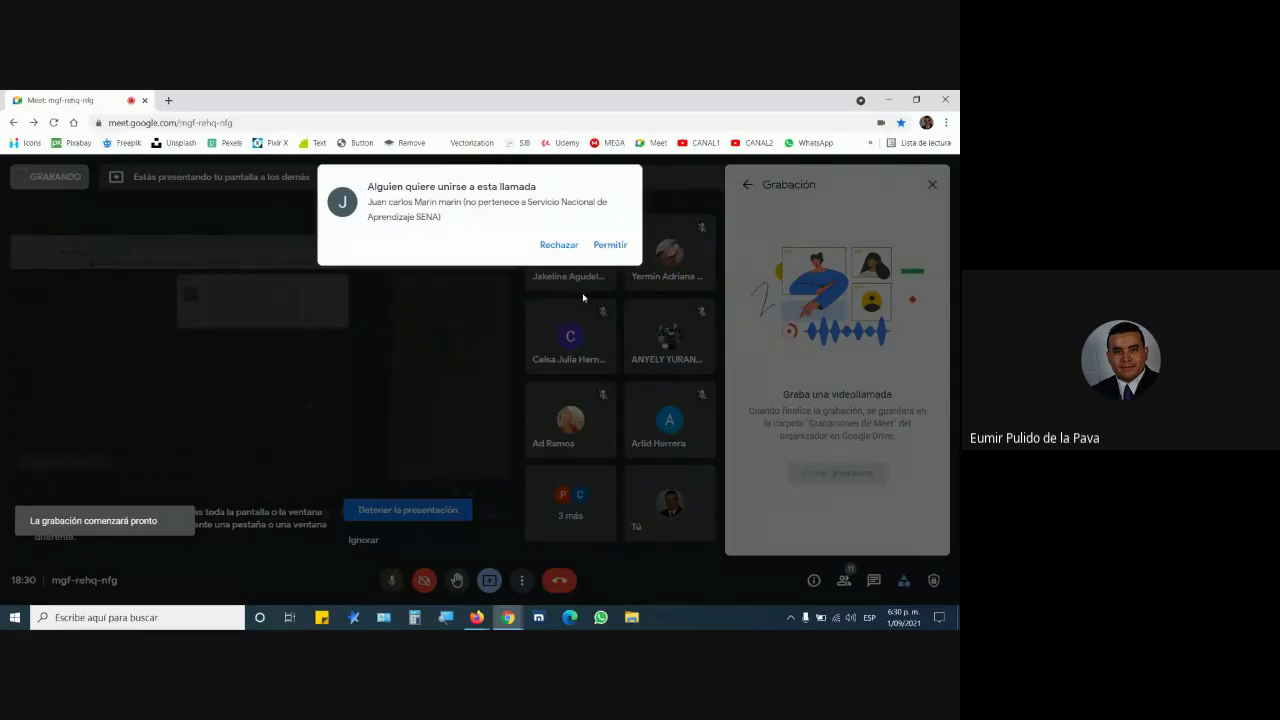
# Admit the person waiting to join the video call and return to the PDF guide.
pyautogui.click(609, 244)
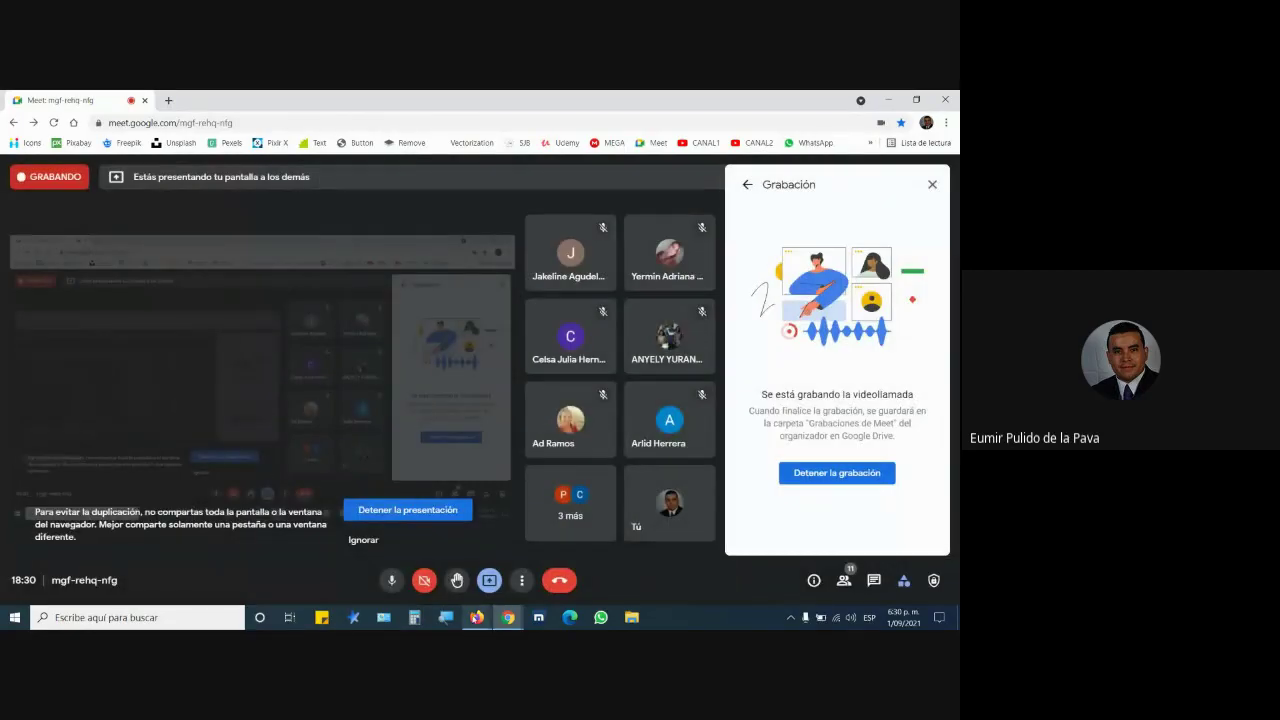
pyautogui.moveTo(477, 617)
pyautogui.click(563, 568)
# Scroll the PDF guide down to page 4.
pyautogui.scroll(-7, 563, 568)
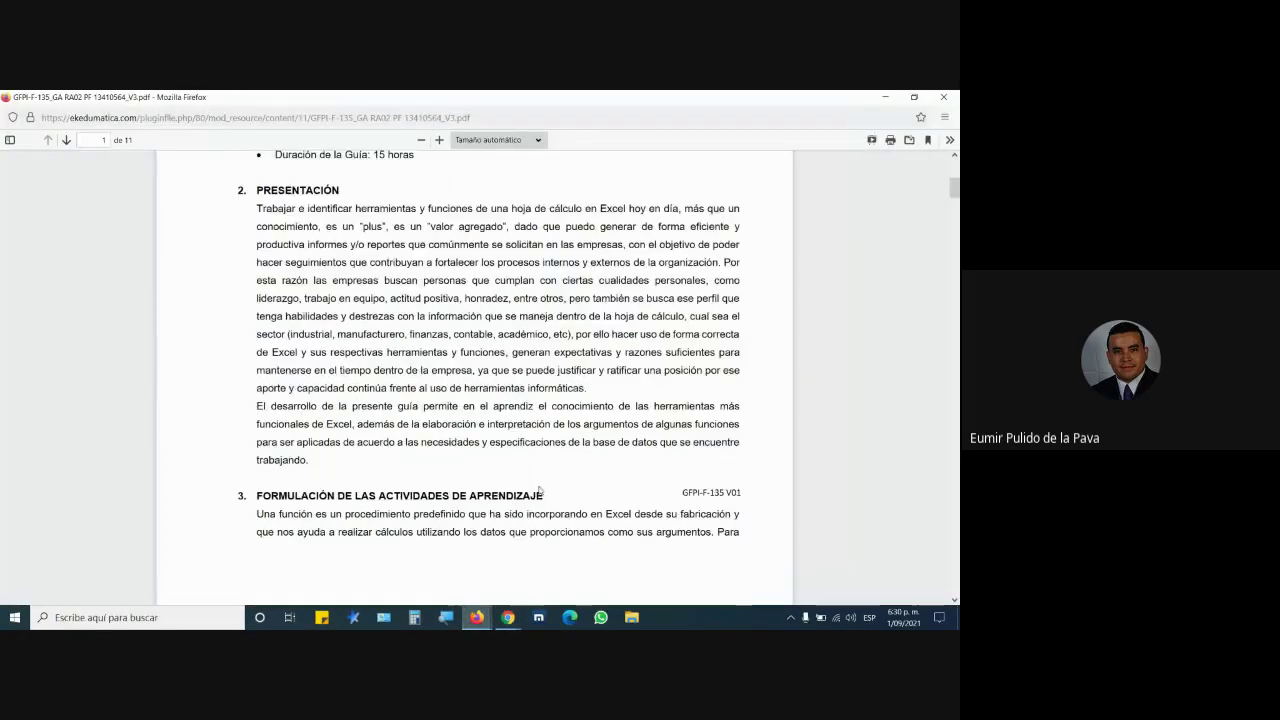
pyautogui.scroll(-10, 546, 475)
pyautogui.scroll(-10, 551, 476)
pyautogui.scroll(-3, 548, 460)
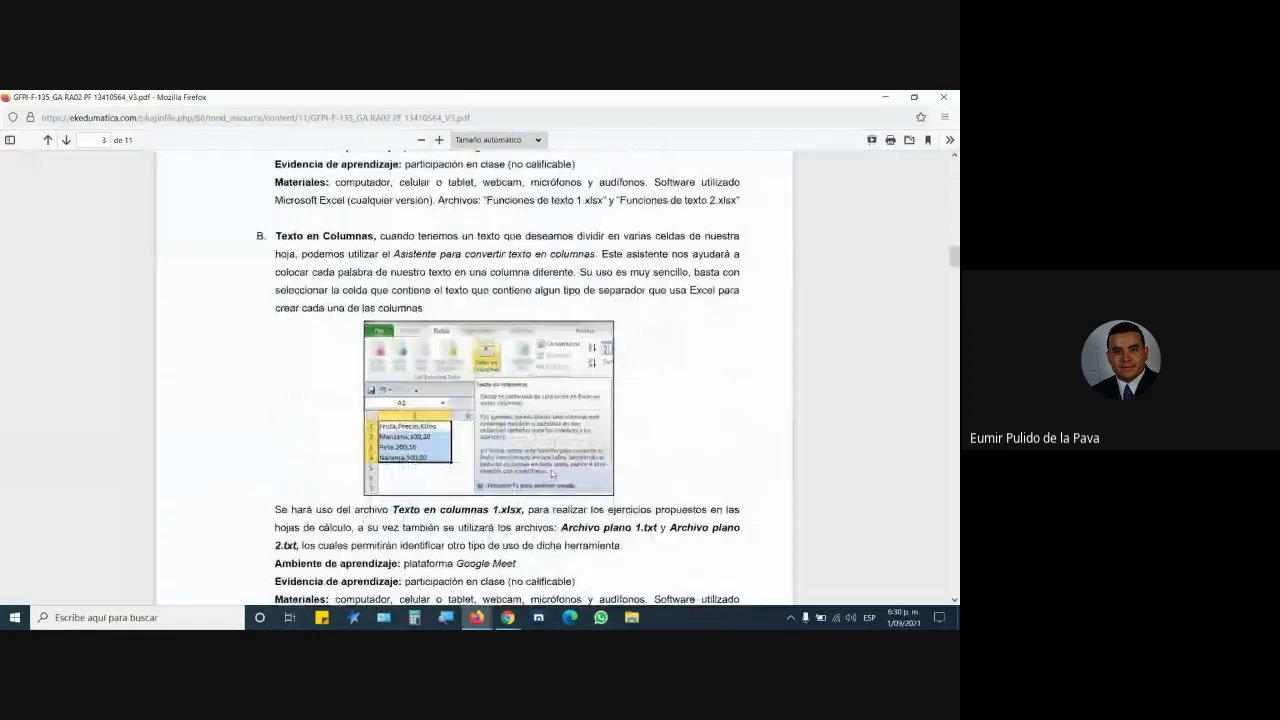
pyautogui.scroll(-3, 546, 440)
pyautogui.scroll(-6, 546, 440)
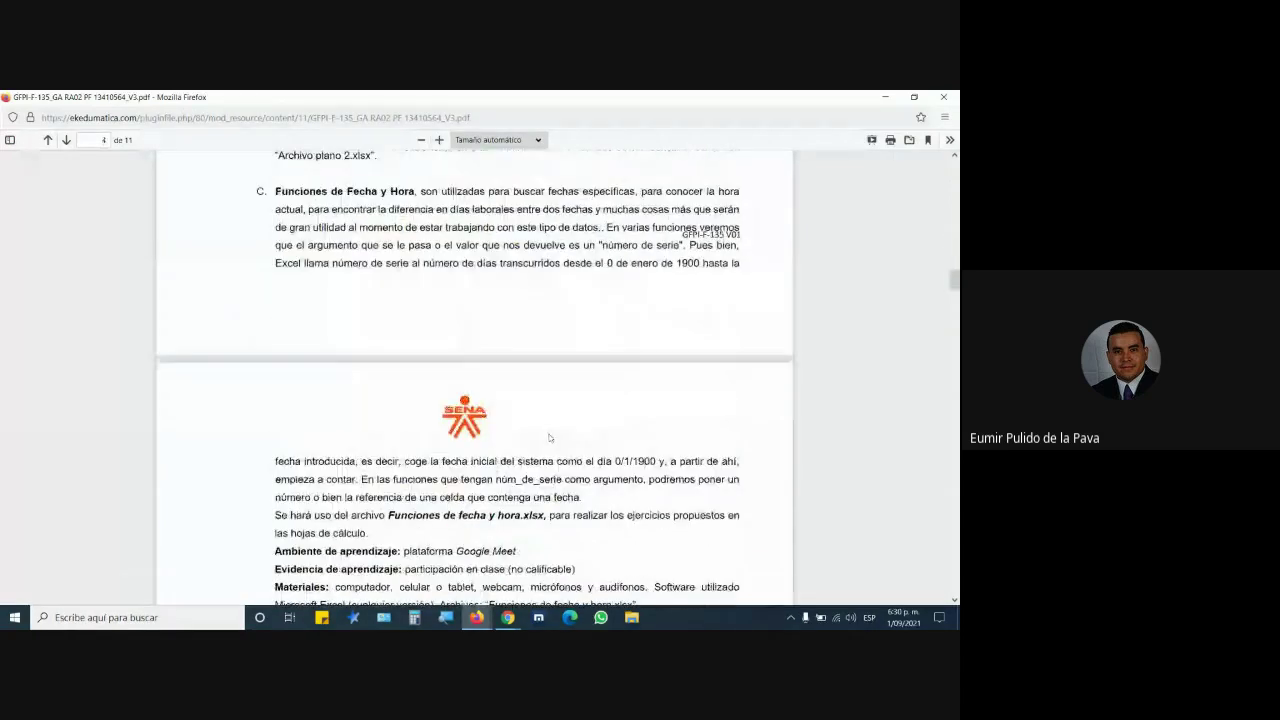
pyautogui.scroll(-5, 560, 414)
pyautogui.scroll(5, 556, 420)
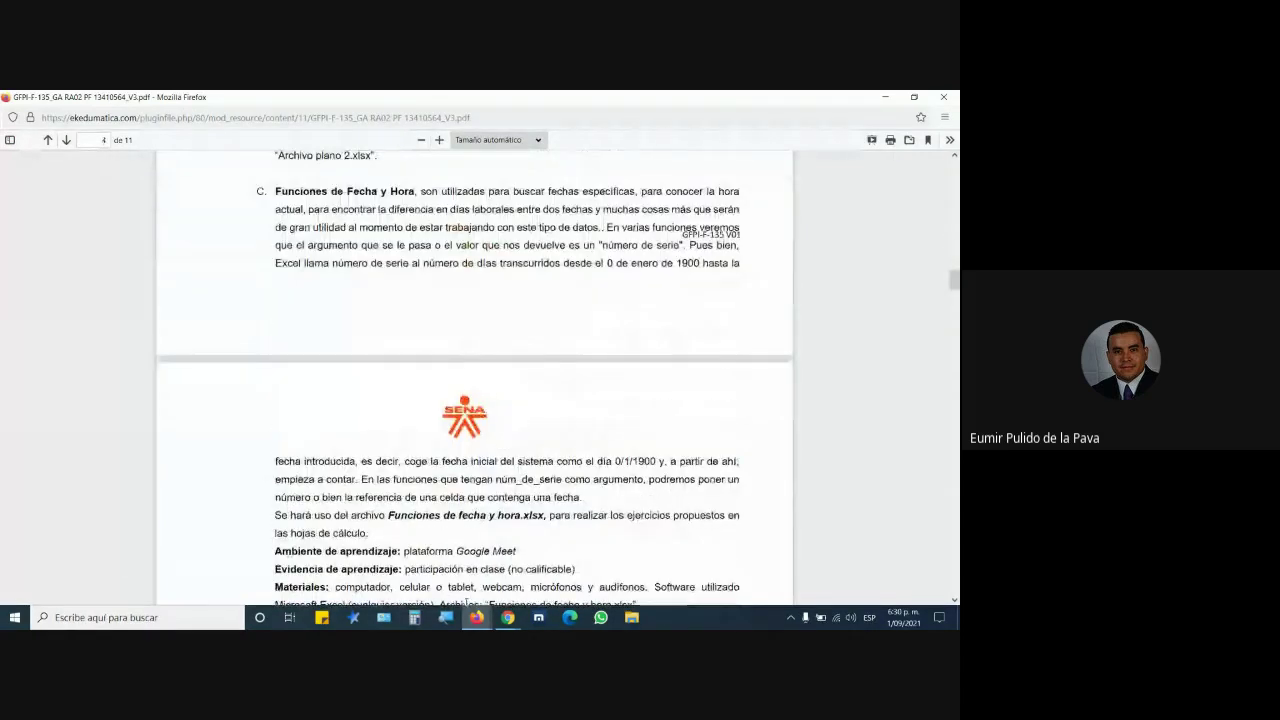
# Admit the next person waiting in the video call, then return to the PDF.
pyautogui.click(440, 558)
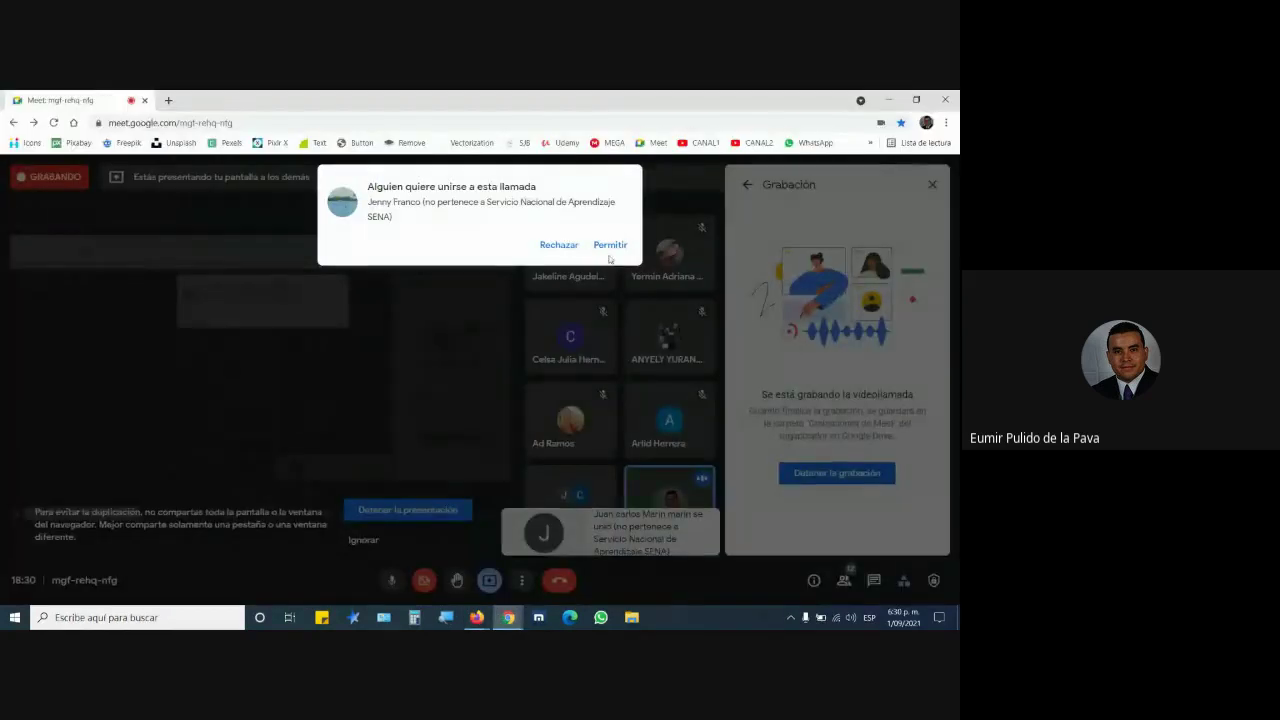
pyautogui.click(610, 250)
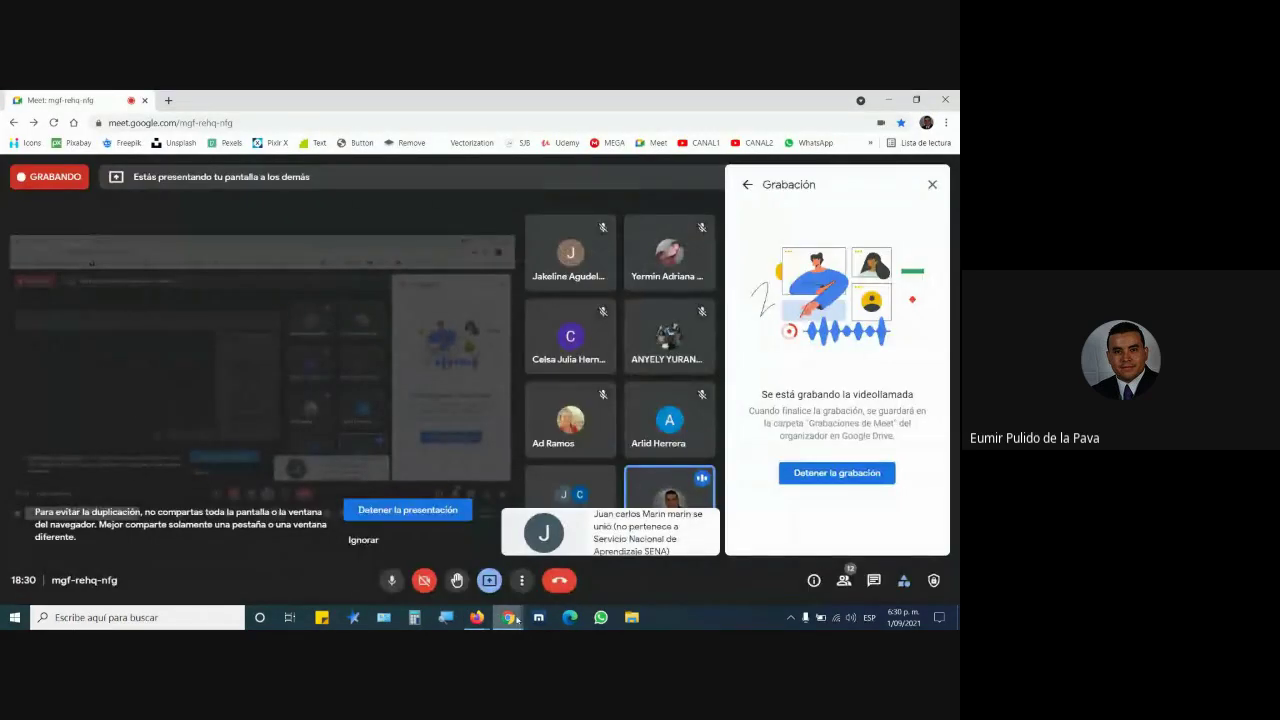
pyautogui.moveTo(487, 622)
pyautogui.click(547, 540)
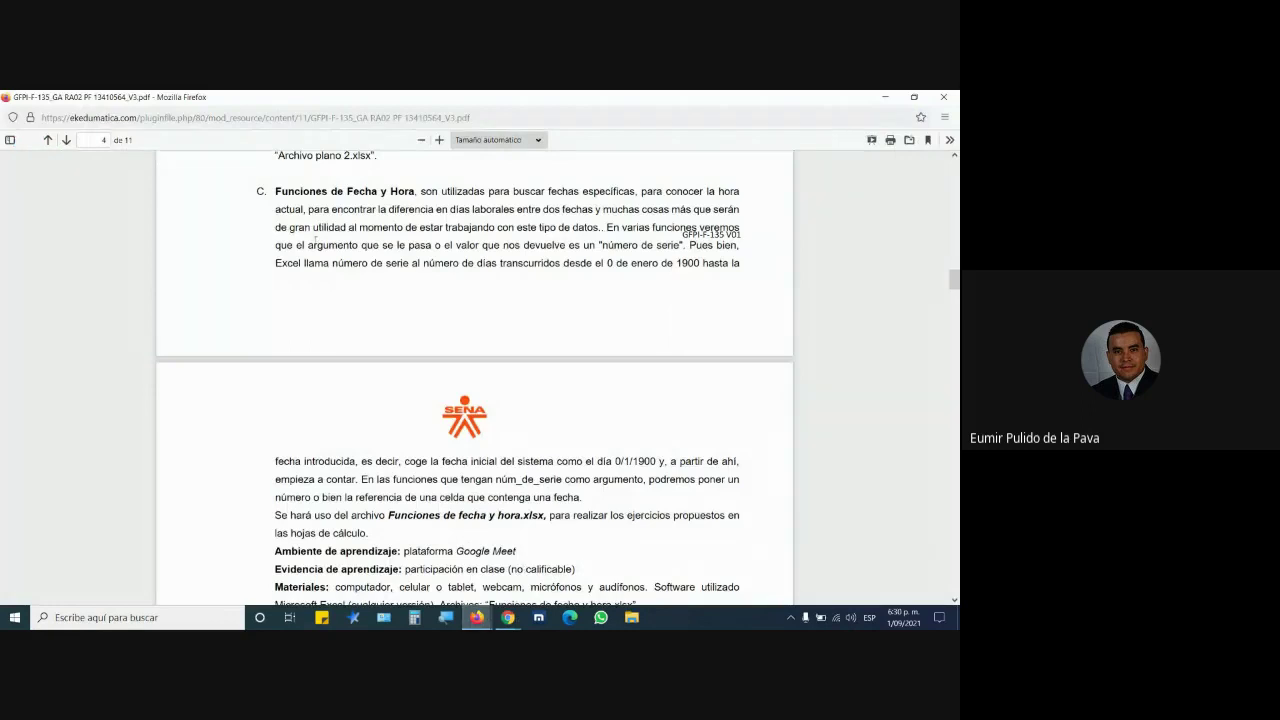
# Select the Funciones de Fecha y Hora paragraph naming the exercise file.
pyautogui.moveTo(275, 191); pyautogui.dragTo(738, 266)
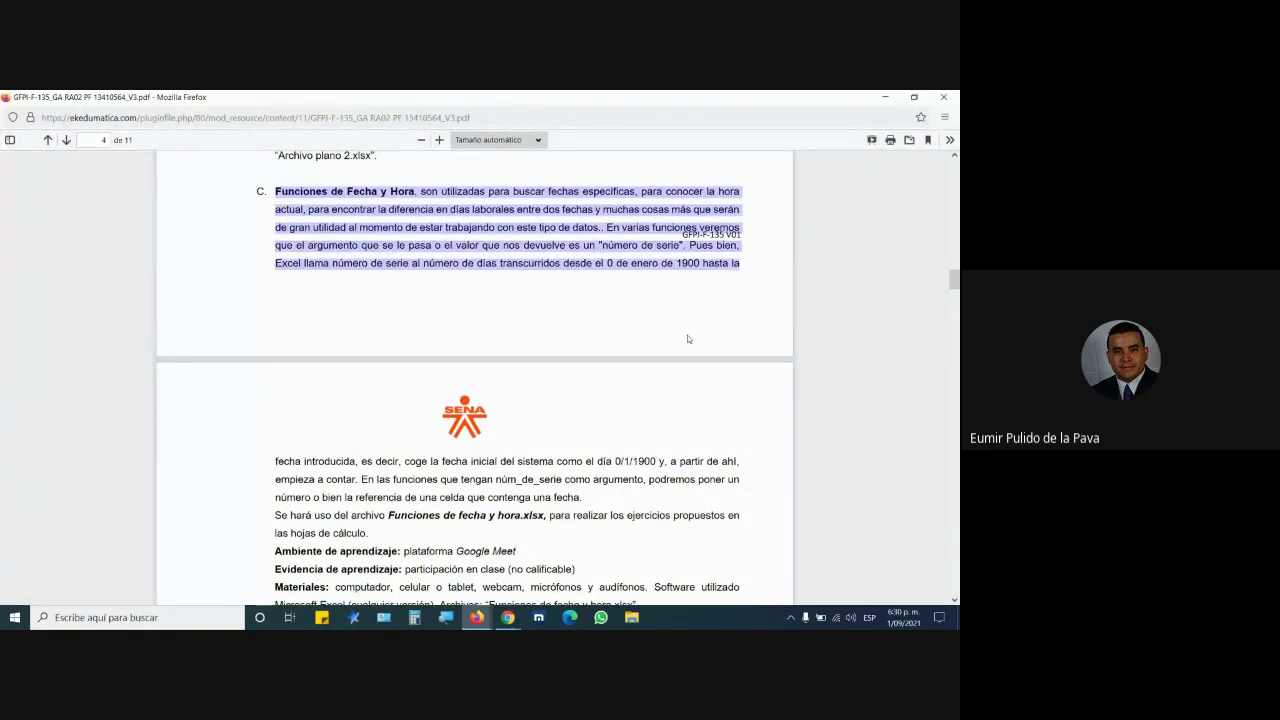
pyautogui.scroll(-1, 657, 371)
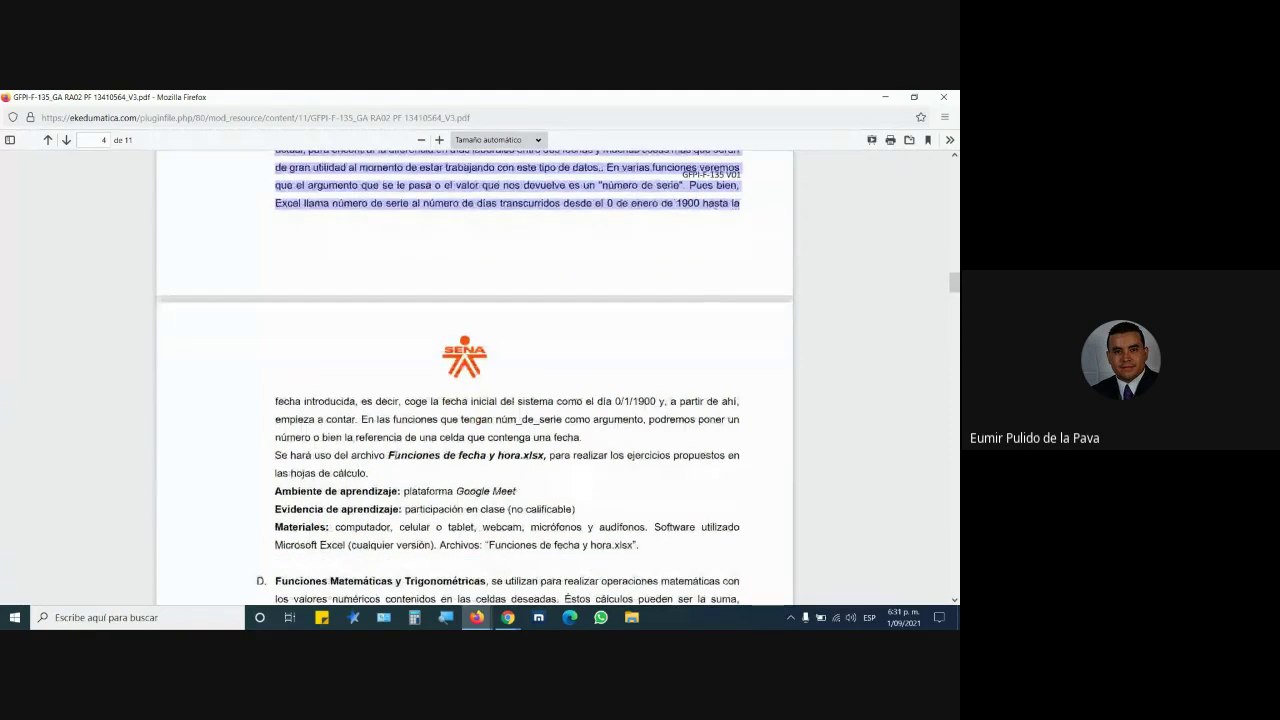
pyautogui.moveTo(388, 455); pyautogui.dragTo(545, 456)
# Open Funciones de fecha y hora.xlsx in Excel from the RA-02 'Archivos para descargar' folder.
pyautogui.moveTo(476, 617)
pyautogui.click(430, 555)
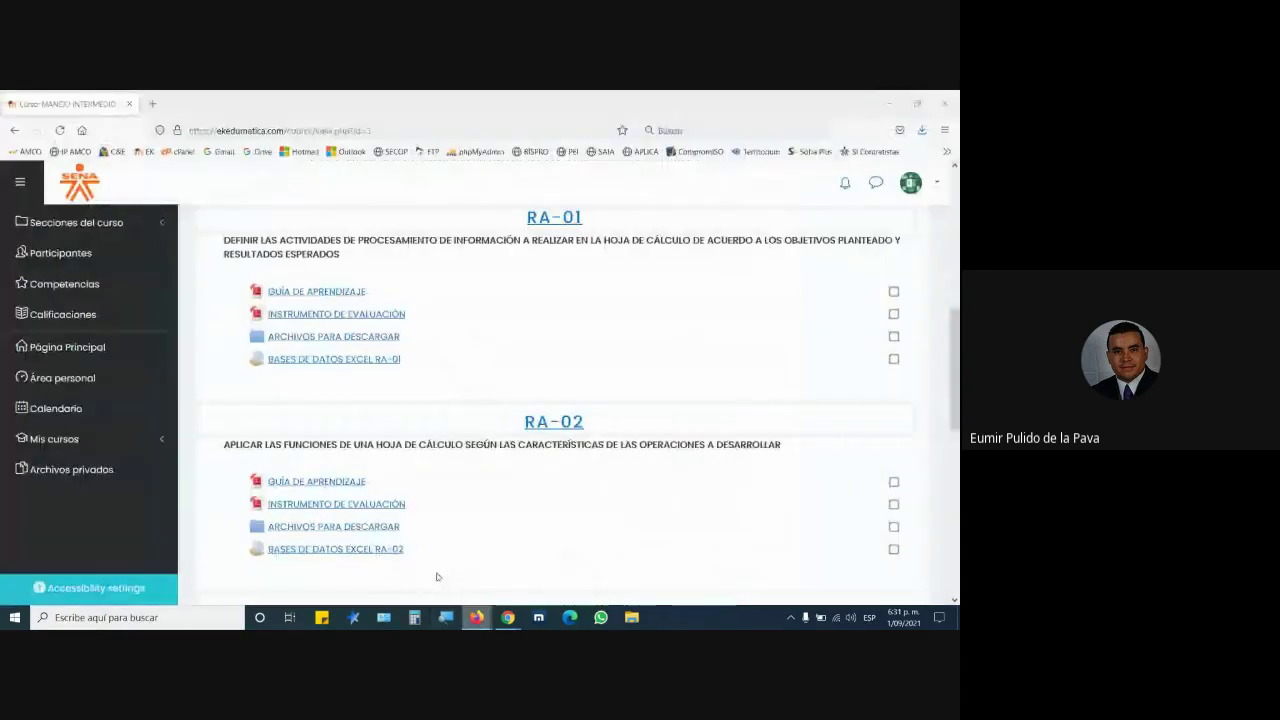
pyautogui.click(338, 527)
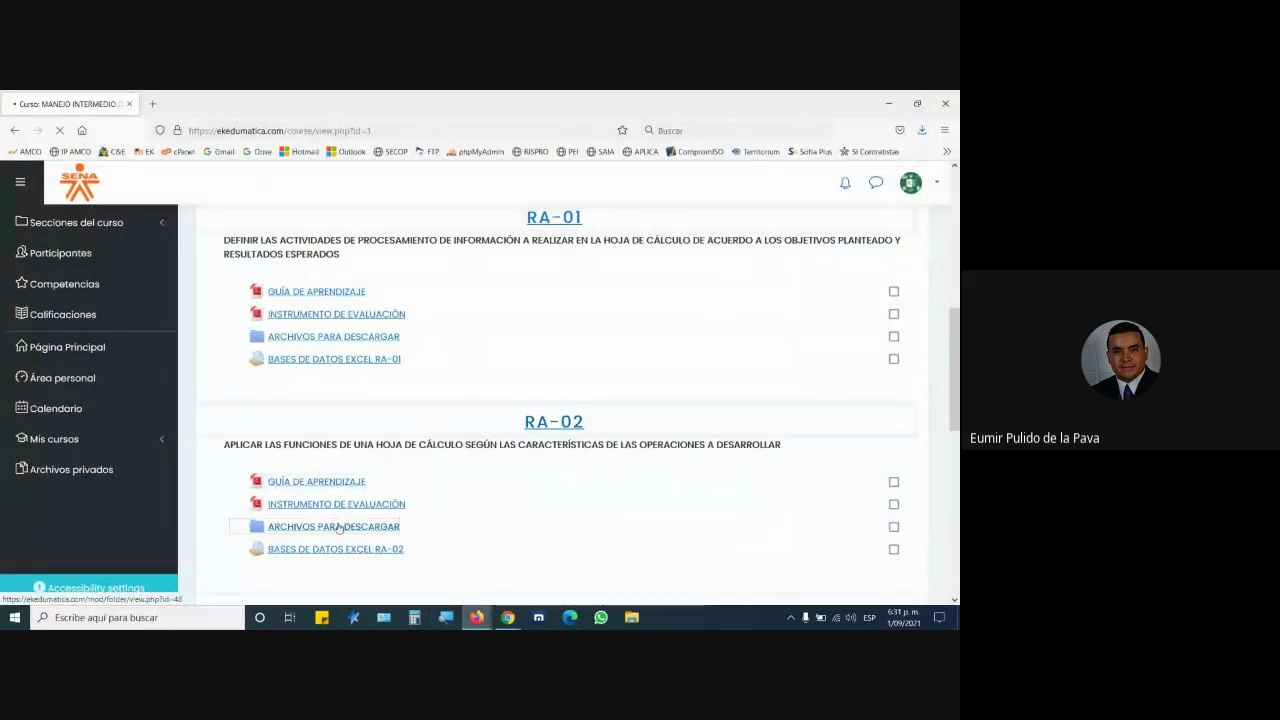
pyautogui.scroll(-3, 428, 482)
pyautogui.scroll(-2, 428, 482)
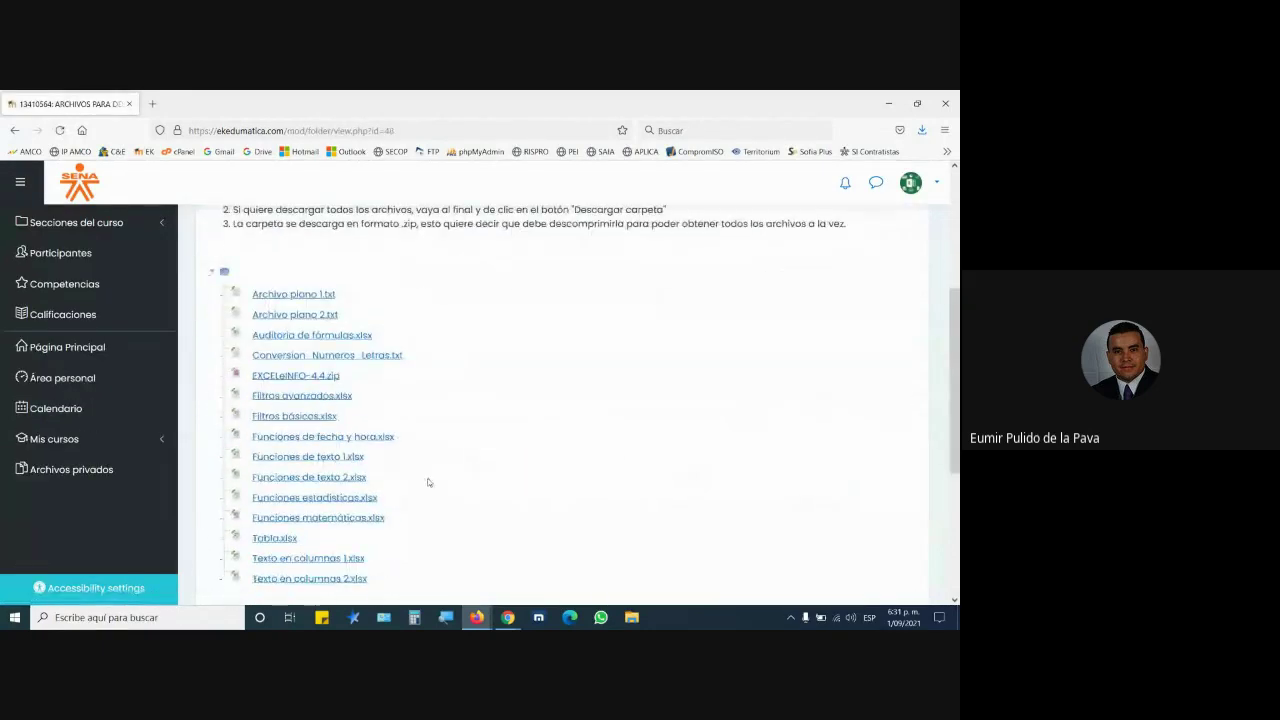
pyautogui.click(371, 436)
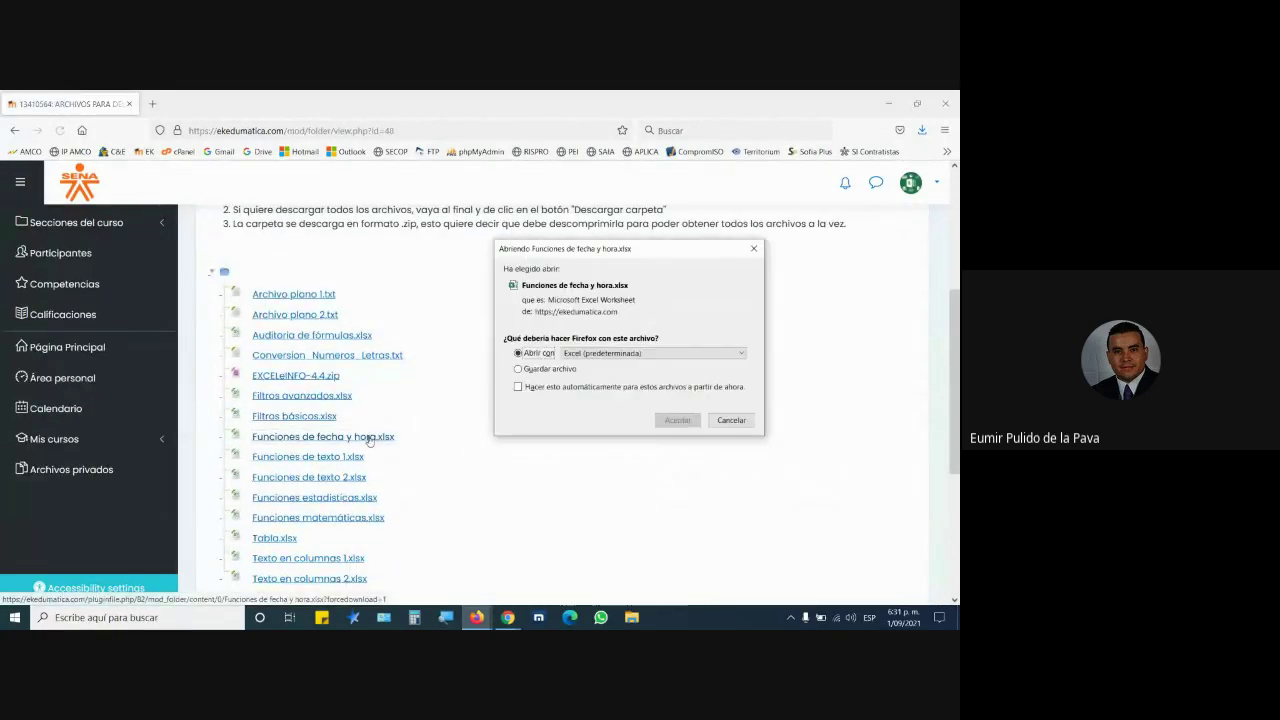
pyautogui.click(676, 421)
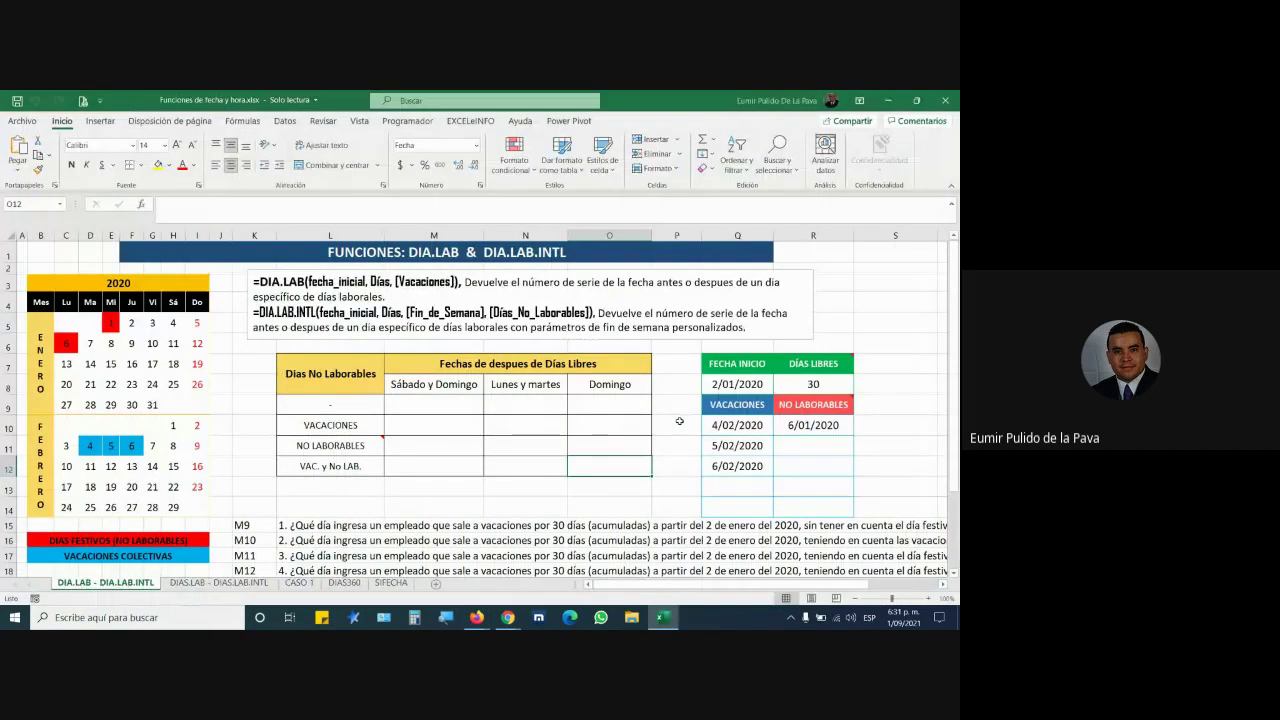
# Browse the CASO 1, DIAS360 and SIFECHA sheets, ending on DIAS.LAB - DIAS.LAB.INTL.
pyautogui.click(218, 582)
pyautogui.click(299, 582)
pyautogui.click(344, 582)
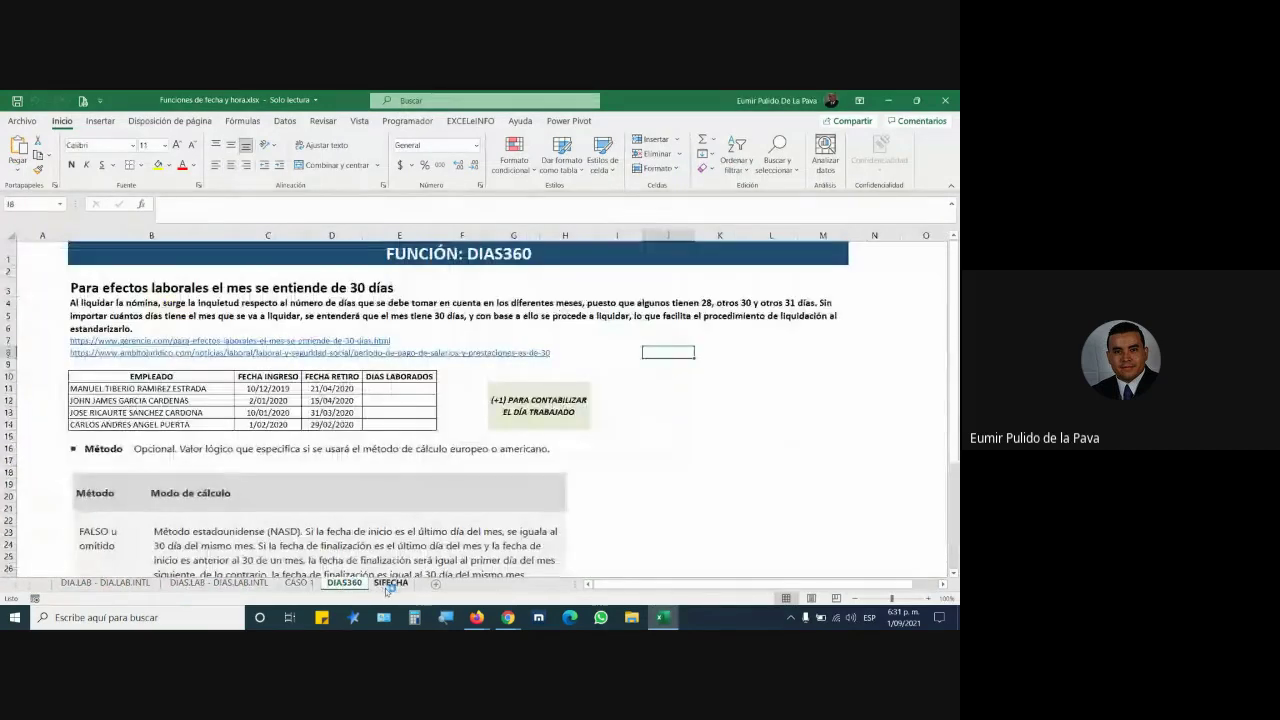
pyautogui.click(388, 583)
pyautogui.click(106, 583)
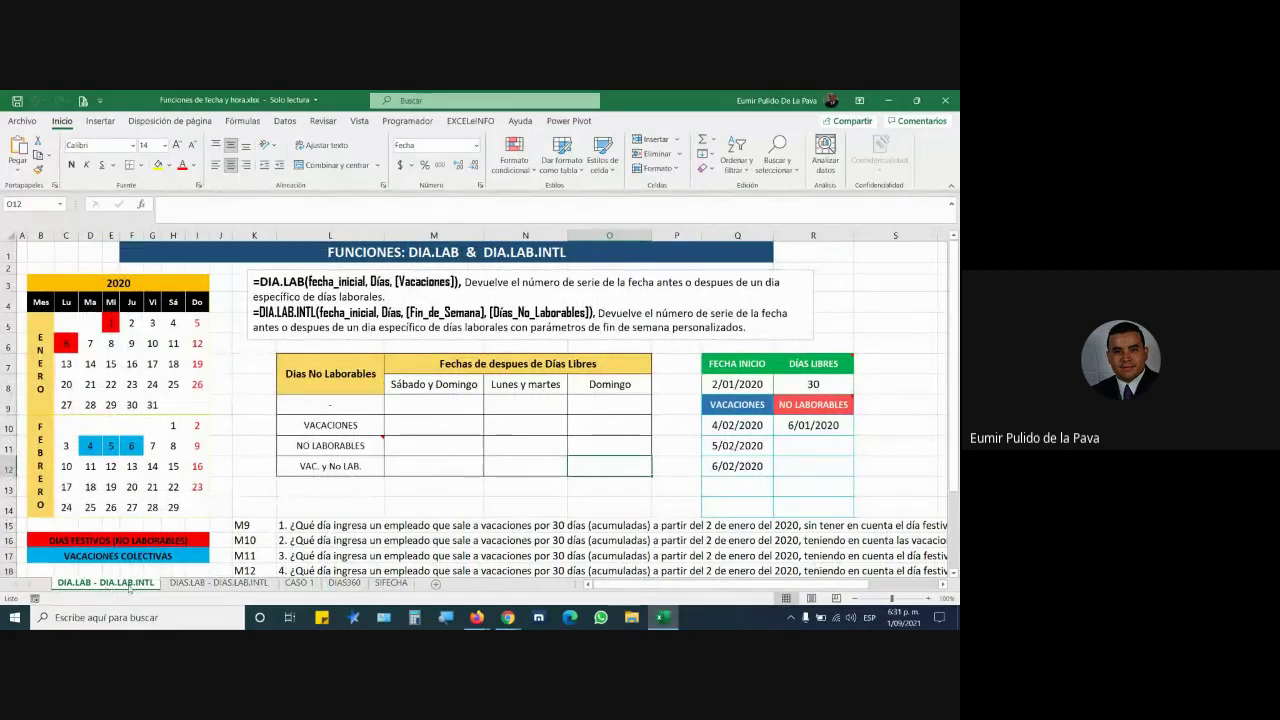
pyautogui.click(200, 583)
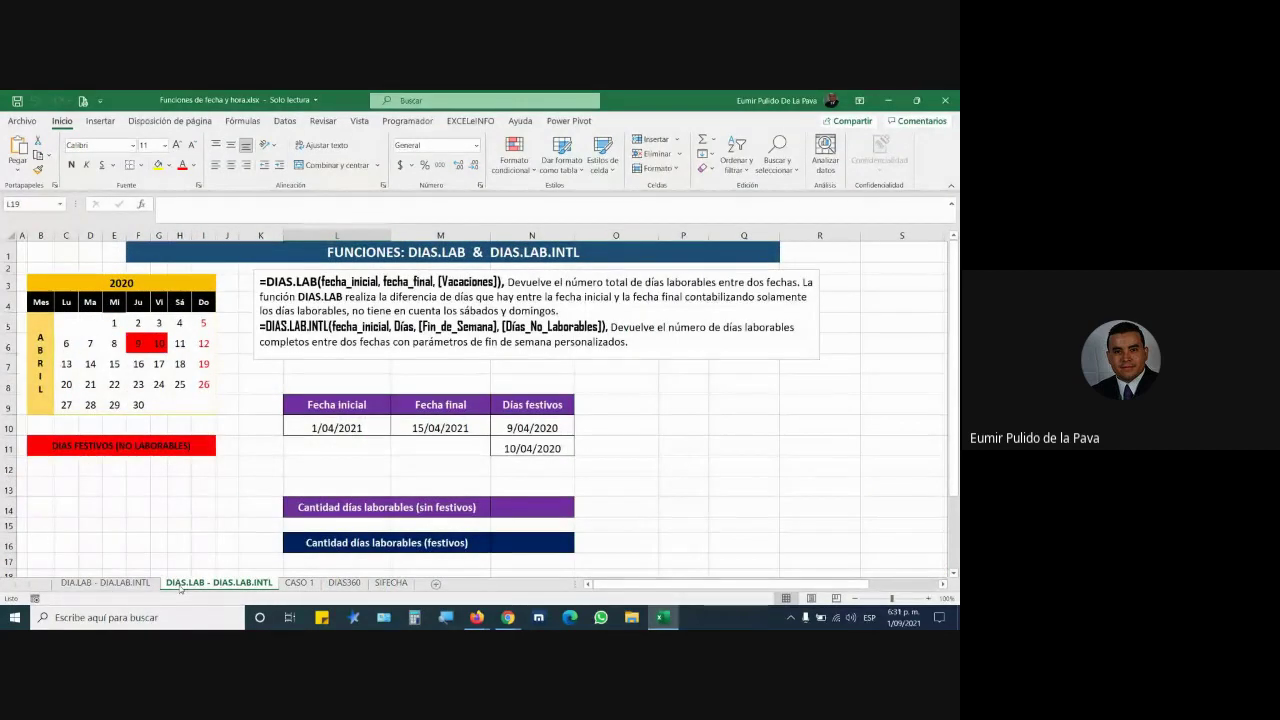
# Admit everyone waiting to join the video call and return to Excel.
pyautogui.moveTo(508, 617)
pyautogui.click(447, 580)
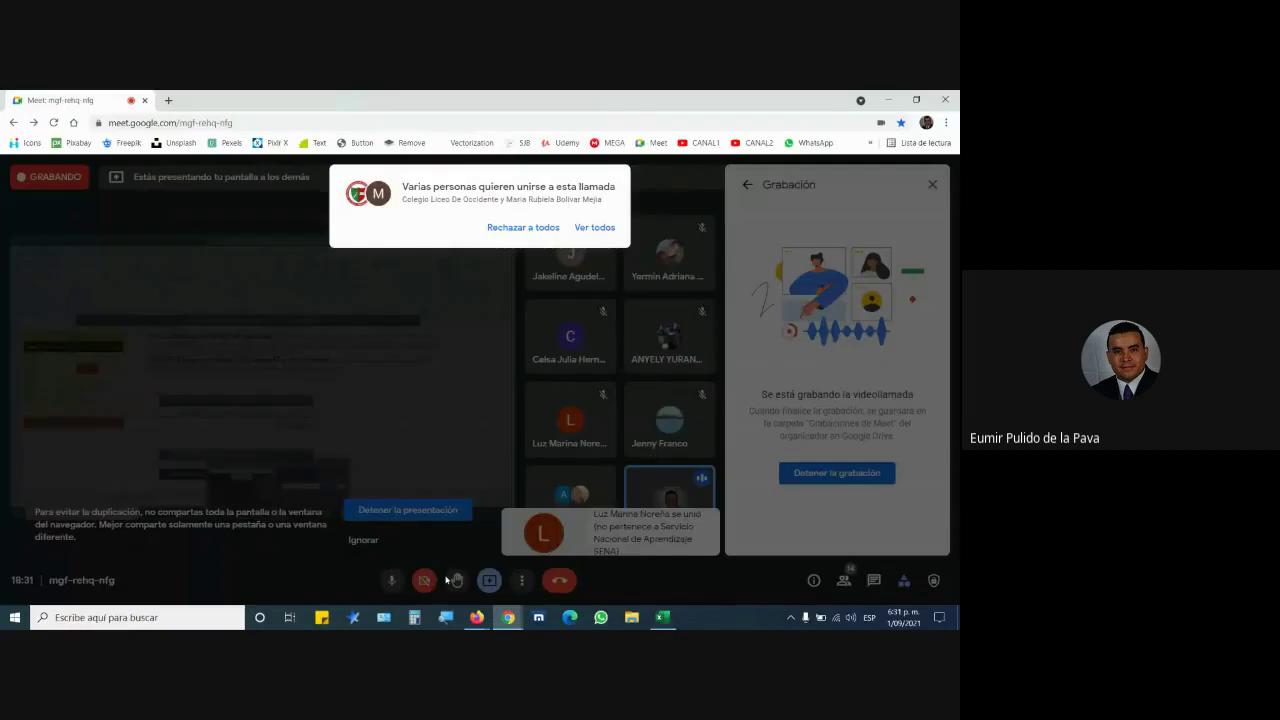
pyautogui.click(594, 227)
pyautogui.click(594, 318)
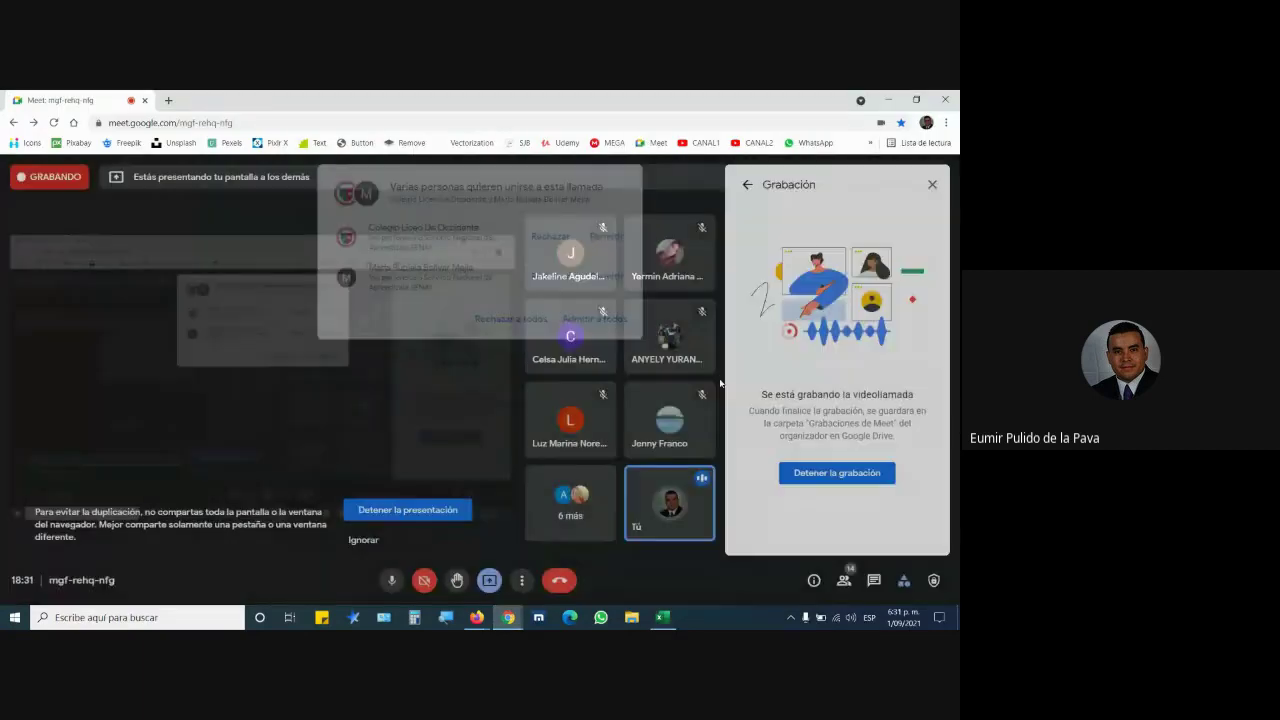
pyautogui.click(662, 617)
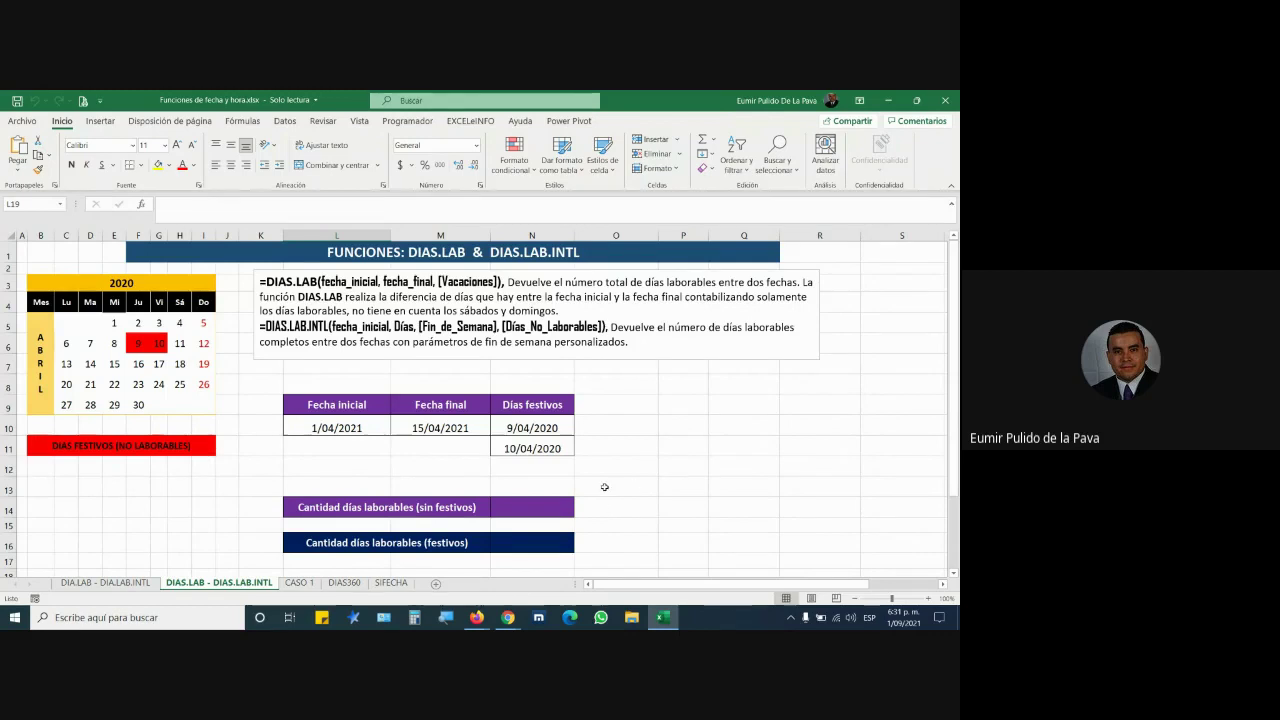
# Page through the sheets from DIA.LAB to the DIAS360 sheet.
pyautogui.click(146, 585)
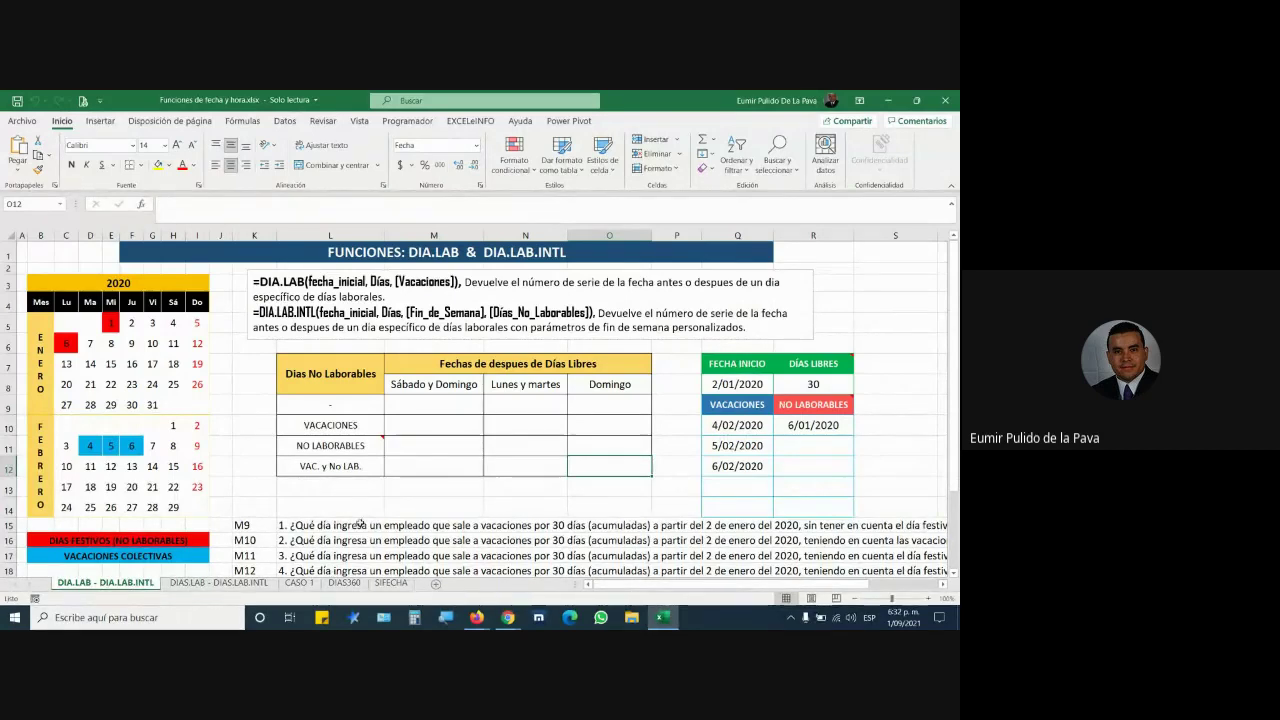
pyautogui.click(218, 582)
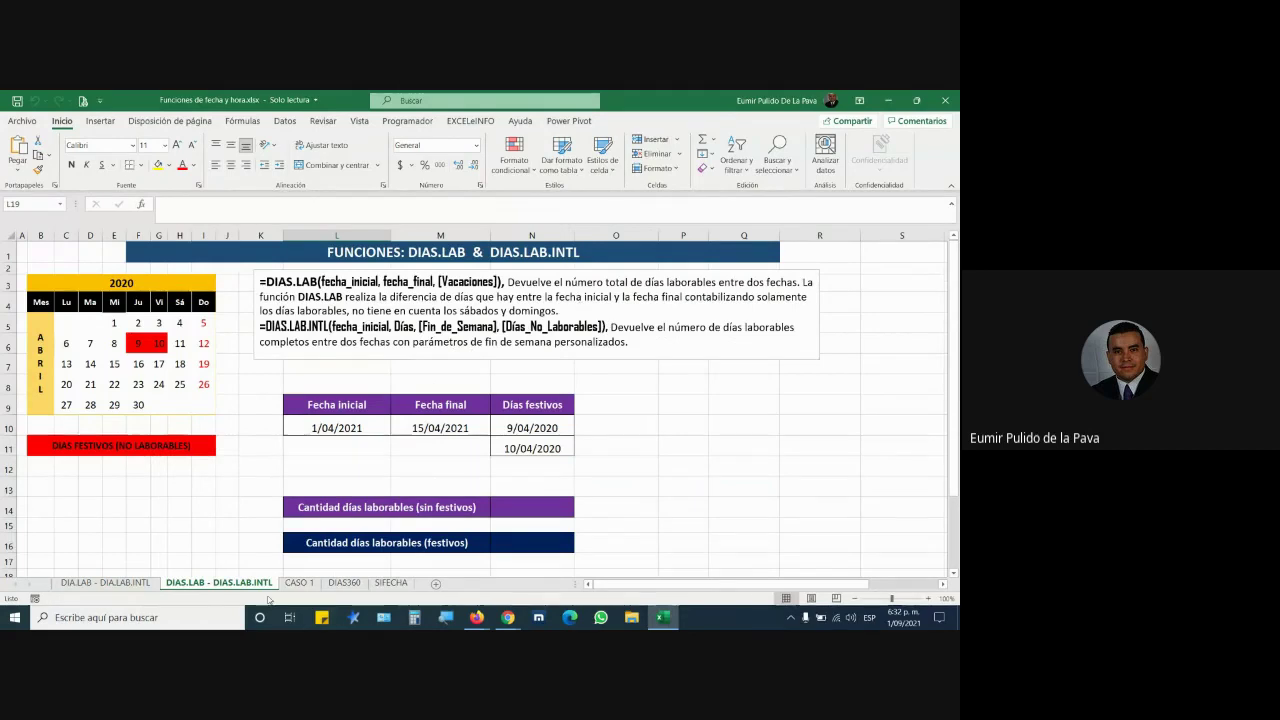
pyautogui.click(299, 582)
pyautogui.click(344, 582)
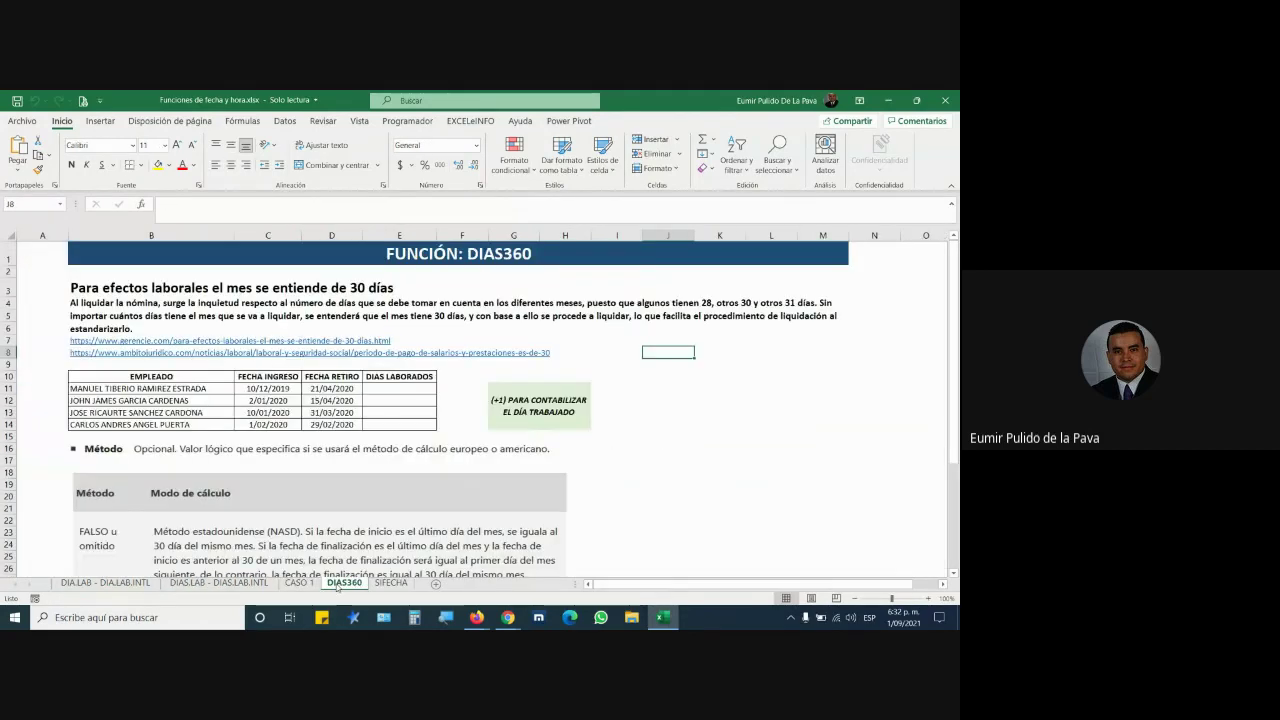
# Review the SIFECHA, DIA.LAB and DIAS.LAB - DIAS.LAB.INTL sheets again.
pyautogui.click(393, 583)
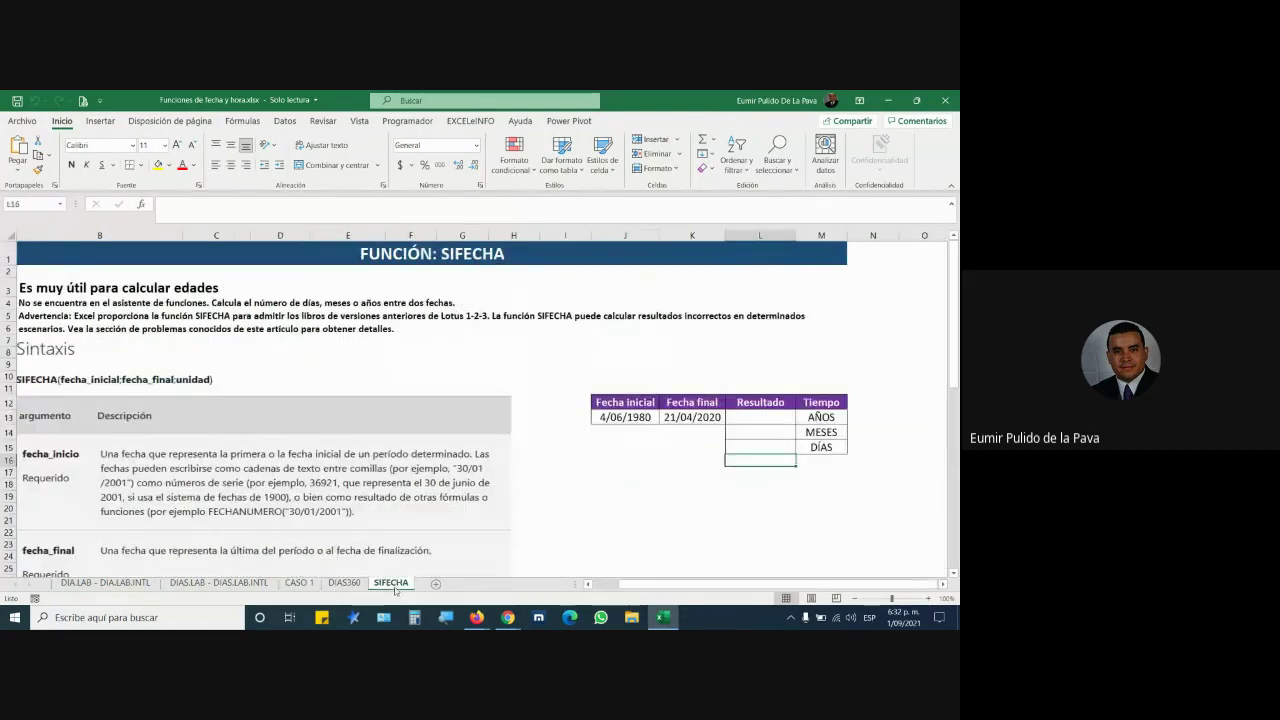
pyautogui.click(107, 583)
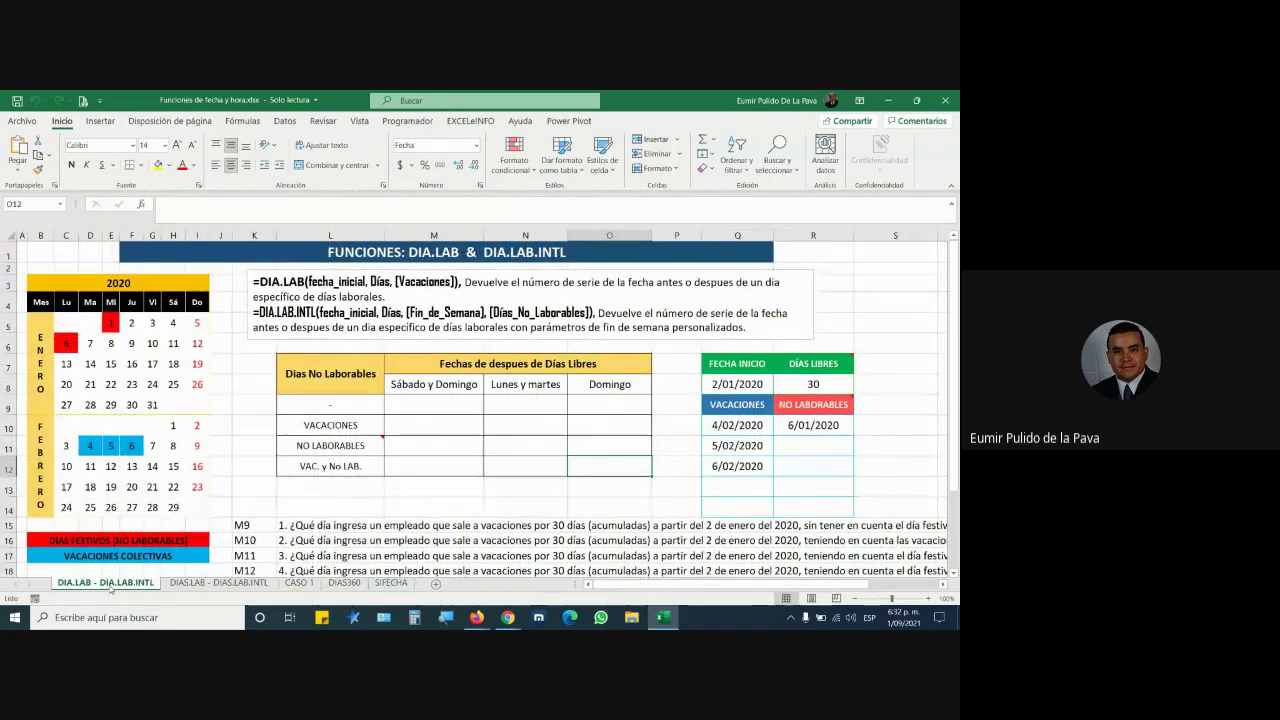
pyautogui.click(216, 583)
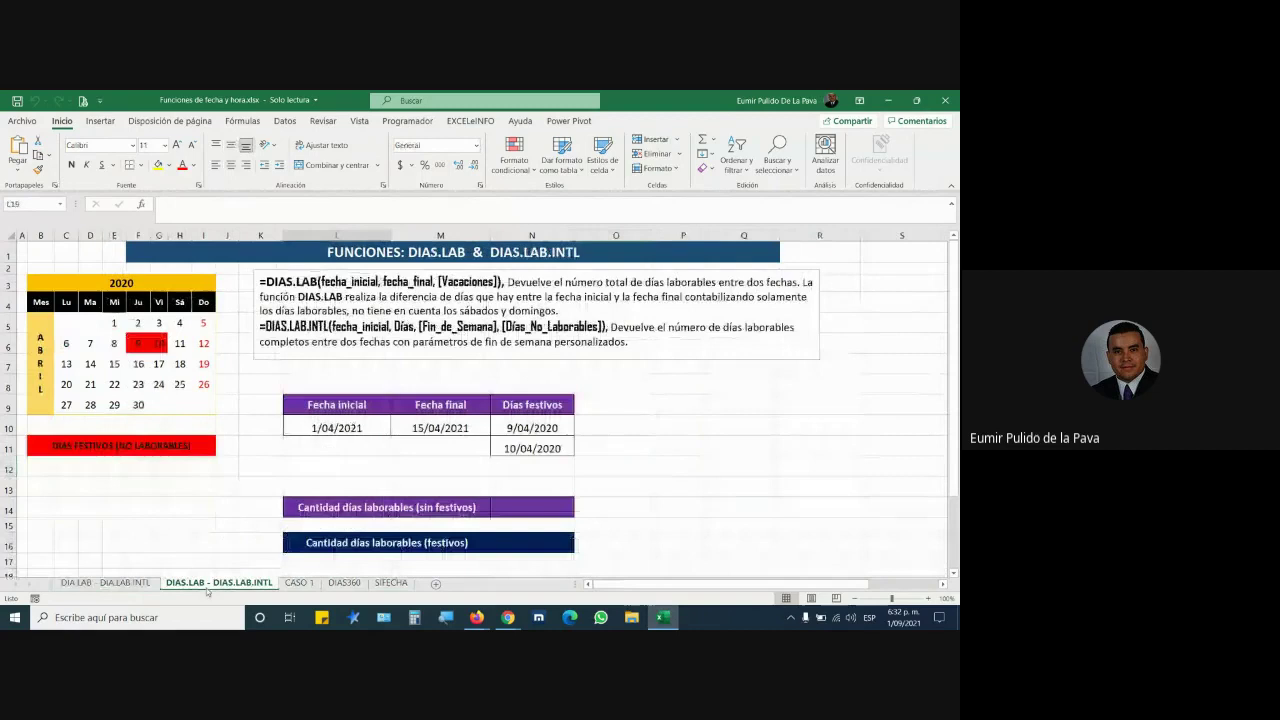
pyautogui.click(107, 580)
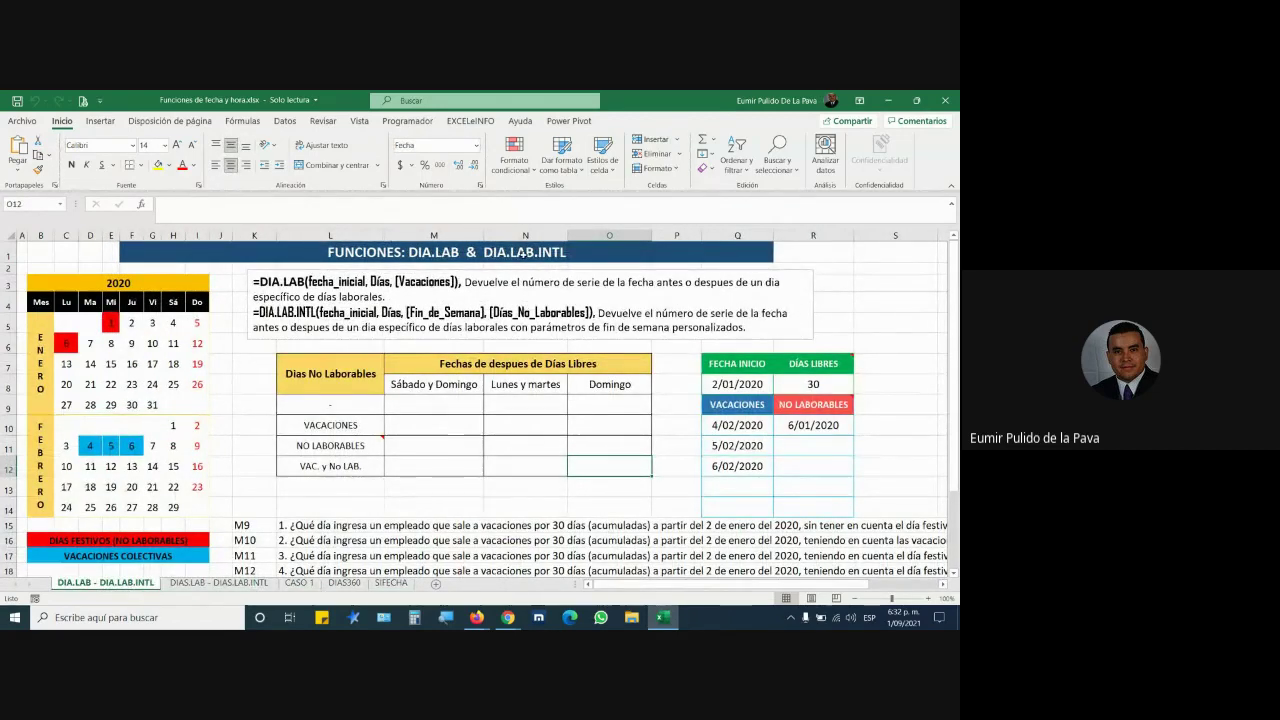
pyautogui.click(200, 583)
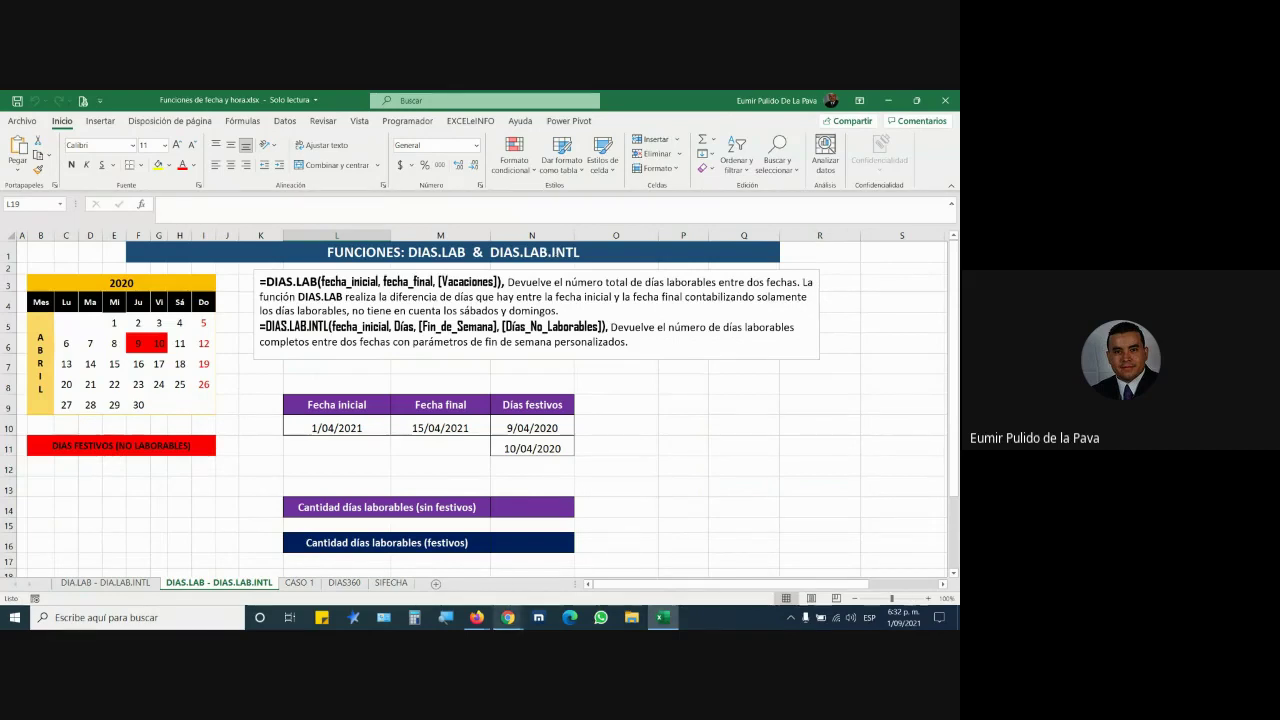
# Admit the waiting participant, then close the Funciones de fecha y hora workbook.
pyautogui.moveTo(508, 617)
pyautogui.click(472, 590)
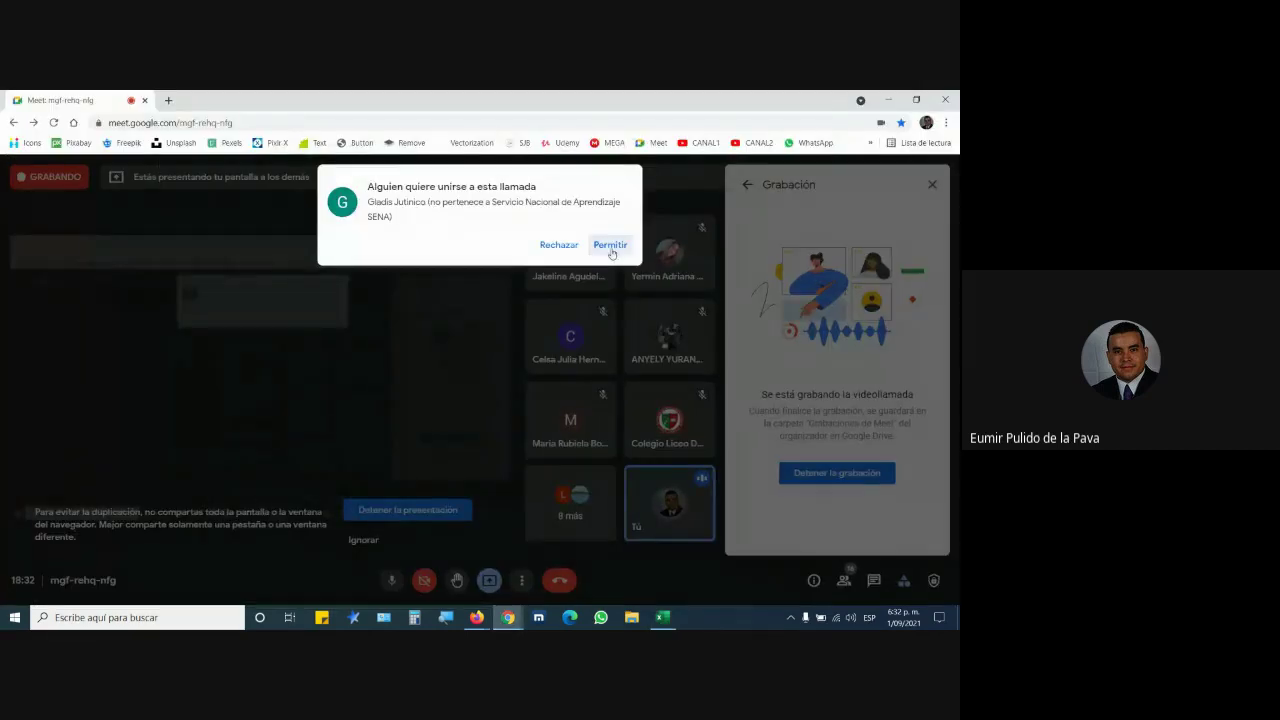
pyautogui.click(609, 245)
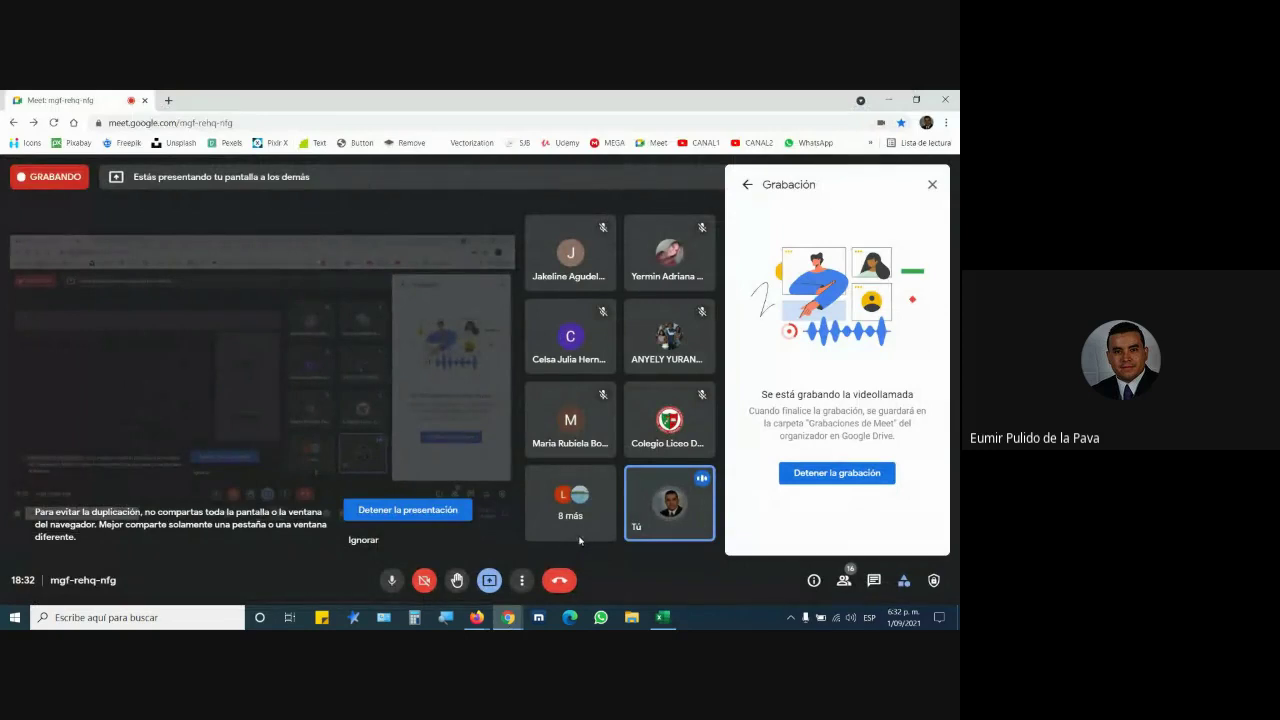
pyautogui.click(662, 617)
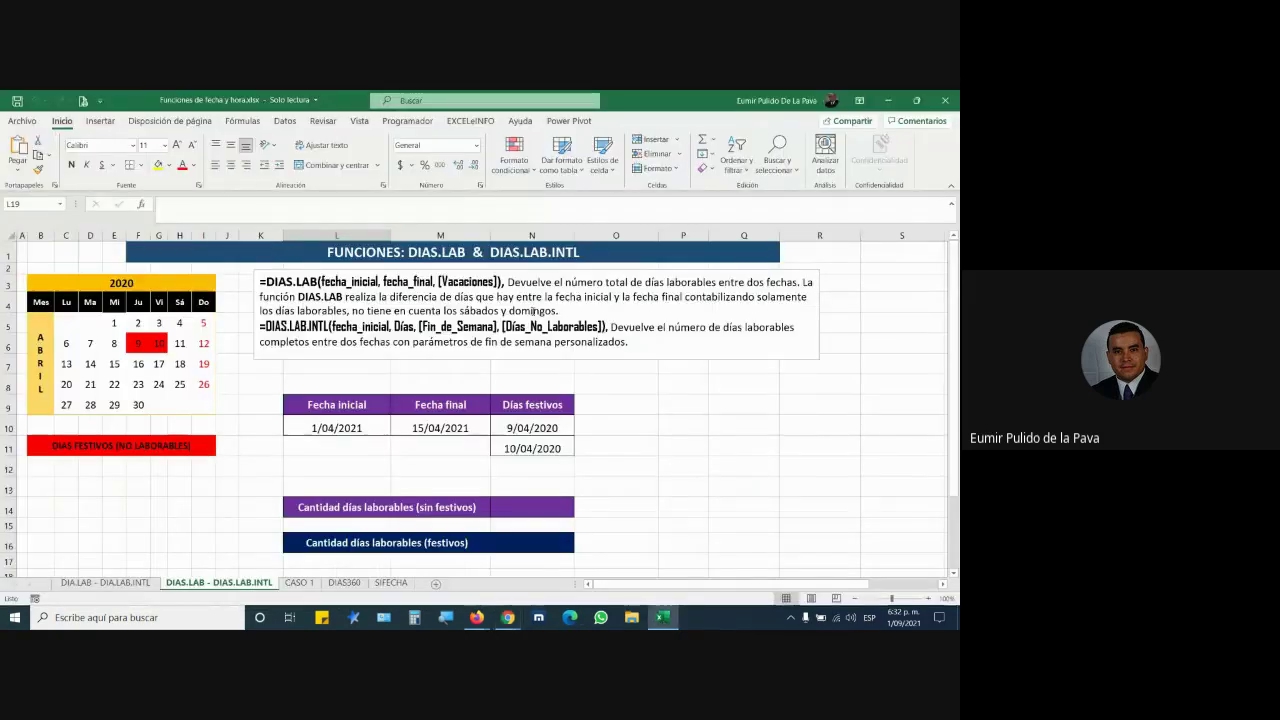
pyautogui.click(945, 100)
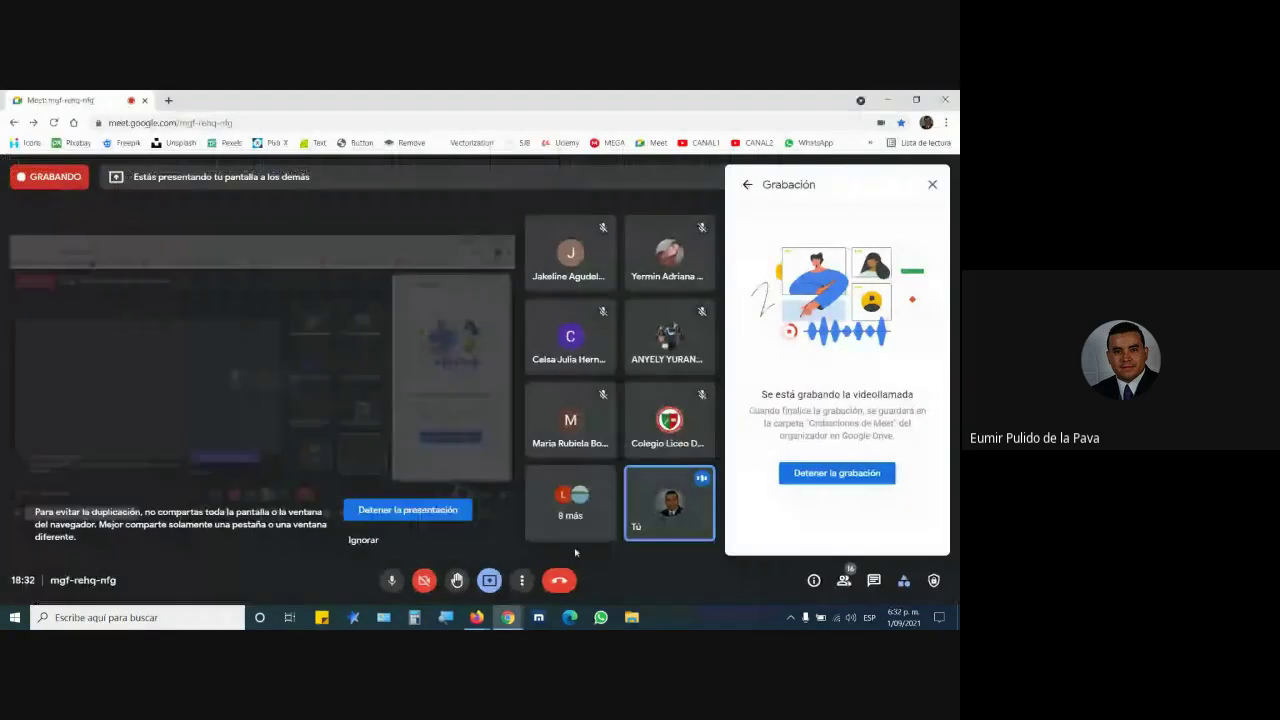
# Scroll the PDF guide down to section D on mathematical functions.
pyautogui.moveTo(477, 617)
pyautogui.click(534, 579)
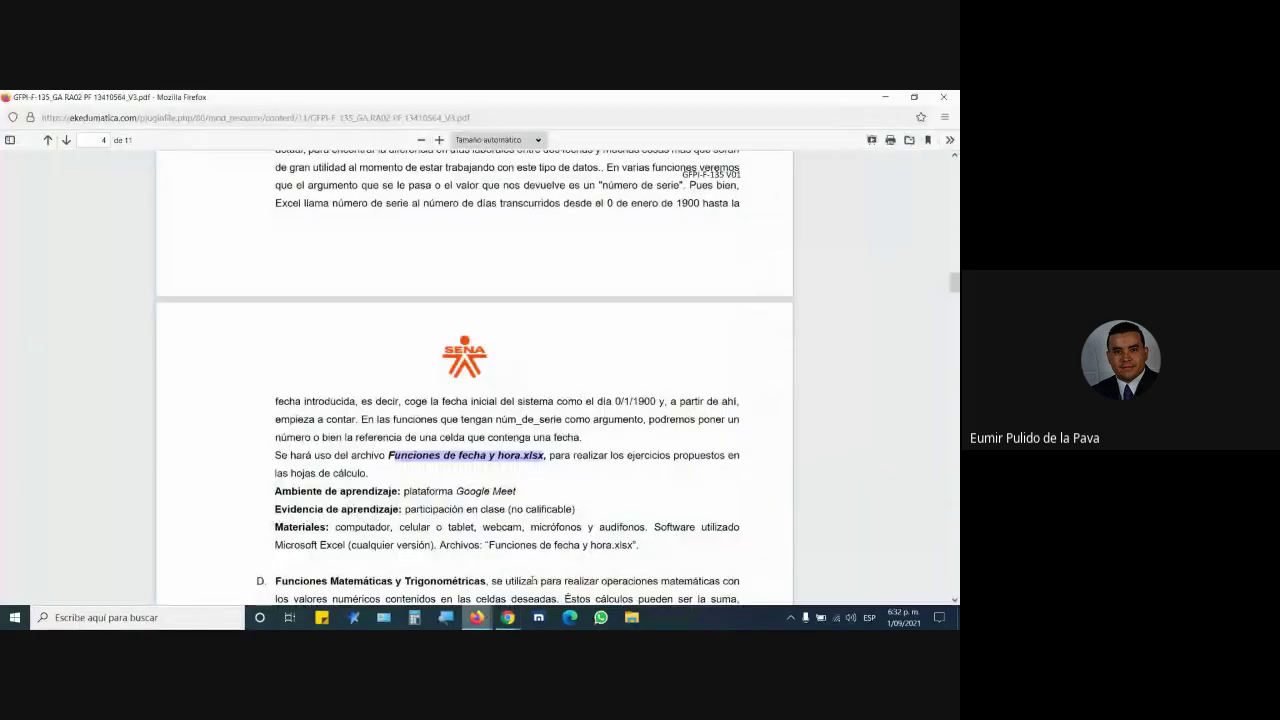
pyautogui.scroll(-2, 547, 336)
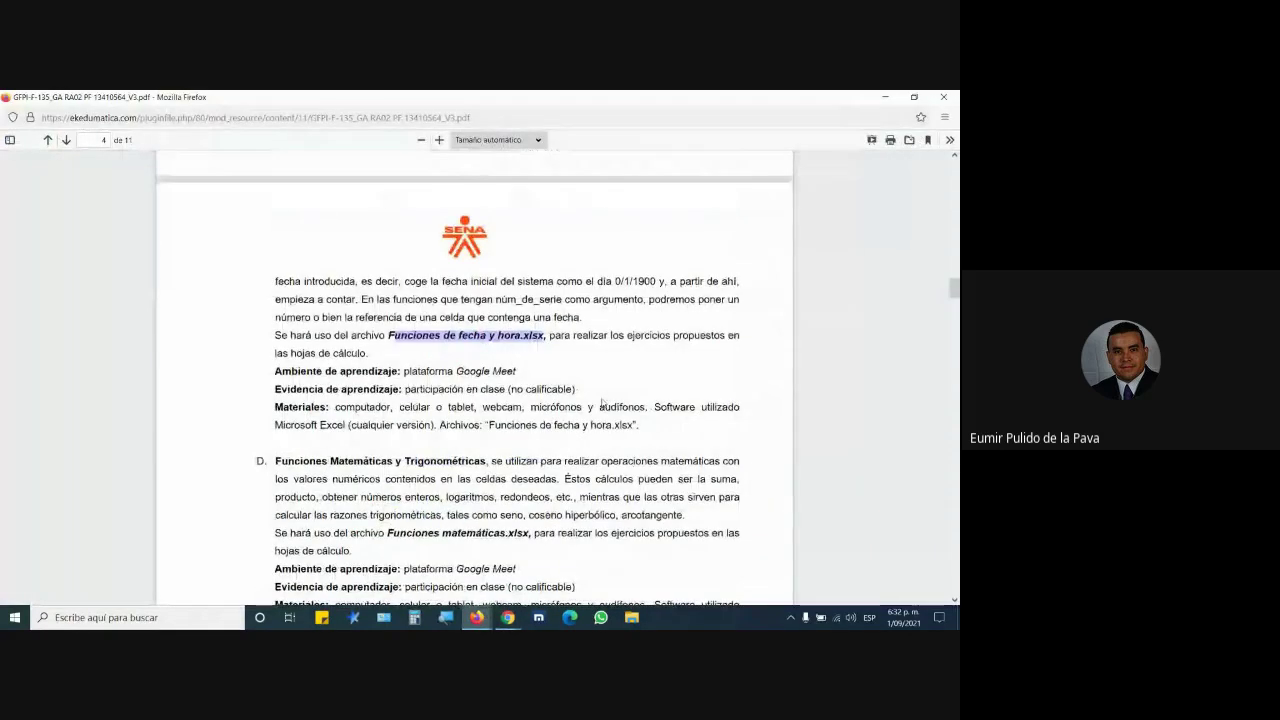
pyautogui.scroll(-2, 602, 401)
pyautogui.scroll(-2, 597, 409)
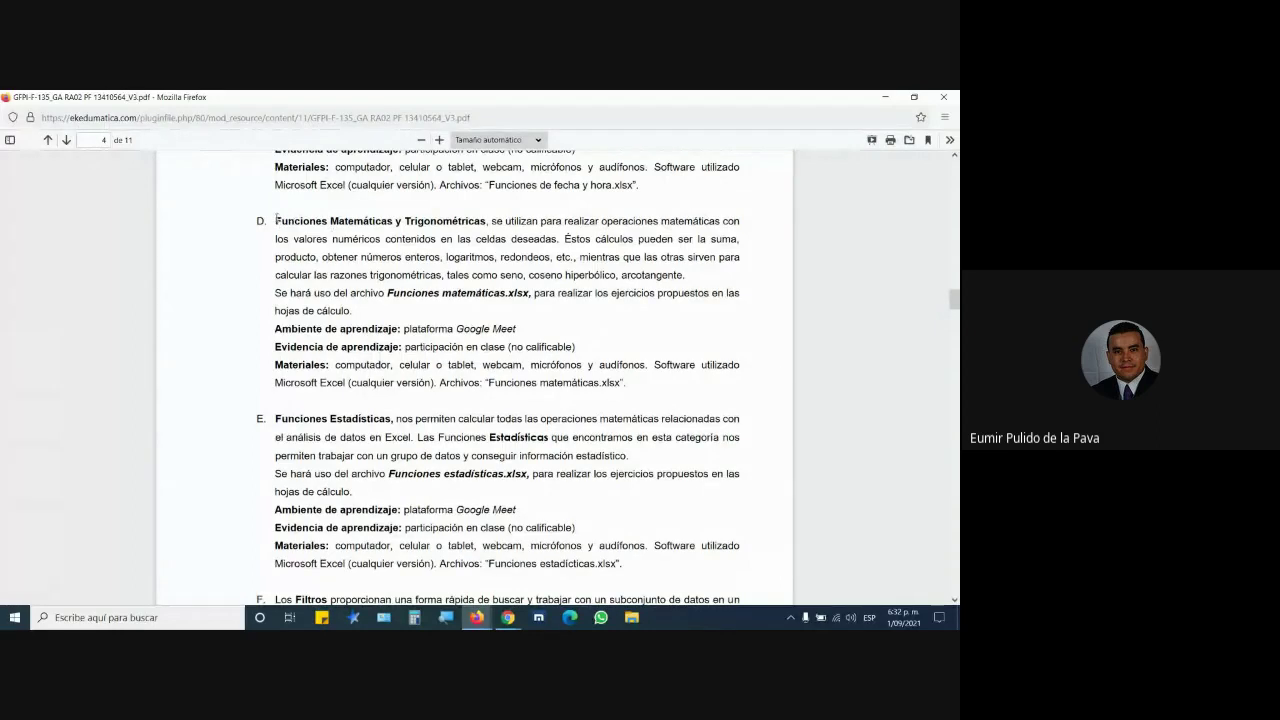
# Highlight the mathematical functions section text, then go to the practice files folder.
pyautogui.moveTo(276, 222)
pyautogui.mouseDown()
pyautogui.moveTo(485, 222)
pyautogui.moveTo(410, 421)
pyautogui.mouseUp()
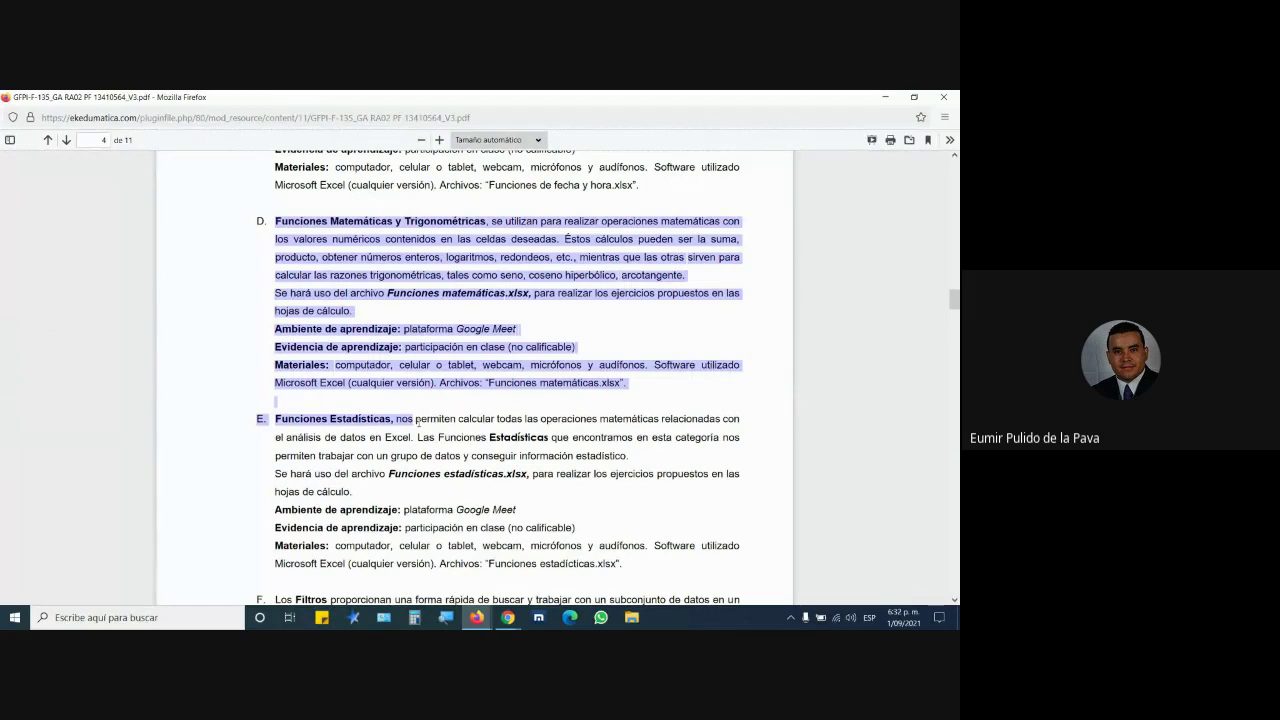
pyautogui.click(506, 370)
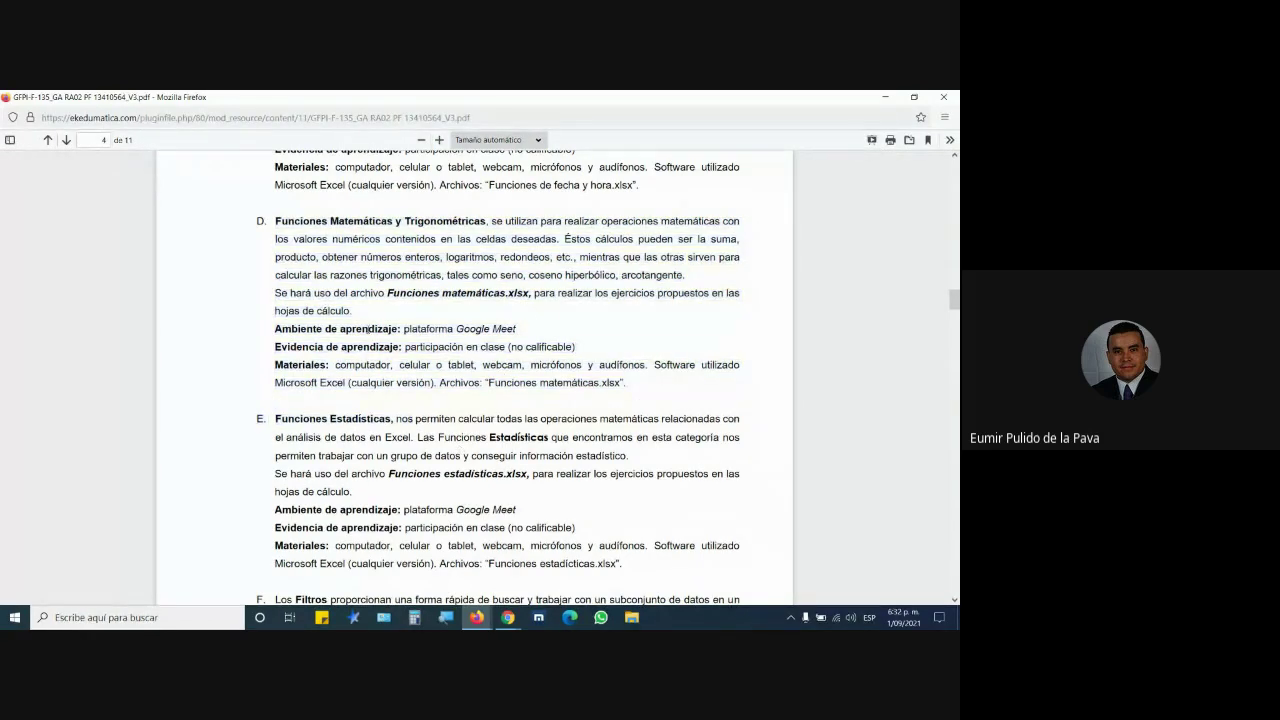
pyautogui.moveTo(476, 617)
pyautogui.click(410, 560)
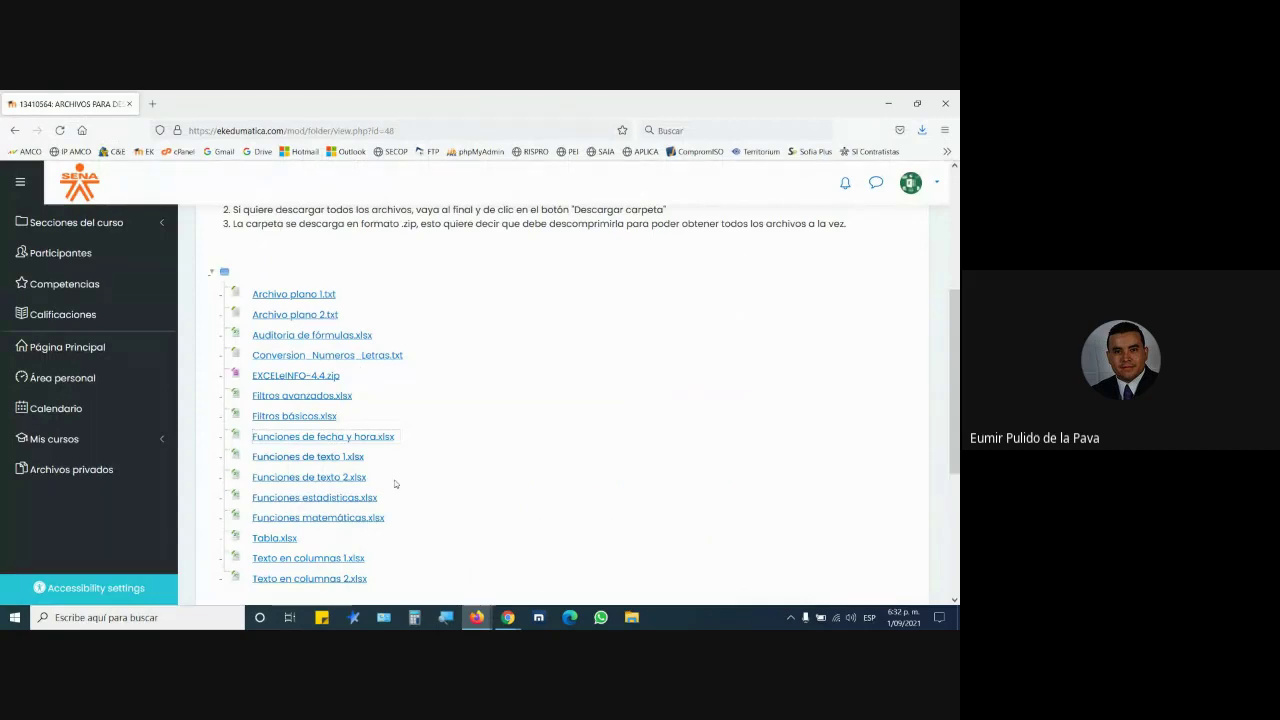
# Open Funciones matemáticas.xlsx from the course files folder in Excel.
pyautogui.scroll(-2, 395, 484)
pyautogui.click(335, 455)
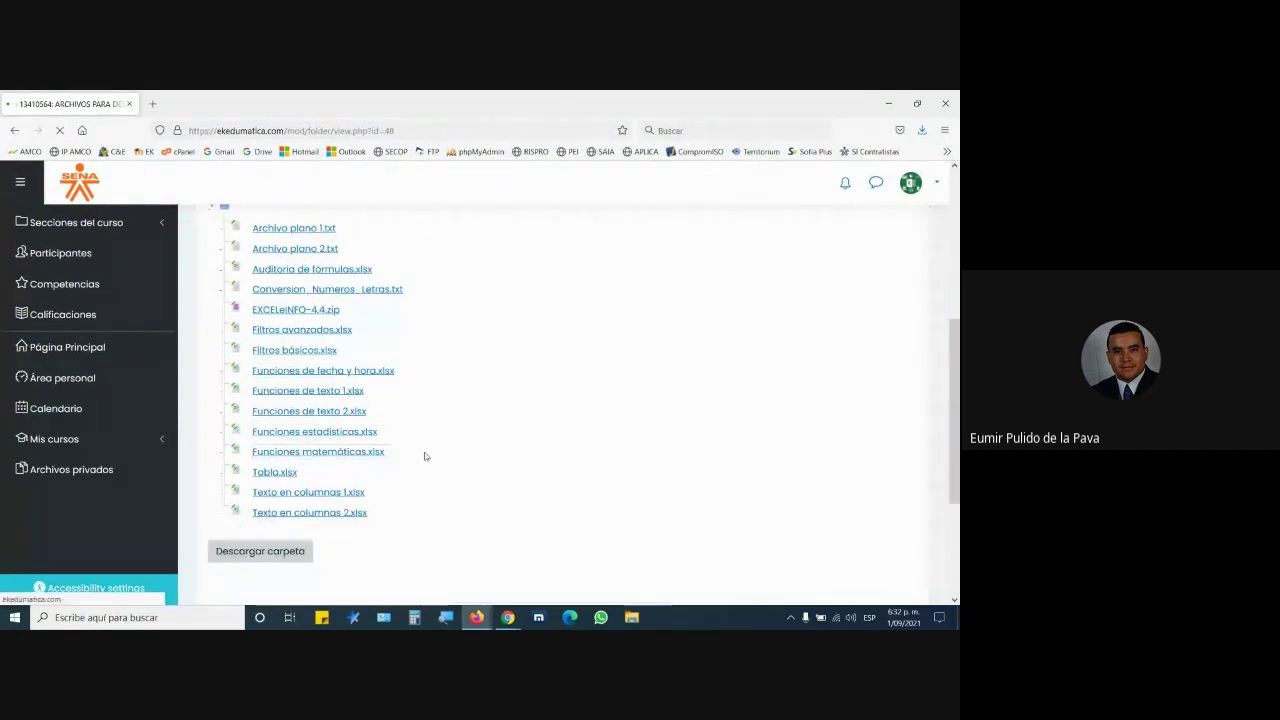
pyautogui.click(678, 421)
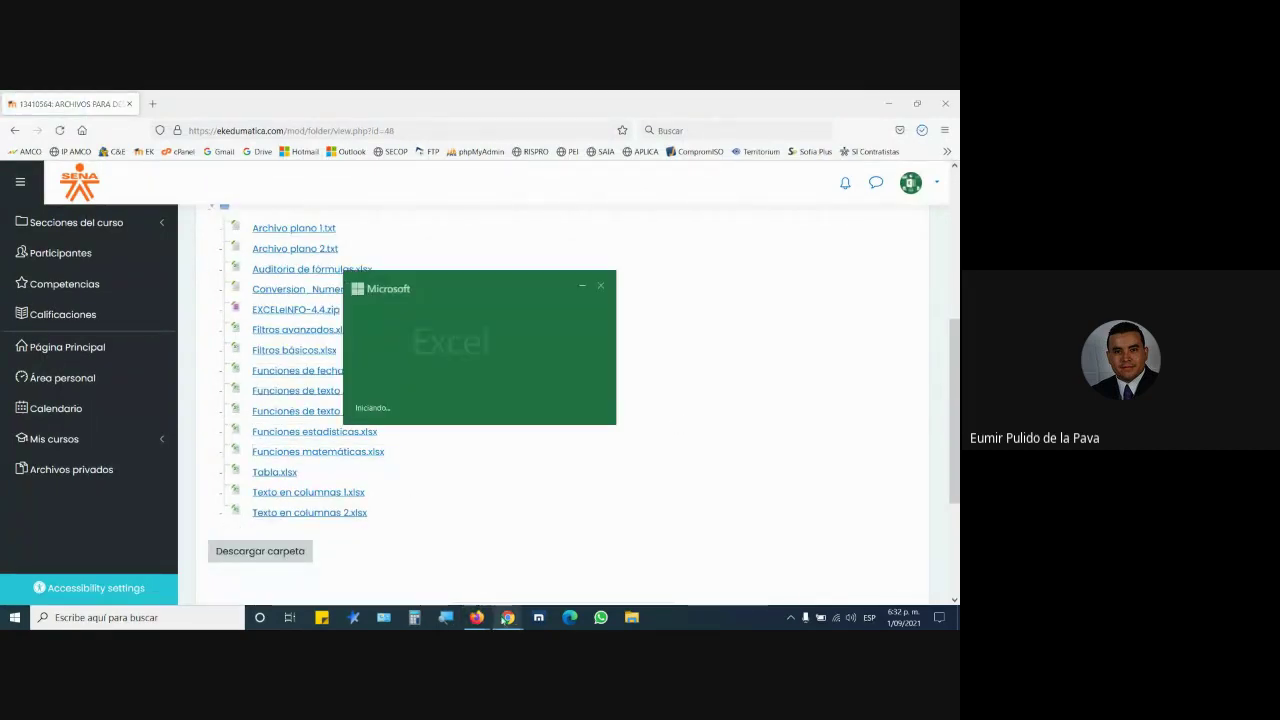
pyautogui.moveTo(508, 617)
pyautogui.click(470, 556)
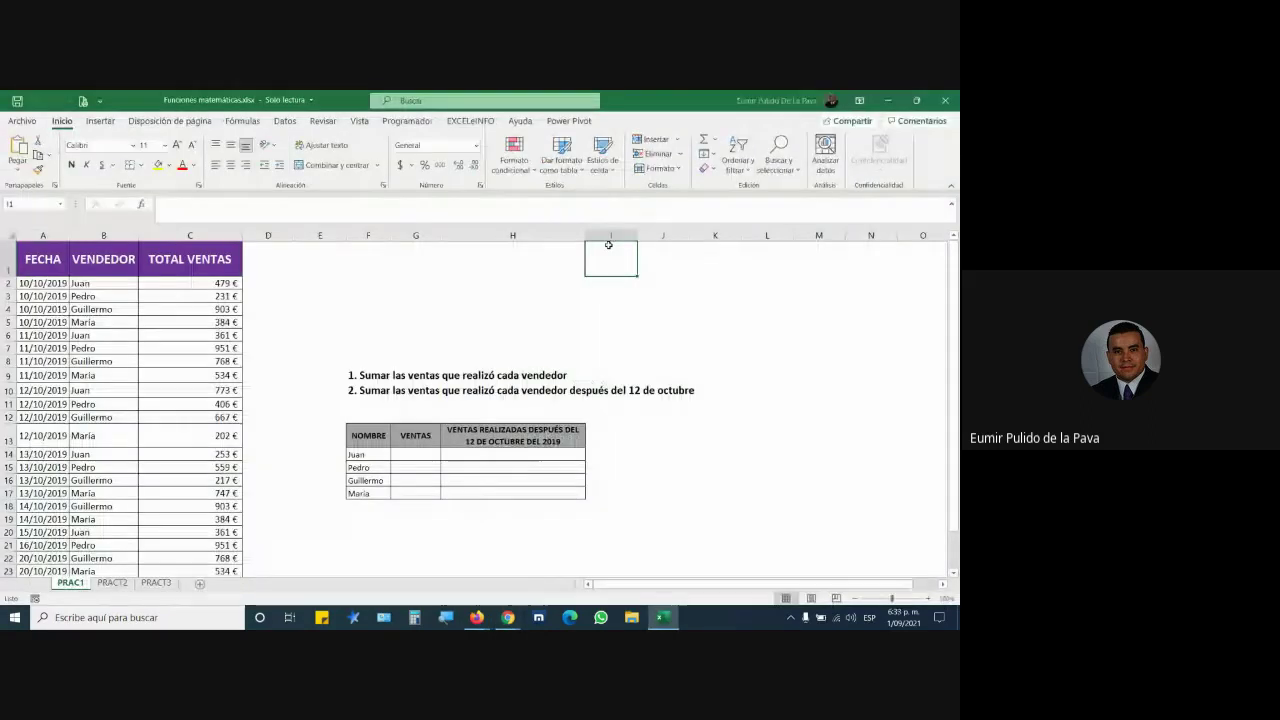
# Admit the person waiting in the video call and return to the workbook.
pyautogui.moveTo(508, 617)
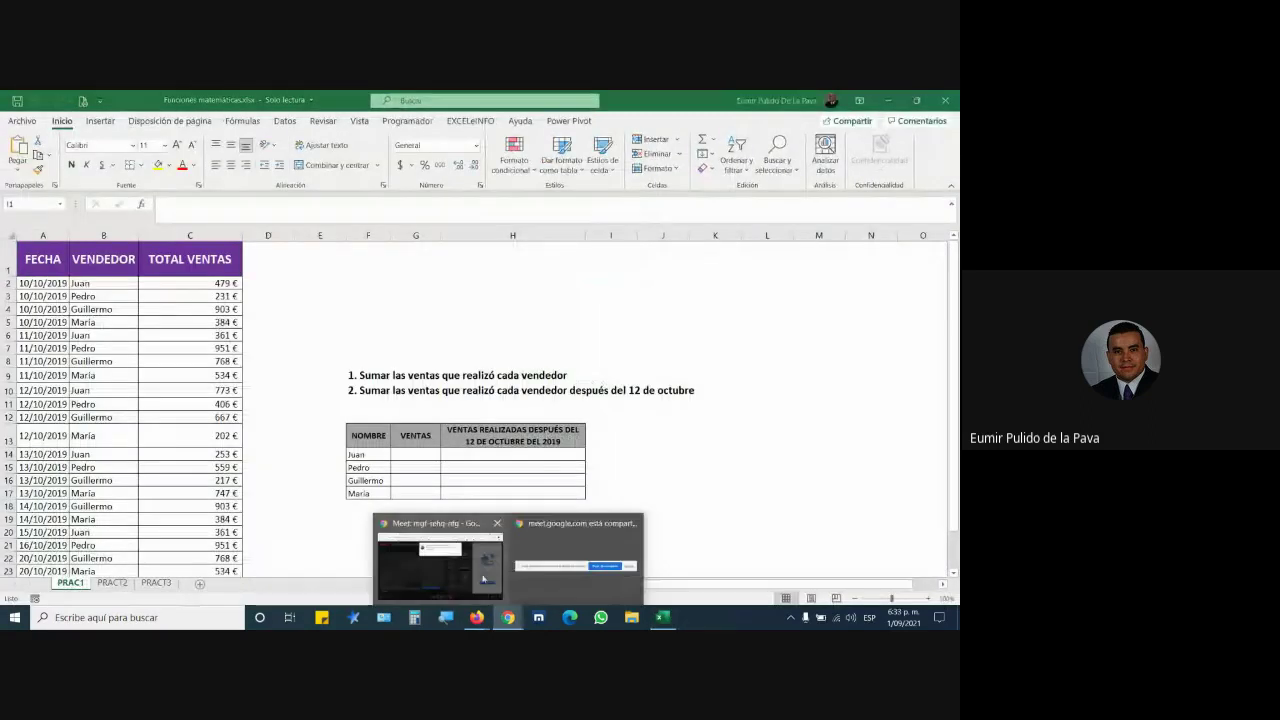
pyautogui.click(483, 579)
pyautogui.click(611, 245)
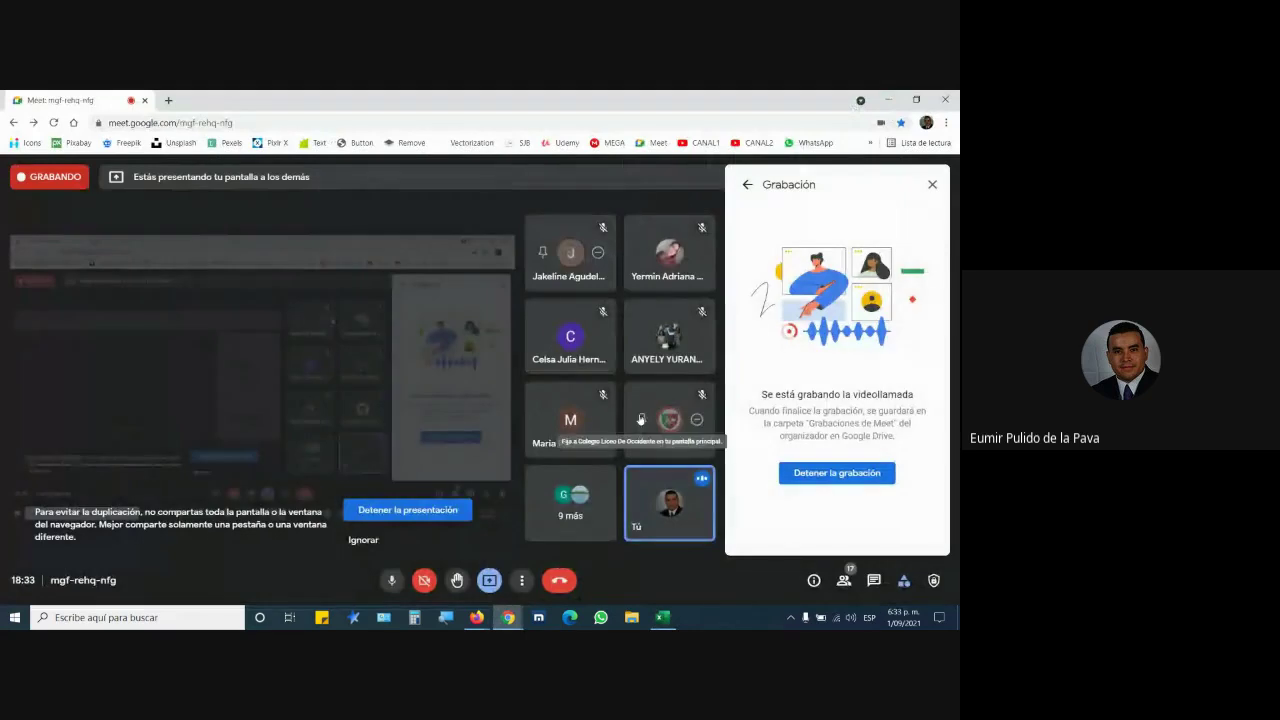
pyautogui.click(665, 617)
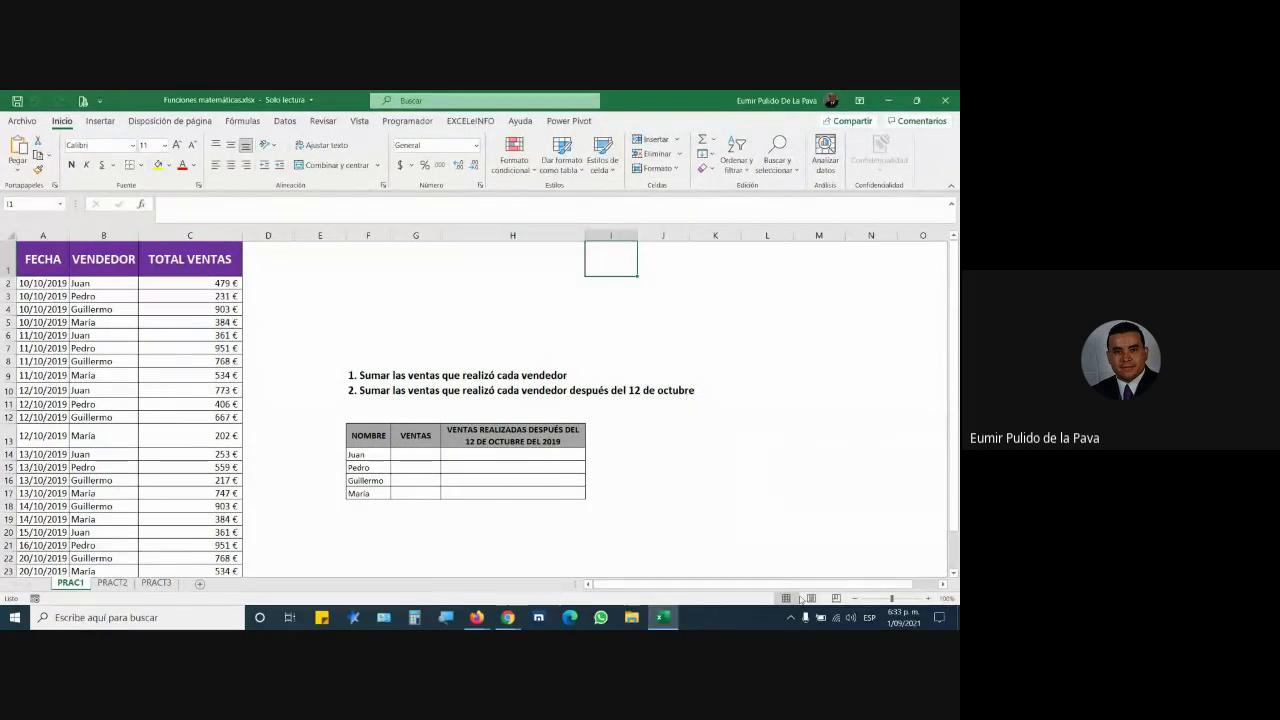
# Zoom the PRACT1 sheet in one step and point out the first task statement.
pyautogui.click(928, 599)
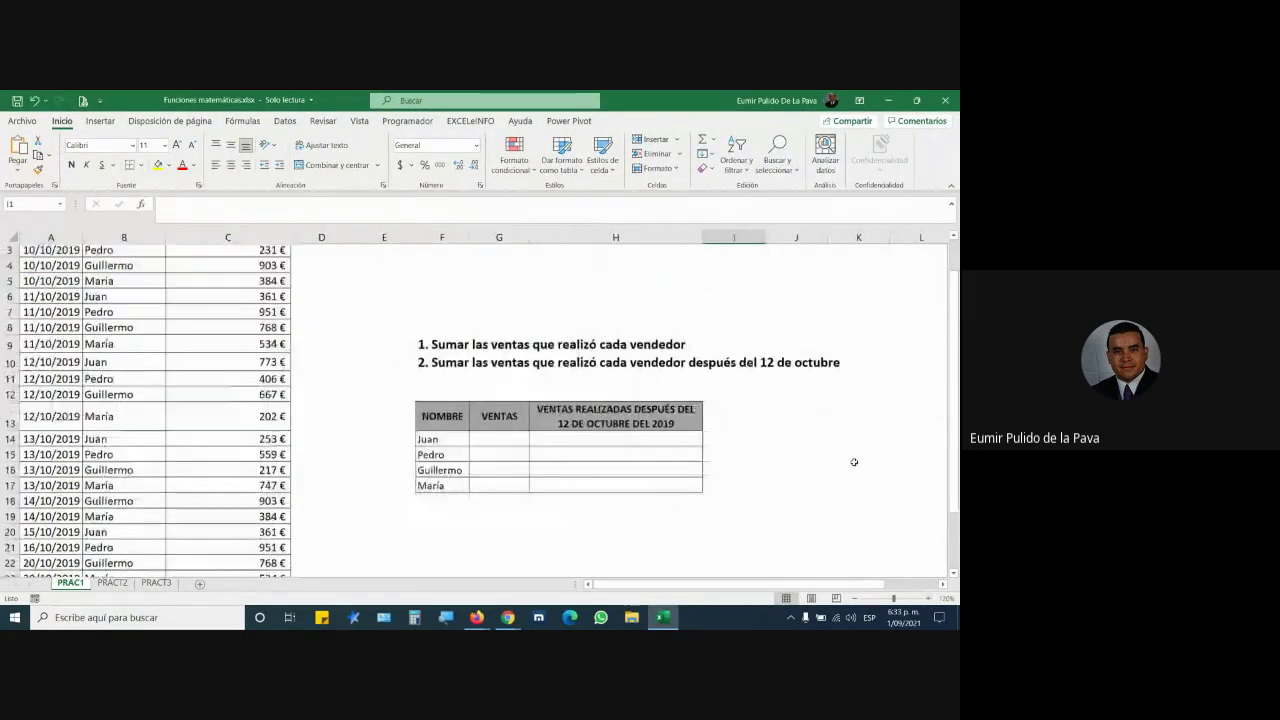
pyautogui.click(682, 402)
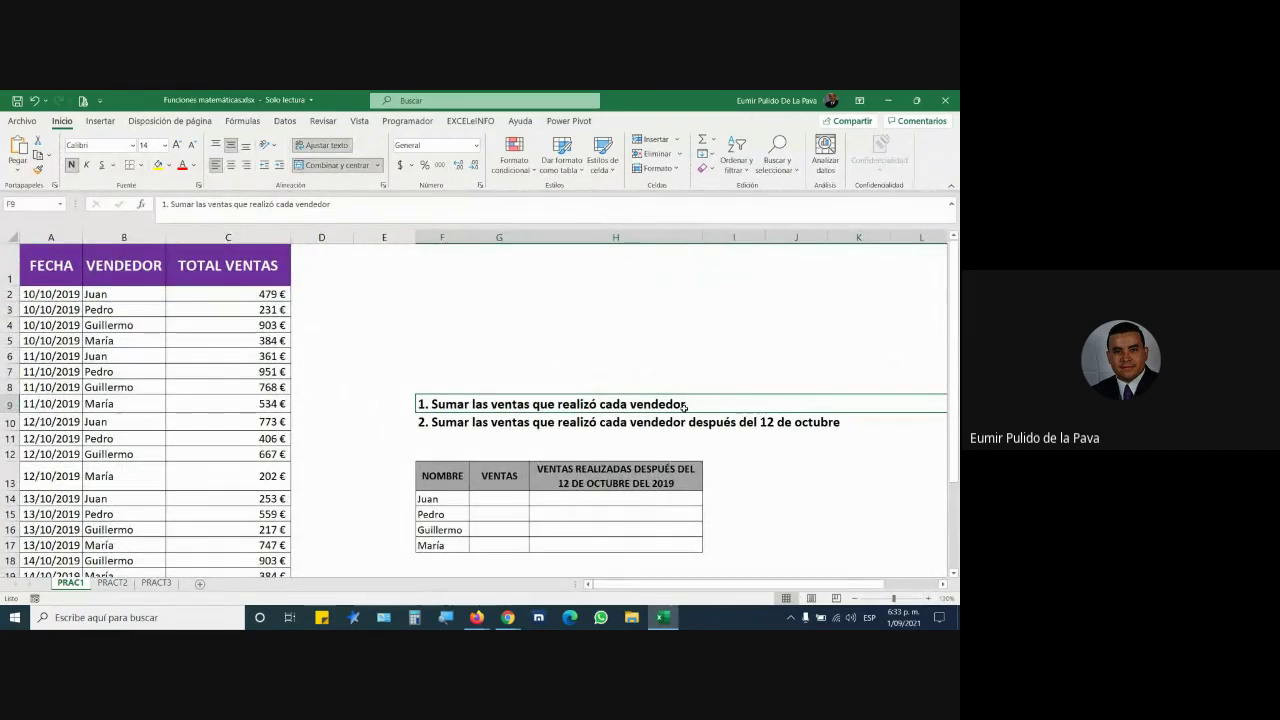
pyautogui.scroll(-1, 623, 497)
pyautogui.scroll(-1, 623, 497)
pyautogui.scroll(2, 621, 497)
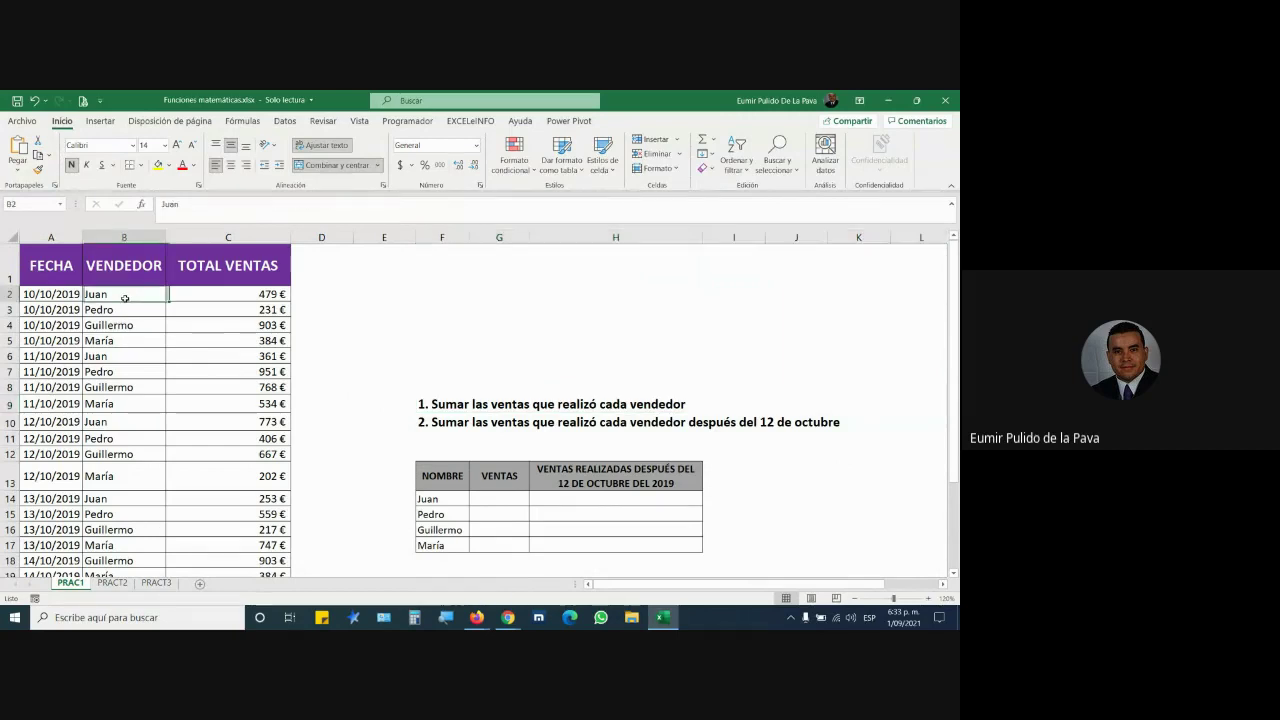
# Widen the VENTAS column G and increase the font size in Juan's sales cell.
pyautogui.moveTo(126, 301); pyautogui.dragTo(124, 438)
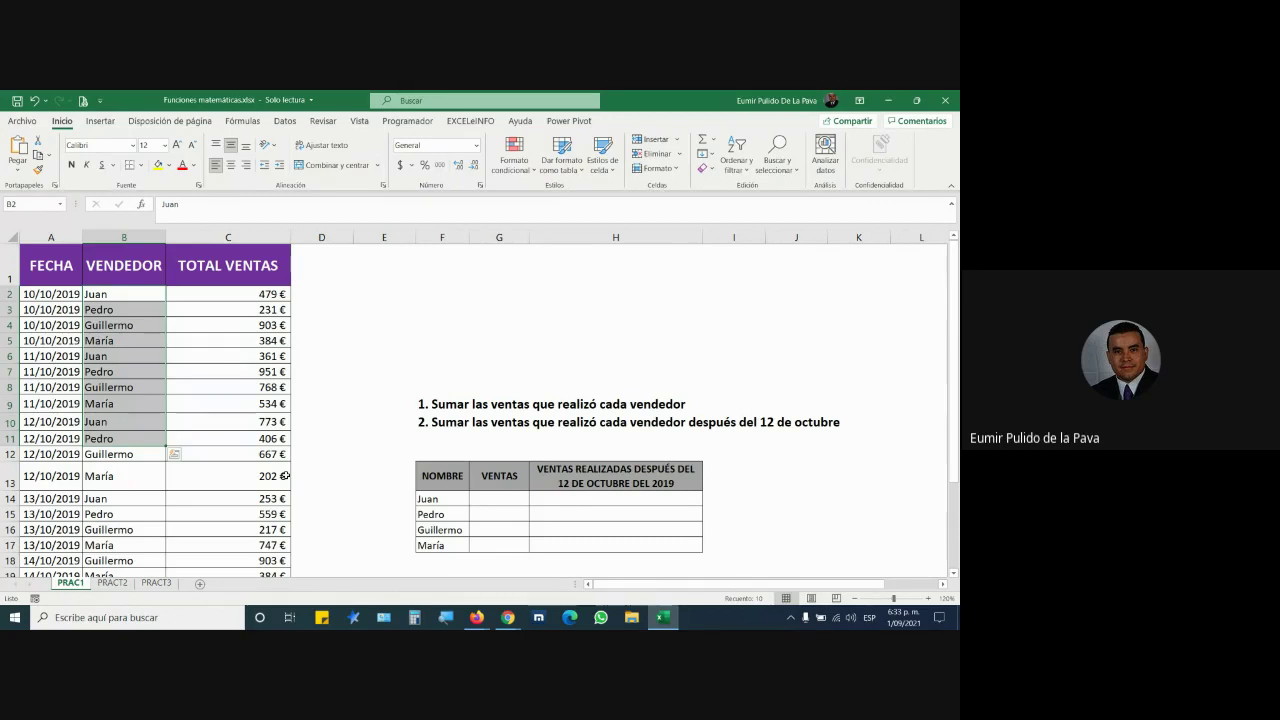
pyautogui.click(432, 500)
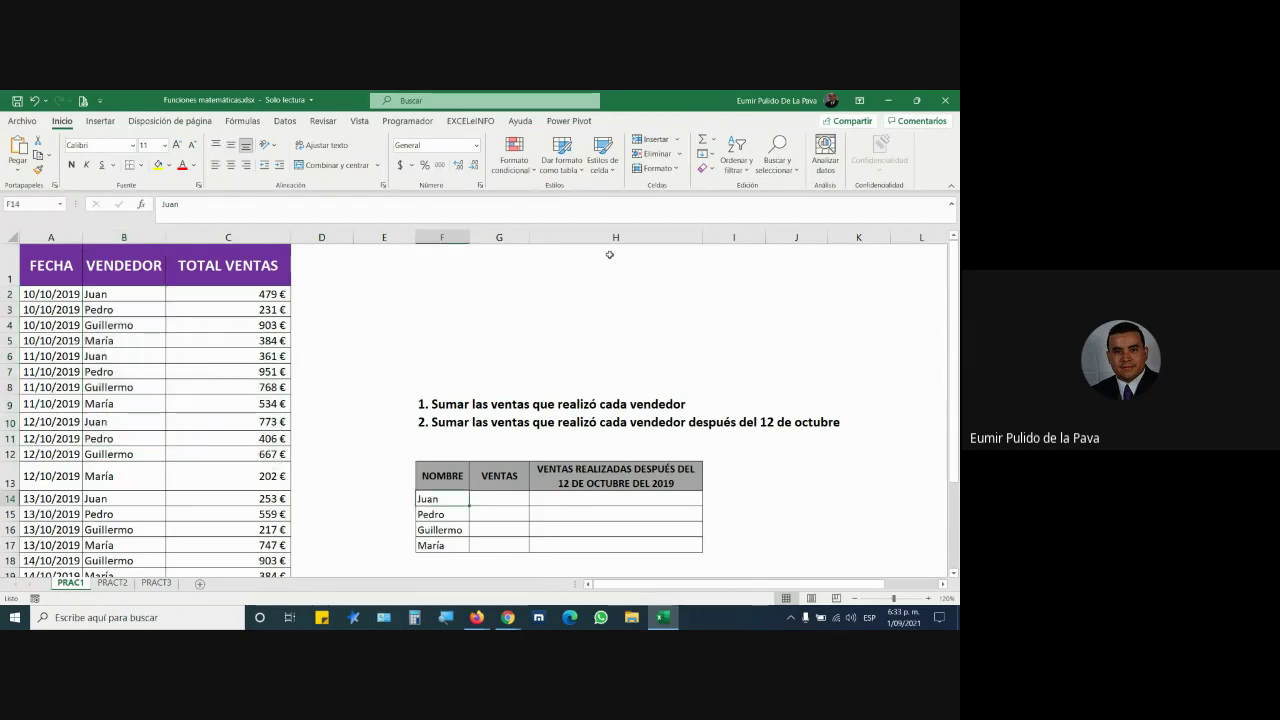
pyautogui.moveTo(529, 237); pyautogui.dragTo(599, 237)
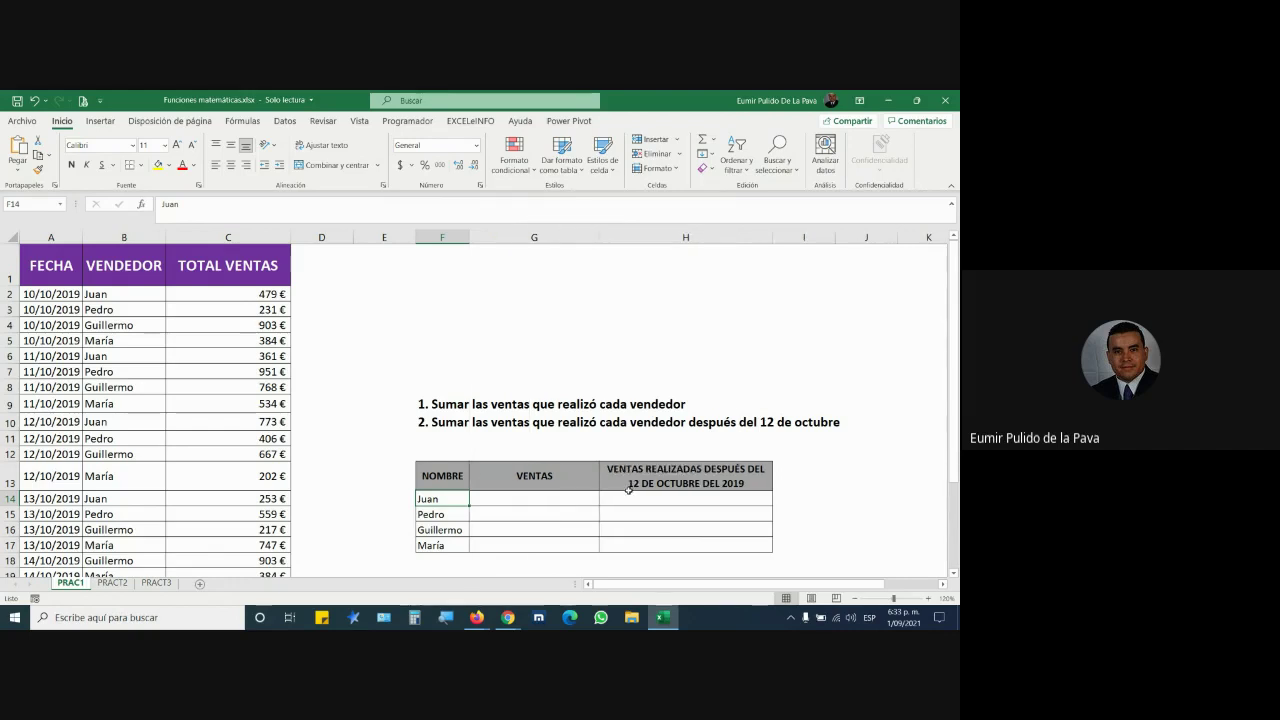
pyautogui.scroll(-1, 628, 489)
pyautogui.click(543, 426)
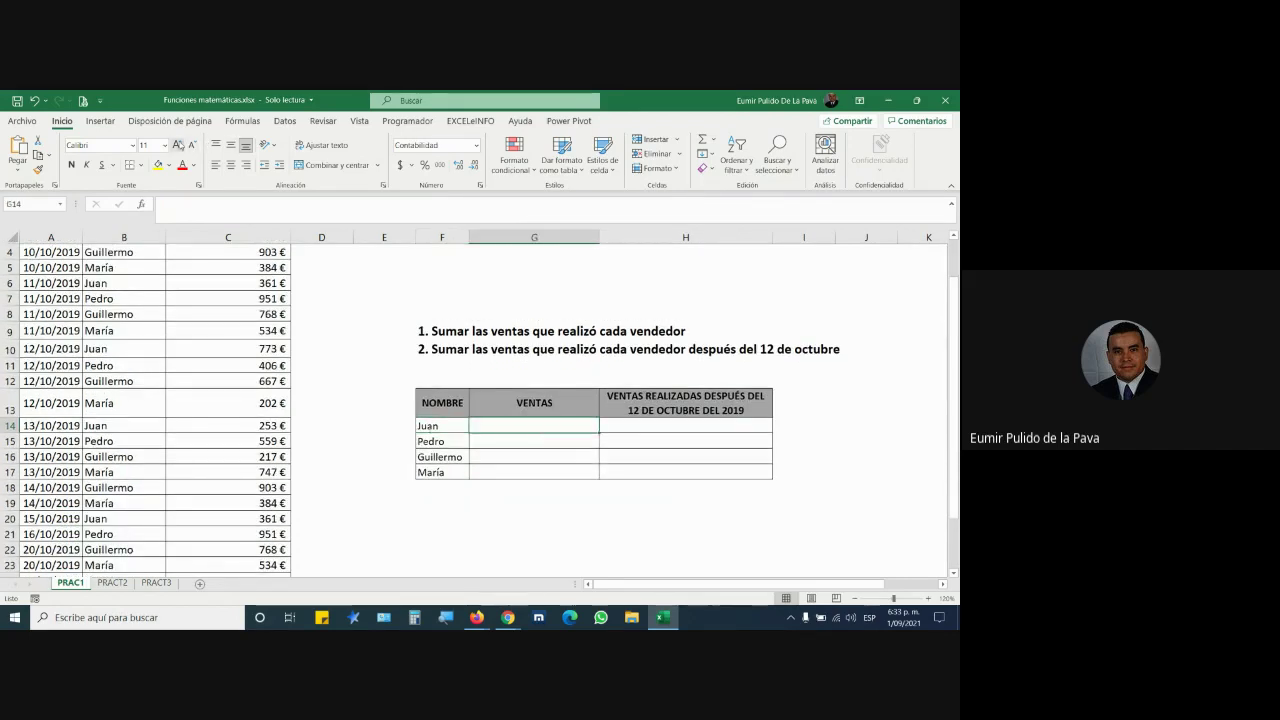
pyautogui.click(178, 145)
pyautogui.click(178, 145)
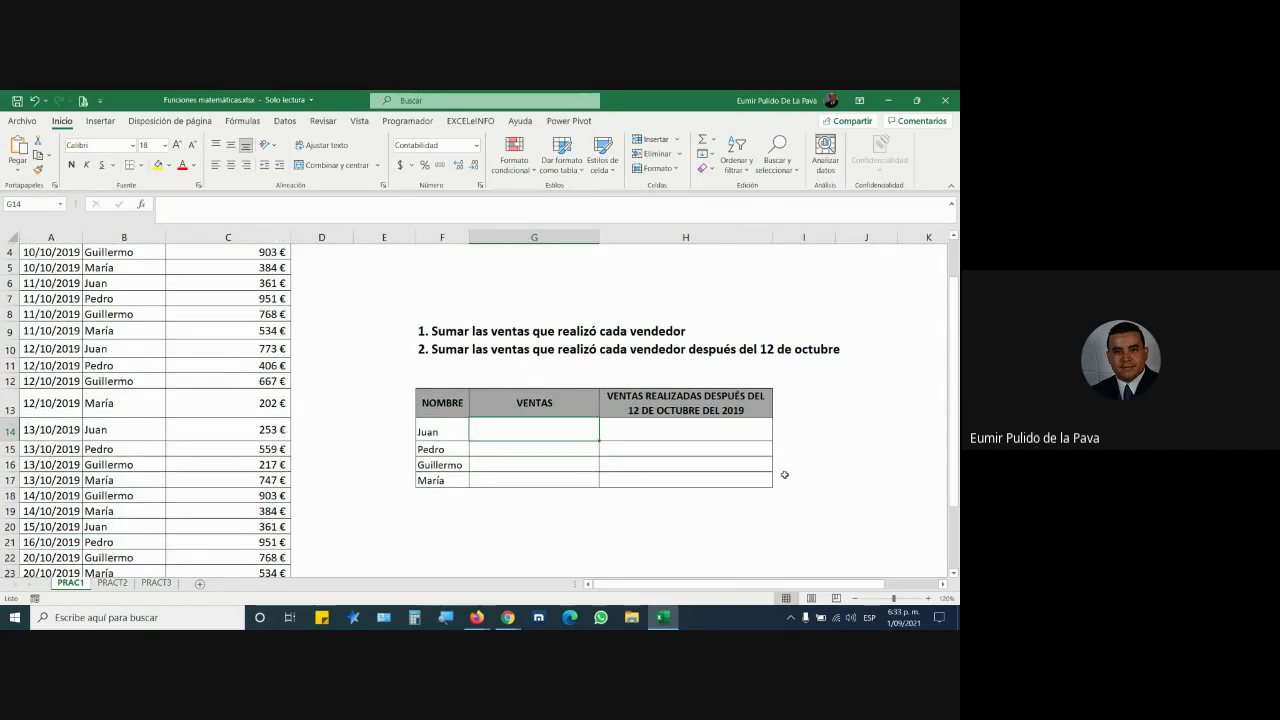
# Start a =SUMAR.SI( formula in Juan's VENTAS cell via autocomplete.
pyautogui.write('S')
pyautogui.write('=')
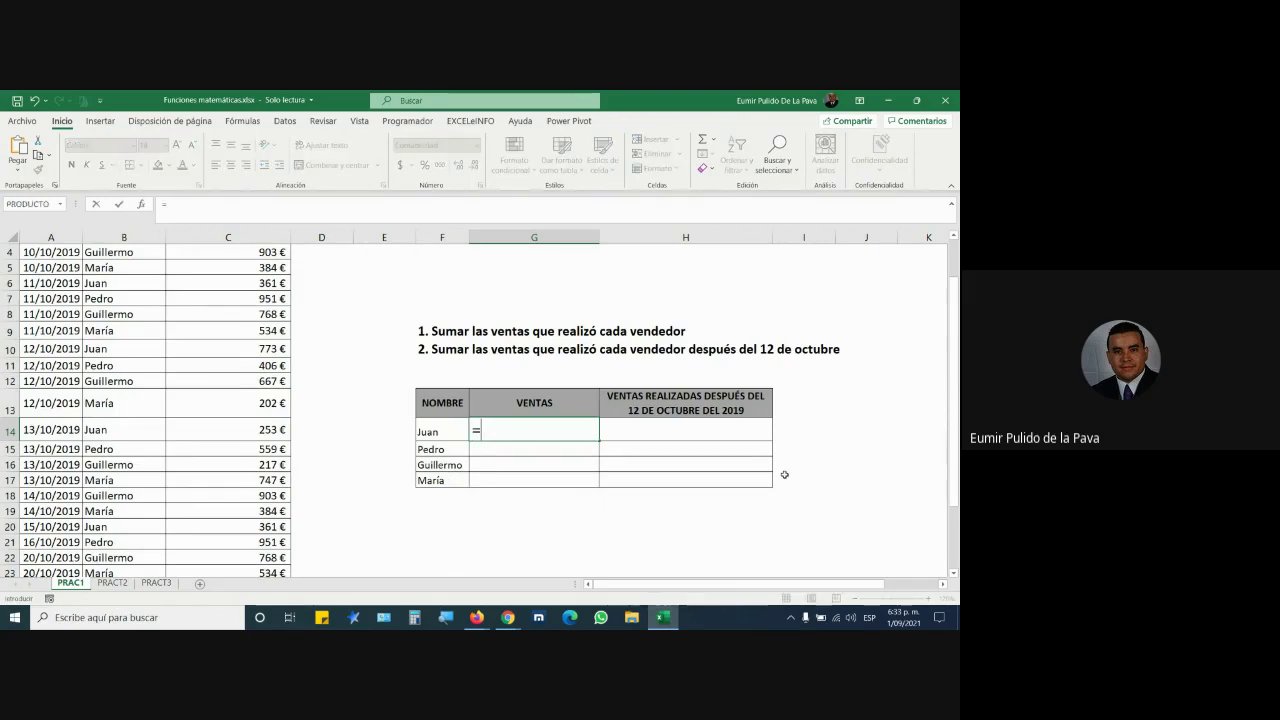
pyautogui.write('sum')
pyautogui.press('Down')
pyautogui.press('Down')
pyautogui.press('Down')
pyautogui.press('Down')
pyautogui.press('Tab')
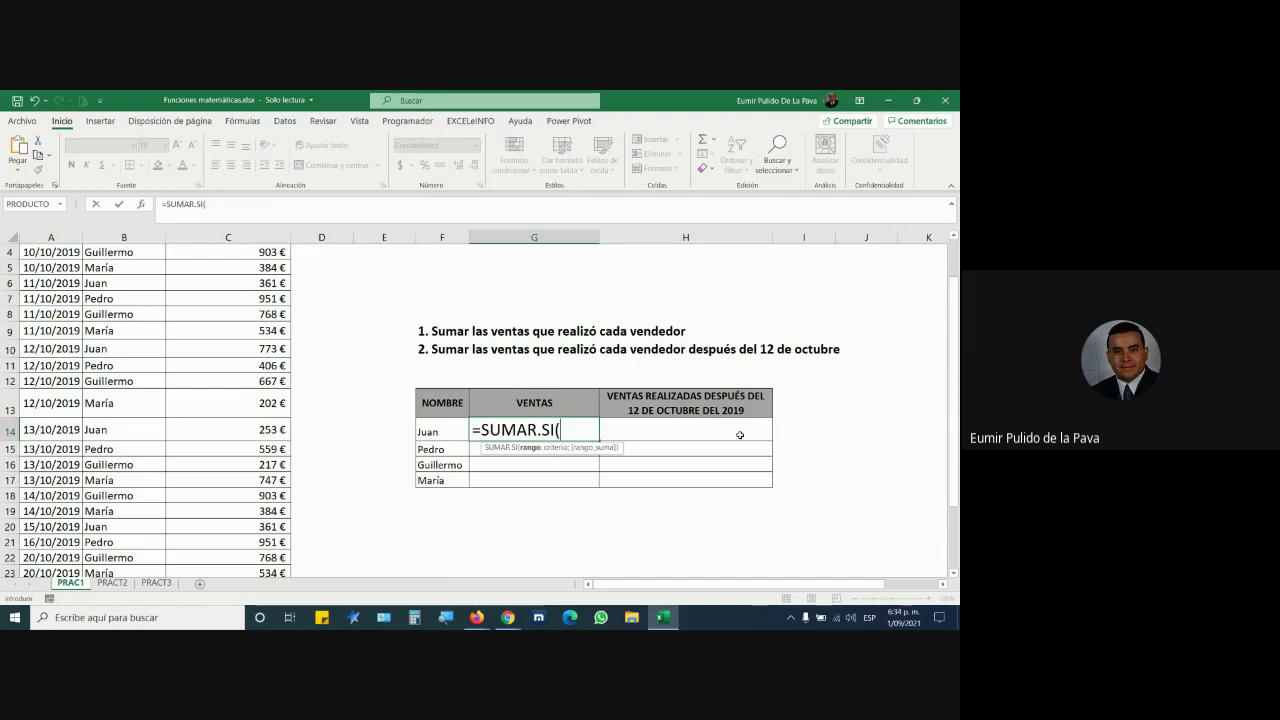
# Admit a waiting participant and turn on the screen magnifier at 200%.
pyautogui.hotkey('alt', 'Tab')
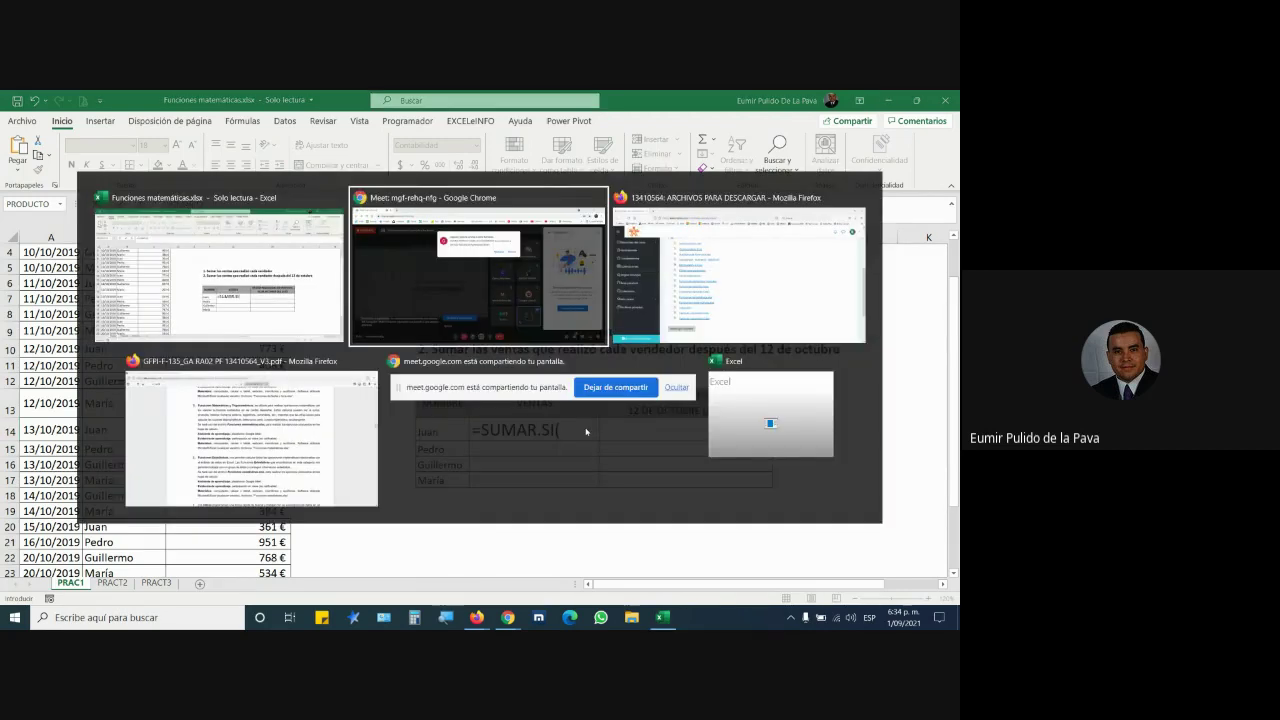
pyautogui.click(600, 254)
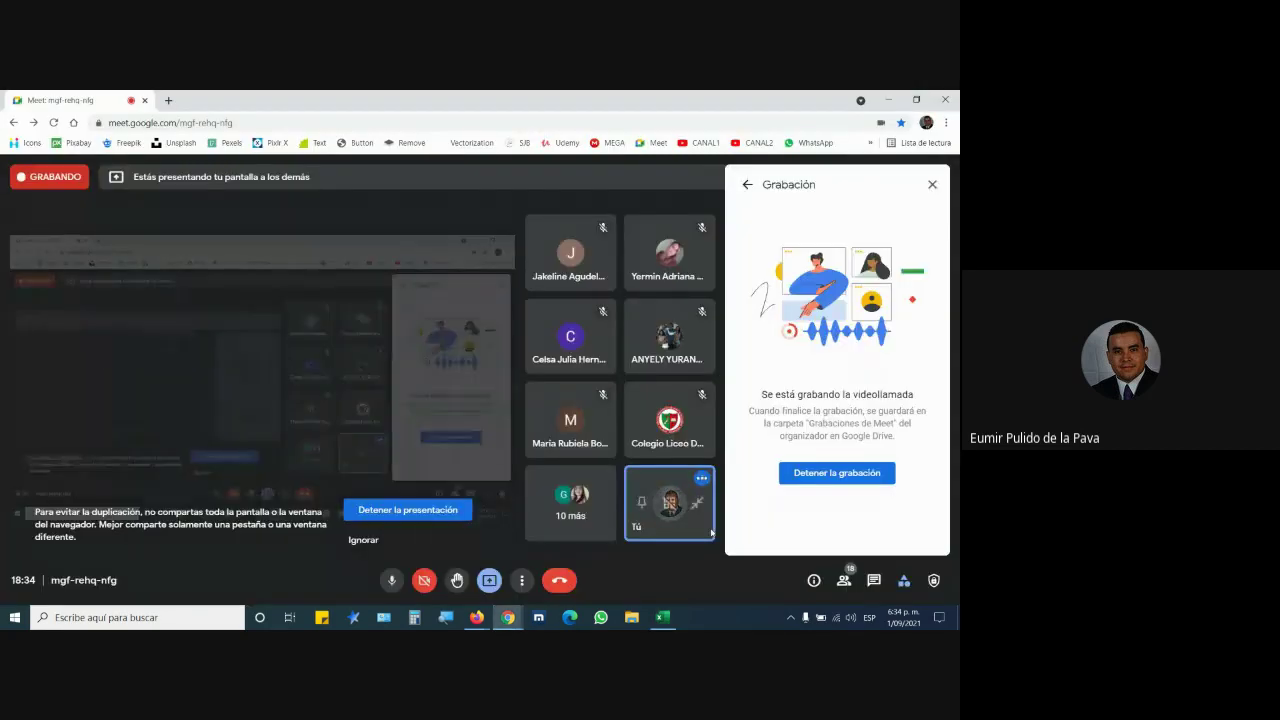
pyautogui.hotkey('alt', 'Tab')
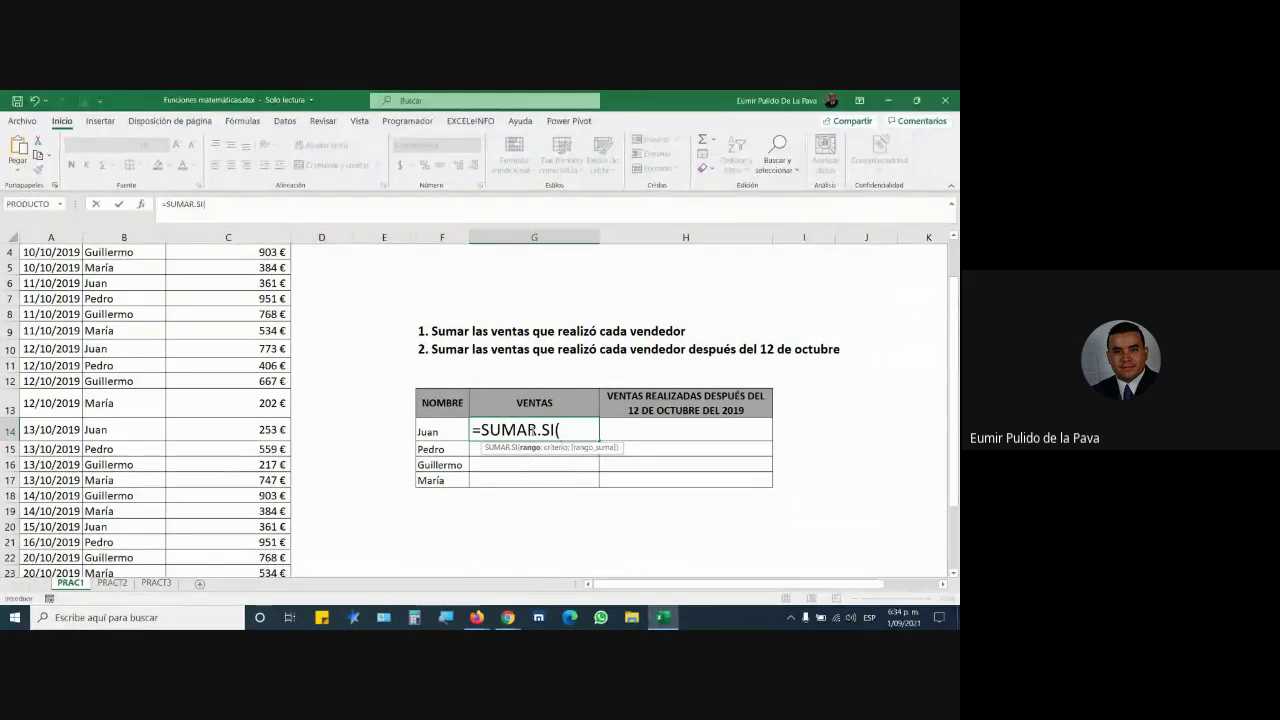
pyautogui.click(446, 617)
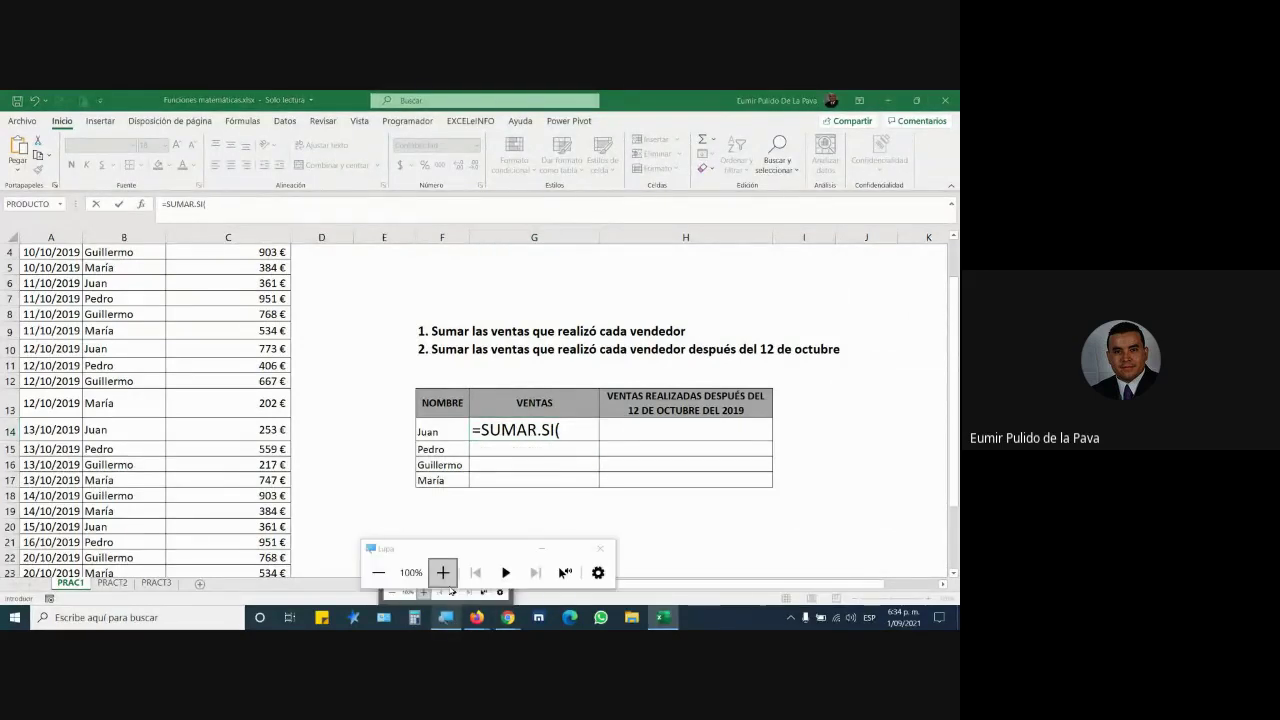
pyautogui.click(443, 572)
pyautogui.click(661, 297)
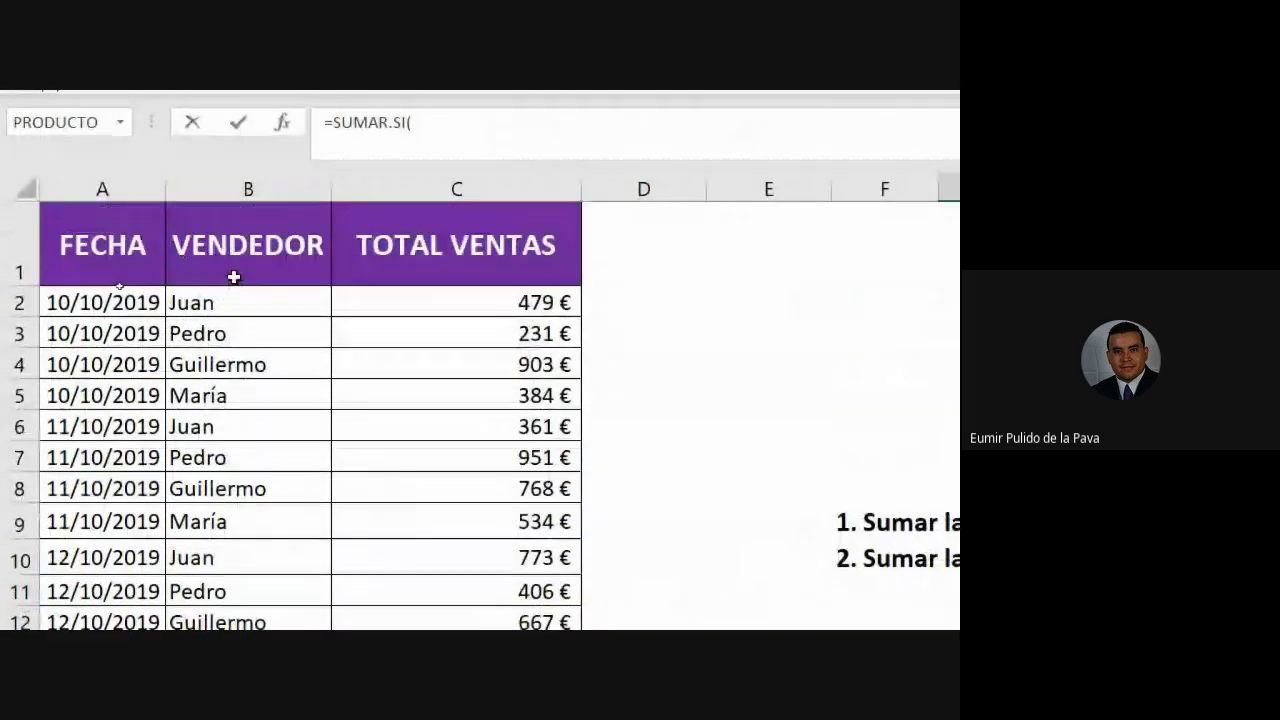
# Use B2:B27 as the SUMAR.SI range and cell F14 instead of "juan" as criterion.
pyautogui.moveTo(248, 308)
pyautogui.mouseDown()
pyautogui.moveTo(210, 628)
pyautogui.moveTo(257, 451)
pyautogui.mouseUp()
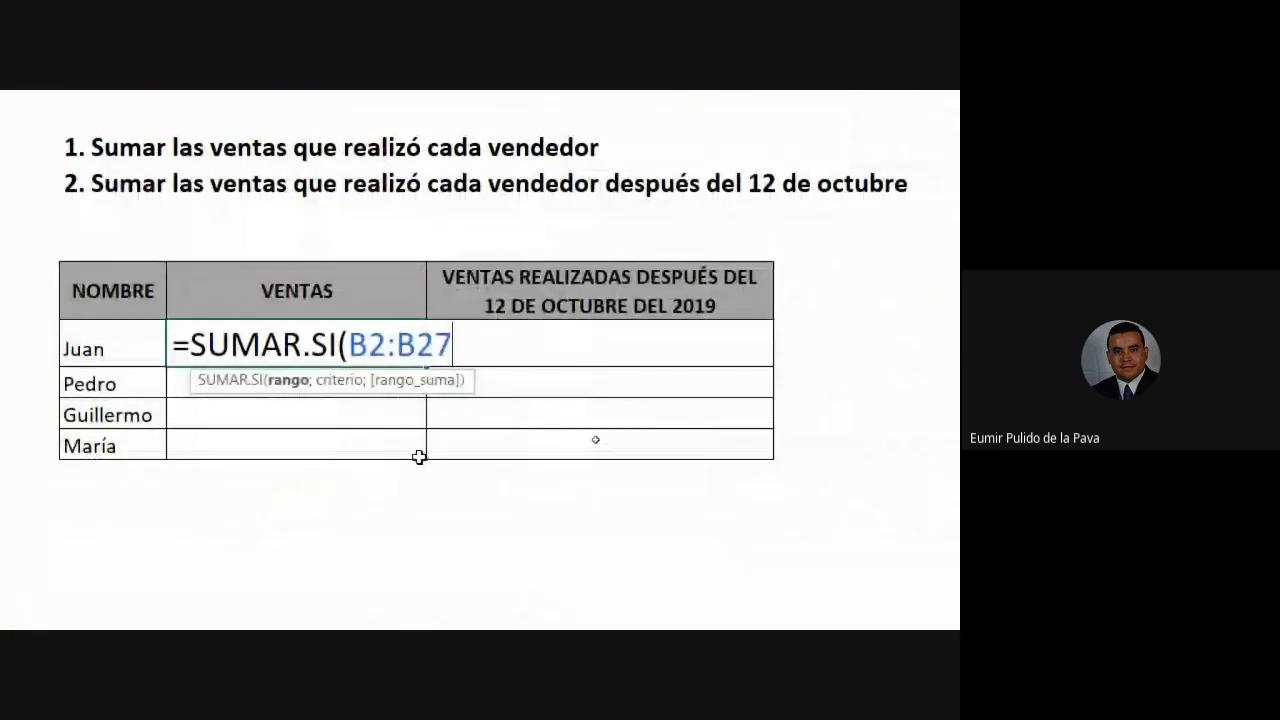
pyautogui.write(';')
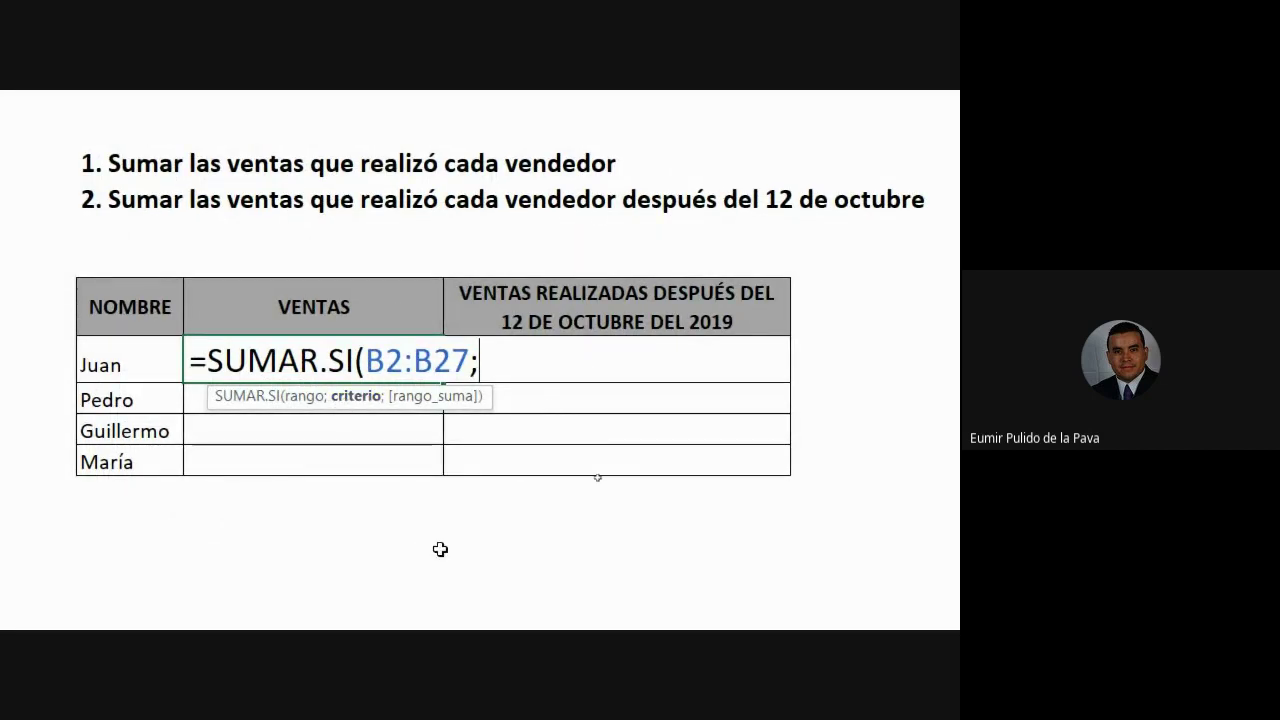
pyautogui.write('"juan')
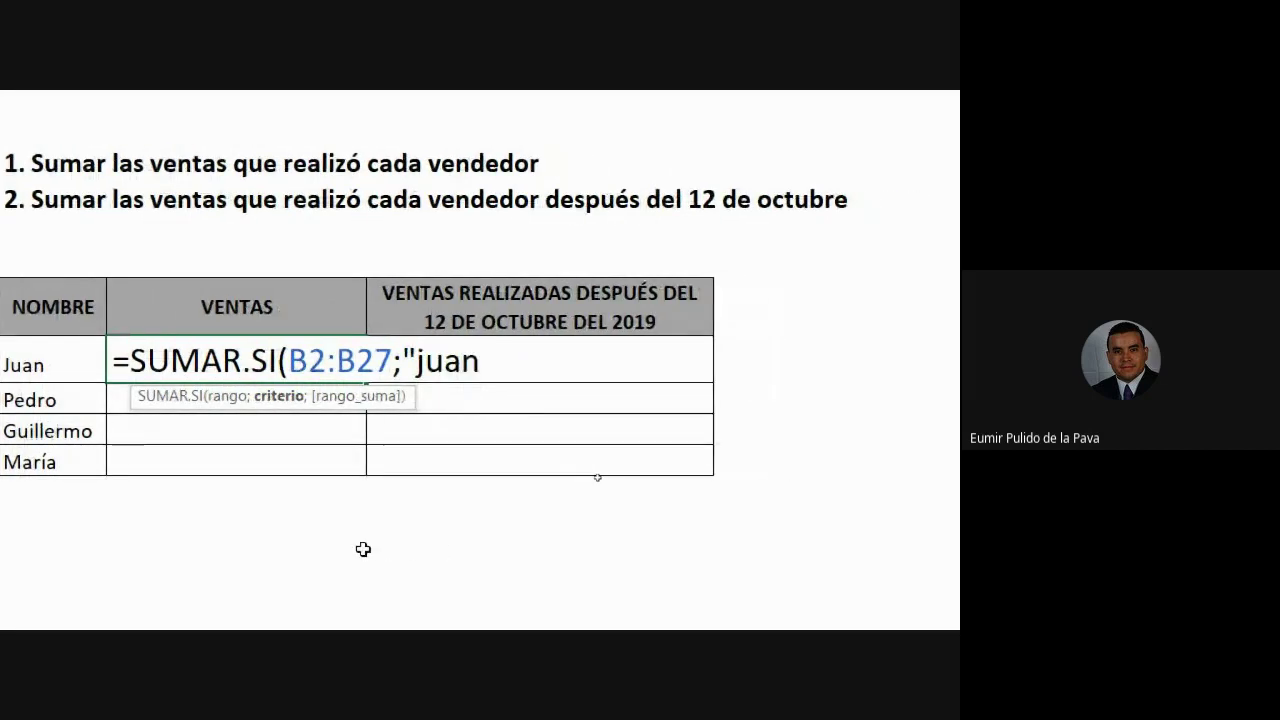
pyautogui.write('"')
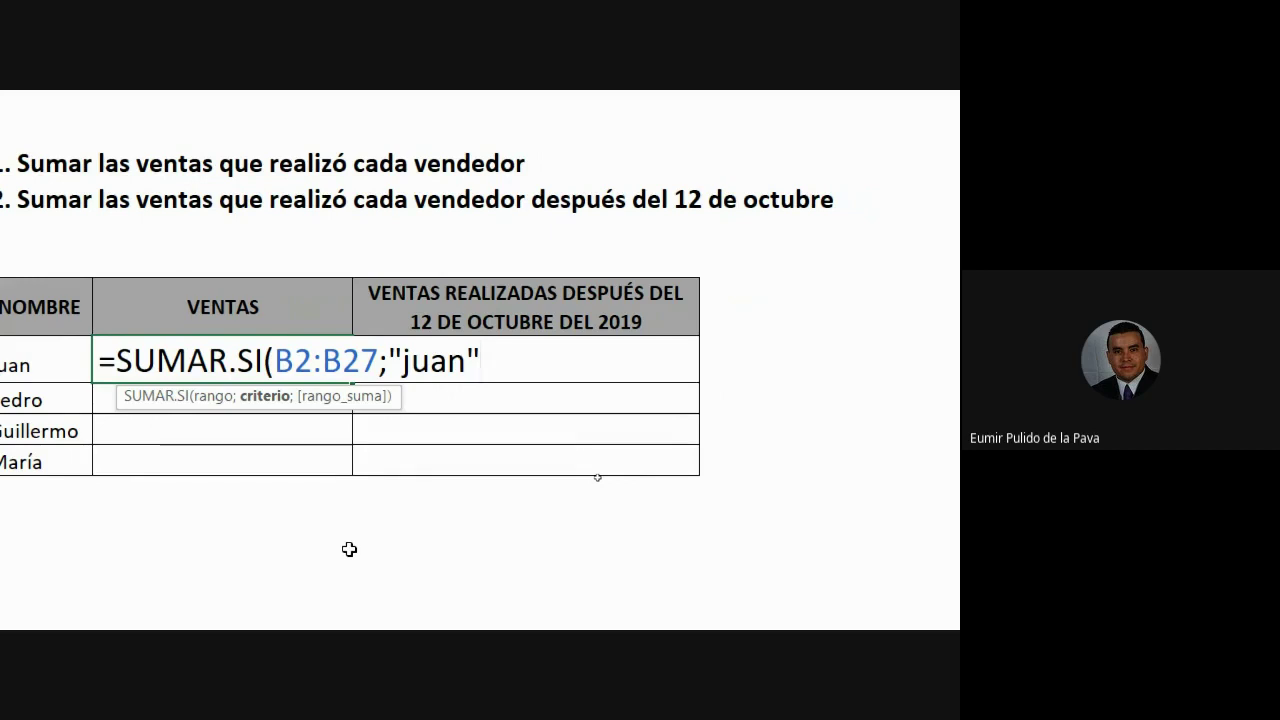
pyautogui.press('BackSpace')
pyautogui.press('BackSpace')
pyautogui.press('BackSpace')
pyautogui.press('BackSpace')
pyautogui.press('BackSpace')
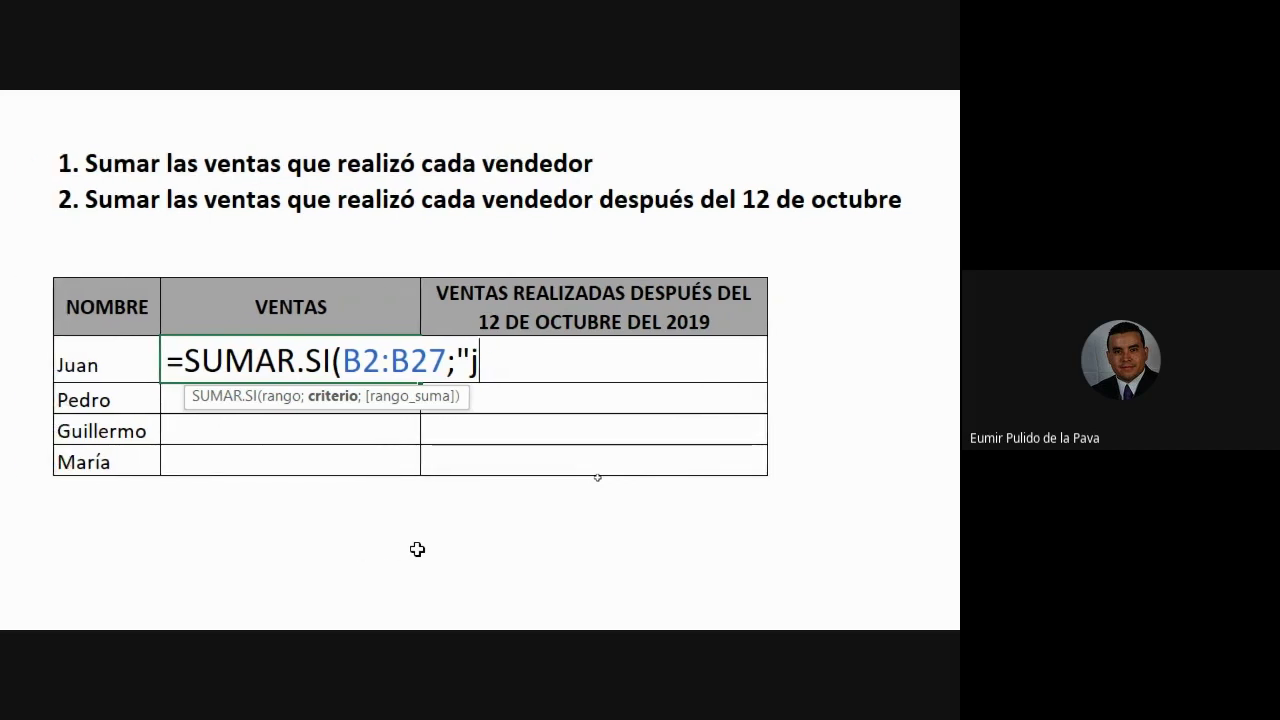
pyautogui.press('BackSpace')
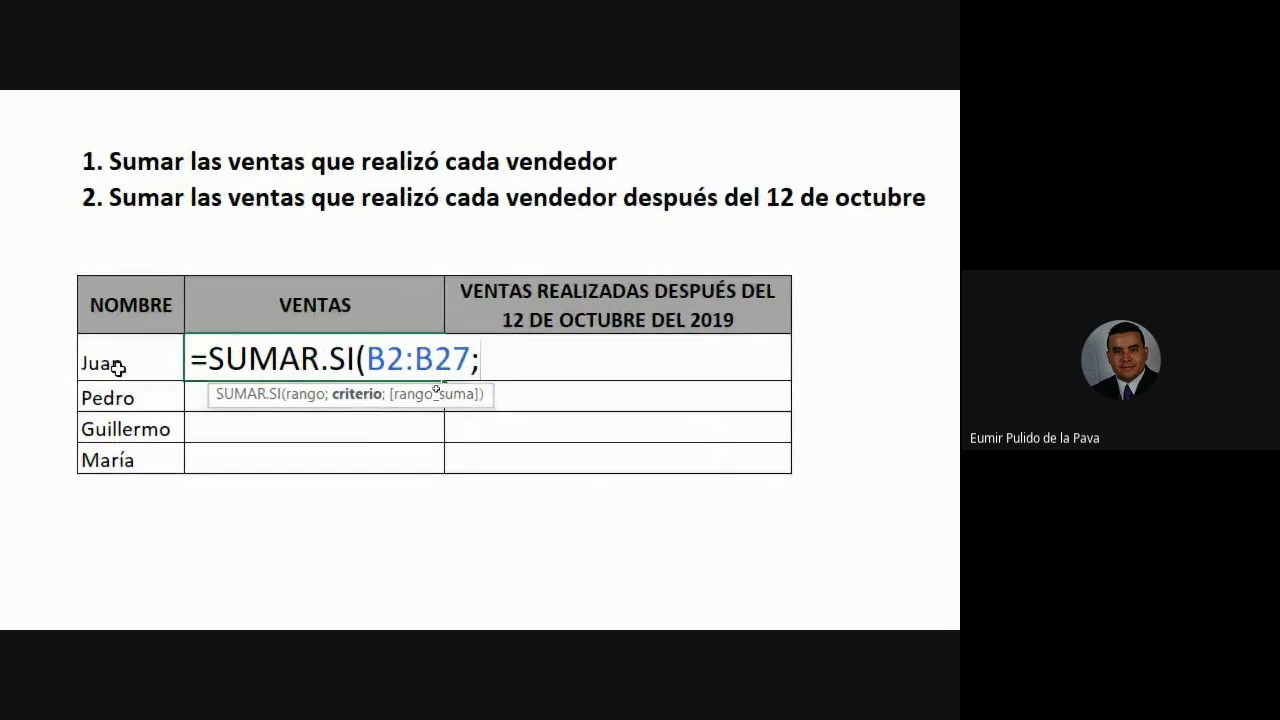
pyautogui.click(114, 368)
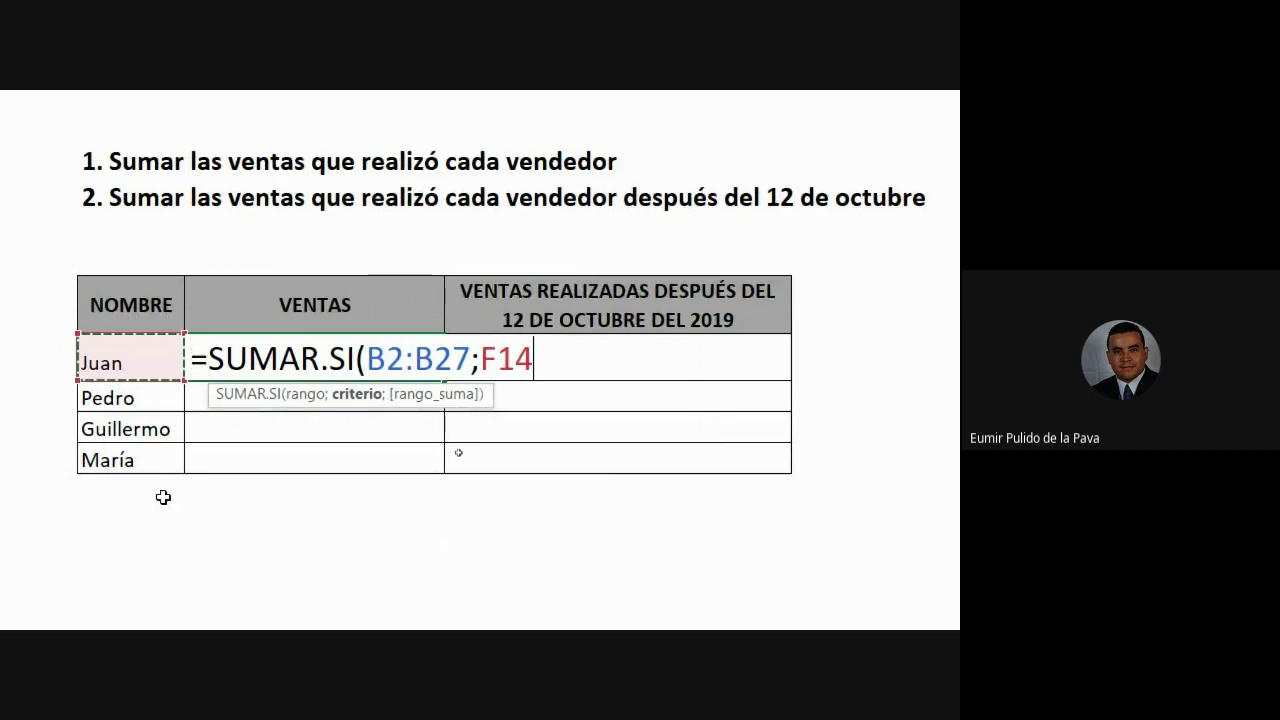
# Lock the lookup range rows as B$2:B$27 in Juan's SUMAR.SI formula.
pyautogui.press('super+plus')
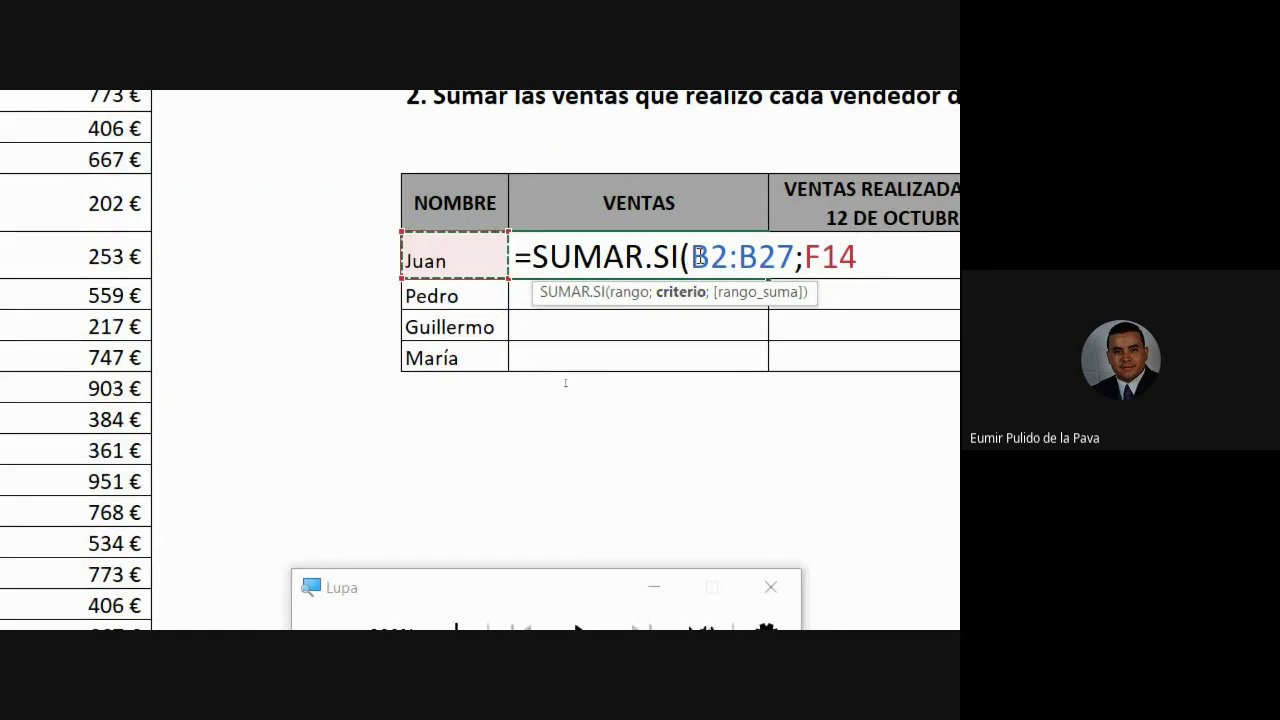
pyautogui.moveTo(692, 257); pyautogui.dragTo(792, 260)
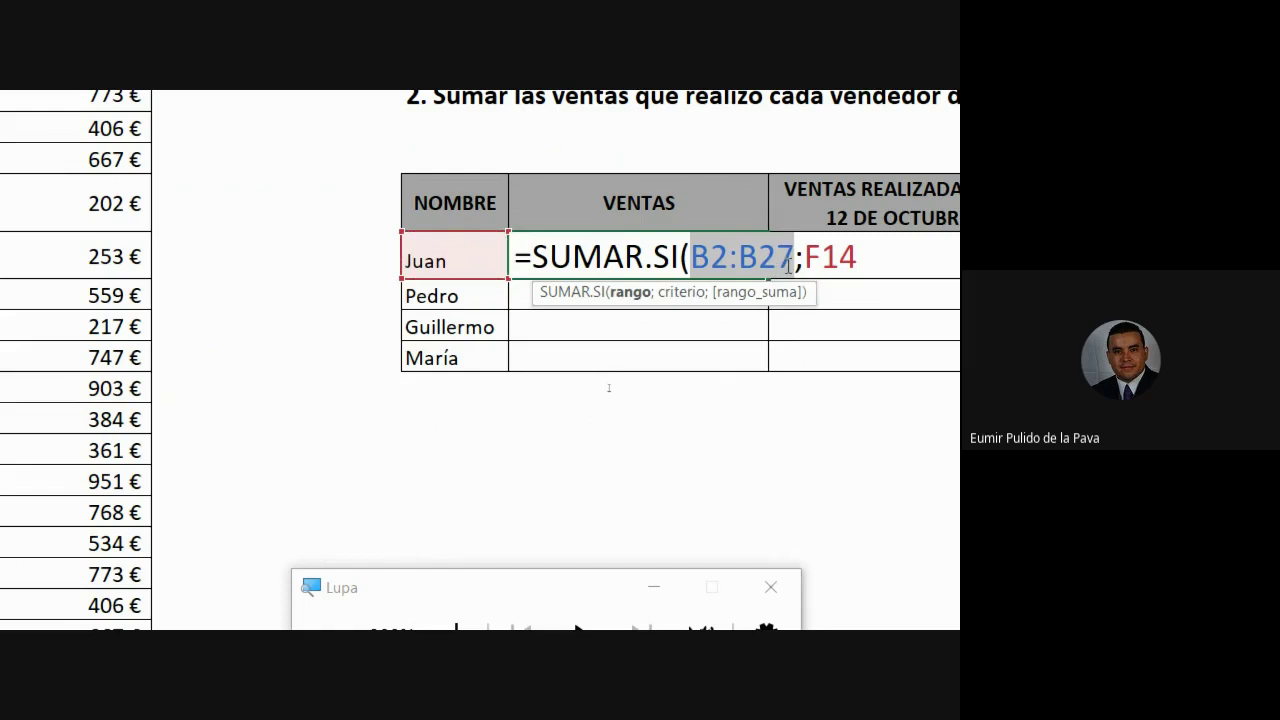
pyautogui.press('F4')
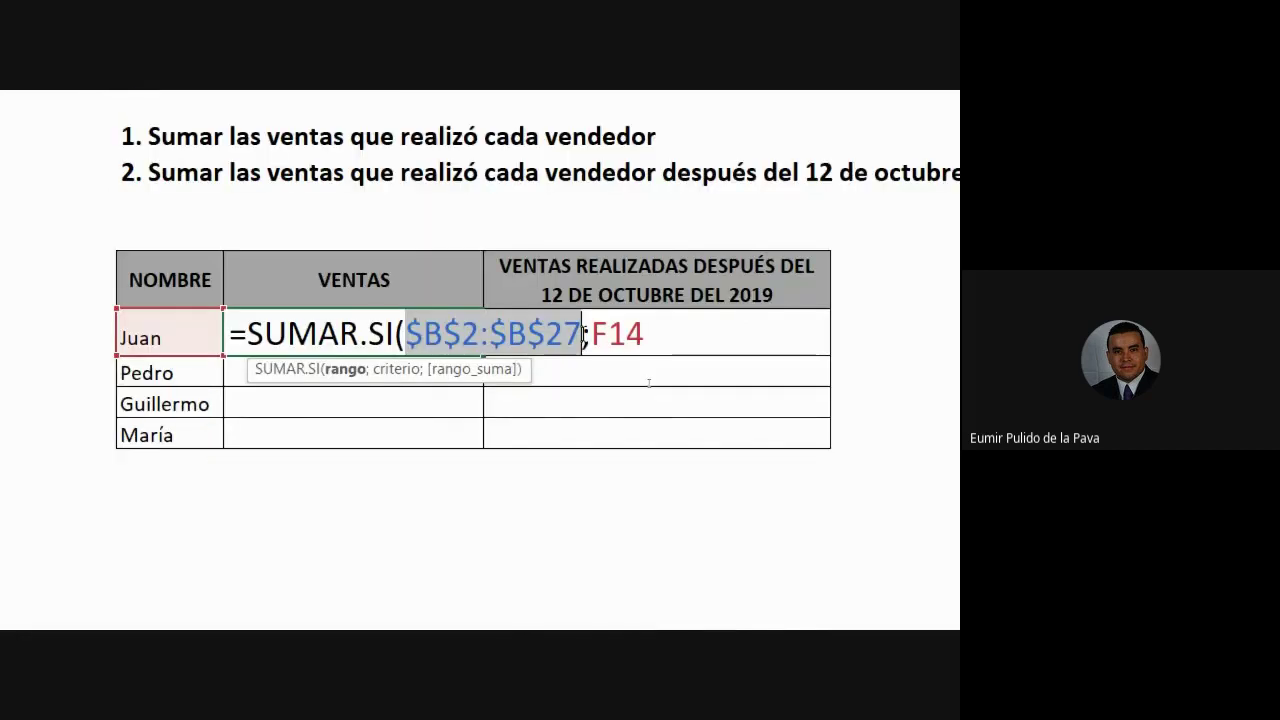
pyautogui.press('F4')
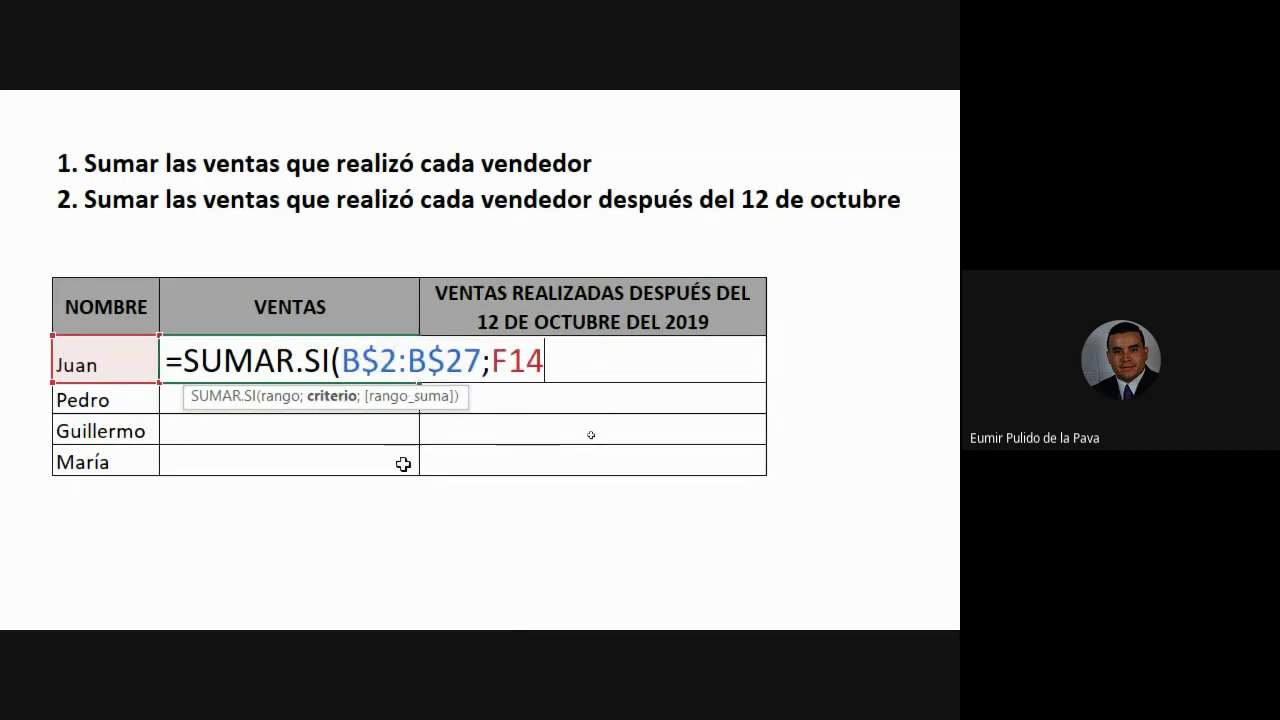
pyautogui.moveTo(383, 362); pyautogui.dragTo(482, 362)
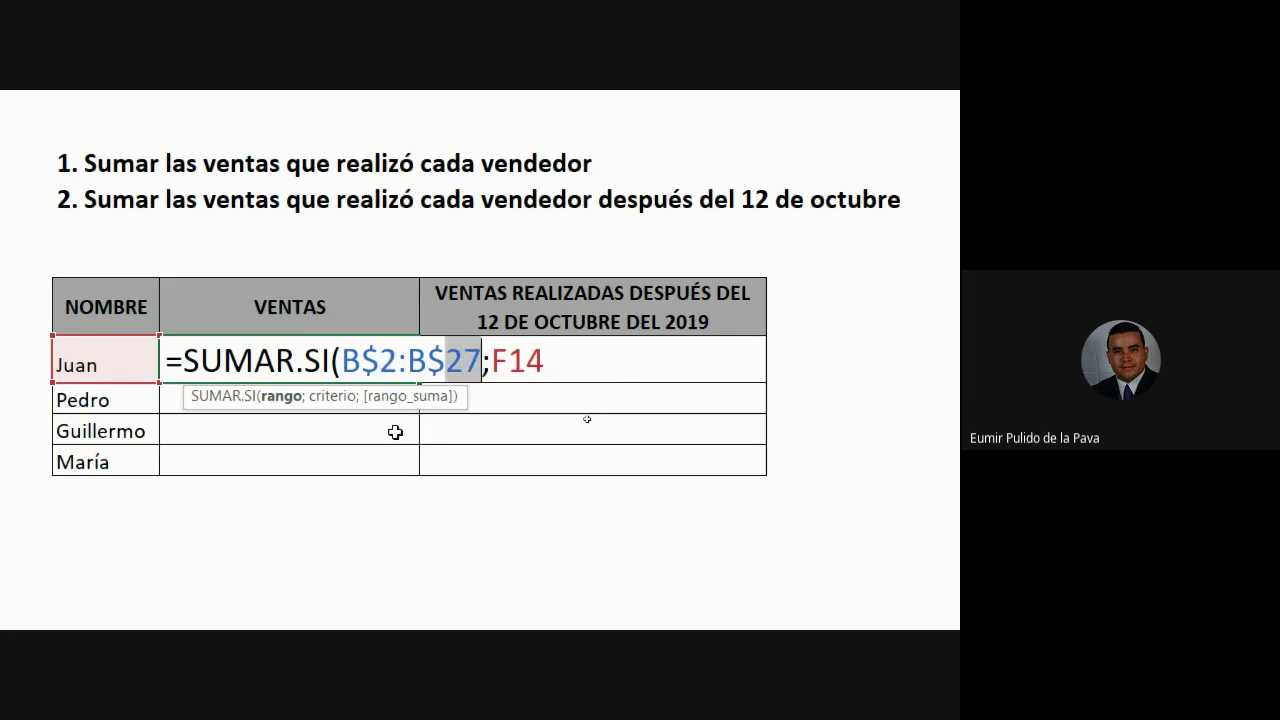
# Add a semicolon separator after the F14 criterion.
pyautogui.hscroll(-3, 59, 250)
pyautogui.scroll(3, 59, 250)
pyautogui.hscroll(-3, 12, 418)
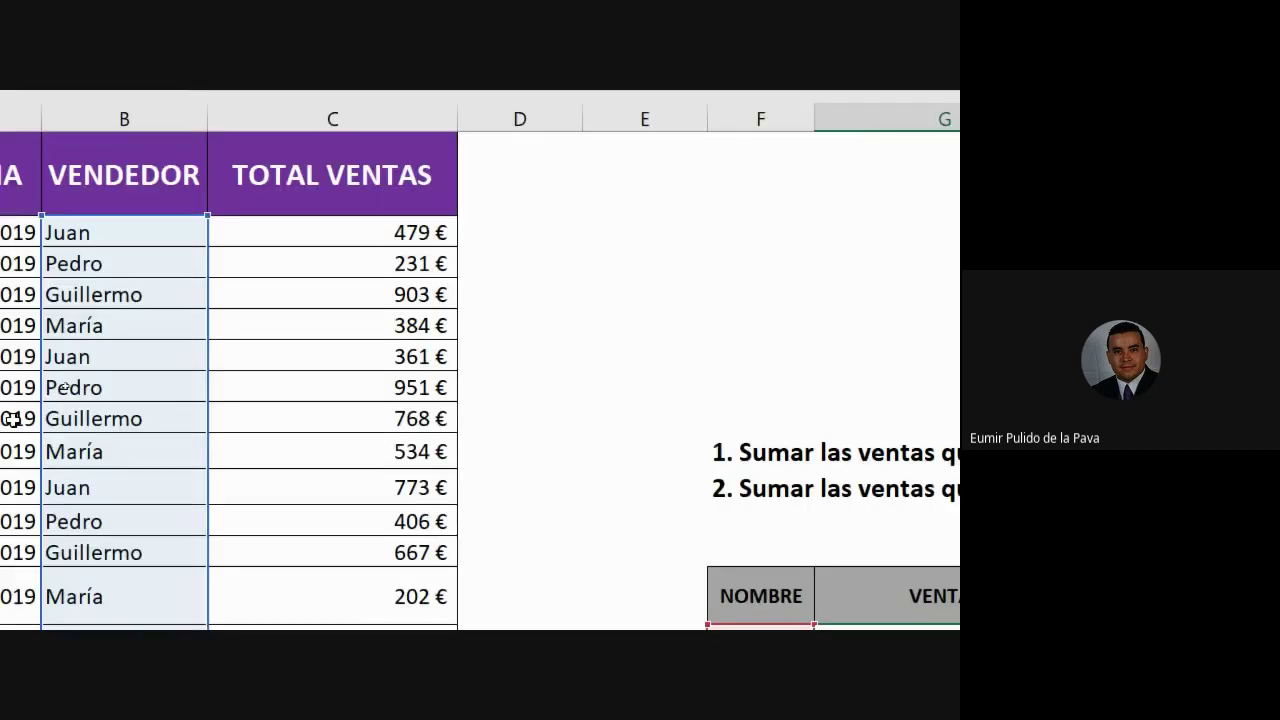
pyautogui.hscroll(-1, 12, 418)
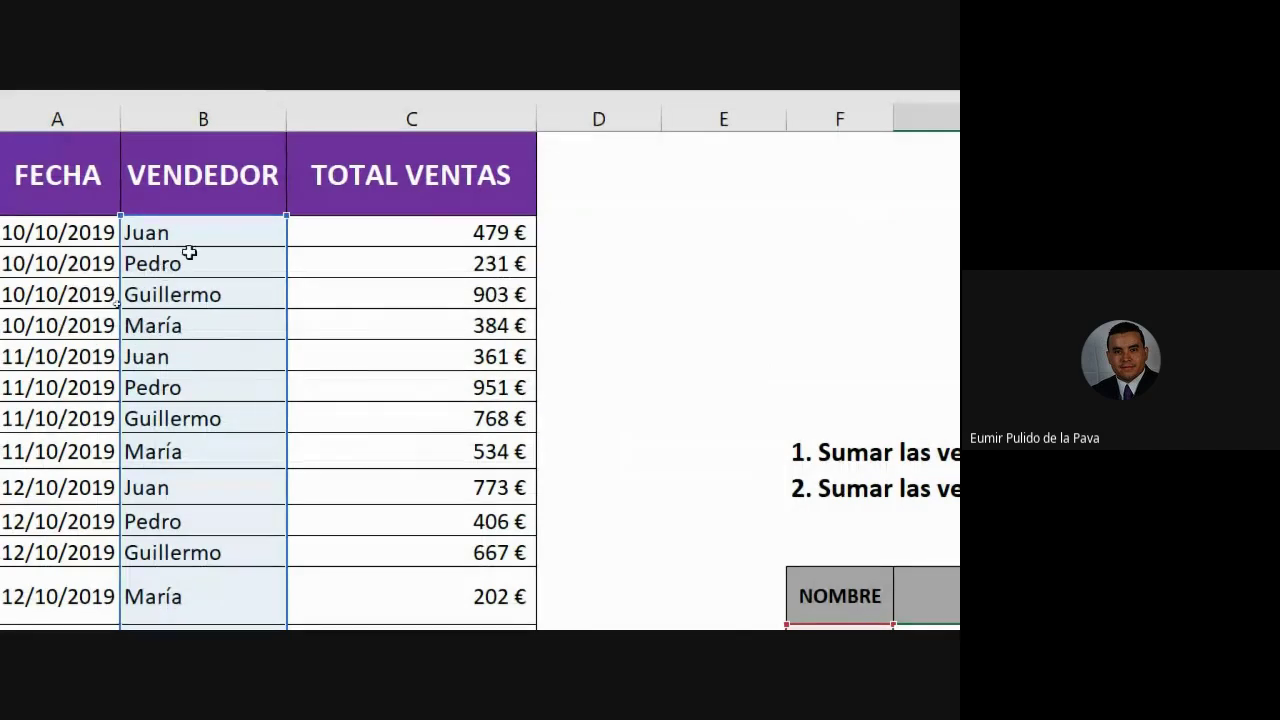
pyautogui.hscroll(2, 883, 526)
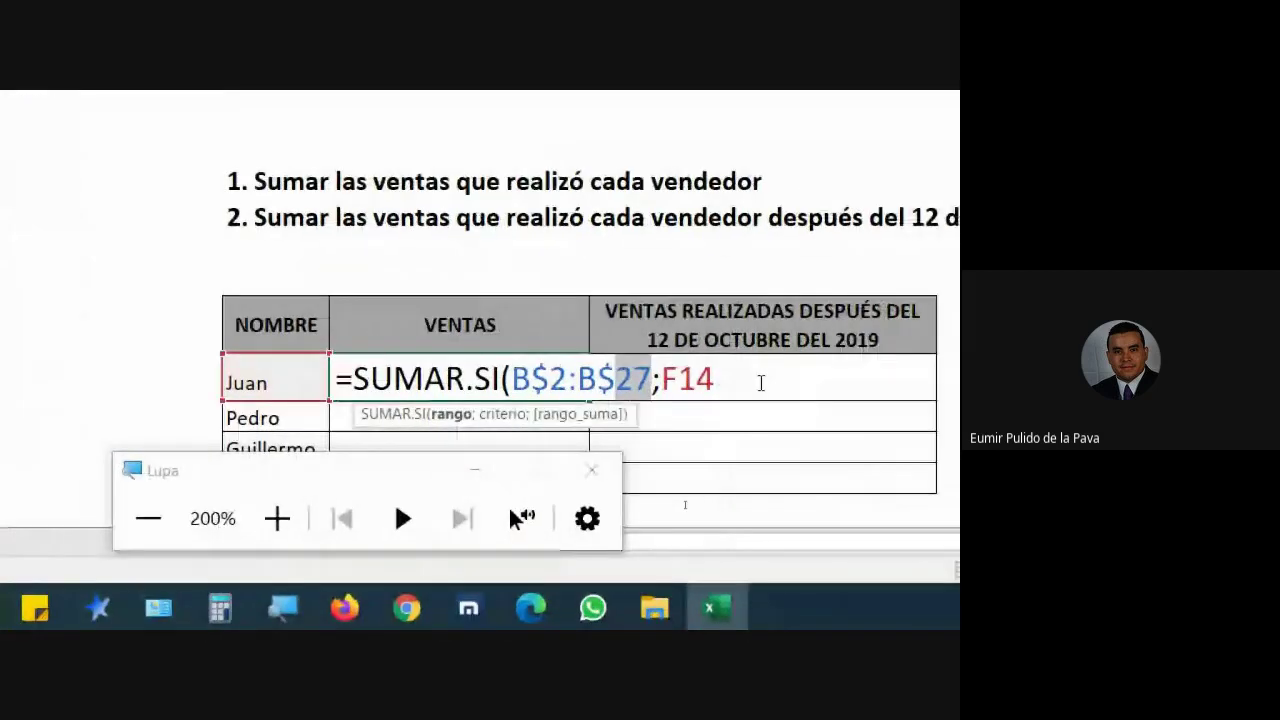
pyautogui.write(';')
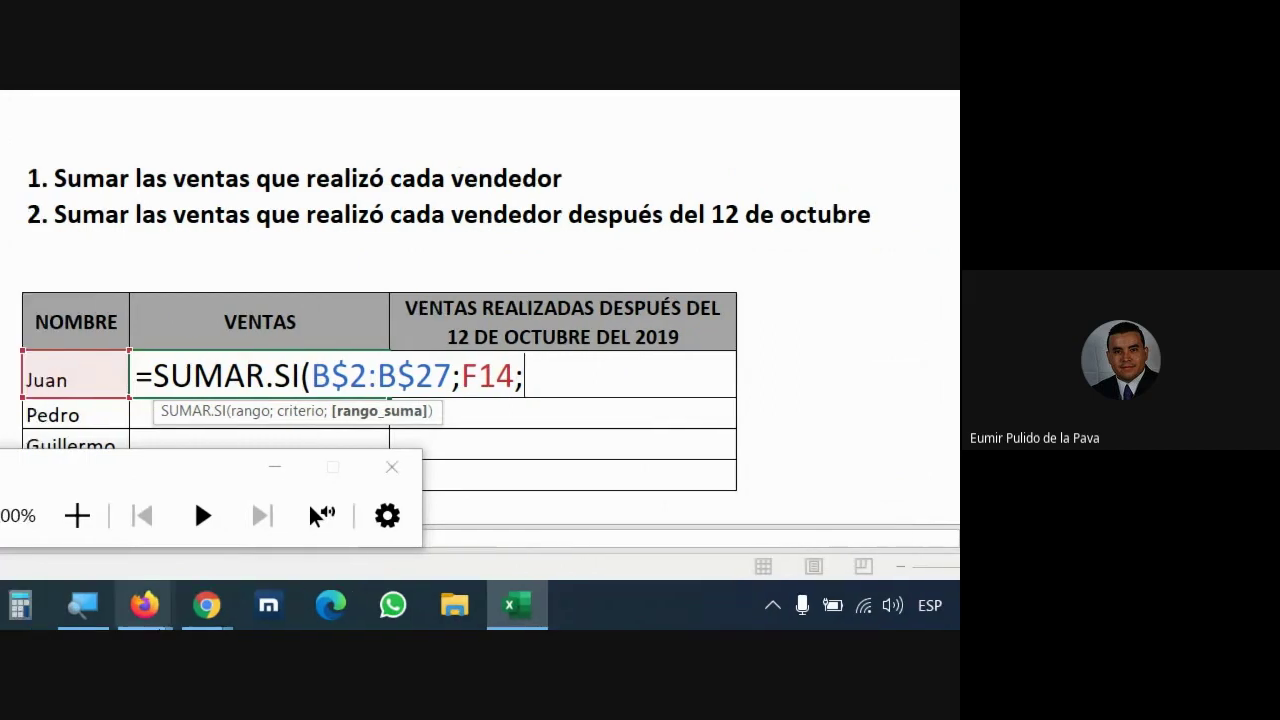
# Let the waiting participant into the Meet call with Permitir, then return to the workbook.
pyautogui.click(206, 605)
pyautogui.click(100, 430)
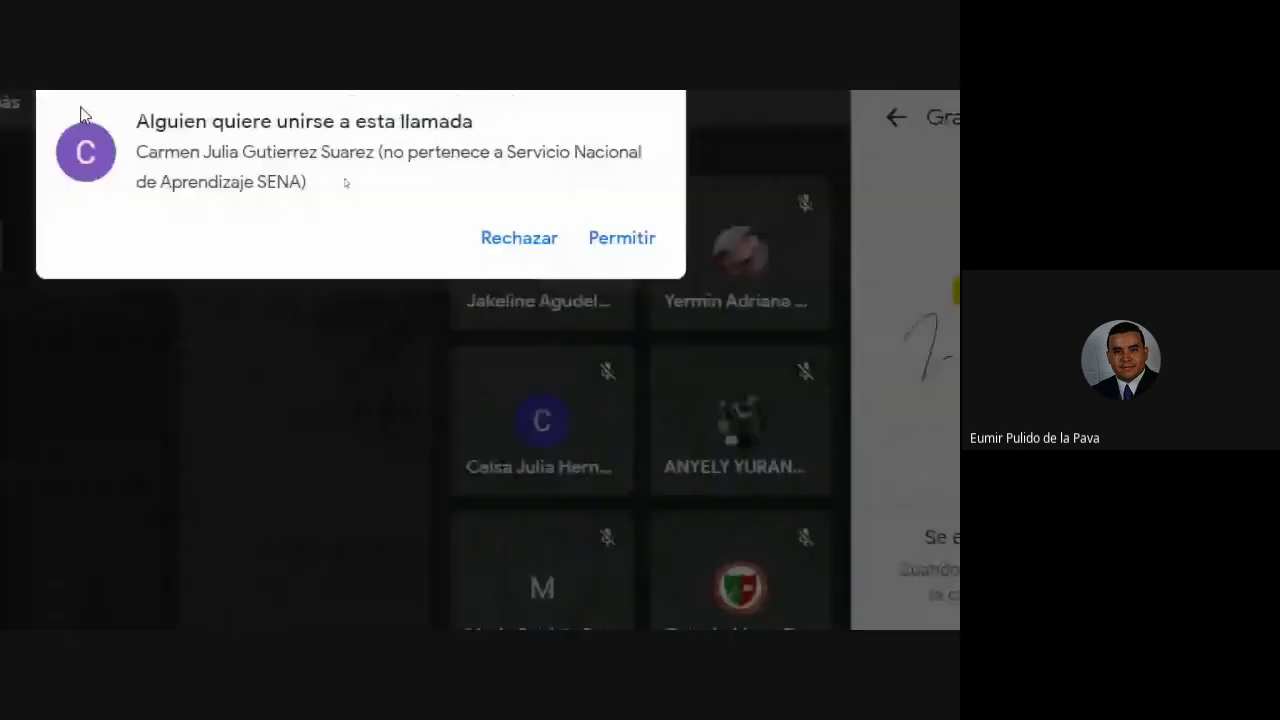
pyautogui.click(614, 245)
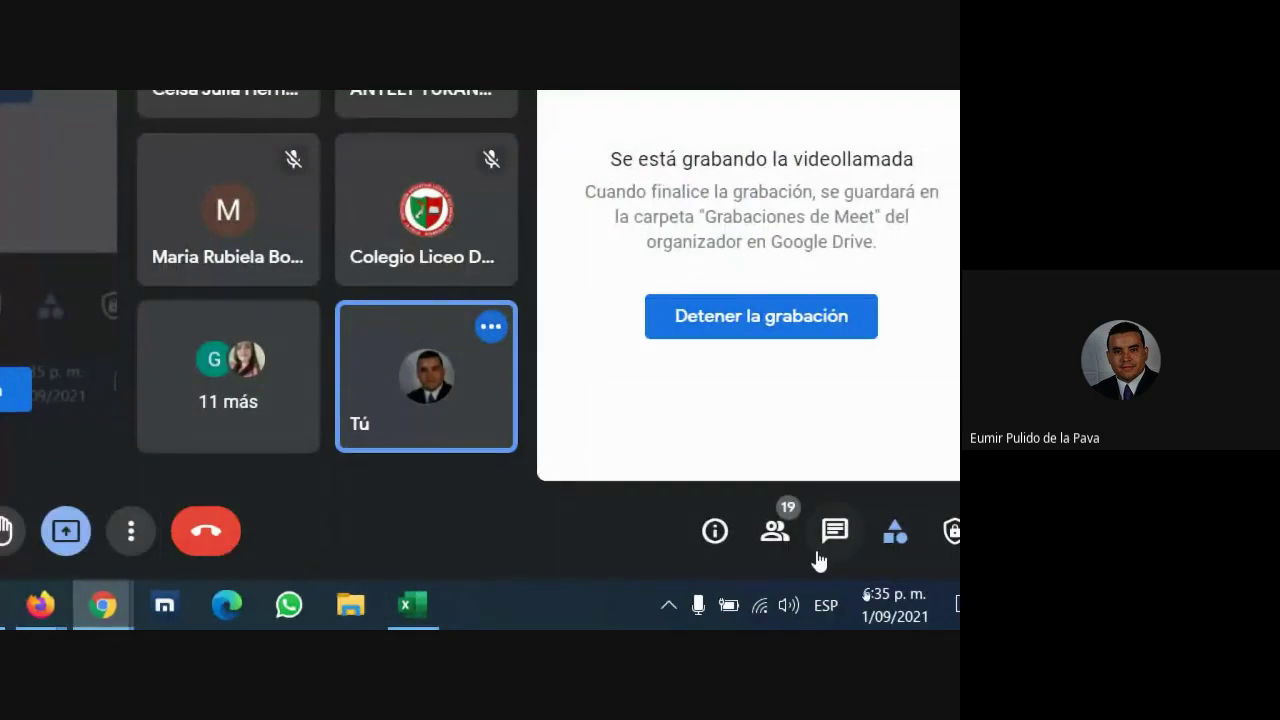
pyautogui.click(818, 556)
pyautogui.click(398, 620)
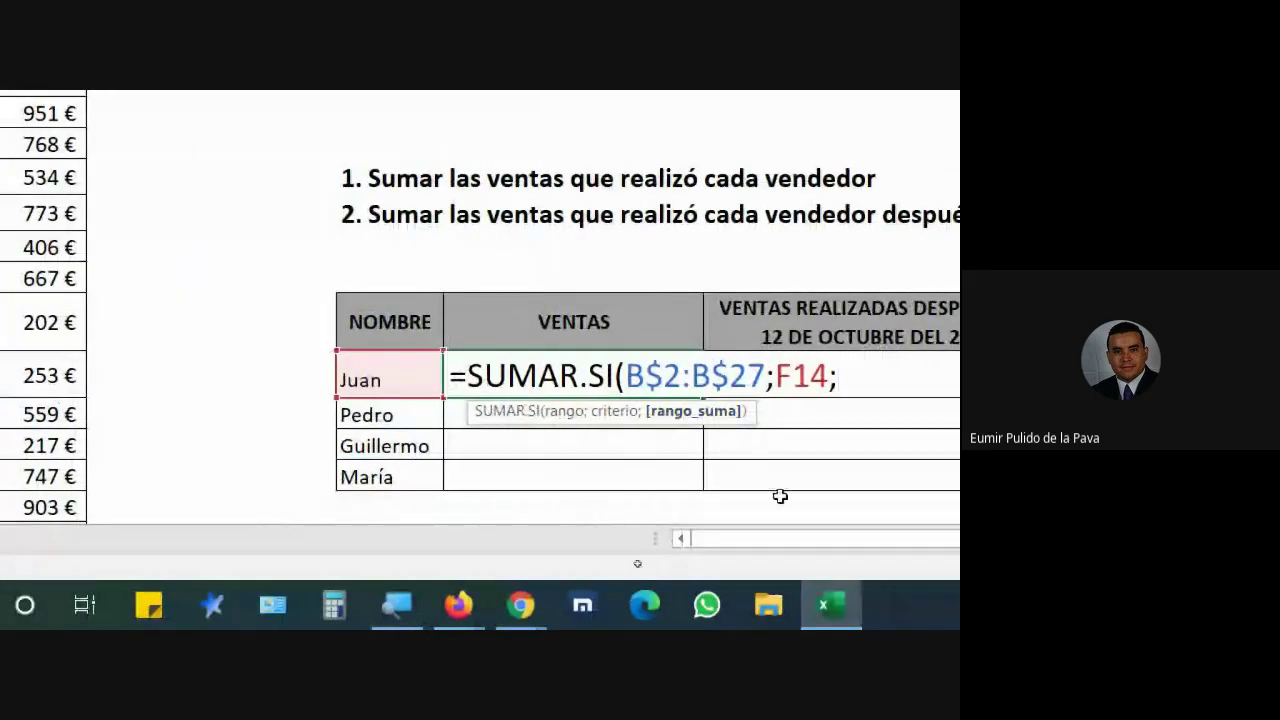
# Close Juan's formula as =SUMAR.SI(B$2:B$27;F14) and commit it, showing - €.
pyautogui.click(829, 378)
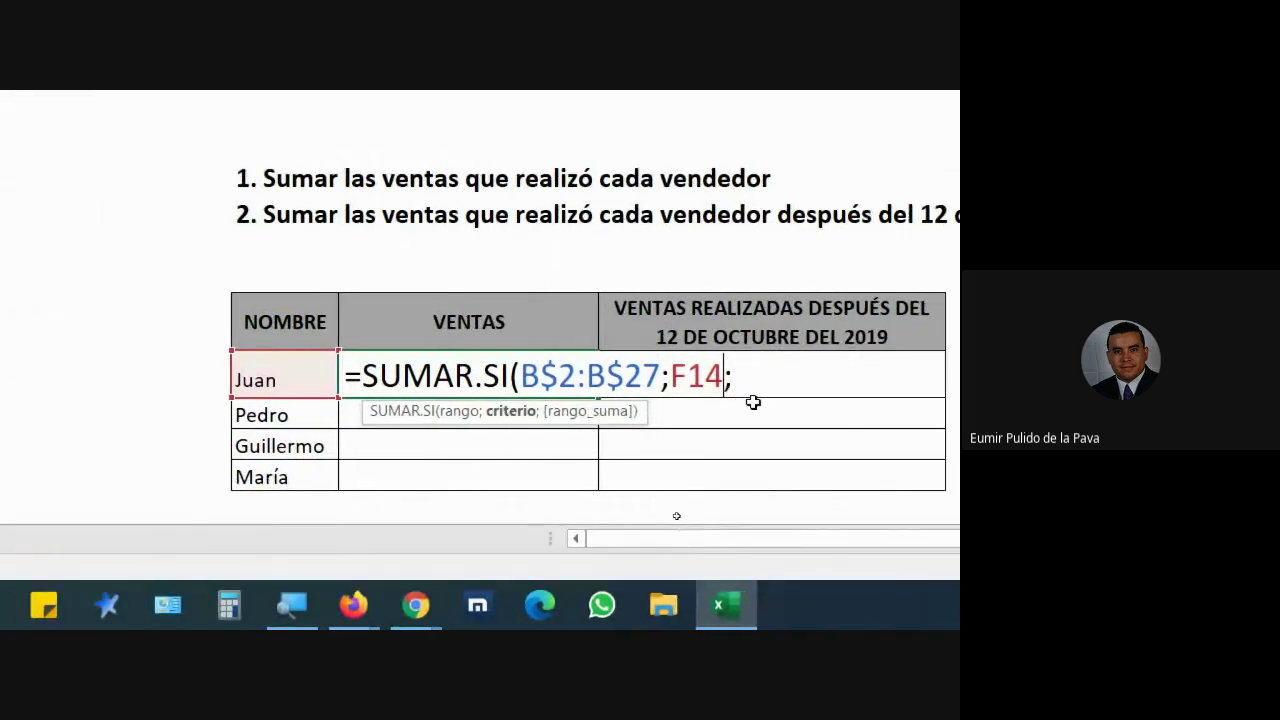
pyautogui.press('Delete')
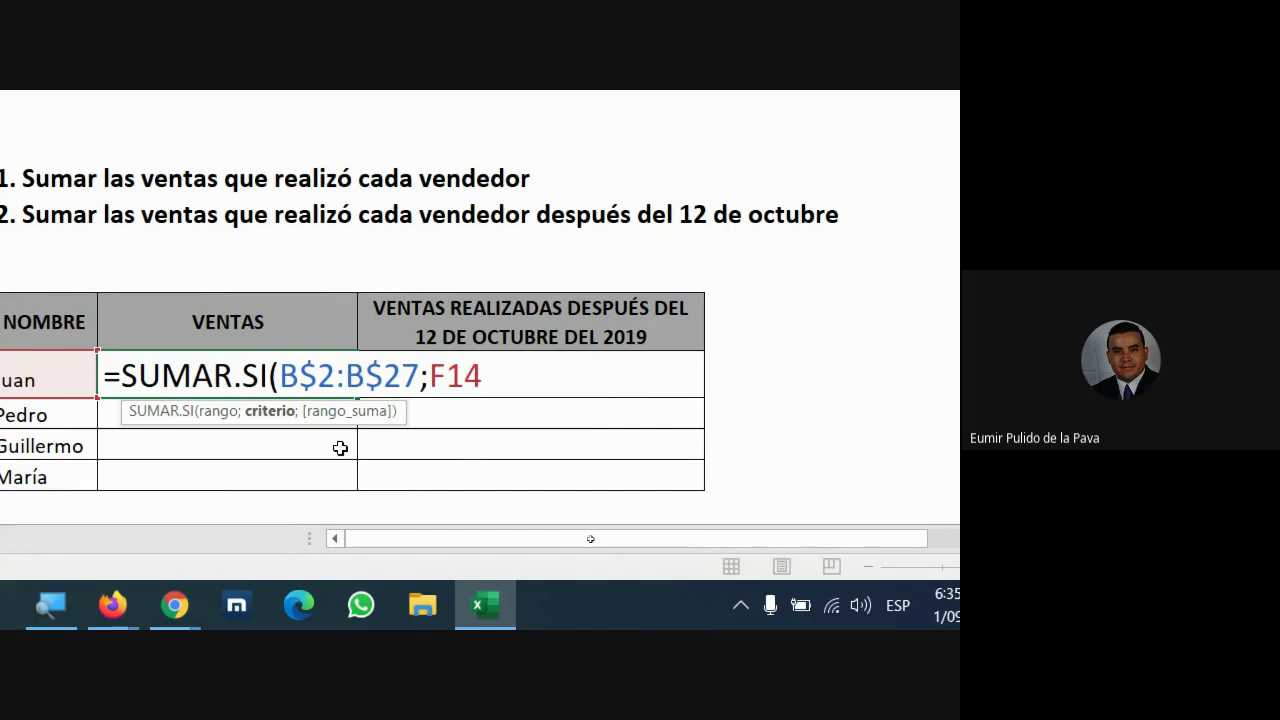
pyautogui.write(')')
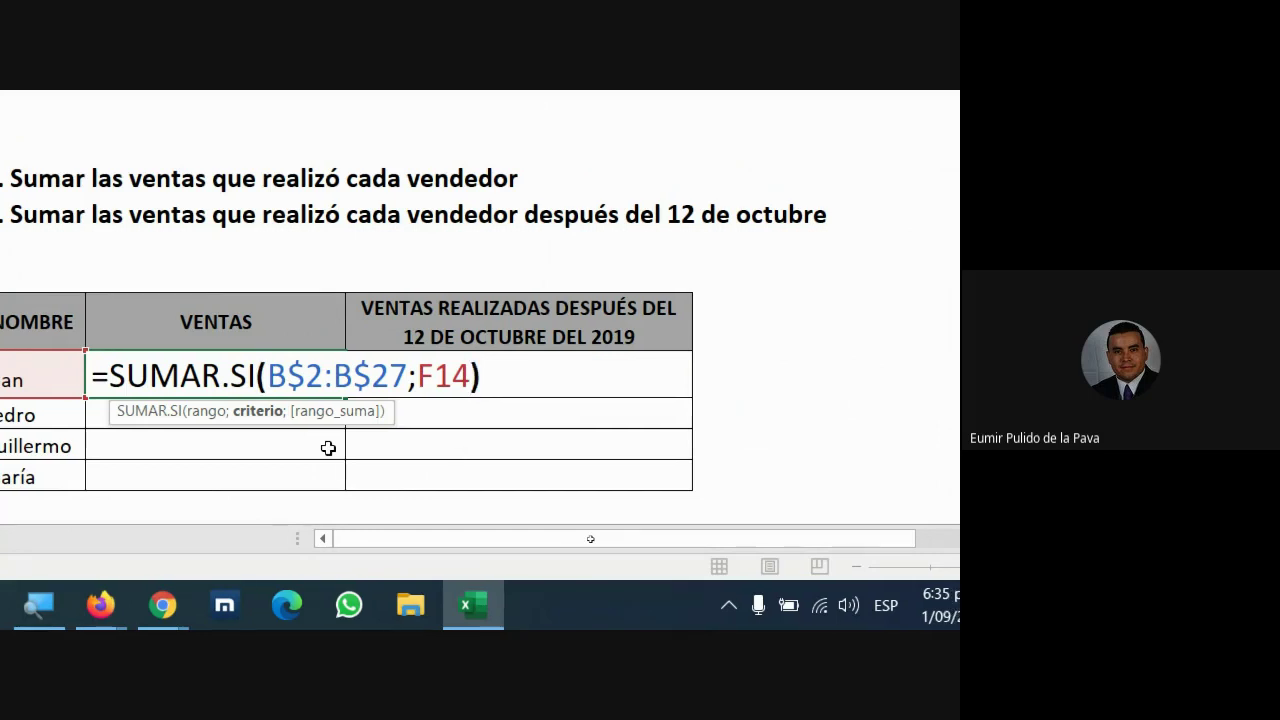
pyautogui.moveTo(280, 375); pyautogui.dragTo(483, 379)
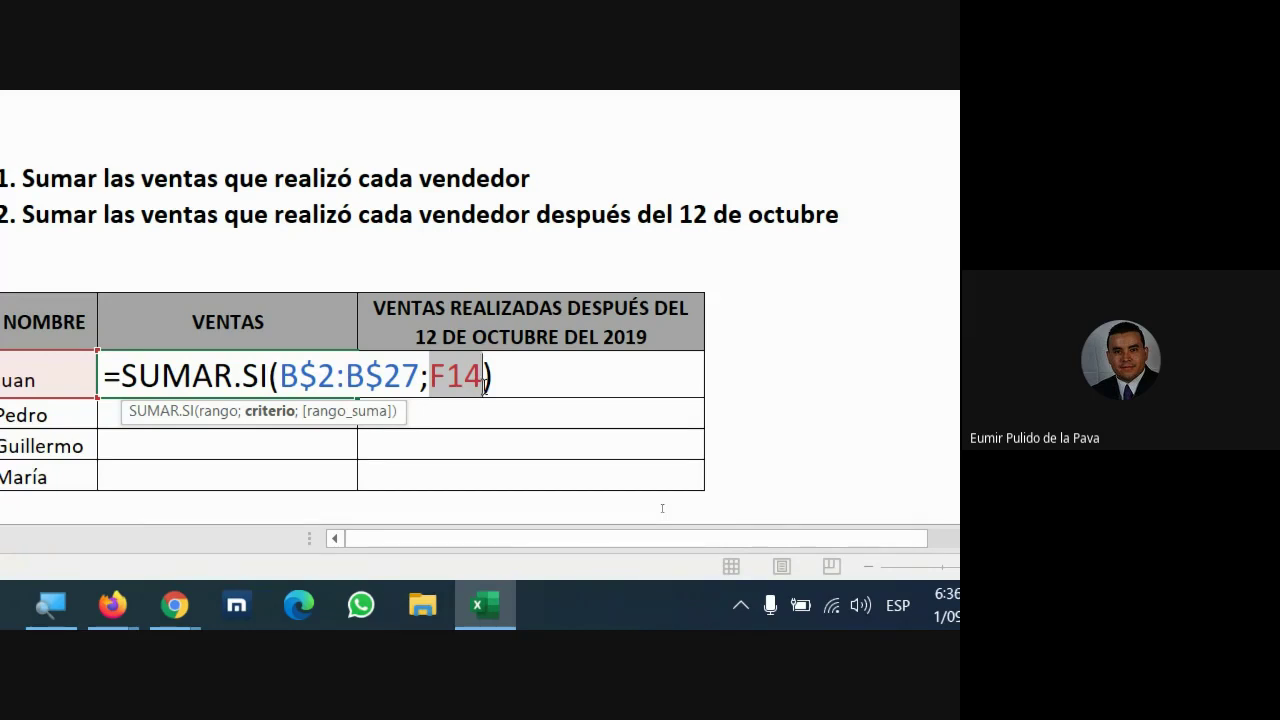
pyautogui.press('Return')
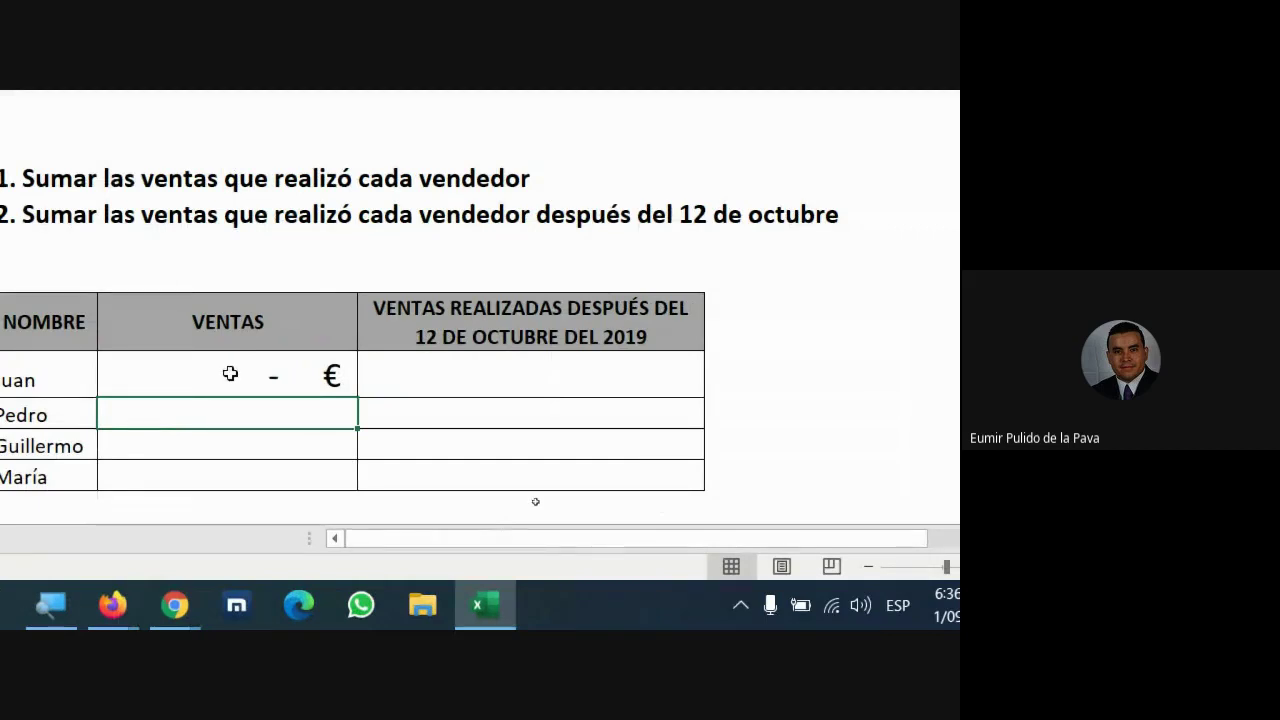
# Reopen Juan's formula and replace the closing parenthesis with a semicolon.
pyautogui.doubleClick(230, 373)
pyautogui.click(497, 380)
pyautogui.press('BackSpace')
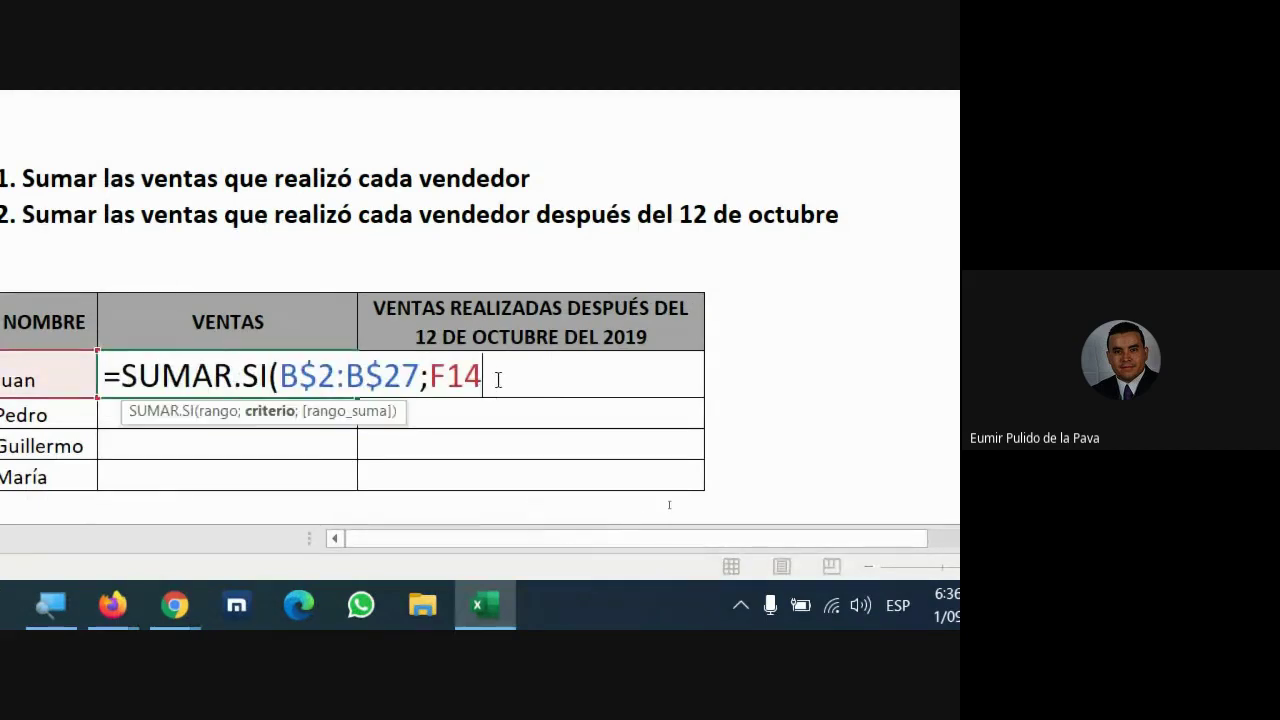
pyautogui.write(';')
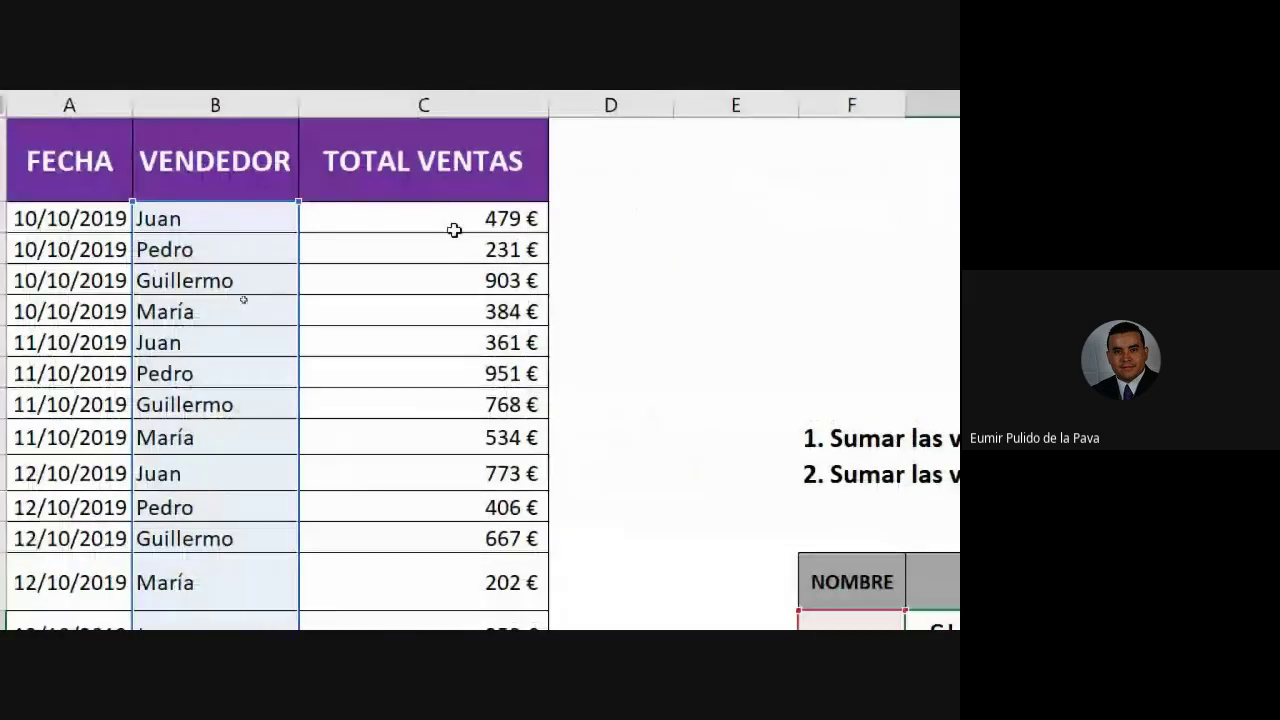
# Add C$2:C$27 as the sum range and close the formula with a parenthesis.
pyautogui.moveTo(454, 230); pyautogui.dragTo(407, 627)
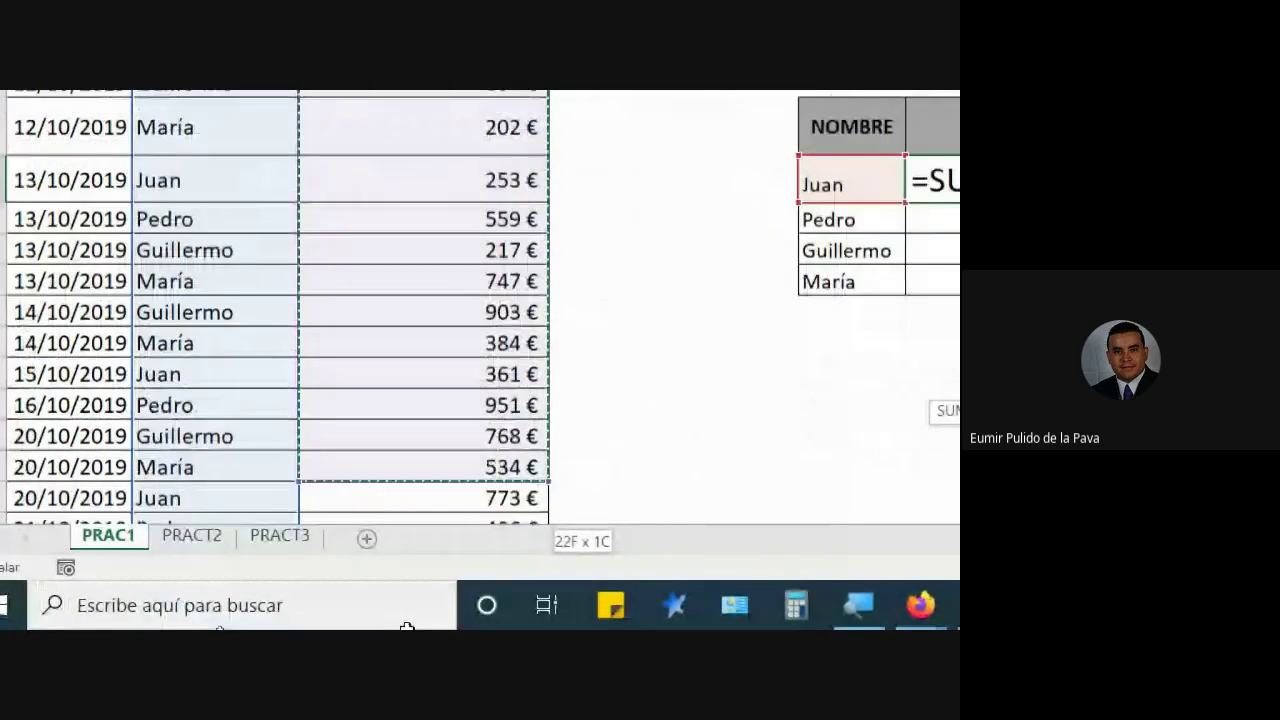
pyautogui.moveTo(407, 627); pyautogui.dragTo(451, 437)
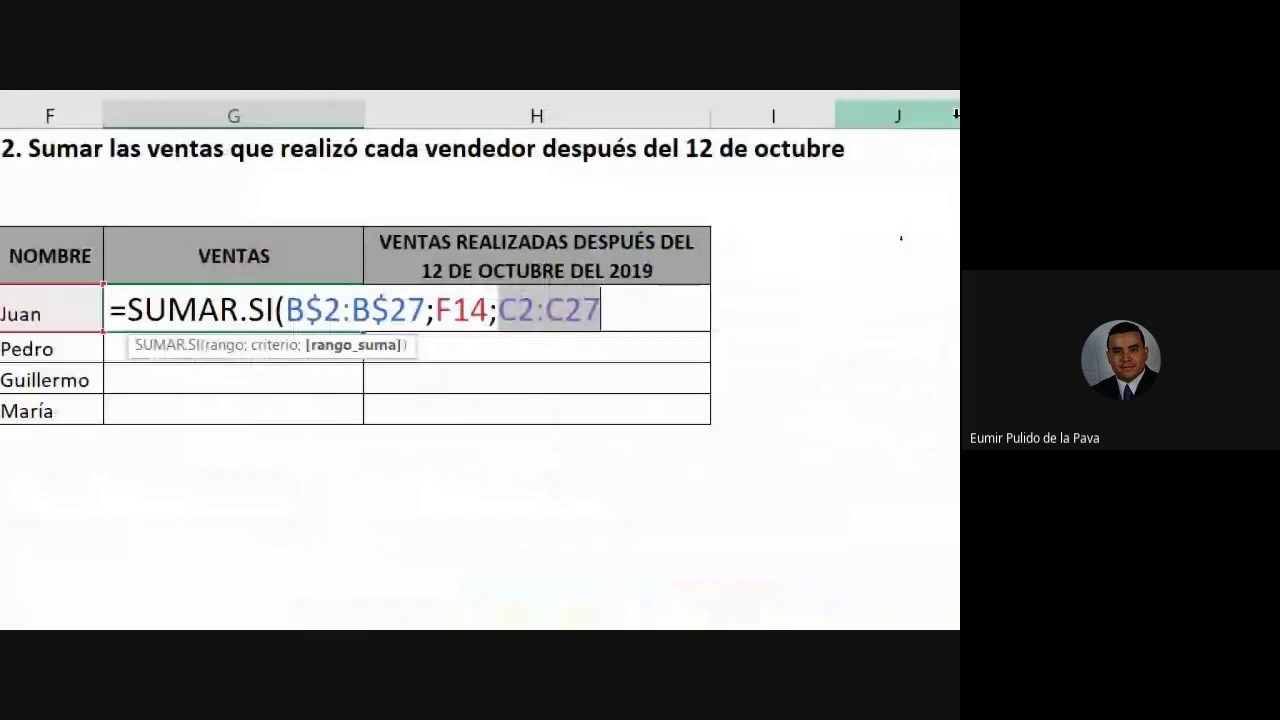
pyautogui.press('F4')
pyautogui.press('F4')
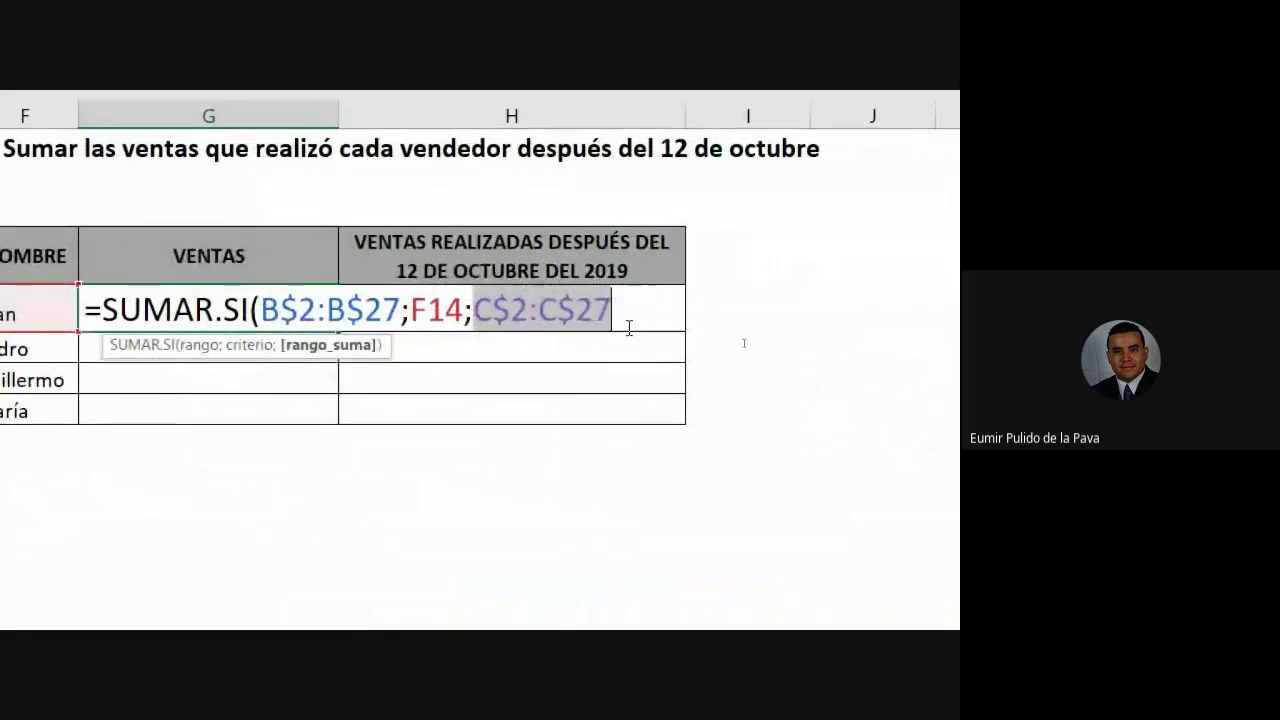
pyautogui.press('F4')
pyautogui.press('F4')
pyautogui.press('F4')
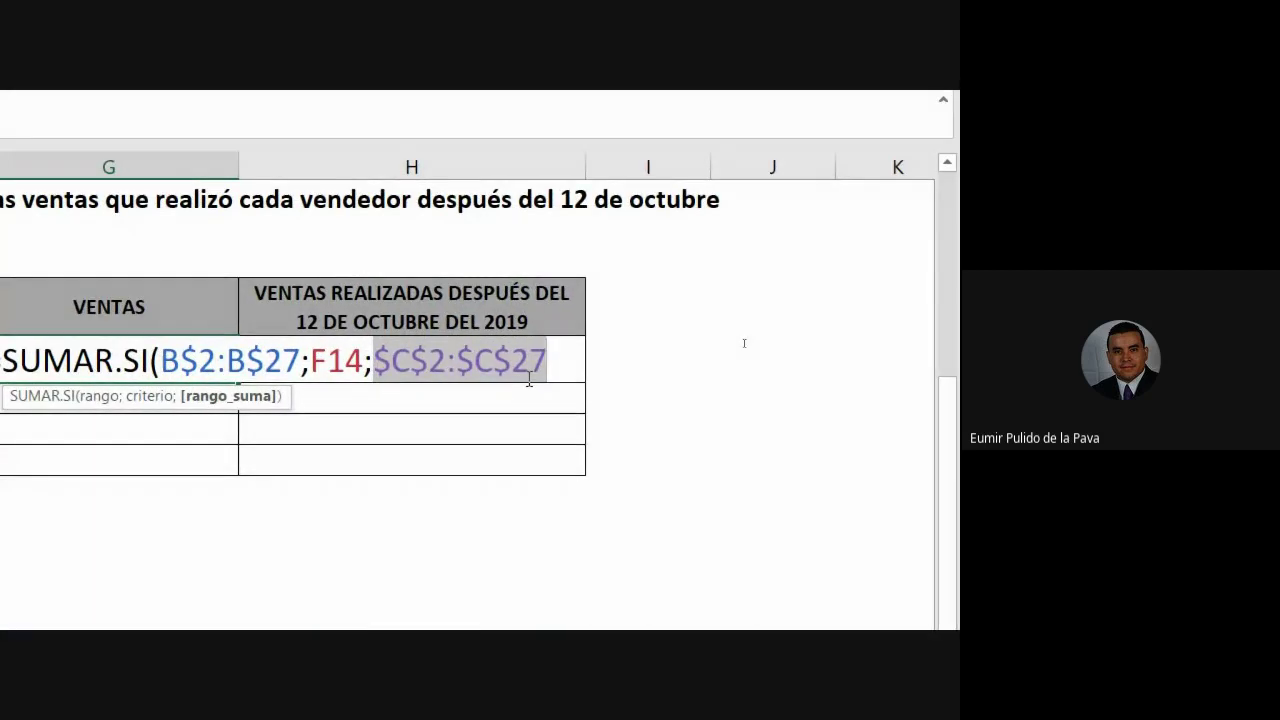
pyautogui.press('F4')
pyautogui.click(512, 363)
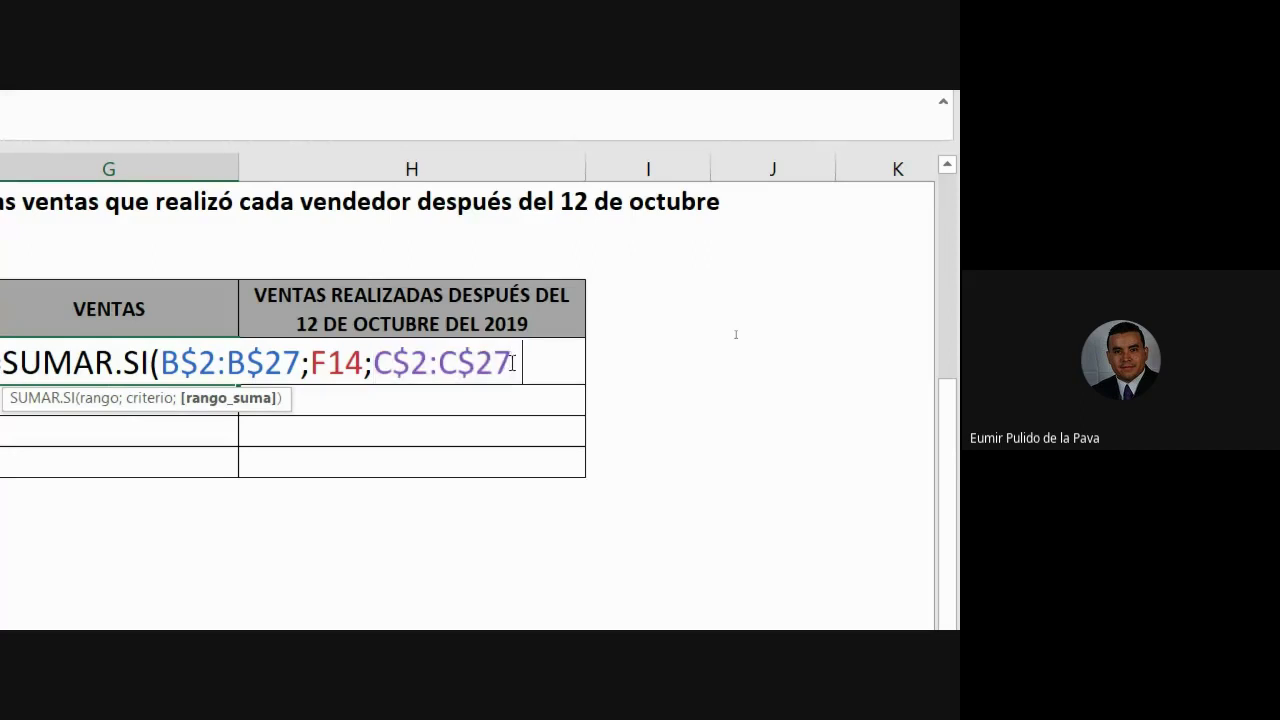
pyautogui.write(')')
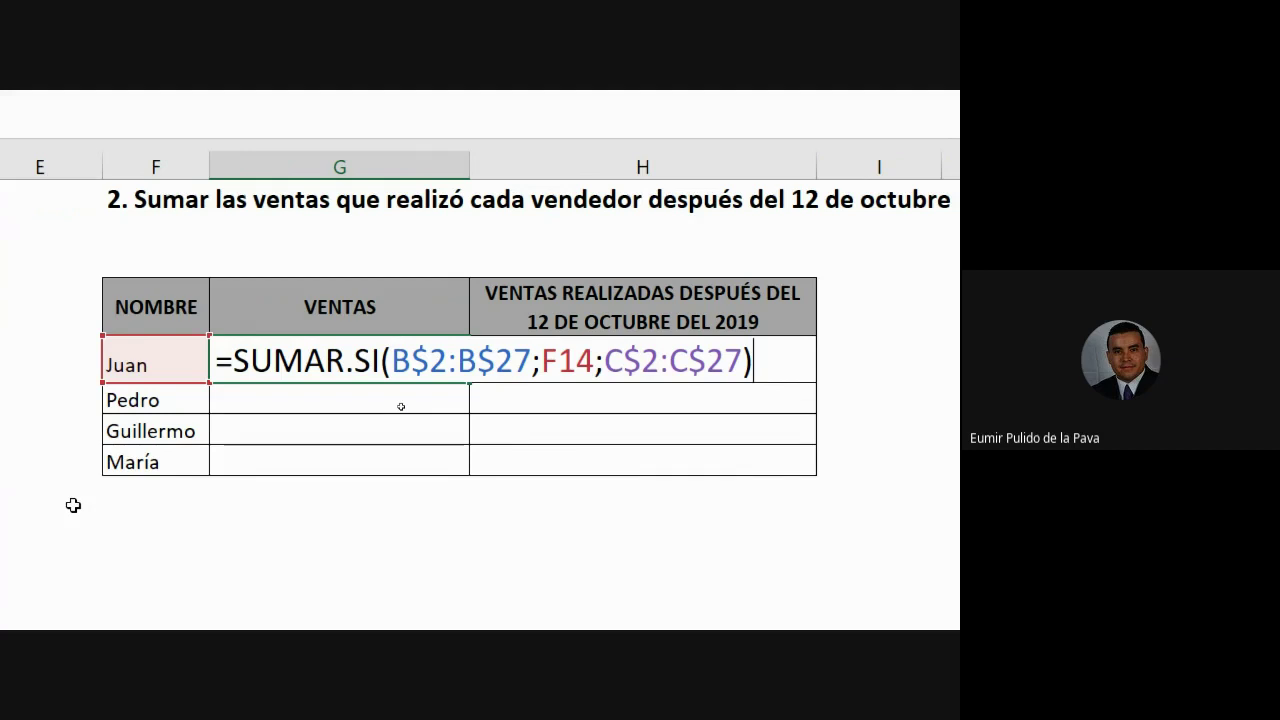
# Commit Juan's SUMAR.SI formula and fill it down to the other sellers' VENTAS cells.
pyautogui.press('Return')
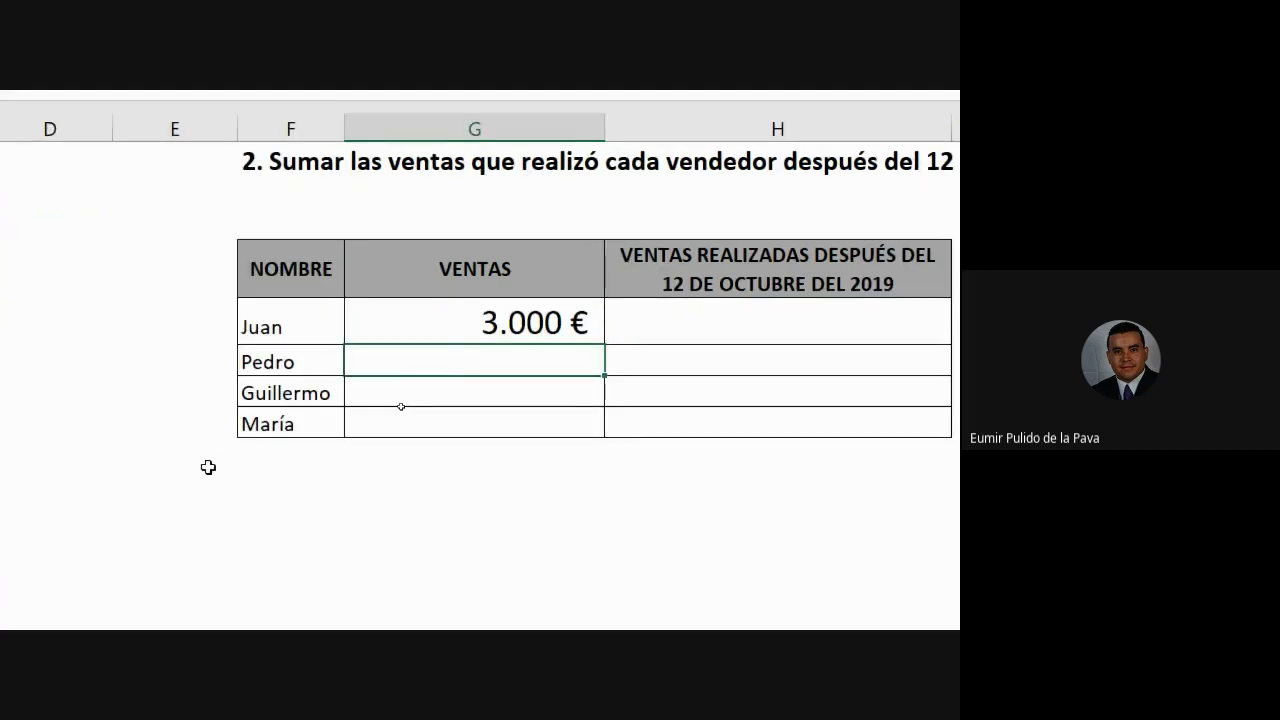
pyautogui.click(408, 356)
pyautogui.moveTo(469, 383); pyautogui.dragTo(450, 478)
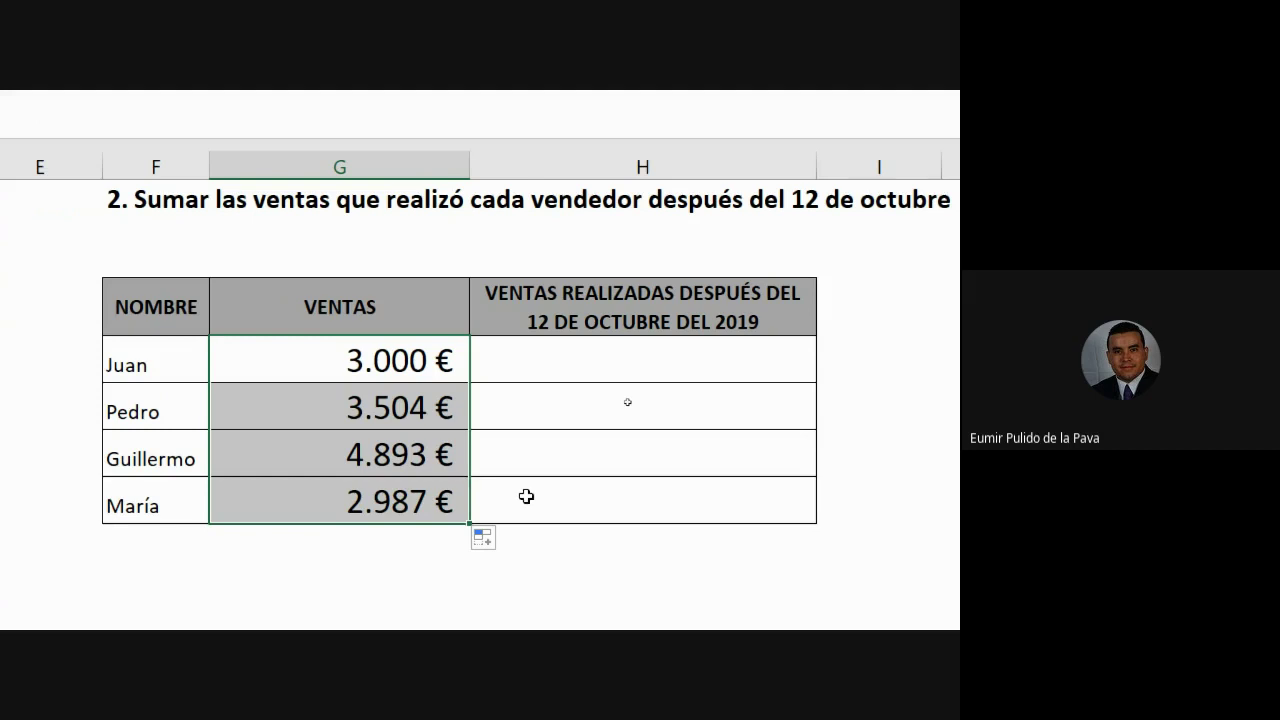
# Inspect the range and criterion arguments of Pedro's copied formula, which gives 3.504 €.
pyautogui.doubleClick(373, 412)
pyautogui.press('Right')
pyautogui.hotkey('shift', 'Right')
pyautogui.hotkey('shift', 'Right')
pyautogui.hotkey('shift', 'Right')
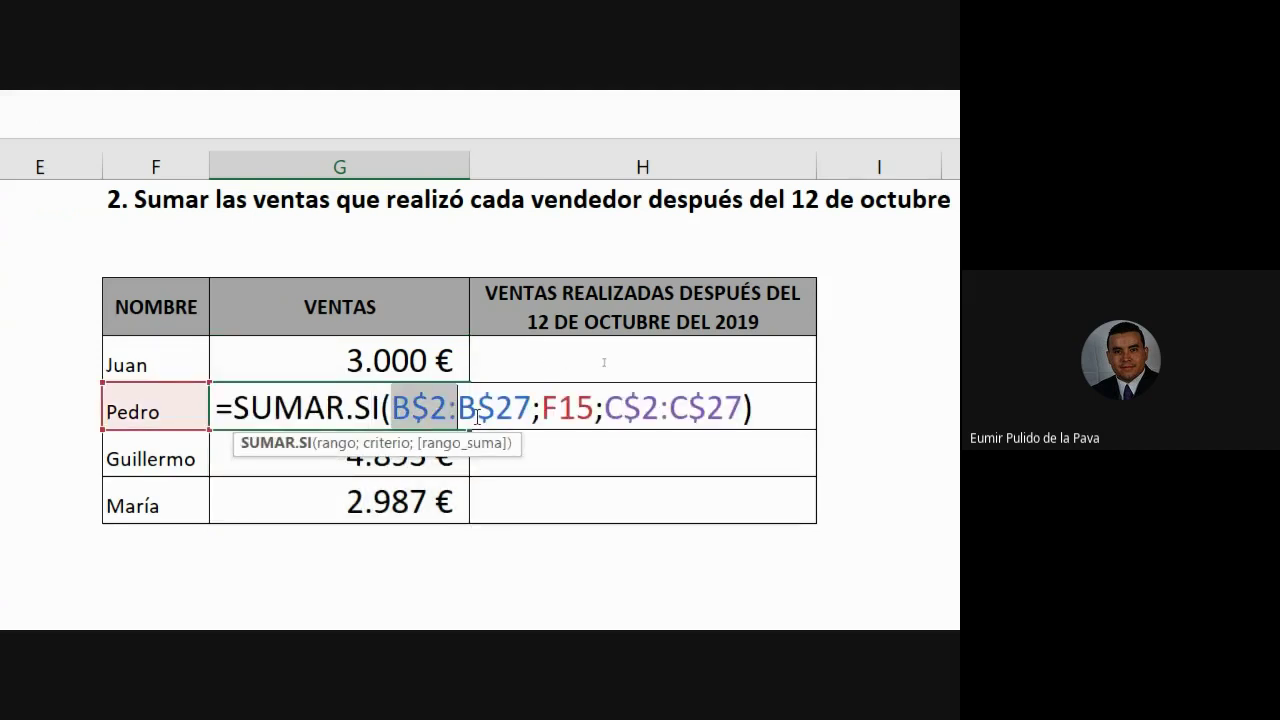
pyautogui.hotkey('shift', 'Right')
pyautogui.hotkey('shift', 'Right')
pyautogui.hotkey('shift', 'Right')
pyautogui.hotkey('shift', 'Right')
pyautogui.hotkey('shift', 'Right')
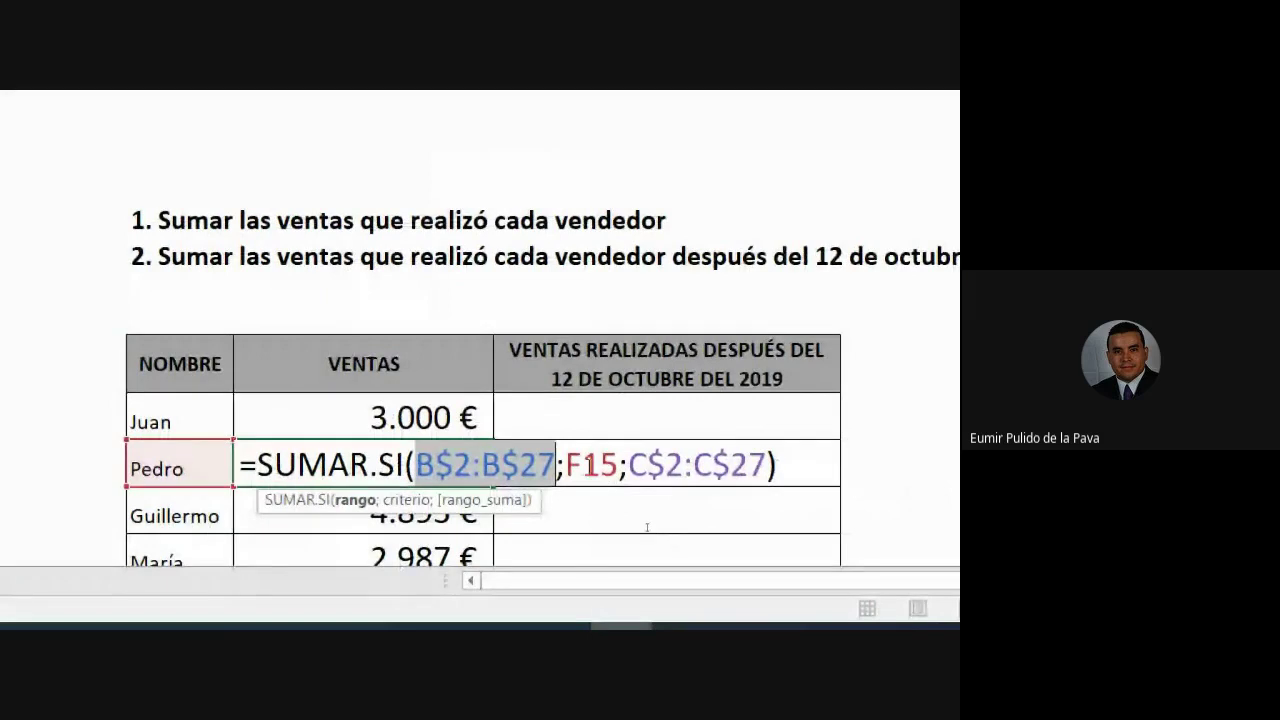
pyautogui.press('Right')
pyautogui.press('Right')
pyautogui.hotkey('shift', 'Right')
pyautogui.hotkey('shift', 'Right')
pyautogui.hotkey('shift', 'Right')
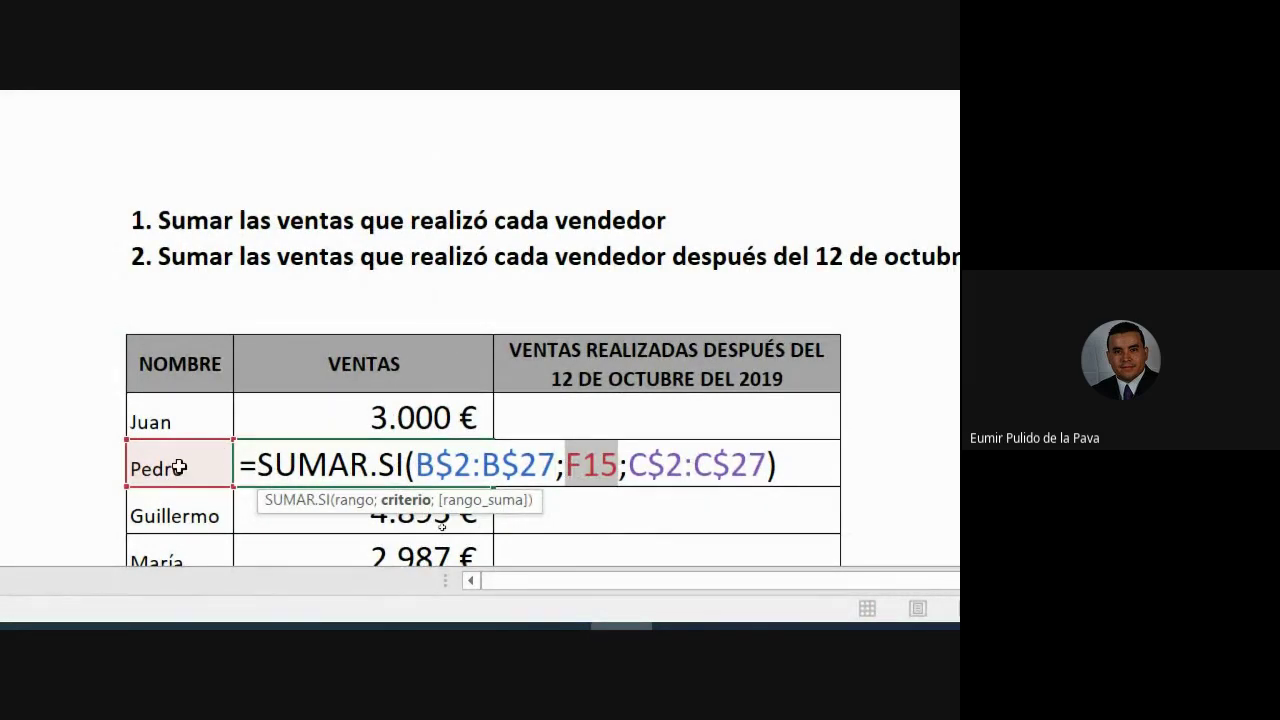
pyautogui.press('Return')
# Reopen Juan's formula and select its F14 criterion for replacement.
pyautogui.press('Up')
pyautogui.press('Up')
pyautogui.press('F2')
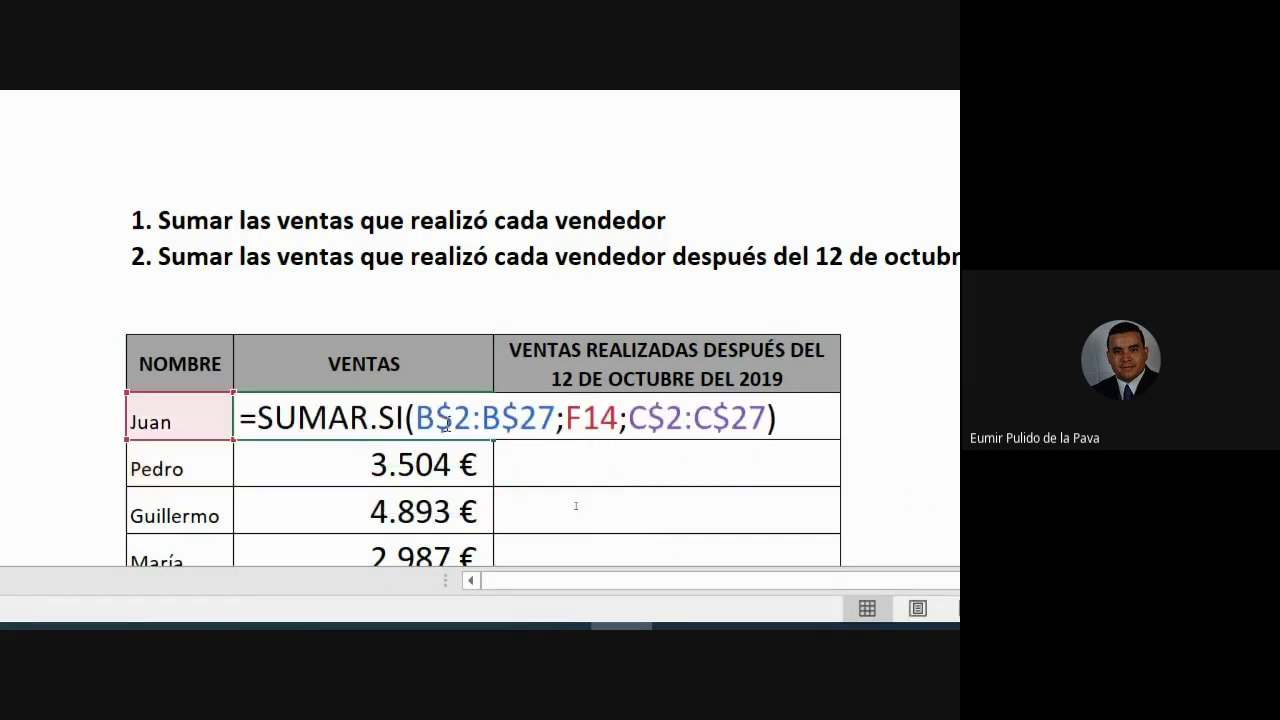
pyautogui.click(451, 420)
pyautogui.hotkey('shift', 'Right')
pyautogui.hotkey('shift', 'Right')
pyautogui.hotkey('shift', 'Right')
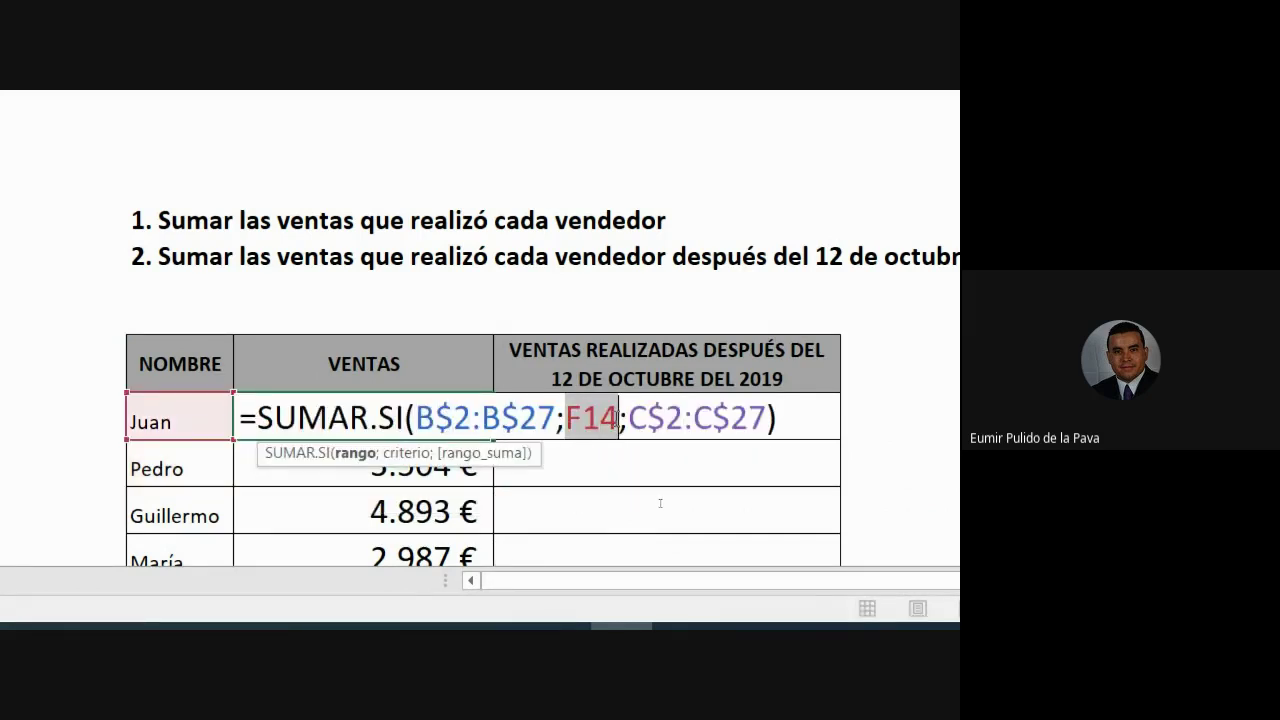
# Replace F14 with the text "juan" as criterion and fill the formula down.
pyautogui.write('"')
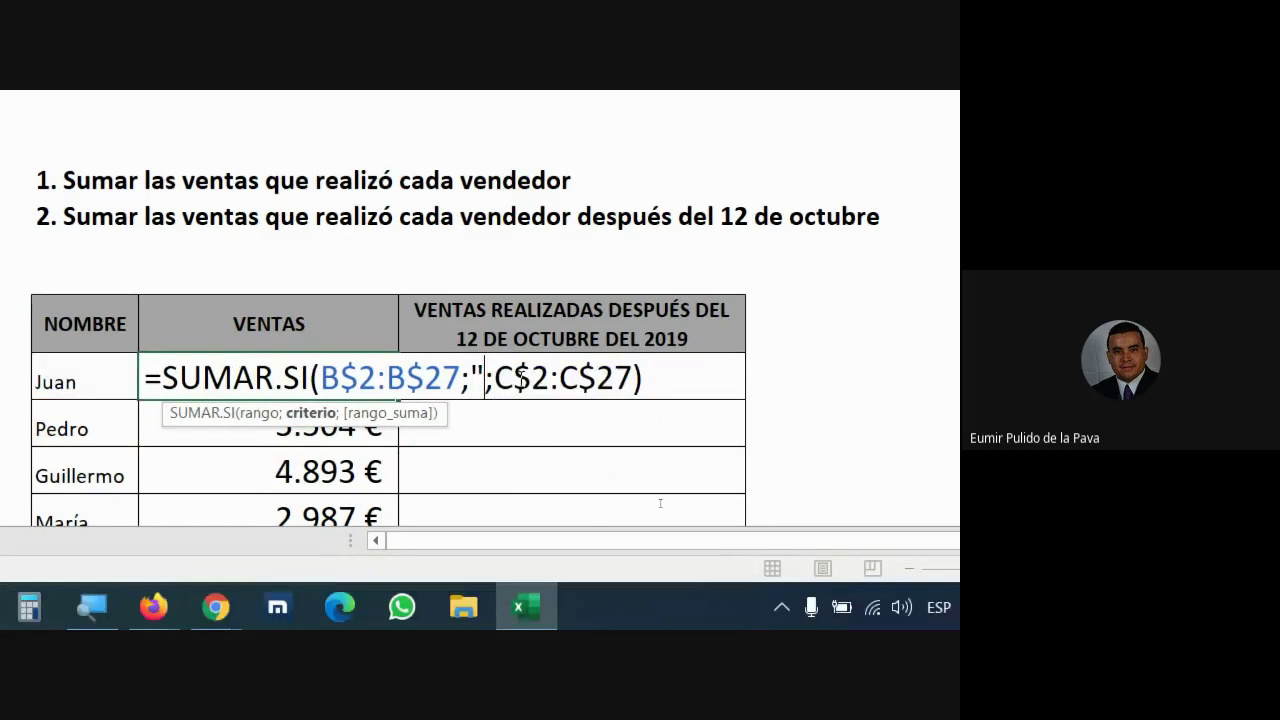
pyautogui.write('juan"')
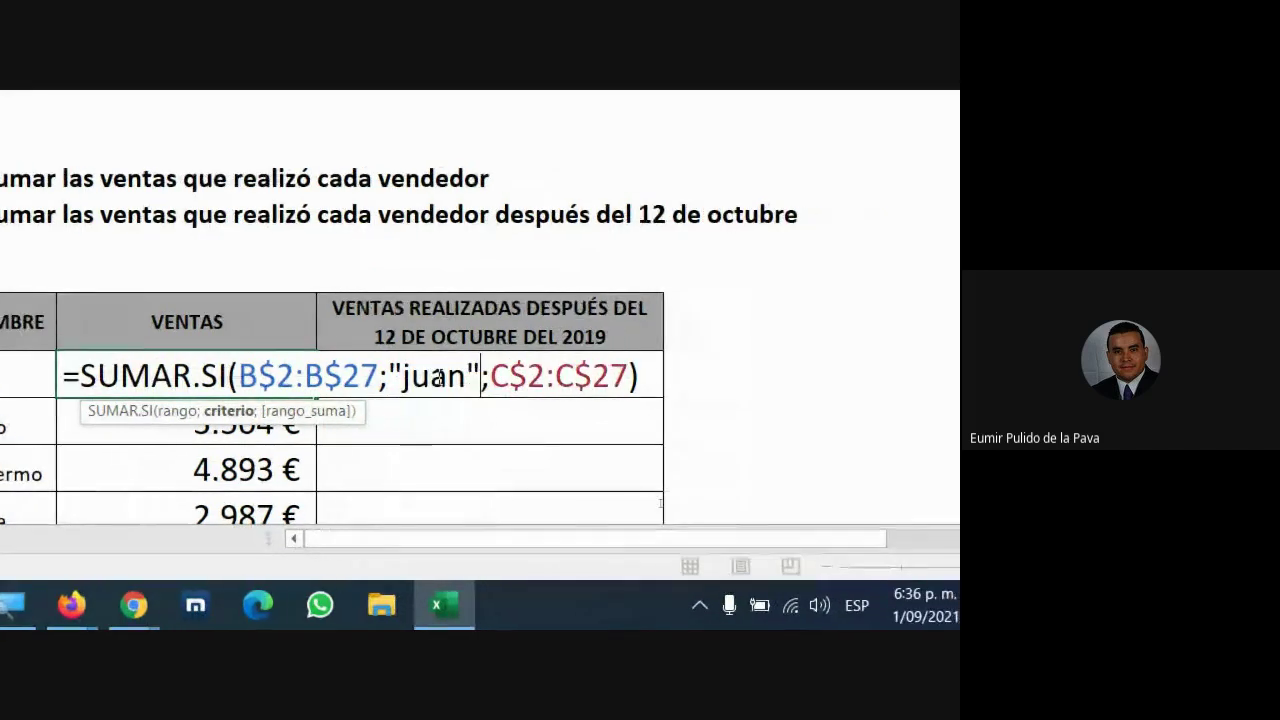
pyautogui.press('Return')
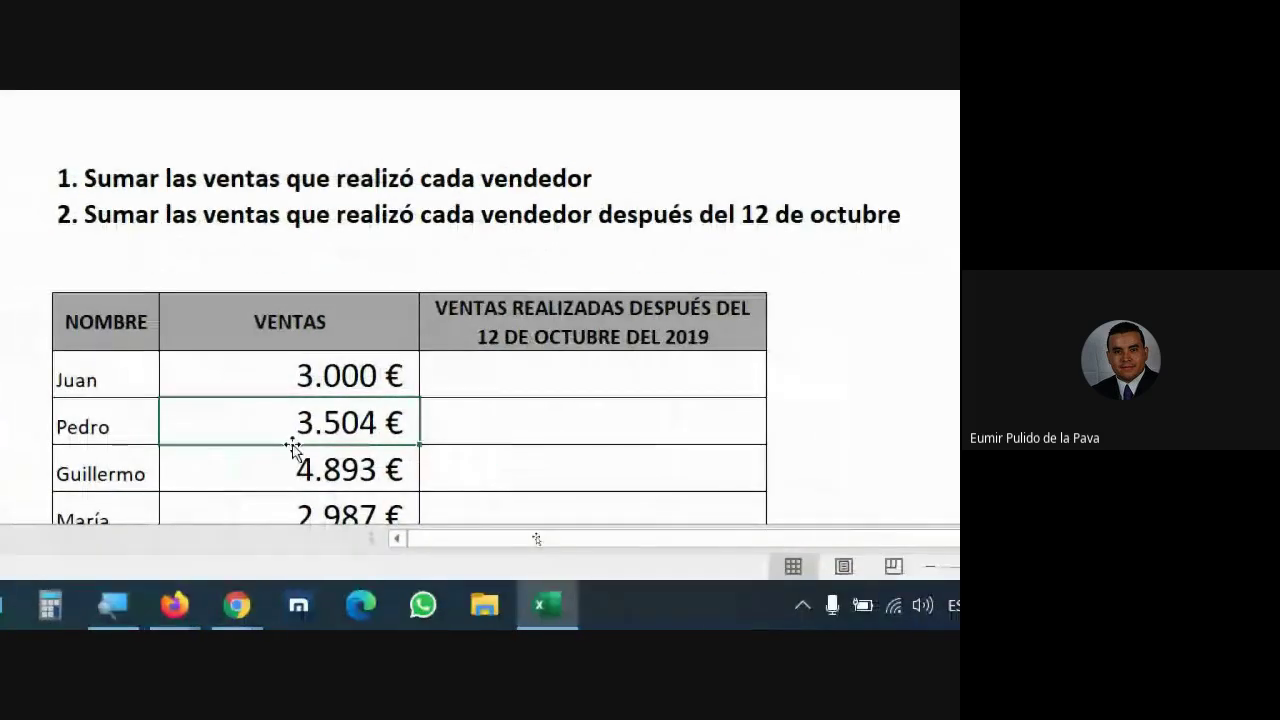
pyautogui.click(316, 385)
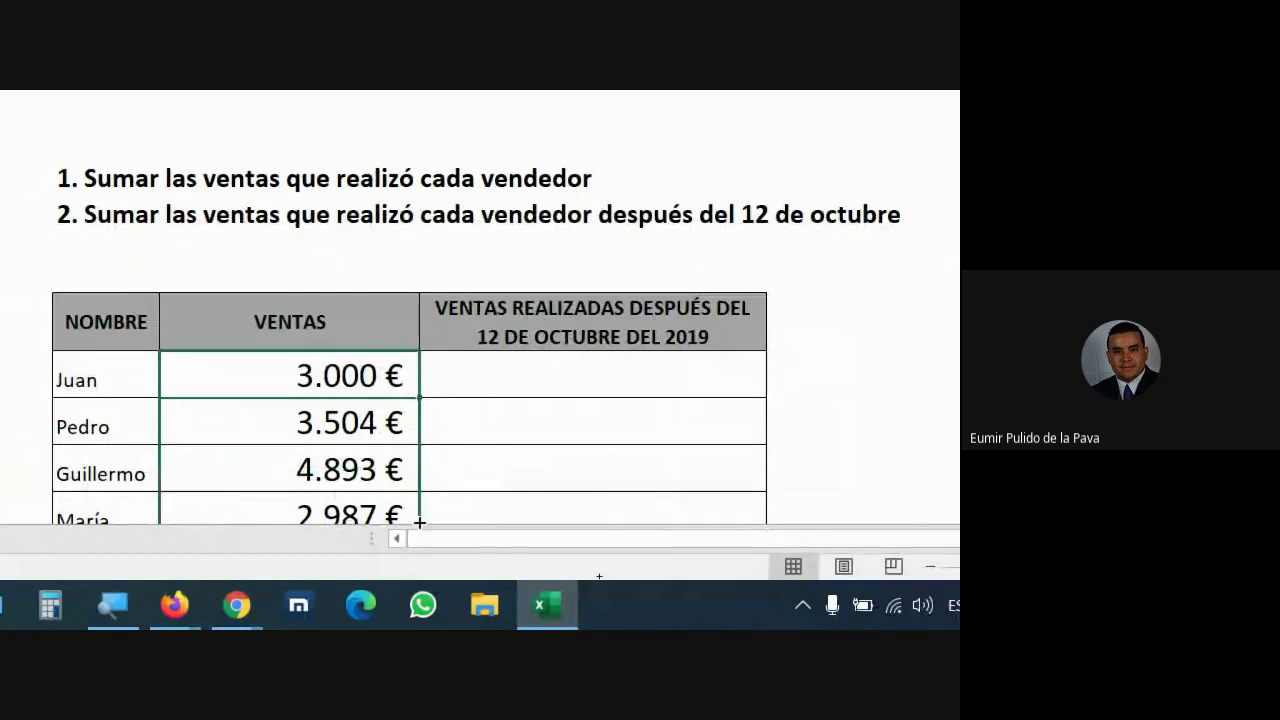
pyautogui.moveTo(418, 400); pyautogui.dragTo(420, 530)
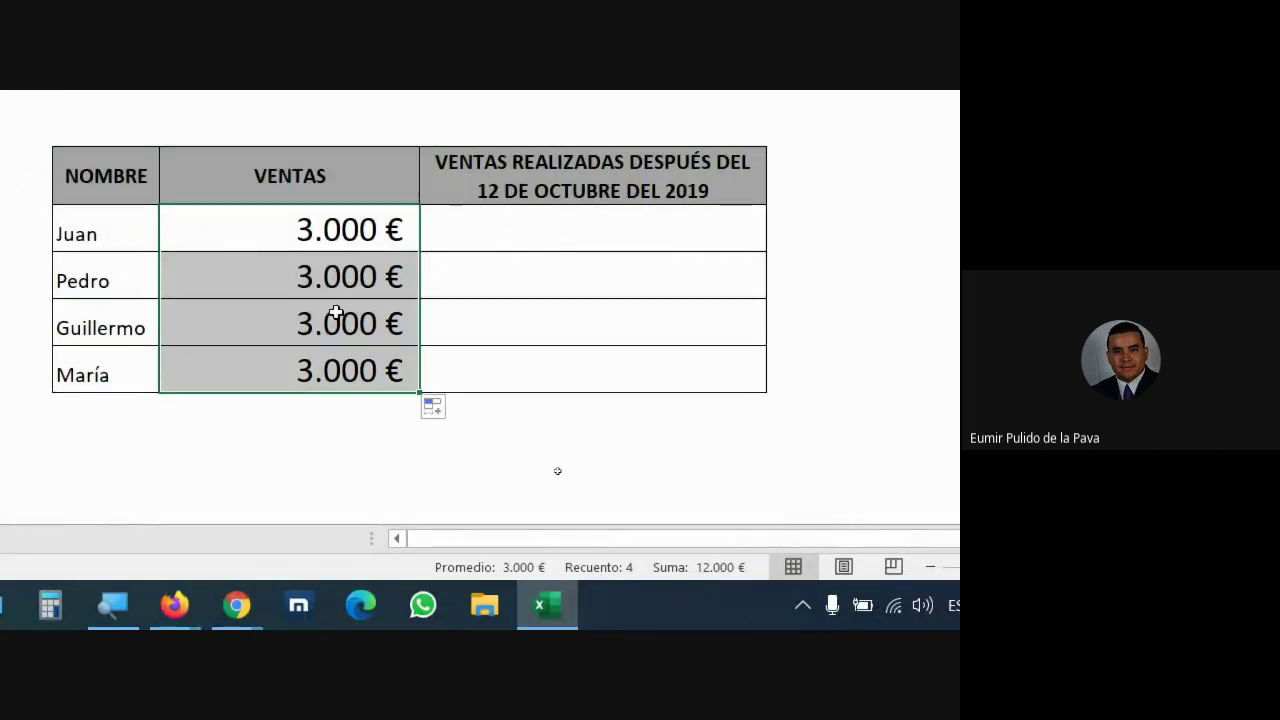
# Inspect Pedro's, Guillermo's and María's copied formulas, all still using the "juan" criterion.
pyautogui.doubleClick(344, 278)
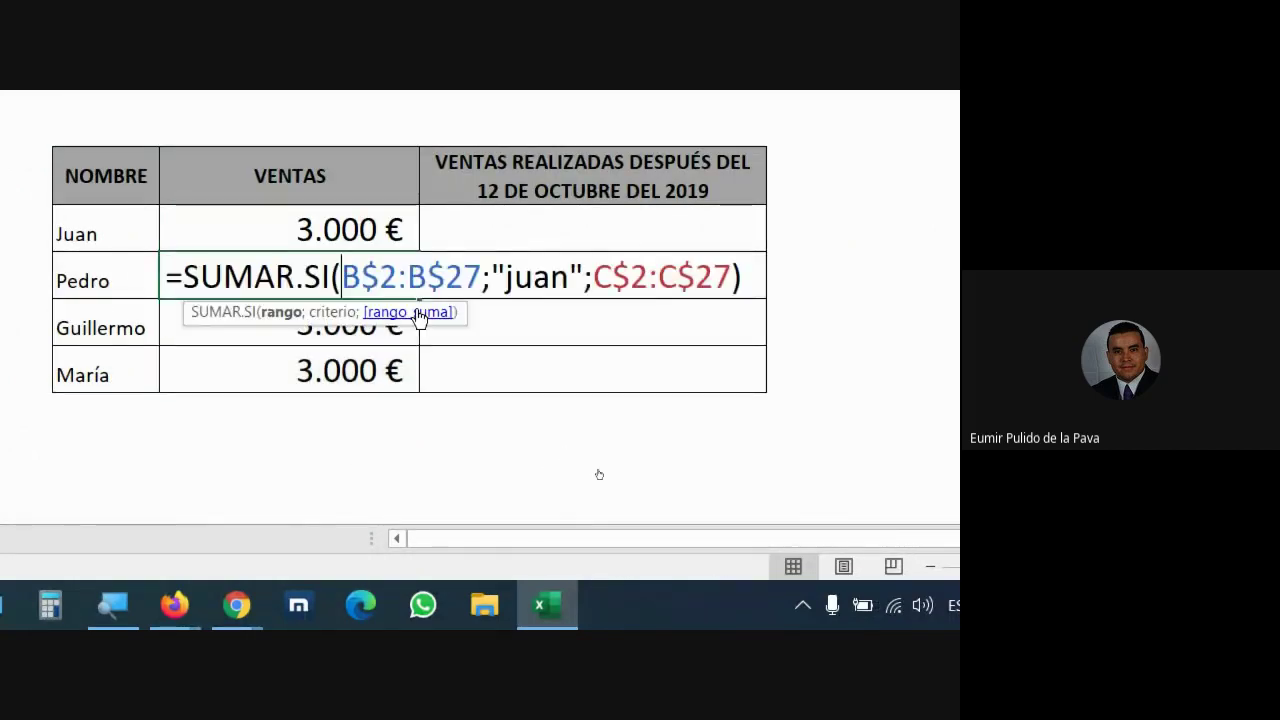
pyautogui.press('Escape')
pyautogui.click(271, 334)
pyautogui.click(337, 281)
pyautogui.doubleClick(337, 281)
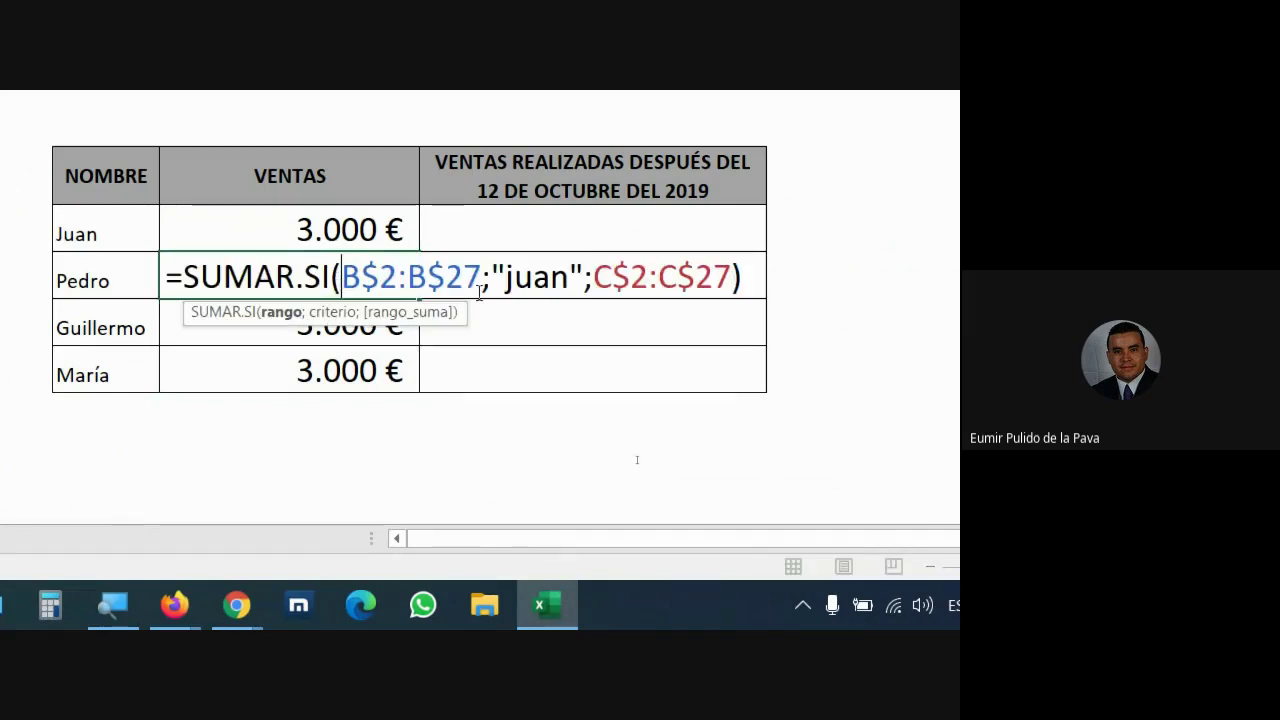
pyautogui.doubleClick(512, 280)
pyautogui.press('Escape')
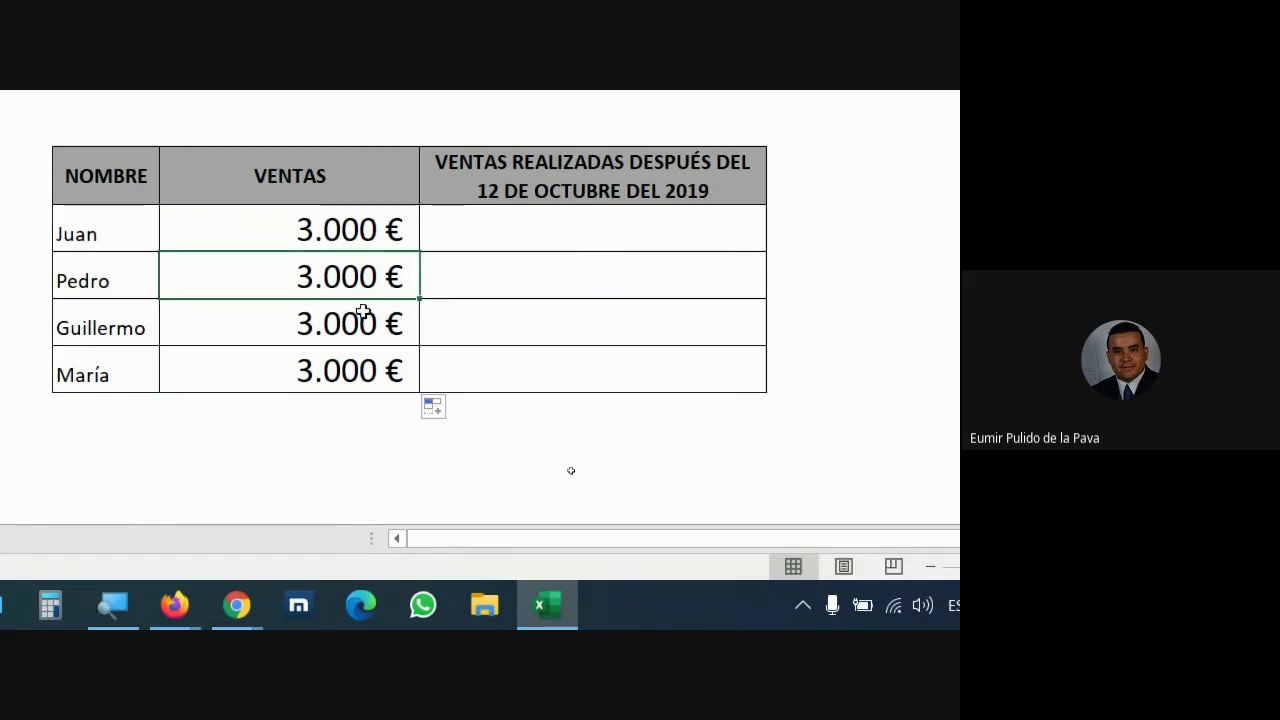
pyautogui.doubleClick(364, 320)
pyautogui.doubleClick(530, 323)
pyautogui.press('Escape')
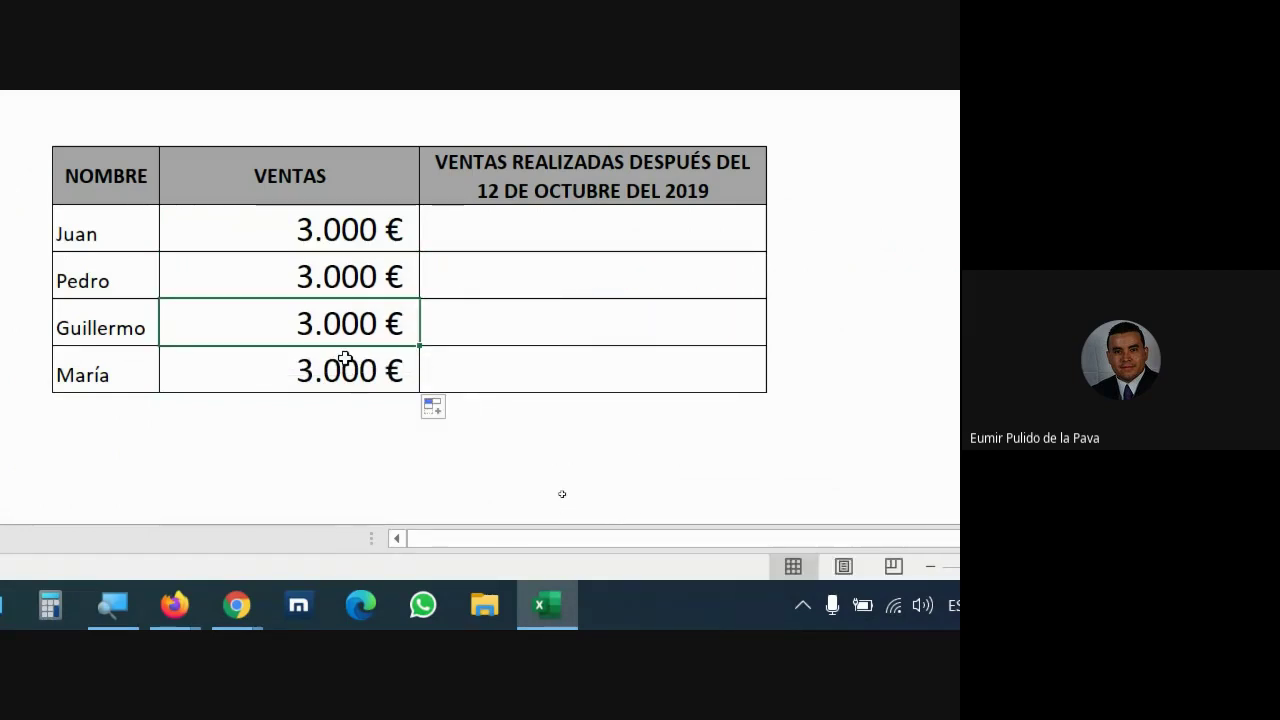
pyautogui.doubleClick(344, 371)
pyautogui.press('Escape')
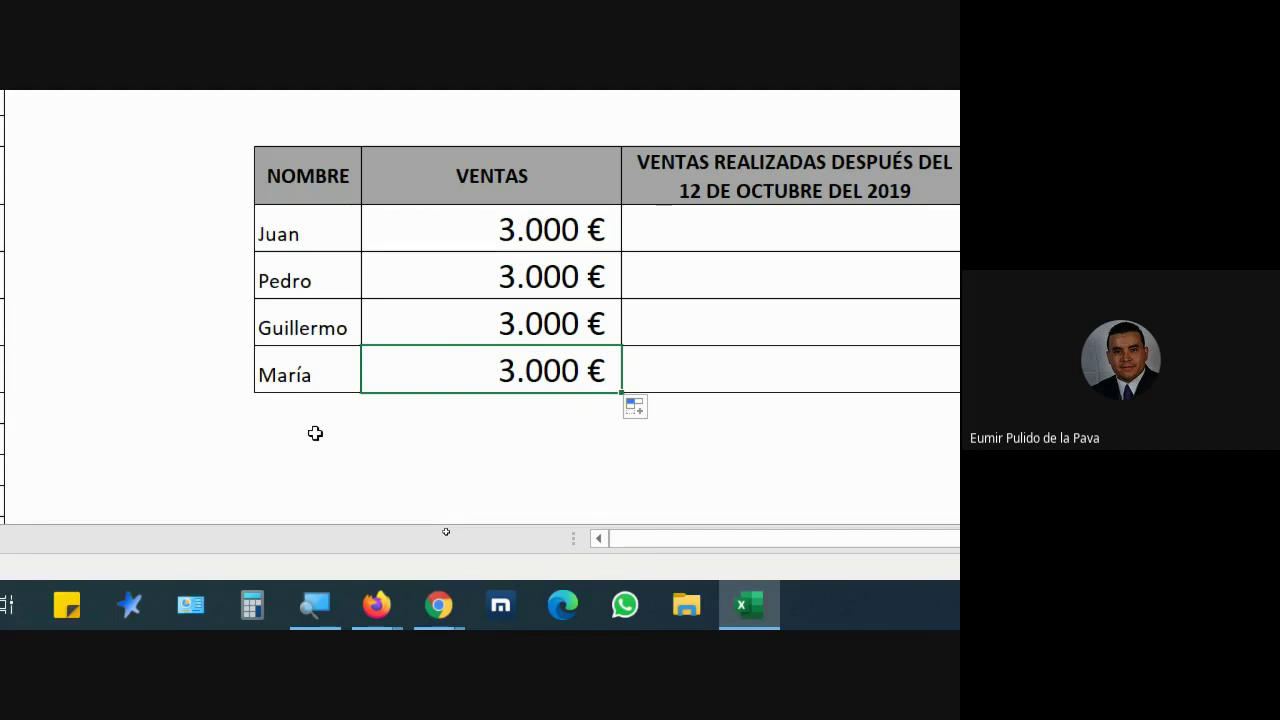
# Restore F14 as criterion in Juan's formula and fill it down to María's row.
pyautogui.doubleClick(476, 228)
pyautogui.moveTo(693, 230); pyautogui.dragTo(785, 232)
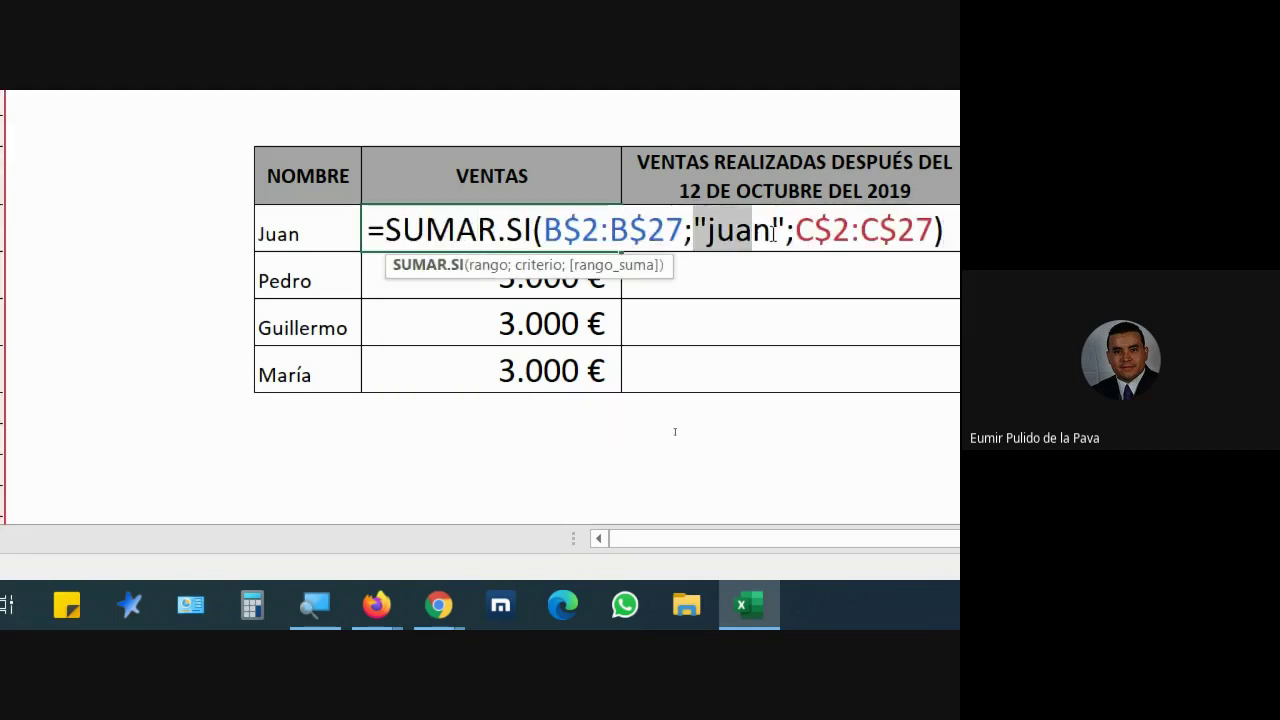
pyautogui.press('Delete')
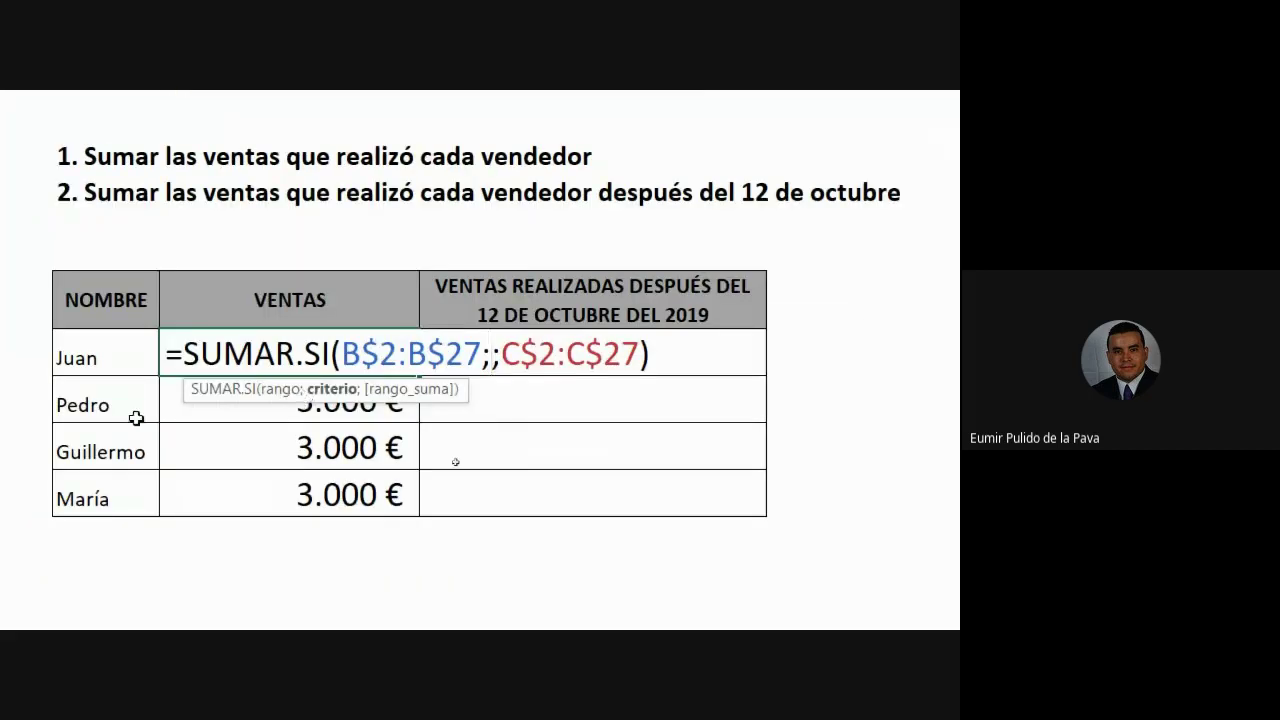
pyautogui.click(95, 357)
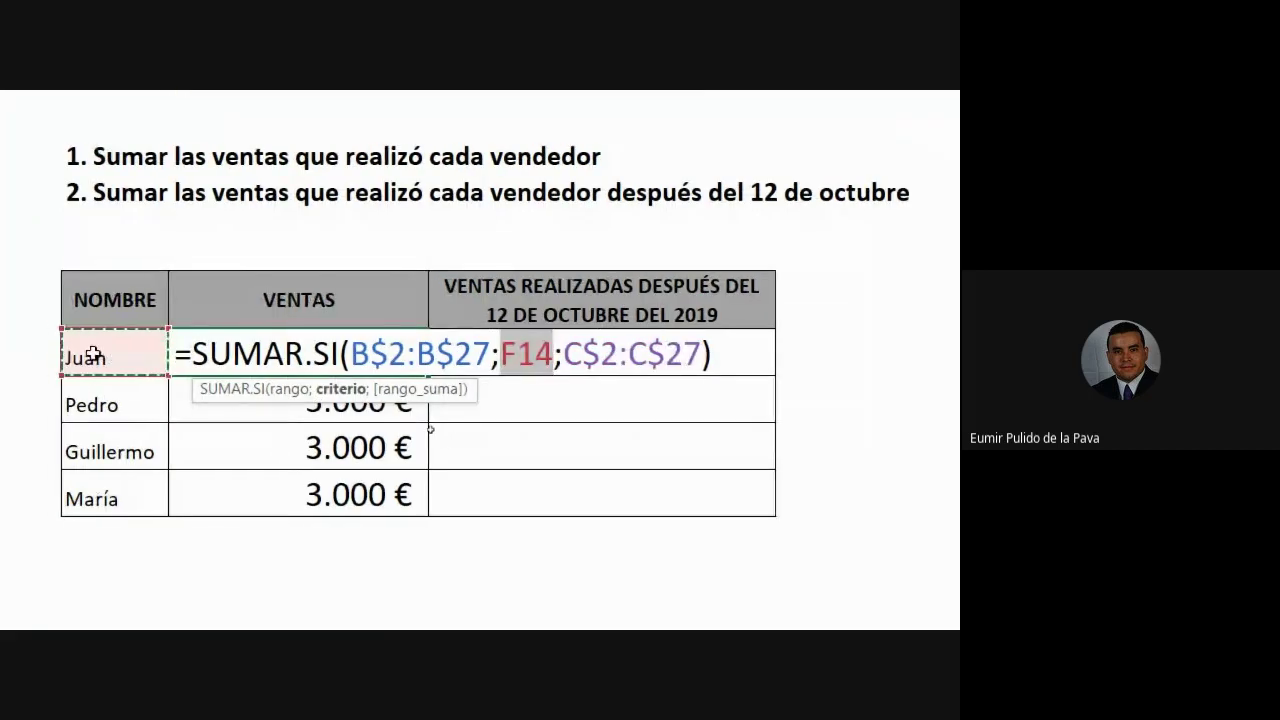
pyautogui.press('Return')
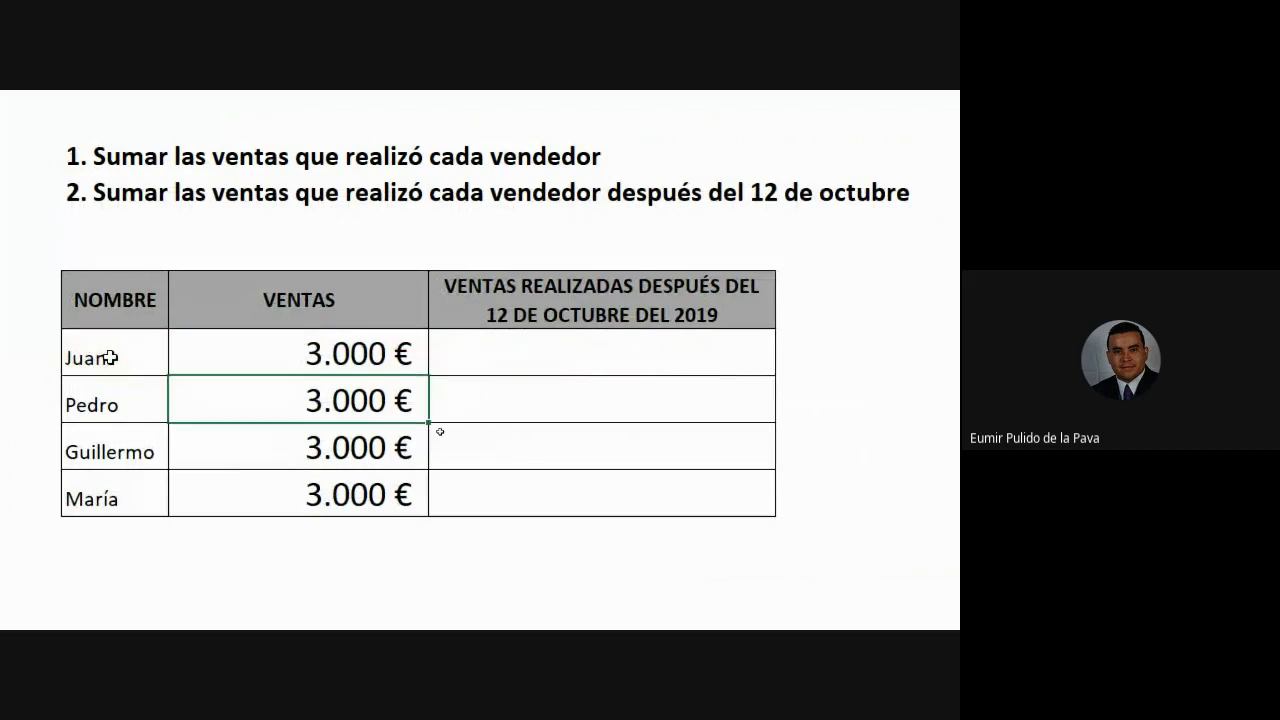
pyautogui.click(282, 349)
pyautogui.moveTo(421, 376); pyautogui.dragTo(414, 520)
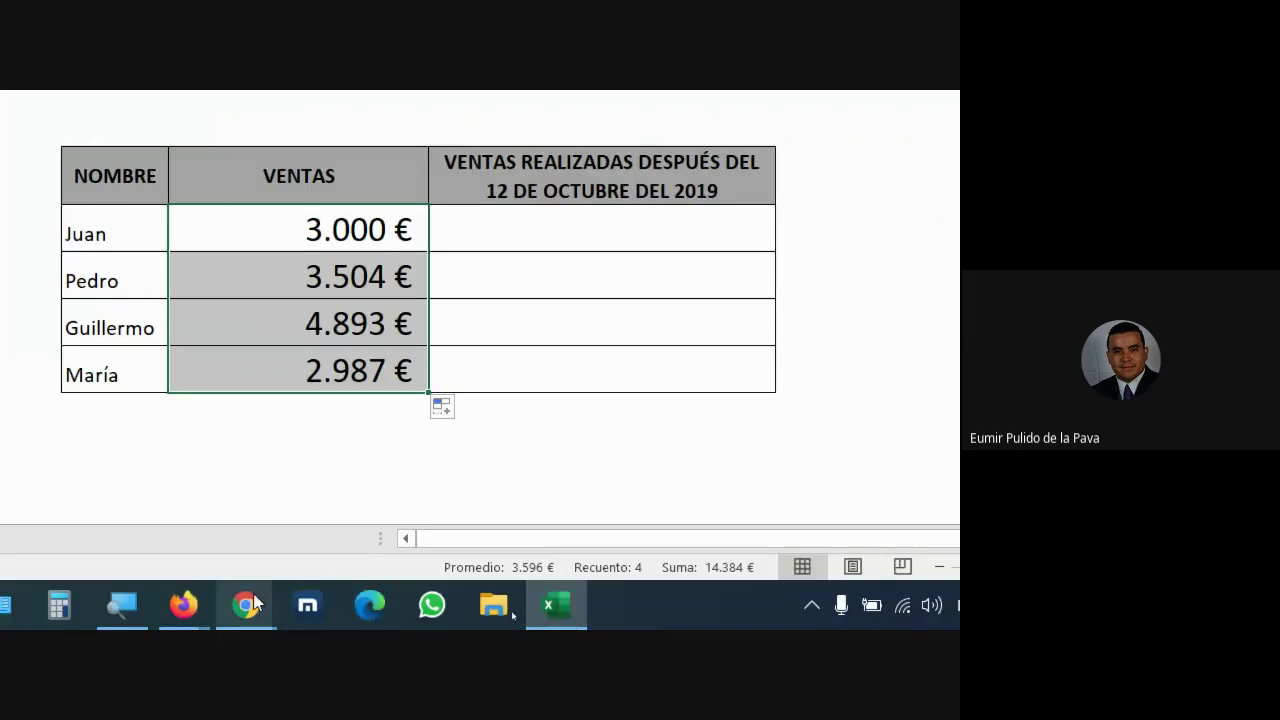
pyautogui.click(246, 605)
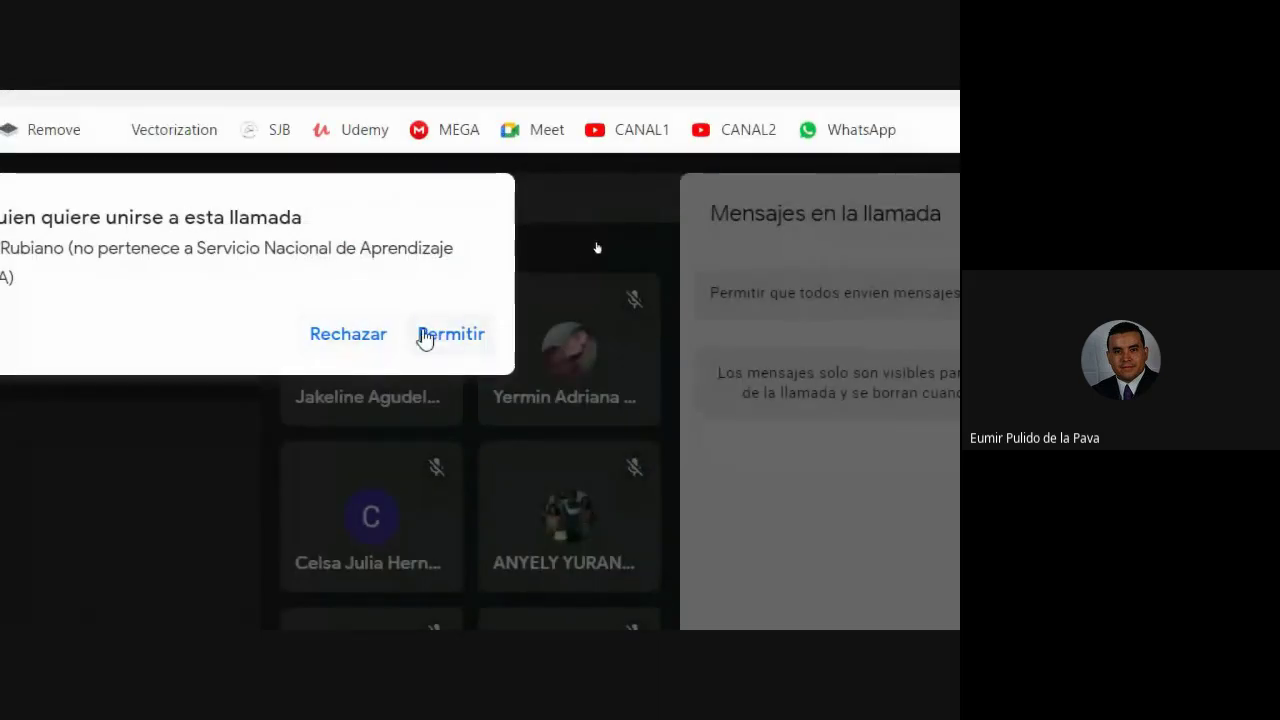
# Admit the waiting participant to the Meet call and turn off the Magnifier.
pyautogui.click(423, 338)
pyautogui.click(121, 605)
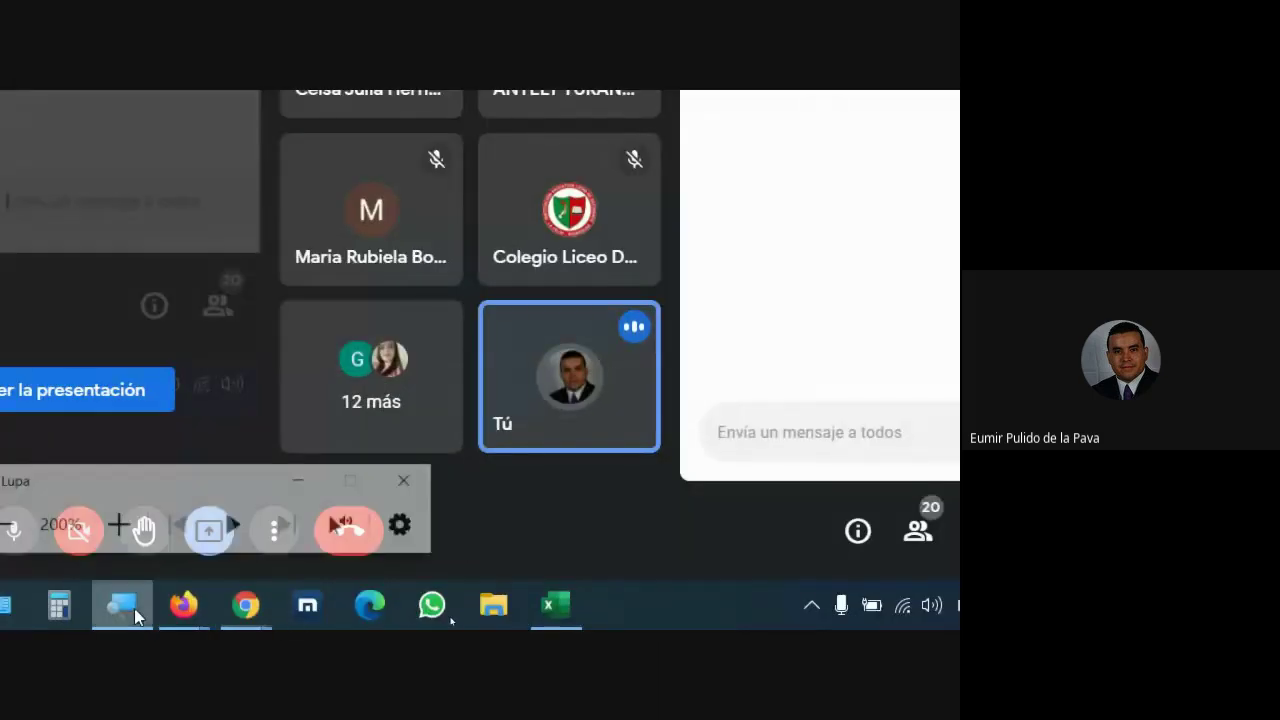
pyautogui.click(60, 524)
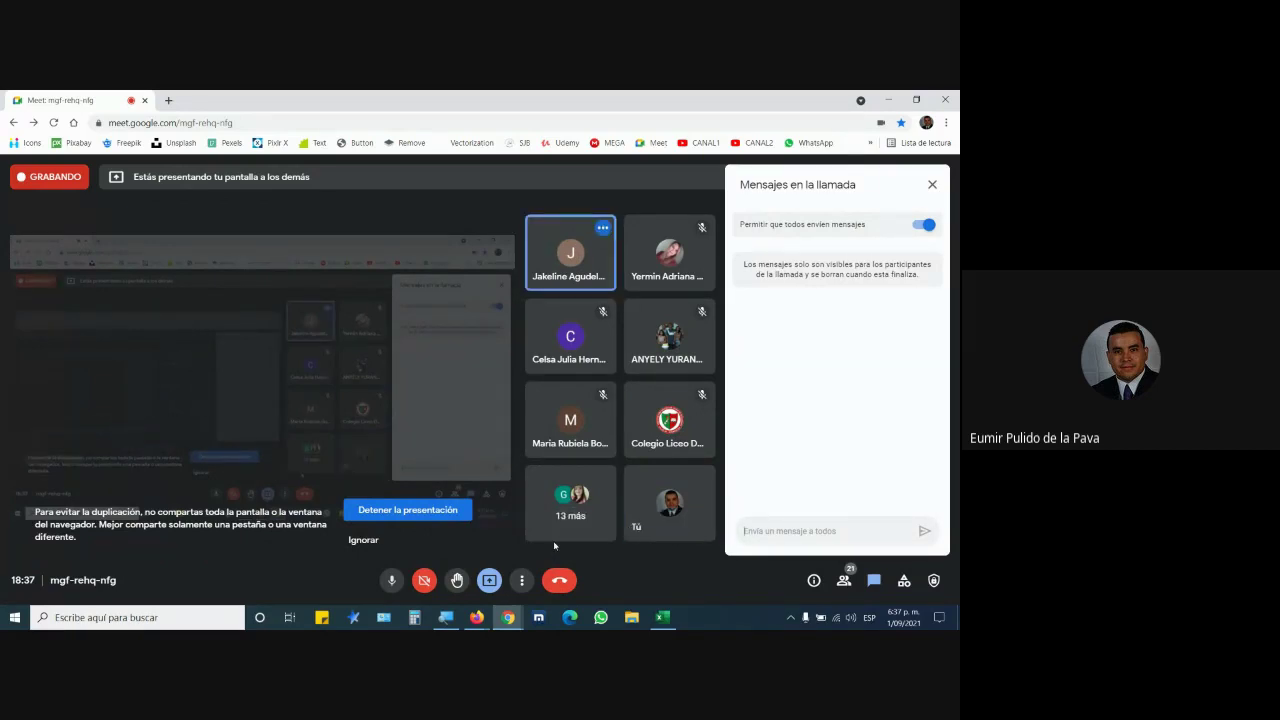
# Undo the column G resize and fill the second instruction line yellow.
pyautogui.click(663, 618)
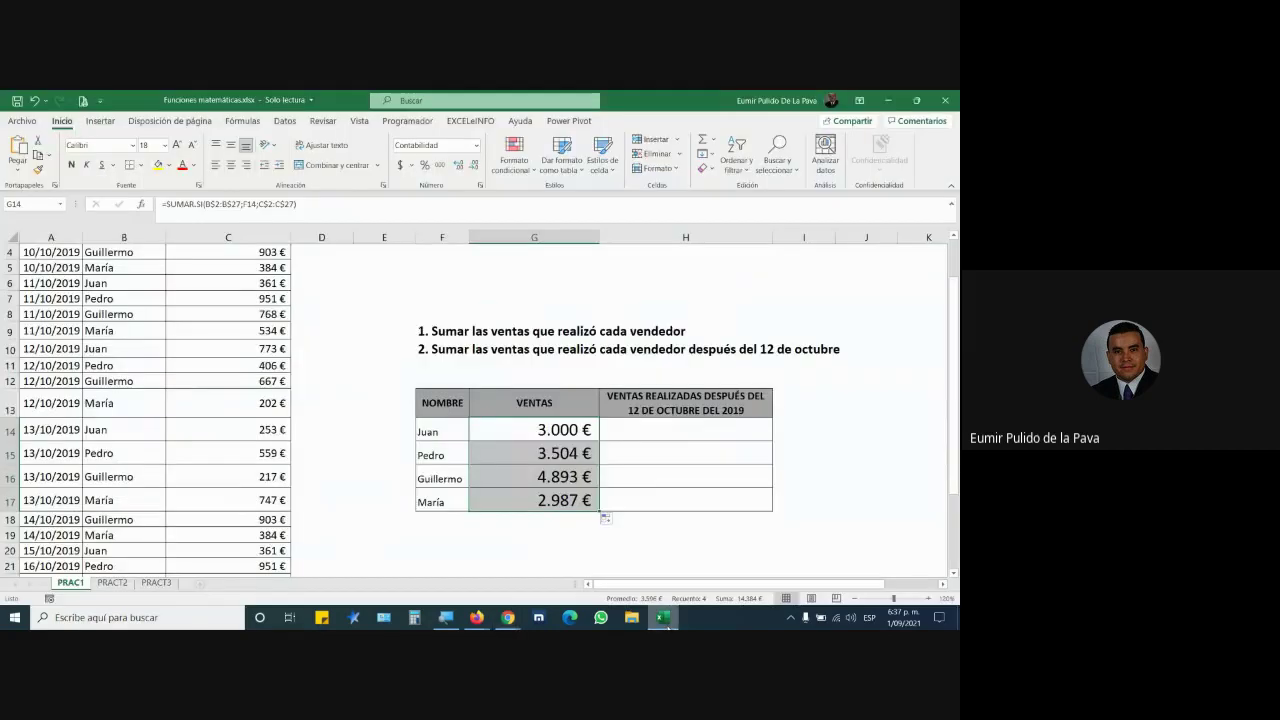
pyautogui.click(678, 432)
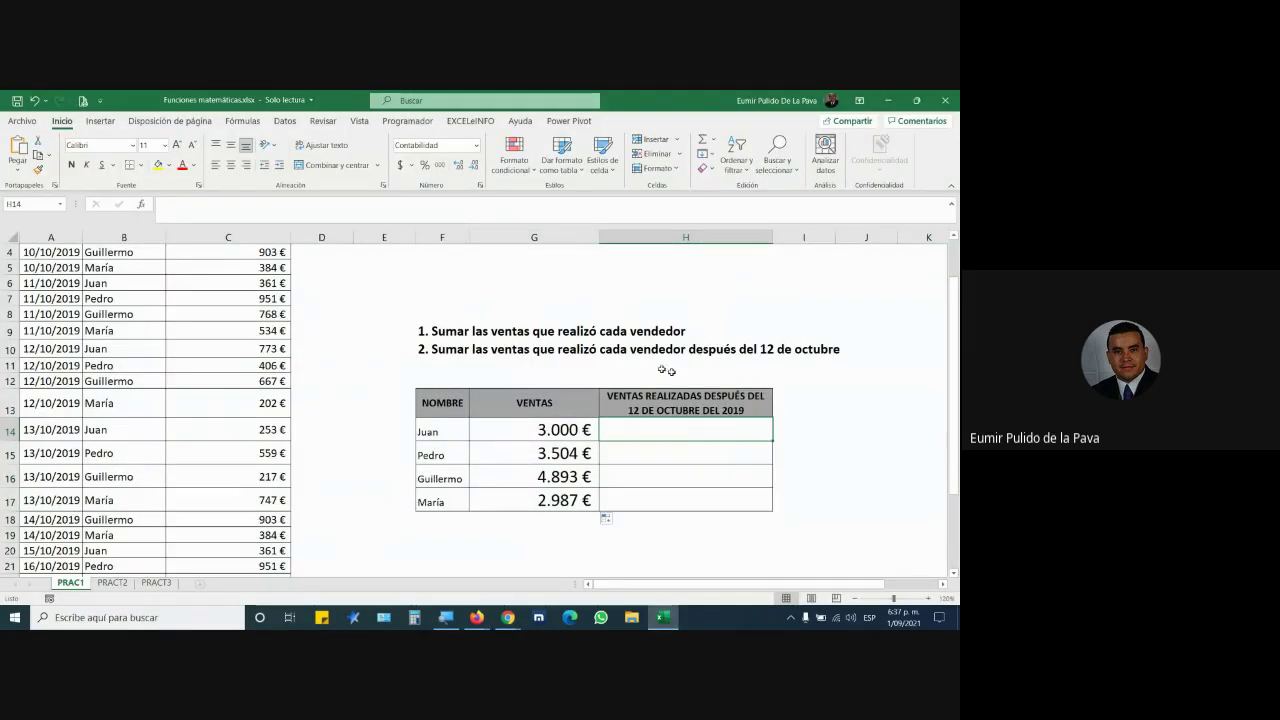
pyautogui.hotkey('ctrl', 'z')
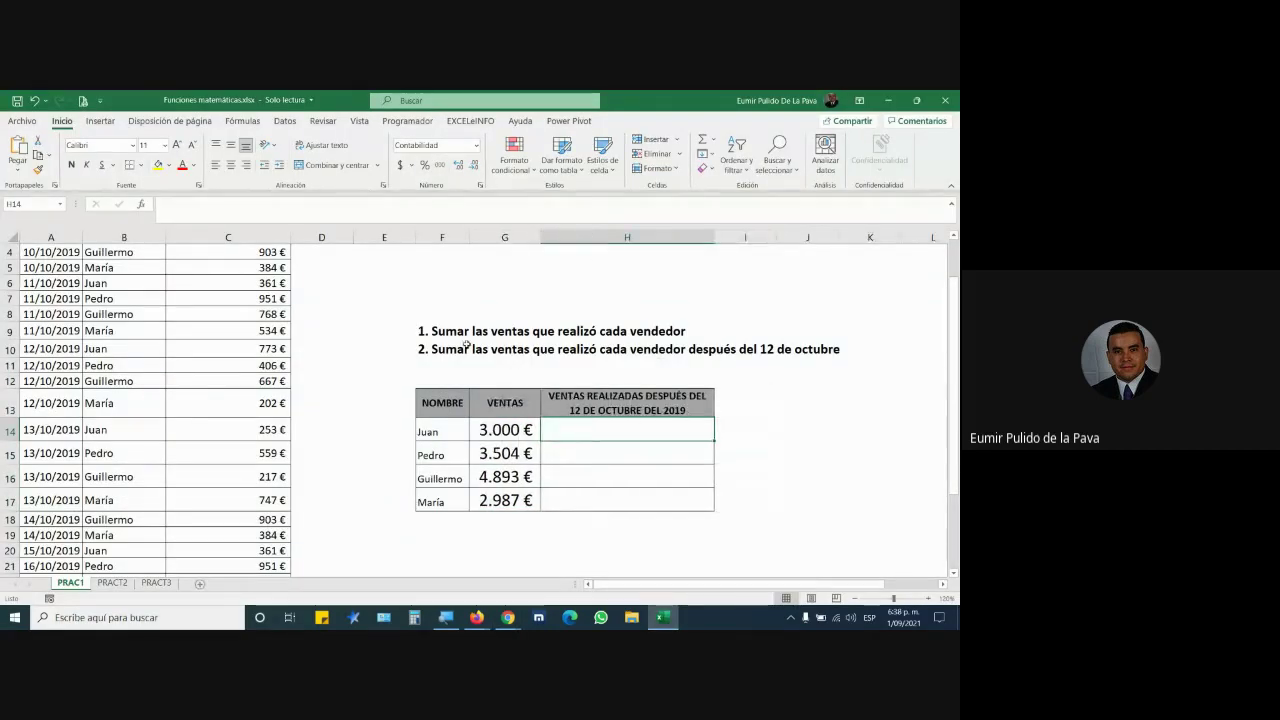
pyautogui.click(466, 346)
pyautogui.click(156, 166)
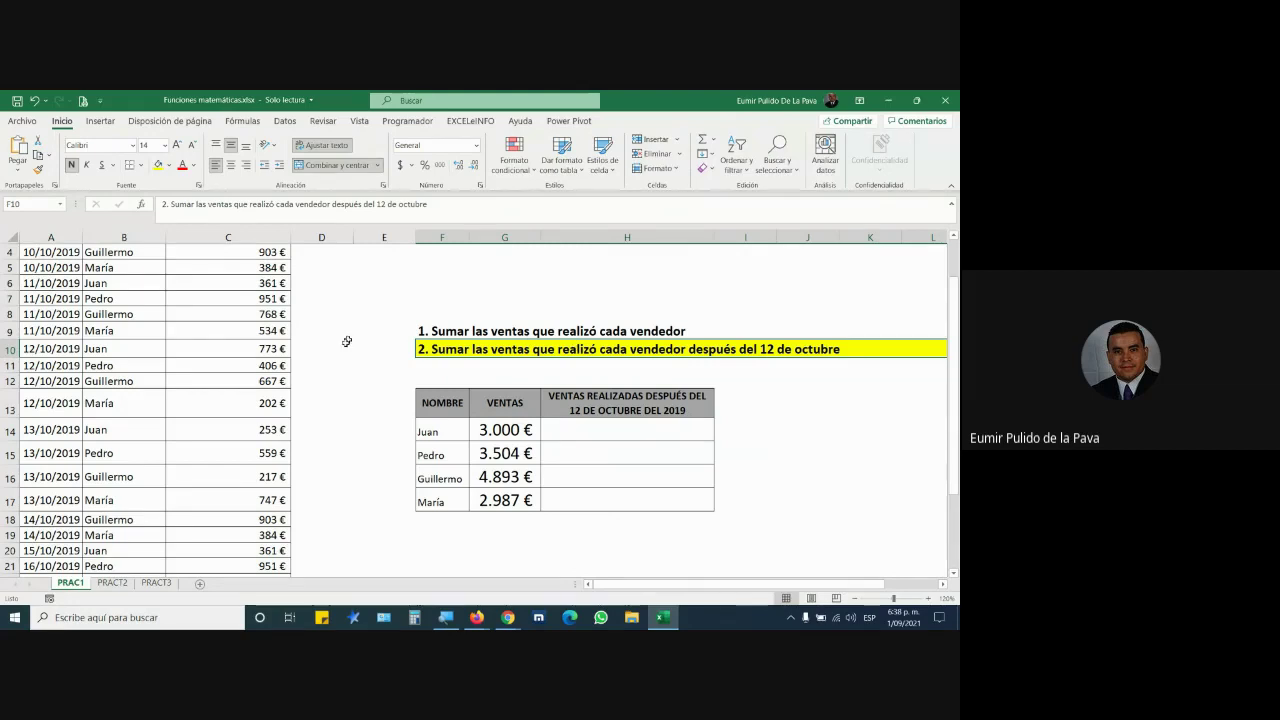
# Review the seller name cells F14 and F15, then return to the top of the sheet.
pyautogui.scroll(1, 336, 349)
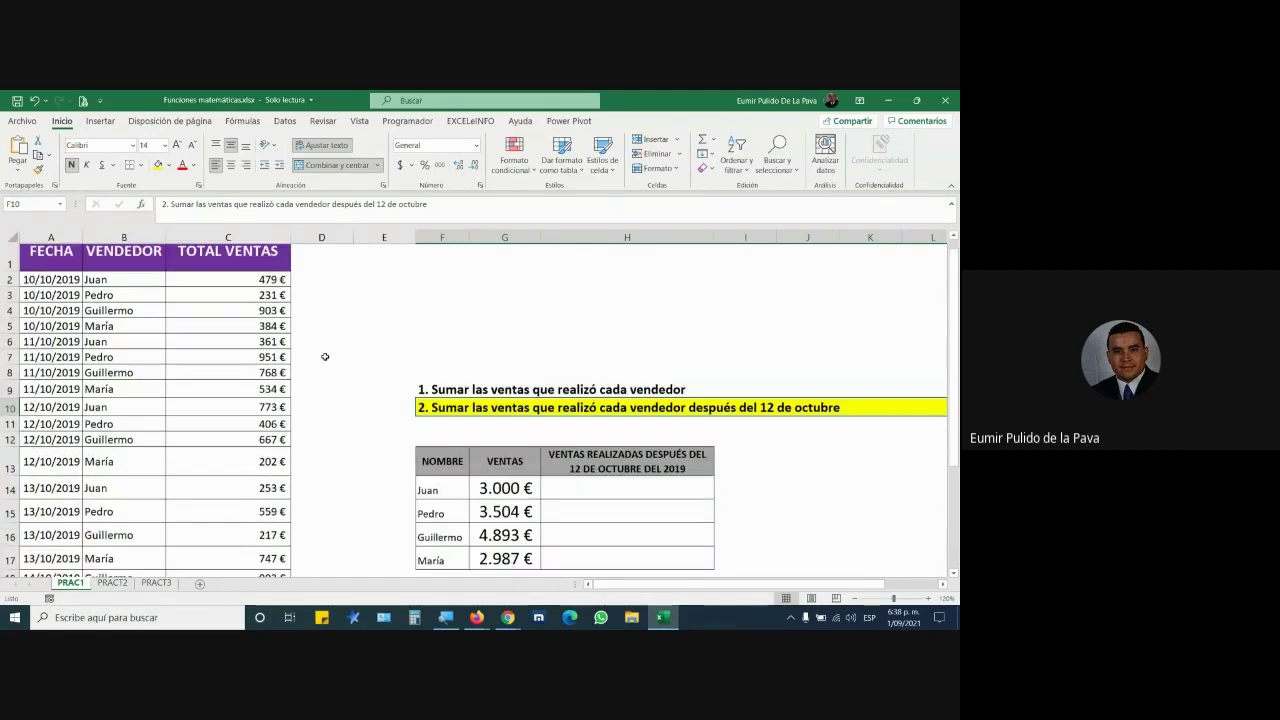
pyautogui.scroll(-3, 411, 384)
pyautogui.scroll(-1, 411, 384)
pyautogui.click(433, 338)
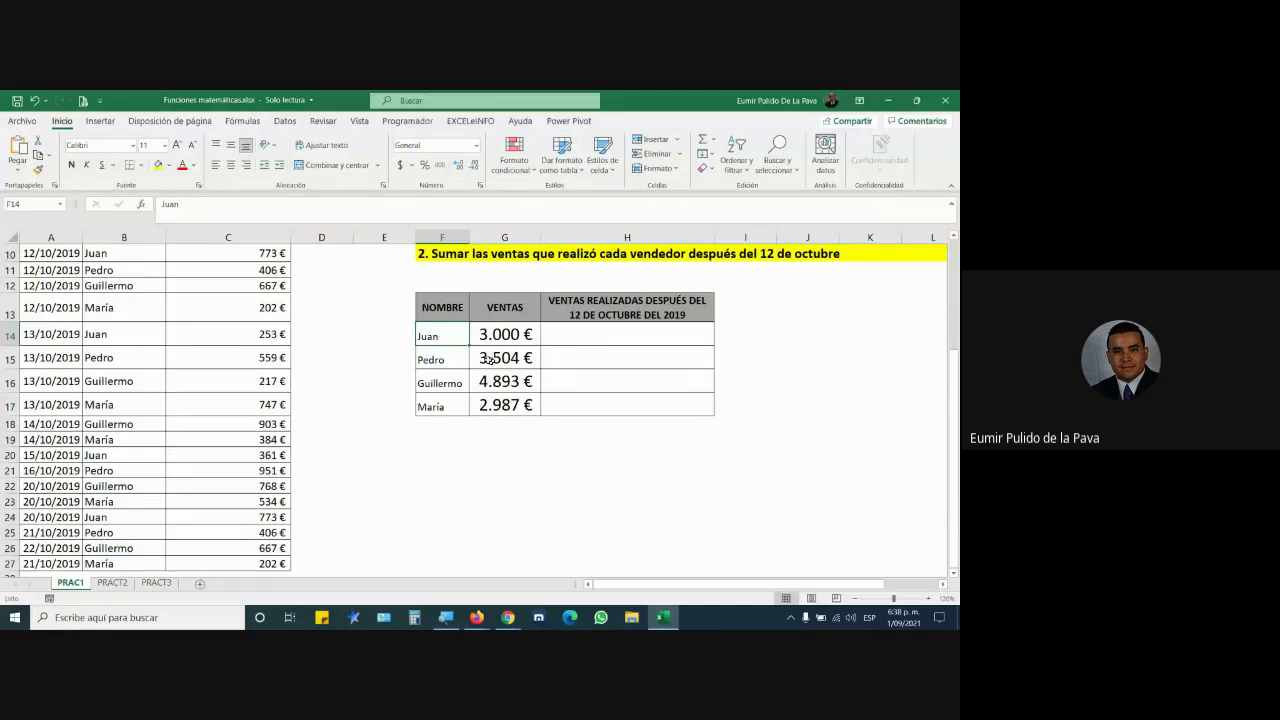
pyautogui.click(439, 360)
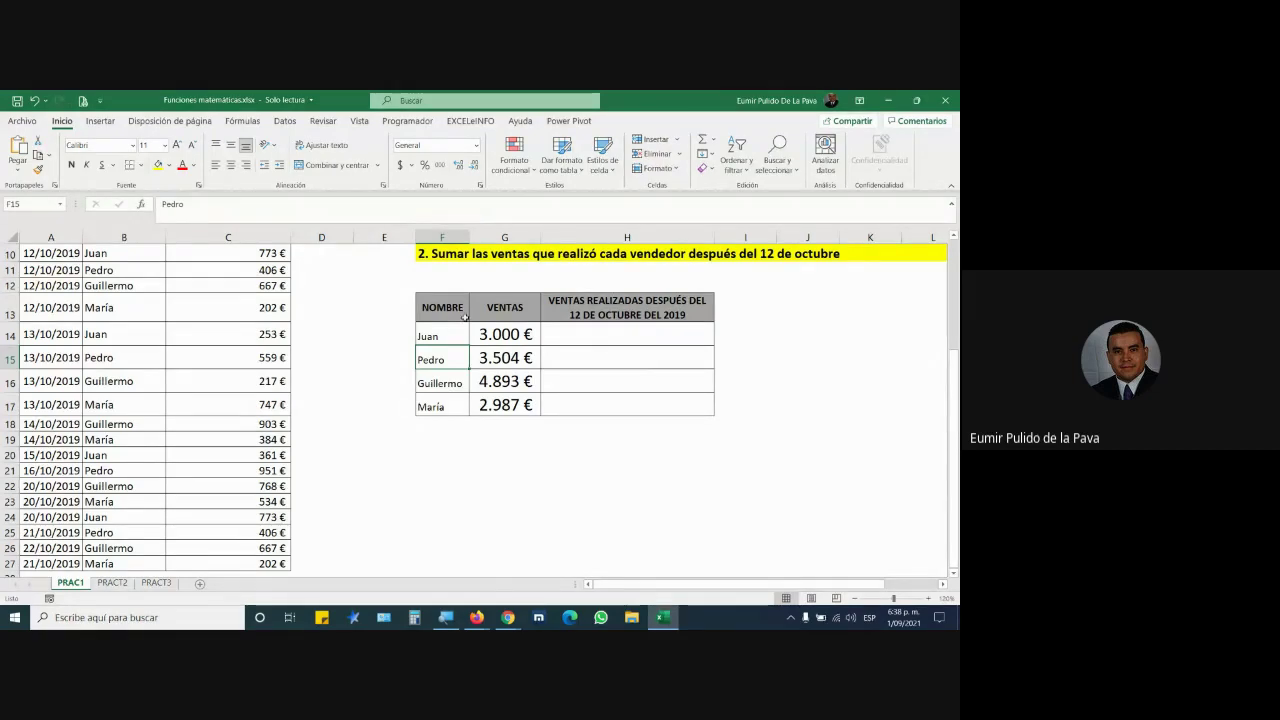
pyautogui.hotkey('ctrl', 'Home')
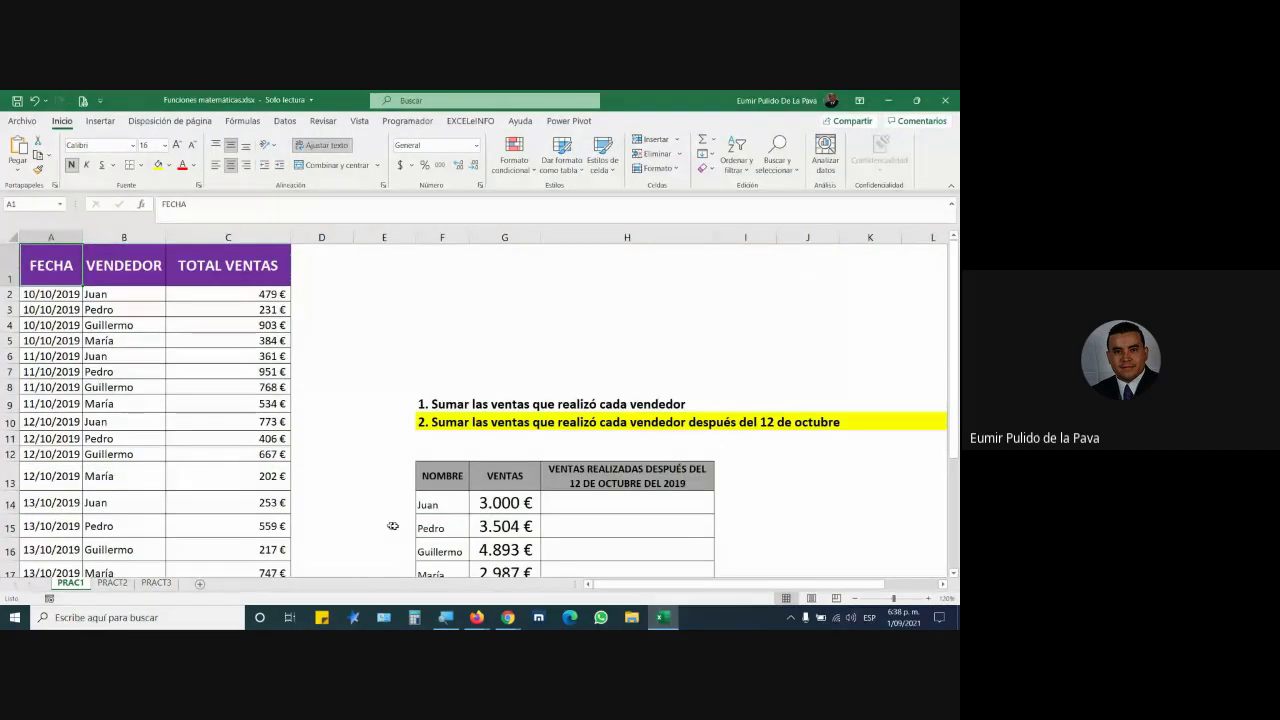
# Copy G14's formatting to H14 and widen column H so its header fits one line.
pyautogui.doubleClick(503, 503)
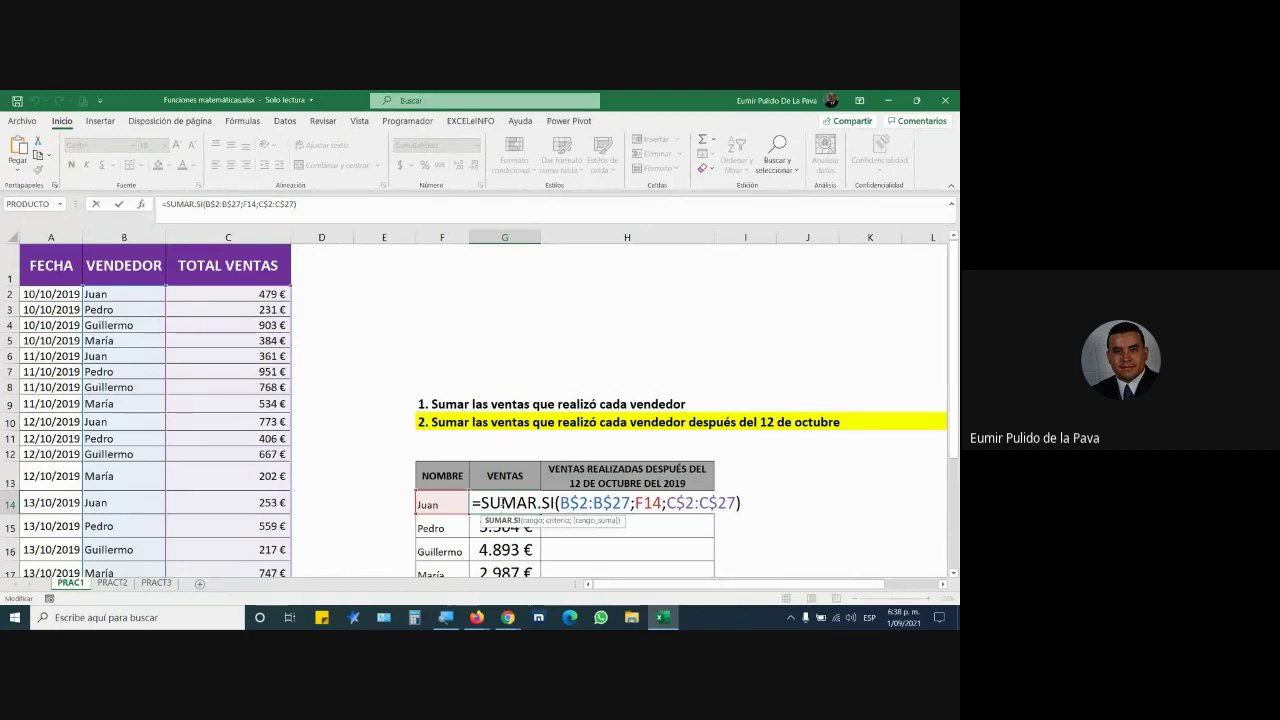
pyautogui.hotkey('ctrl', 'Return')
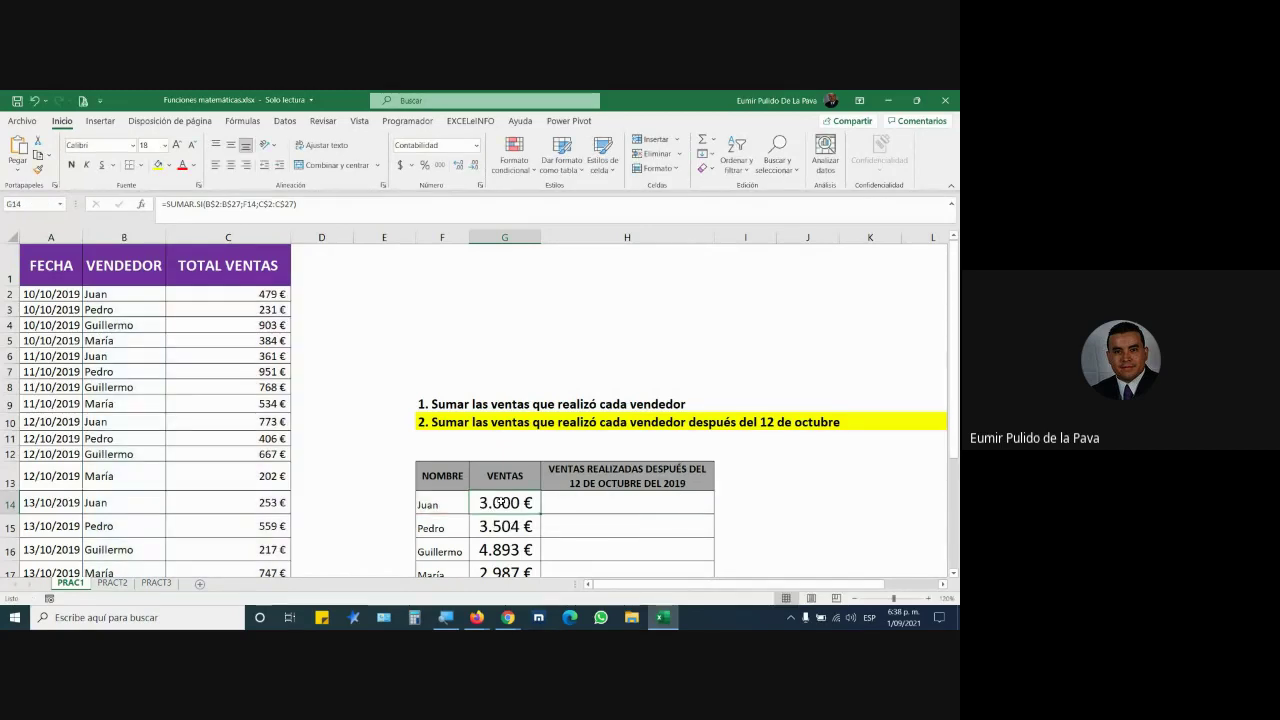
pyautogui.click(37, 168)
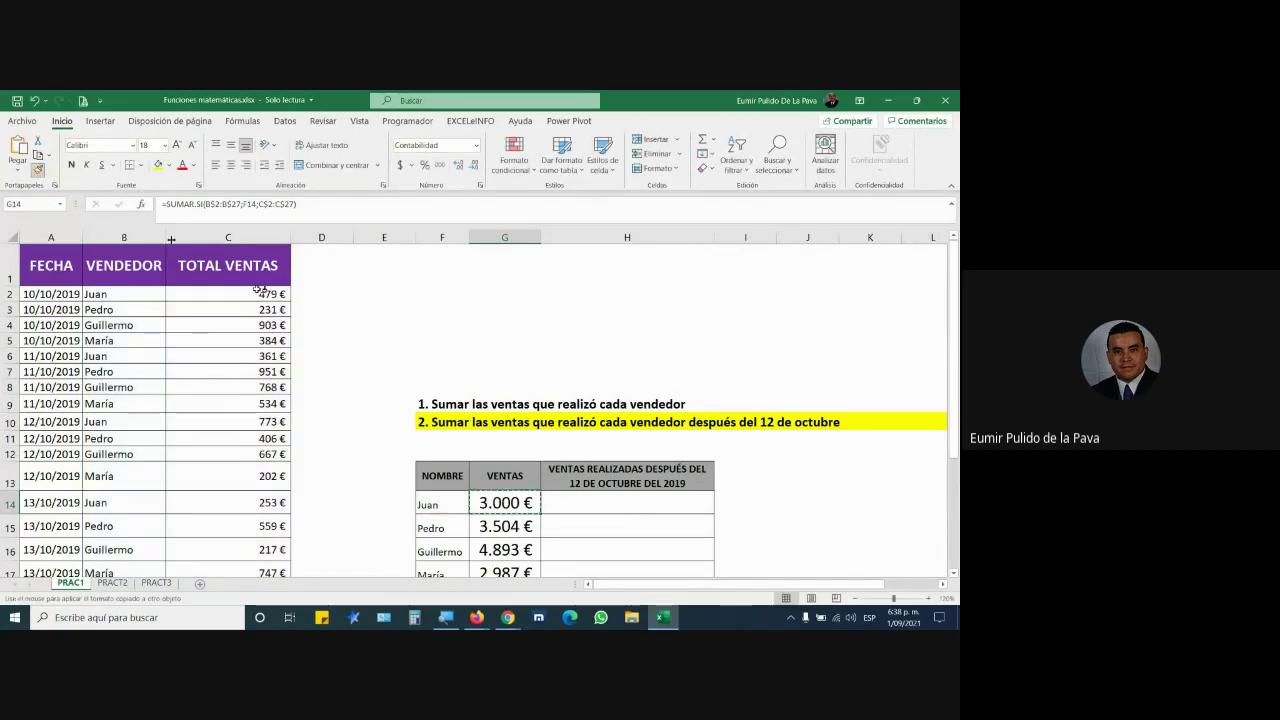
pyautogui.click(588, 506)
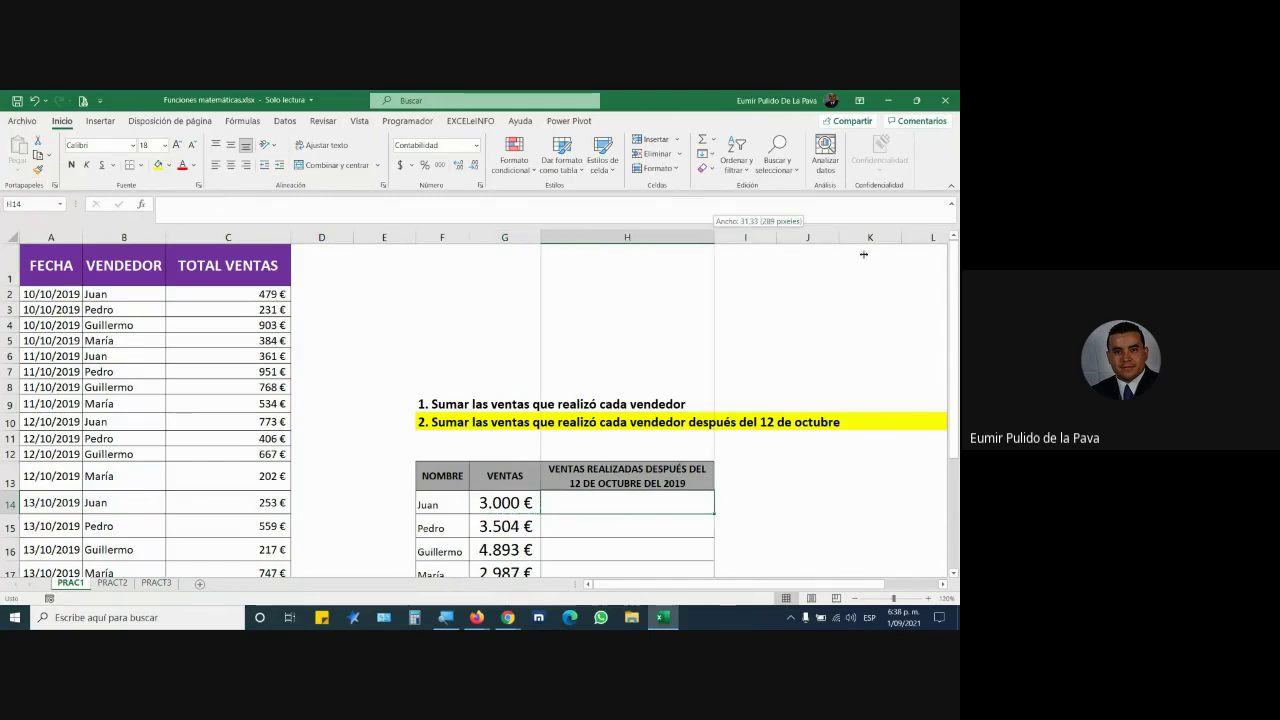
pyautogui.moveTo(713, 235); pyautogui.dragTo(866, 237)
pyautogui.scroll(-2, 814, 502)
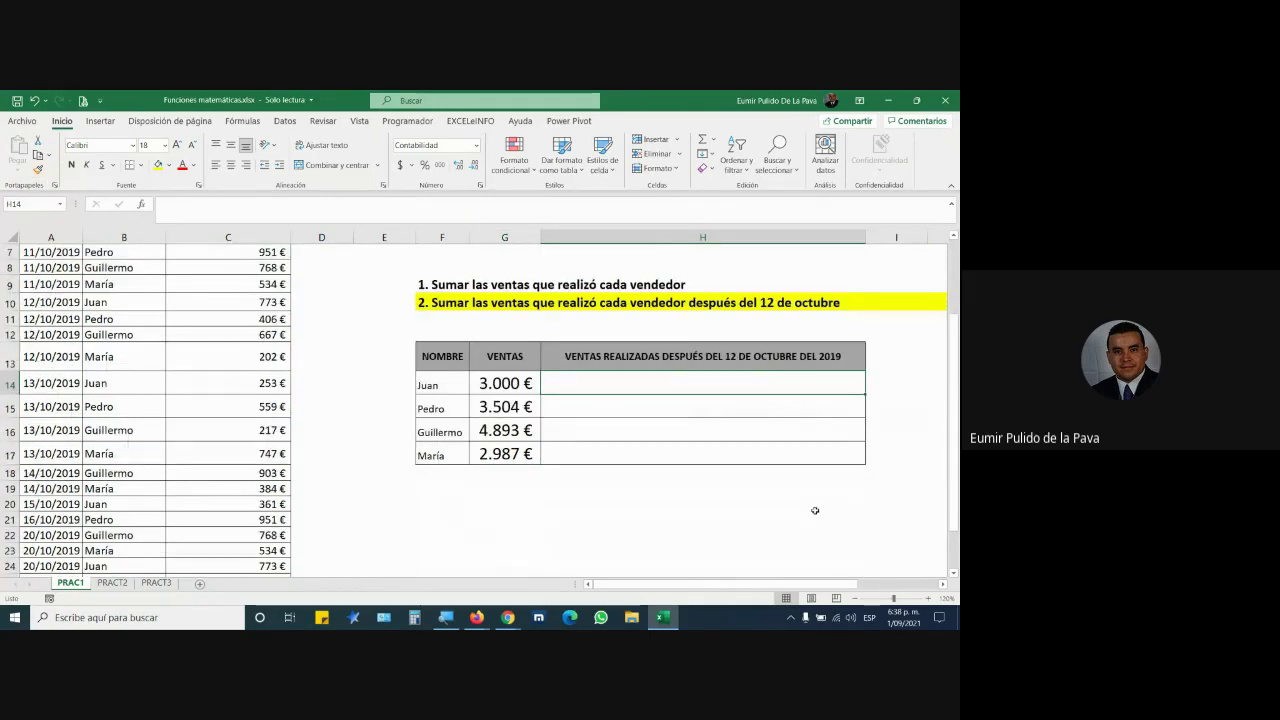
# Start =SUMAR.SI.CONJUNTO( in H14 from the =sum autocomplete list.
pyautogui.write('=sum')
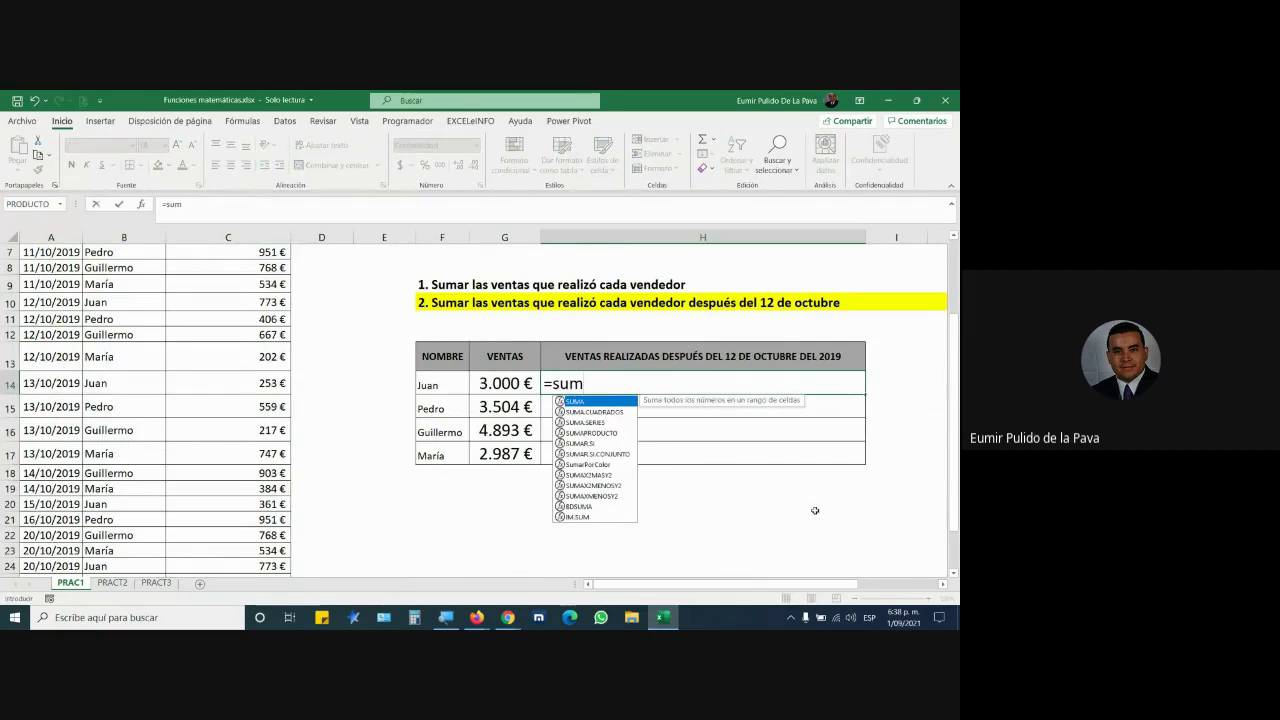
pyautogui.press('Down')
pyautogui.press('Down')
pyautogui.press('Down')
pyautogui.press('Down')
pyautogui.press('Down')
pyautogui.press('Tab')
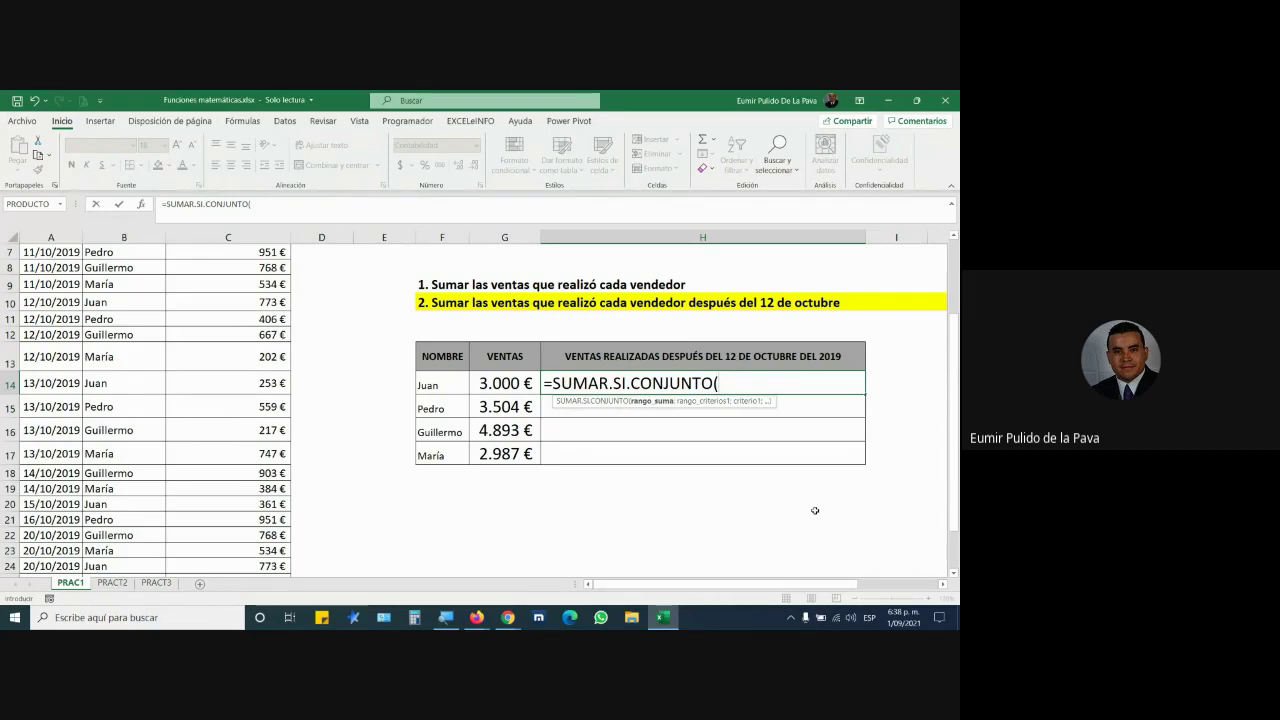
# Admit another participant to the Meet call, then resume the formula with the screen magnified.
pyautogui.click(508, 617)
pyautogui.click(474, 584)
pyautogui.click(612, 243)
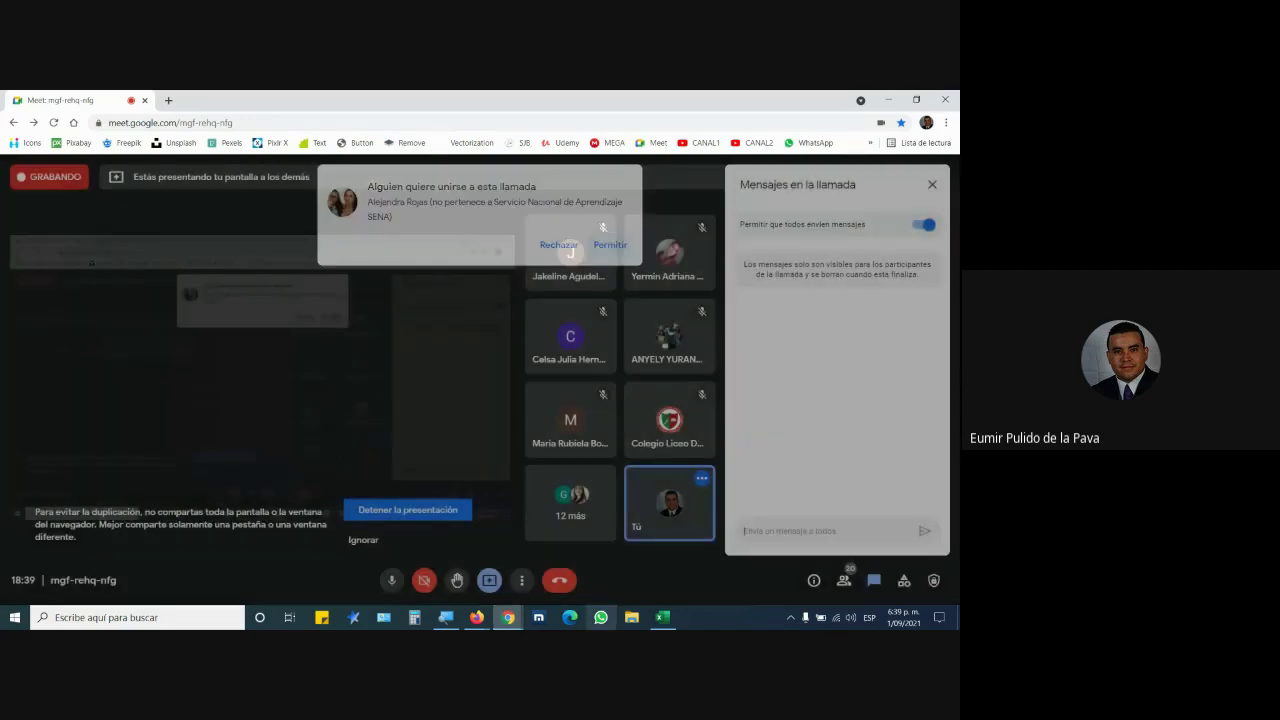
pyautogui.click(661, 617)
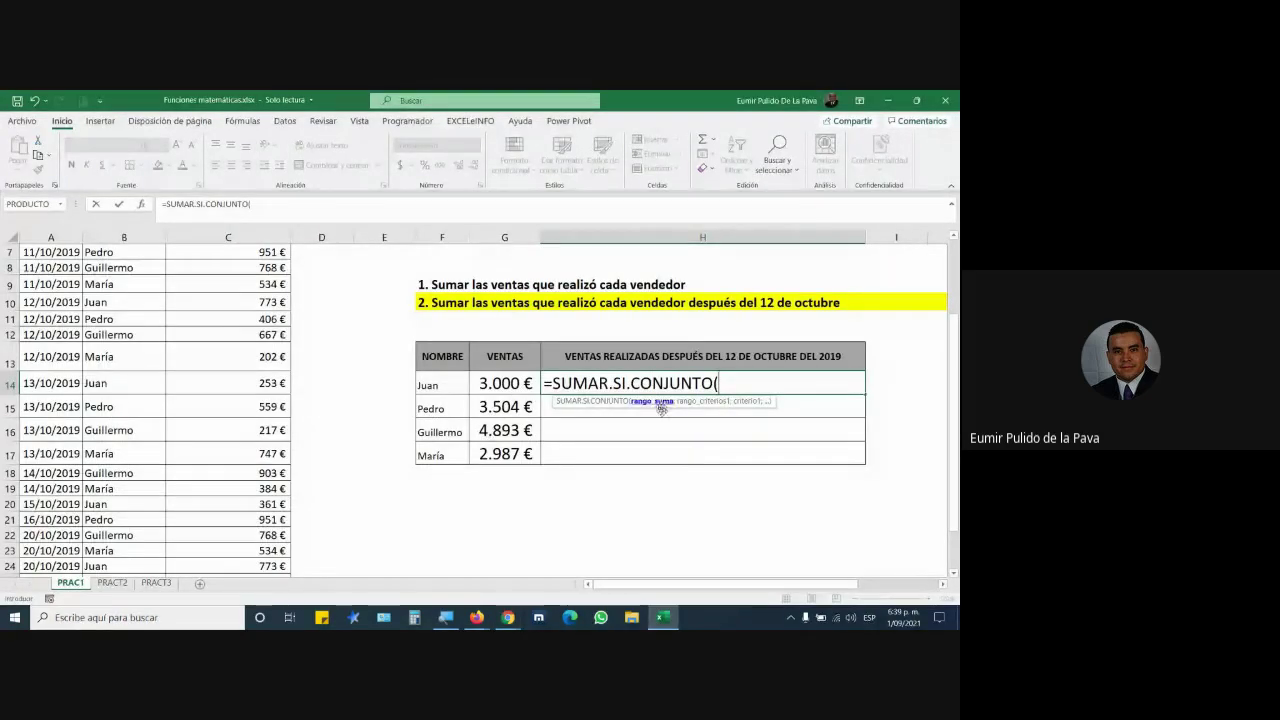
pyautogui.click(448, 618)
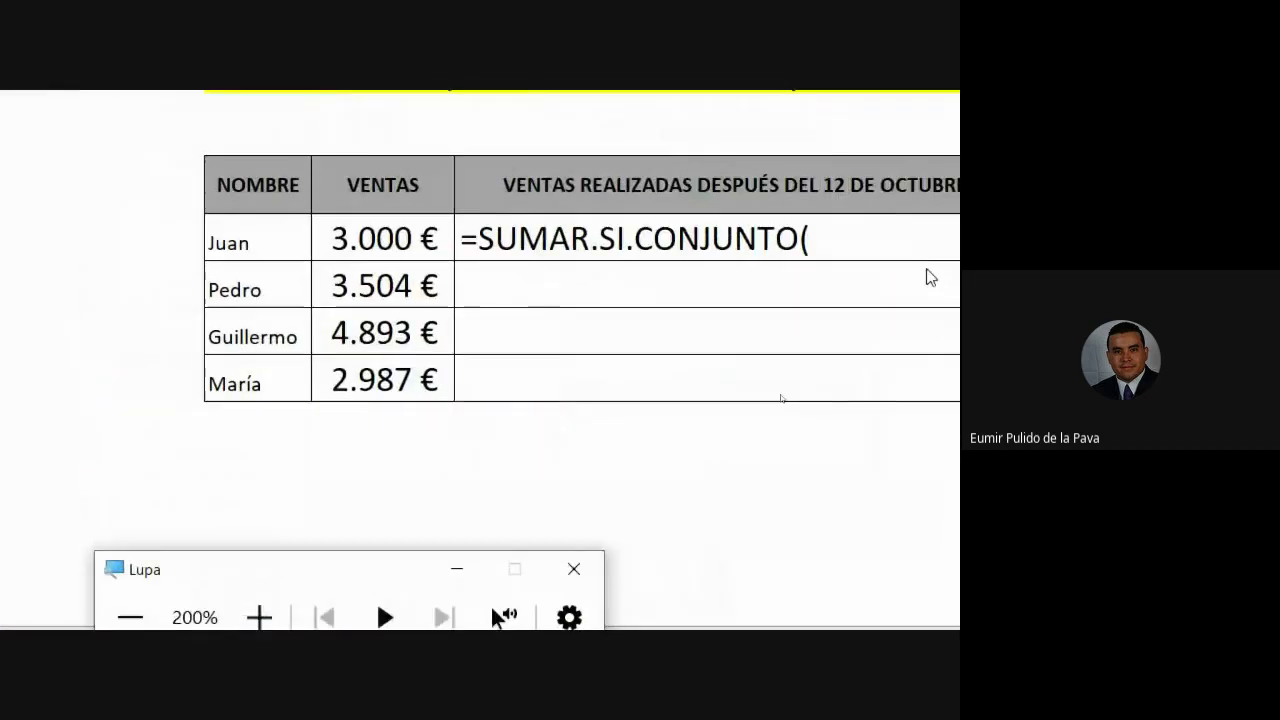
pyautogui.click(737, 240)
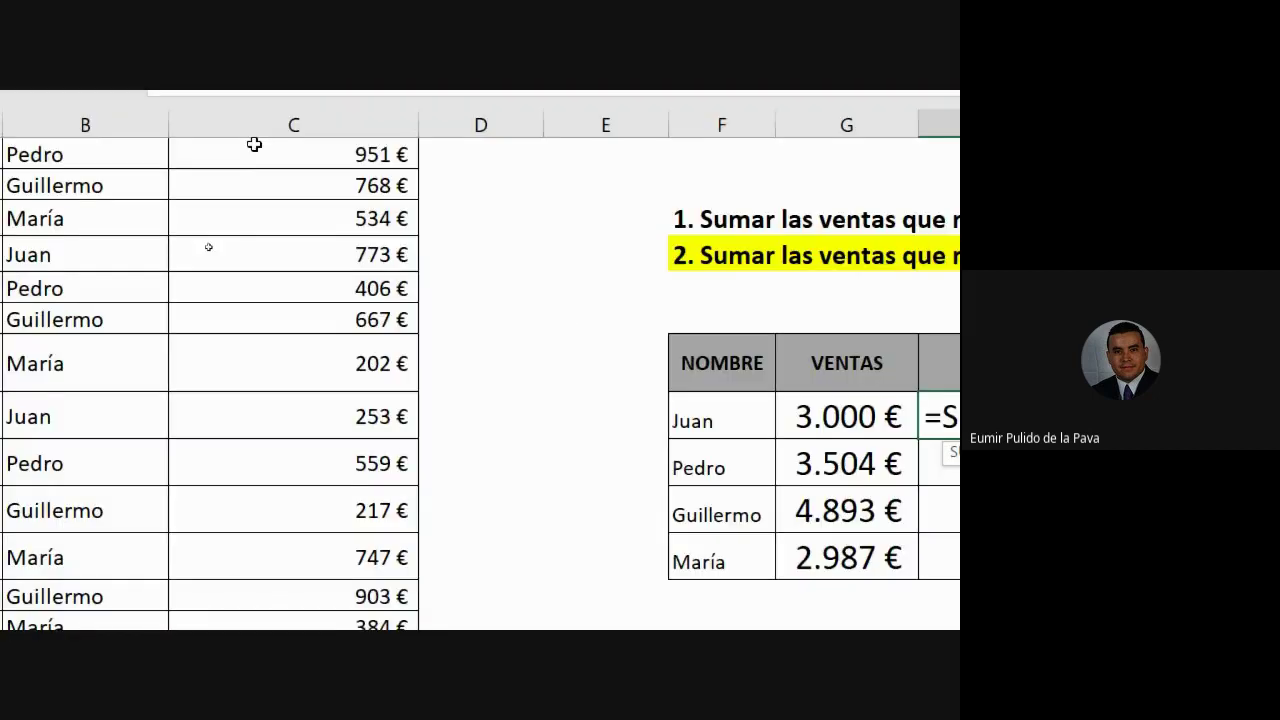
# Enter C$2:C$27 as the row-locked sum range followed by a semicolon.
pyautogui.moveTo(310, 248)
pyautogui.mouseDown()
pyautogui.moveTo(269, 627)
pyautogui.moveTo(314, 451)
pyautogui.mouseUp()
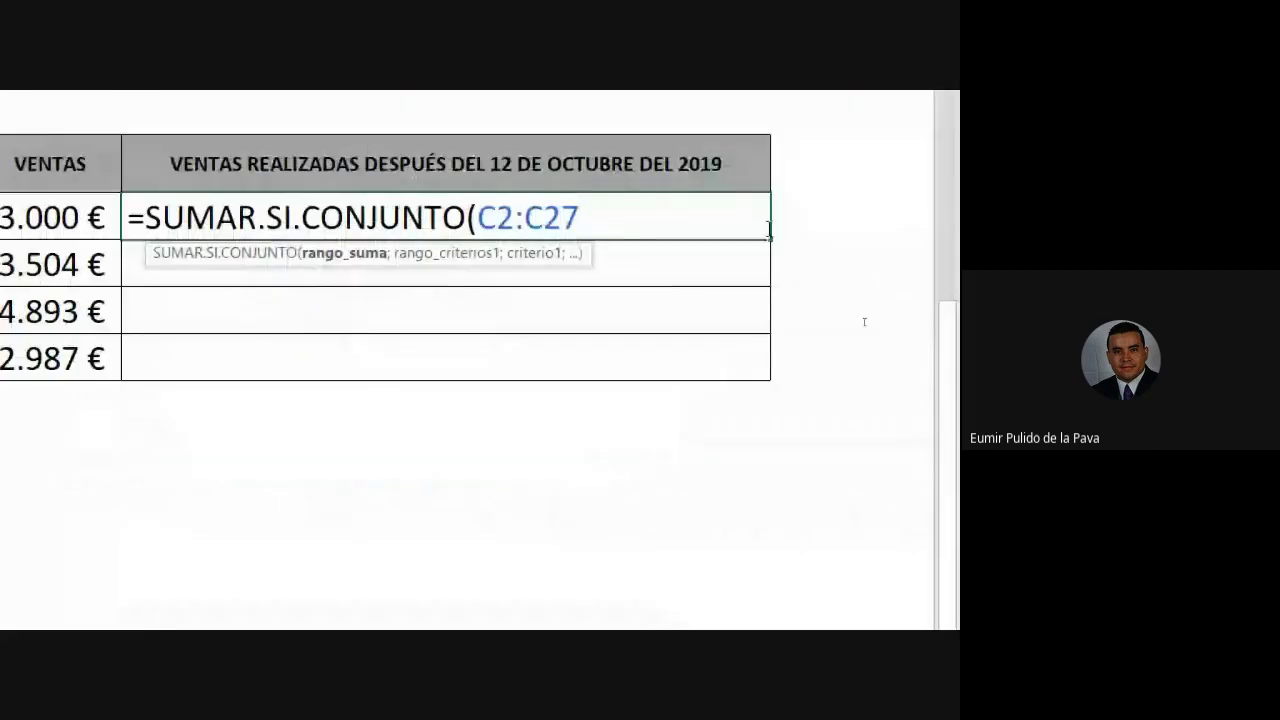
pyautogui.press('F4')
pyautogui.press('F4')
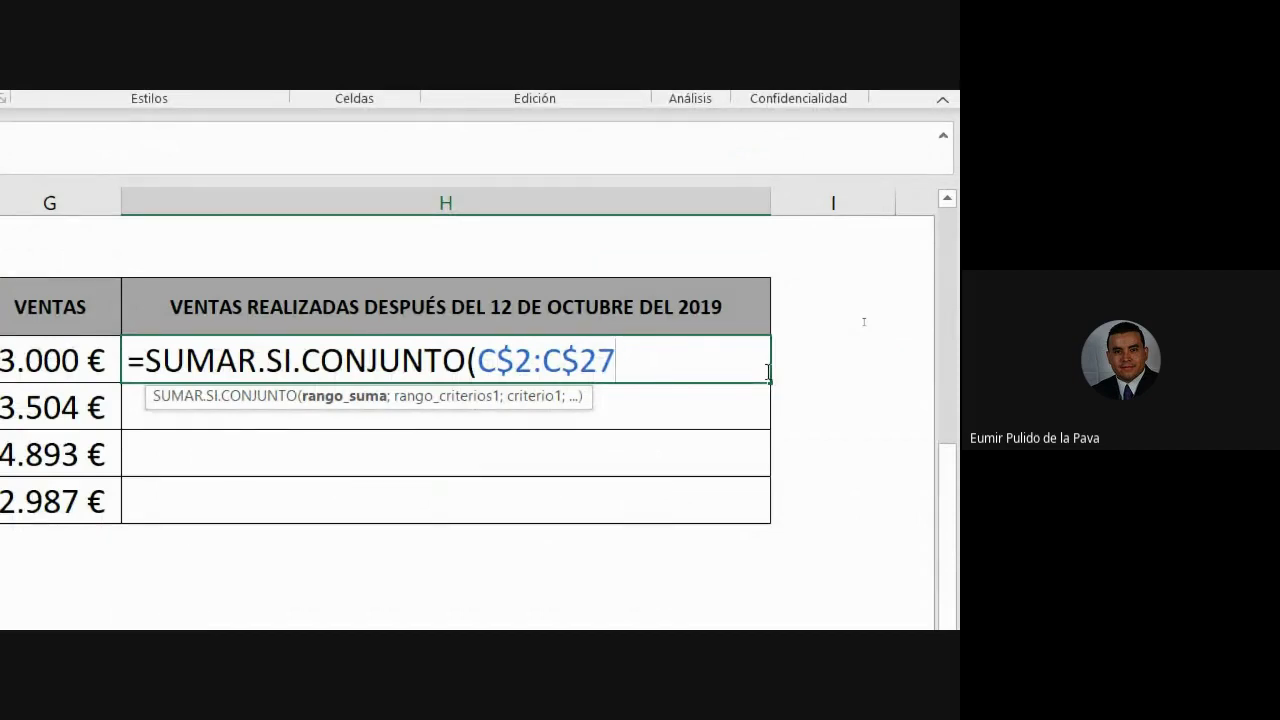
pyautogui.write(';')
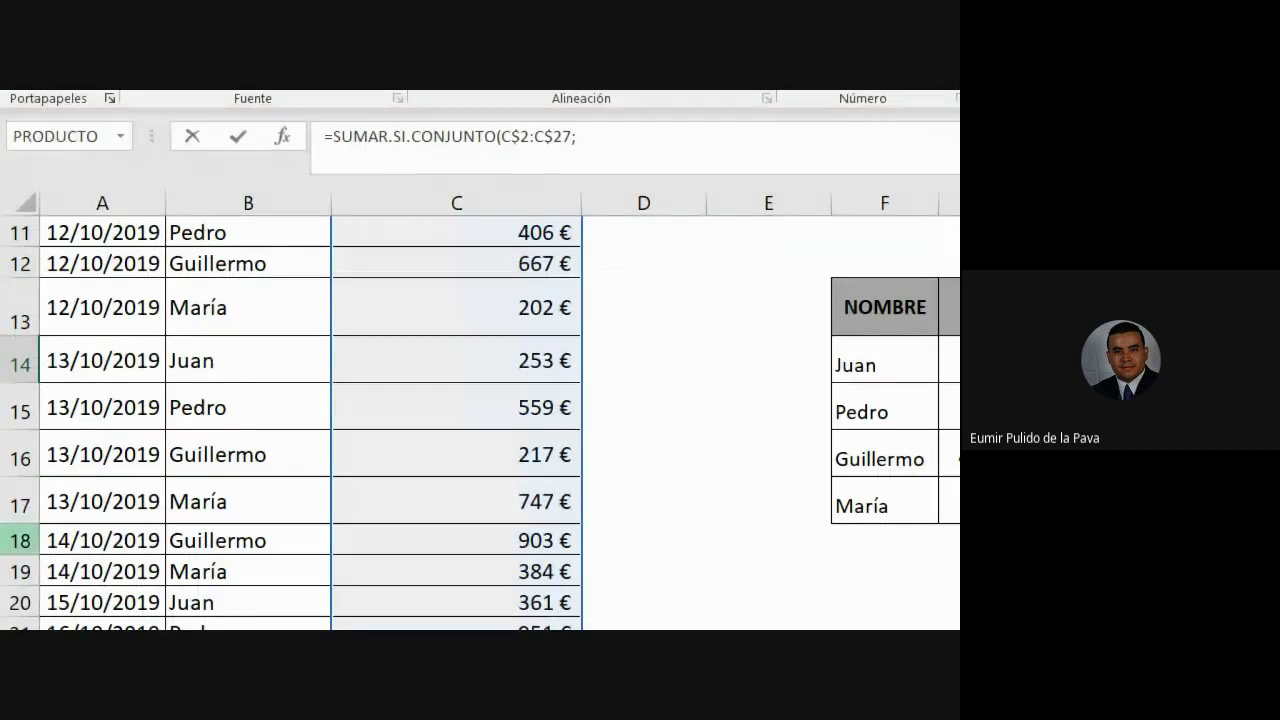
pyautogui.scroll(3, 222, 403)
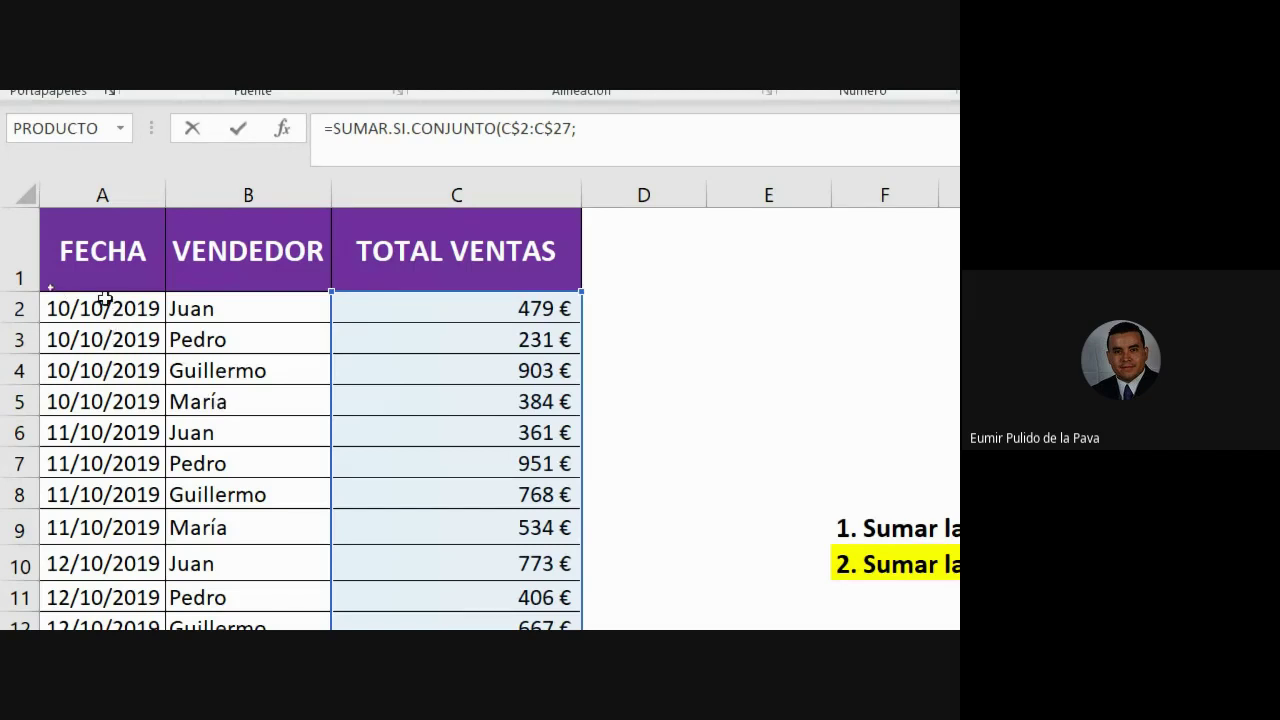
# Add the row-locked FECHA range A$2:A$27 as the next criteria range.
pyautogui.moveTo(50, 298)
pyautogui.mouseDown()
pyautogui.moveTo(55, 600)
pyautogui.moveTo(90, 432)
pyautogui.moveTo(92, 460)
pyautogui.mouseUp()
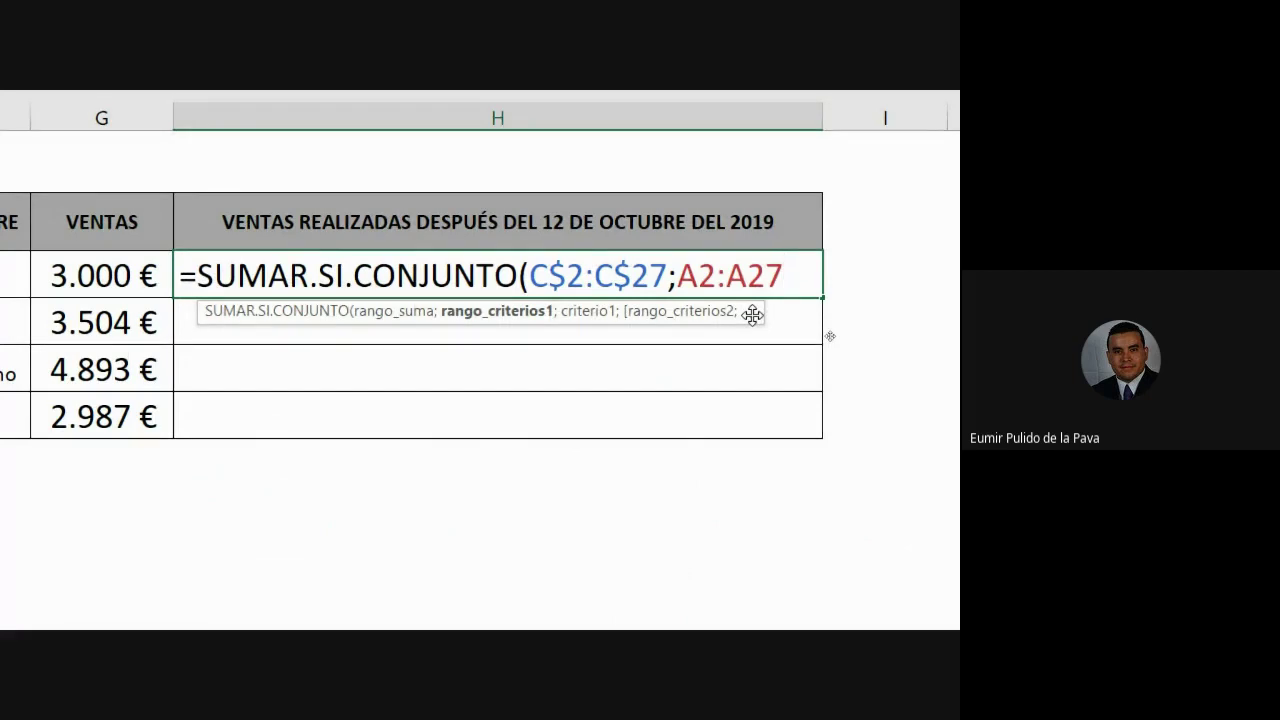
pyautogui.press('F4')
pyautogui.press('F4')
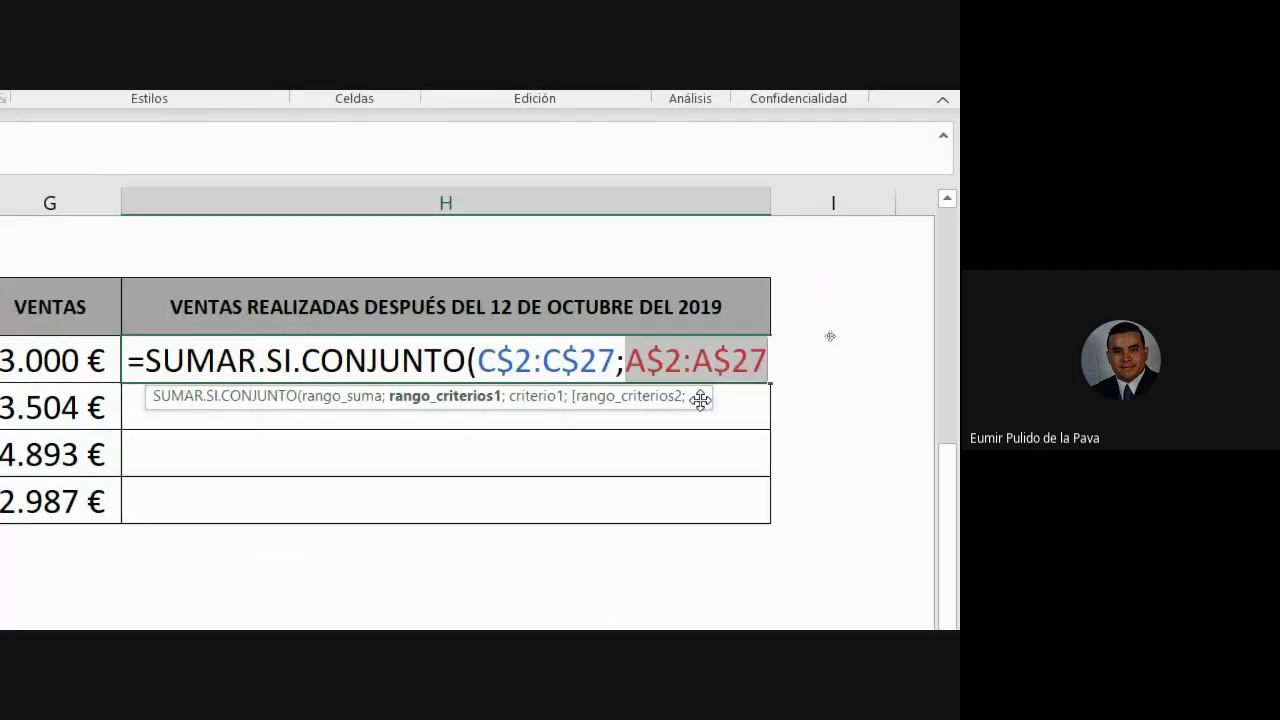
pyautogui.write(';')
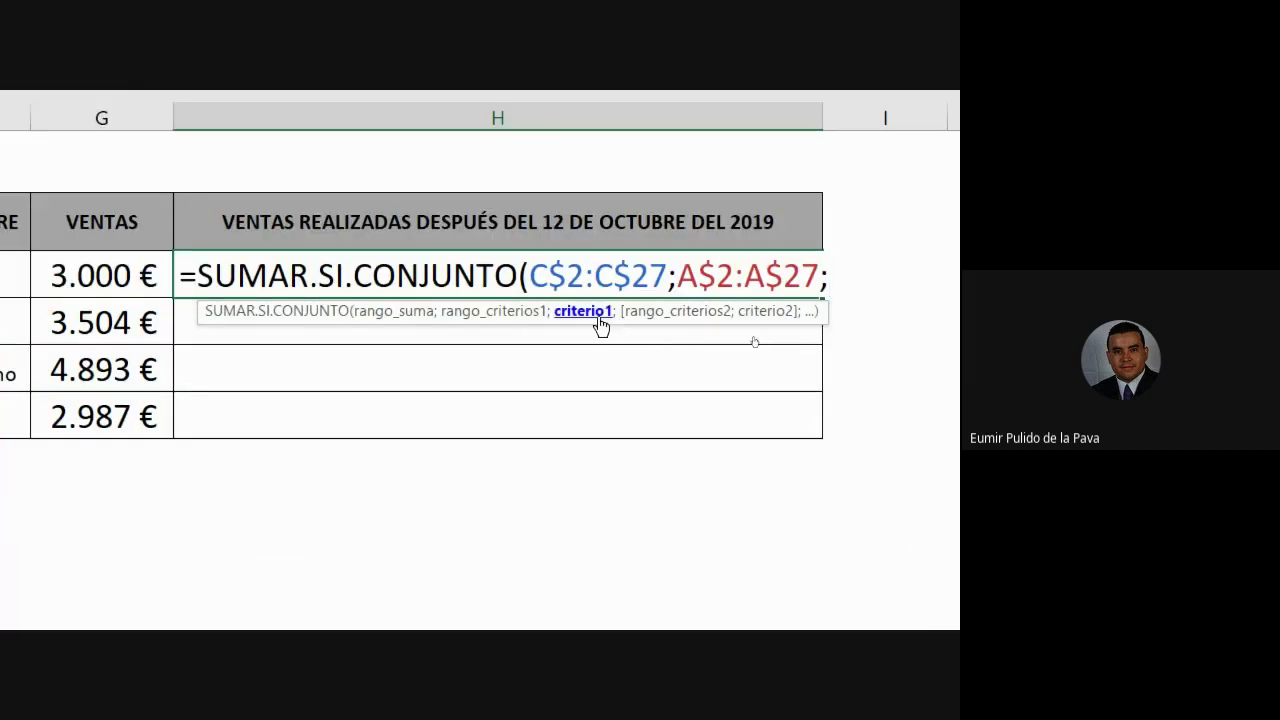
# Enter the criterion ">12/10/19" after the date range, followed by a separator.
pyautogui.scroll(1, 400, 331)
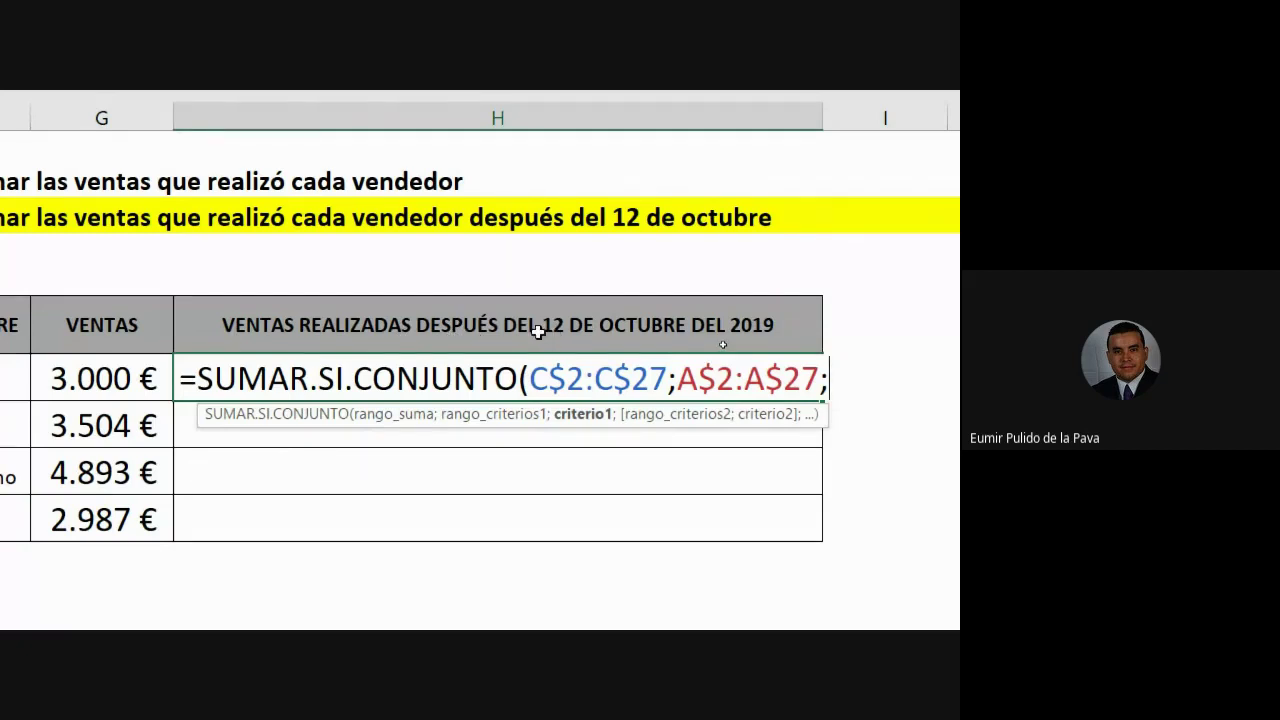
pyautogui.write('"')
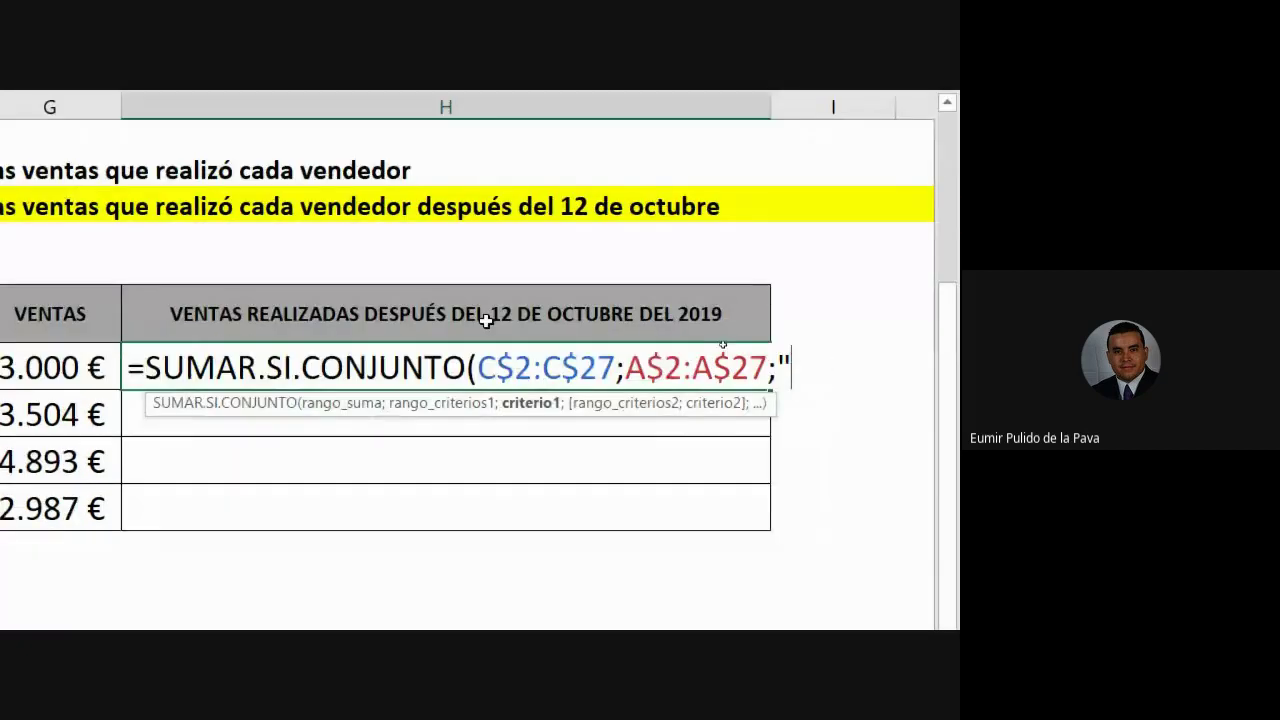
pyautogui.write('>')
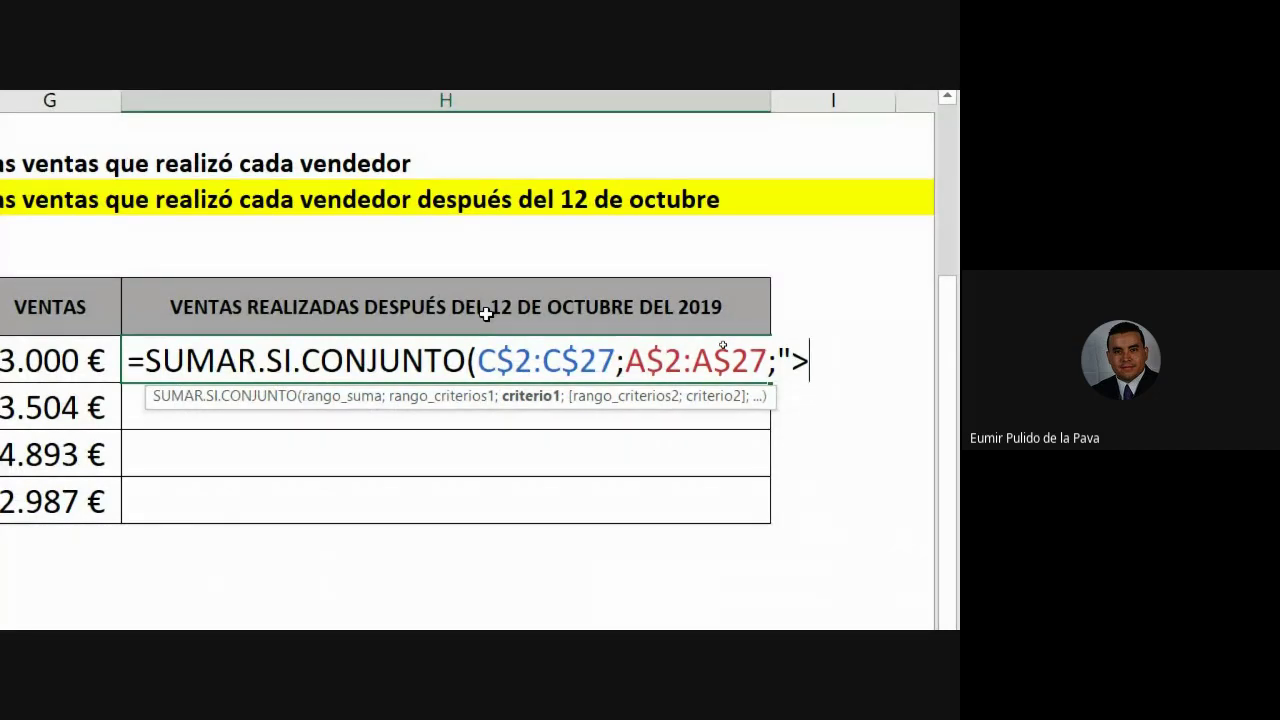
pyautogui.write('12/')
pyautogui.press('BackSpace')
pyautogui.write('-')
pyautogui.press('BackSpace')
pyautogui.write('/10/')
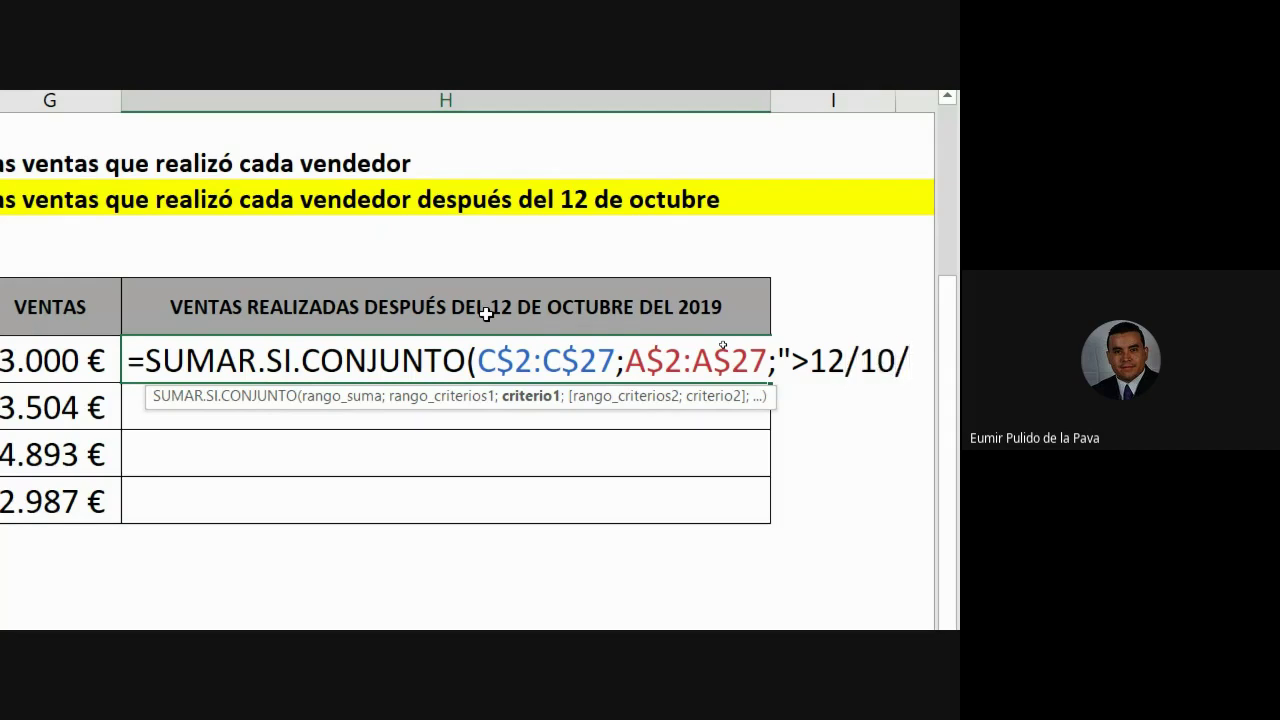
pyautogui.write('19"')
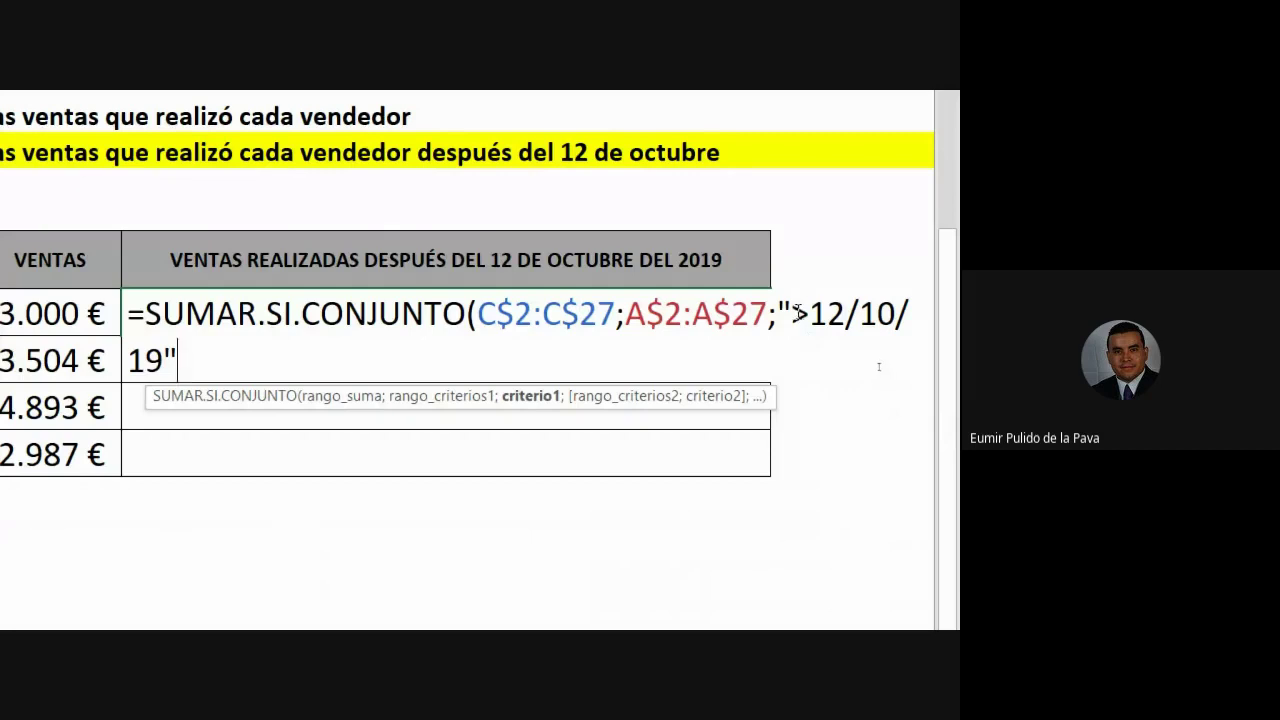
pyautogui.moveTo(792, 314); pyautogui.dragTo(810, 314)
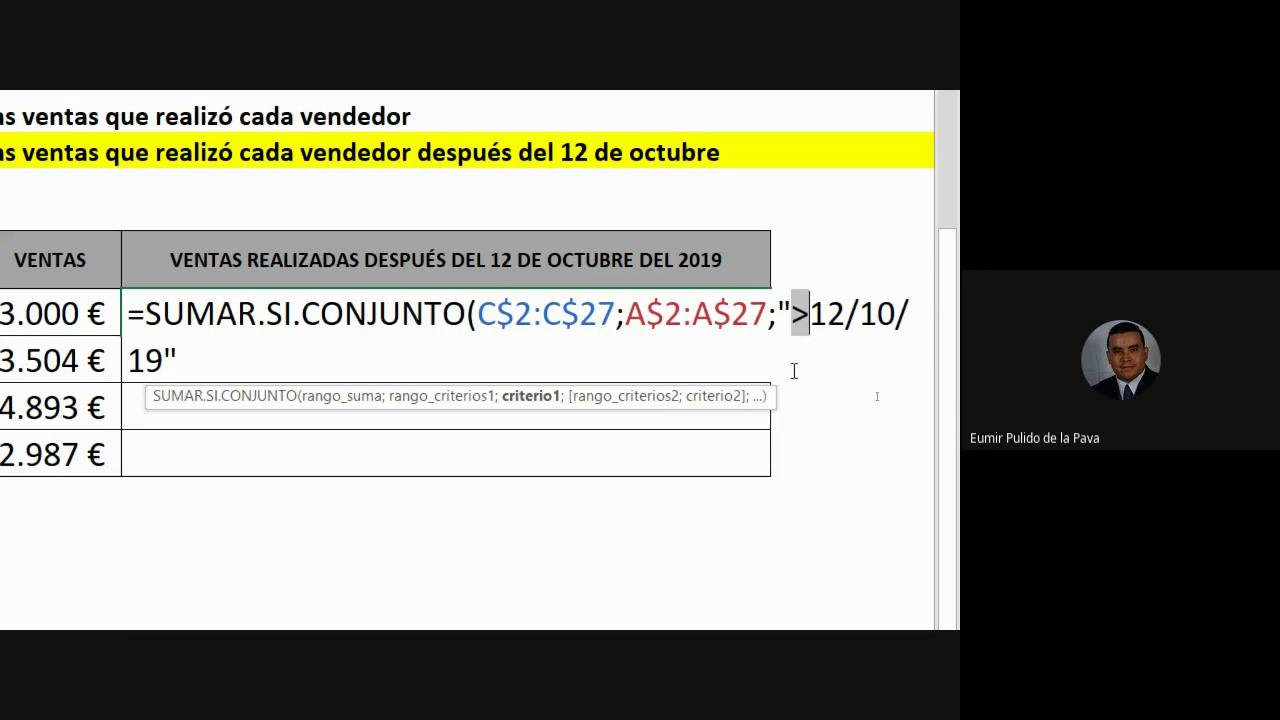
pyautogui.click(809, 305)
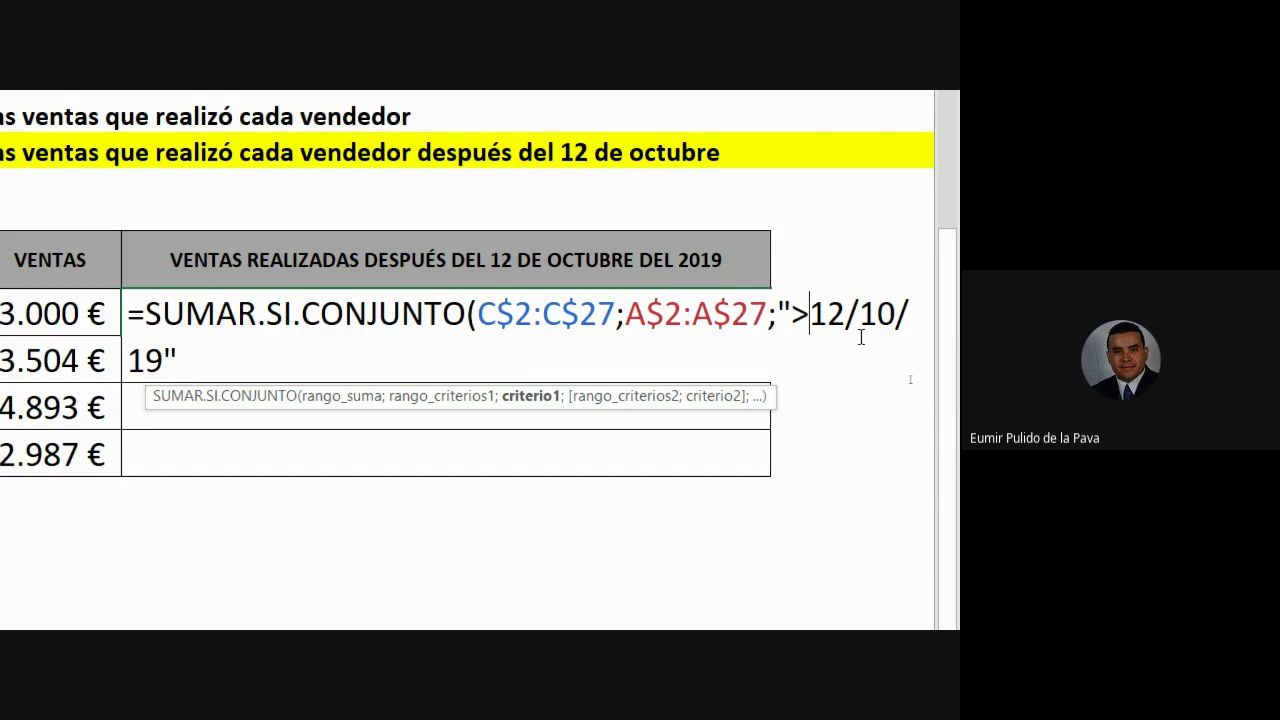
pyautogui.write('=')
pyautogui.press('BackSpace')
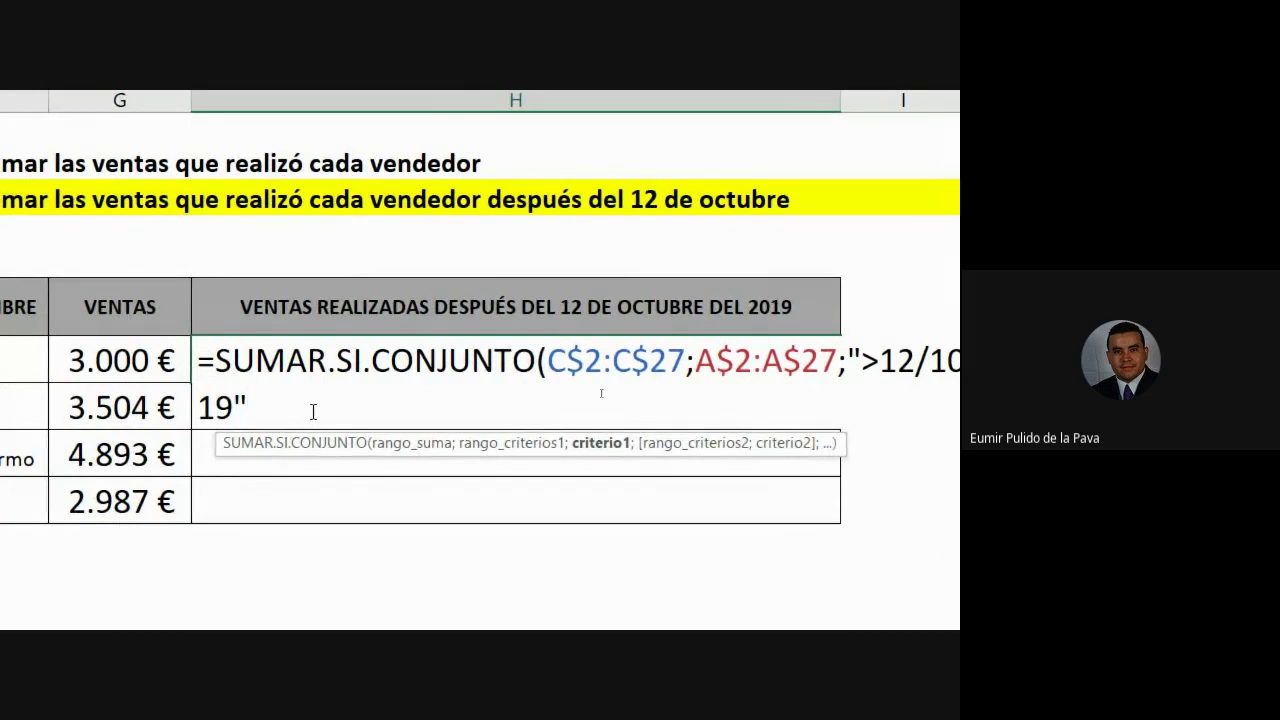
pyautogui.write(';')
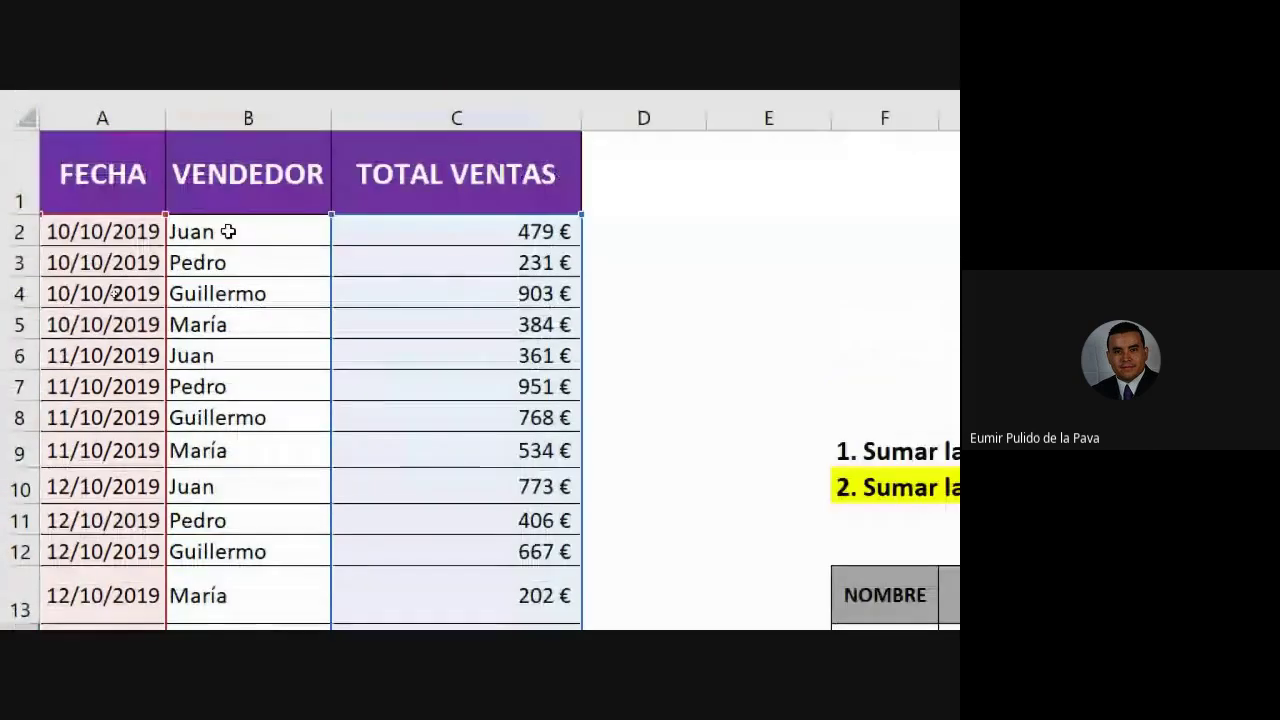
# Add seller range B$2:B$27 with criterion F14, close the formula, and get 1.387 € for Juan.
pyautogui.click(227, 231)
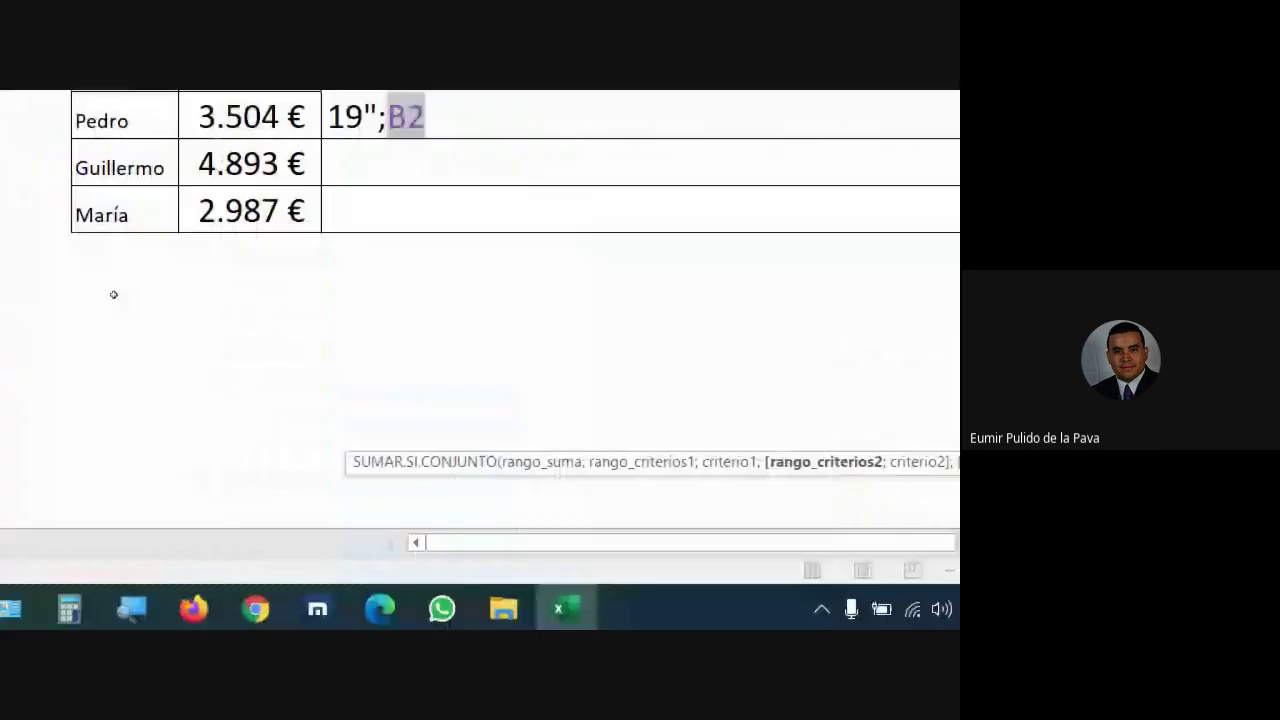
pyautogui.hotkey('ctrl', 'shift', 'Down')
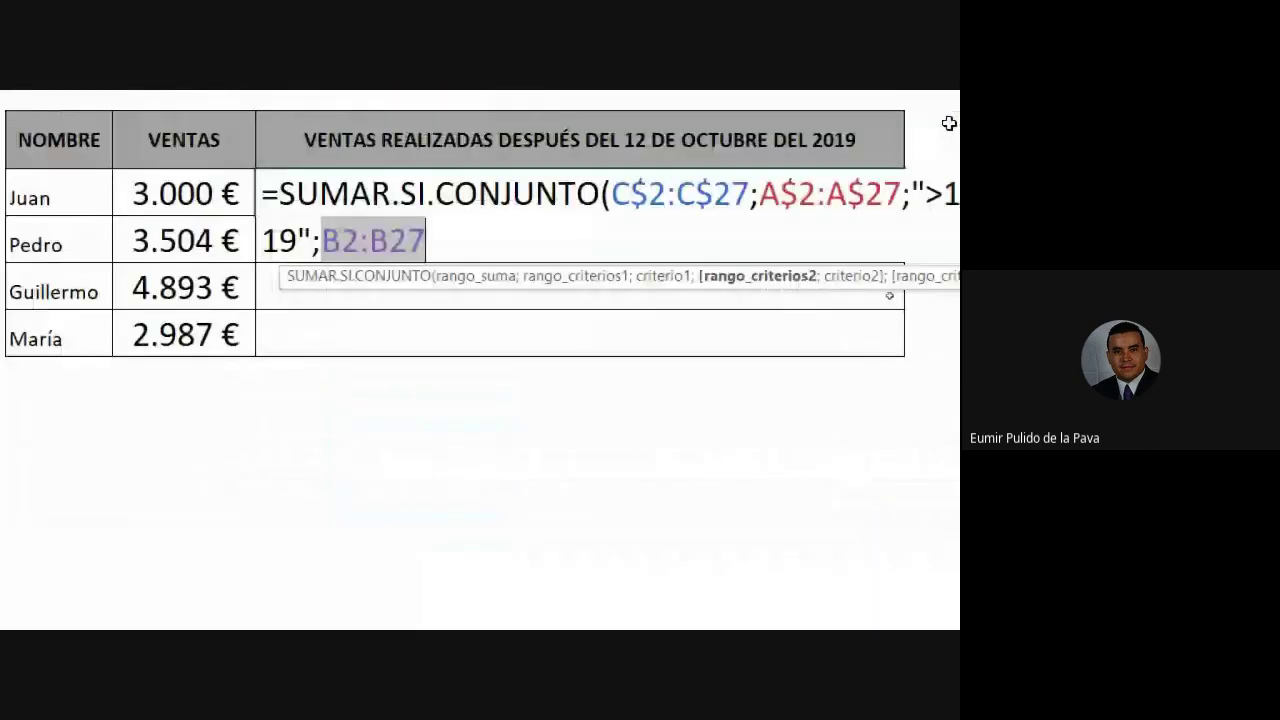
pyautogui.press('F4')
pyautogui.press('F4')
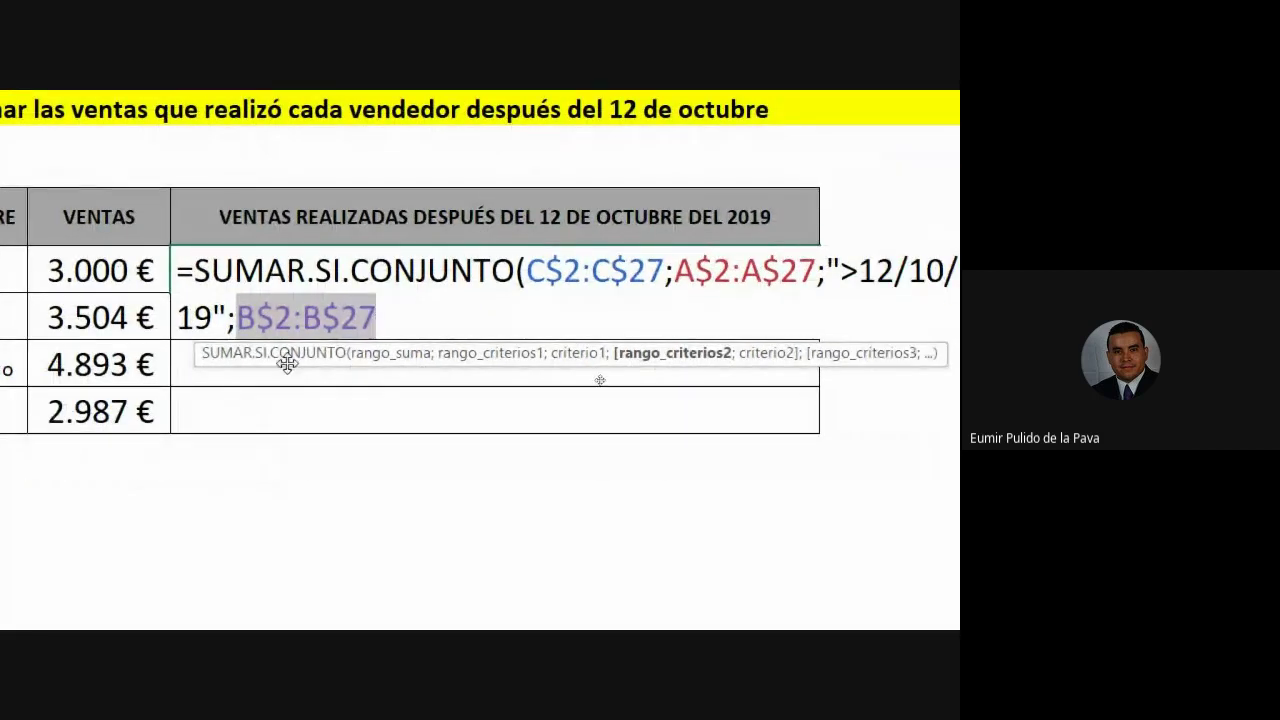
pyautogui.click(401, 325)
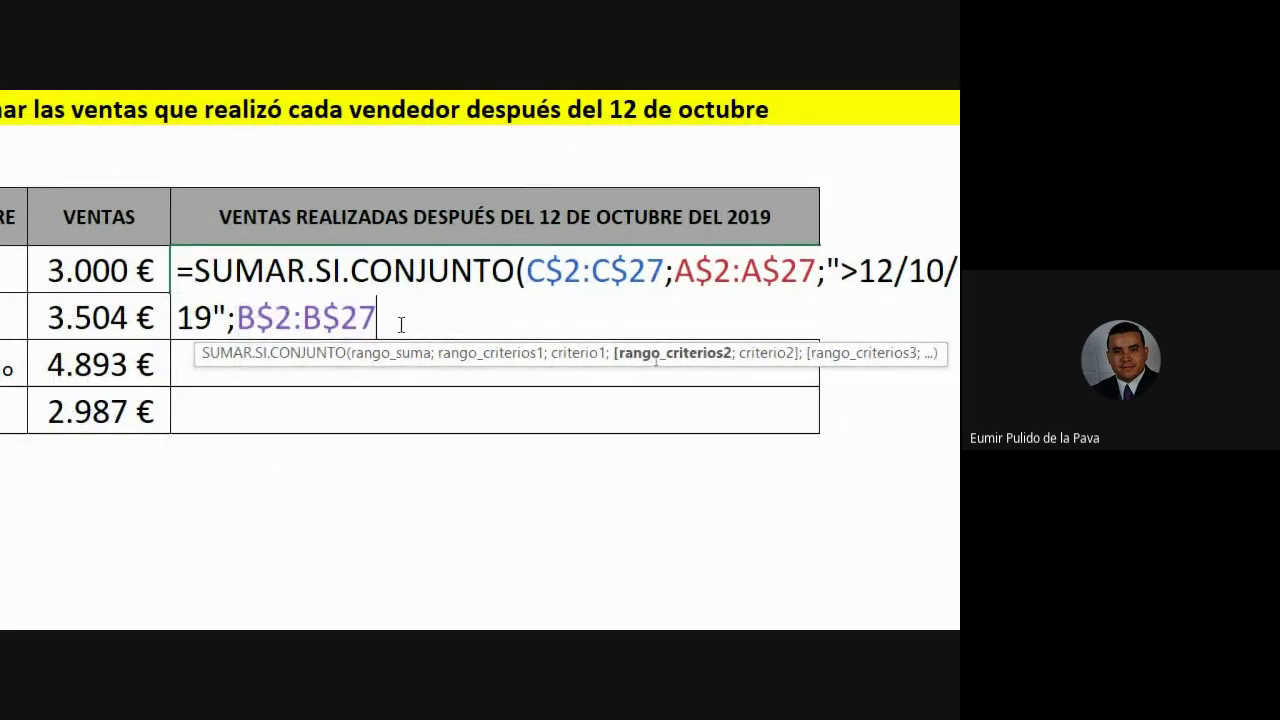
pyautogui.write(';')
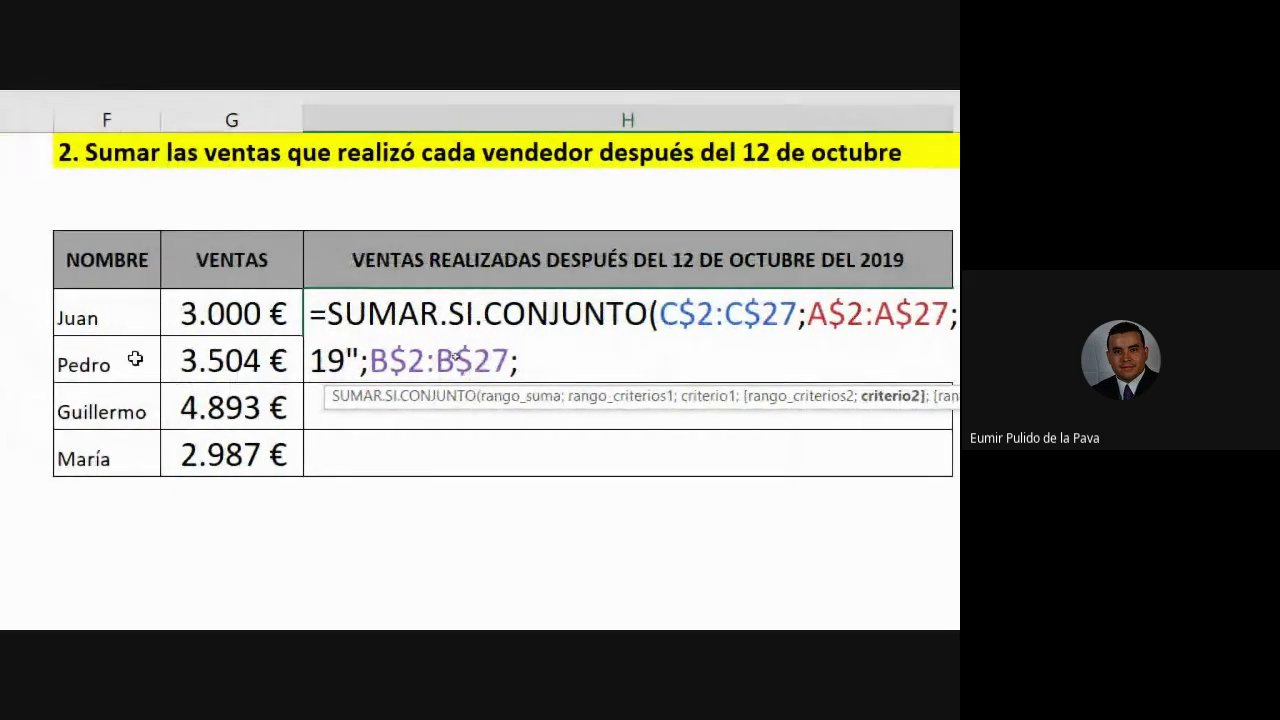
pyautogui.click(108, 315)
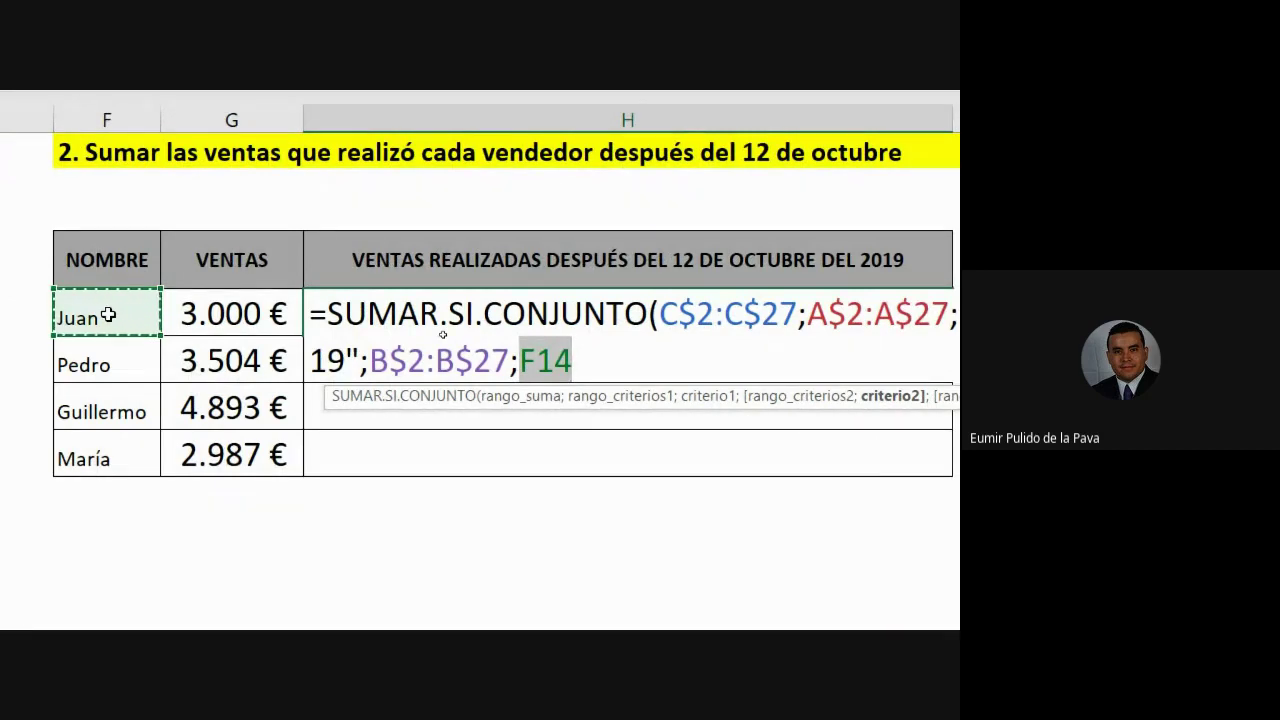
pyautogui.hscroll(-1, 63, 326)
pyautogui.hscroll(-2, 400, 277)
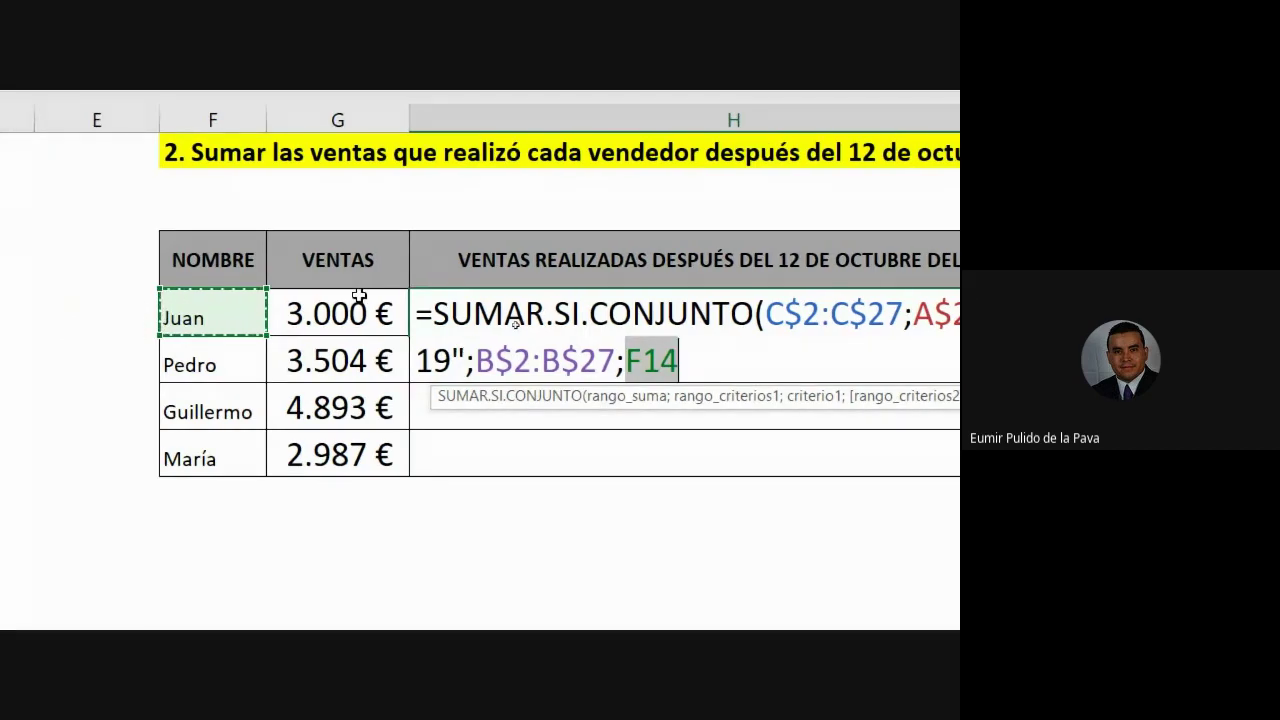
pyautogui.hscroll(2, 358, 295)
pyautogui.write(')')
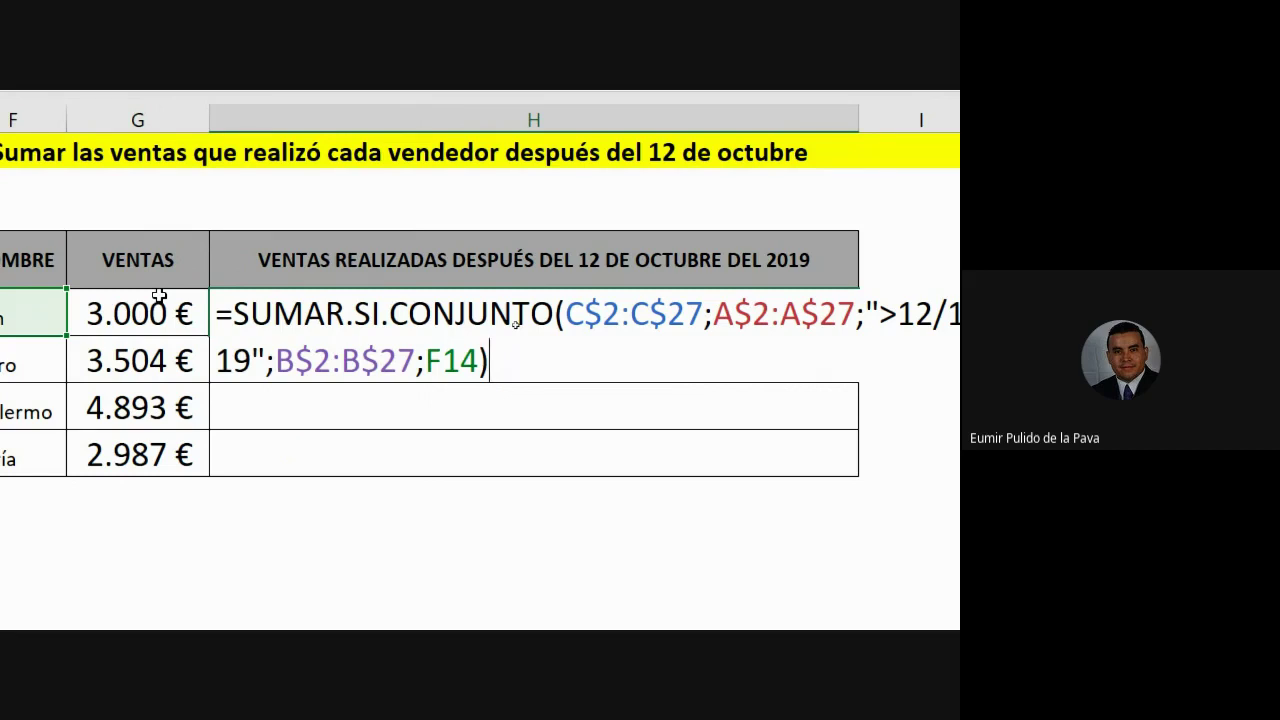
pyautogui.hscroll(-2, 286, 518)
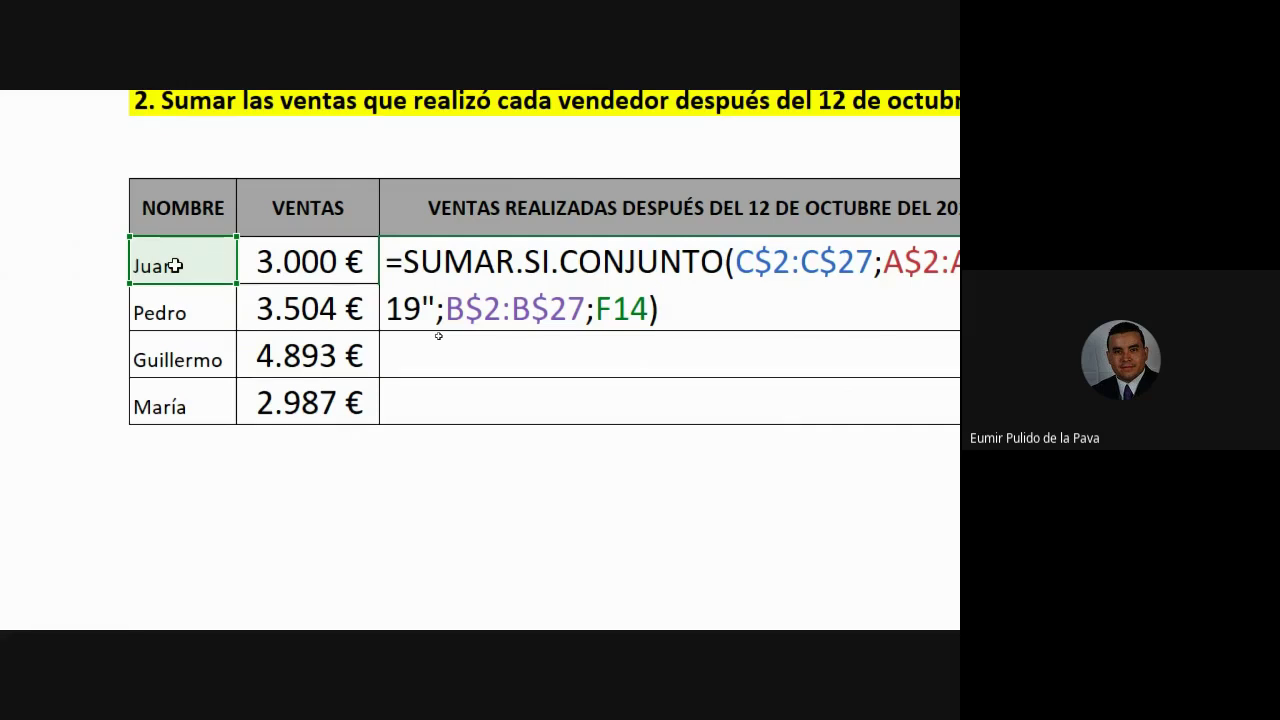
pyautogui.press('Return')
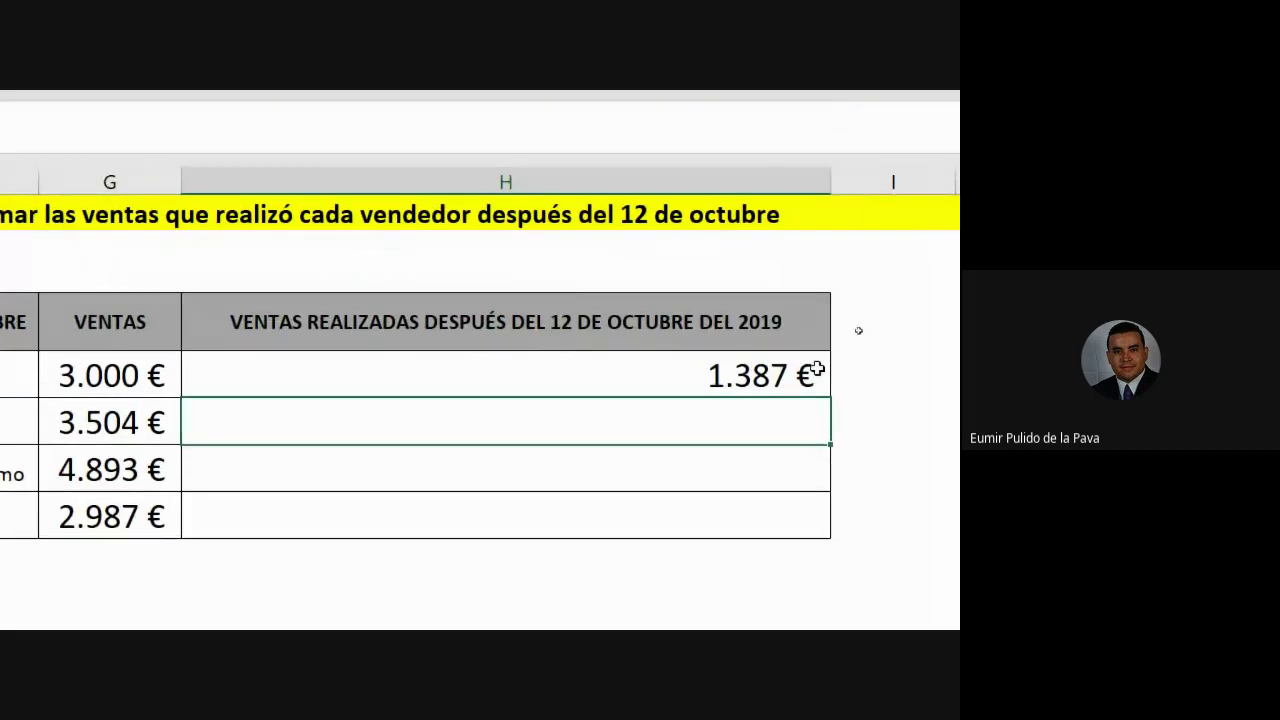
# Copy Juan's after-12-October formula down to the other three sellers.
pyautogui.click(814, 370)
pyautogui.moveTo(833, 400); pyautogui.dragTo(805, 517)
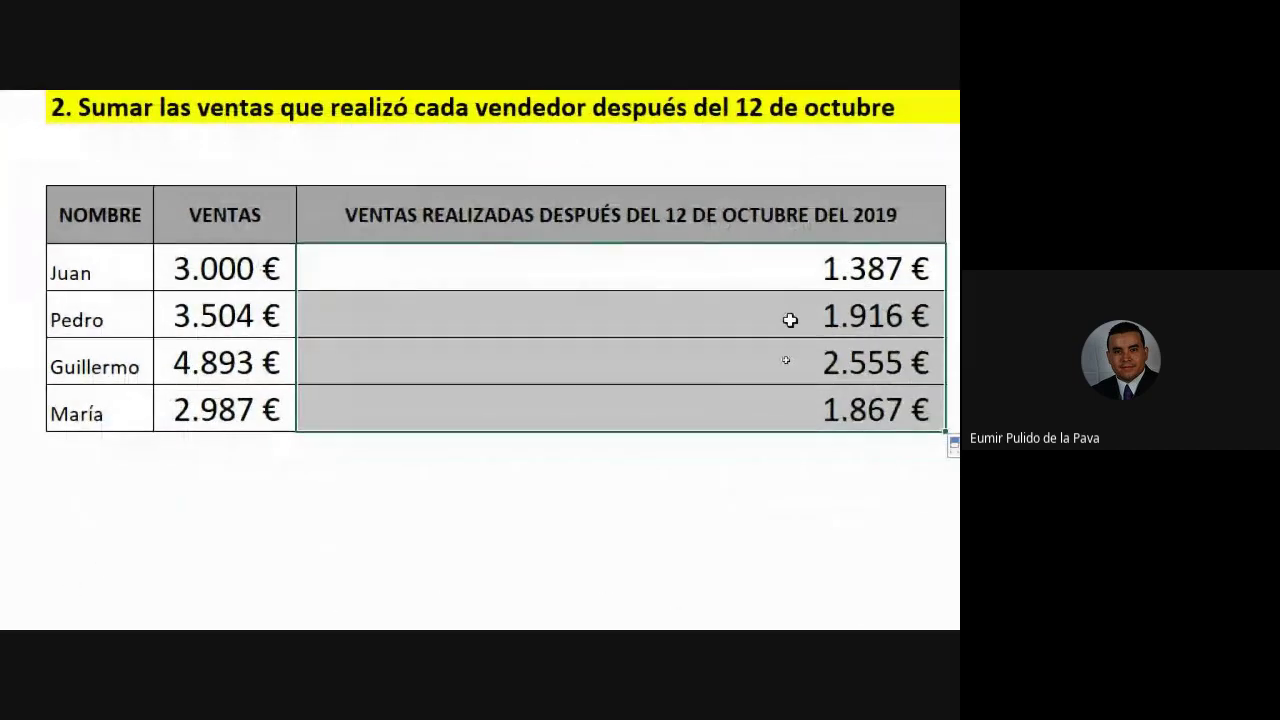
pyautogui.click(242, 265)
pyautogui.click(700, 271)
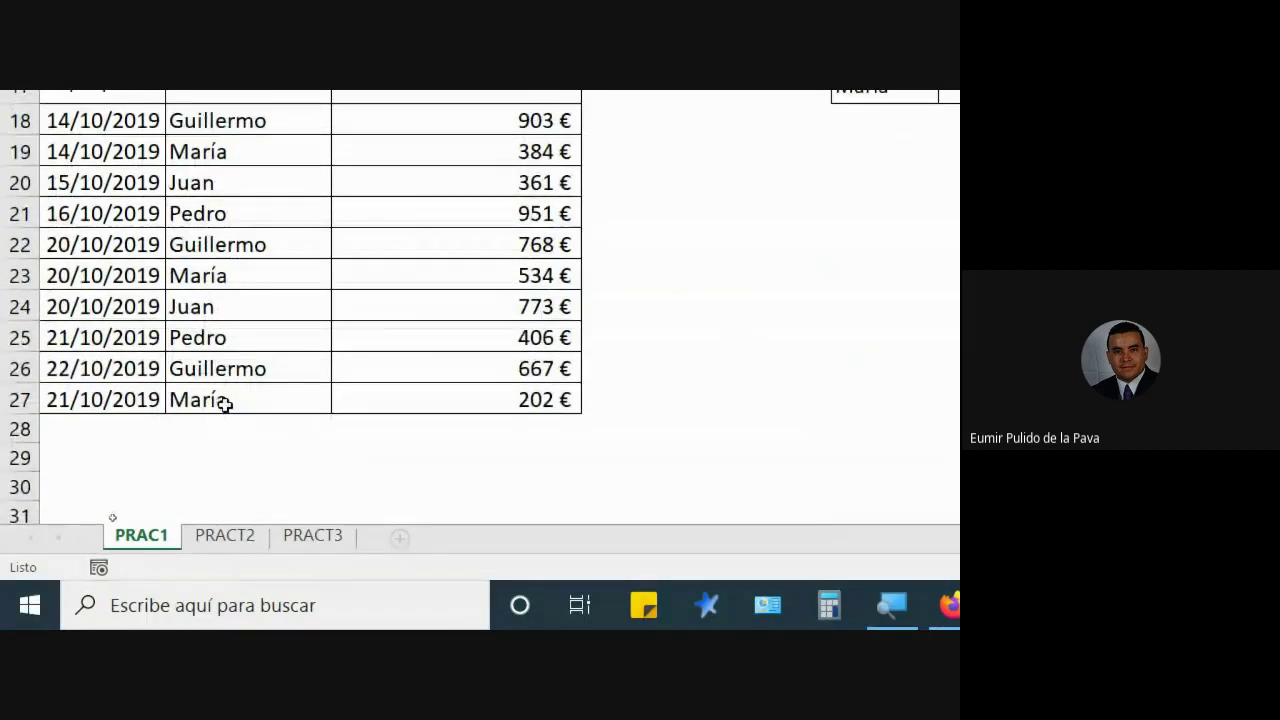
# Change the seller of the 21/10/2019 202 € sale from María to Juan.
pyautogui.click(236, 402)
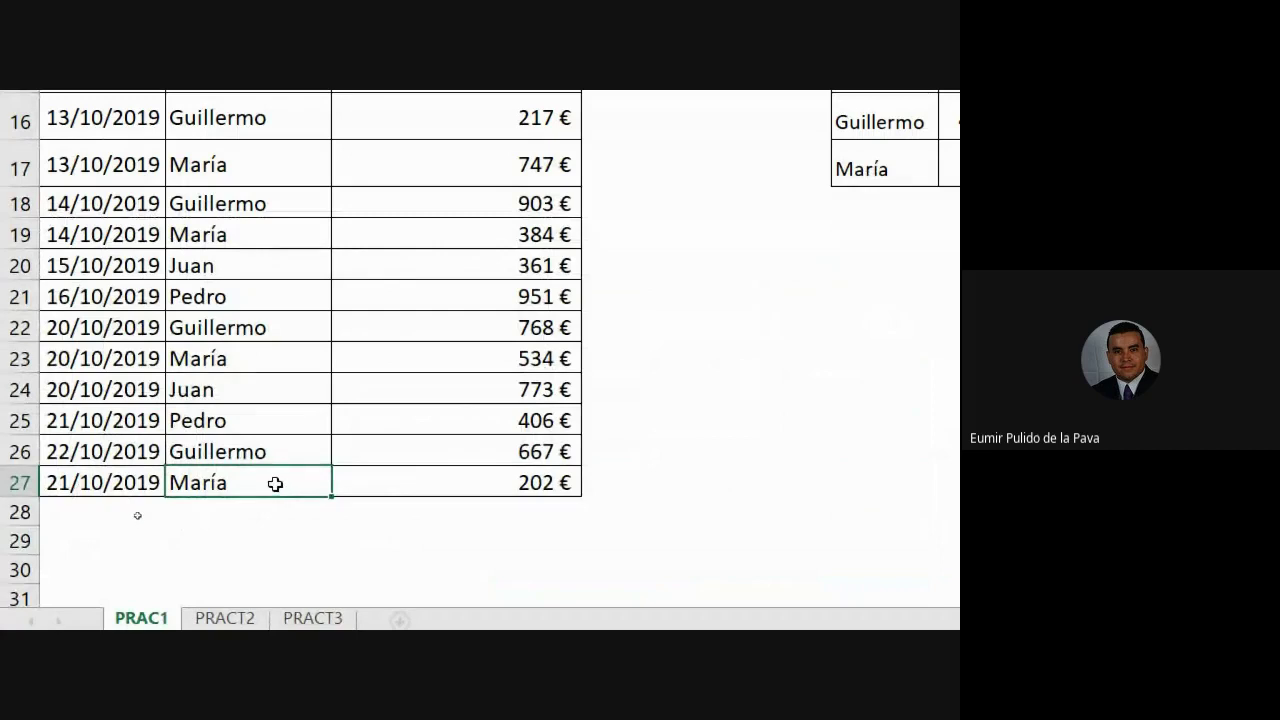
pyautogui.write('Juan')
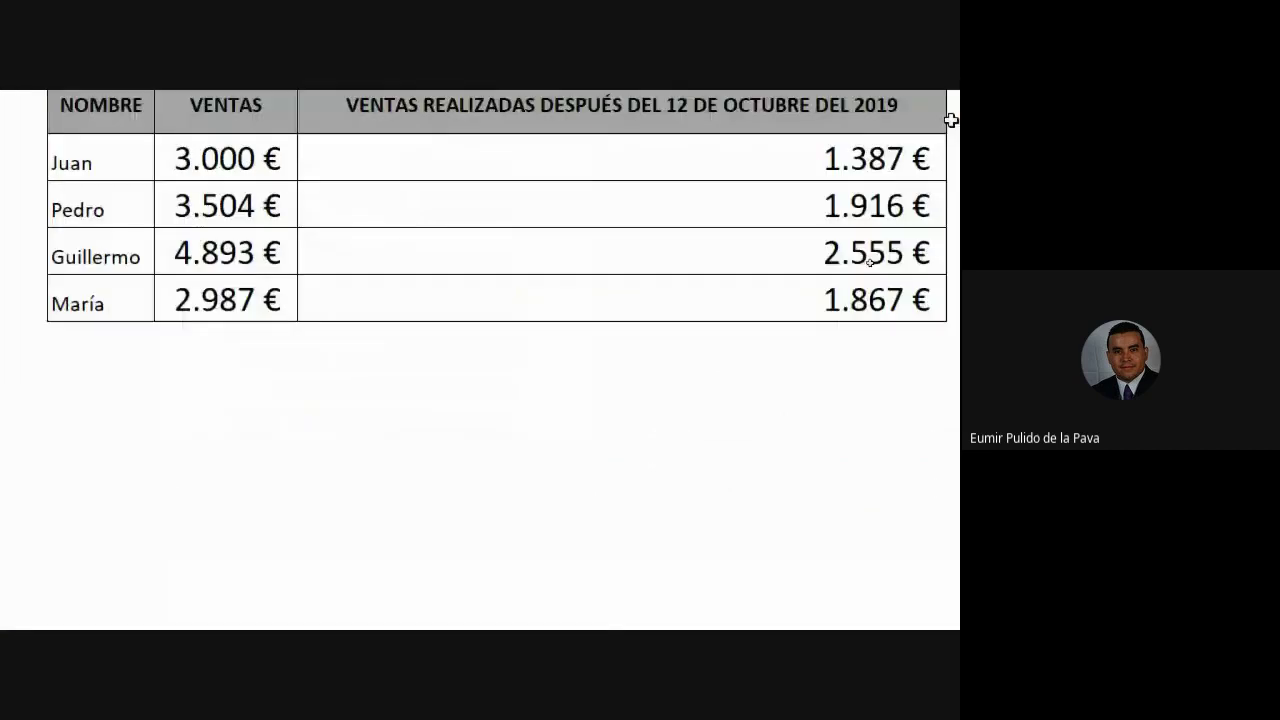
pyautogui.press('Return')
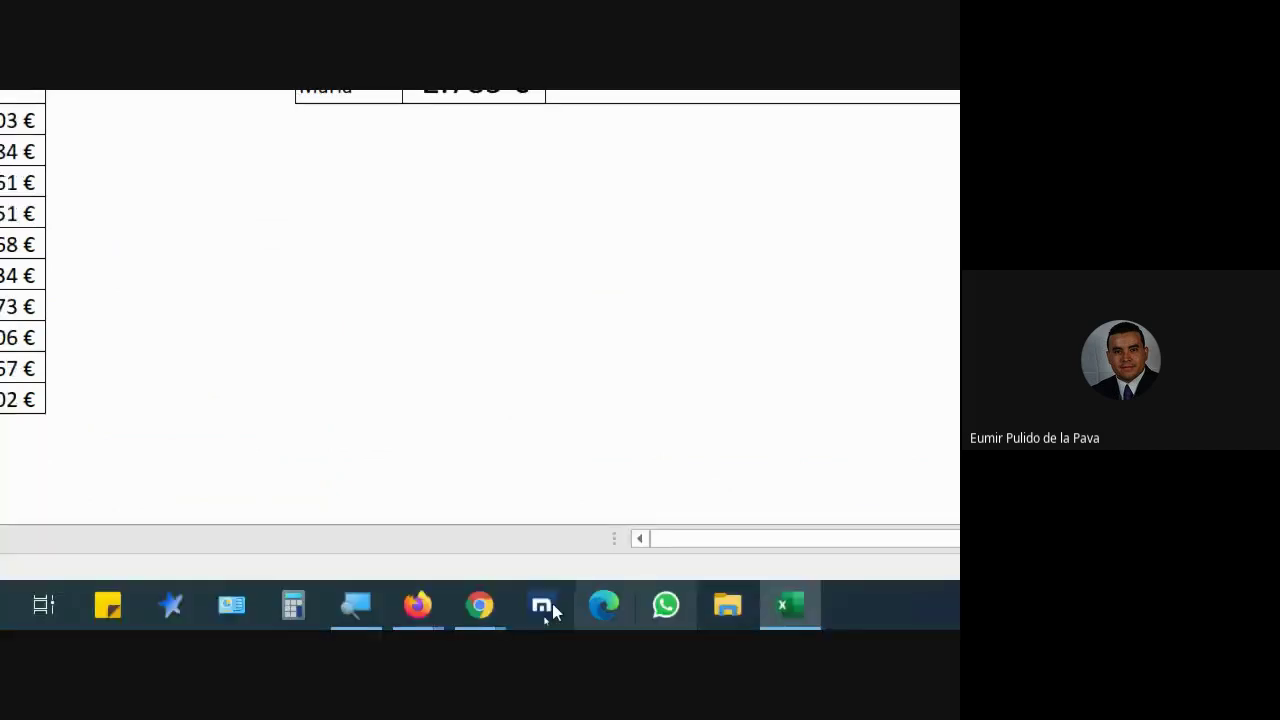
pyautogui.click(362, 603)
pyautogui.click(220, 514)
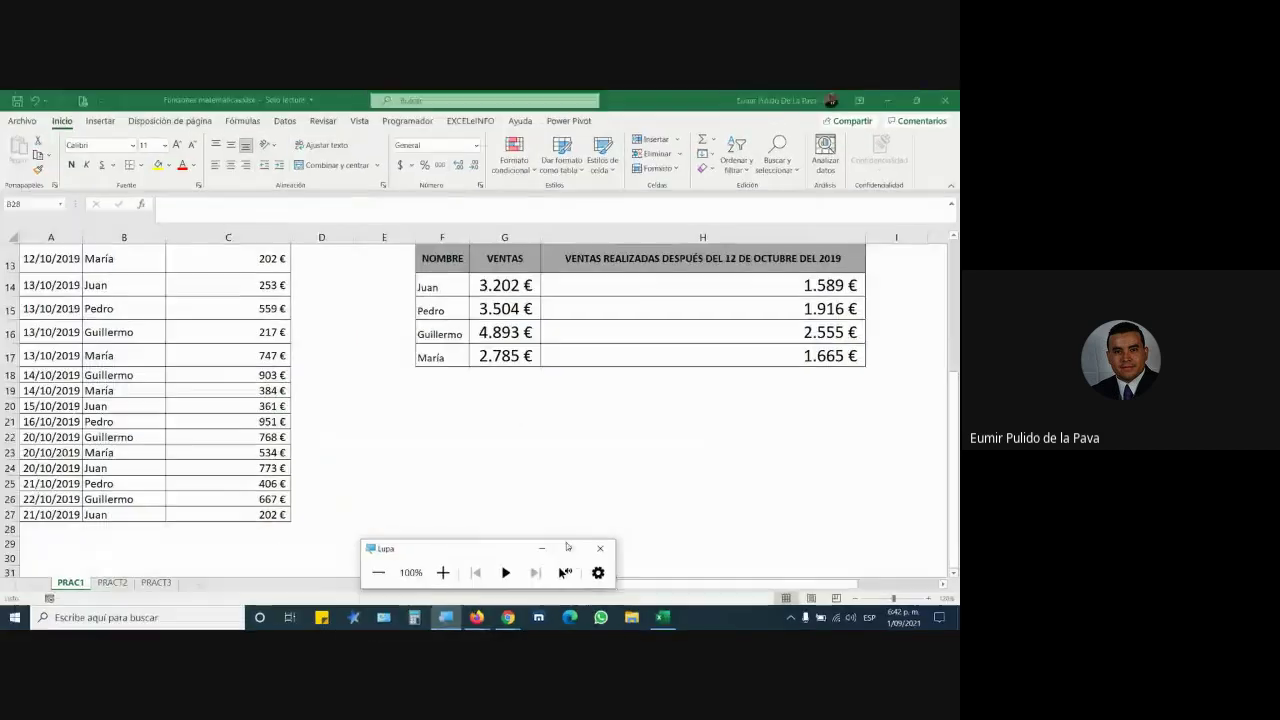
pyautogui.click(548, 547)
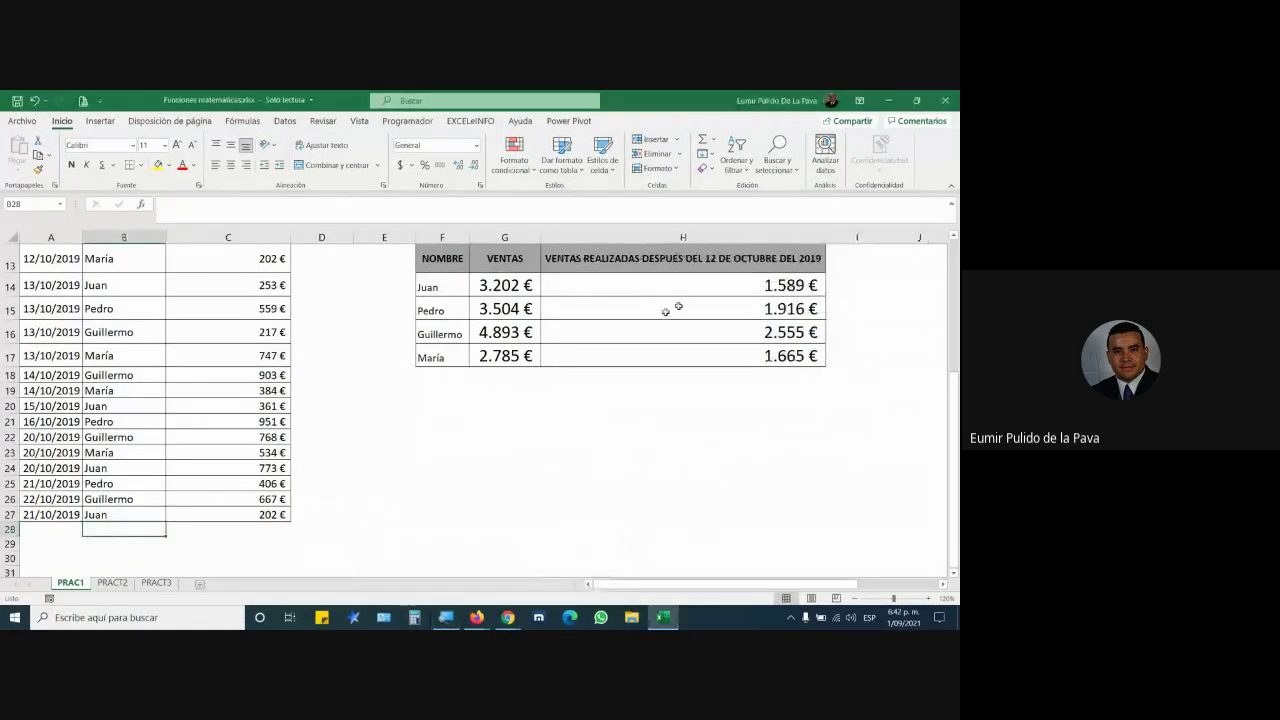
pyautogui.doubleClick(733, 286)
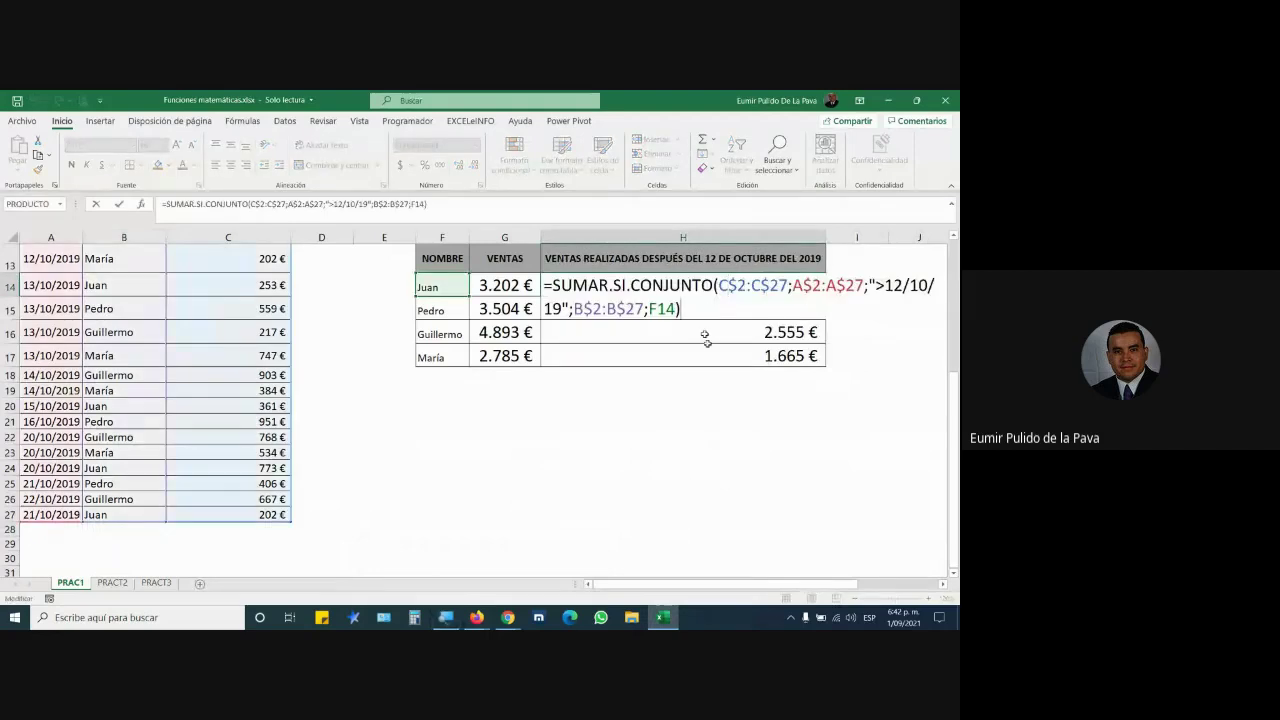
pyautogui.click(446, 617)
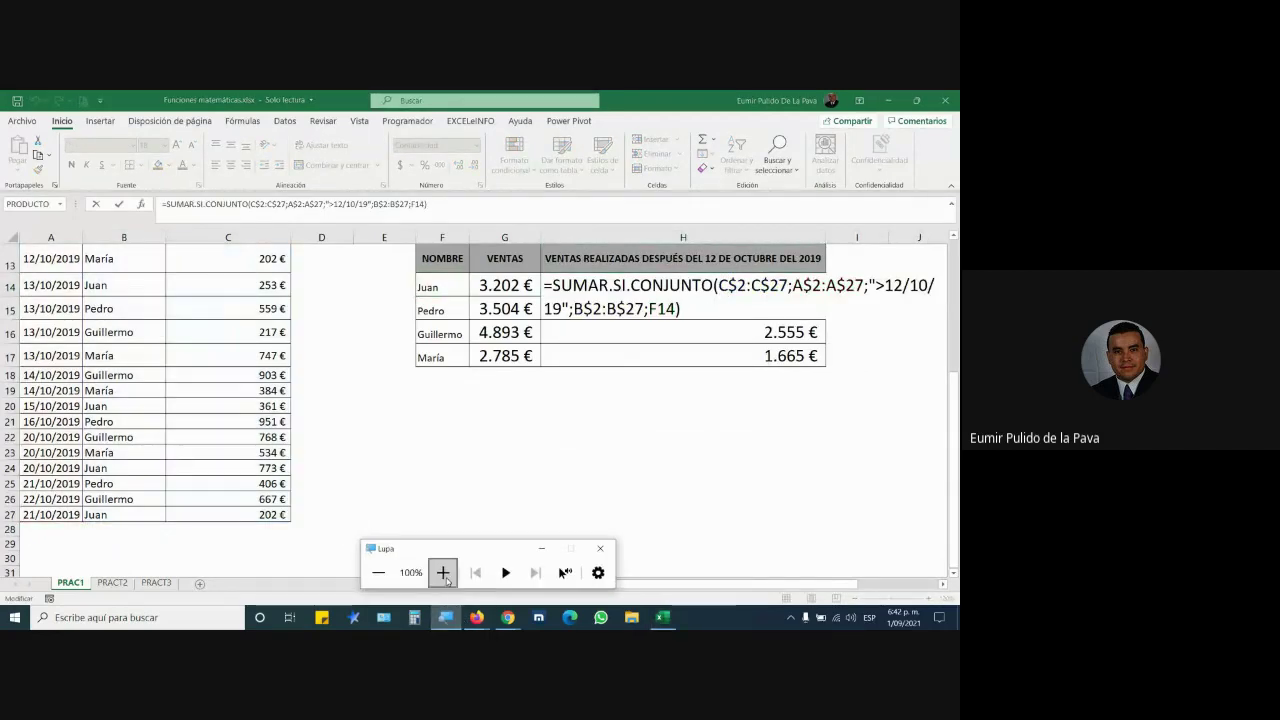
pyautogui.click(443, 571)
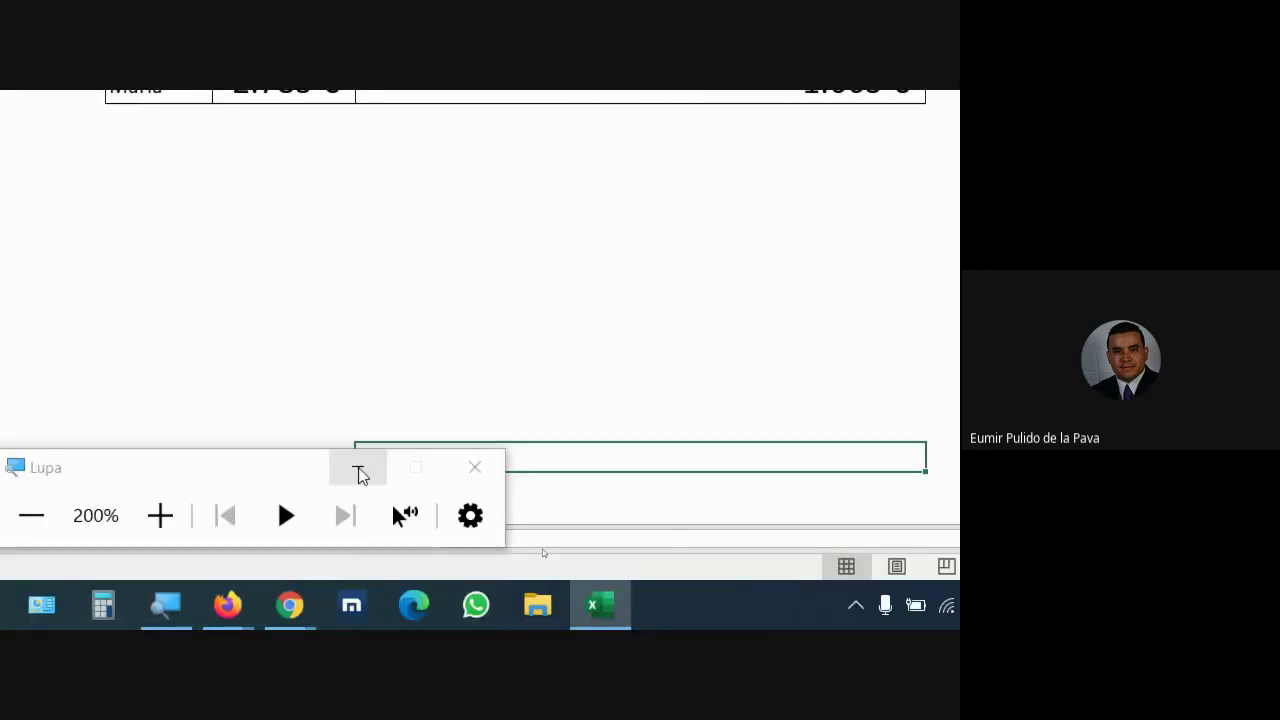
pyautogui.click(359, 467)
pyautogui.click(227, 530)
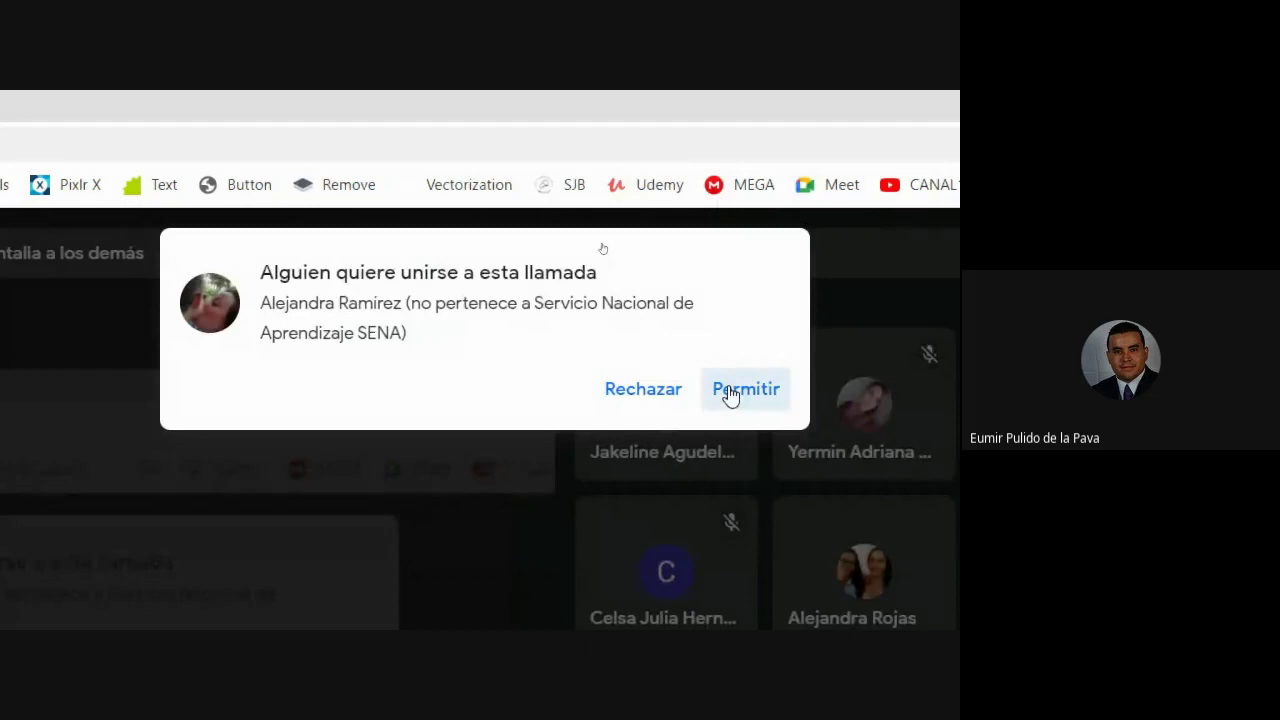
pyautogui.click(730, 396)
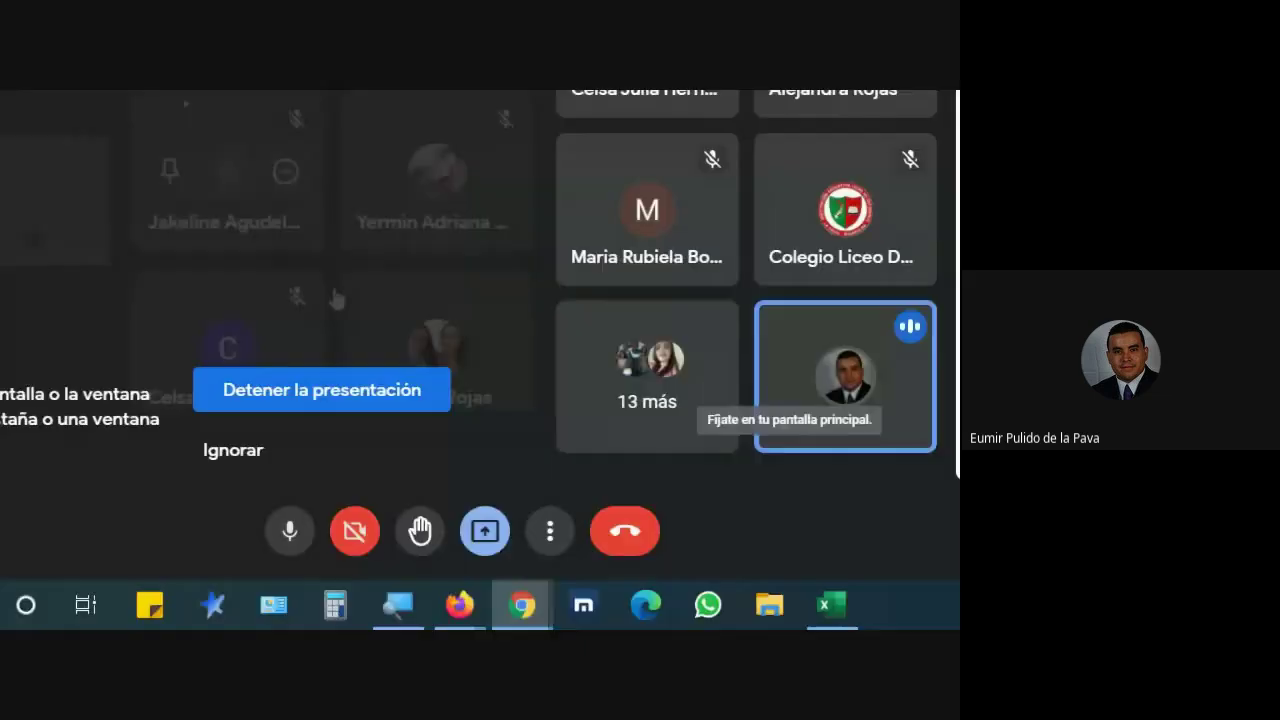
pyautogui.click(660, 606)
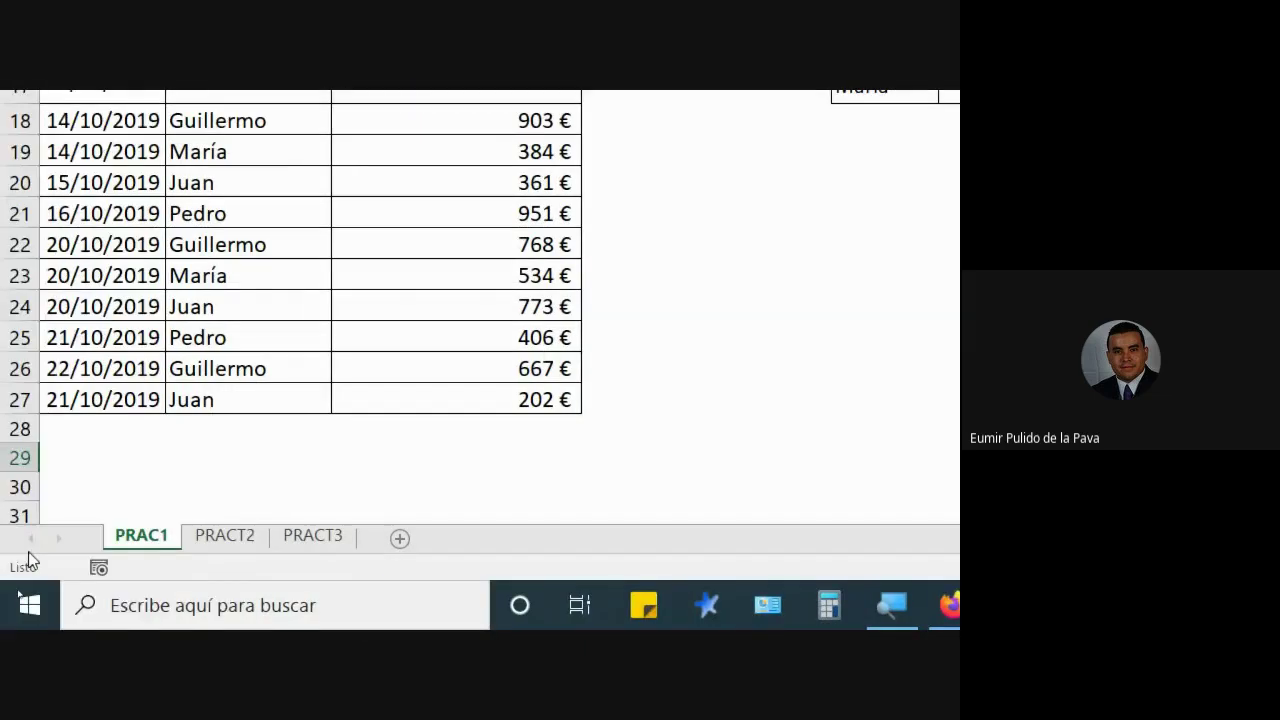
# Go to PRACT2, review the sale dates in A2:A17, and select the answer cell B20.
pyautogui.click(208, 540)
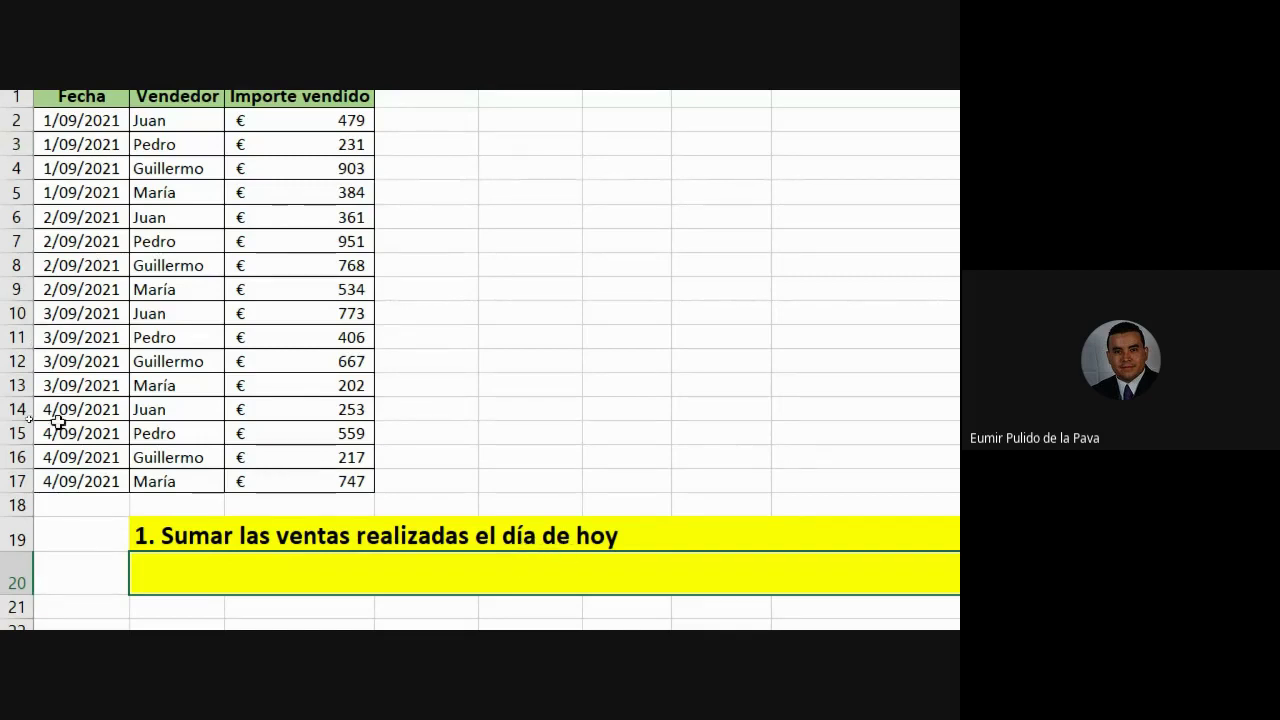
pyautogui.moveTo(77, 204); pyautogui.dragTo(74, 284)
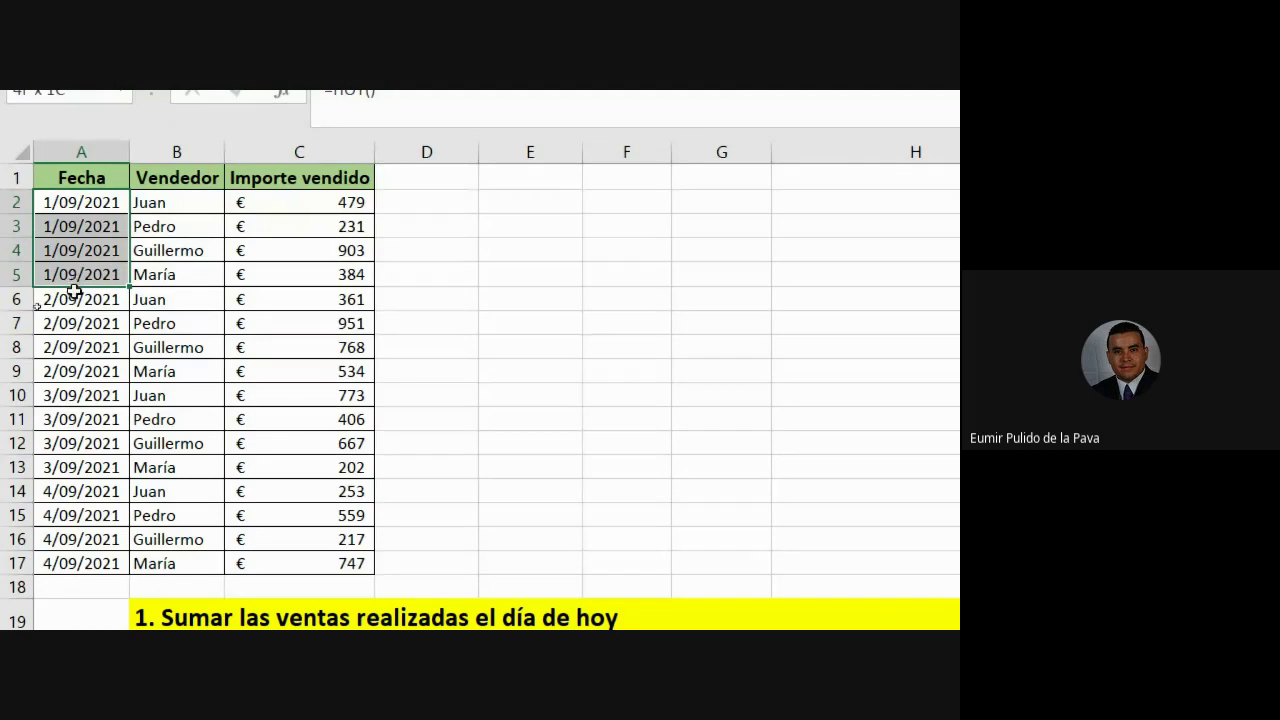
pyautogui.moveTo(74, 284); pyautogui.dragTo(72, 563)
pyautogui.scroll(-2, 106, 600)
pyautogui.click(260, 514)
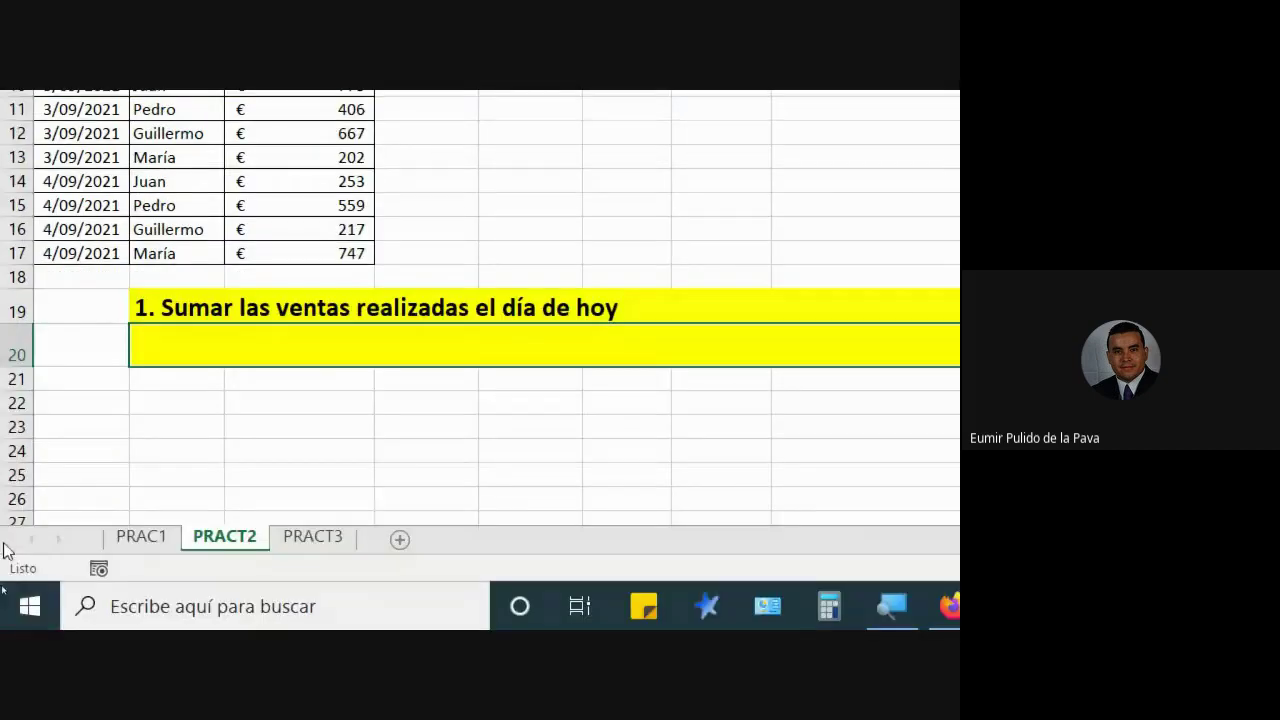
# Start =SUMAR.SI with dates A2:A17 and HOY() as the criterion.
pyautogui.write('=sum')
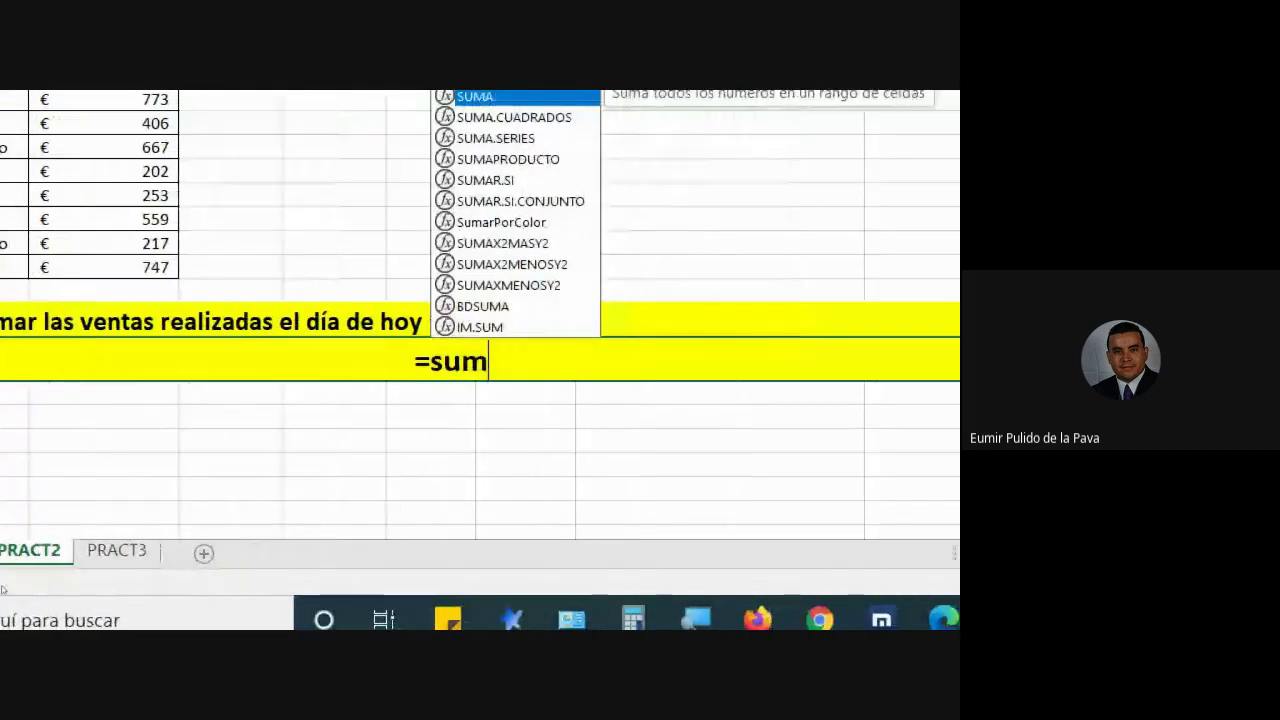
pyautogui.write('ar')
pyautogui.press('Tab')
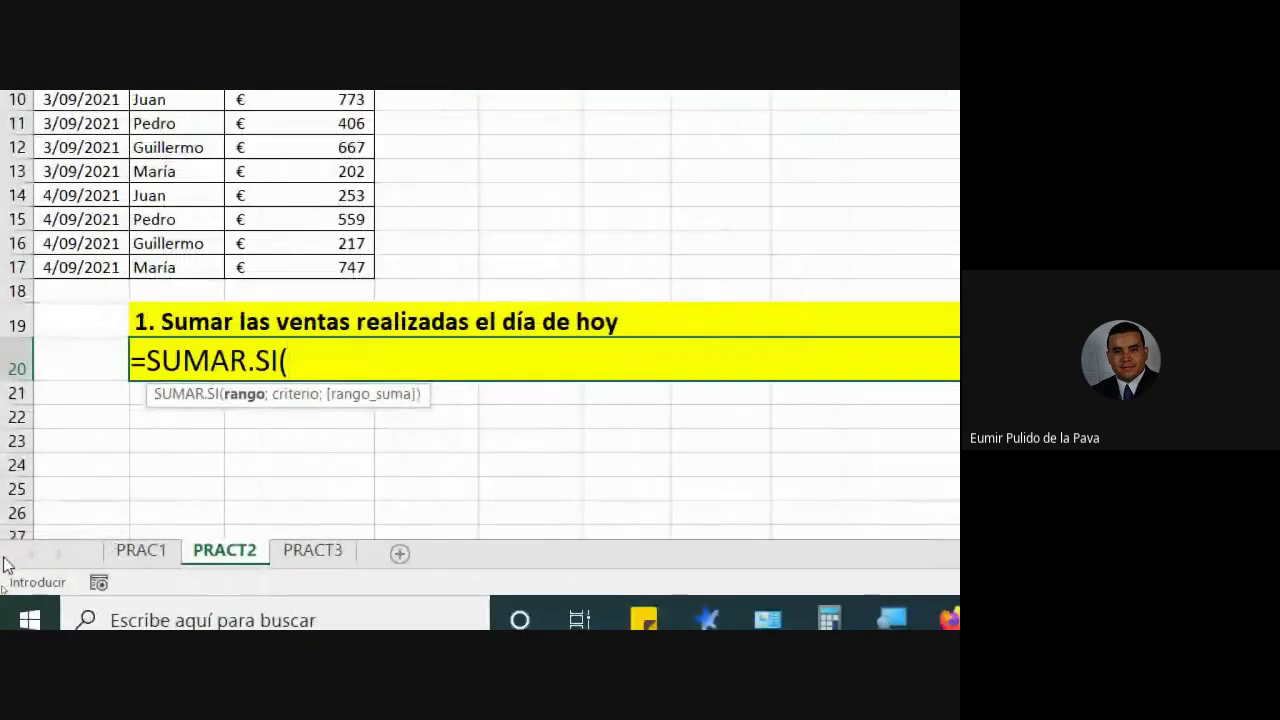
pyautogui.scroll(3, 145, 400)
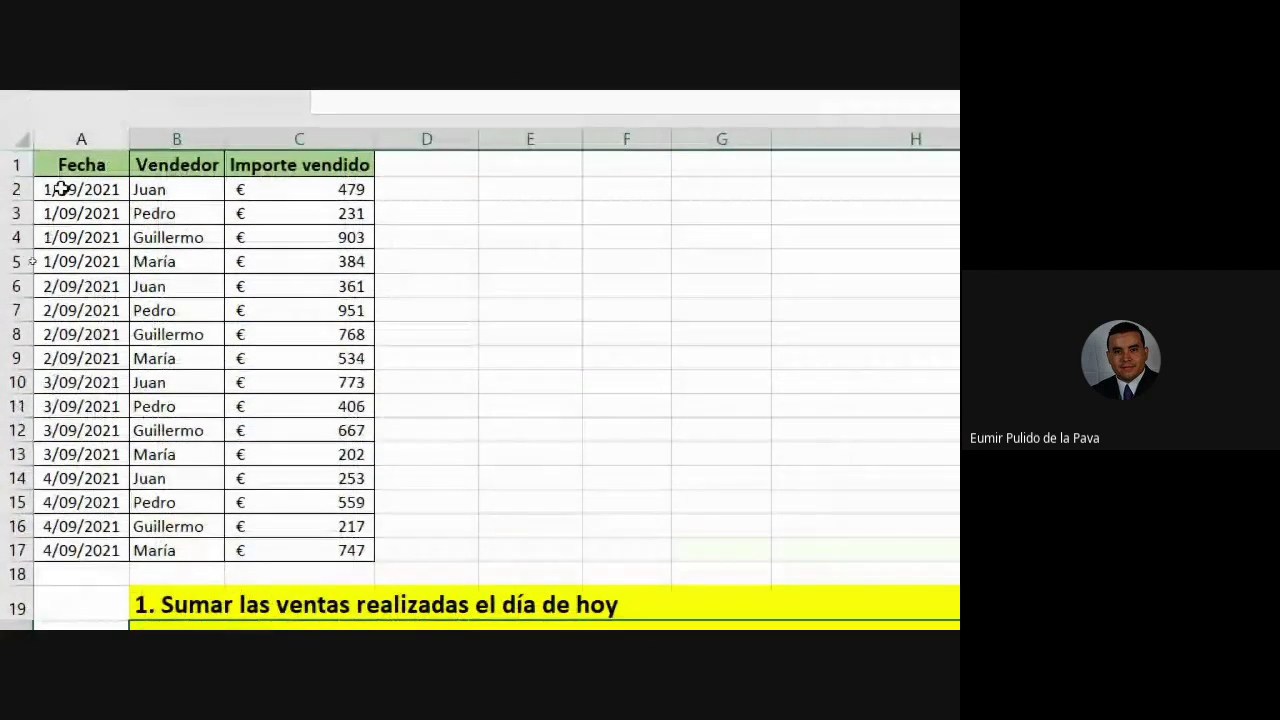
pyautogui.moveTo(80, 189); pyautogui.dragTo(80, 550)
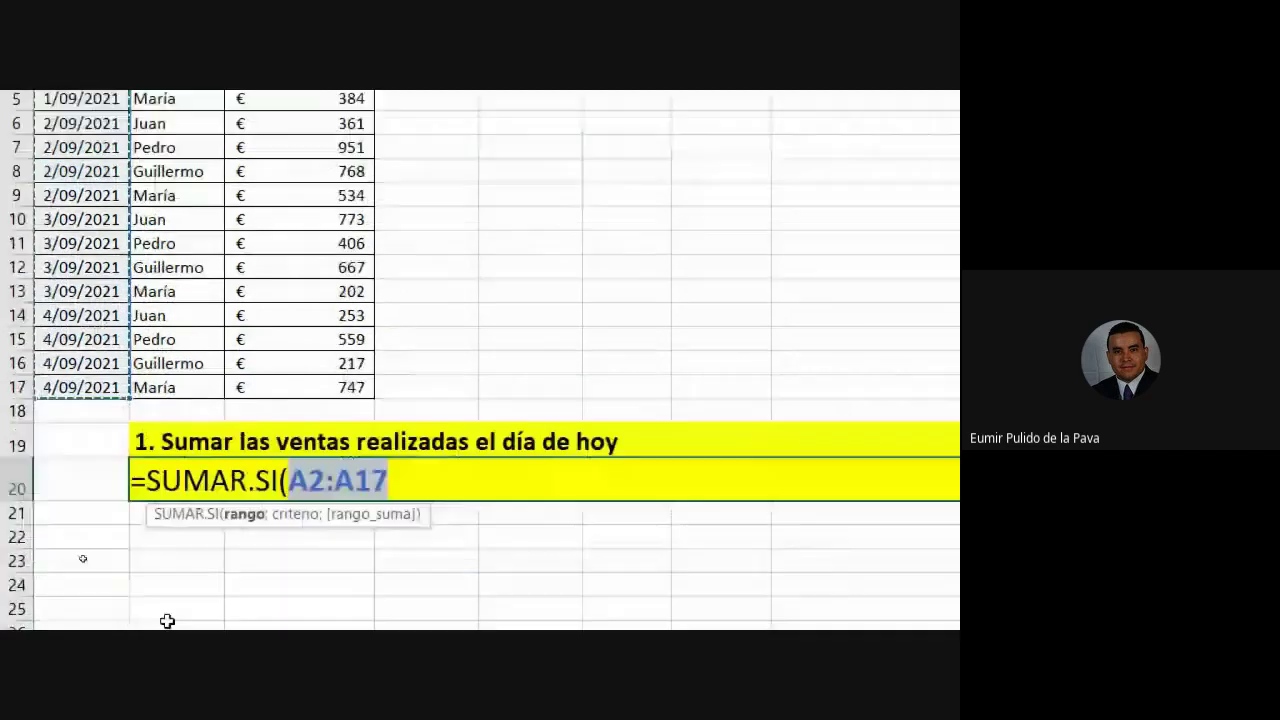
pyautogui.write(';')
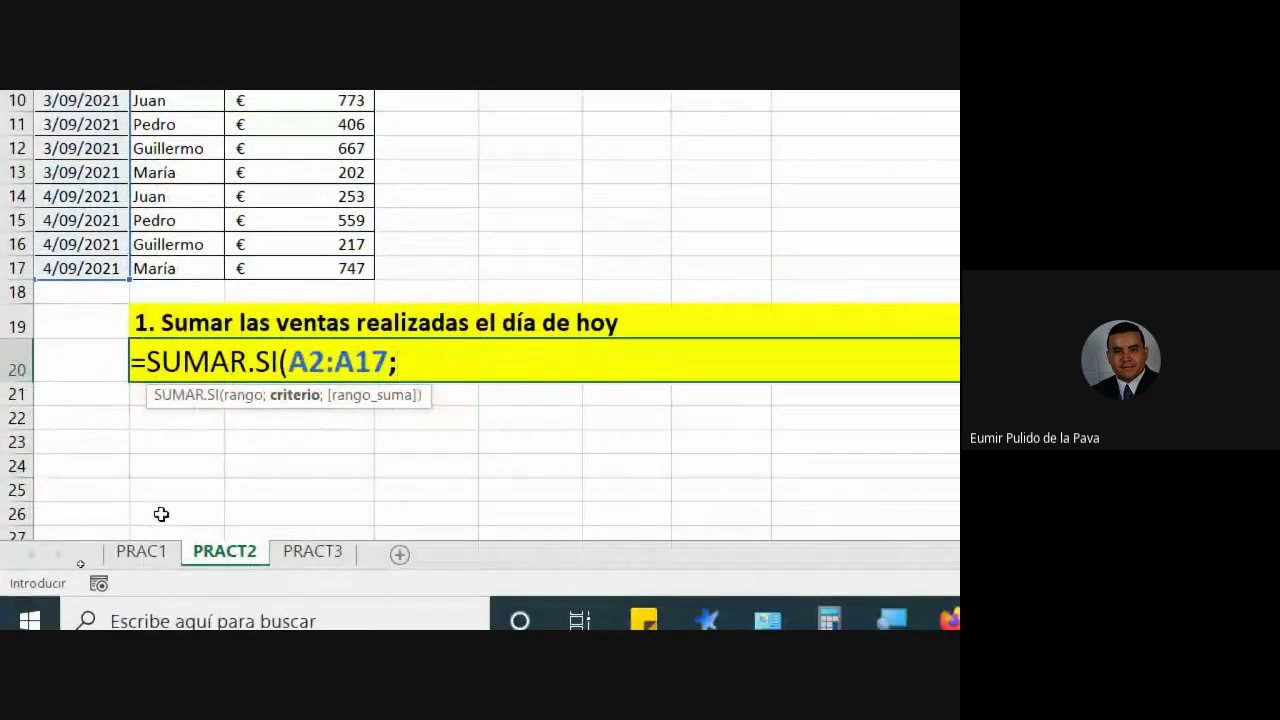
pyautogui.write('h')
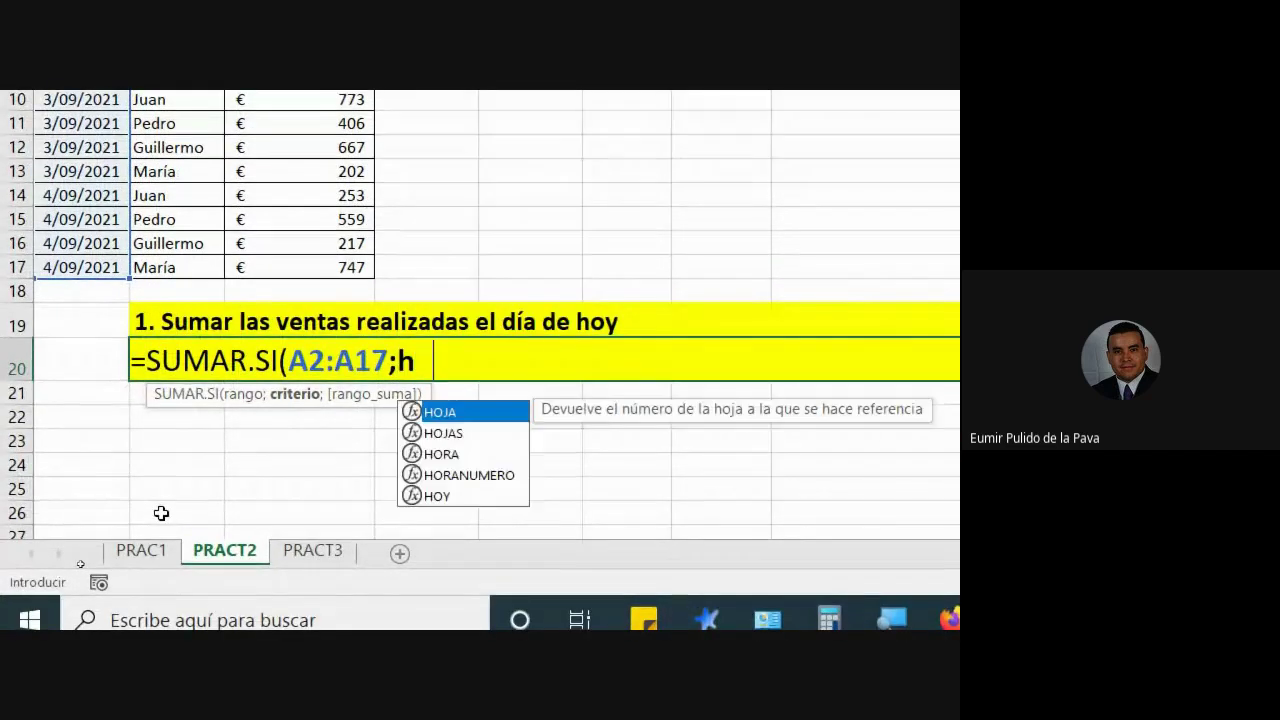
pyautogui.write('oy')
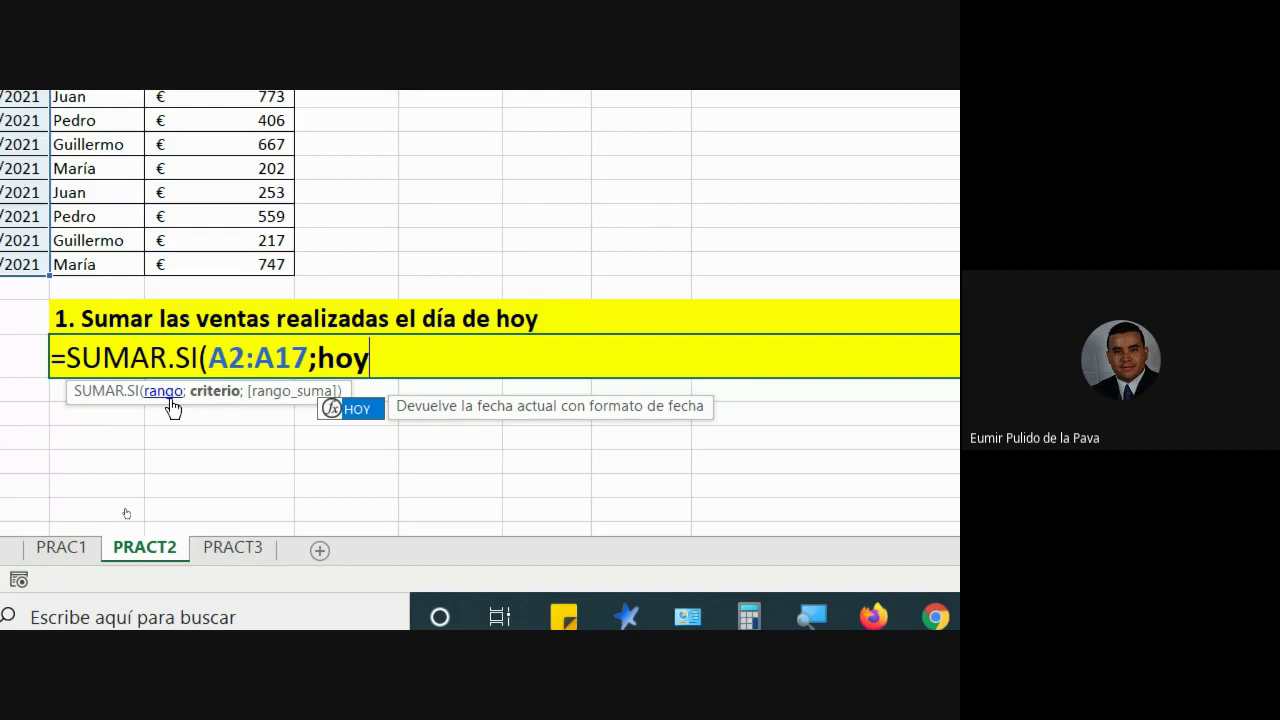
pyautogui.press('Tab')
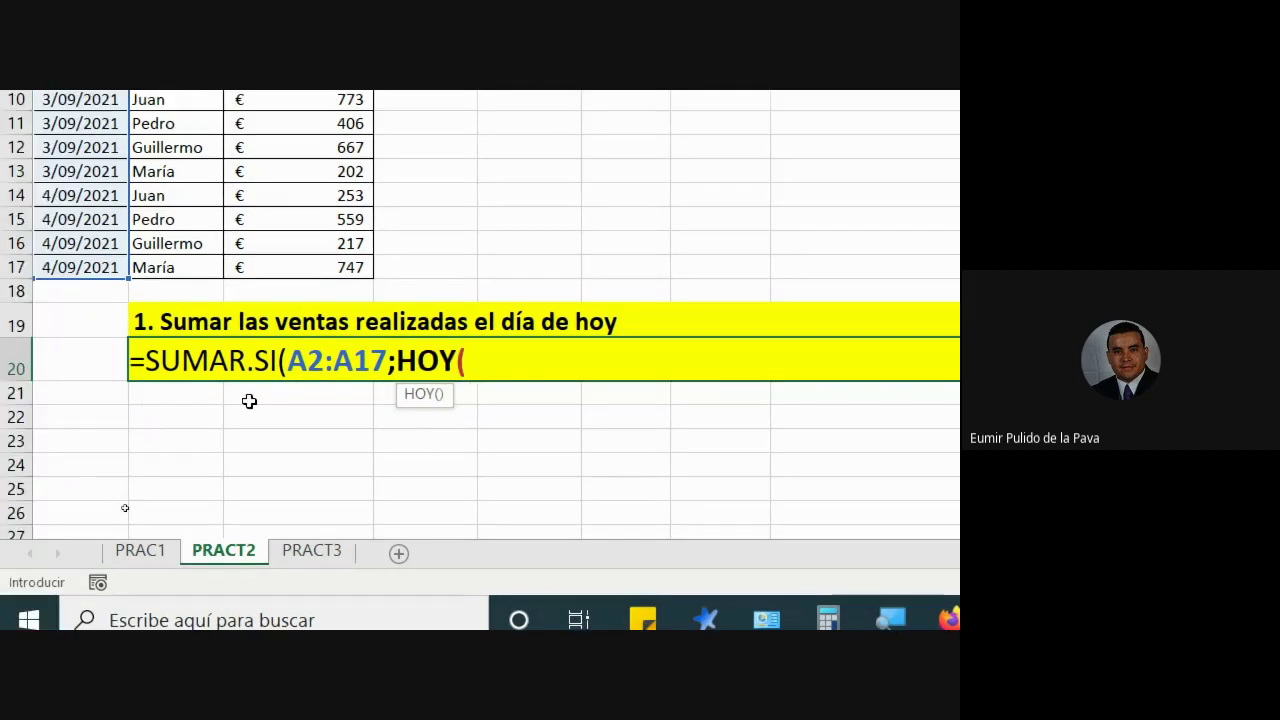
pyautogui.write(')')
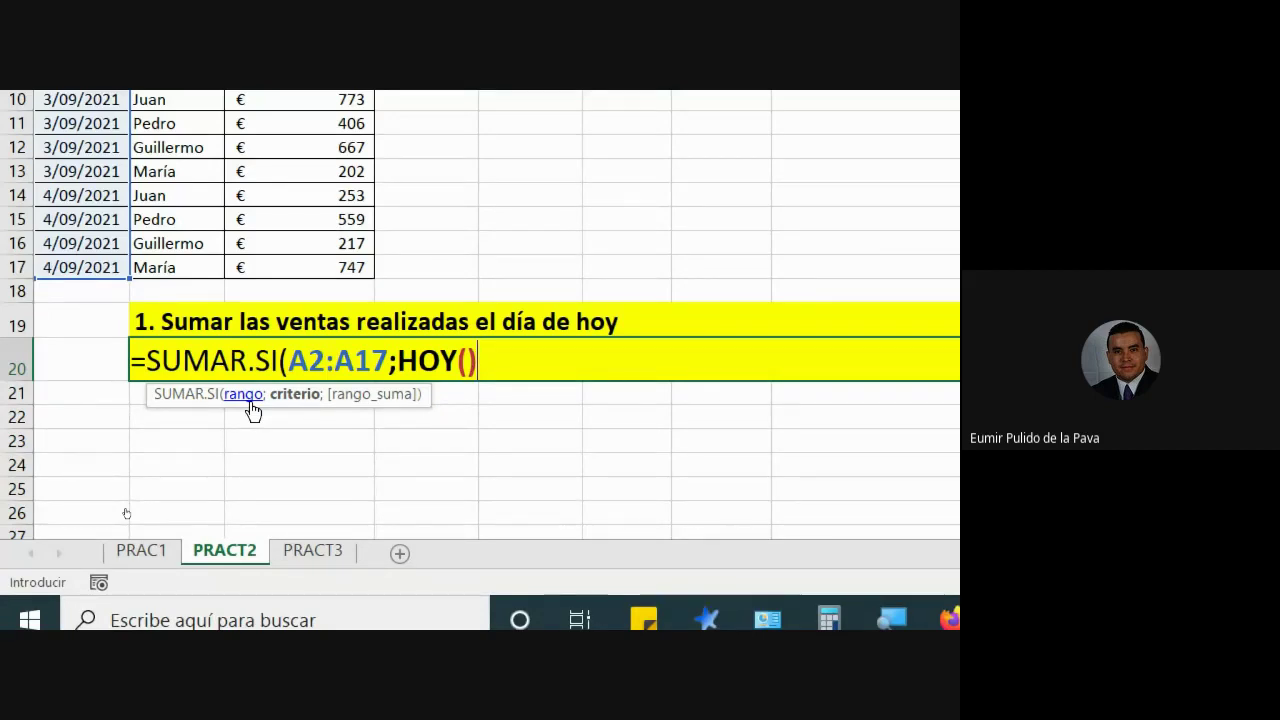
pyautogui.press('Left')
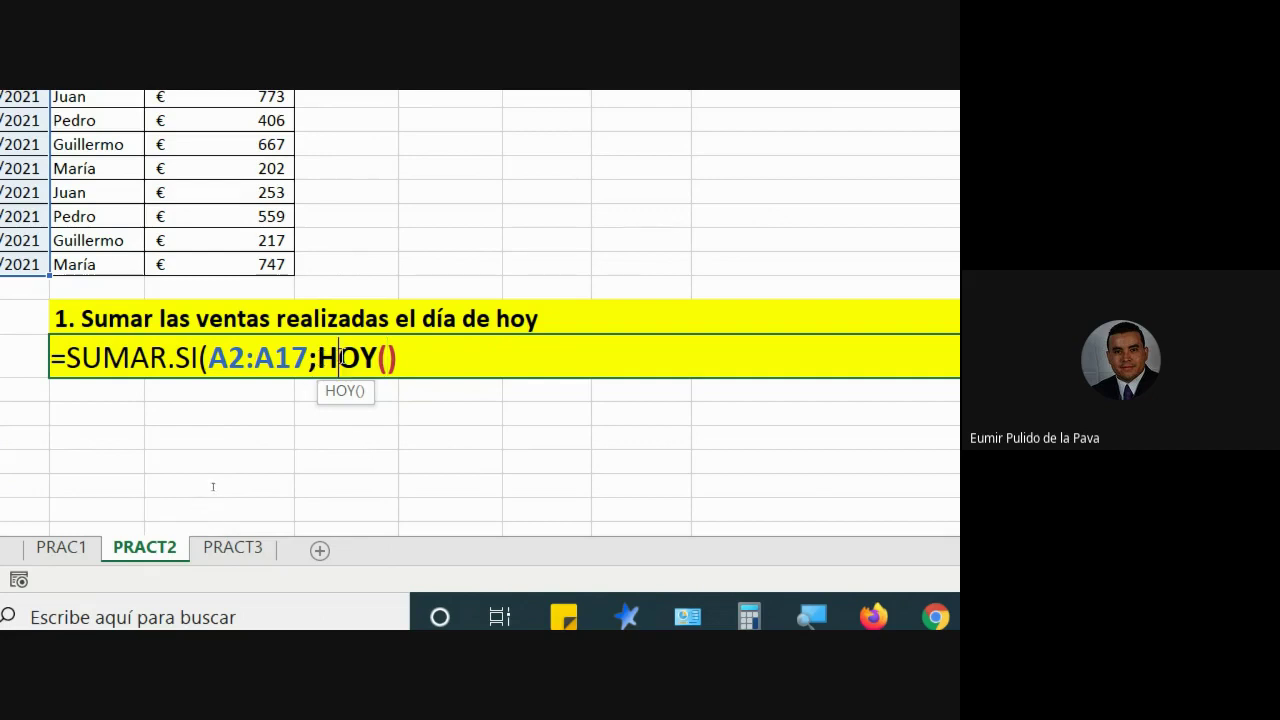
# Add C2:C17 as the sum range and commit the formula, showing 1997.
pyautogui.moveTo(317, 358); pyautogui.dragTo(419, 359)
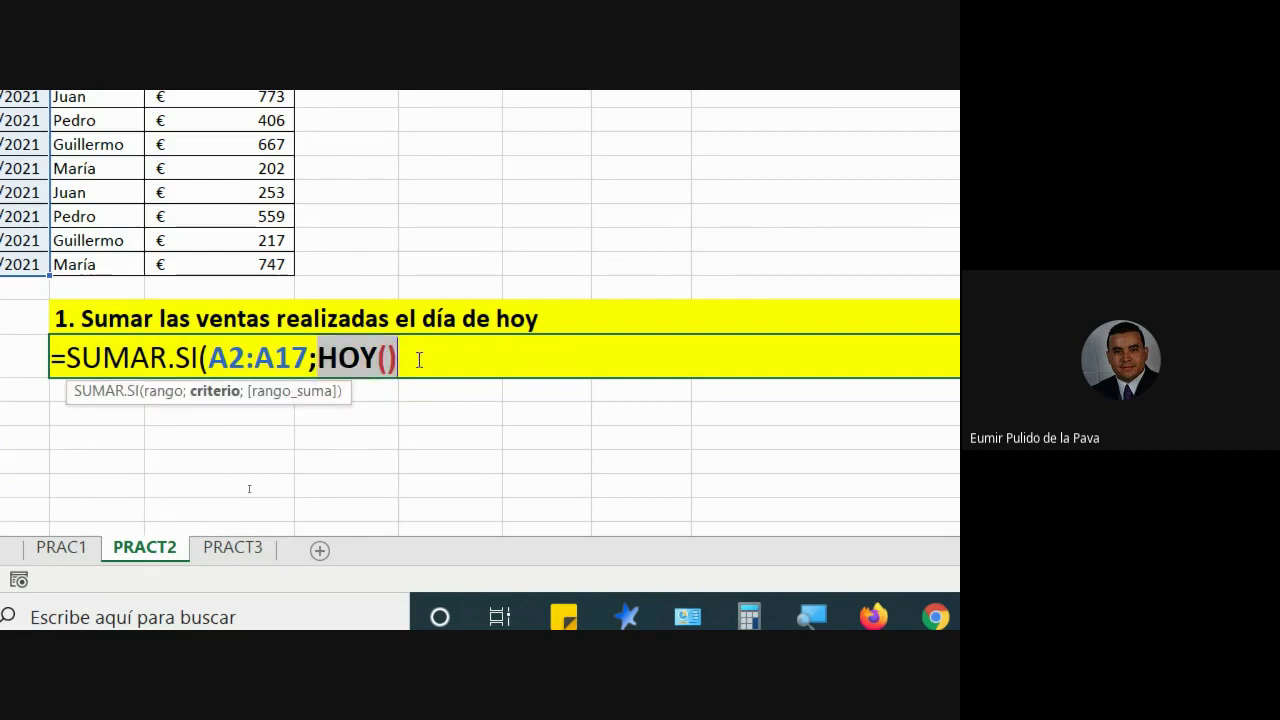
pyautogui.click(419, 360)
pyautogui.write(';')
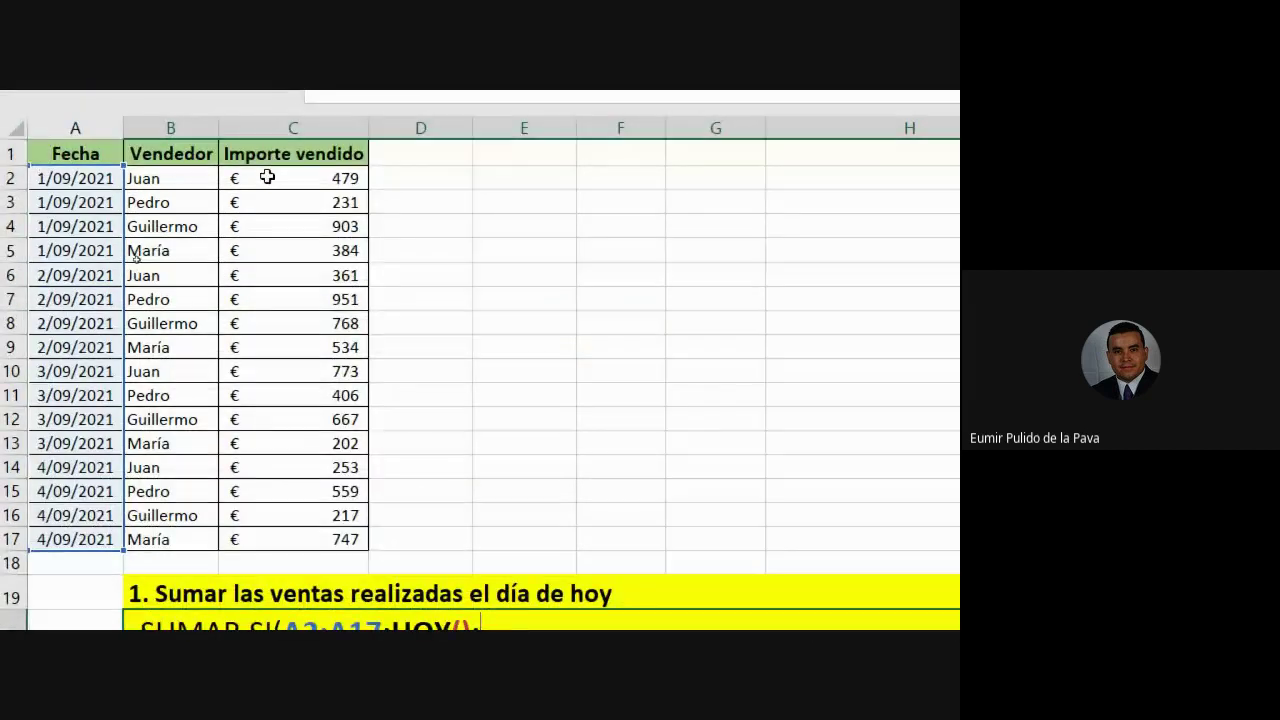
pyautogui.moveTo(266, 177); pyautogui.dragTo(284, 546)
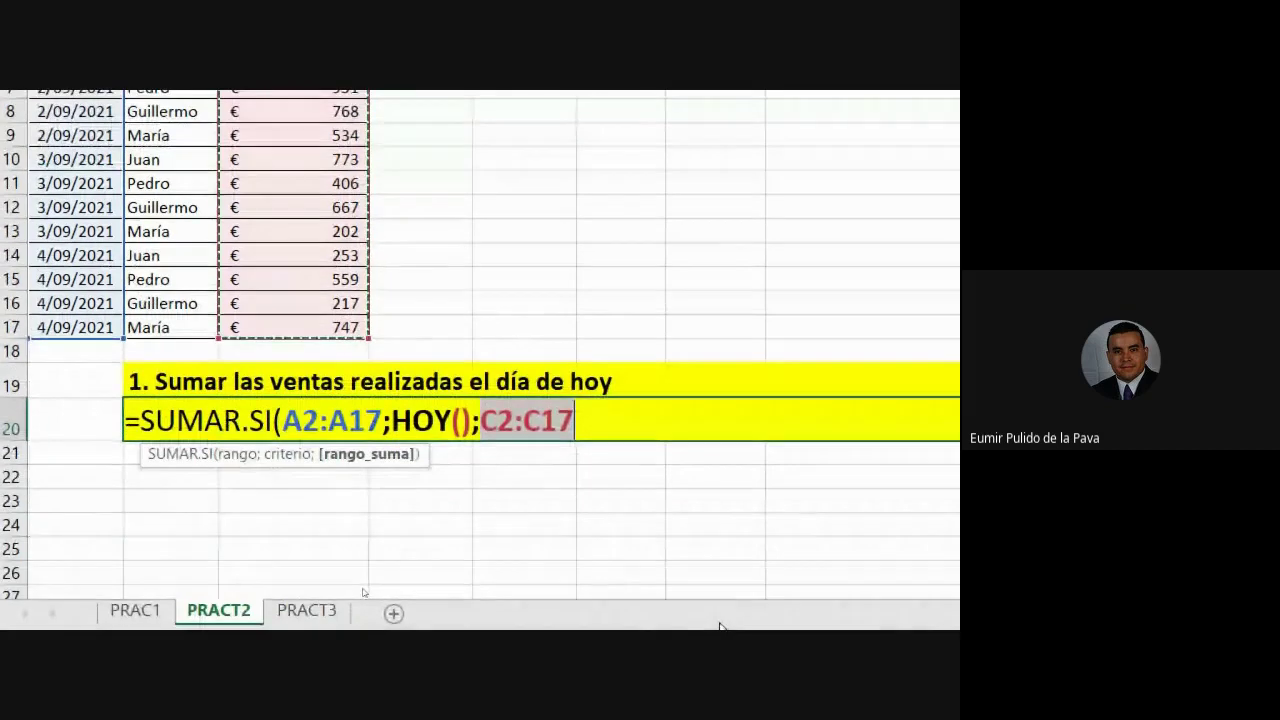
pyautogui.write(')')
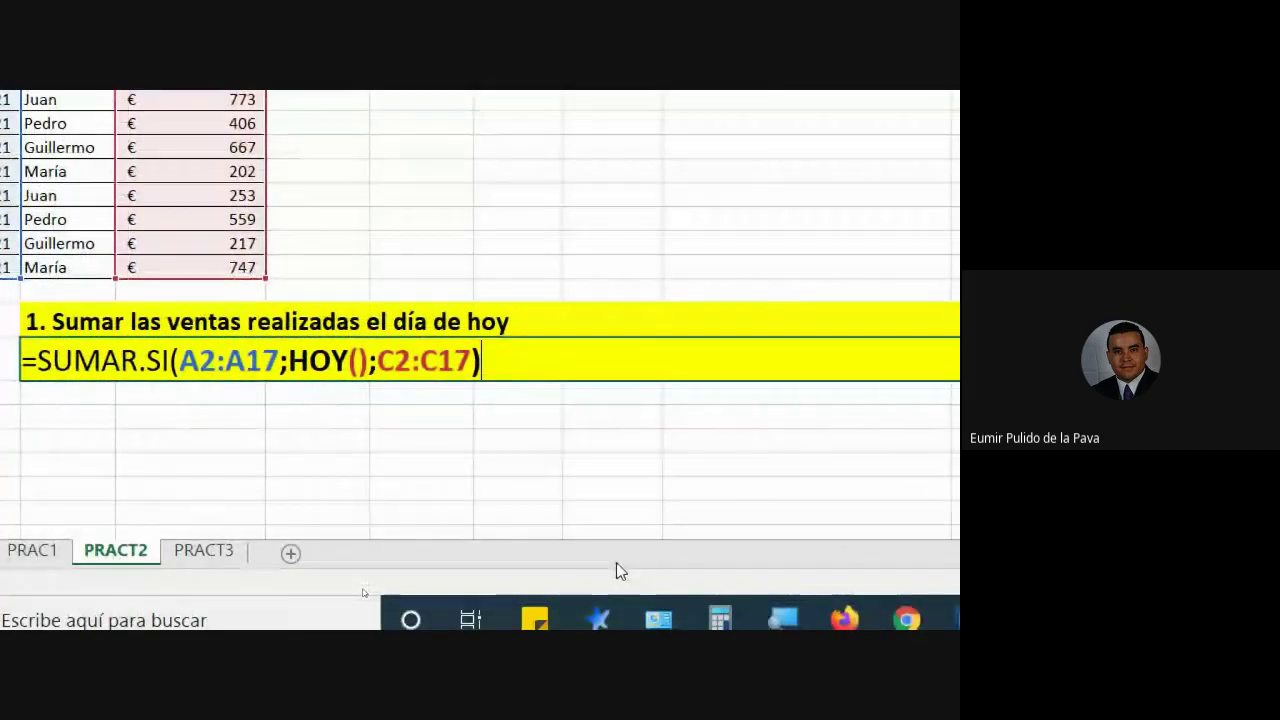
pyautogui.press('Return')
# Check the dates and amounts, then re-confirm the =SUMAR.SI(A2:A17;HOY();C2:C17) formula.
pyautogui.scroll(1, 83, 258)
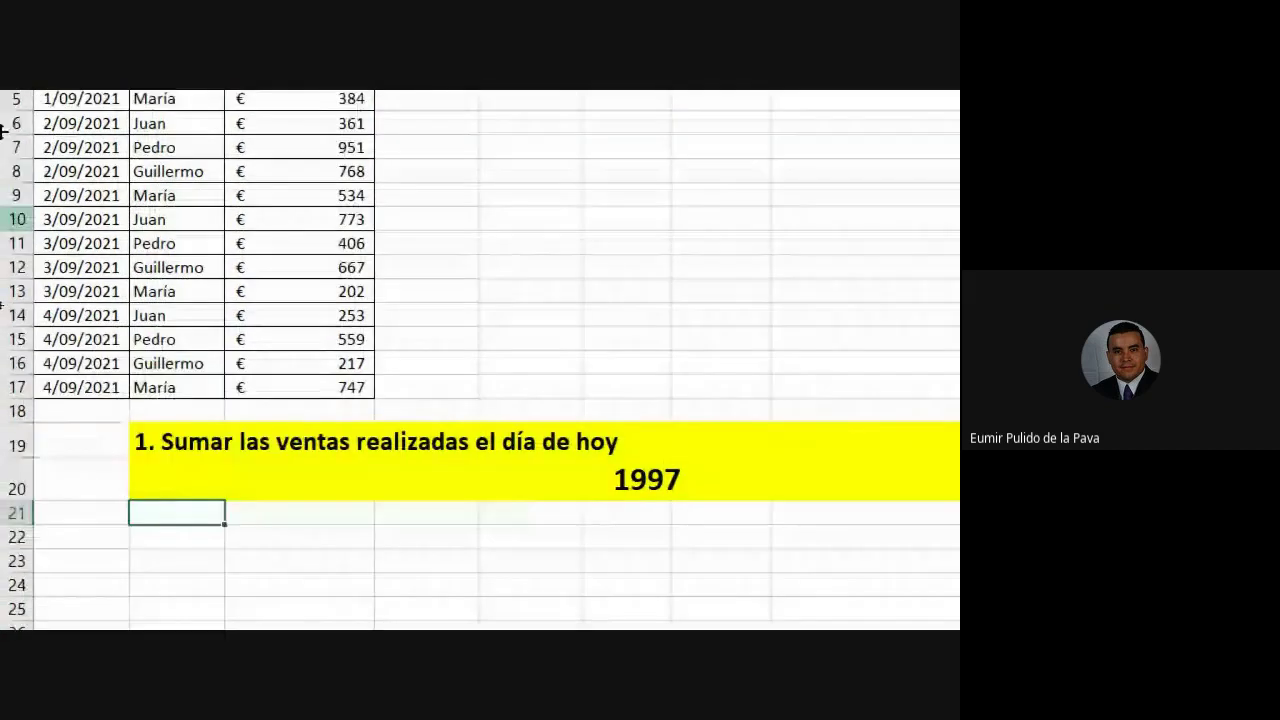
pyautogui.scroll(1, 83, 258)
pyautogui.moveTo(83, 258); pyautogui.dragTo(83, 322)
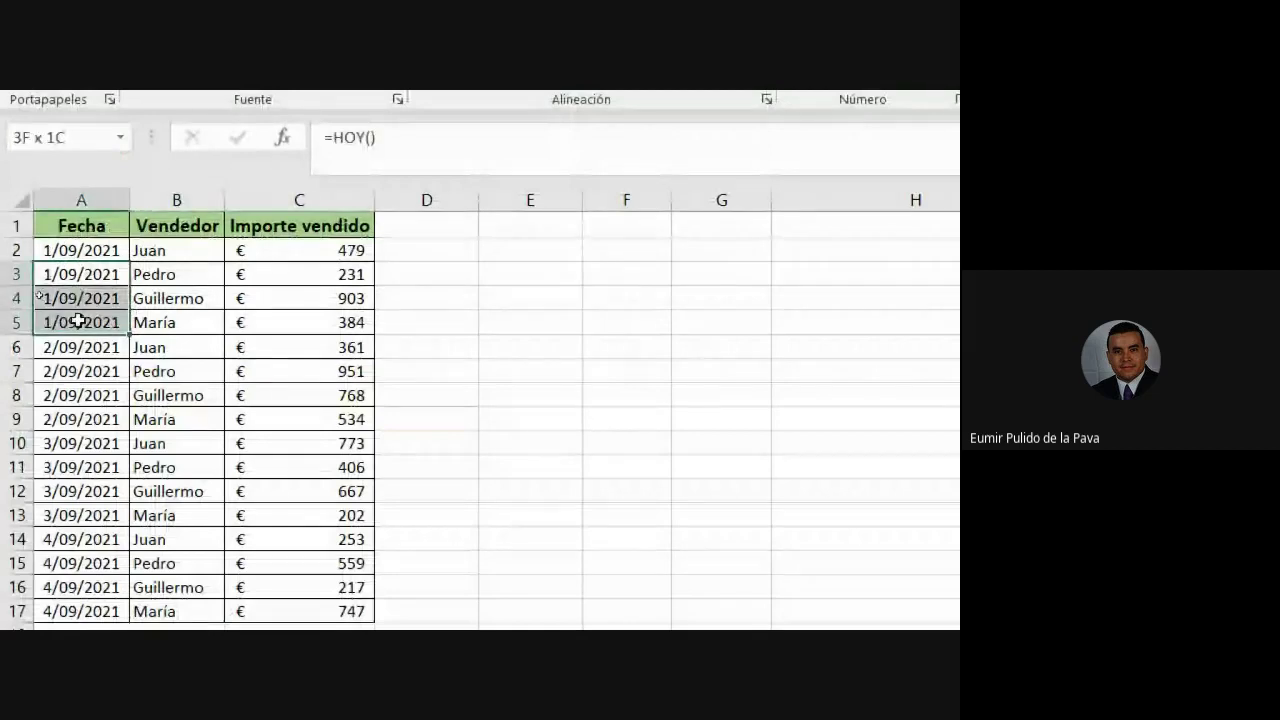
pyautogui.moveTo(243, 250); pyautogui.dragTo(251, 322)
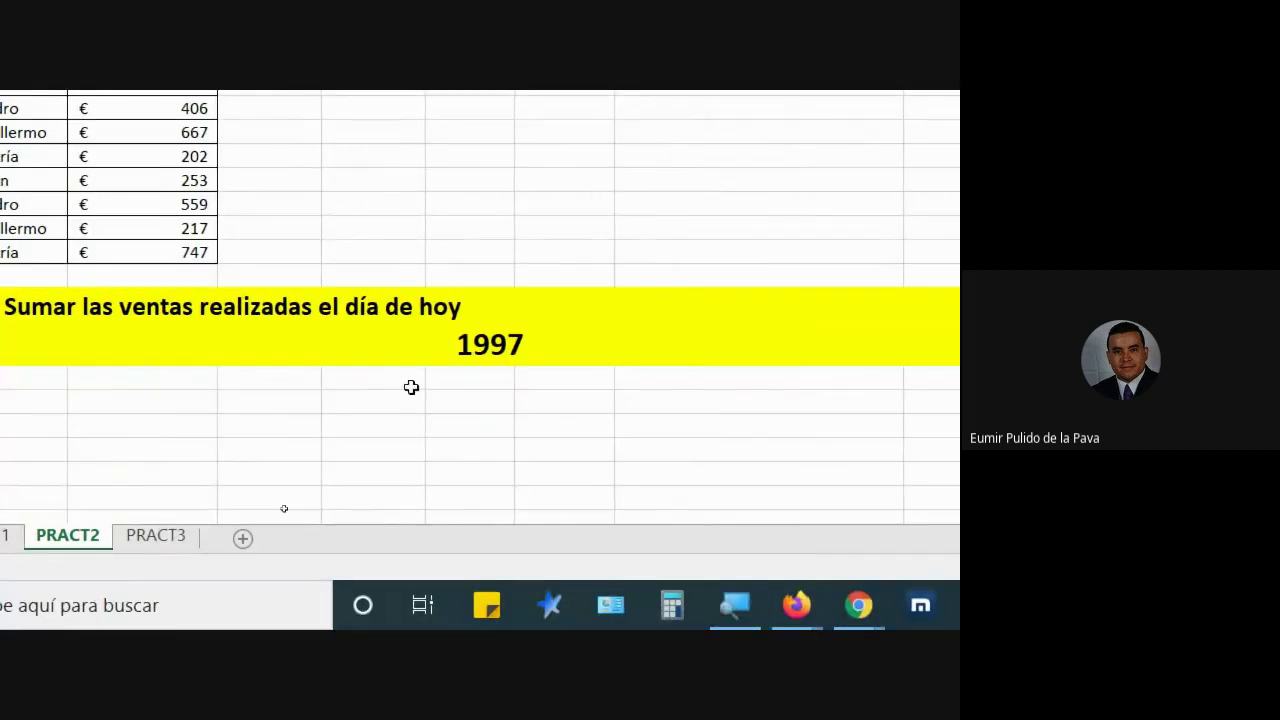
pyautogui.doubleClick(278, 345)
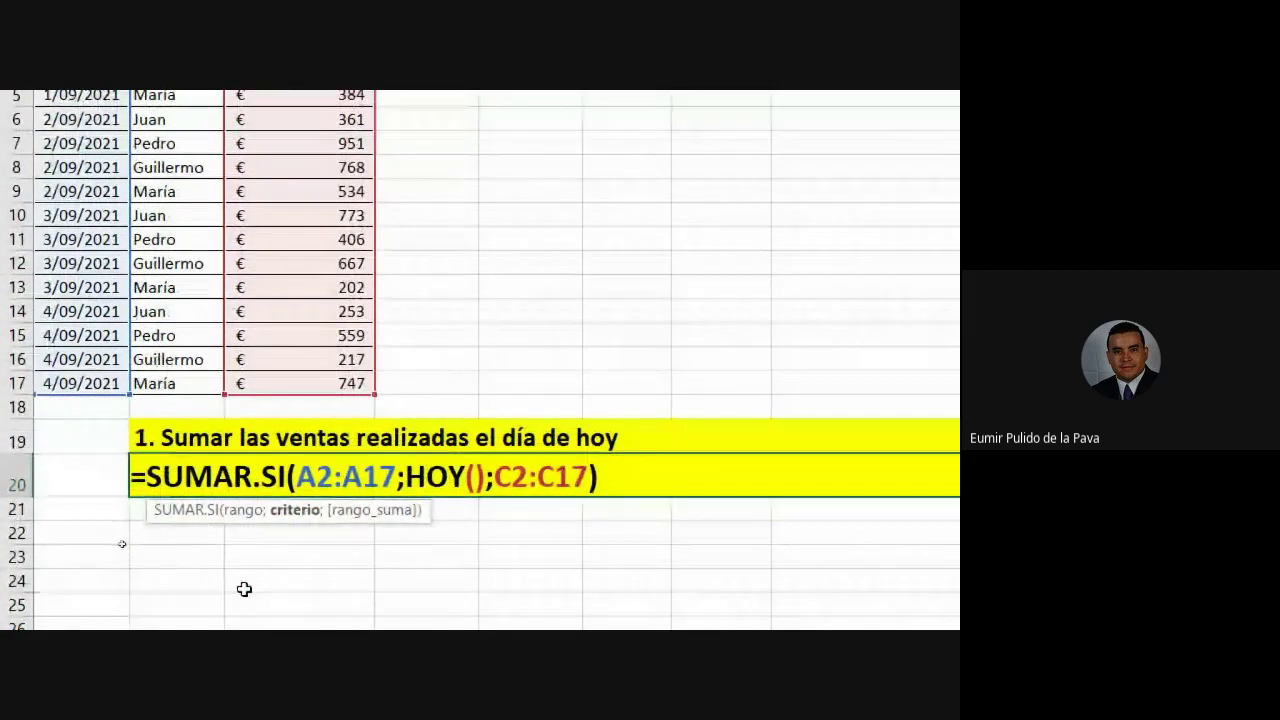
pyautogui.press('Return')
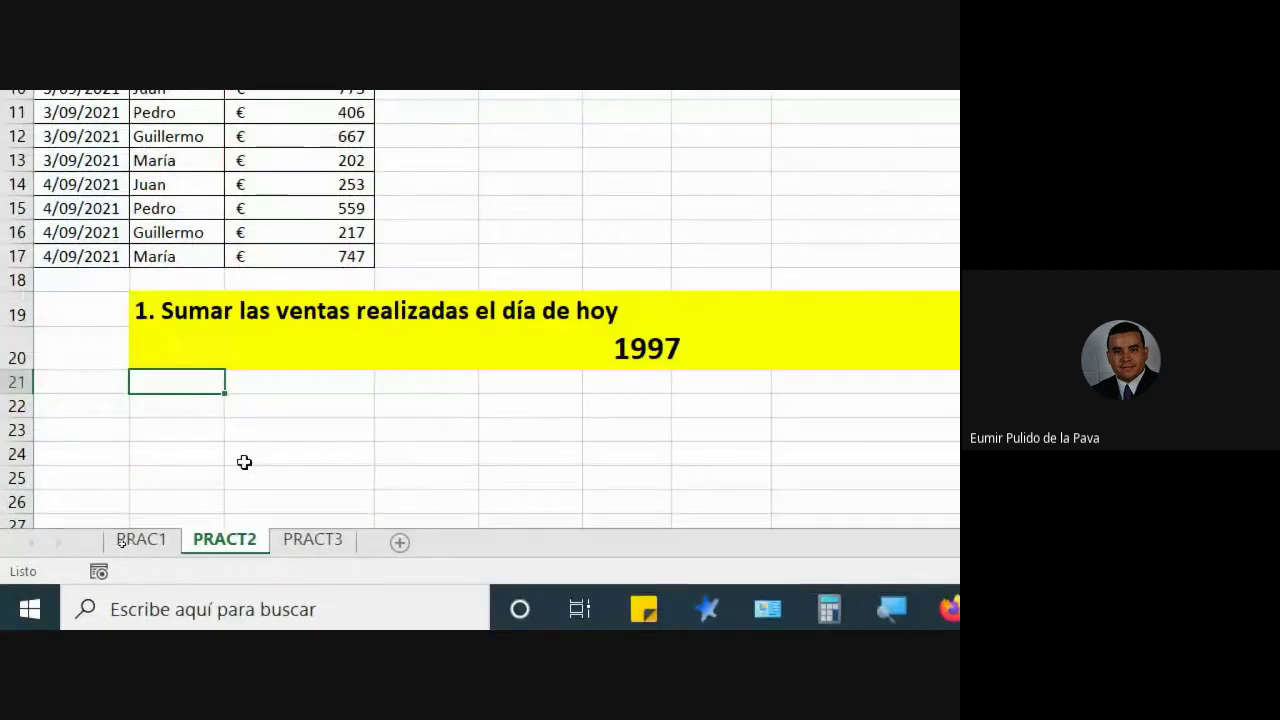
# Open PRACT3, review the Perfumería, Contado, Alberto criteria and Sección, Pago, Vendedor columns, then select Alberto's result cell.
pyautogui.click(312, 537)
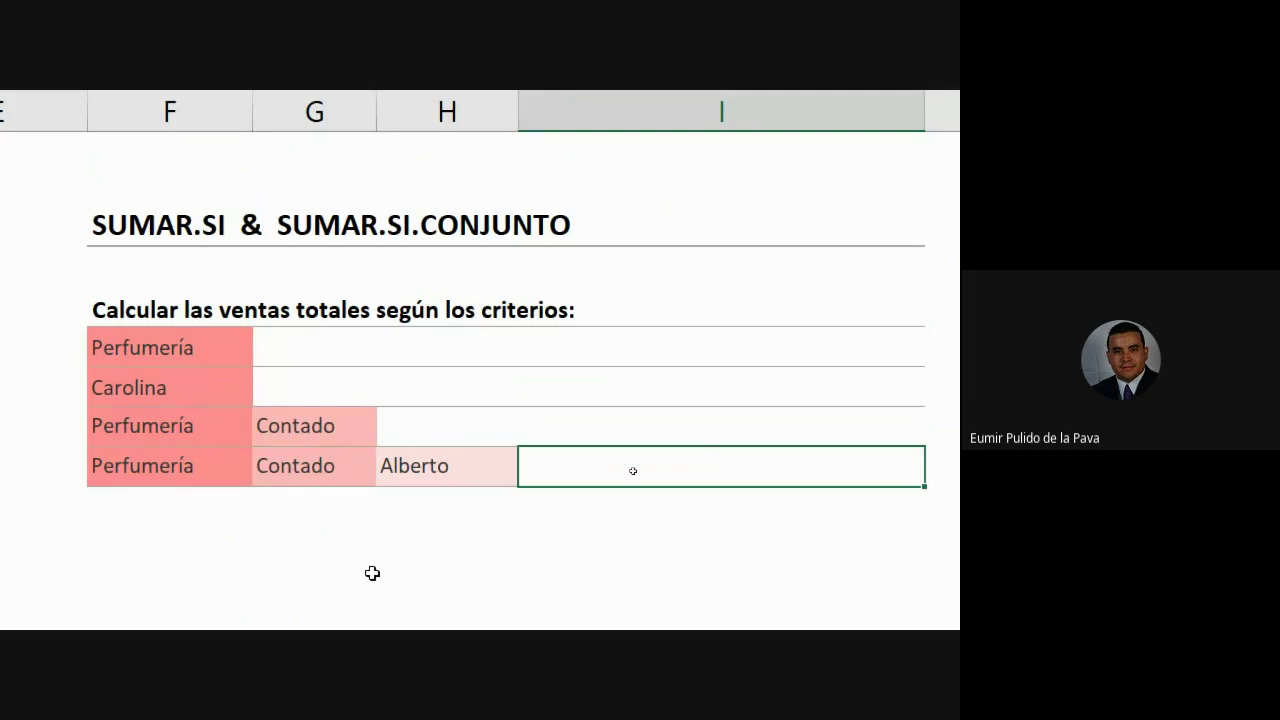
pyautogui.click(135, 420)
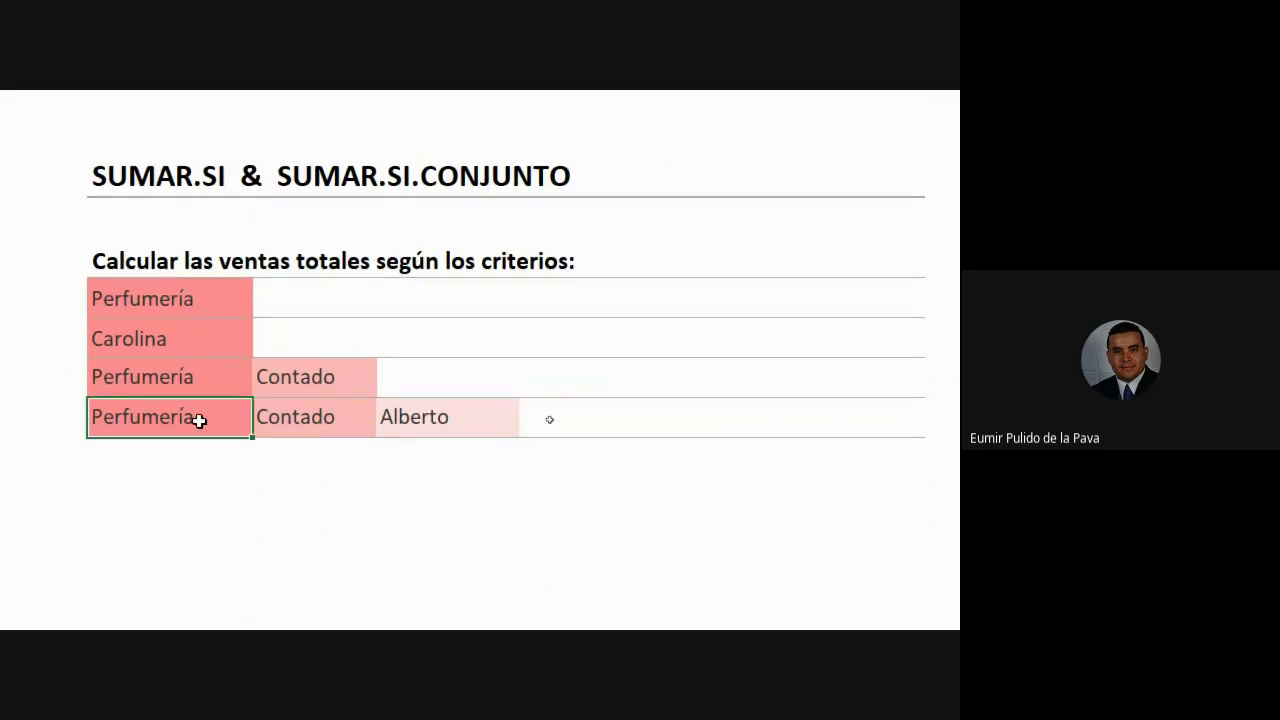
pyautogui.moveTo(199, 421); pyautogui.dragTo(420, 420)
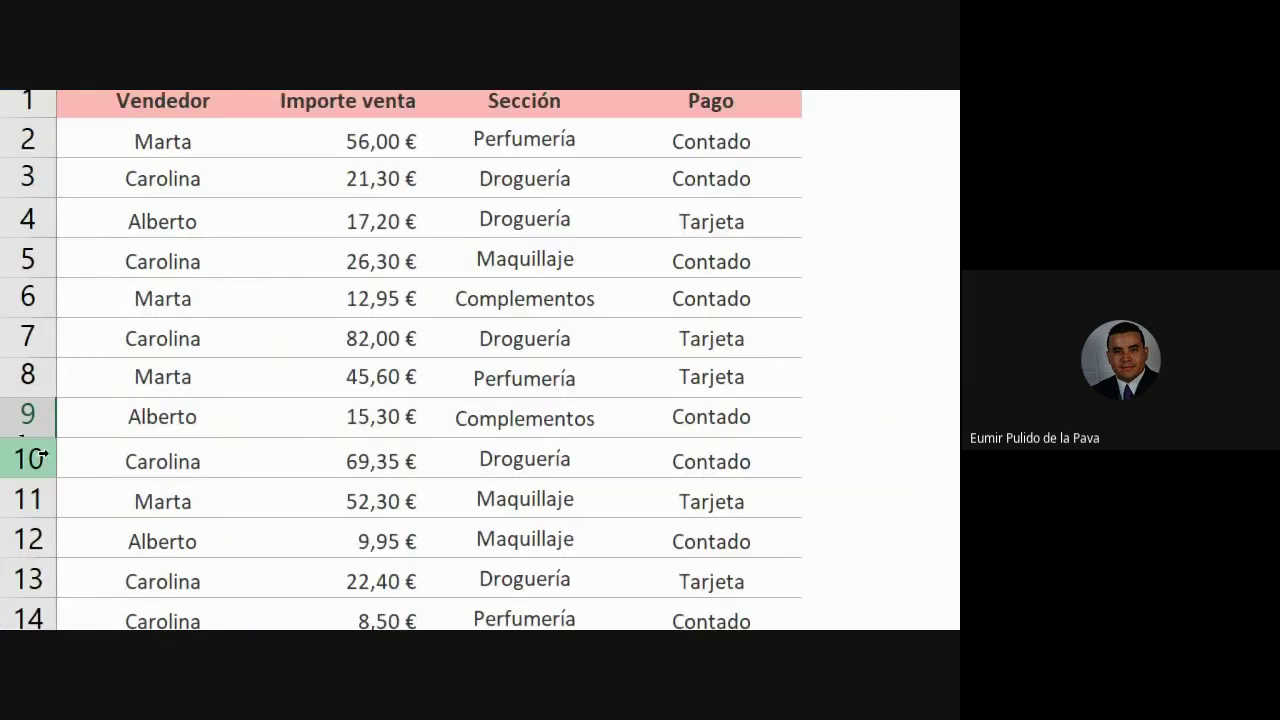
pyautogui.click(551, 187)
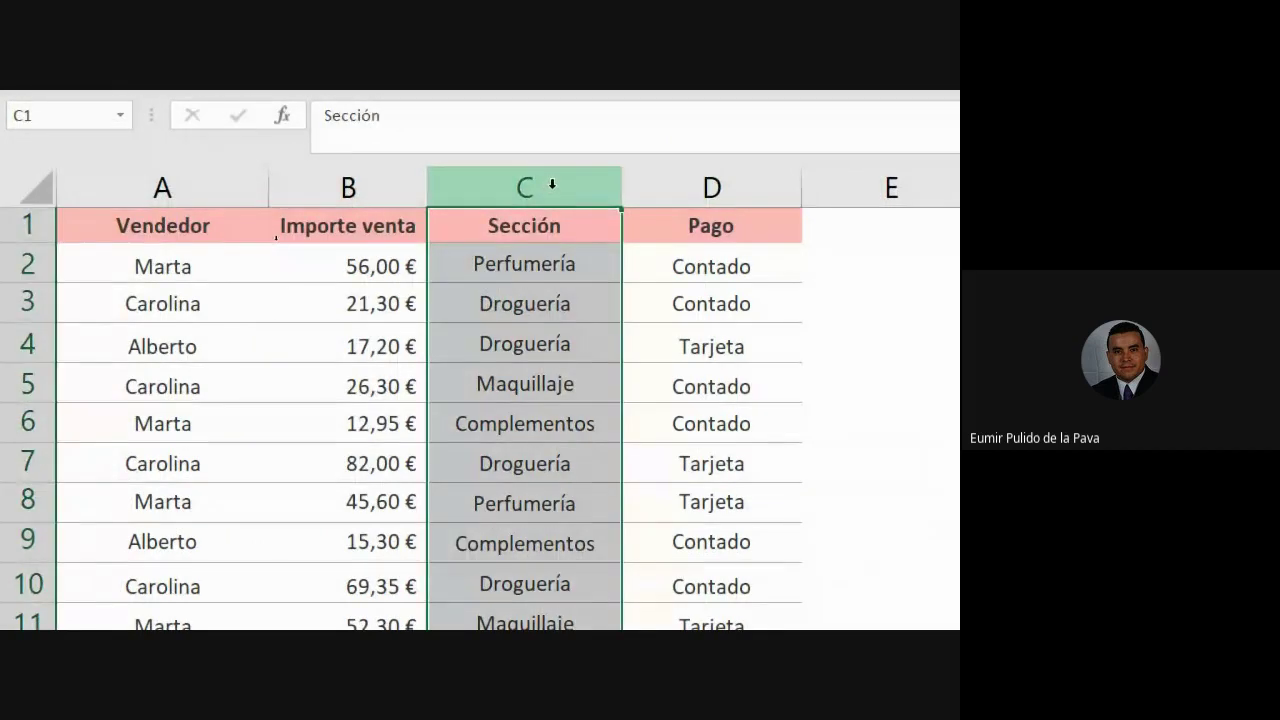
pyautogui.click(780, 196)
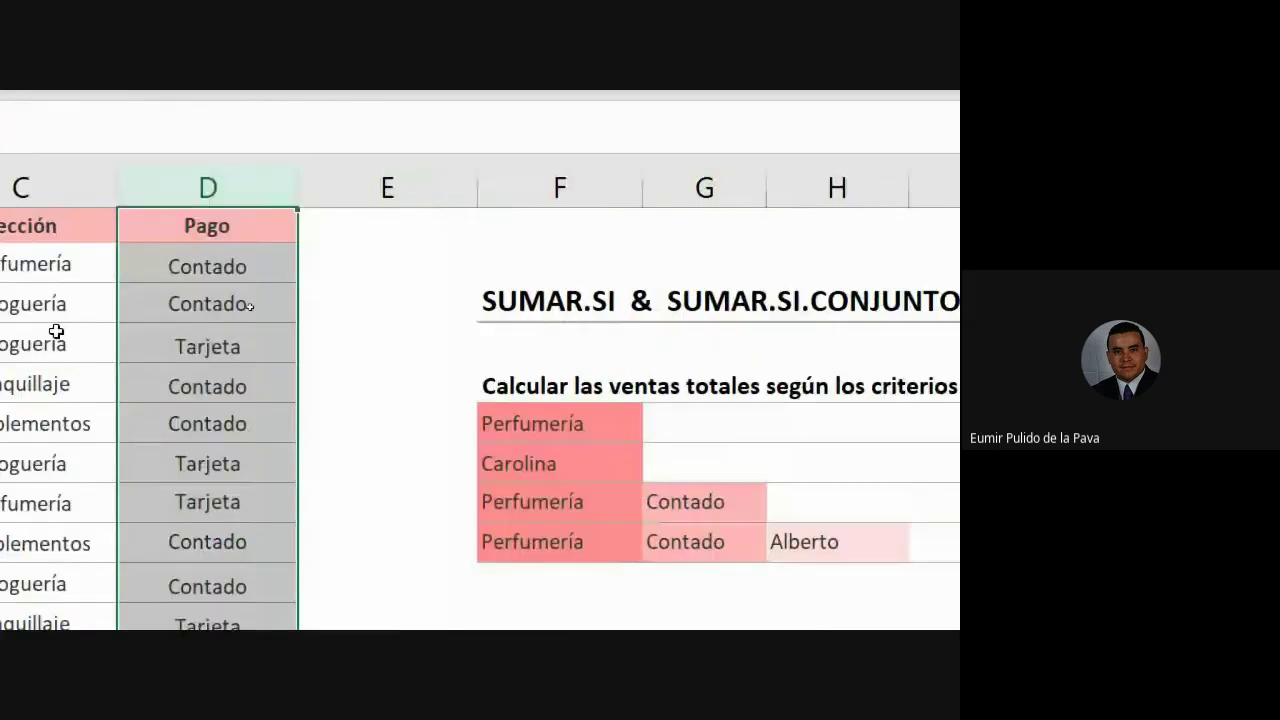
pyautogui.click(134, 194)
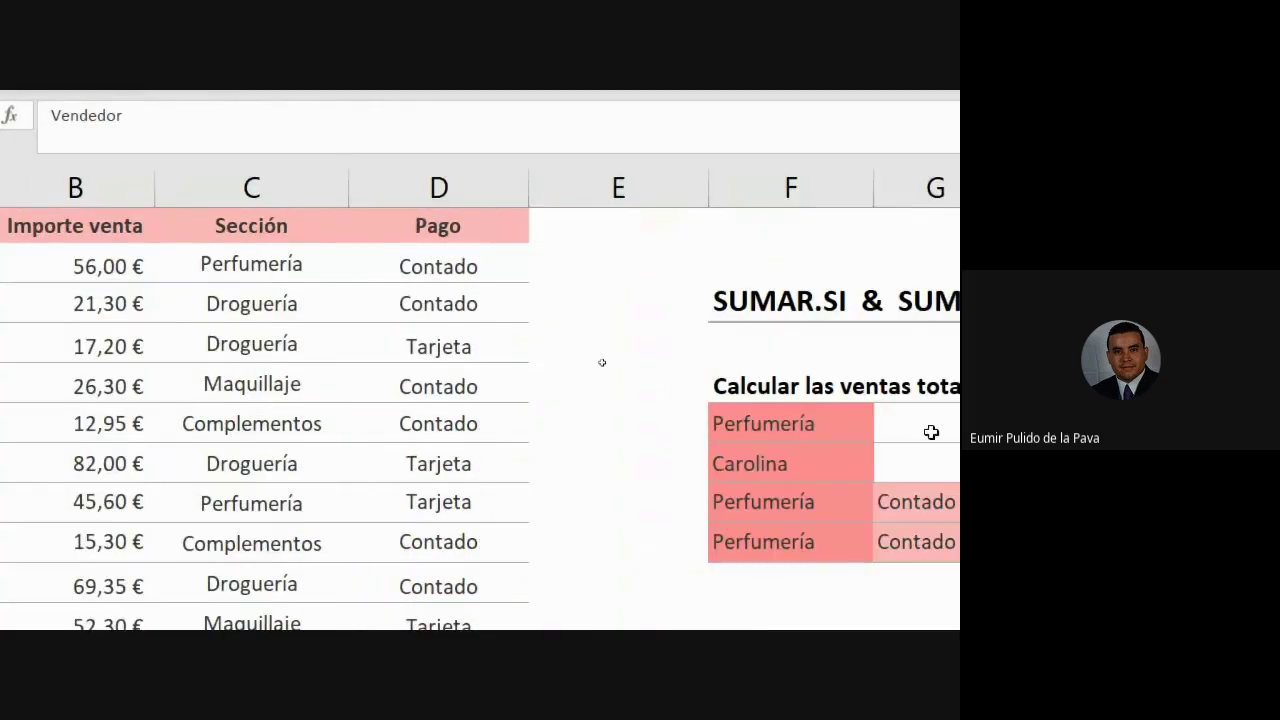
pyautogui.click(578, 377)
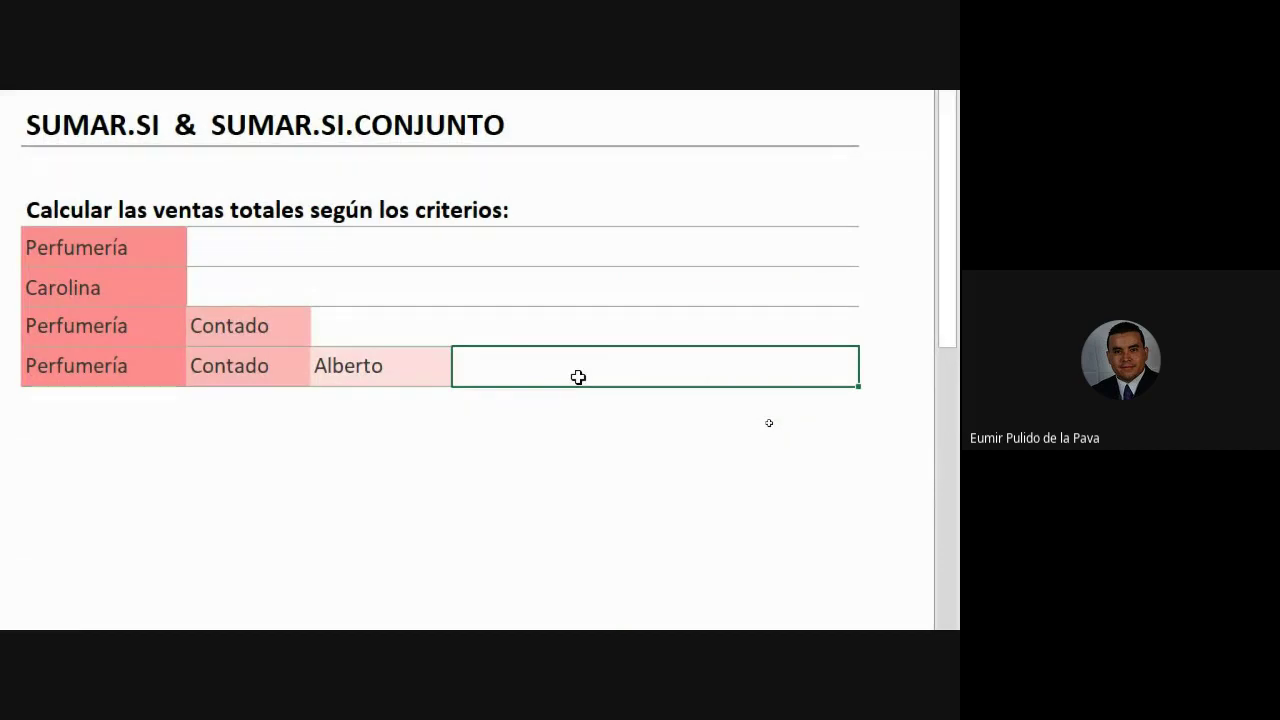
# Enter =SUMAR.SI.CONJUNTO with sum range B2:B33 and Pago range D2:D33.
pyautogui.write('=suma')
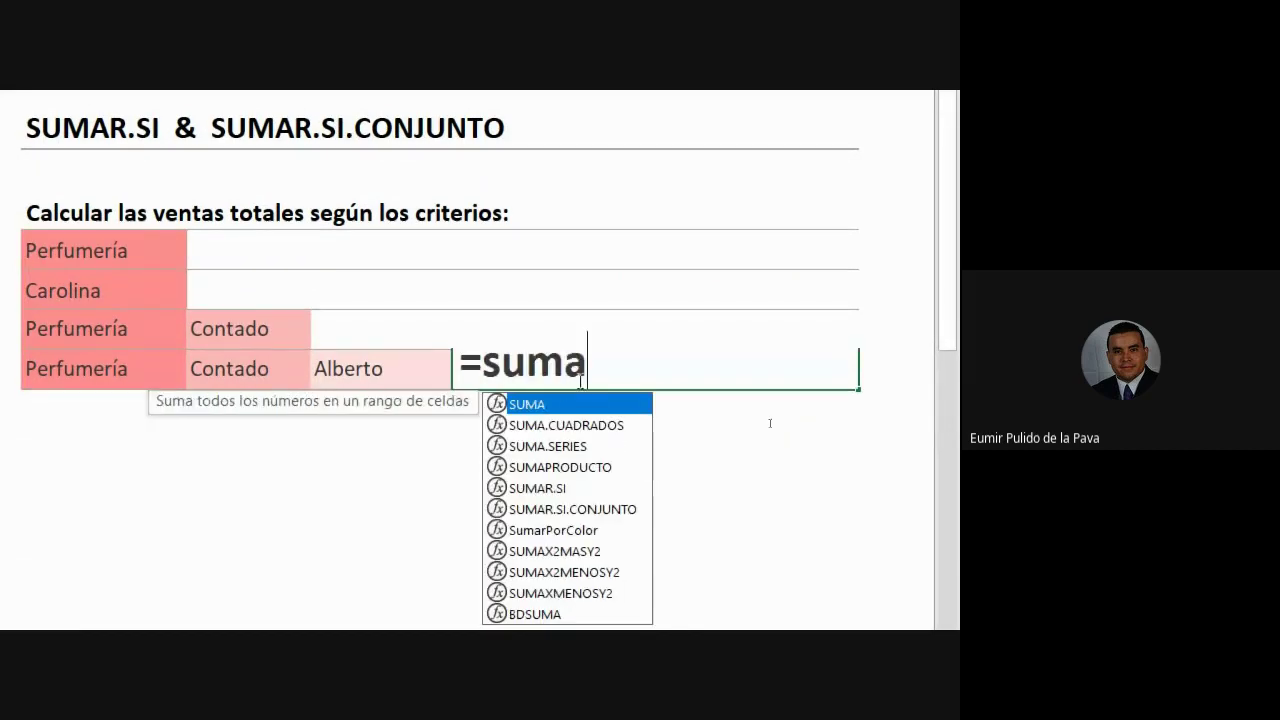
pyautogui.press('Down')
pyautogui.press('Down')
pyautogui.press('Down')
pyautogui.press('Down')
pyautogui.press('Down')
pyautogui.press('Tab')
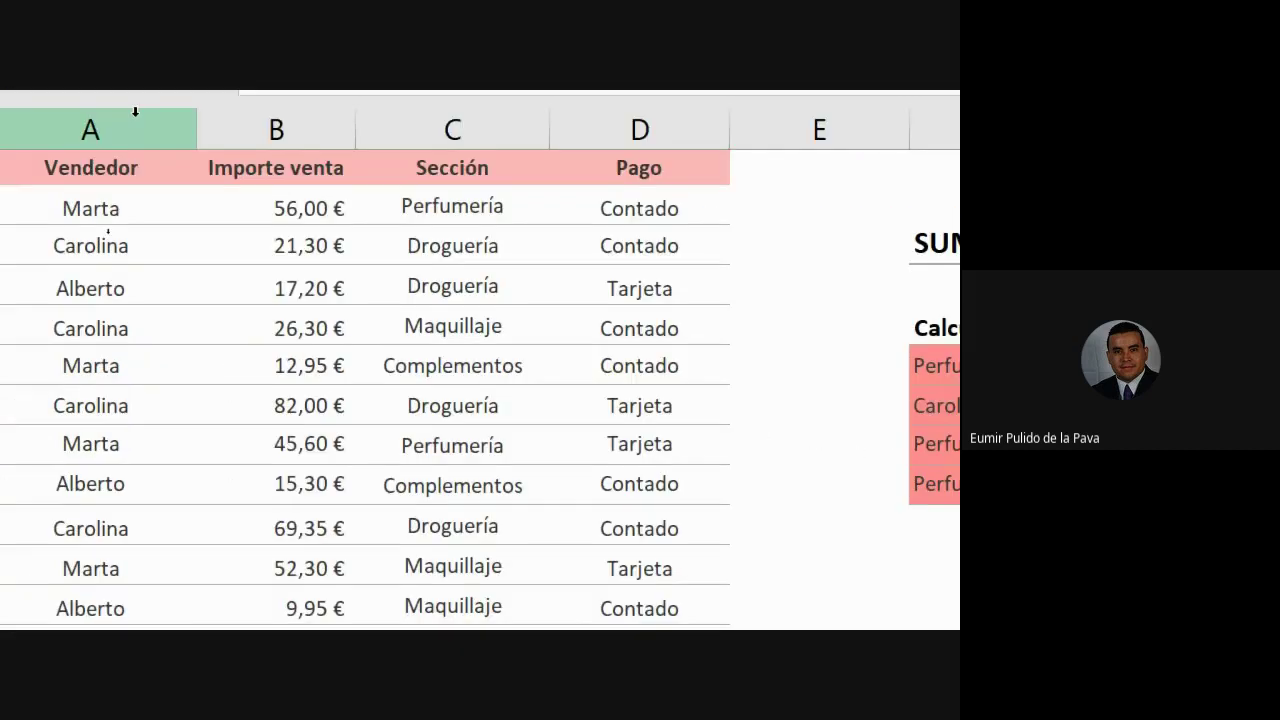
pyautogui.moveTo(277, 206)
pyautogui.mouseDown()
pyautogui.moveTo(260, 621)
pyautogui.moveTo(337, 397)
pyautogui.mouseUp()
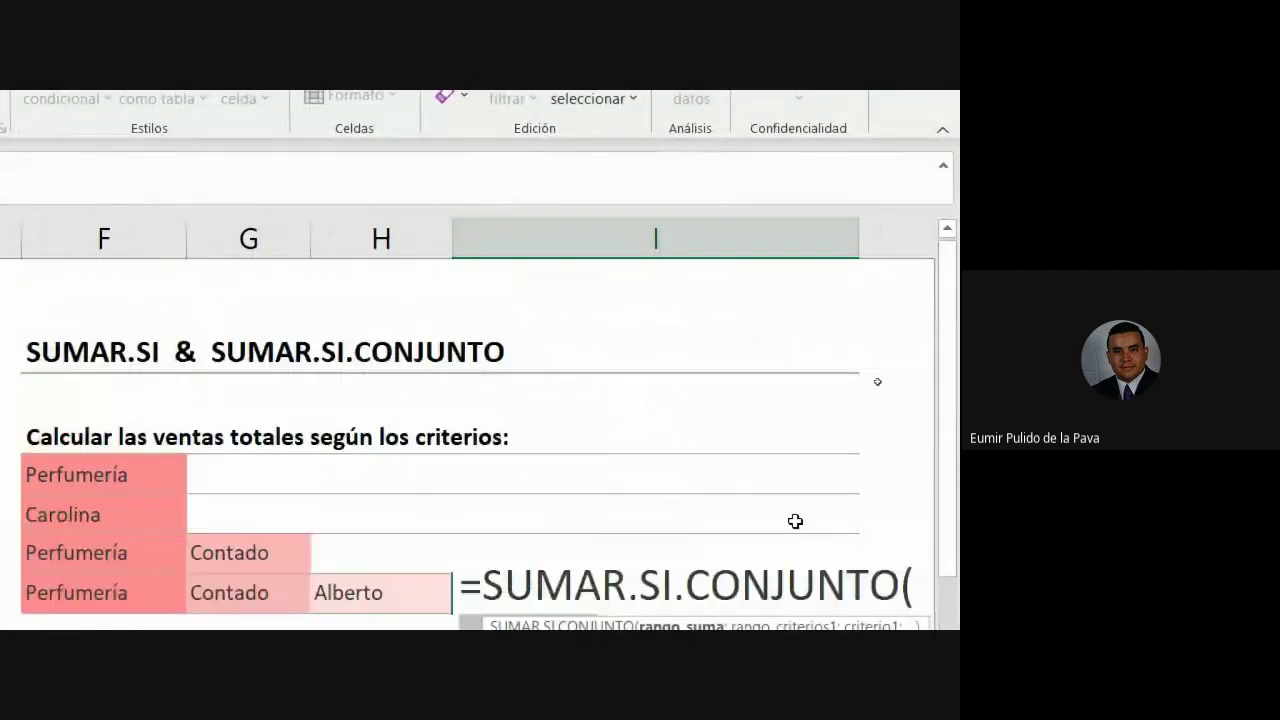
pyautogui.scroll(-2, 800, 525)
pyautogui.write(';')
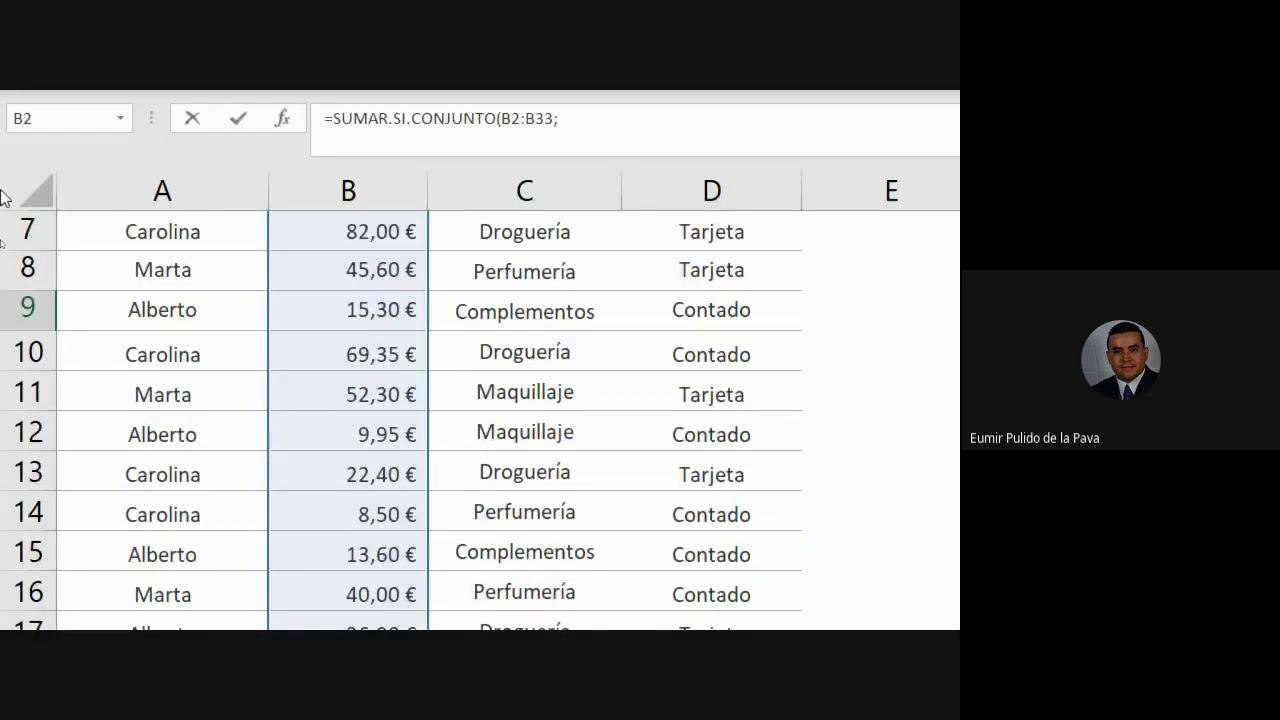
pyautogui.scroll(2, 620, 467)
pyautogui.moveTo(728, 263); pyautogui.dragTo(740, 624)
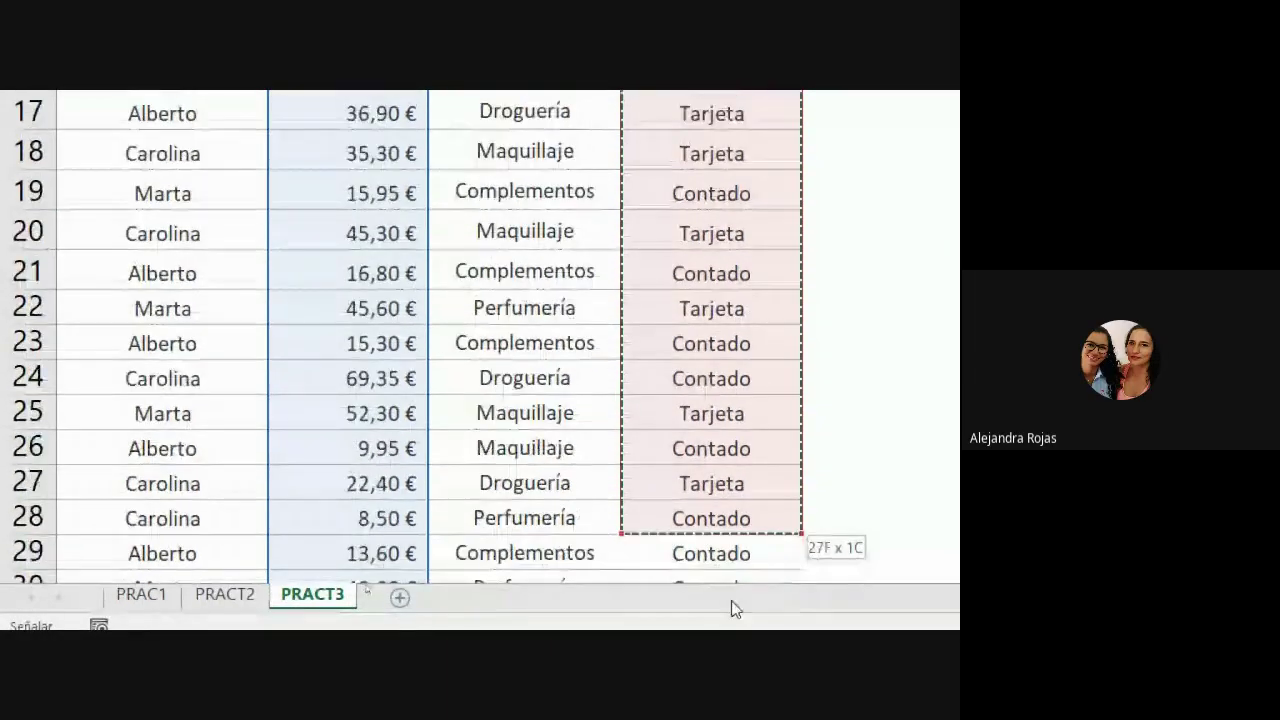
pyautogui.moveTo(740, 624)
pyautogui.mouseDown()
pyautogui.moveTo(745, 462)
pyautogui.moveTo(737, 486)
pyautogui.mouseUp()
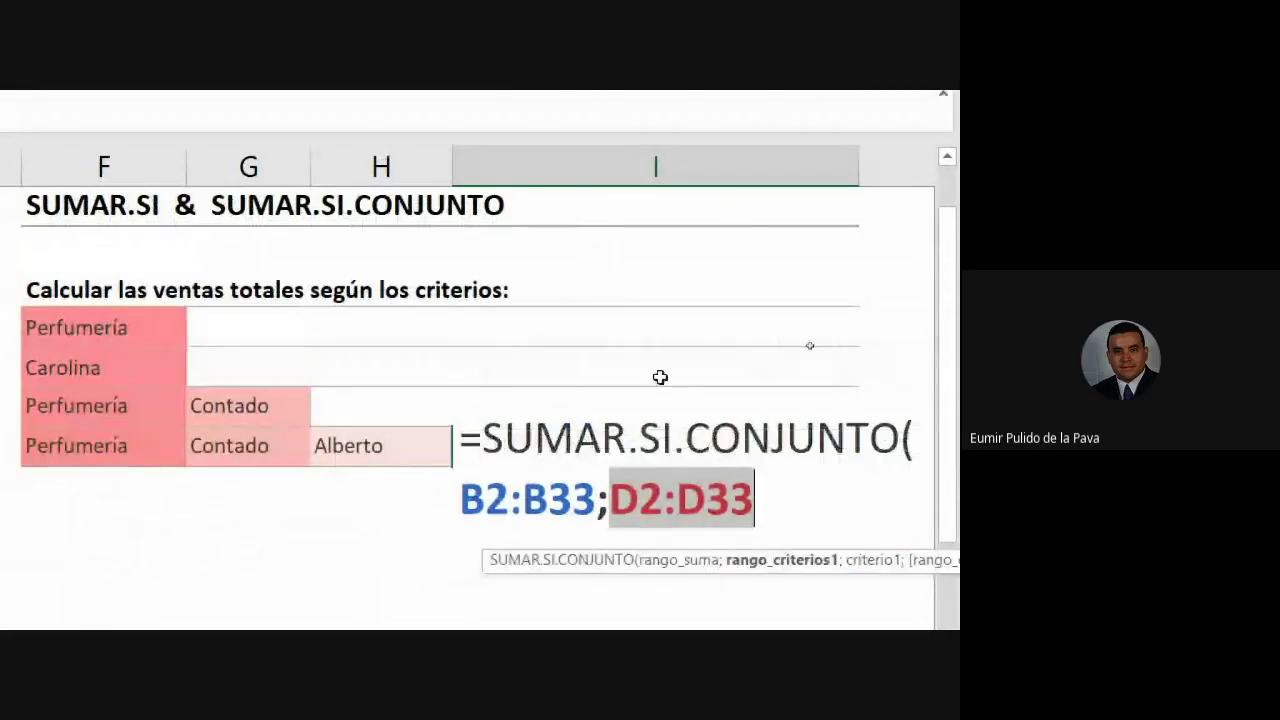
# Admit the participant requesting to join the Meet call and return to Excel.
pyautogui.moveTo(278, 606)
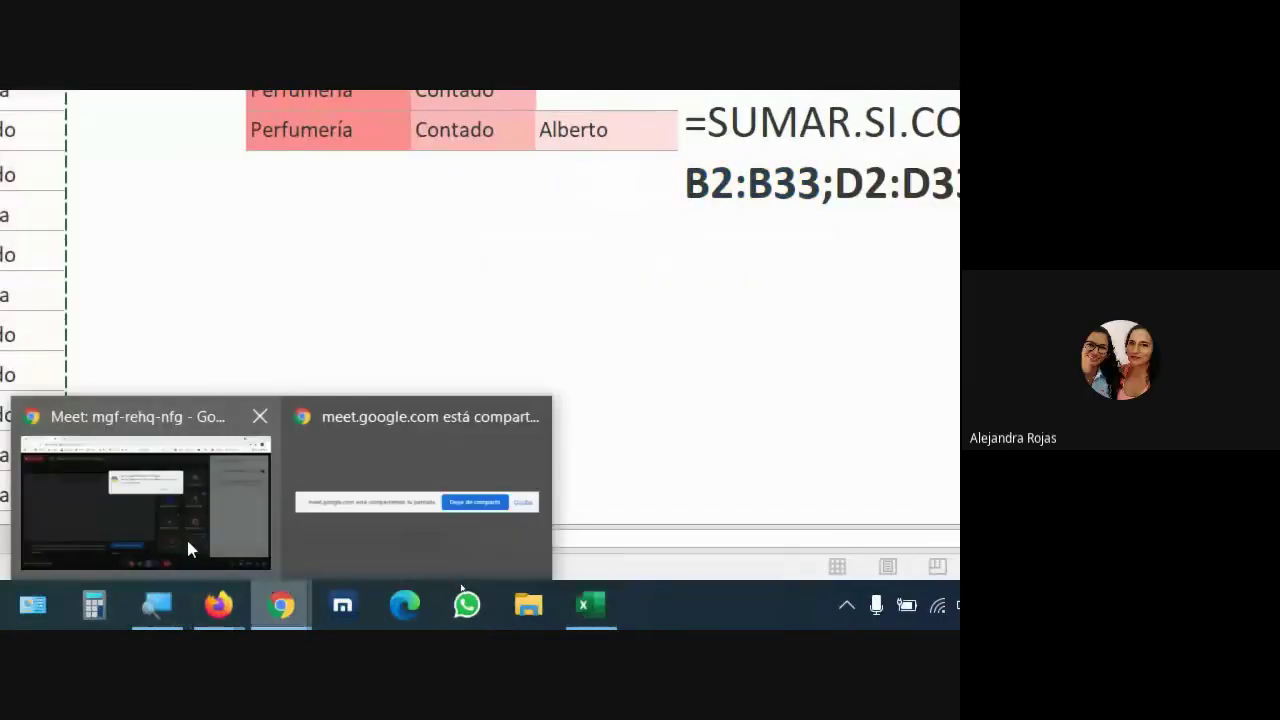
pyautogui.click(186, 536)
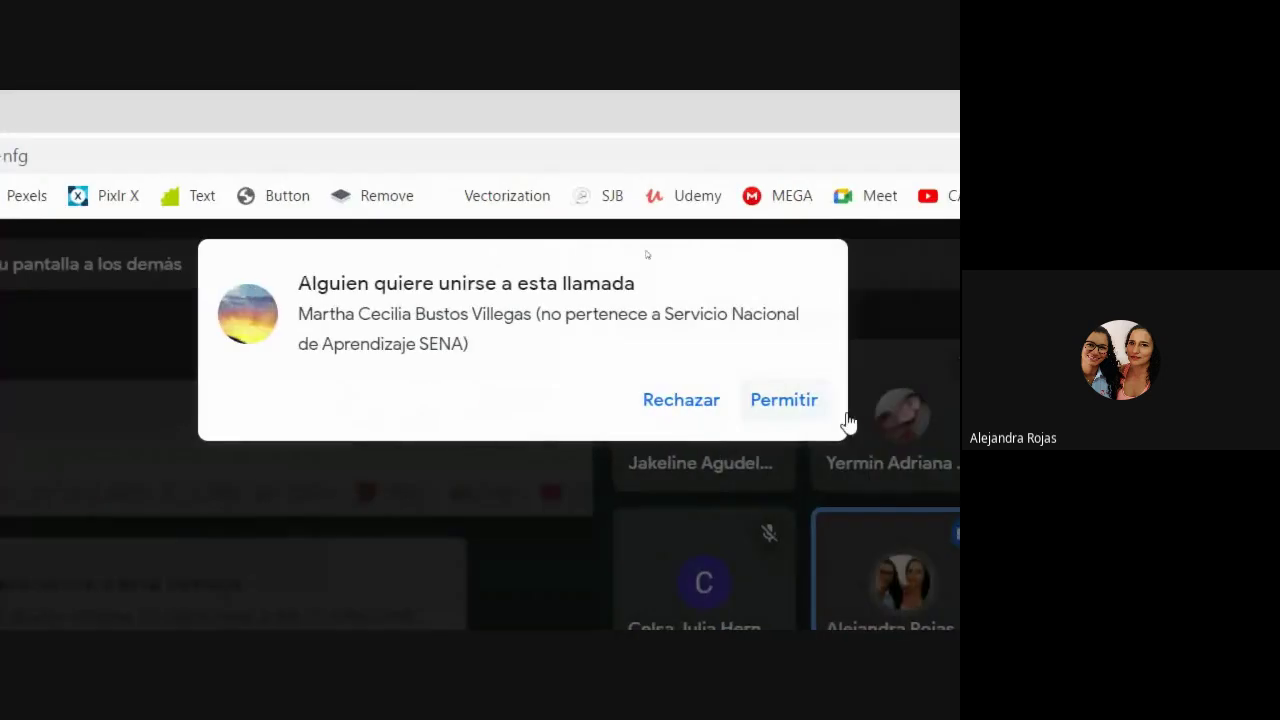
pyautogui.click(783, 400)
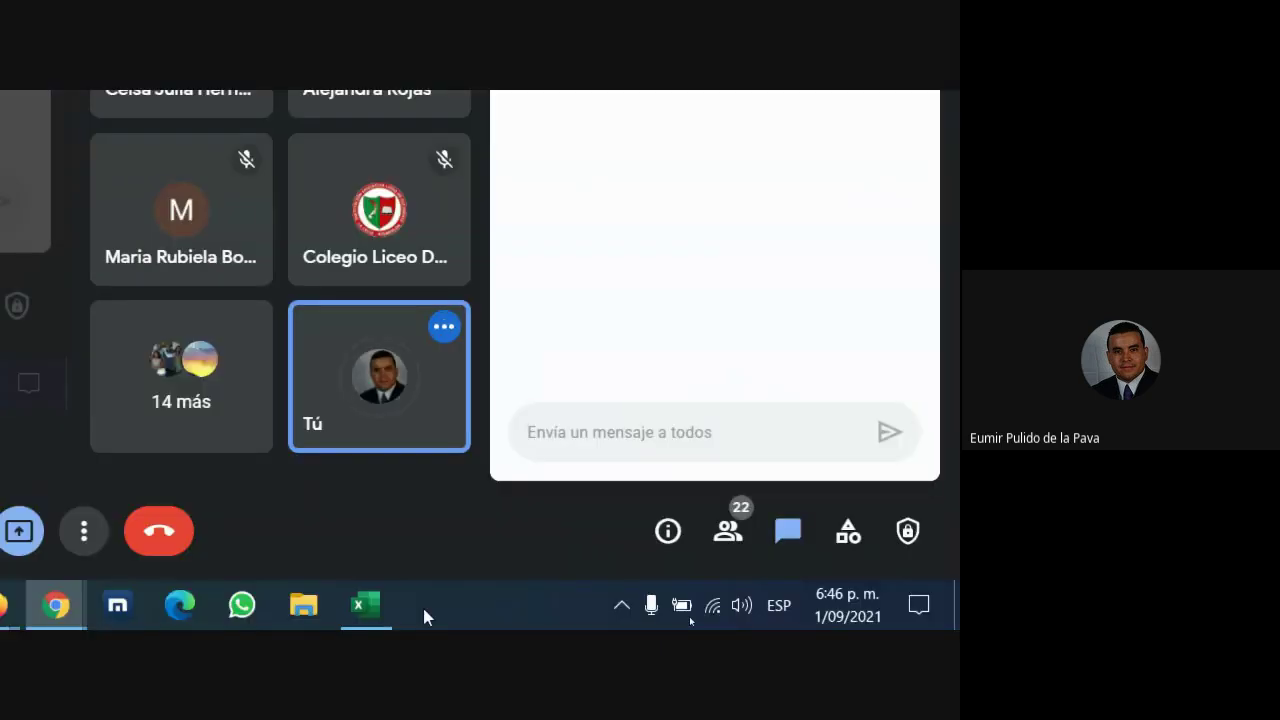
pyautogui.click(363, 607)
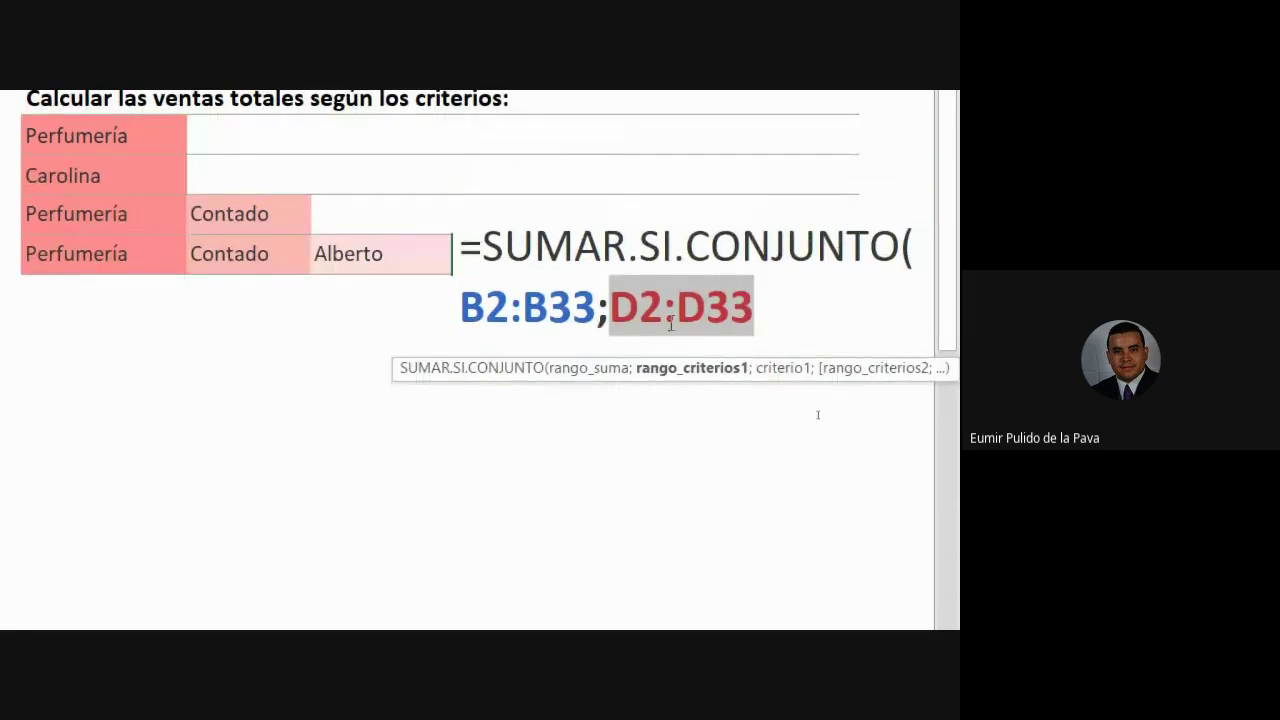
# Give the Pago range the typed criterion "contado".
pyautogui.click(734, 380)
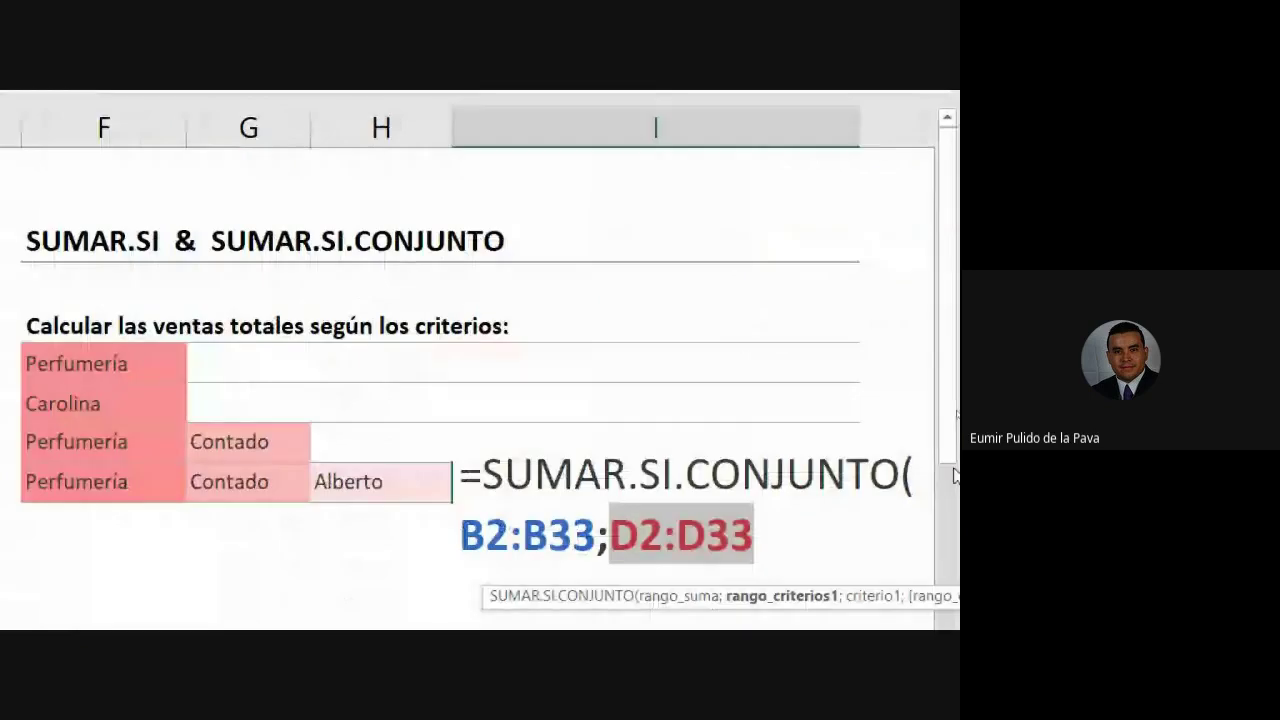
pyautogui.write(';')
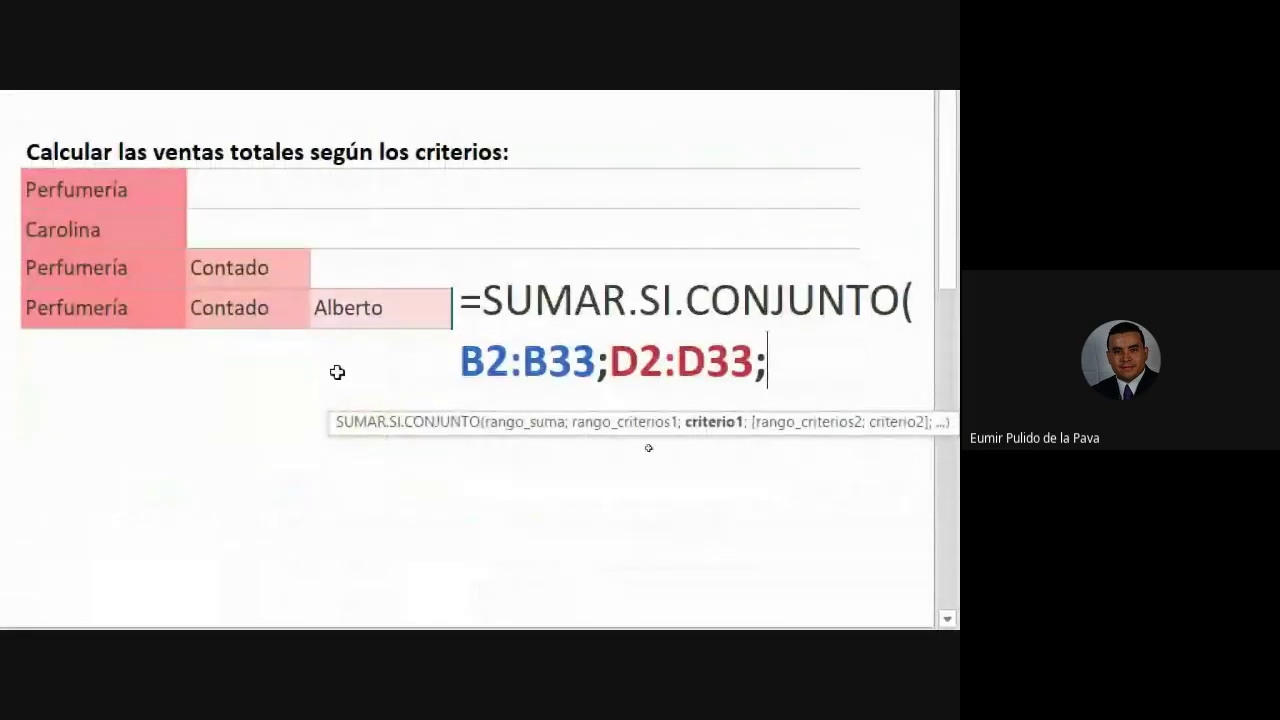
pyautogui.click(274, 314)
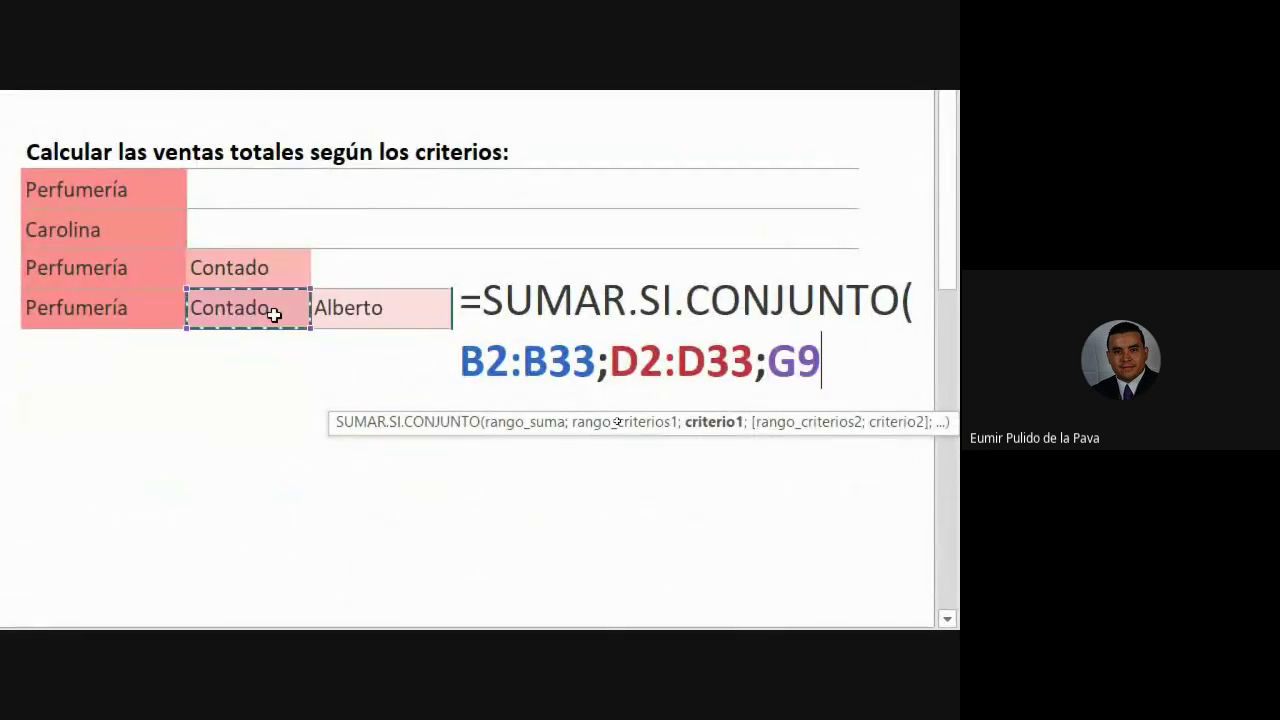
pyautogui.press('BackSpace')
pyautogui.press('BackSpace')
pyautogui.write('"')
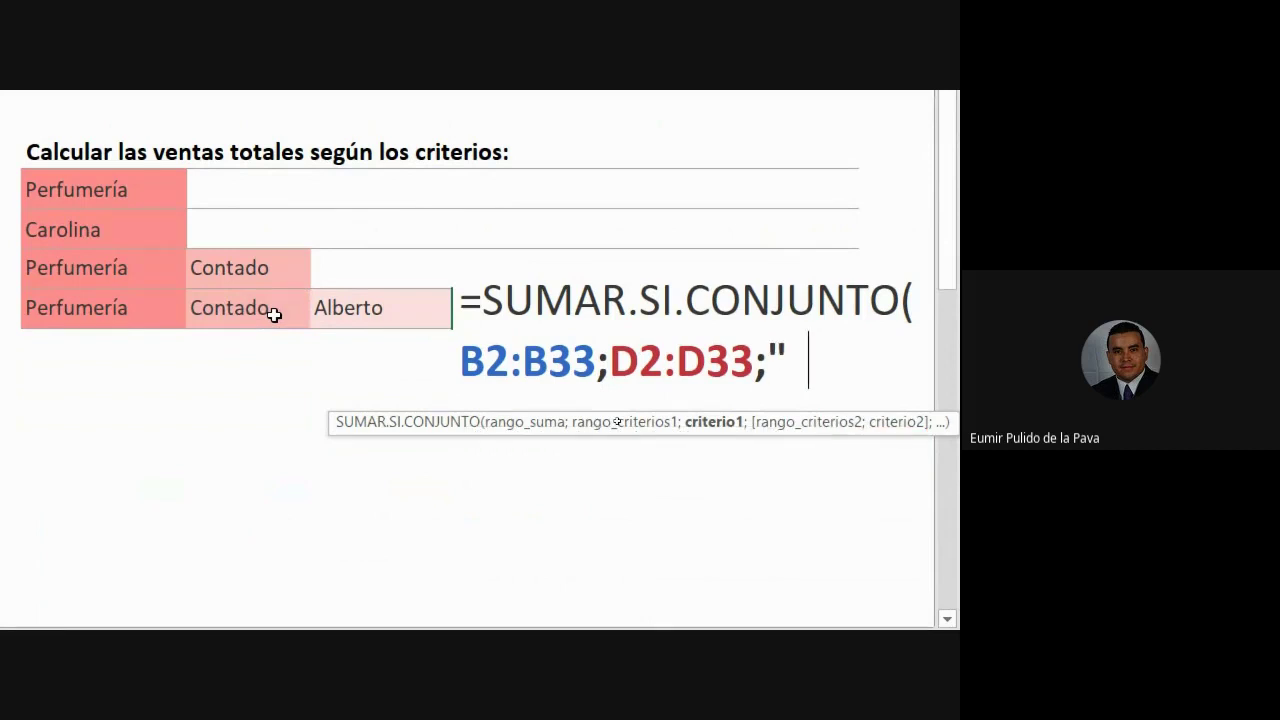
pyautogui.write('contadi')
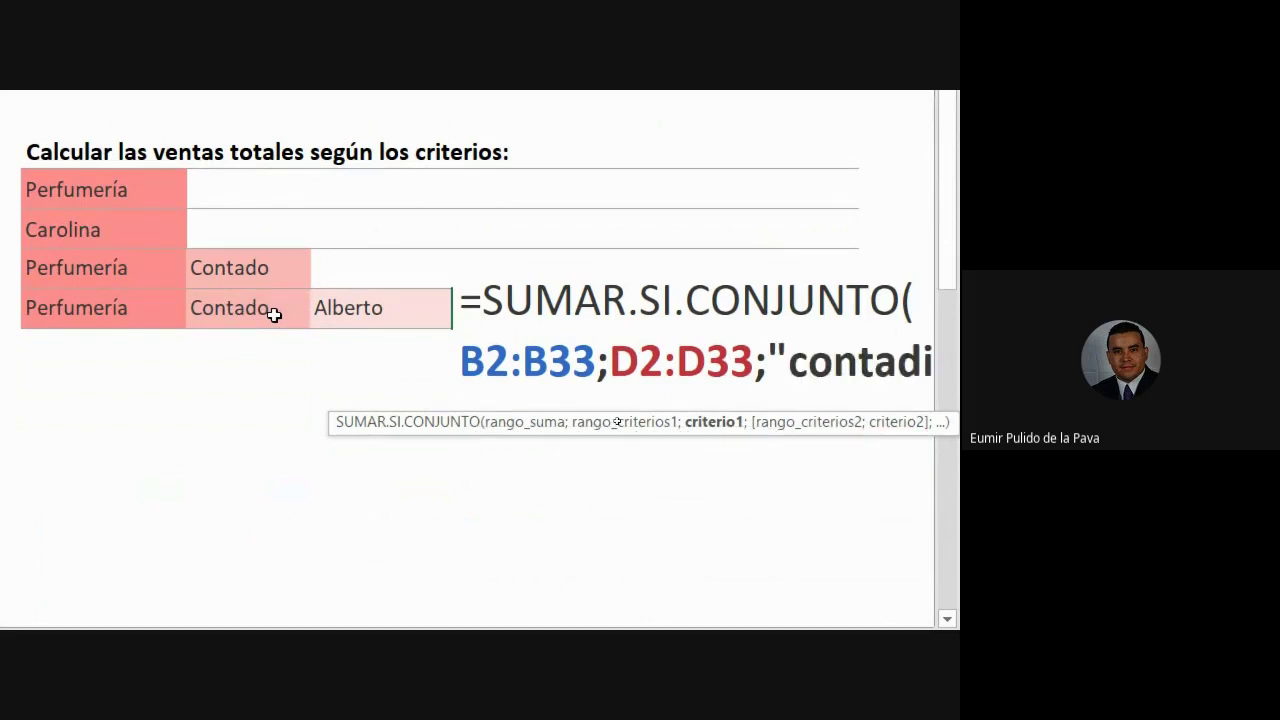
pyautogui.press('BackSpace')
pyautogui.write('o"')
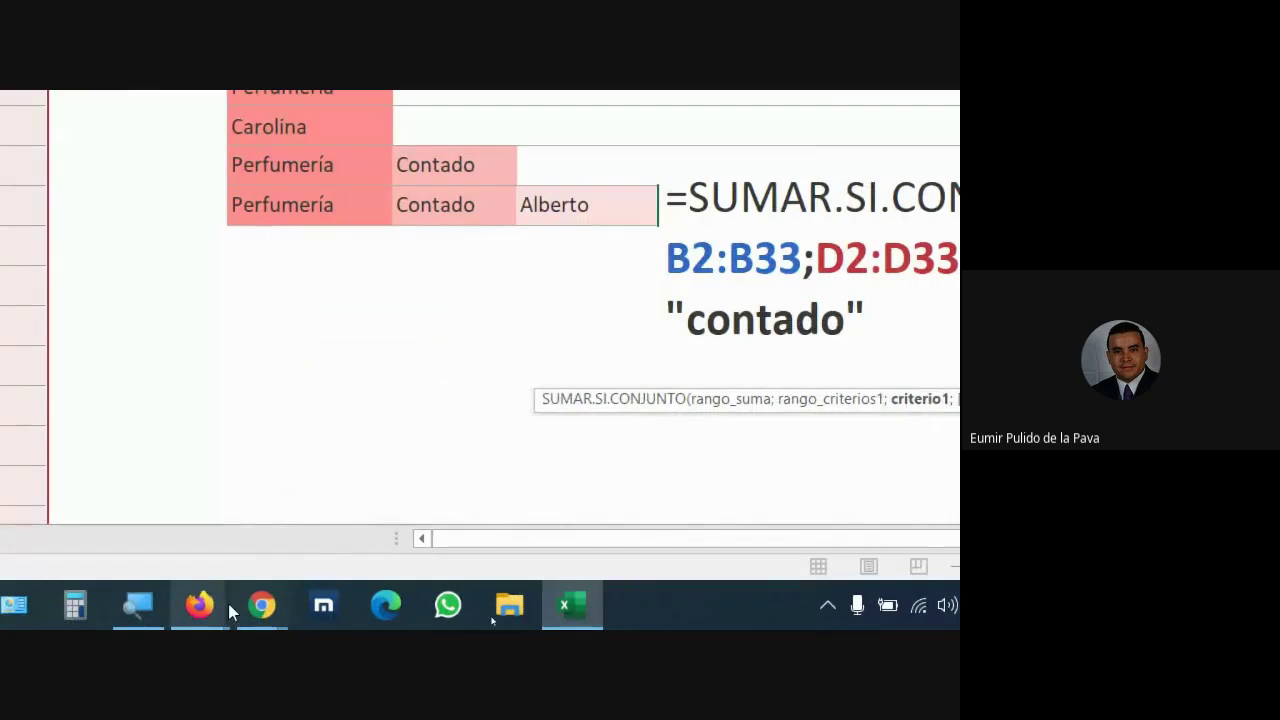
# Admit a second person to the Meet call and return to Excel.
pyautogui.moveTo(263, 601)
pyautogui.click(127, 512)
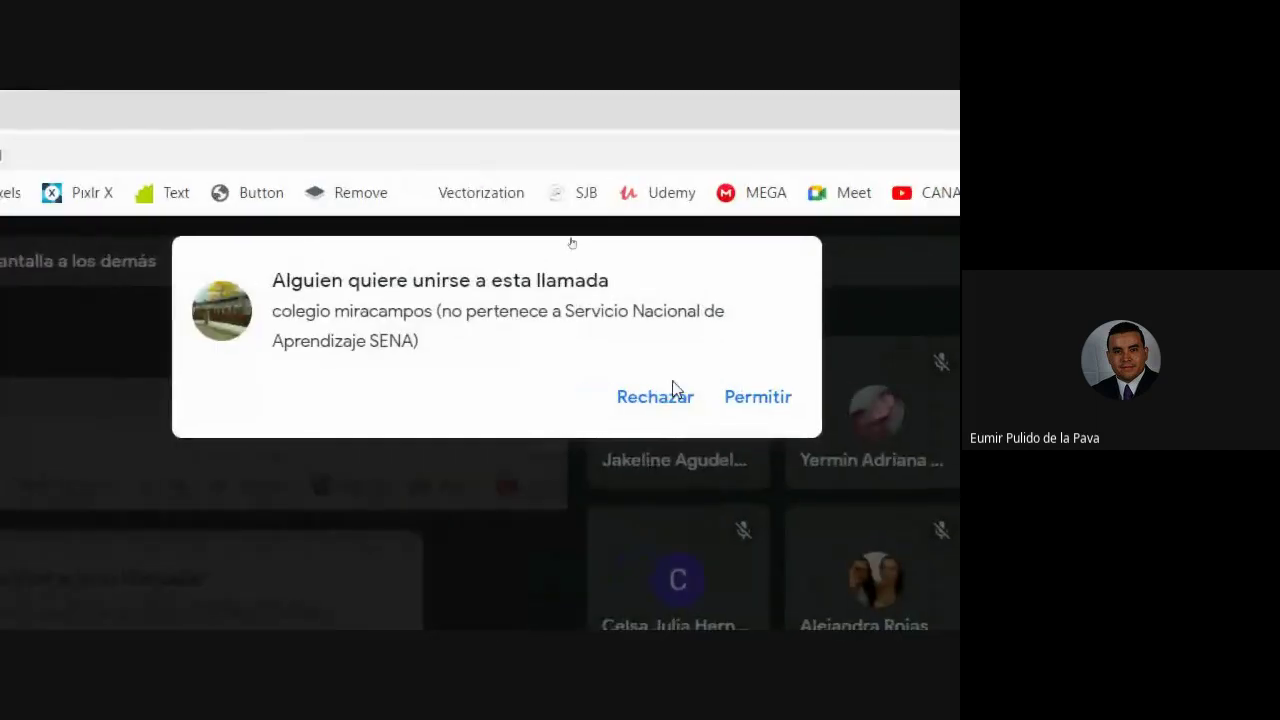
pyautogui.click(758, 408)
pyautogui.click(420, 604)
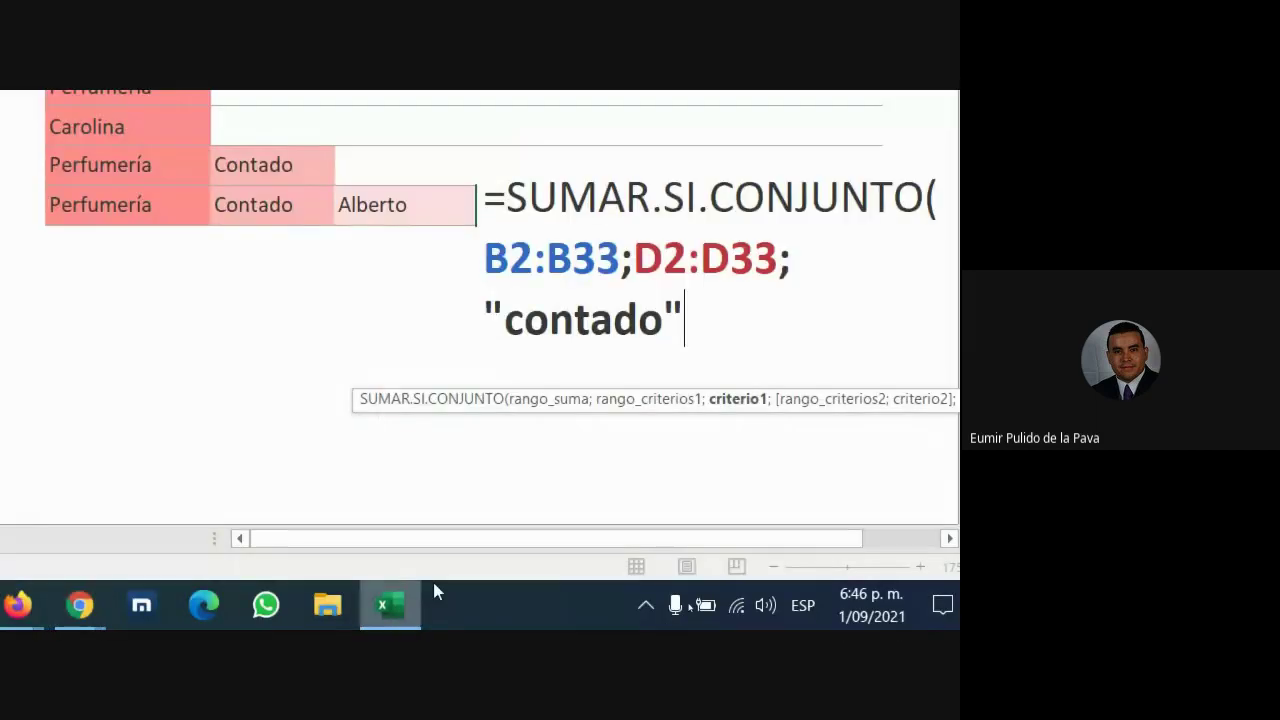
# Replace the typed "contado" text with a reference to the Contado cell G9.
pyautogui.moveTo(696, 318); pyautogui.dragTo(484, 318)
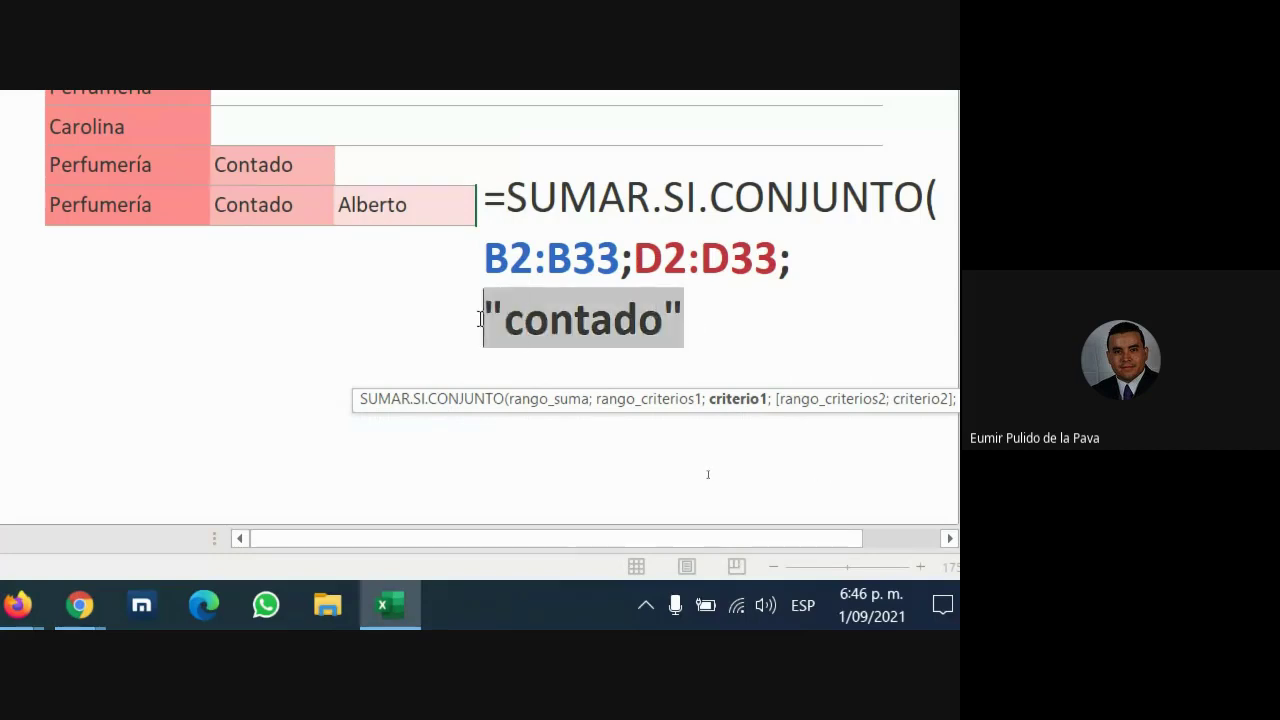
pyautogui.press('BackSpace')
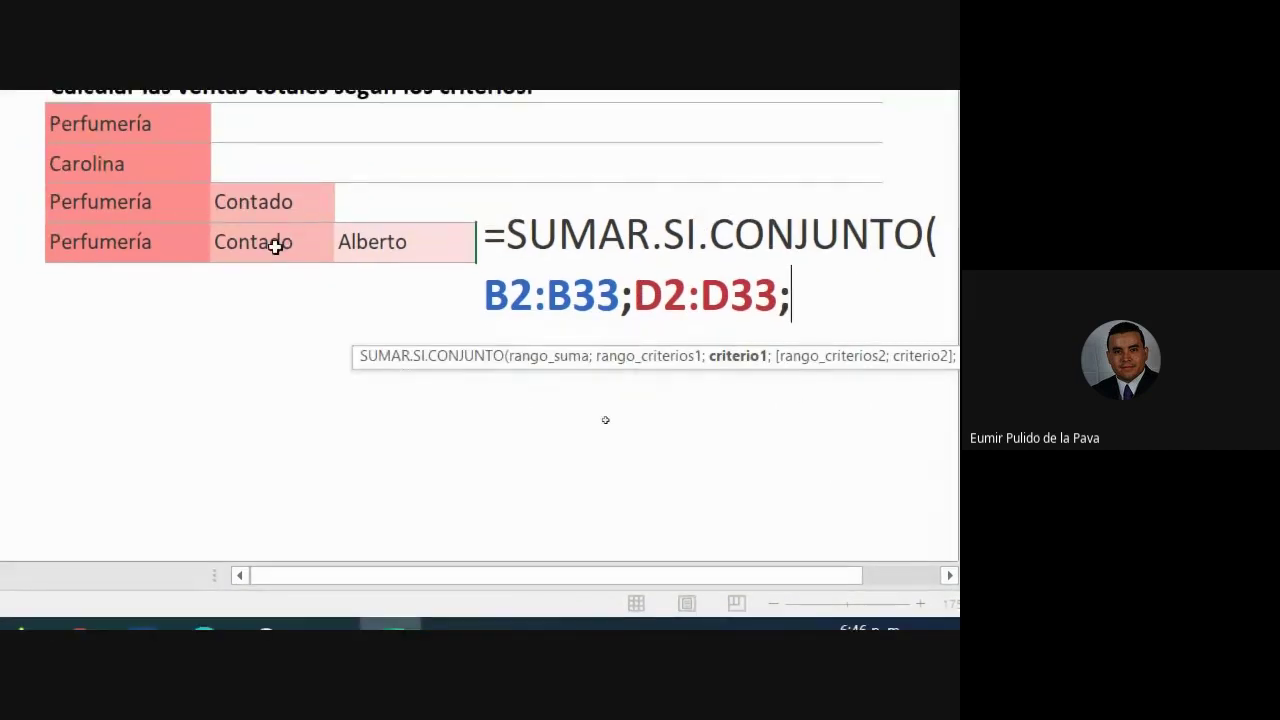
pyautogui.click(271, 243)
pyautogui.write(';')
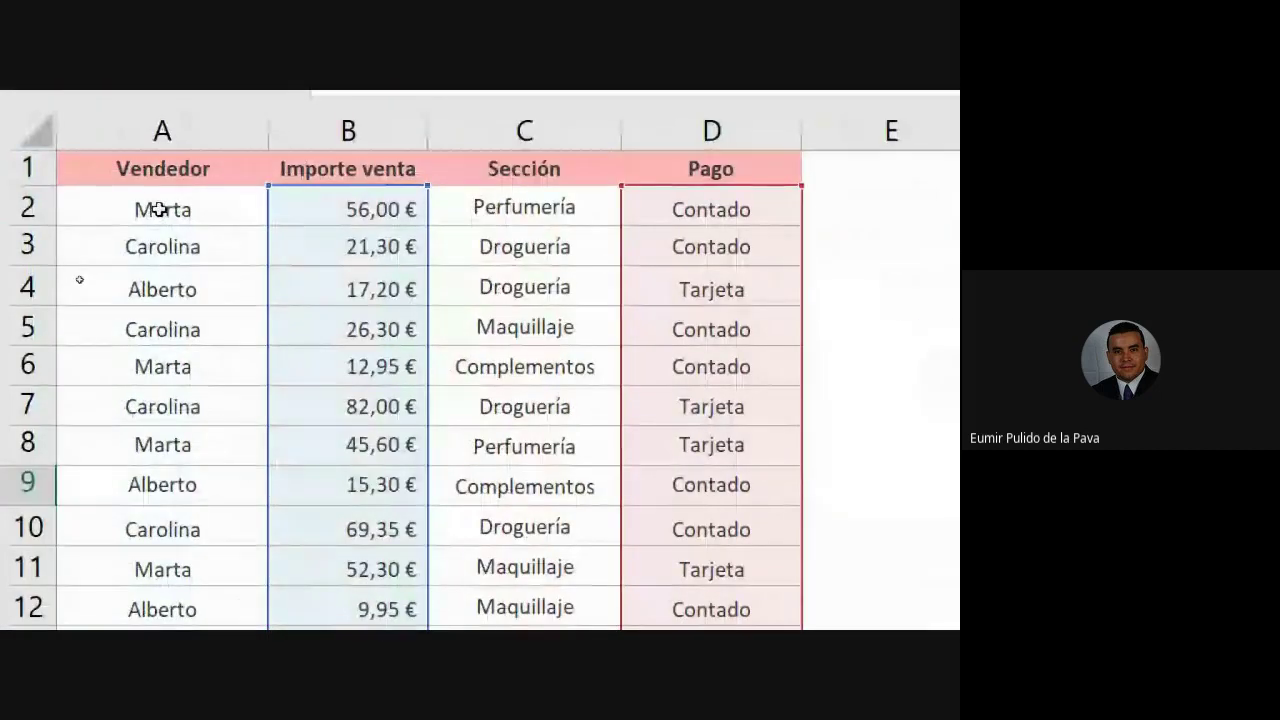
# Add criteria A2:A33 = H9 (Alberto) and C2:C33 = "perfumer?a", then commit the formula.
pyautogui.moveTo(165, 208)
pyautogui.mouseDown()
pyautogui.moveTo(75, 598)
pyautogui.moveTo(183, 423)
pyautogui.mouseUp()
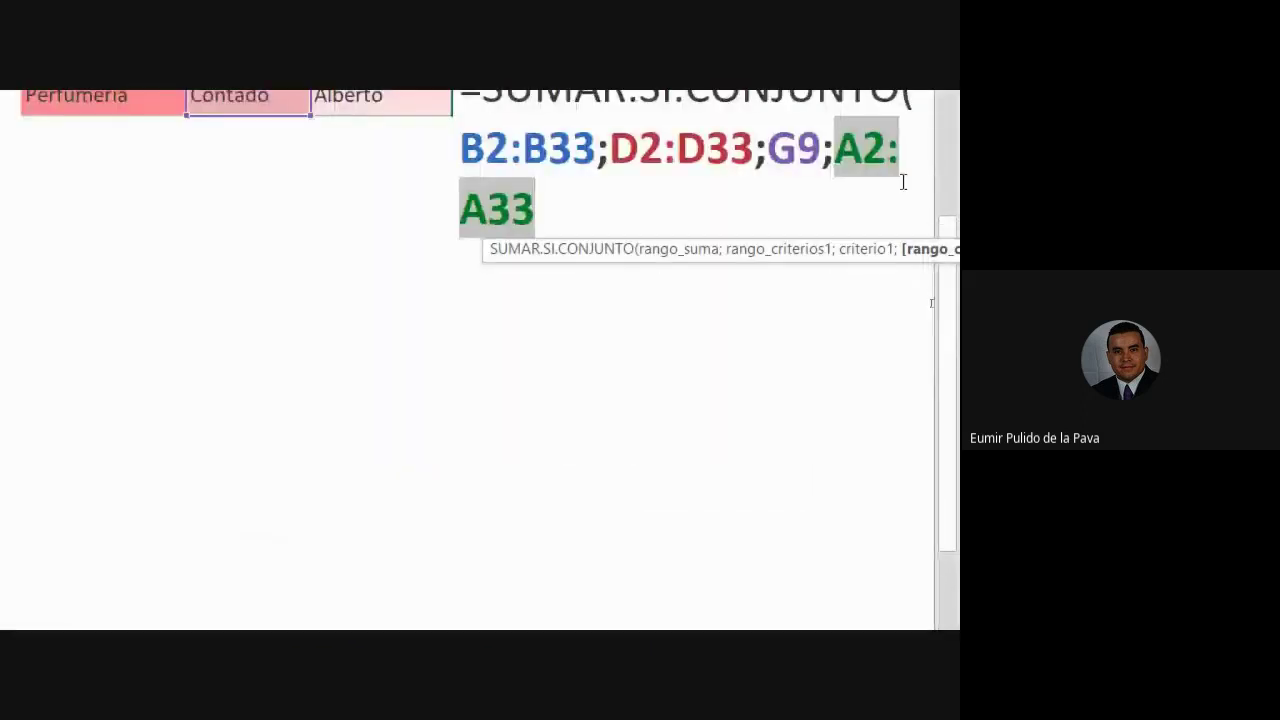
pyautogui.write(';')
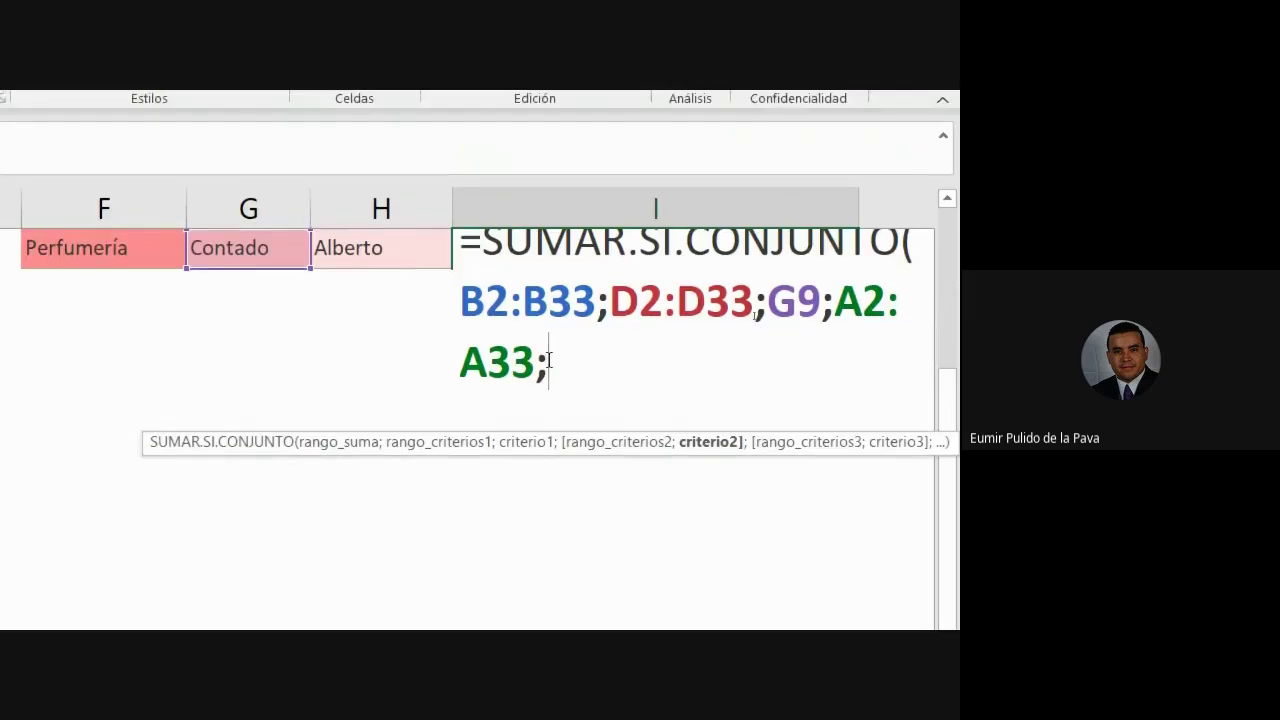
pyautogui.click(389, 261)
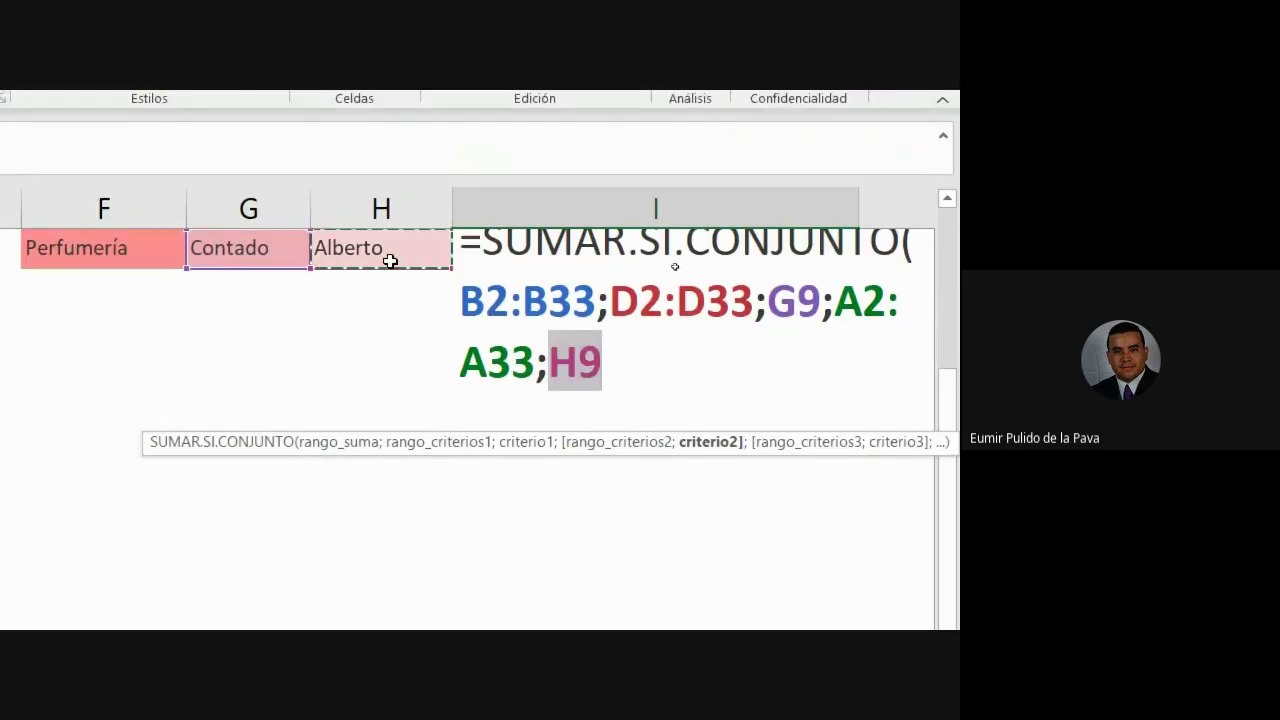
pyautogui.write(';')
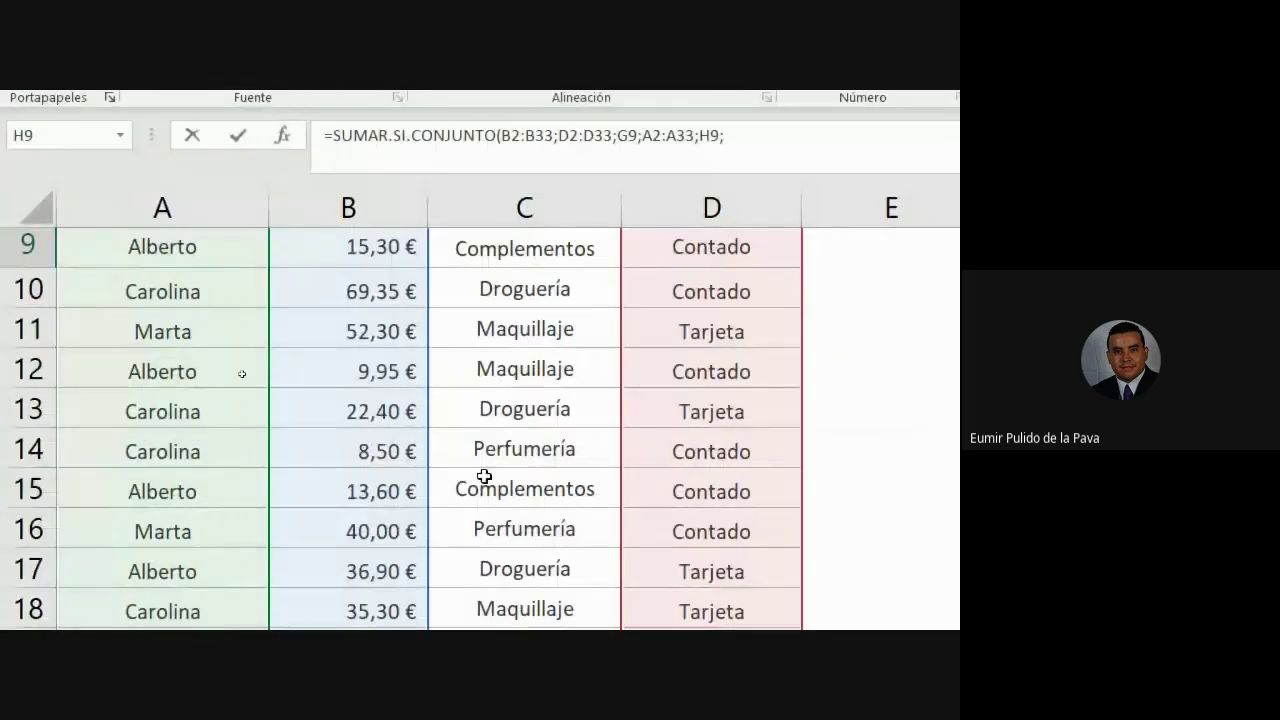
pyautogui.moveTo(557, 275); pyautogui.dragTo(553, 447)
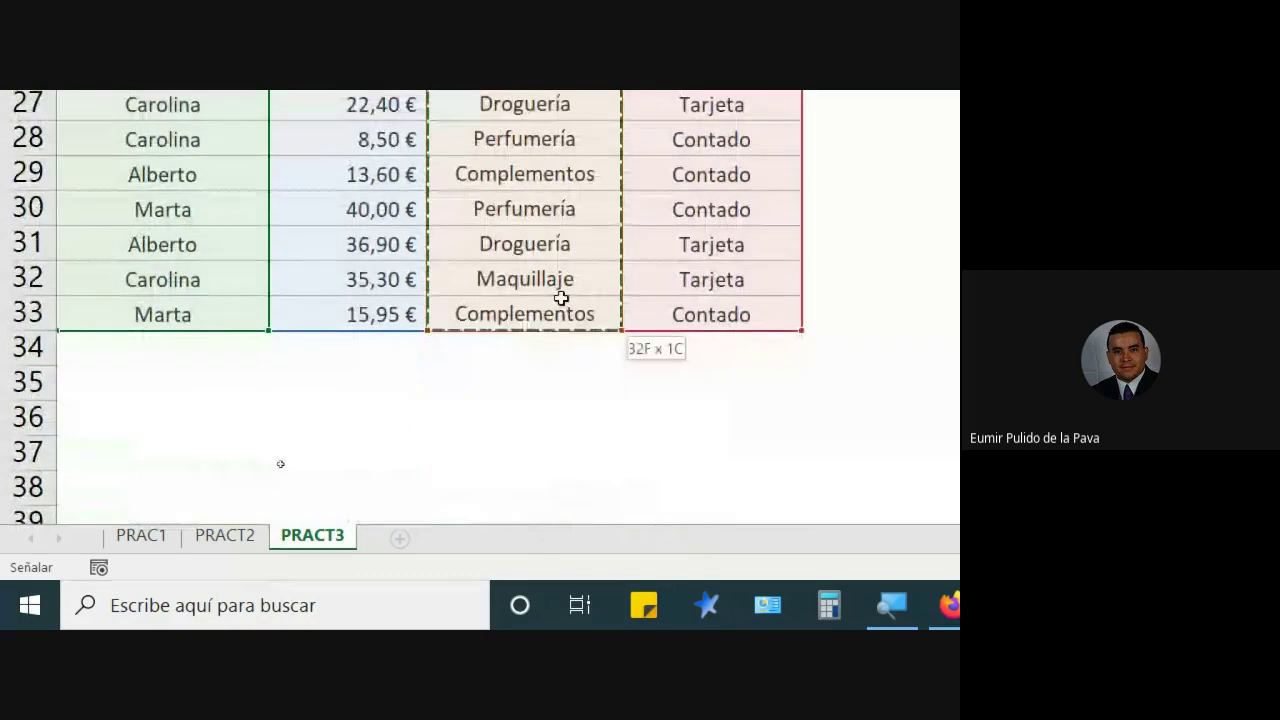
pyautogui.moveTo(553, 447); pyautogui.dragTo(560, 310)
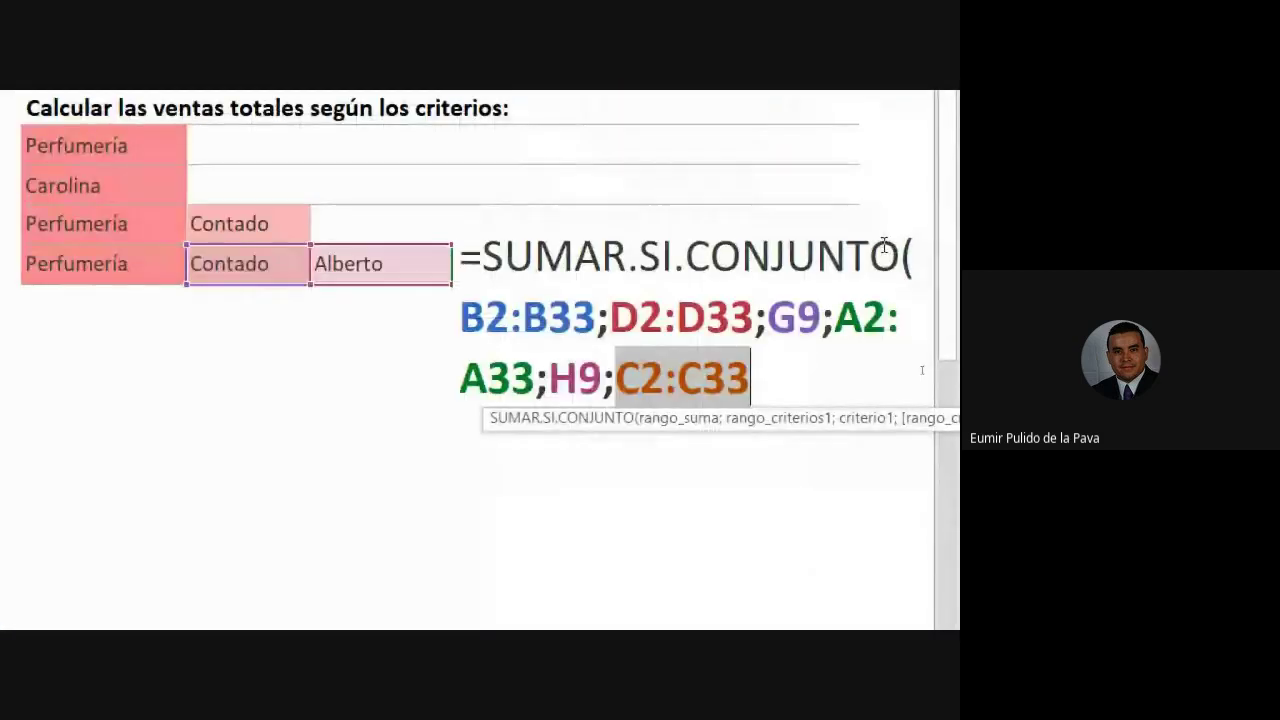
pyautogui.write(';')
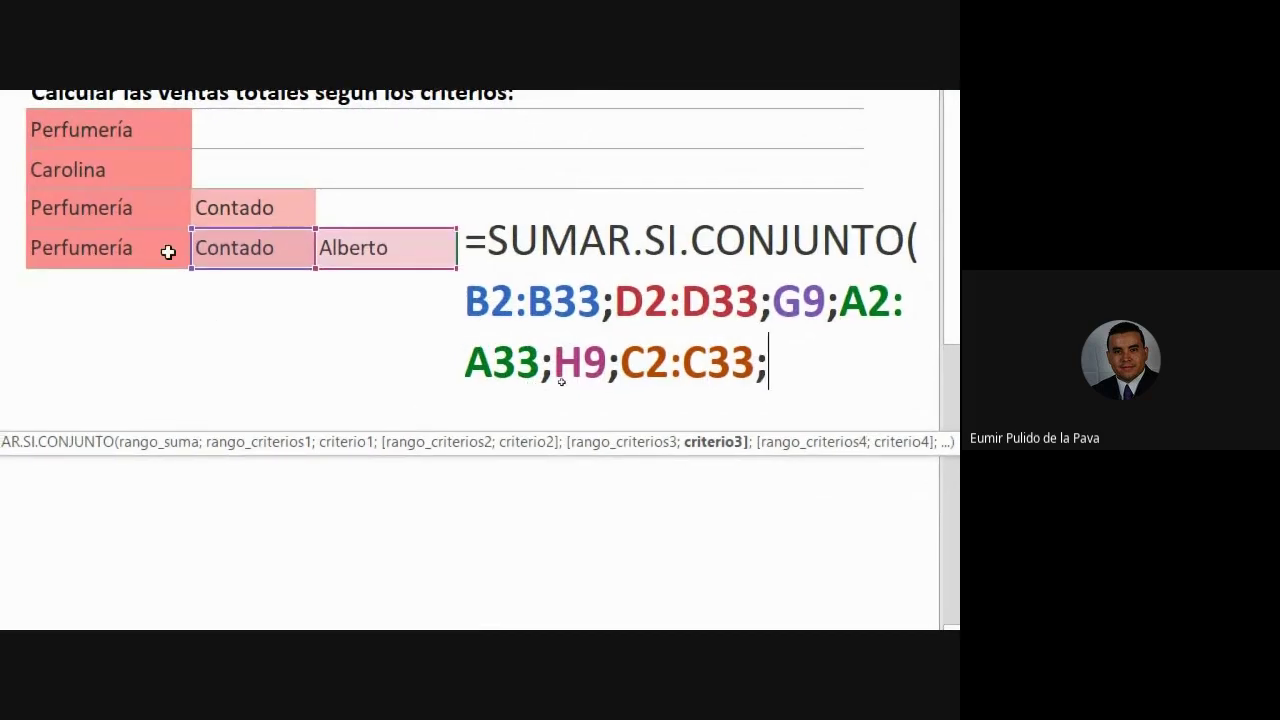
pyautogui.write('"')
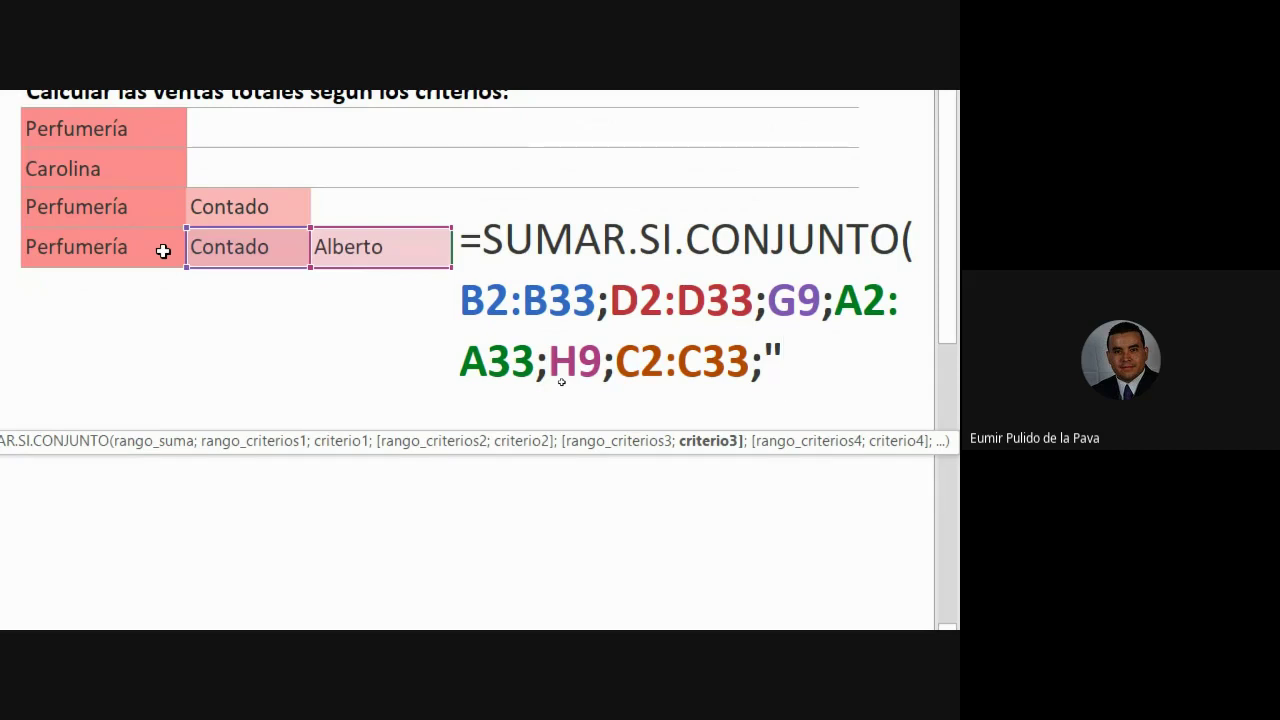
pyautogui.write('perfume')
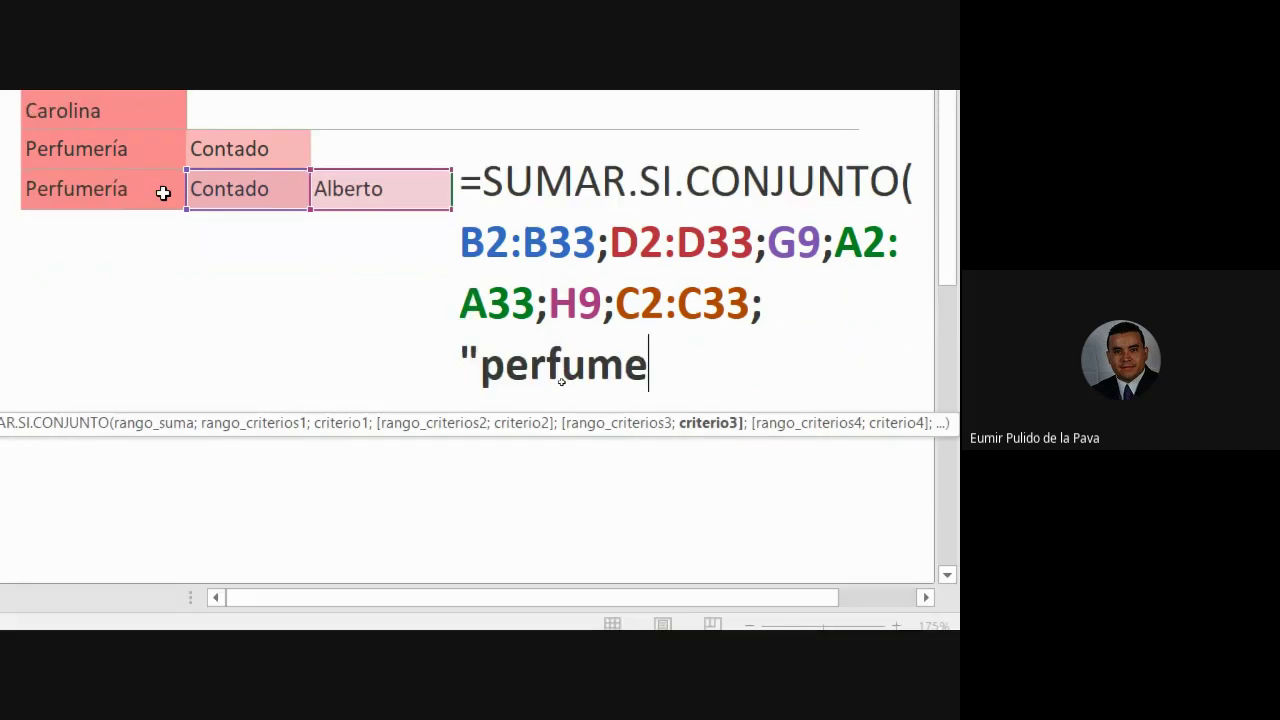
pyautogui.write('r?a')
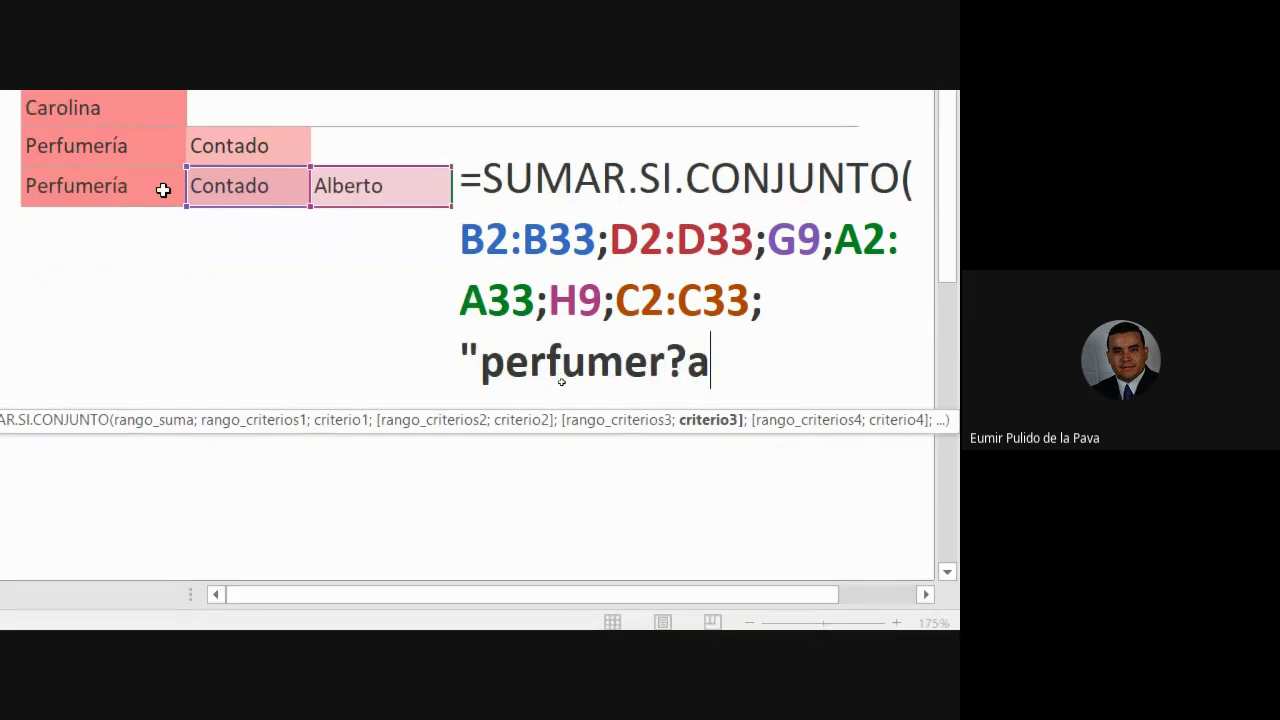
pyautogui.write('")')
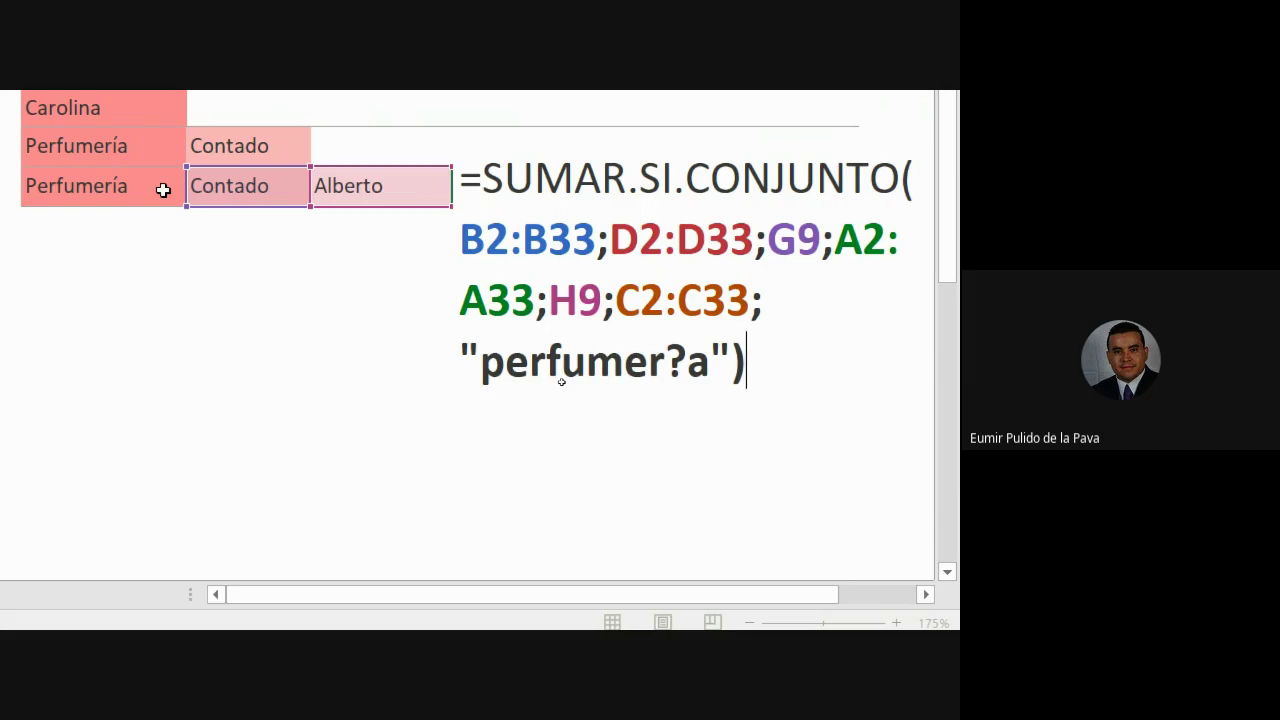
pyautogui.press('Return')
# Check the formula result cell, then turn on filtering for the sales table.
pyautogui.scroll(1, 683, 311)
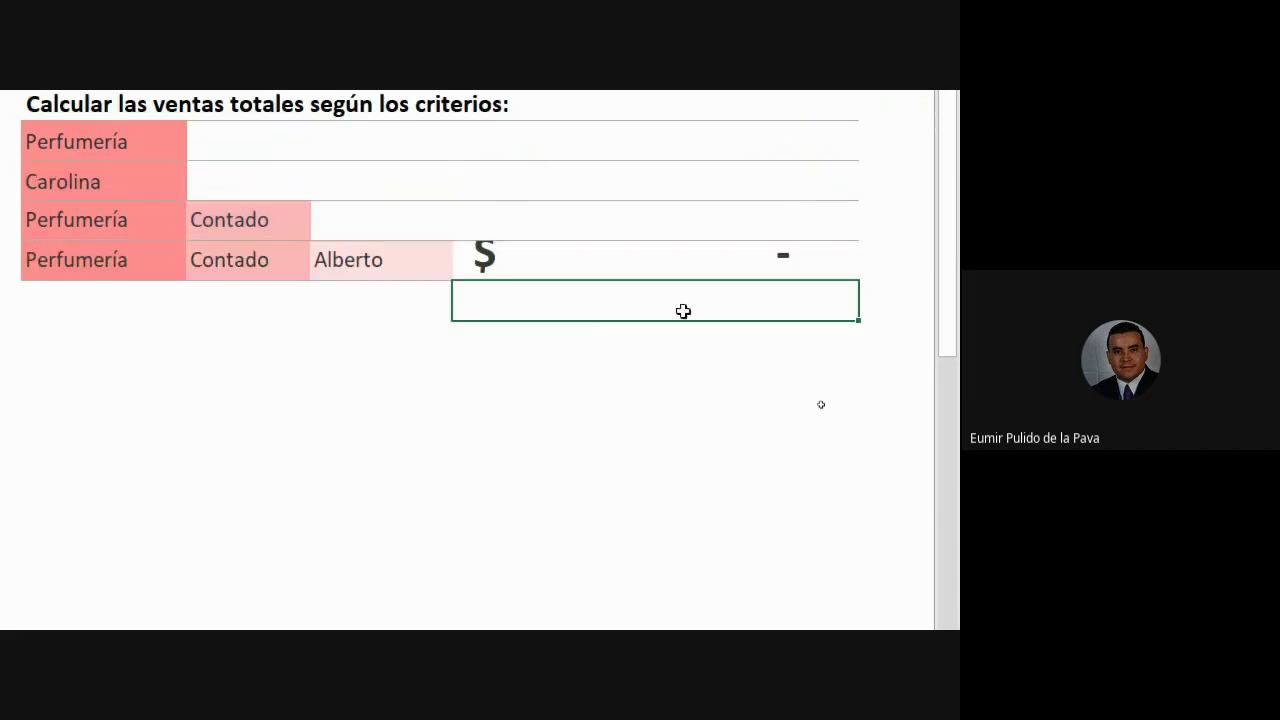
pyautogui.click(669, 272)
pyautogui.scroll(5, 12, 378)
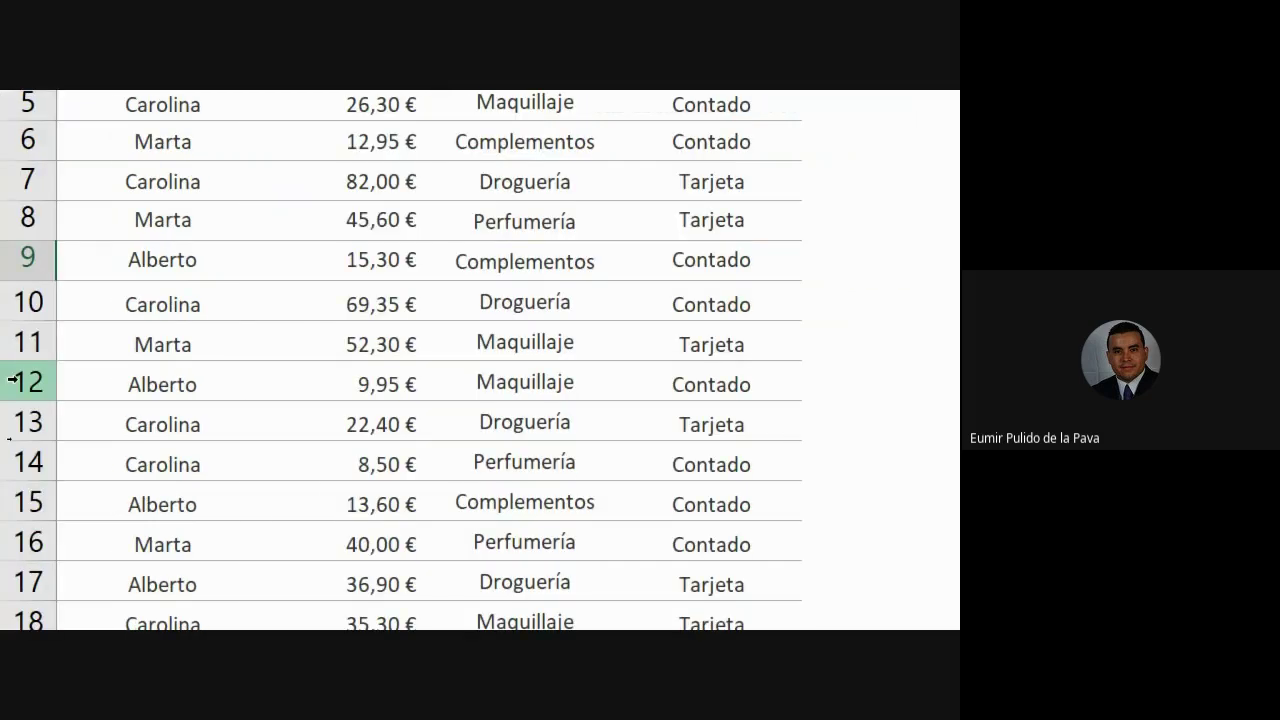
pyautogui.scroll(2, 12, 378)
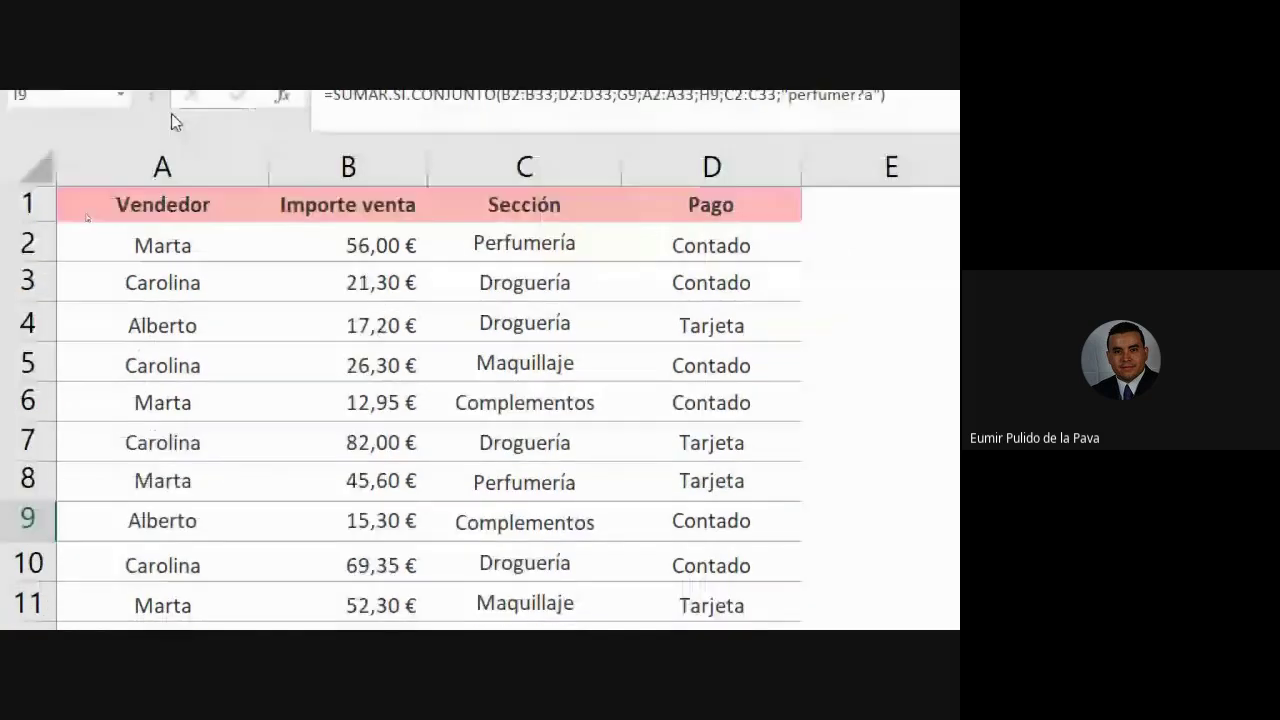
pyautogui.click(221, 211)
pyautogui.hotkey('ctrl', 'shift', 'l')
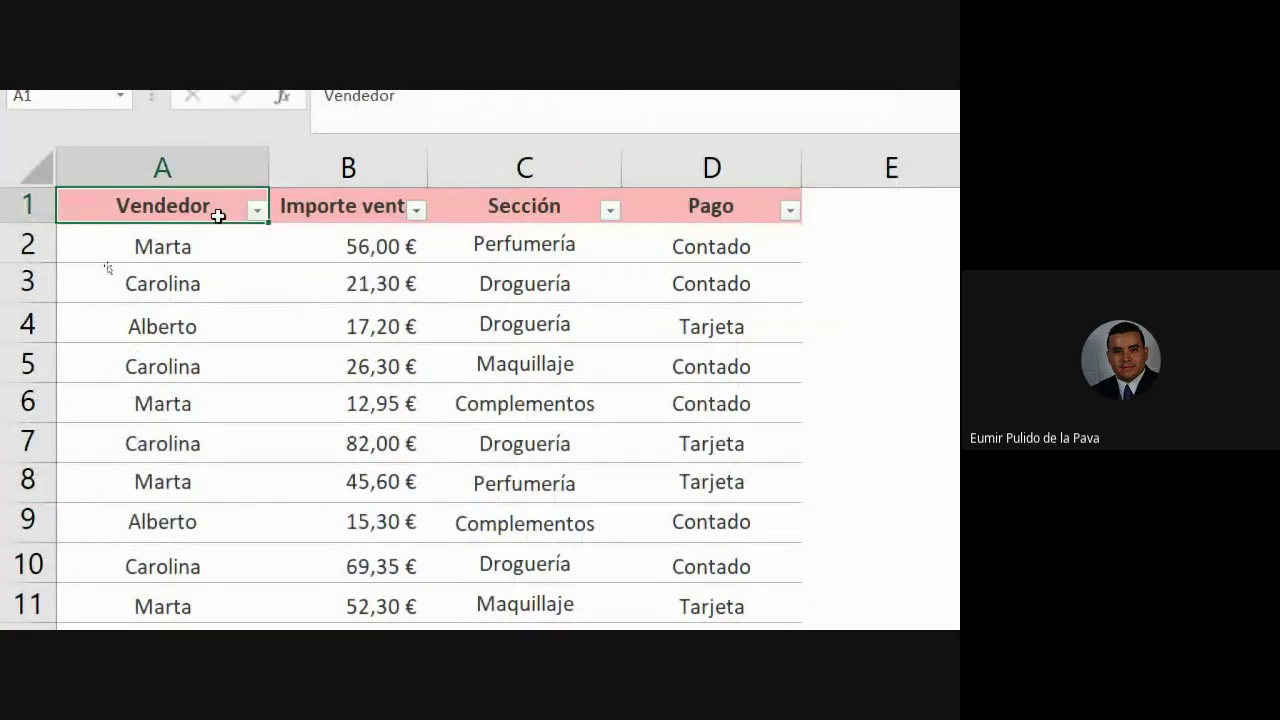
# Filter the Vendedor column to Alberto only and the Pago column to Contado only.
pyautogui.click(255, 211)
pyautogui.click(66, 463)
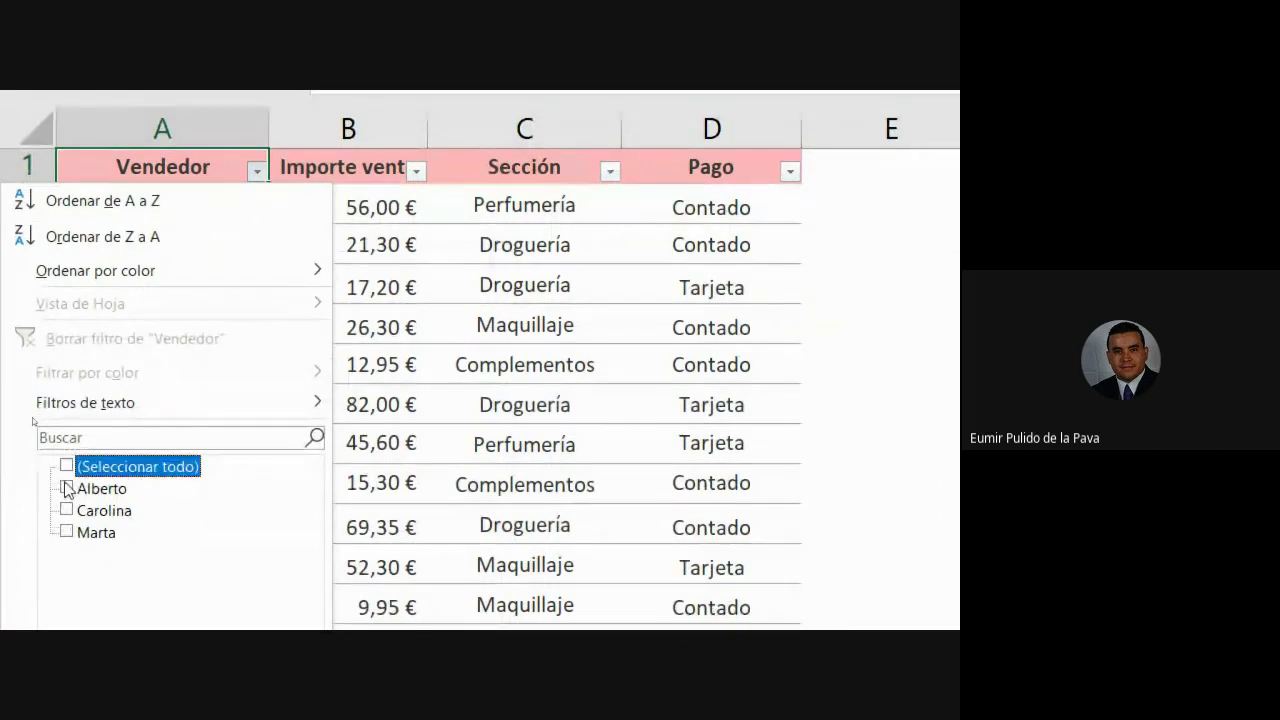
pyautogui.click(66, 486)
pyautogui.click(181, 576)
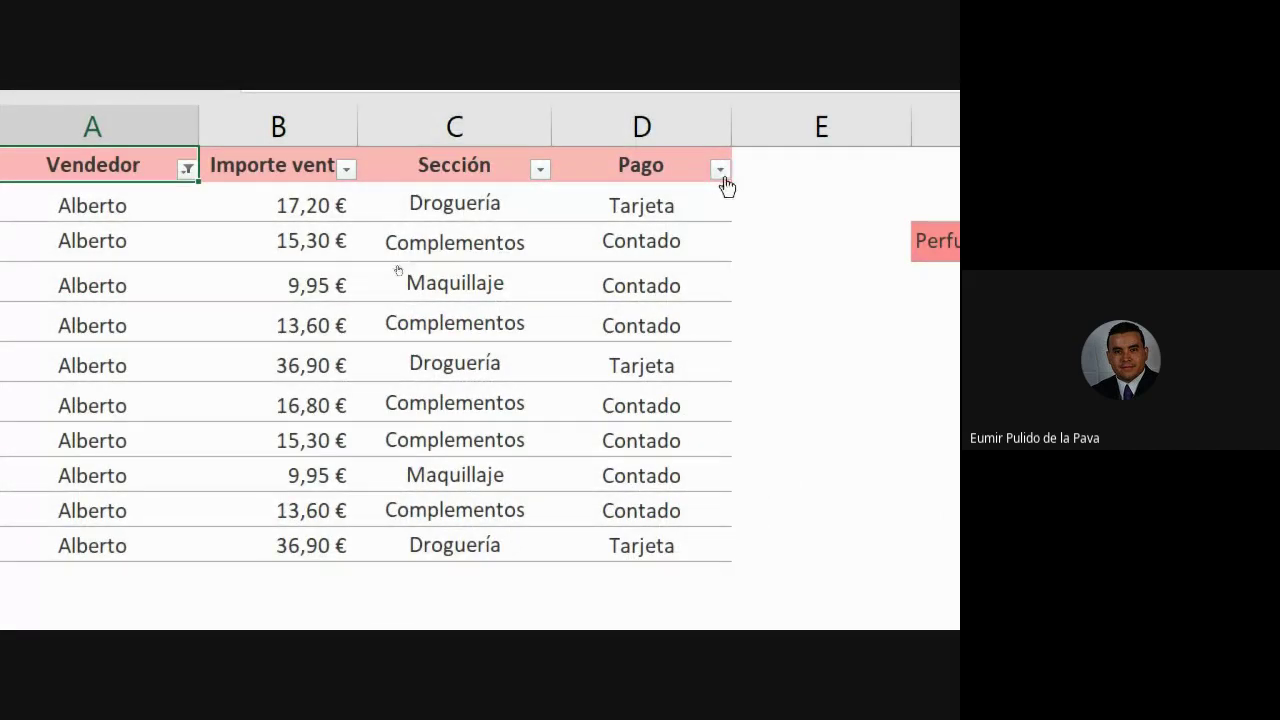
pyautogui.click(720, 170)
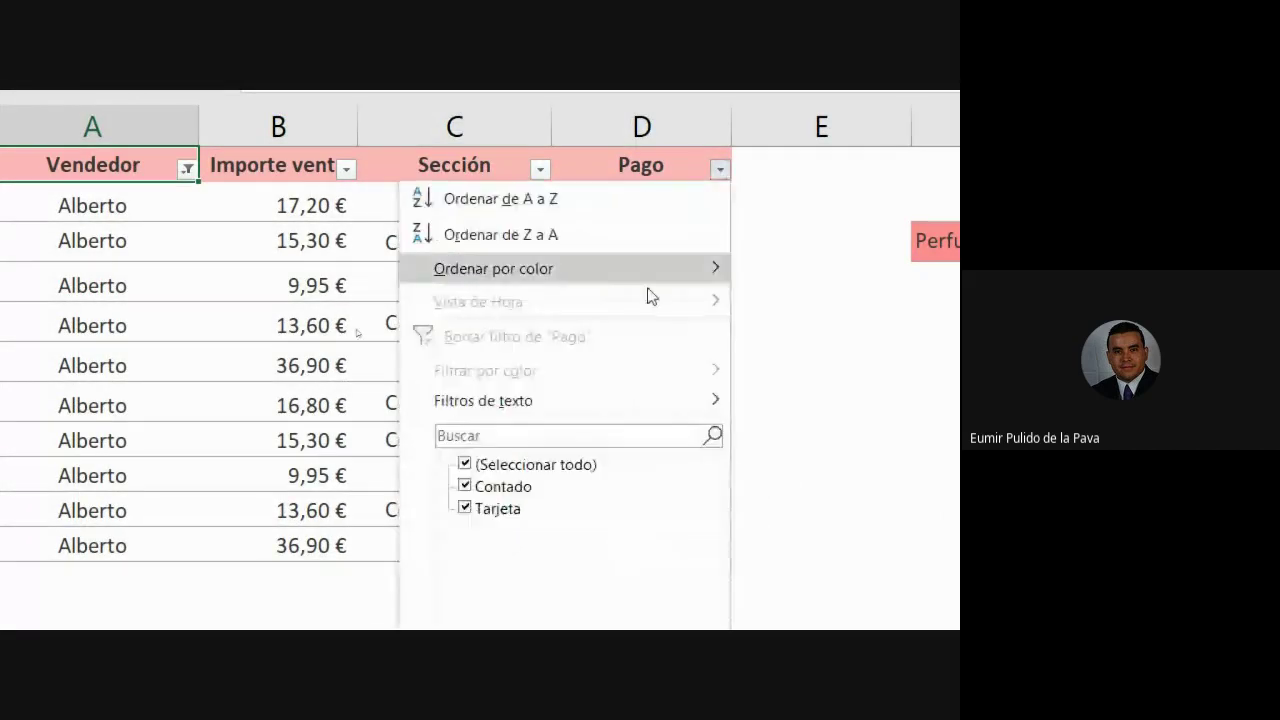
pyautogui.click(520, 464)
pyautogui.click(470, 486)
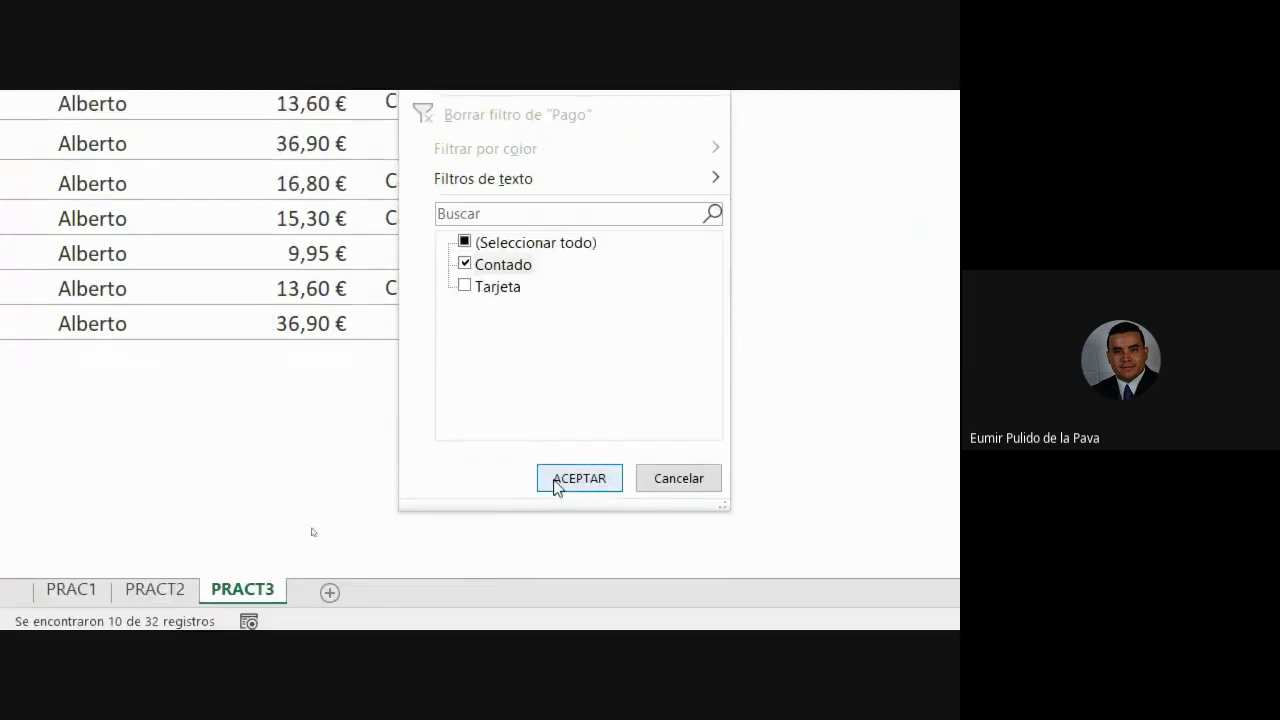
pyautogui.click(572, 482)
# Review the Sección filter without changes and select the 13,60 € sale's section cell.
pyautogui.click(527, 162)
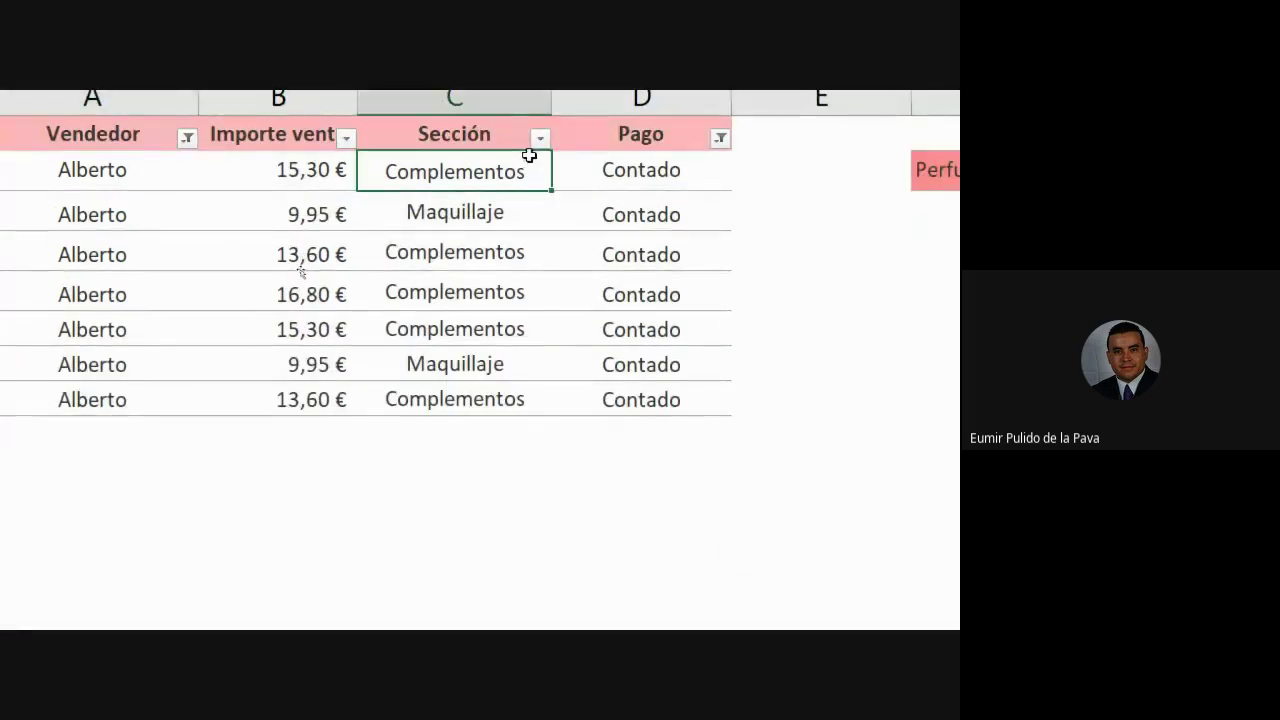
pyautogui.click(540, 140)
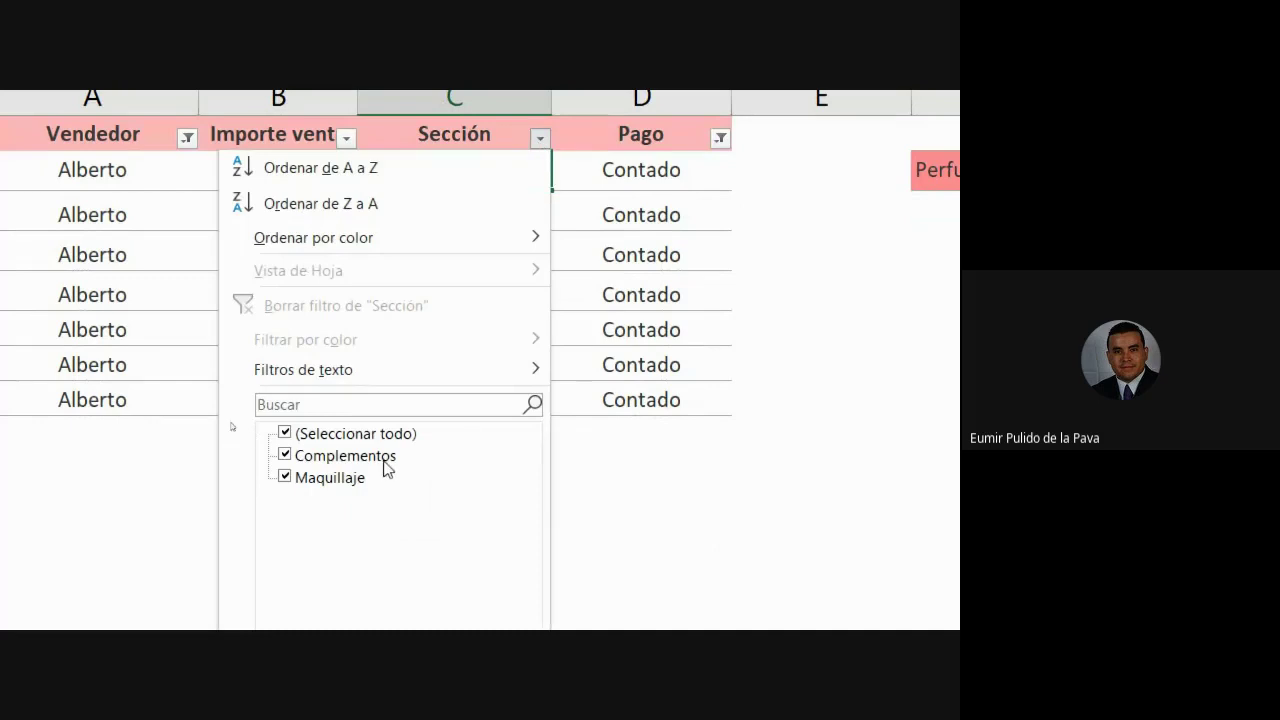
pyautogui.click(734, 495)
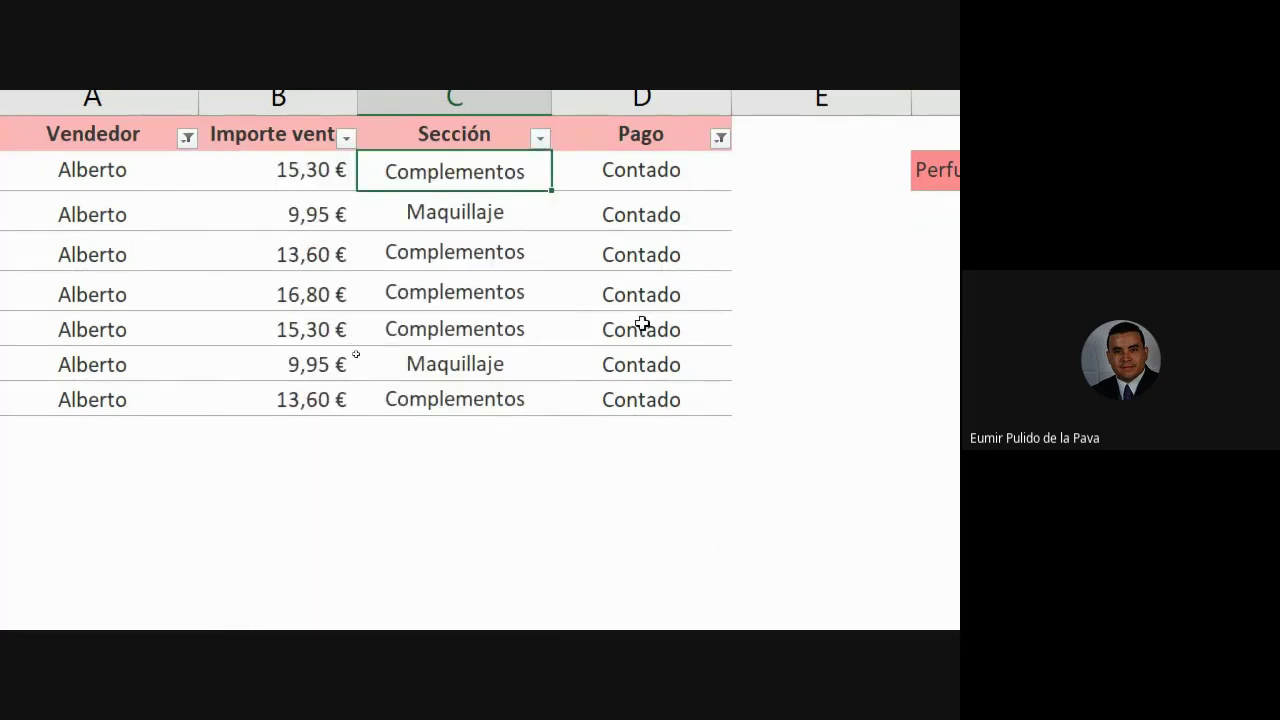
pyautogui.click(448, 264)
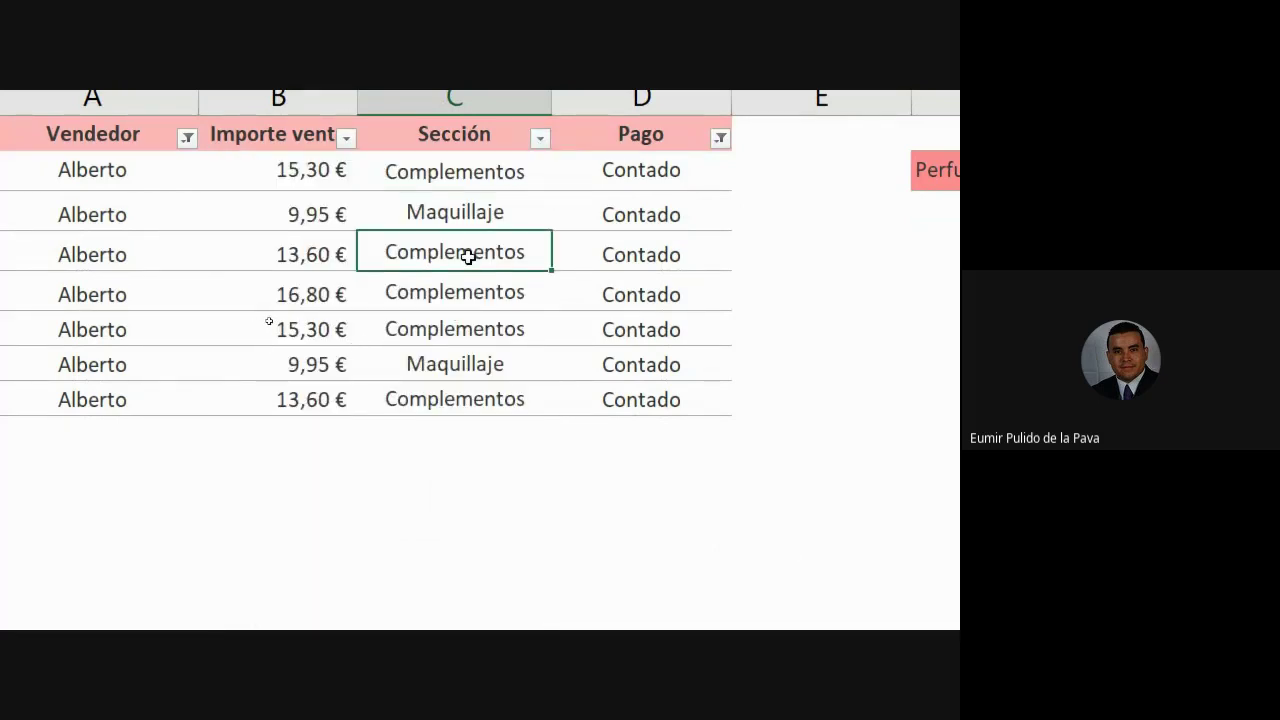
pyautogui.hscroll(5, 700, 266)
pyautogui.hscroll(1, 737, 277)
pyautogui.hscroll(-5, 400, 220)
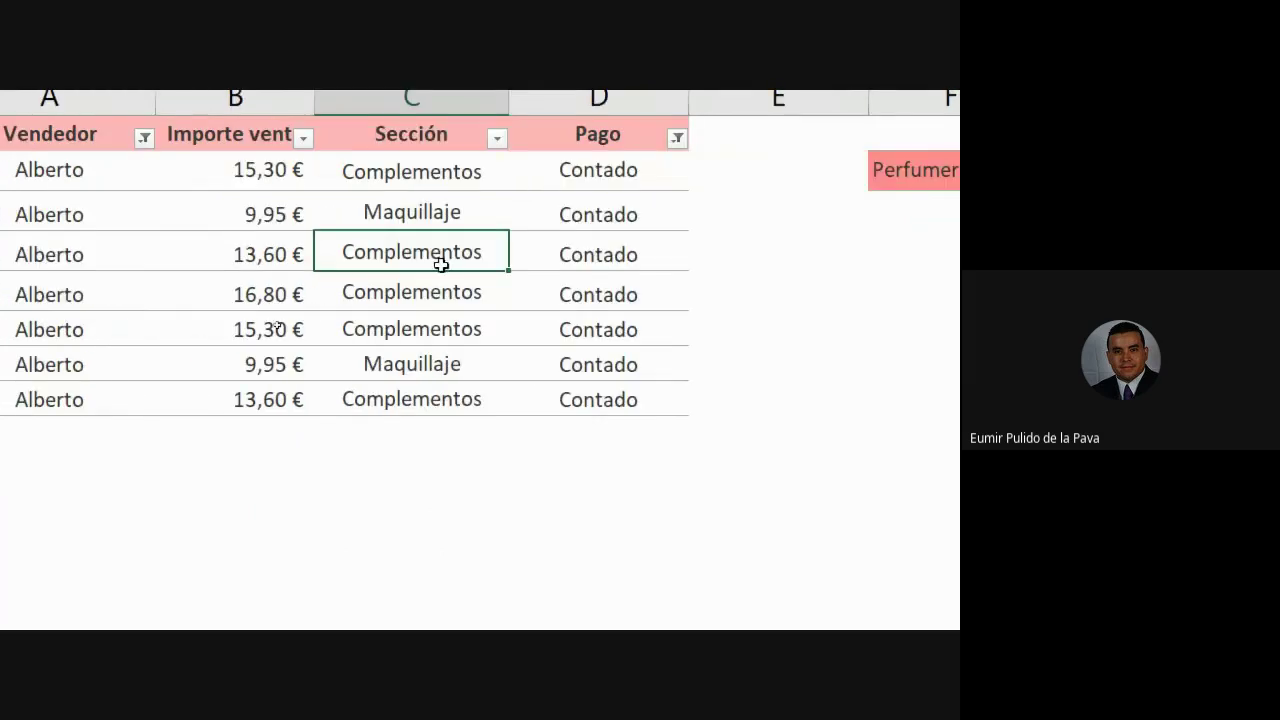
# Set the Sección of the 13,60 € and 9,95 € sales to Perfumería.
pyautogui.write('Pe')
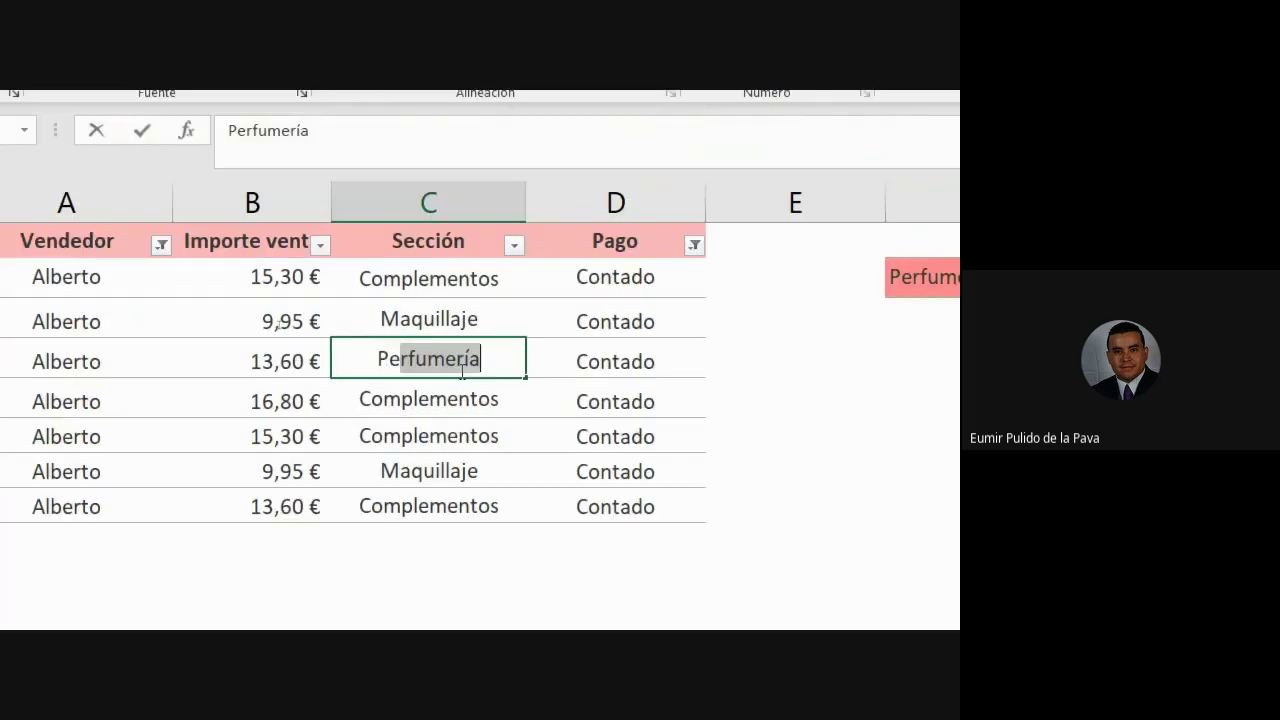
pyautogui.press('Return')
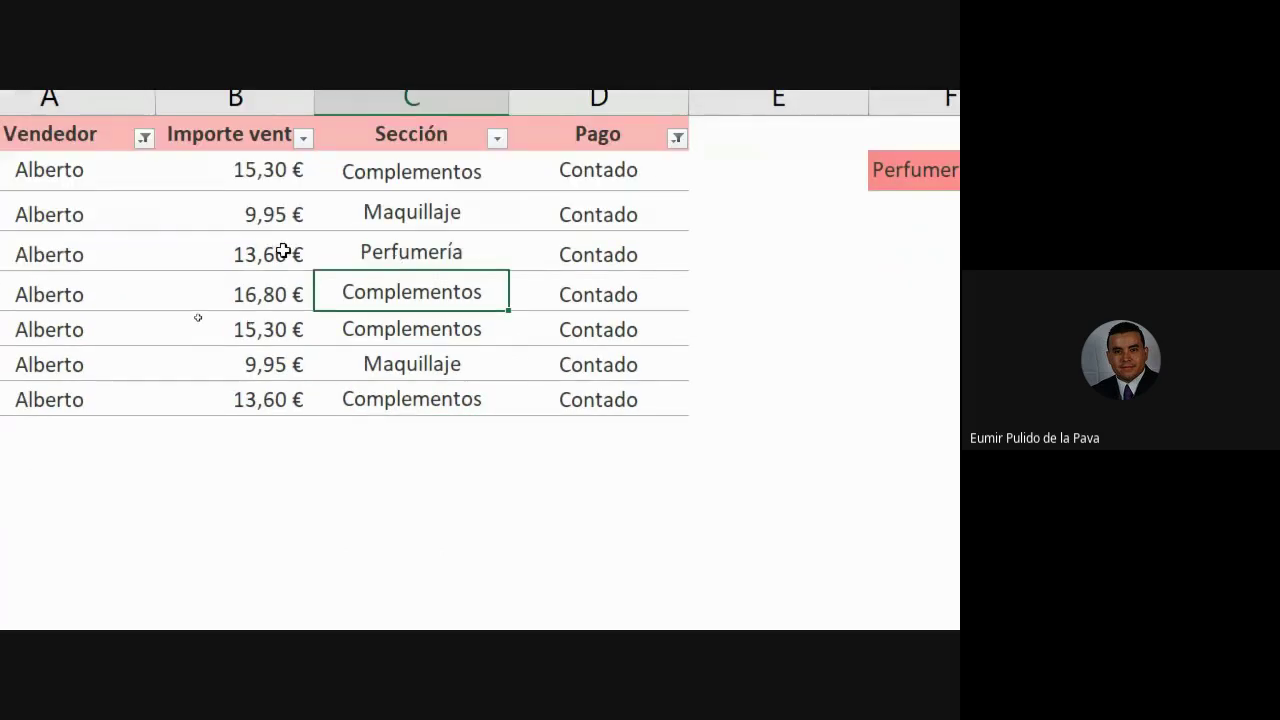
pyautogui.click(345, 373)
pyautogui.write('Pe')
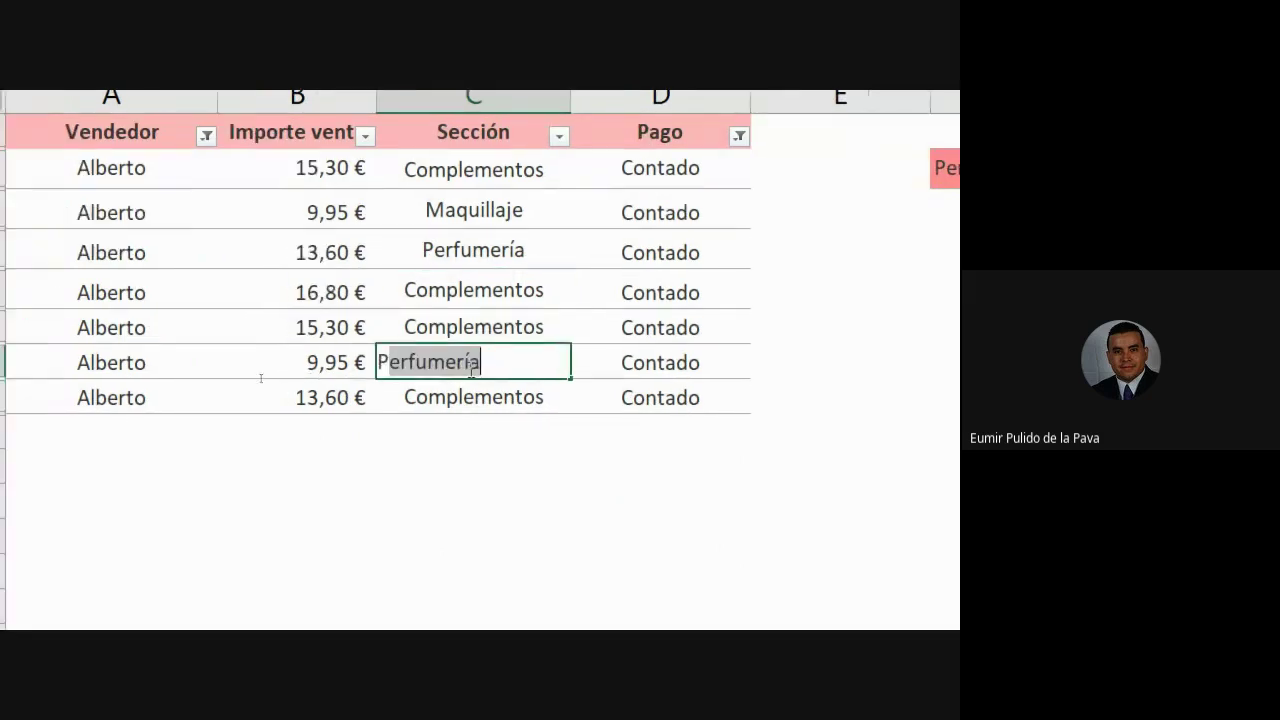
pyautogui.press('Return')
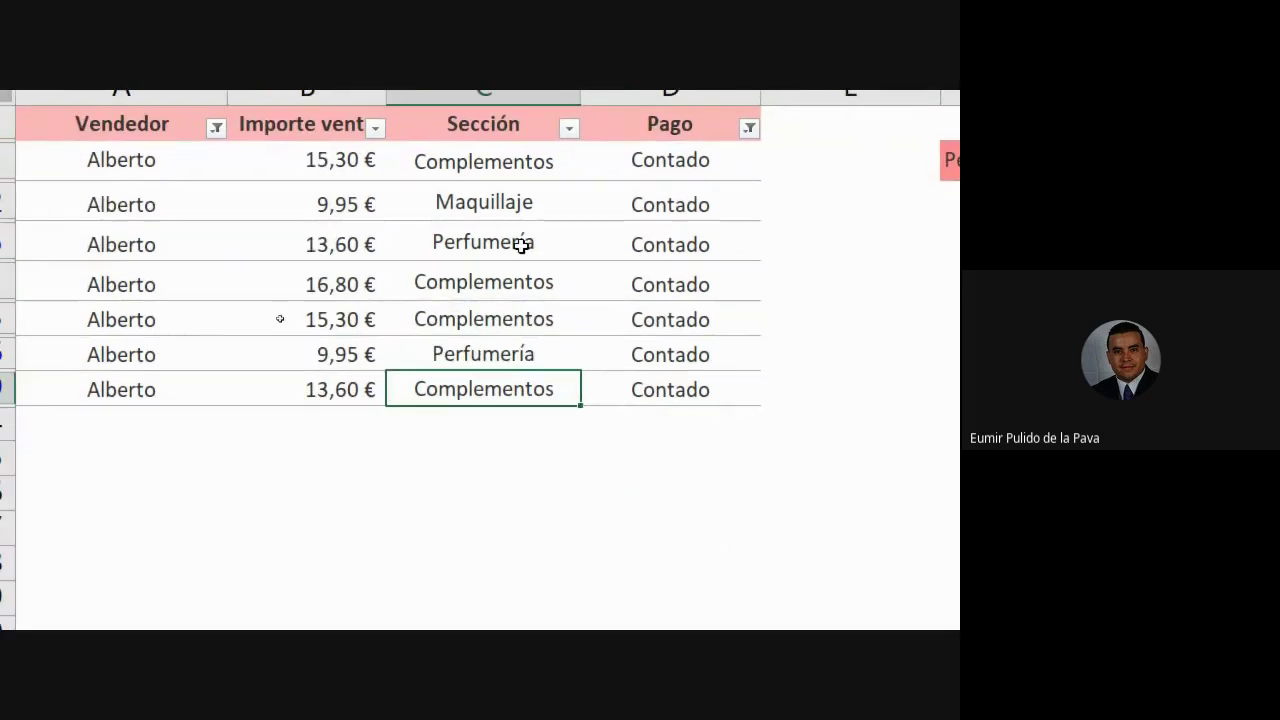
# Clear the Pago and Vendedor filters to show all rows again.
pyautogui.click(737, 136)
pyautogui.click(745, 130)
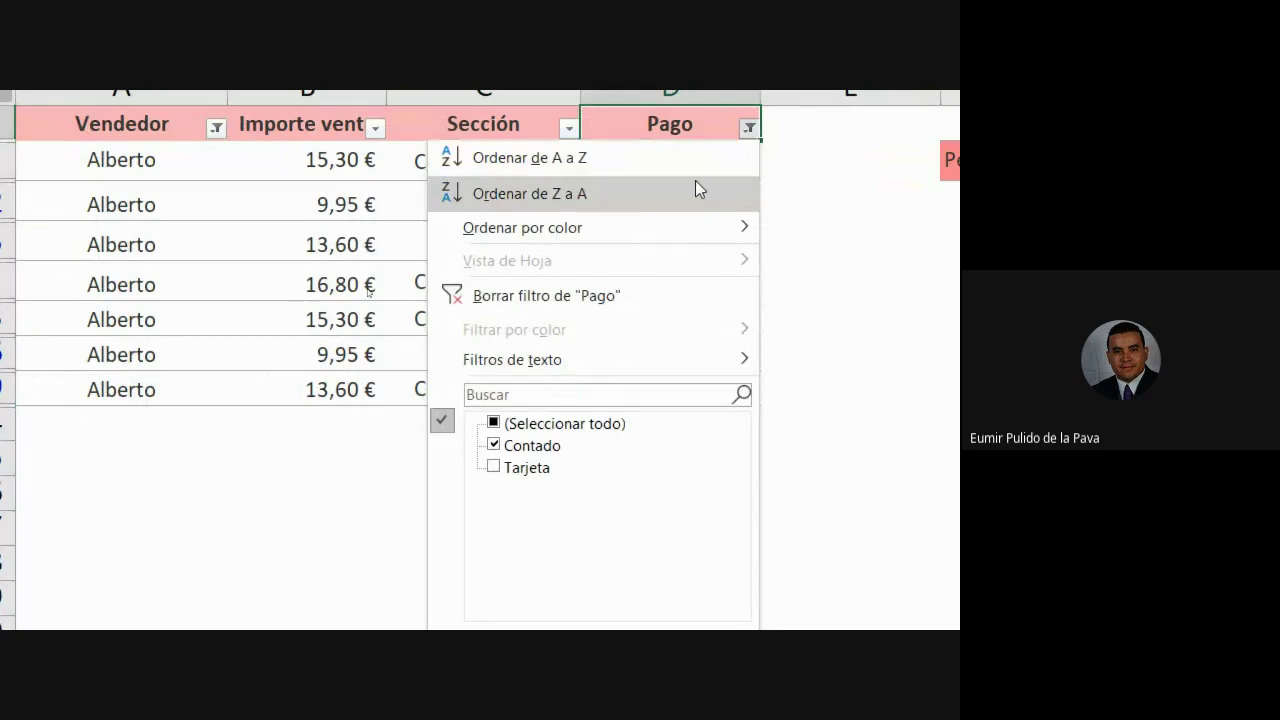
pyautogui.click(634, 291)
pyautogui.click(224, 131)
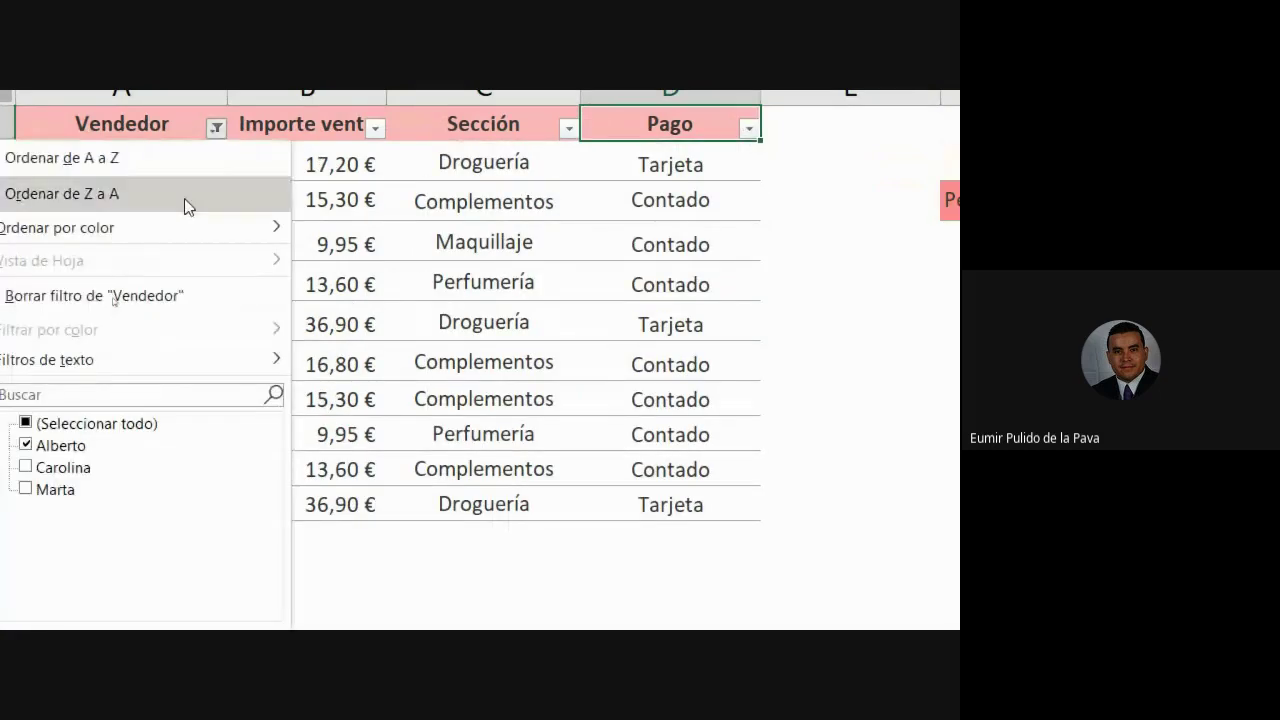
pyautogui.click(197, 303)
# Admit the person waiting in the Google Meet call, then return to the Excel workbook.
pyautogui.click(641, 450)
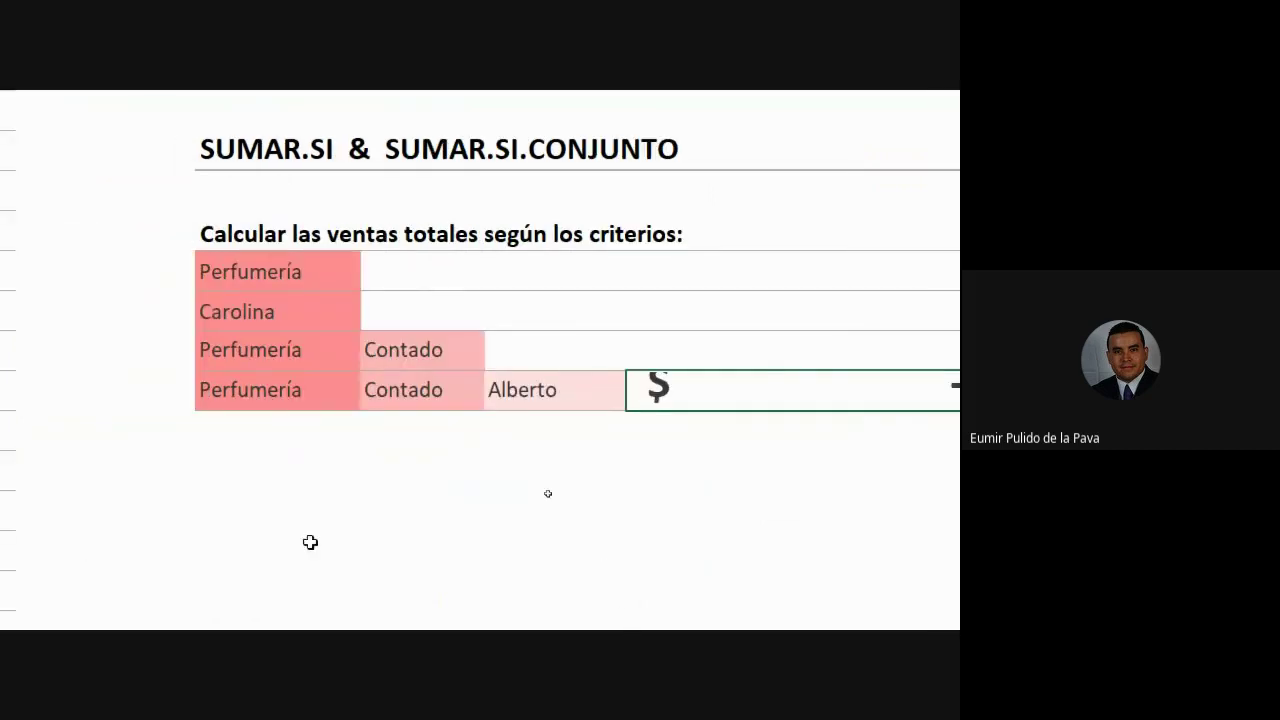
pyautogui.moveTo(228, 600)
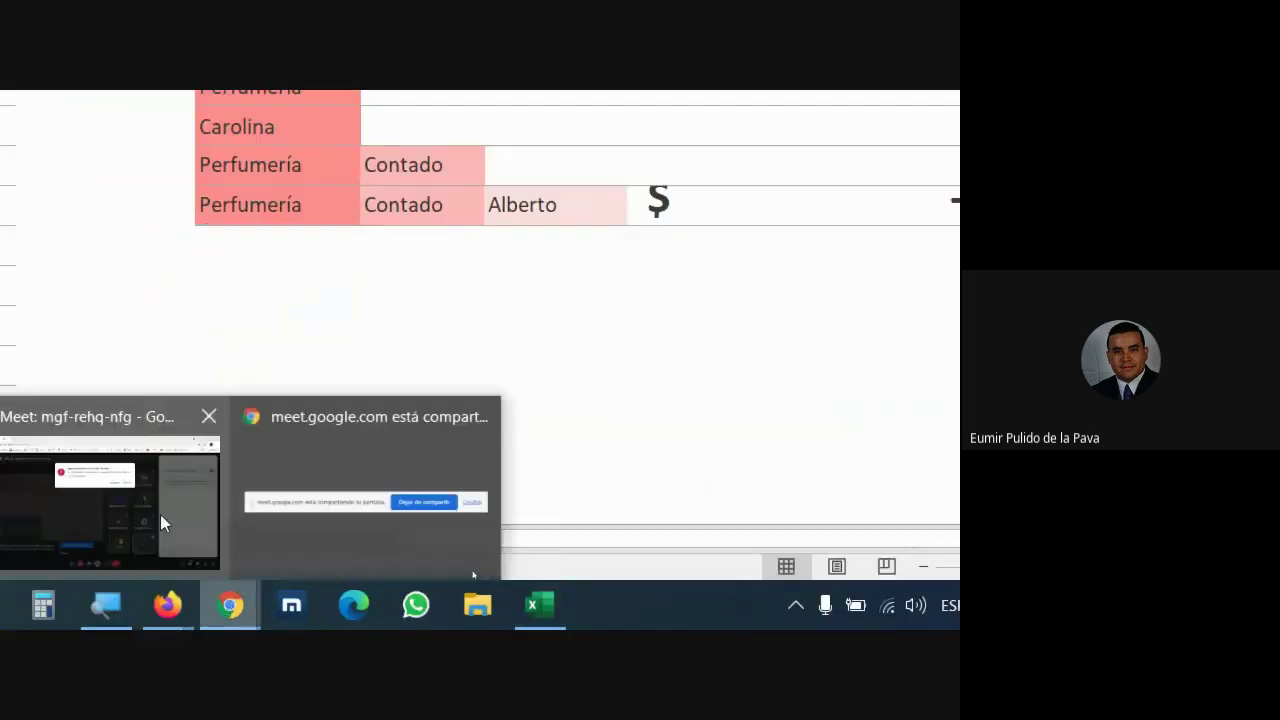
pyautogui.click(160, 516)
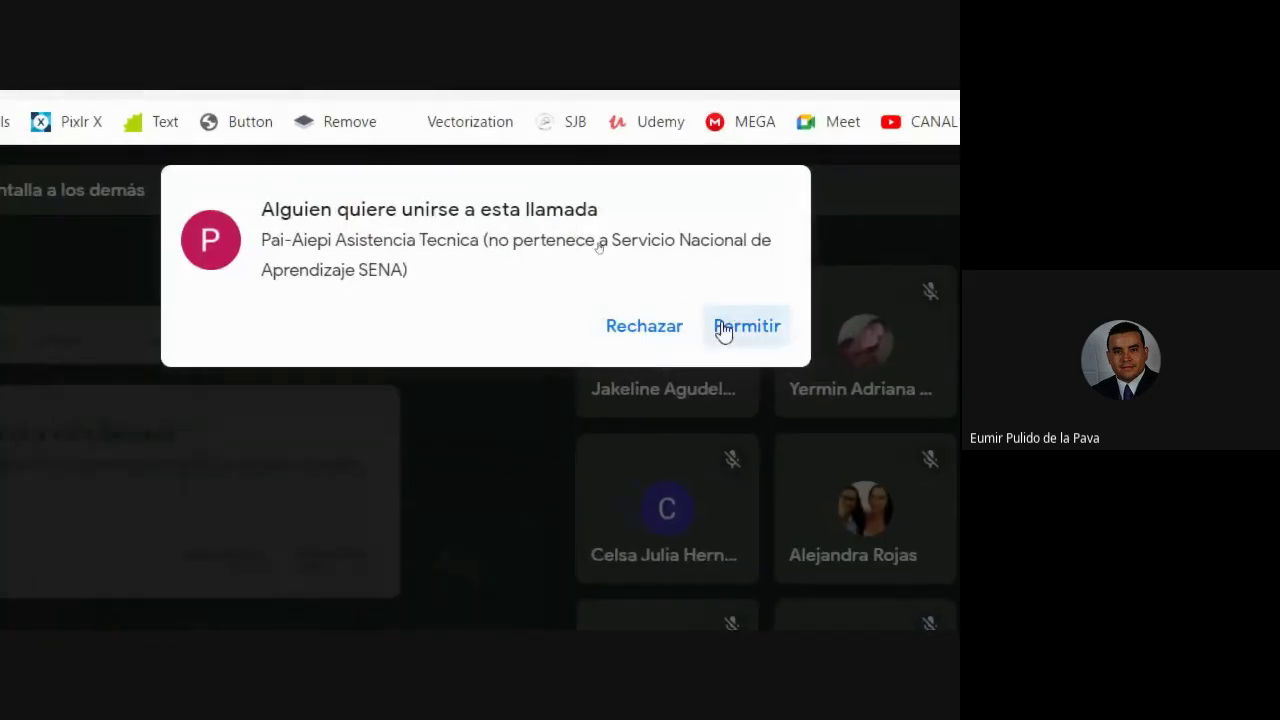
pyautogui.click(412, 94)
pyautogui.click(768, 603)
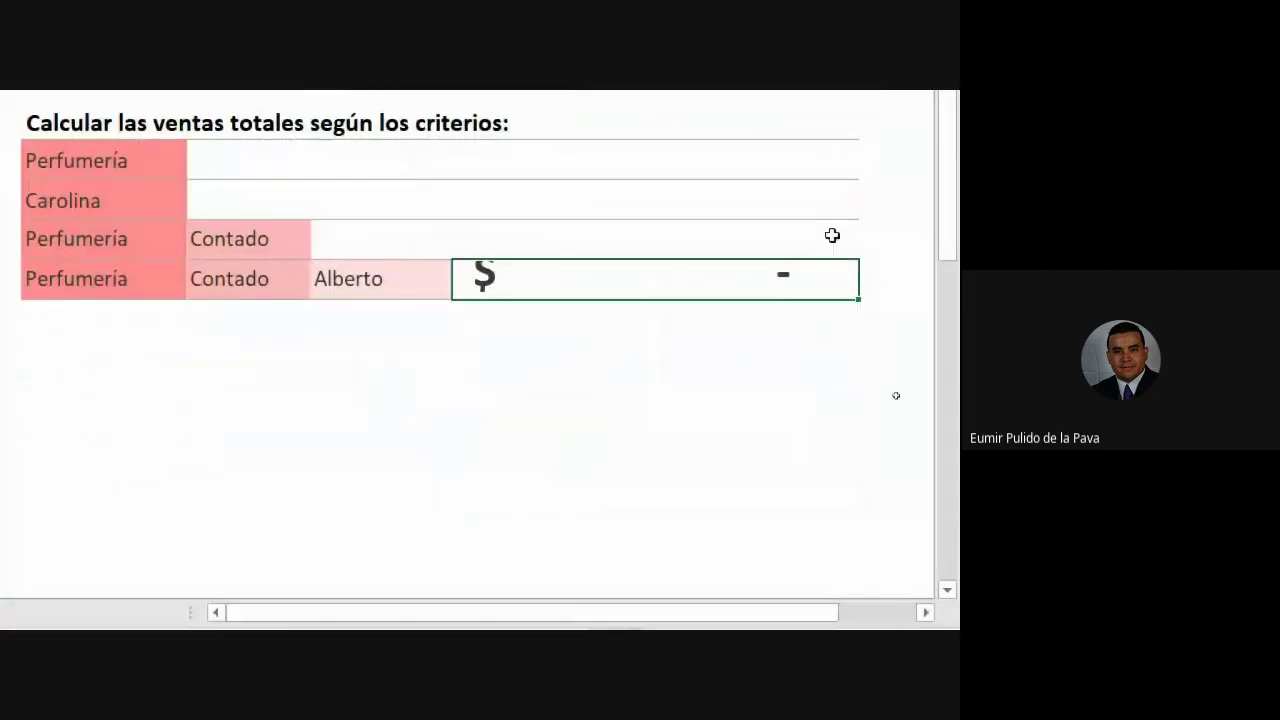
# Inspect the SUMAR.SI.CONJUNTO formula and its Contado and Alberto criteria cells without changing them.
pyautogui.doubleClick(780, 286)
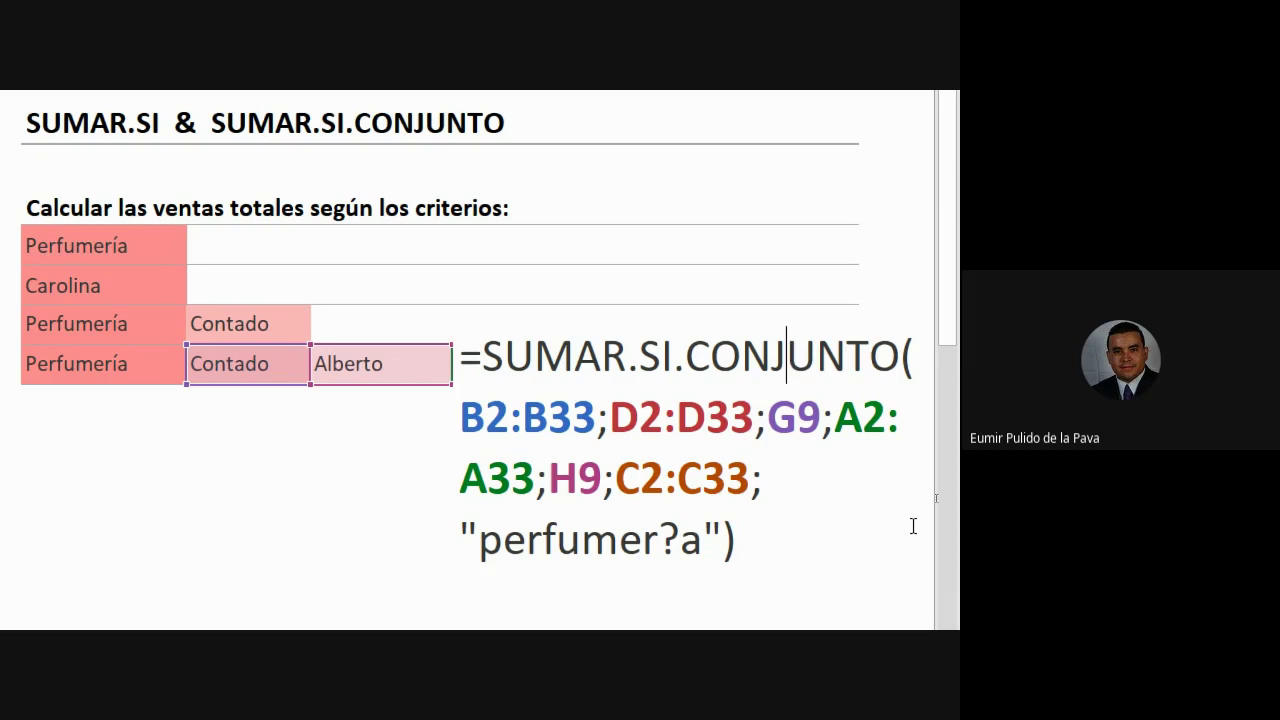
pyautogui.press('Return')
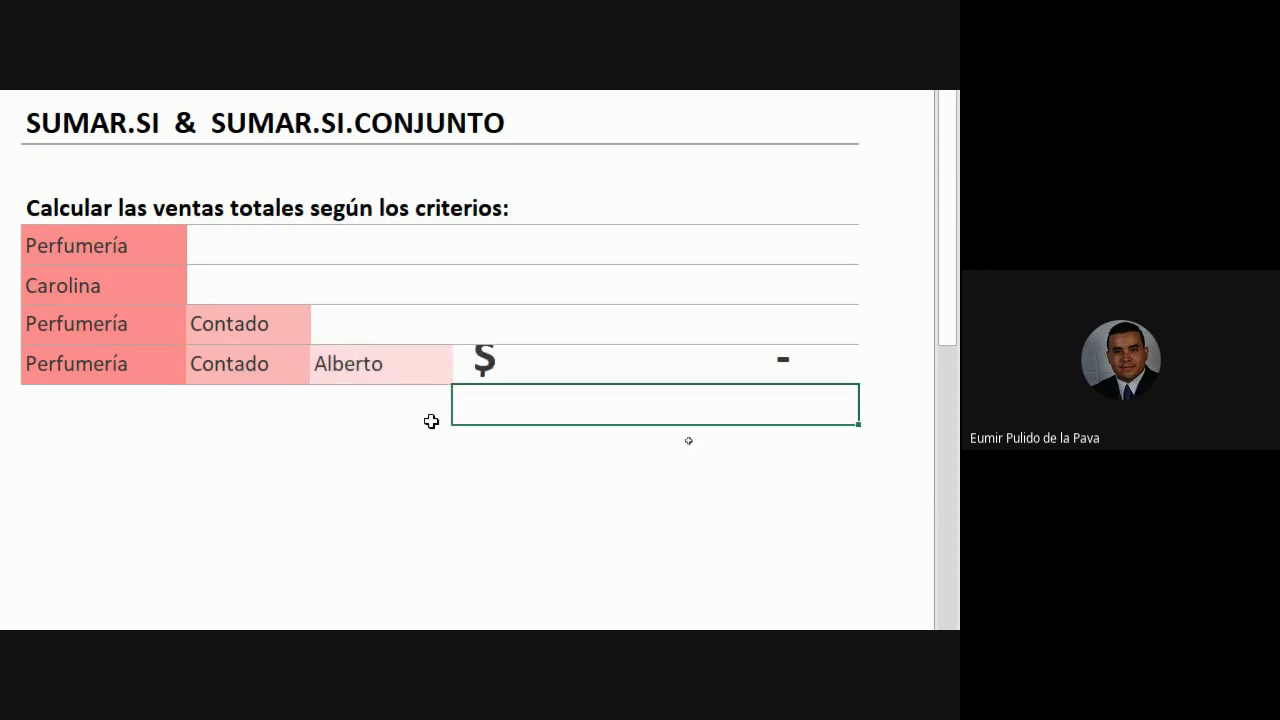
pyautogui.click(248, 365)
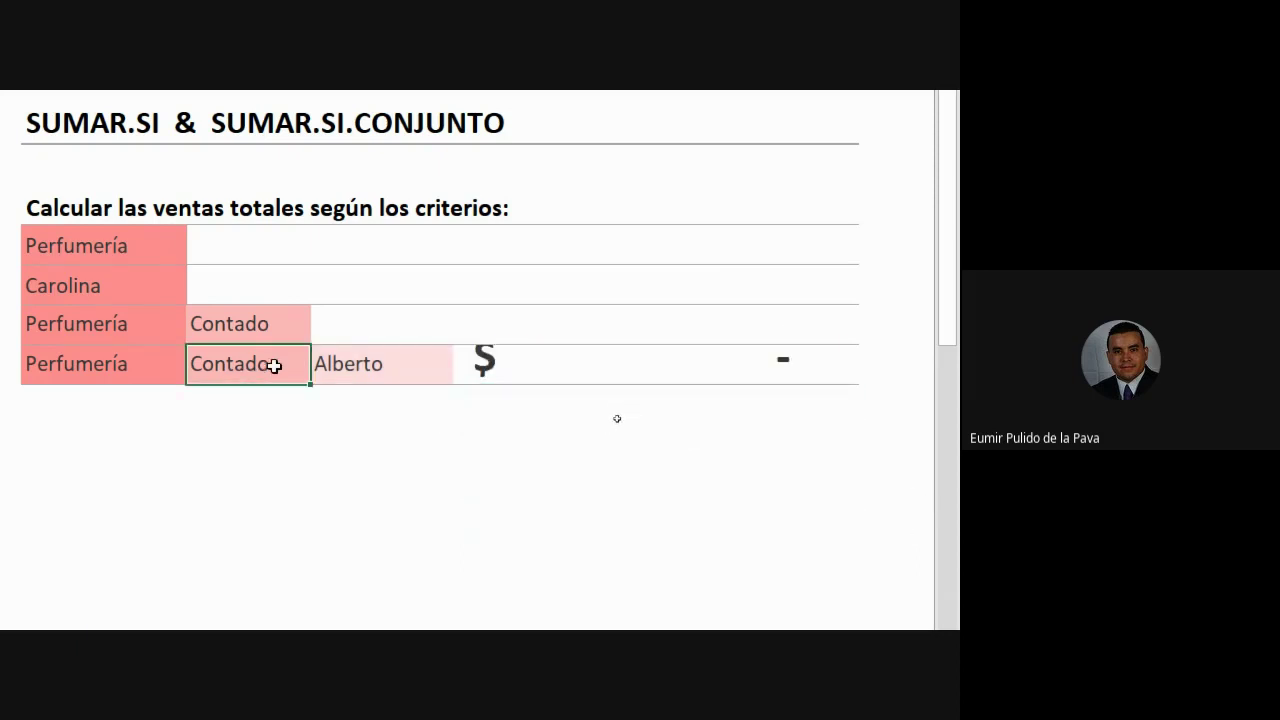
pyautogui.click(395, 364)
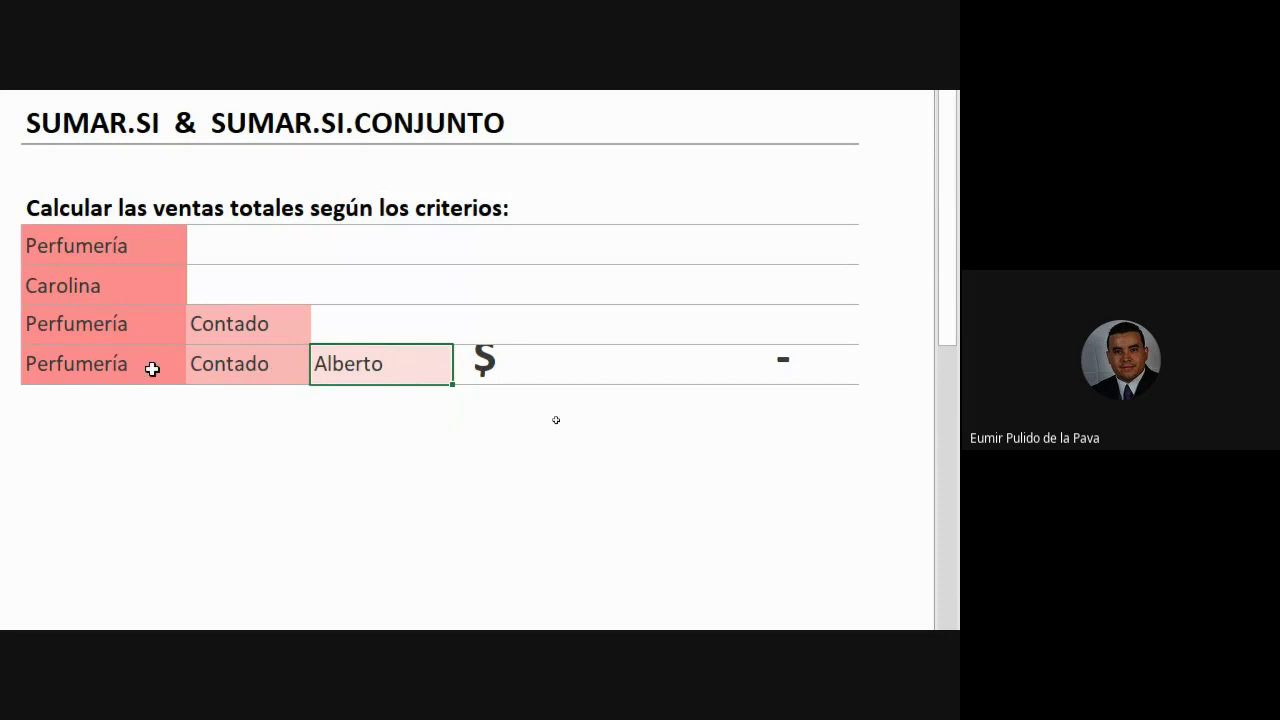
pyautogui.doubleClick(711, 357)
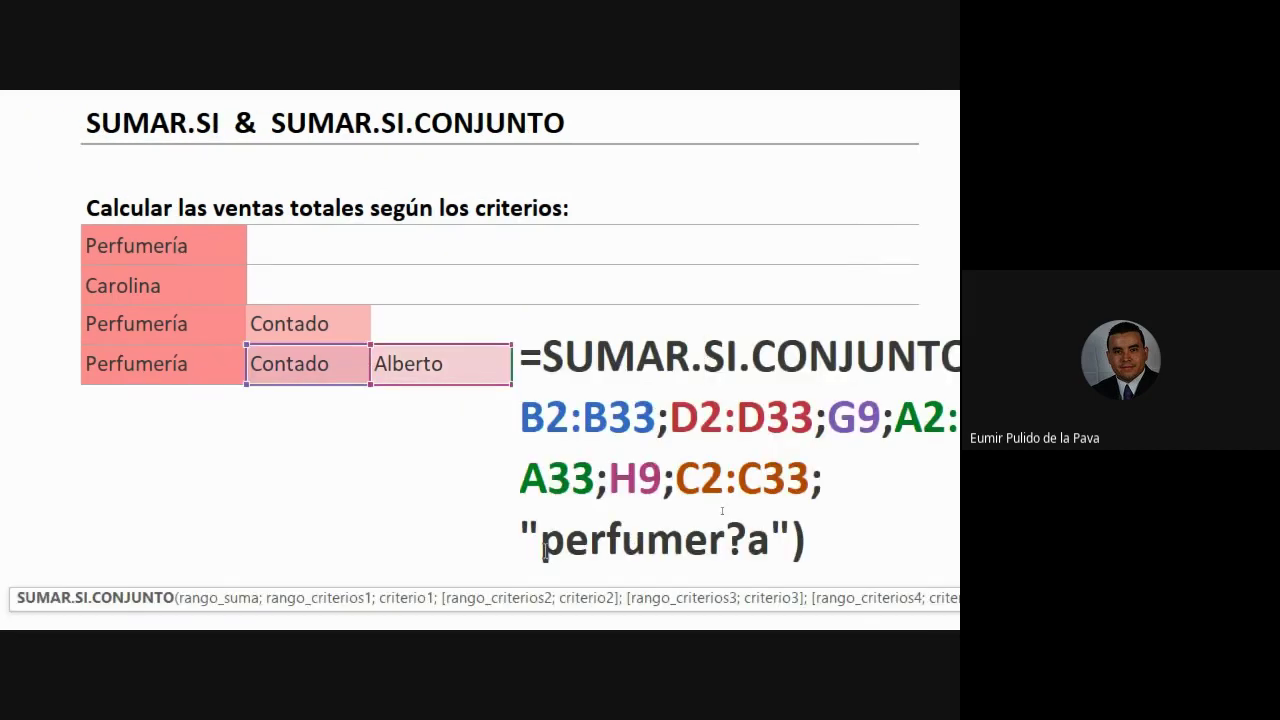
pyautogui.moveTo(542, 550)
pyautogui.mouseDown()
pyautogui.moveTo(772, 550)
pyautogui.moveTo(748, 540)
pyautogui.mouseUp()
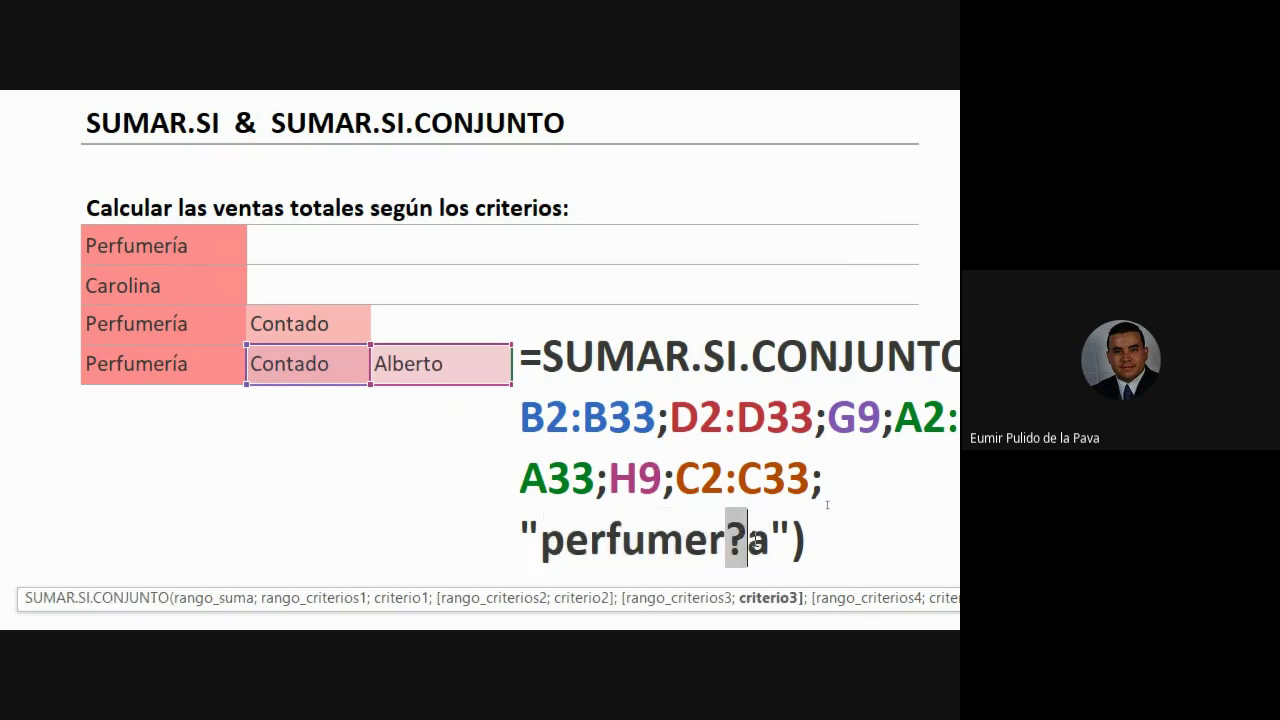
pyautogui.press('Escape')
# Re-enter the Contado and Alberto criteria cells so the result recalculates to $ 24.
pyautogui.doubleClick(340, 364)
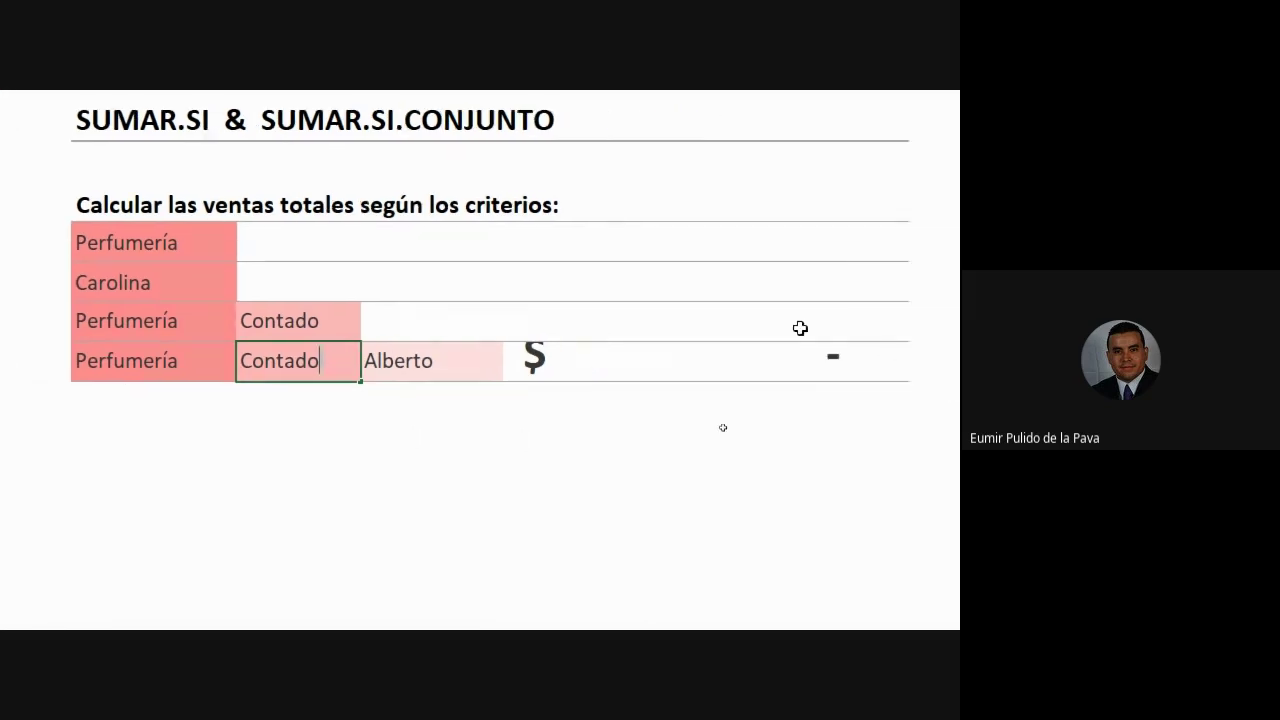
pyautogui.doubleClick(468, 360)
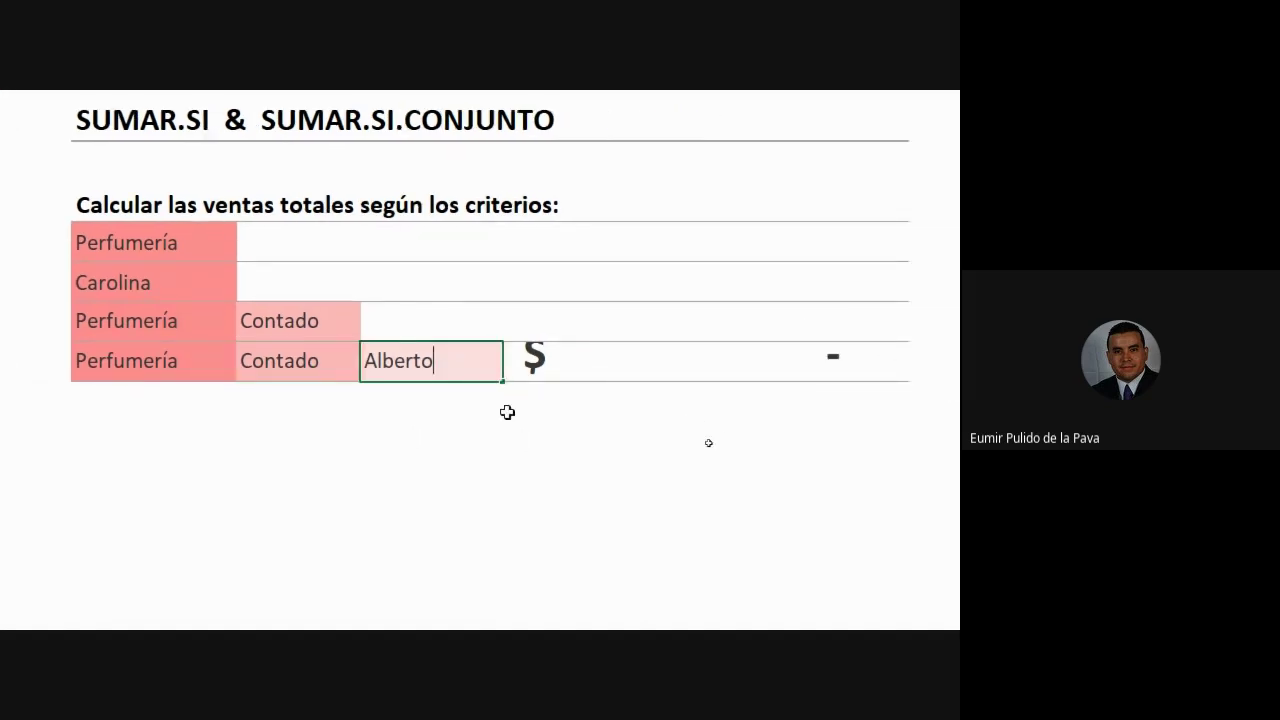
pyautogui.doubleClick(341, 365)
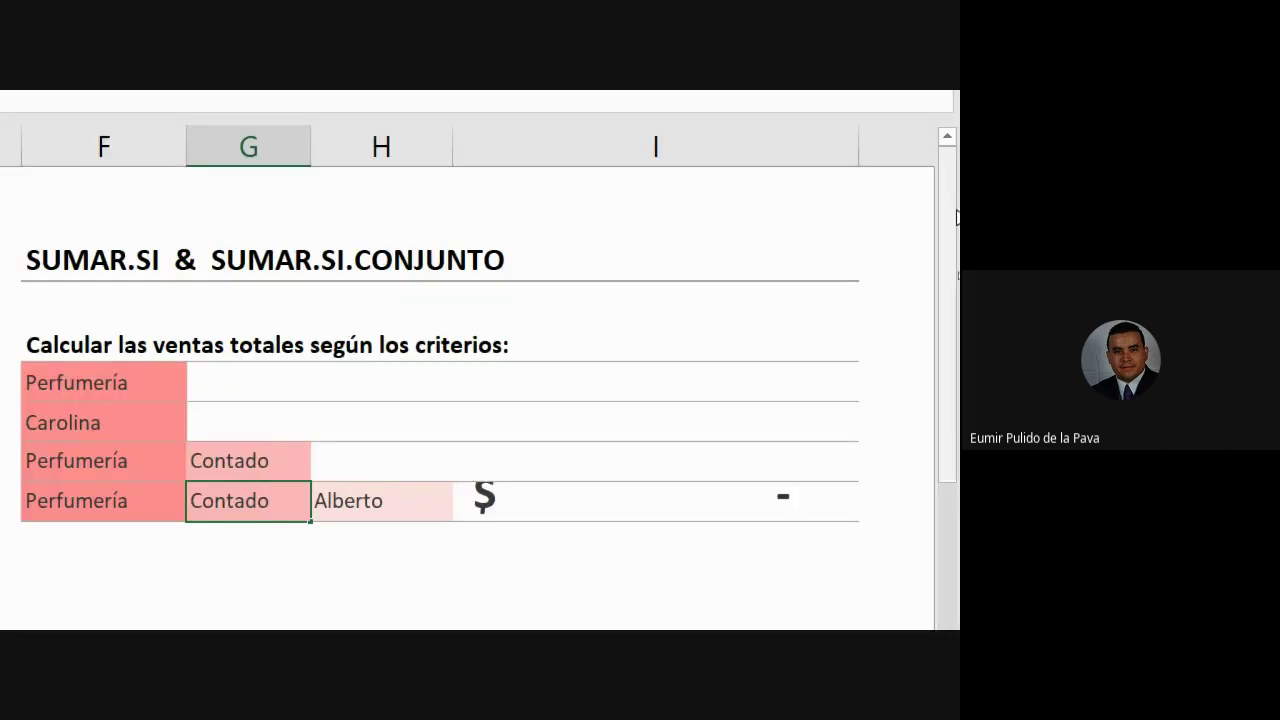
pyautogui.press('Return')
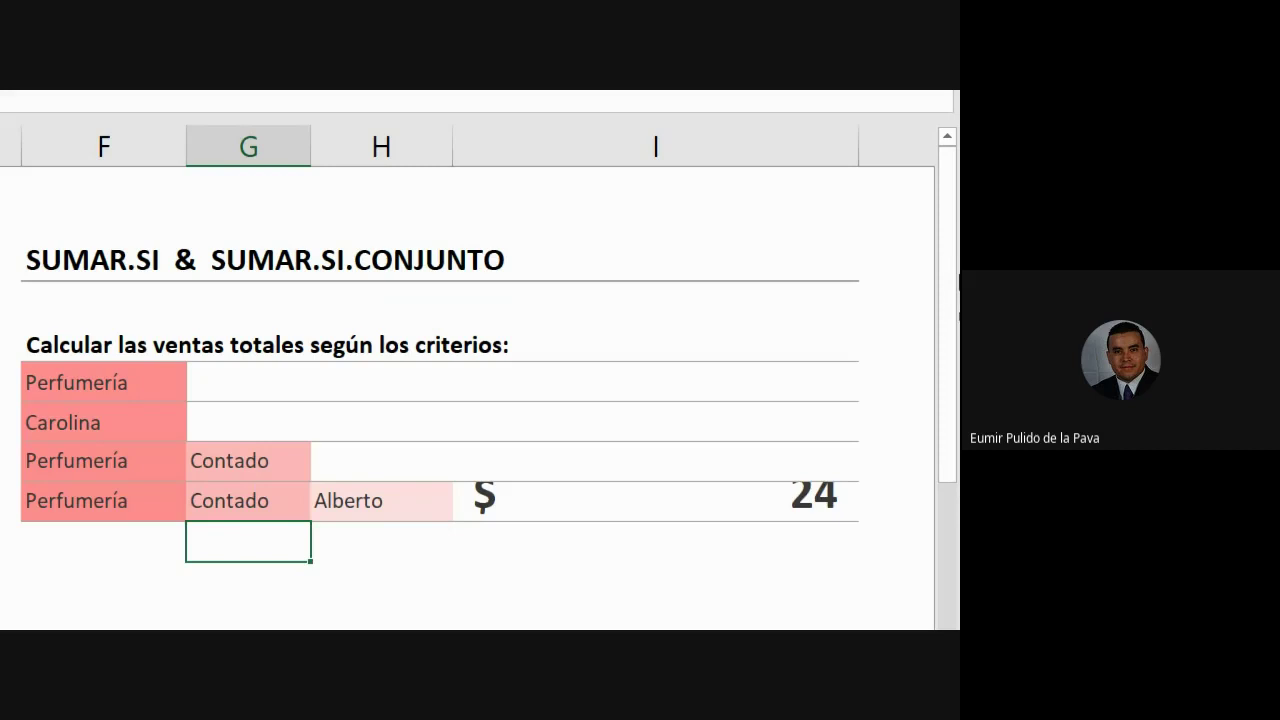
# Select Alberto's result cell and verify its value against the sales table to the left.
pyautogui.click(762, 501)
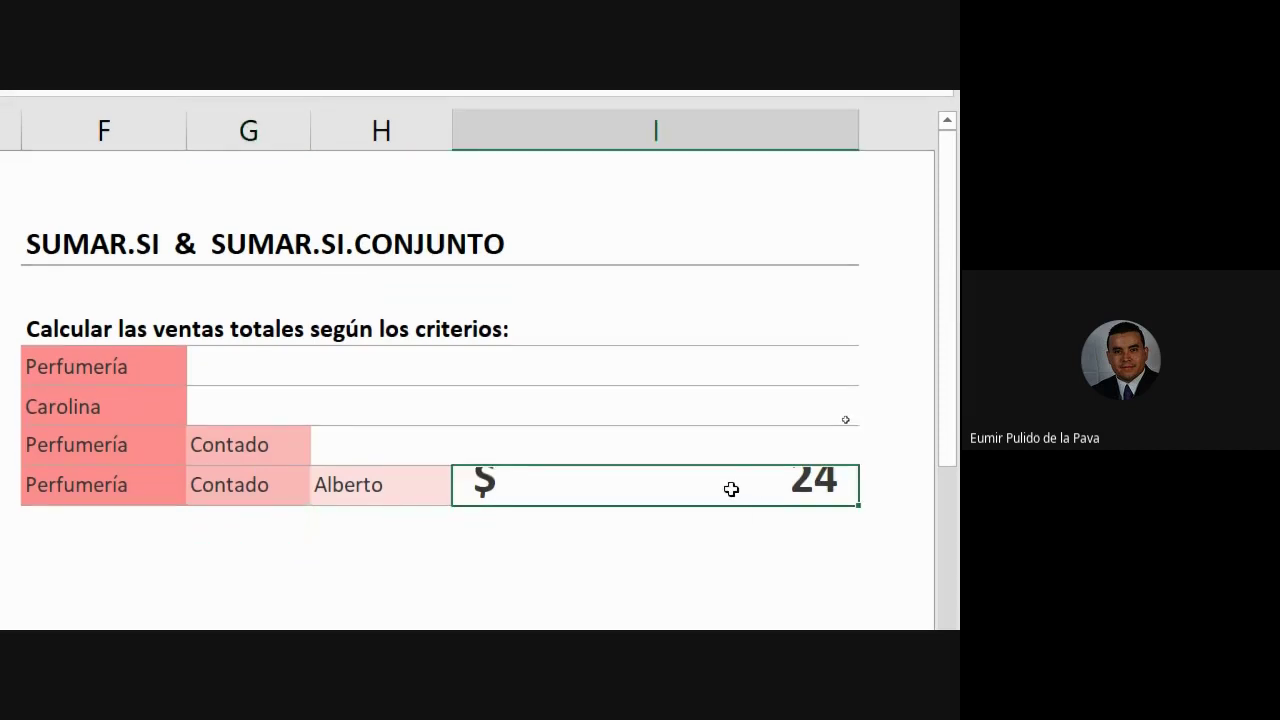
pyautogui.hscroll(-6, 731, 489)
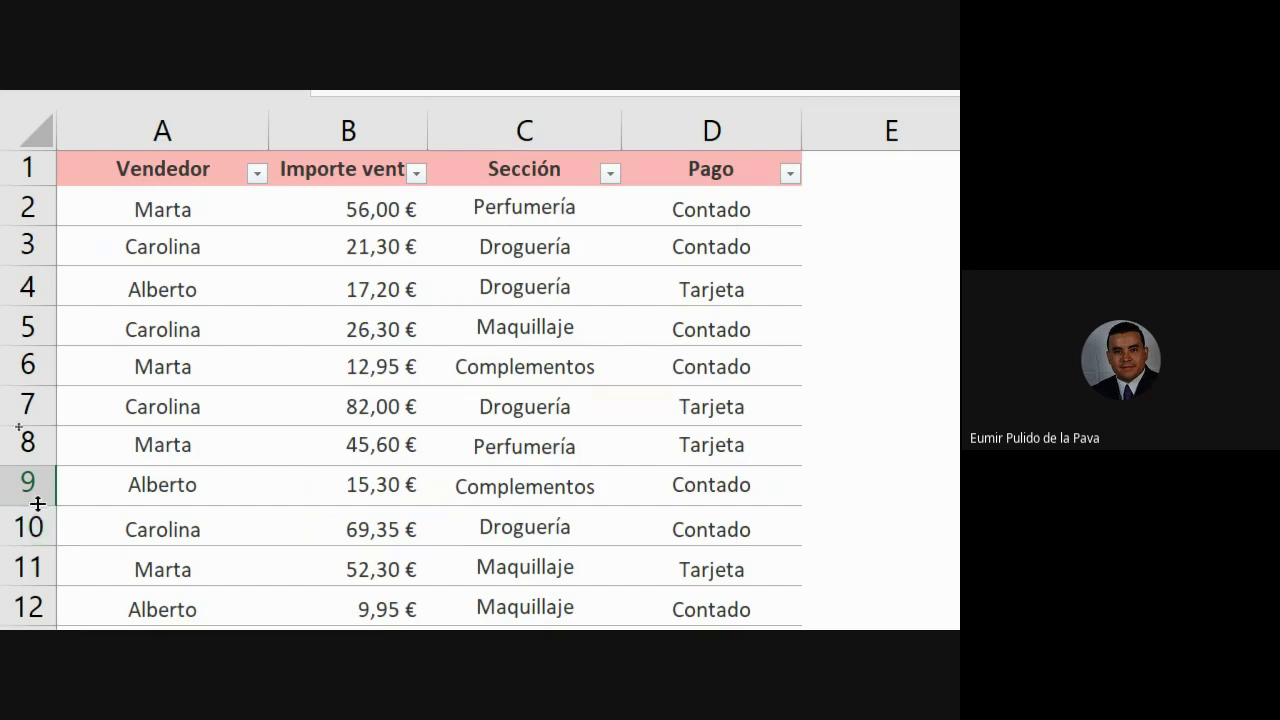
pyautogui.hscroll(6, 820, 530)
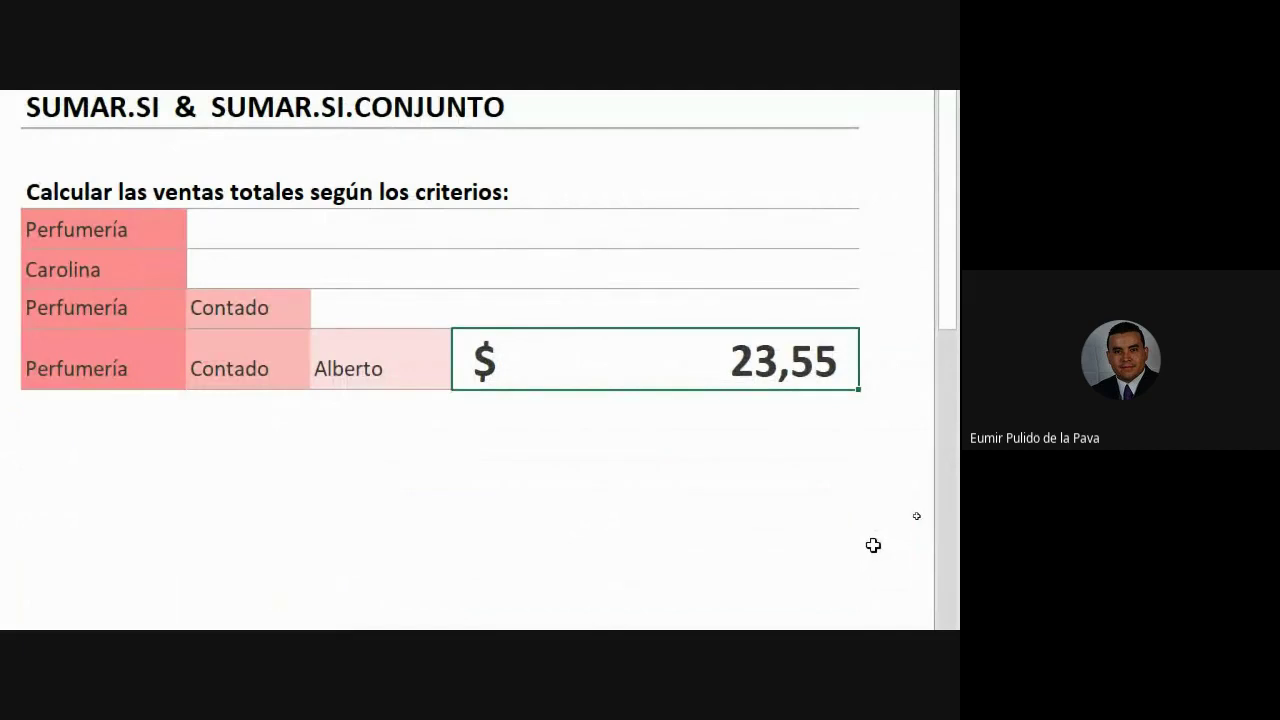
pyautogui.doubleClick(726, 352)
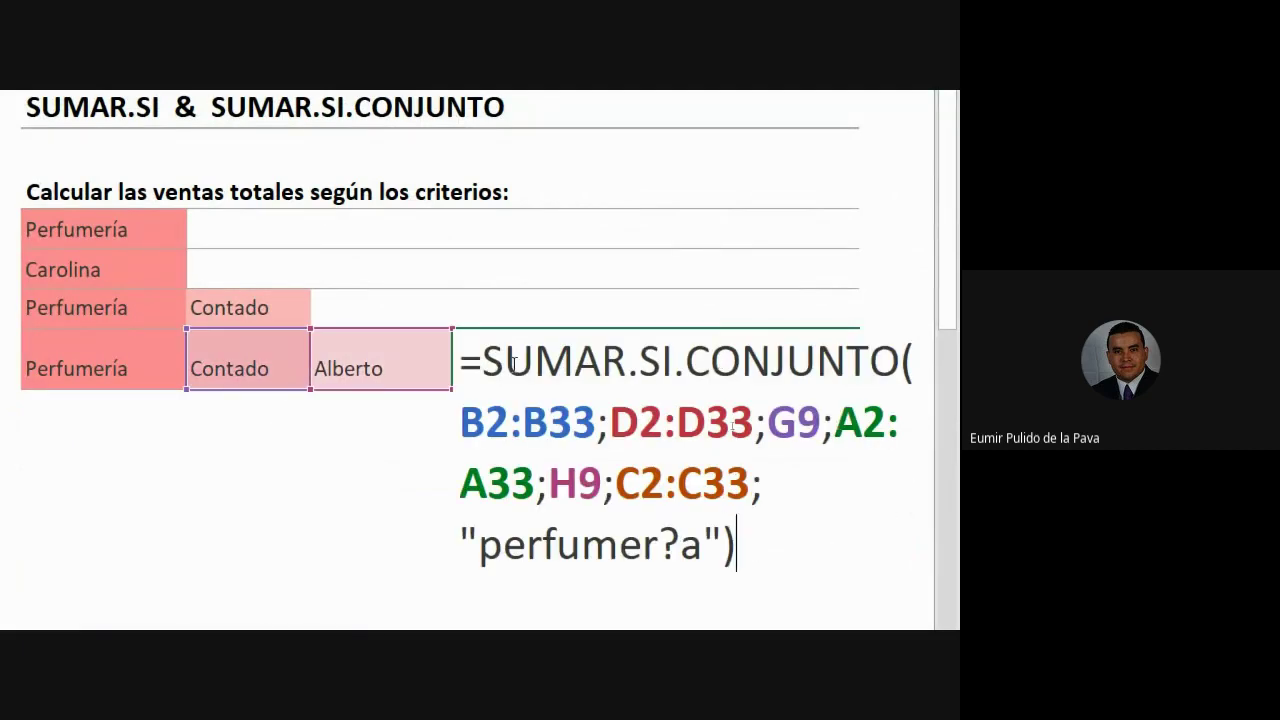
pyautogui.moveTo(482, 360)
pyautogui.mouseDown()
pyautogui.moveTo(785, 502)
pyautogui.moveTo(771, 514)
pyautogui.mouseUp()
pyautogui.click(490, 422)
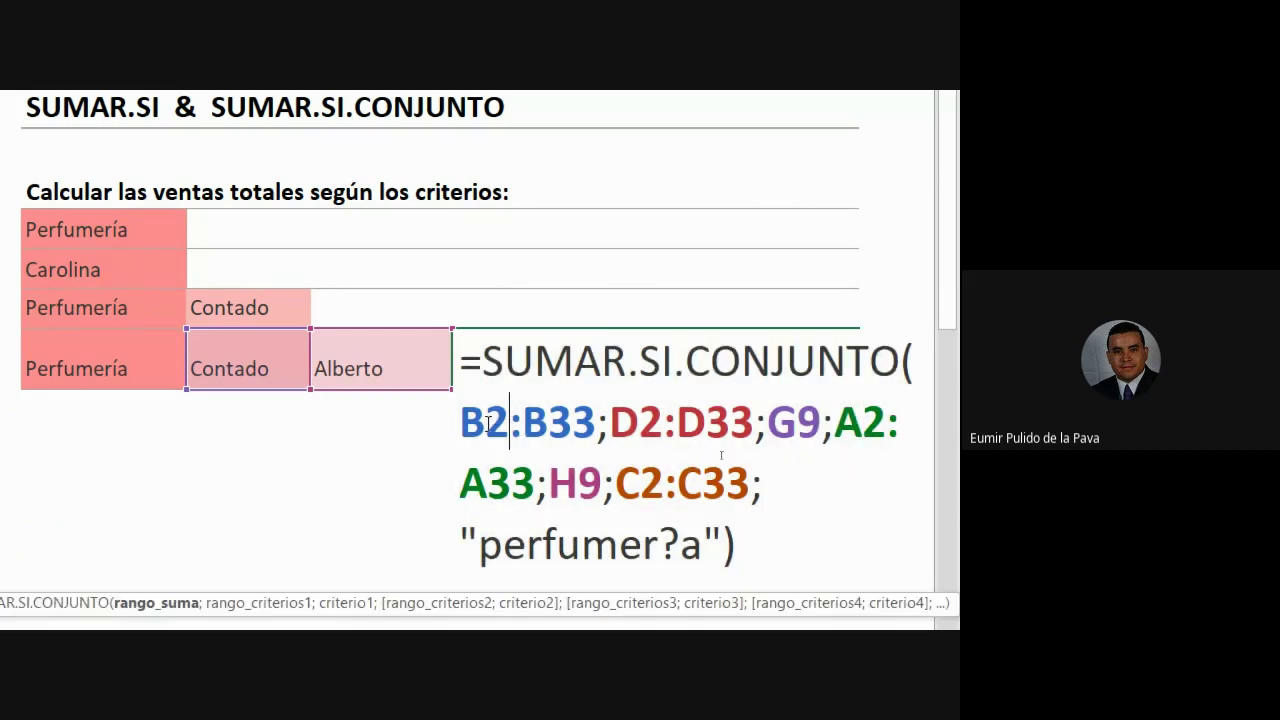
pyautogui.hotkey('ctrl', 'Left')
pyautogui.hotkey('shift', 'Right')
pyautogui.hotkey('shift', 'Right')
pyautogui.hotkey('shift', 'Right')
pyautogui.hotkey('shift', 'Right')
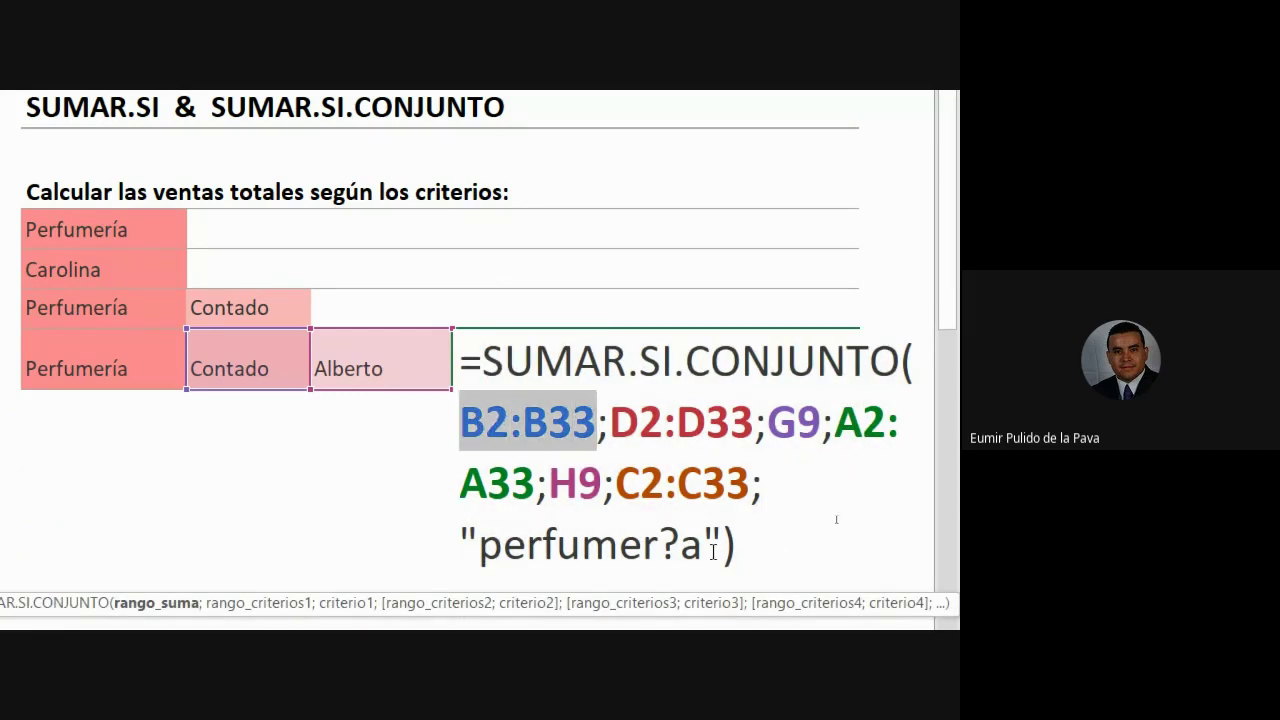
pyautogui.moveTo(609, 422); pyautogui.dragTo(768, 422)
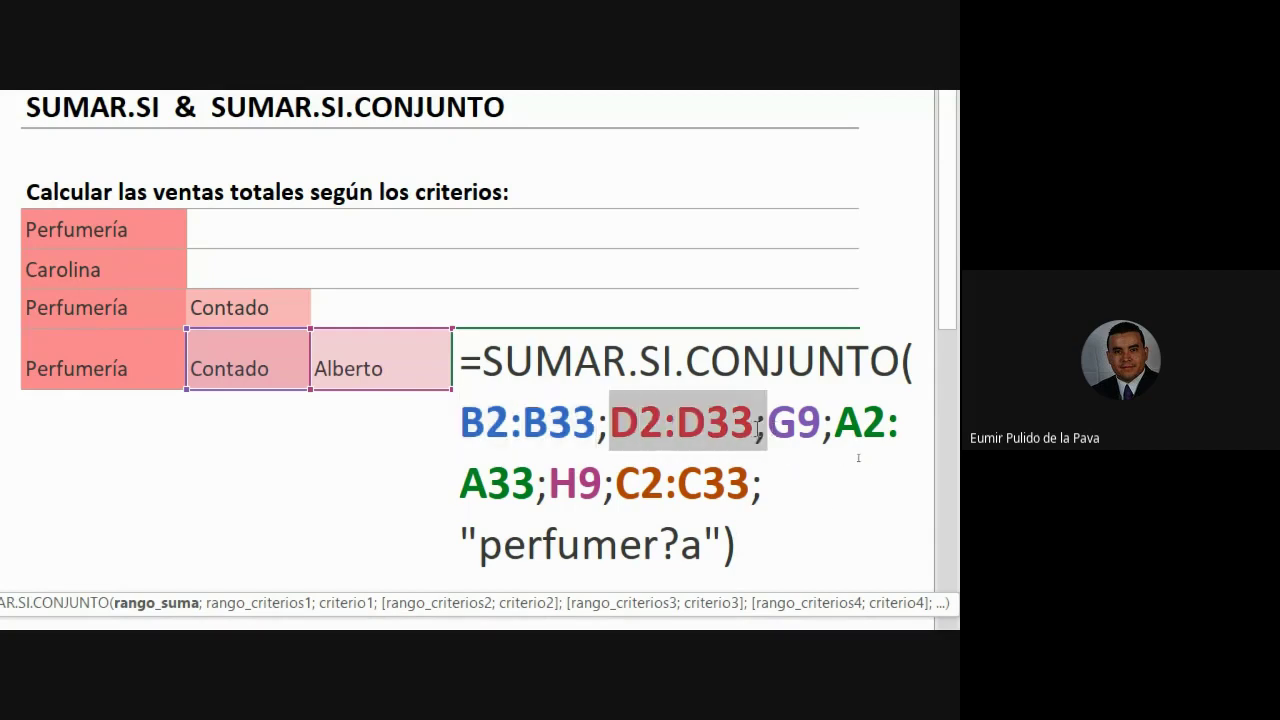
pyautogui.moveTo(750, 484); pyautogui.dragTo(624, 484)
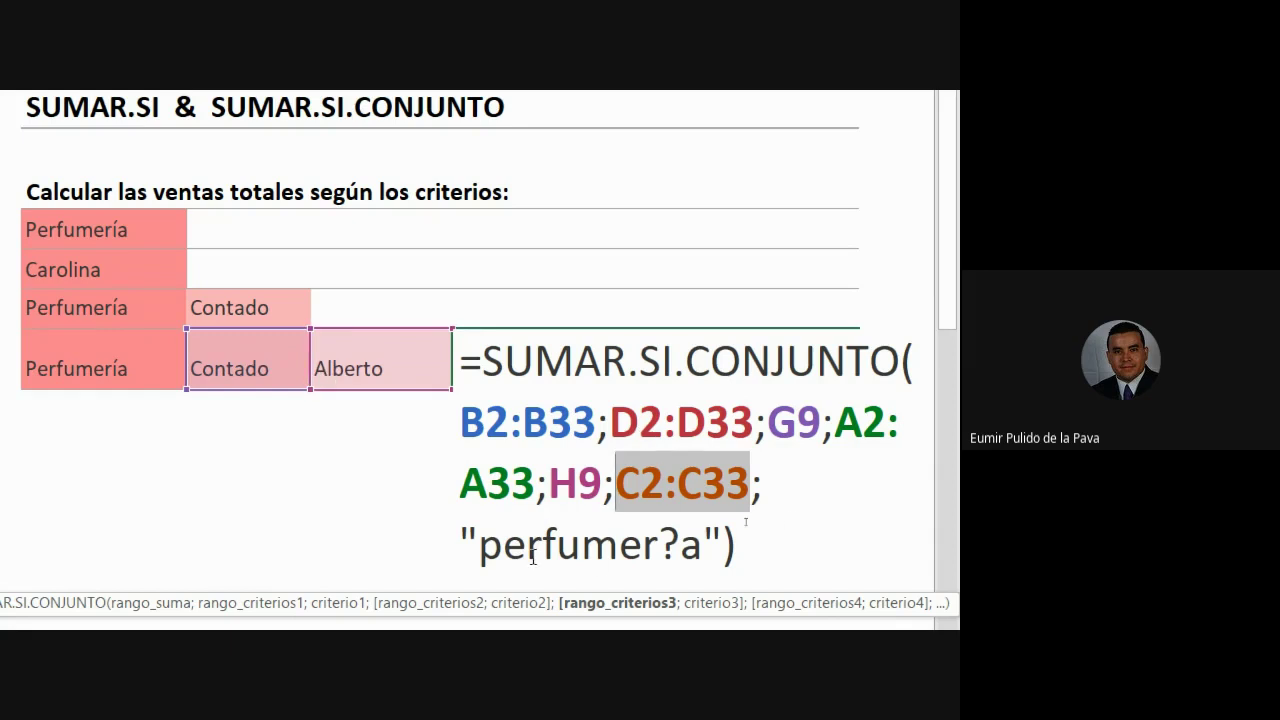
pyautogui.scroll(-1, 702, 554)
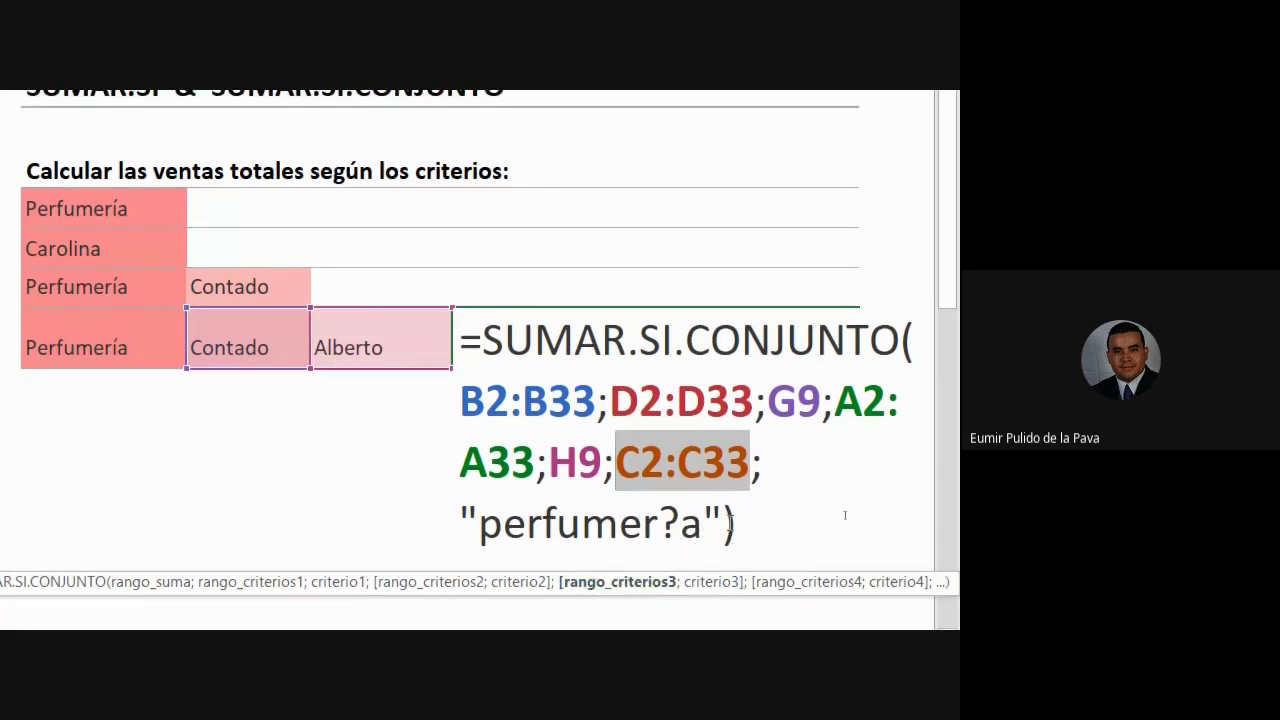
pyautogui.scroll(-1, 725, 540)
pyautogui.click(716, 478)
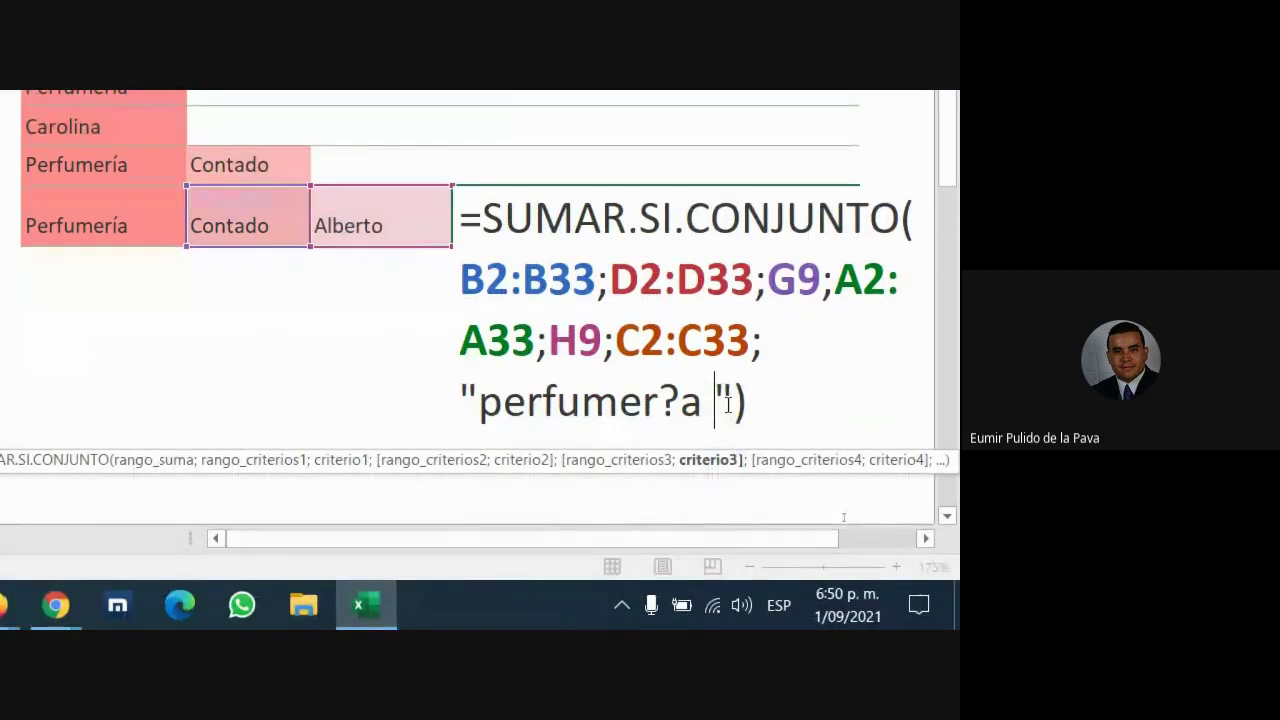
pyautogui.press('Return')
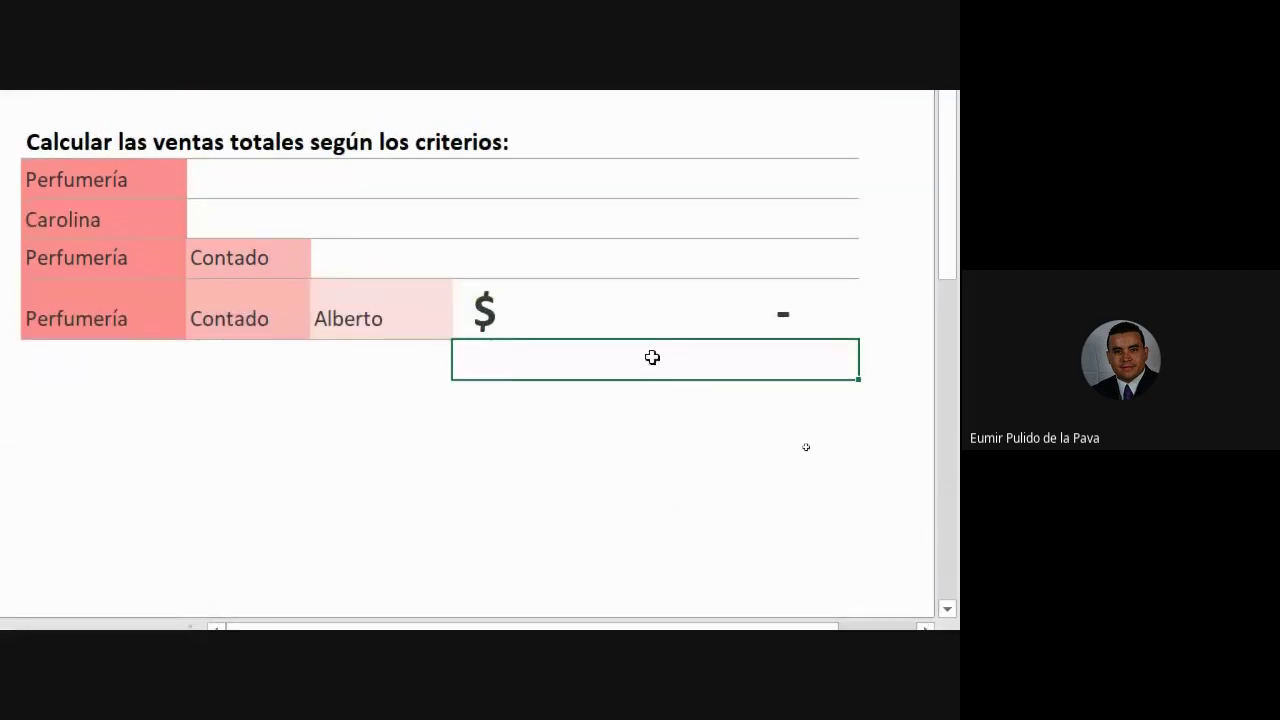
pyautogui.doubleClick(664, 312)
pyautogui.click(722, 492)
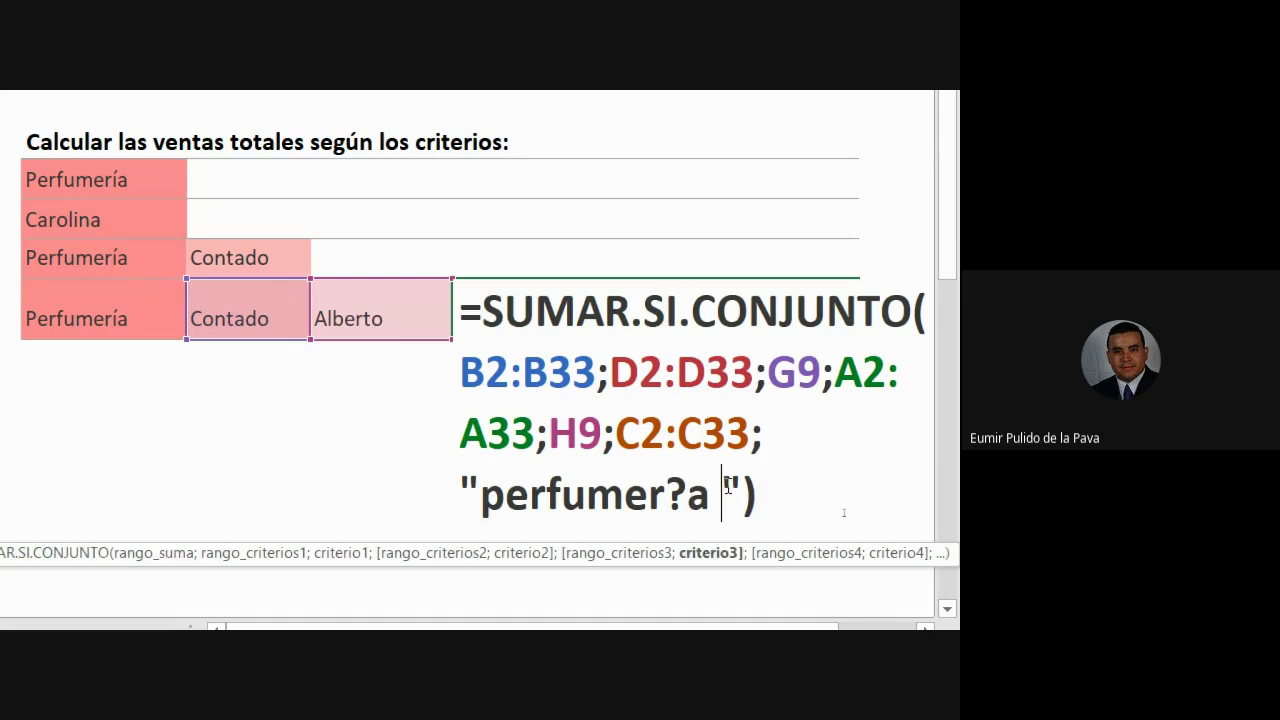
pyautogui.press('BackSpace')
pyautogui.press('Return')
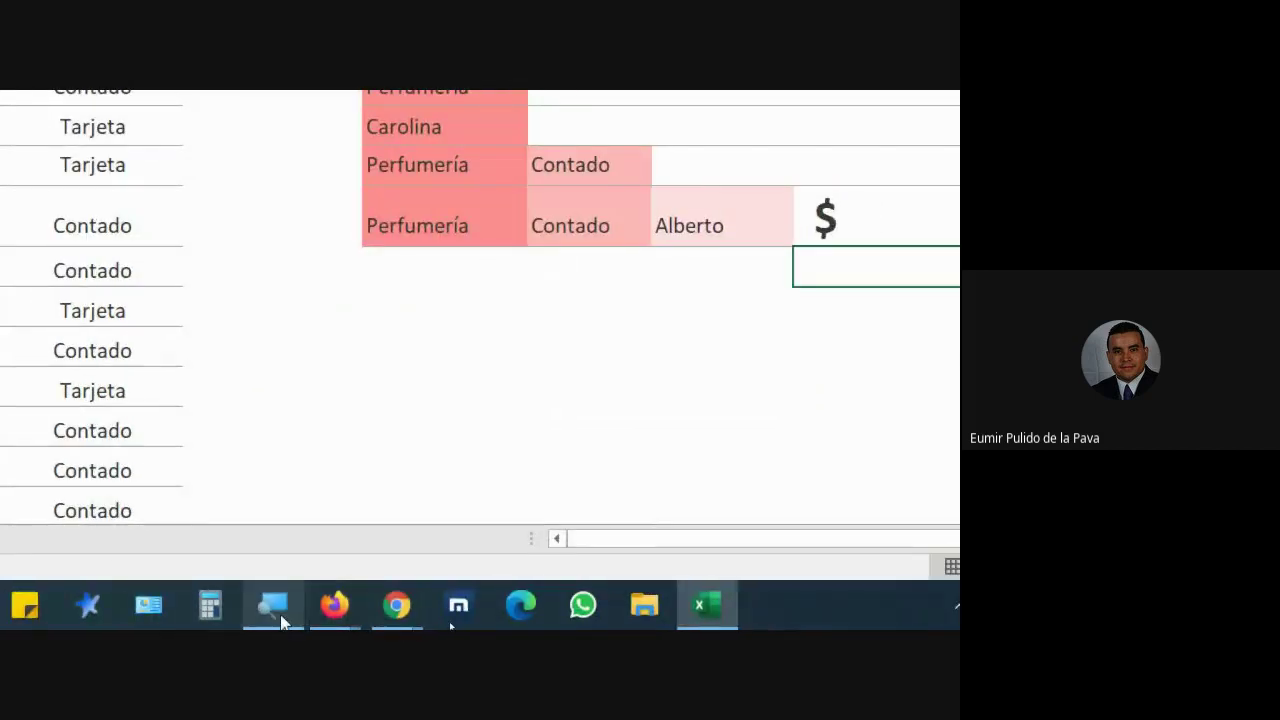
# Zoom the Magnifier out and bring the Google Meet call window to the front.
pyautogui.click(282, 622)
pyautogui.click(137, 512)
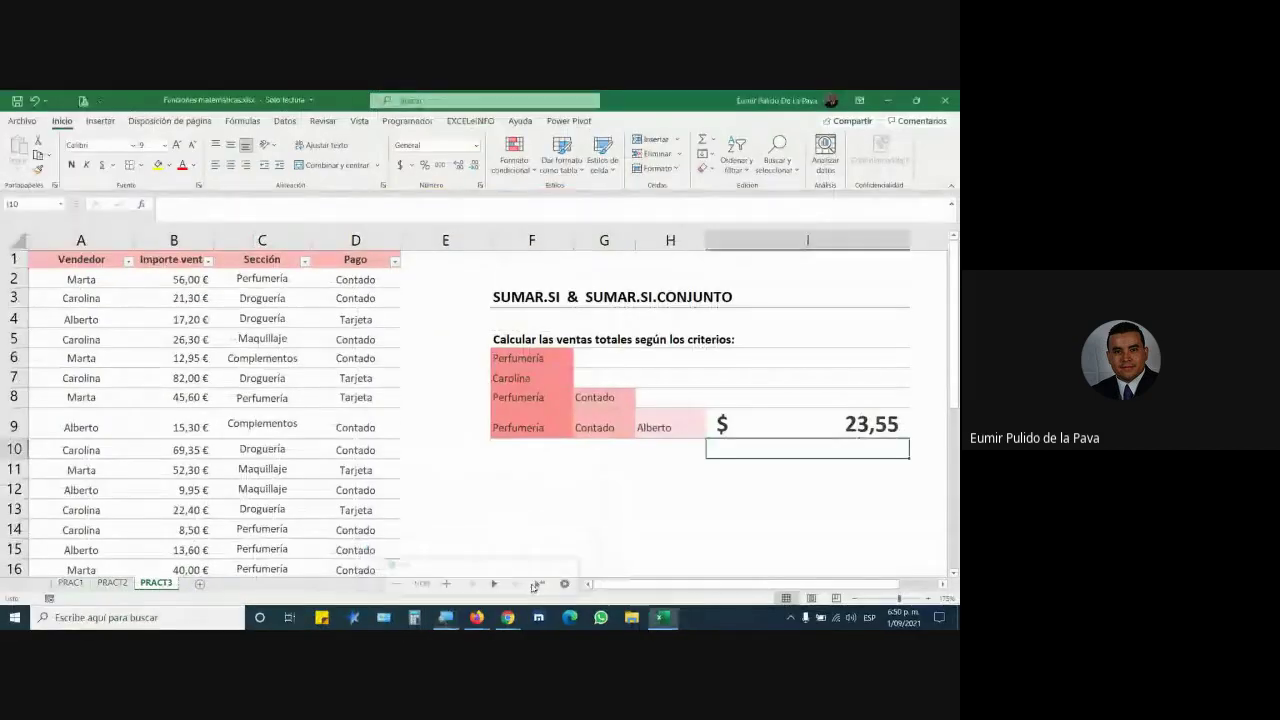
pyautogui.click(508, 617)
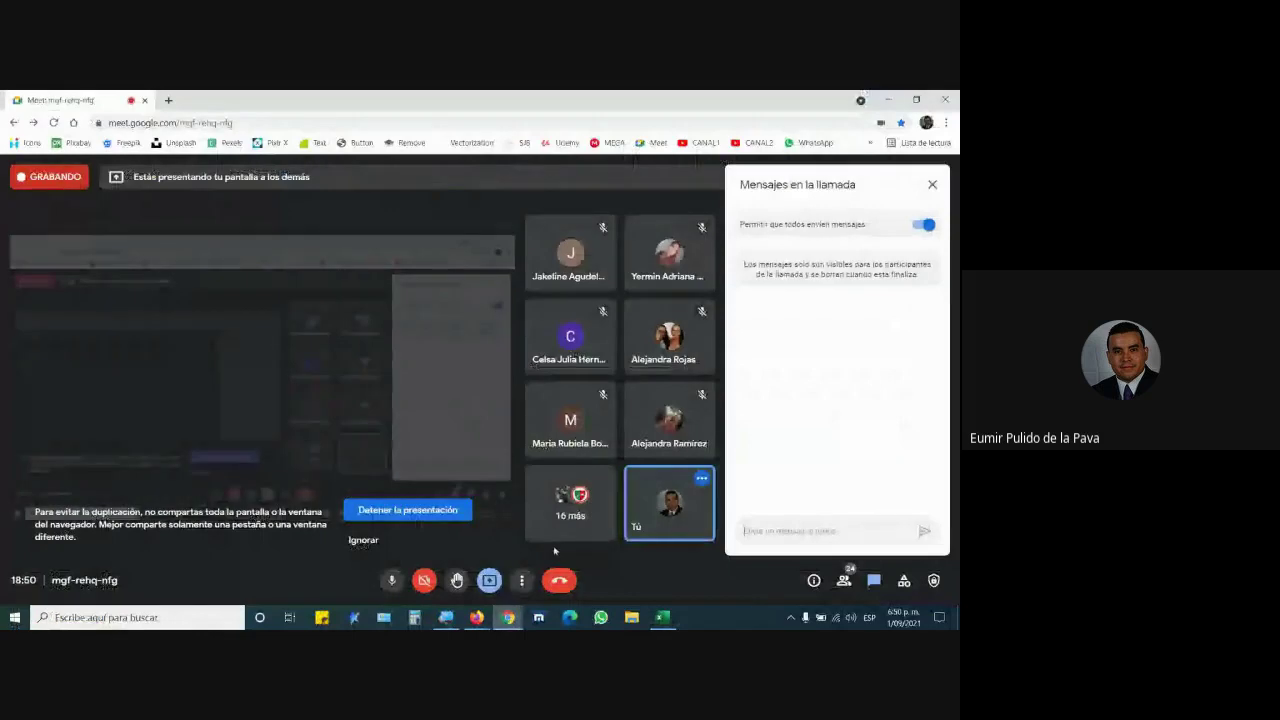
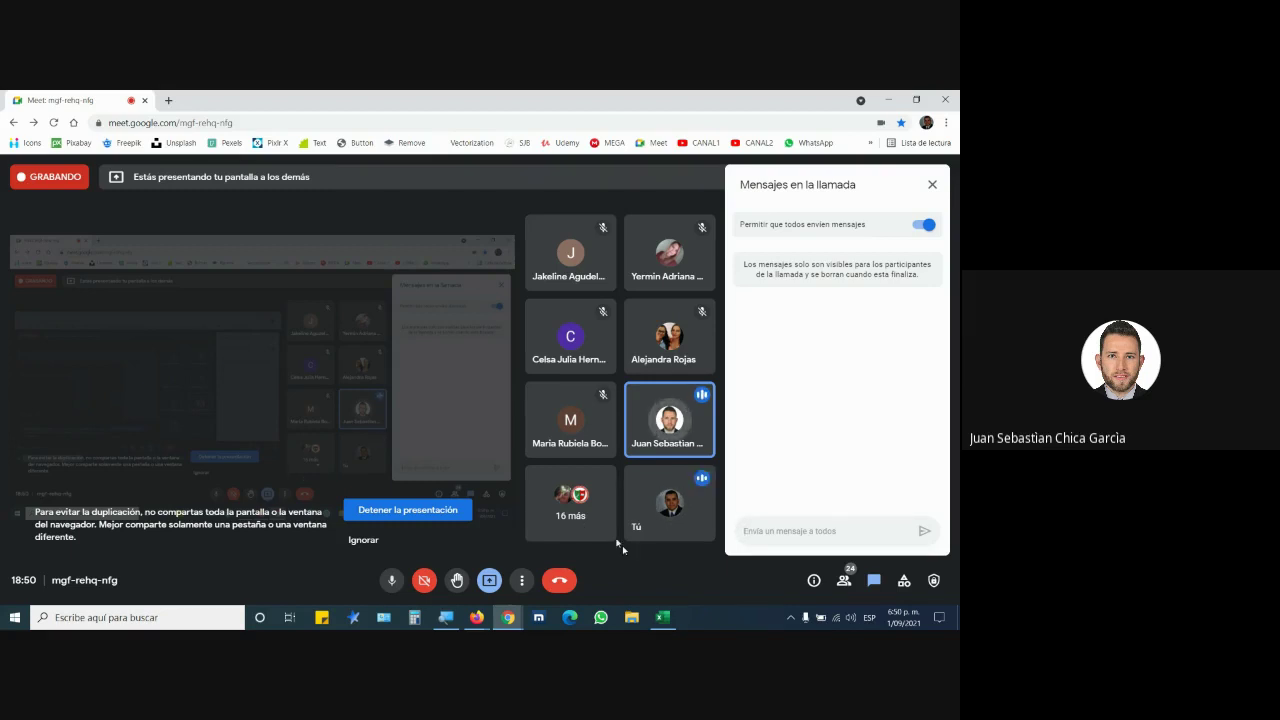
# Switch from Google Meet to the Funciones matemáticas workbook in Excel.
pyautogui.click(663, 617)
# Set empty cell F12 to 14-point text.
pyautogui.click(527, 489)
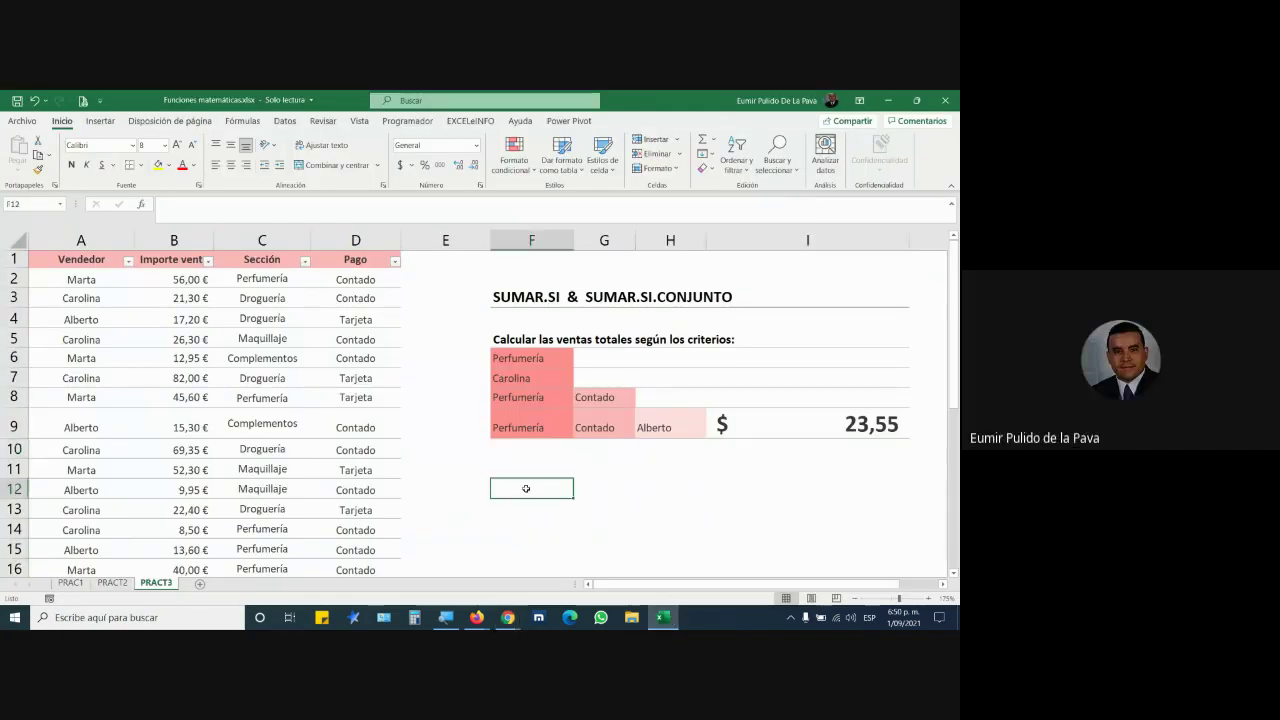
pyautogui.click(176, 145)
pyautogui.click(176, 145)
pyautogui.click(176, 145)
pyautogui.click(176, 145)
pyautogui.click(176, 145)
# Start a CONCATENAR formula in F12, review its Texto argument slots, then cancel it.
pyautogui.write('=c')
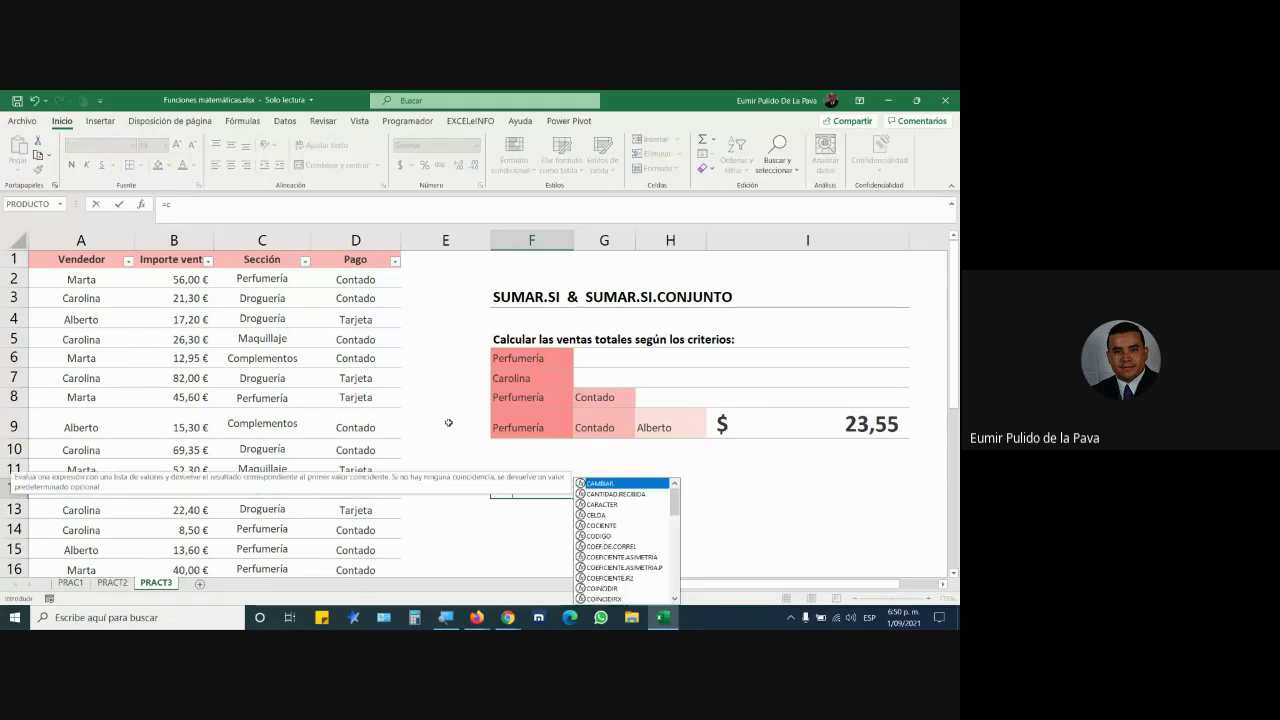
pyautogui.write('onca')
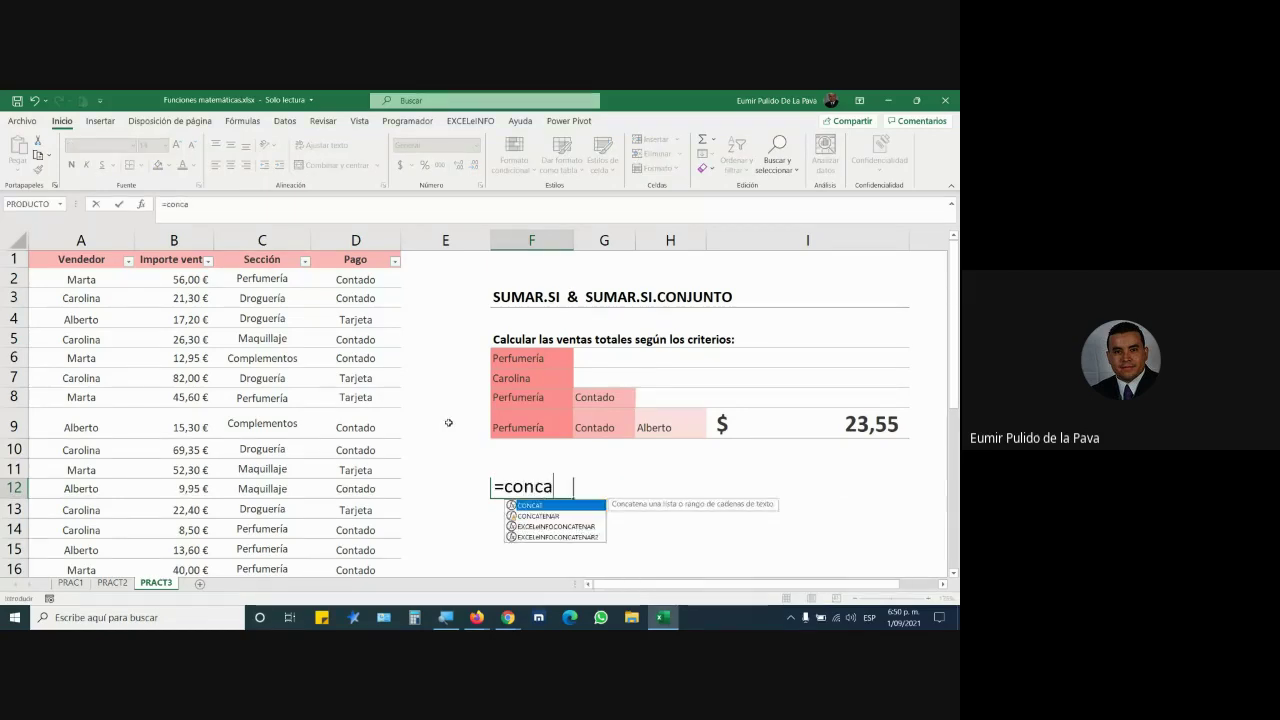
pyautogui.press('Down')
pyautogui.press('Tab')
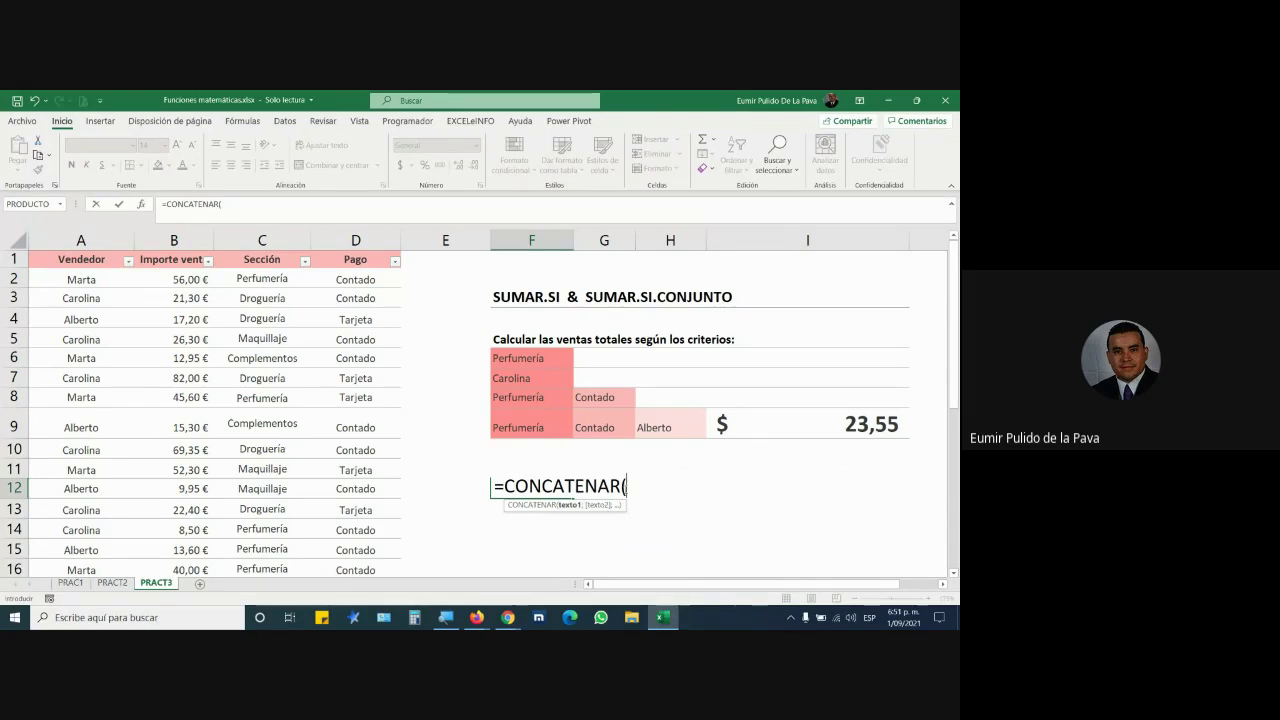
pyautogui.click(141, 204)
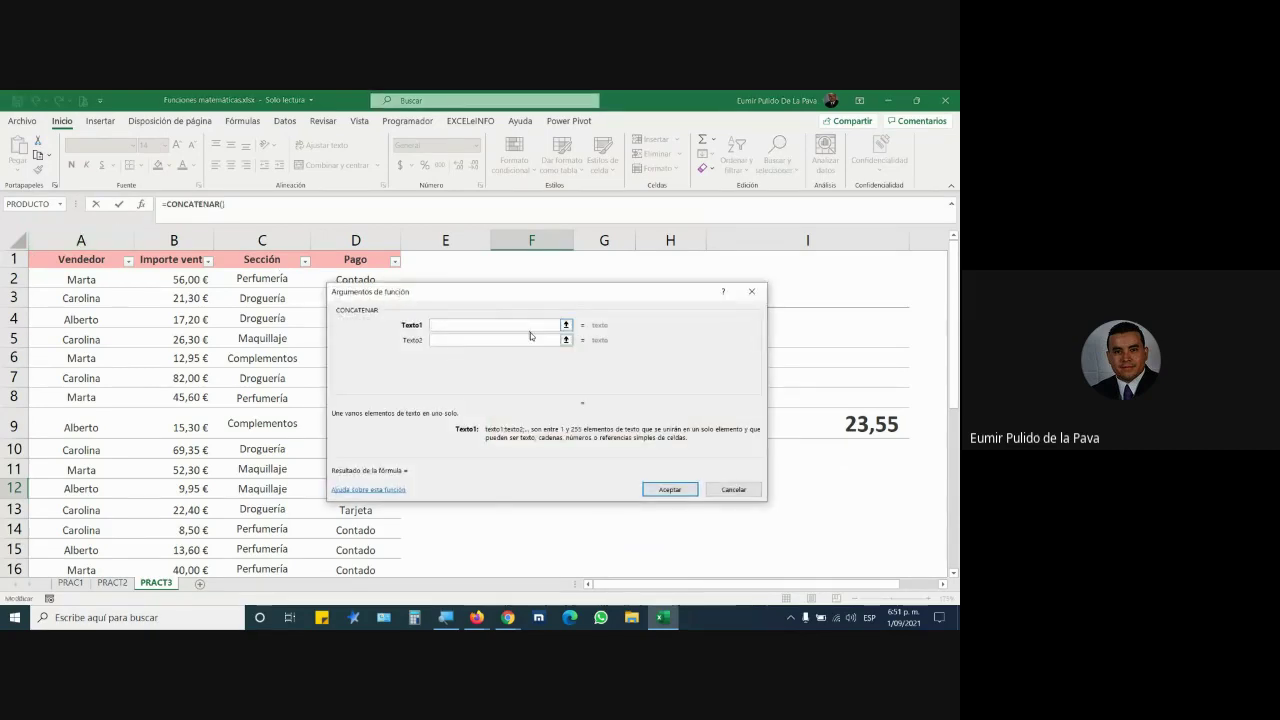
pyautogui.click(525, 340)
pyautogui.click(497, 355)
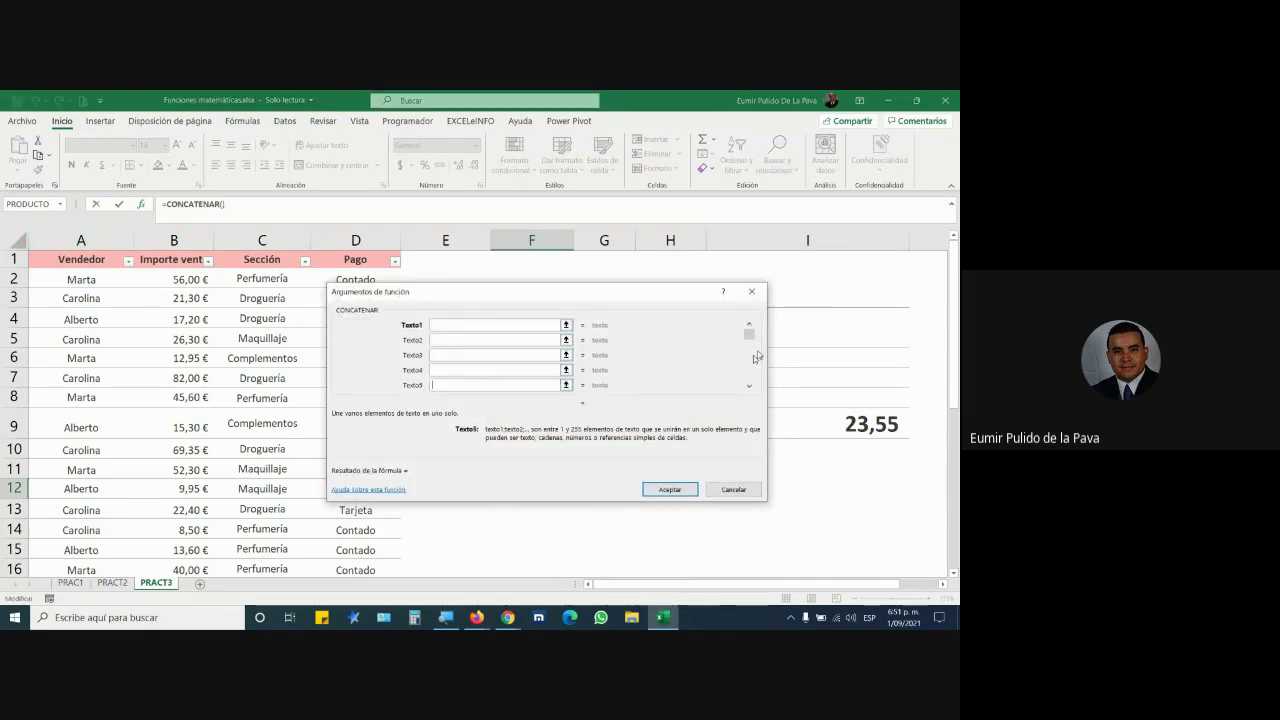
pyautogui.moveTo(749, 337); pyautogui.dragTo(749, 376)
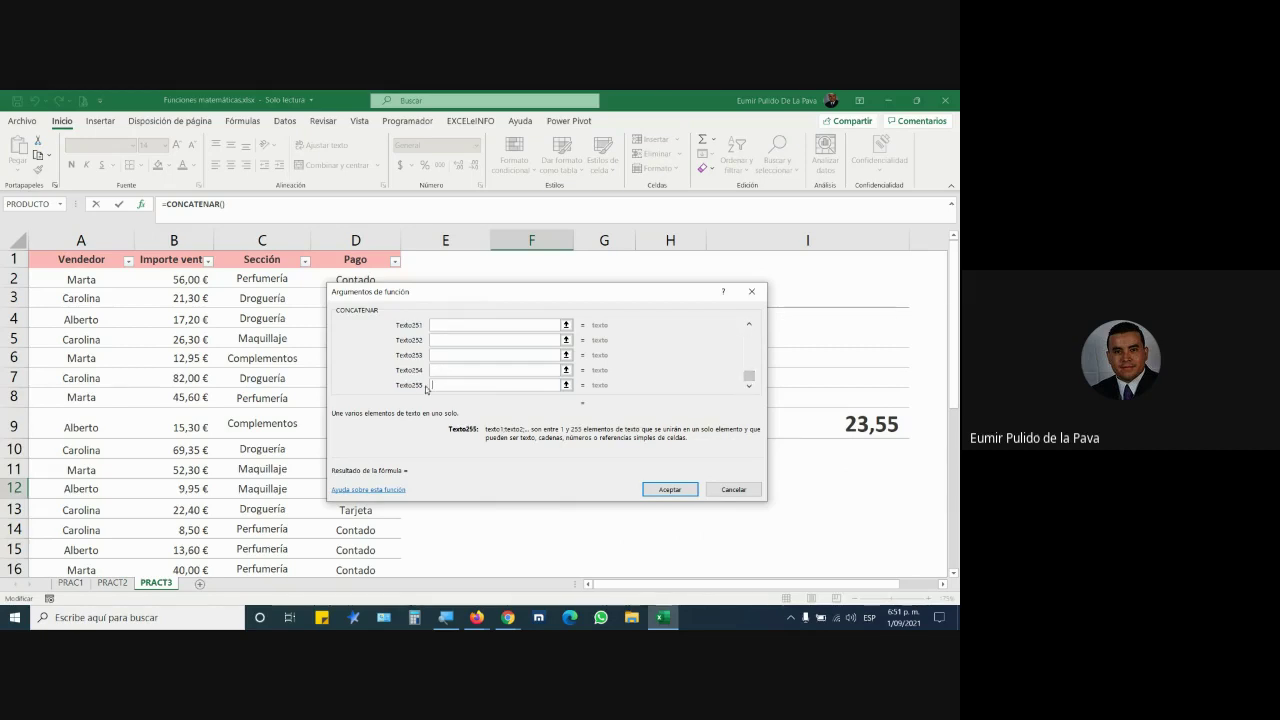
pyautogui.click(729, 489)
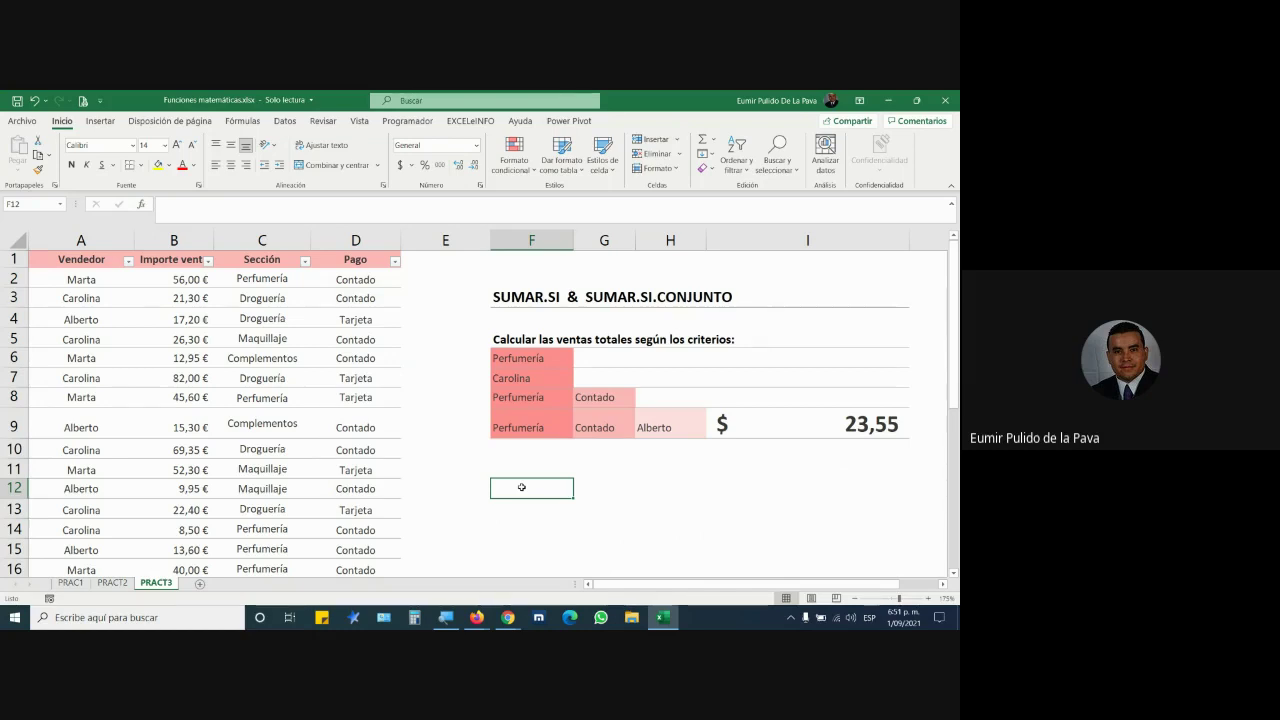
# Review I9's SUMAR.SI.CONJUNTO arguments in the Function Arguments dialog and cancel without changes.
pyautogui.doubleClick(799, 432)
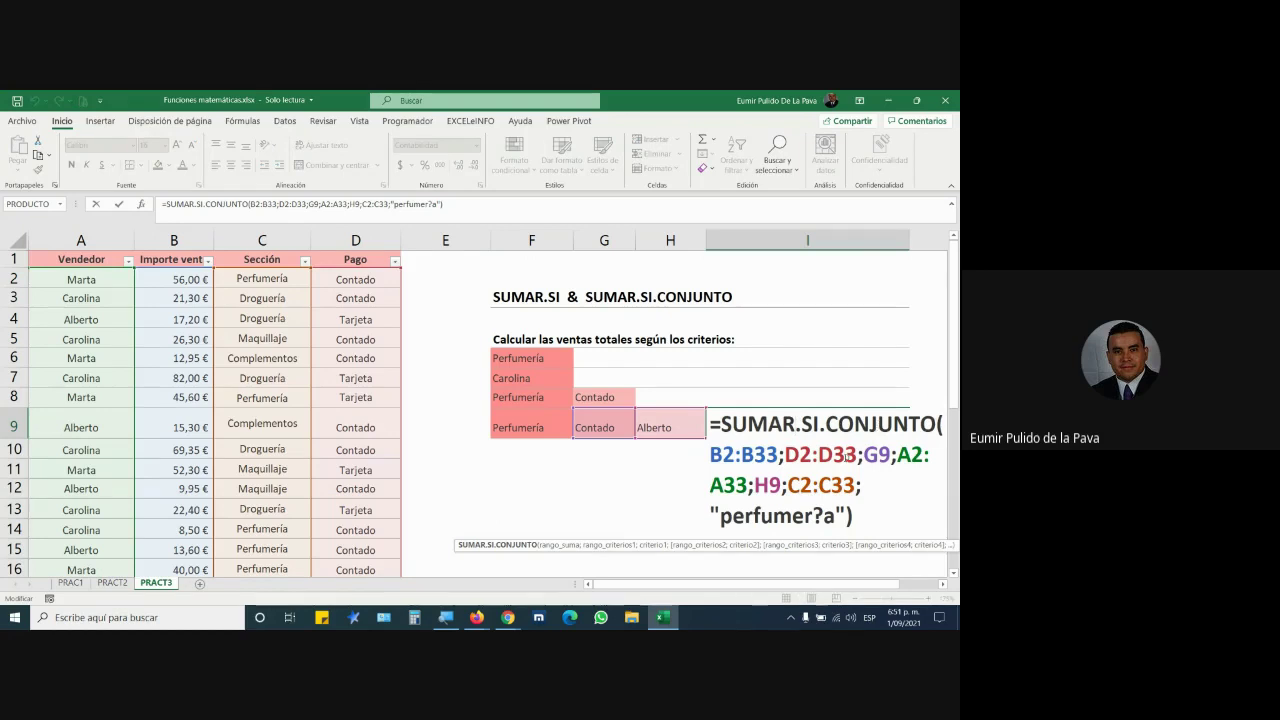
pyautogui.click(805, 516)
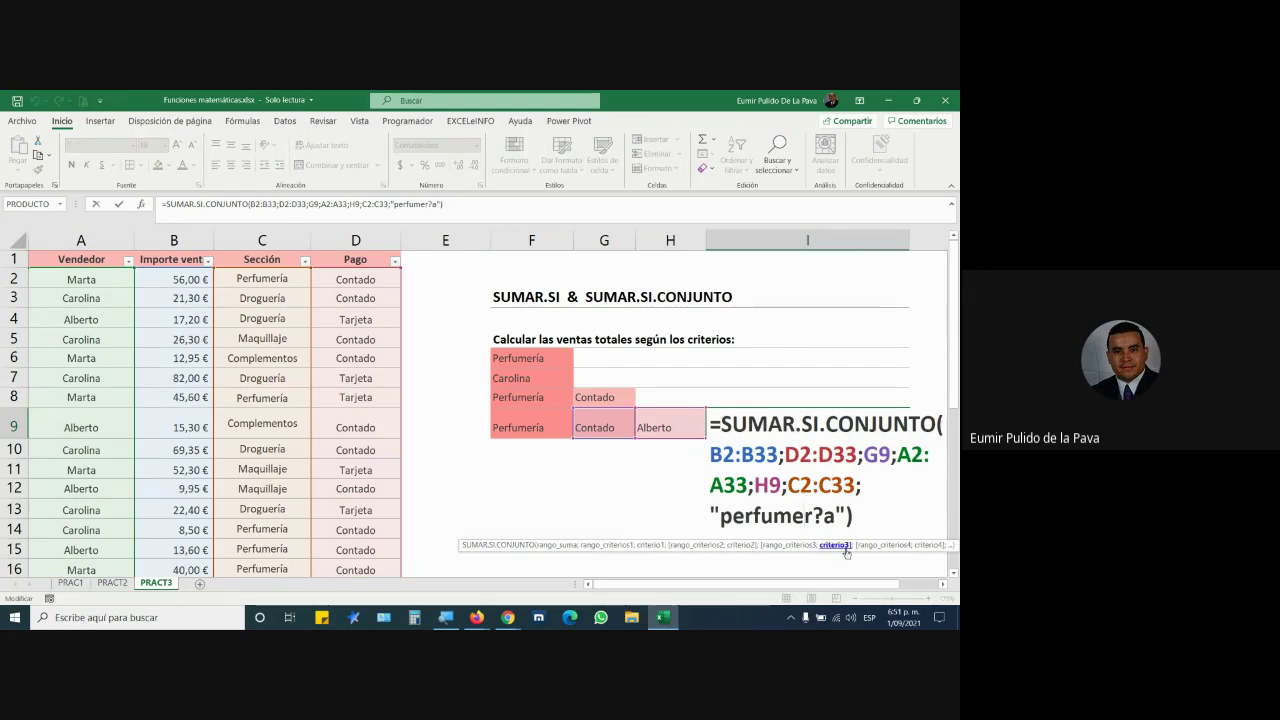
pyautogui.click(141, 204)
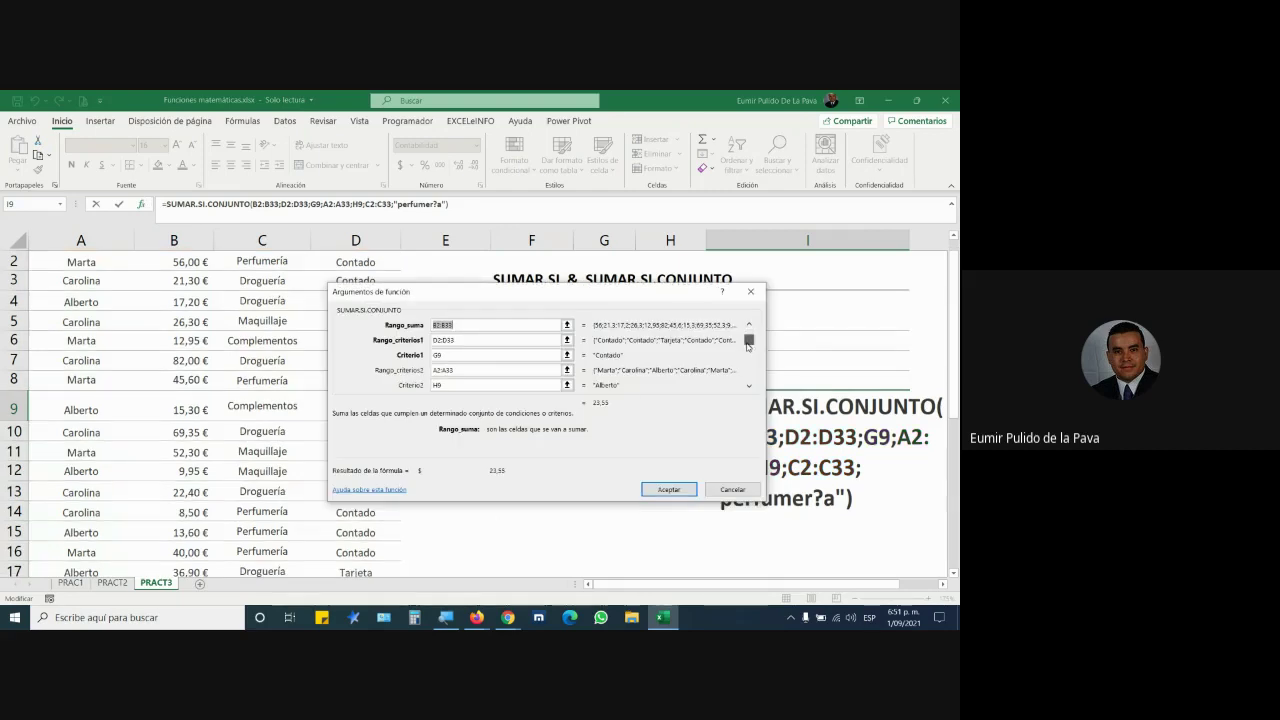
pyautogui.moveTo(749, 333); pyautogui.dragTo(745, 395)
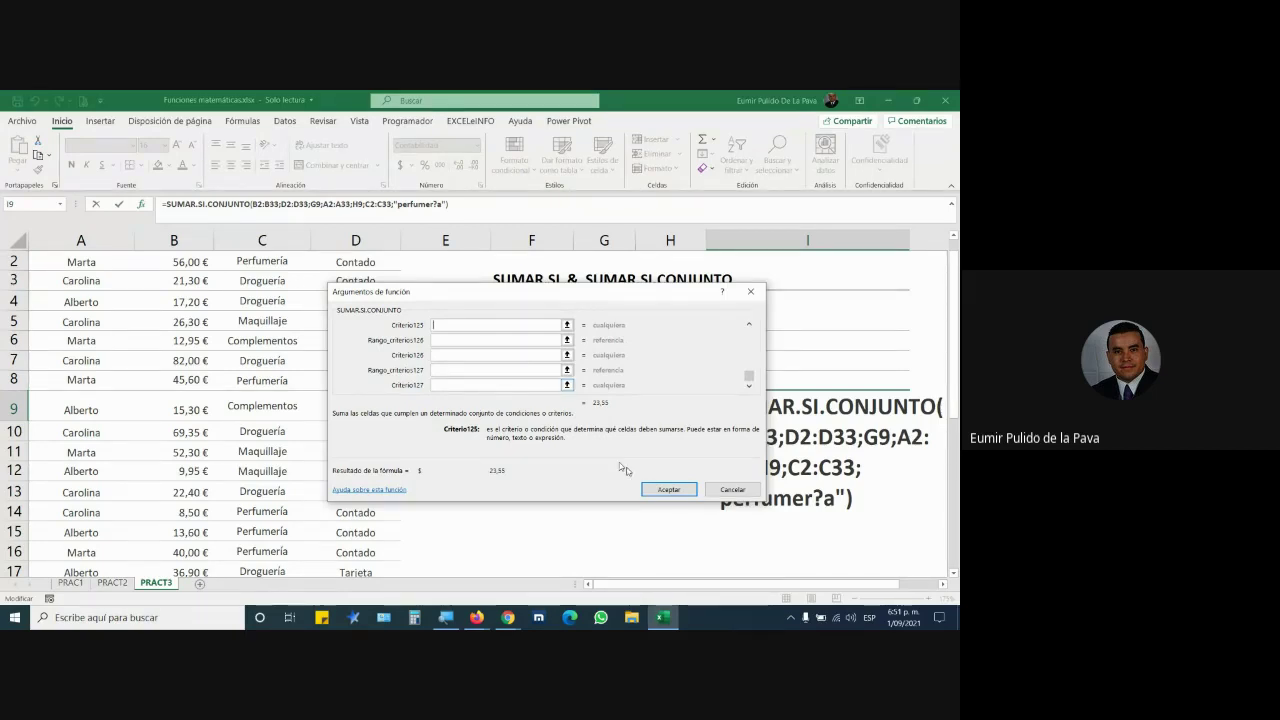
pyautogui.click(711, 489)
# Highlight the perfumer? criterion in I9's formula and exit editing with Esc.
pyautogui.doubleClick(818, 417)
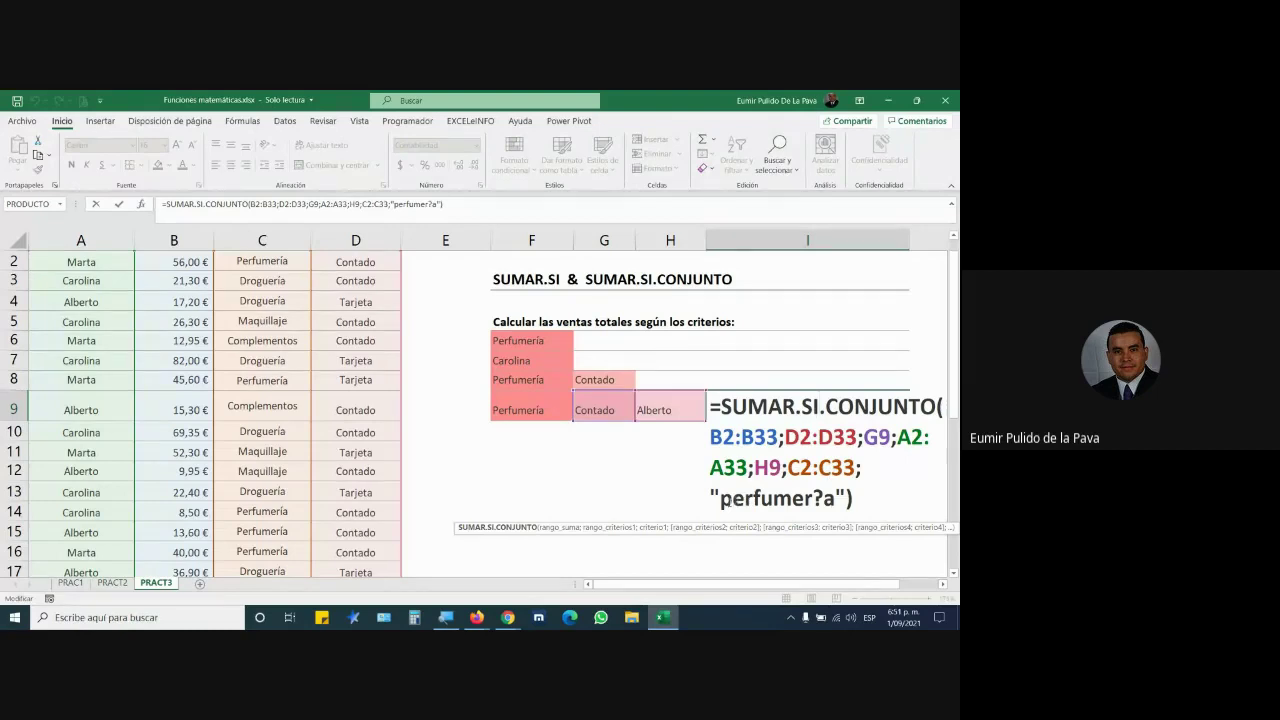
pyautogui.moveTo(721, 500); pyautogui.dragTo(822, 498)
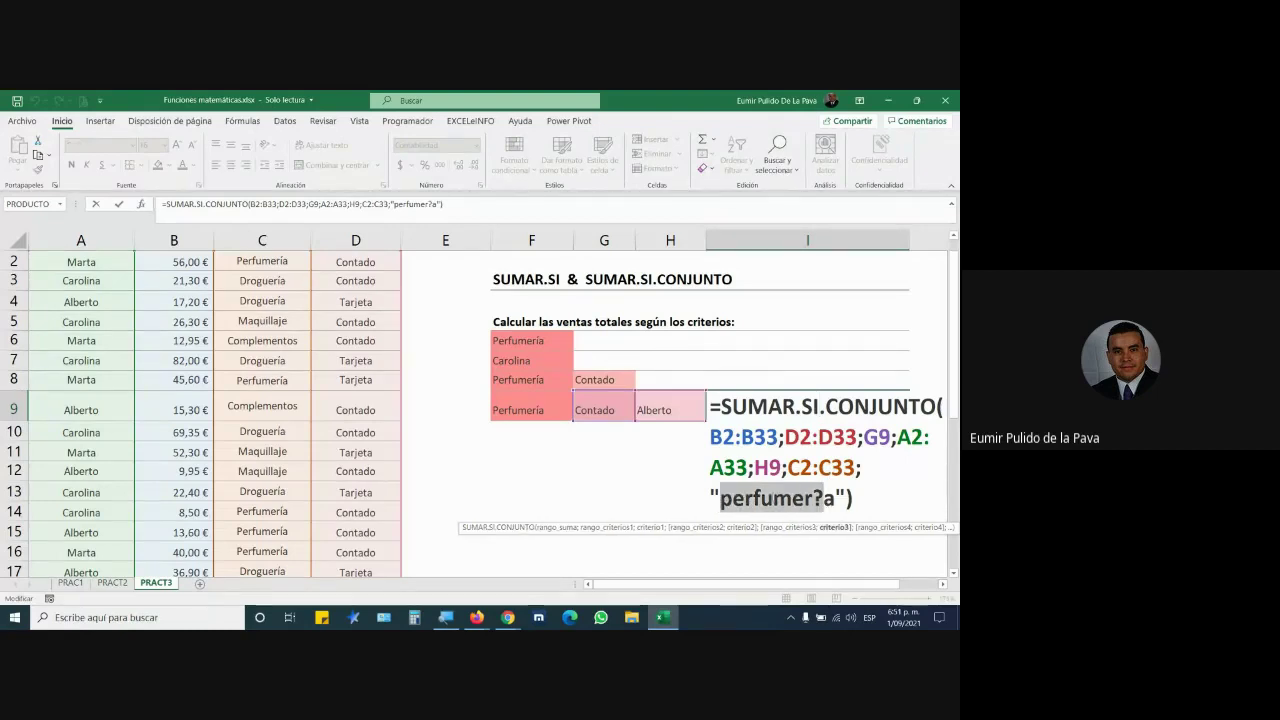
pyautogui.press('Escape')
# On PRACT2, highlight HOY() in the 1997 total's formula, then return to PRACT3.
pyautogui.click(112, 582)
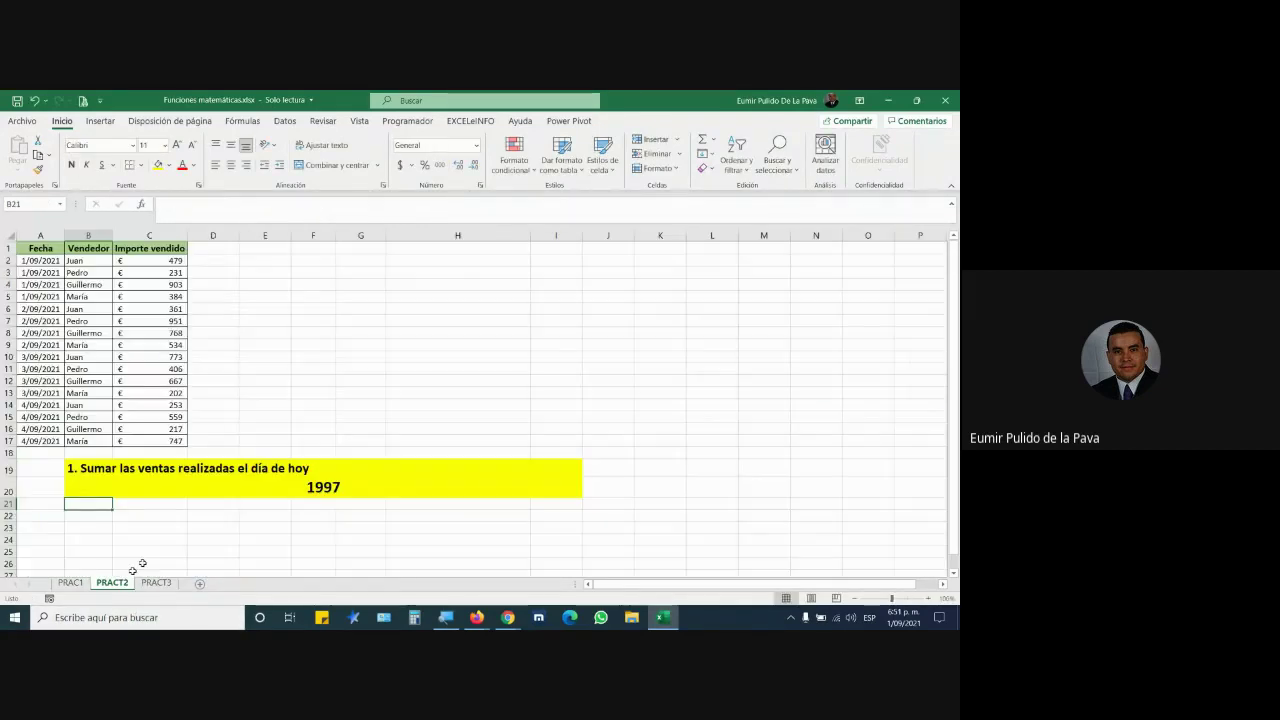
pyautogui.doubleClick(327, 487)
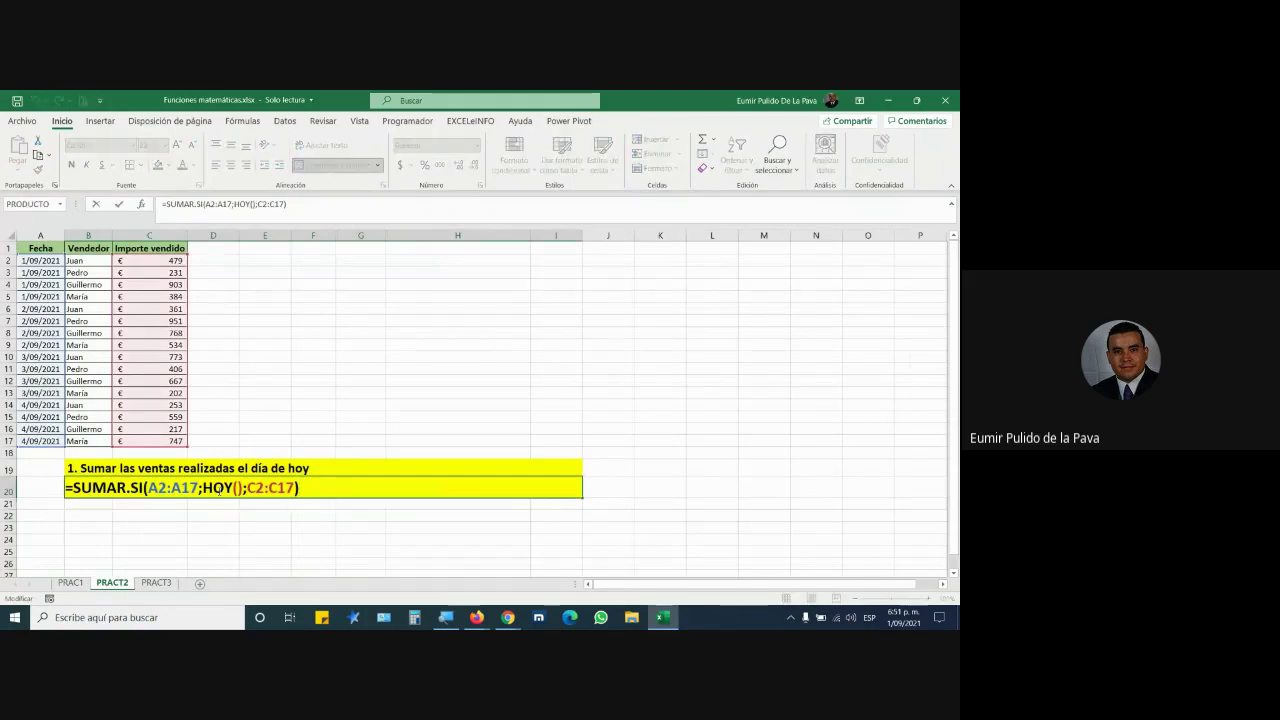
pyautogui.moveTo(203, 488); pyautogui.dragTo(243, 488)
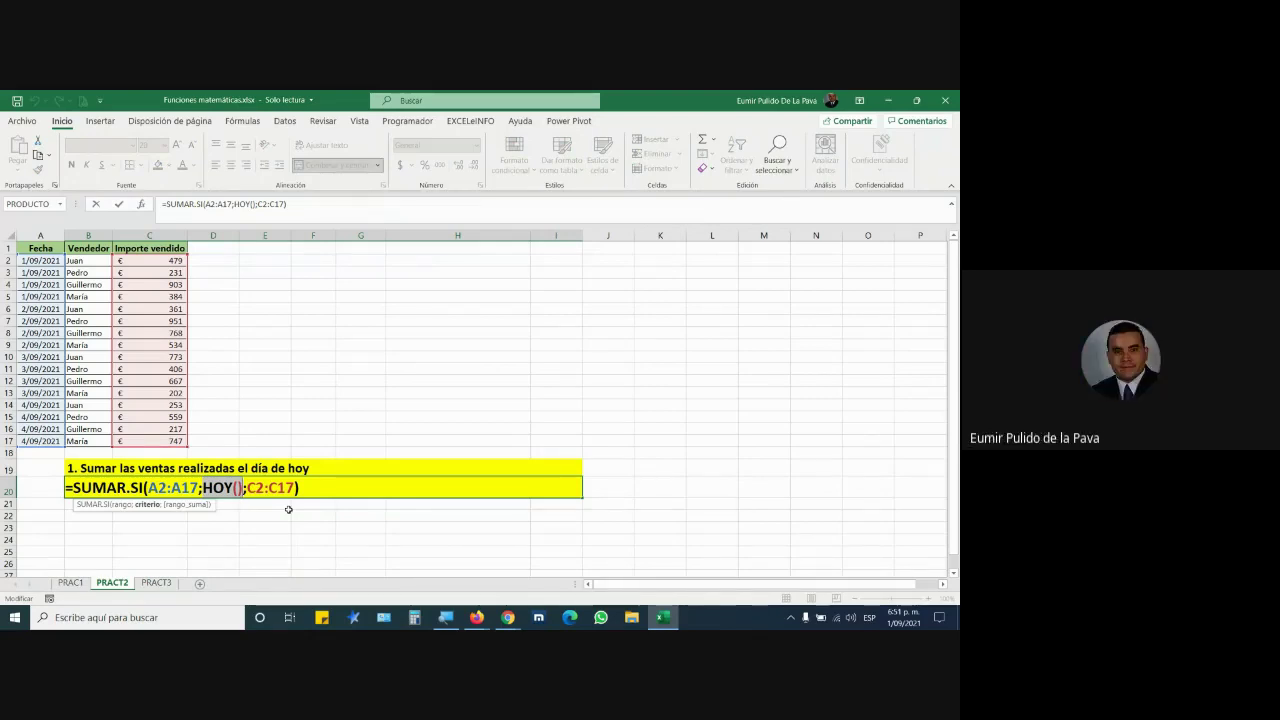
pyautogui.press('Return')
pyautogui.click(152, 582)
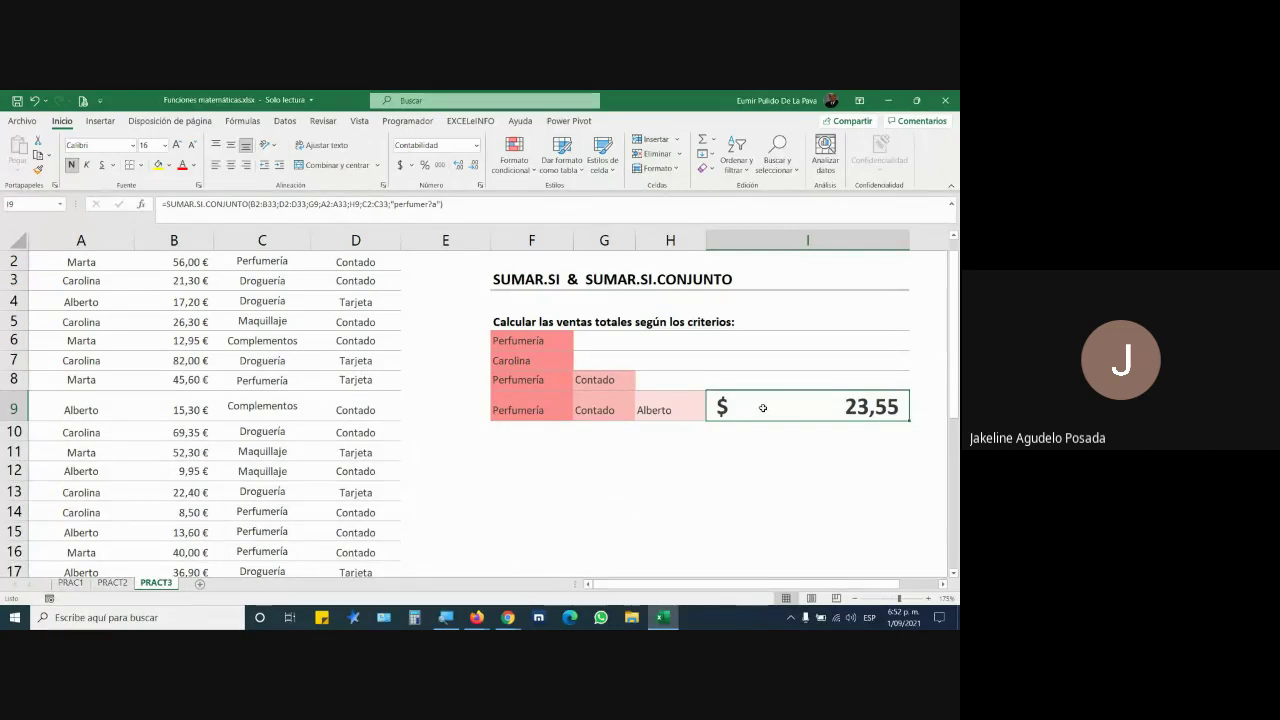
# Highlight D2:D33, then G9, then D2:D33 again in I9's formula.
pyautogui.doubleClick(835, 410)
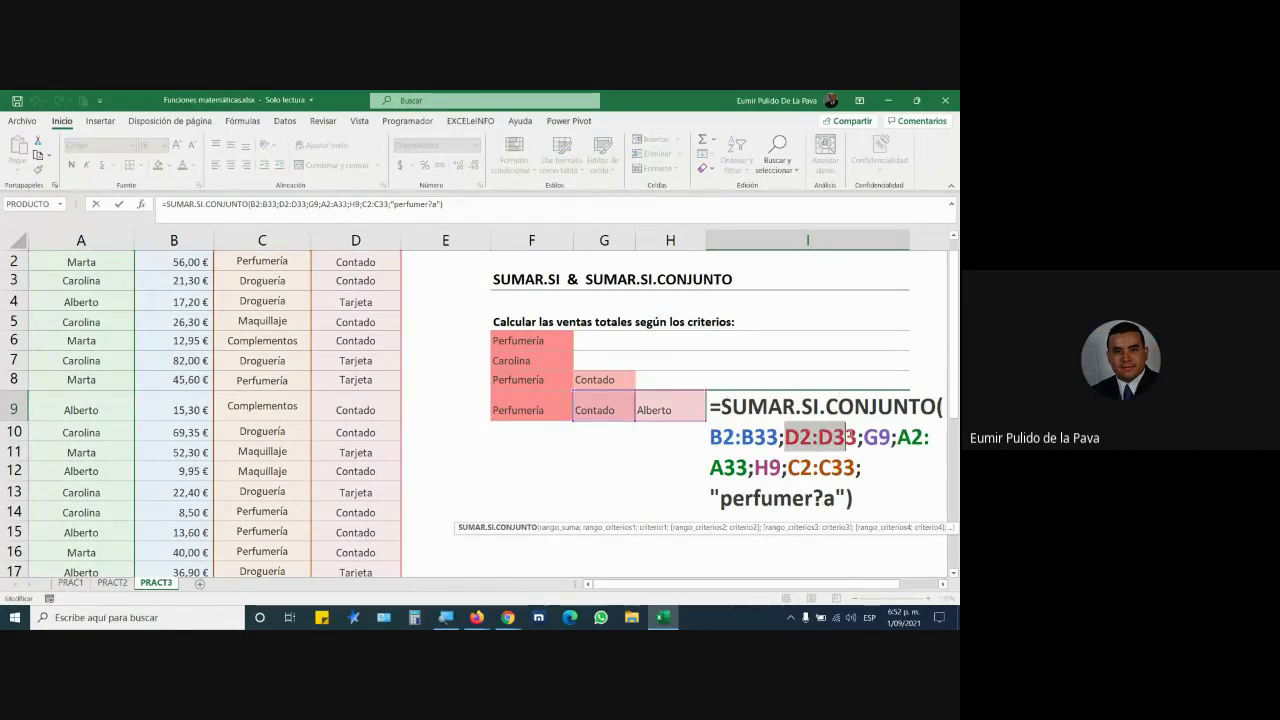
pyautogui.moveTo(785, 437); pyautogui.dragTo(857, 437)
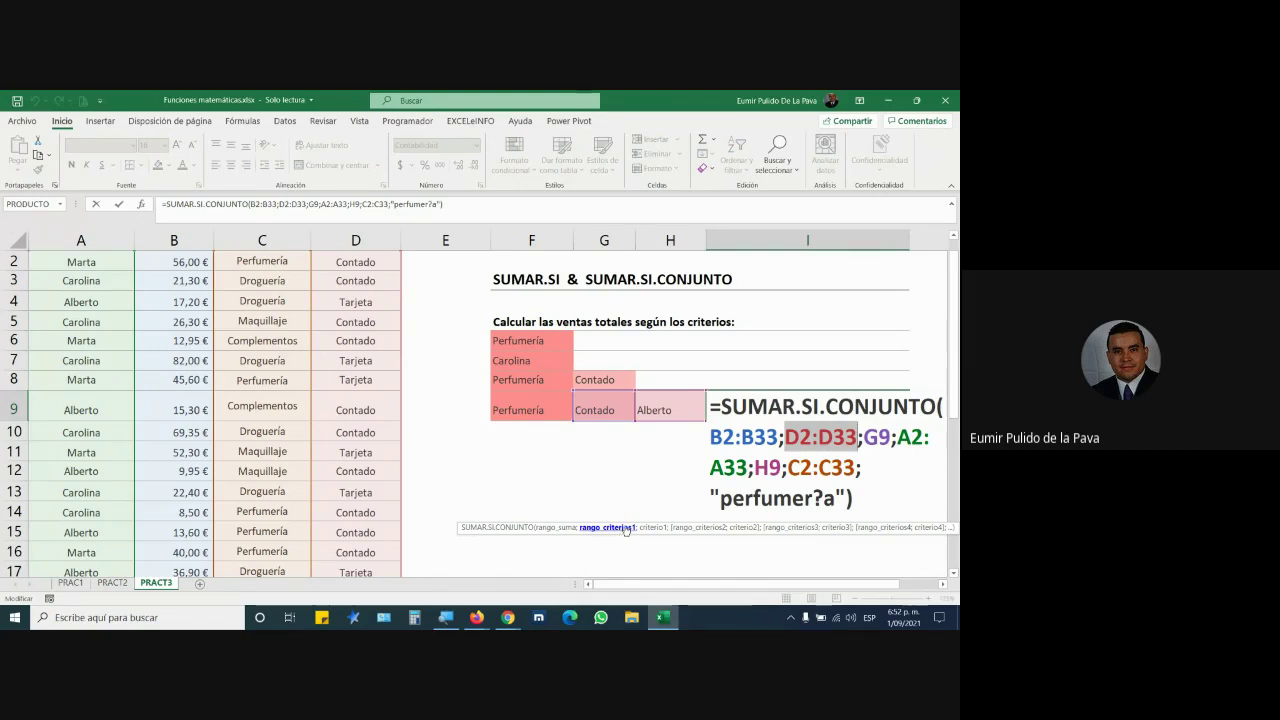
pyautogui.click(877, 440)
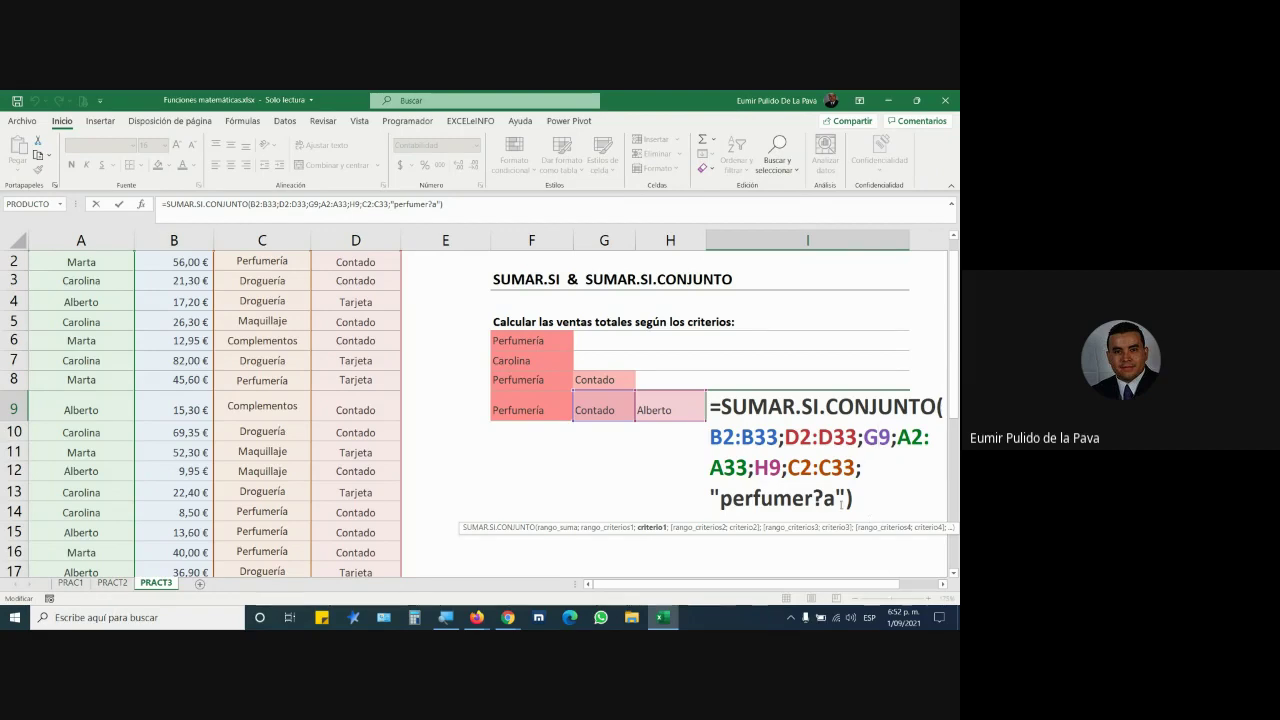
pyautogui.hotkey('shift', 'Right')
pyautogui.hotkey('shift', 'Right')
pyautogui.moveTo(785, 437); pyautogui.dragTo(862, 437)
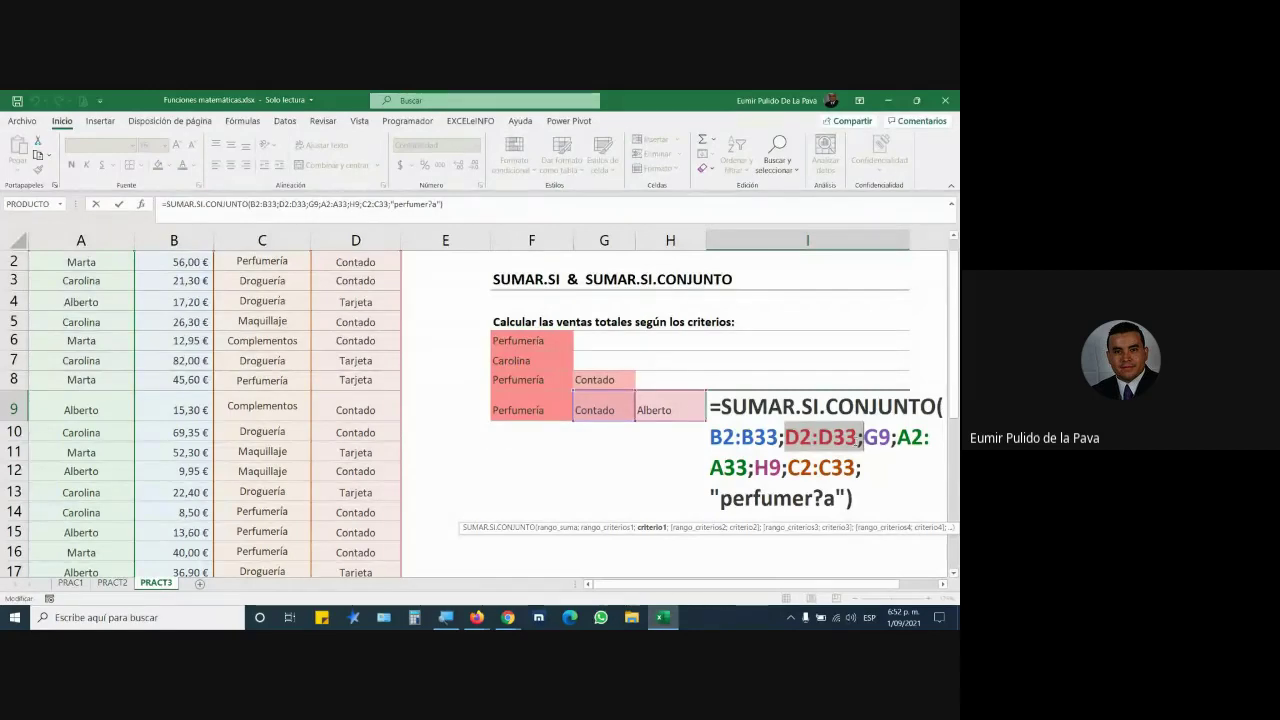
pyautogui.scroll(1, 57, 260)
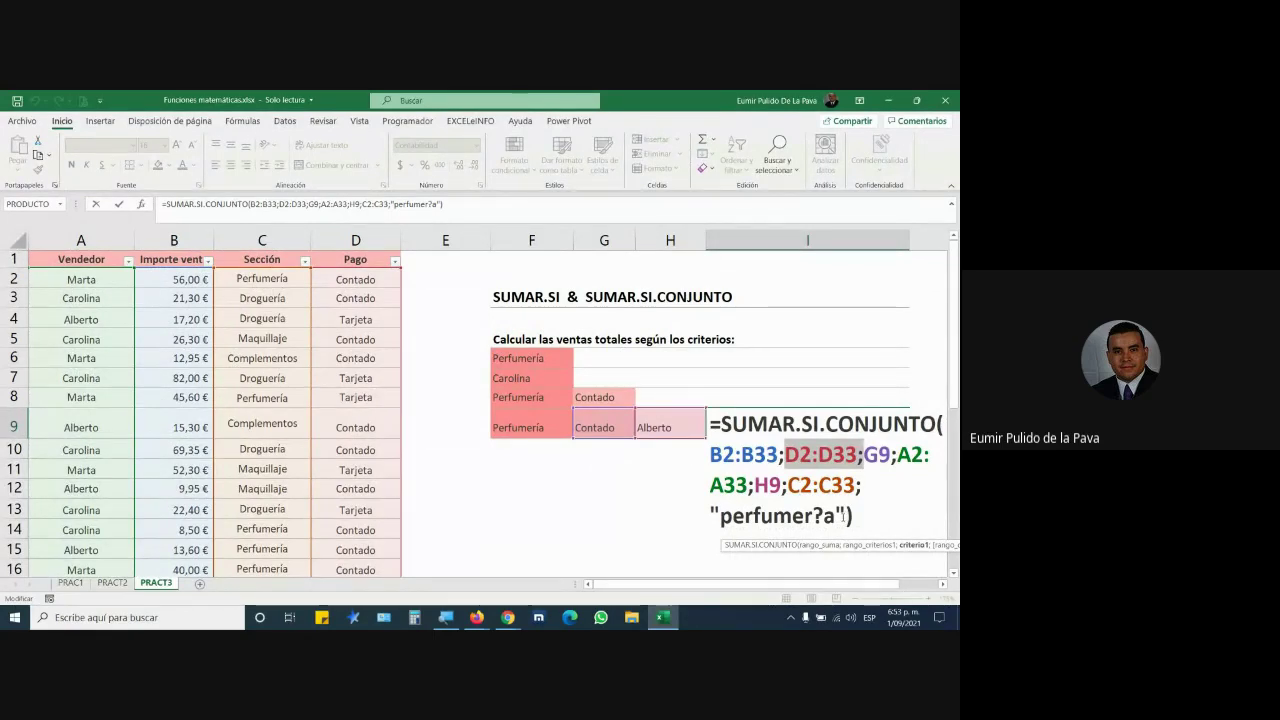
# Highlight perfumer?a and its ? wildcard in I9's formula, then commit the formula.
pyautogui.click(846, 514)
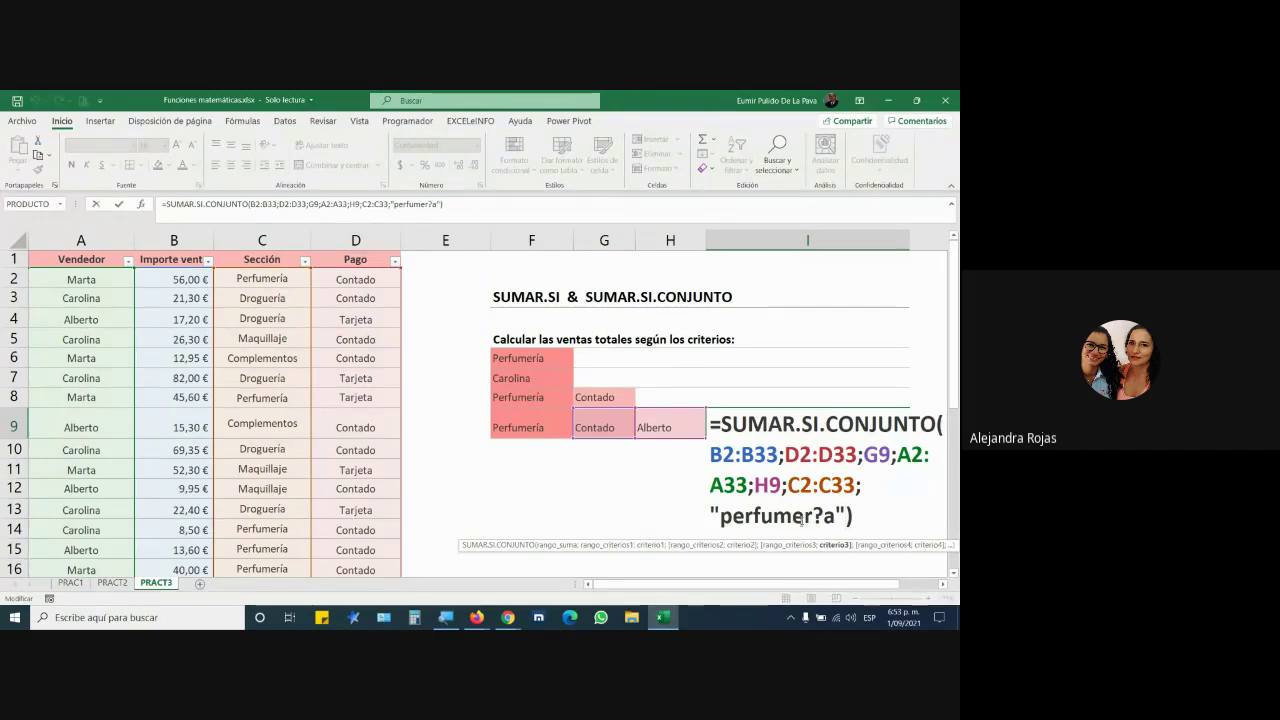
pyautogui.moveTo(835, 515); pyautogui.dragTo(719, 515)
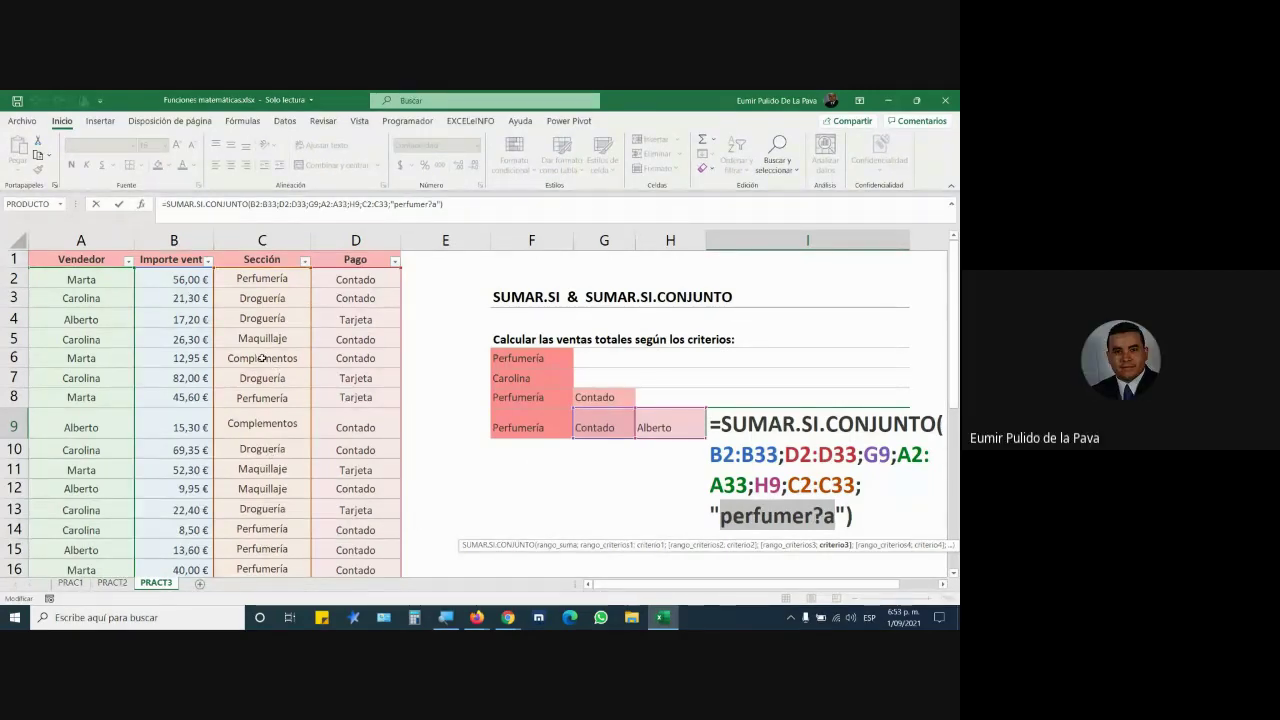
pyautogui.moveTo(812, 515); pyautogui.dragTo(823, 515)
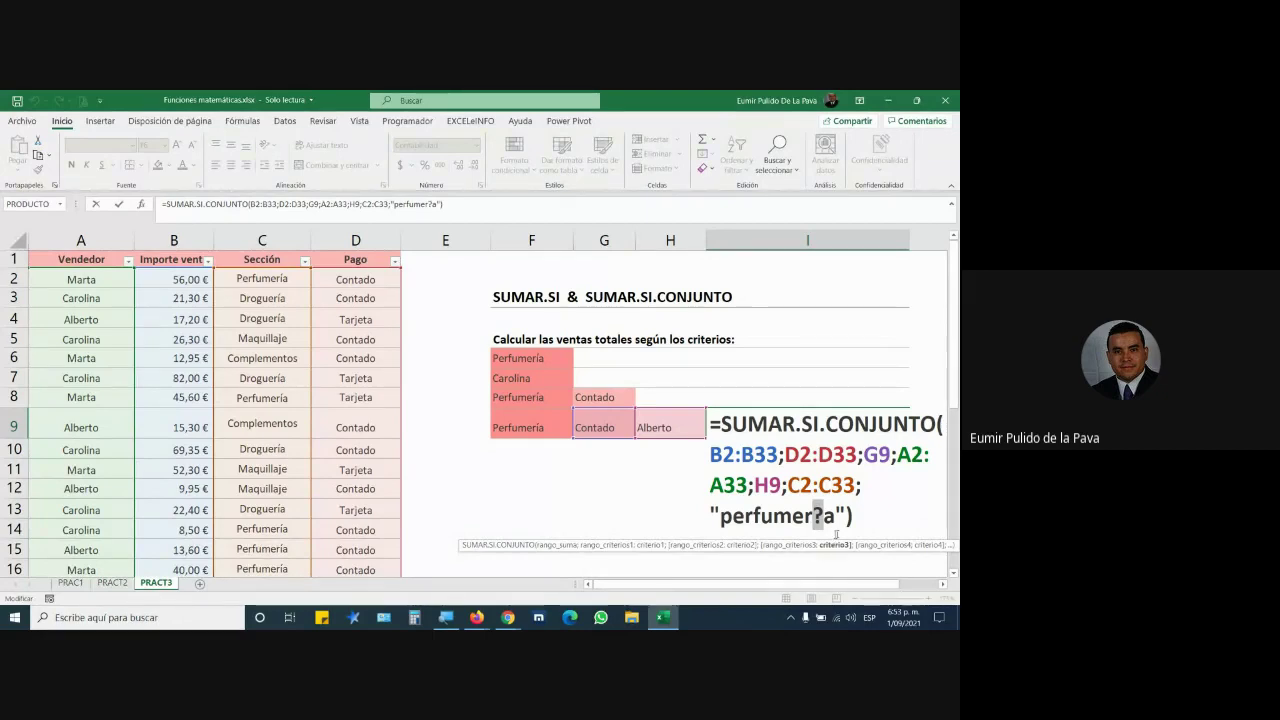
pyautogui.click(700, 510)
pyautogui.click(880, 425)
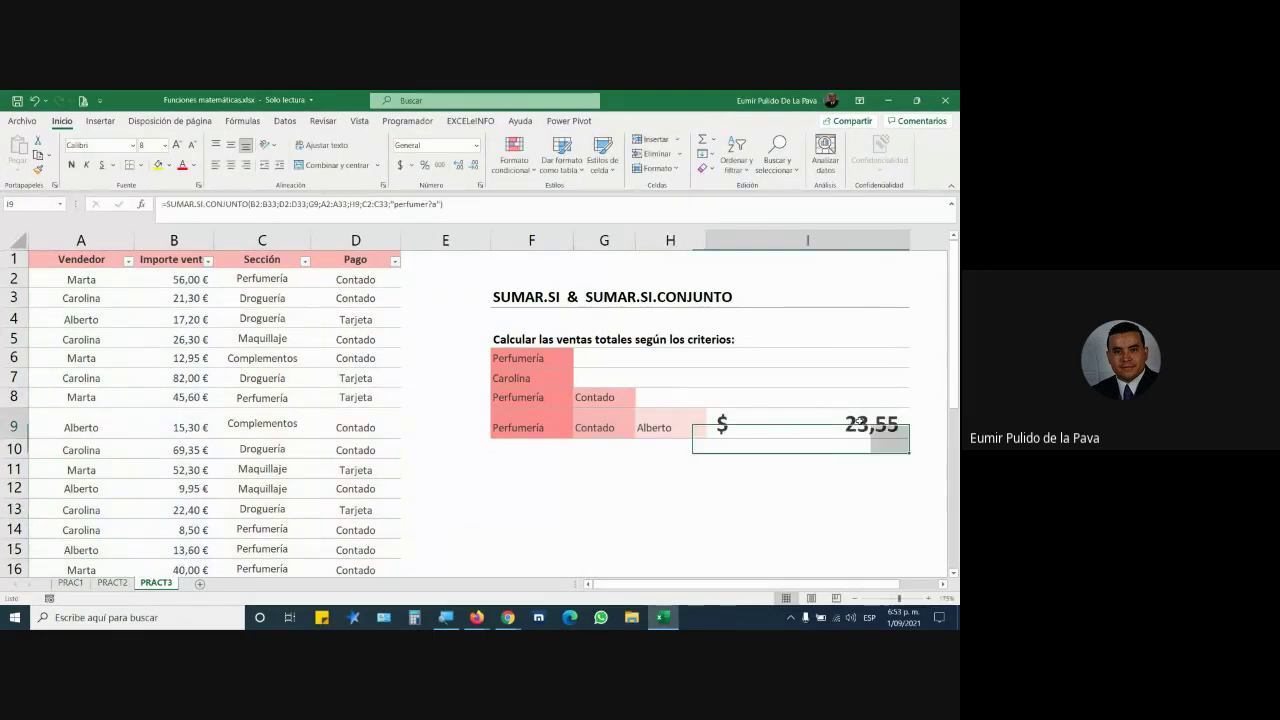
pyautogui.press('F2')
pyautogui.press('Left')
pyautogui.press('Left')
pyautogui.hotkey('shift', 'Left')
pyautogui.hotkey('shift', 'Left')
pyautogui.hotkey('shift', 'Left')
pyautogui.hotkey('shift', 'Left')
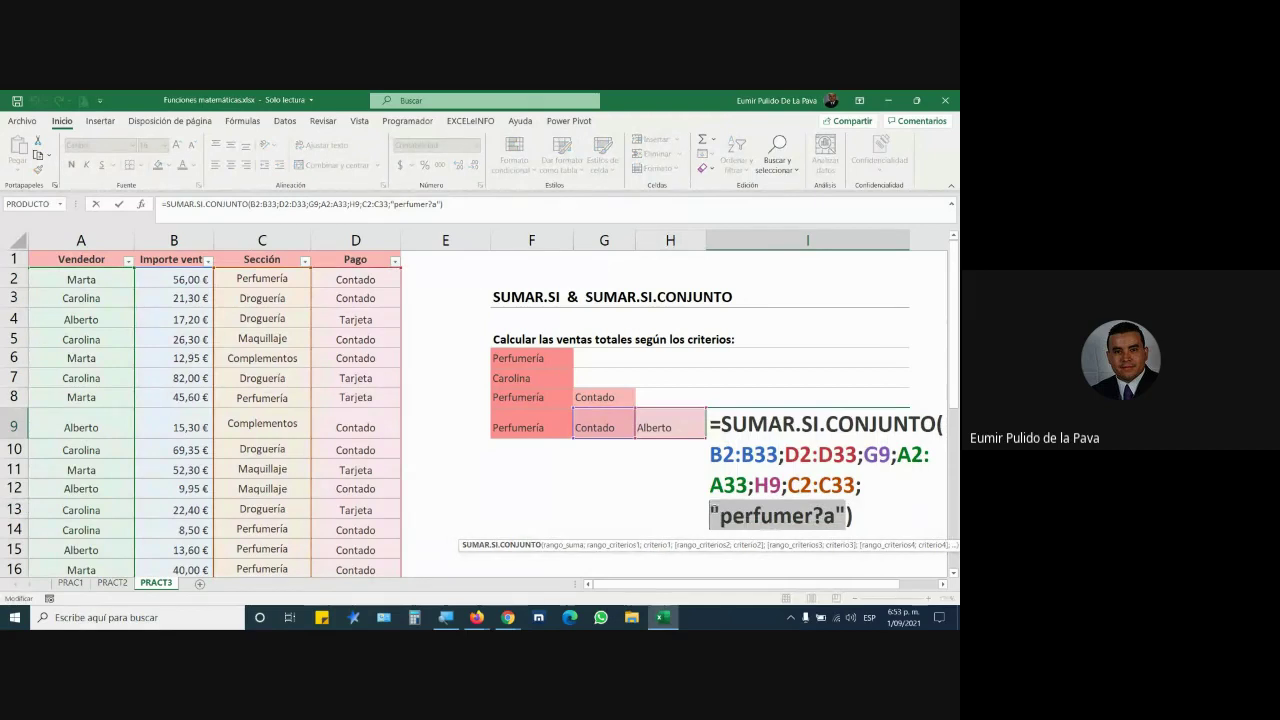
pyautogui.press('BackSpace')
pyautogui.click(538, 428)
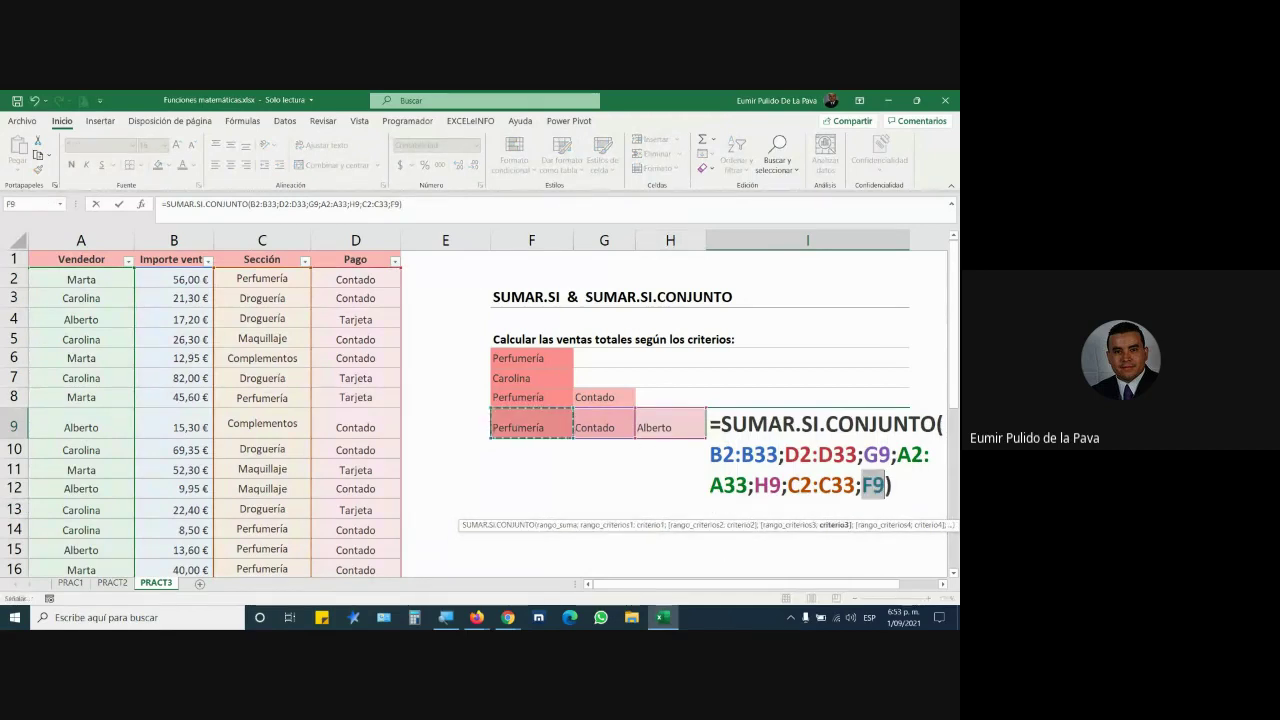
pyautogui.press('Return')
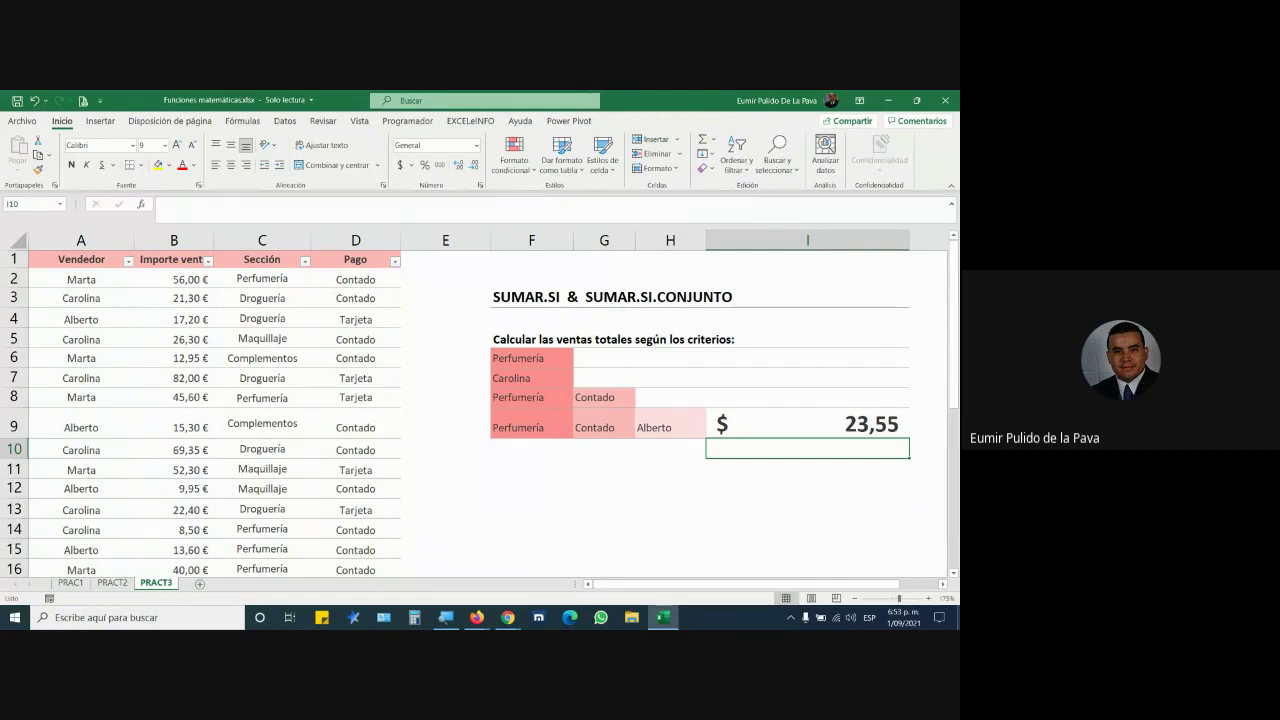
pyautogui.moveTo(270, 279); pyautogui.dragTo(277, 554)
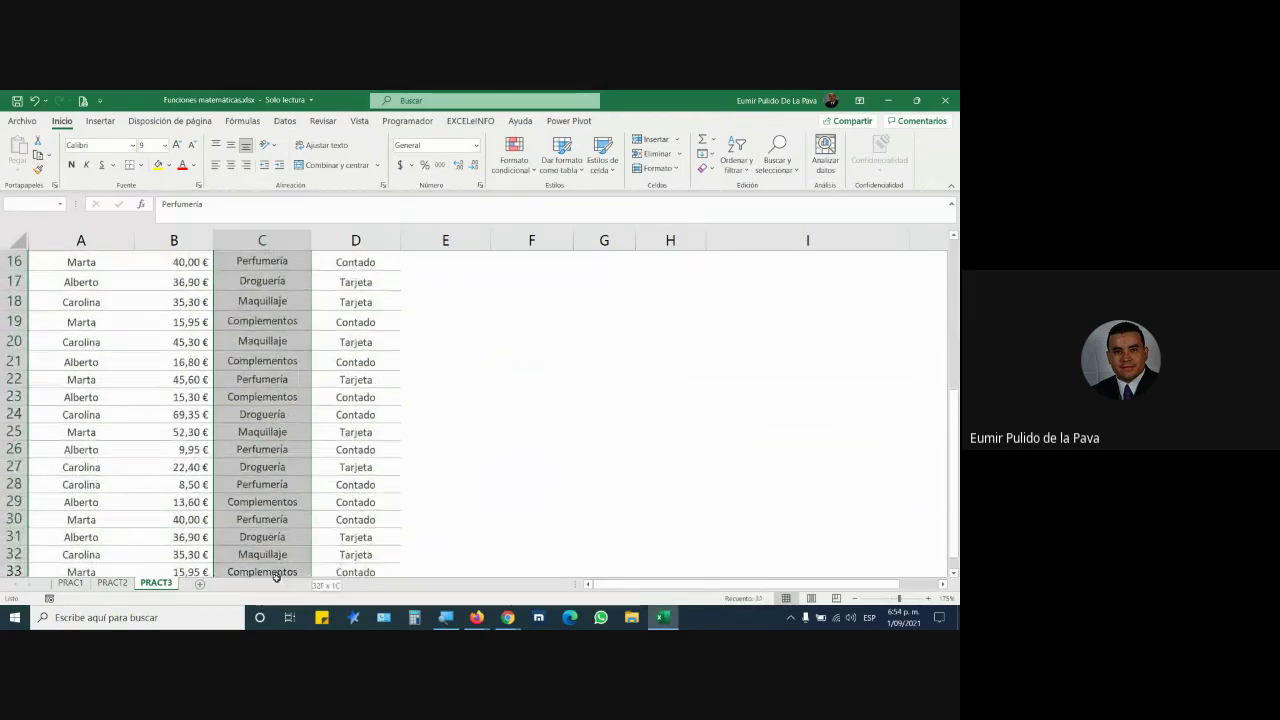
pyautogui.moveTo(277, 554); pyautogui.dragTo(268, 533)
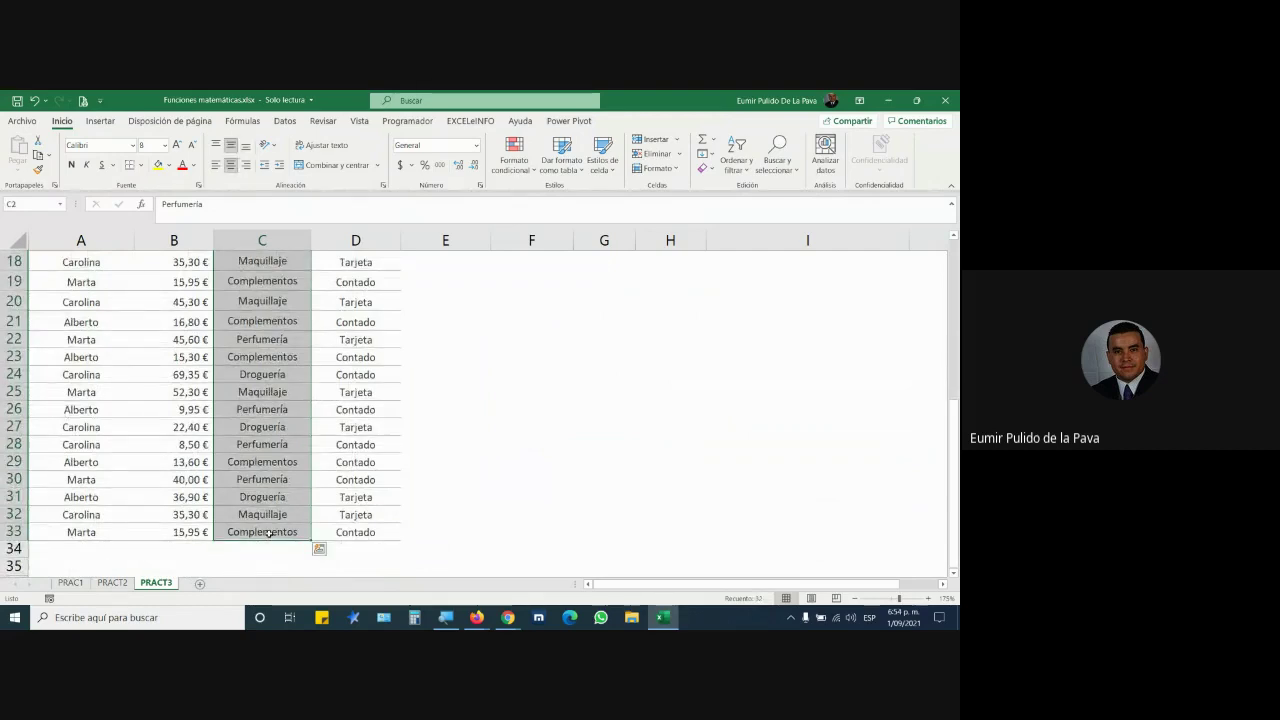
pyautogui.scroll(4, 475, 541)
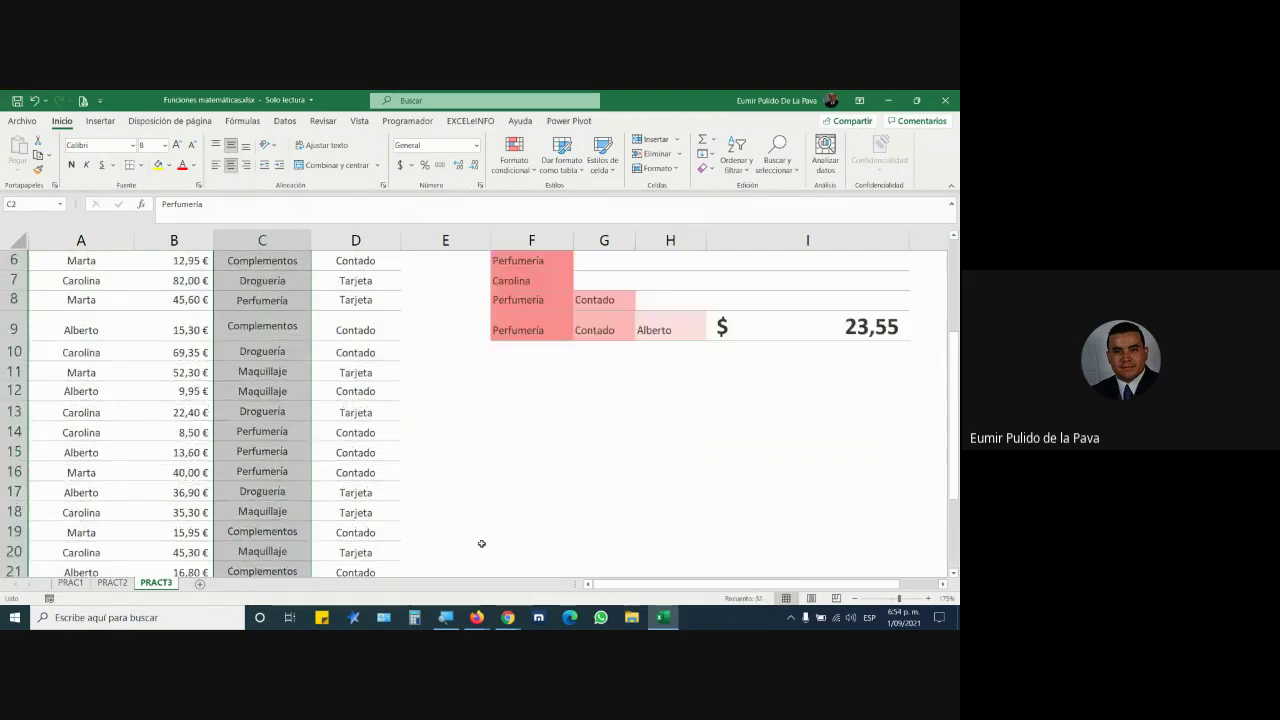
pyautogui.scroll(2, 475, 541)
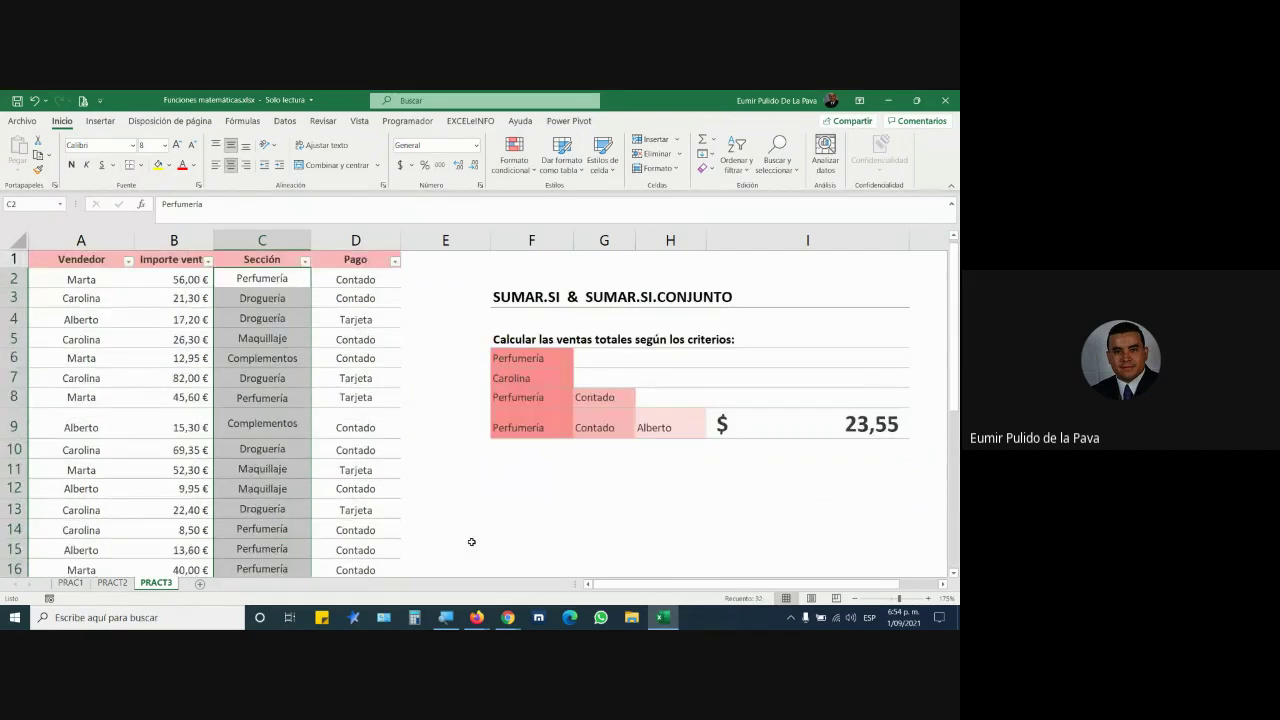
pyautogui.click(874, 430)
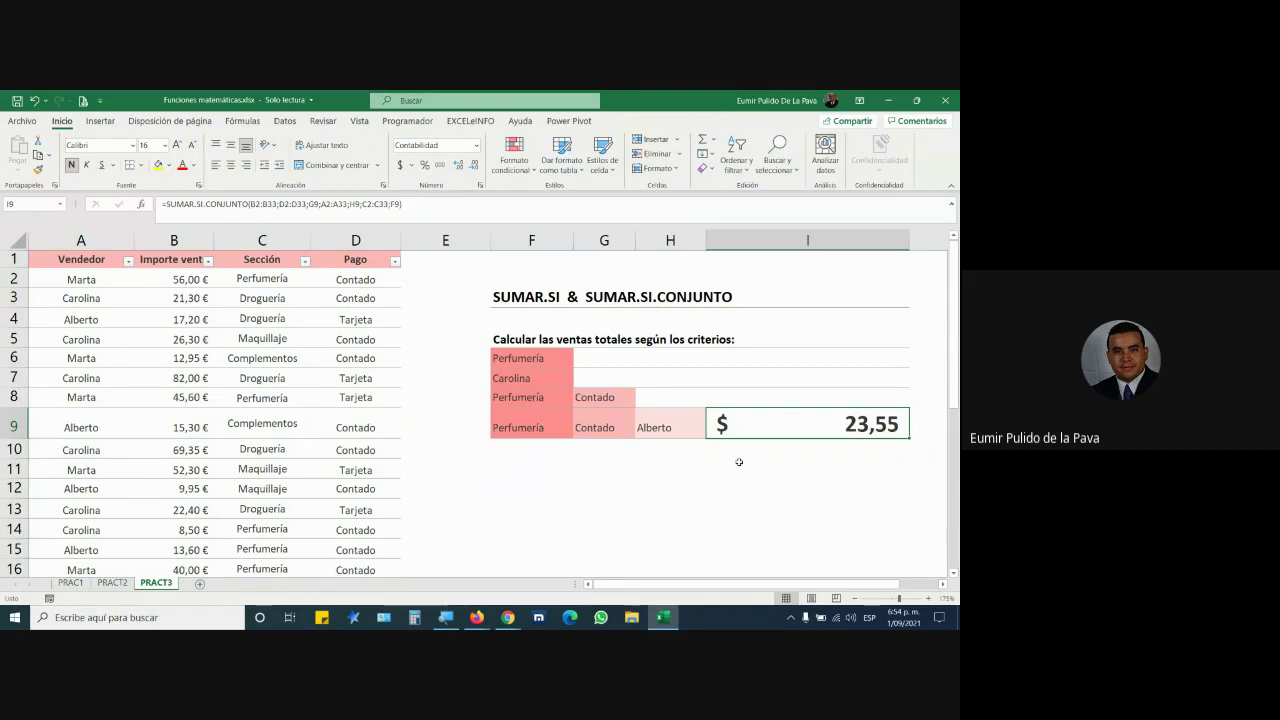
pyautogui.doubleClick(787, 415)
pyautogui.doubleClick(870, 485)
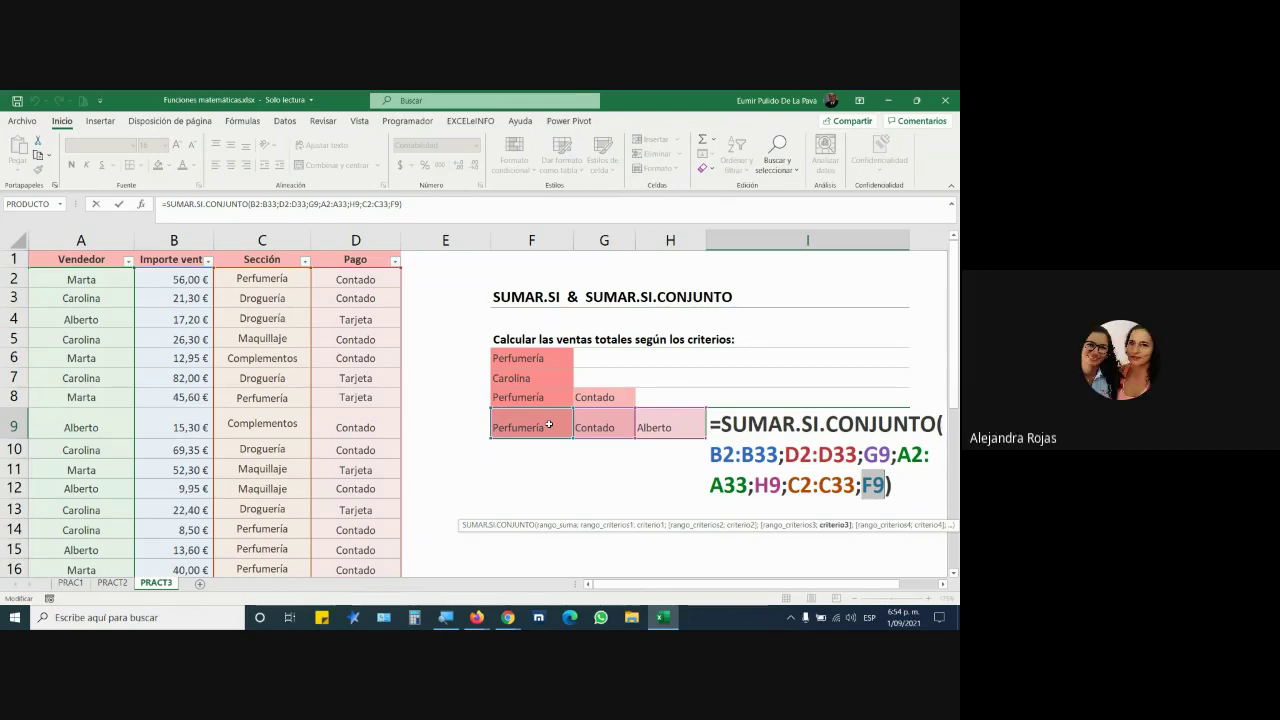
pyautogui.press('Return')
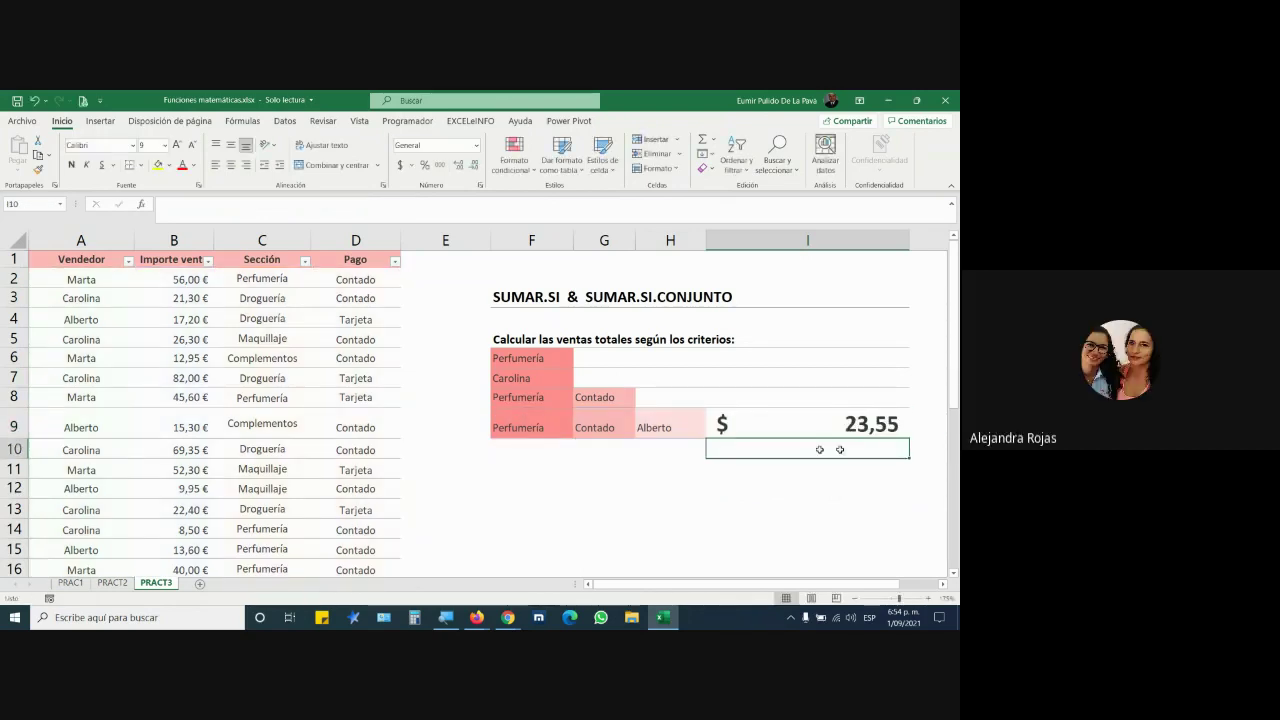
pyautogui.doubleClick(840, 422)
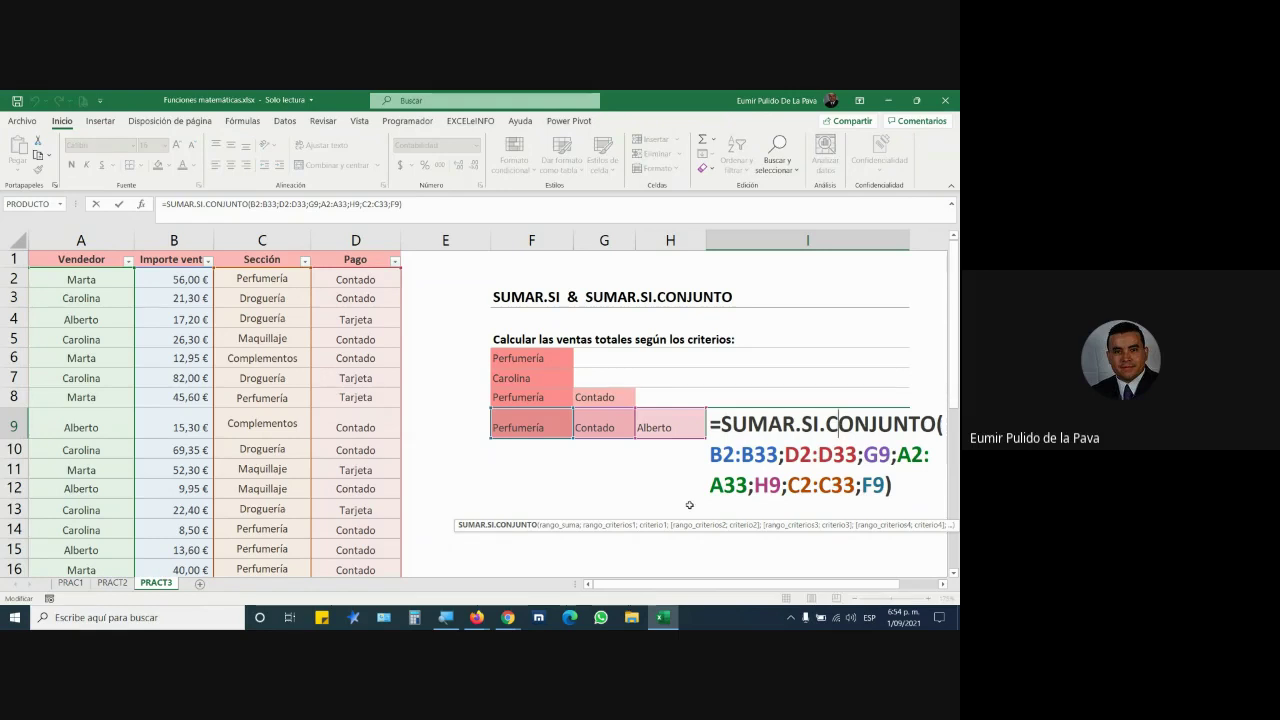
pyautogui.press('Escape')
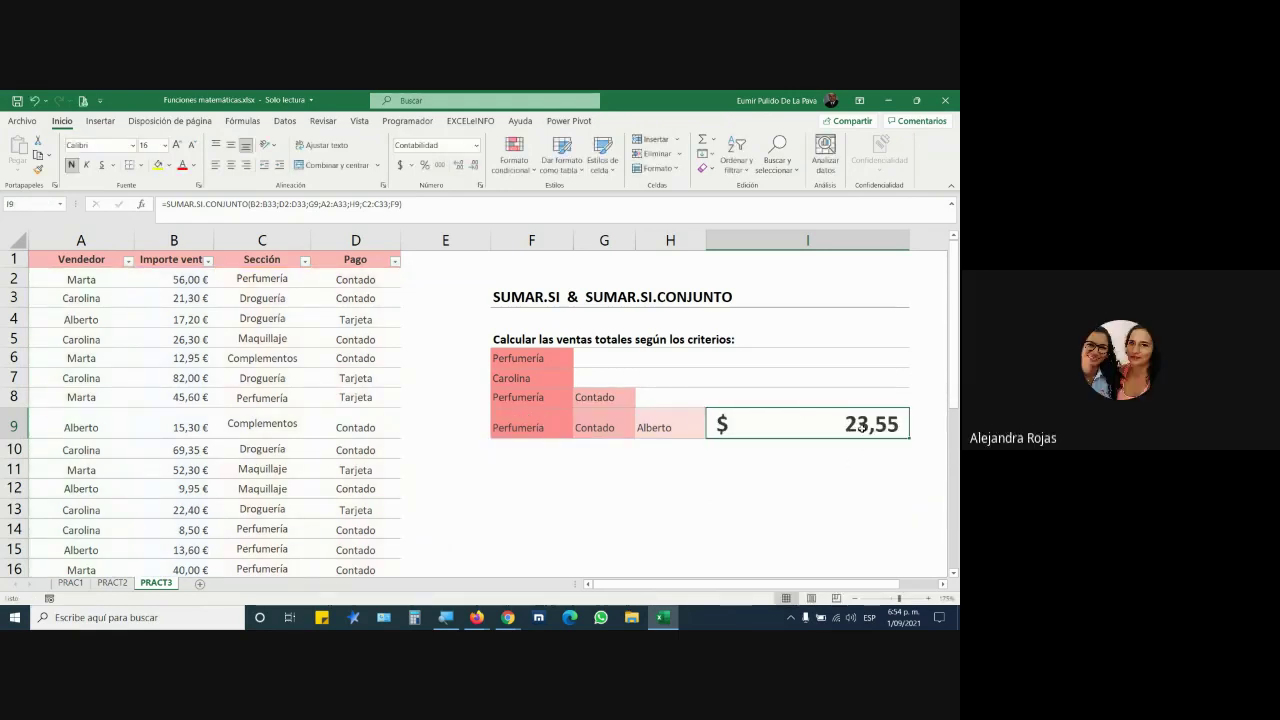
pyautogui.doubleClick(862, 425)
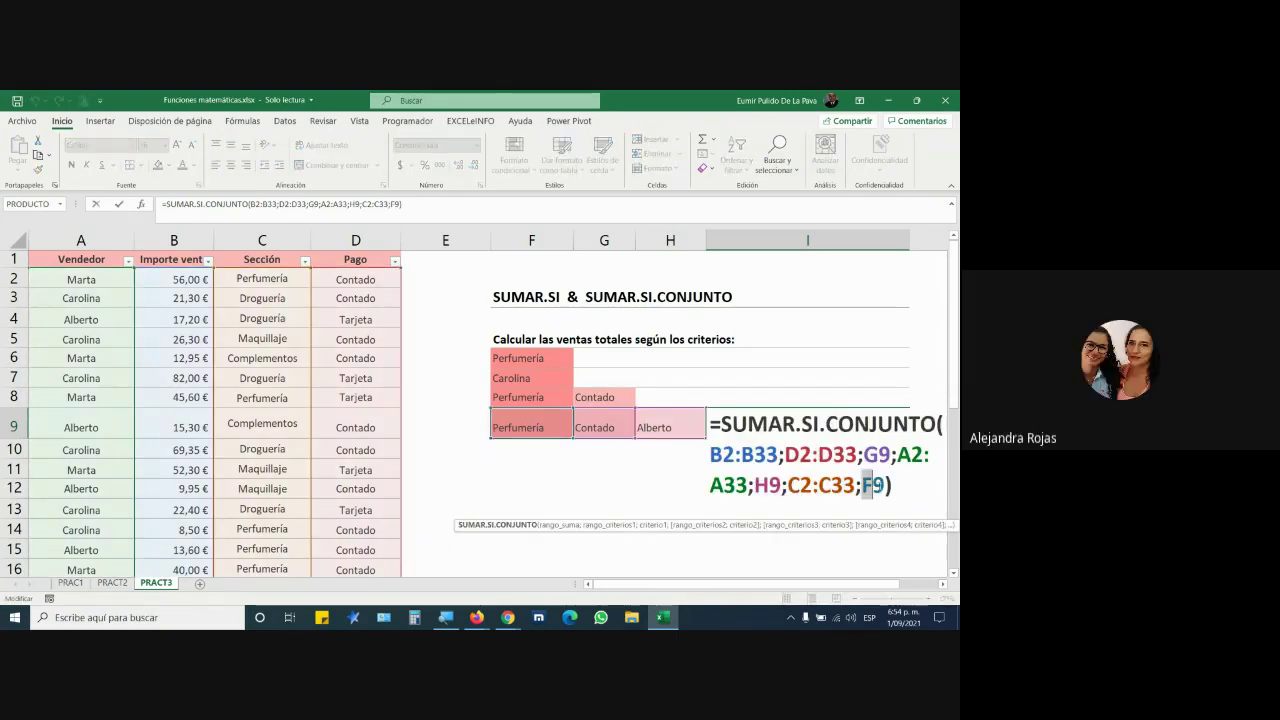
pyautogui.doubleClick(872, 485)
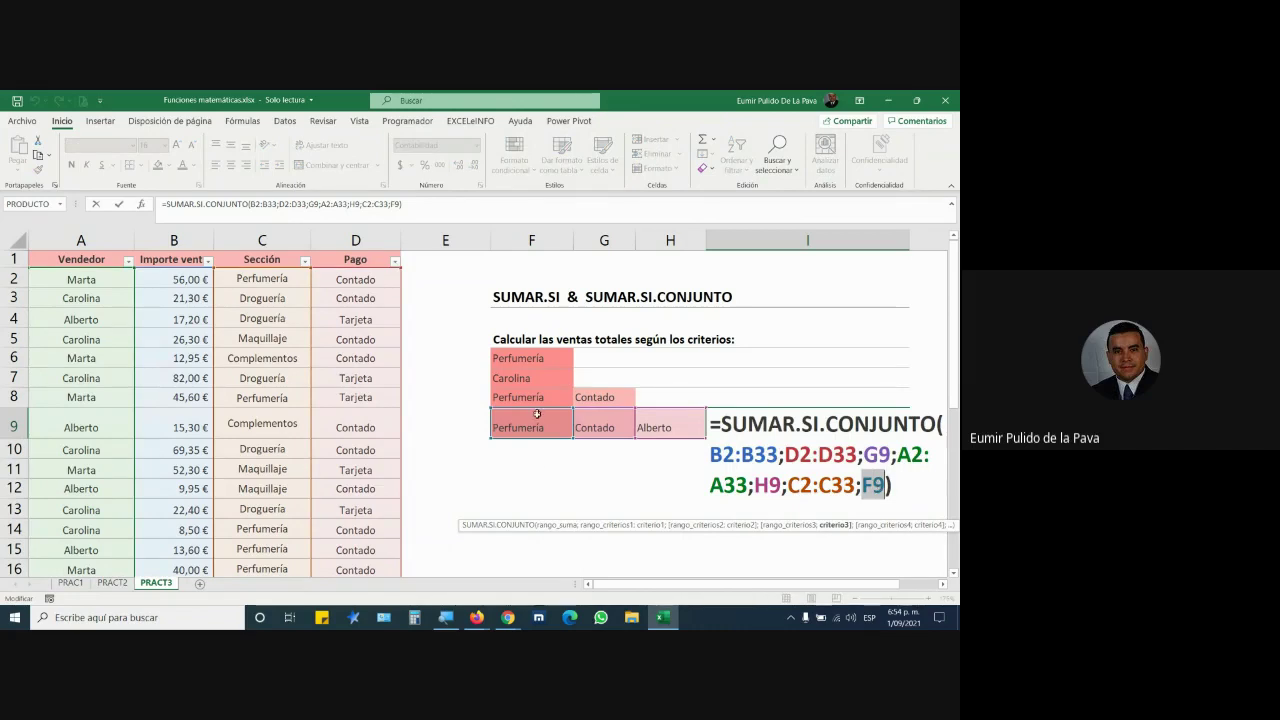
pyautogui.press('Escape')
# Magnify the criteria table, change F9 to Perfumer?a, and highlight F9 in I9's formula.
pyautogui.click(447, 617)
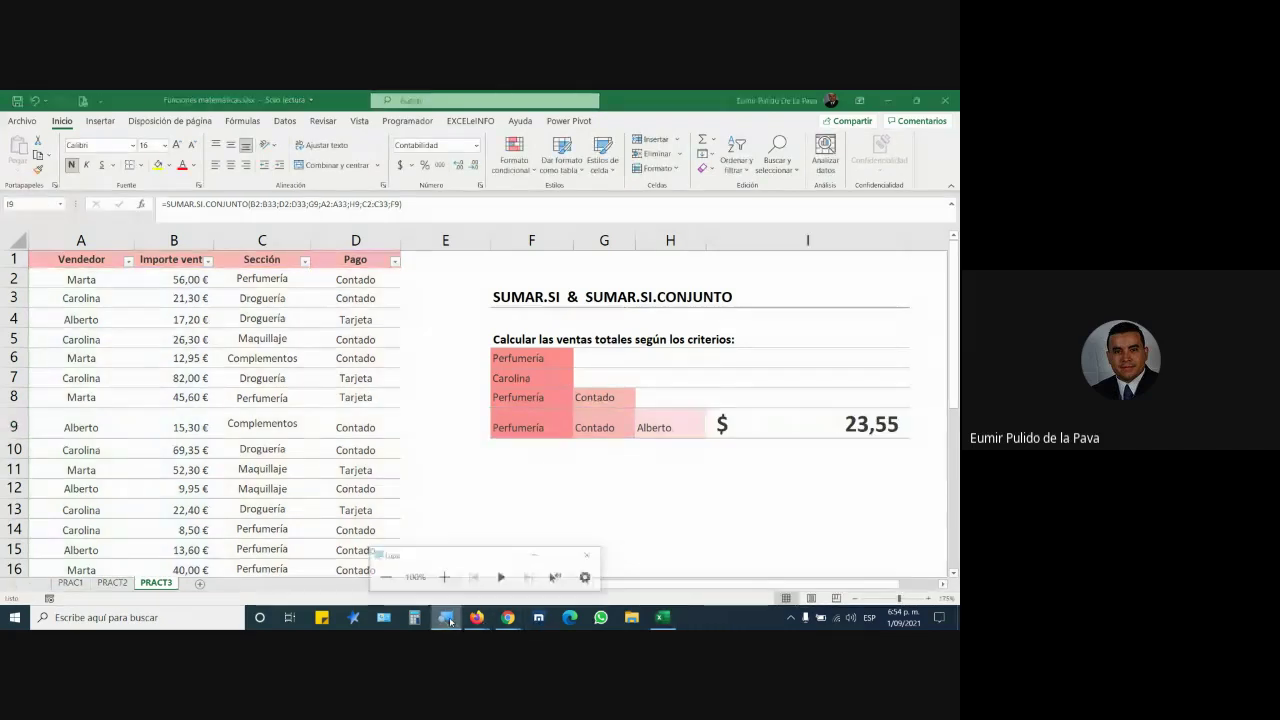
pyautogui.click(443, 571)
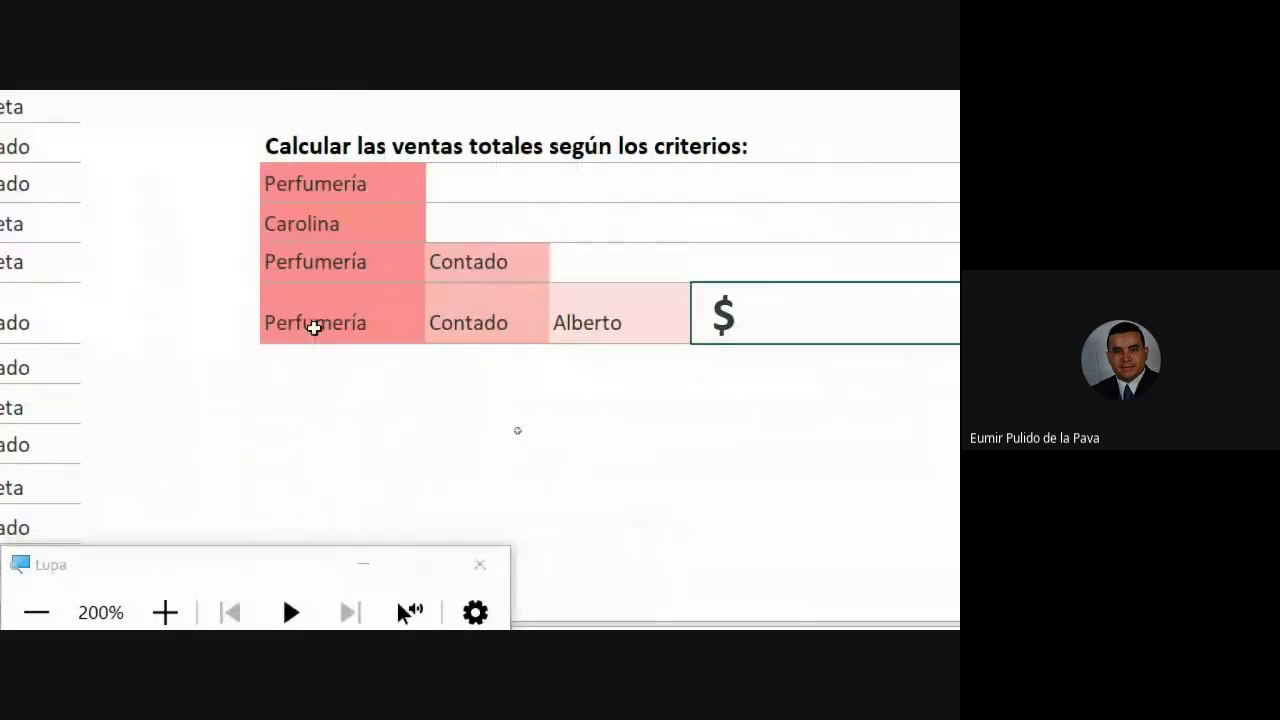
pyautogui.click(366, 320)
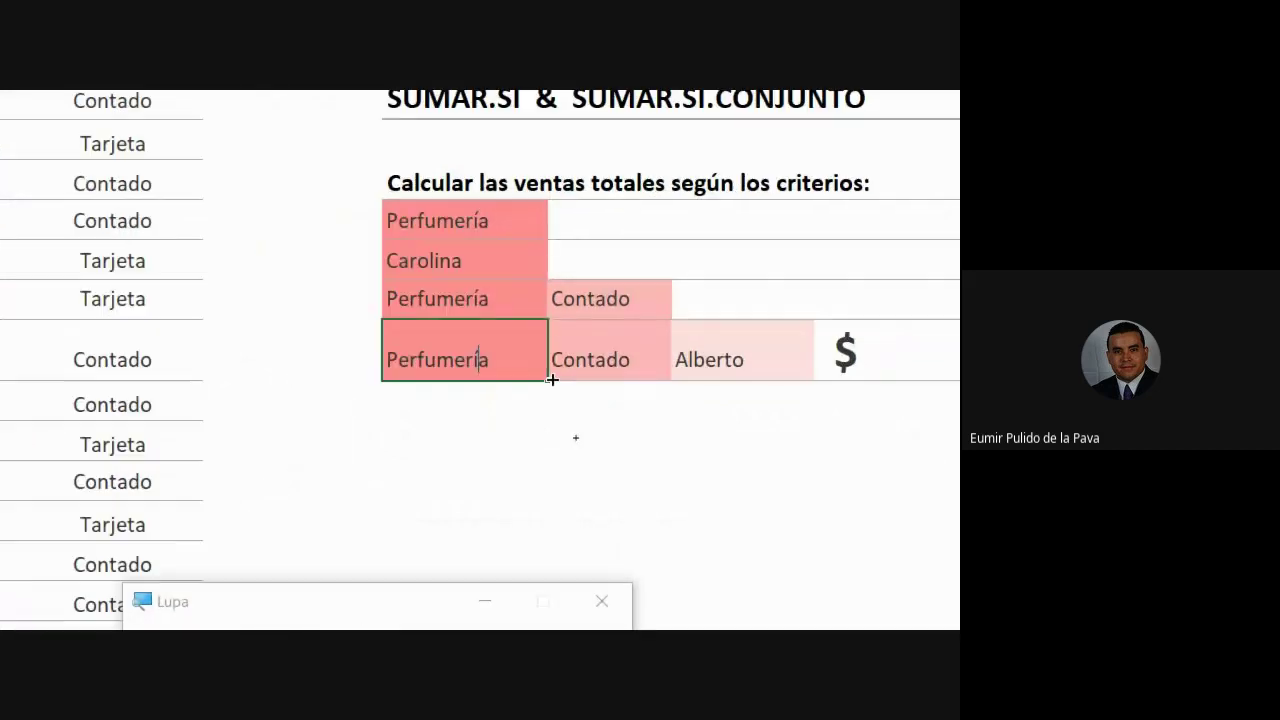
pyautogui.press('F2')
pyautogui.press('Left')
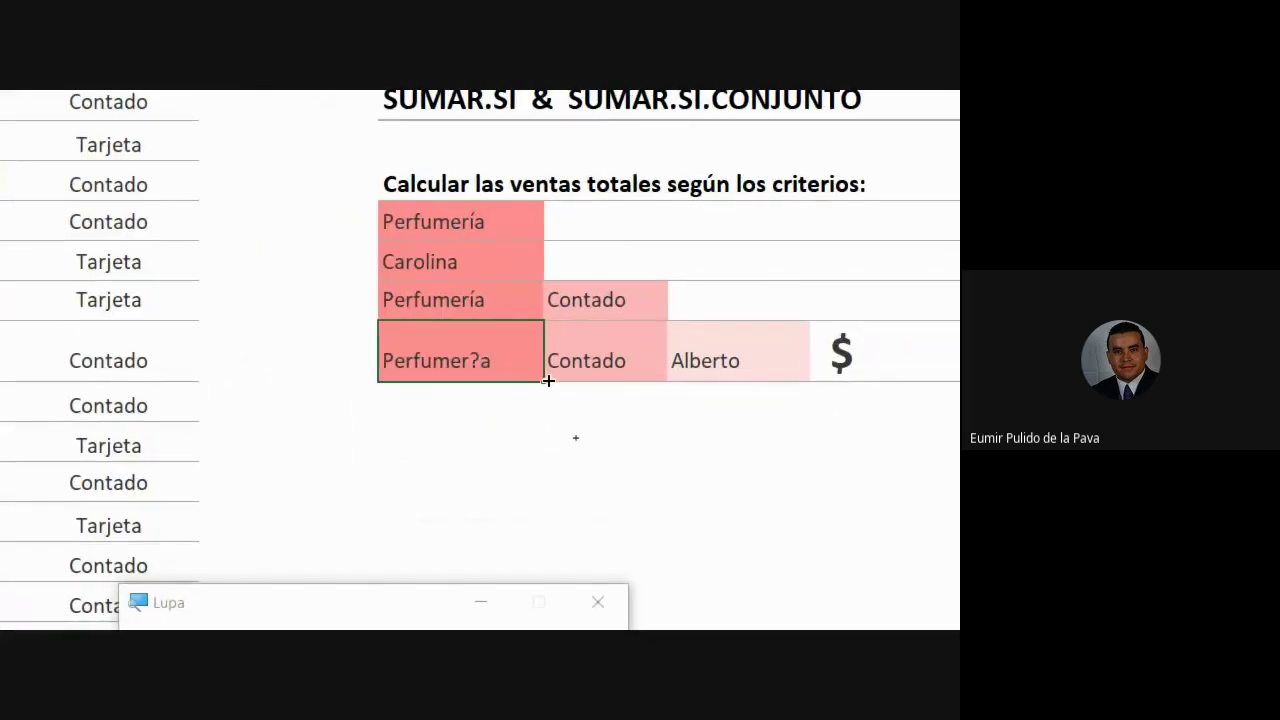
pyautogui.press('Return')
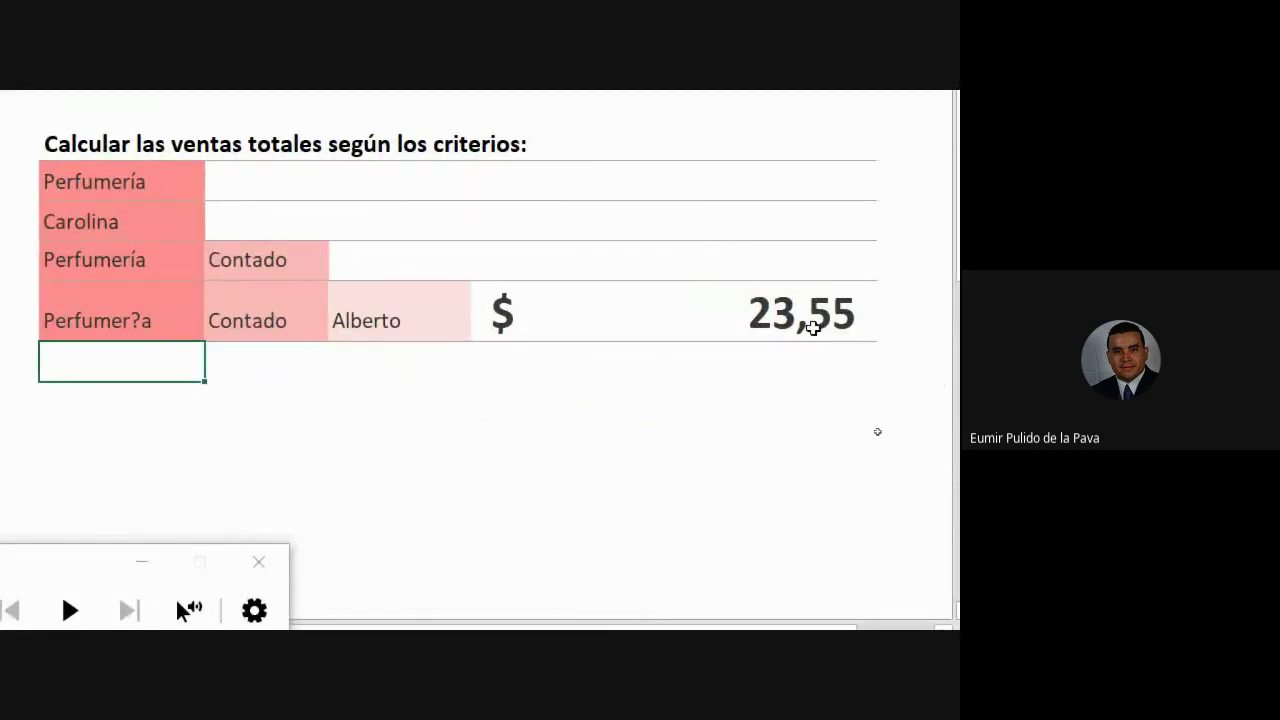
pyautogui.doubleClick(808, 324)
pyautogui.moveTo(783, 435); pyautogui.dragTo(830, 435)
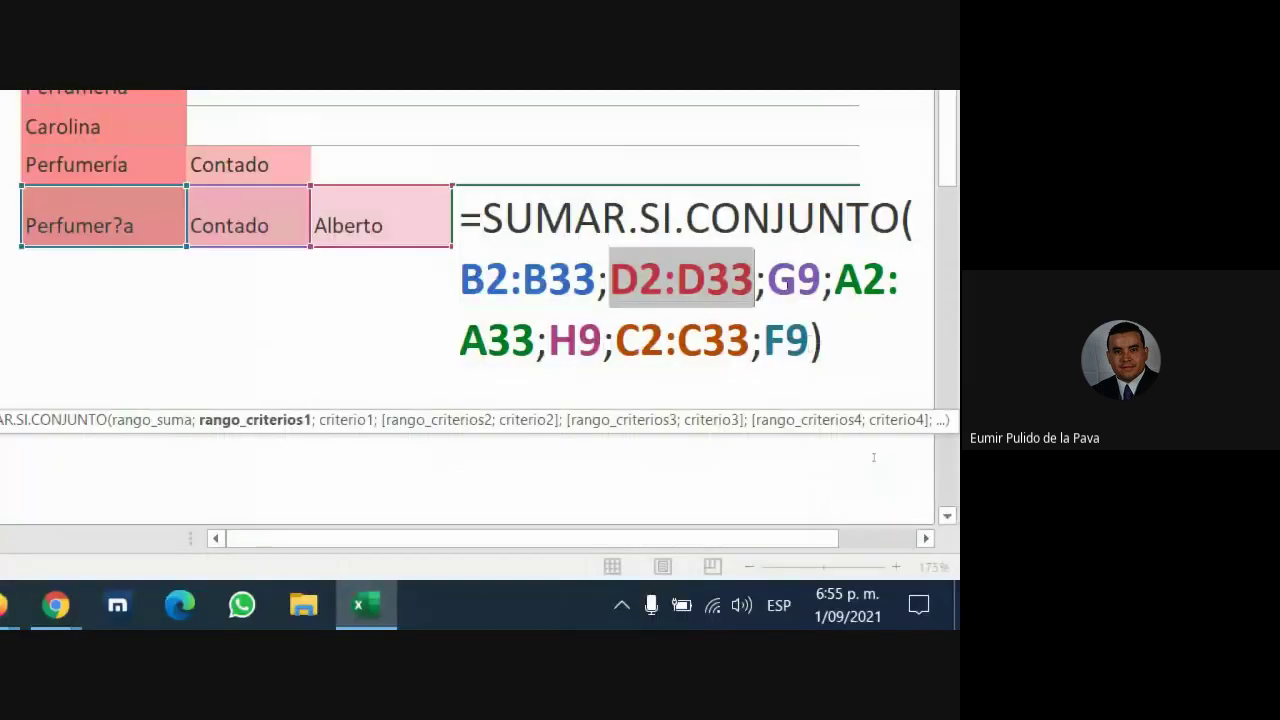
pyautogui.click(797, 358)
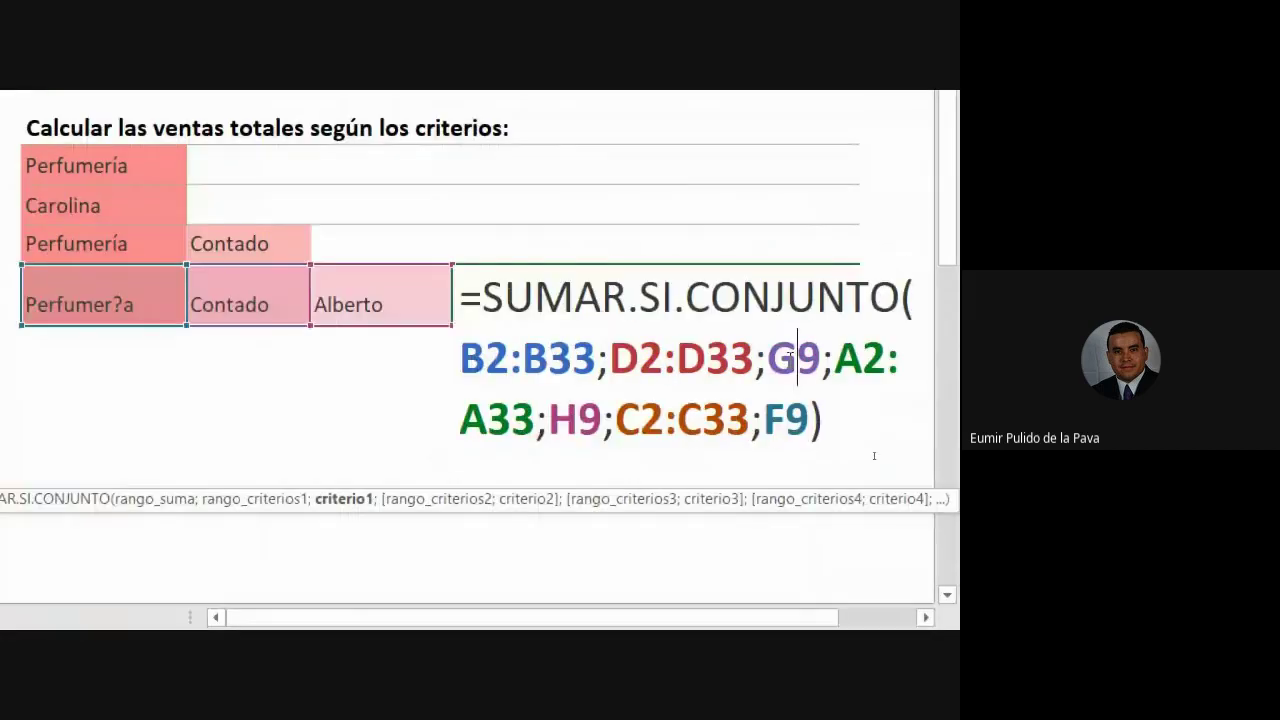
pyautogui.moveTo(797, 358)
pyautogui.mouseDown()
pyautogui.moveTo(768, 358)
pyautogui.moveTo(822, 358)
pyautogui.mouseUp()
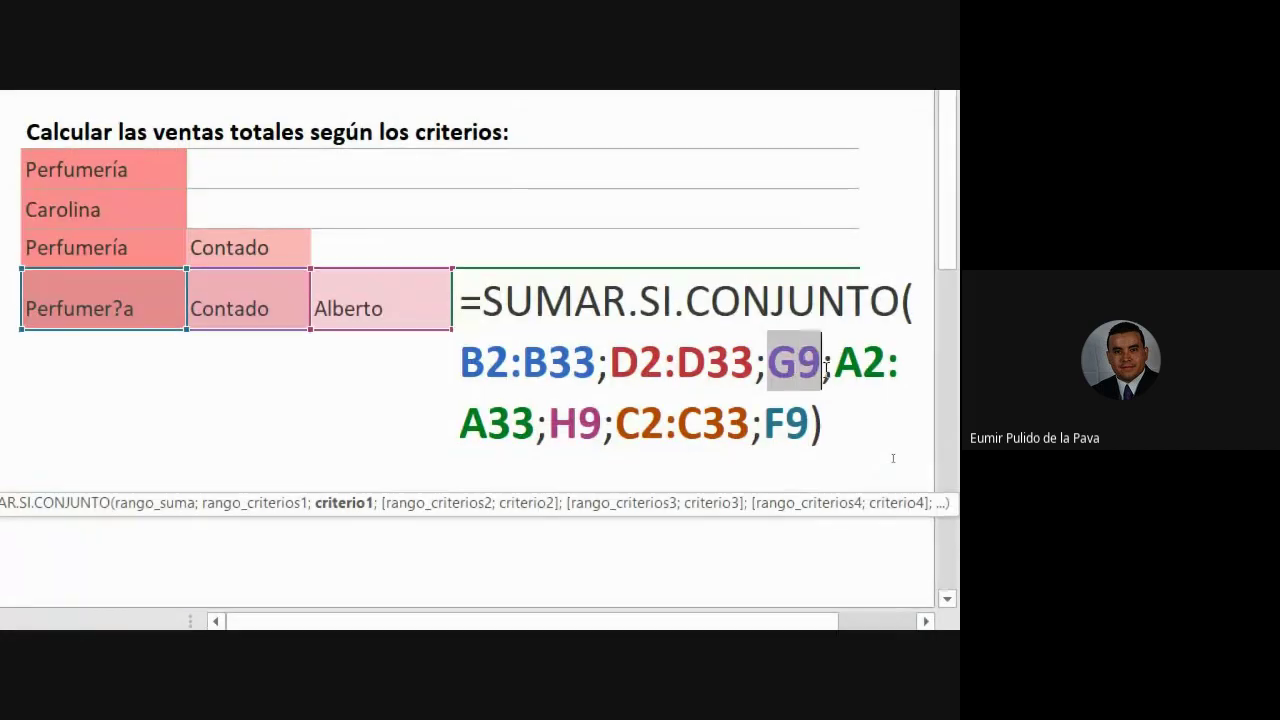
pyautogui.moveTo(610, 355); pyautogui.dragTo(753, 355)
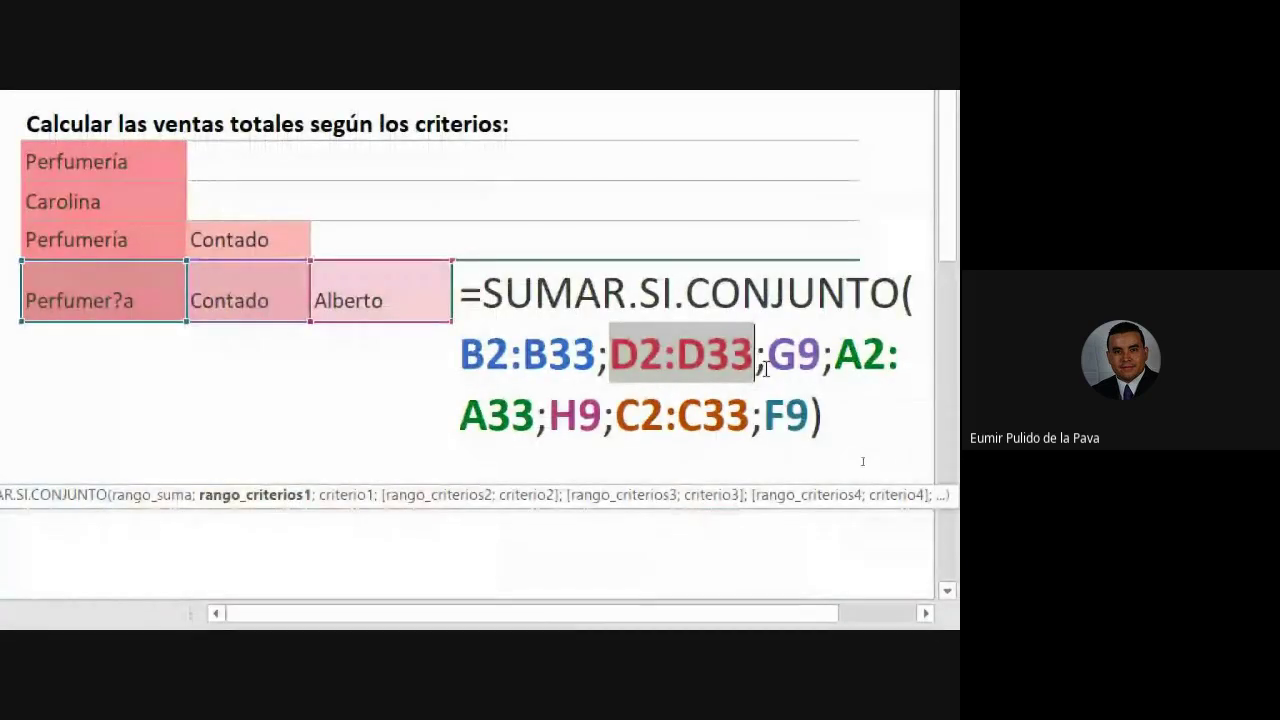
pyautogui.doubleClick(793, 355)
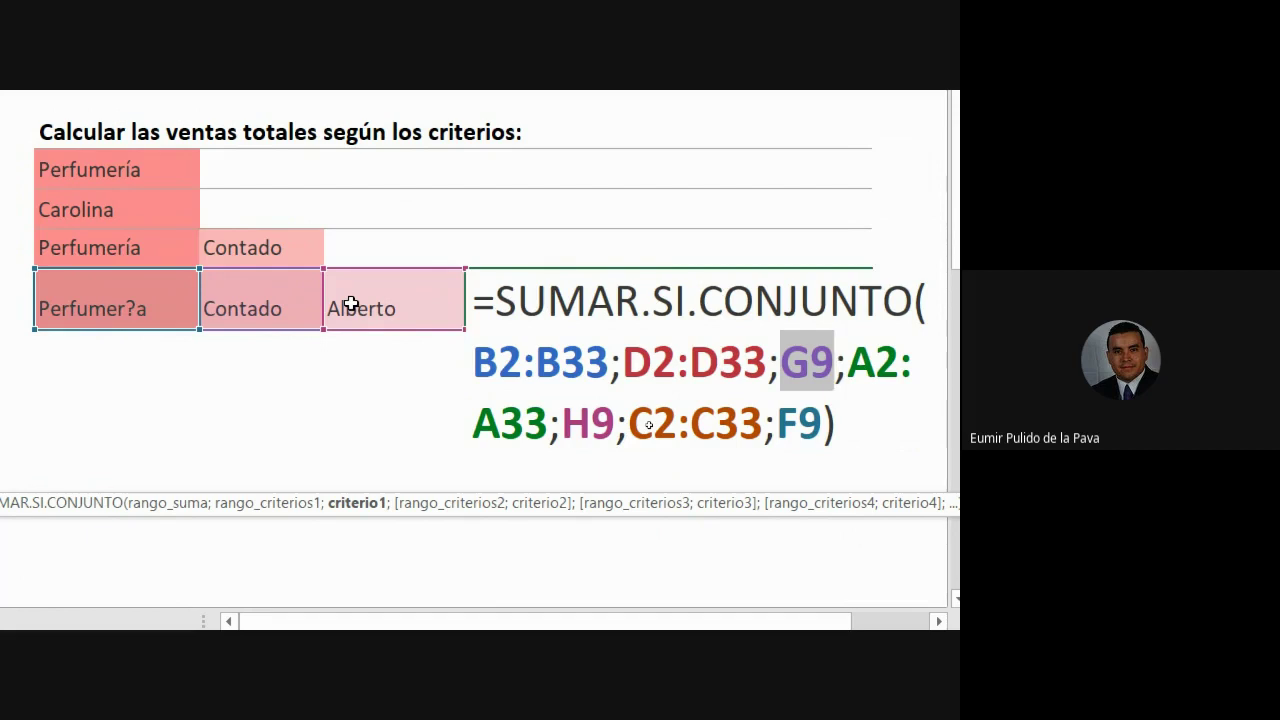
pyautogui.moveTo(624, 366); pyautogui.dragTo(830, 366)
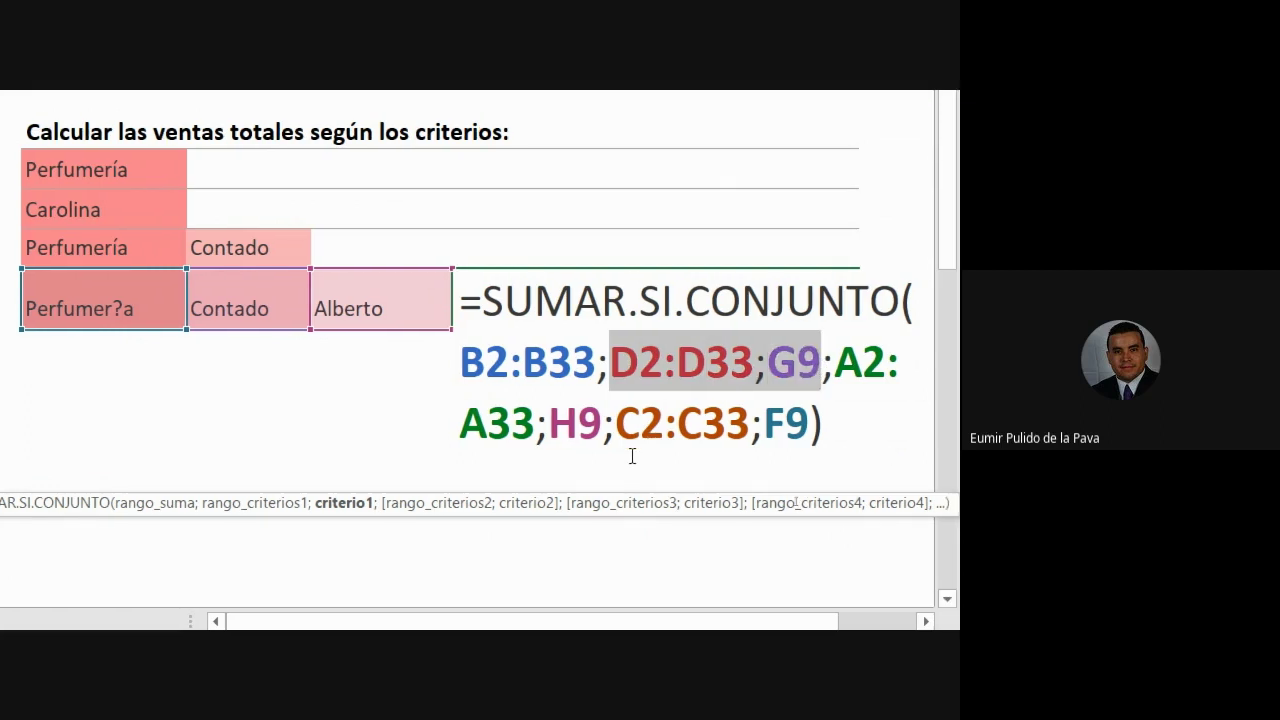
pyautogui.click(664, 362)
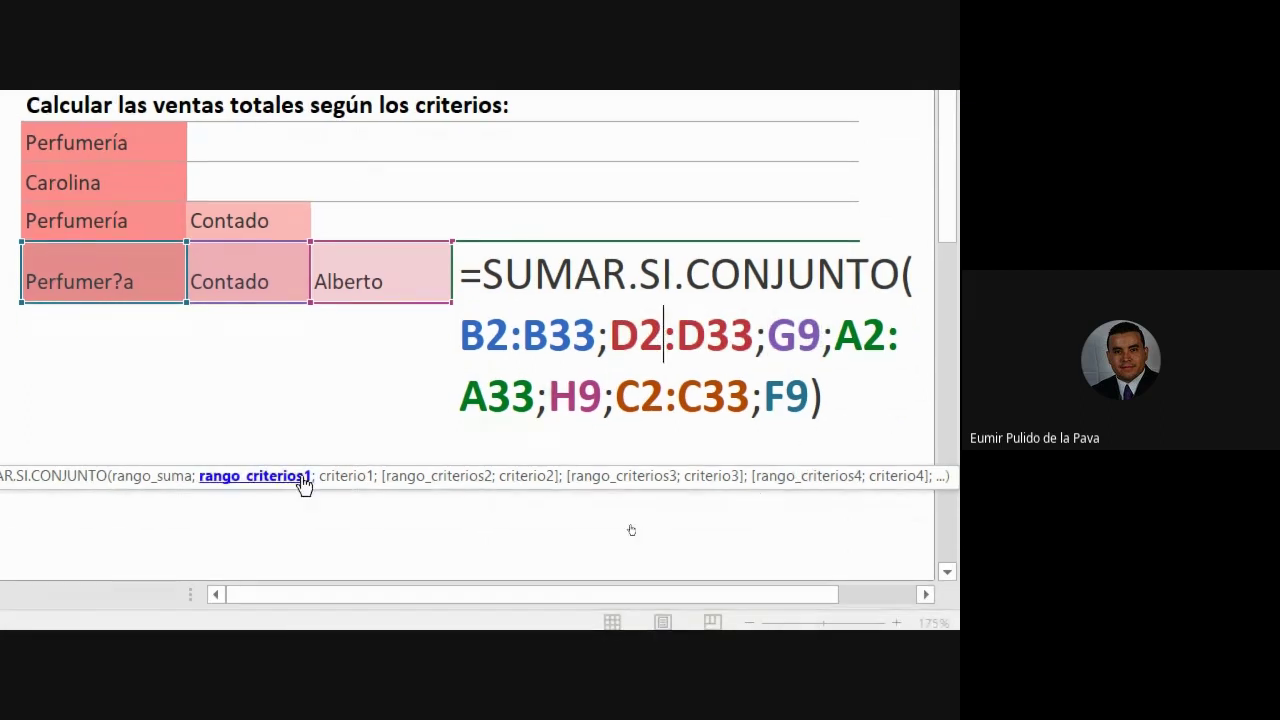
pyautogui.click(790, 350)
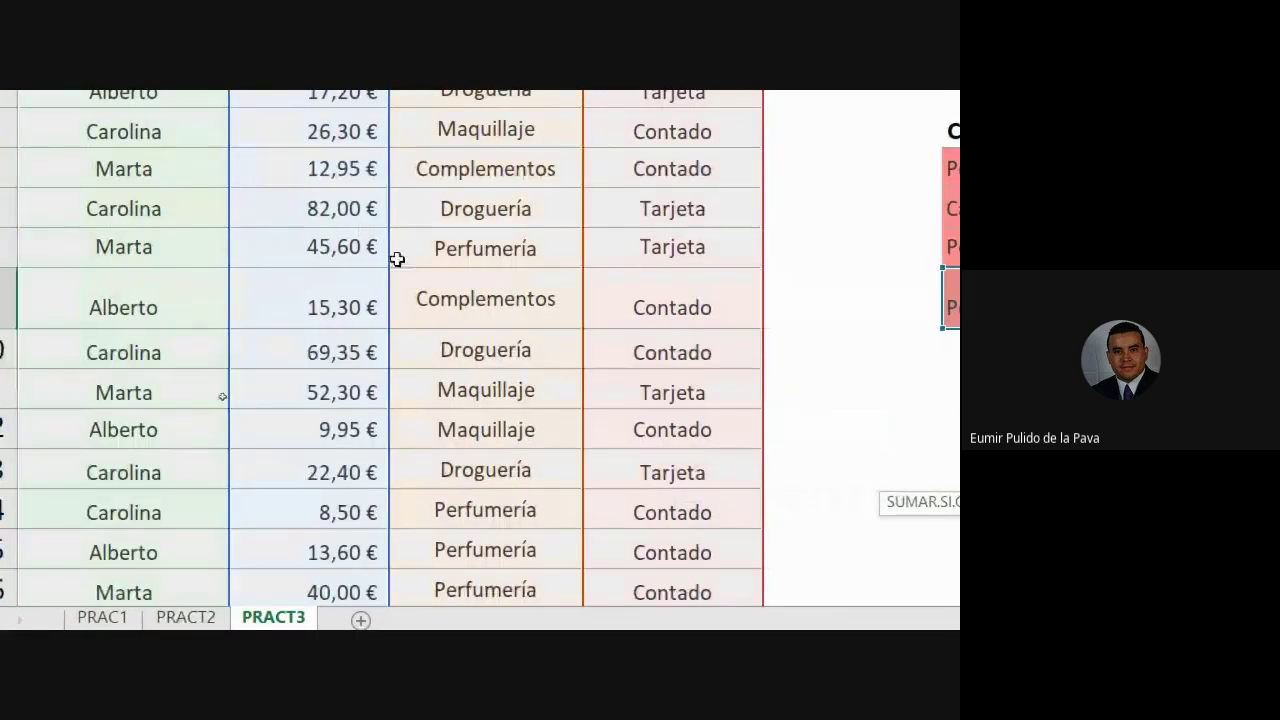
# Replace the stray comma after G9 with a semicolon and commit I9's formula.
pyautogui.scroll(1, 394, 257)
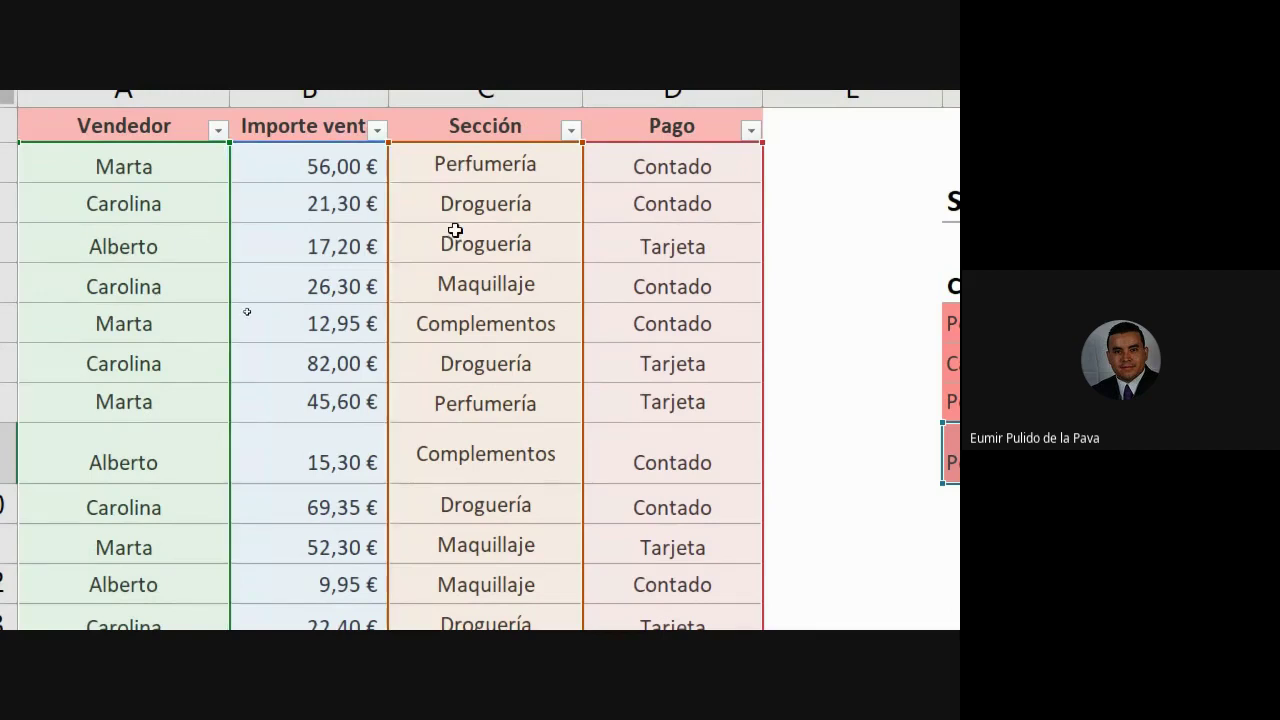
pyautogui.scroll(-2, 571, 348)
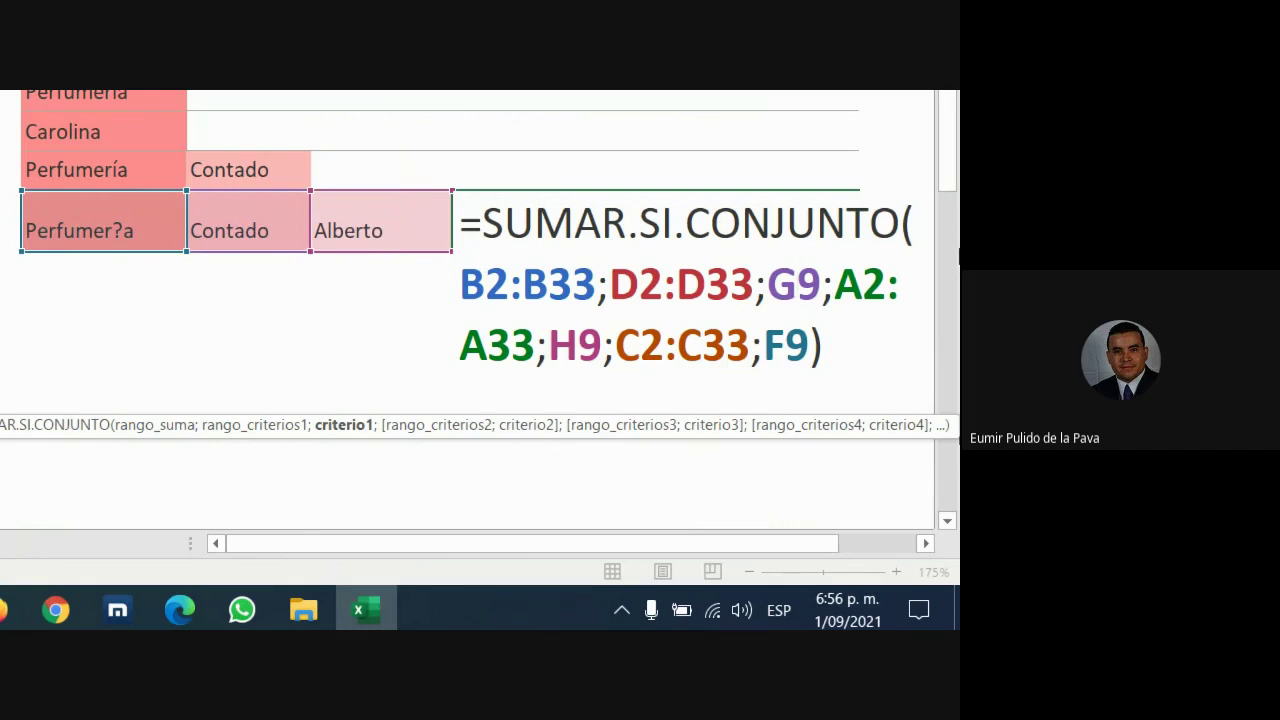
pyautogui.write(',')
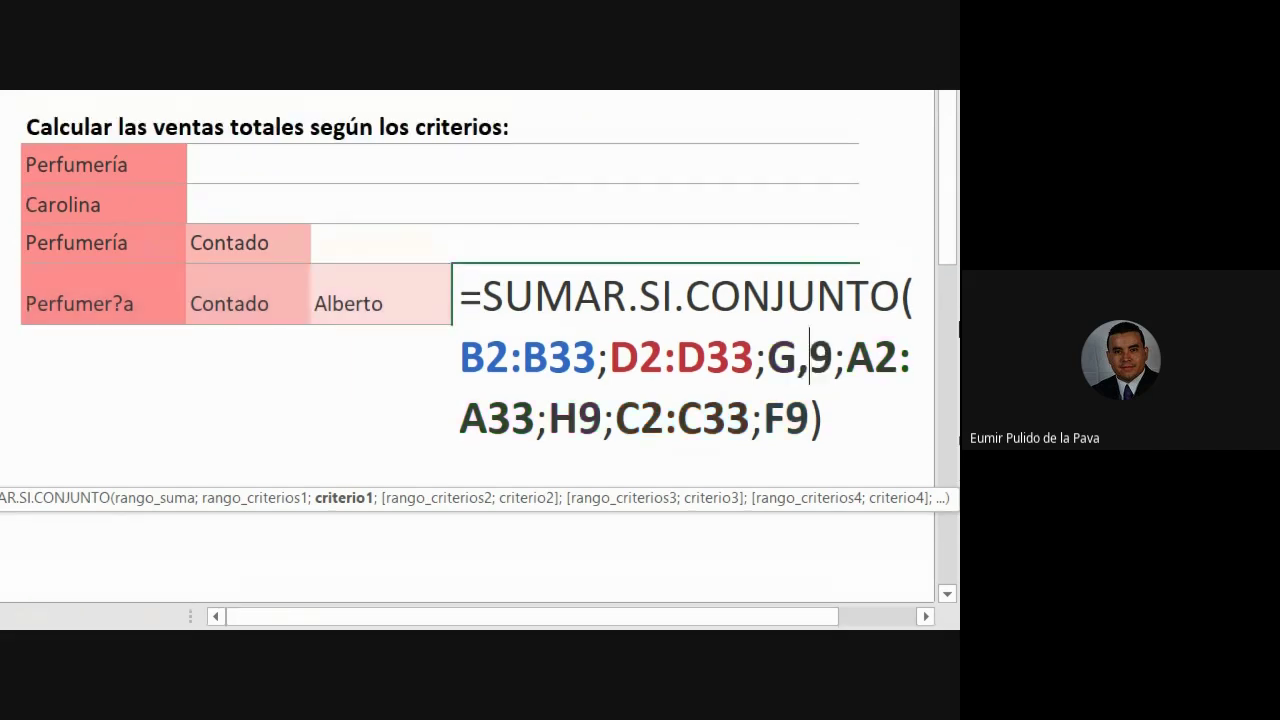
pyautogui.press('BackSpace')
pyautogui.write(';')
pyautogui.press('Return')
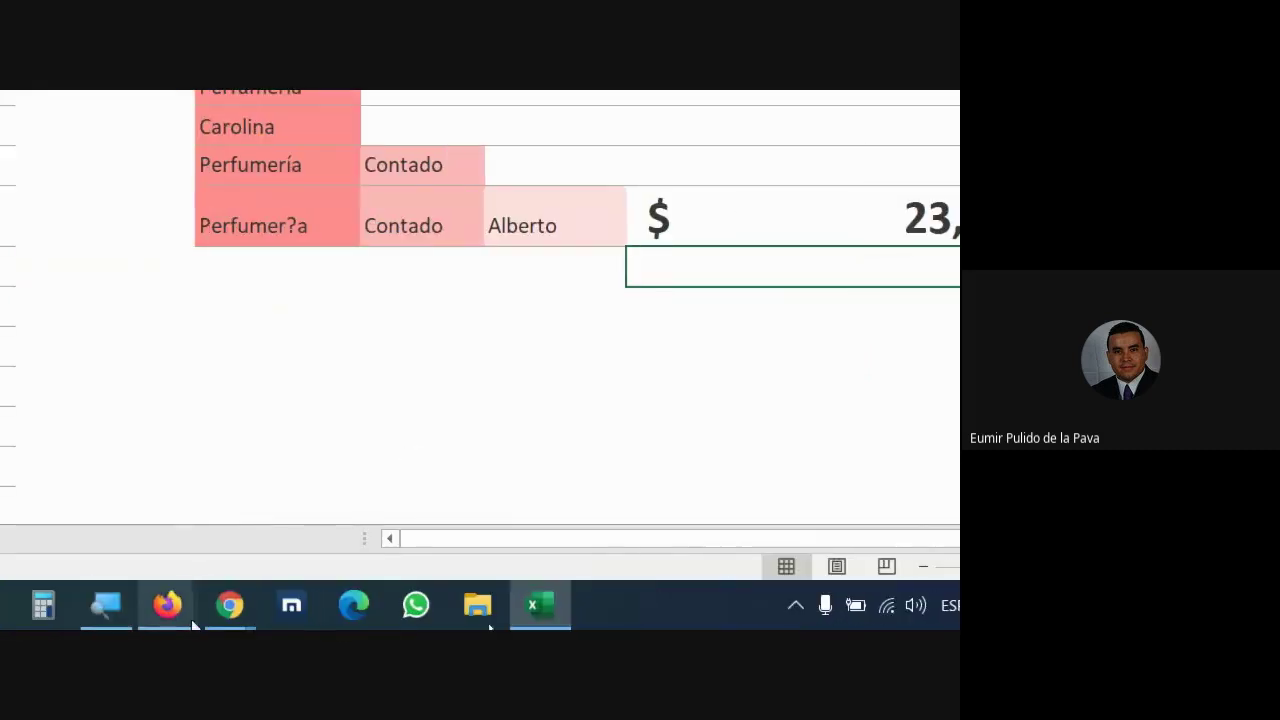
pyautogui.click(106, 605)
pyautogui.click(29, 514)
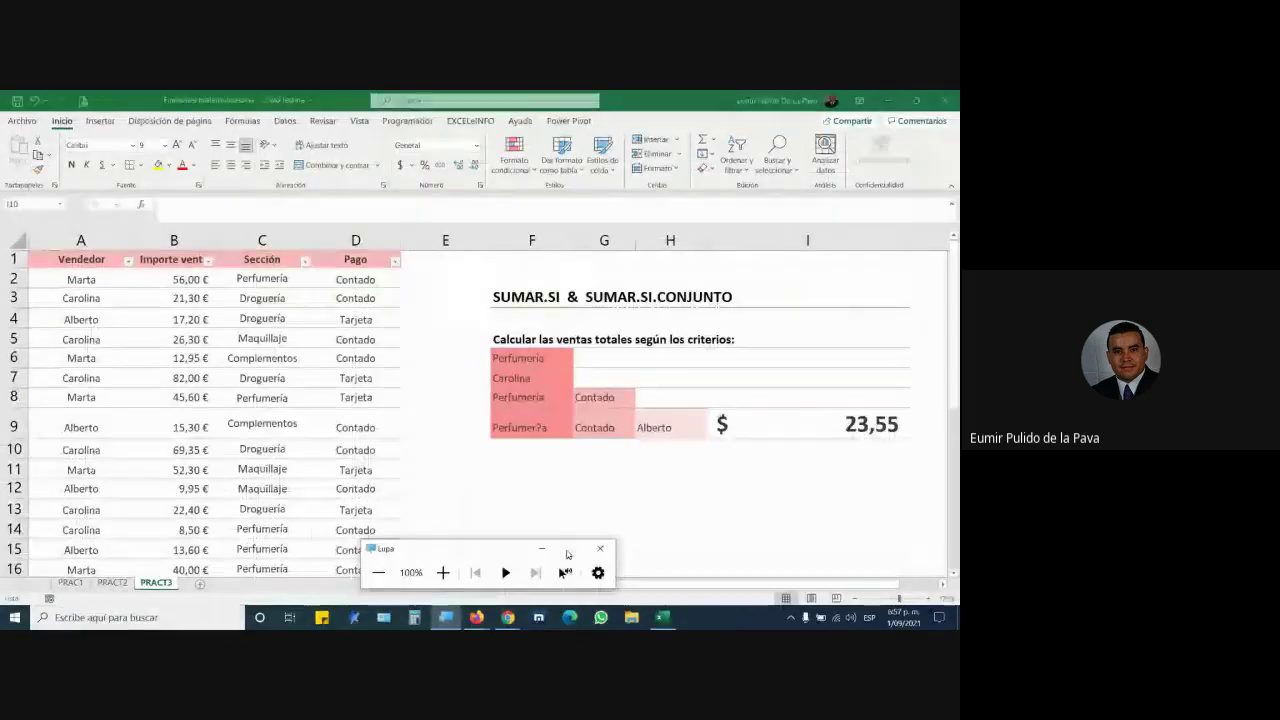
pyautogui.moveTo(508, 617)
pyautogui.click(435, 560)
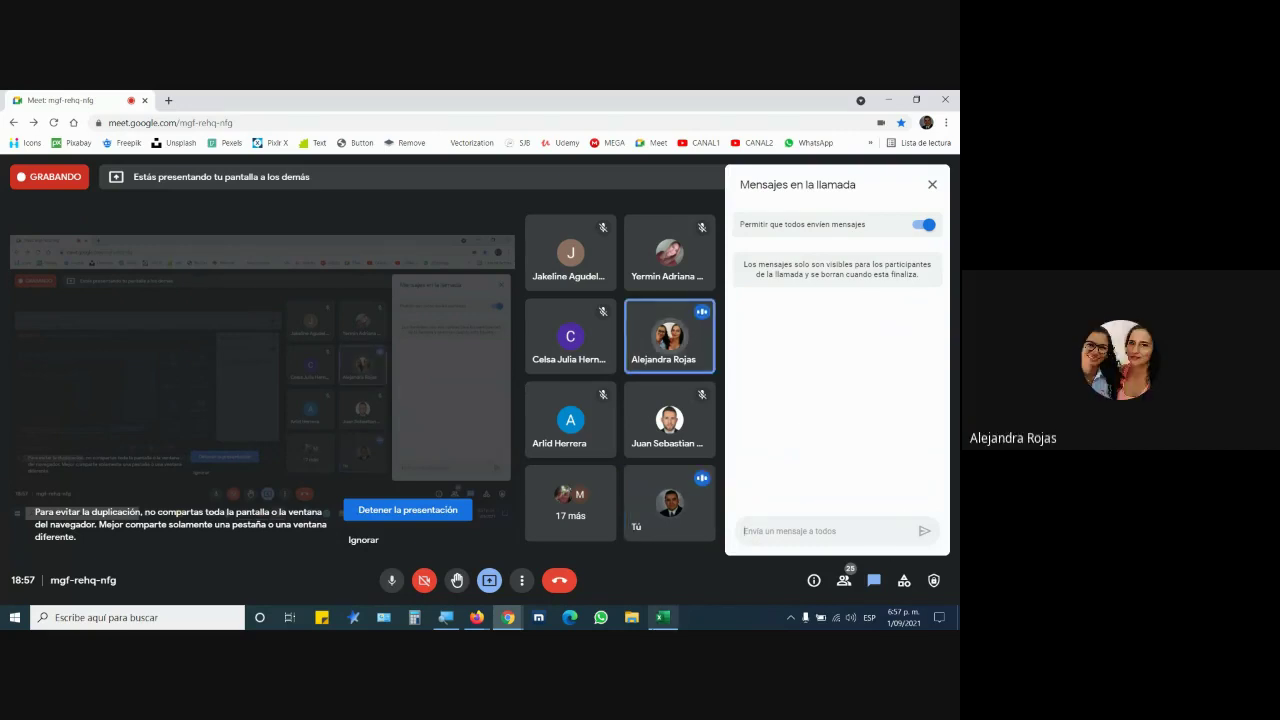
pyautogui.hotkey('alt', 'Tab')
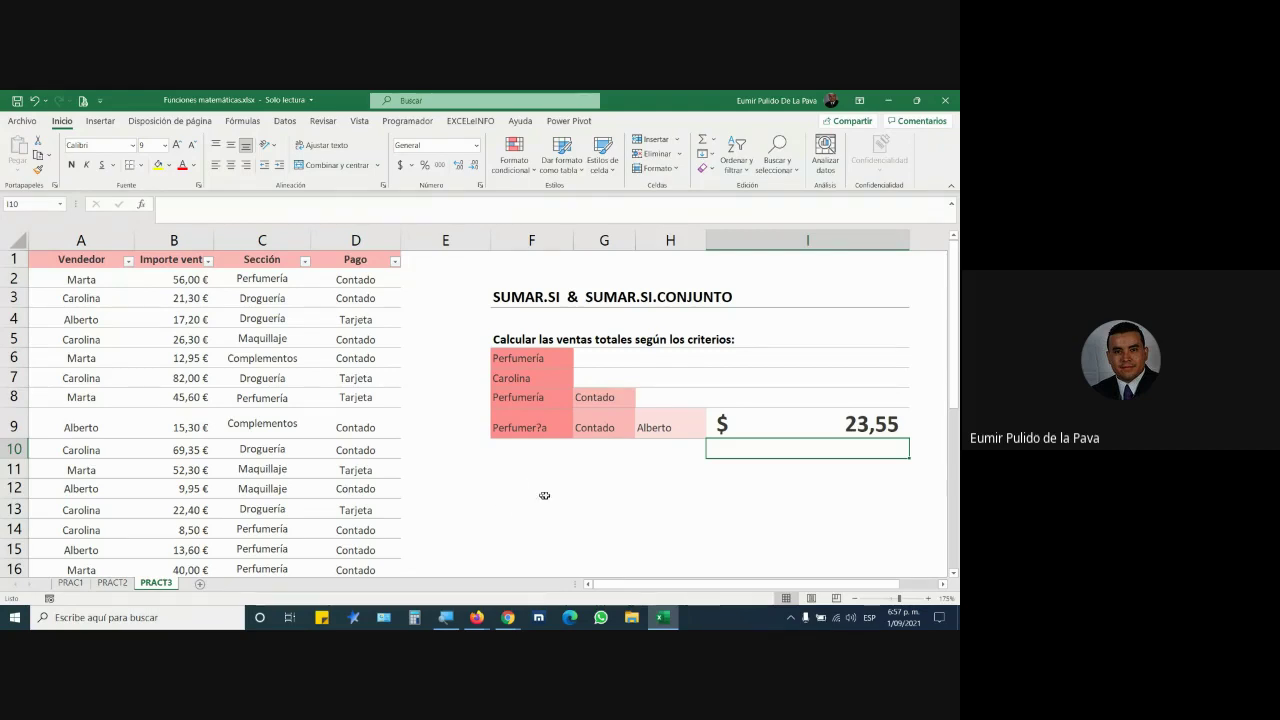
# Re-enter Contado in G9 so I9 shows 23,55, then select the sales data A2:D33.
pyautogui.click(614, 426)
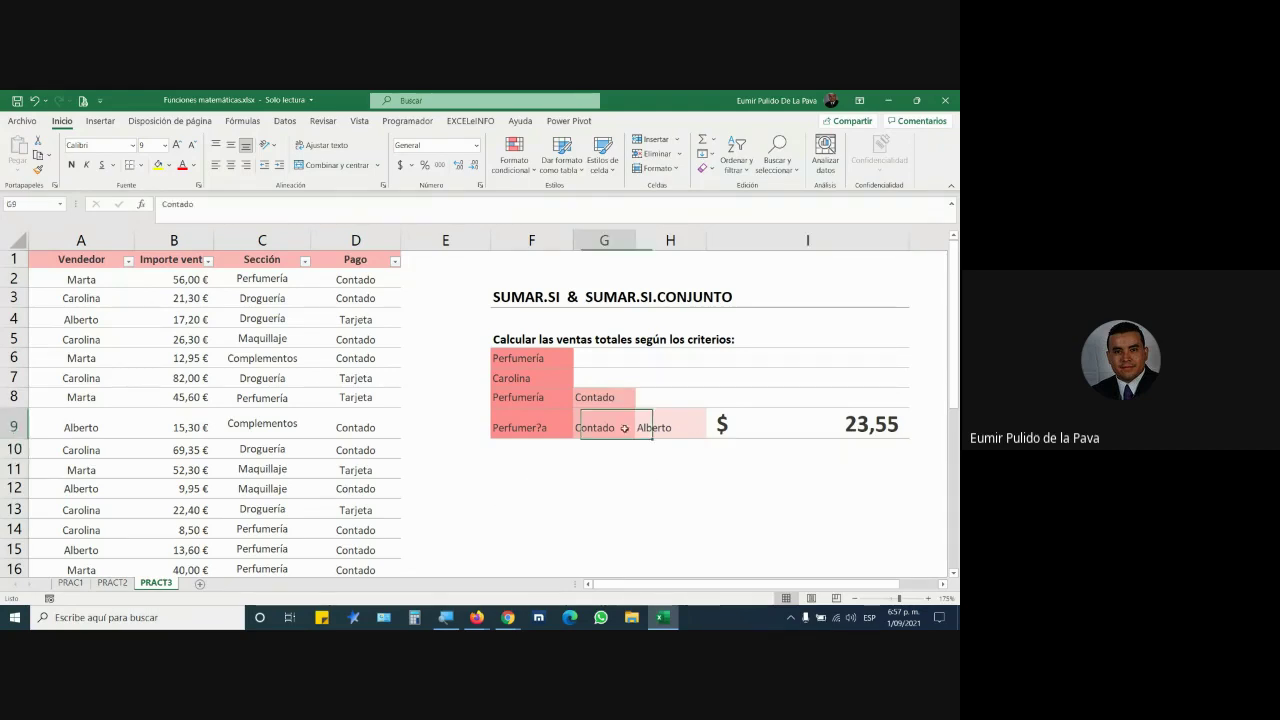
pyautogui.press('Return')
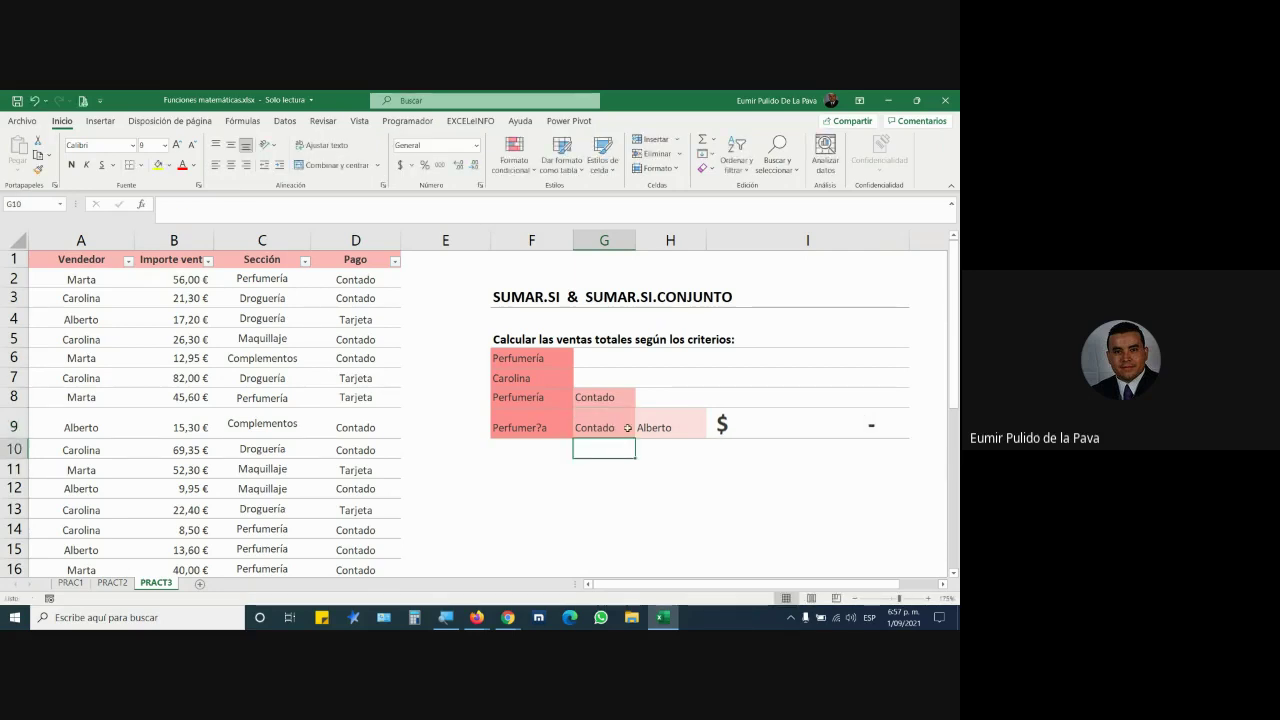
pyautogui.doubleClick(625, 427)
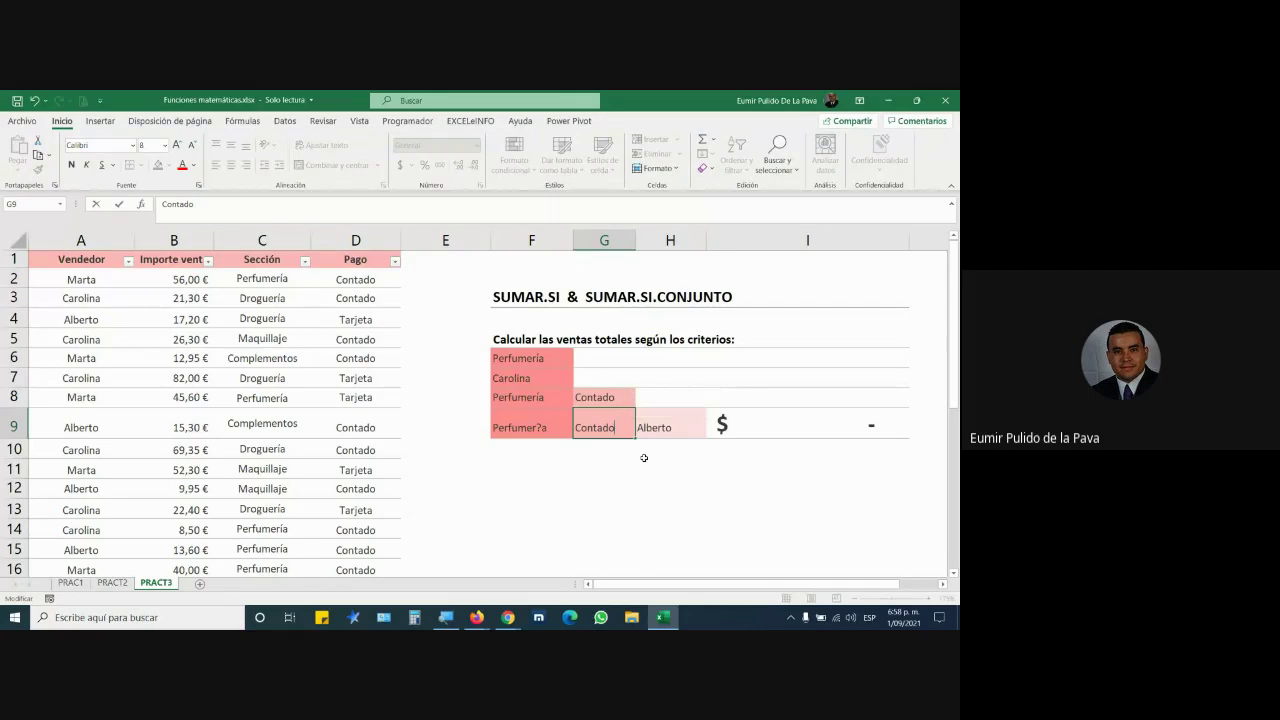
pyautogui.press('Return')
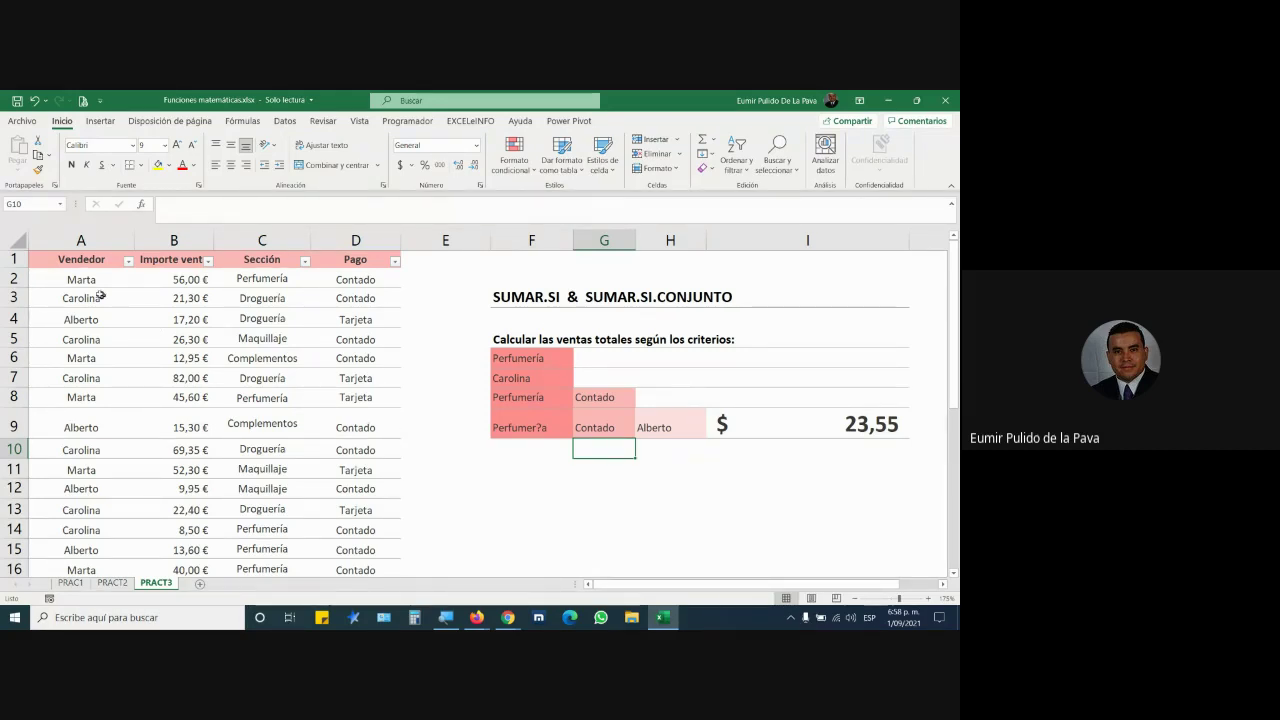
pyautogui.moveTo(100, 294)
pyautogui.mouseDown()
pyautogui.moveTo(317, 413)
pyautogui.moveTo(340, 528)
pyautogui.mouseUp()
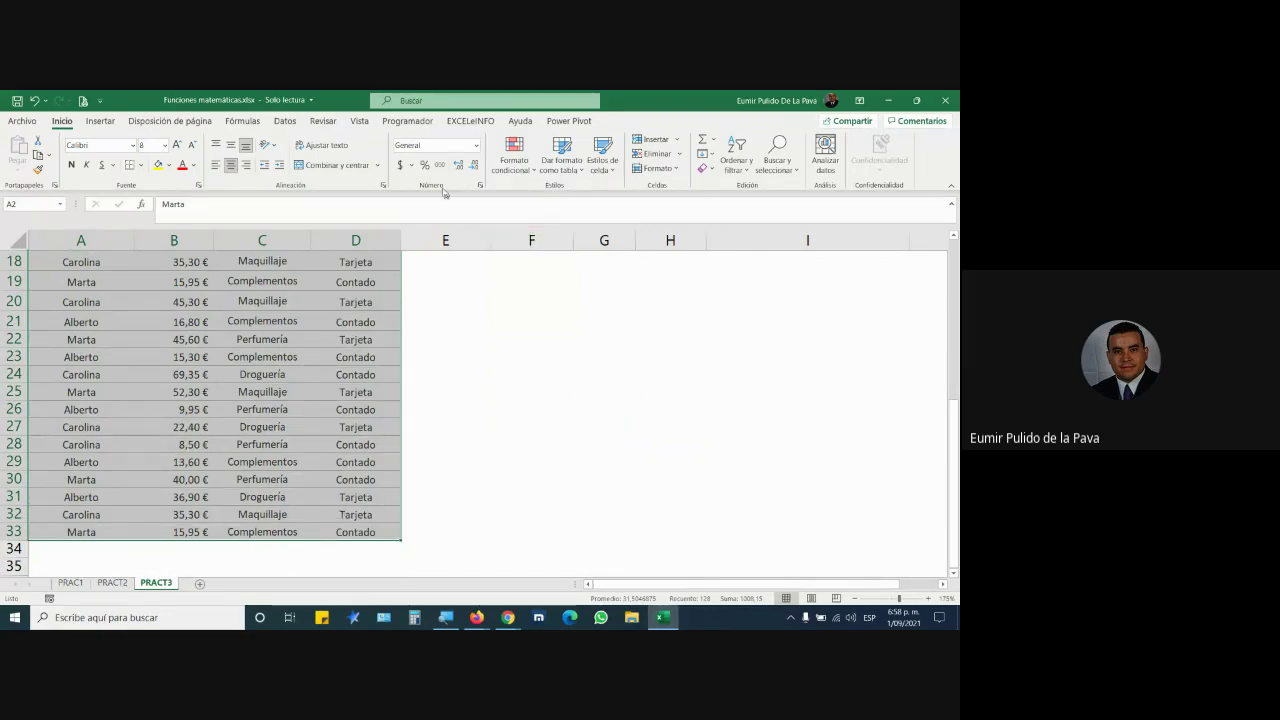
# Run EXCELeINFO Texto > Eliminar espacios excesivos on the selected sales data.
pyautogui.click(470, 121)
pyautogui.click(348, 160)
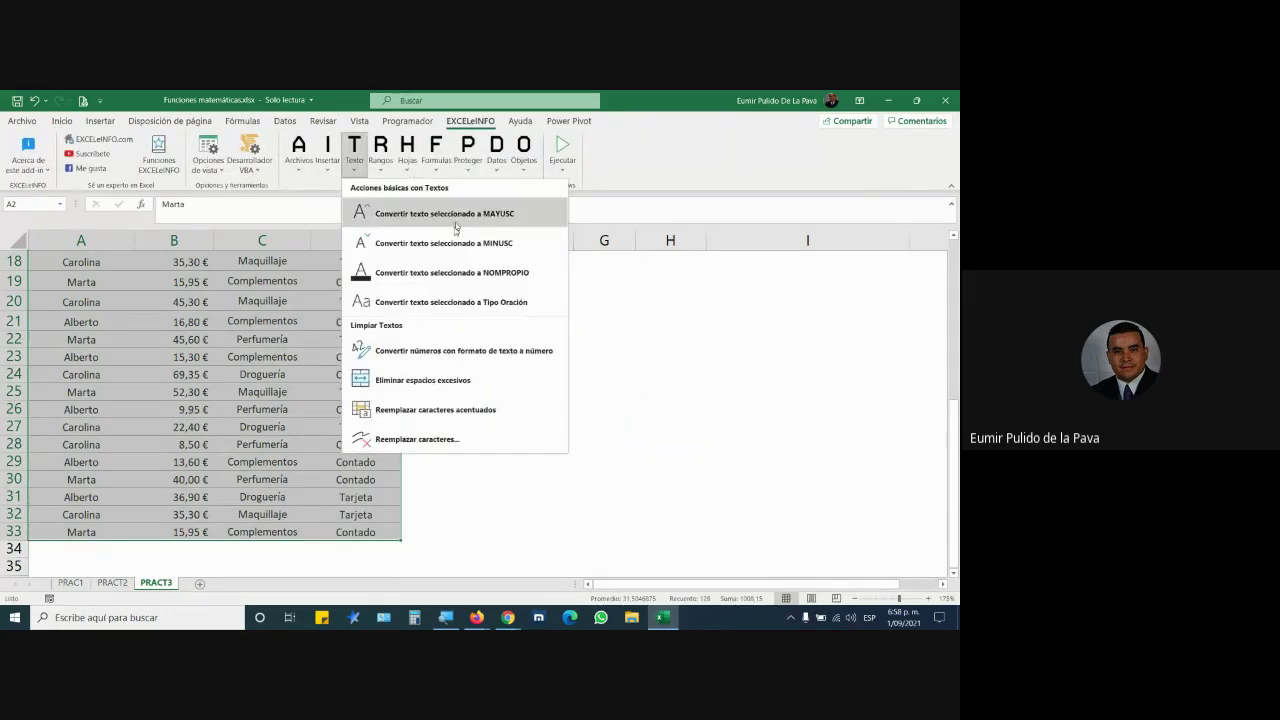
pyautogui.click(469, 381)
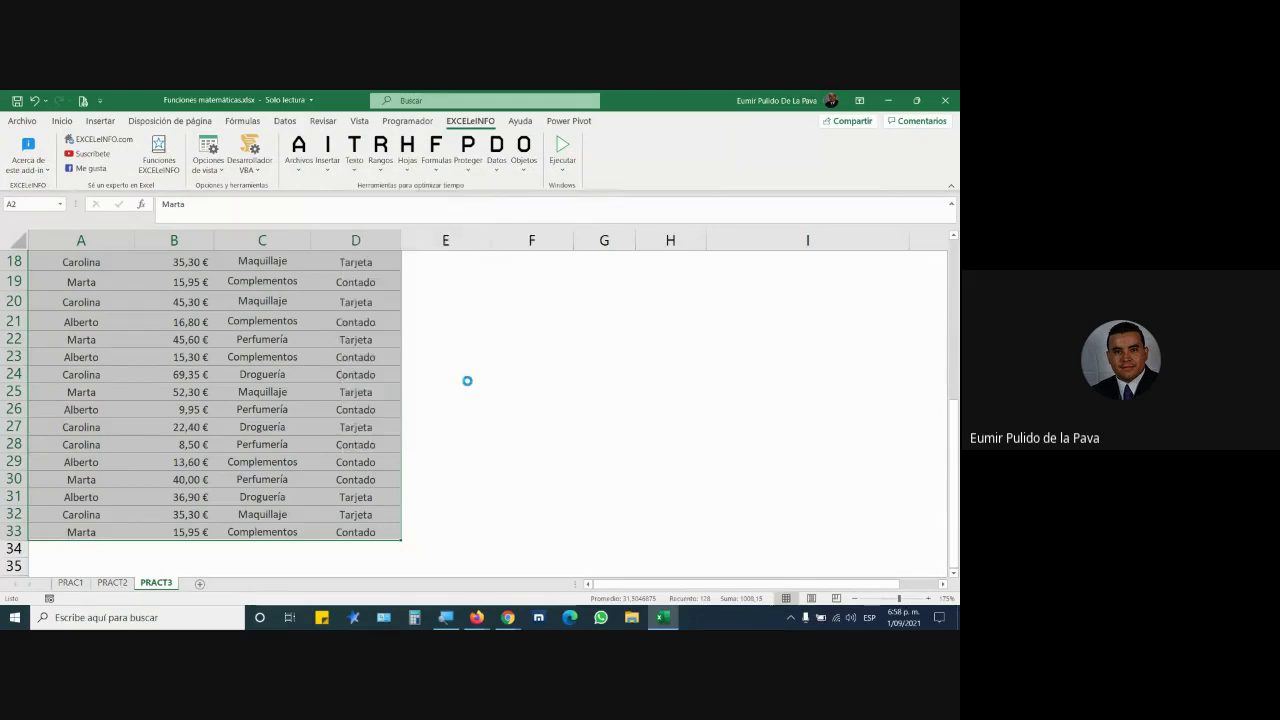
pyautogui.scroll(1, 466, 377)
pyautogui.scroll(5, 464, 438)
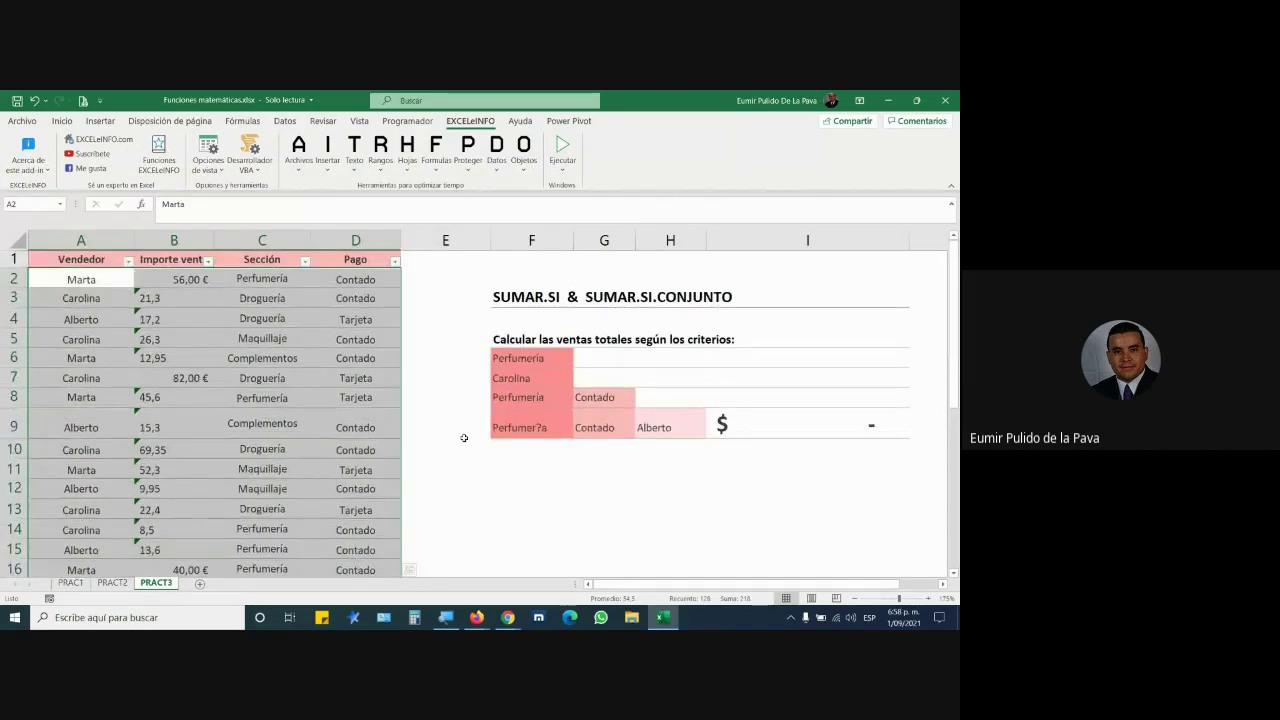
pyautogui.hotkey('ctrl', 'pageup')
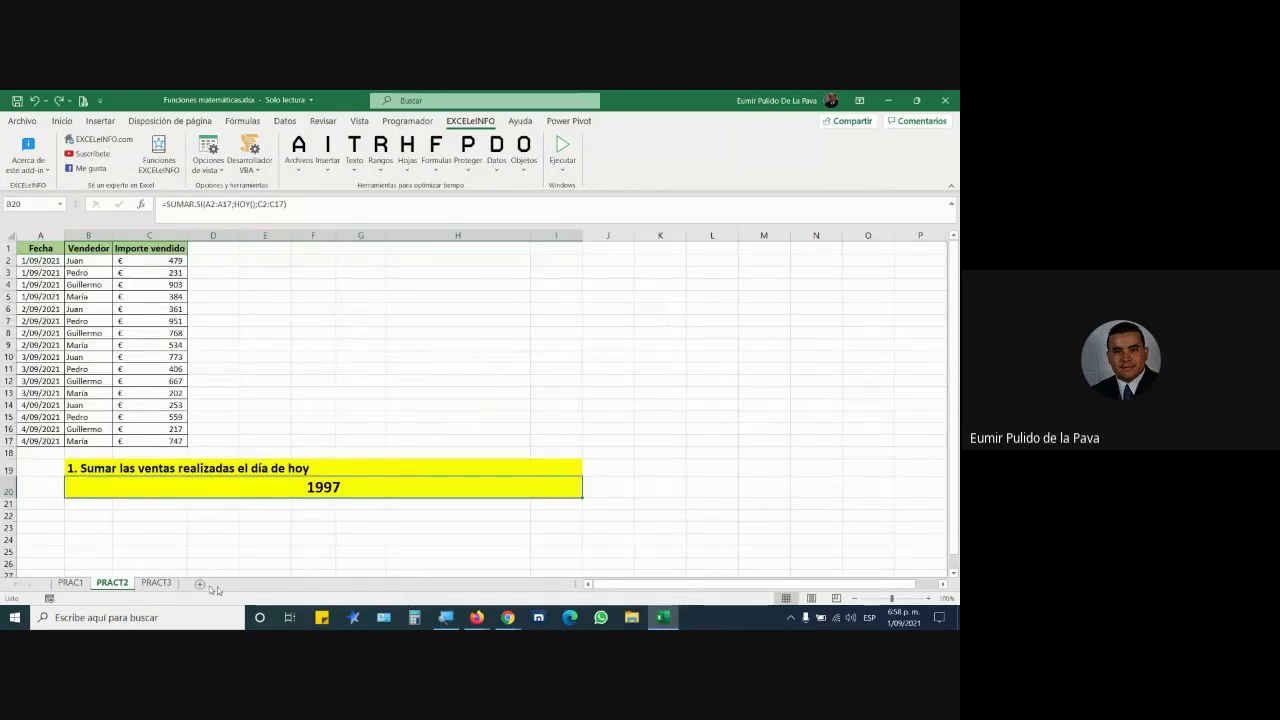
pyautogui.click(156, 582)
# Select the column B amounts, undo the format changes, then select cell D8.
pyautogui.moveTo(180, 277); pyautogui.dragTo(205, 541)
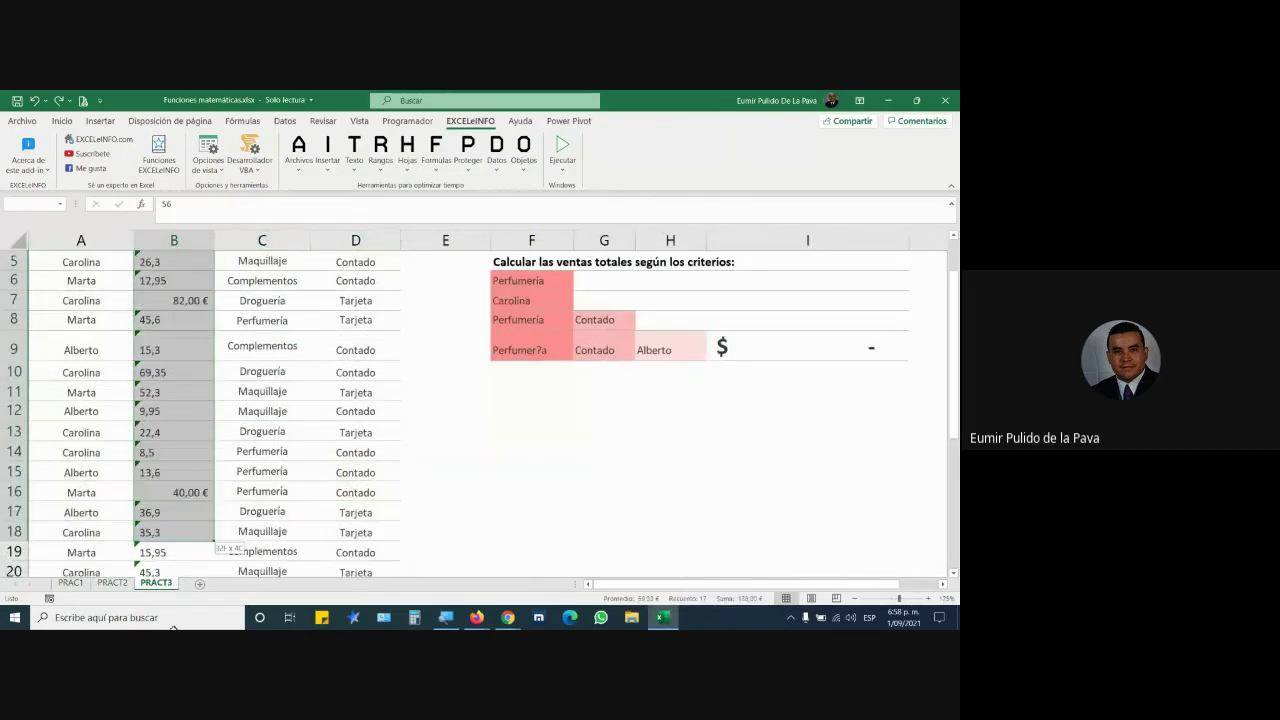
pyautogui.moveTo(173, 628); pyautogui.dragTo(186, 384)
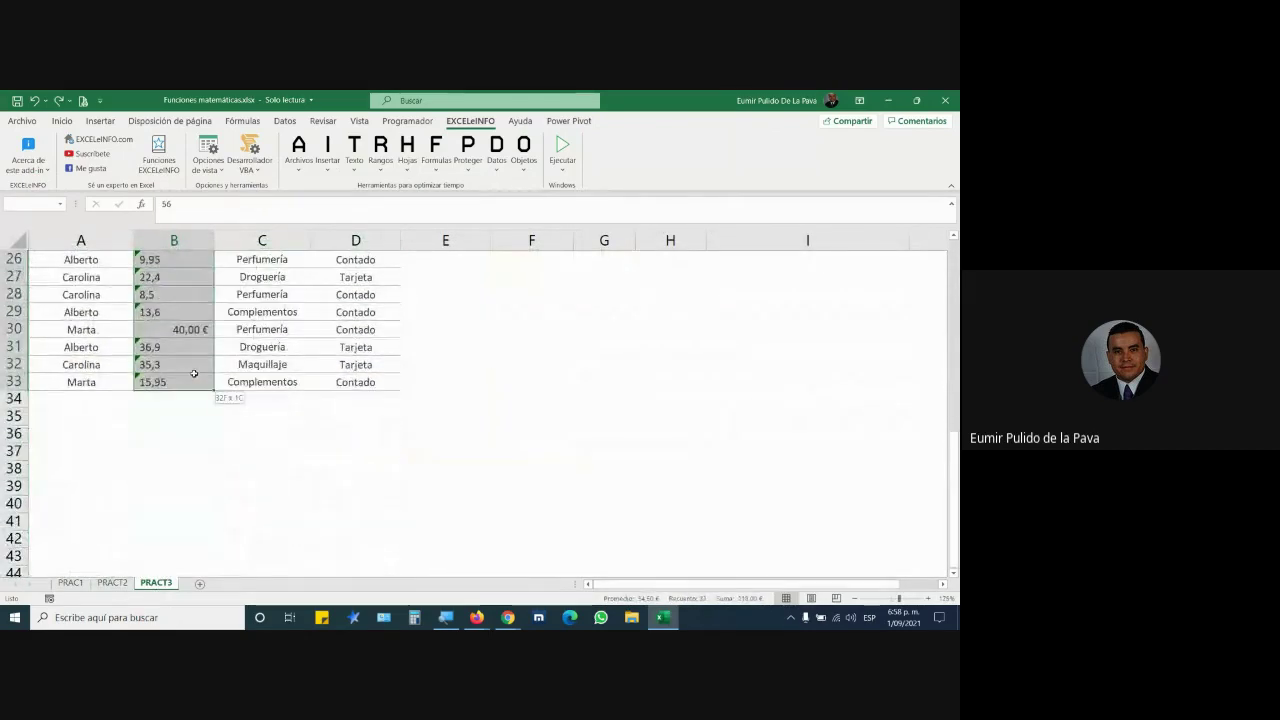
pyautogui.click(61, 121)
pyautogui.scroll(8, 435, 235)
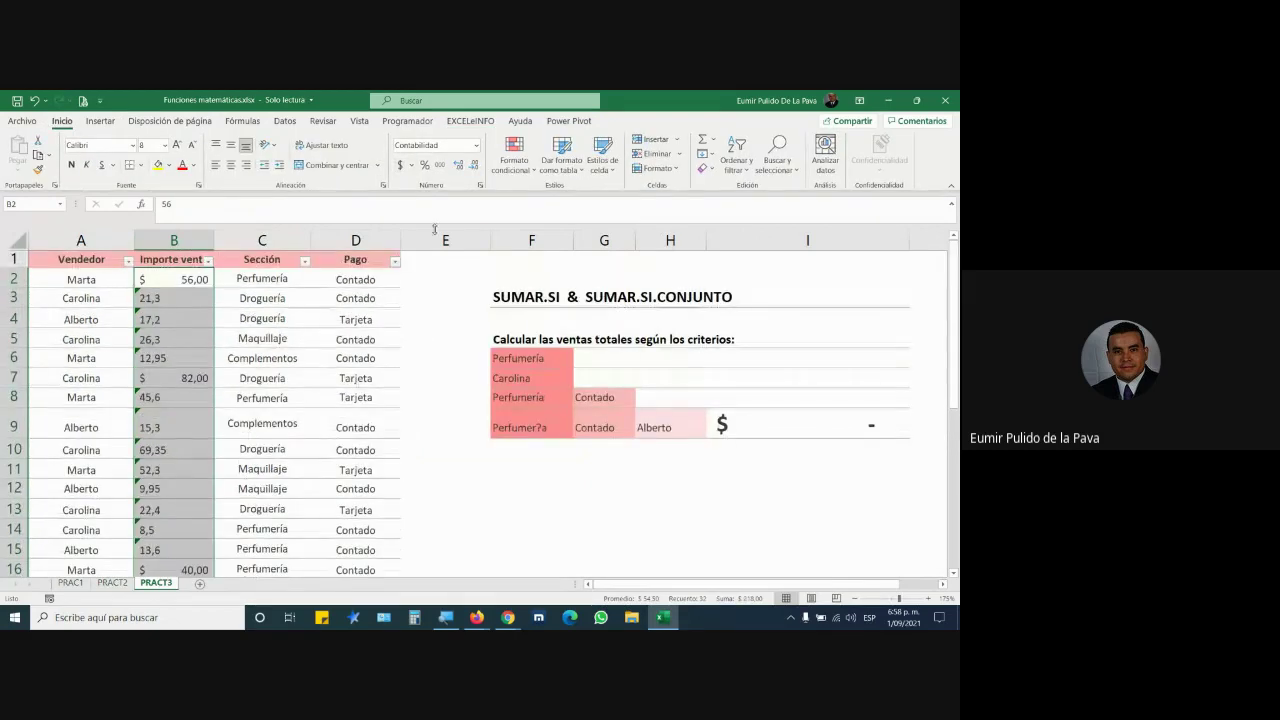
pyautogui.hotkey('ctrl', 'z')
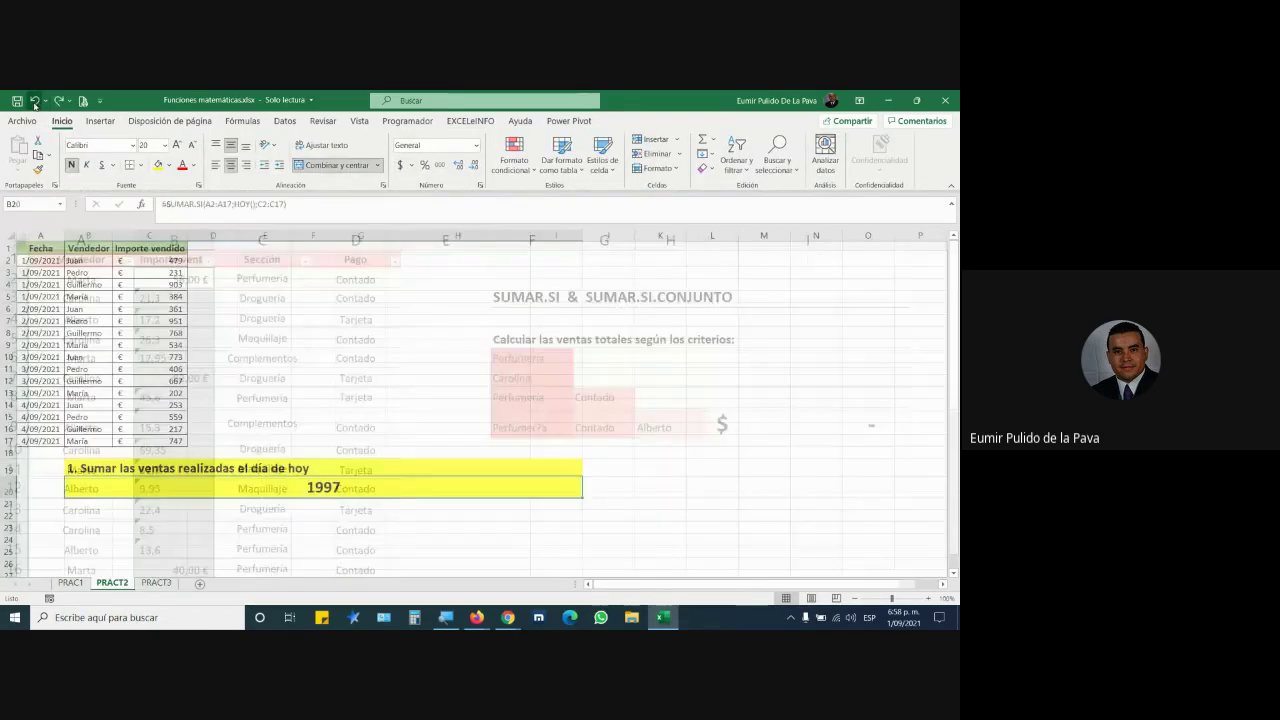
pyautogui.hotkey('ctrl', 'z')
pyautogui.hotkey('ctrl', 'y')
pyautogui.hotkey('ctrl', 'y')
pyautogui.click(315, 404)
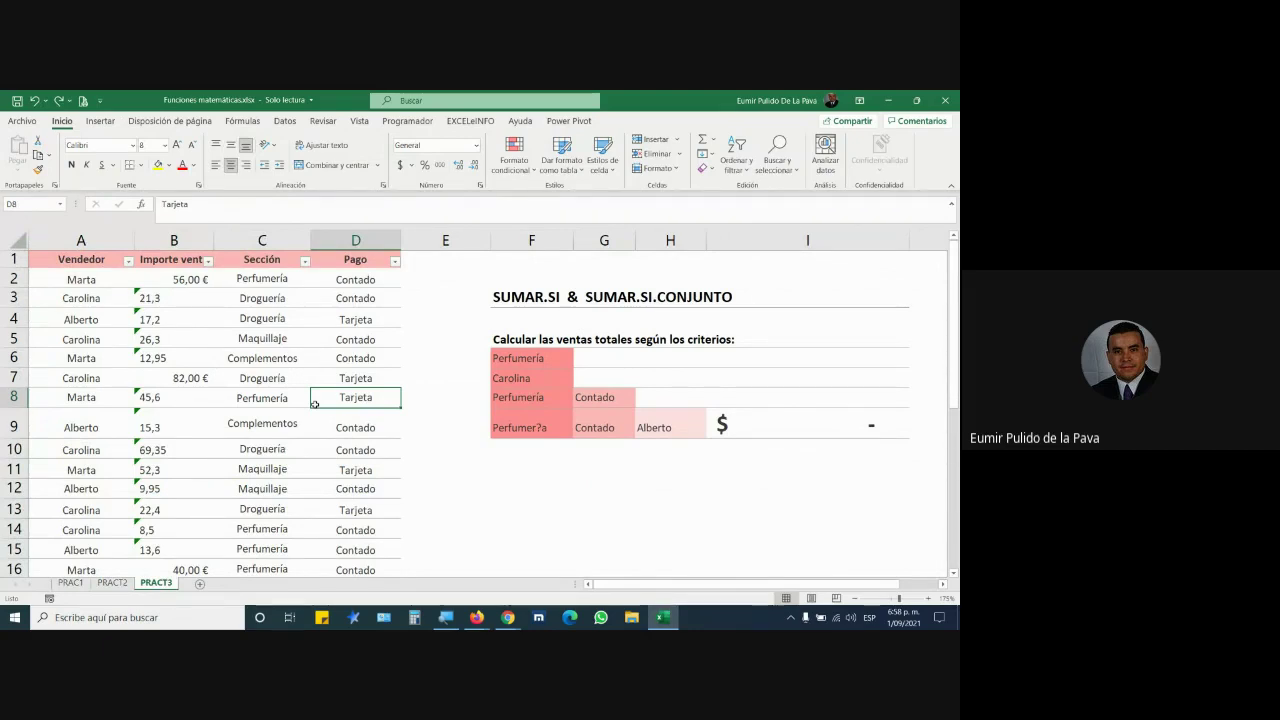
# Copy B2's currency format onto B3 and convert its 21,3 amount into a number.
pyautogui.click(180, 298)
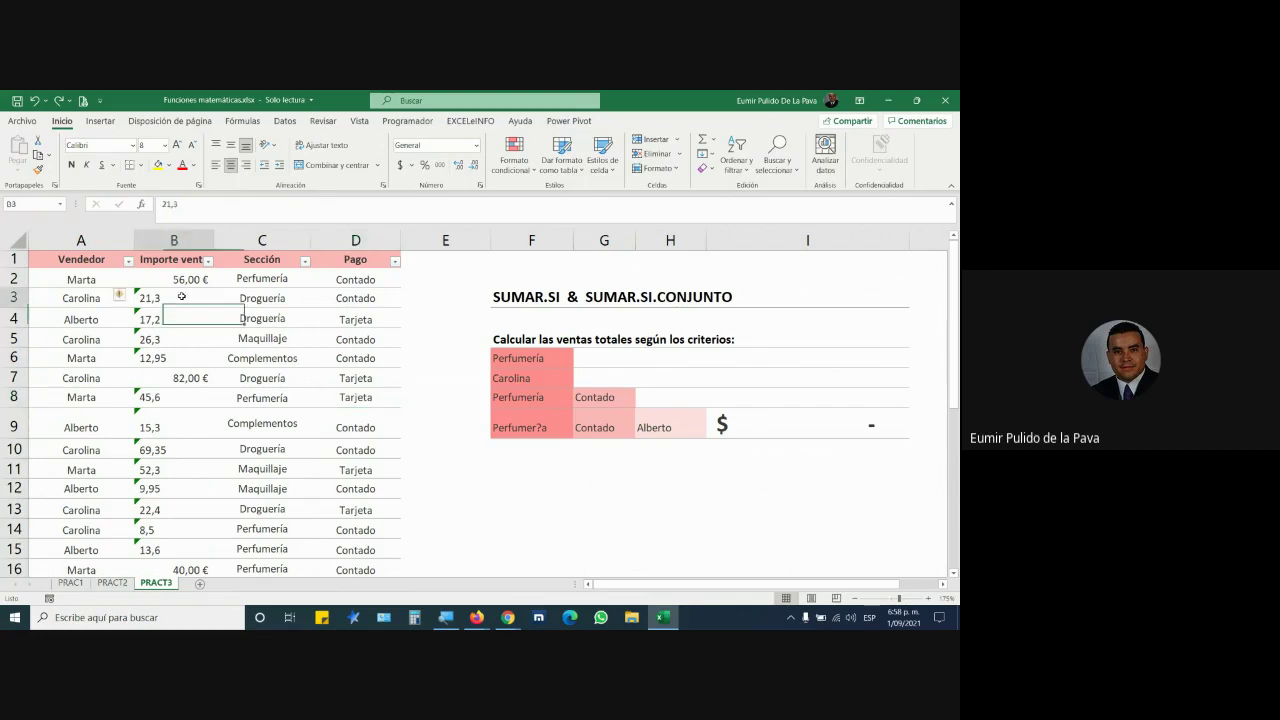
pyautogui.moveTo(180, 298); pyautogui.dragTo(180, 279)
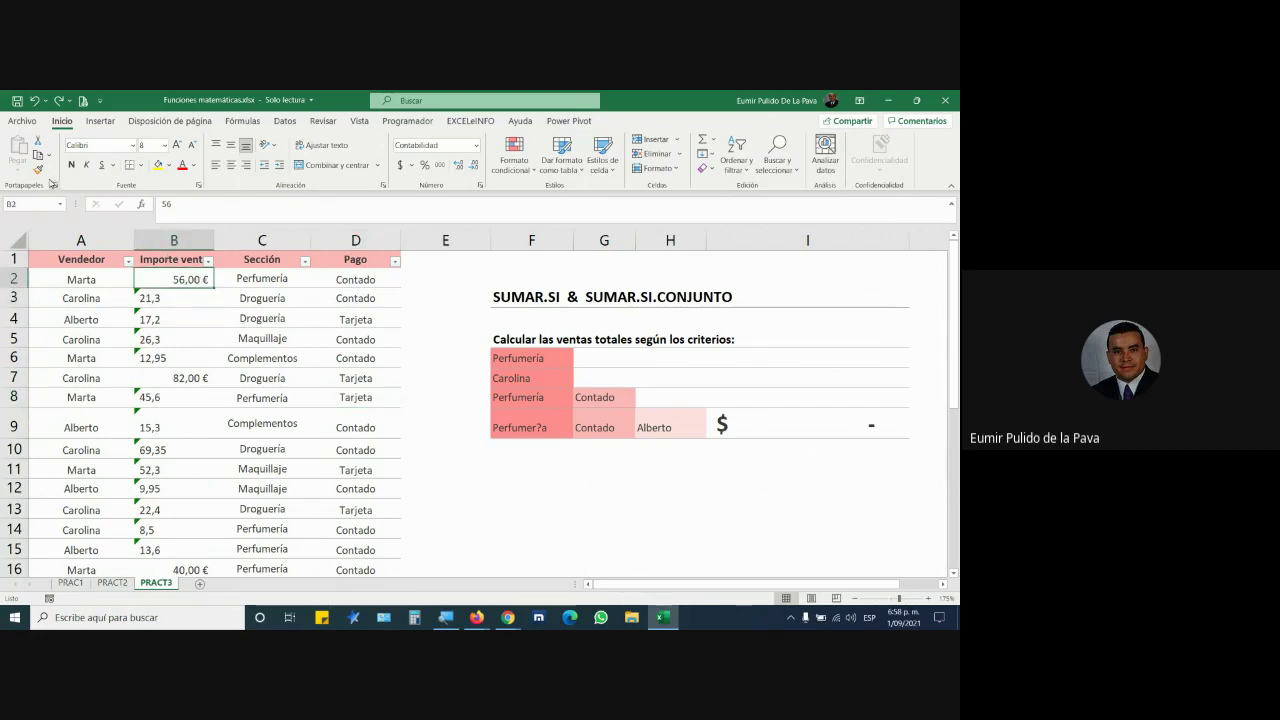
pyautogui.click(38, 169)
pyautogui.click(170, 300)
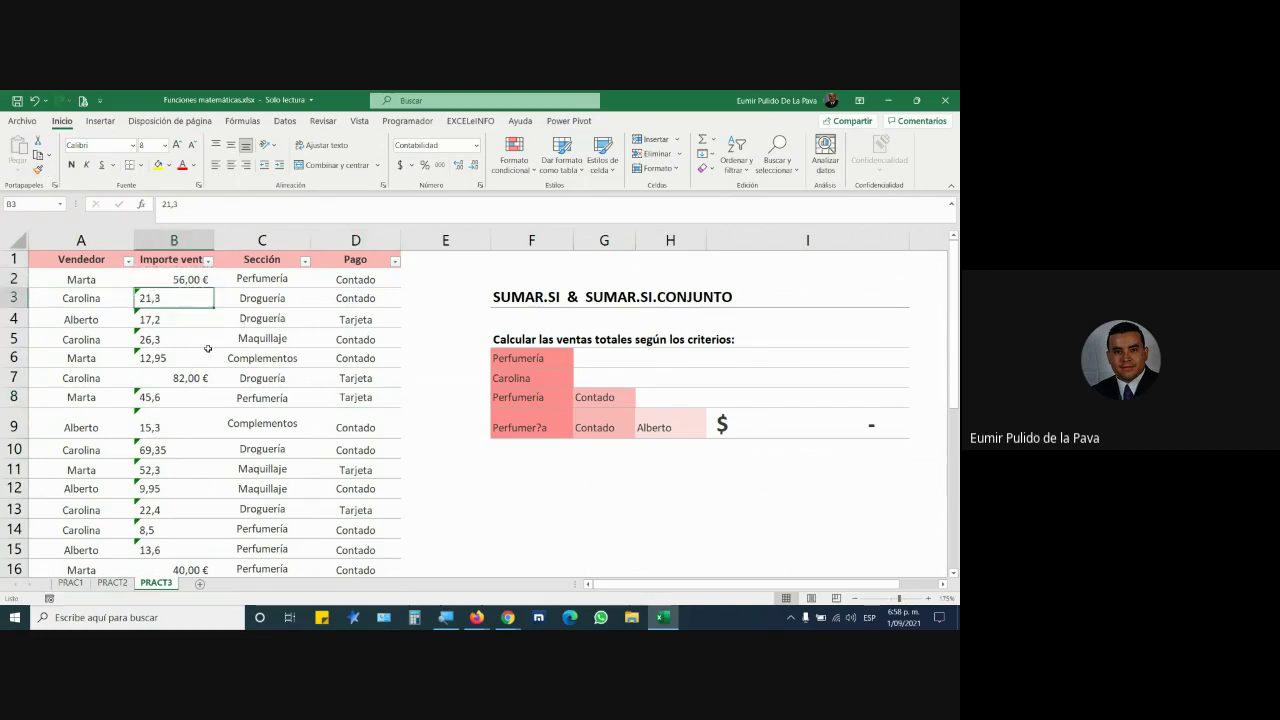
pyautogui.click(127, 296)
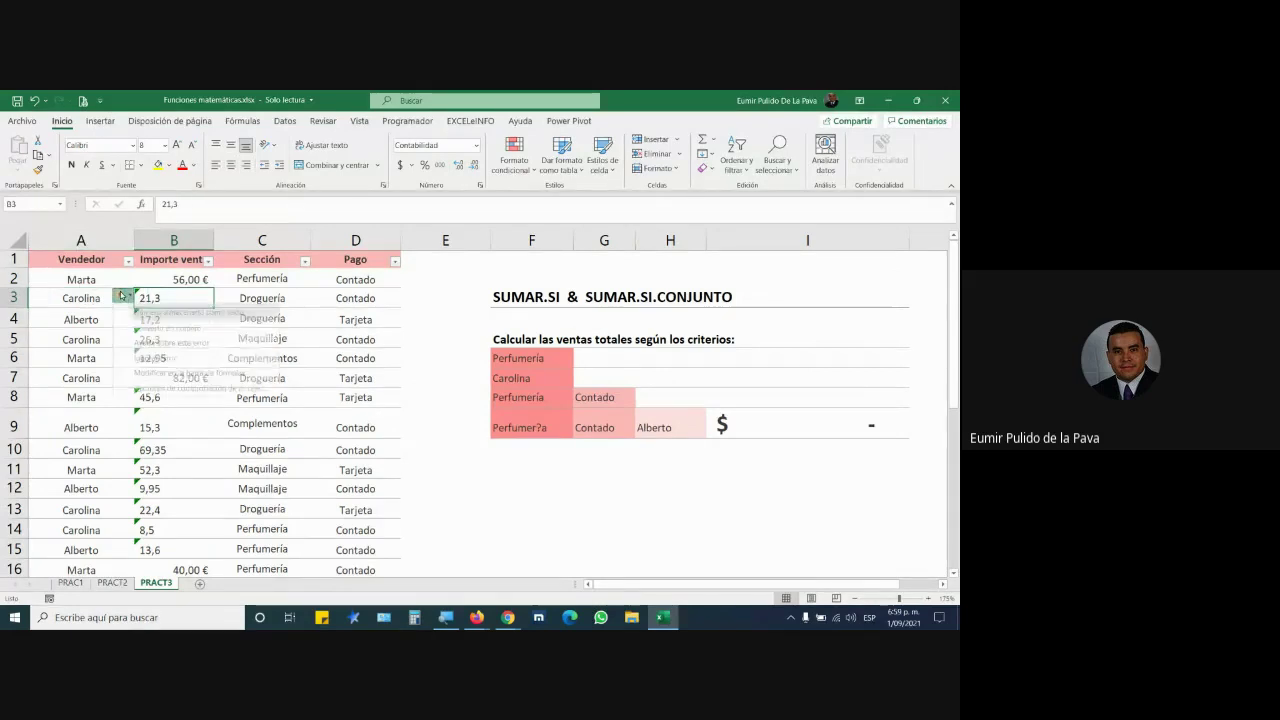
pyautogui.click(167, 328)
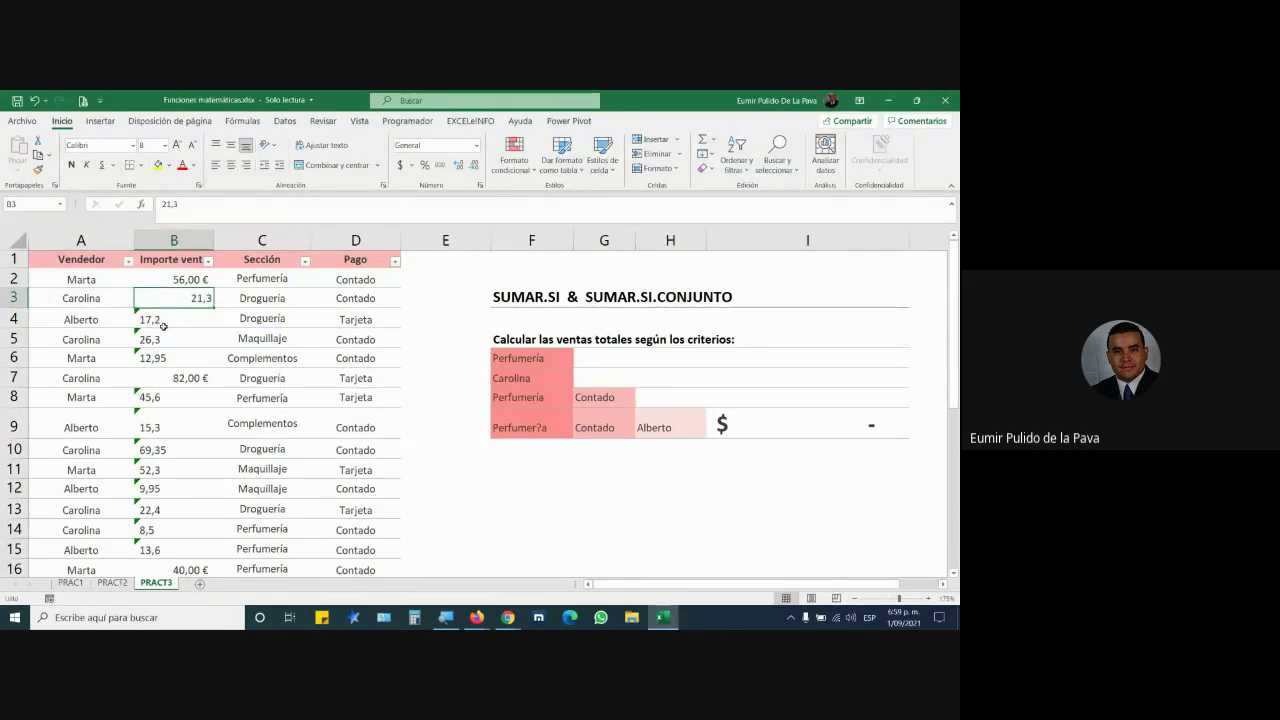
# Convert the text-stored amounts 17,2, 26,3, 12,95 and 45,6 in column B into numbers.
pyautogui.click(140, 318)
pyautogui.click(125, 318)
pyautogui.click(167, 350)
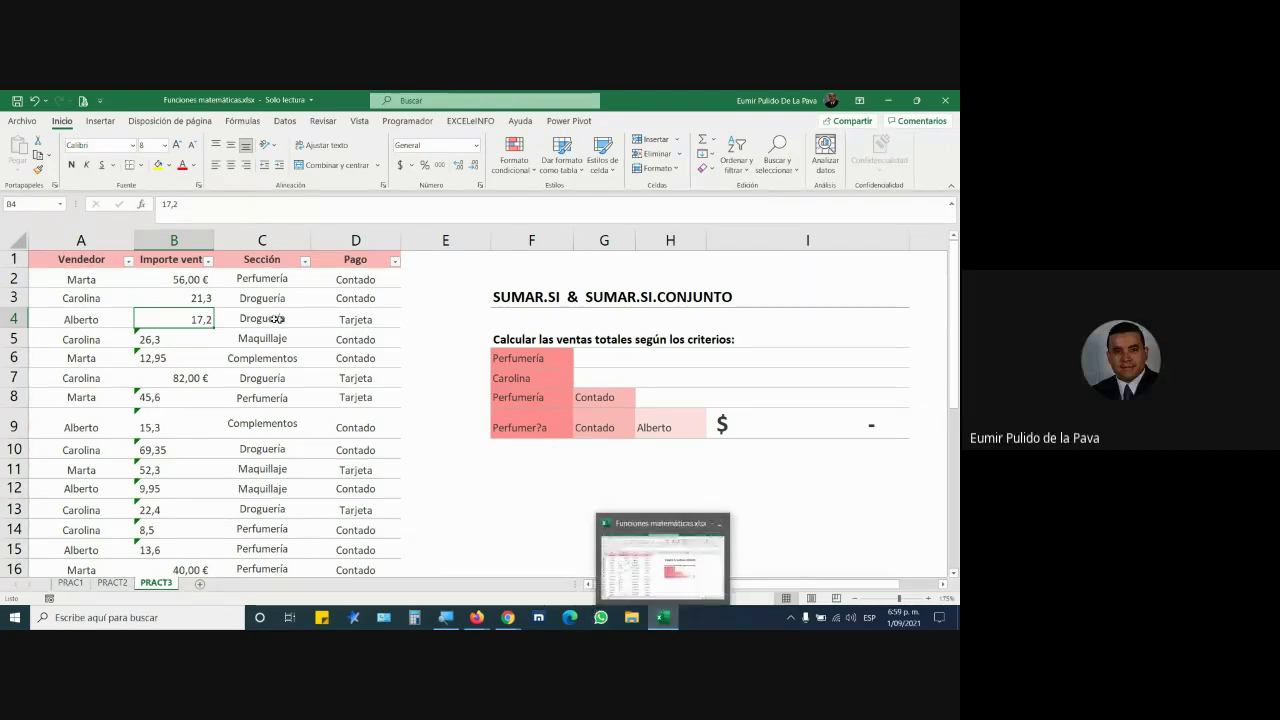
pyautogui.click(143, 338)
pyautogui.click(119, 336)
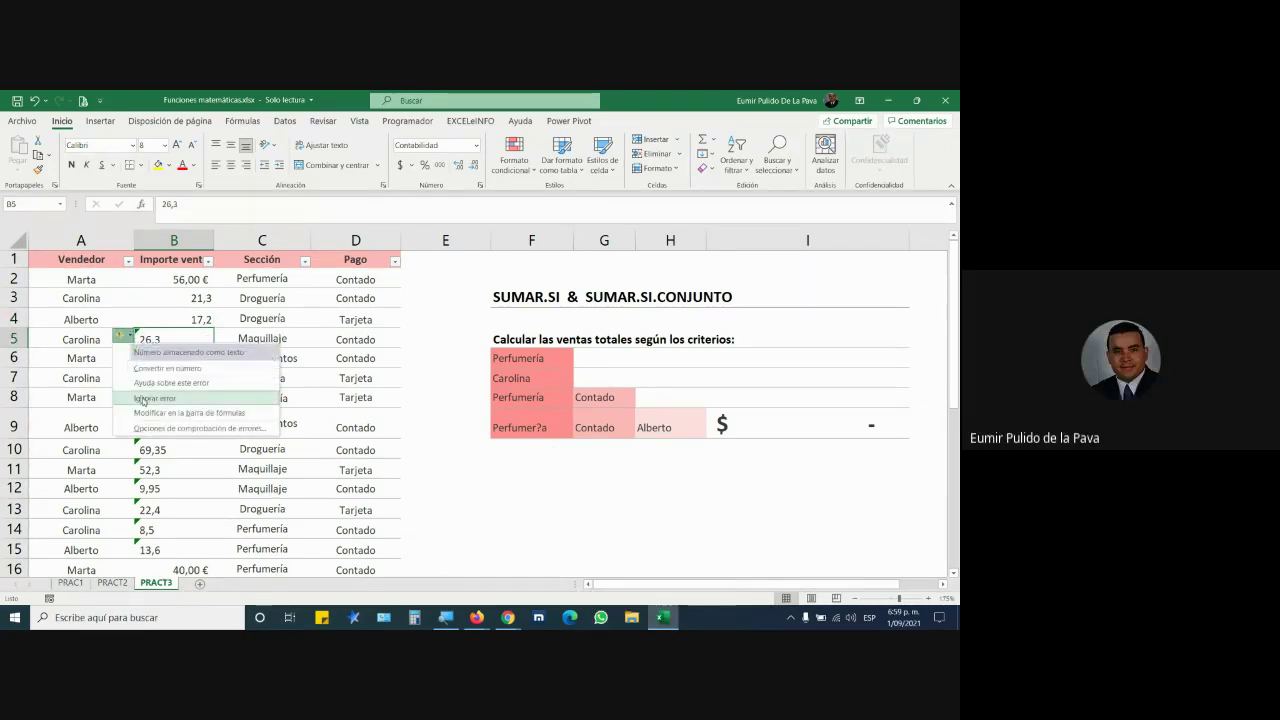
pyautogui.click(165, 368)
pyautogui.click(138, 356)
pyautogui.click(119, 354)
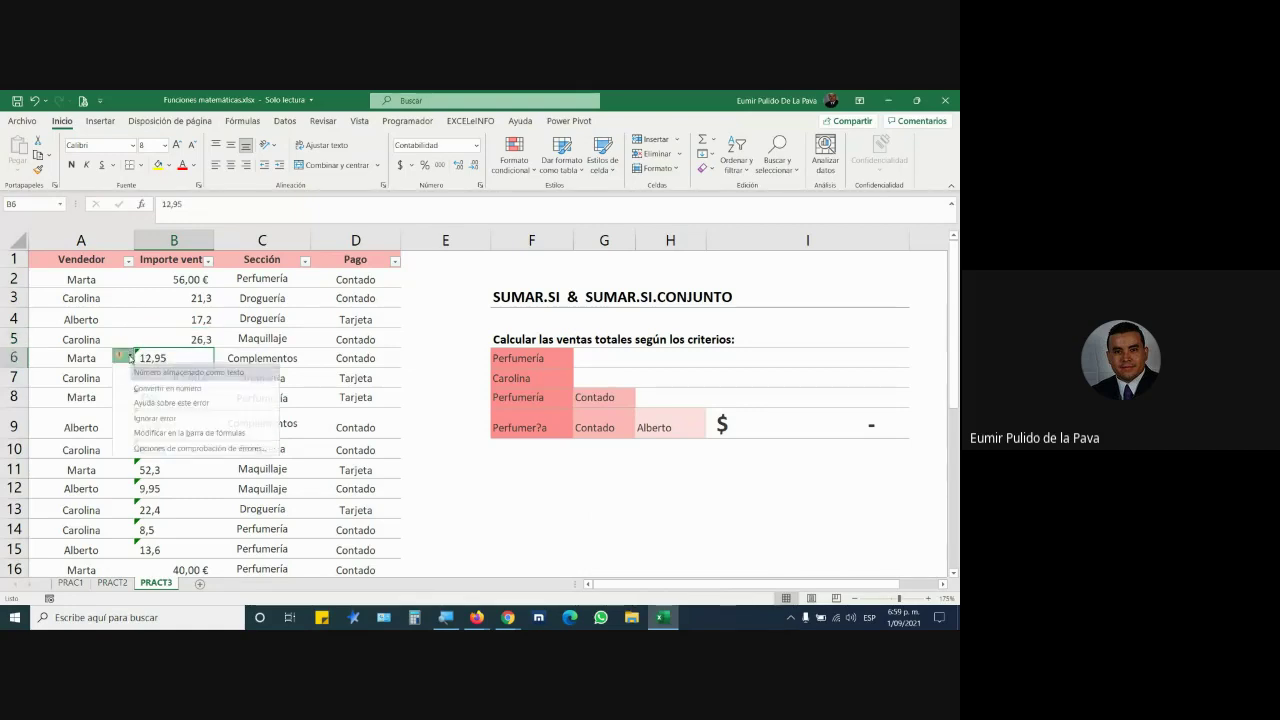
pyautogui.click(165, 386)
pyautogui.click(140, 399)
pyautogui.click(119, 396)
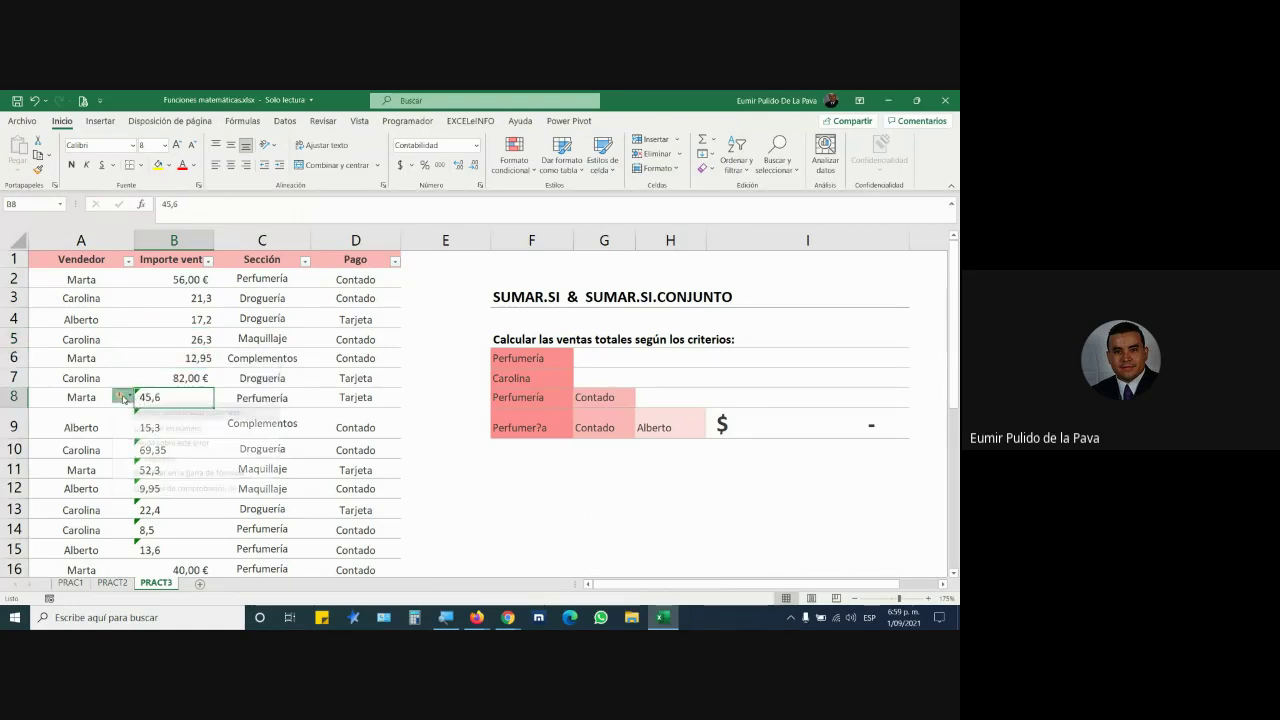
pyautogui.click(165, 426)
# Check the I9 total and the Contado criterion in G9, then switch to the Google Meet call.
pyautogui.click(847, 426)
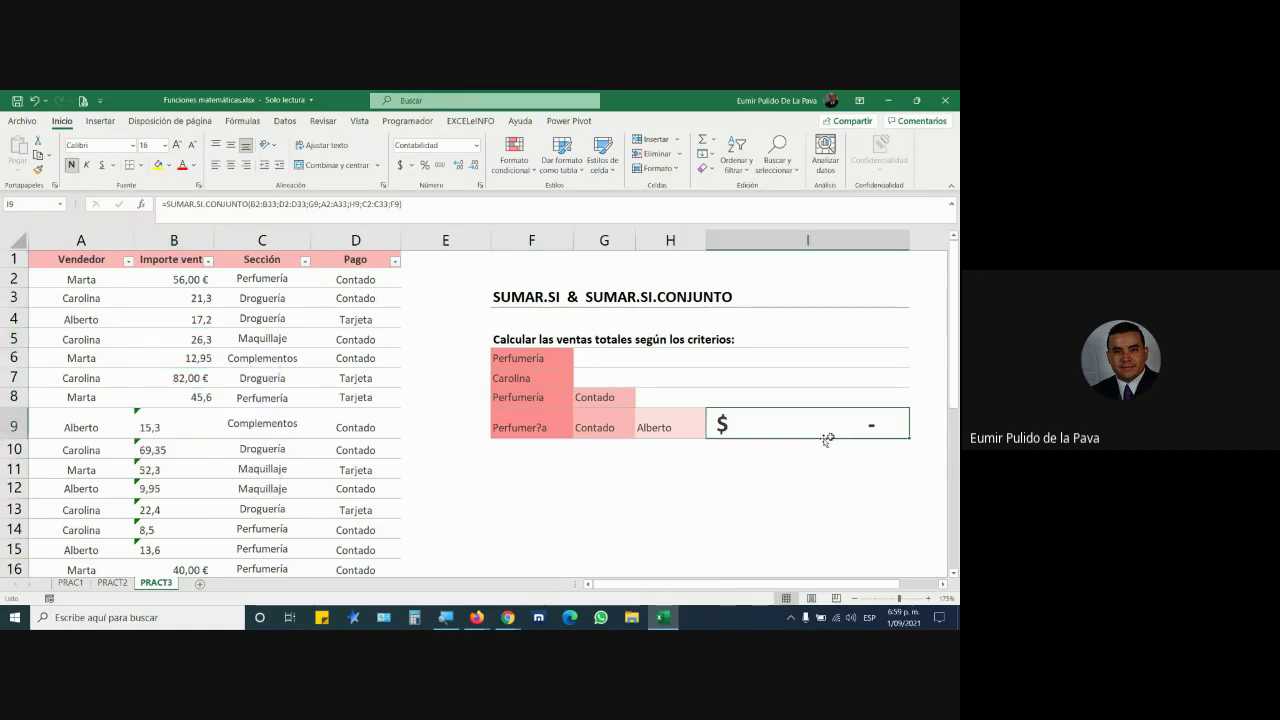
pyautogui.doubleClick(622, 427)
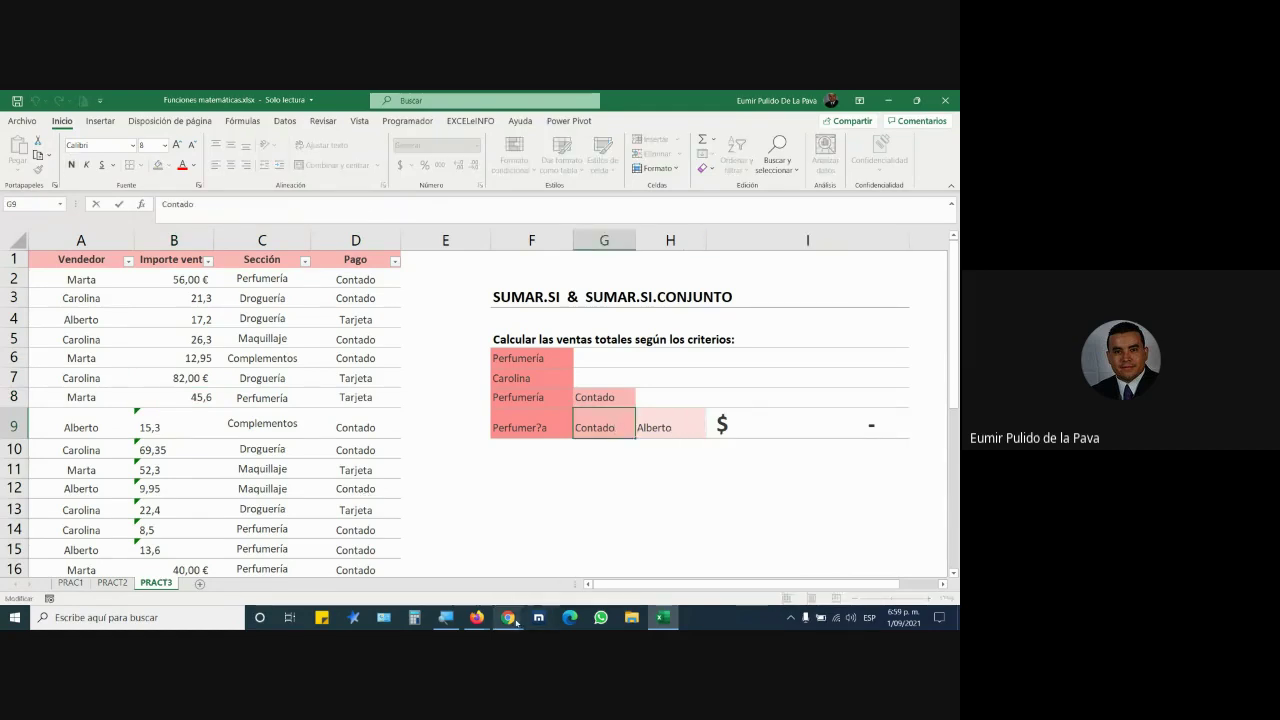
pyautogui.click(466, 577)
pyautogui.moveTo(694, 508)
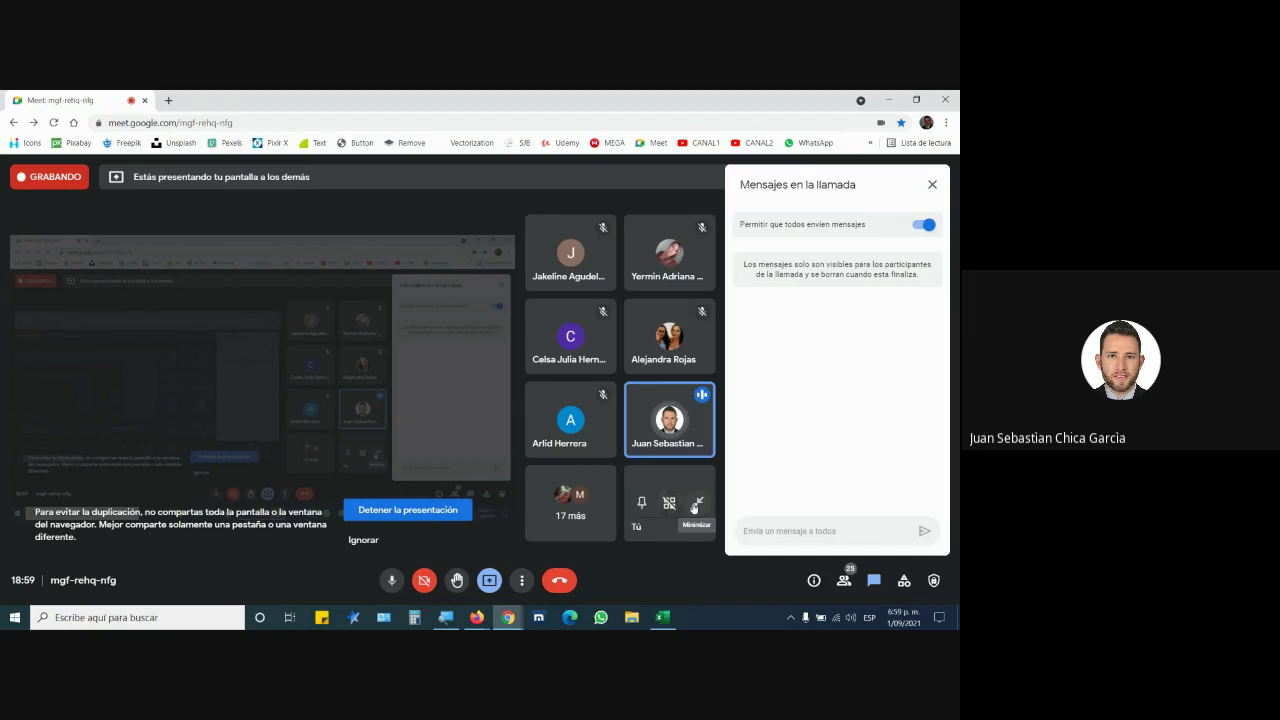
# Return to Excel, magnify the screen, and open the error-check options for the 15,3 amount in B9.
pyautogui.click(661, 618)
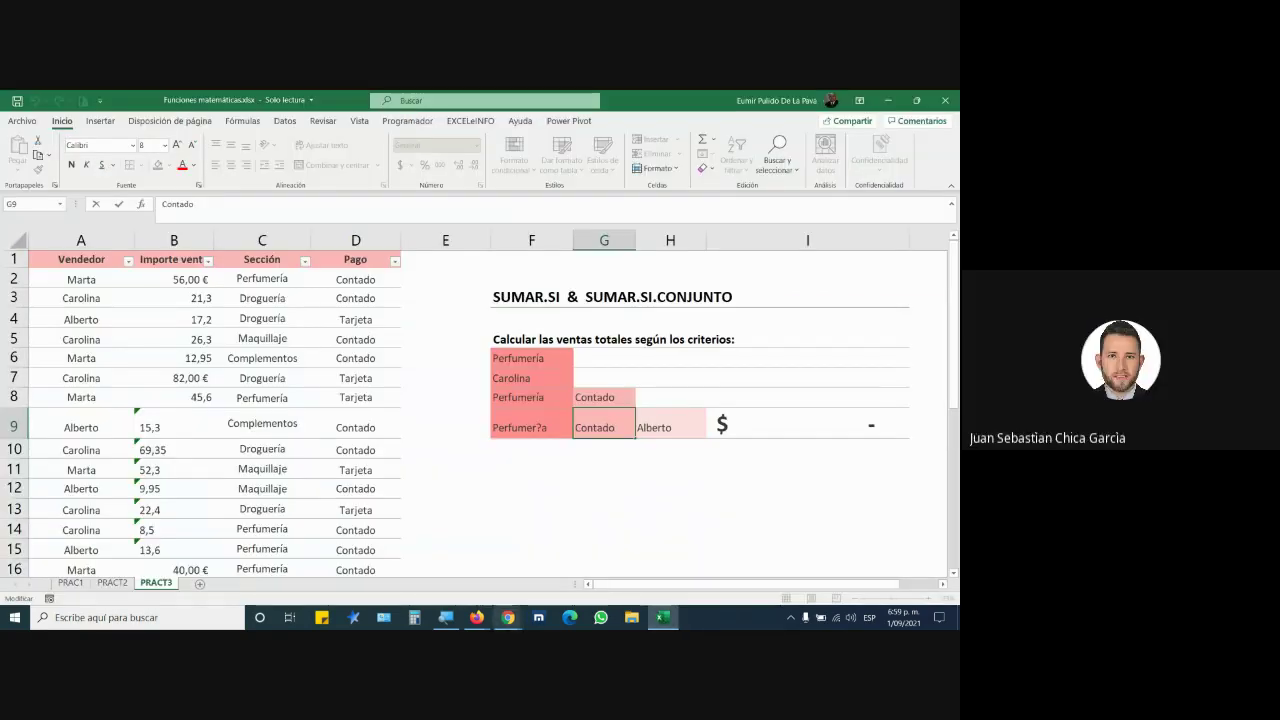
pyautogui.press('super+plus')
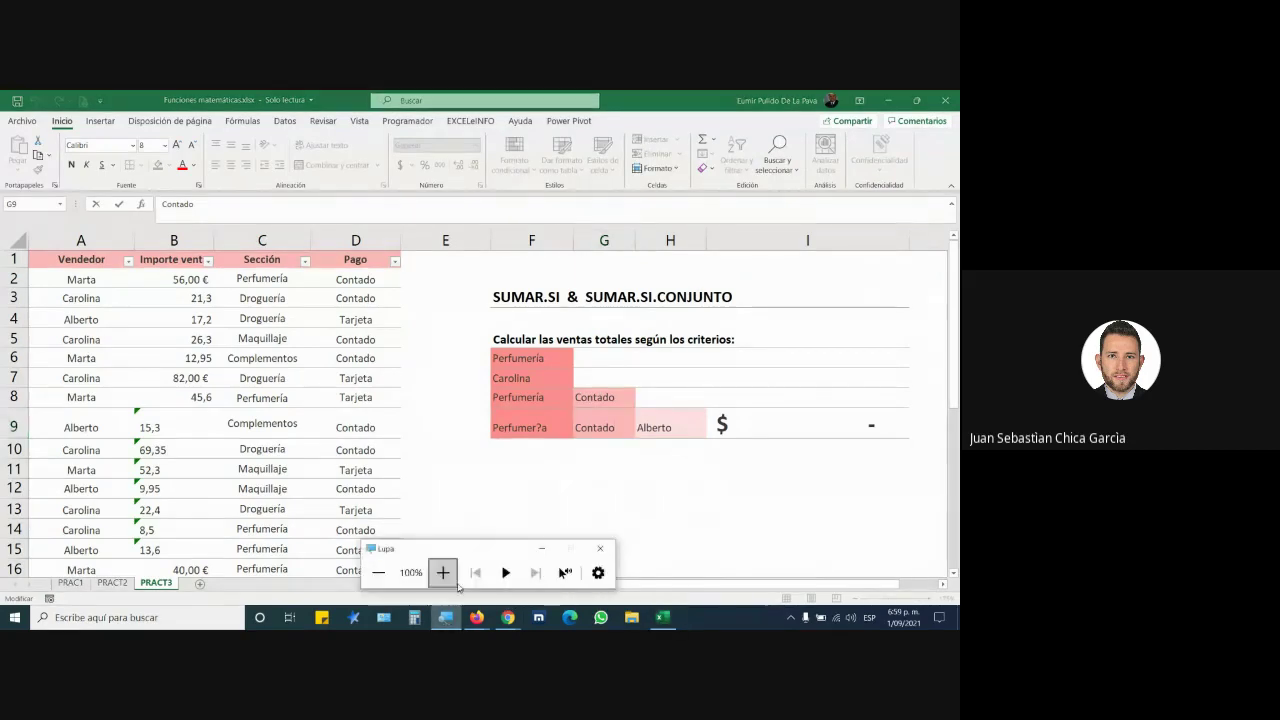
pyautogui.click(312, 277)
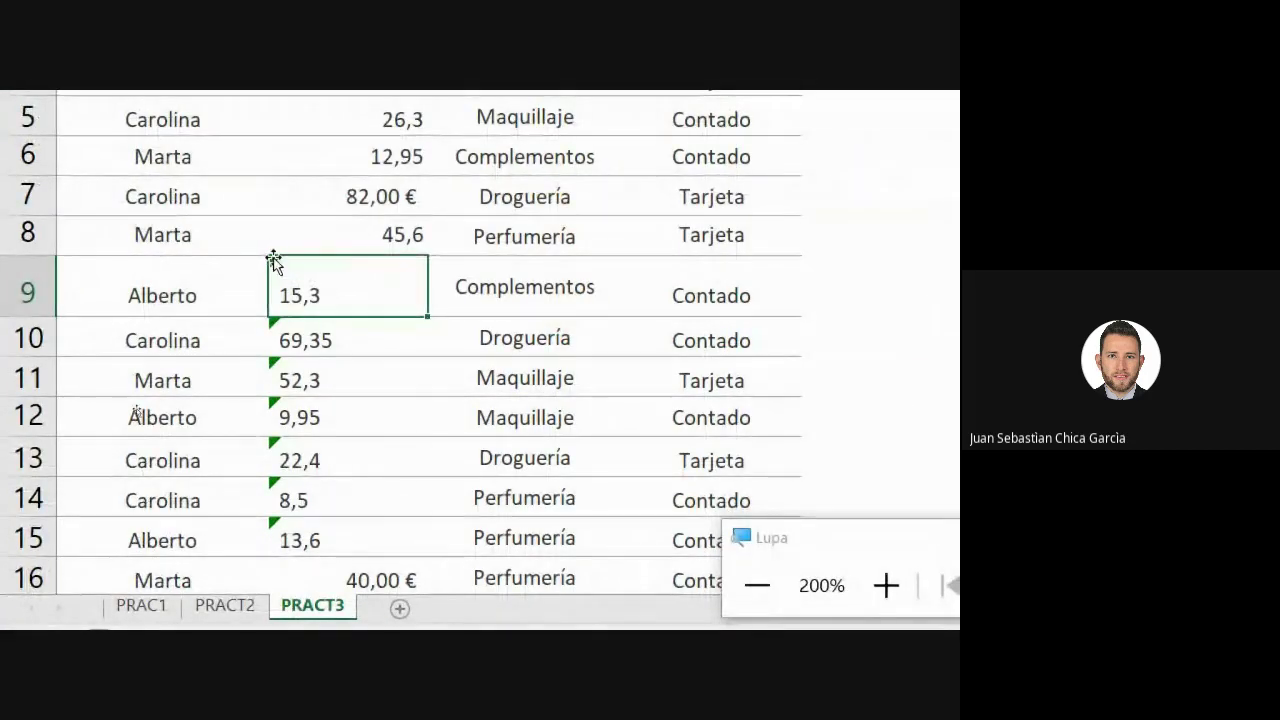
pyautogui.click(275, 265)
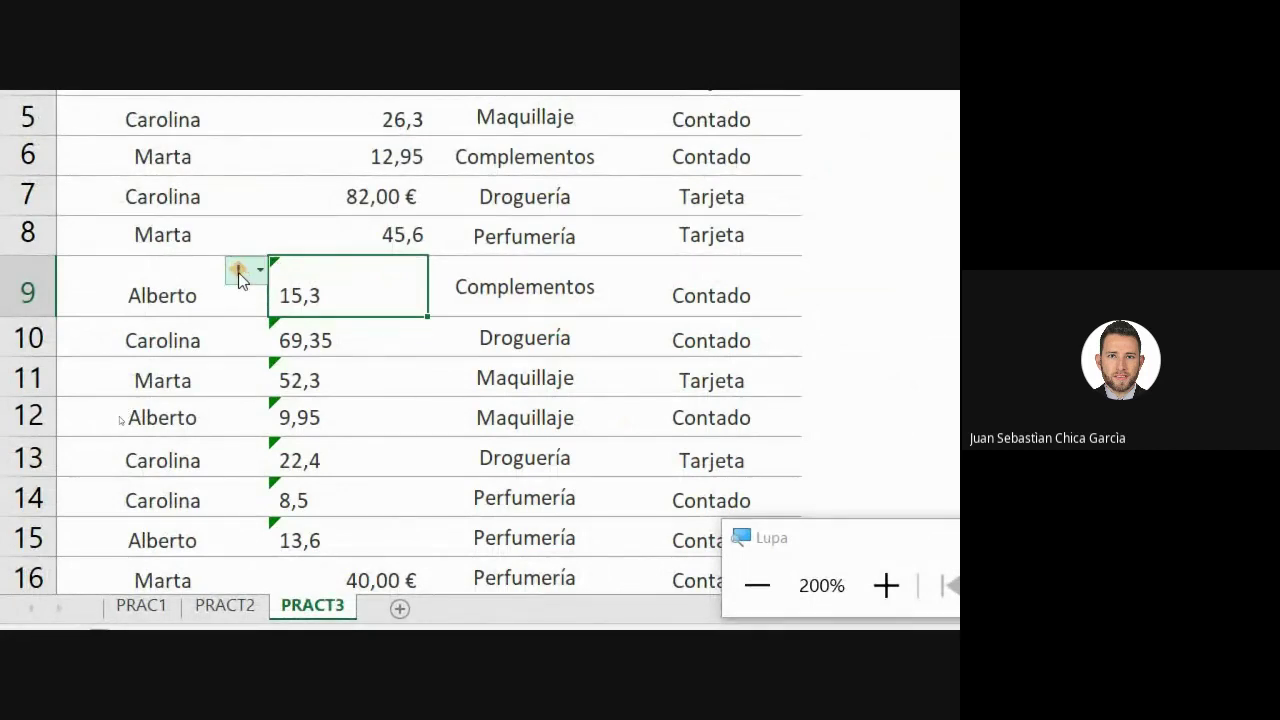
pyautogui.click(257, 271)
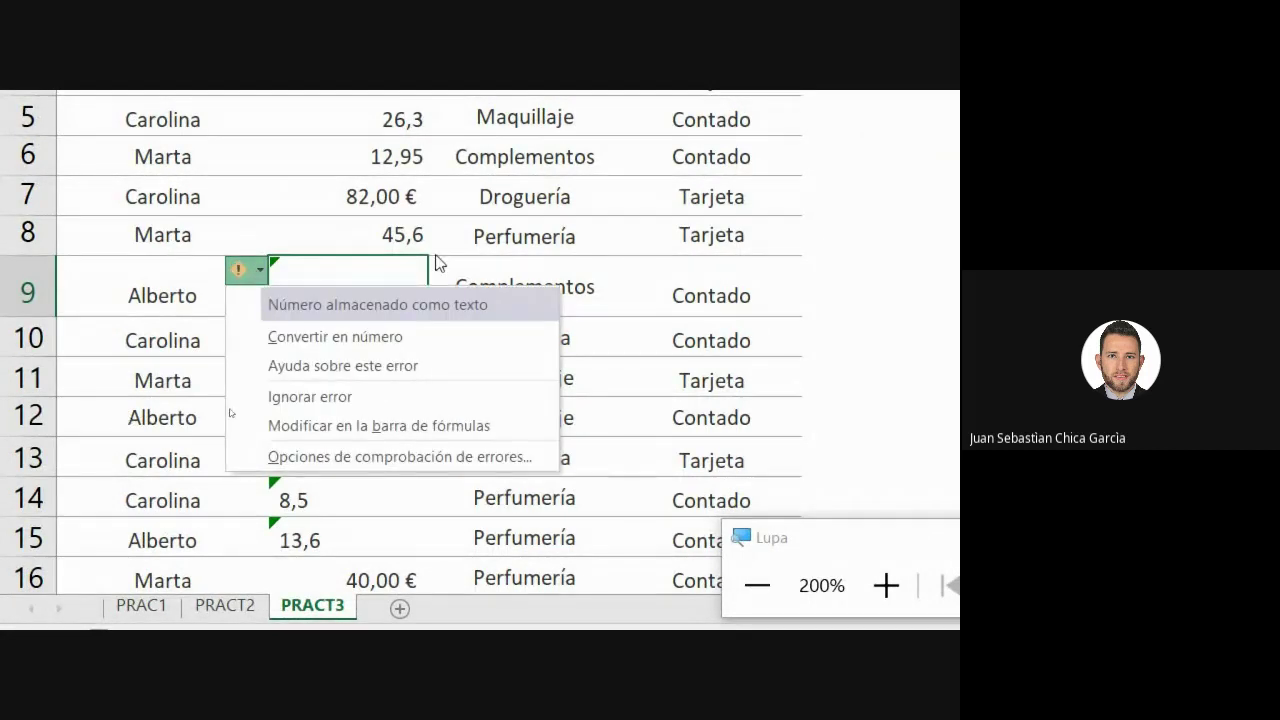
pyautogui.click(380, 226)
pyautogui.click(322, 263)
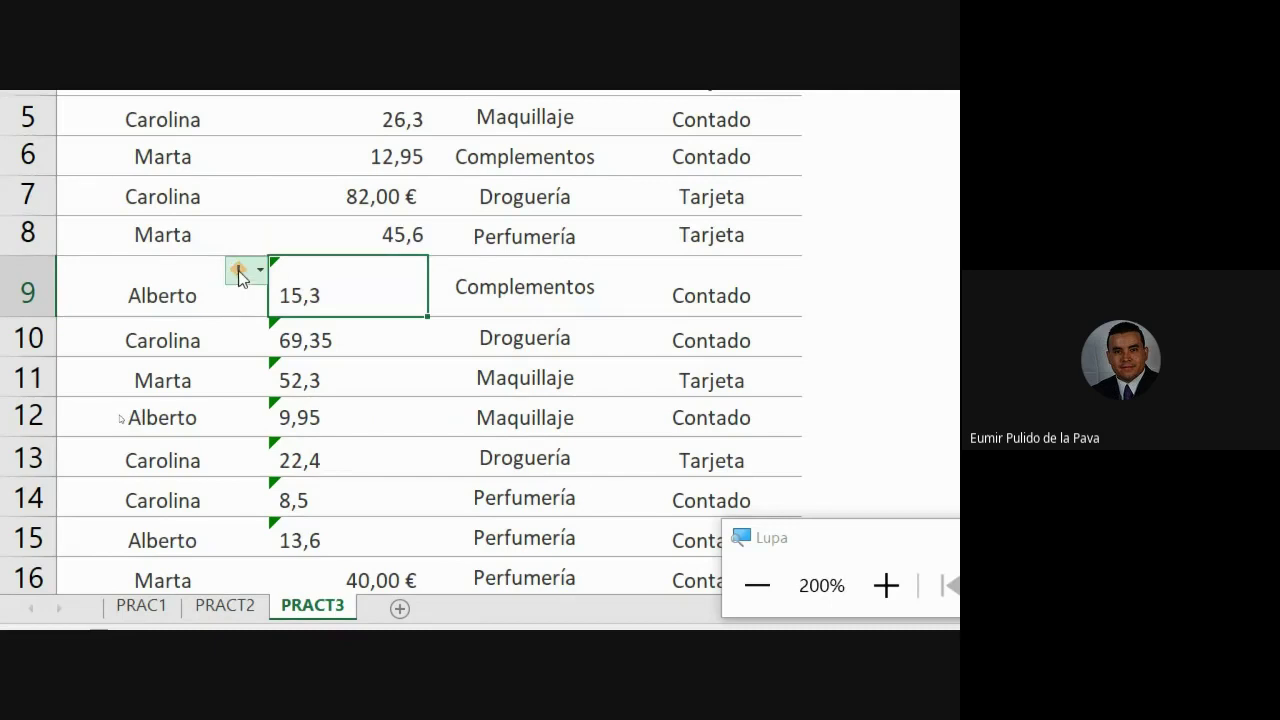
pyautogui.moveTo(239, 275)
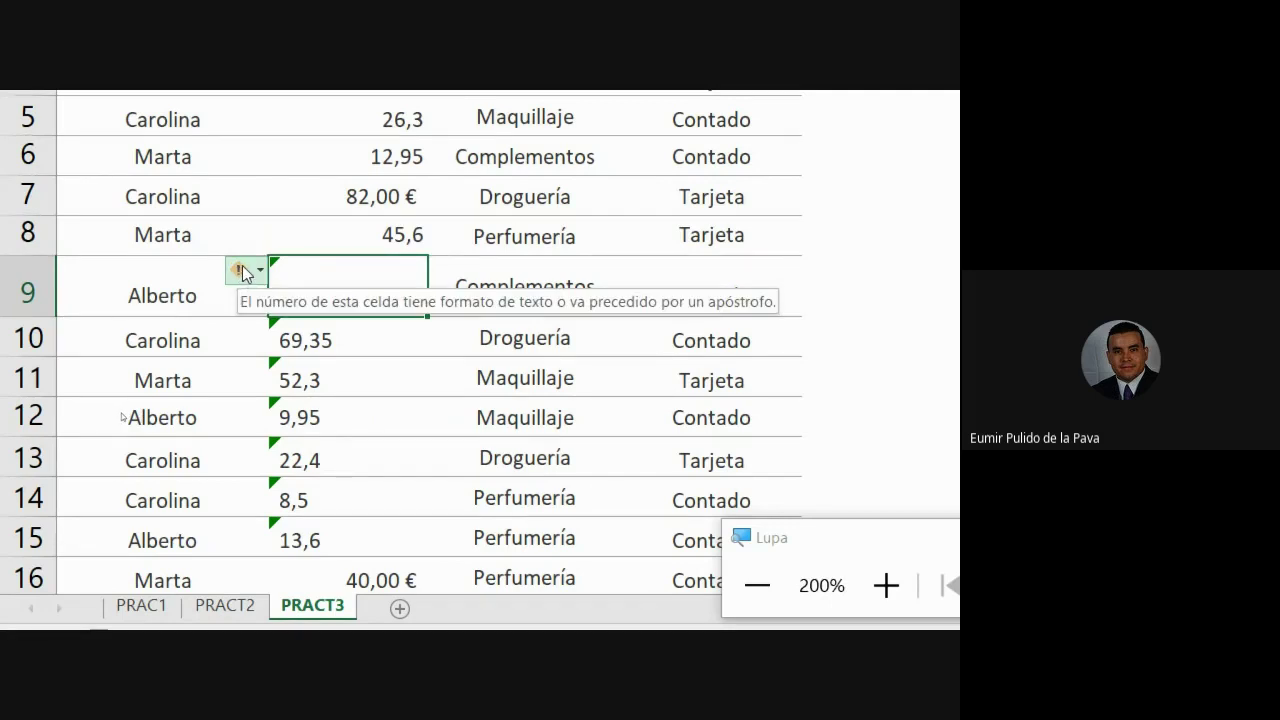
pyautogui.click(244, 269)
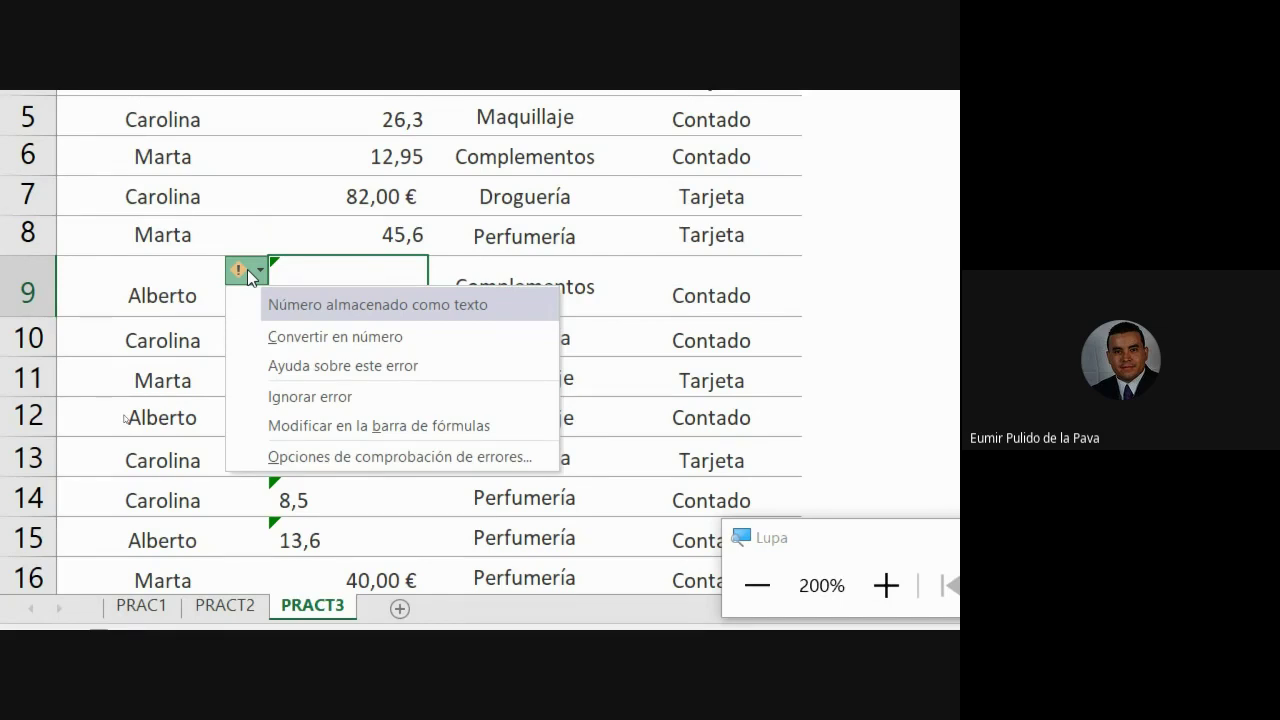
pyautogui.click(463, 190)
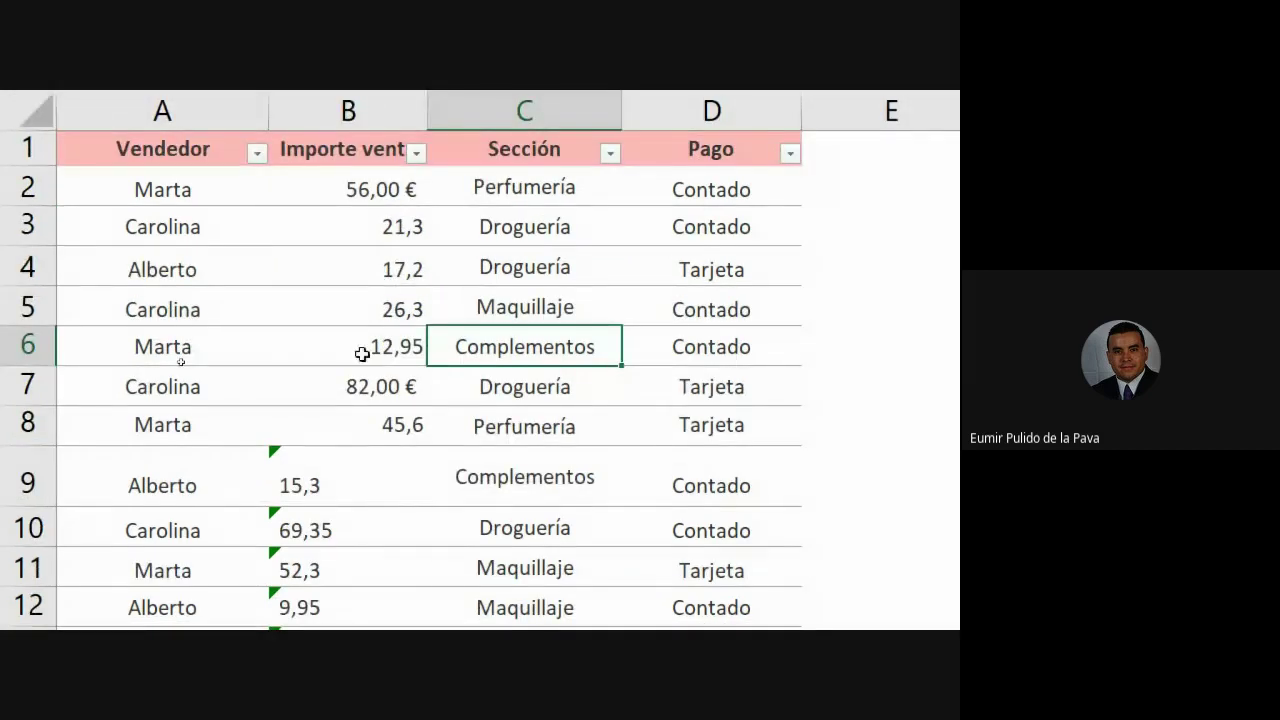
pyautogui.click(343, 473)
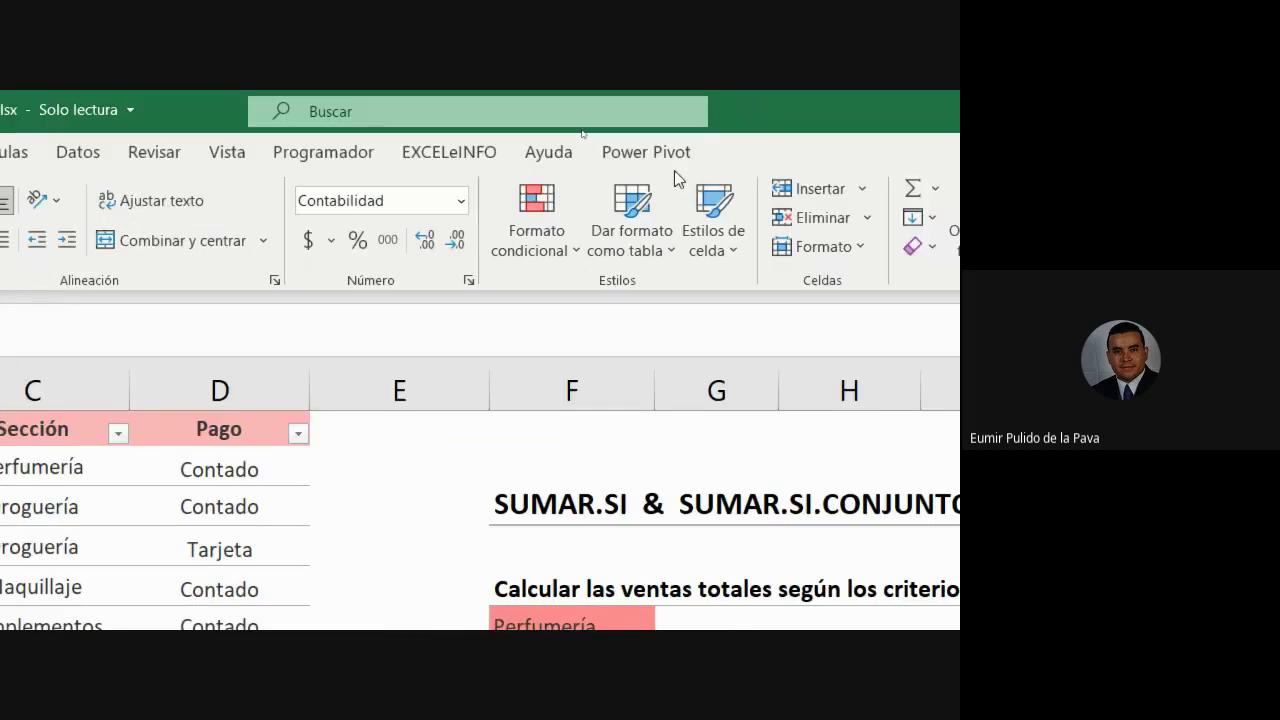
pyautogui.click(458, 203)
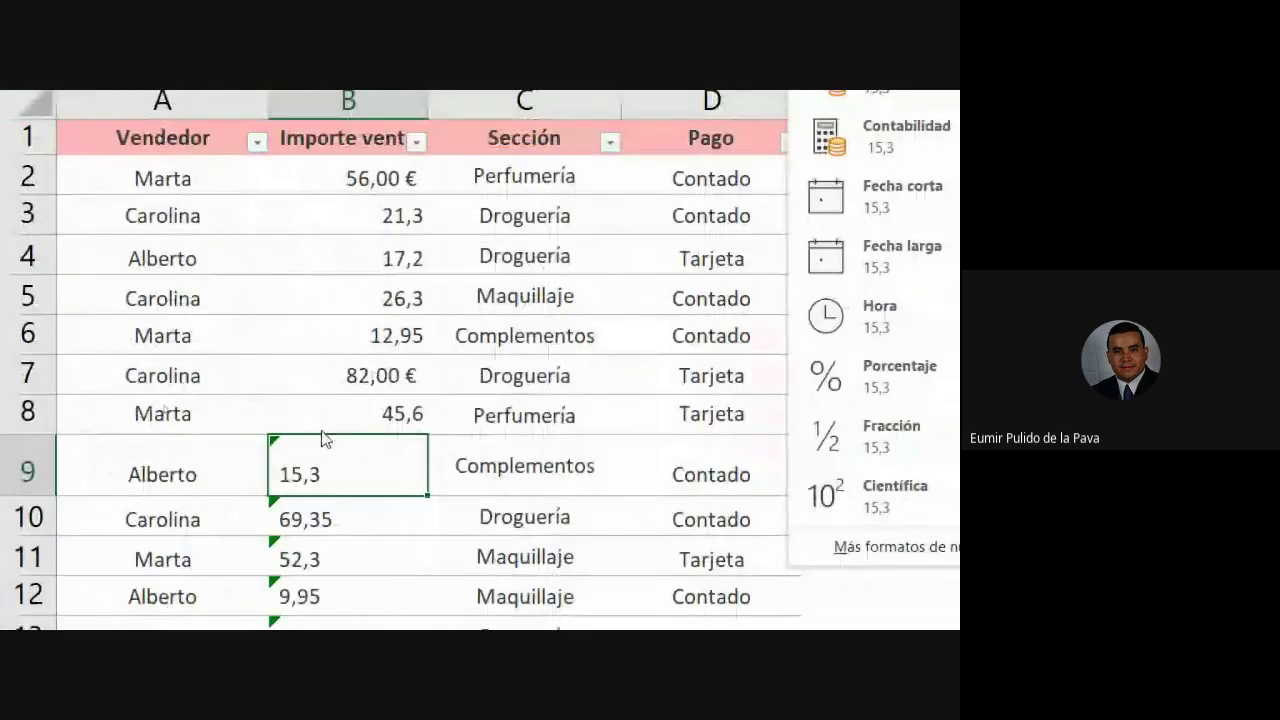
pyautogui.press('Escape')
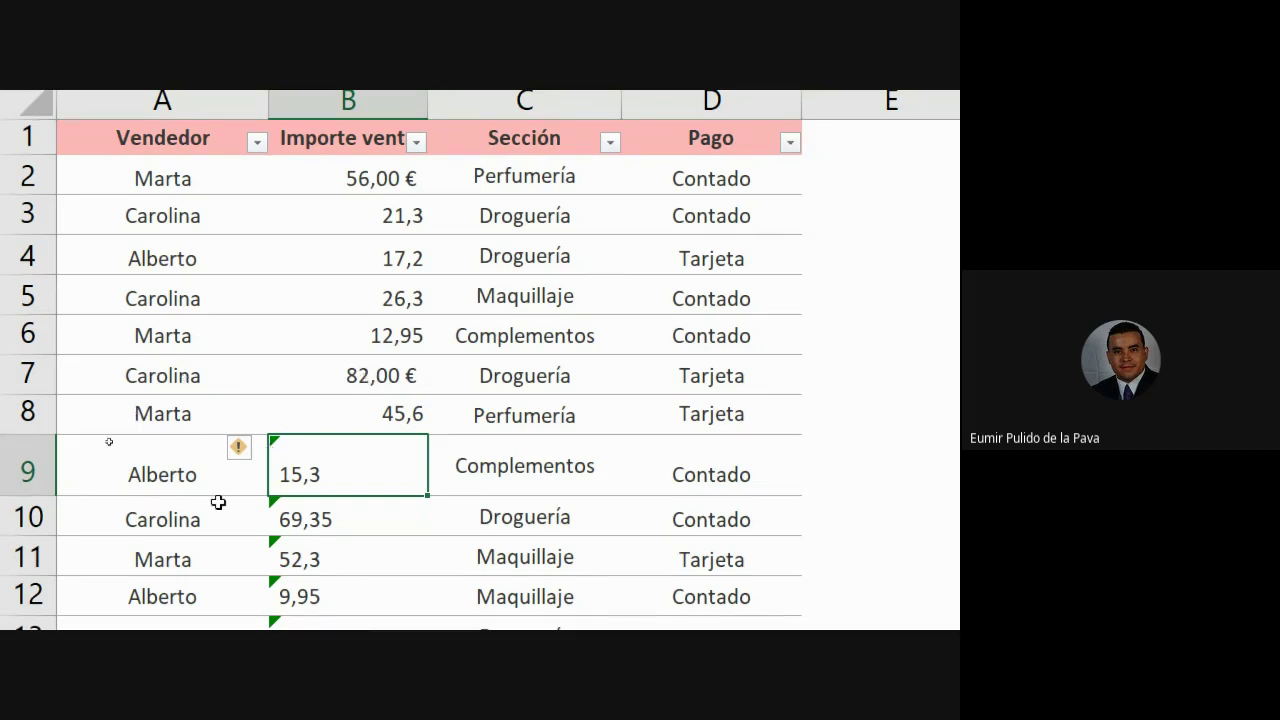
pyautogui.click(256, 452)
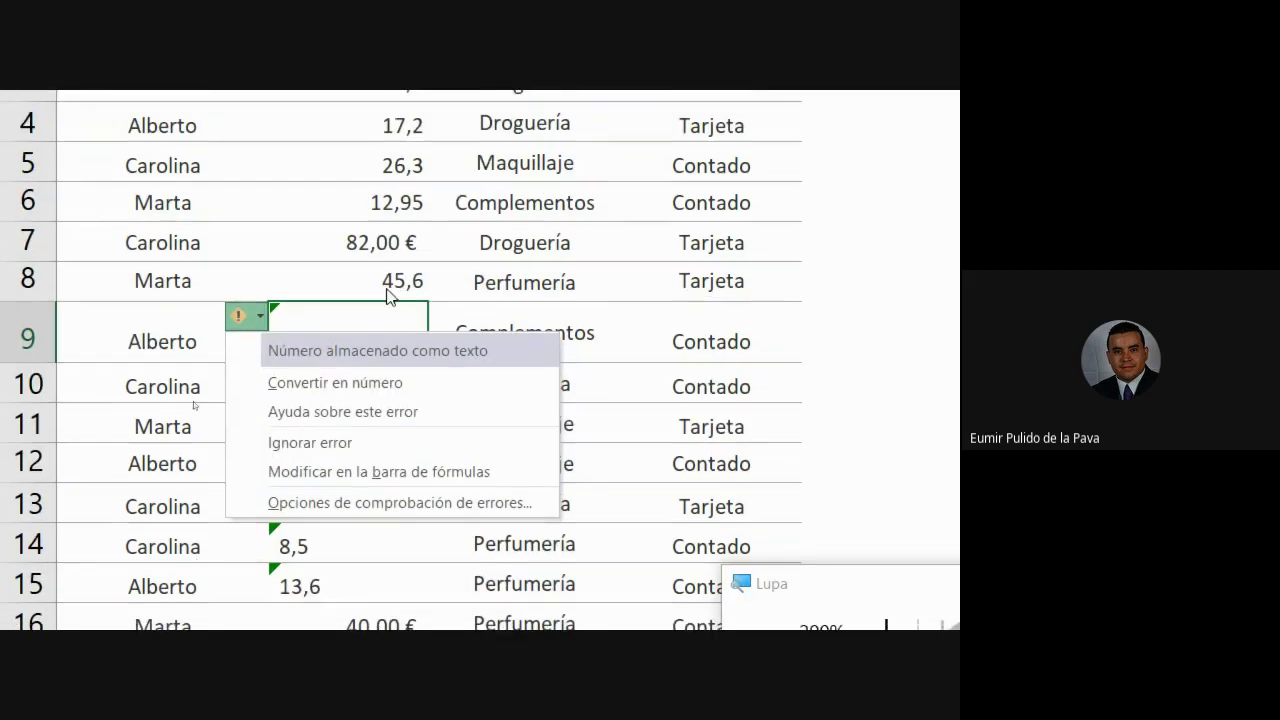
pyautogui.click(330, 330)
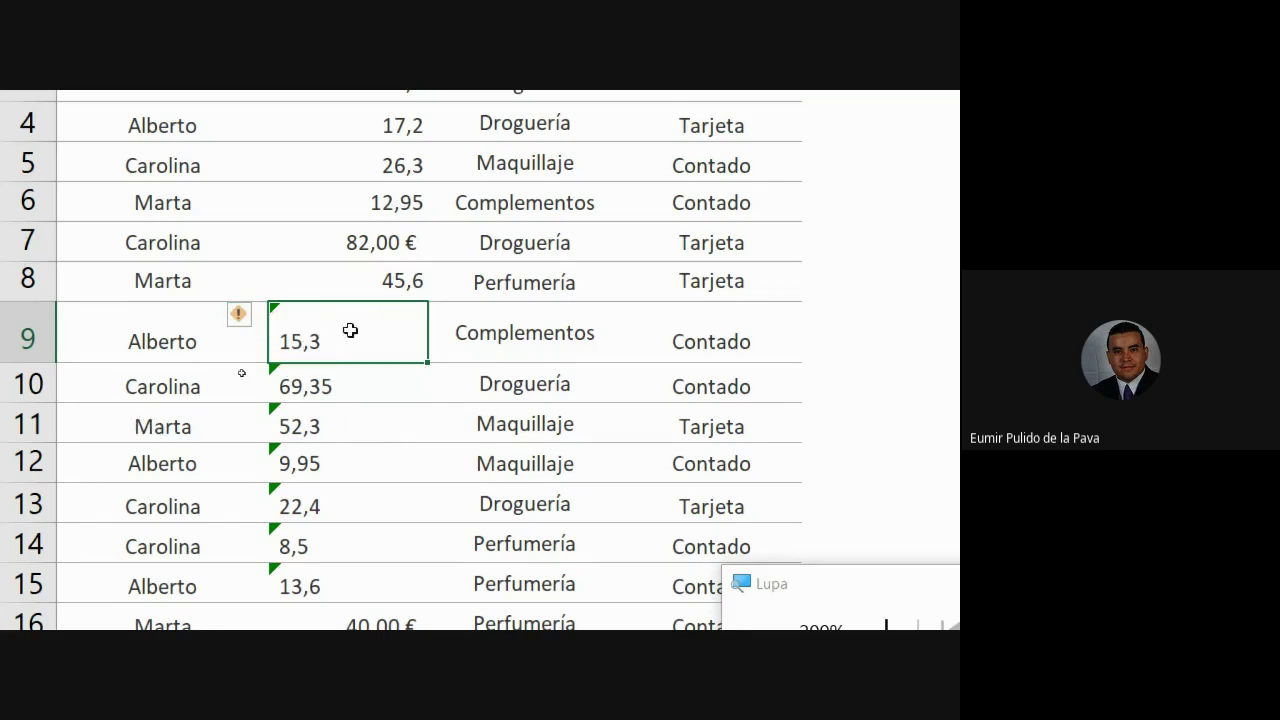
pyautogui.hotkey('ctrl', 'alt', 'space')
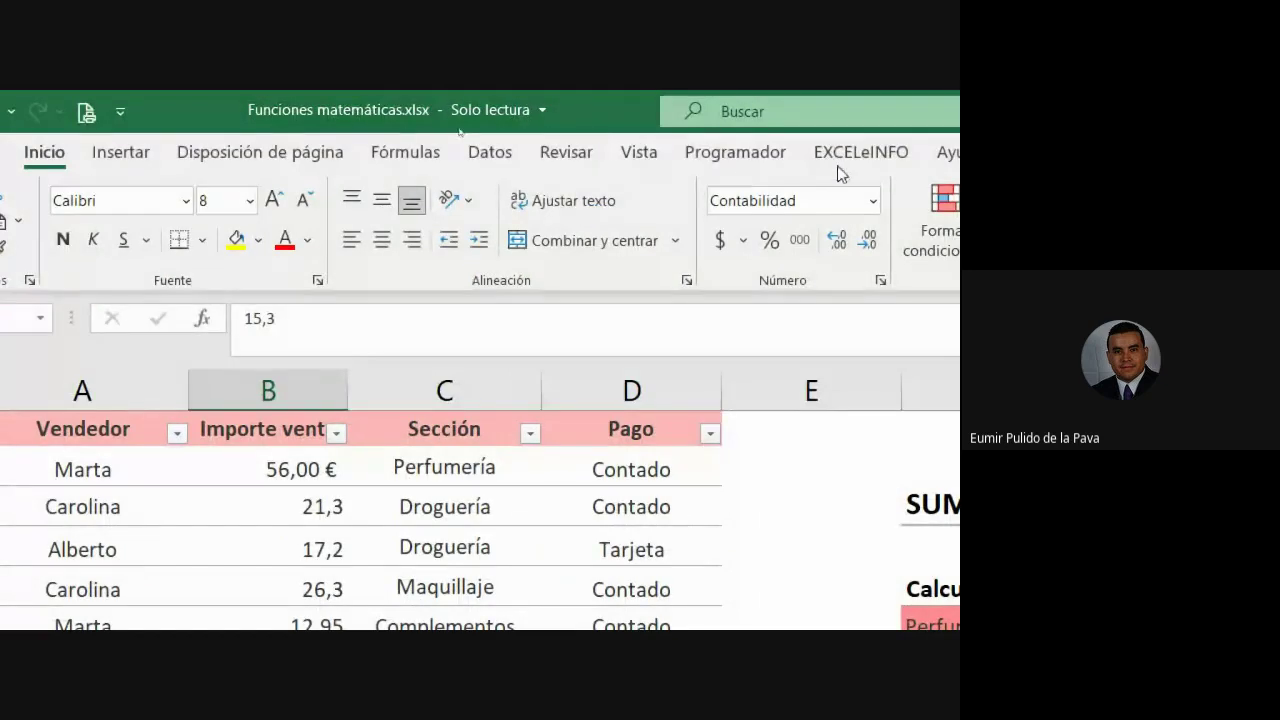
pyautogui.click(845, 160)
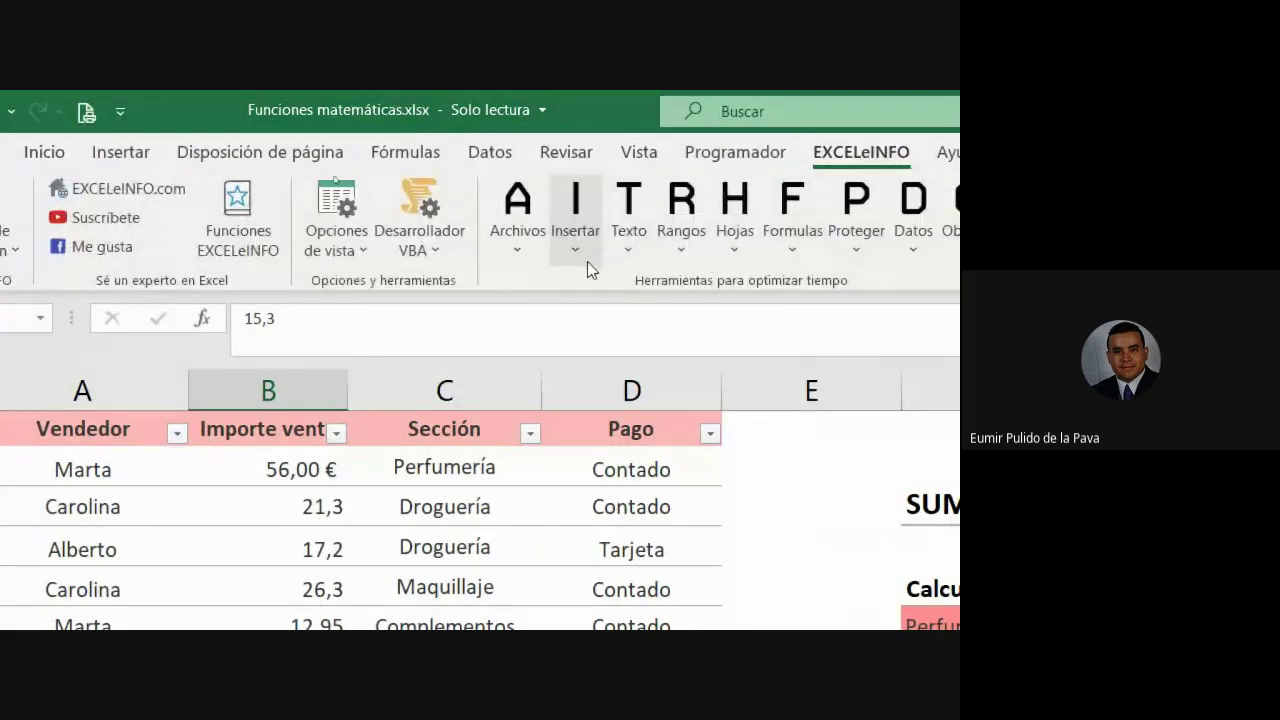
pyautogui.click(617, 236)
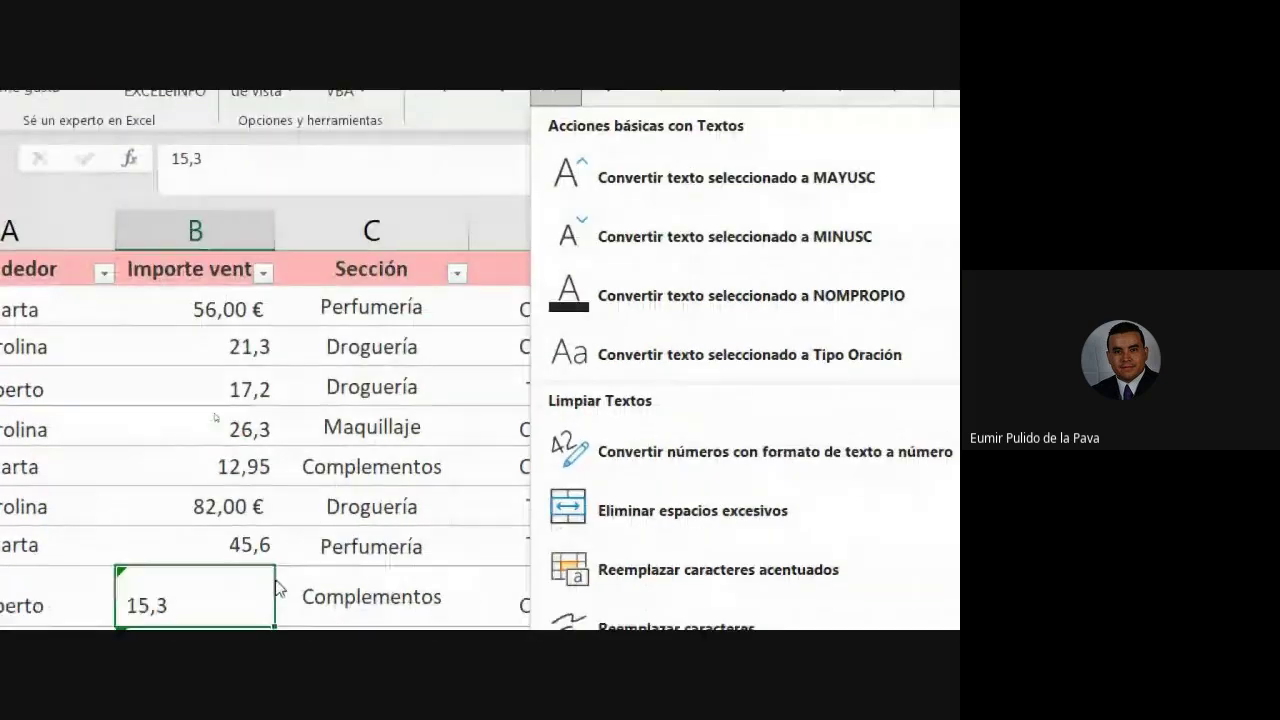
pyautogui.click(278, 588)
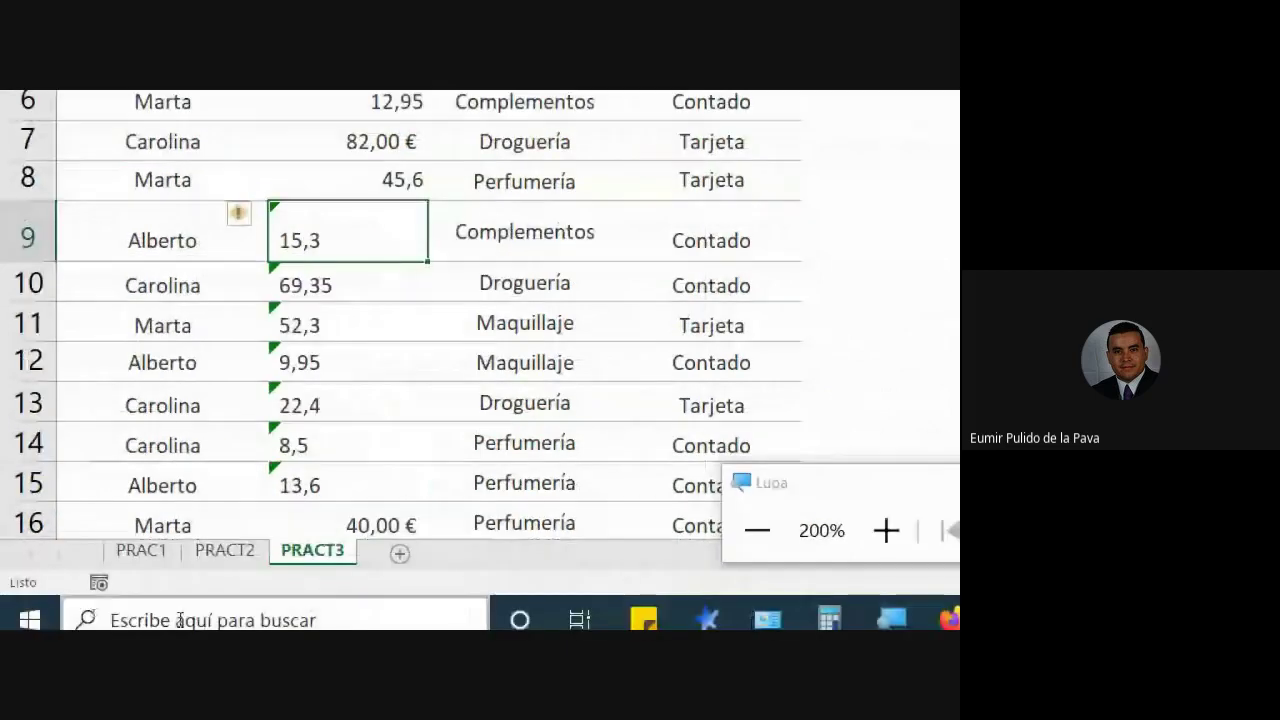
pyautogui.click(246, 219)
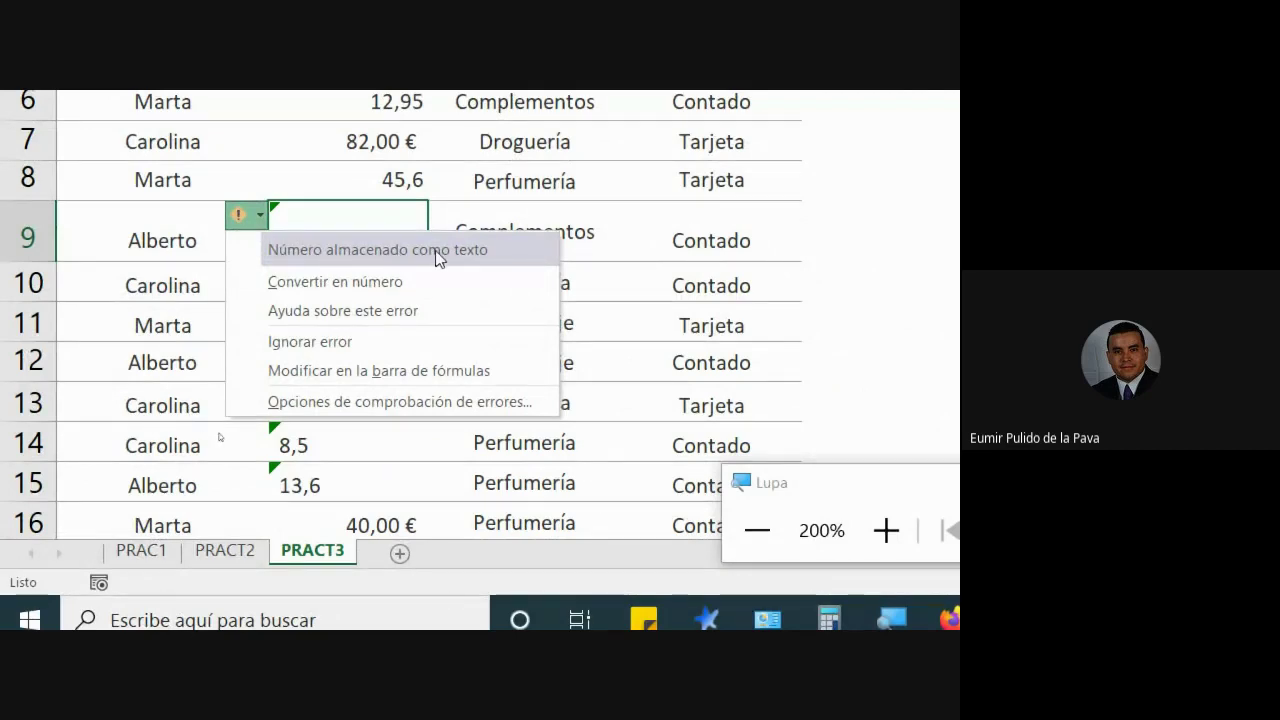
pyautogui.moveTo(343, 220); pyautogui.dragTo(298, 485)
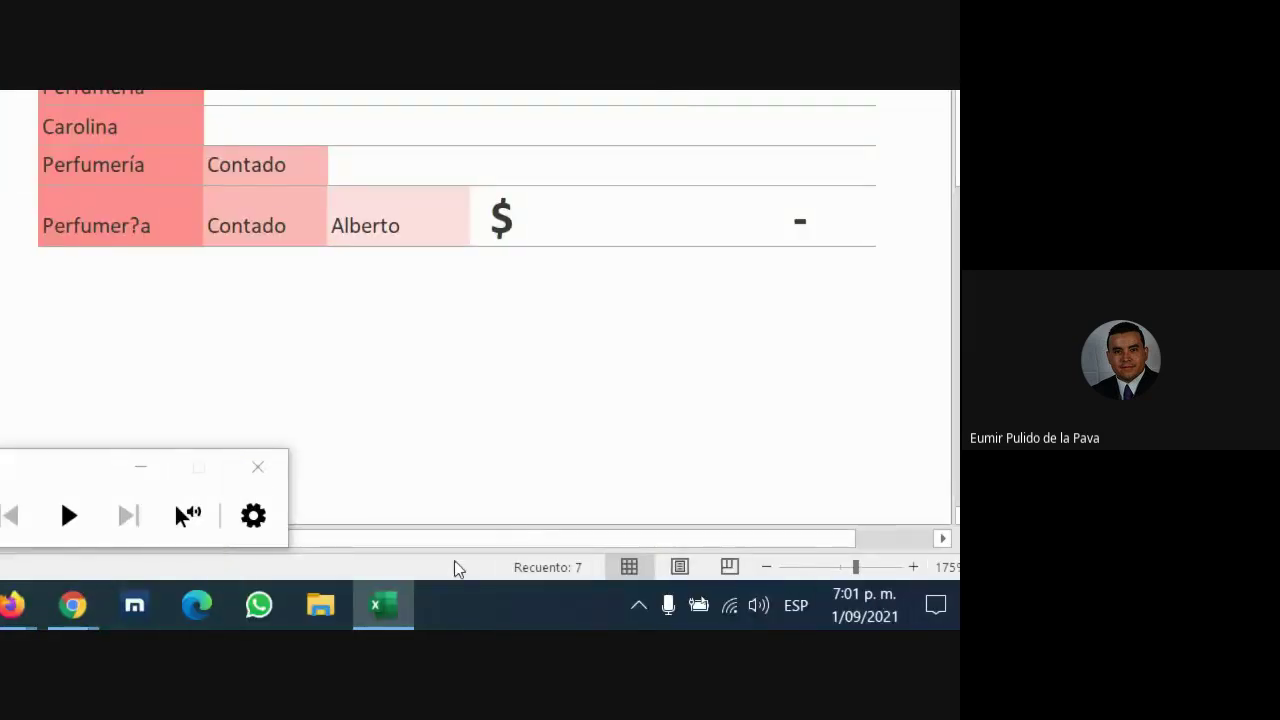
# Convert the first two blocks of green-flagged amounts in column B, including those from 36,9, into numbers.
pyautogui.click(140, 467)
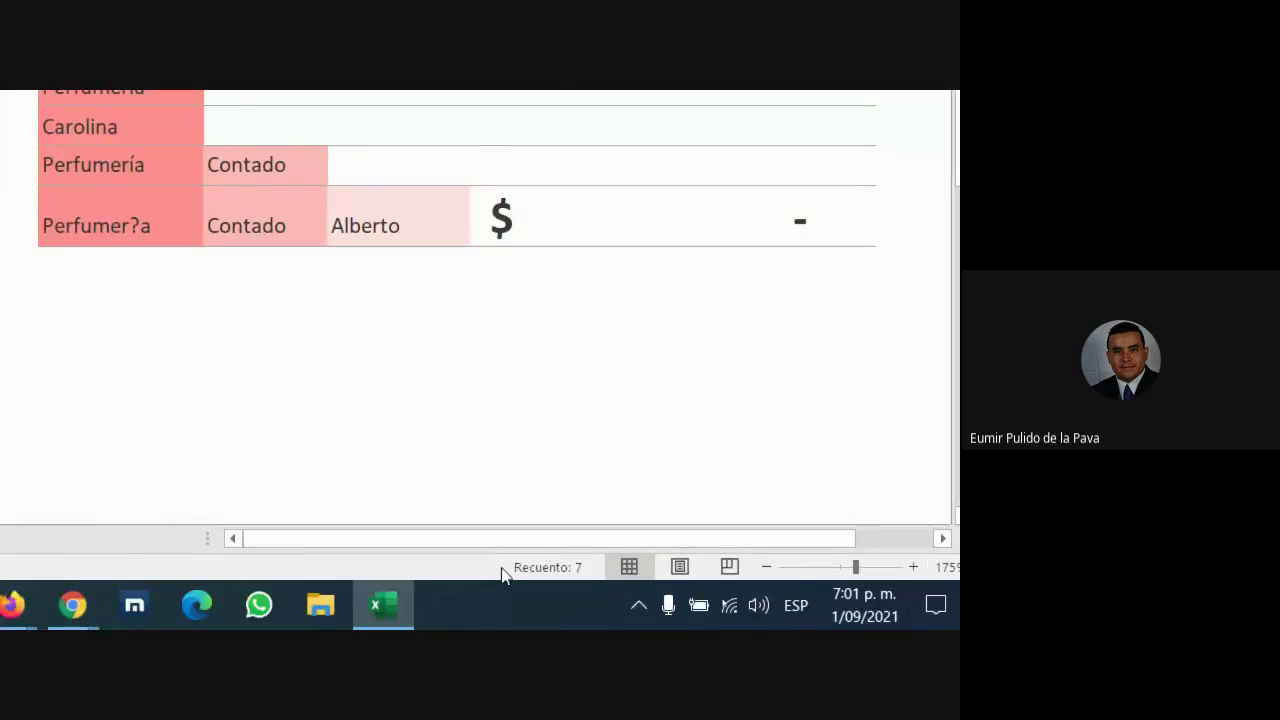
pyautogui.click(140, 327)
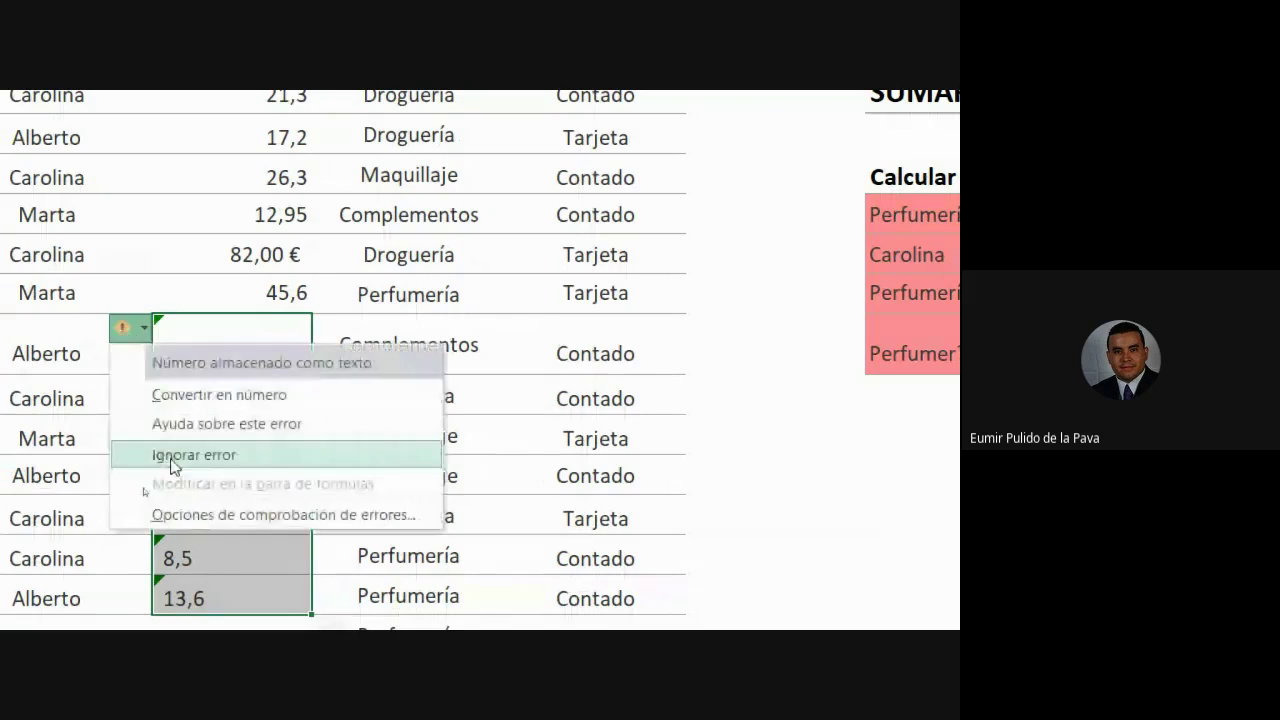
pyautogui.click(221, 394)
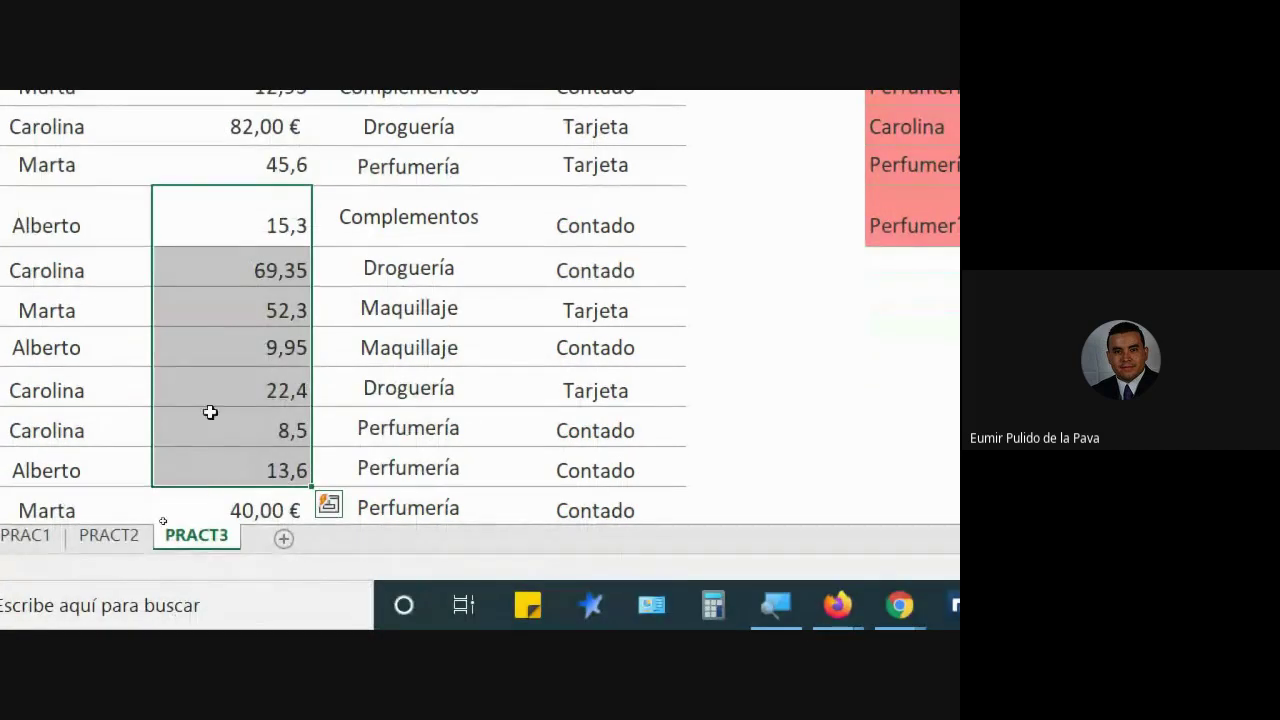
pyautogui.scroll(-2, 211, 411)
pyautogui.moveTo(197, 316); pyautogui.dragTo(220, 362)
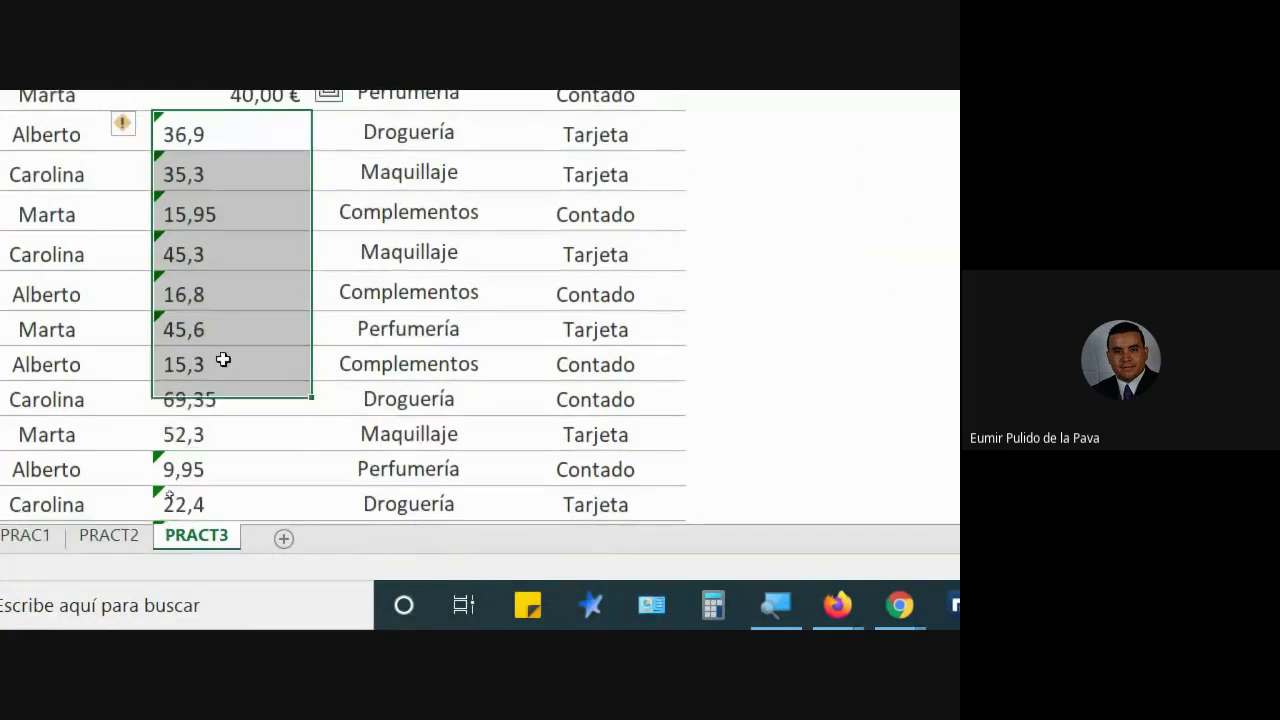
pyautogui.click(140, 123)
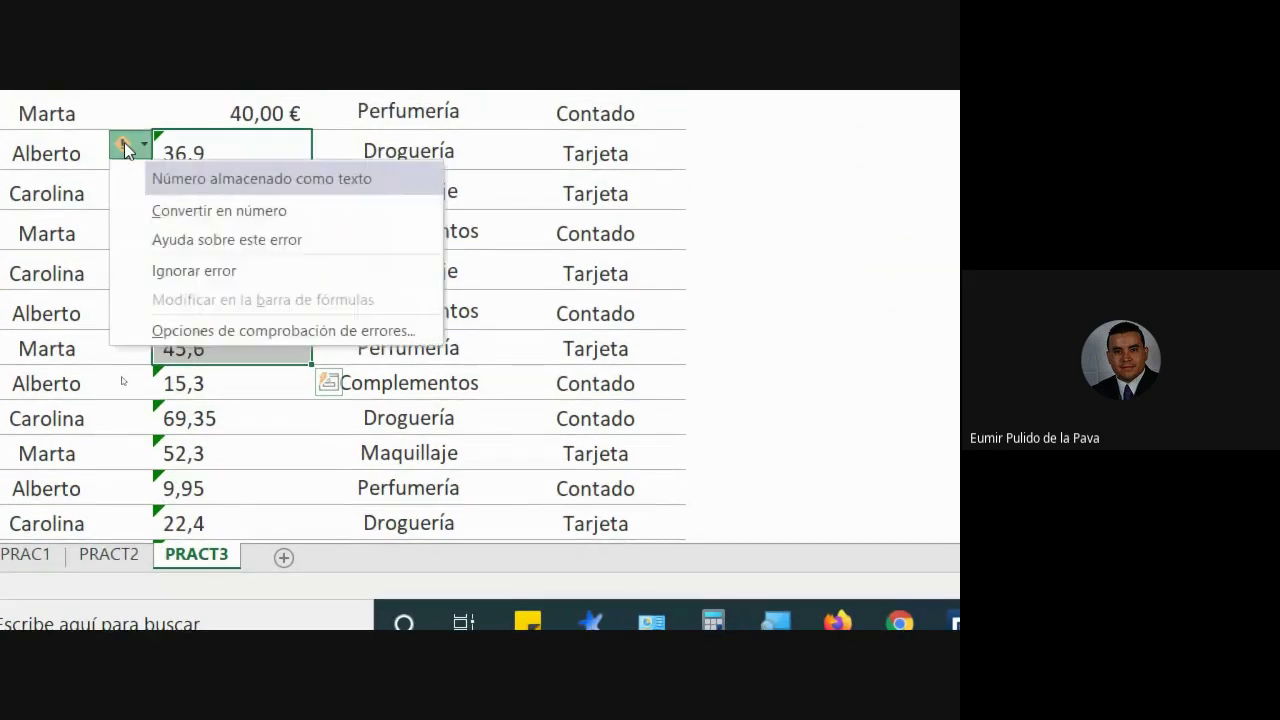
pyautogui.click(205, 220)
# Convert the remaining blocks, 15,3 to 13,6 and 36,9 to 15,95, into numbers.
pyautogui.scroll(-2, 249, 491)
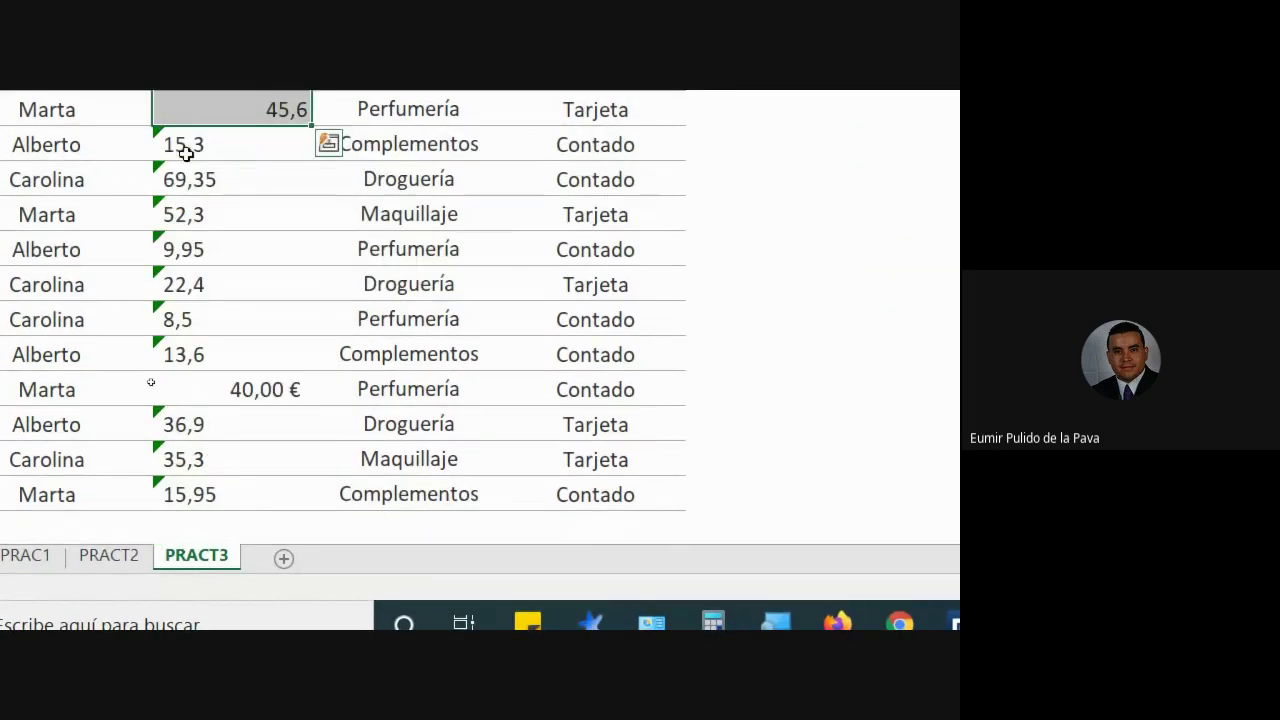
pyautogui.moveTo(183, 150); pyautogui.dragTo(177, 349)
pyautogui.click(135, 150)
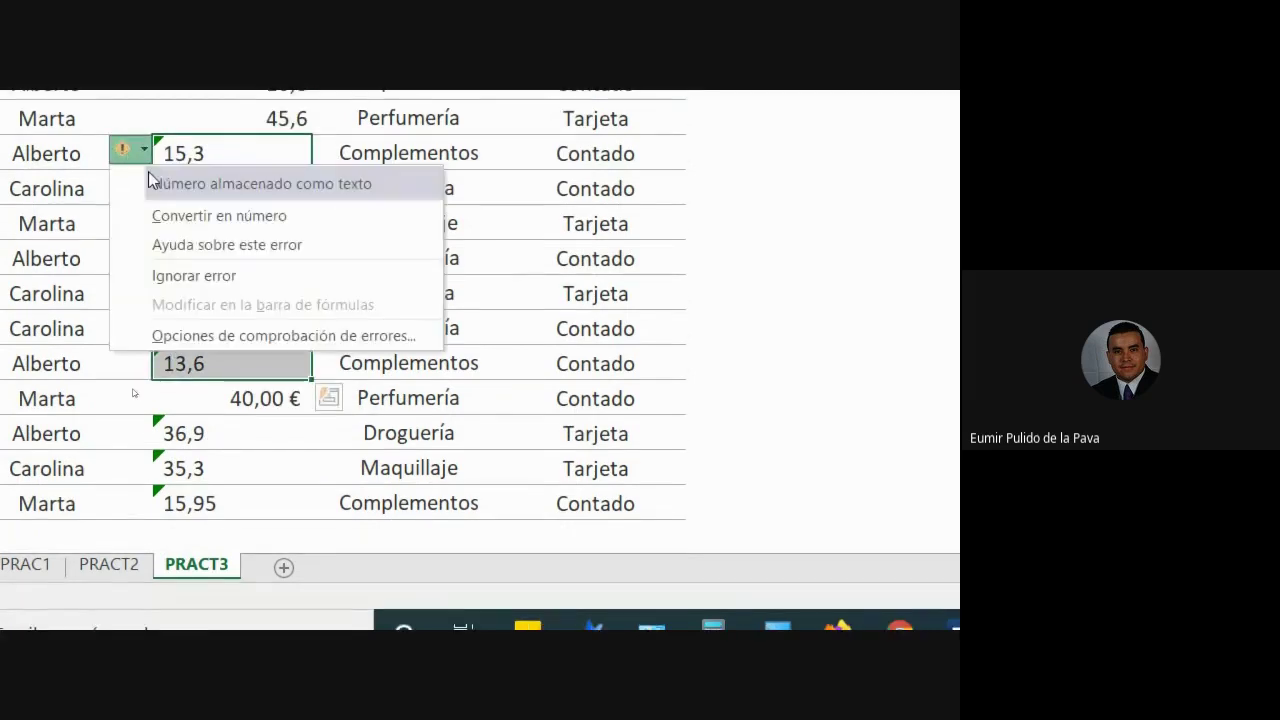
pyautogui.click(205, 220)
pyautogui.scroll(-2, 214, 357)
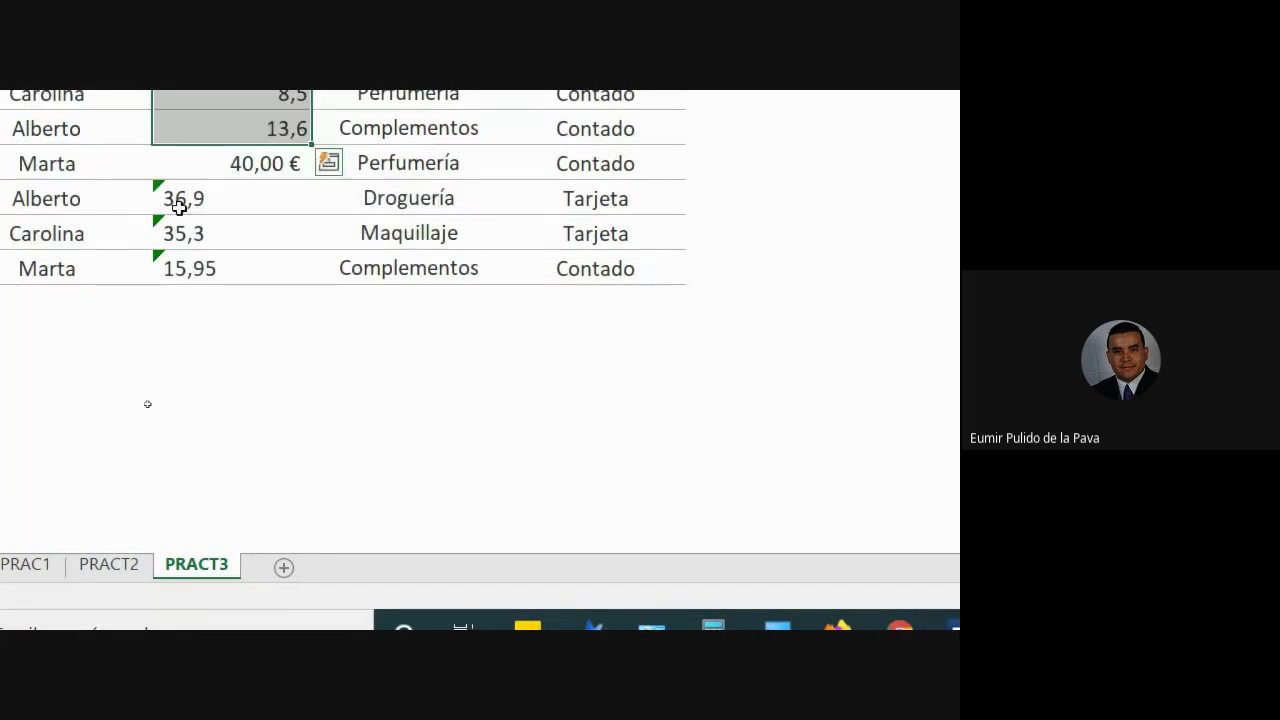
pyautogui.moveTo(180, 200); pyautogui.dragTo(178, 266)
pyautogui.click(122, 191)
pyautogui.click(200, 260)
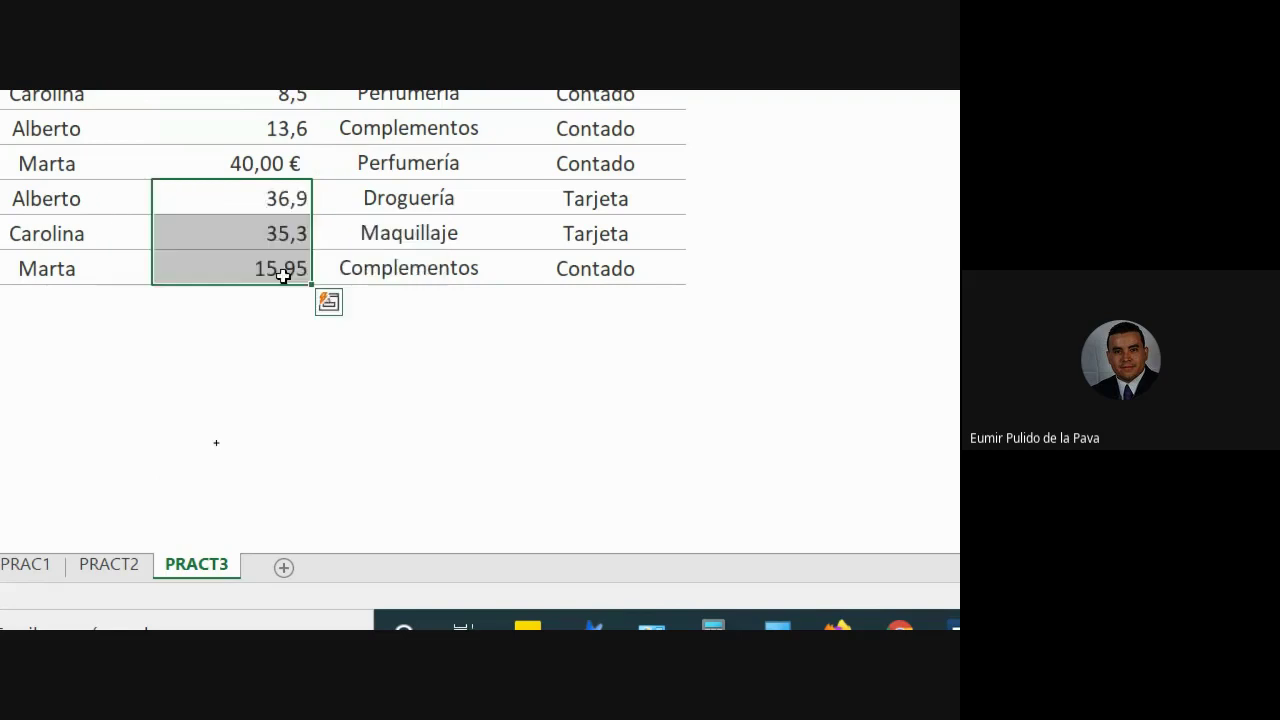
# Confirm the Perfumería–Contado–Alberto total now shows $ 23,55.
pyautogui.scroll(3, 425, 333)
pyautogui.hscroll(10, 420, 334)
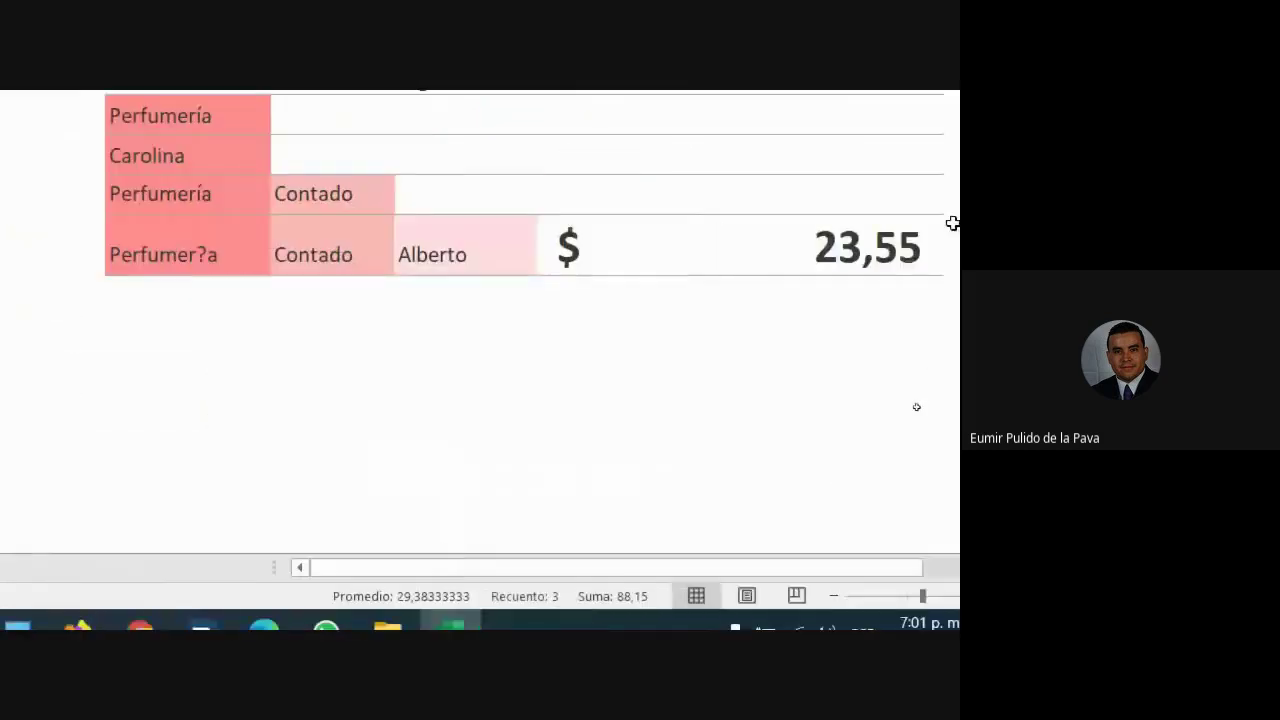
pyautogui.click(771, 249)
pyautogui.hscroll(-10, 480, 330)
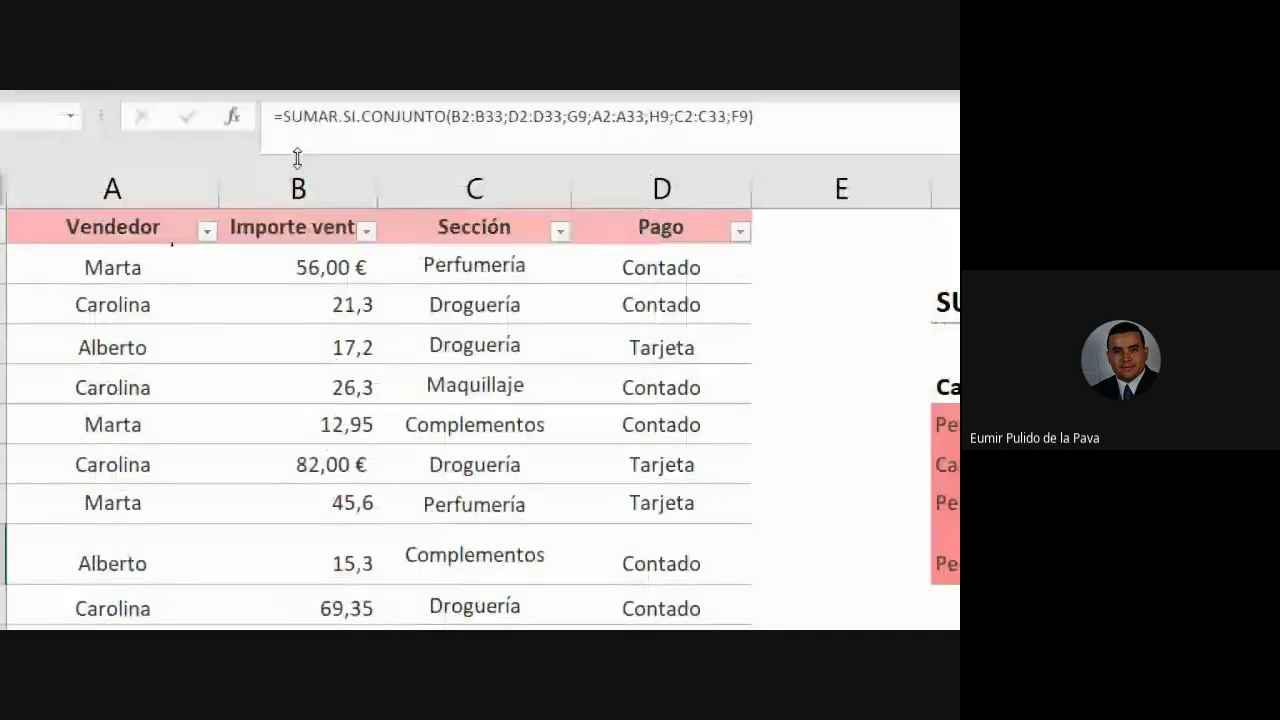
pyautogui.click(336, 257)
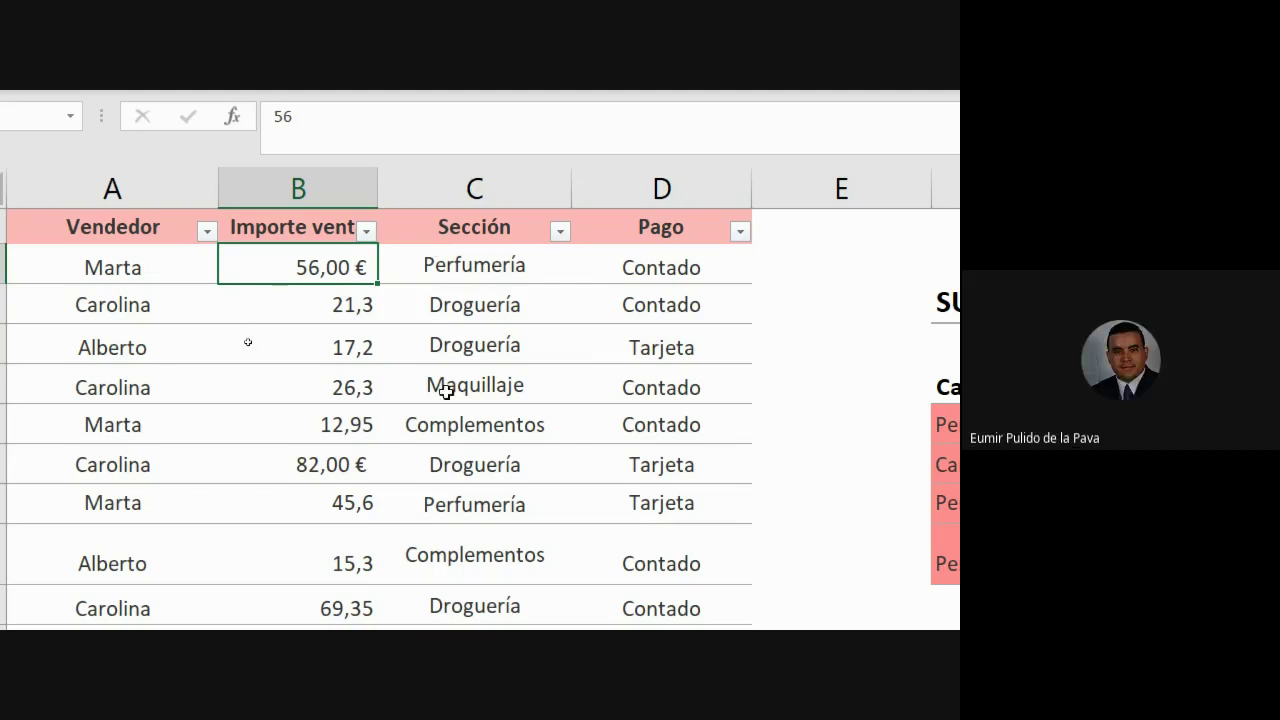
pyautogui.click(296, 463)
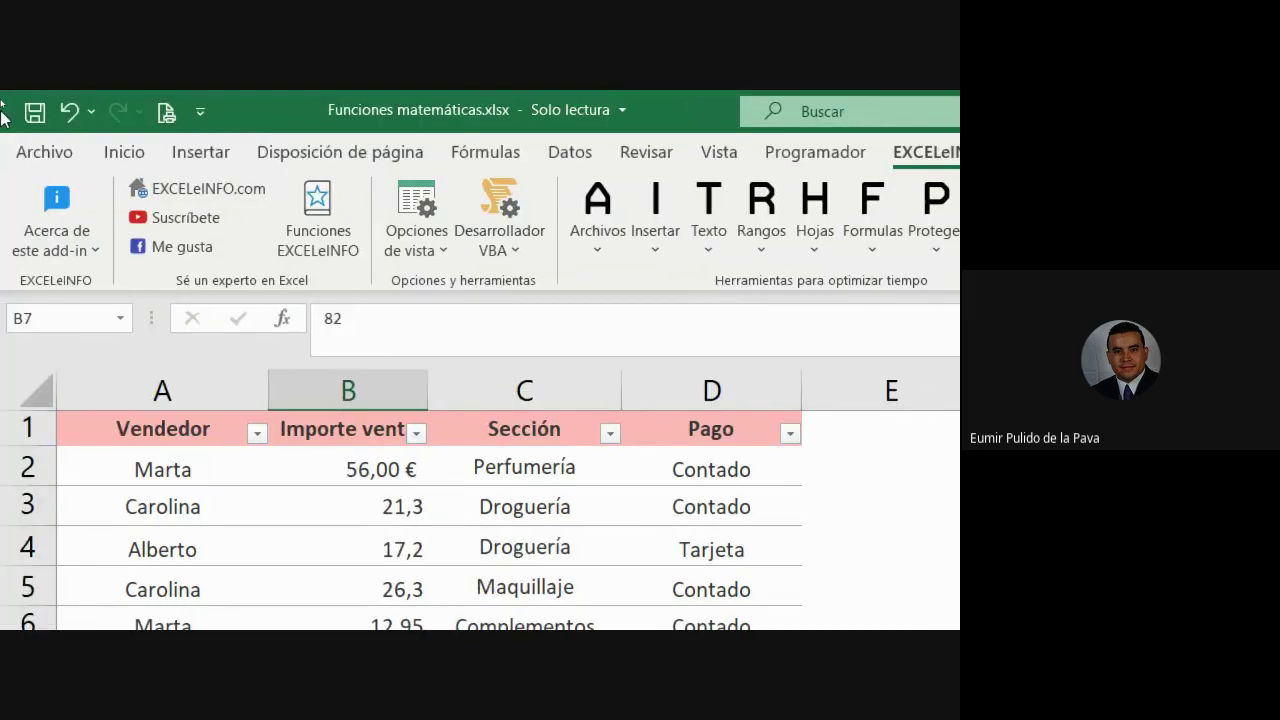
pyautogui.click(124, 152)
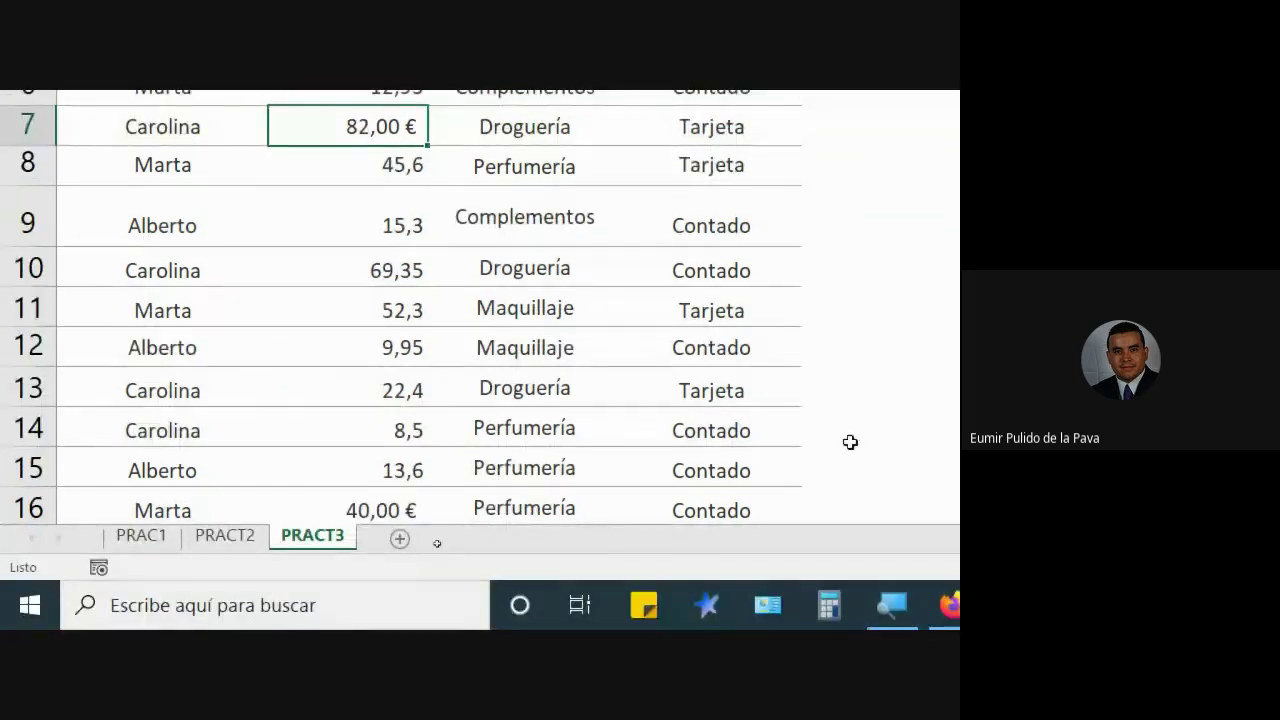
# Switch over to the Google Meet call window.
pyautogui.click(608, 603)
pyautogui.click(476, 517)
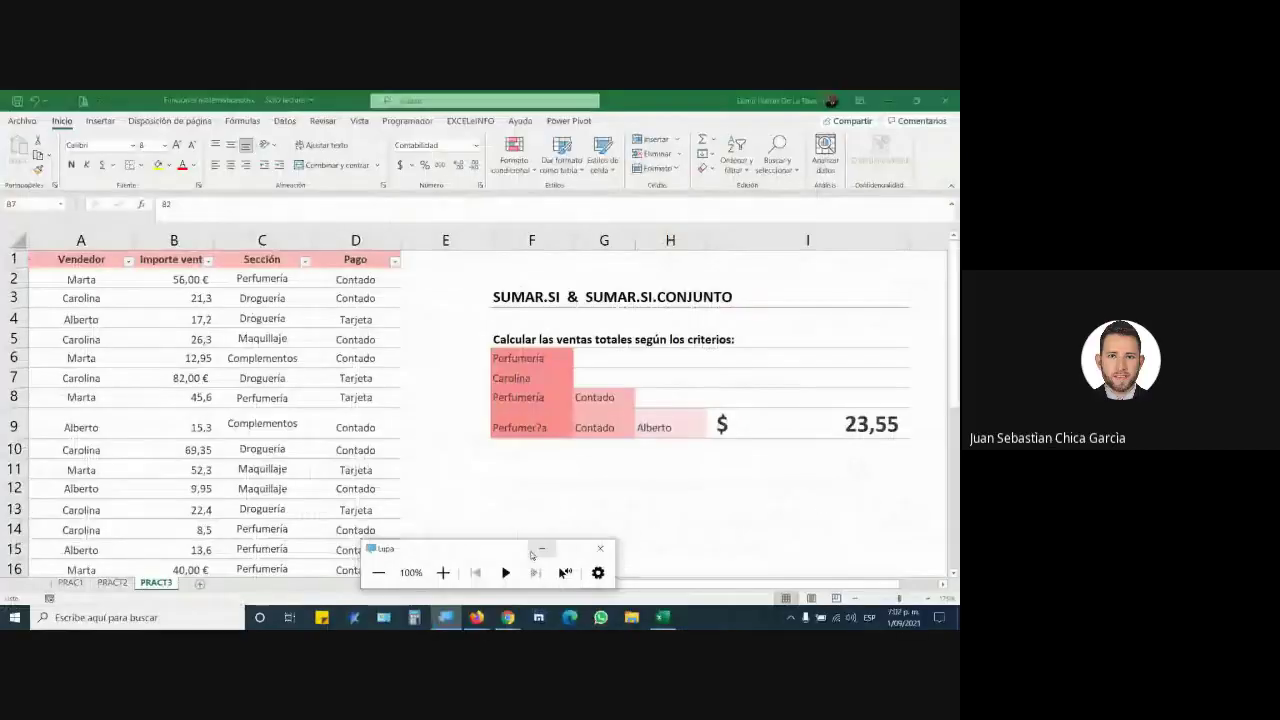
pyautogui.moveTo(508, 617)
pyautogui.click(440, 565)
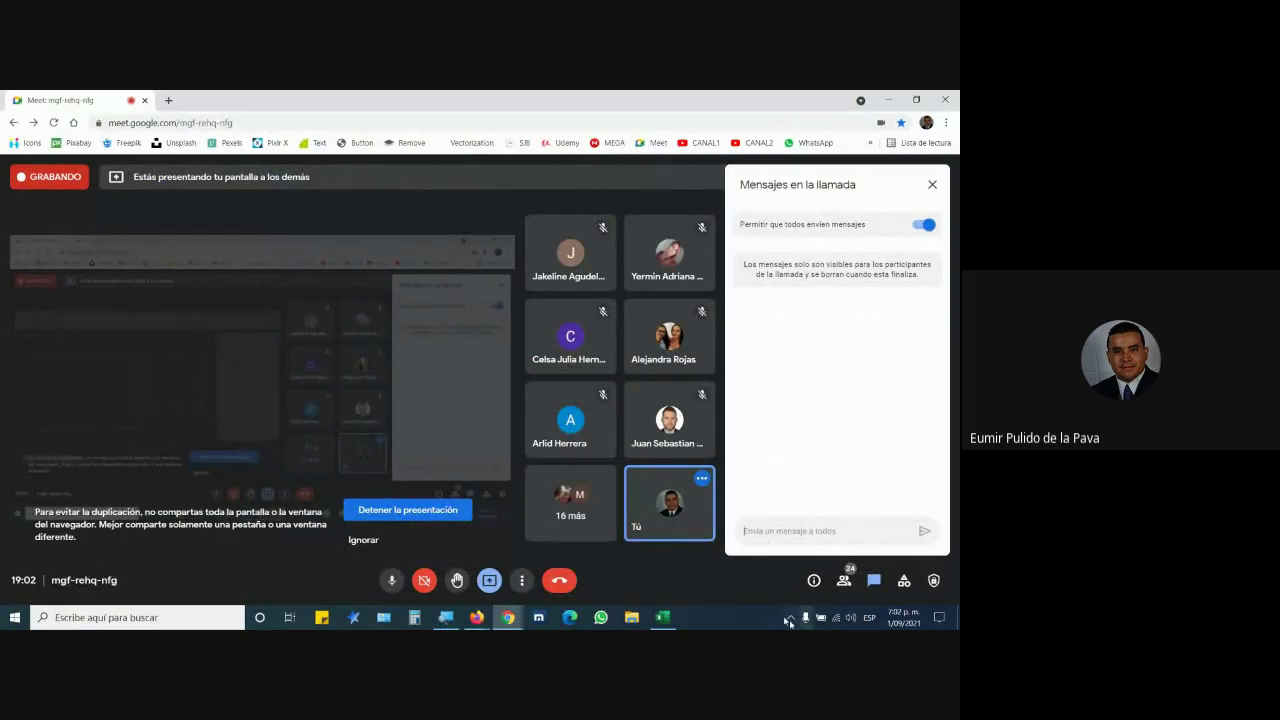
# Close Funciones matemáticas.xlsx without saving and show the Moodle course files page in the browser.
pyautogui.click(661, 617)
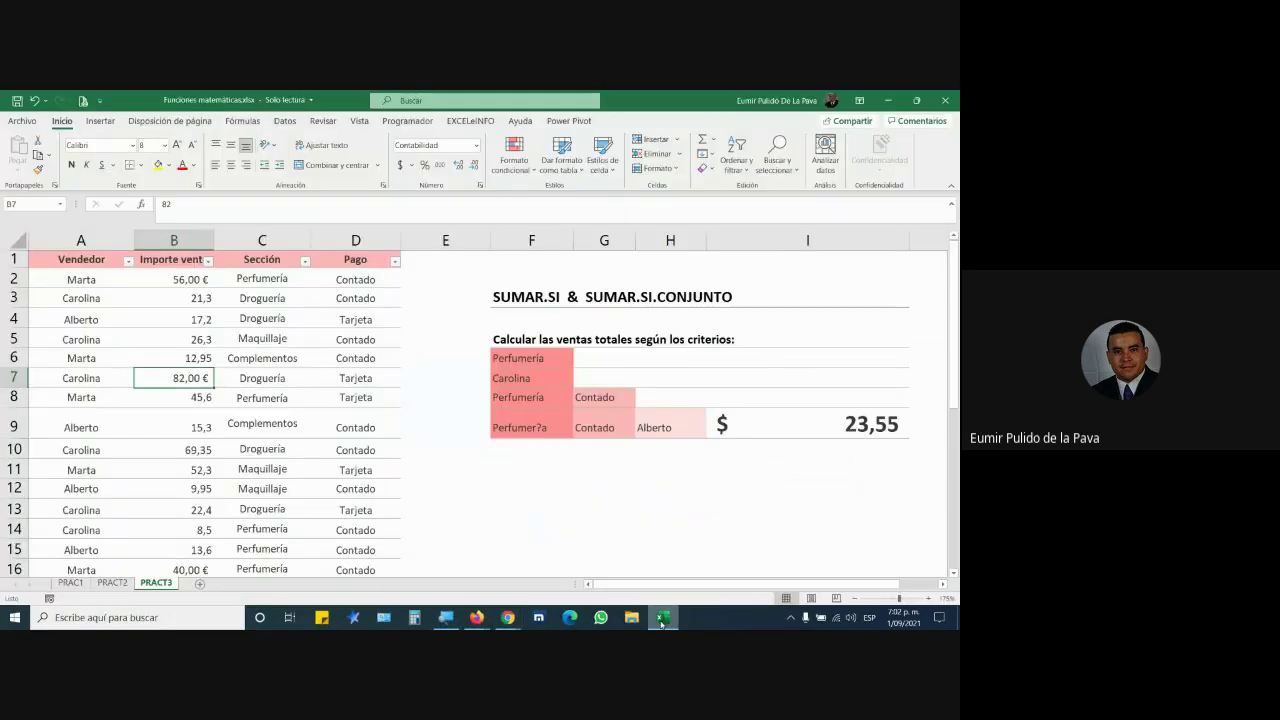
pyautogui.click(945, 100)
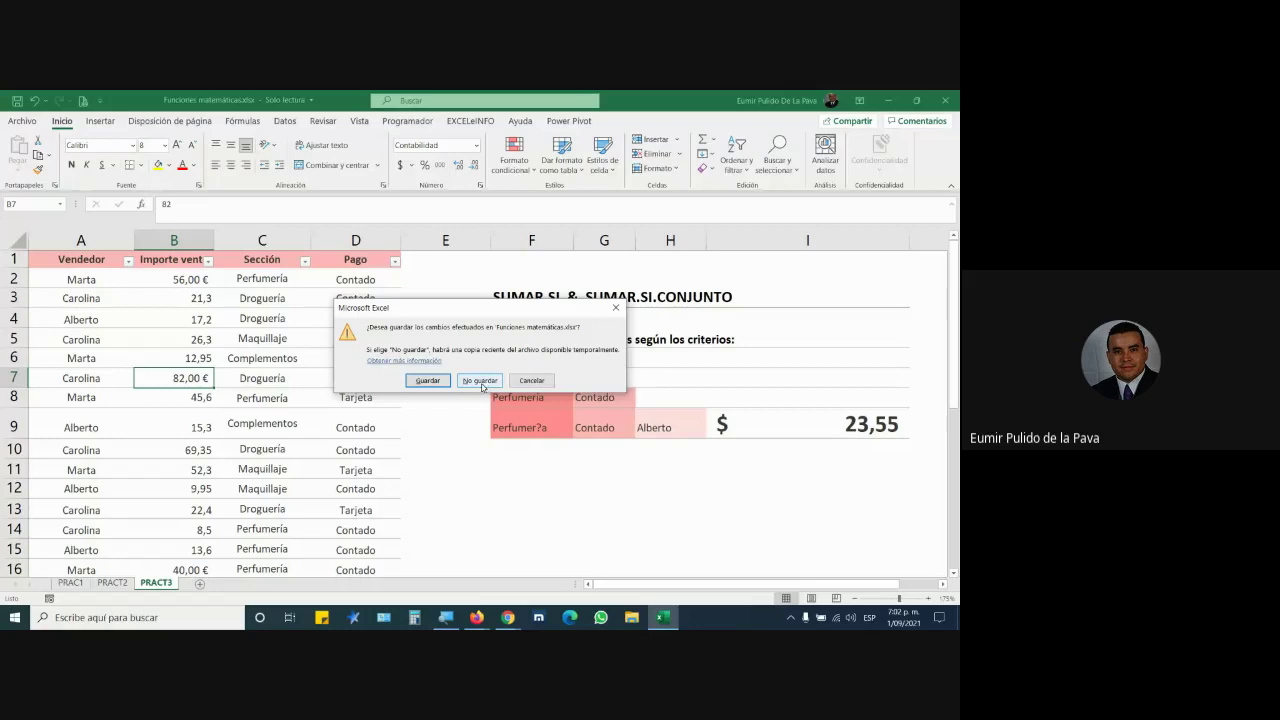
pyautogui.click(480, 381)
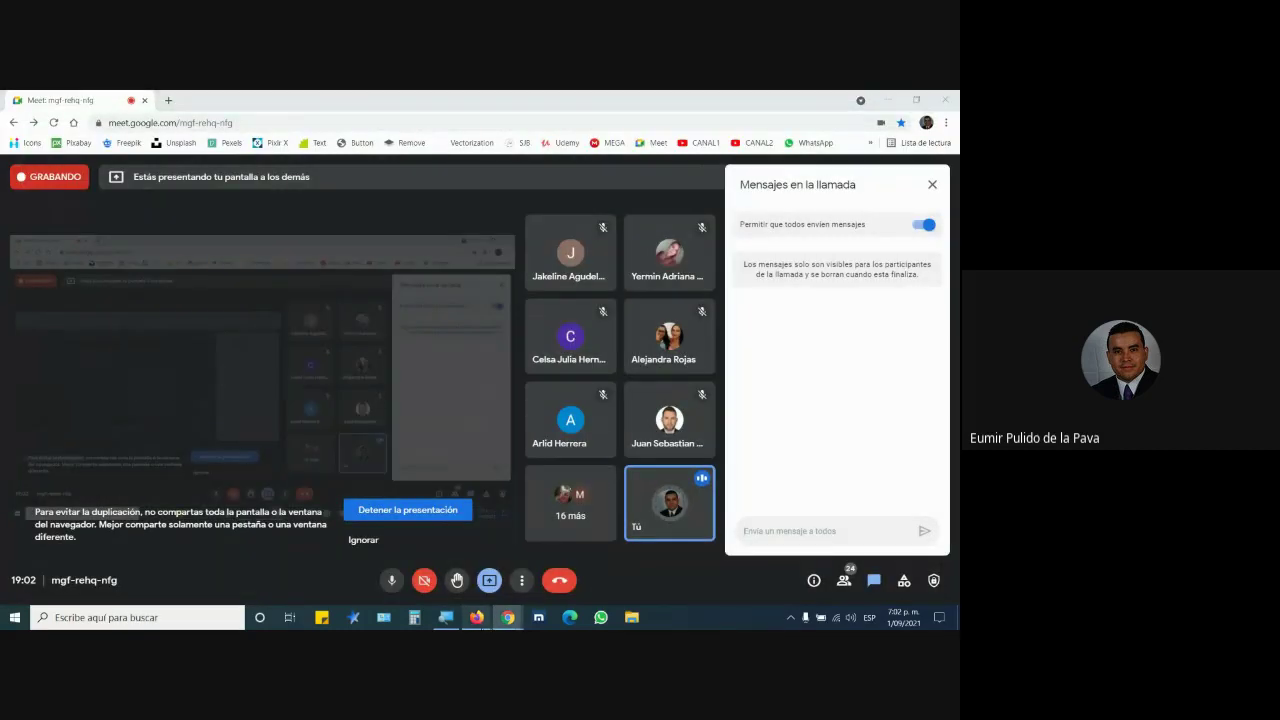
pyautogui.click(476, 617)
pyautogui.click(545, 565)
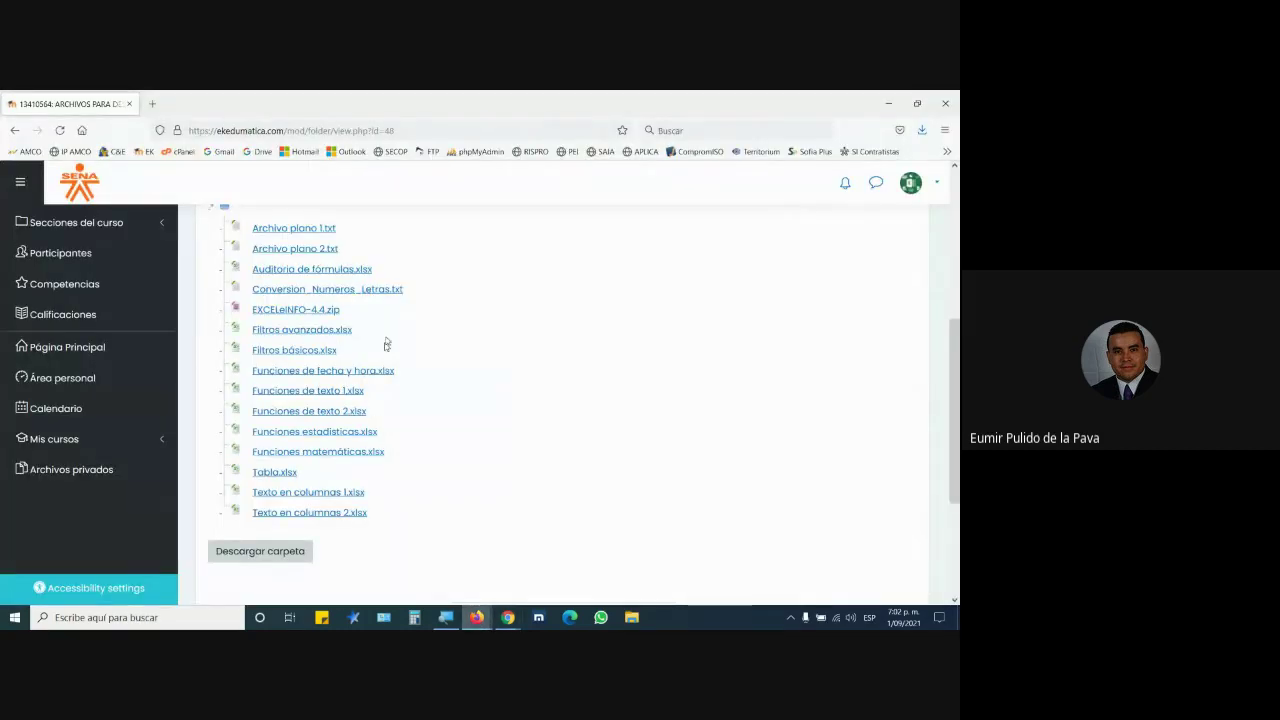
# Download Funciones estadísticas.xlsx and confirm opening it with Excel.
pyautogui.click(277, 432)
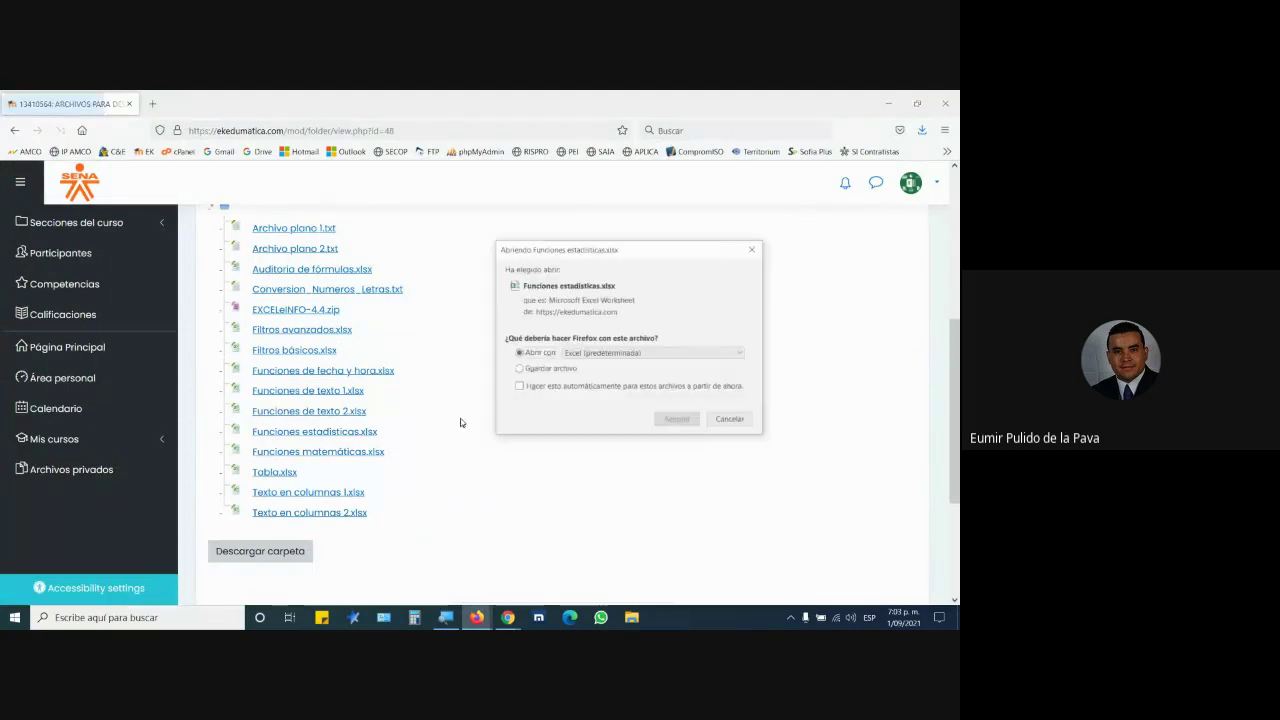
pyautogui.click(677, 421)
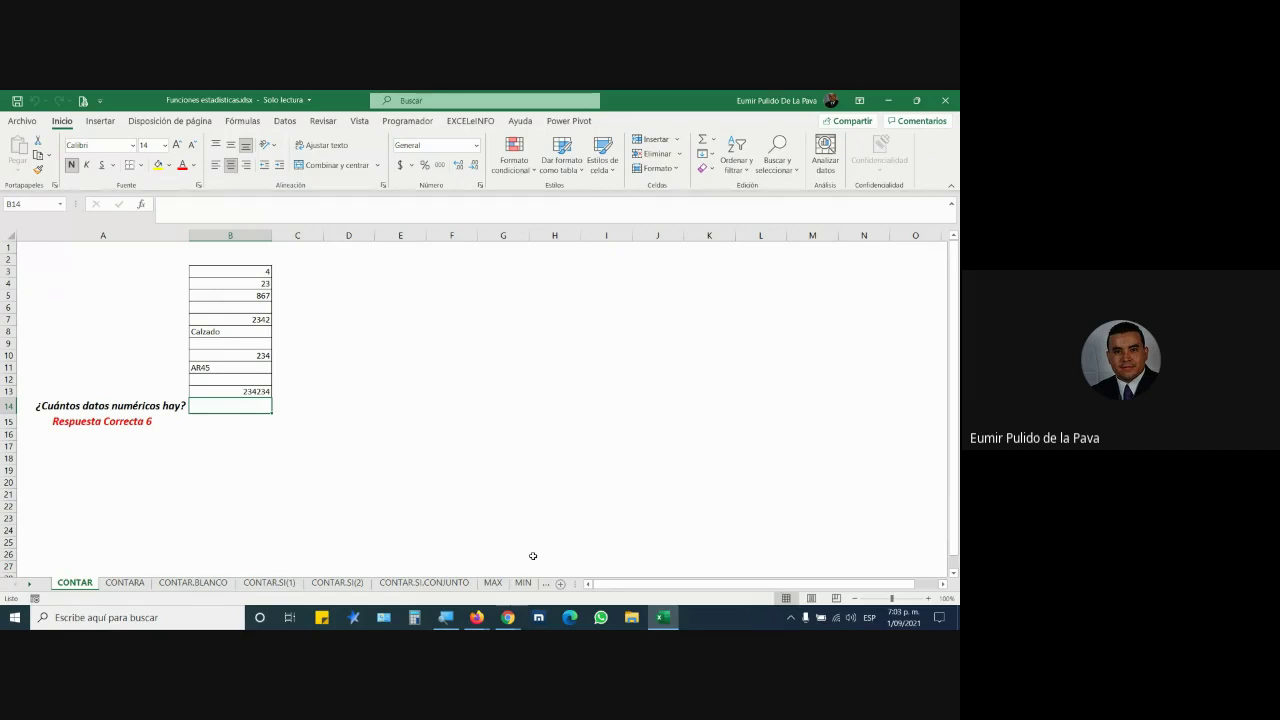
# Enter =CONTAR(B3:B13) in B14 on the CONTAR sheet, returning 6.
pyautogui.press('super+plus')
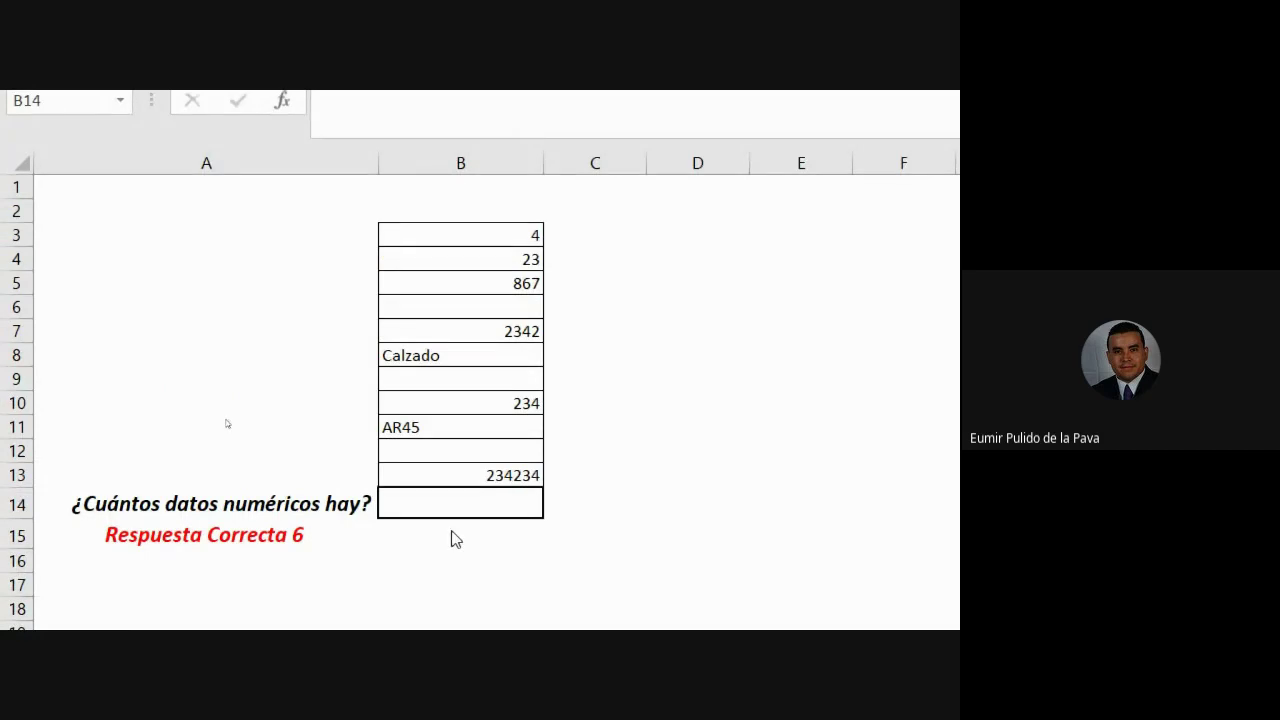
pyautogui.click(474, 511)
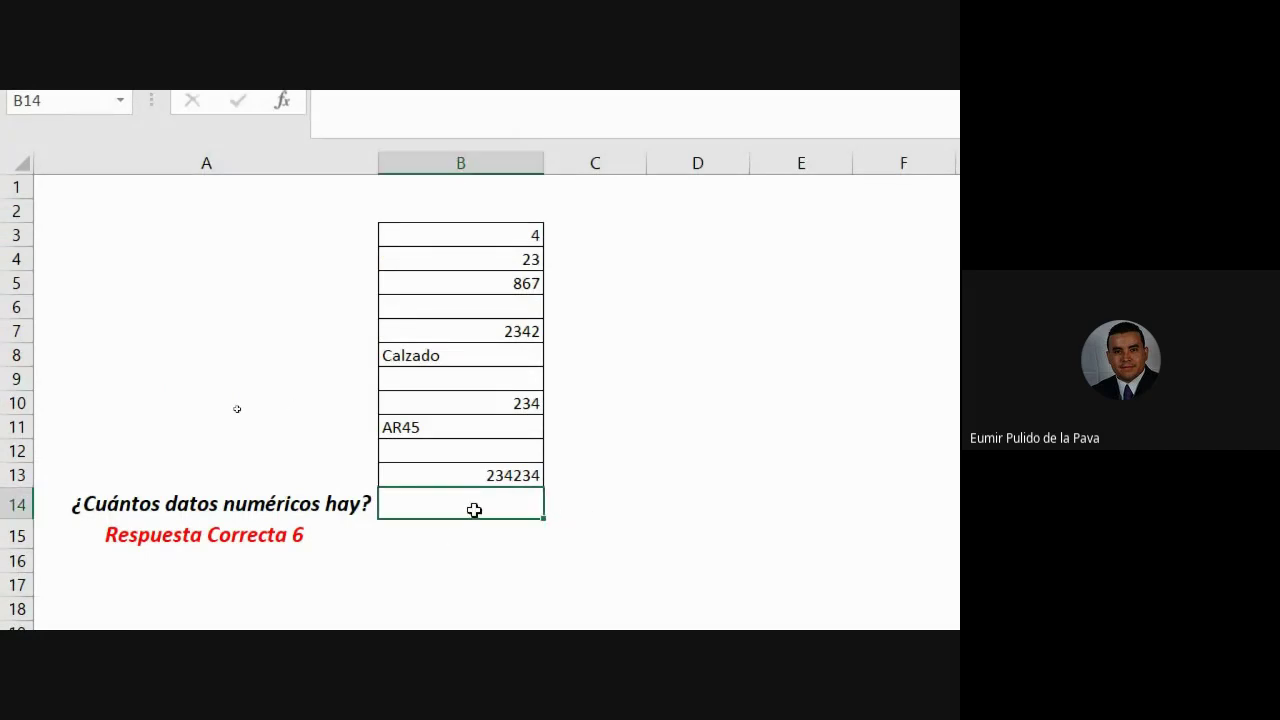
pyautogui.write('=contar')
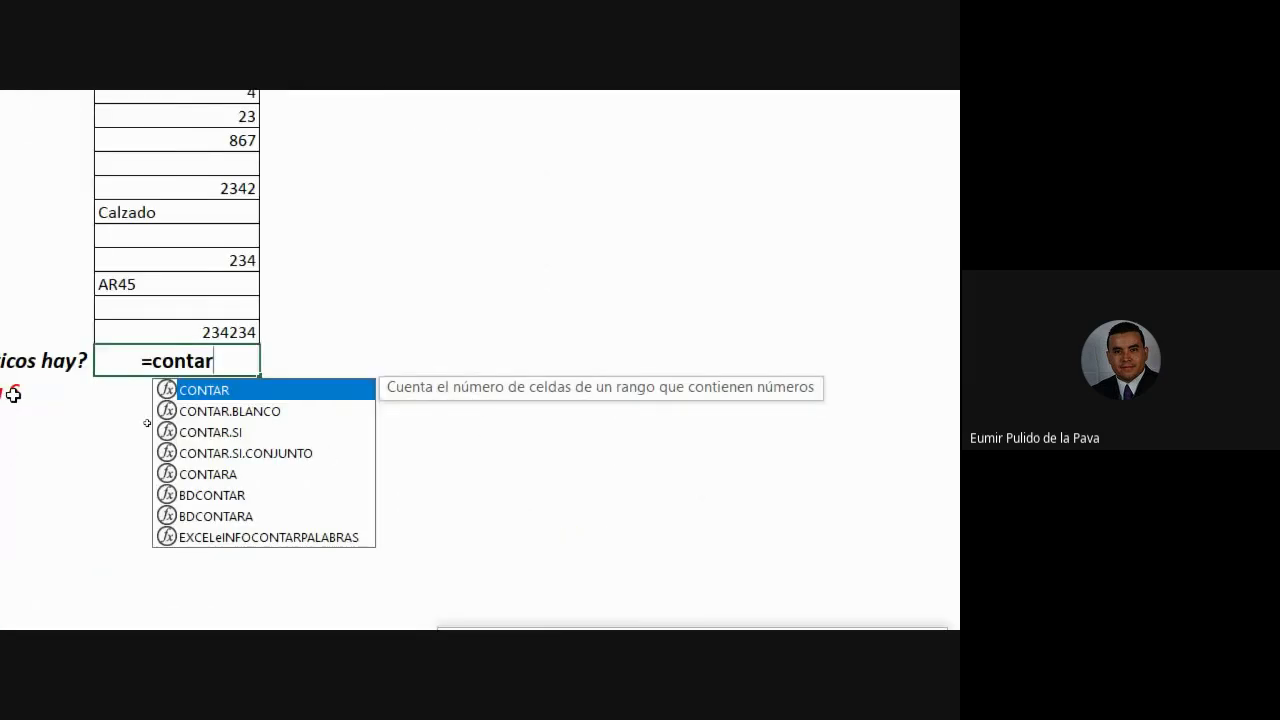
pyautogui.press('Tab')
pyautogui.moveTo(315, 222)
pyautogui.mouseDown()
pyautogui.moveTo(314, 296)
pyautogui.moveTo(347, 469)
pyautogui.mouseUp()
pyautogui.write(')')
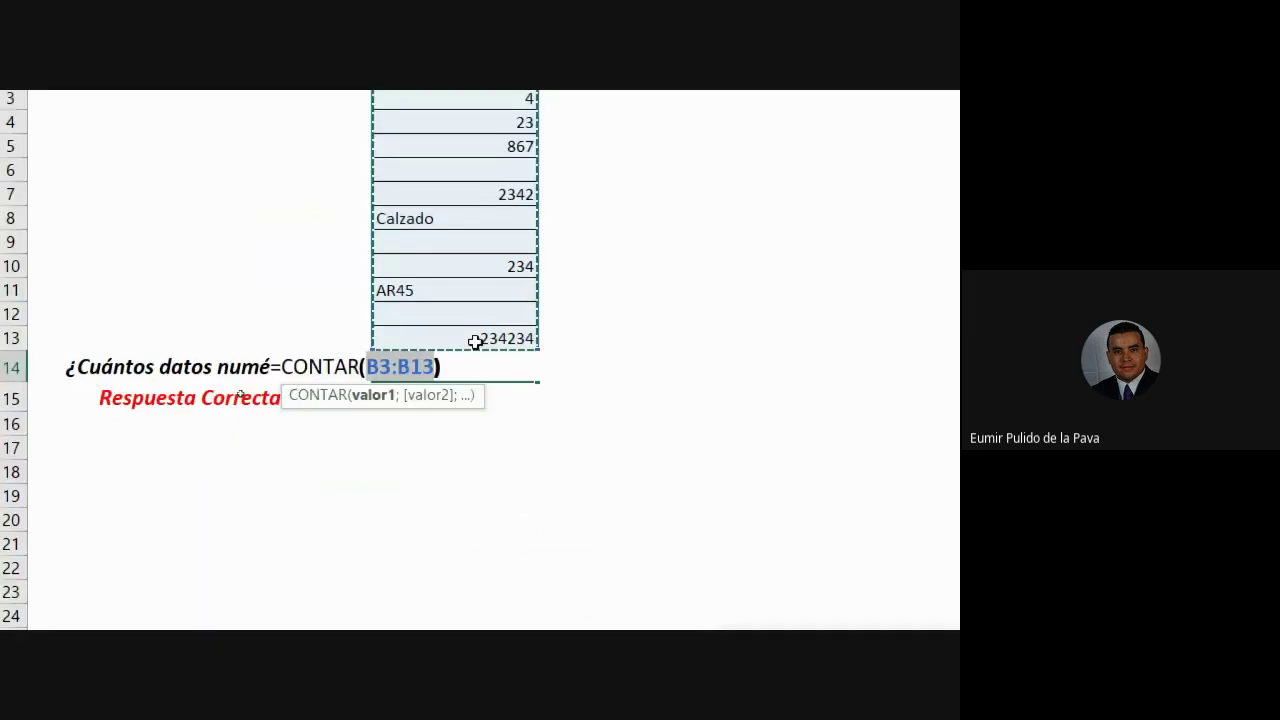
pyautogui.press('Return')
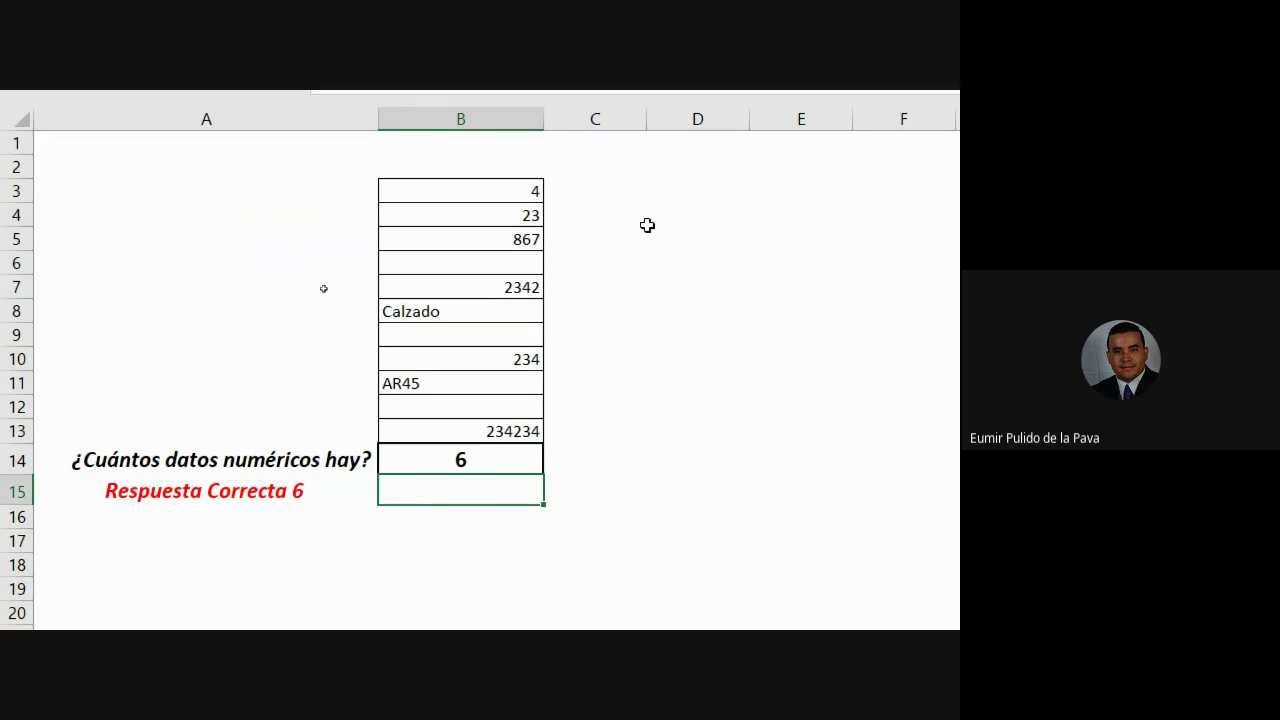
# Walk through the column B values, review the CONTAR formula in B14, then go to the CONTARA sheet.
pyautogui.moveTo(514, 190); pyautogui.dragTo(507, 216)
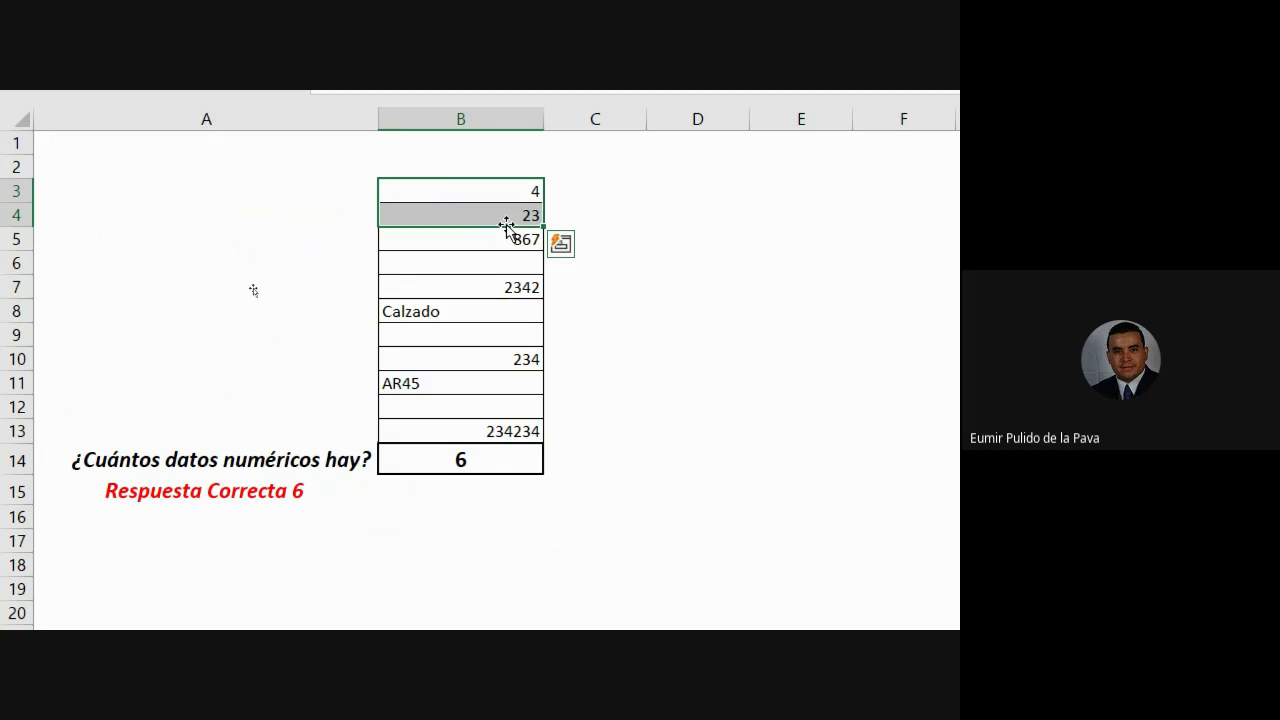
pyautogui.click(508, 190)
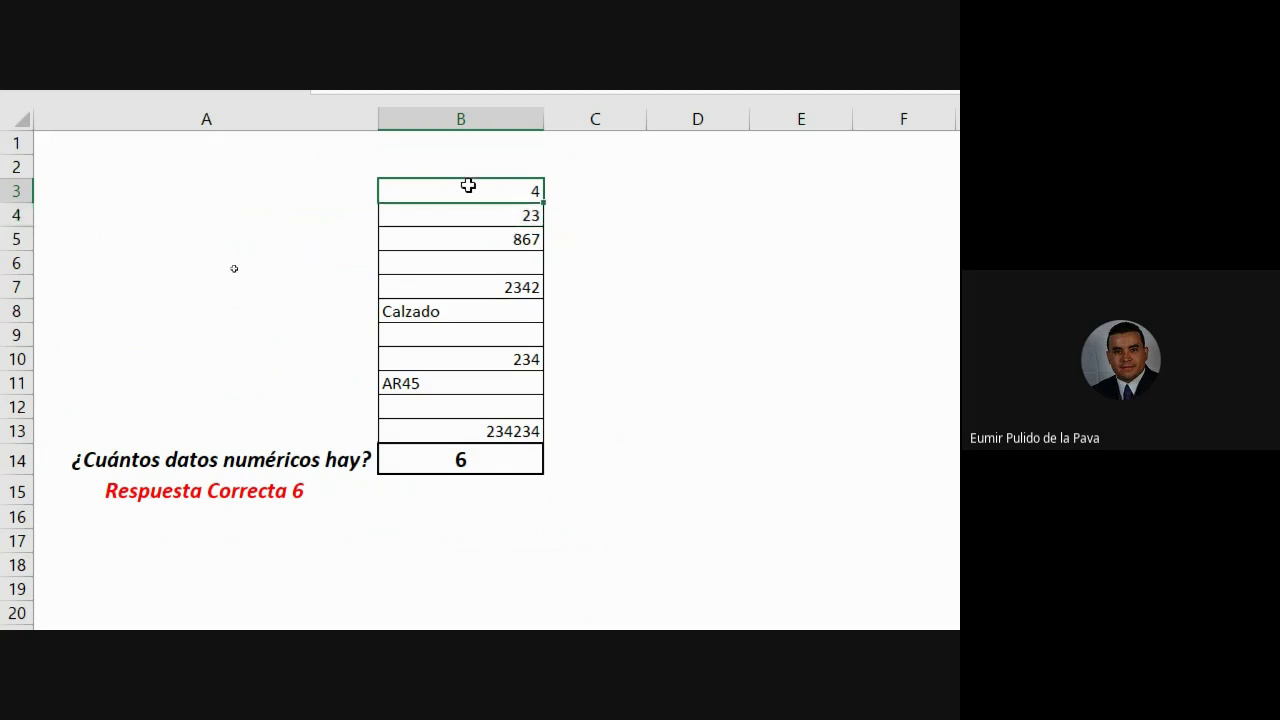
pyautogui.click(470, 213)
pyautogui.click(467, 240)
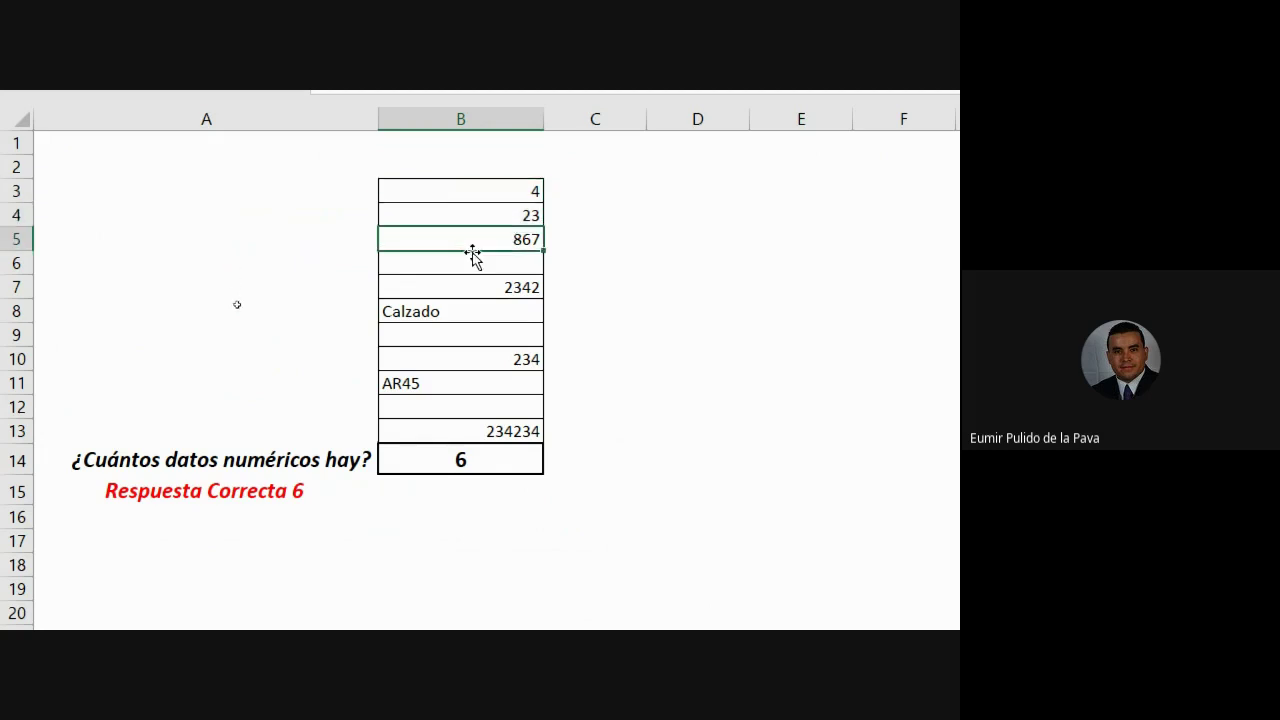
pyautogui.click(474, 262)
pyautogui.click(477, 287)
pyautogui.click(494, 318)
pyautogui.click(503, 366)
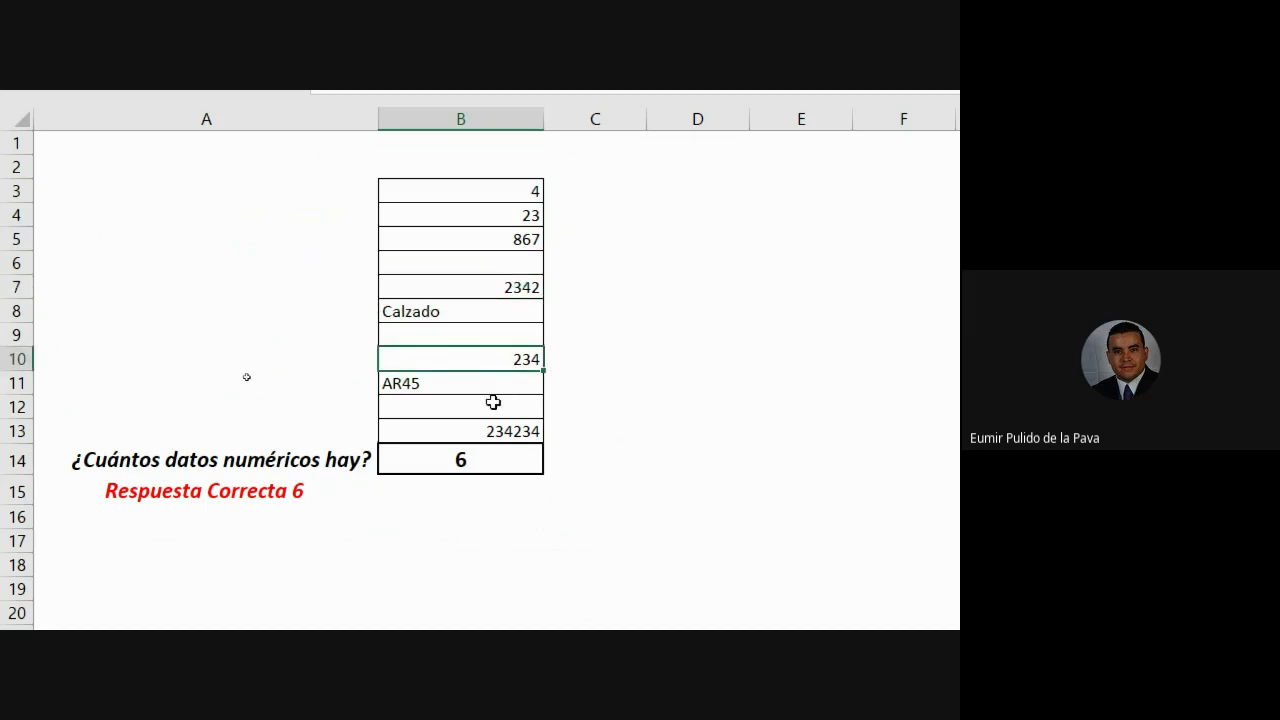
pyautogui.click(481, 430)
pyautogui.doubleClick(475, 457)
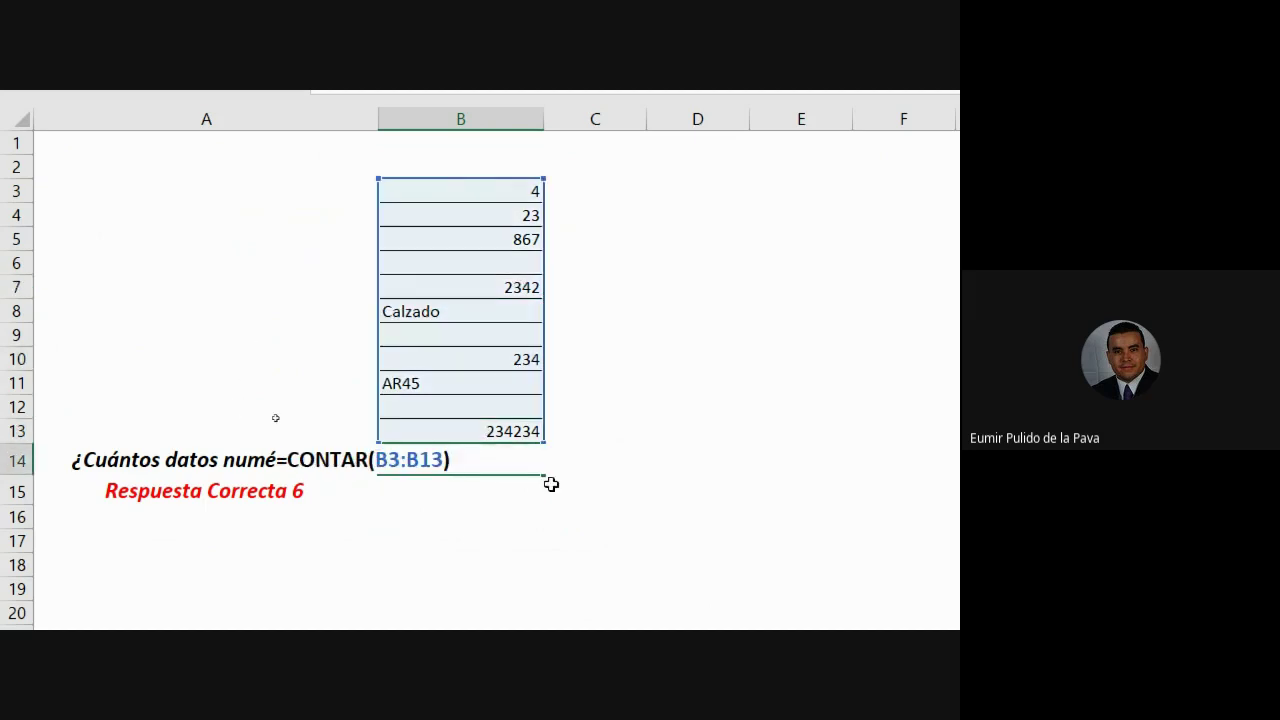
pyautogui.press('Return')
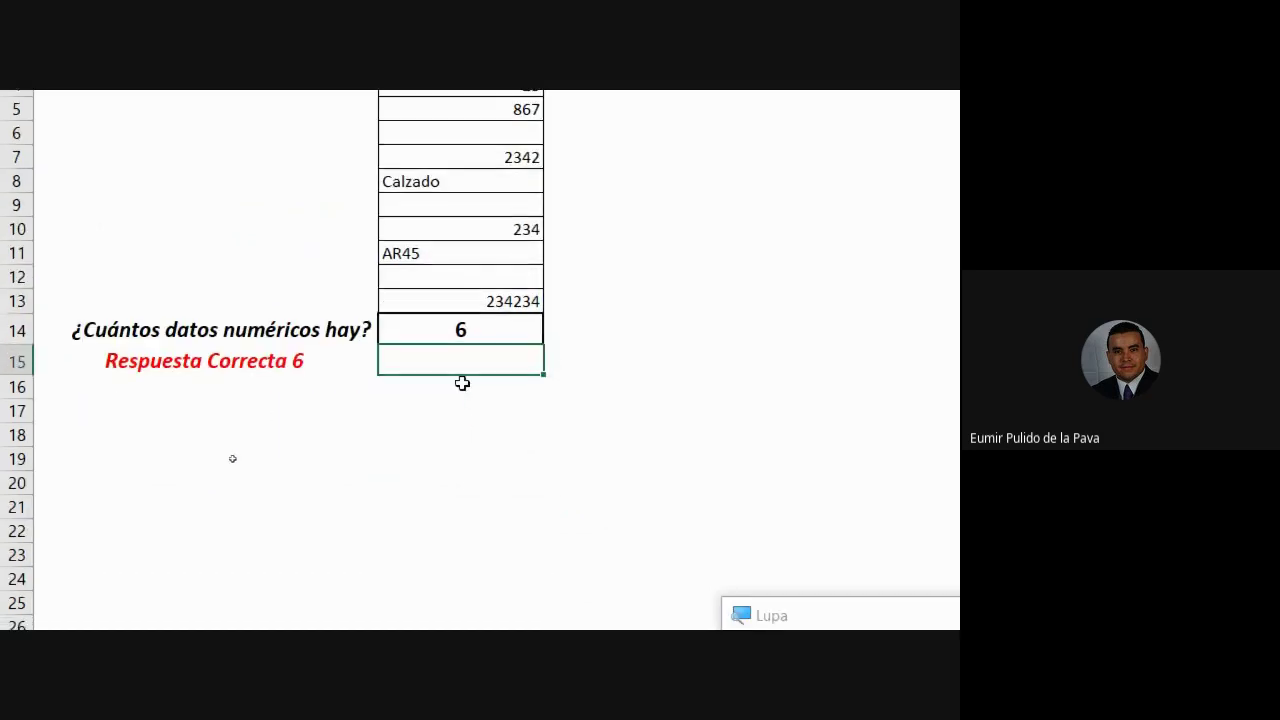
pyautogui.click(256, 546)
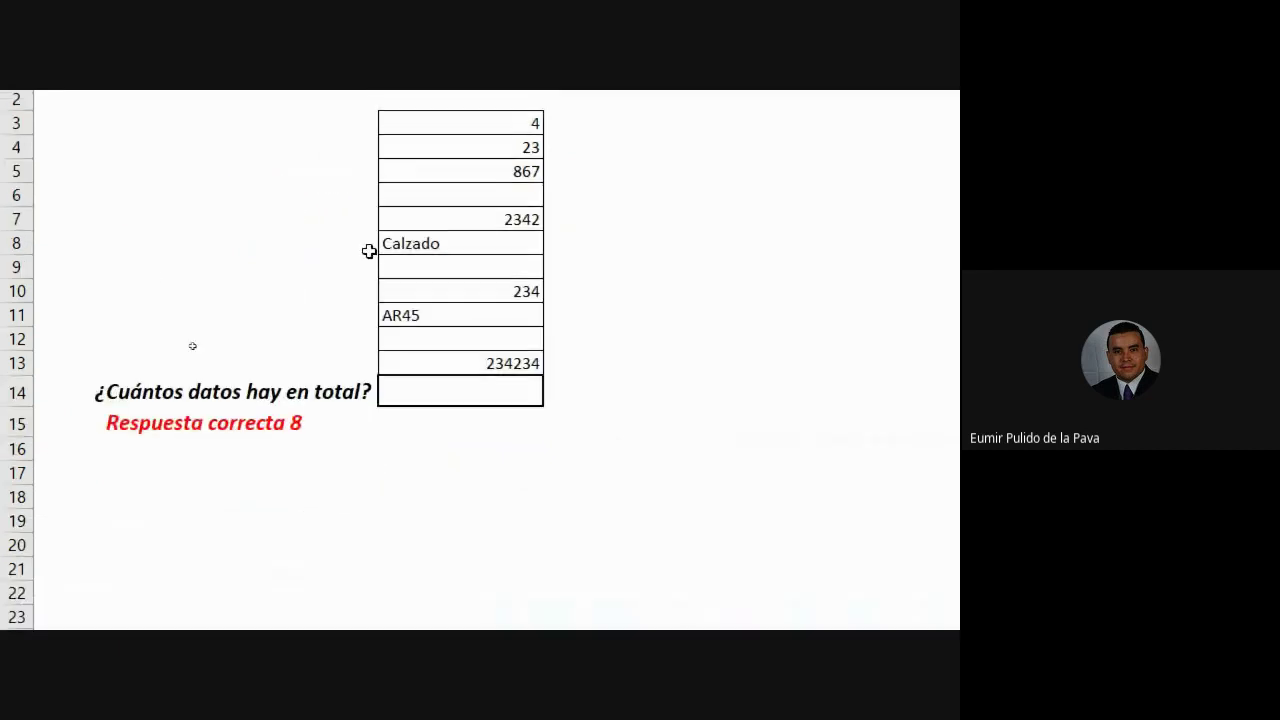
# Enter =CONTARA(B3:B13) in B14, returning 8 non-empty cells.
pyautogui.write('=c')
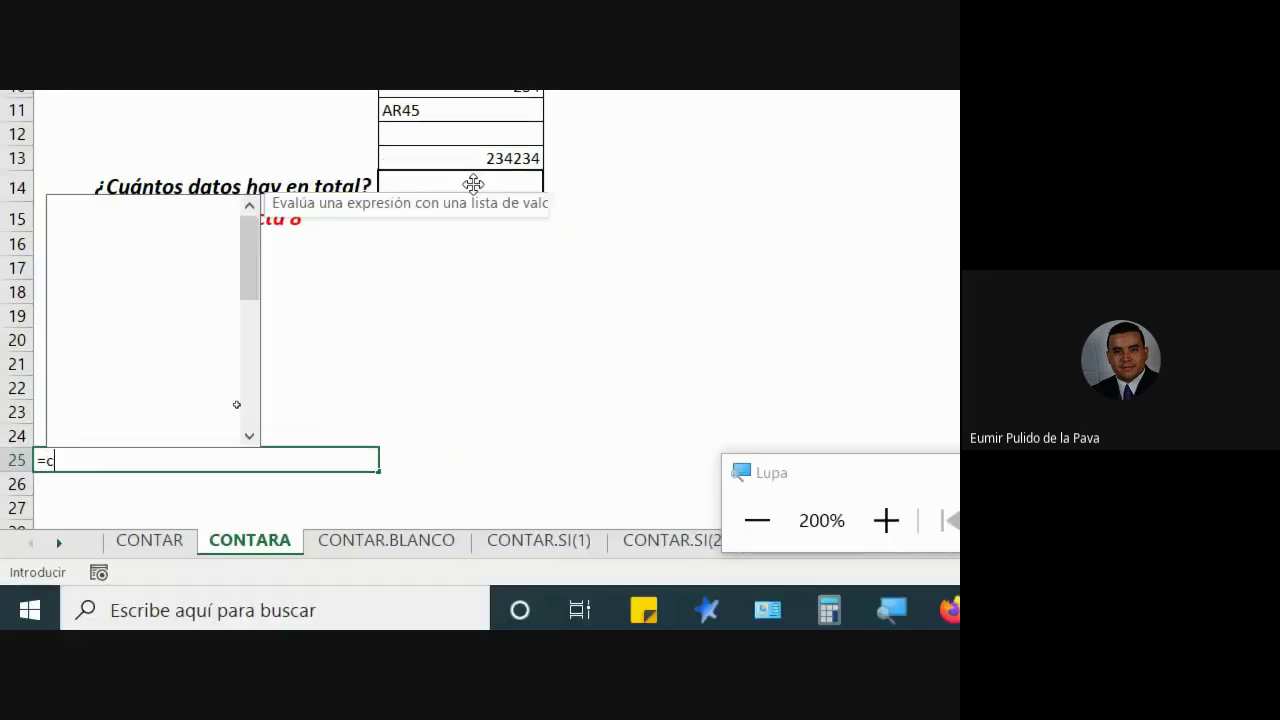
pyautogui.write('onta')
pyautogui.write('a')
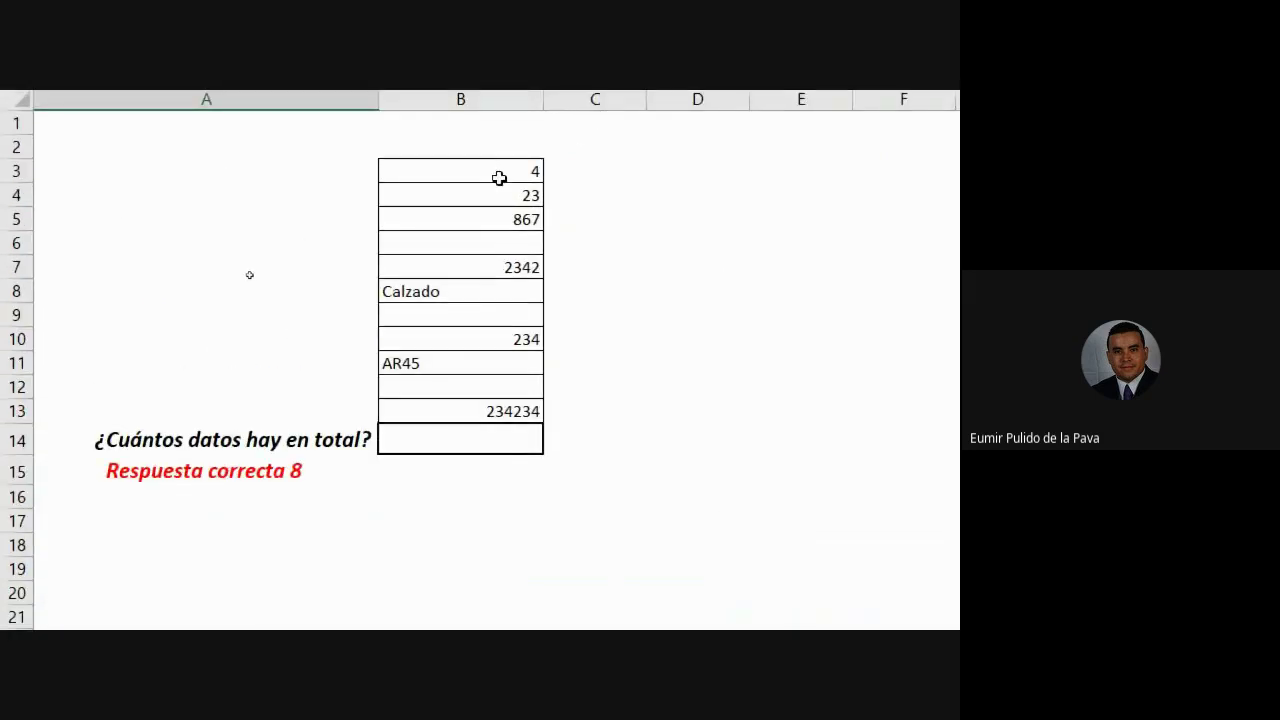
pyautogui.click(431, 451)
pyautogui.write('=cont')
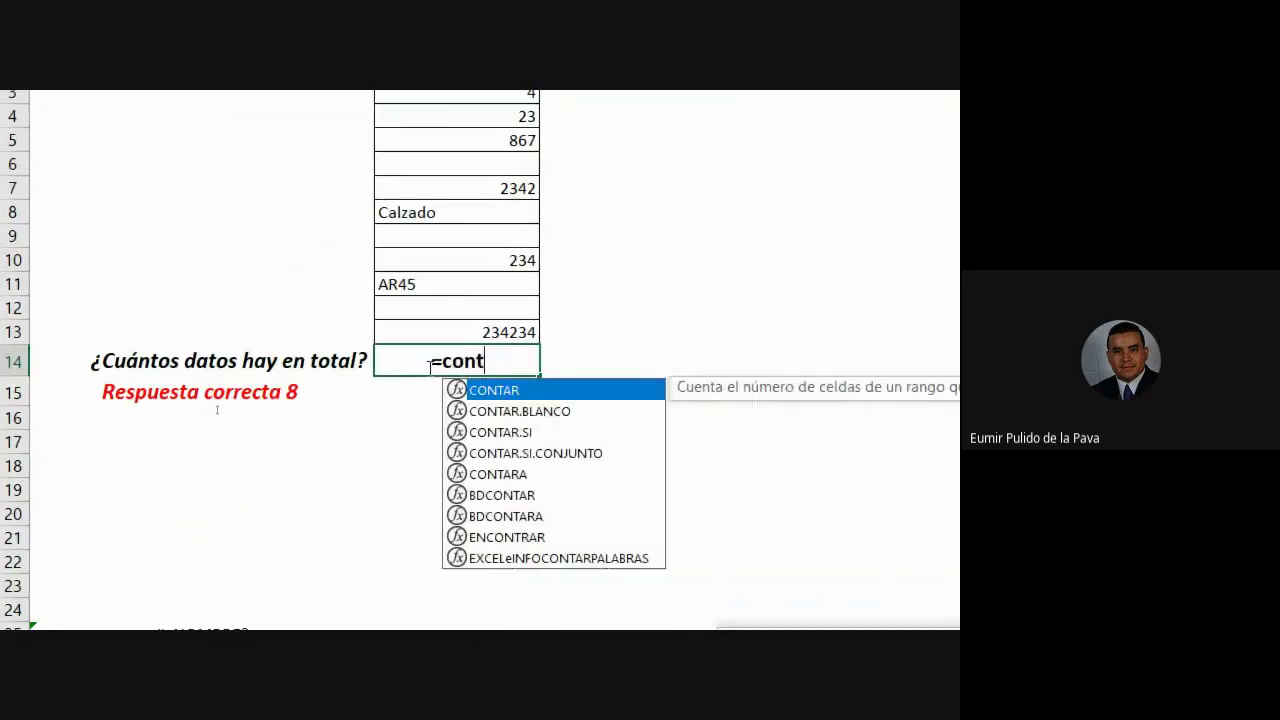
pyautogui.write('a')
pyautogui.press('Down')
pyautogui.press('Down')
pyautogui.press('Down')
pyautogui.press('Down')
pyautogui.press('Tab')
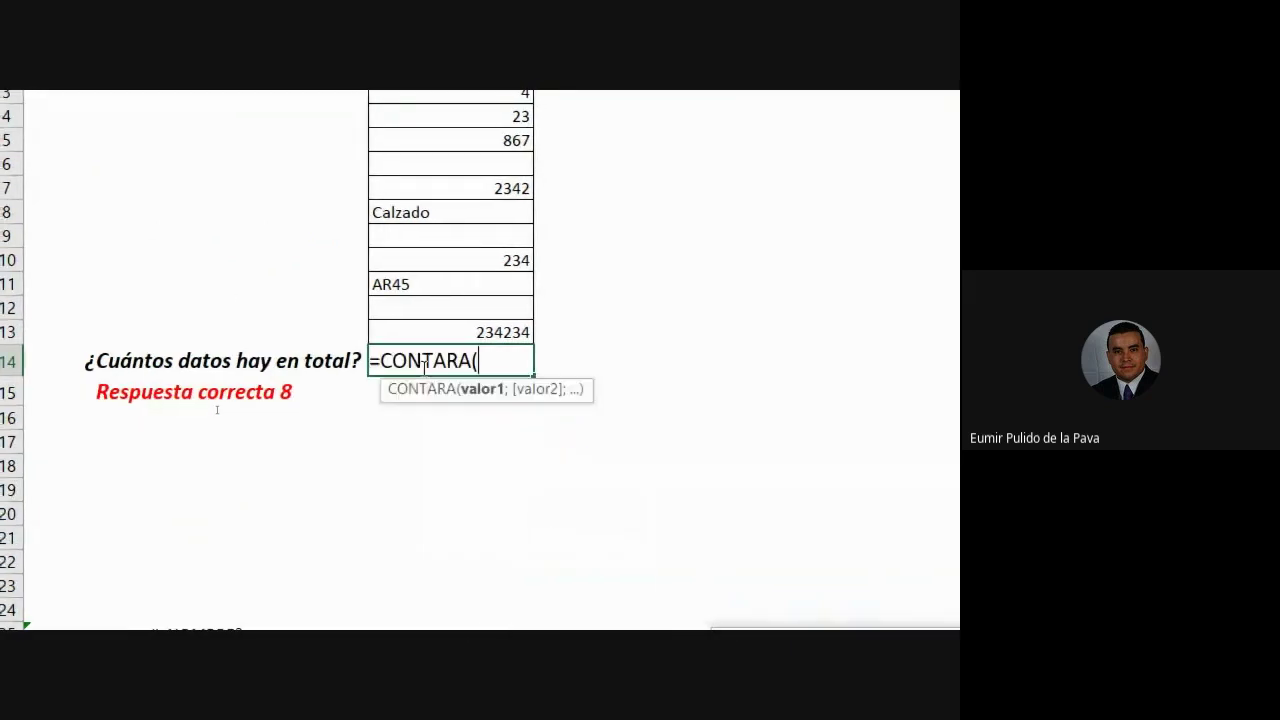
pyautogui.moveTo(489, 147); pyautogui.dragTo(485, 389)
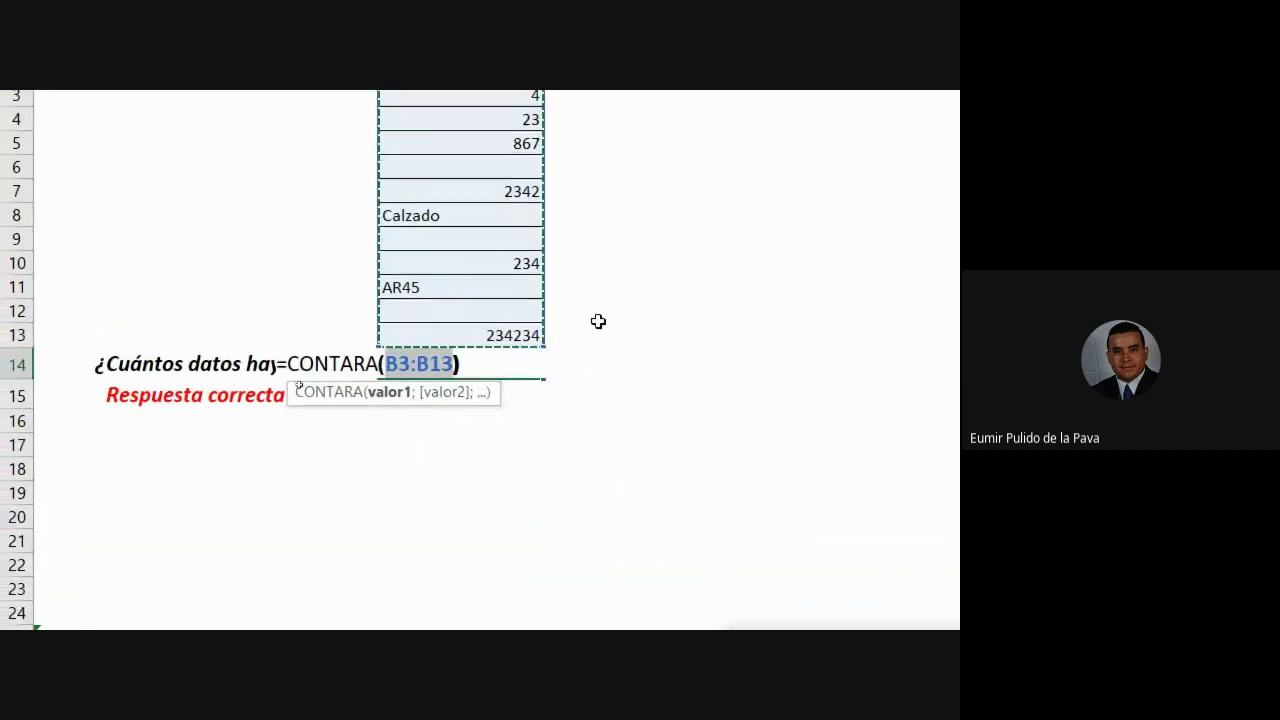
pyautogui.press('Return')
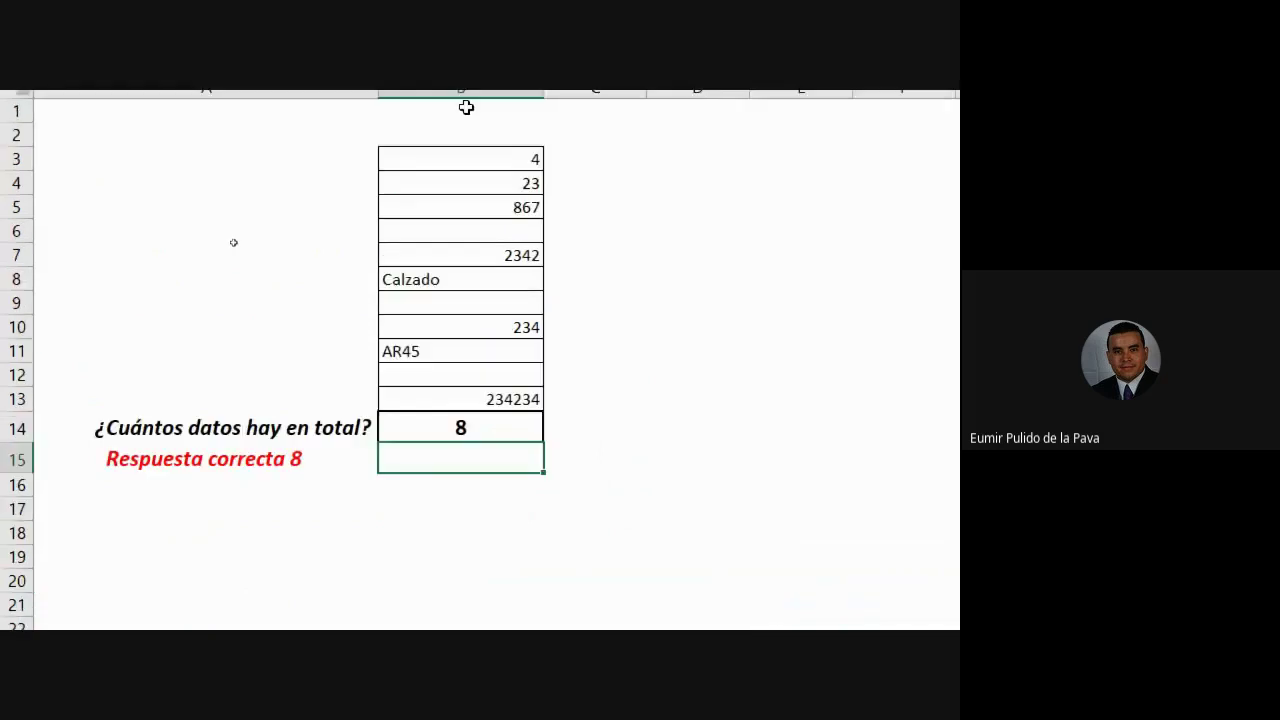
# Point out the text values AR45 and Calzado and review the CONTARA formula in B14.
pyautogui.click(423, 391)
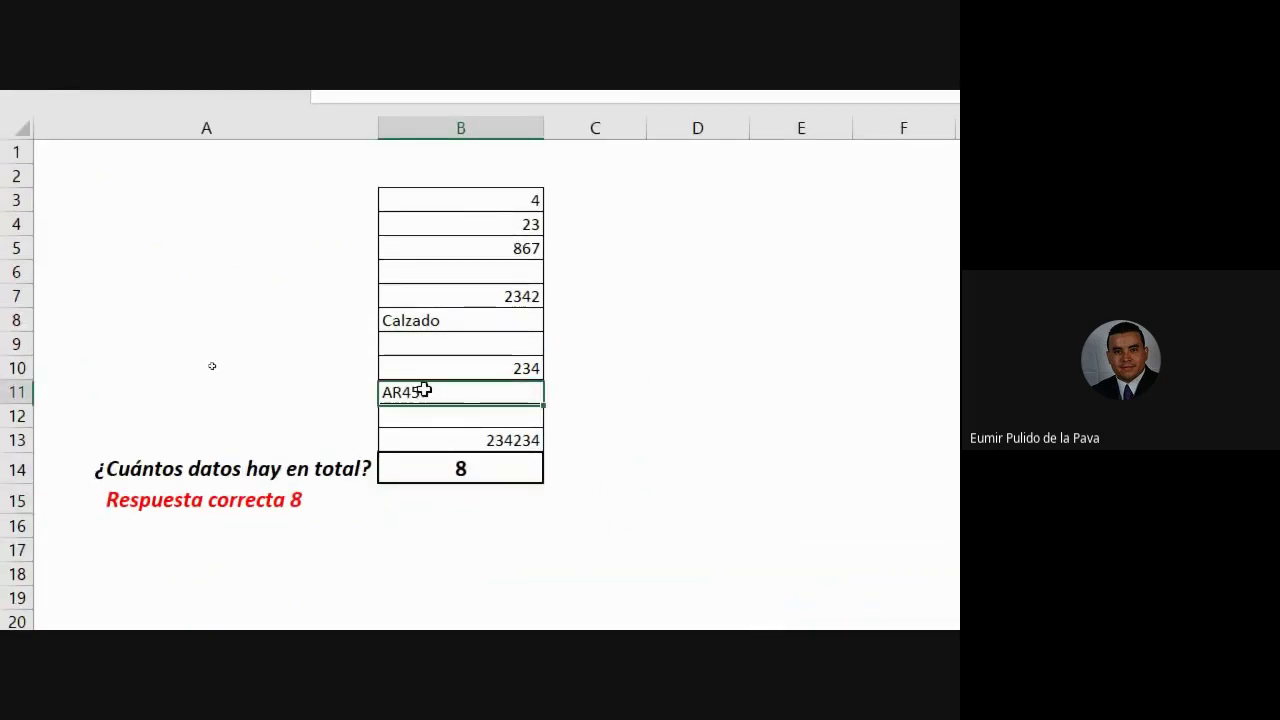
pyautogui.keyDown('ctrl'); pyautogui.click(423, 318); pyautogui.keyUp('ctrl')
pyautogui.click(423, 391)
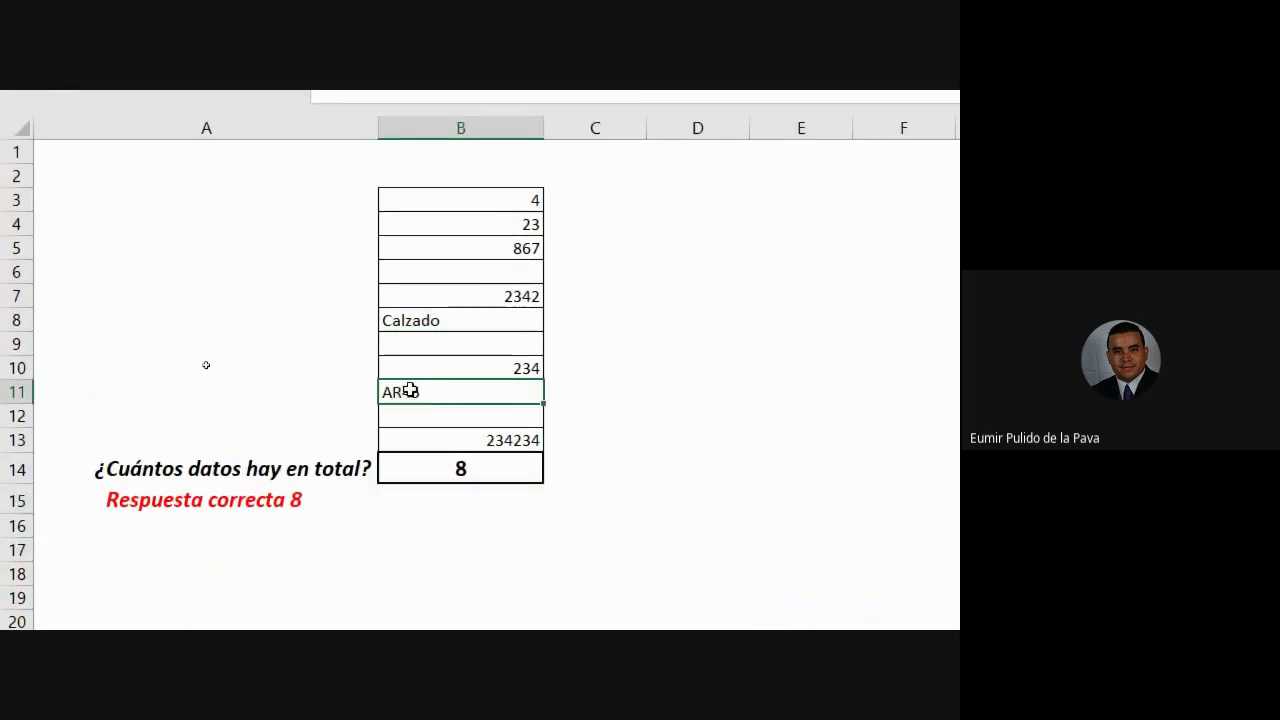
pyautogui.click(423, 320)
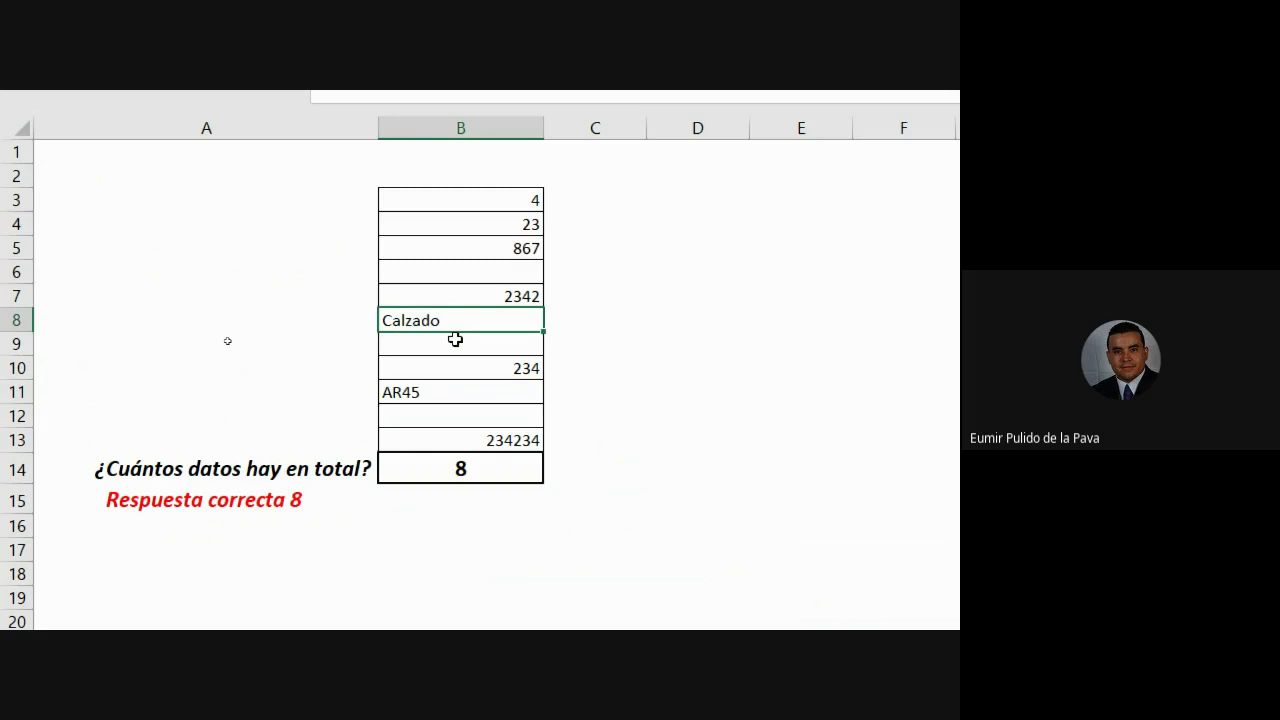
pyautogui.doubleClick(525, 472)
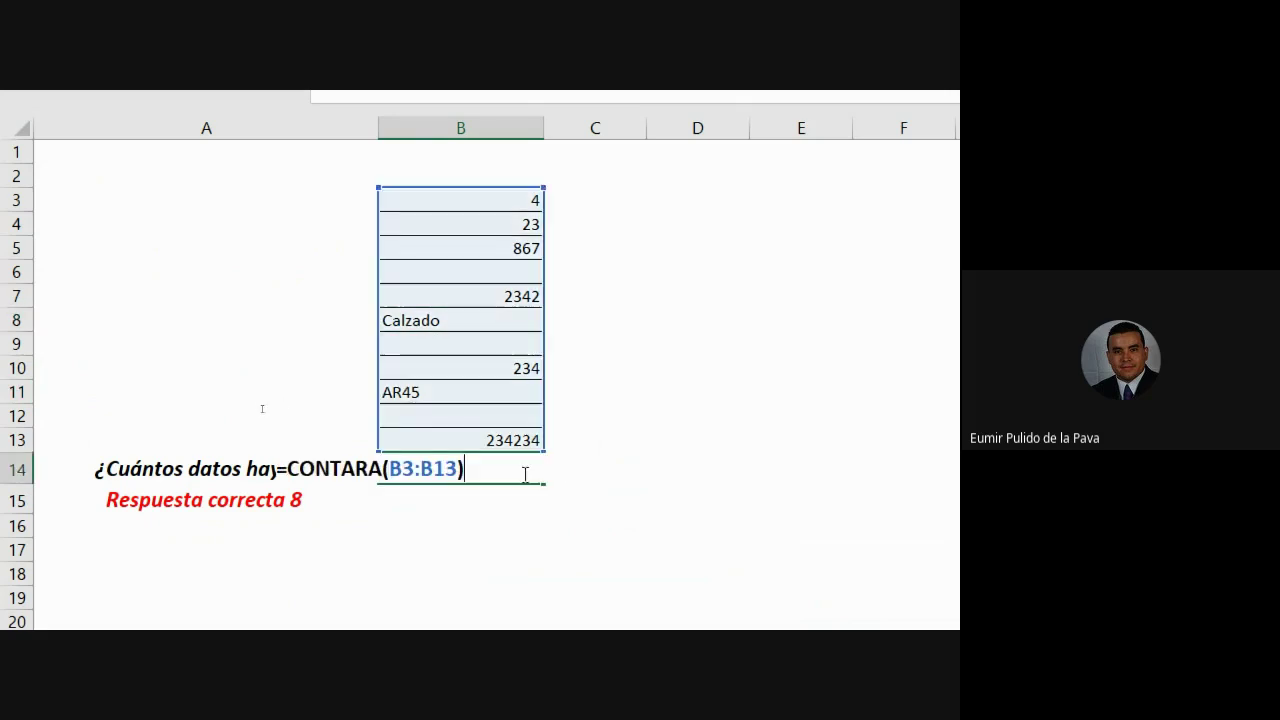
pyautogui.press('Return')
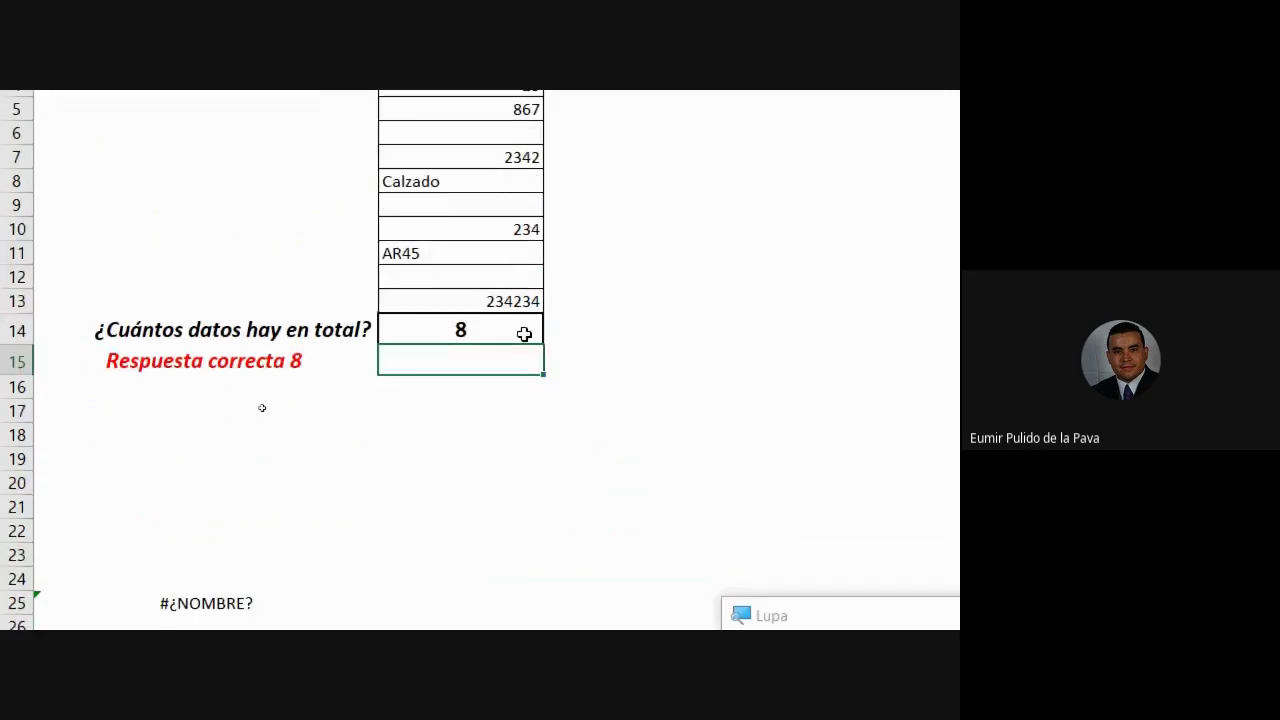
# On the CONTAR.BLANCO sheet, enter =CONTAR.BLANCO(B3:B13) in B14.
pyautogui.click(388, 536)
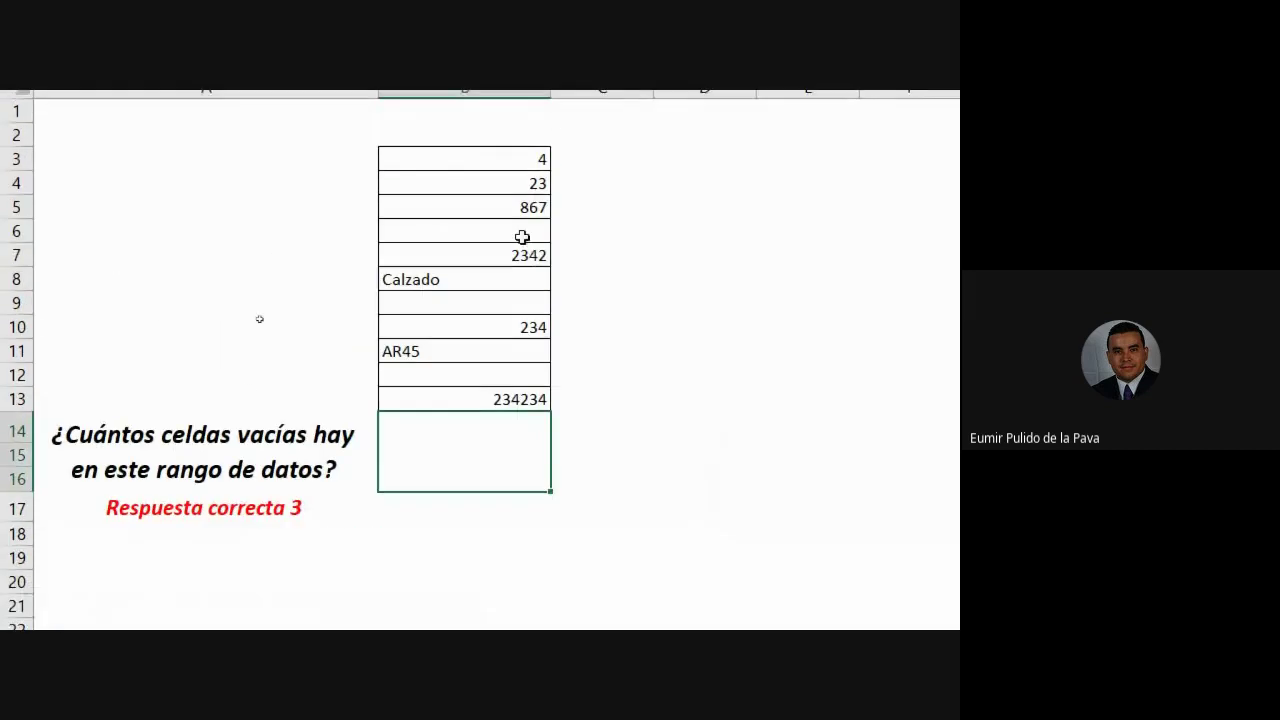
pyautogui.write('=con')
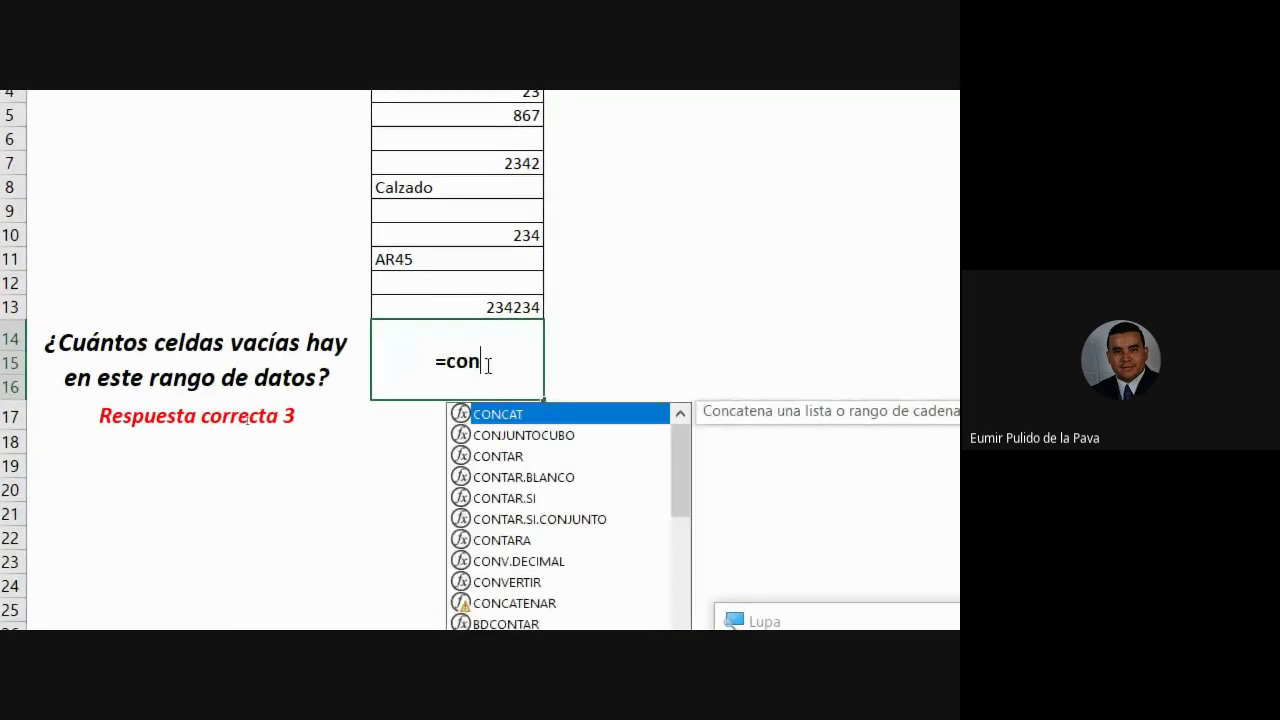
pyautogui.write('tar')
pyautogui.press('Down')
pyautogui.press('Tab')
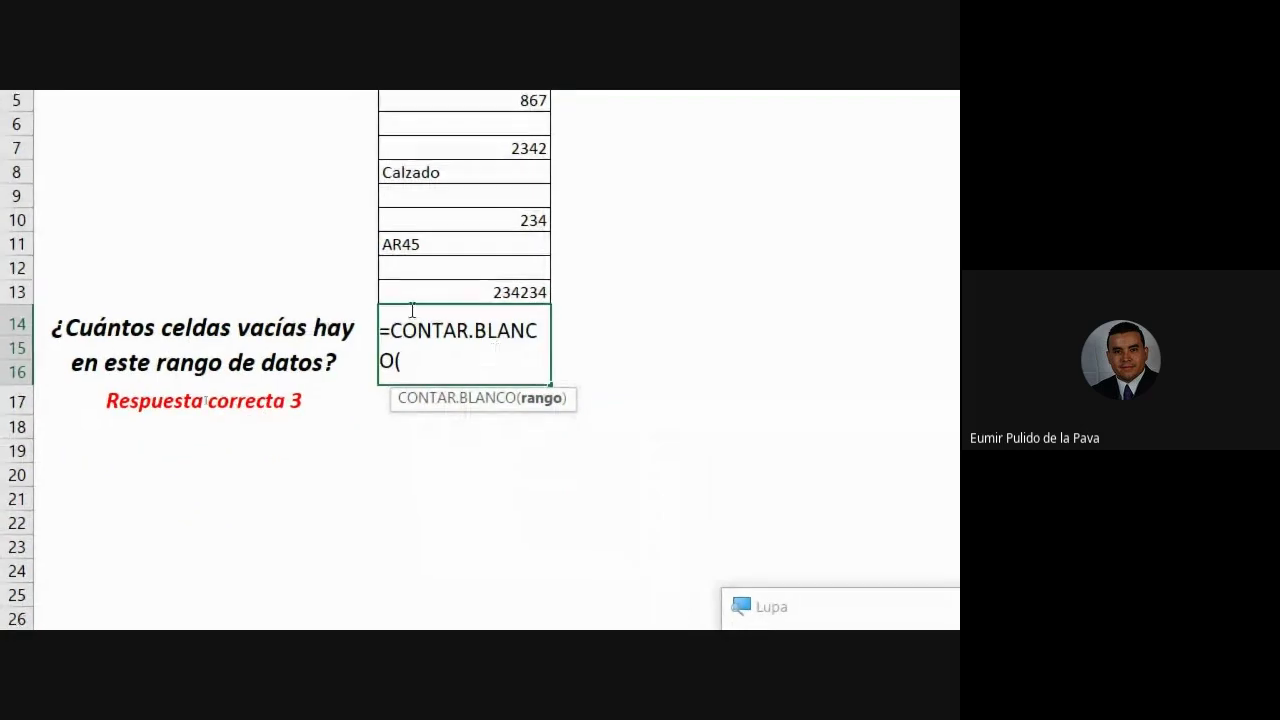
pyautogui.moveTo(456, 193); pyautogui.dragTo(459, 422)
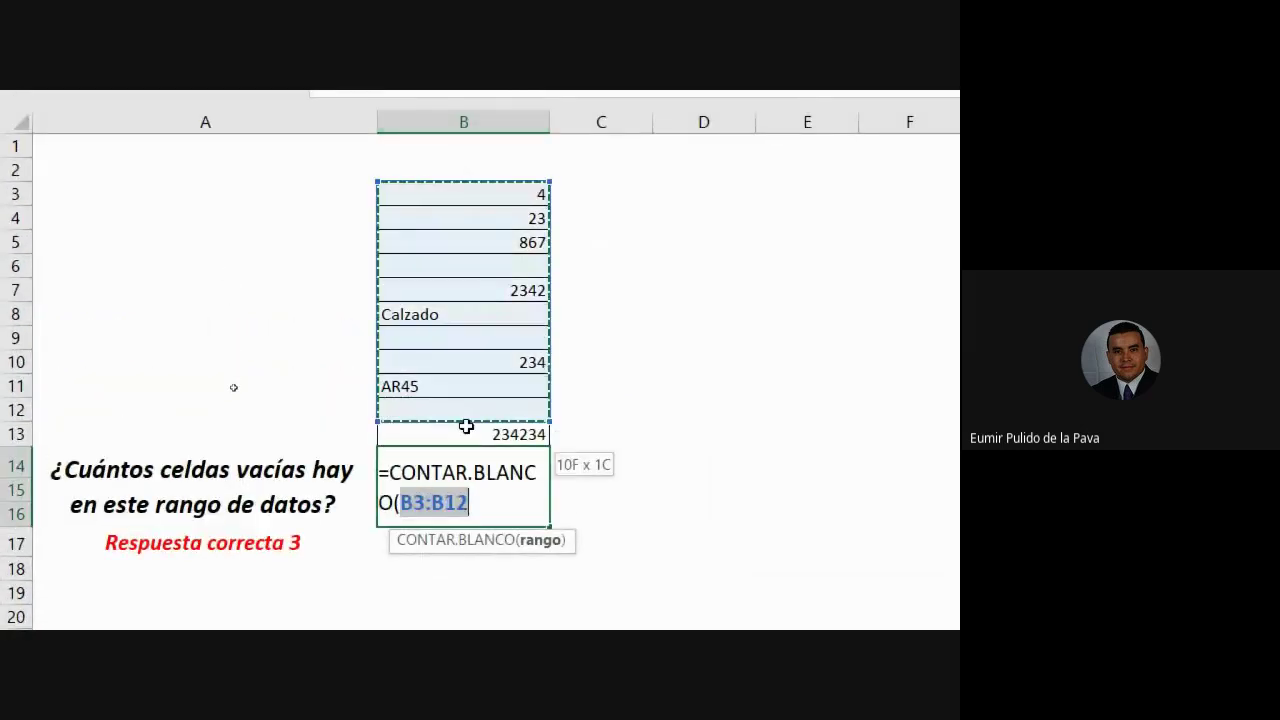
pyautogui.write(')')
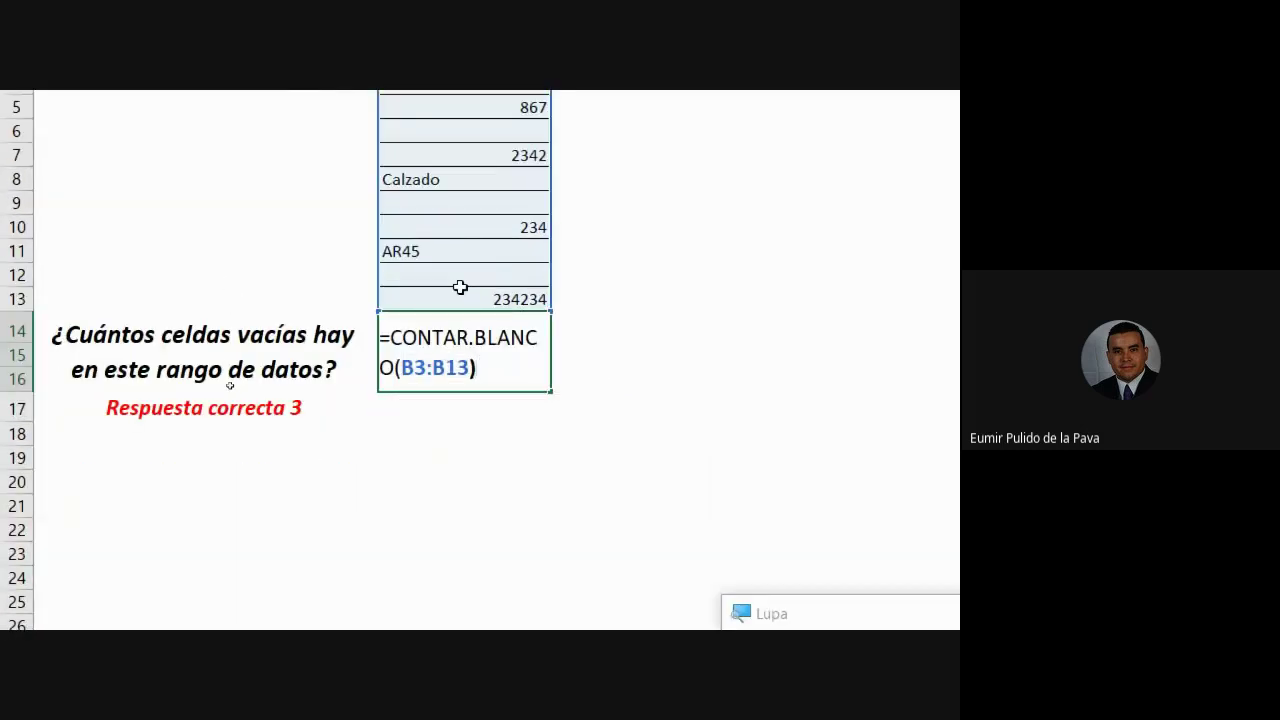
pyautogui.press('Return')
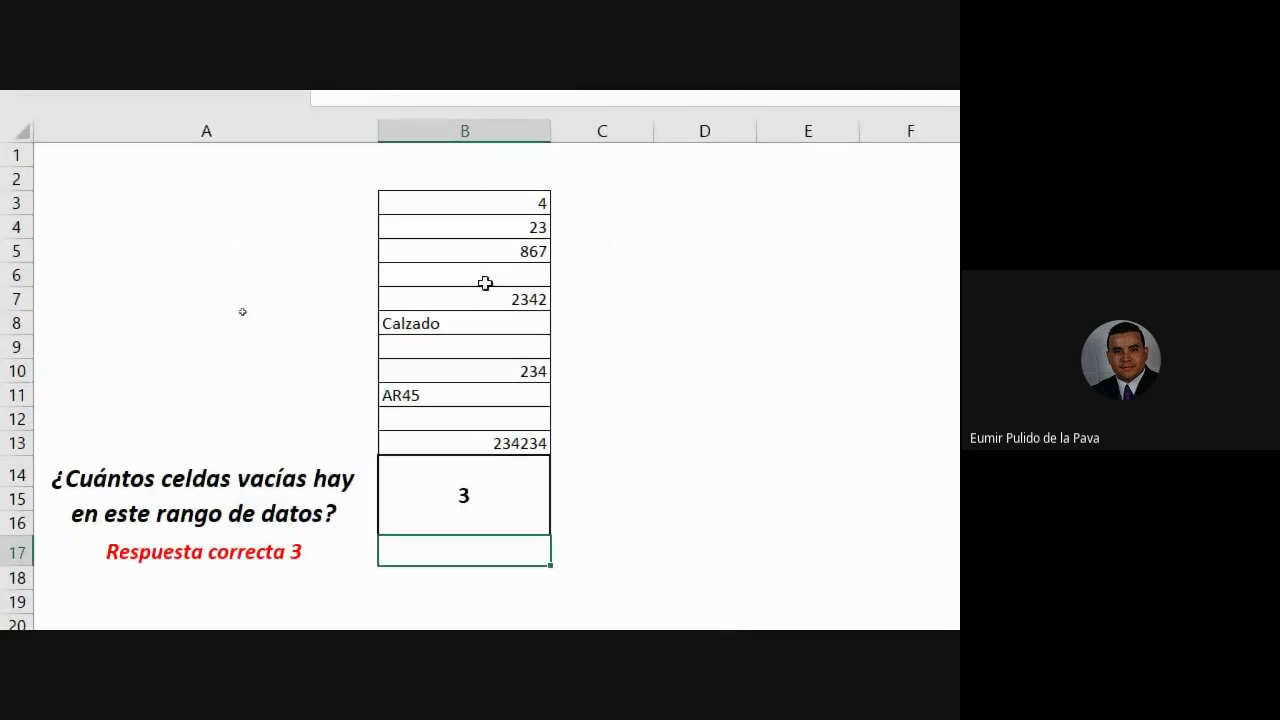
# Point out empty cells B6 and B9, then fill B6 with 0.
pyautogui.click(486, 278)
pyautogui.click(504, 340)
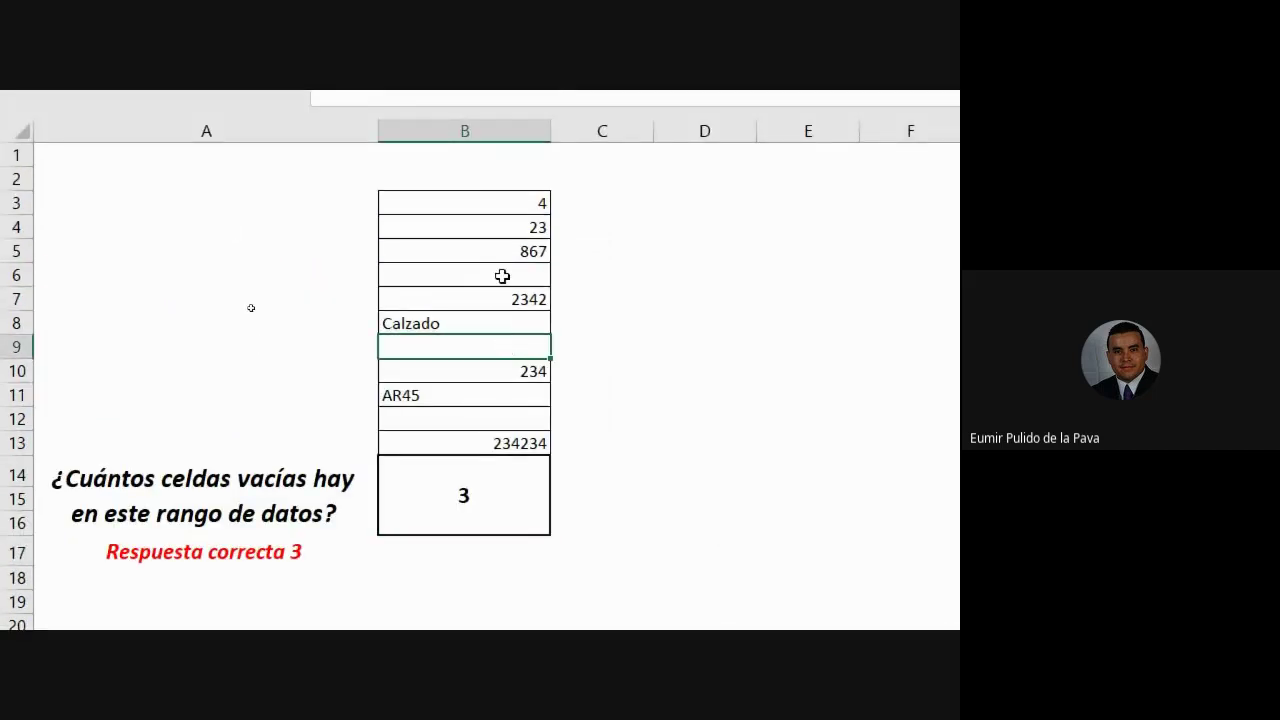
pyautogui.click(502, 276)
pyautogui.write('0')
pyautogui.press('Return')
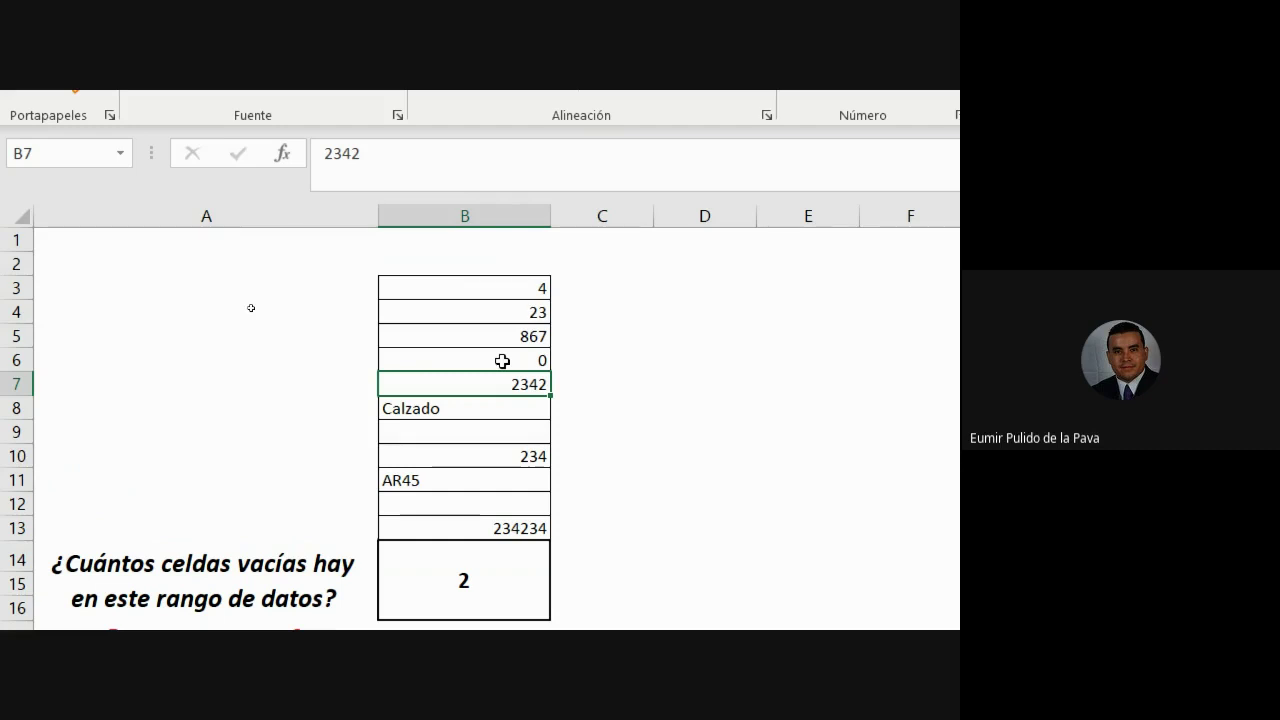
# Compare B6's 0 with the still-empty B9 and verify the blank count is now 2.
pyautogui.click(517, 274)
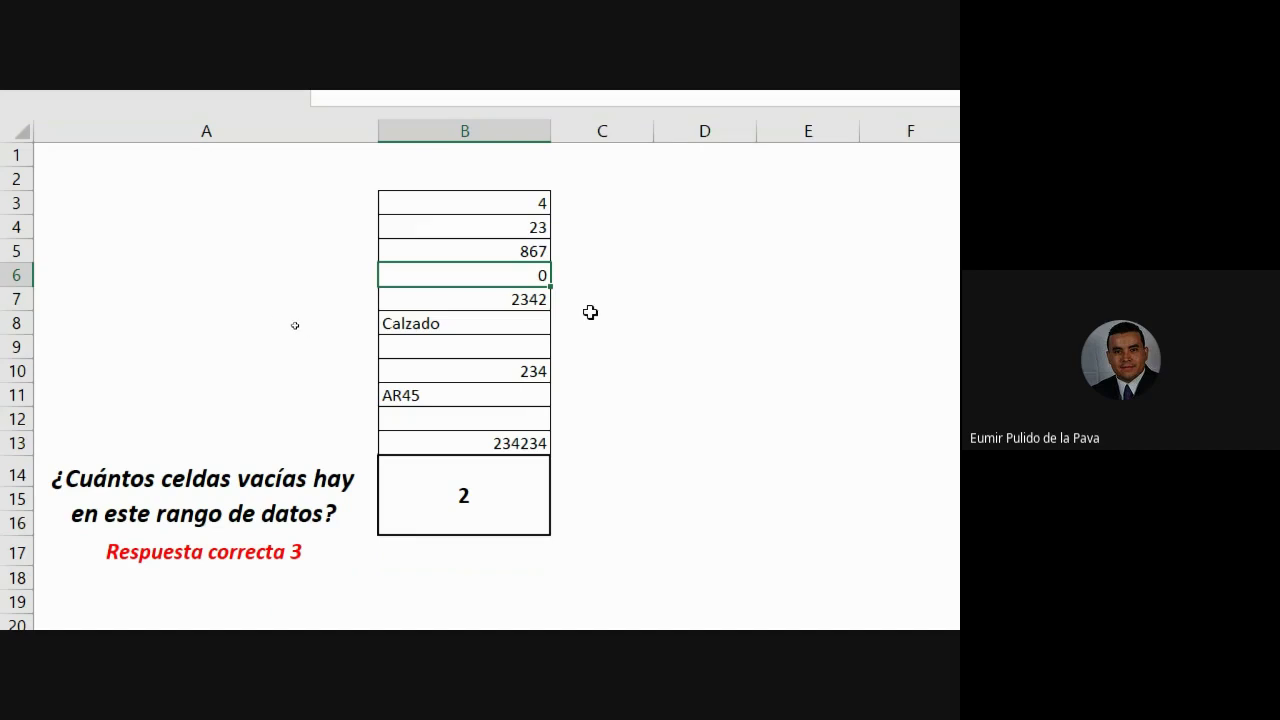
pyautogui.click(506, 525)
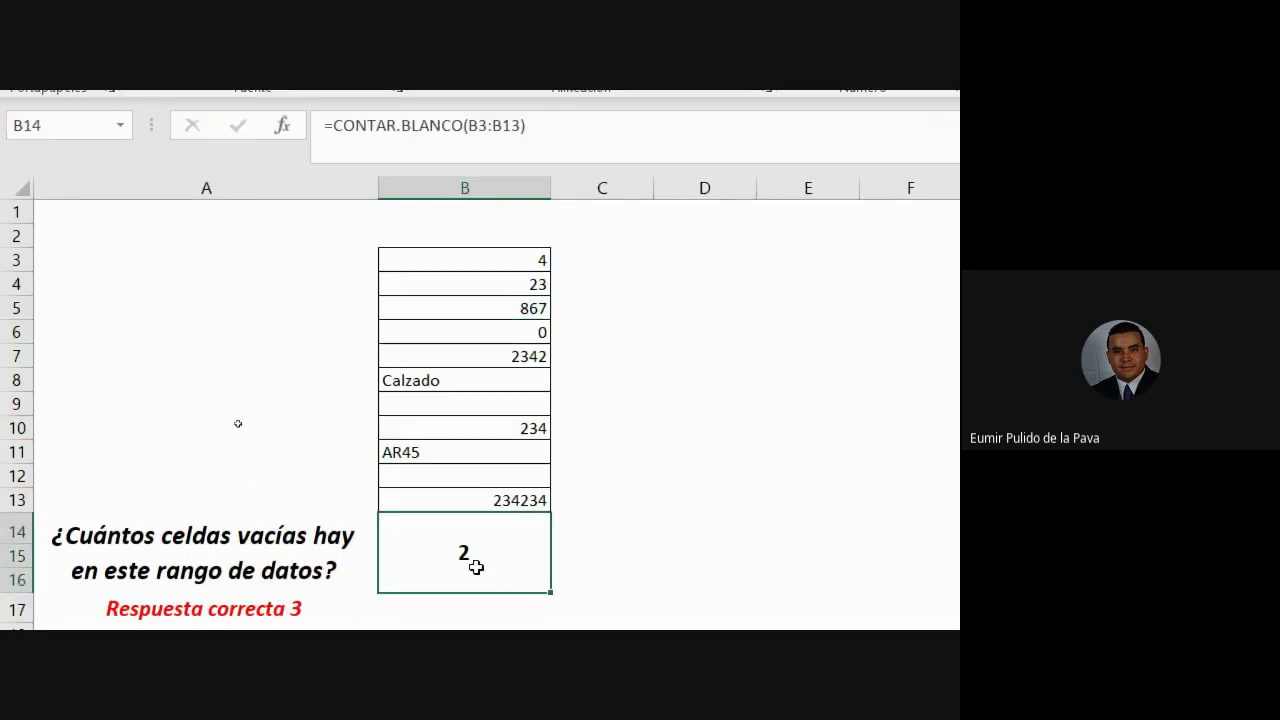
pyautogui.click(520, 405)
pyautogui.click(542, 338)
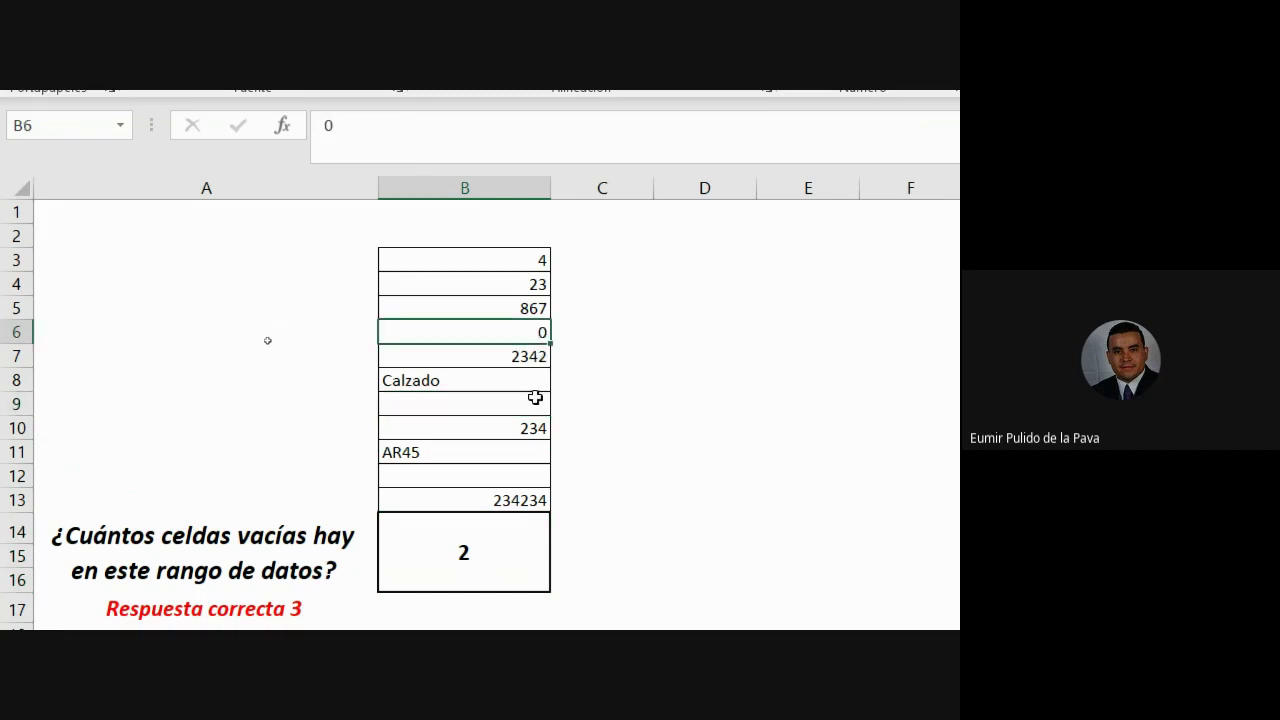
pyautogui.click(531, 405)
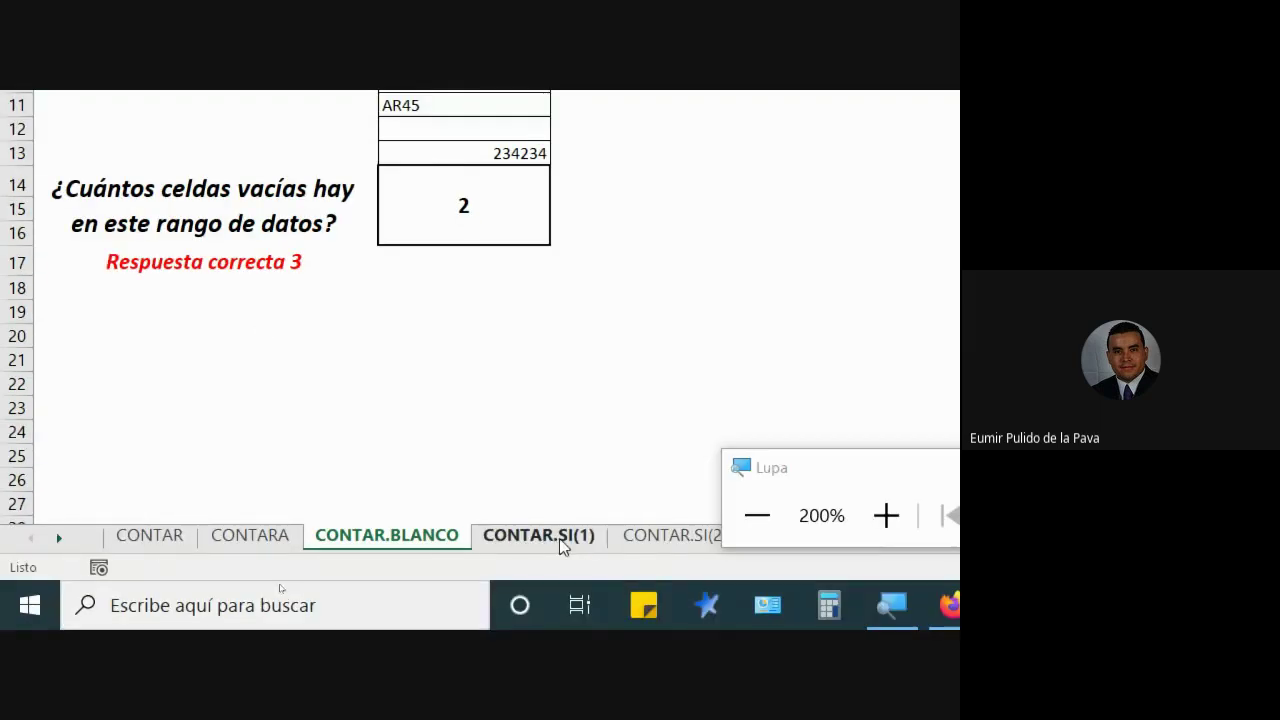
# Open the CONTAR.SI(1) sheet and highlight the admission-exam problem text about no-shows and failures.
pyautogui.click(559, 540)
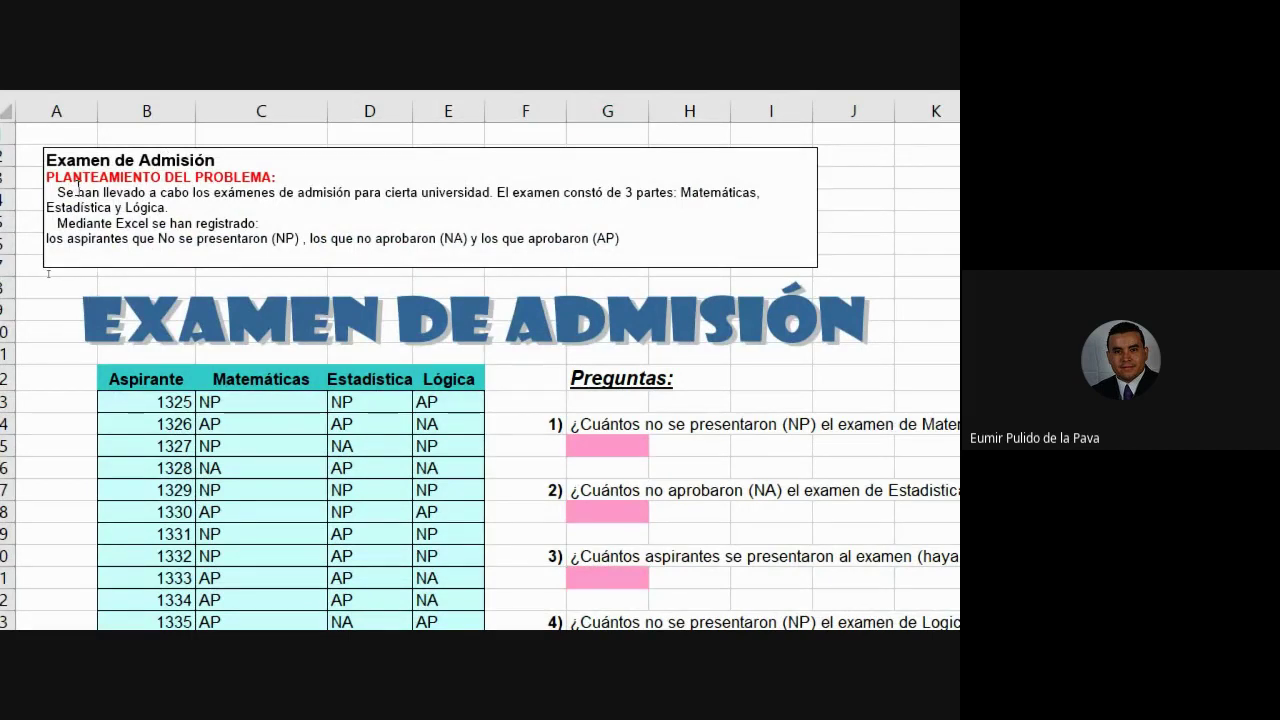
pyautogui.moveTo(57, 192)
pyautogui.mouseDown()
pyautogui.moveTo(658, 197)
pyautogui.moveTo(259, 205)
pyautogui.mouseUp()
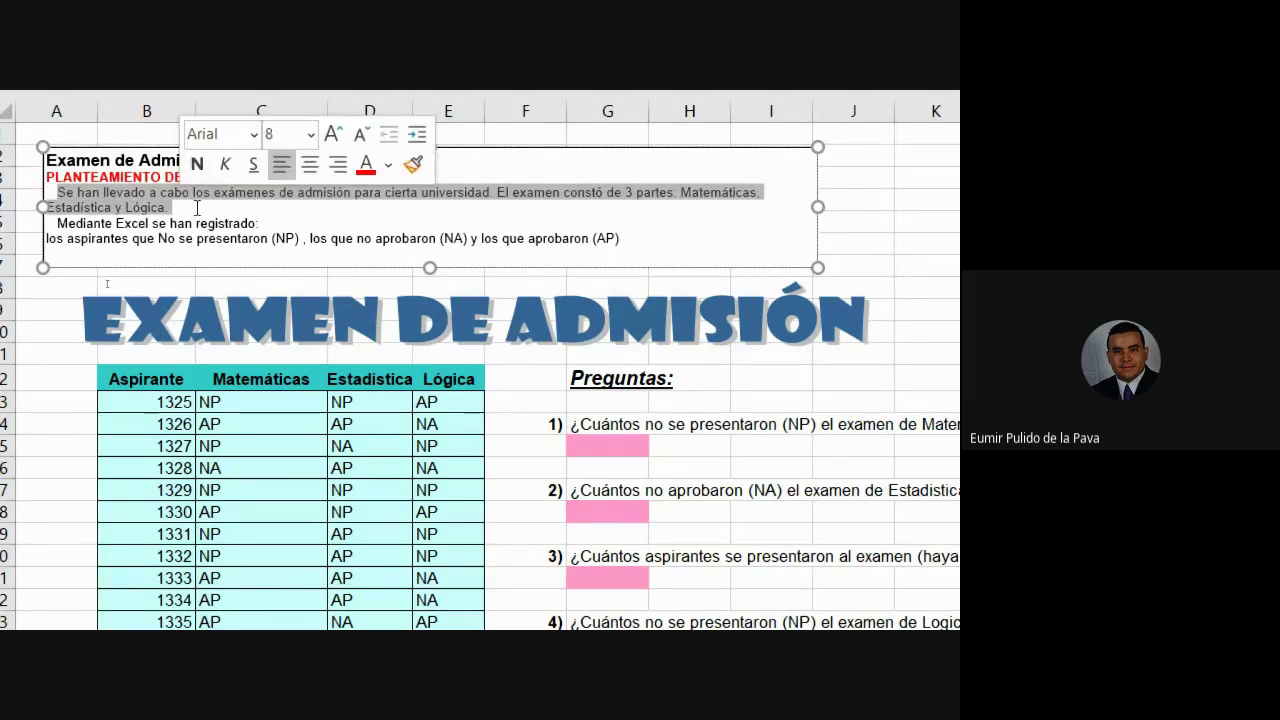
pyautogui.moveTo(57, 222)
pyautogui.mouseDown()
pyautogui.moveTo(255, 234)
pyautogui.moveTo(256, 222)
pyautogui.mouseUp()
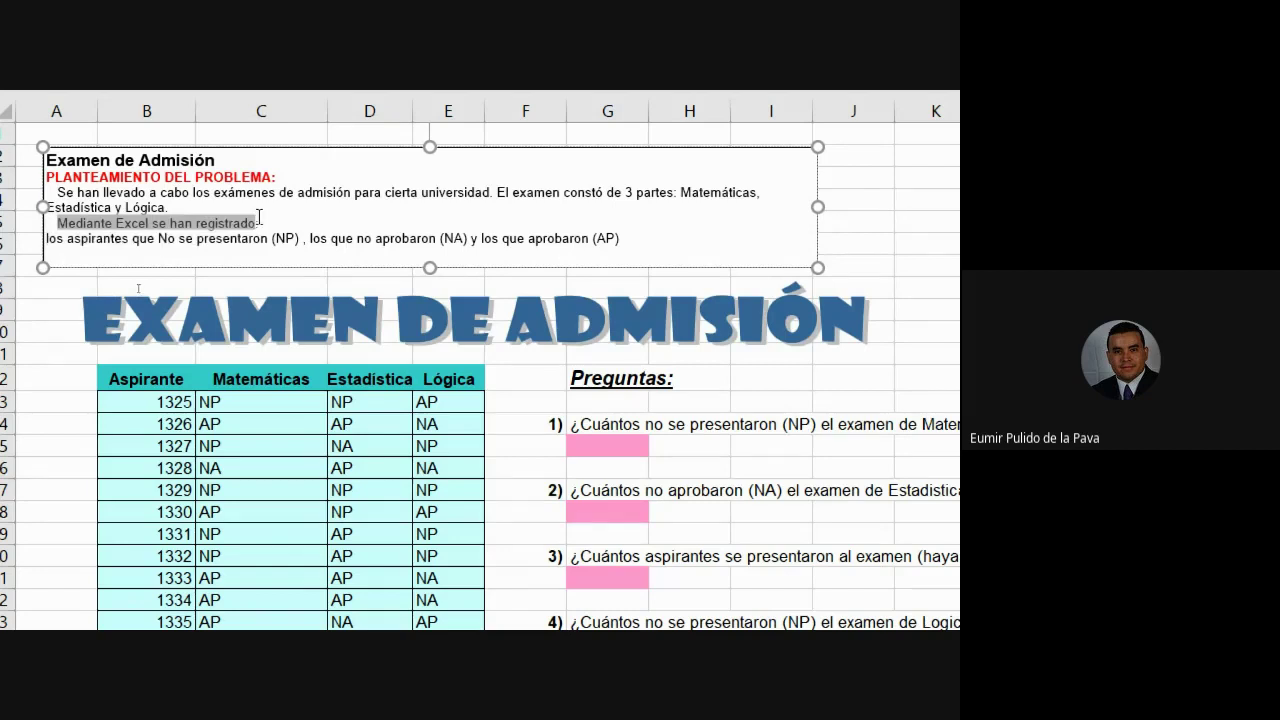
pyautogui.moveTo(67, 238); pyautogui.dragTo(298, 238)
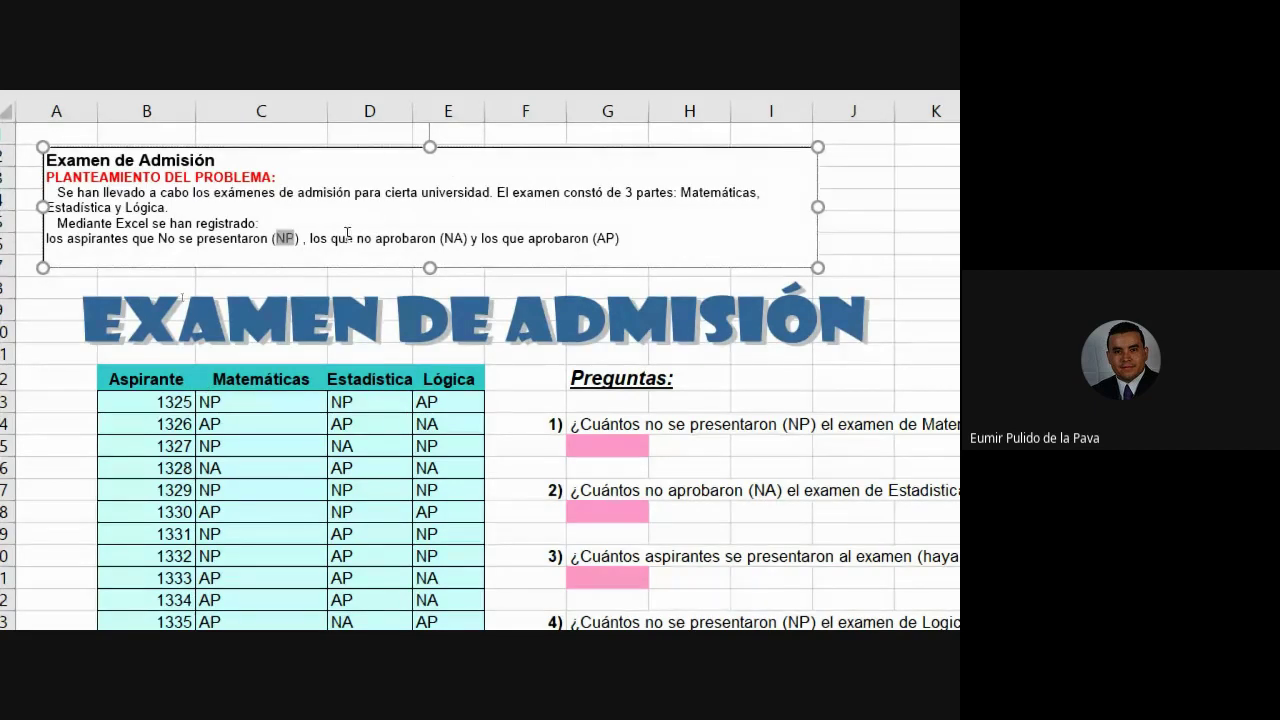
pyautogui.moveTo(331, 238); pyautogui.dragTo(621, 239)
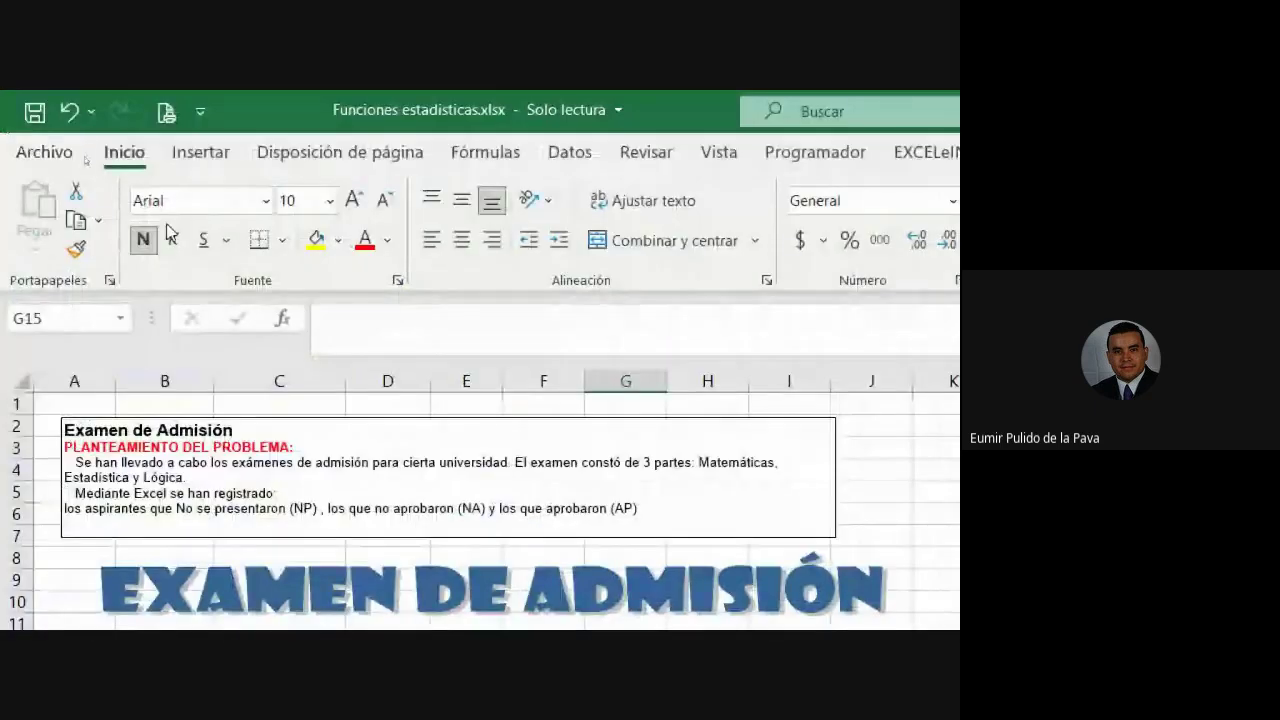
# Enlarge G15's font twice and start typing =contar in it.
pyautogui.click(353, 200)
pyautogui.click(353, 200)
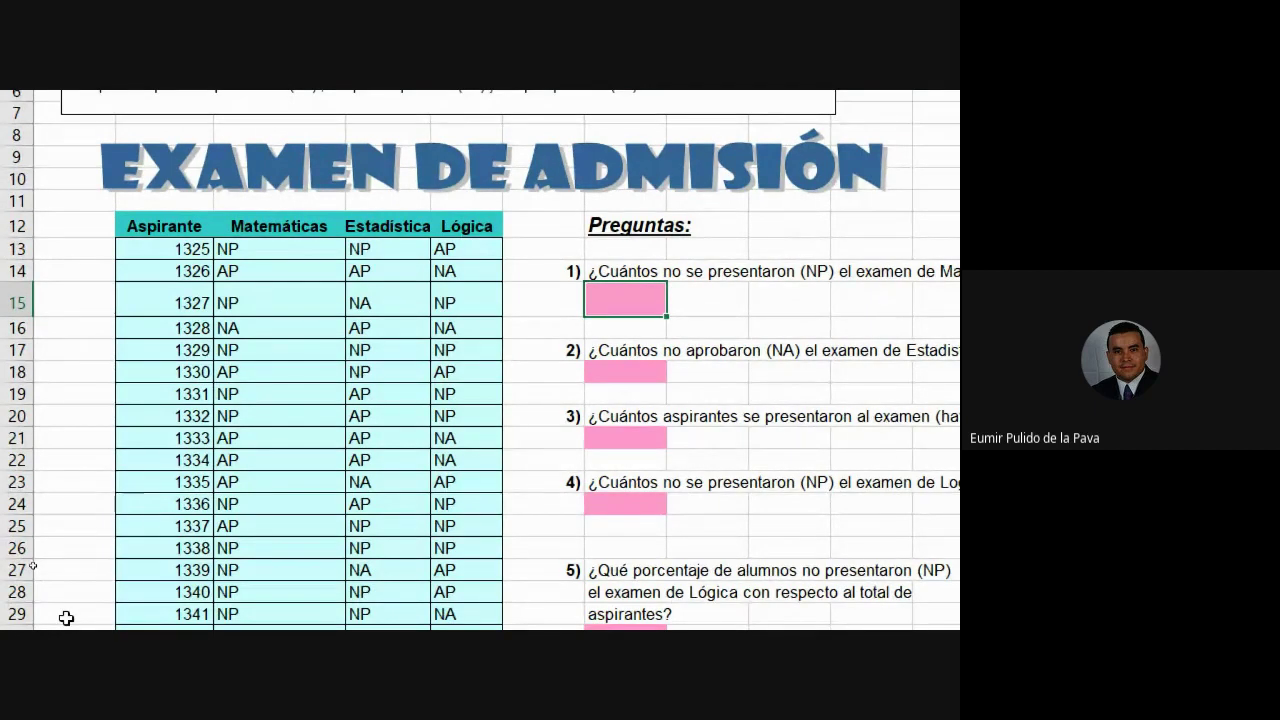
pyautogui.write('=')
pyautogui.write('c')
pyautogui.write('on')
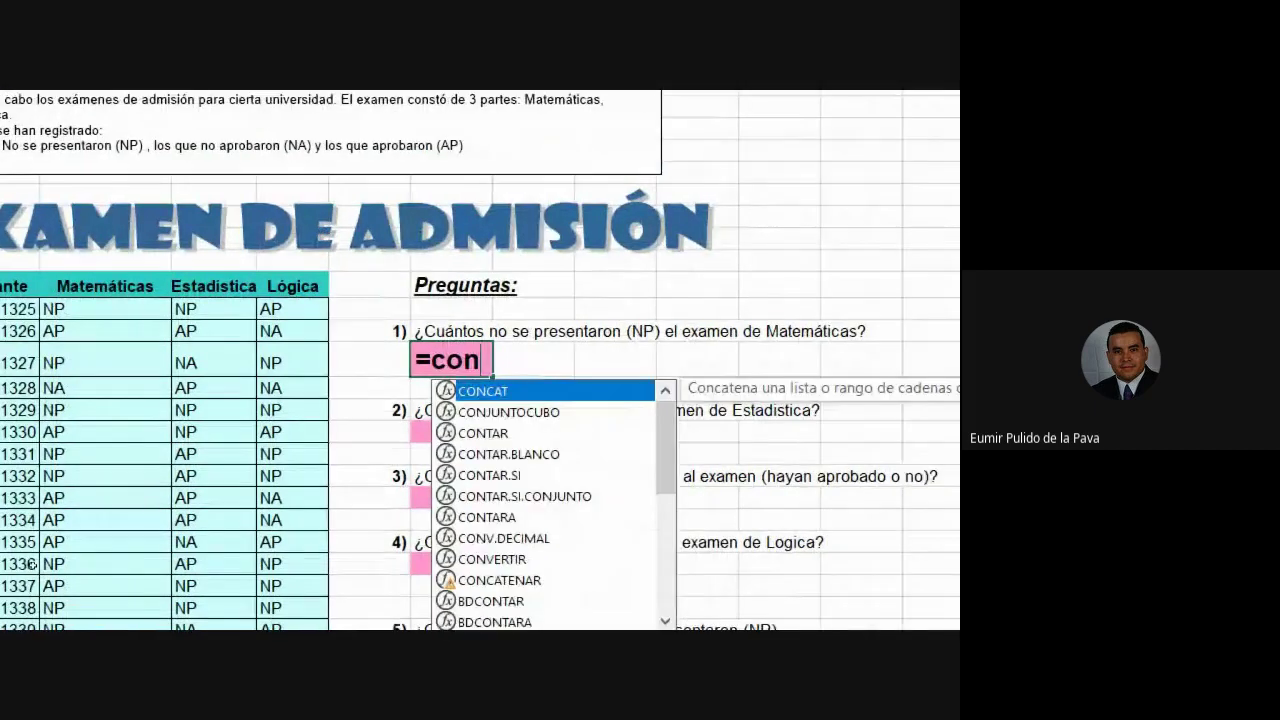
pyautogui.write('tara')
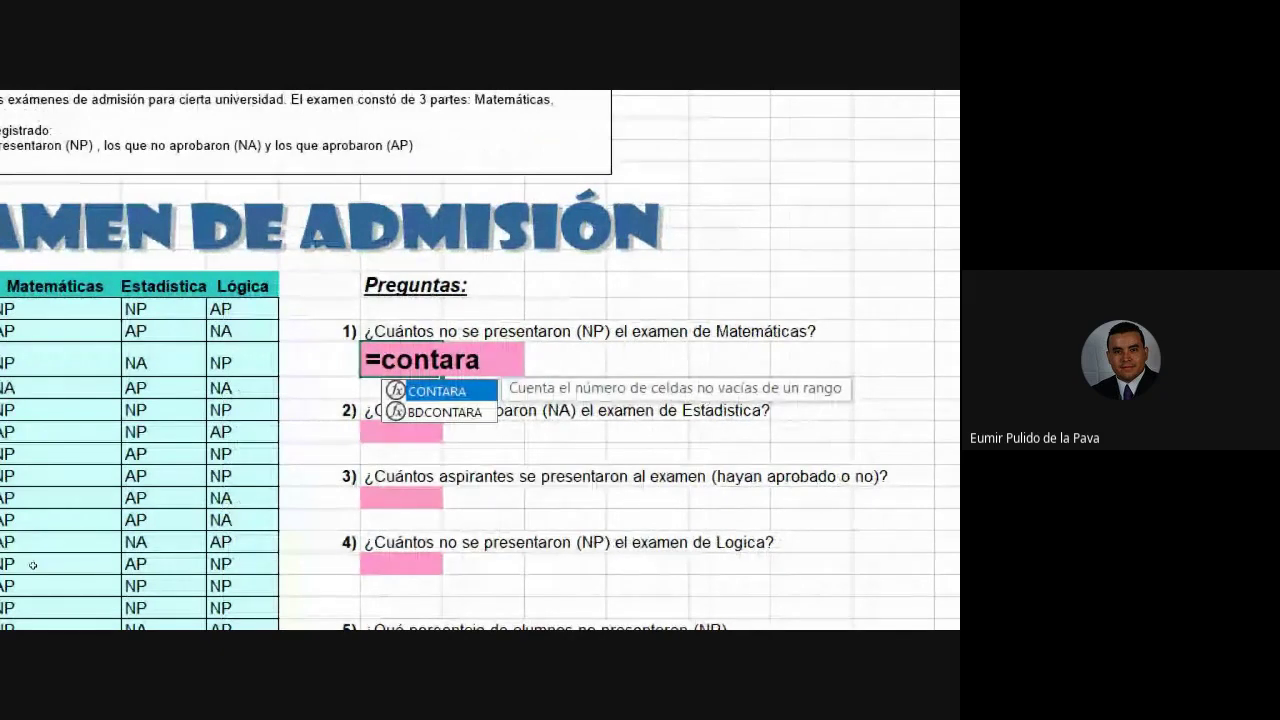
pyautogui.press('BackSpace')
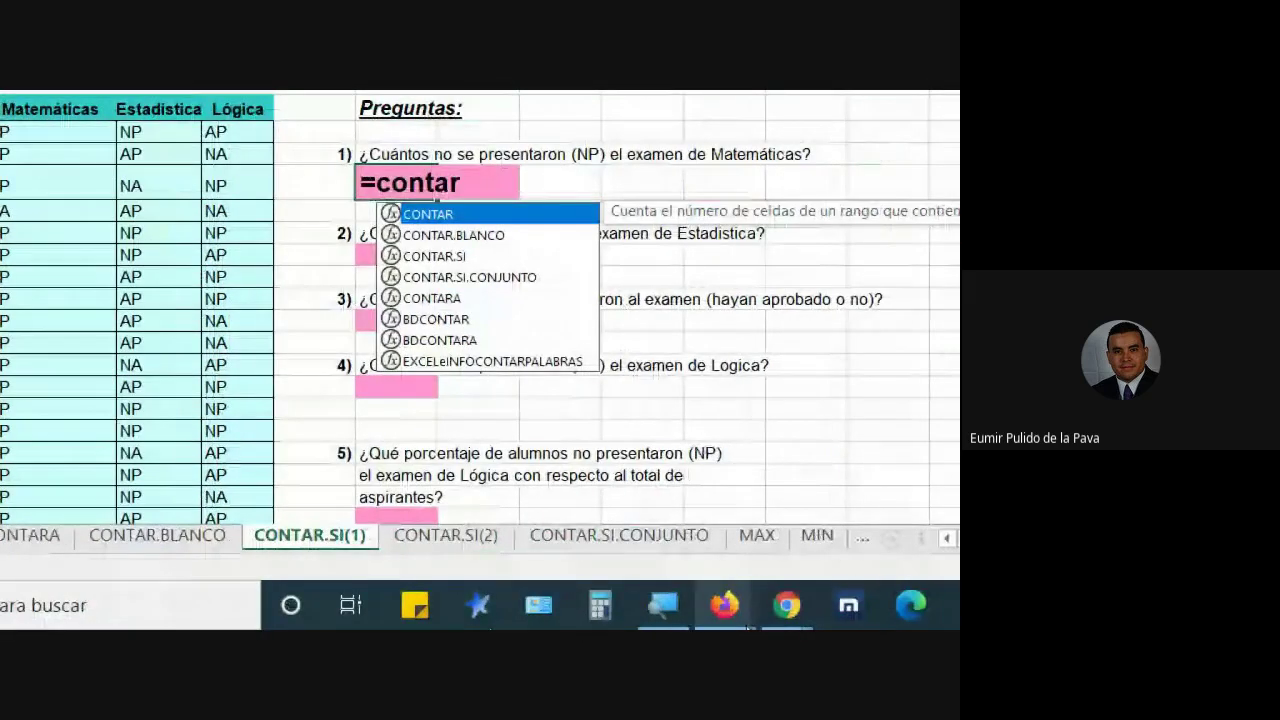
# Admit the participant waiting in the Google Meet call, then return to Excel.
pyautogui.moveTo(787, 605)
pyautogui.click(724, 521)
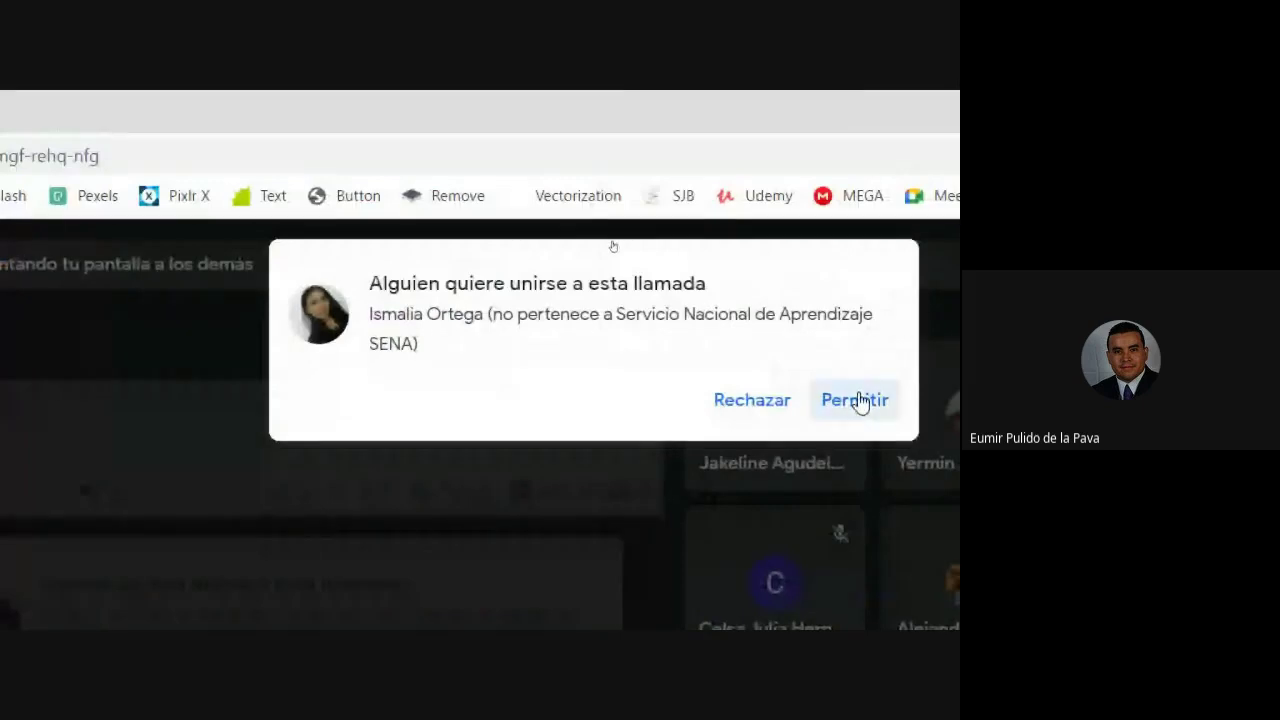
pyautogui.click(855, 400)
pyautogui.click(849, 608)
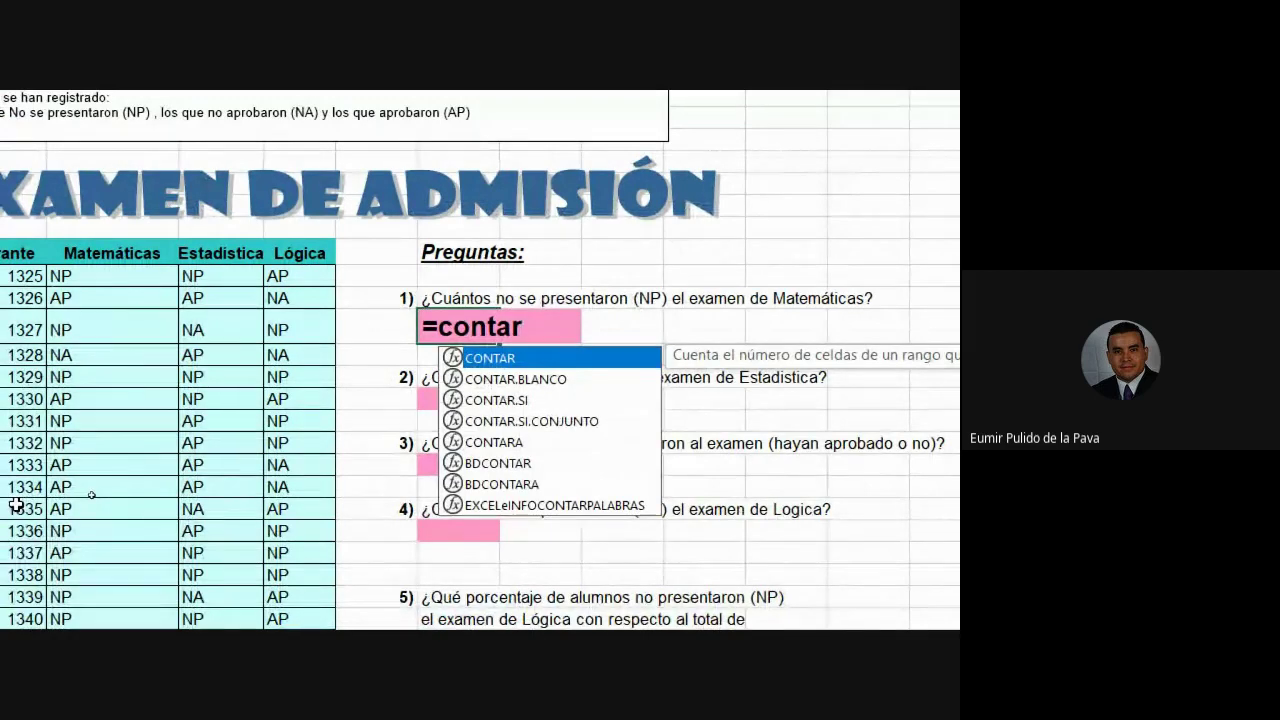
# Enter =CONTAR.SI(C13:C48;"np") in G15, counting 20 Matemáticas no-shows.
pyautogui.press('Down')
pyautogui.press('Down')
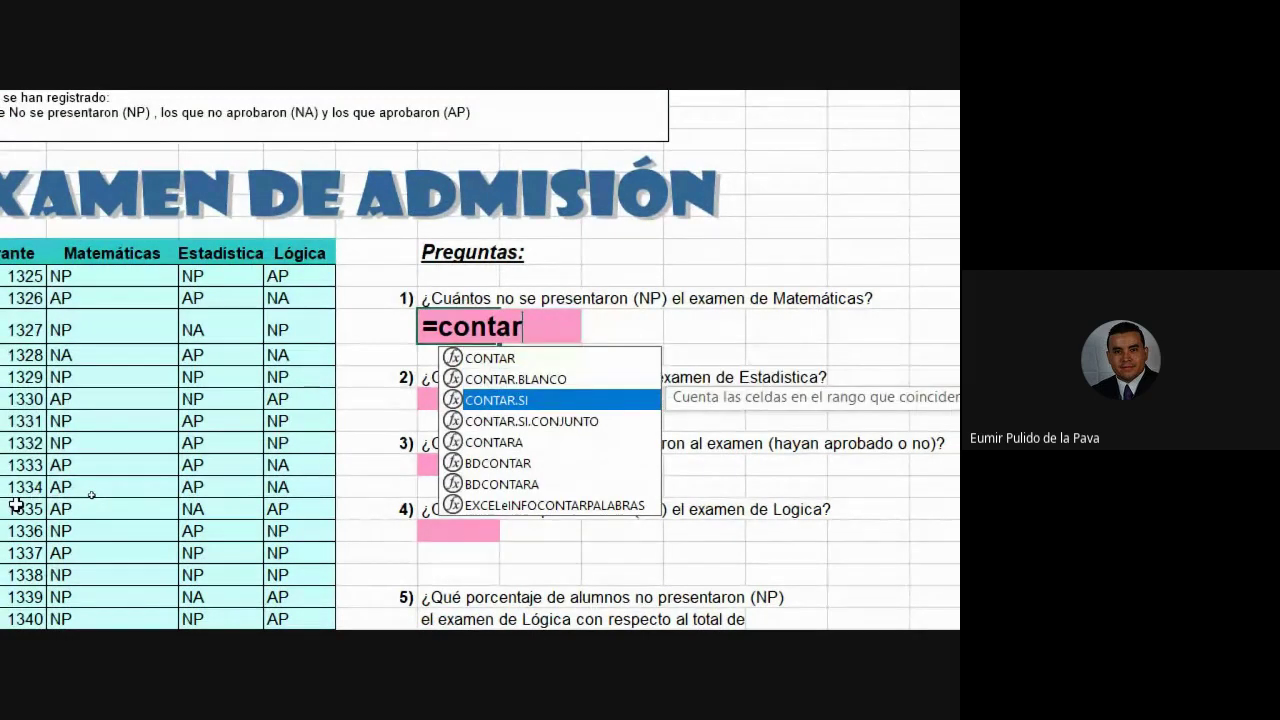
pyautogui.press('Tab')
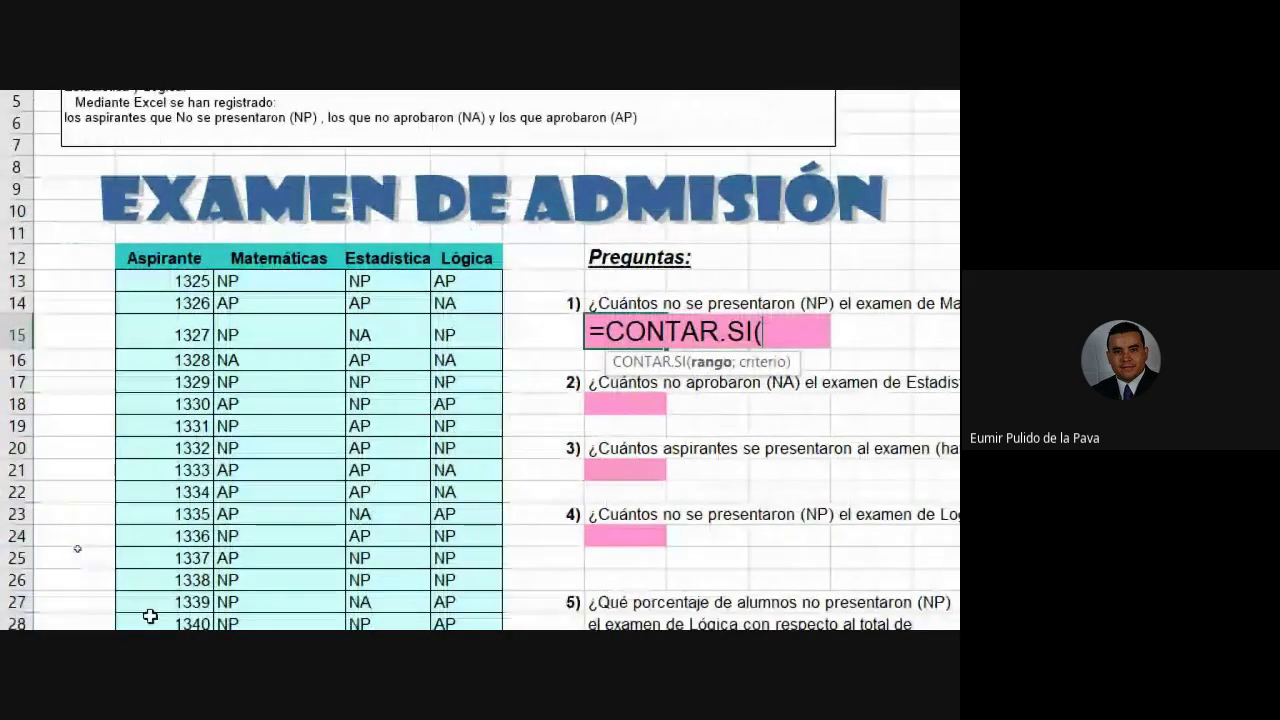
pyautogui.moveTo(282, 280)
pyautogui.mouseDown()
pyautogui.moveTo(270, 622)
pyautogui.moveTo(263, 471)
pyautogui.mouseUp()
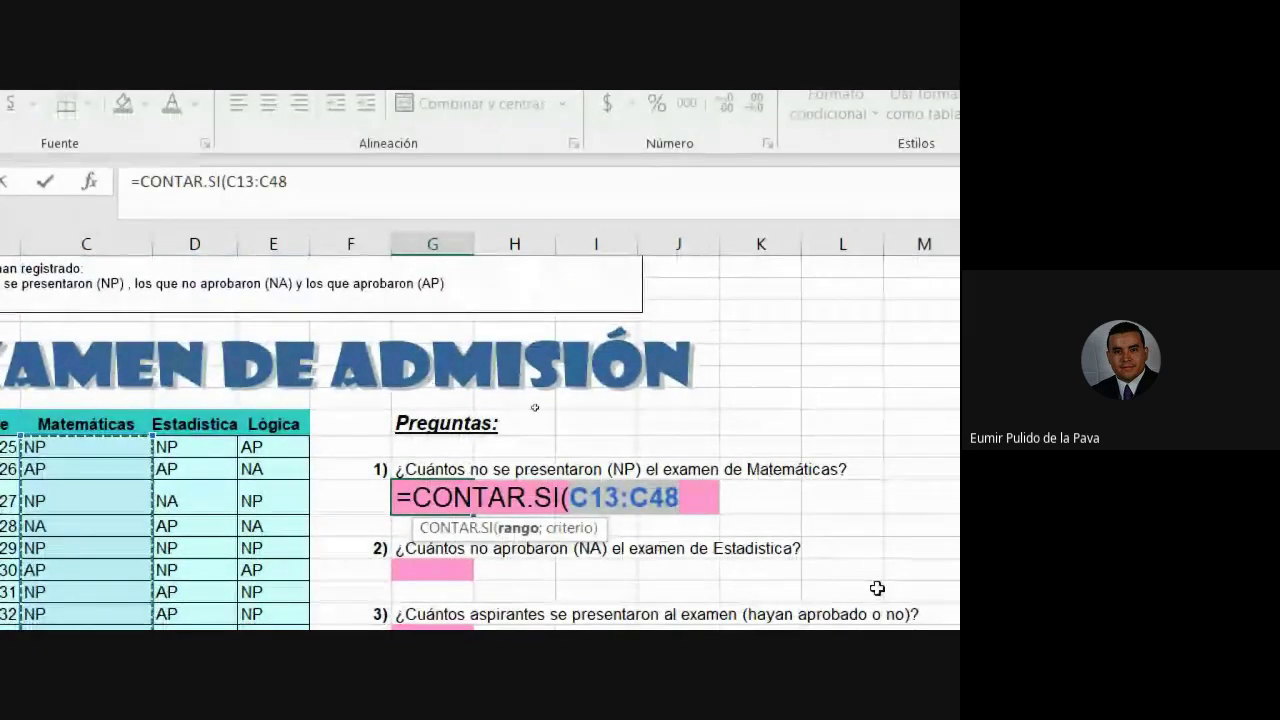
pyautogui.write(';"np"')
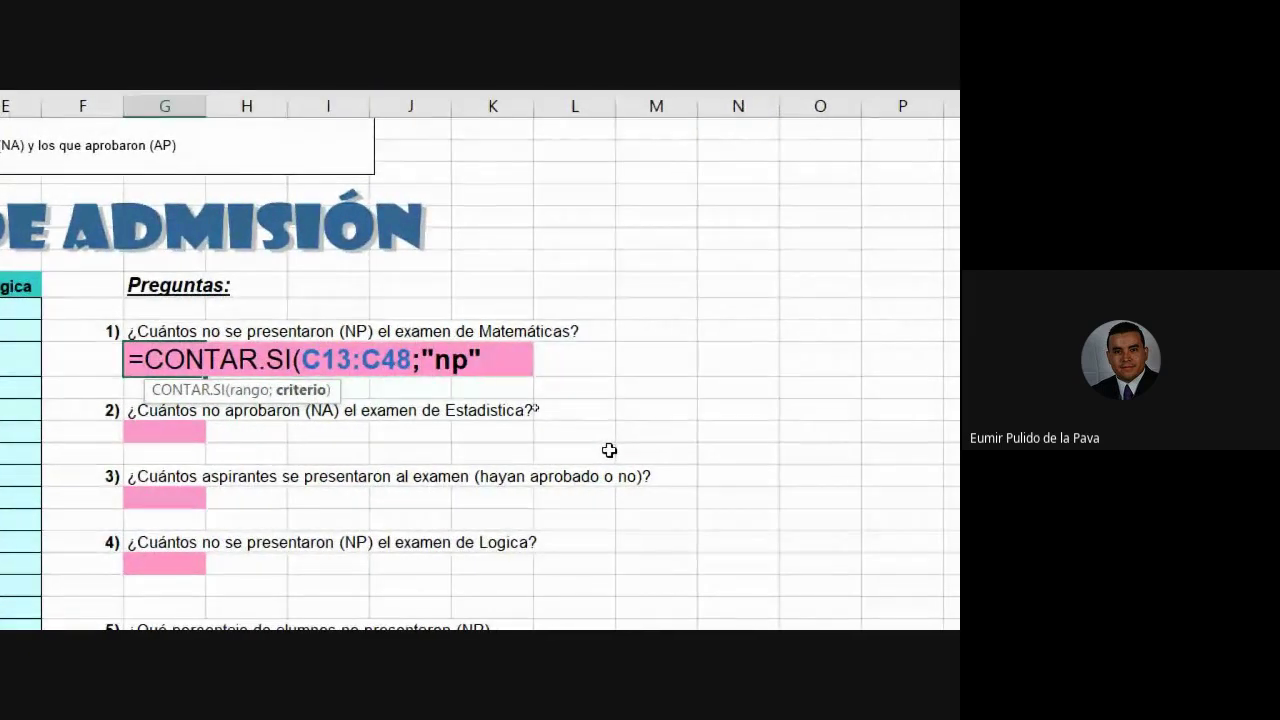
pyautogui.write(')')
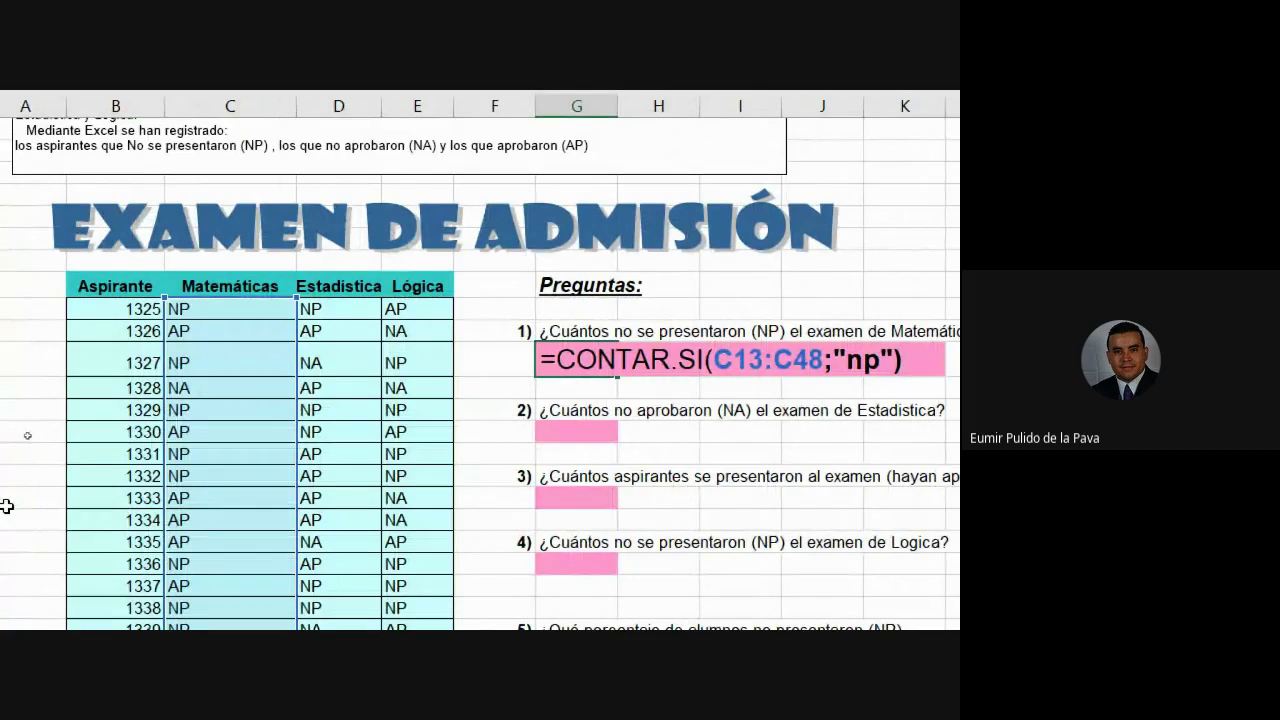
pyautogui.press('Return')
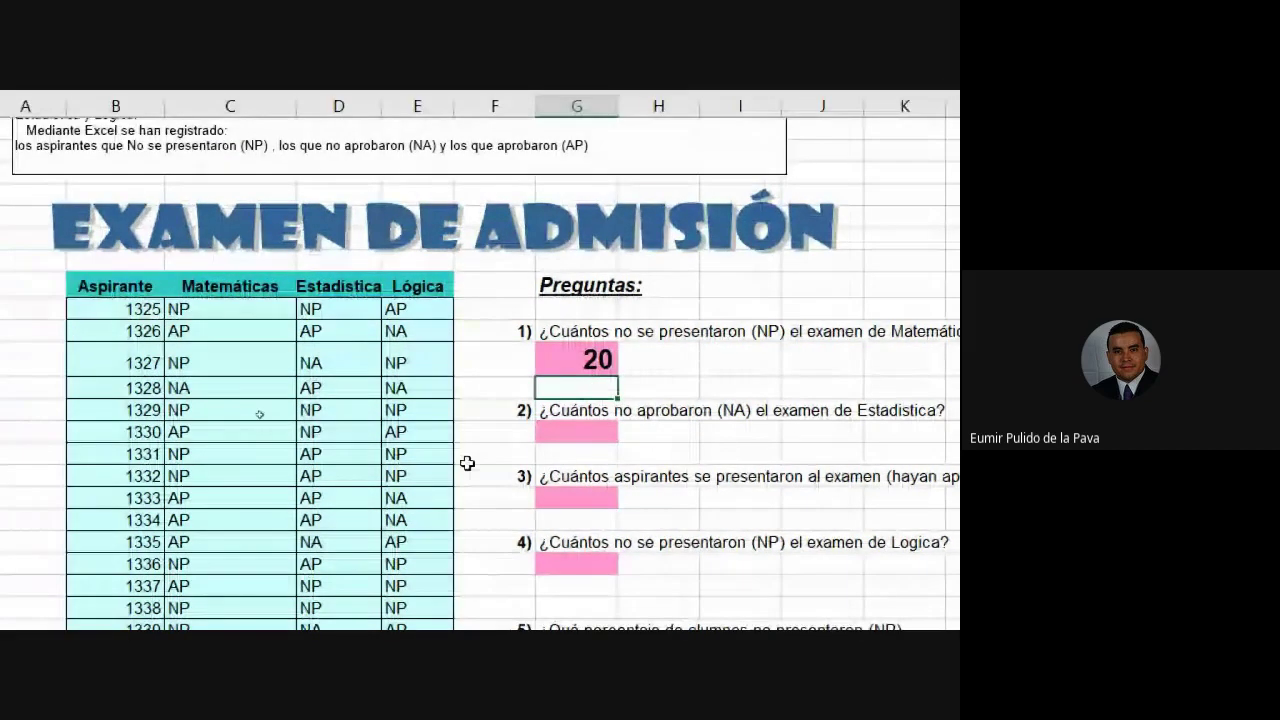
pyautogui.click(593, 361)
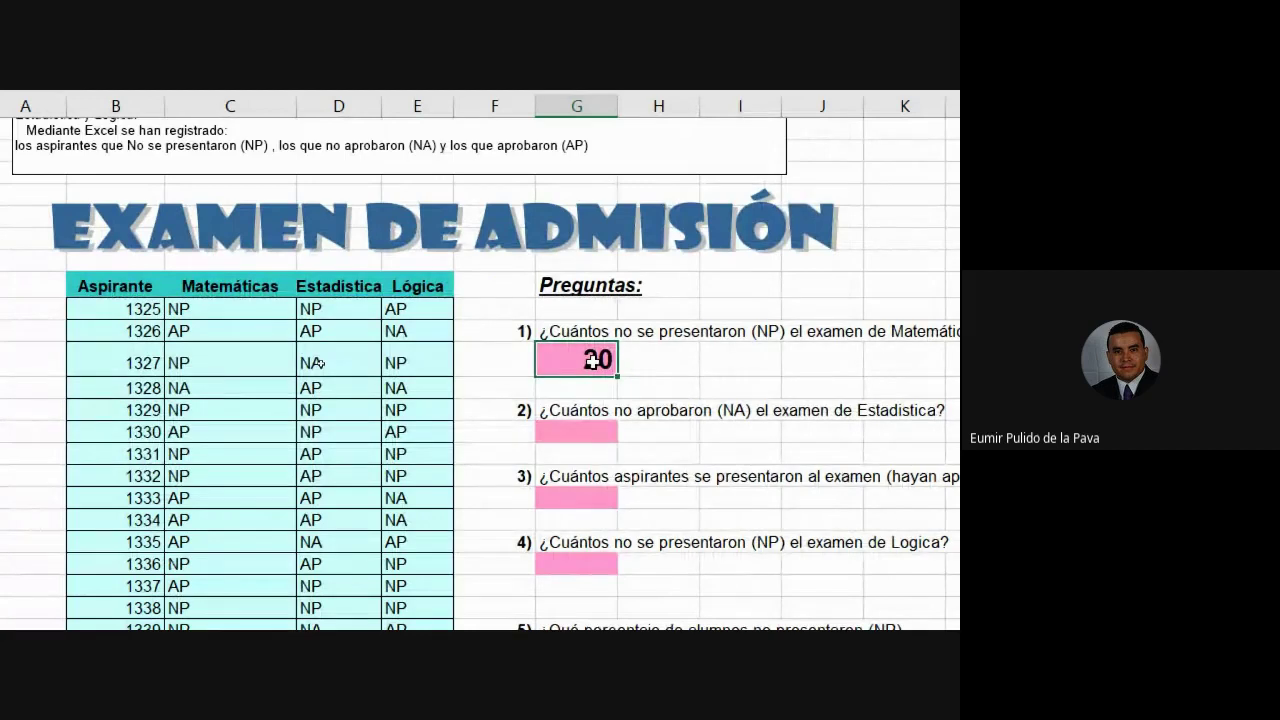
pyautogui.hscroll(4, 886, 503)
pyautogui.hscroll(1, 877, 523)
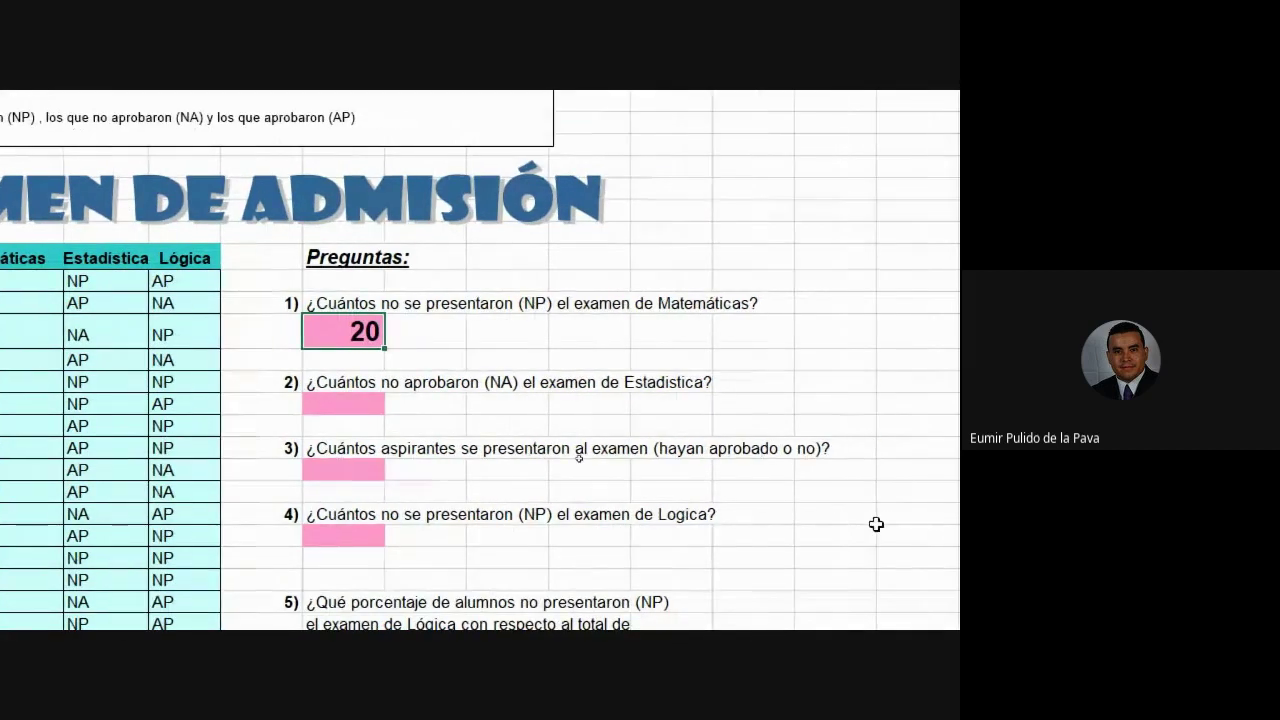
pyautogui.click(372, 468)
pyautogui.click(349, 479)
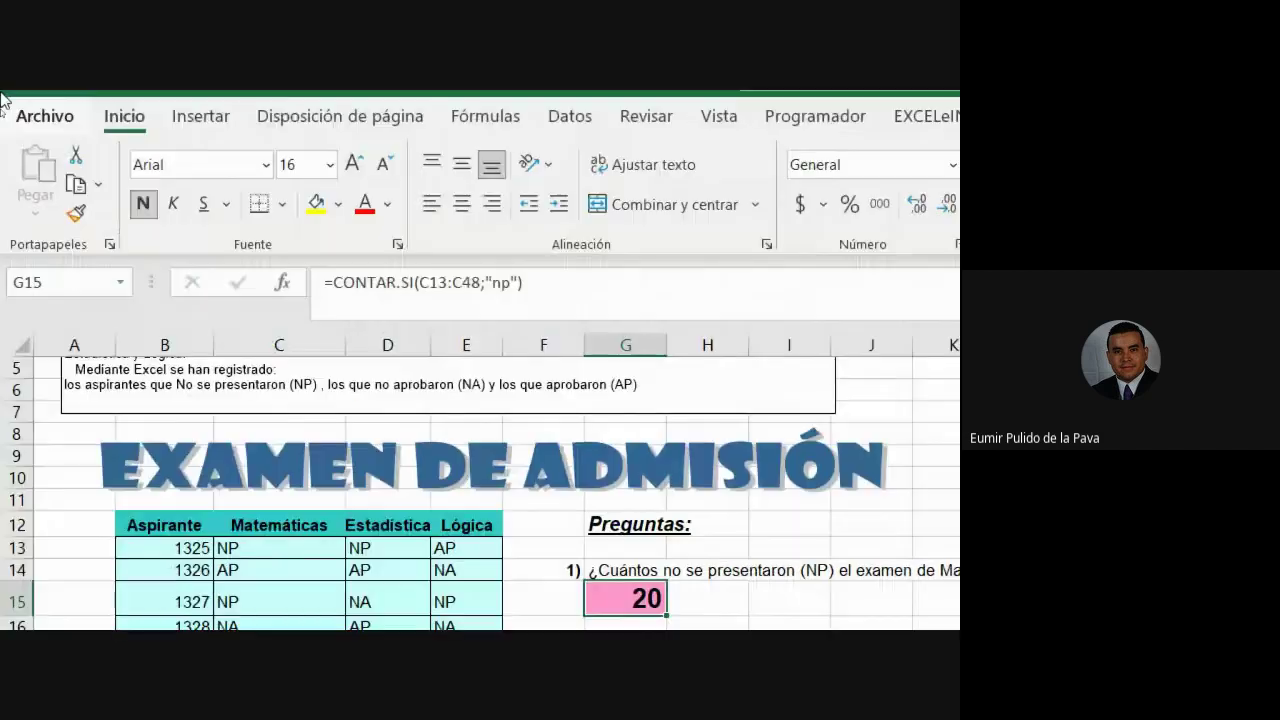
pyautogui.hotkey('ctrl', 'c')
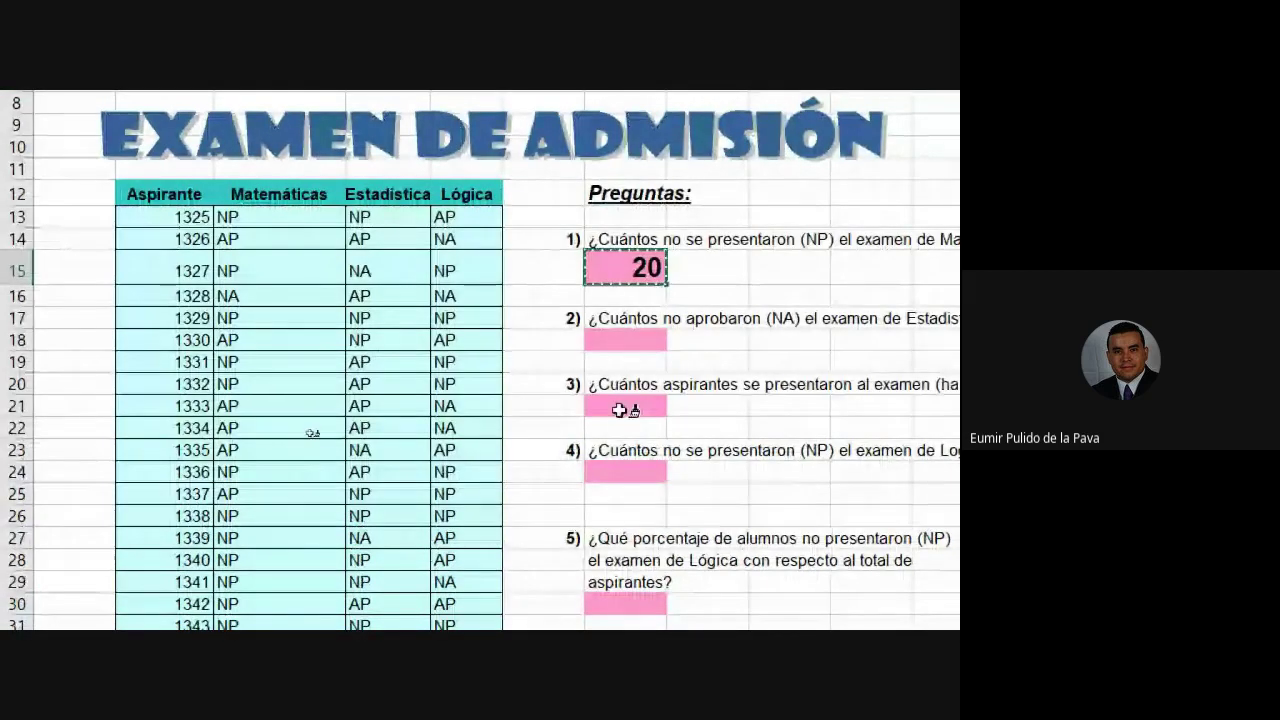
pyautogui.click(622, 410)
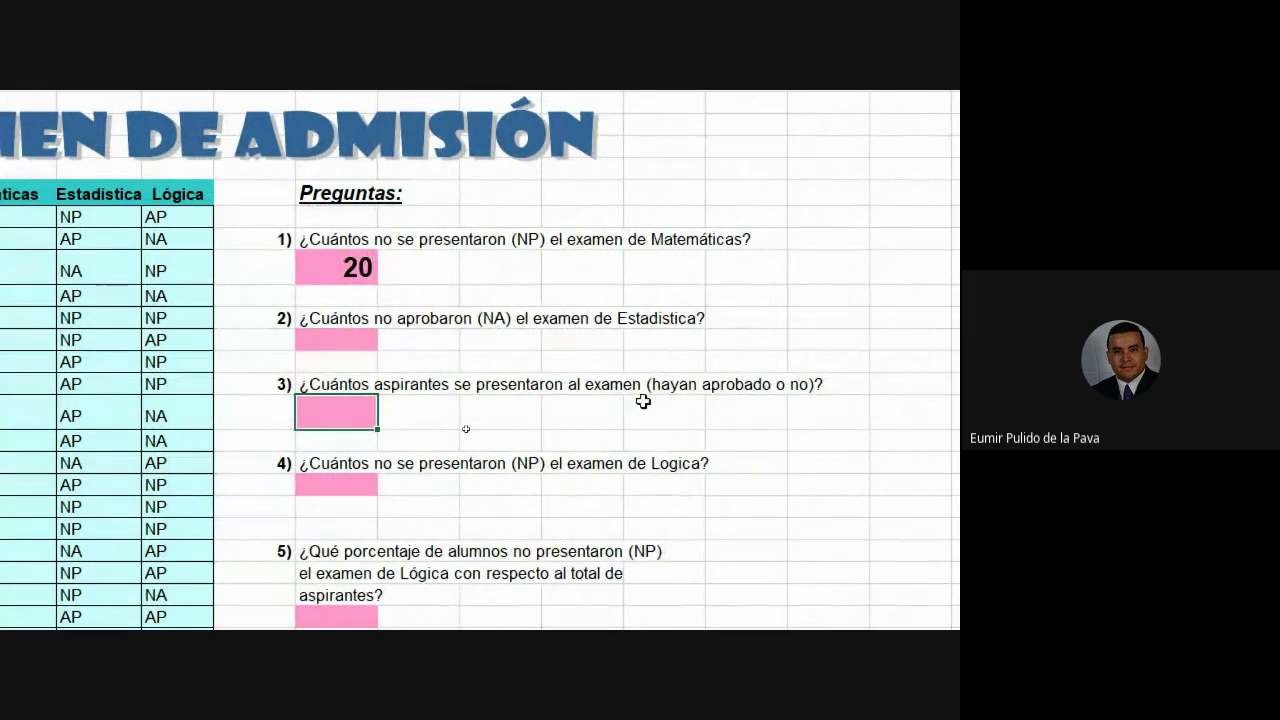
pyautogui.hscroll(-3, 182, 405)
pyautogui.click(267, 192)
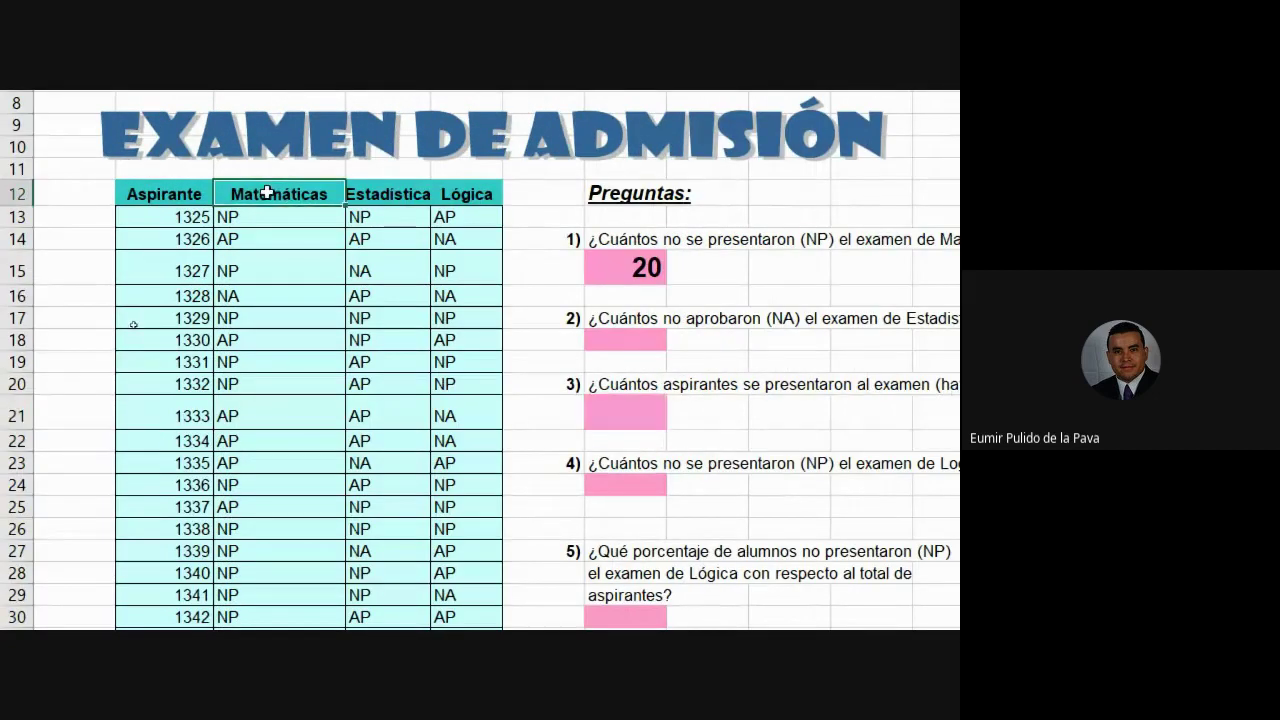
pyautogui.click(463, 190)
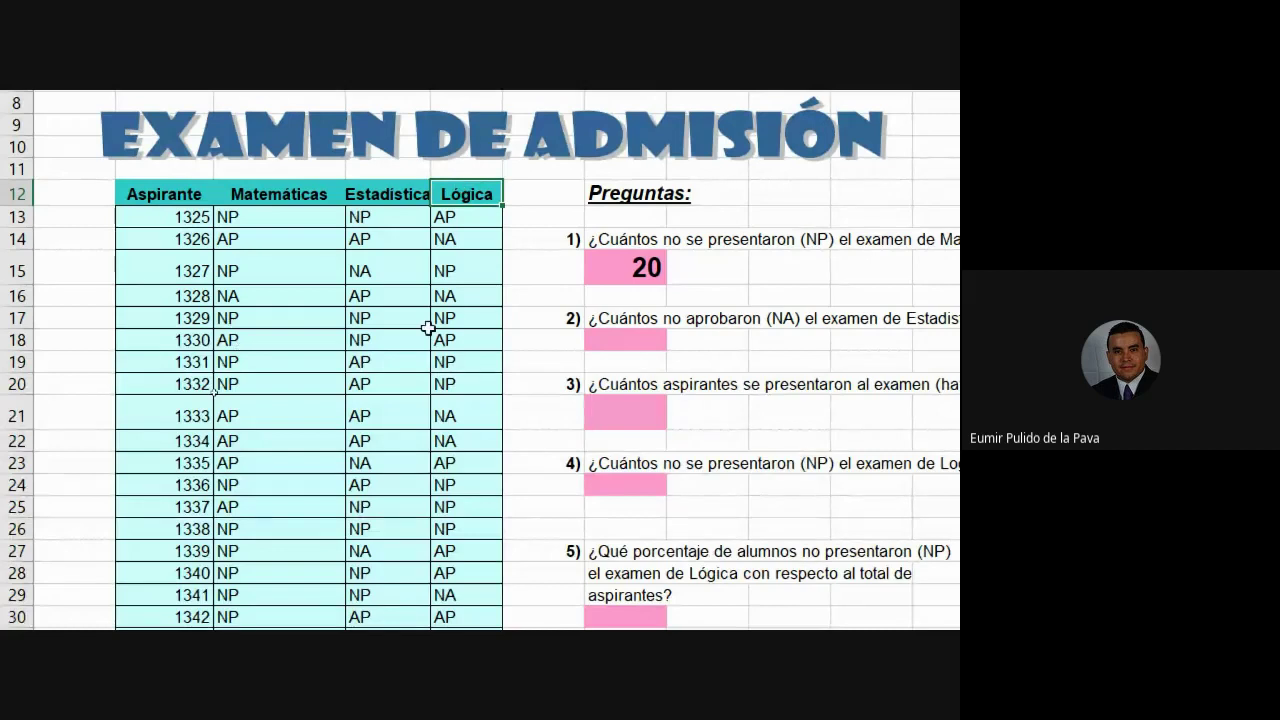
pyautogui.moveTo(190, 216); pyautogui.dragTo(137, 628)
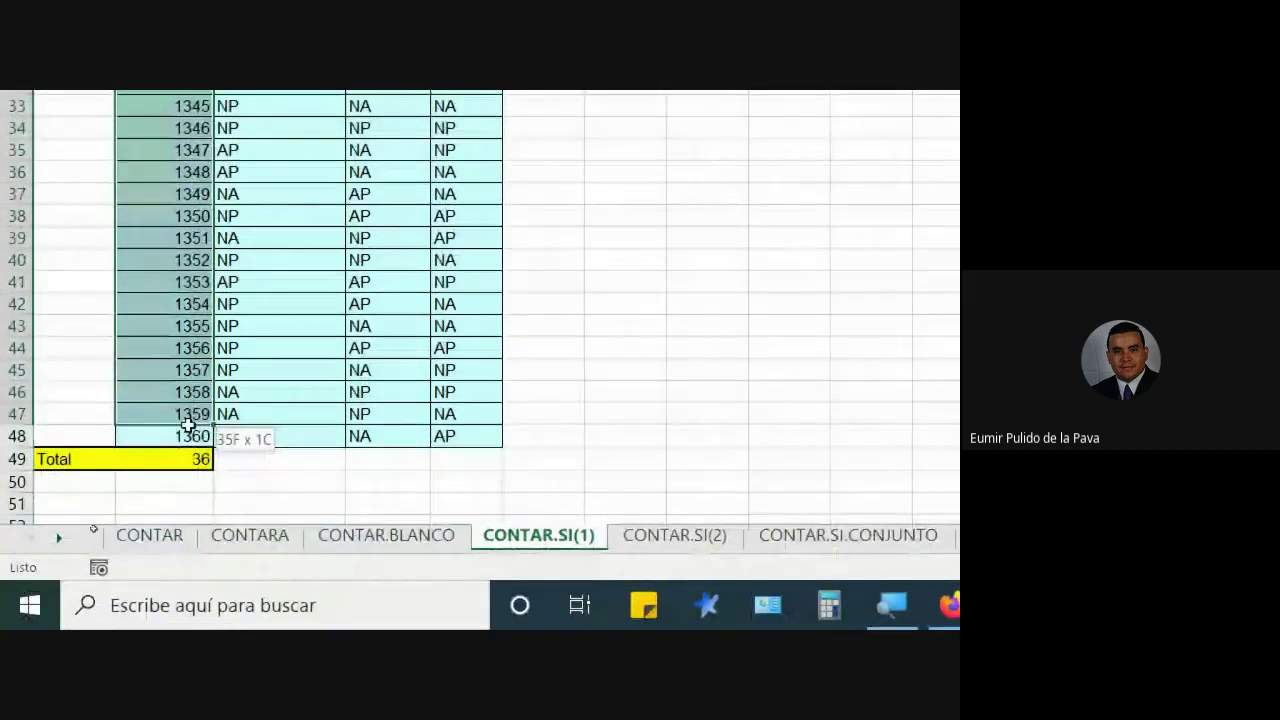
pyautogui.moveTo(137, 628); pyautogui.dragTo(195, 436)
pyautogui.click(200, 462)
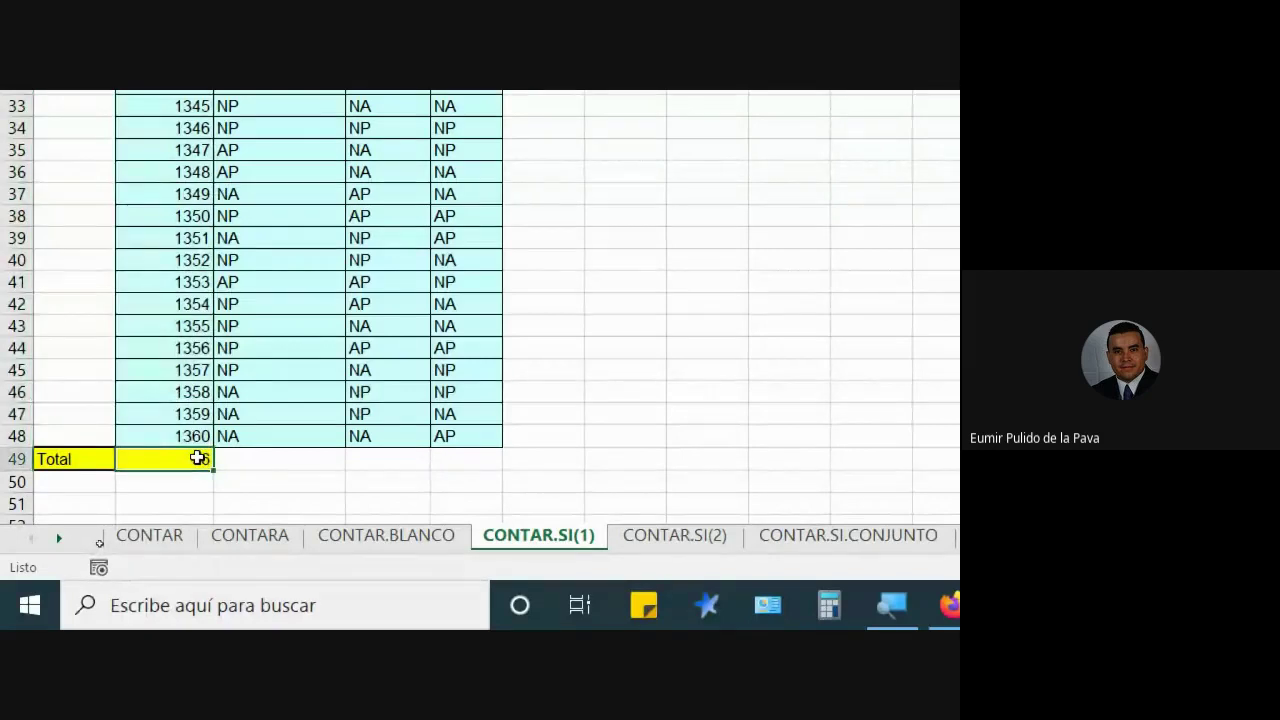
# Enter =CONTAR(B13:B48) in G21, returning 36 aspirants.
pyautogui.click(492, 343)
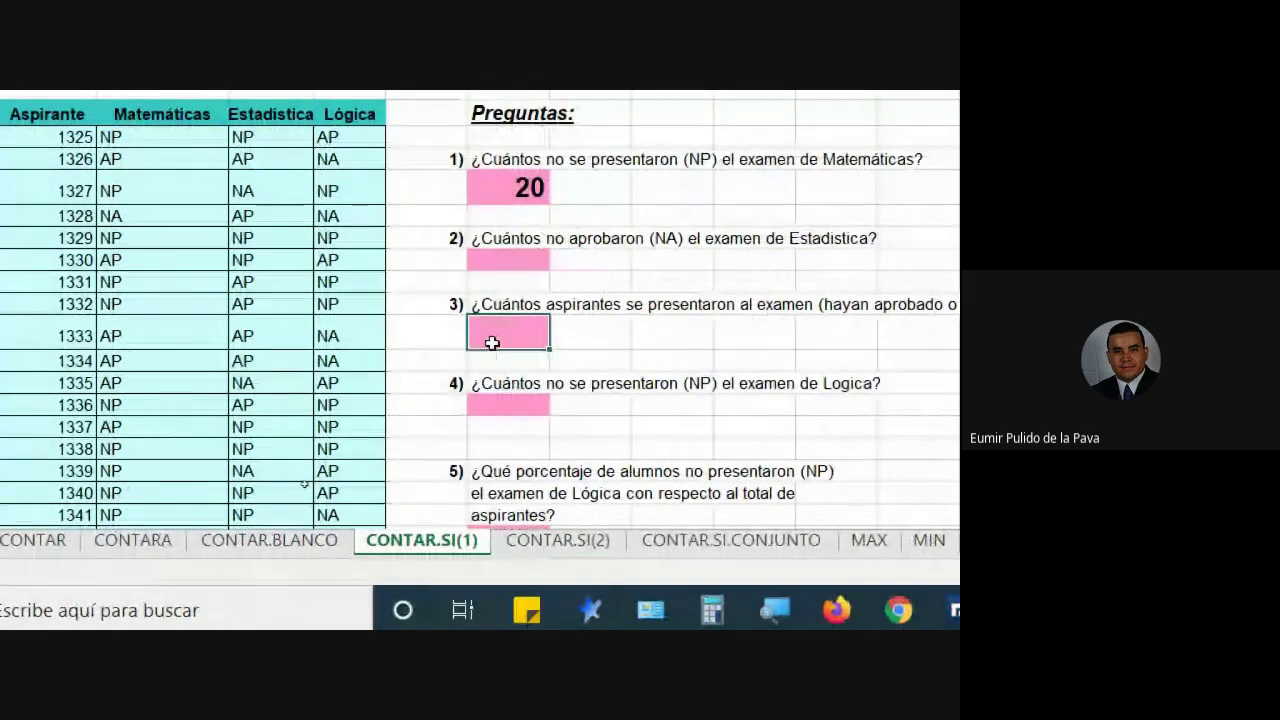
pyautogui.write('=')
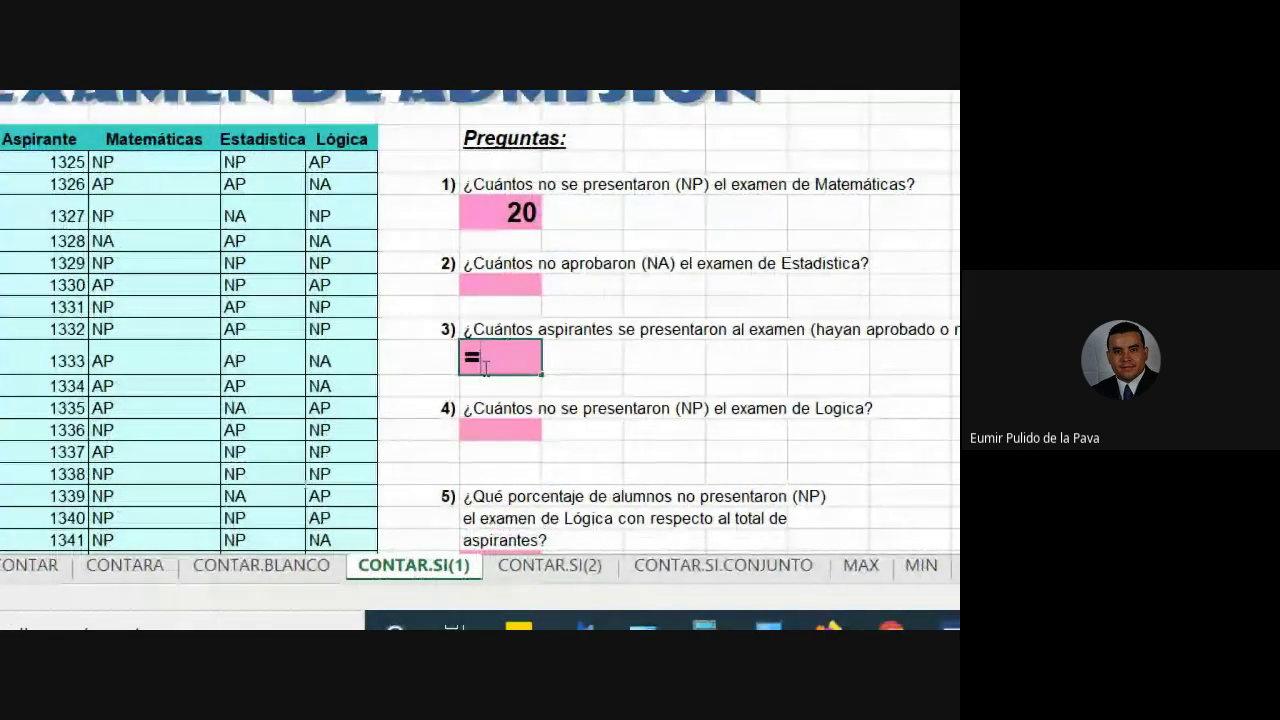
pyautogui.write('contar')
pyautogui.press('Tab')
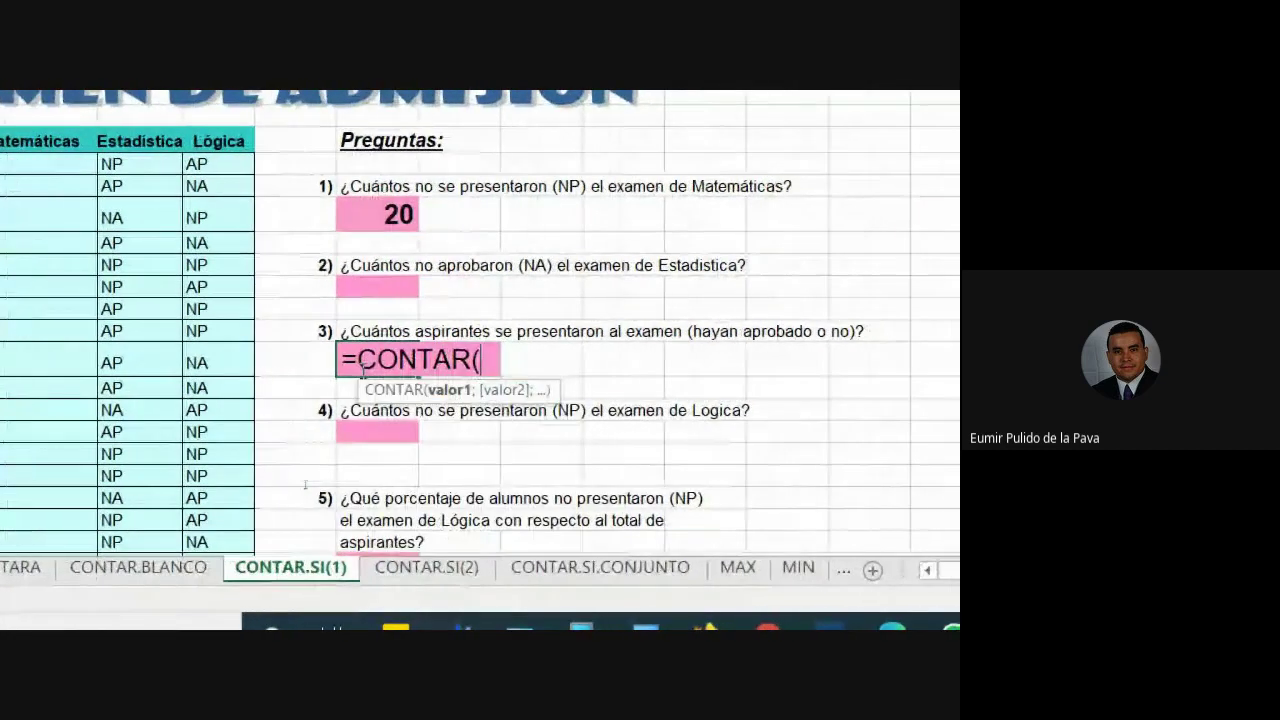
pyautogui.moveTo(160, 165)
pyautogui.mouseDown()
pyautogui.moveTo(170, 580)
pyautogui.moveTo(177, 457)
pyautogui.mouseUp()
pyautogui.press('Return')
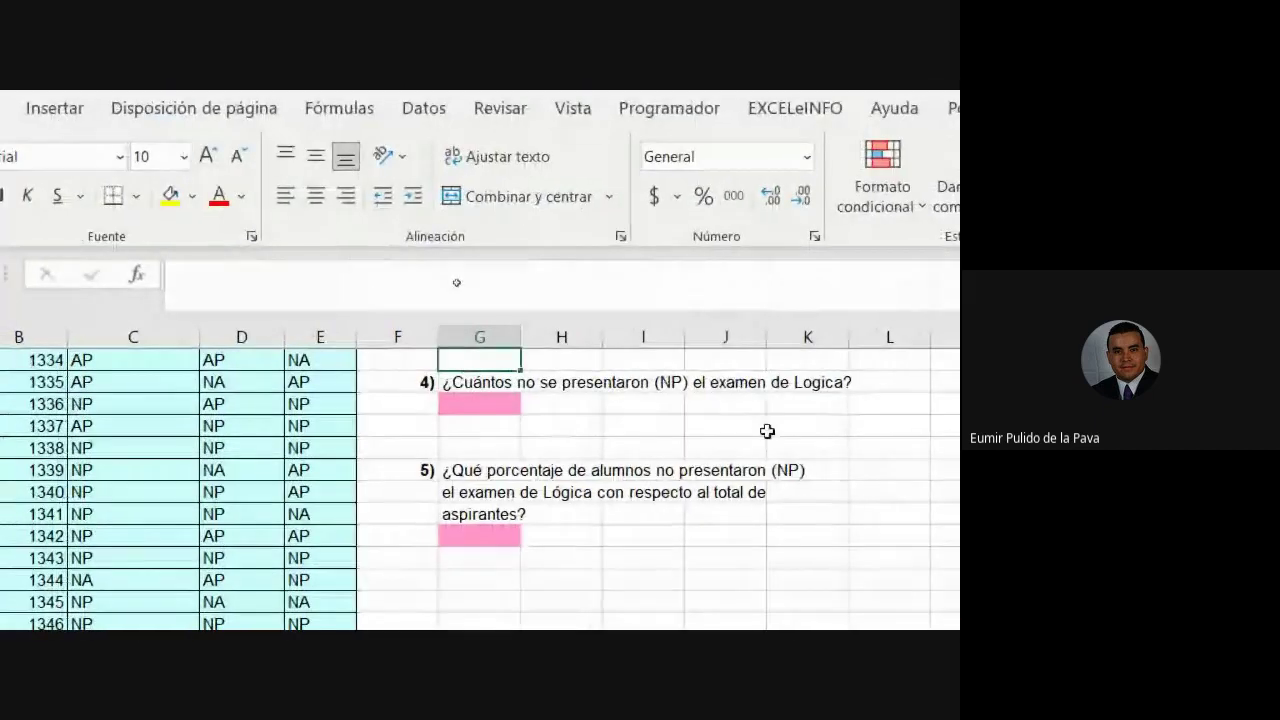
pyautogui.scroll(2, 766, 429)
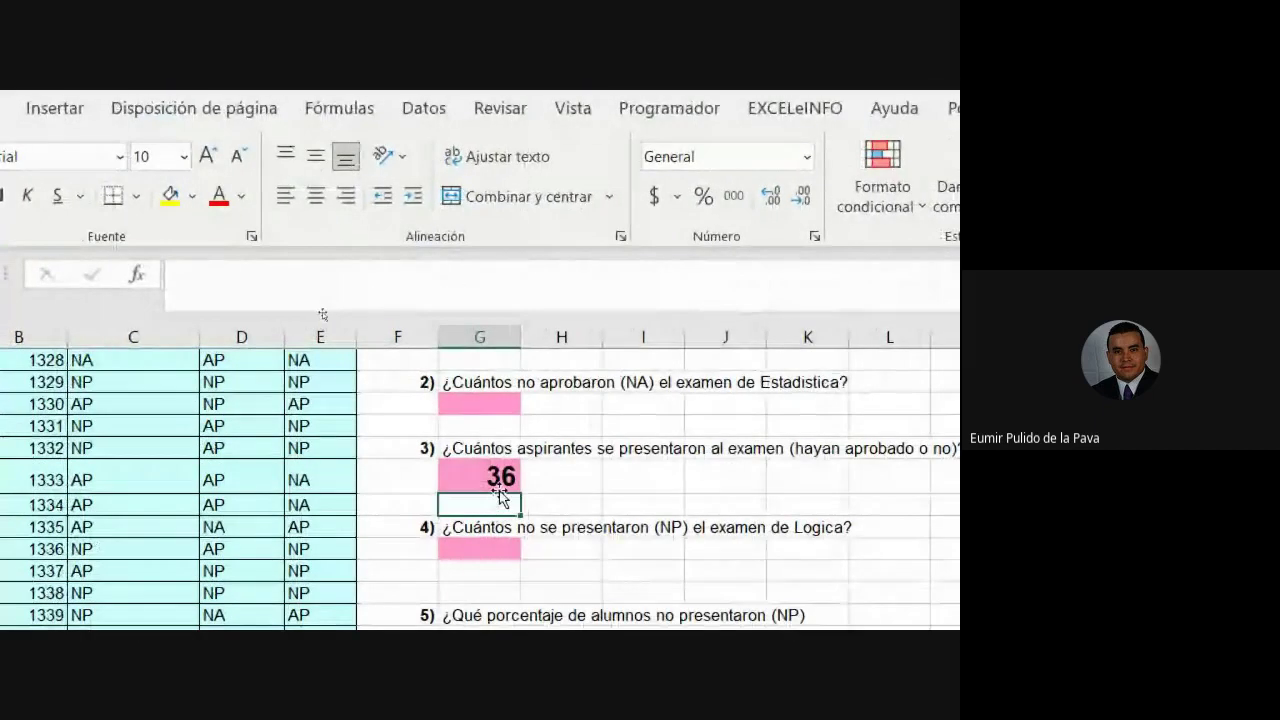
pyautogui.click(503, 478)
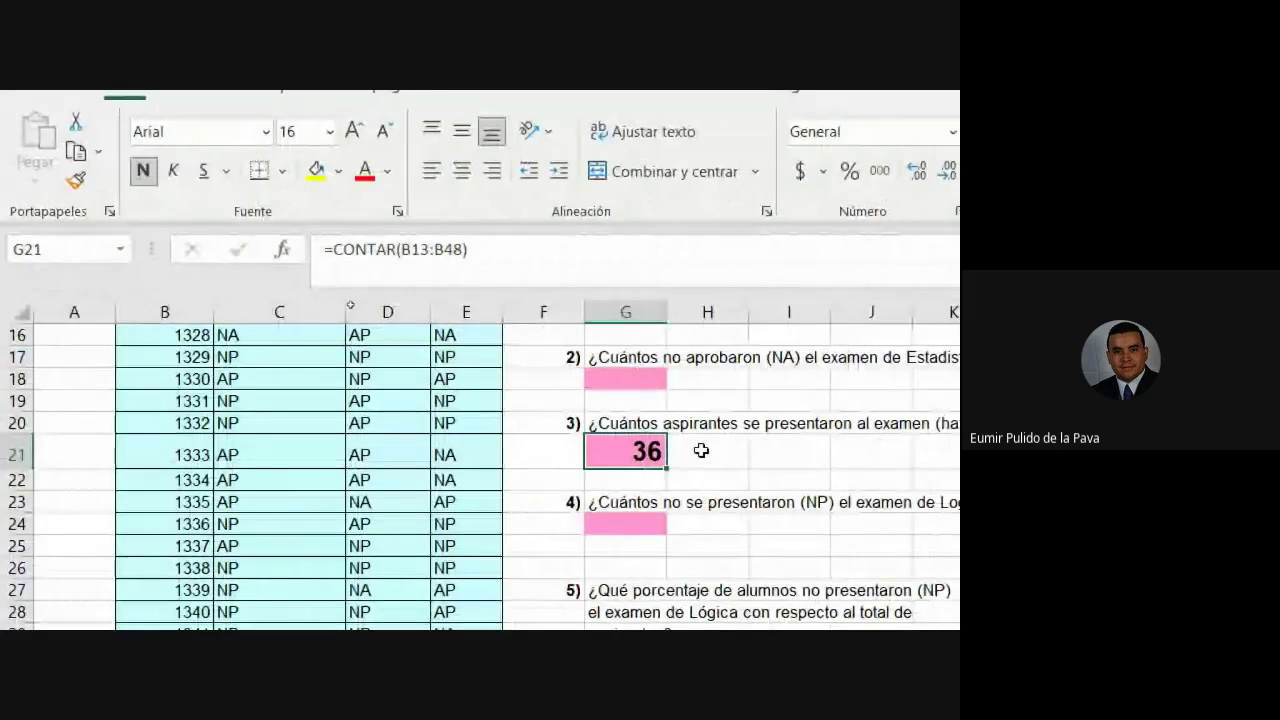
# Enter =CONTARA(B13:B48) in the cell beside question 3's answer, also returning 36.
pyautogui.click(676, 451)
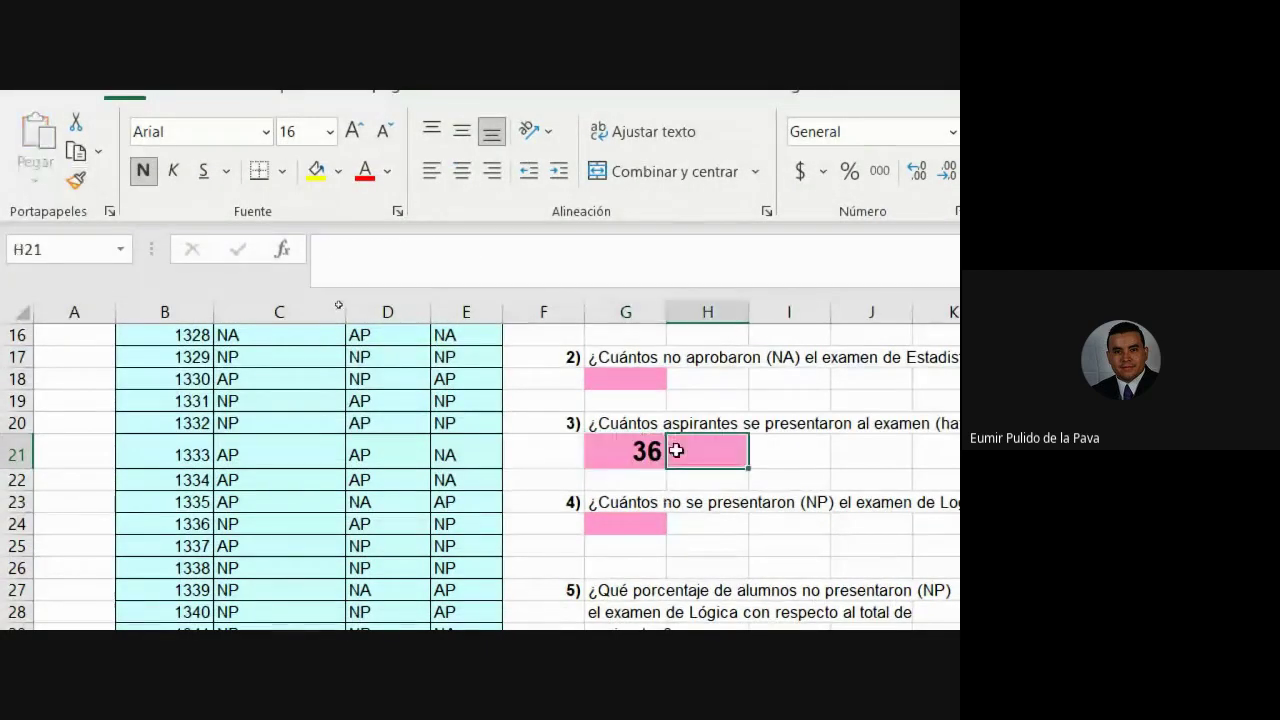
pyautogui.write('=contar')
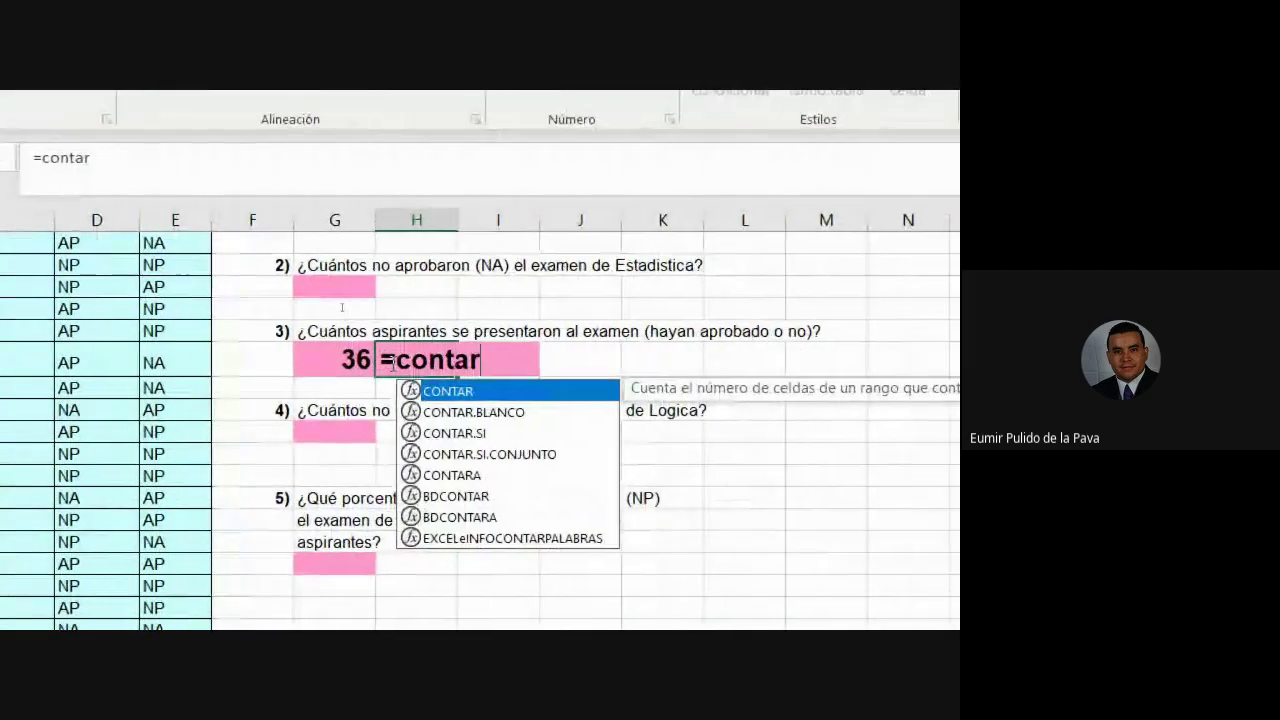
pyautogui.press('Down')
pyautogui.press('Down')
pyautogui.press('Down')
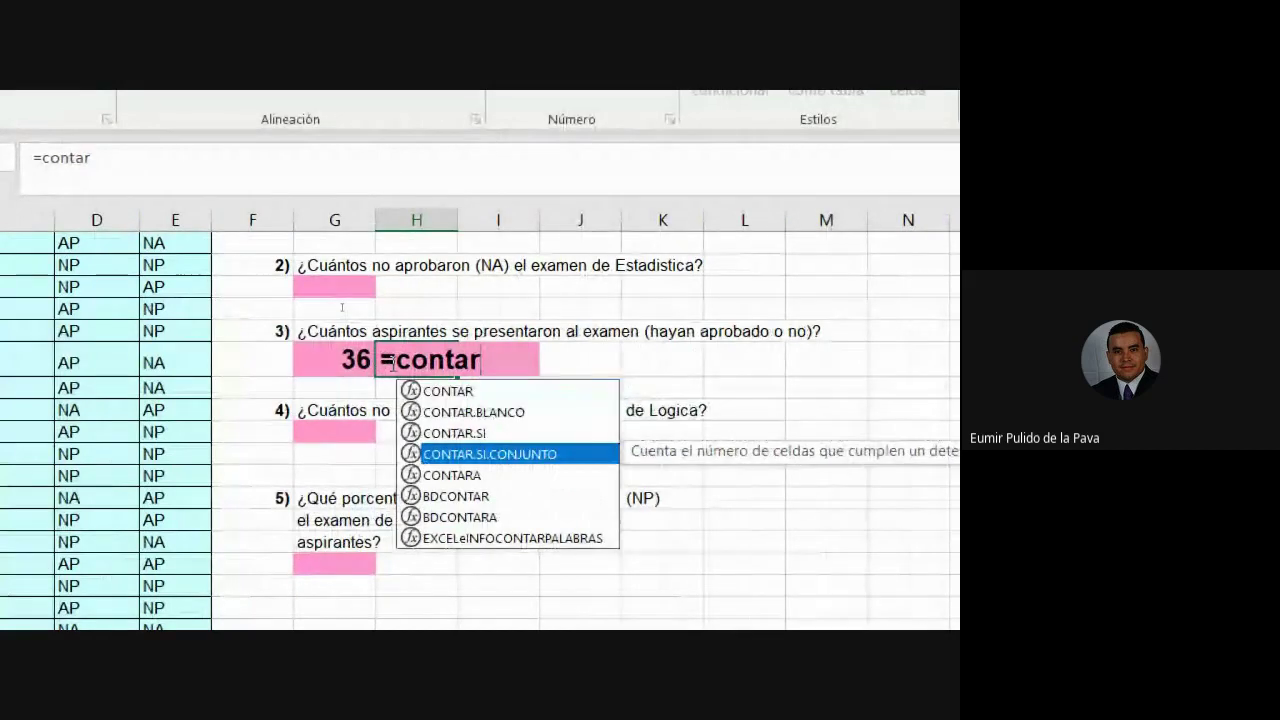
pyautogui.press('Down')
pyautogui.press('Tab')
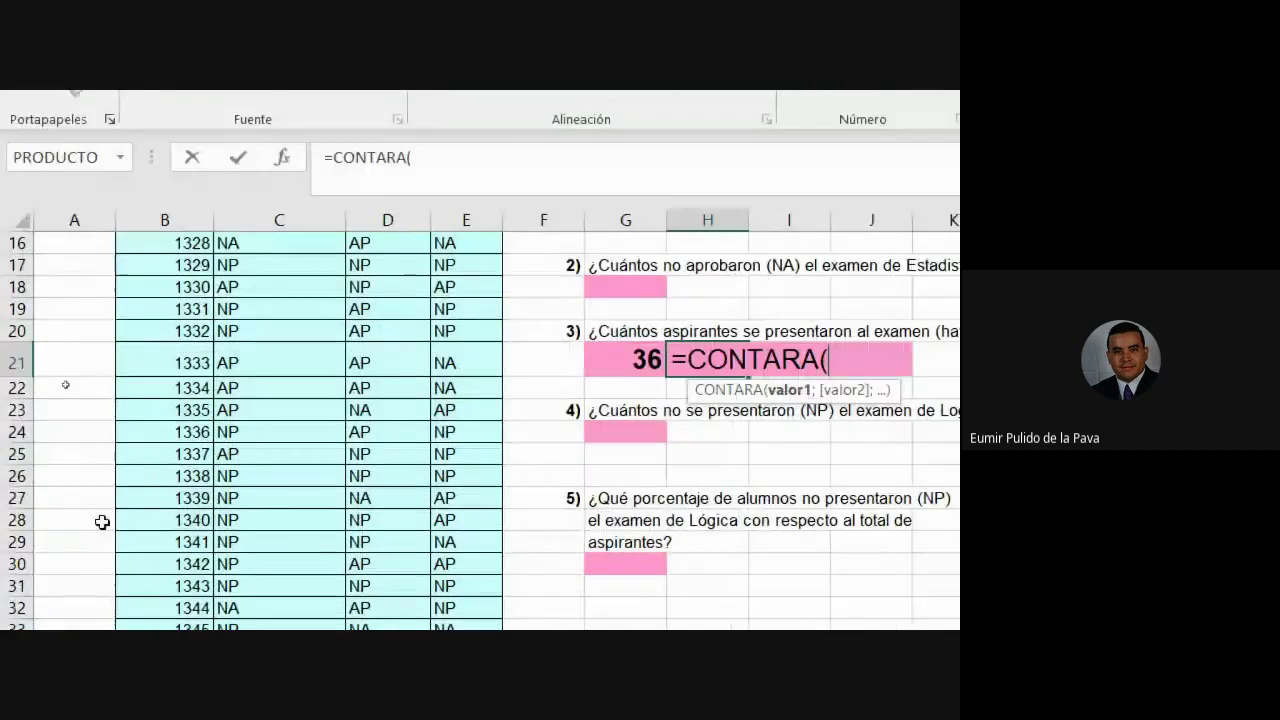
pyautogui.scroll(5, 150, 490)
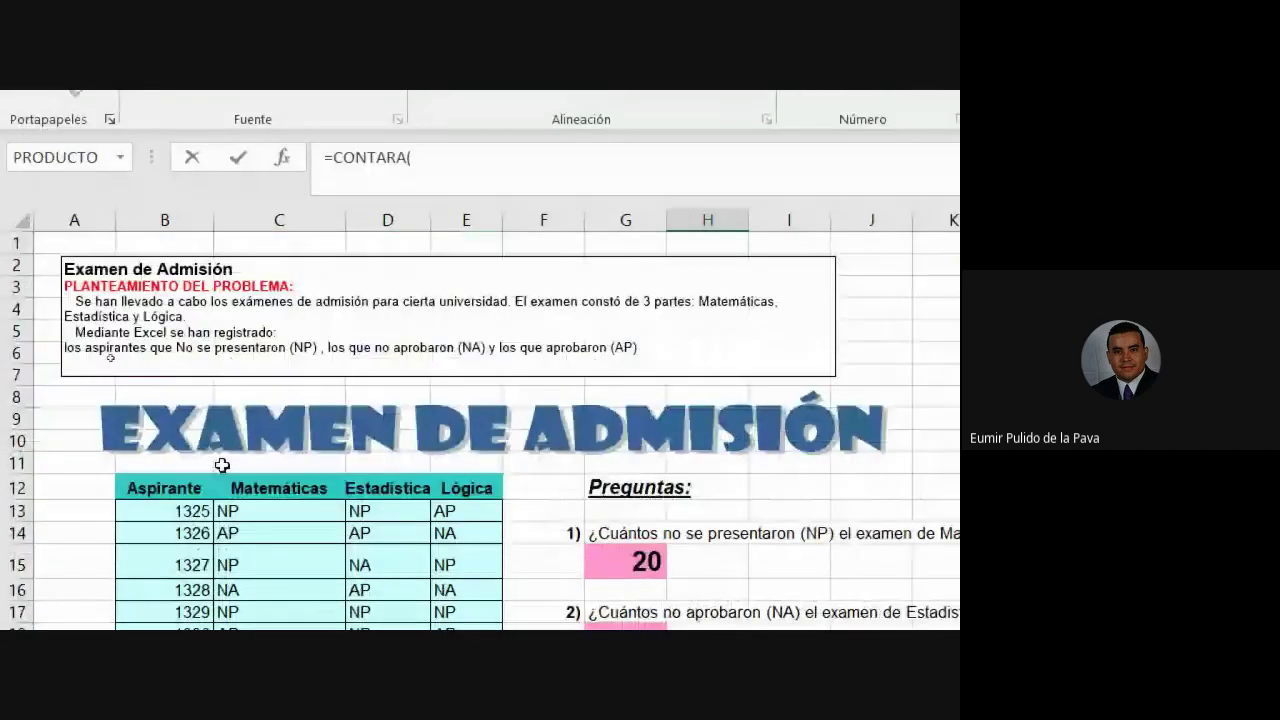
pyautogui.moveTo(159, 476); pyautogui.dragTo(156, 598)
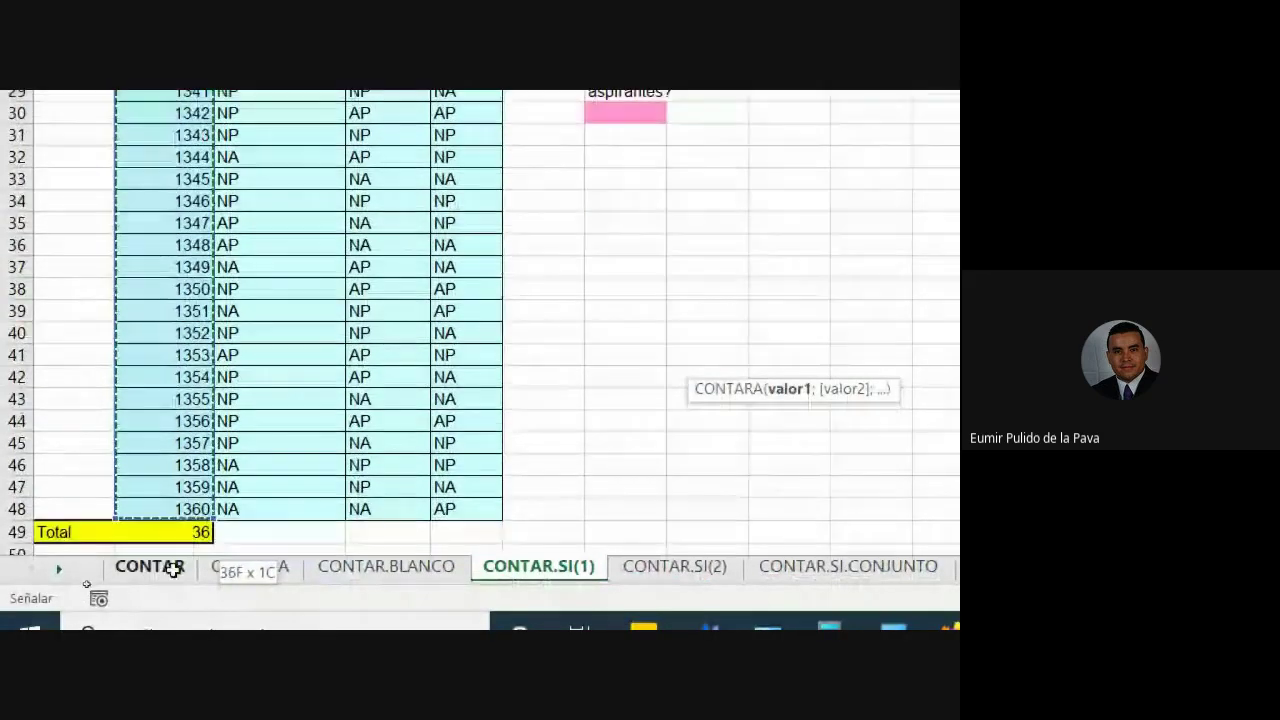
pyautogui.moveTo(156, 598); pyautogui.dragTo(186, 500)
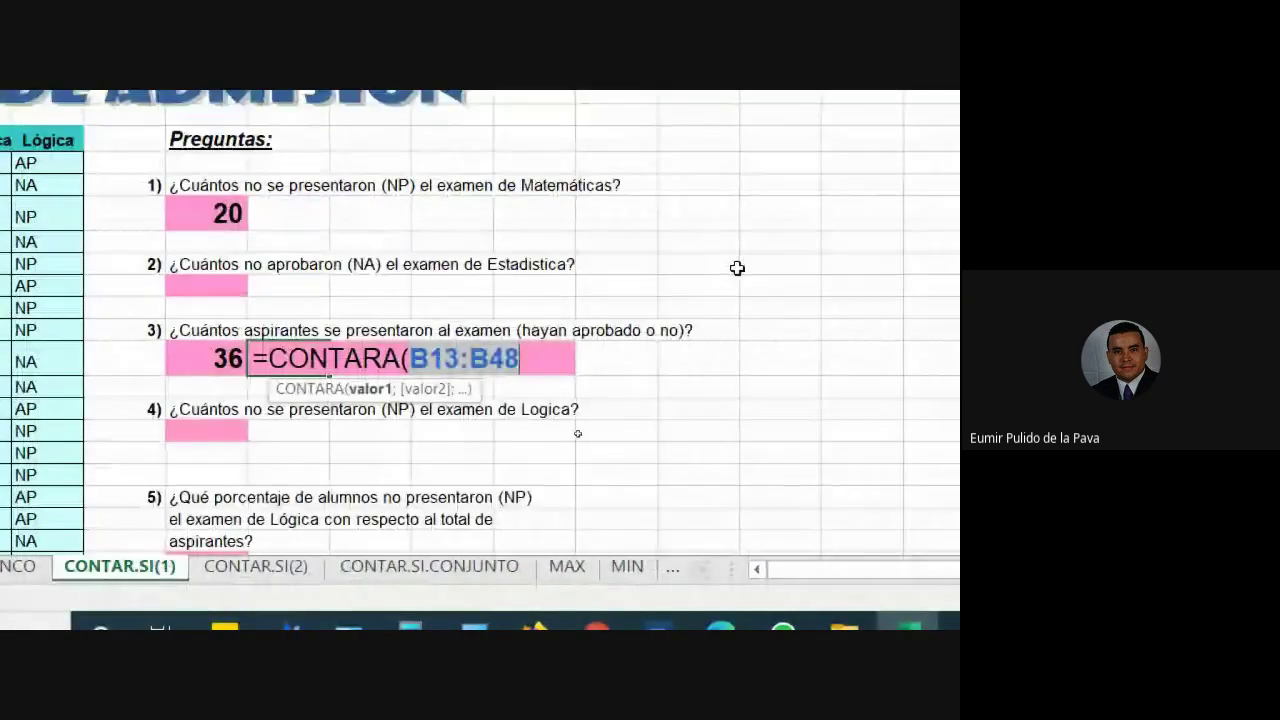
pyautogui.write(')')
pyautogui.press('Return')
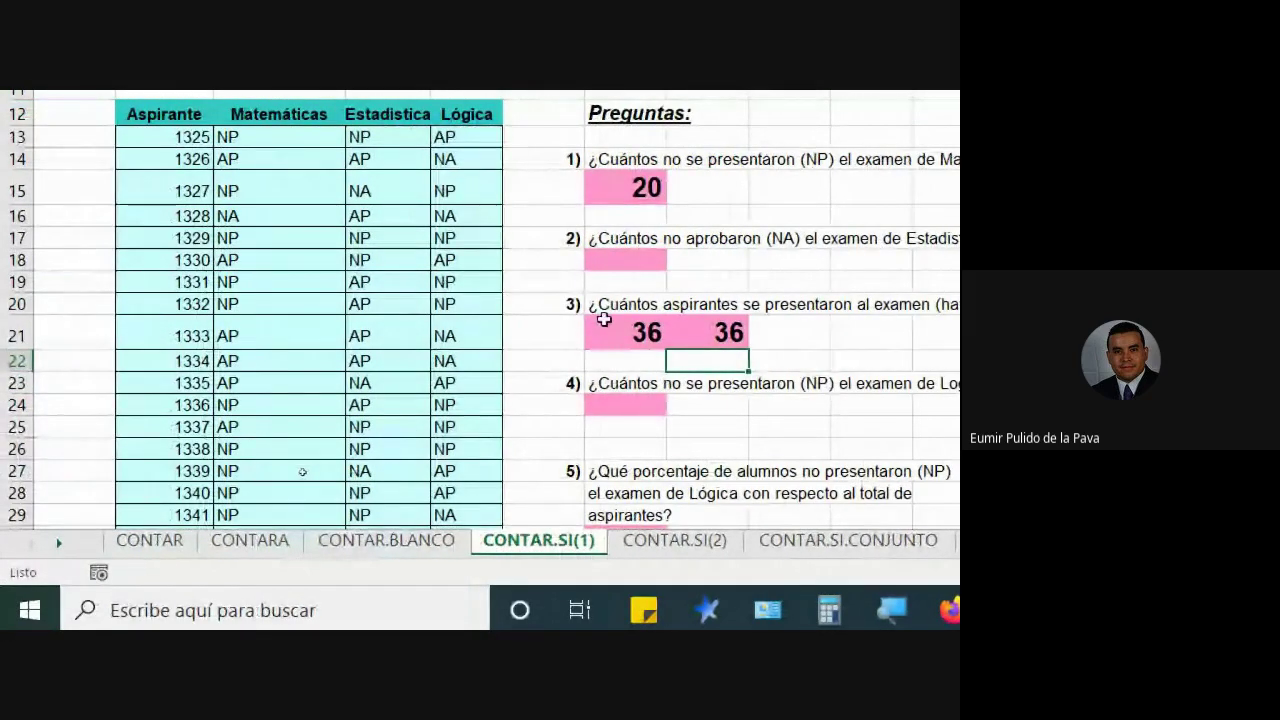
# Compare the CONTAR and CONTARA formulas side by side without changing them.
pyautogui.click(625, 338)
pyautogui.doubleClick(625, 338)
pyautogui.press('Escape')
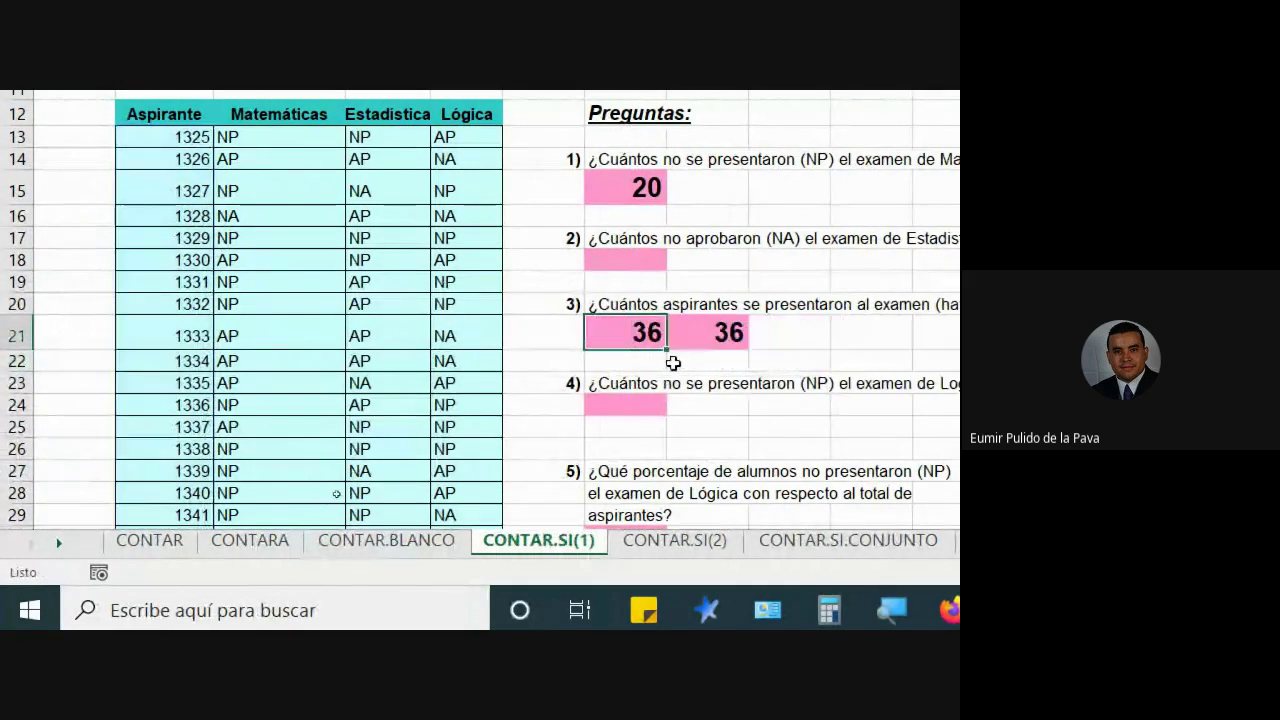
pyautogui.doubleClick(714, 336)
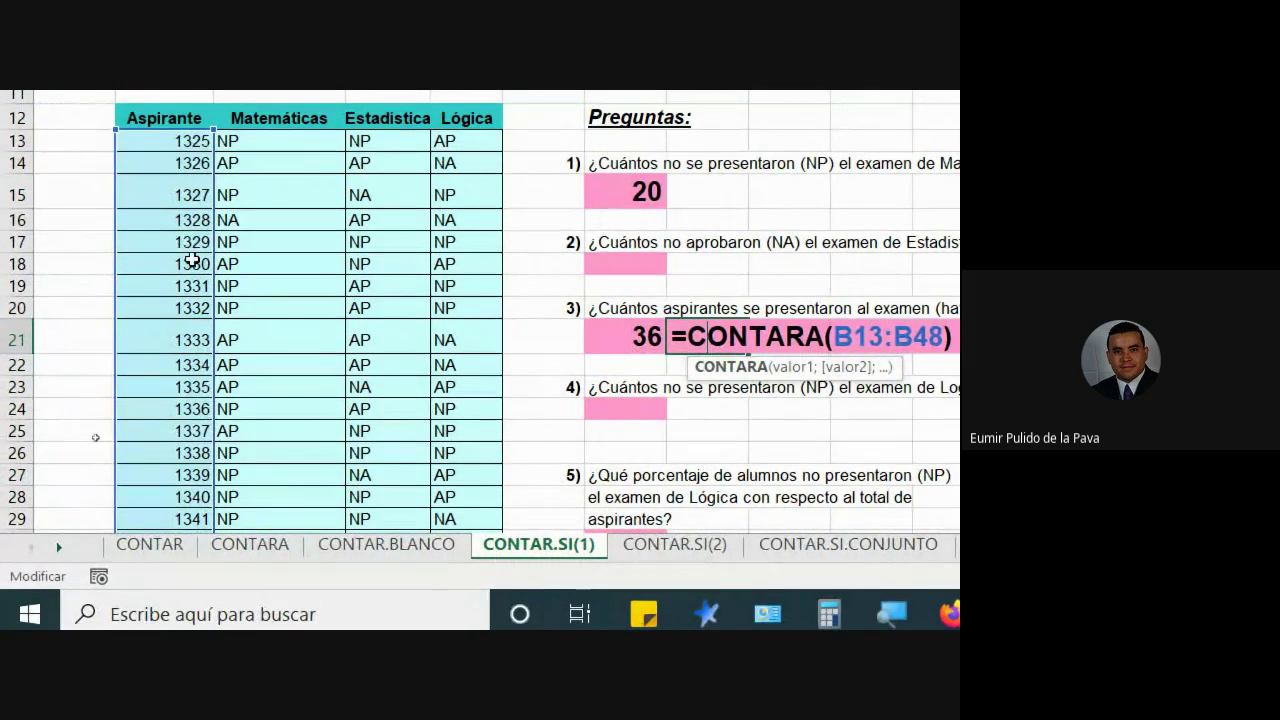
pyautogui.press('Escape')
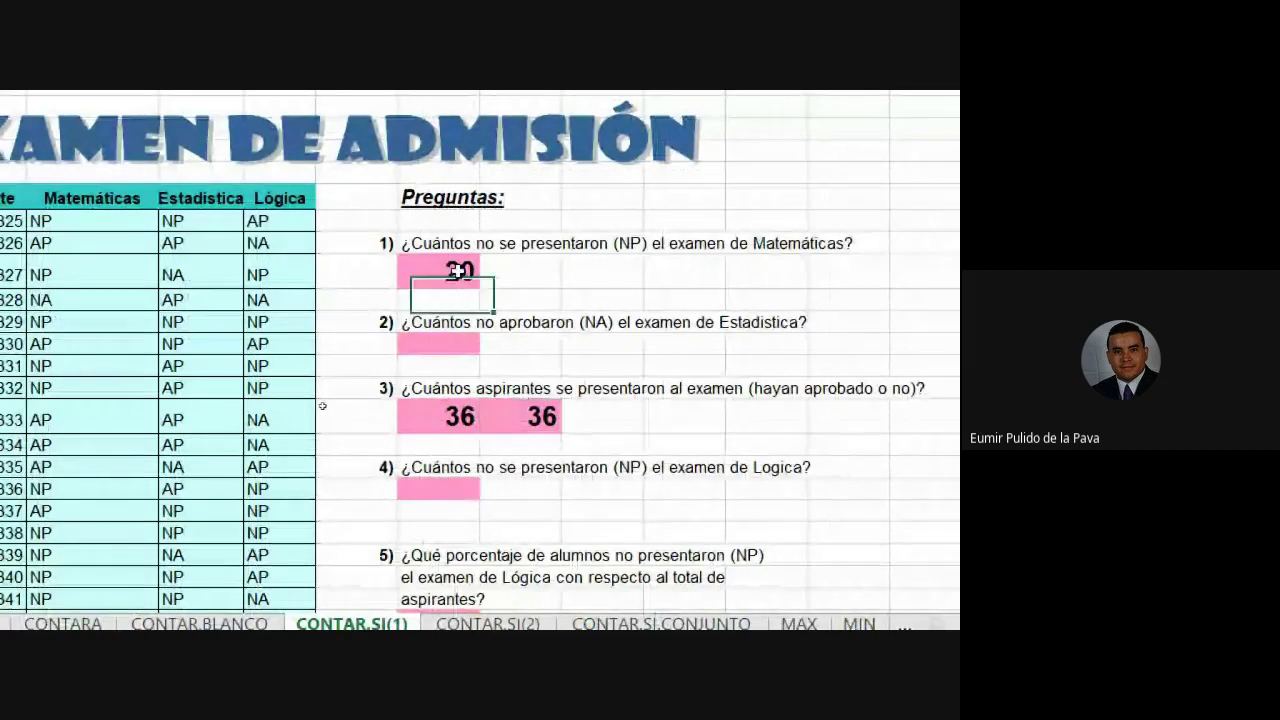
pyautogui.doubleClick(462, 283)
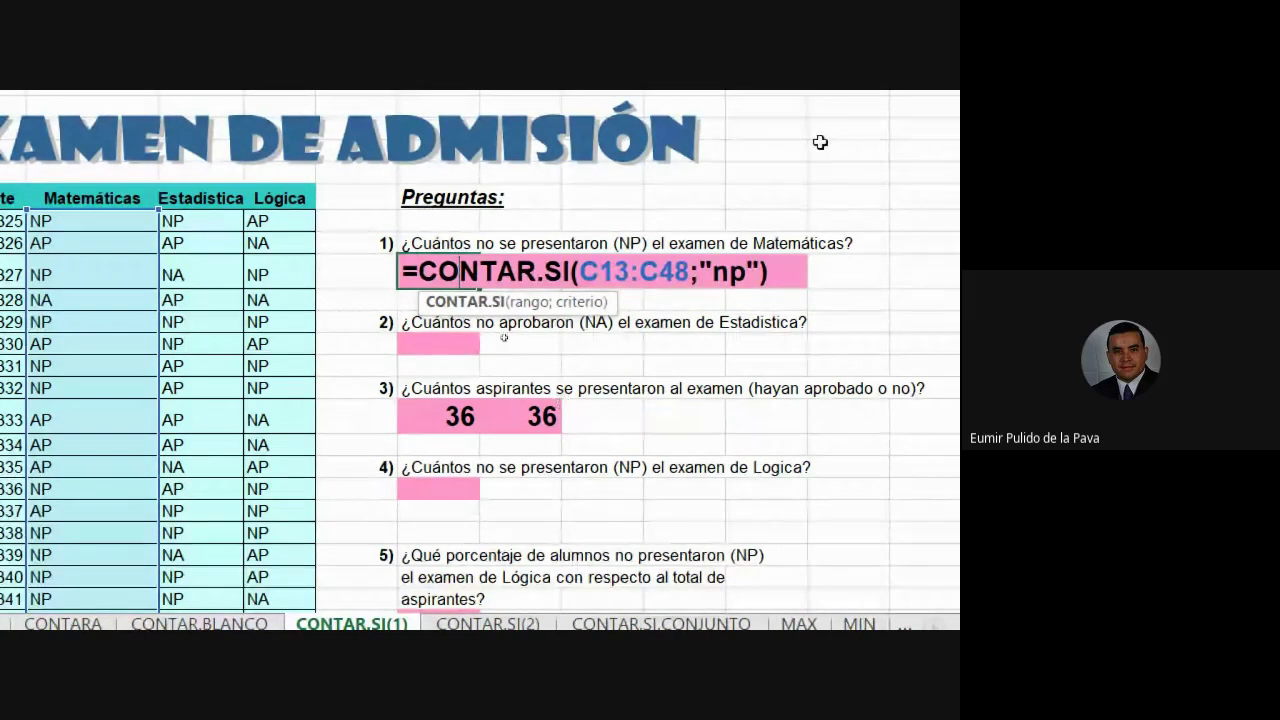
pyautogui.scroll(1, 820, 140)
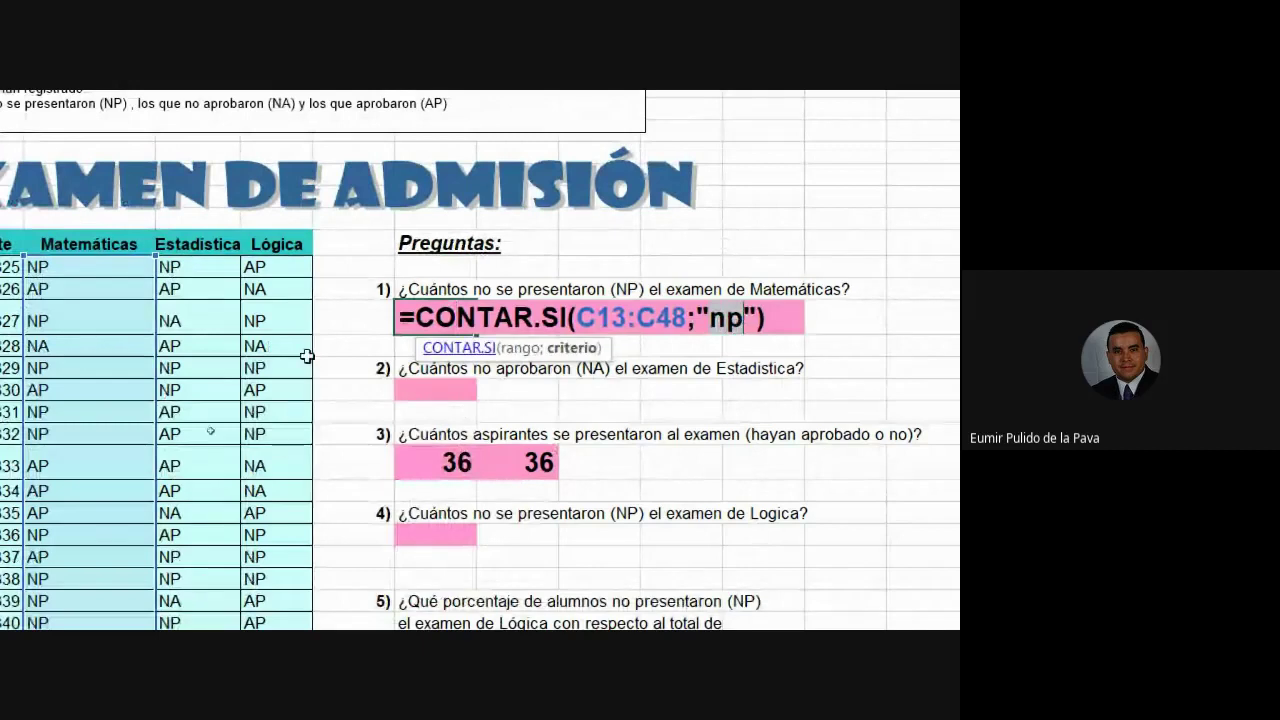
pyautogui.hscroll(-3, 309, 357)
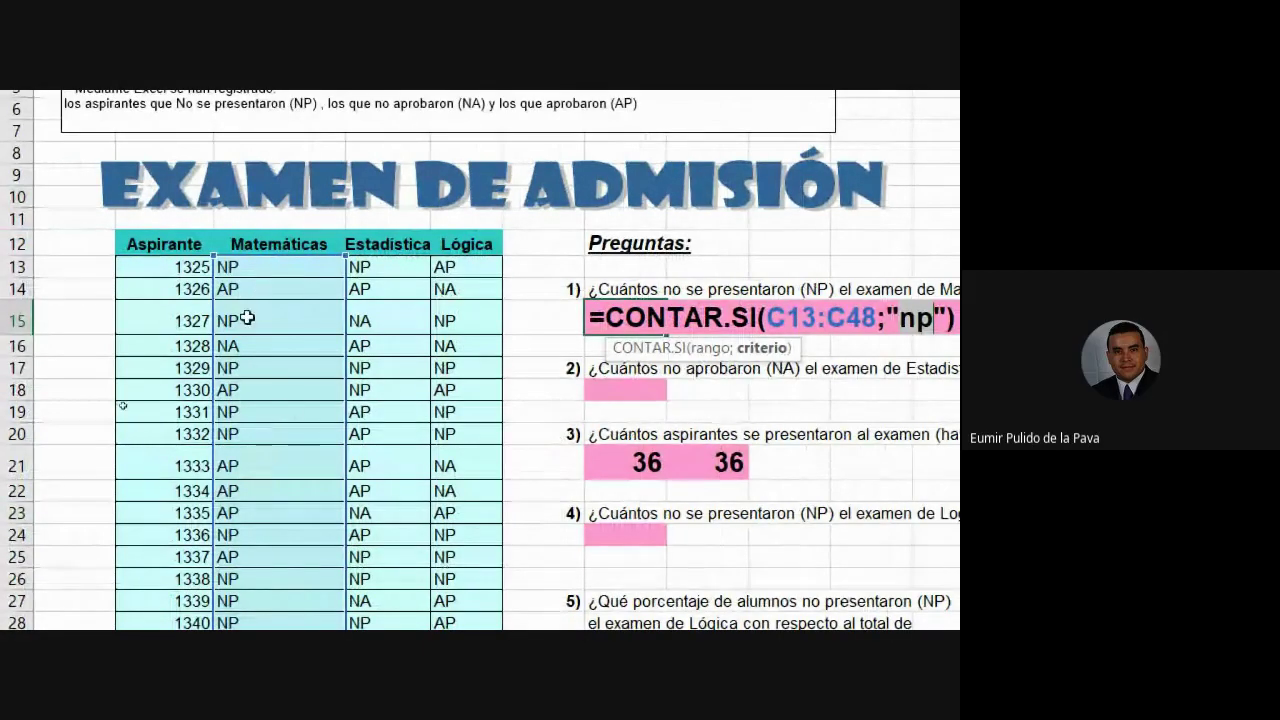
pyautogui.hscroll(5, 908, 240)
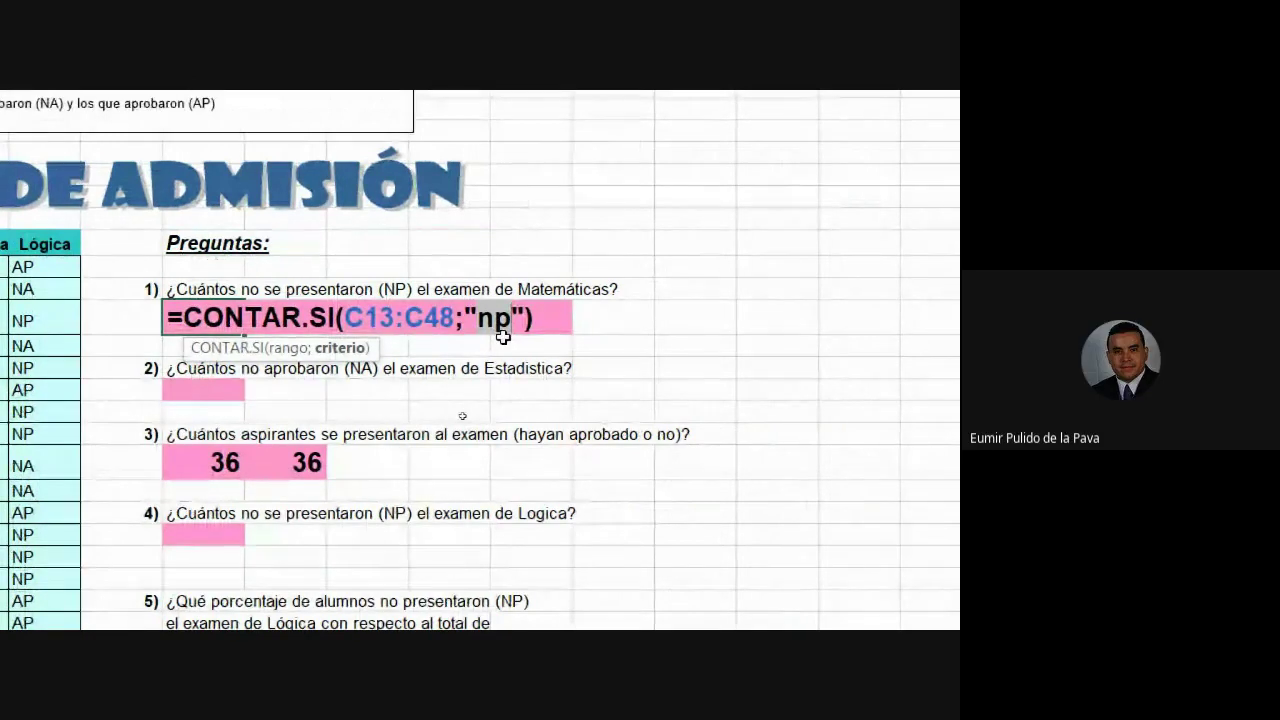
pyautogui.press('Return')
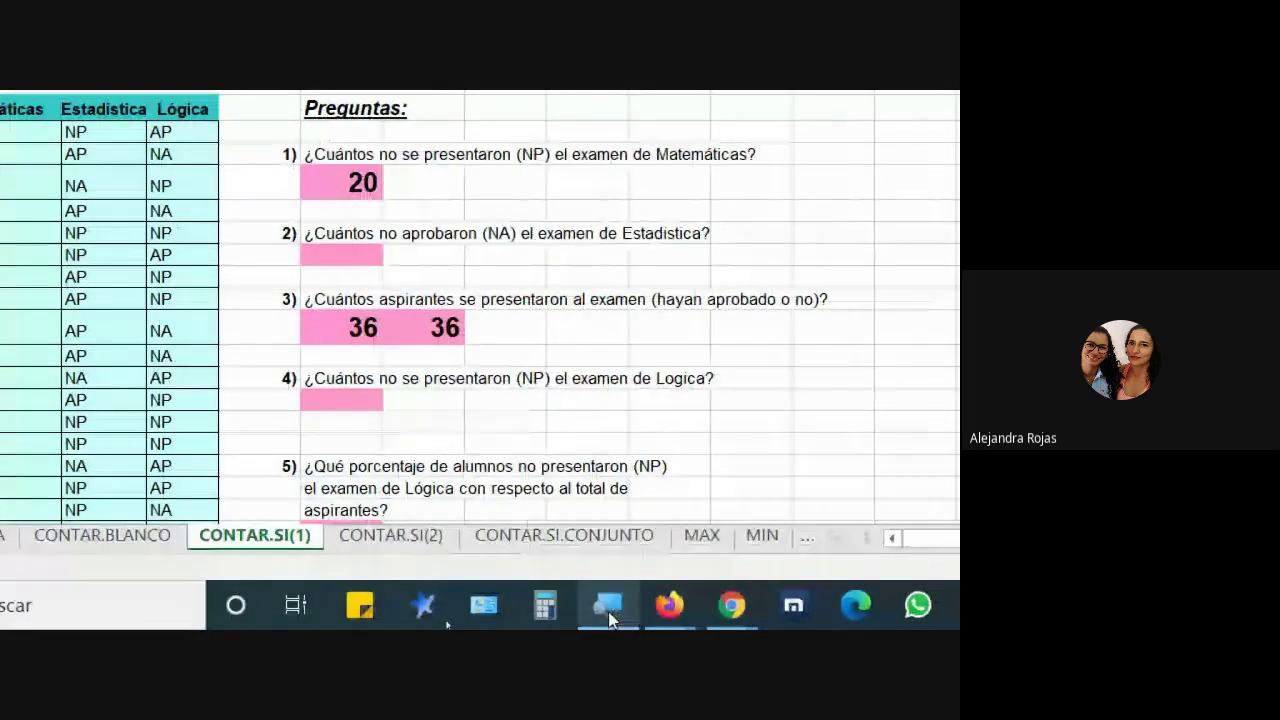
# Reset screen magnification to 100% and hide the magnifier.
pyautogui.click(608, 607)
pyautogui.press('super+minus')
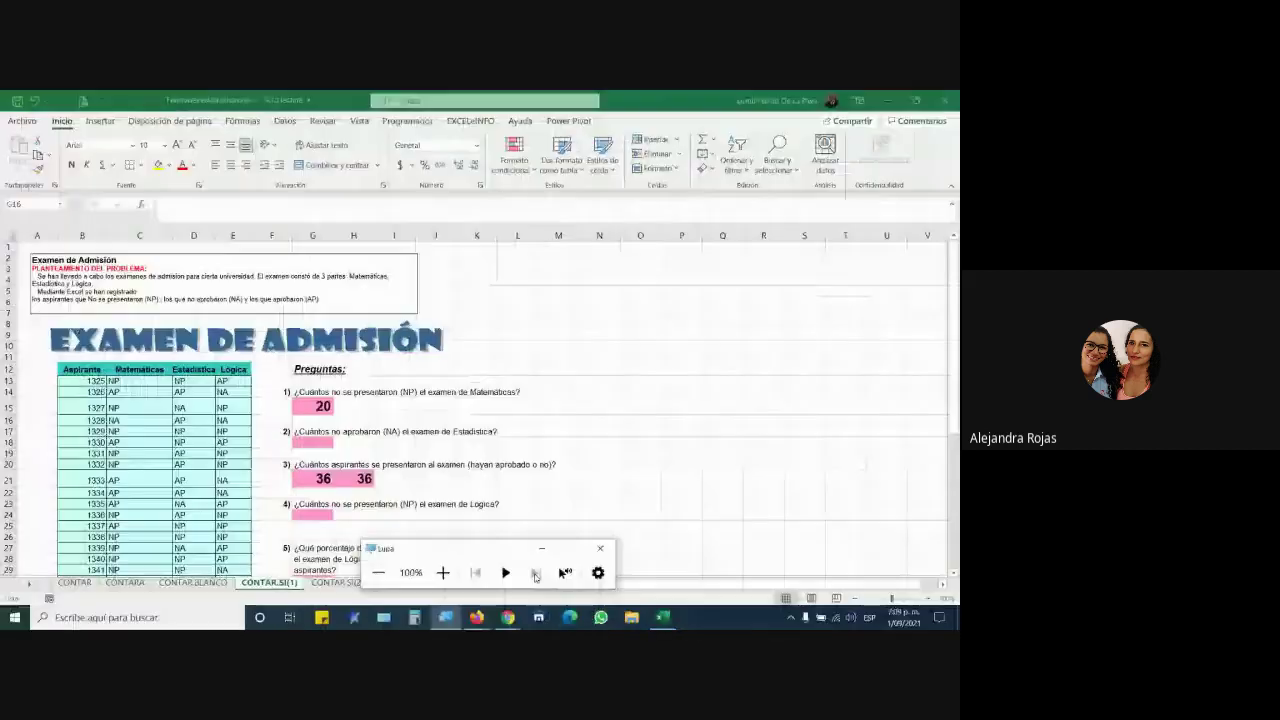
pyautogui.click(541, 548)
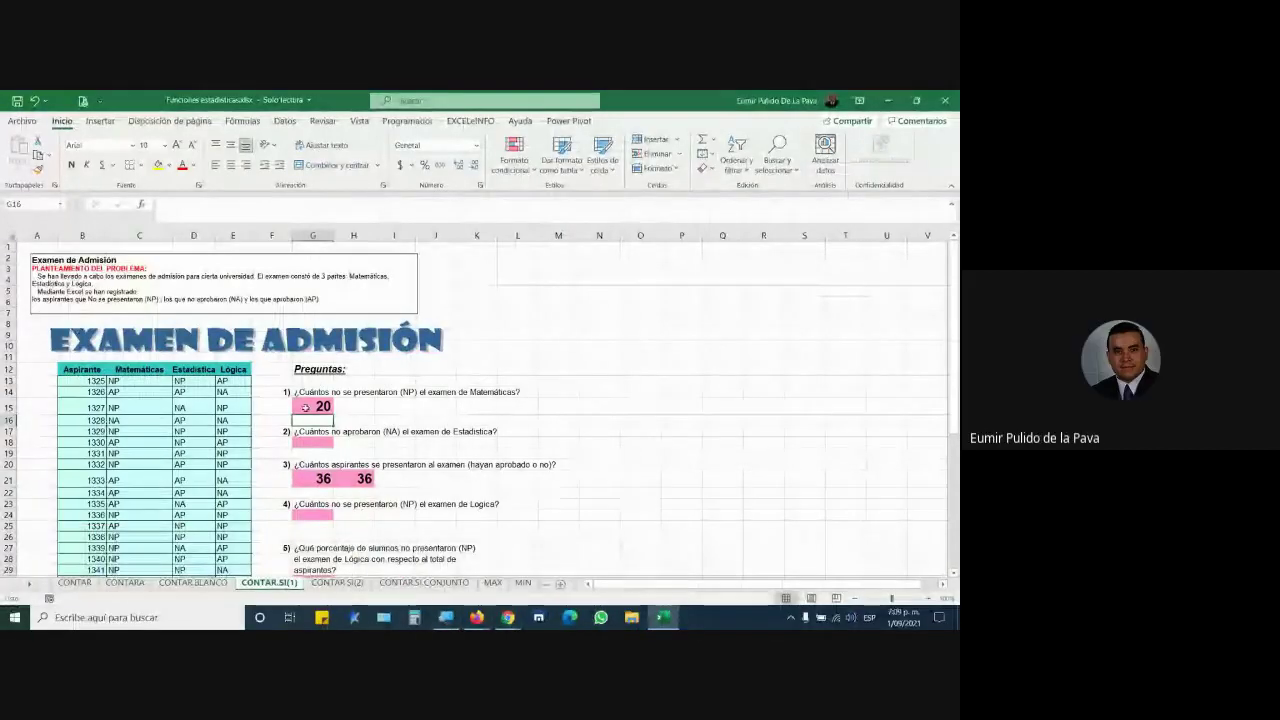
# Reopen and commit question 1's CONTAR.SI formula in G15, showing 20.
pyautogui.doubleClick(305, 407)
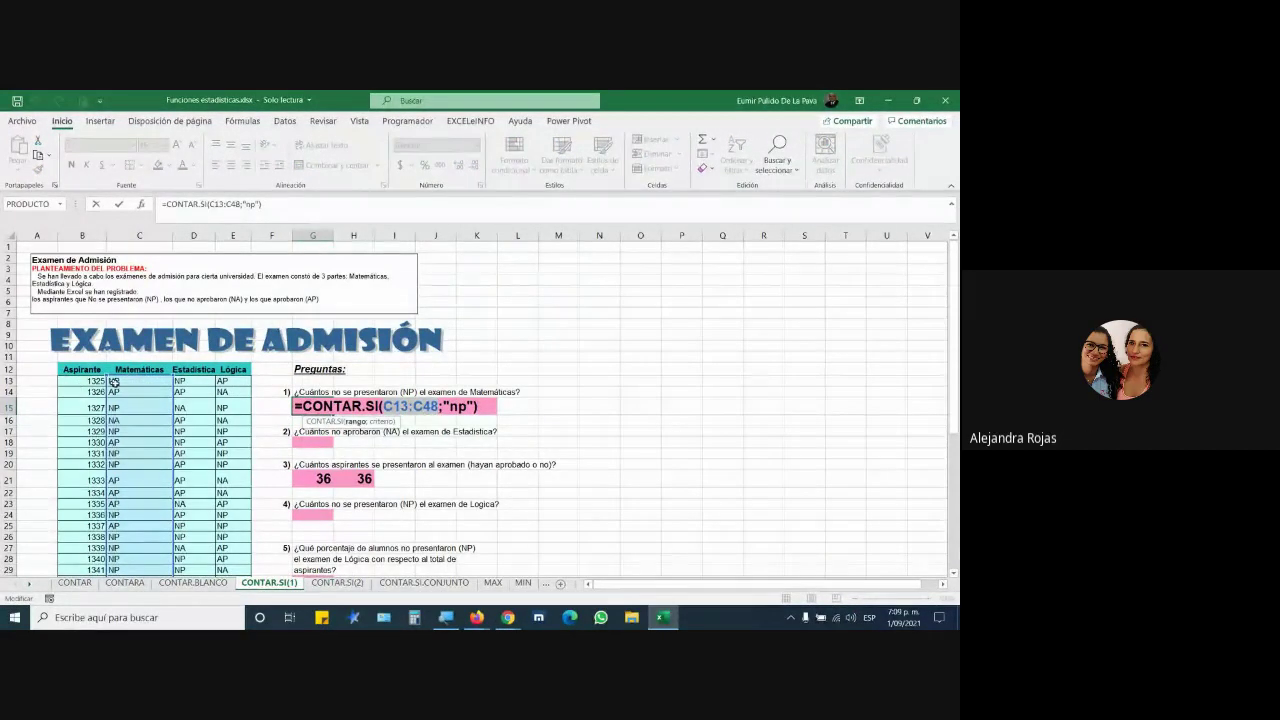
pyautogui.scroll(-6, 139, 381)
pyautogui.scroll(-5, 131, 477)
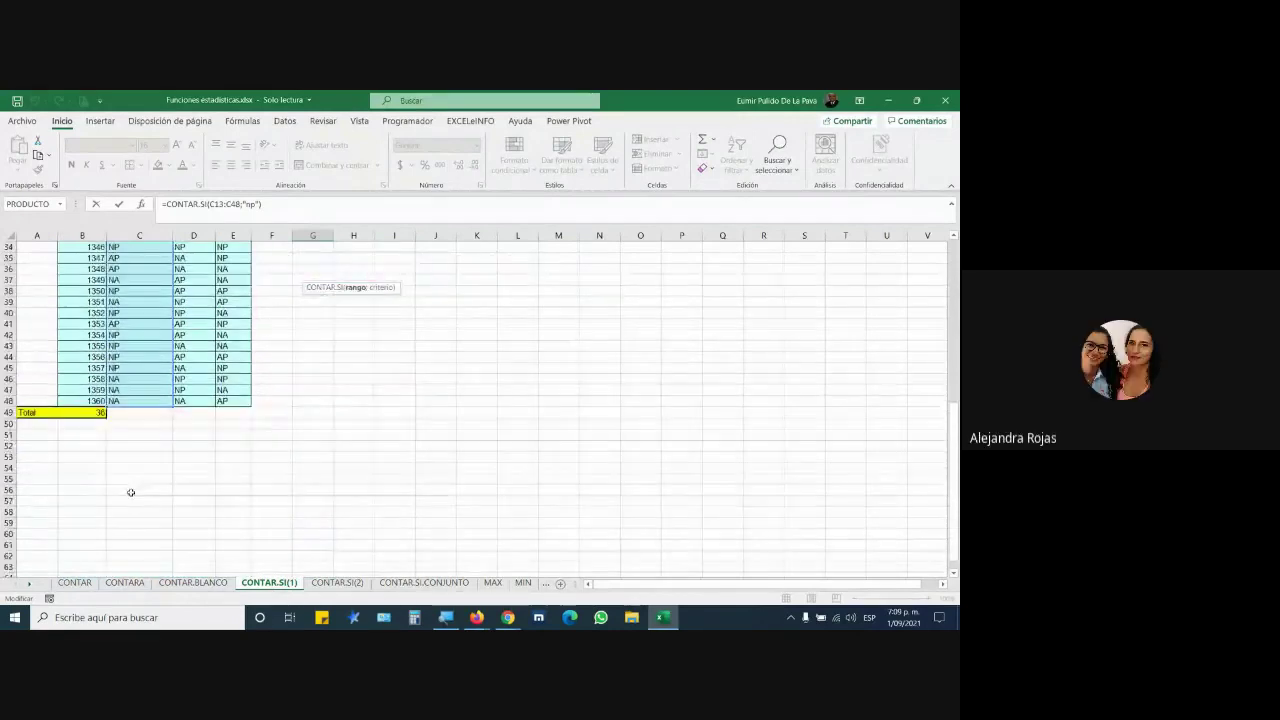
pyautogui.scroll(-1, 131, 491)
pyautogui.scroll(4, 141, 375)
pyautogui.scroll(8, 351, 429)
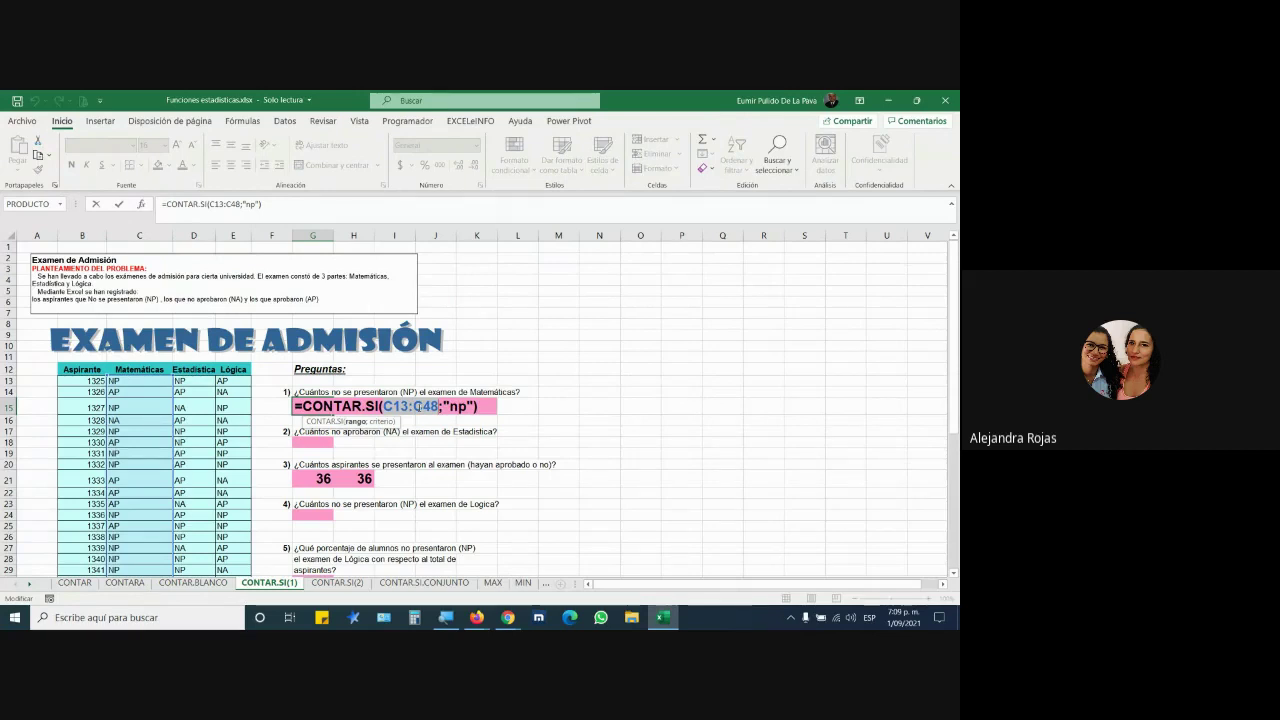
pyautogui.press('Return')
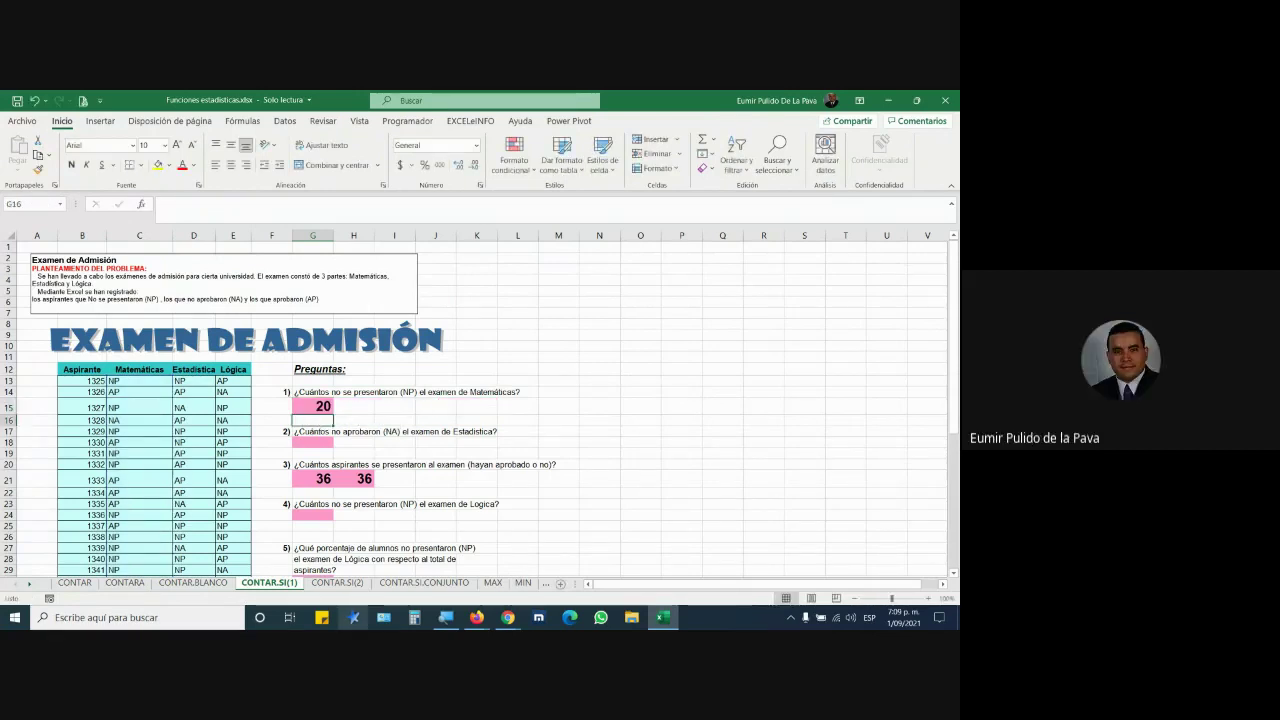
# Check the video call, then open the CONTAR.SI(2) shoe inventory sheet.
pyautogui.moveTo(508, 617)
pyautogui.click(456, 566)
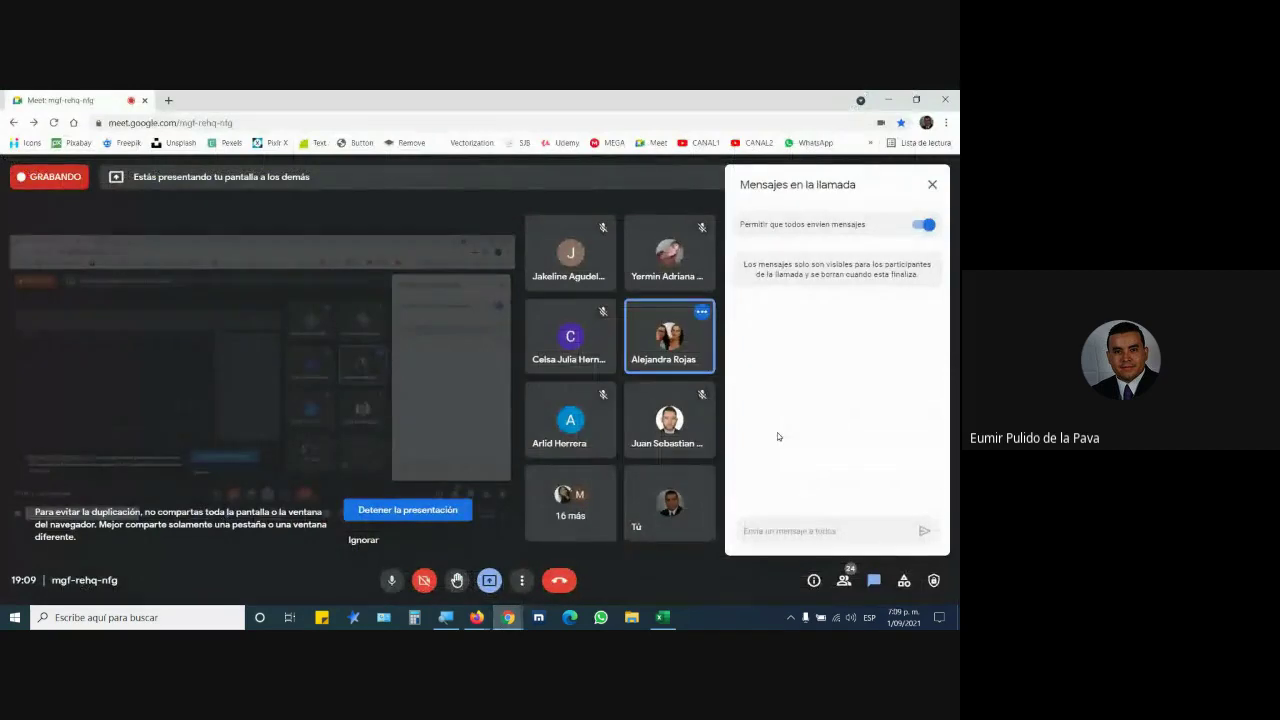
pyautogui.click(661, 619)
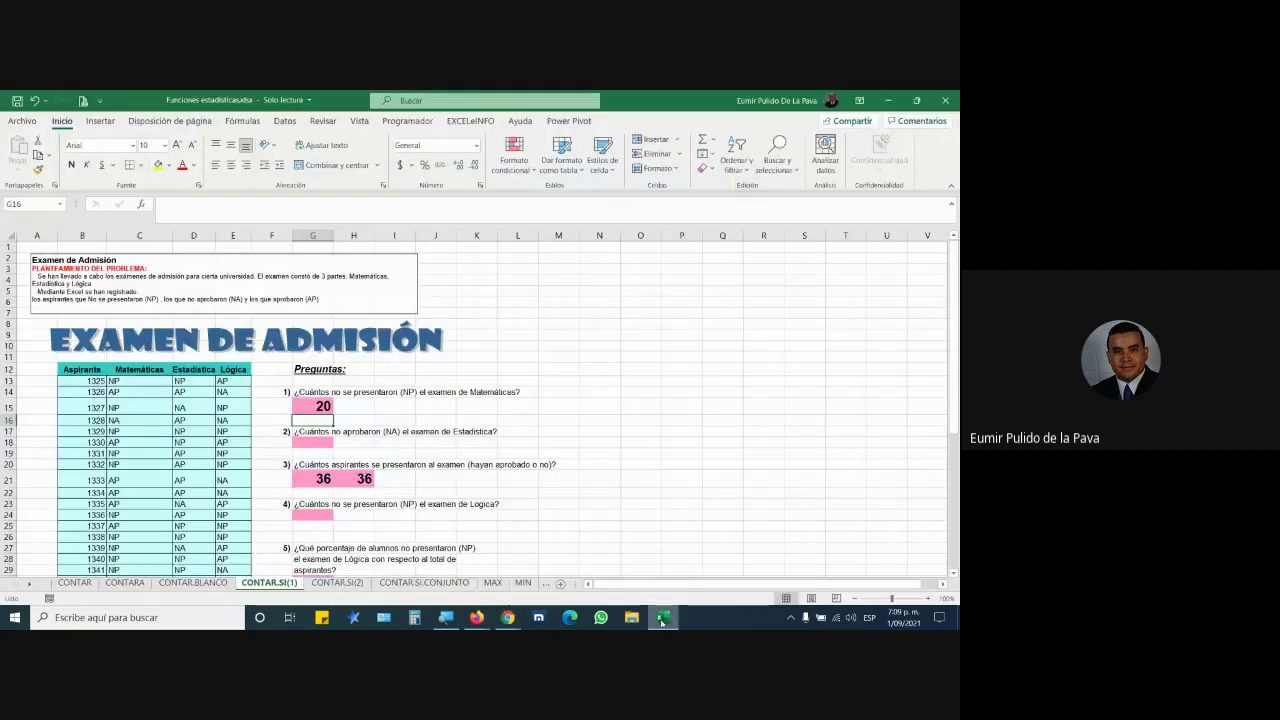
pyautogui.click(342, 587)
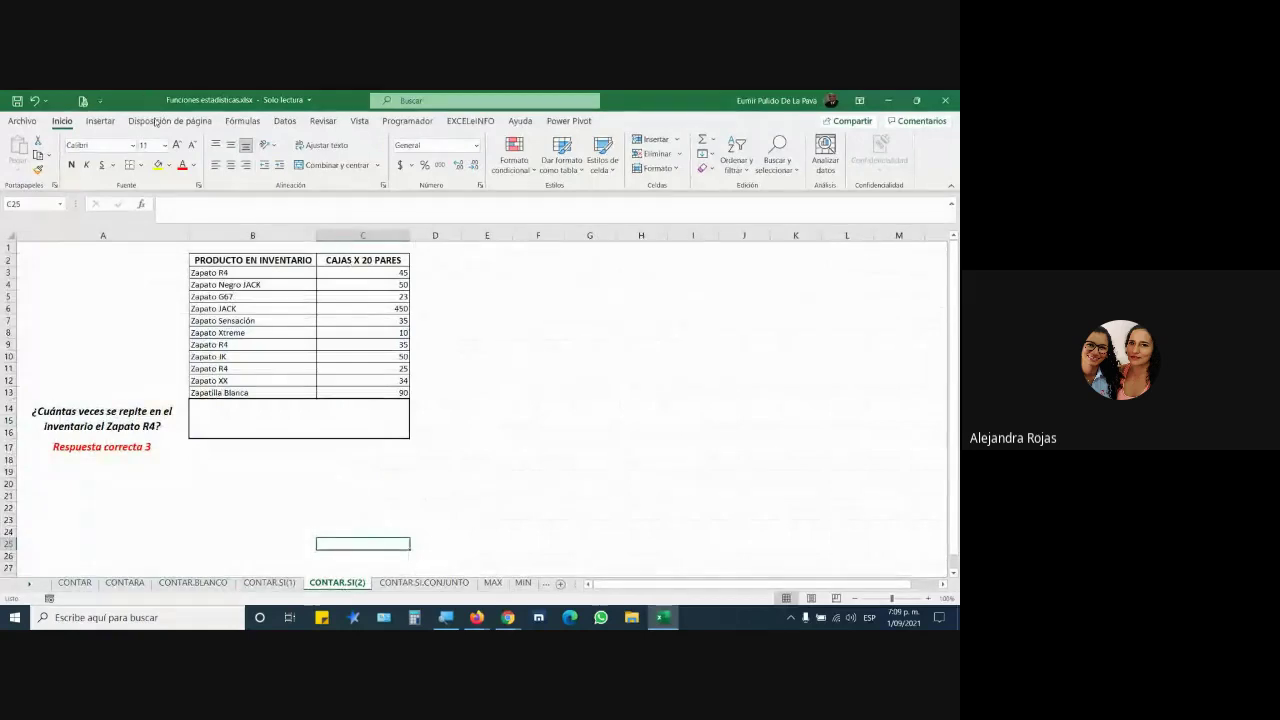
# Set answer cell B14's font size to 18 and magnify the screen to 200%.
pyautogui.click(297, 423)
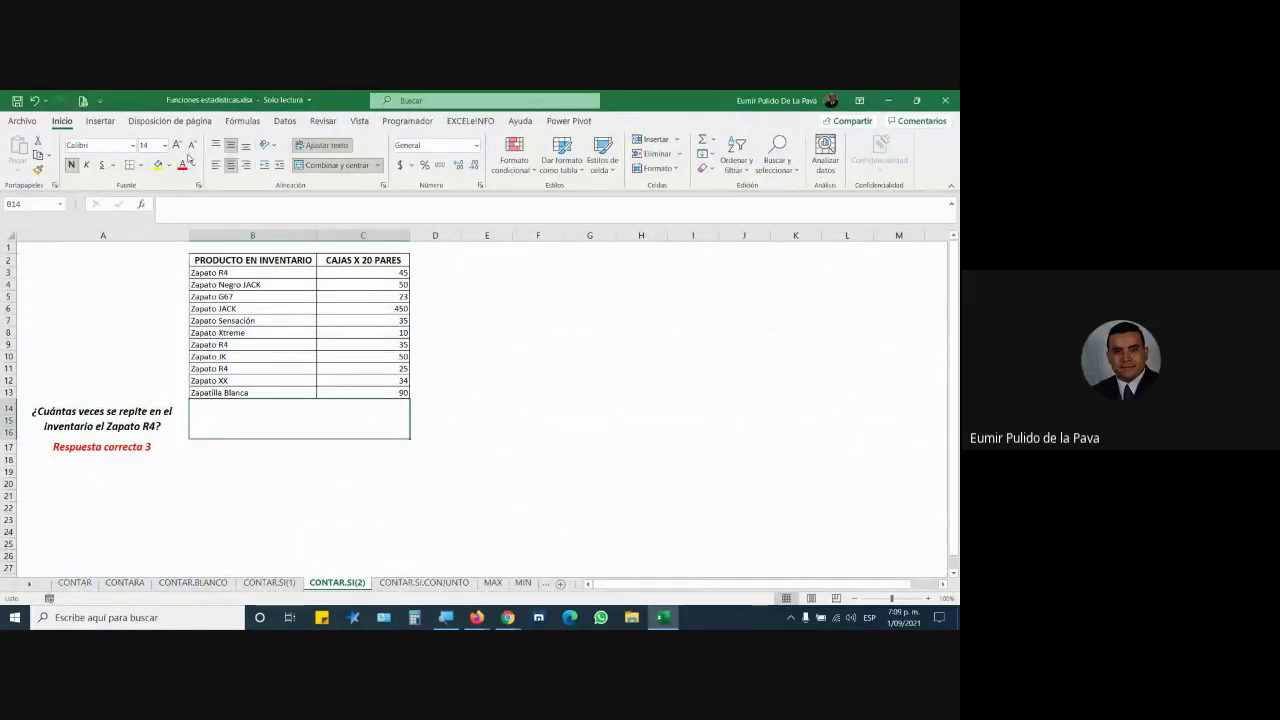
pyautogui.click(177, 145)
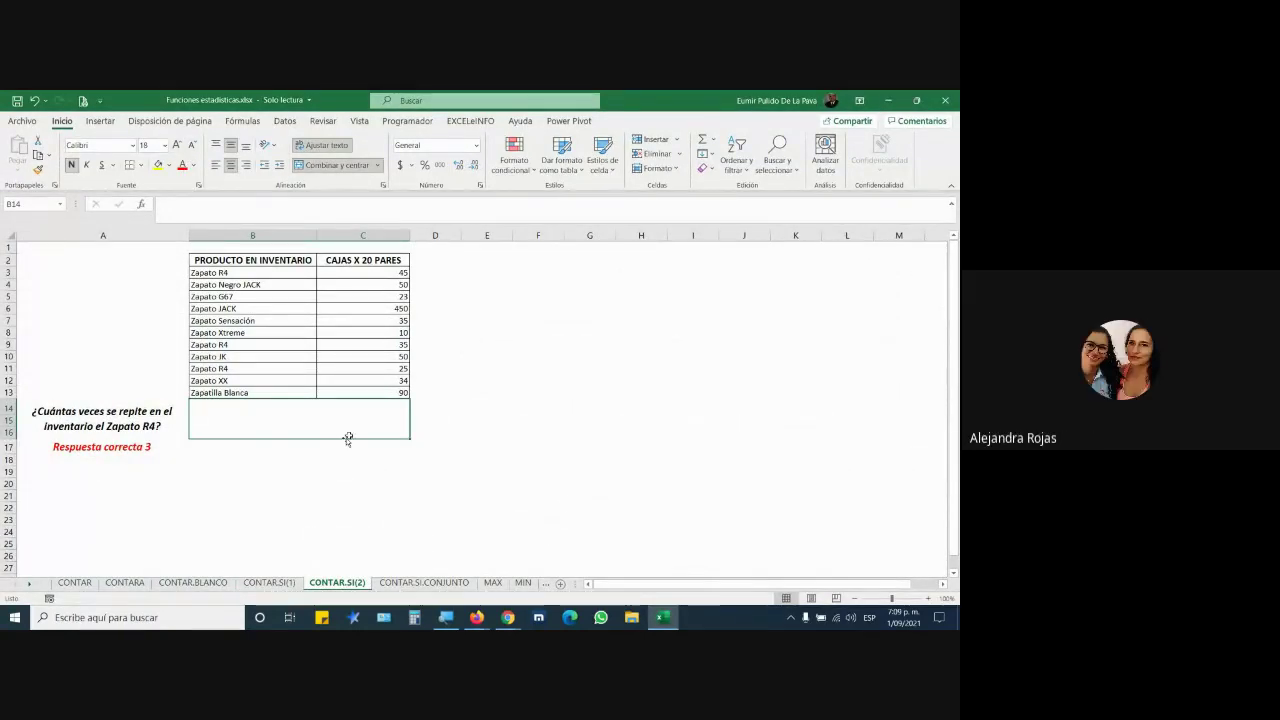
pyautogui.click(445, 617)
pyautogui.click(443, 572)
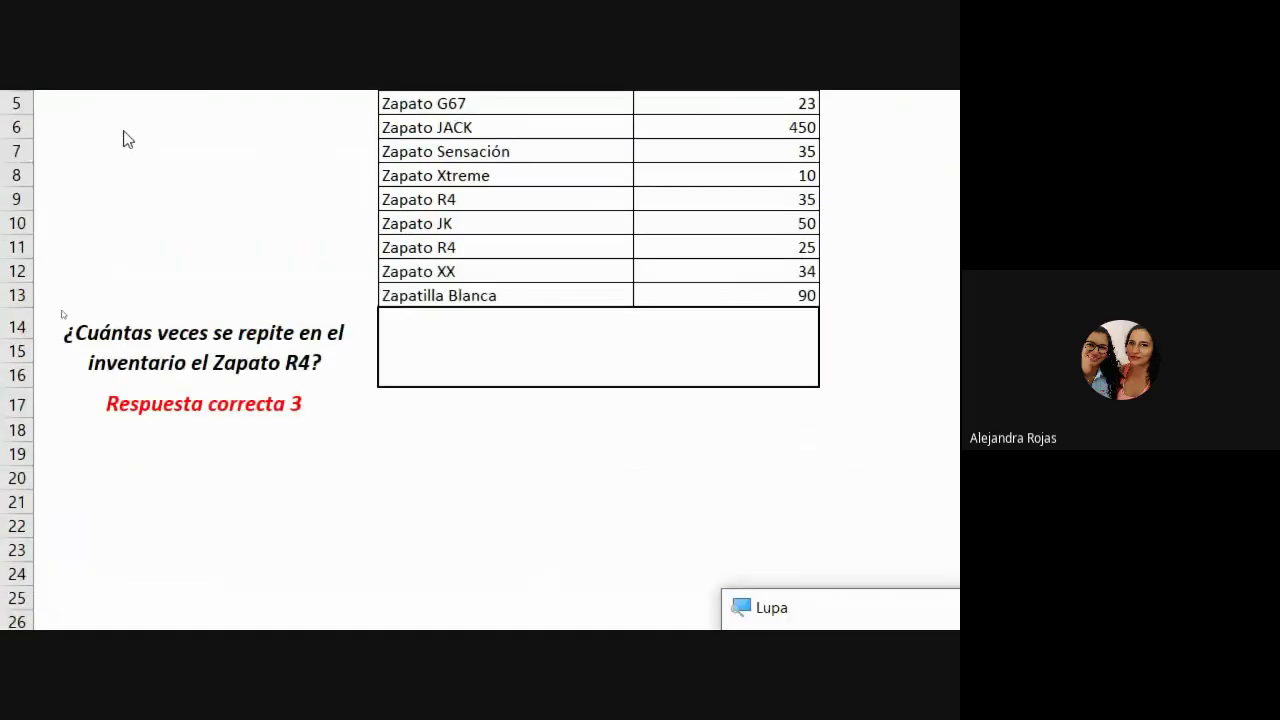
# Select the question text cell and check the participant list in the video call.
pyautogui.click(208, 334)
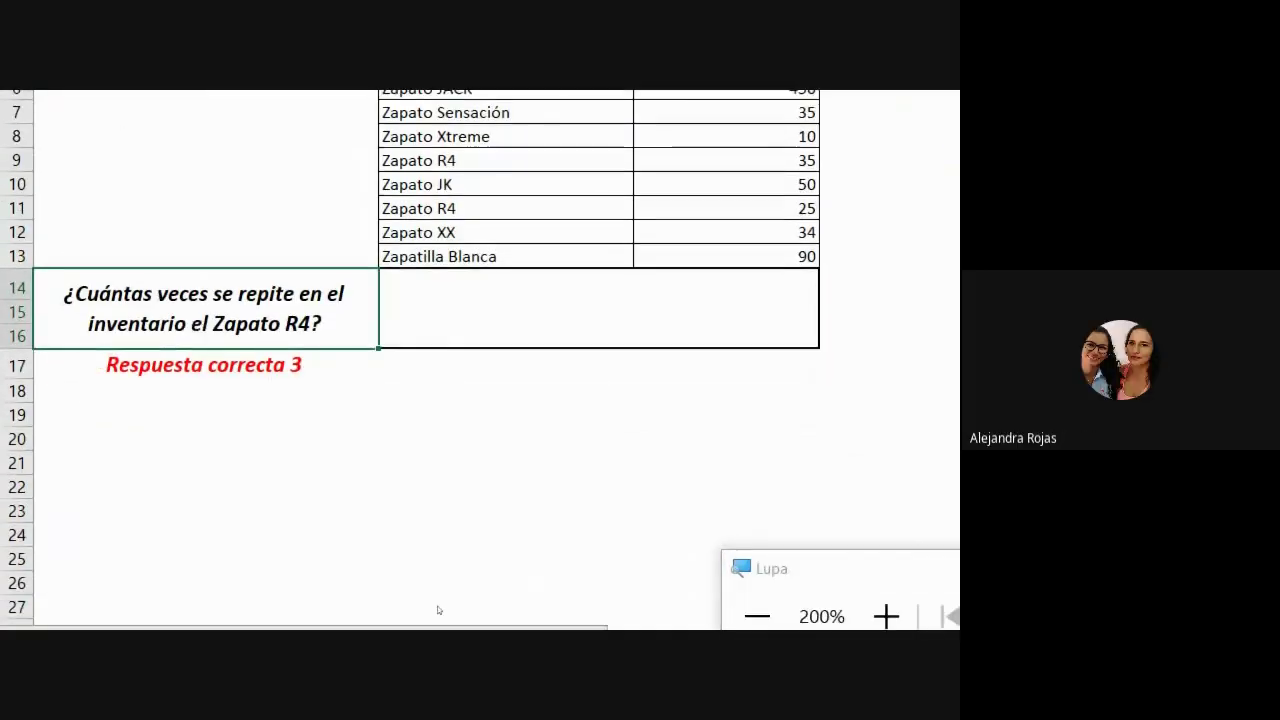
pyautogui.moveTo(626, 624)
pyautogui.click(531, 420)
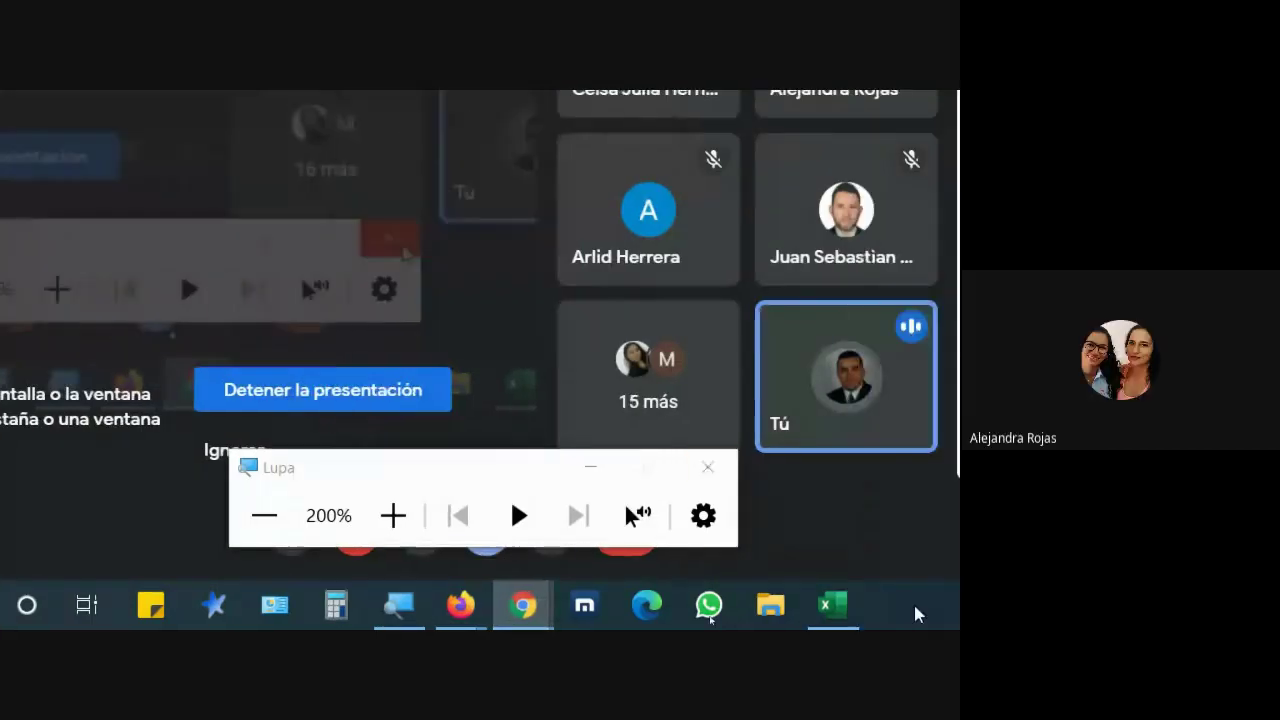
pyautogui.click(838, 532)
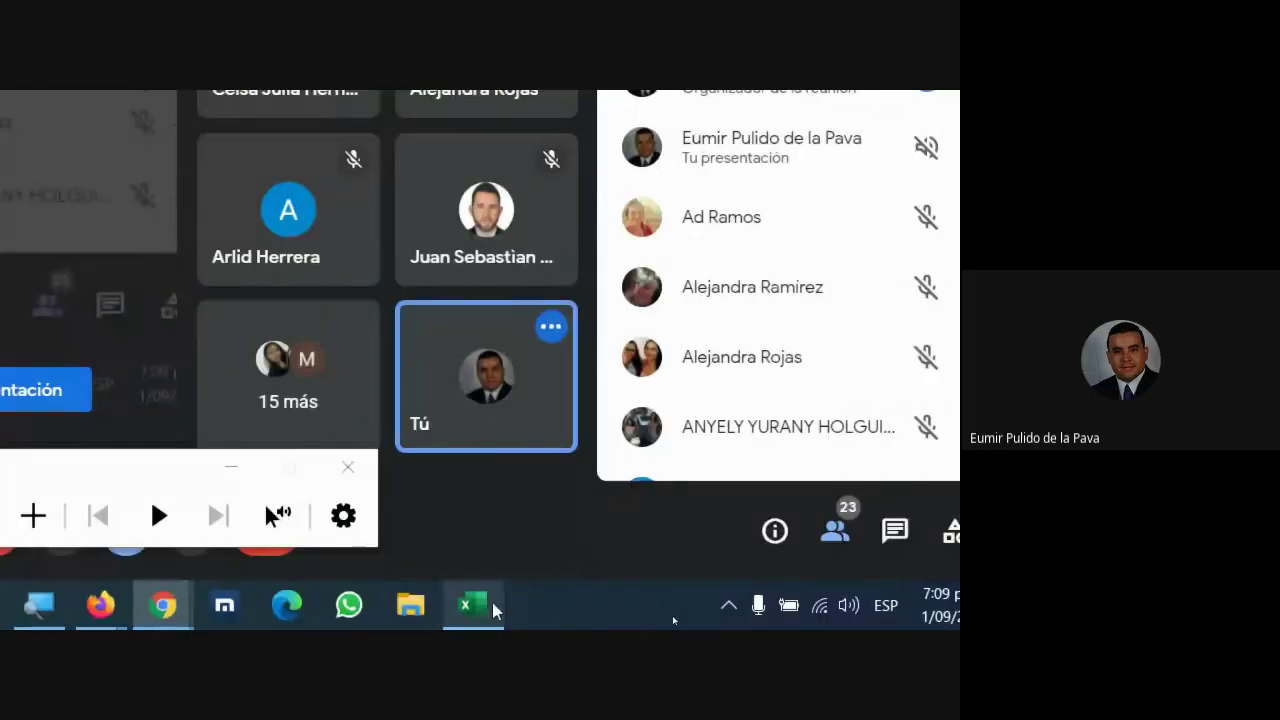
pyautogui.click(475, 607)
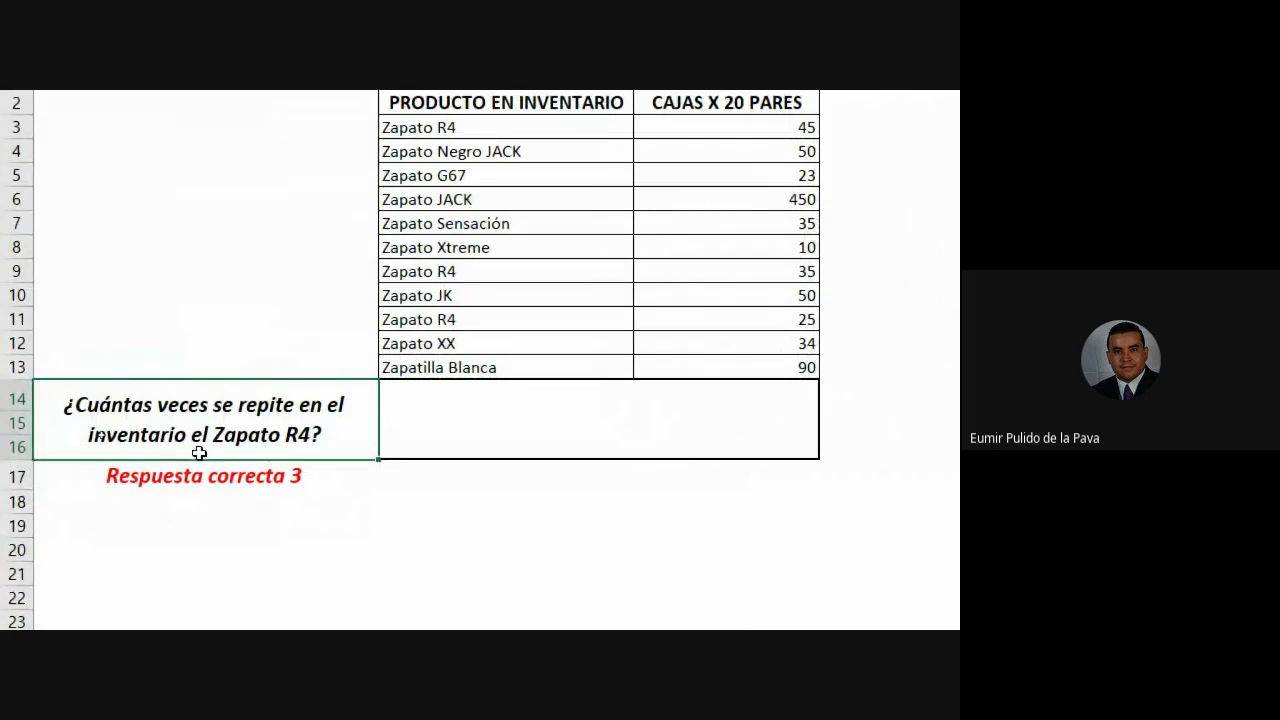
# Start =CONTAR.SI(B3:B13;"zap* r4") in the answer cell.
pyautogui.click(512, 455)
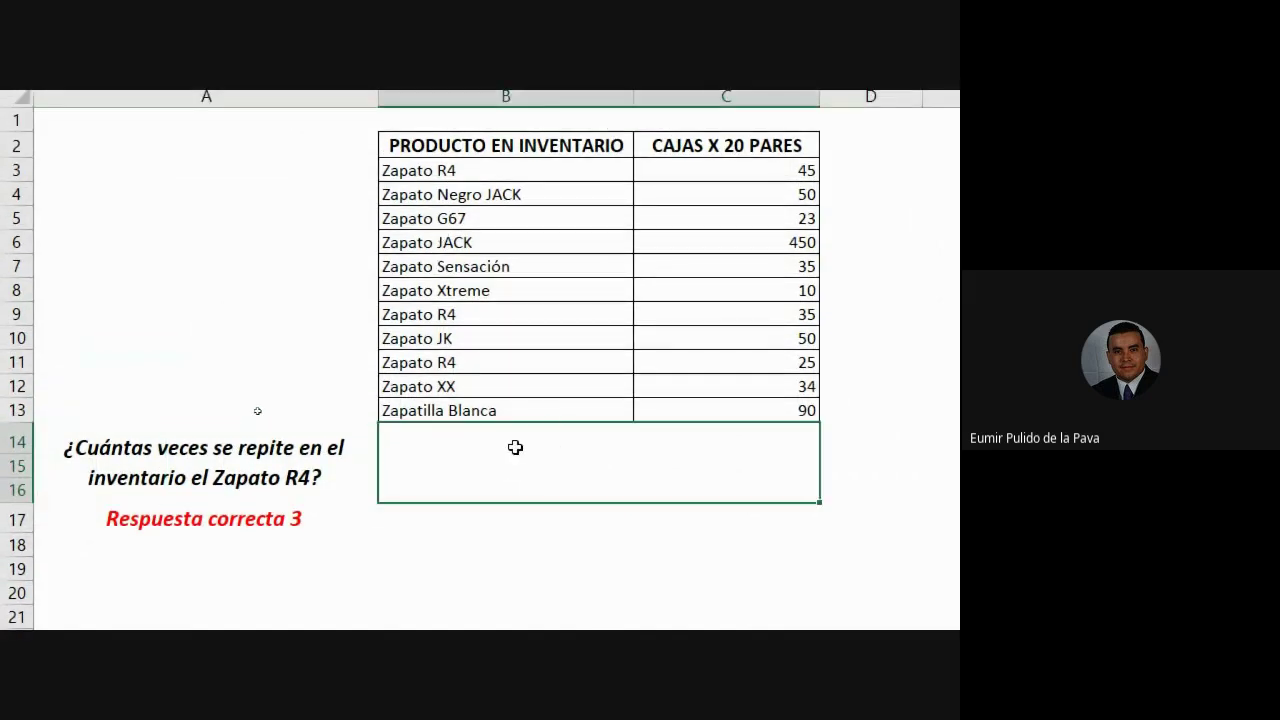
pyautogui.write('=')
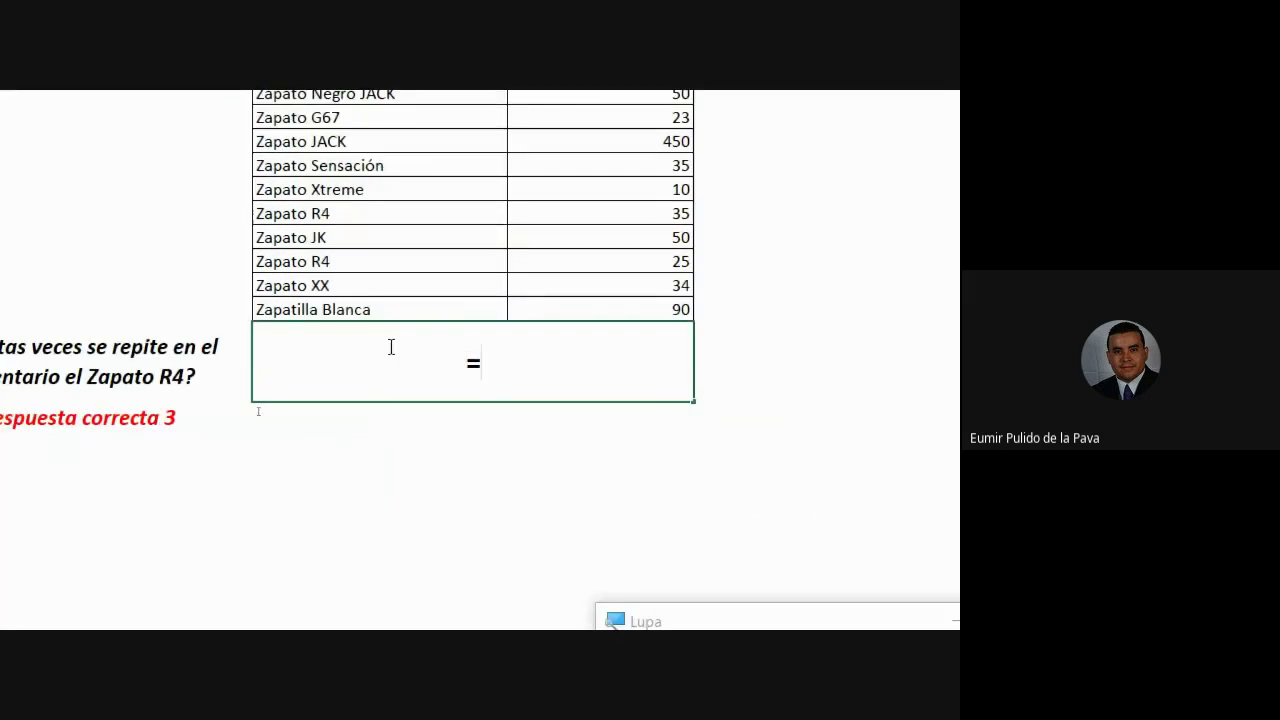
pyautogui.hotkey('ctrl', 'alt', 'space')
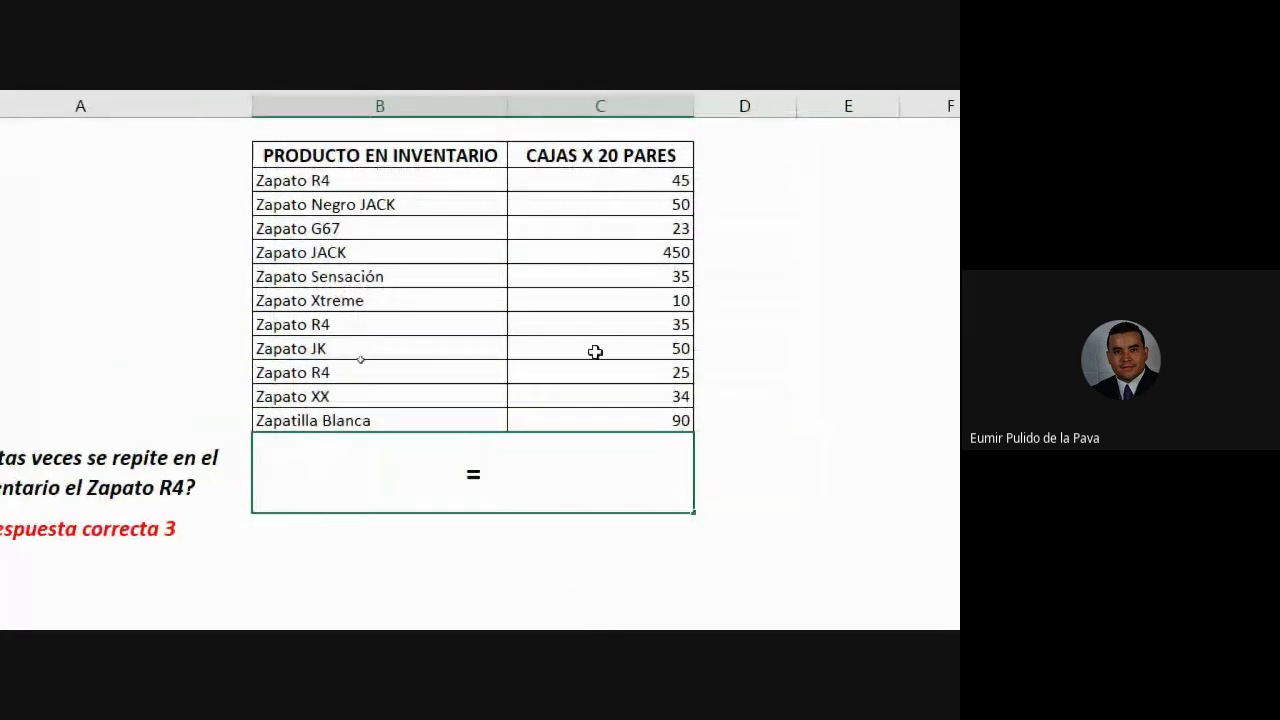
pyautogui.write('c')
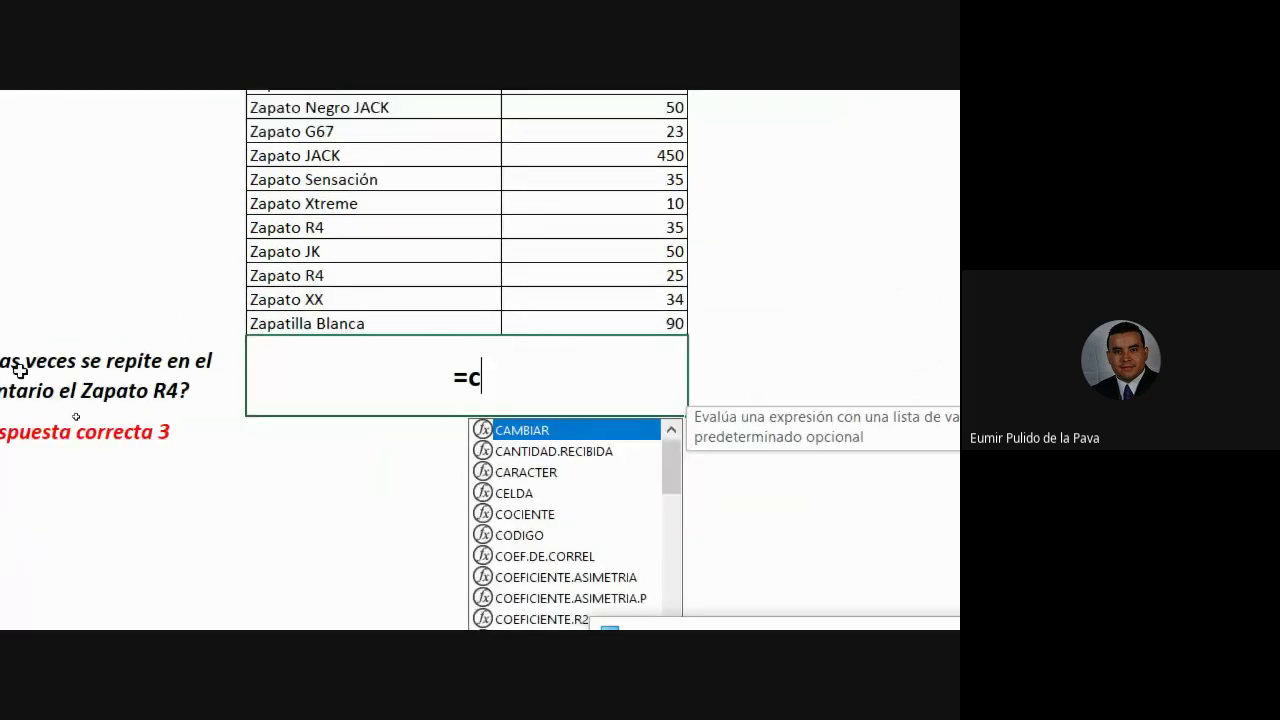
pyautogui.write('ontar')
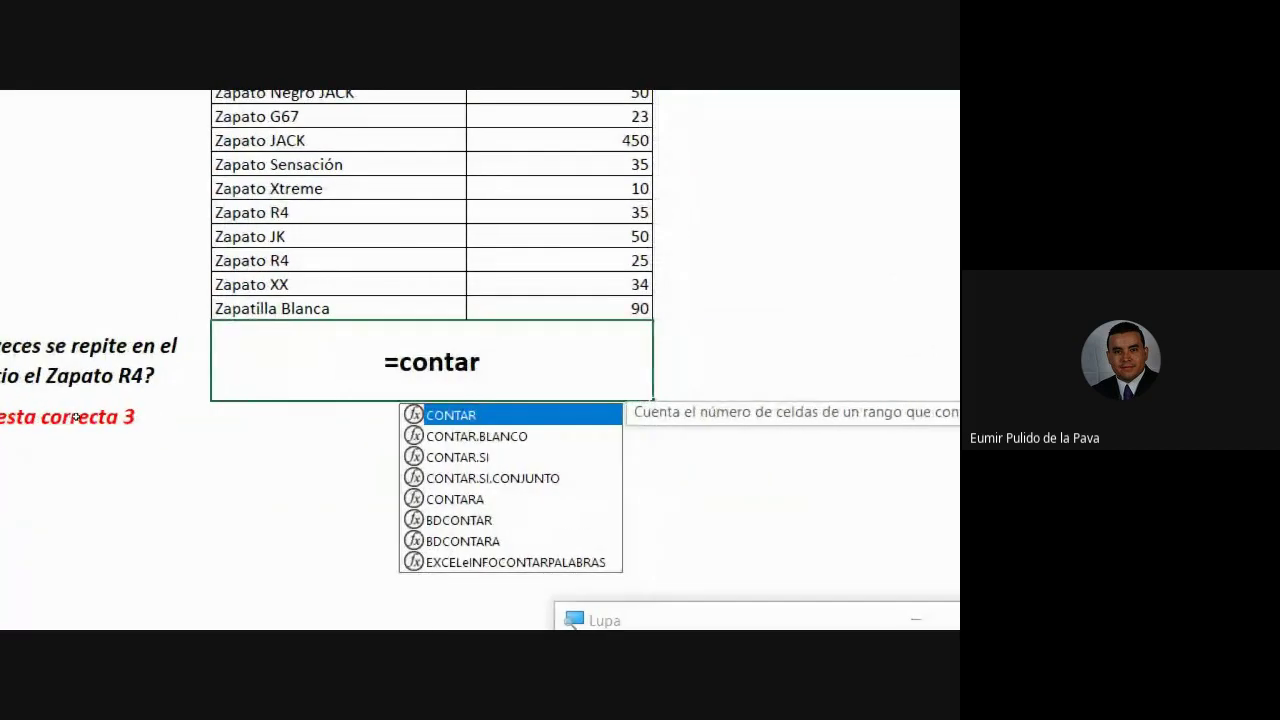
pyautogui.press('Down')
pyautogui.press('Down')
pyautogui.press('Tab')
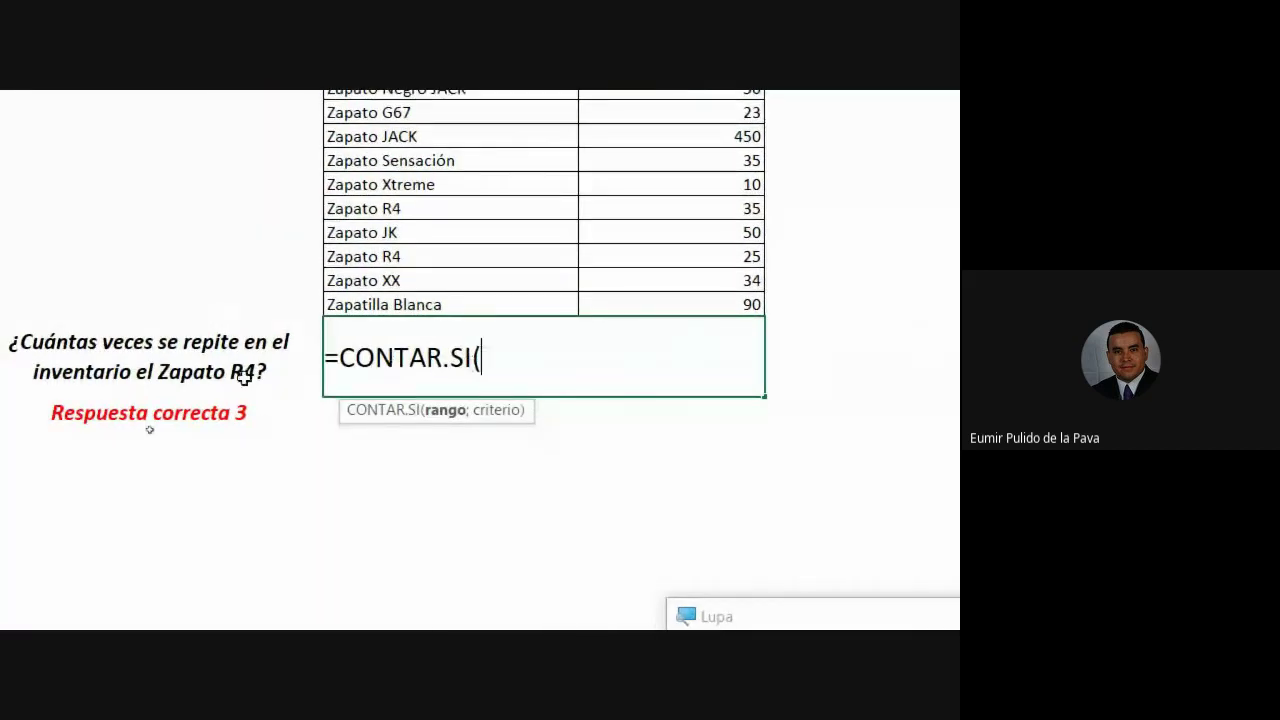
pyautogui.moveTo(430, 185); pyautogui.dragTo(421, 427)
pyautogui.write(';')
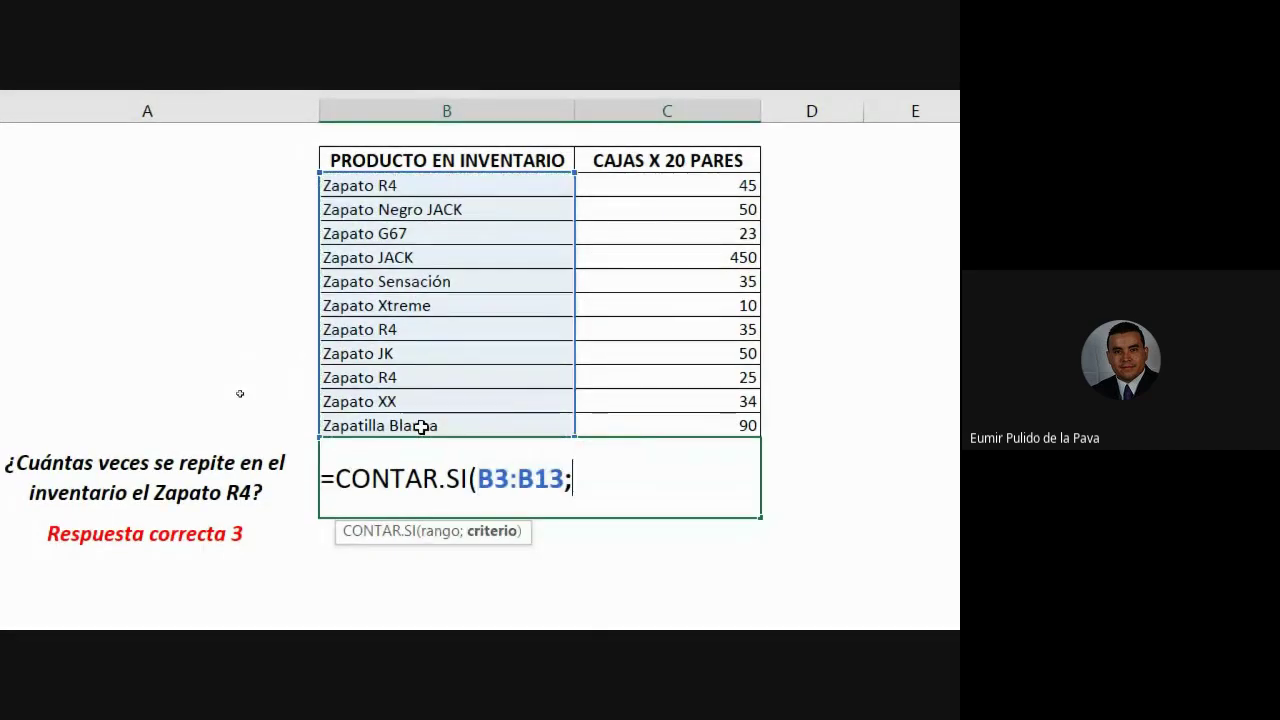
pyautogui.write('"')
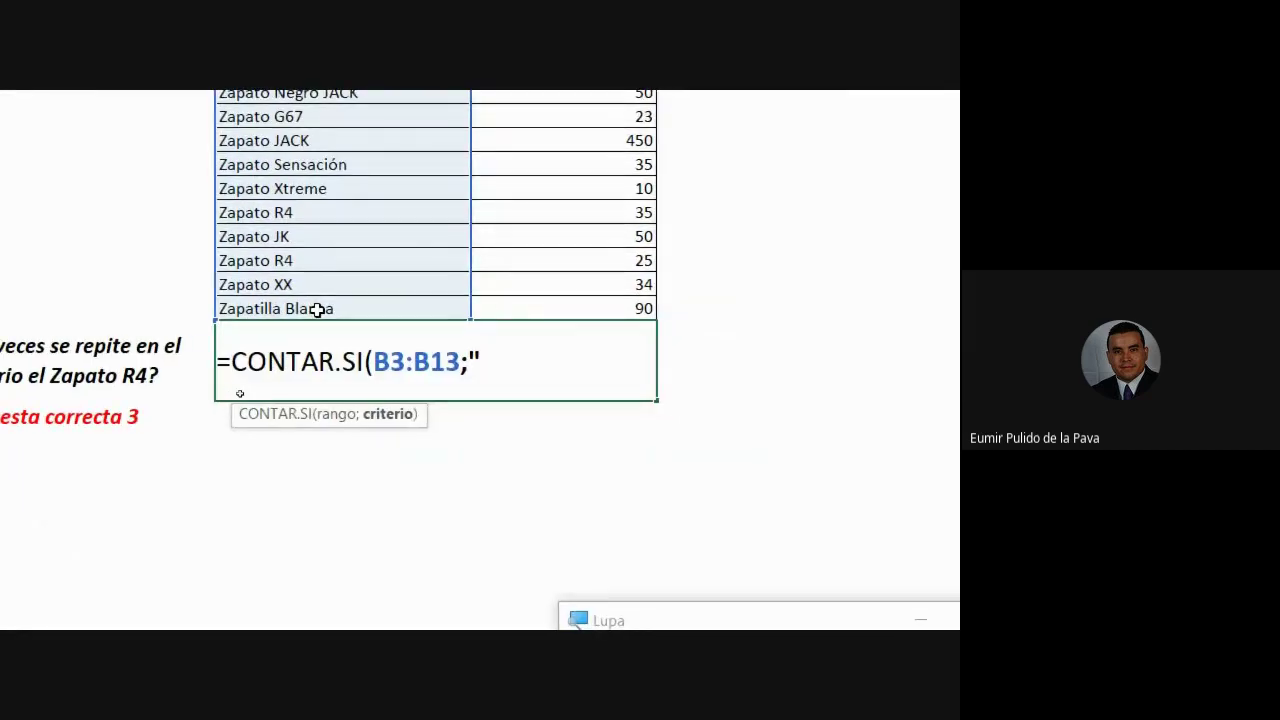
pyautogui.write('zap')
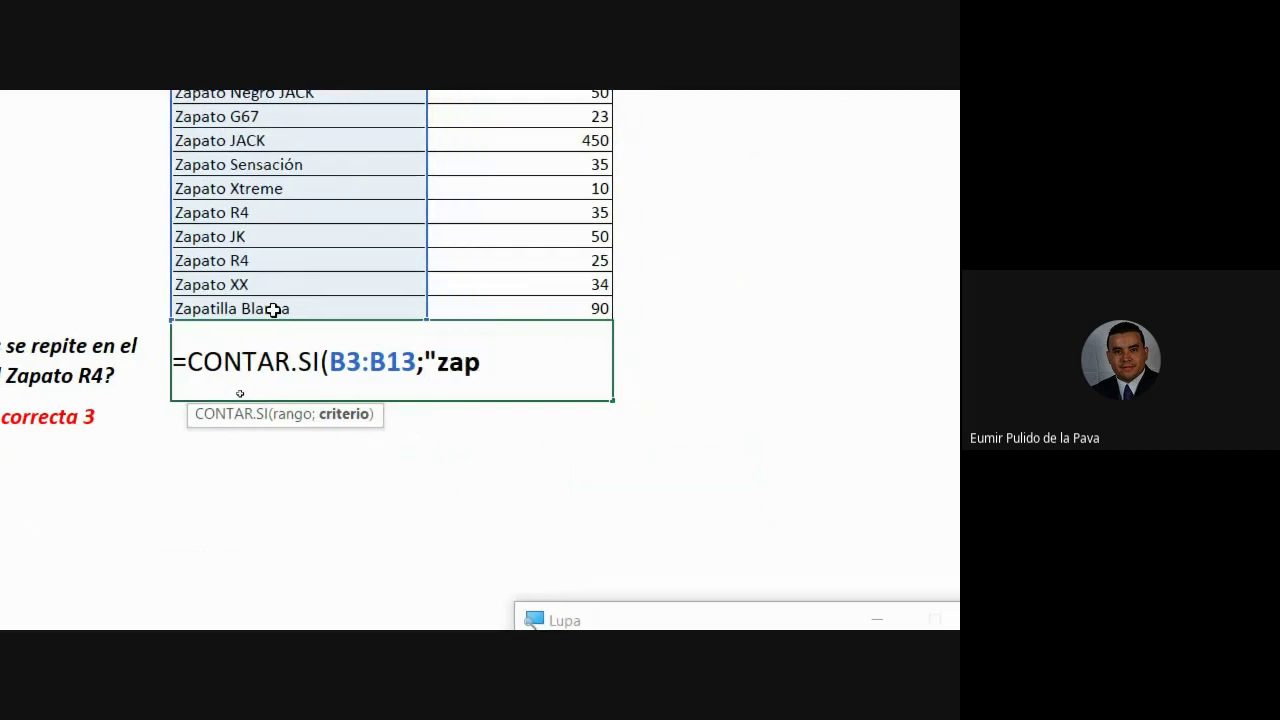
pyautogui.write('* r')
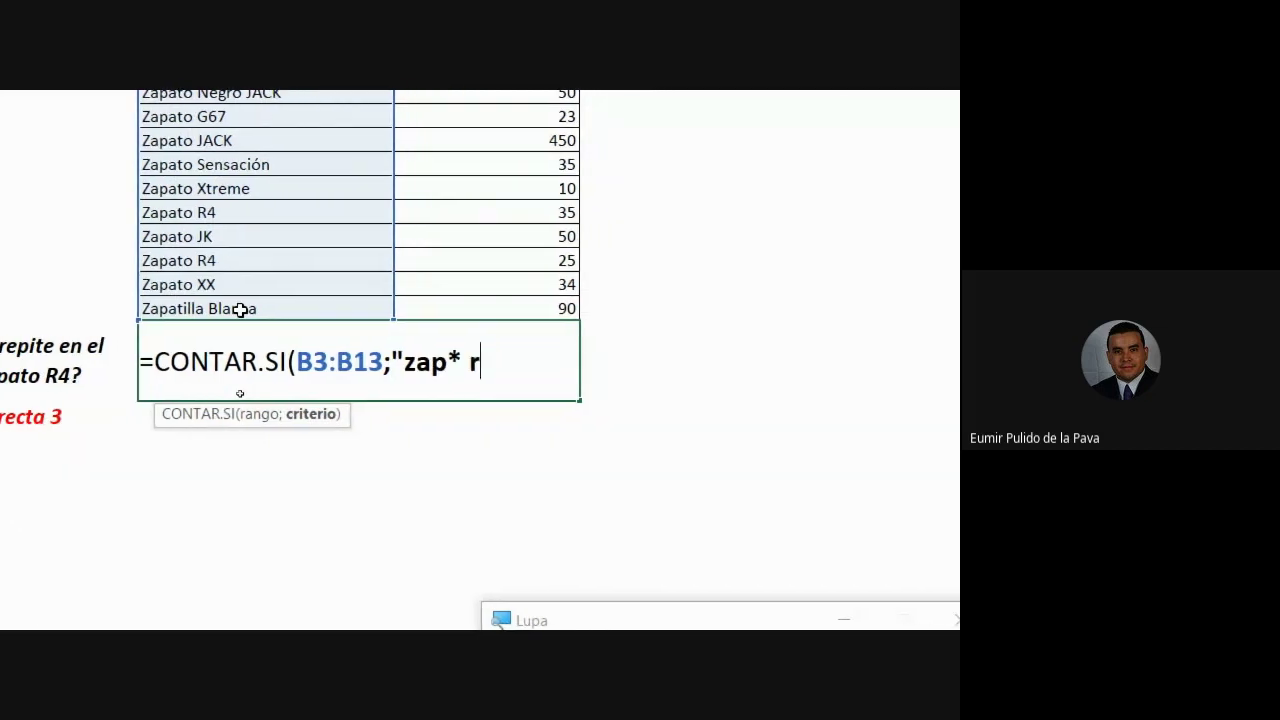
pyautogui.write('4")')
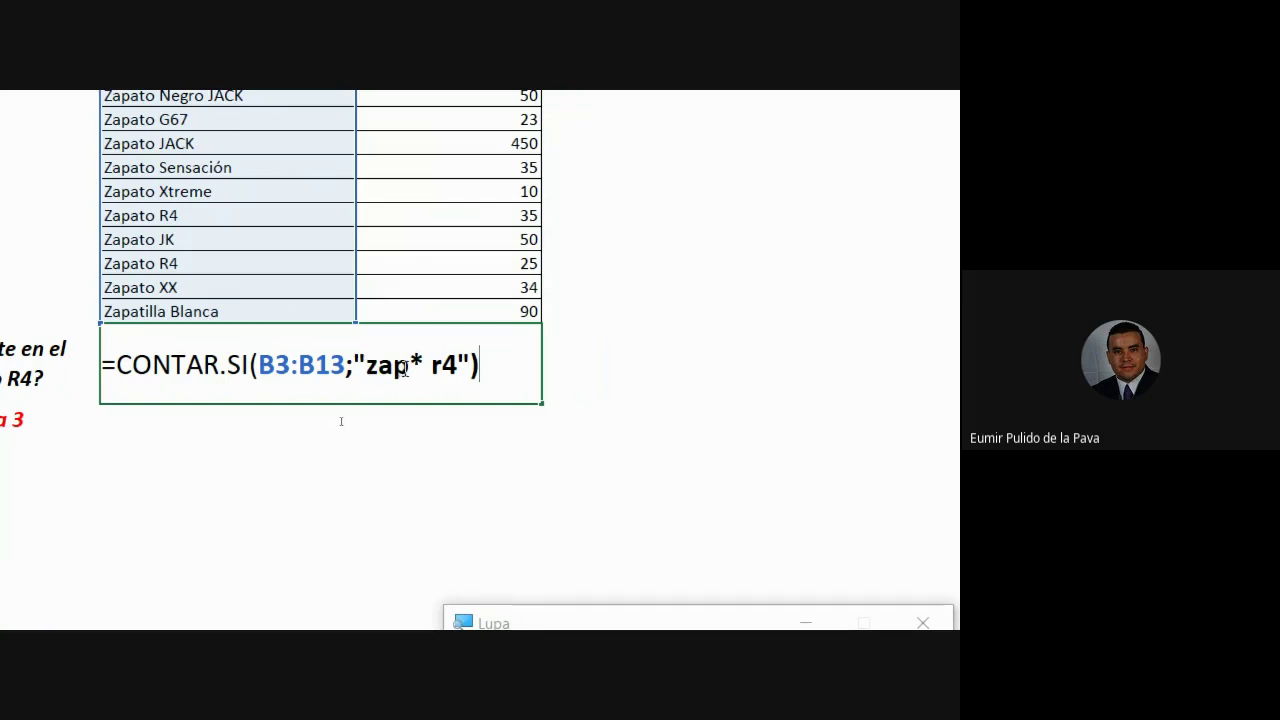
# Delete r4 from the criterion, leaving "zap* ".
pyautogui.moveTo(409, 365); pyautogui.dragTo(426, 366)
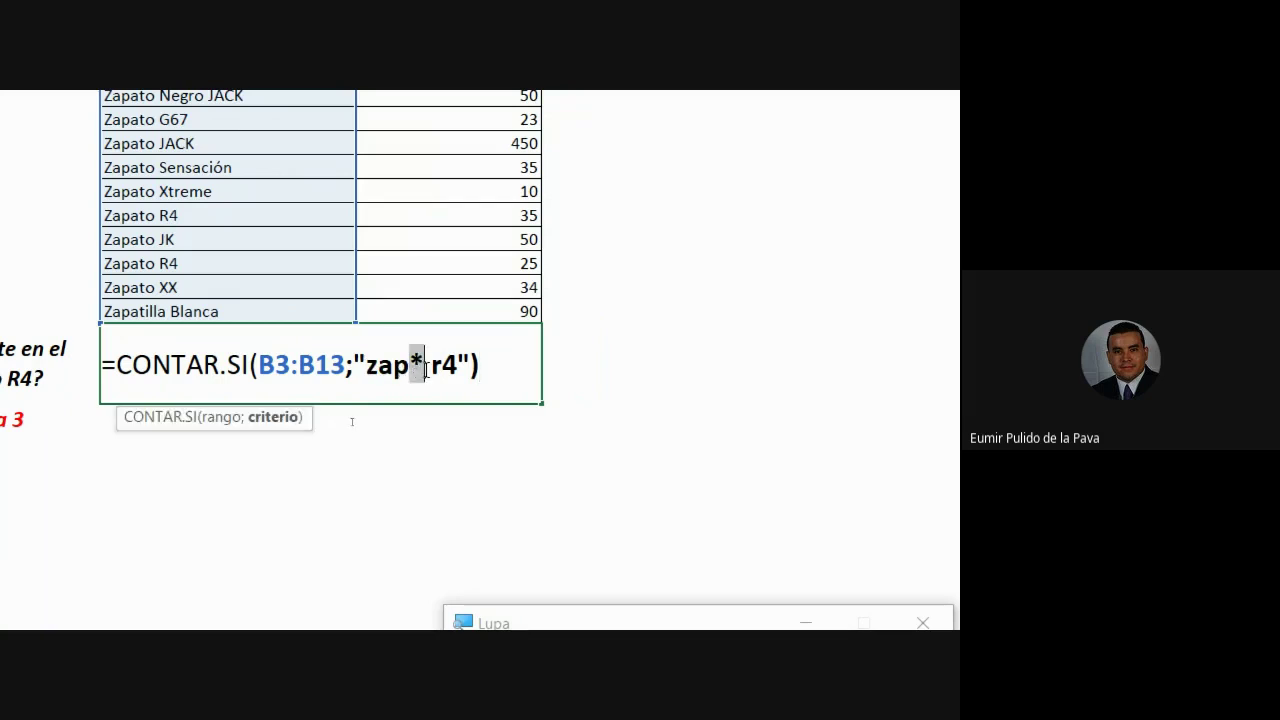
pyautogui.click(430, 366)
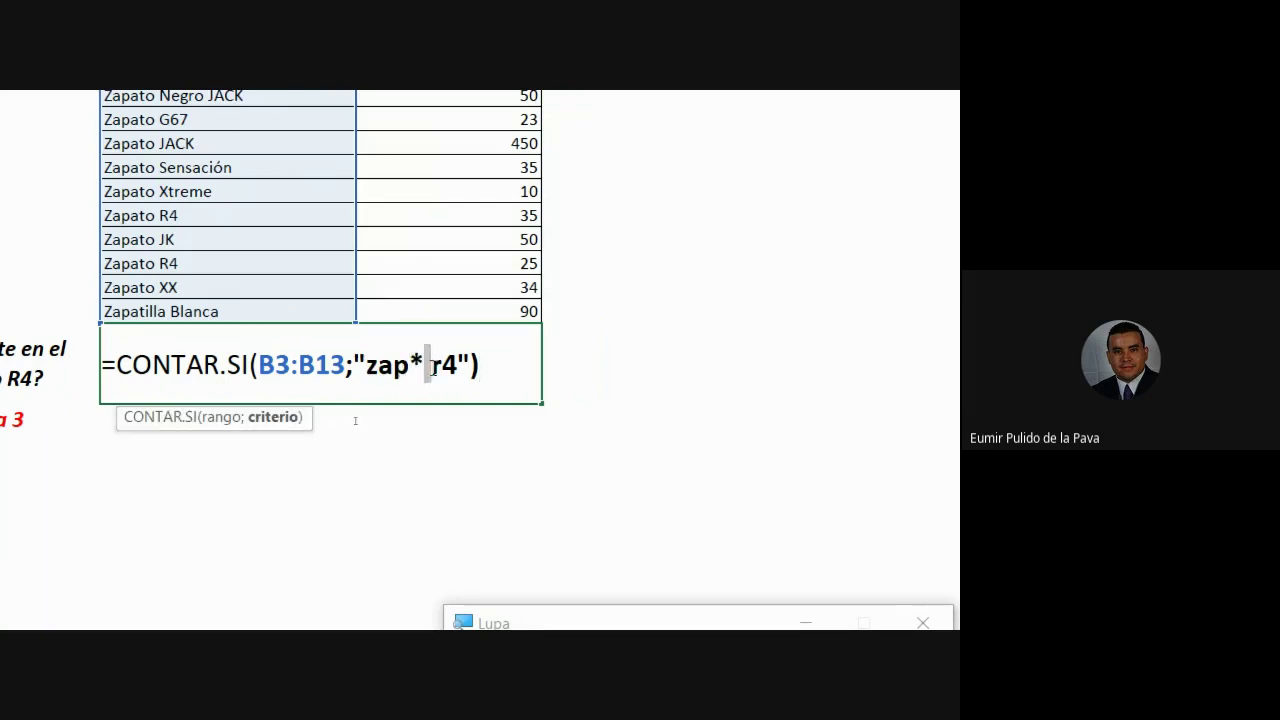
pyautogui.moveTo(432, 368); pyautogui.dragTo(456, 368)
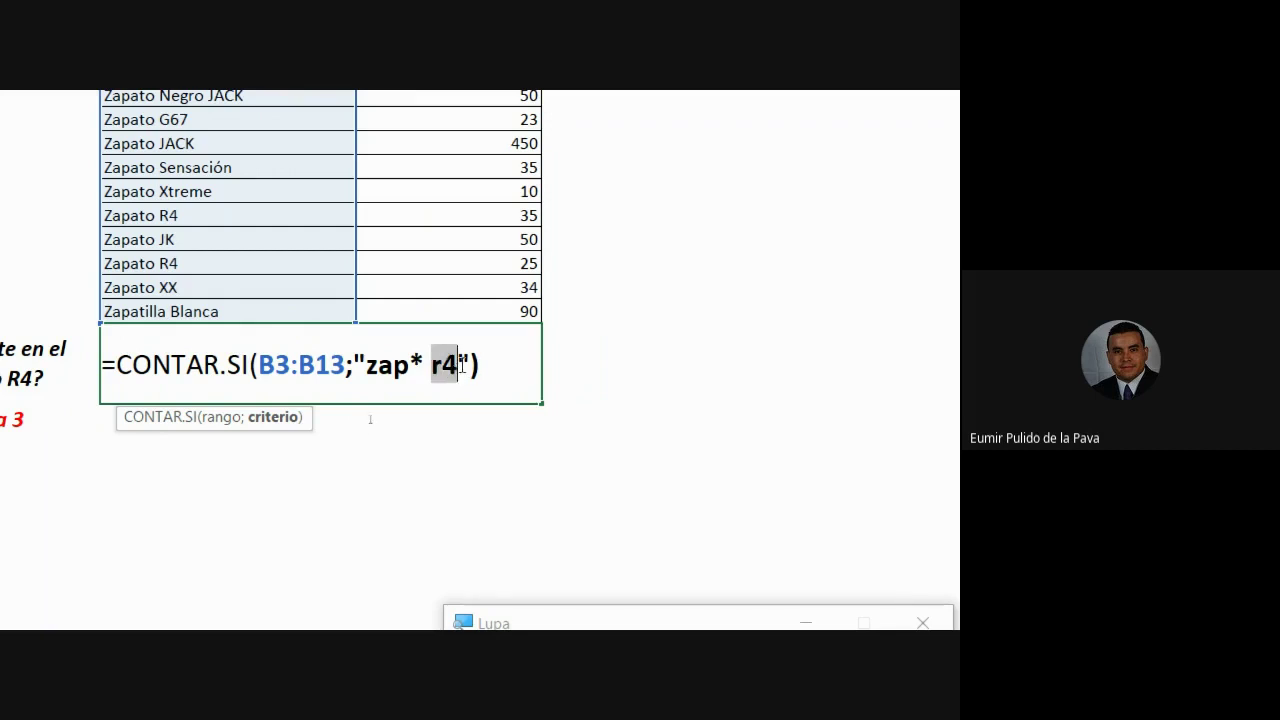
pyautogui.press('BackSpace')
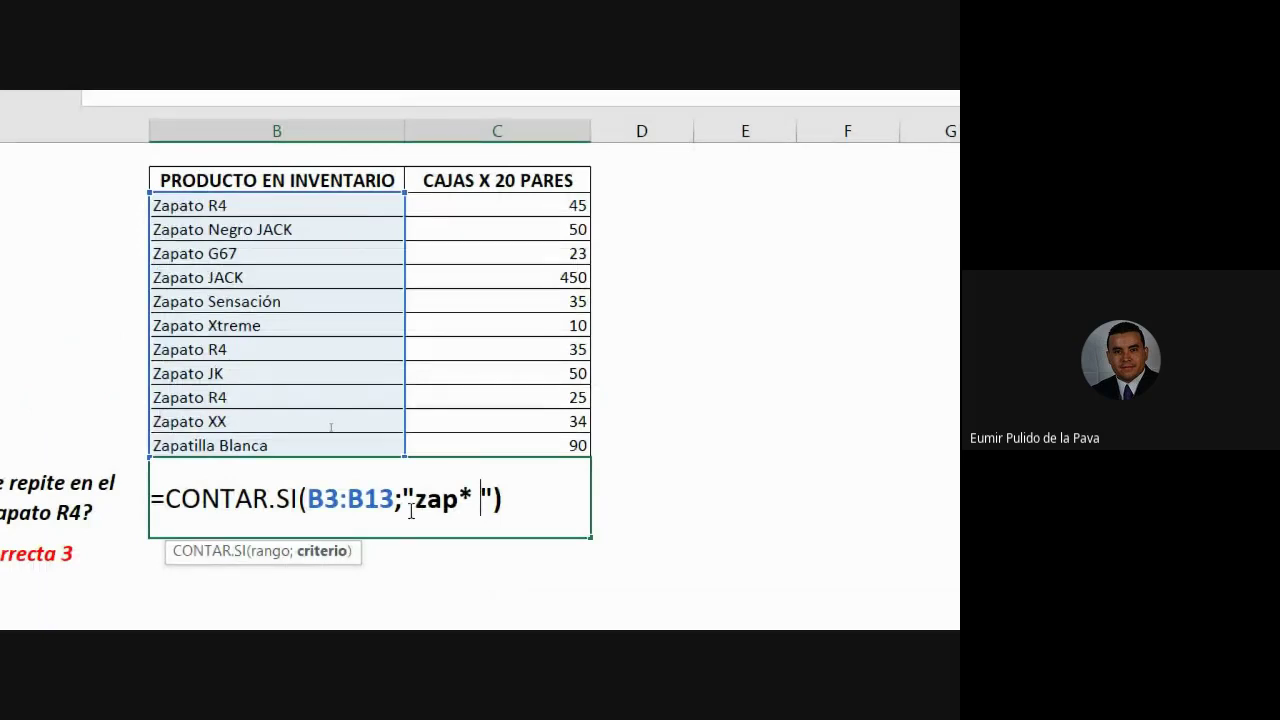
# Rework the criterion to "z* r4" and commit, counting 3 Zapato R4 entries.
pyautogui.write('r4')
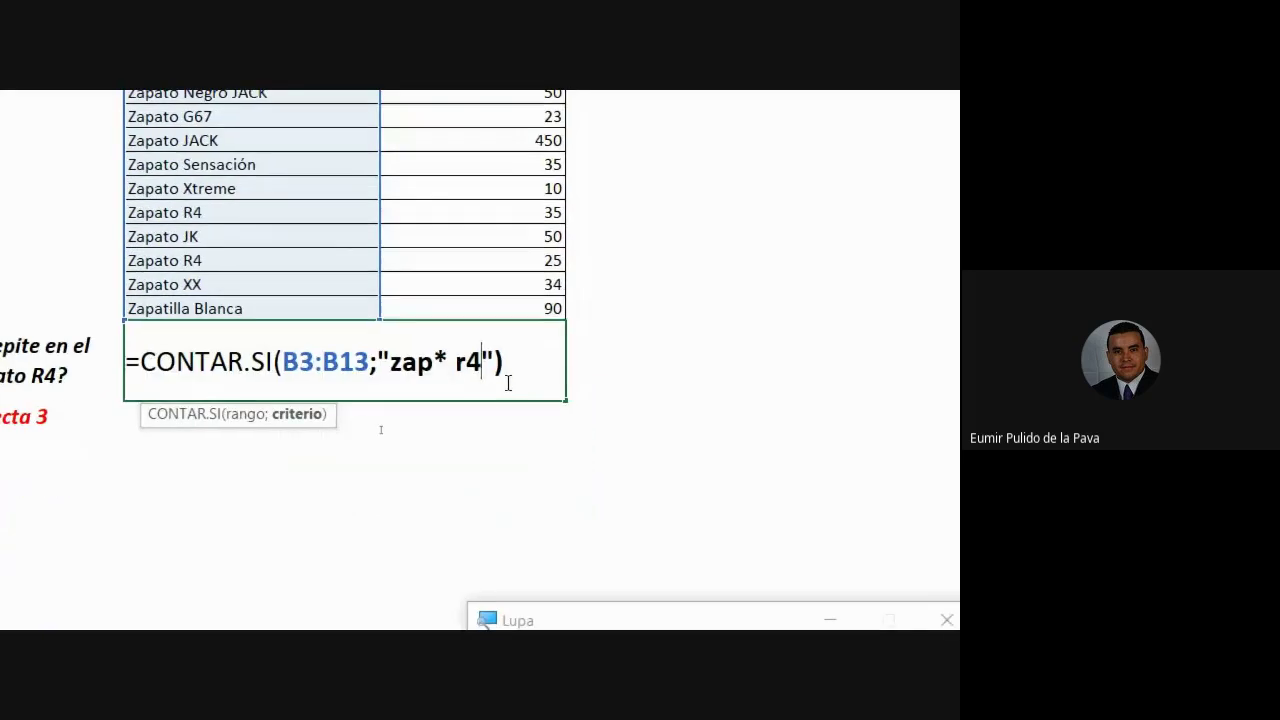
pyautogui.press('Left')
pyautogui.press('Left')
pyautogui.press('Left')
pyautogui.press('BackSpace')
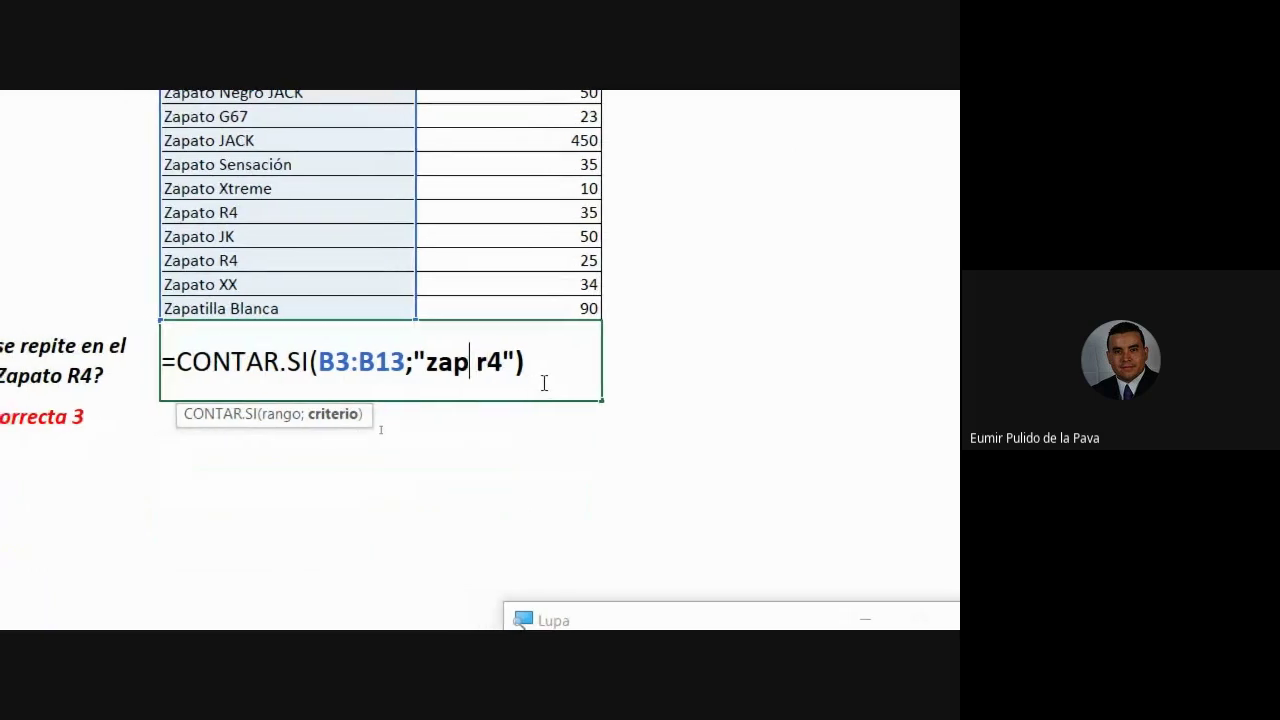
pyautogui.write('ato')
pyautogui.press('BackSpace')
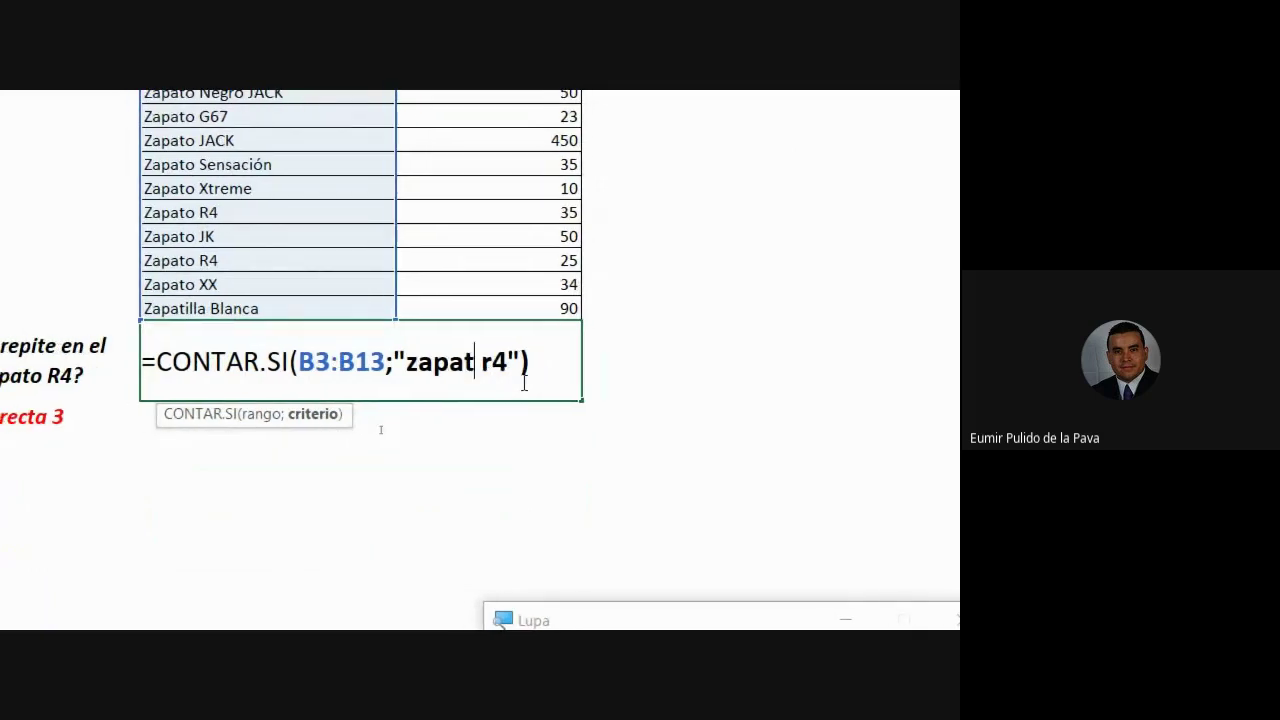
pyautogui.press('BackSpace')
pyautogui.press('BackSpace')
pyautogui.press('BackSpace')
pyautogui.press('BackSpace')
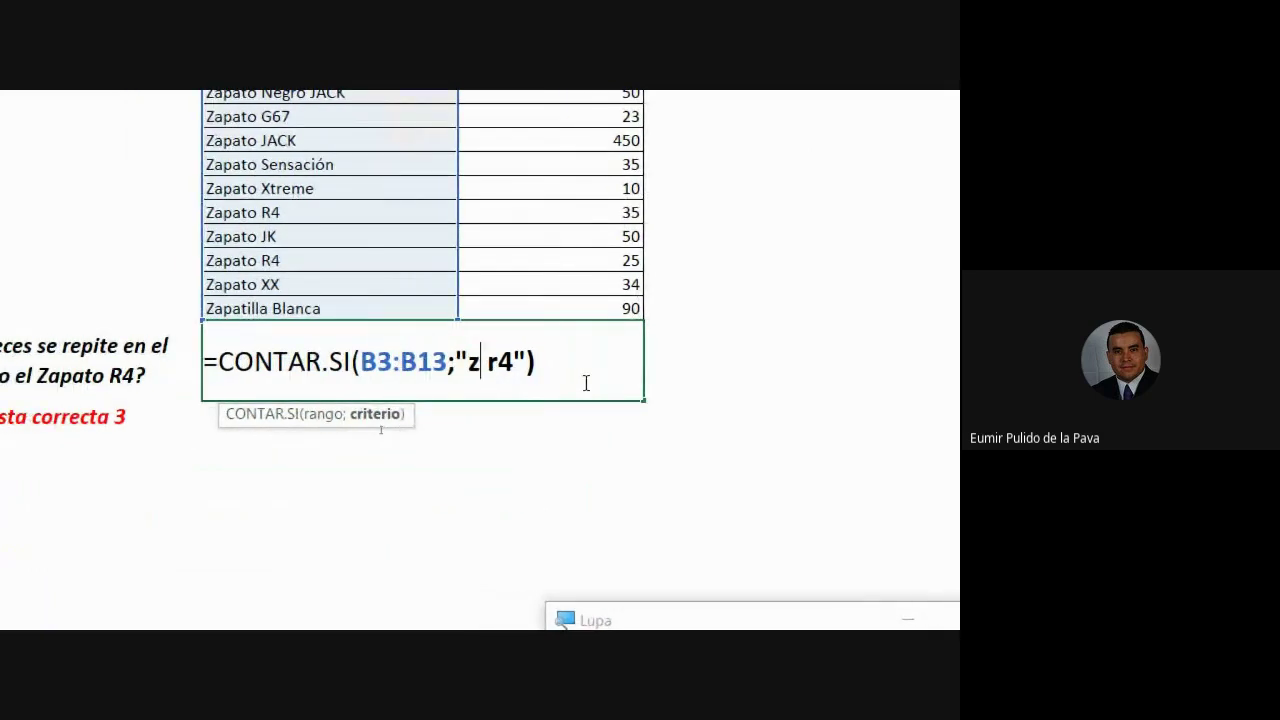
pyautogui.write('*')
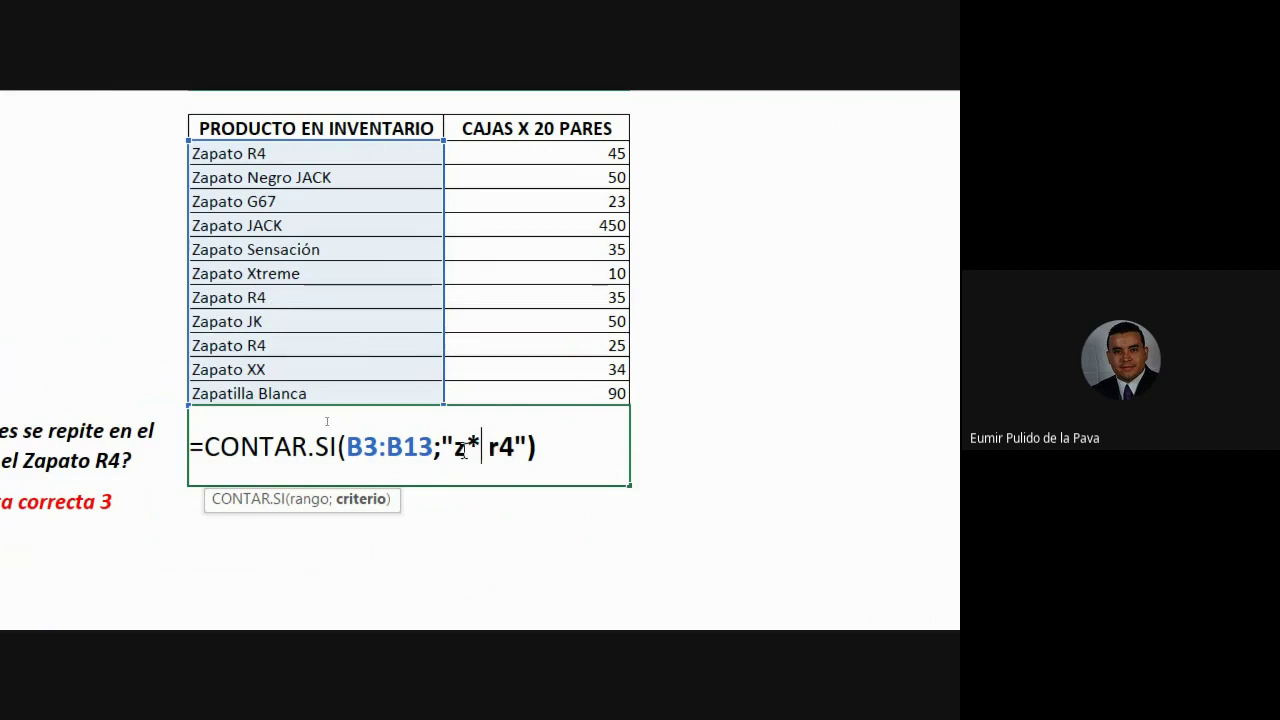
pyautogui.moveTo(455, 447); pyautogui.dragTo(481, 447)
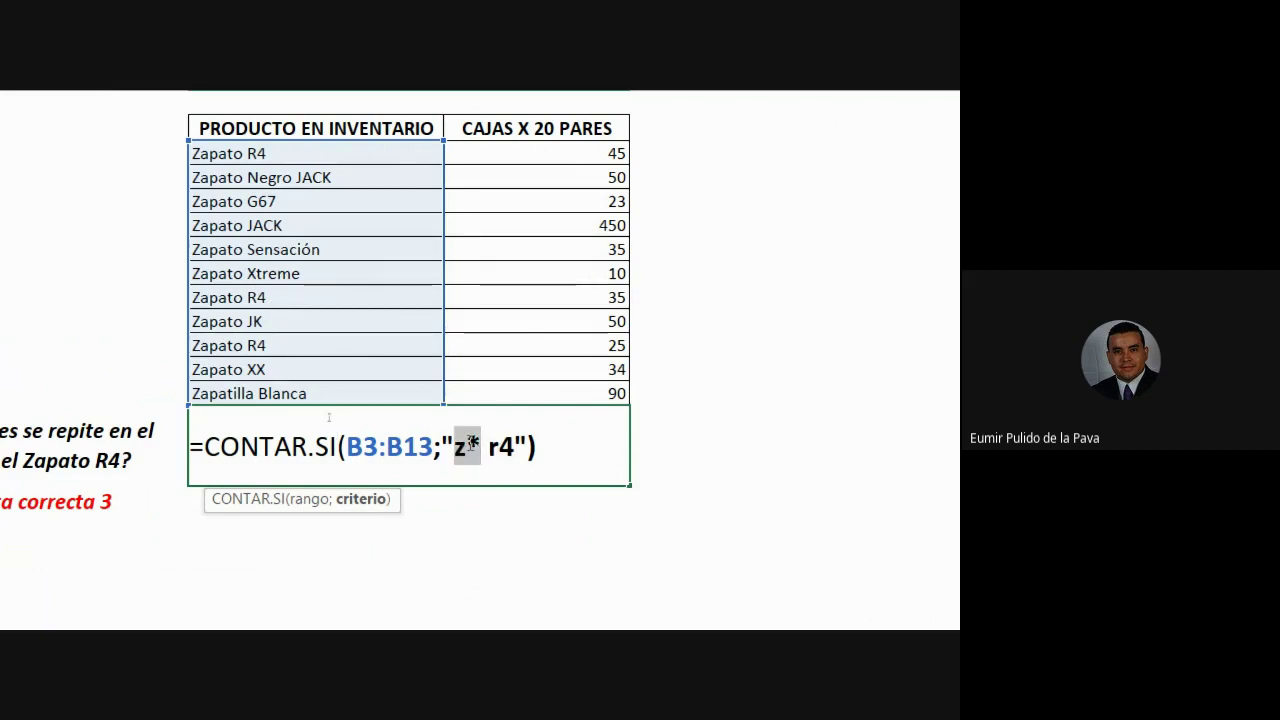
pyautogui.click(480, 447)
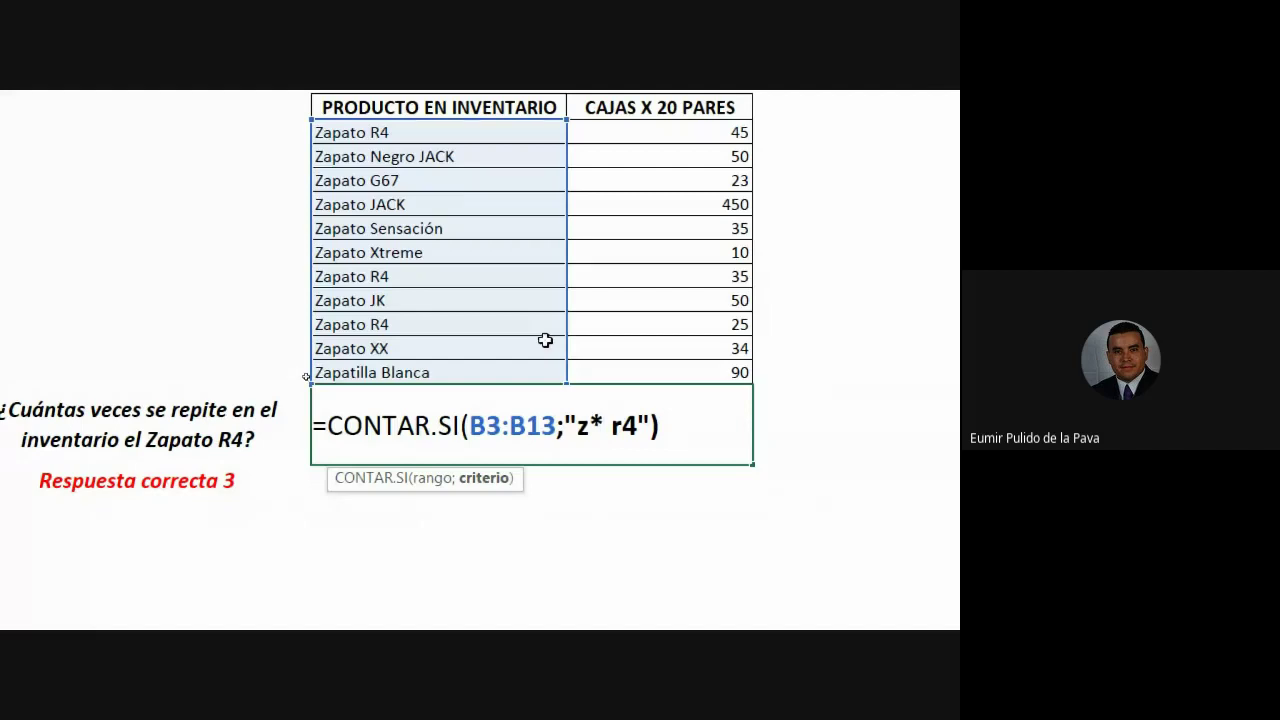
pyautogui.press('Return')
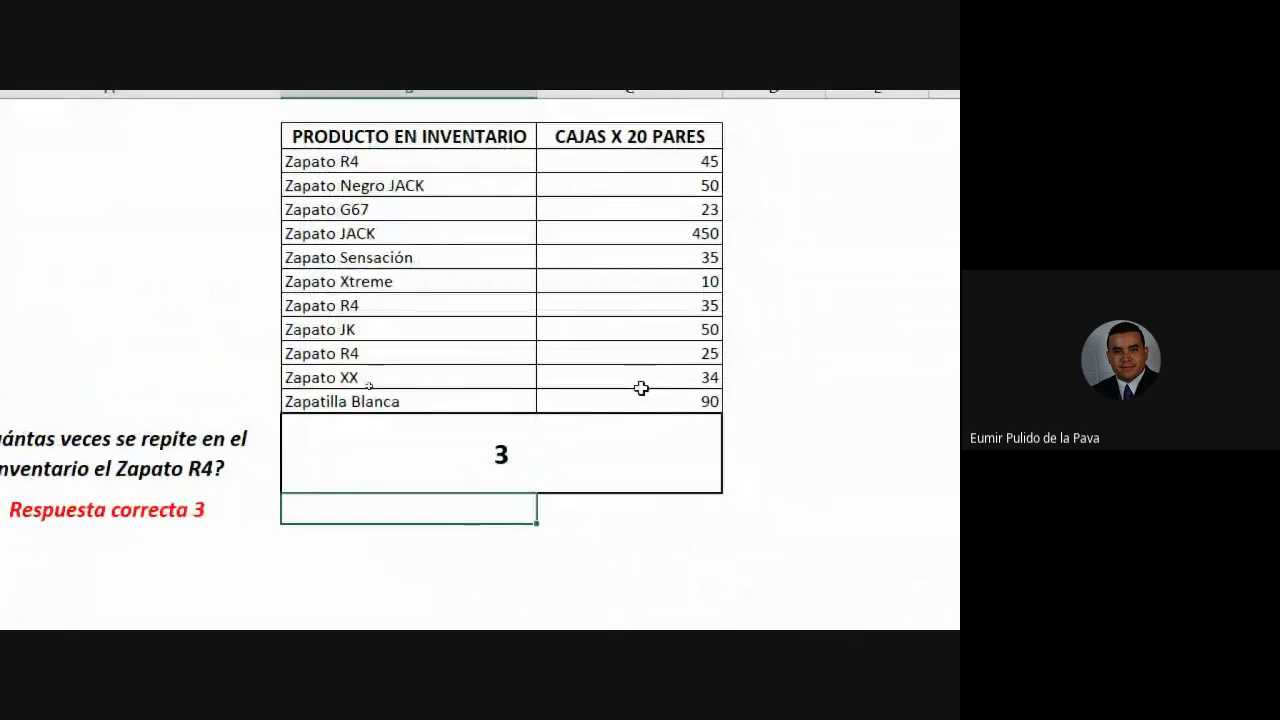
# Review the =CONTAR.SI(B3:B13;"z* r4") formula returning 3, then switch to CONTAR.SI.CONJUNTO.
pyautogui.doubleClick(341, 420)
pyautogui.hotkey('shift', 'Right')
pyautogui.hotkey('shift', 'Right')
pyautogui.hotkey('shift', 'Right')
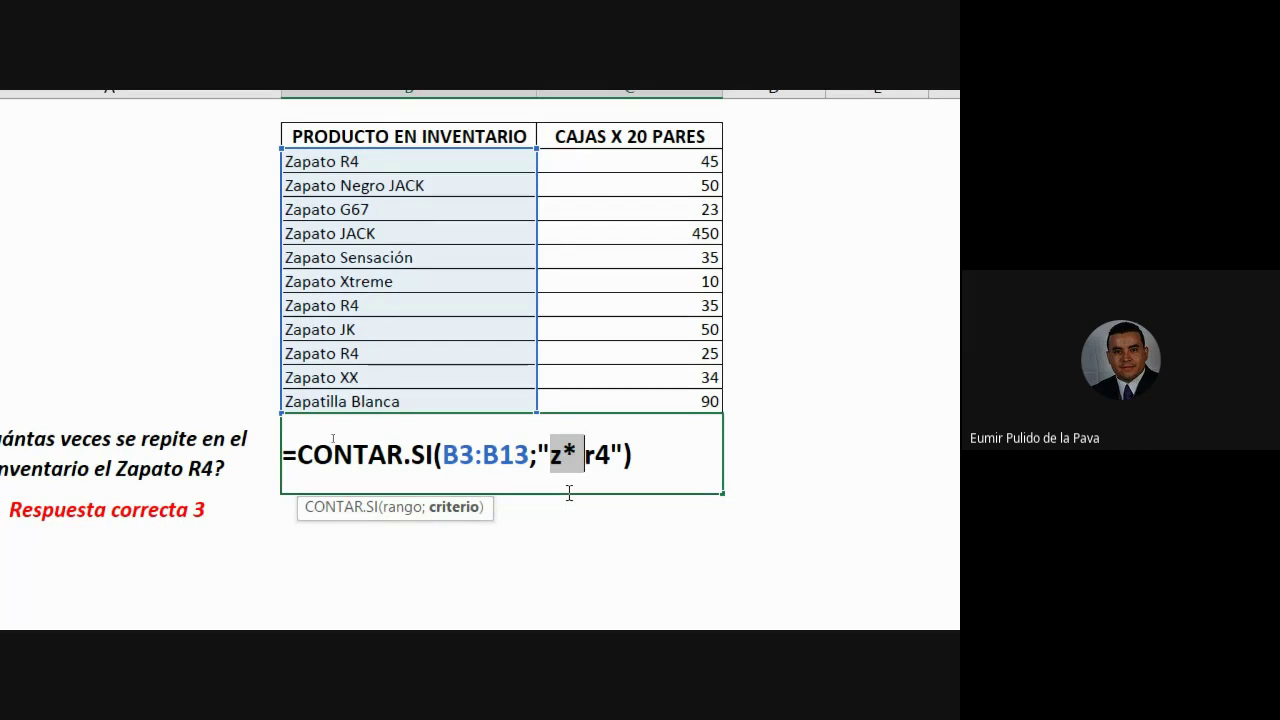
pyautogui.press('Return')
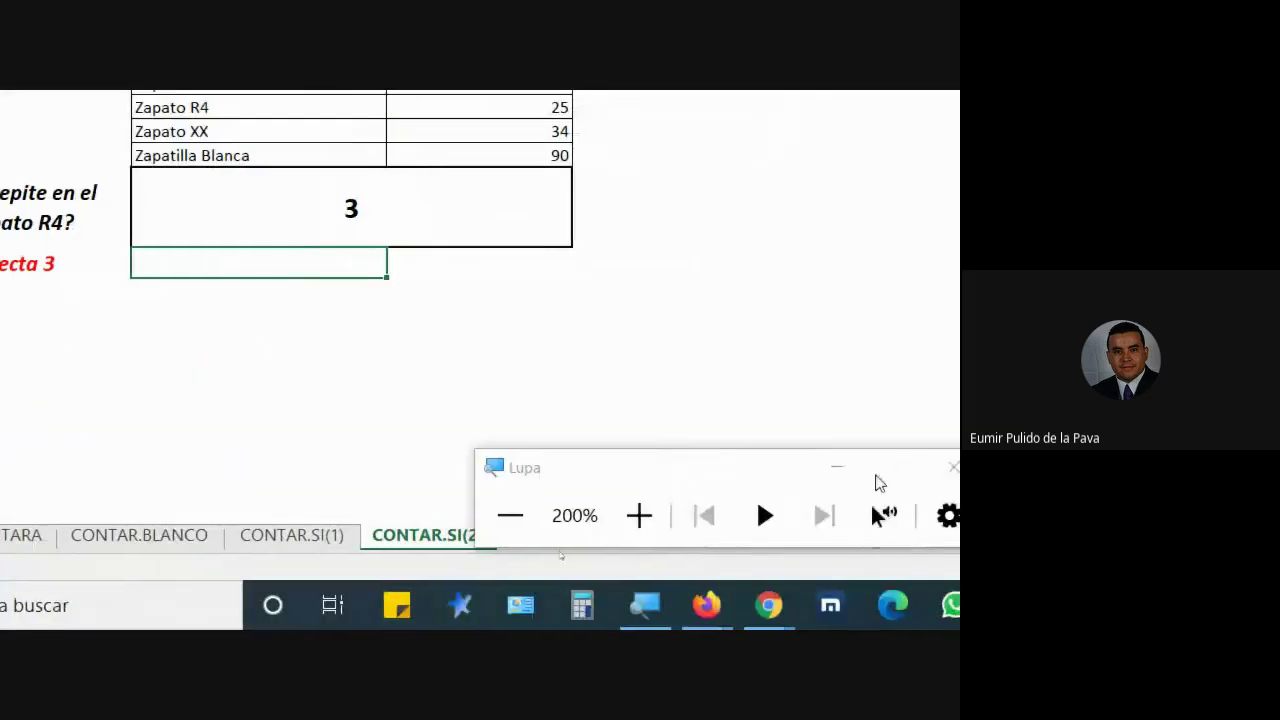
pyautogui.click(634, 548)
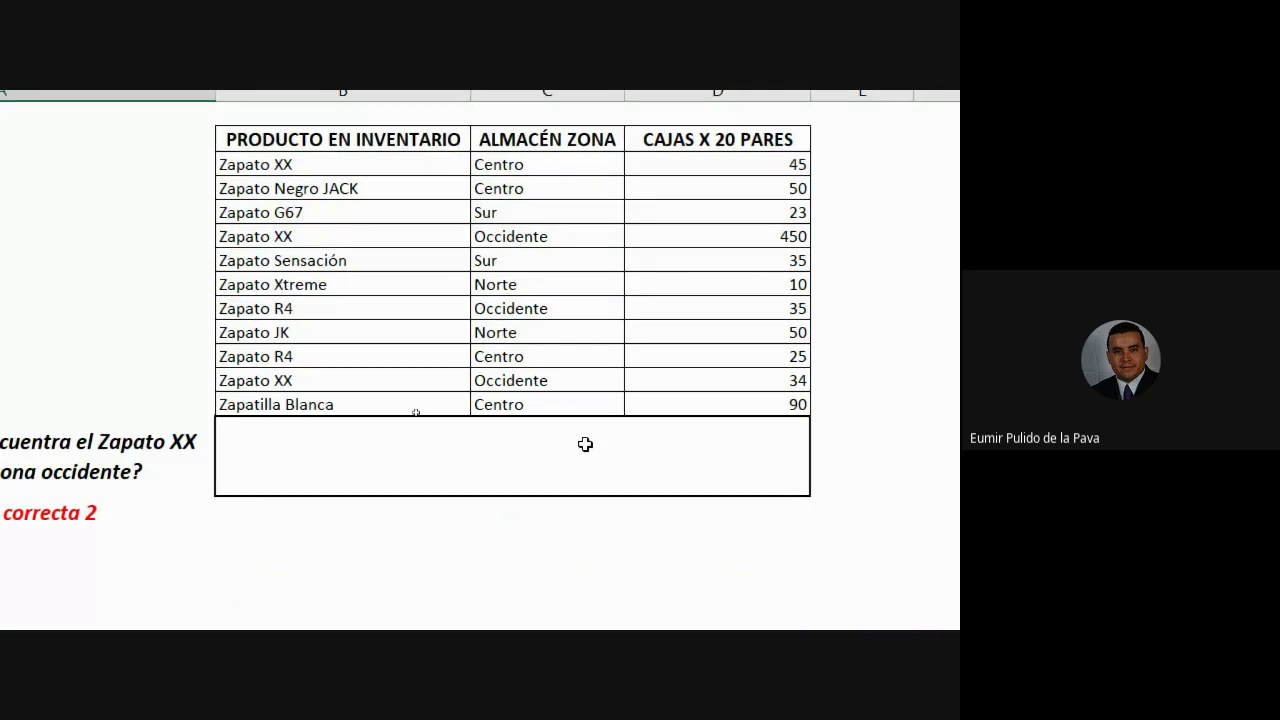
# Begin =CONTAR.SI.CONJUNTO(C3:C13;"o*"; in the answer cell for the Occidente zone.
pyautogui.click(689, 470)
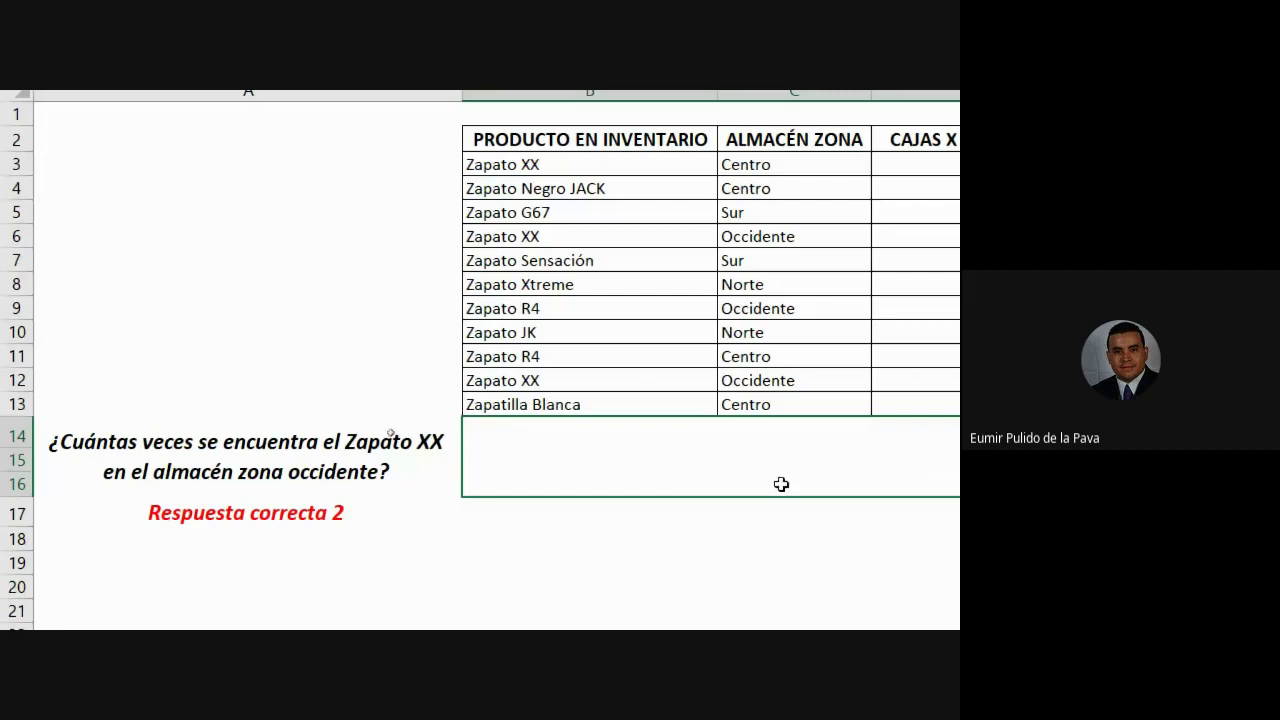
pyautogui.write('=contar')
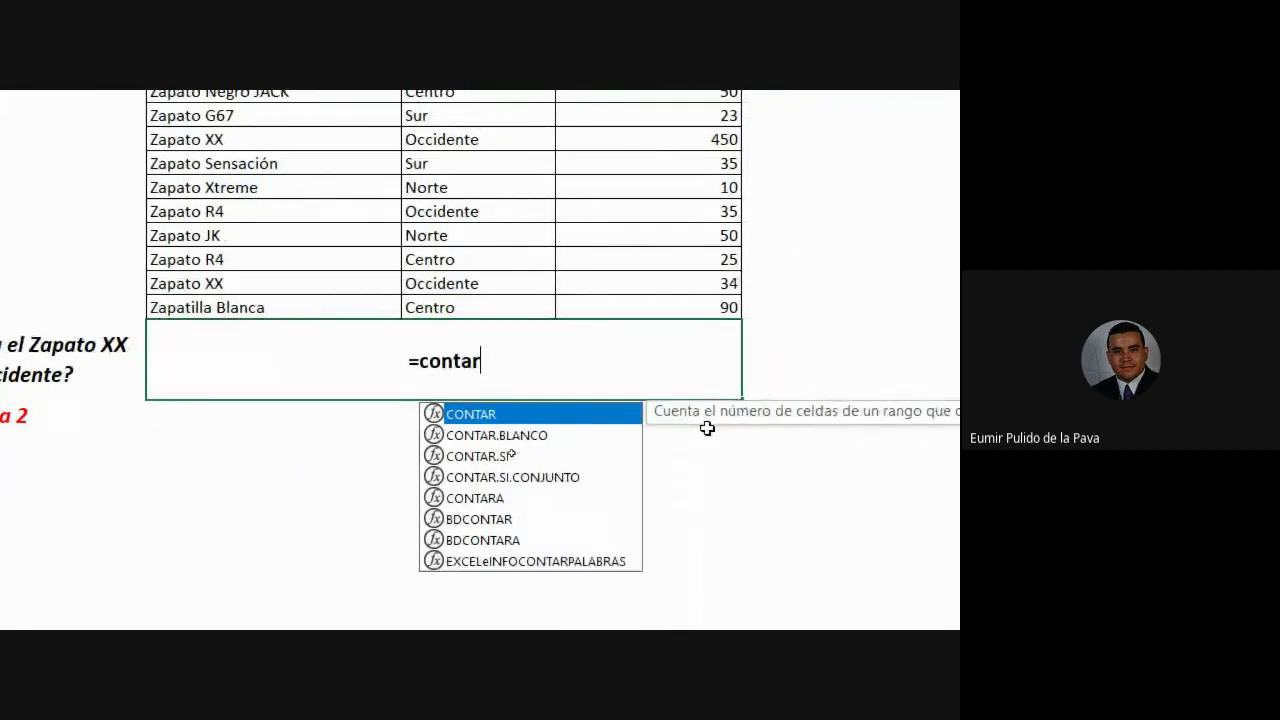
pyautogui.press('Down')
pyautogui.press('Down')
pyautogui.press('Down')
pyautogui.press('Tab')
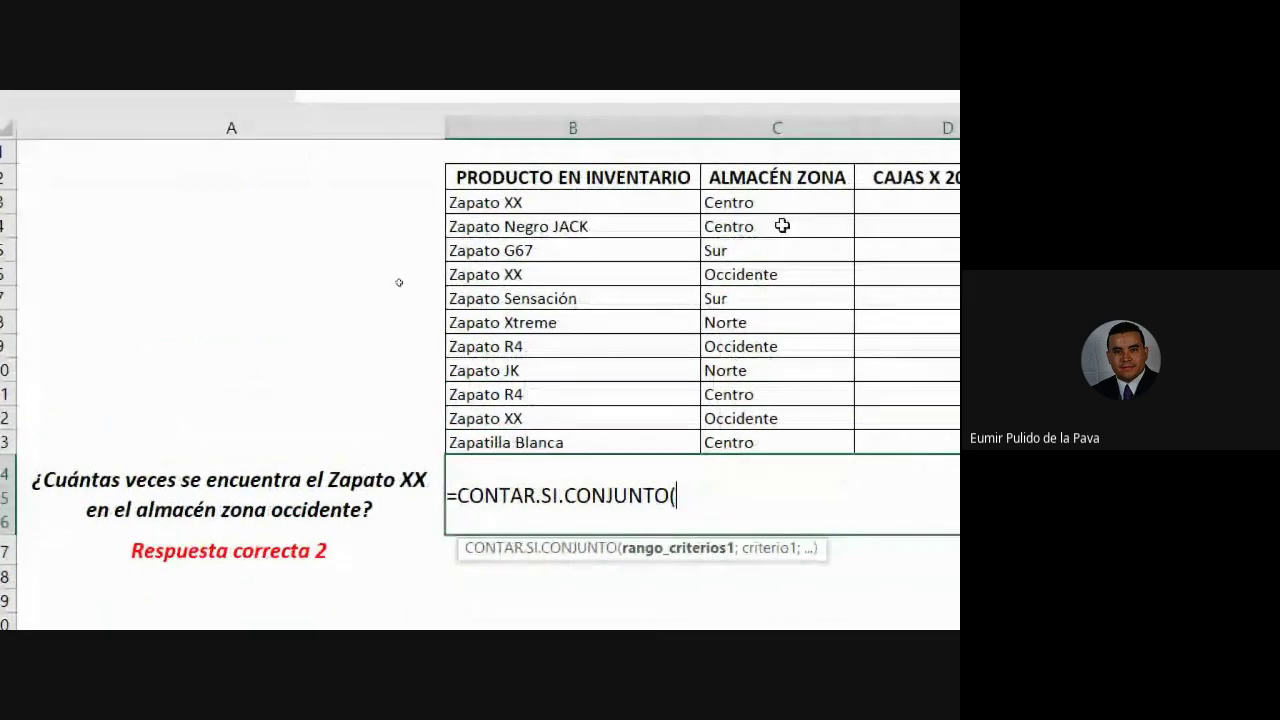
pyautogui.moveTo(774, 204); pyautogui.dragTo(763, 442)
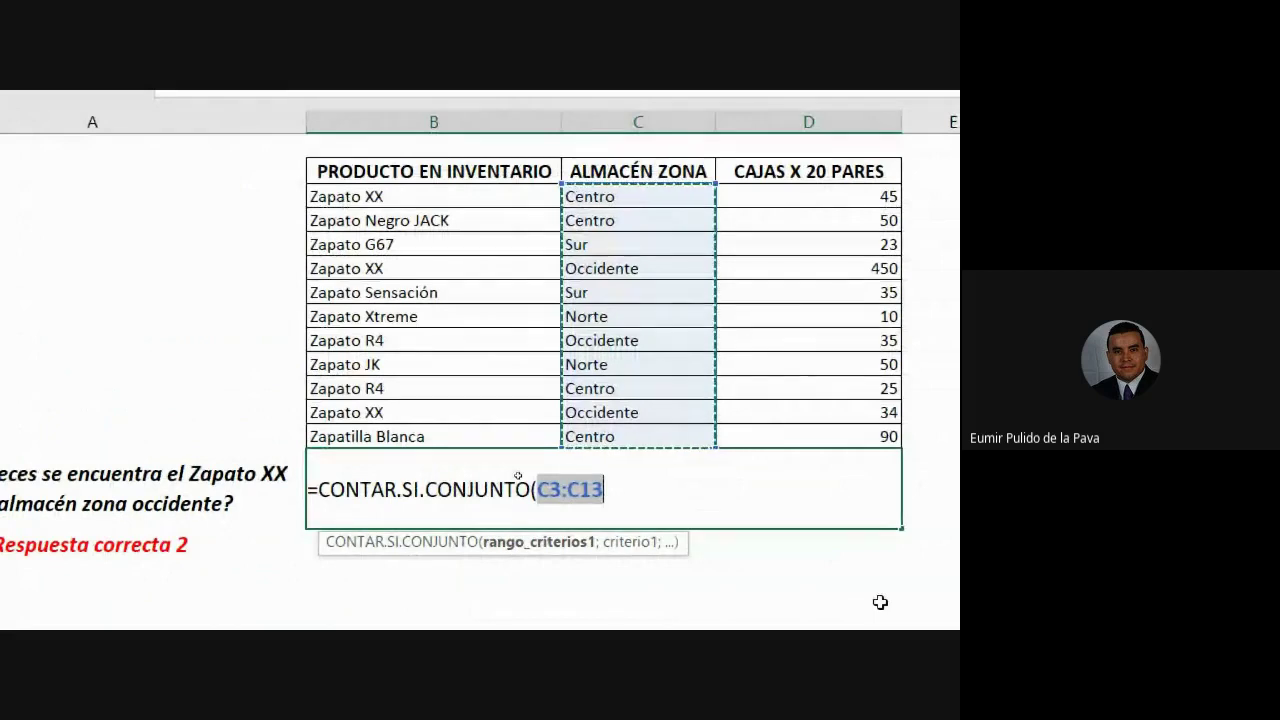
pyautogui.write(';"')
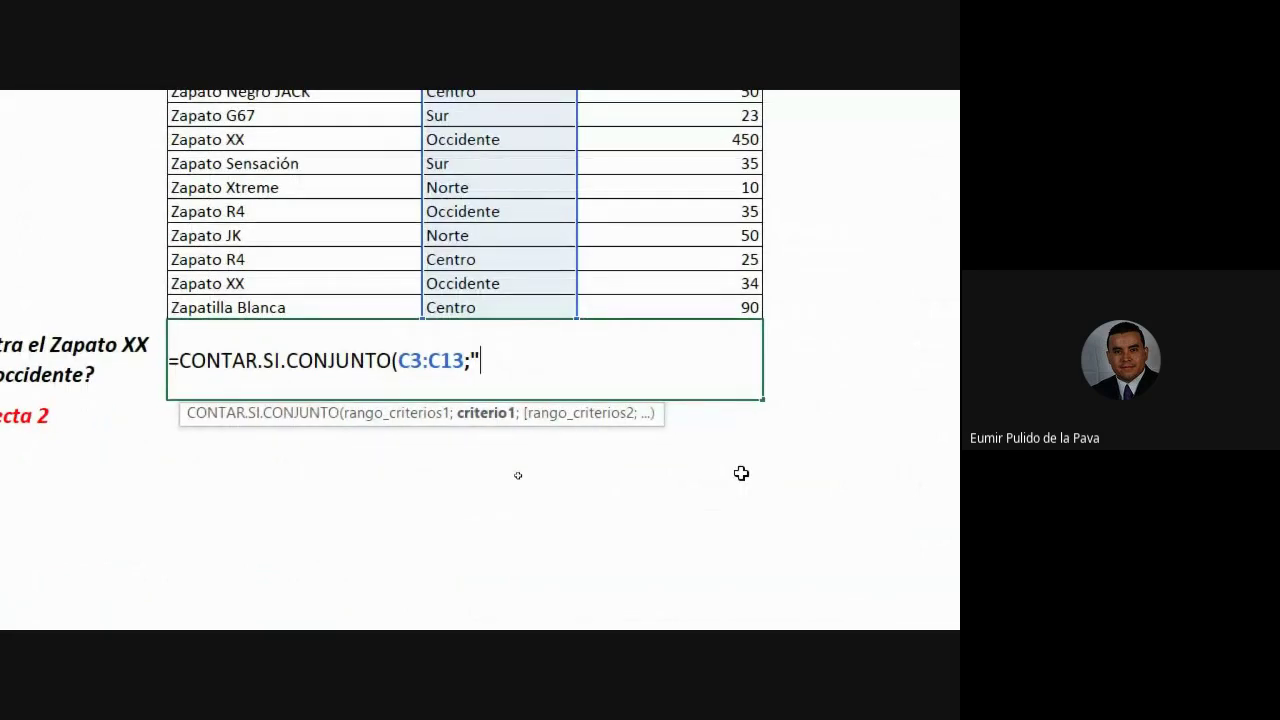
pyautogui.write('oc')
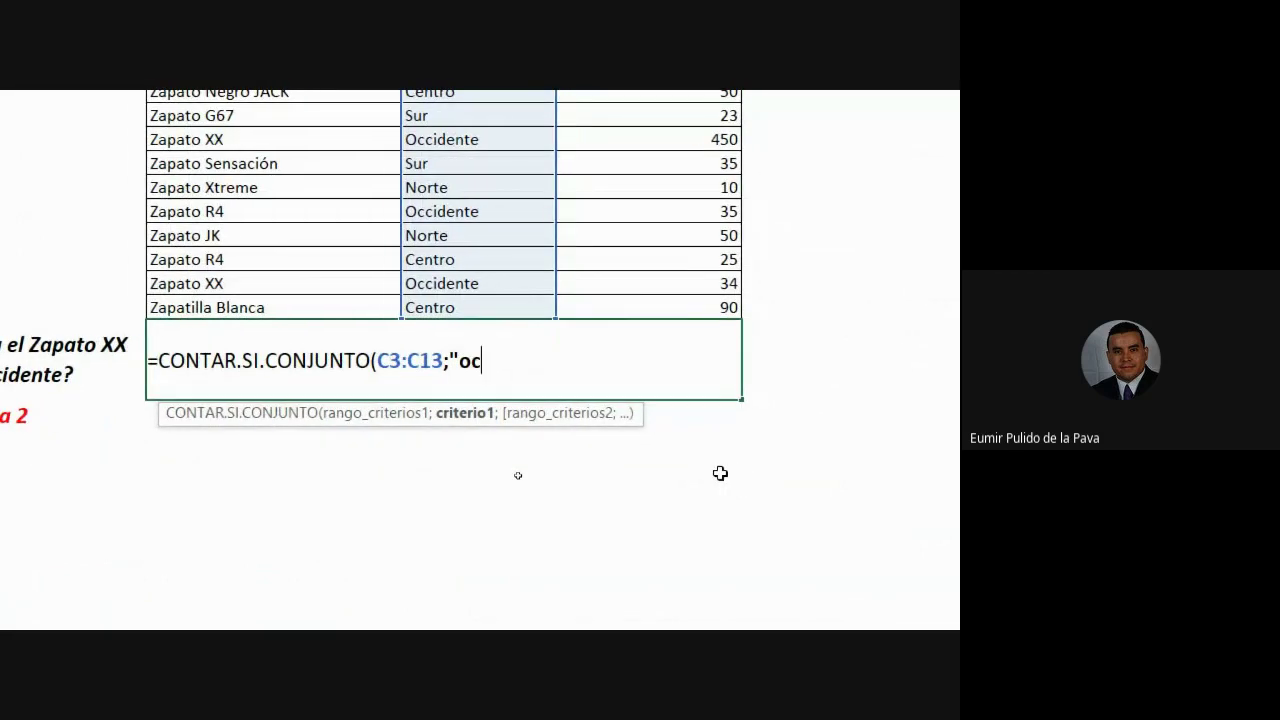
pyautogui.write('ci')
pyautogui.press('BackSpace')
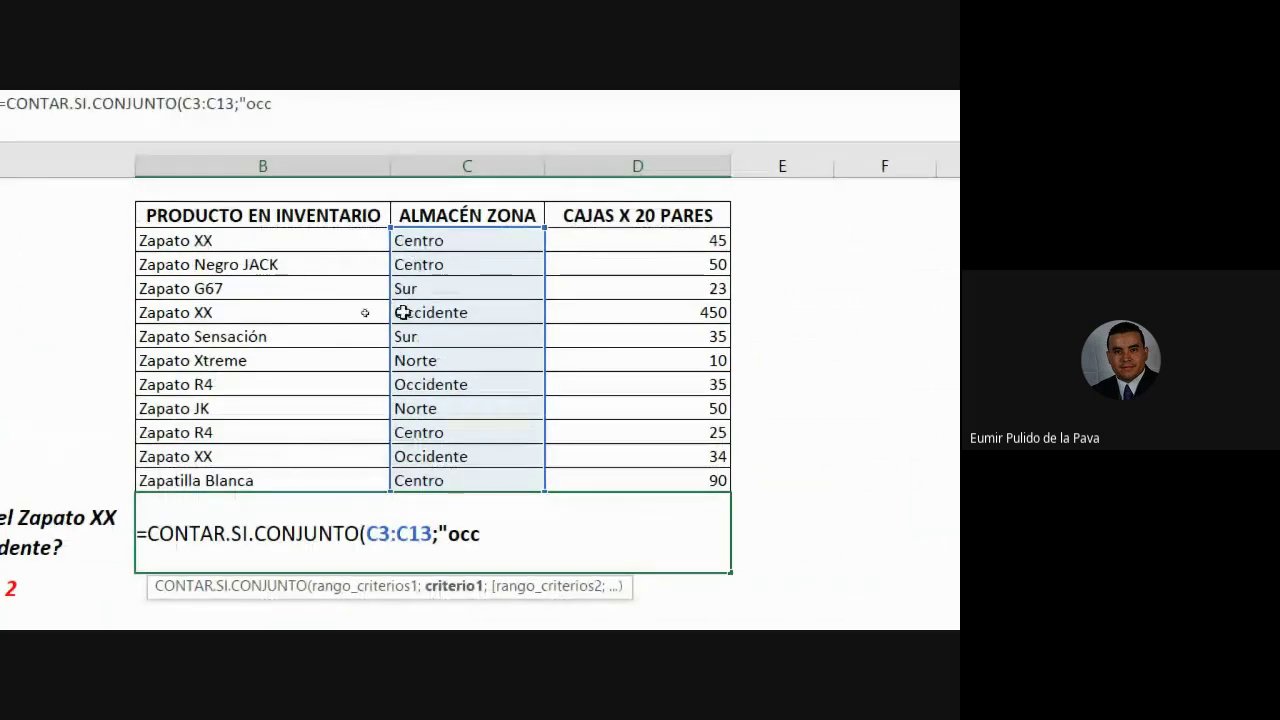
pyautogui.press('BackSpace')
pyautogui.press('BackSpace')
pyautogui.write('*')
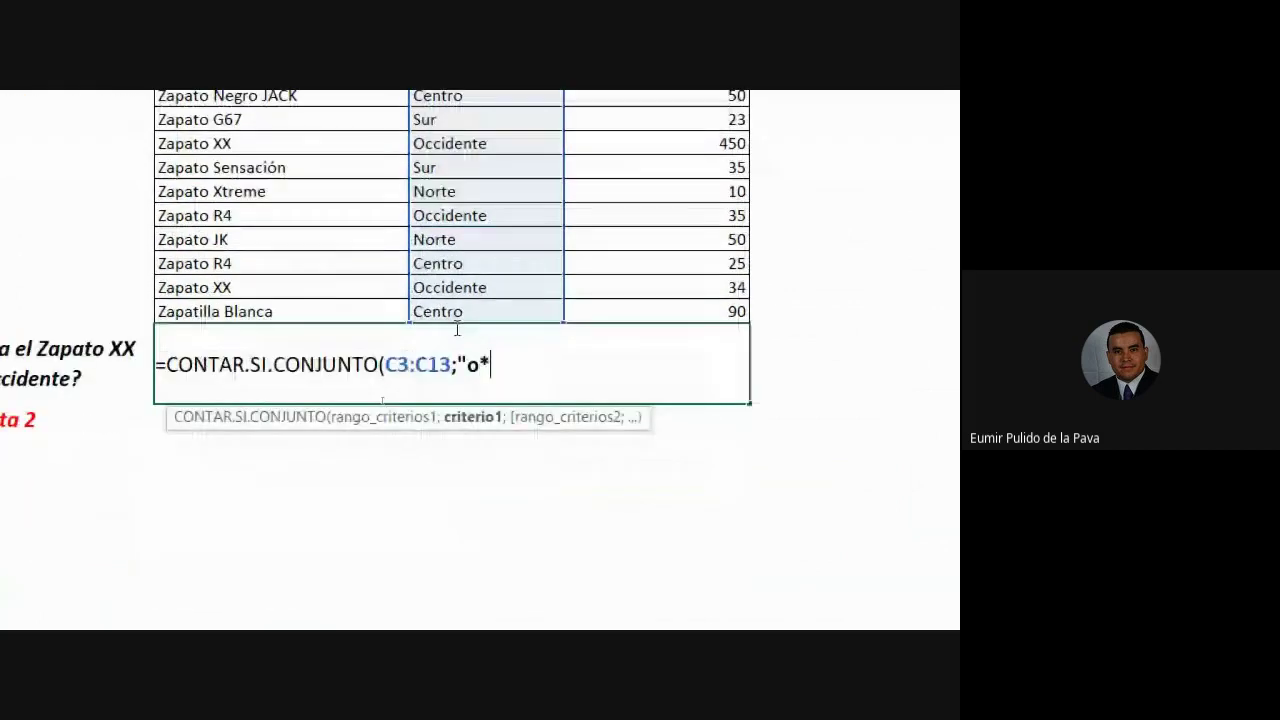
pyautogui.write('"')
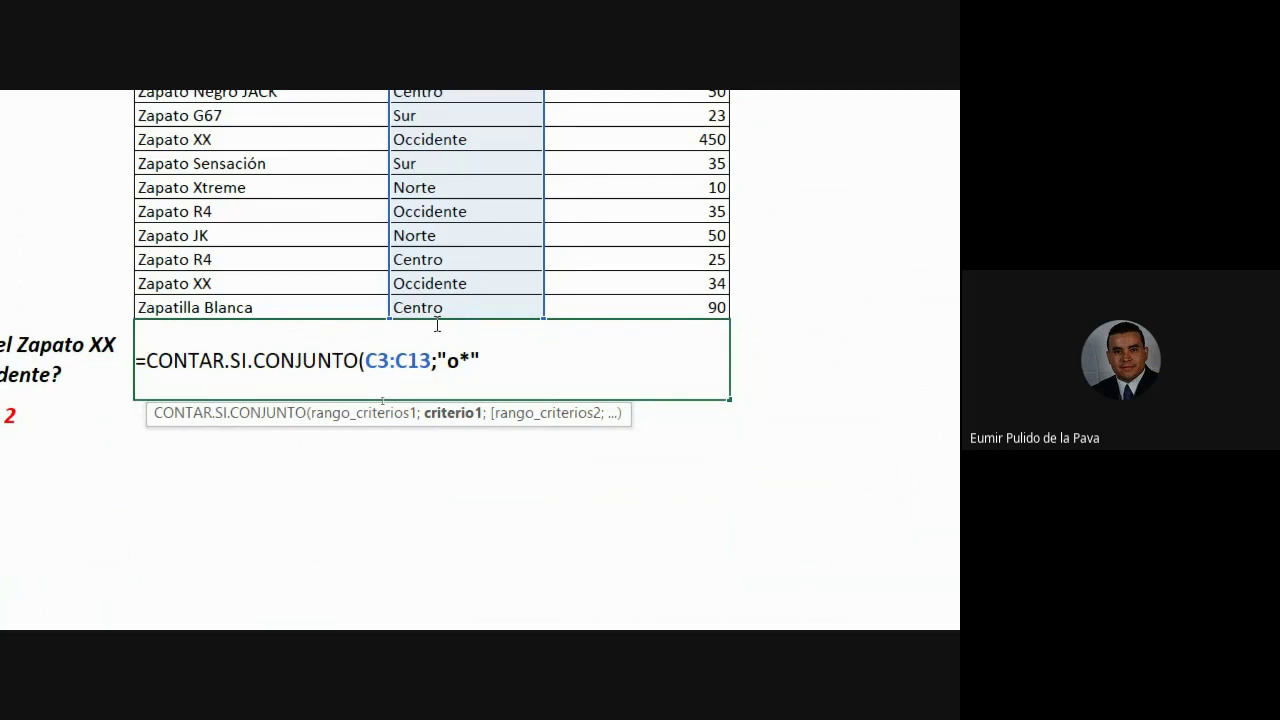
pyautogui.write(';')
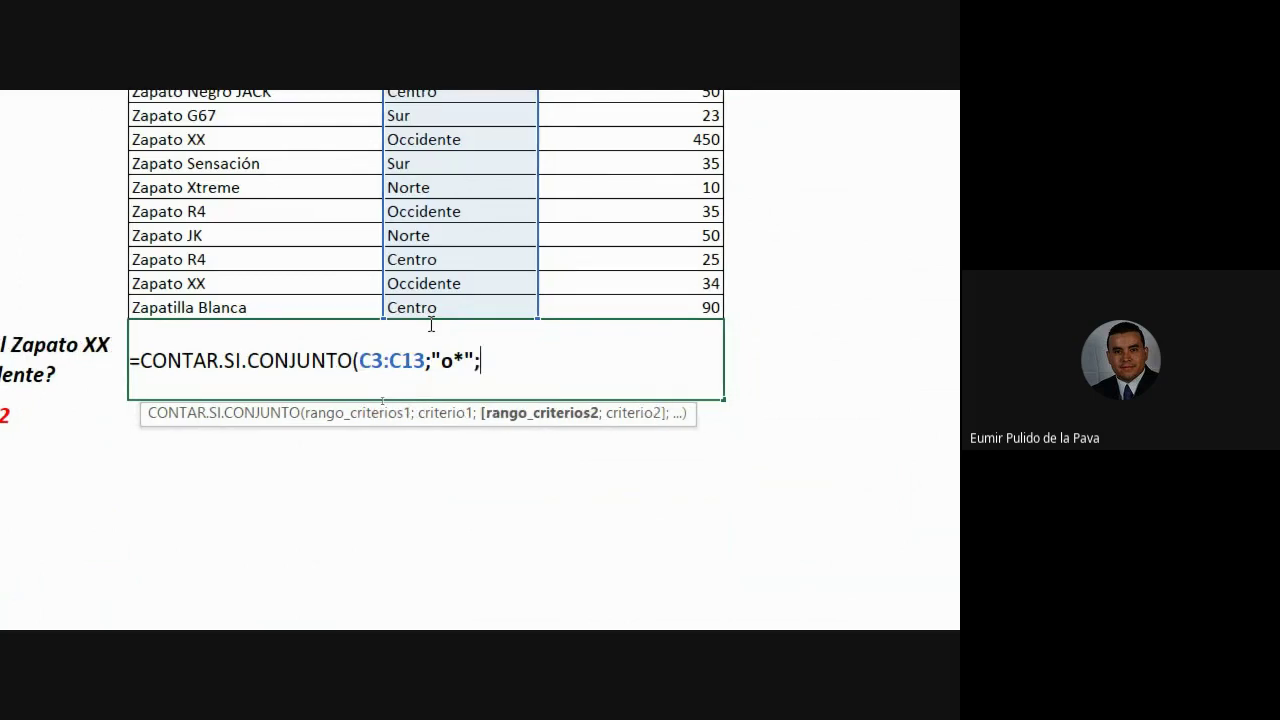
# Add range B3:B13 with criterion "zapa* xx" and commit, returning 2.
pyautogui.moveTo(223, 130); pyautogui.dragTo(200, 372)
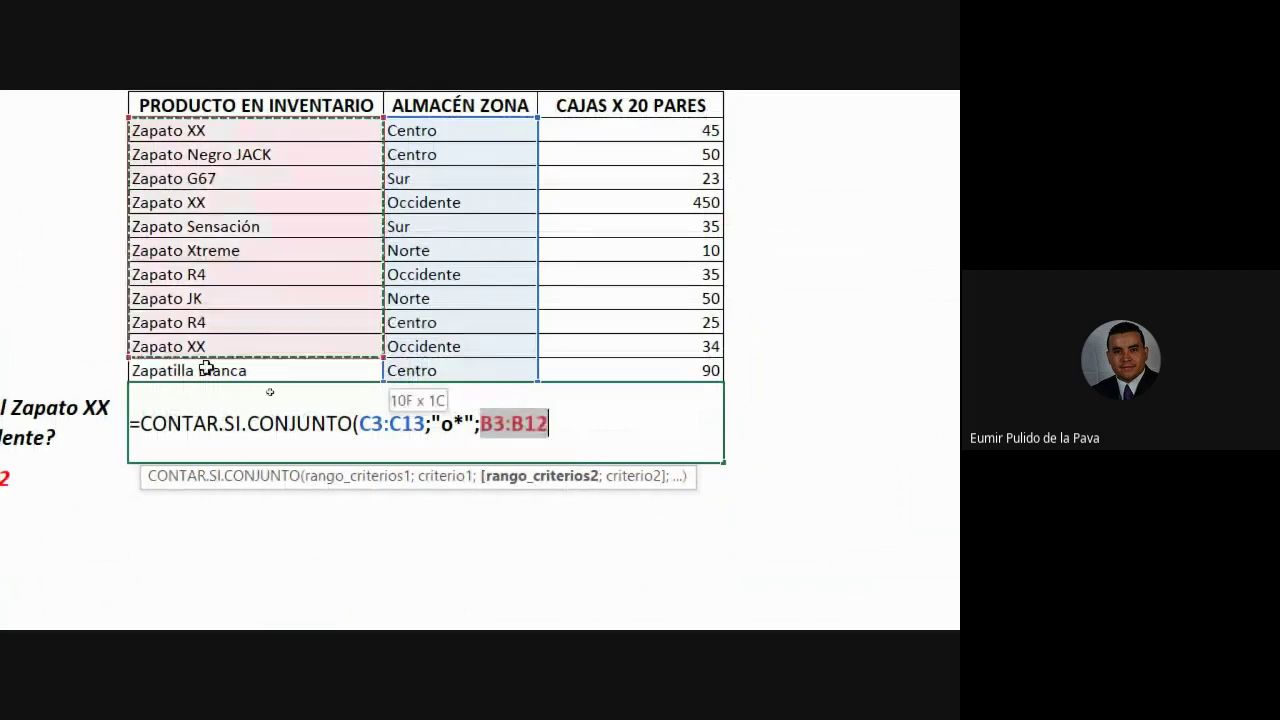
pyautogui.write(';')
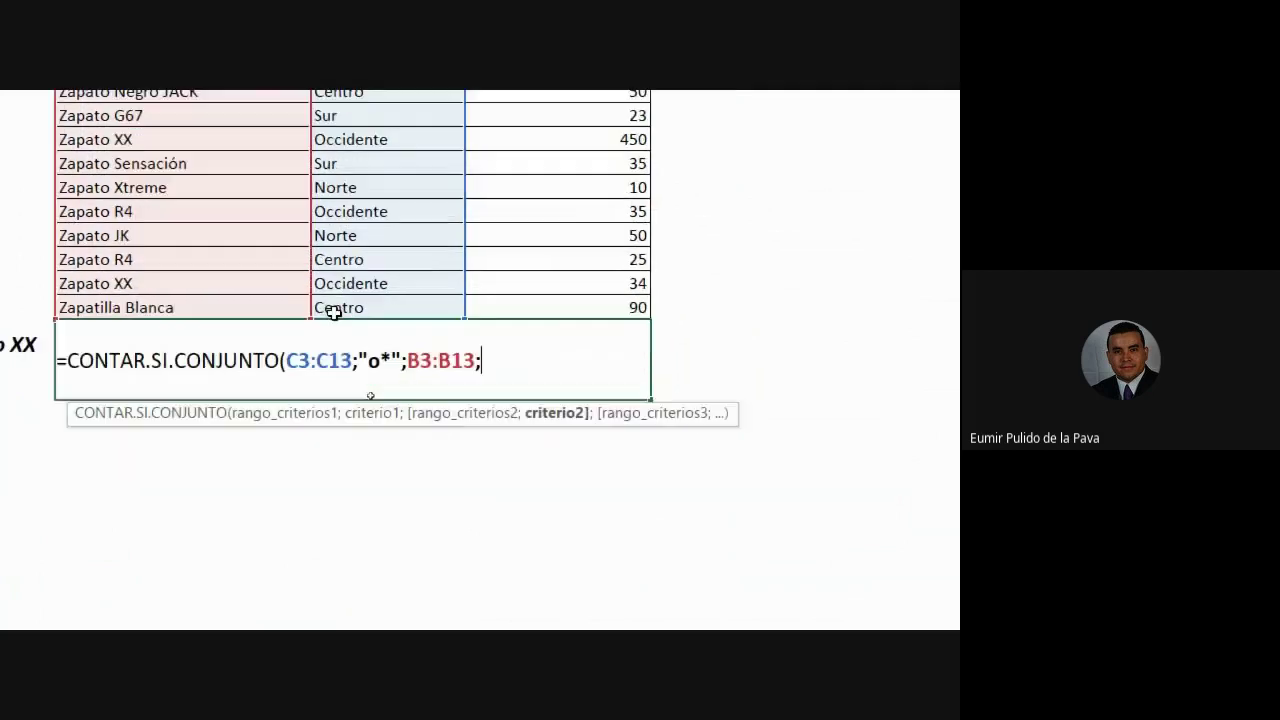
pyautogui.write('"')
pyautogui.write('z')
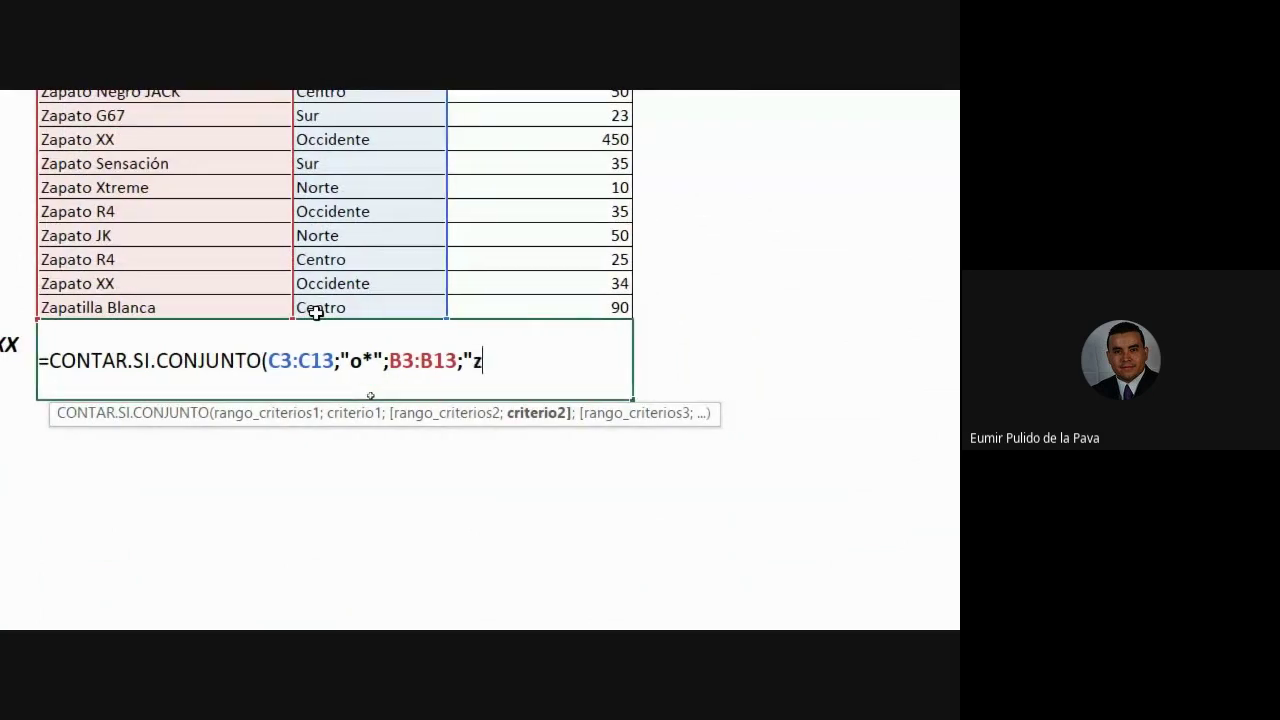
pyautogui.write('apa')
pyautogui.write('*')
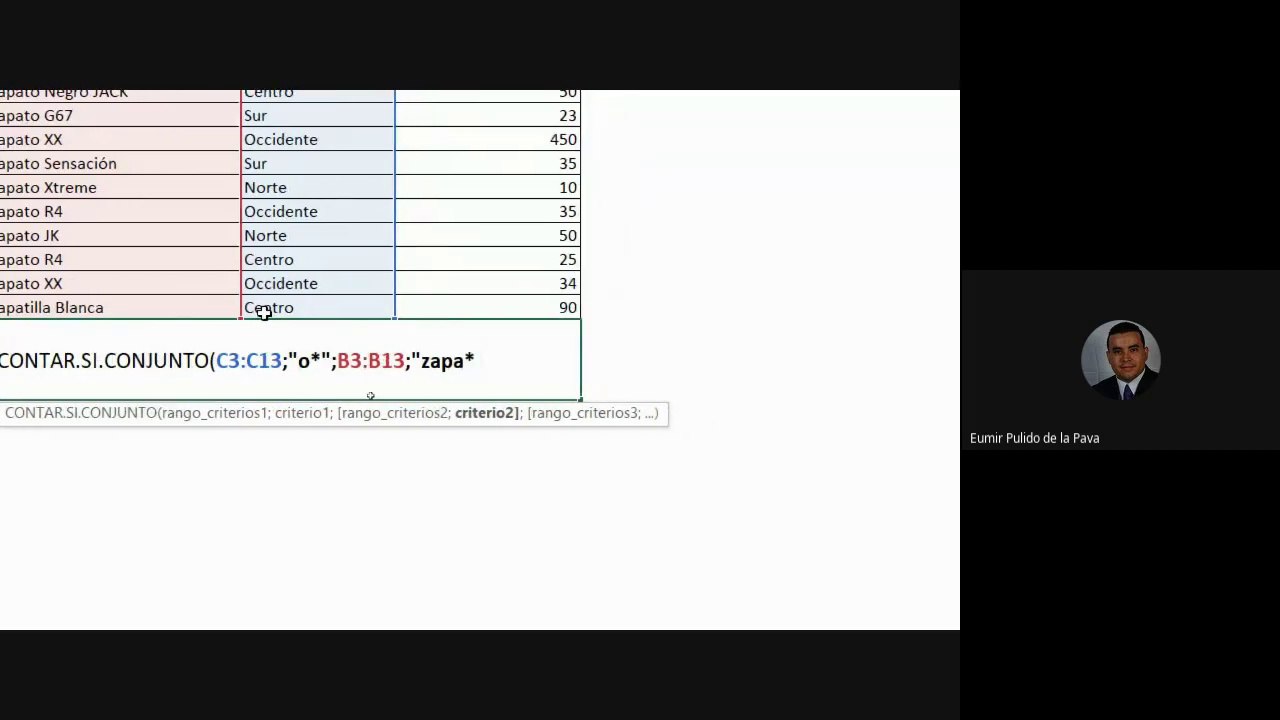
pyautogui.write(' xx")')
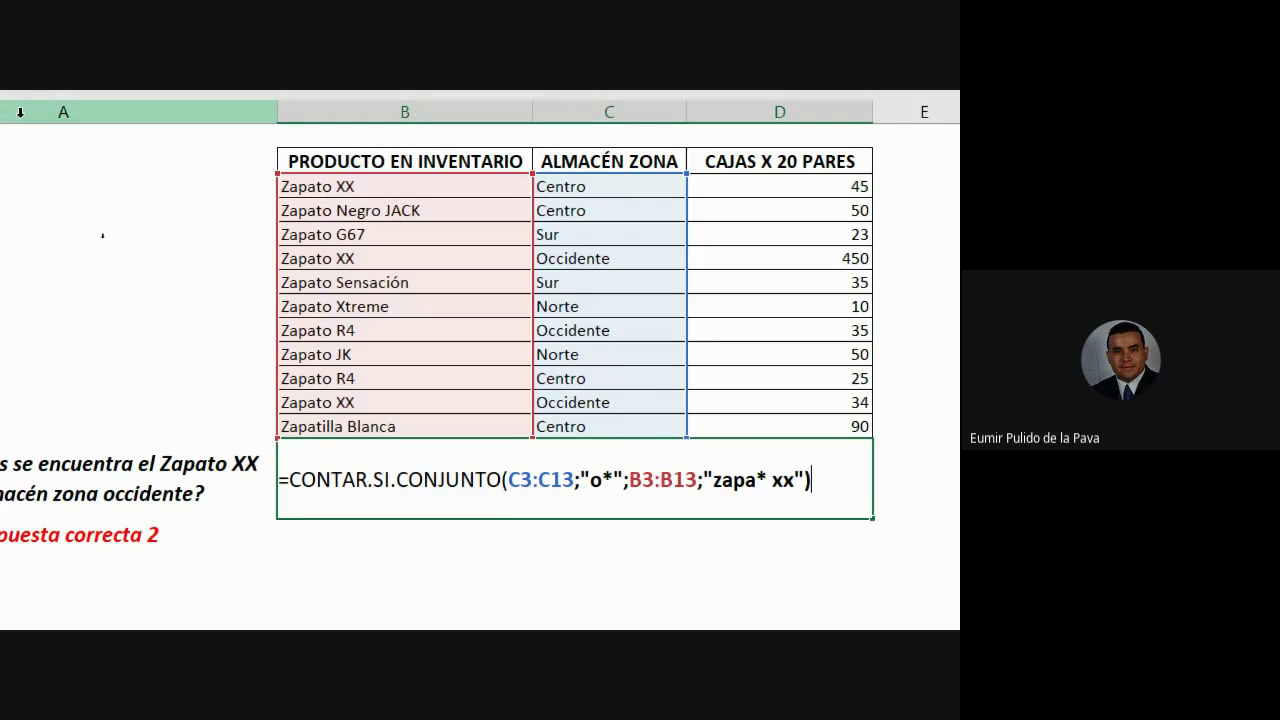
pyautogui.press('Return')
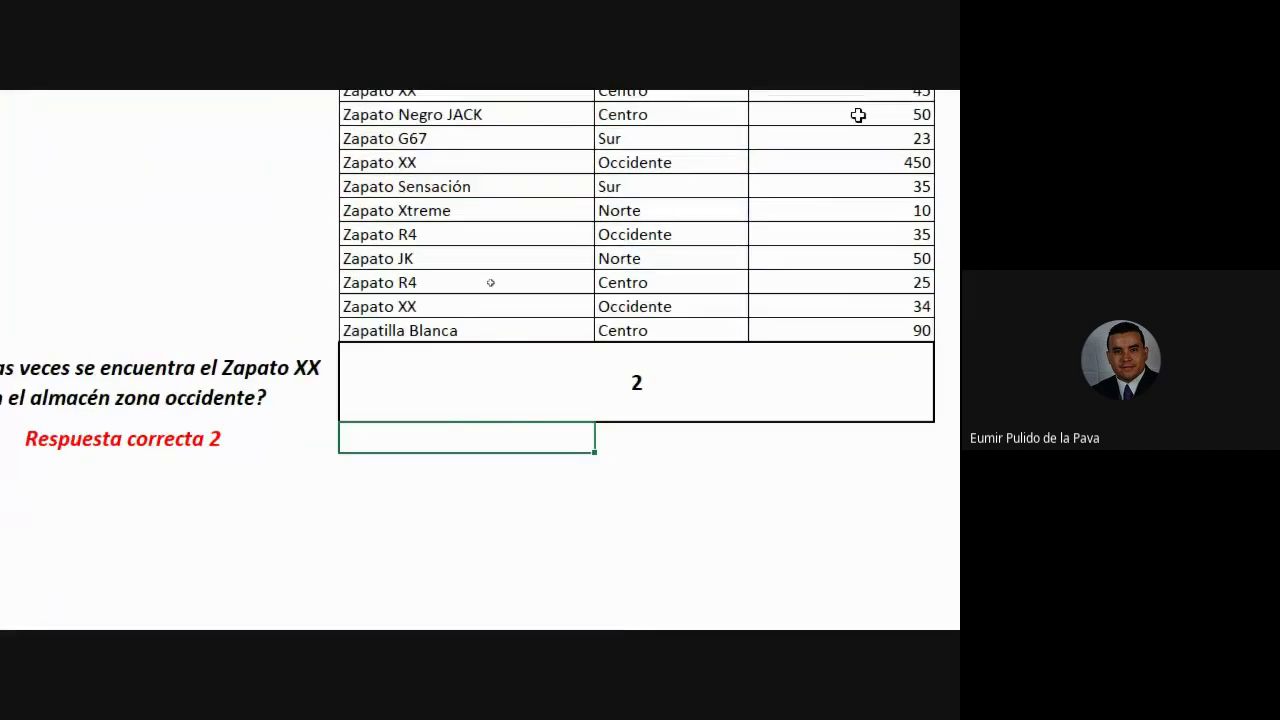
# Highlight the three Zapato XX rows and reopen the CONTAR.SI.CONJUNTO formula to review its criteria.
pyautogui.click(252, 196)
pyautogui.moveTo(432, 198); pyautogui.dragTo(478, 198)
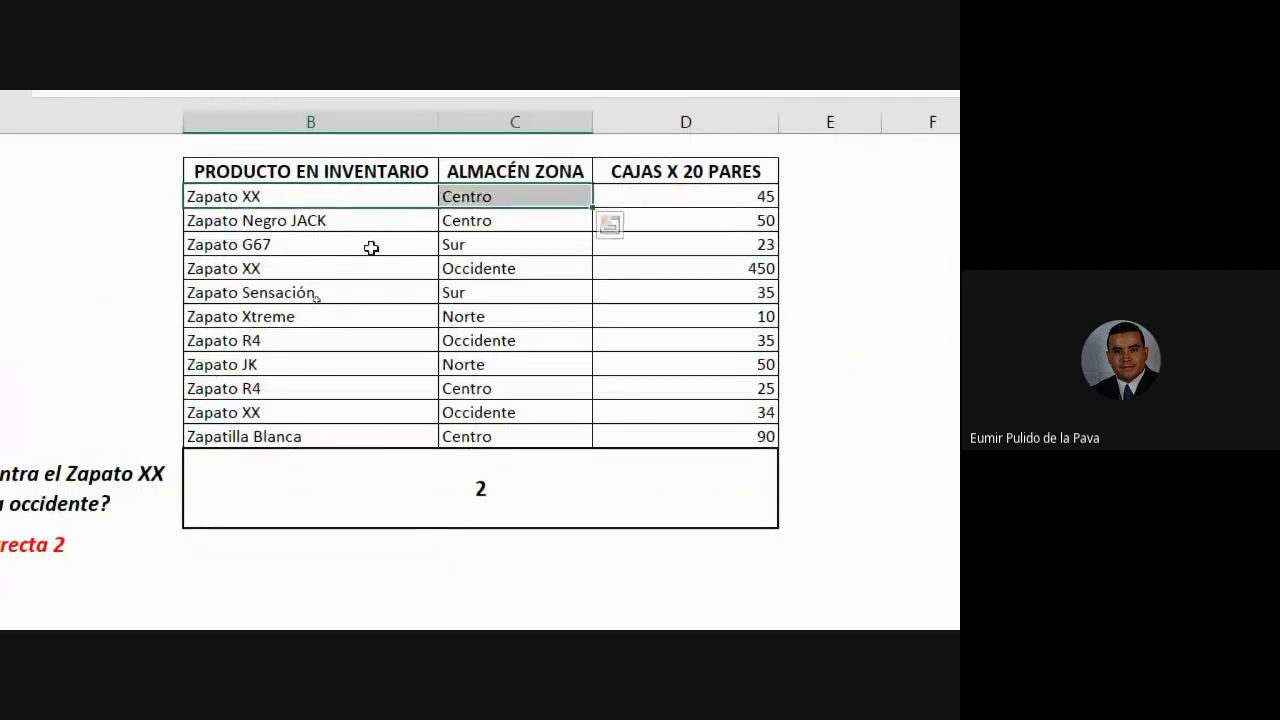
pyautogui.keyDown('ctrl'); pyautogui.moveTo(271, 268); pyautogui.dragTo(486, 268); pyautogui.keyUp('ctrl')
pyautogui.keyDown('ctrl'); pyautogui.moveTo(275, 404); pyautogui.dragTo(486, 414); pyautogui.keyUp('ctrl')
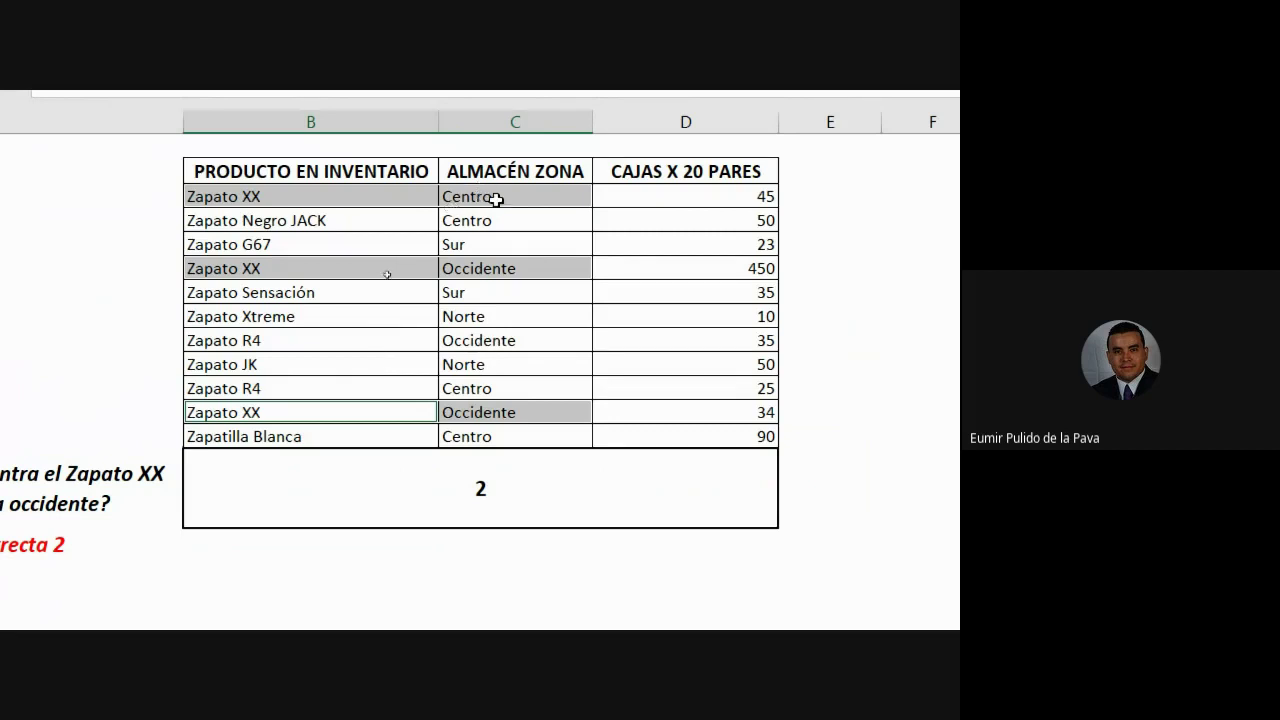
pyautogui.doubleClick(559, 472)
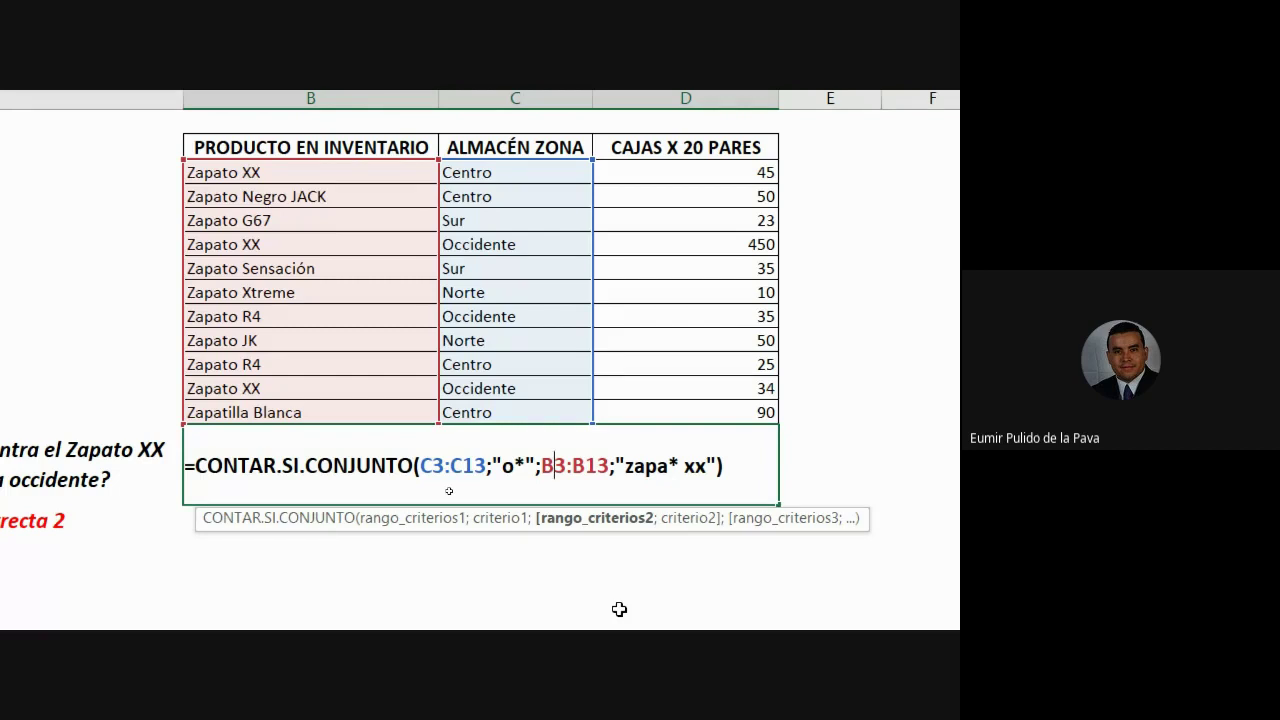
# Change the zone criterion from "o*" to "occidente" so the Zapato XX count returns 2.
pyautogui.scroll(-2, 619, 609)
pyautogui.click(528, 369)
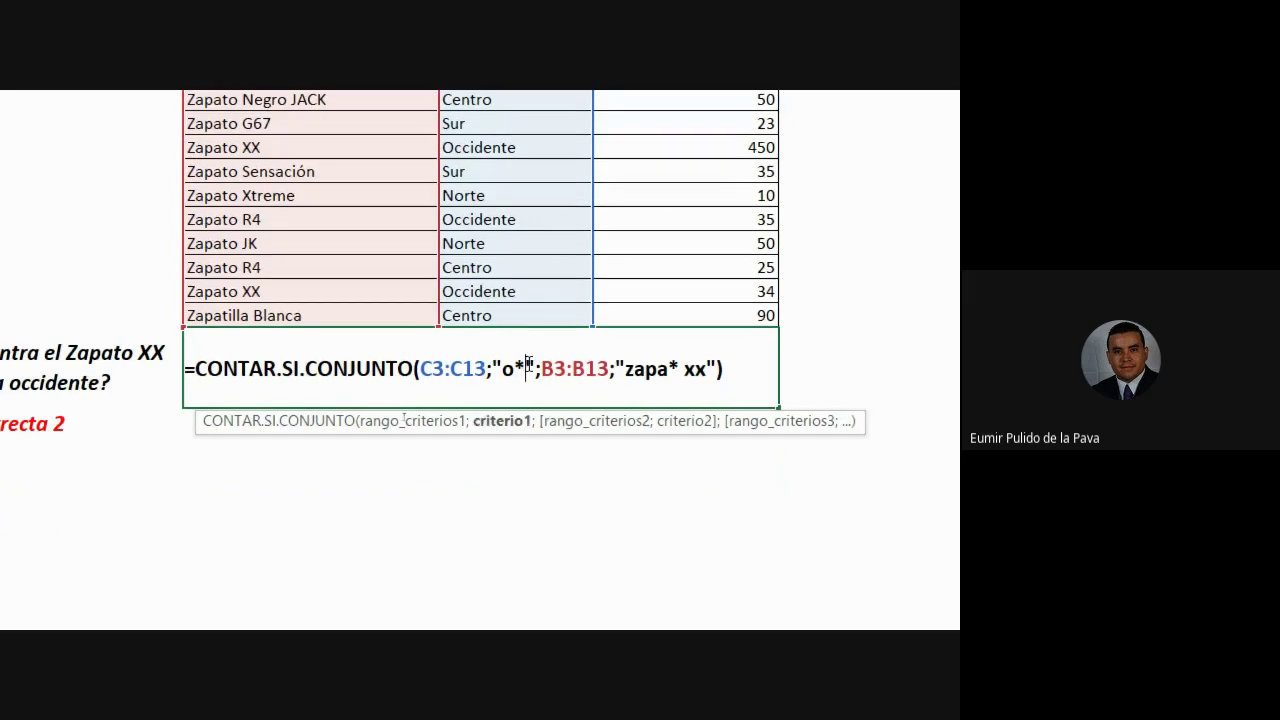
pyautogui.press('BackSpace')
pyautogui.write('c')
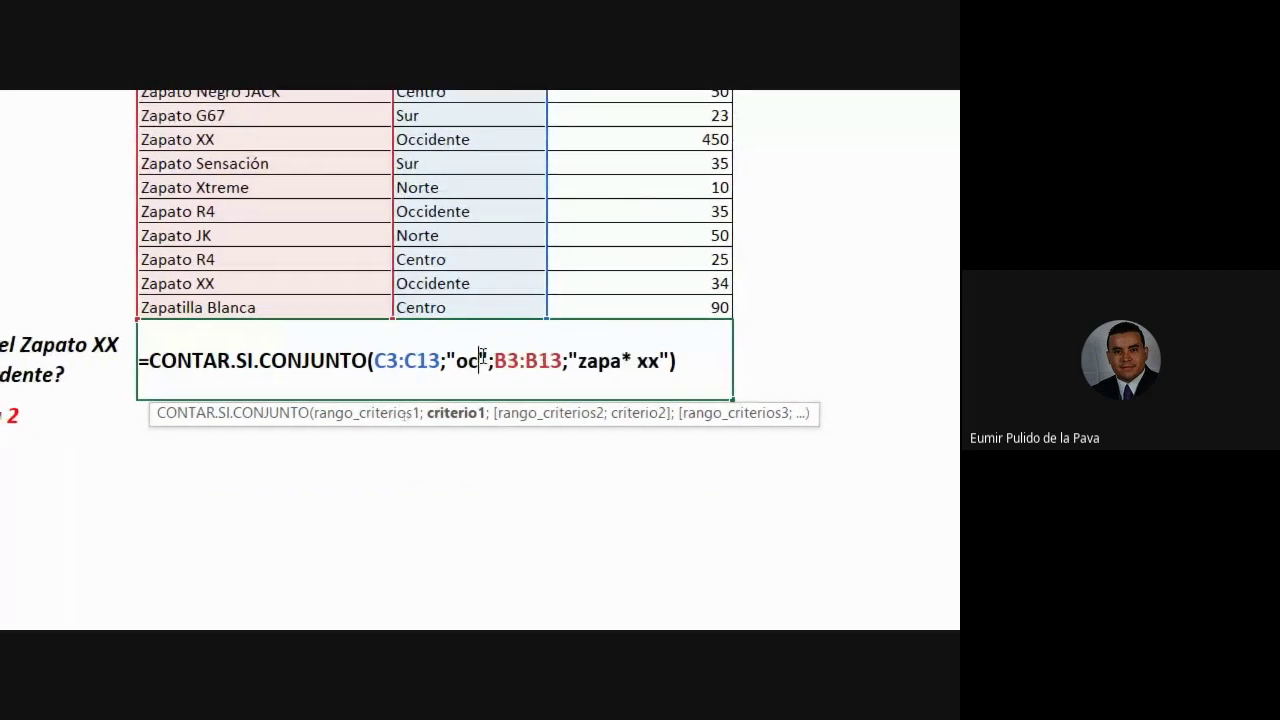
pyautogui.write('cidente')
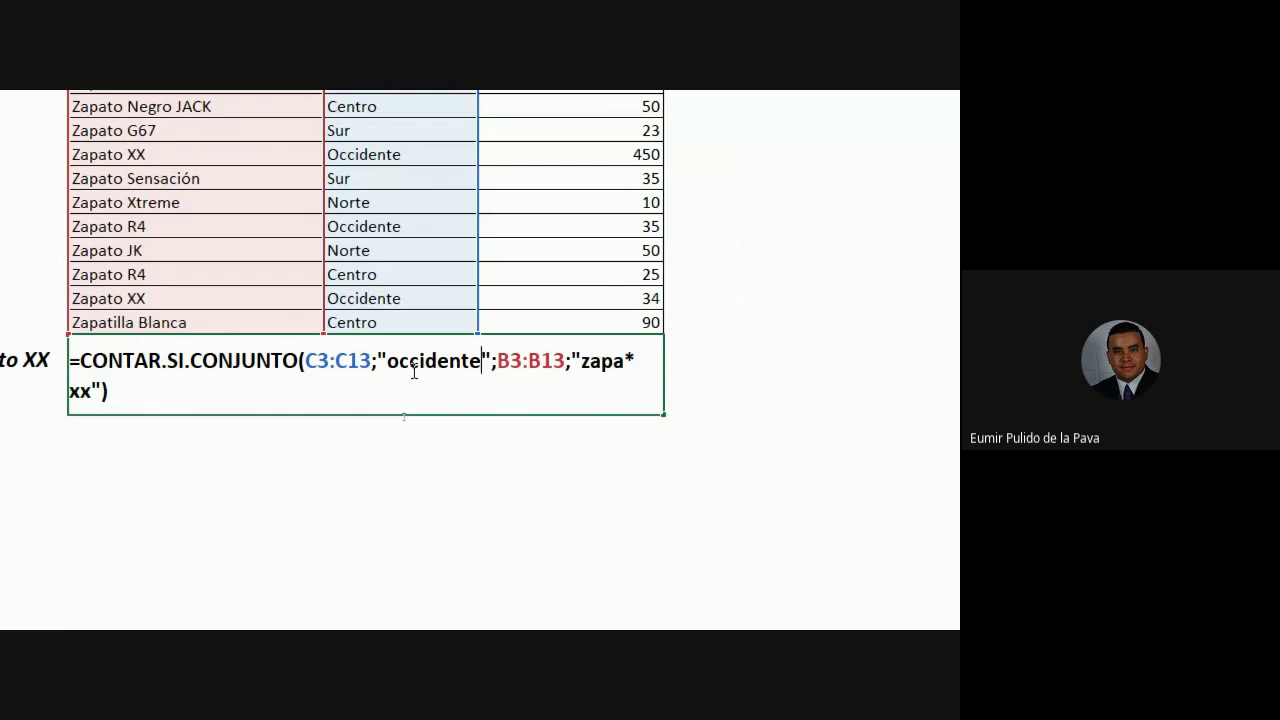
pyautogui.press('Return')
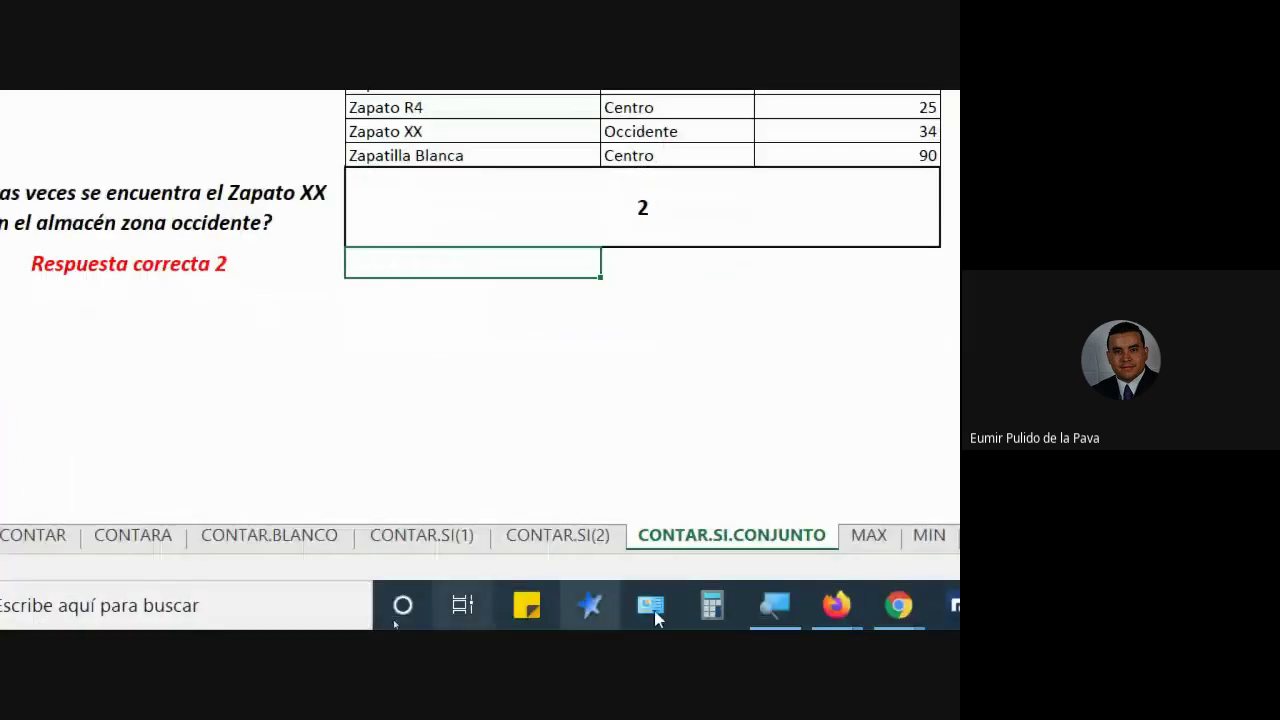
# On the MAX sheet, enter =MAX(D3:D13) in the answer cell, returning 90 boxes.
pyautogui.click(705, 549)
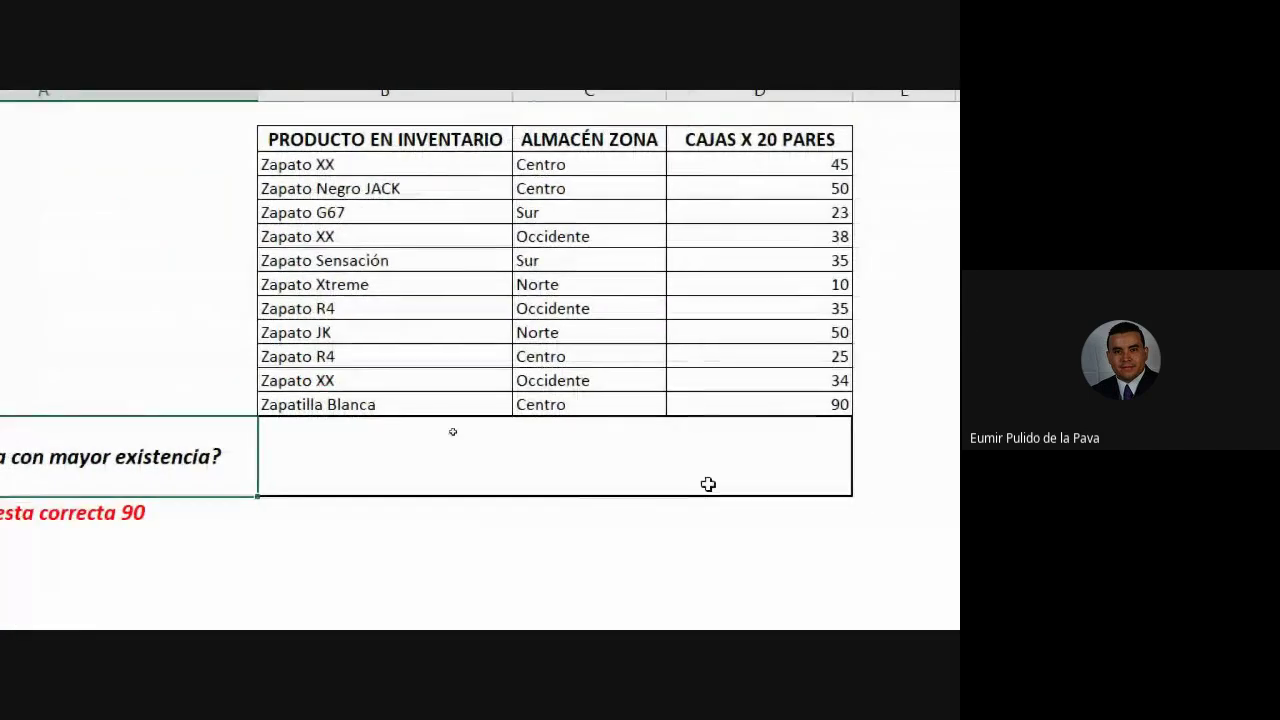
pyautogui.click(789, 427)
pyautogui.write('=ma')
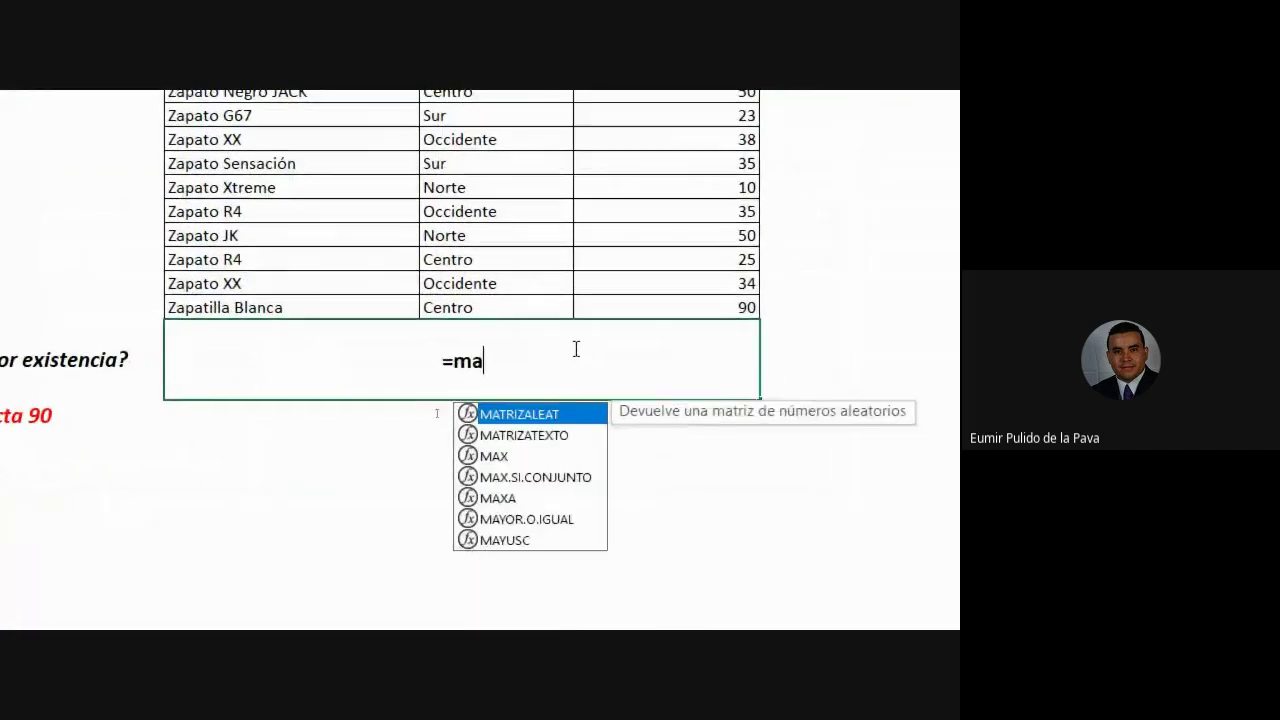
pyautogui.write('x')
pyautogui.press('Tab')
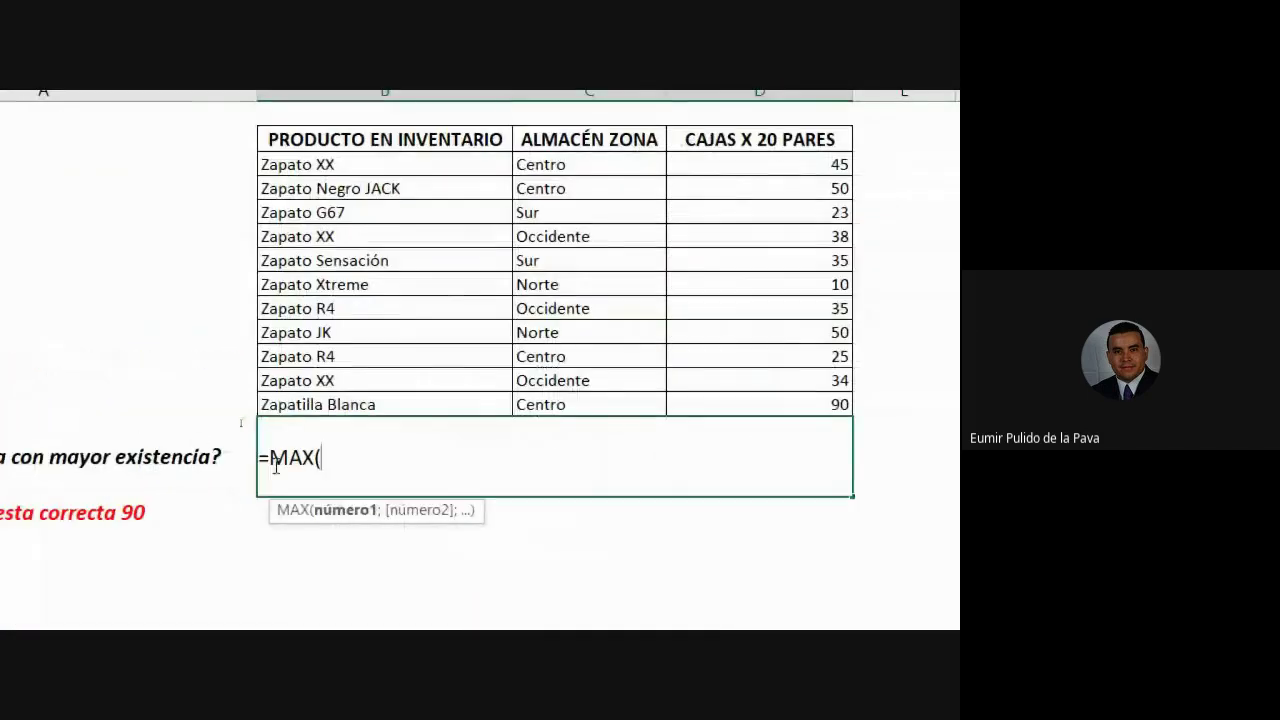
pyautogui.moveTo(270, 460); pyautogui.dragTo(316, 460)
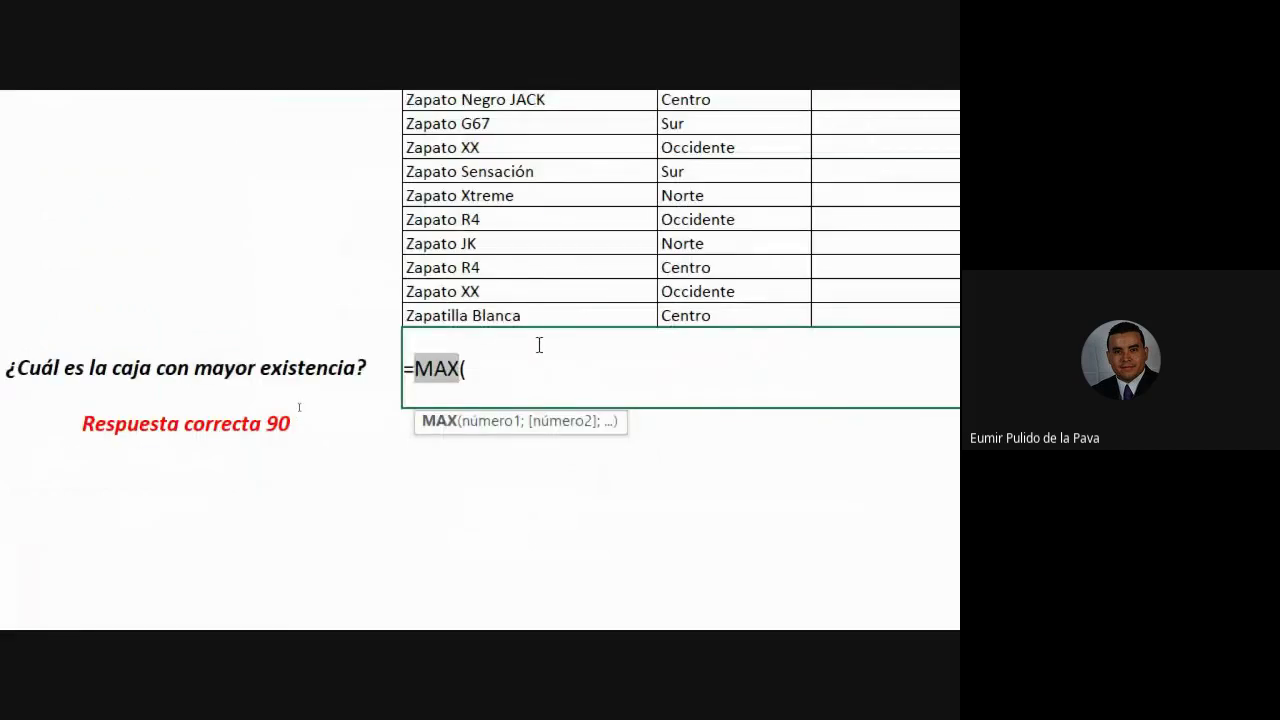
pyautogui.click(540, 350)
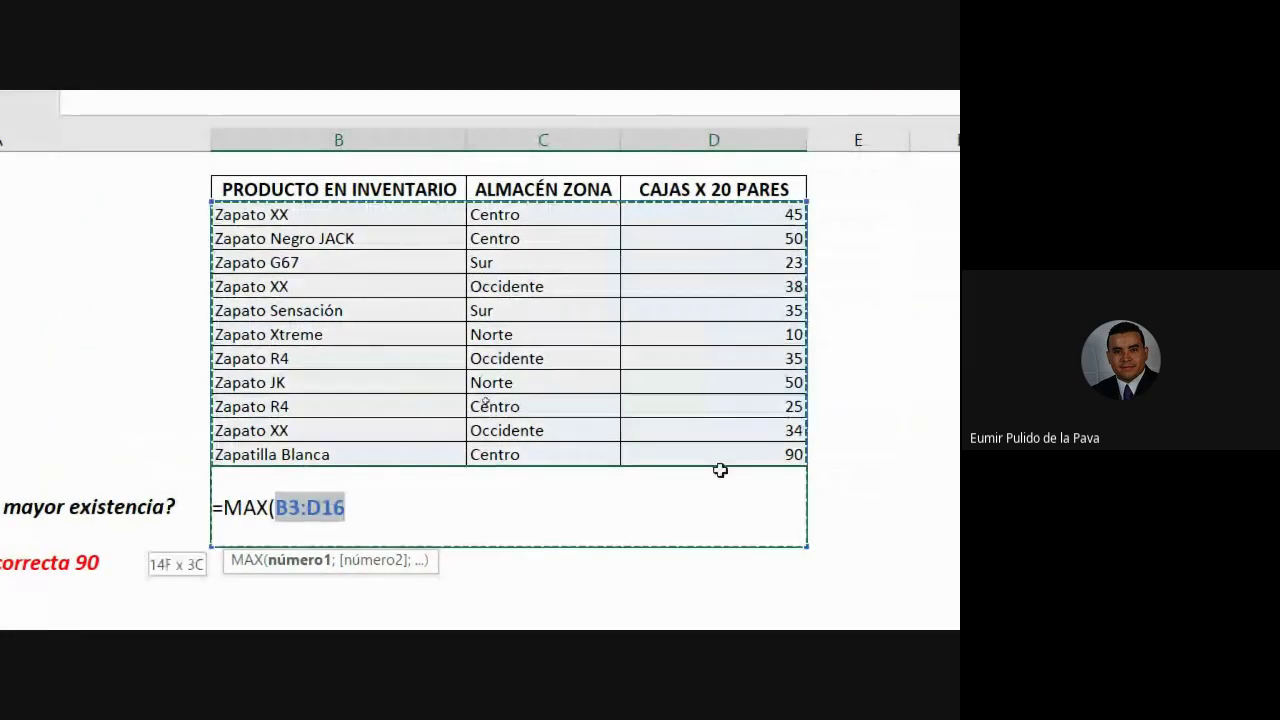
pyautogui.moveTo(728, 214); pyautogui.dragTo(721, 469)
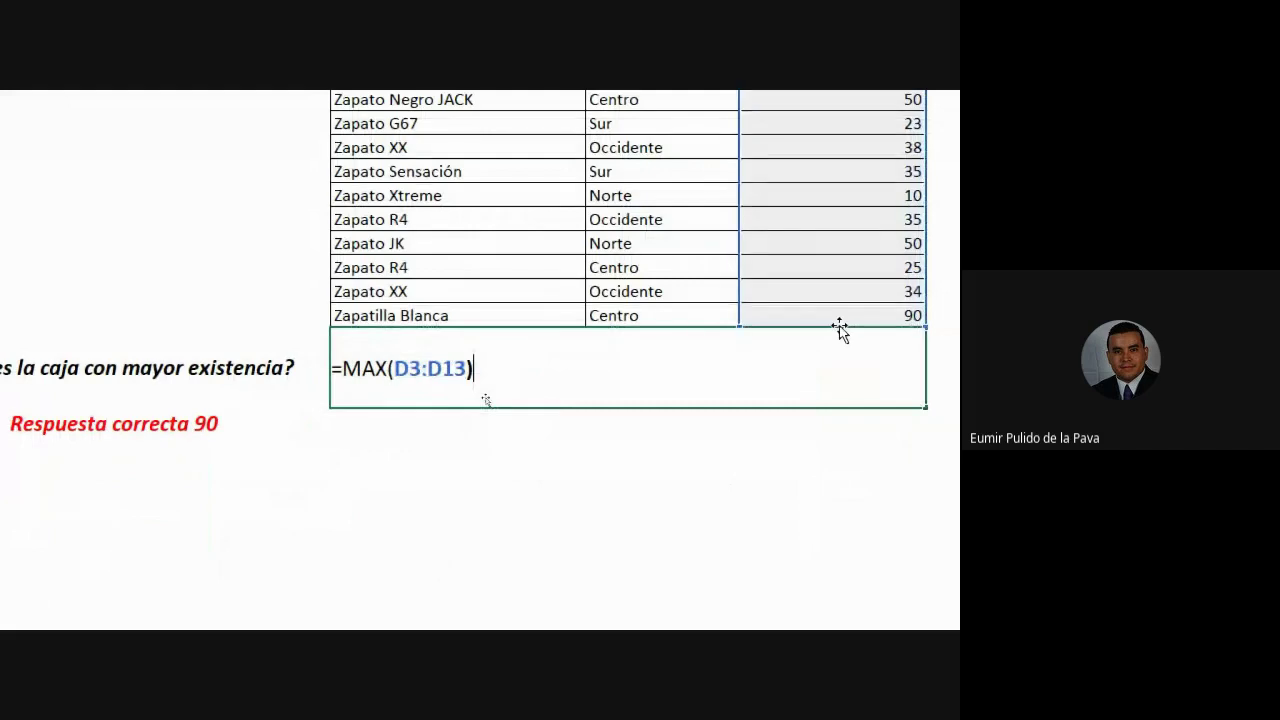
pyautogui.press('Return')
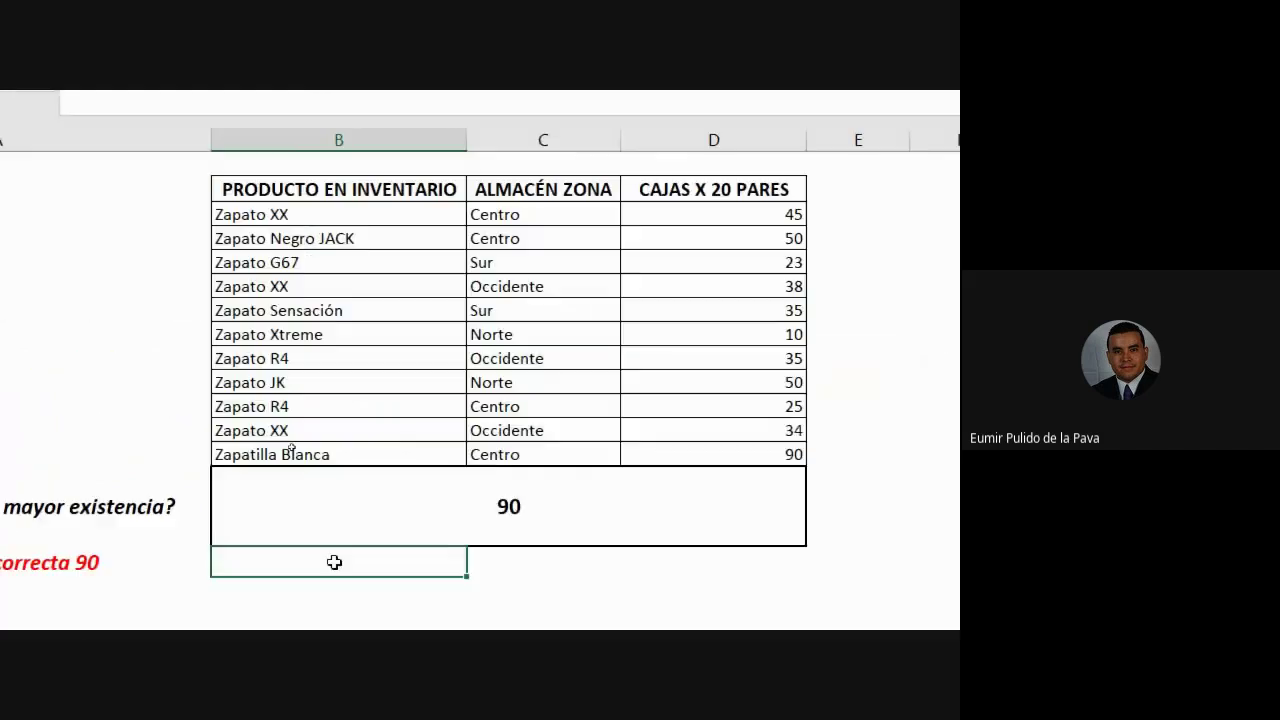
pyautogui.doubleClick(524, 477)
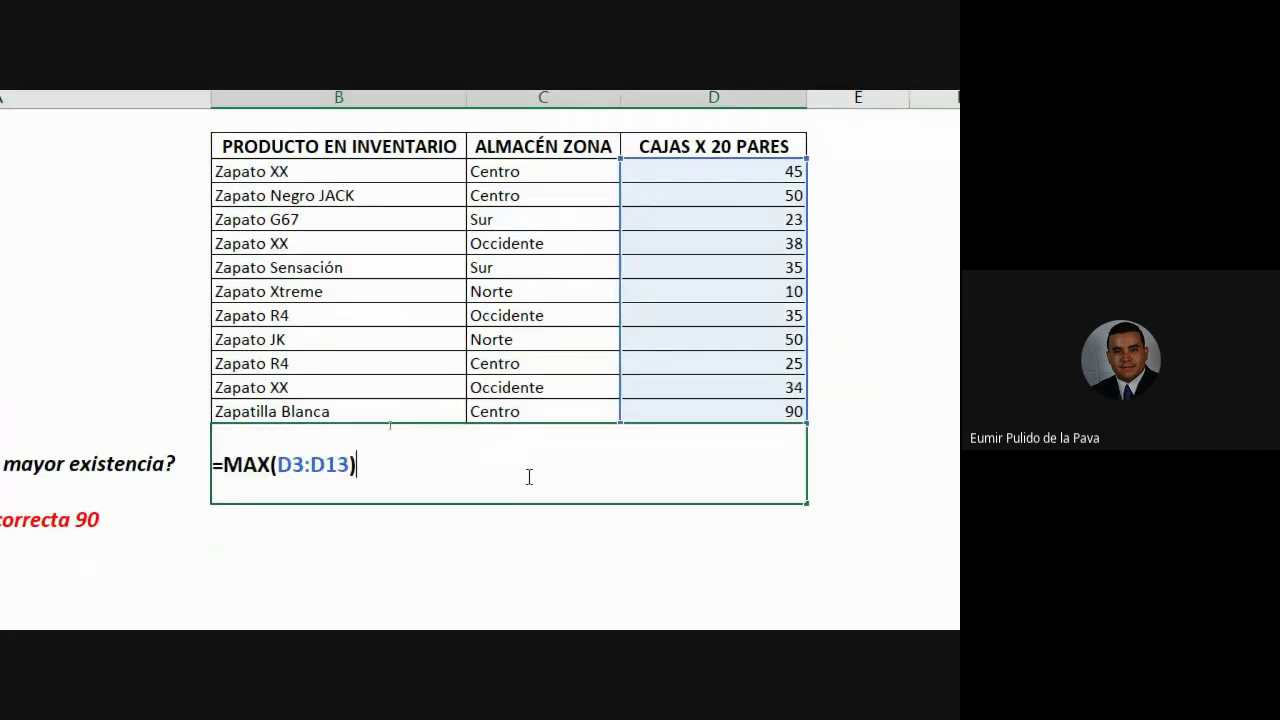
pyautogui.press('Escape')
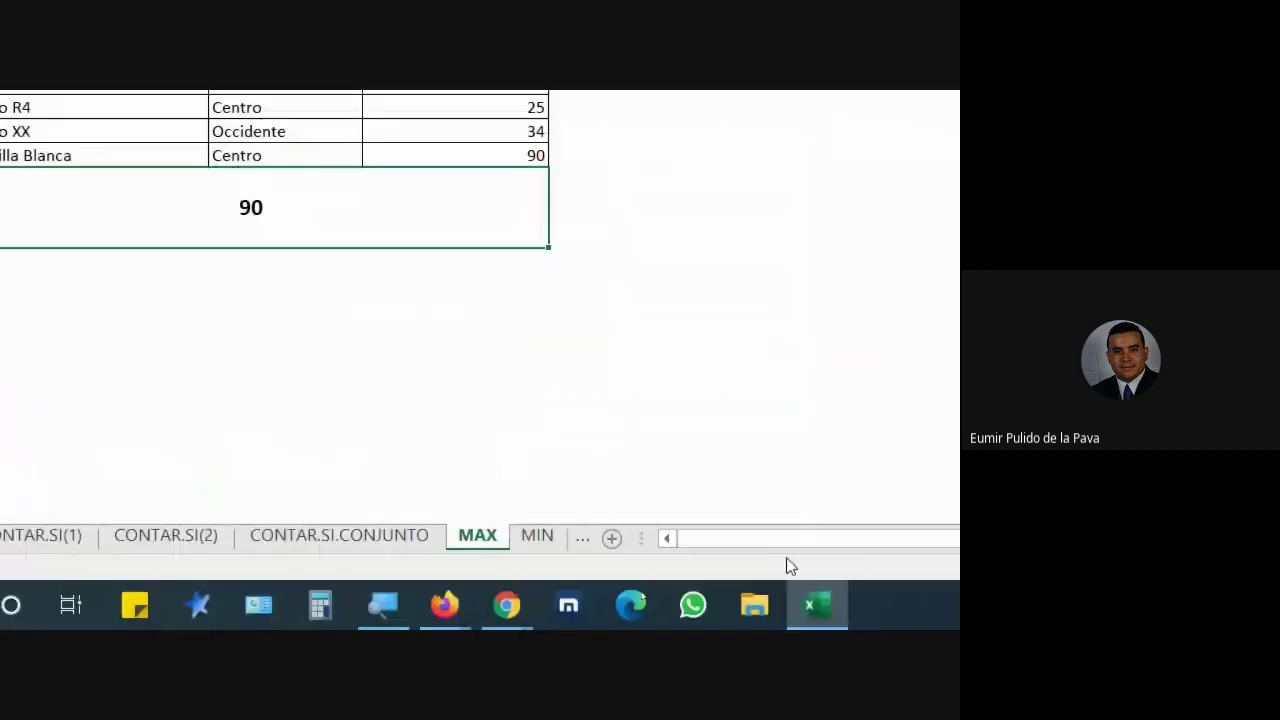
# On the MIN sheet, enter =MIN(D3:D13), returning 10, then move to the PROMEDIO sheet.
pyautogui.click(534, 534)
pyautogui.click(485, 367)
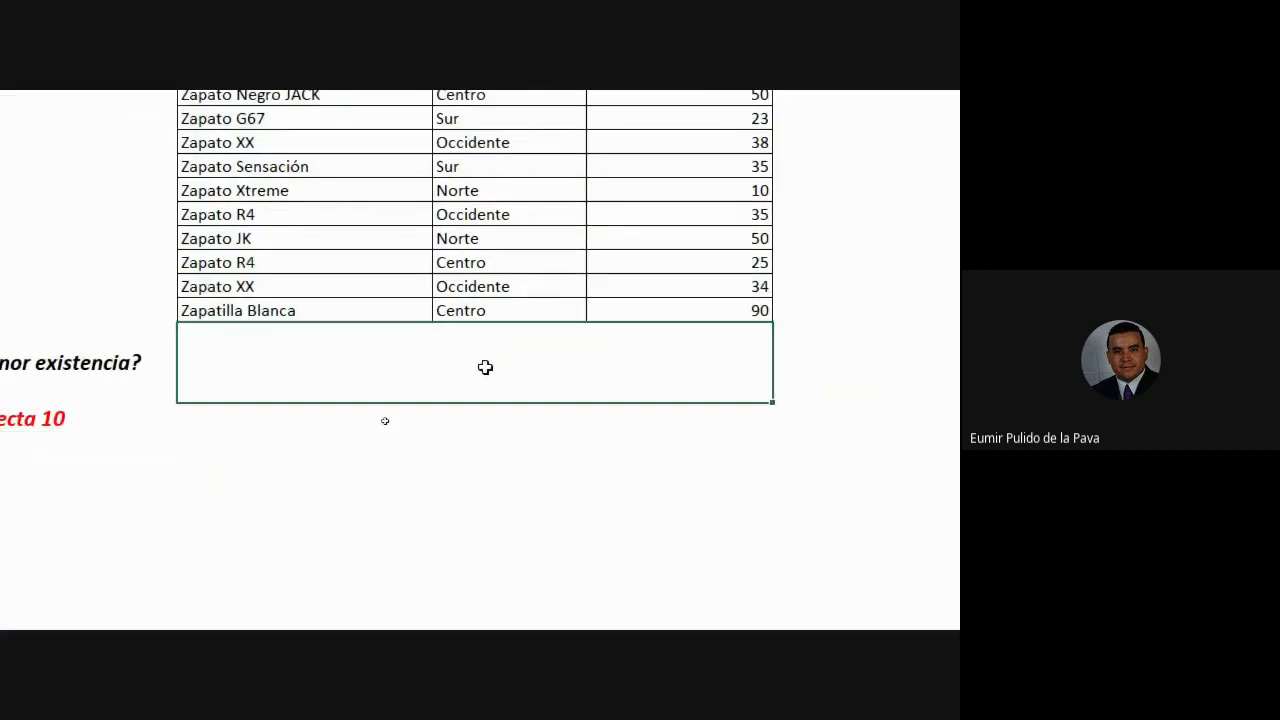
pyautogui.write('=min')
pyautogui.press('Return')
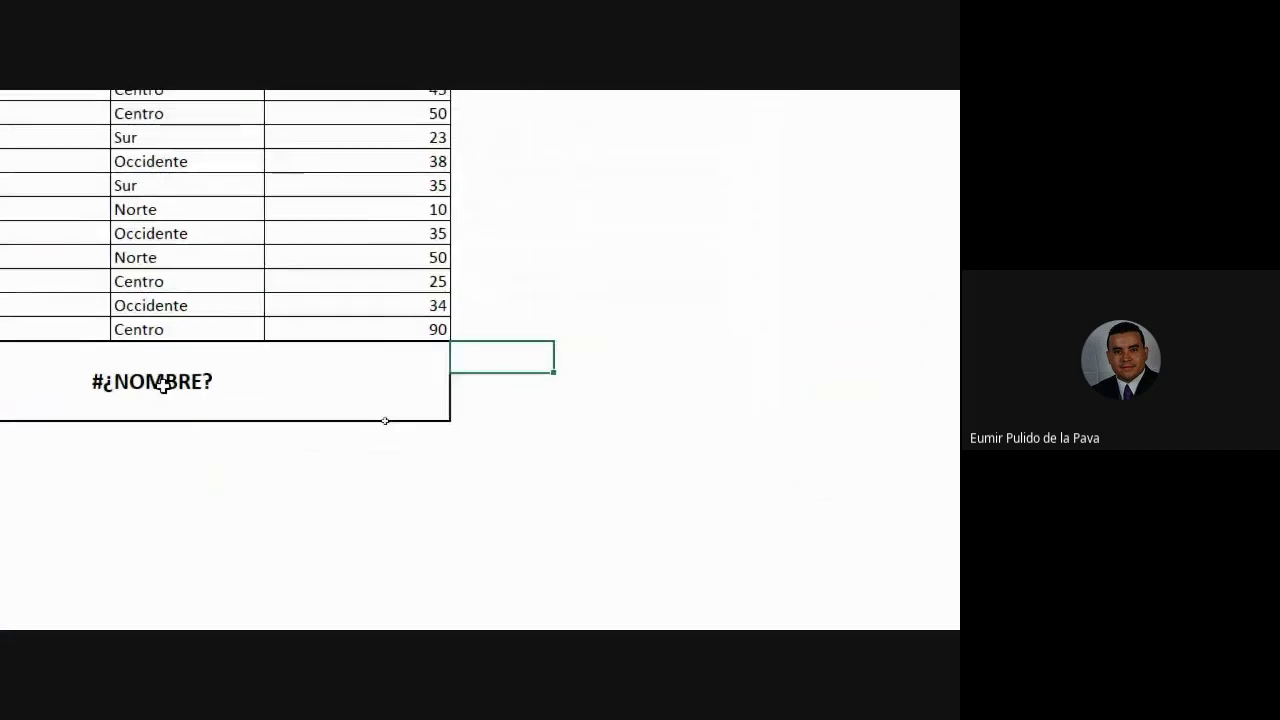
pyautogui.doubleClick(586, 370)
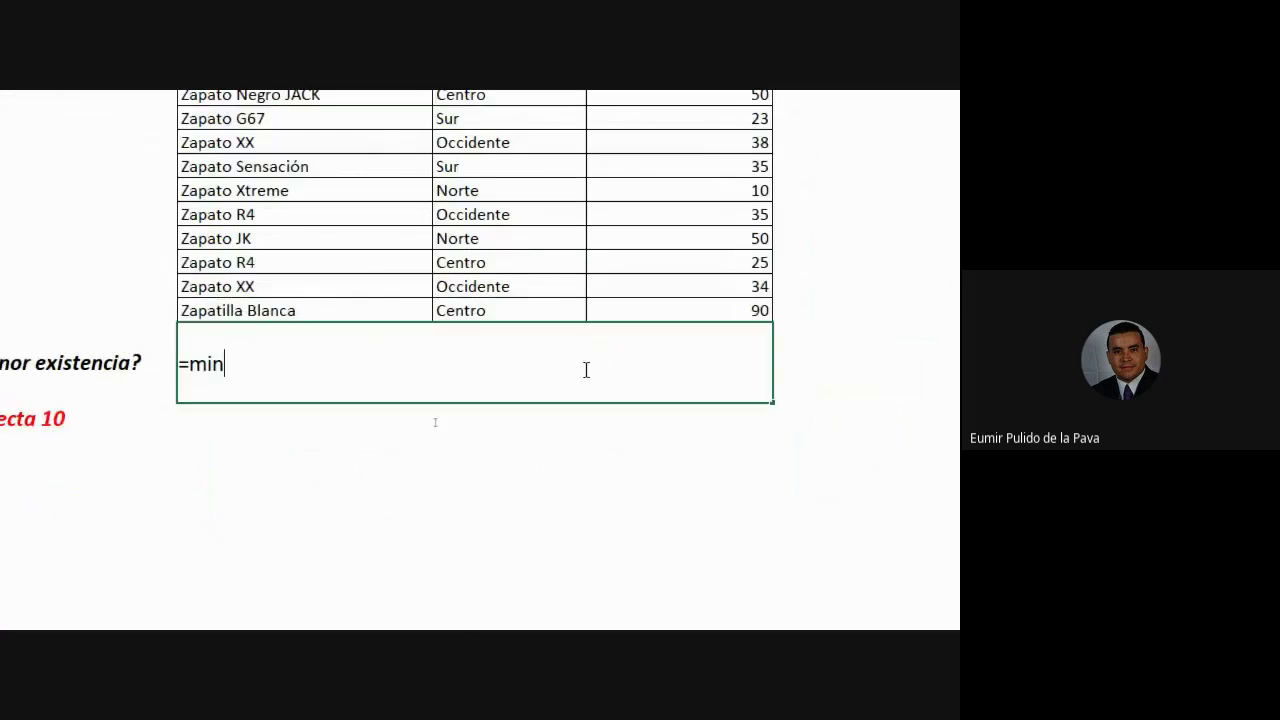
pyautogui.write('(')
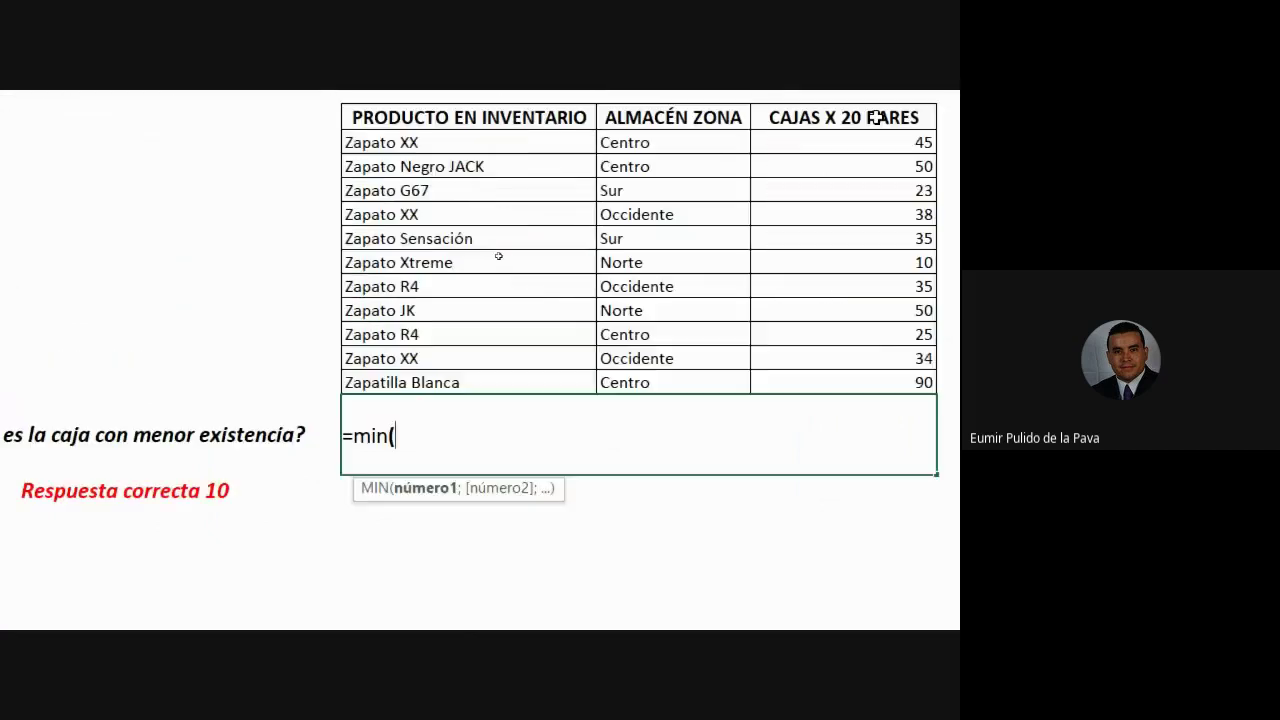
pyautogui.moveTo(838, 216); pyautogui.dragTo(800, 456)
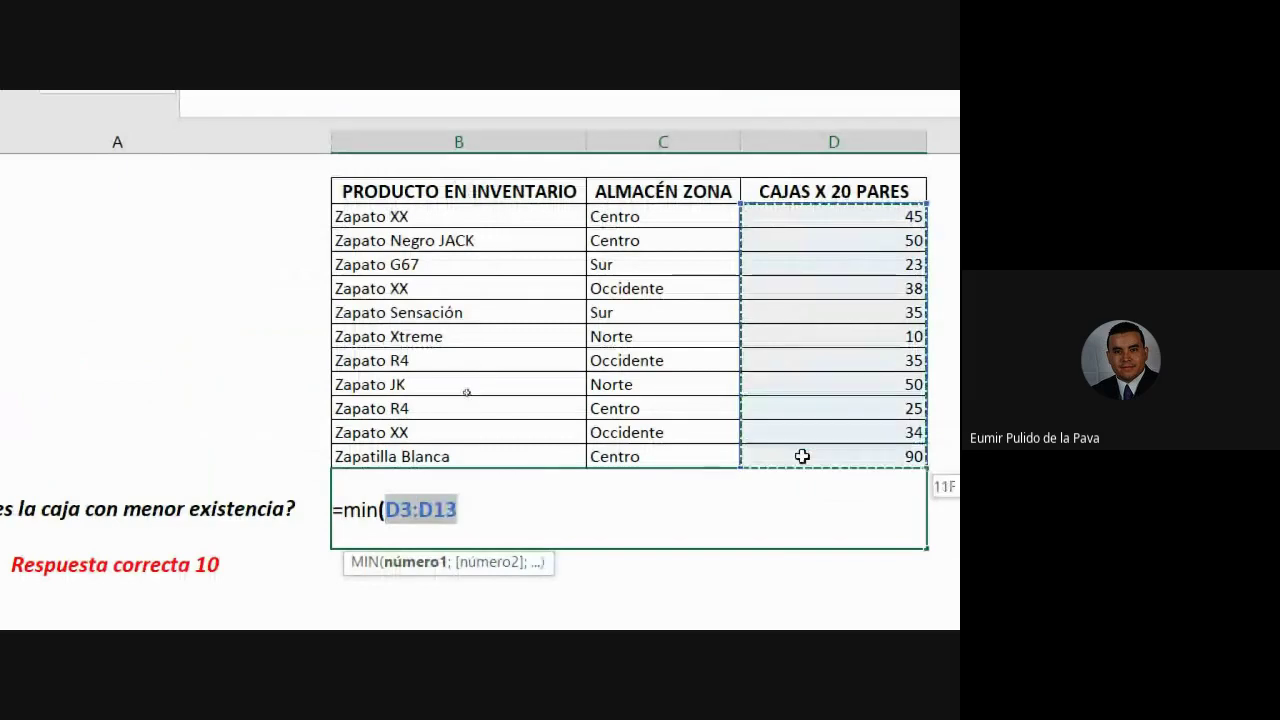
pyautogui.write(')')
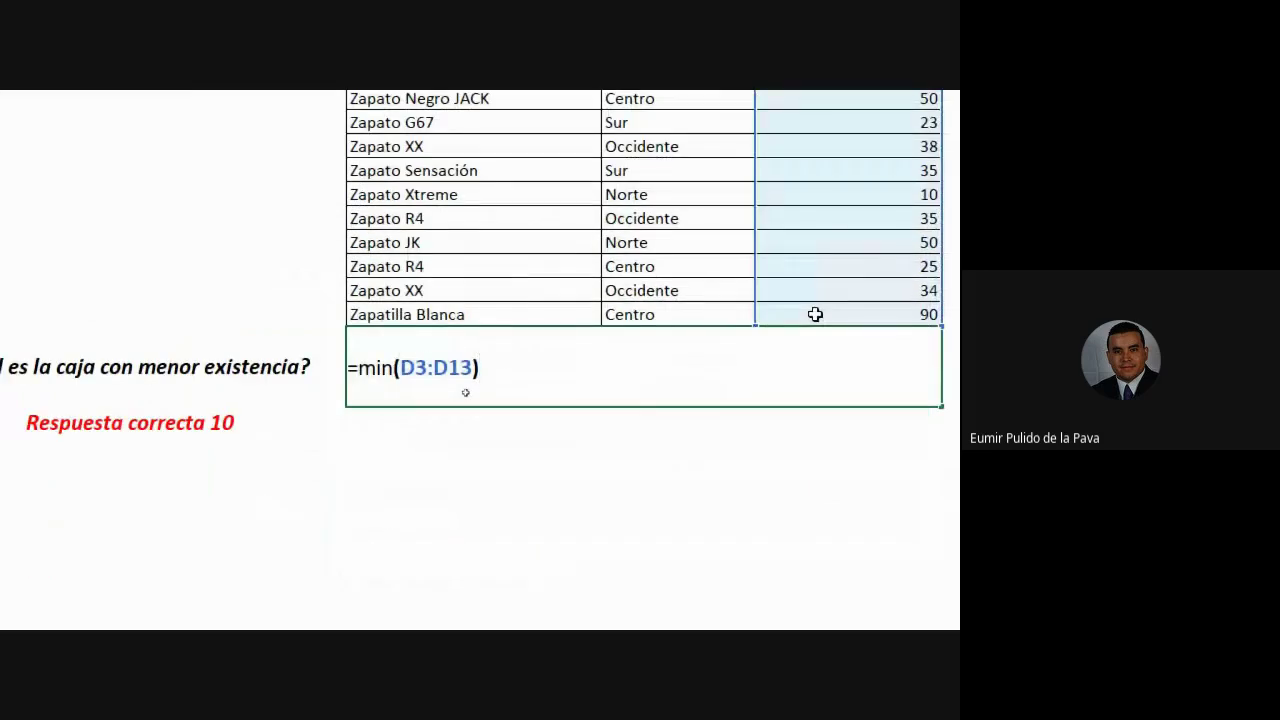
pyautogui.press('Return')
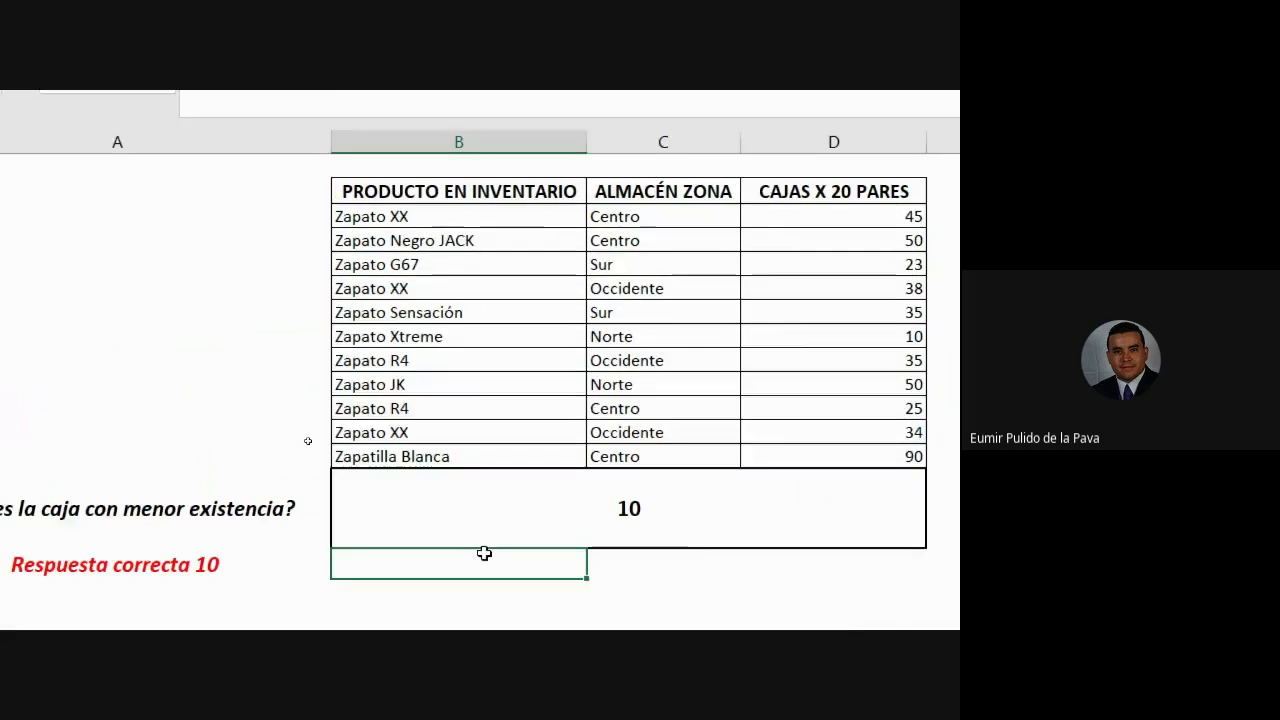
pyautogui.click(689, 541)
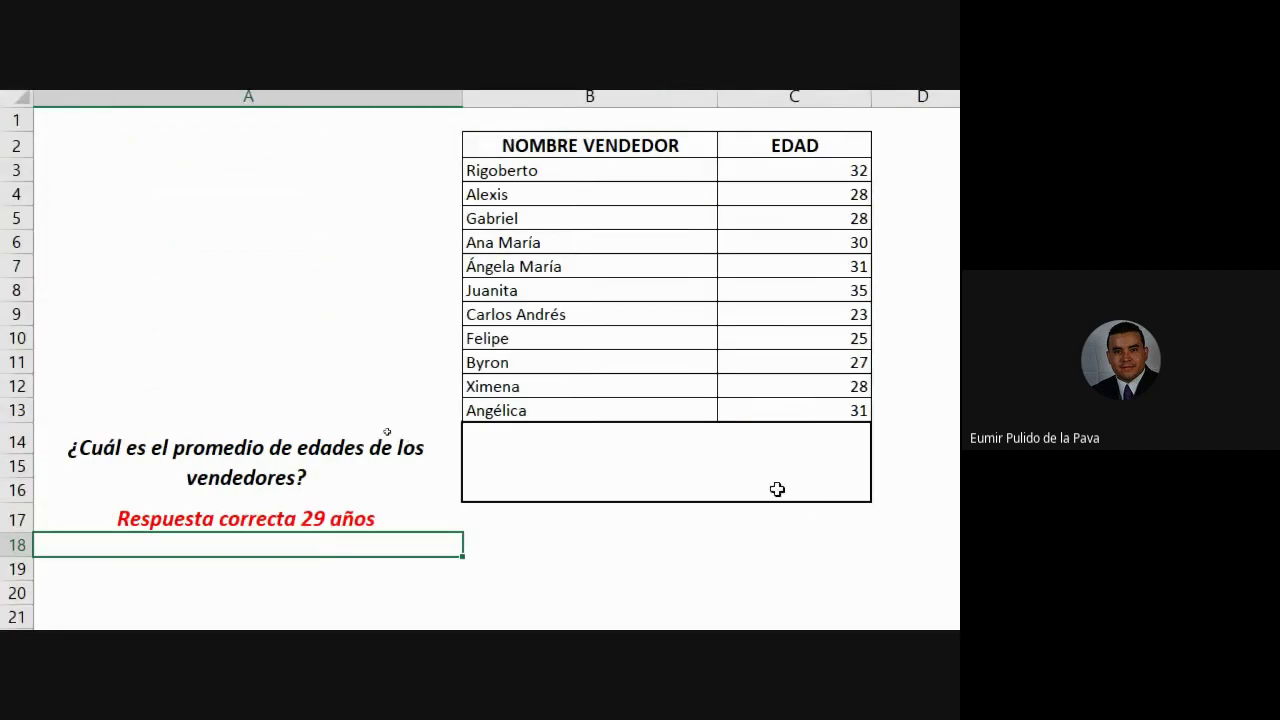
# Enter =PROMEDIO(C3:C13) in the answer cell below the EDAD table.
pyautogui.click(777, 489)
pyautogui.write('=pro')
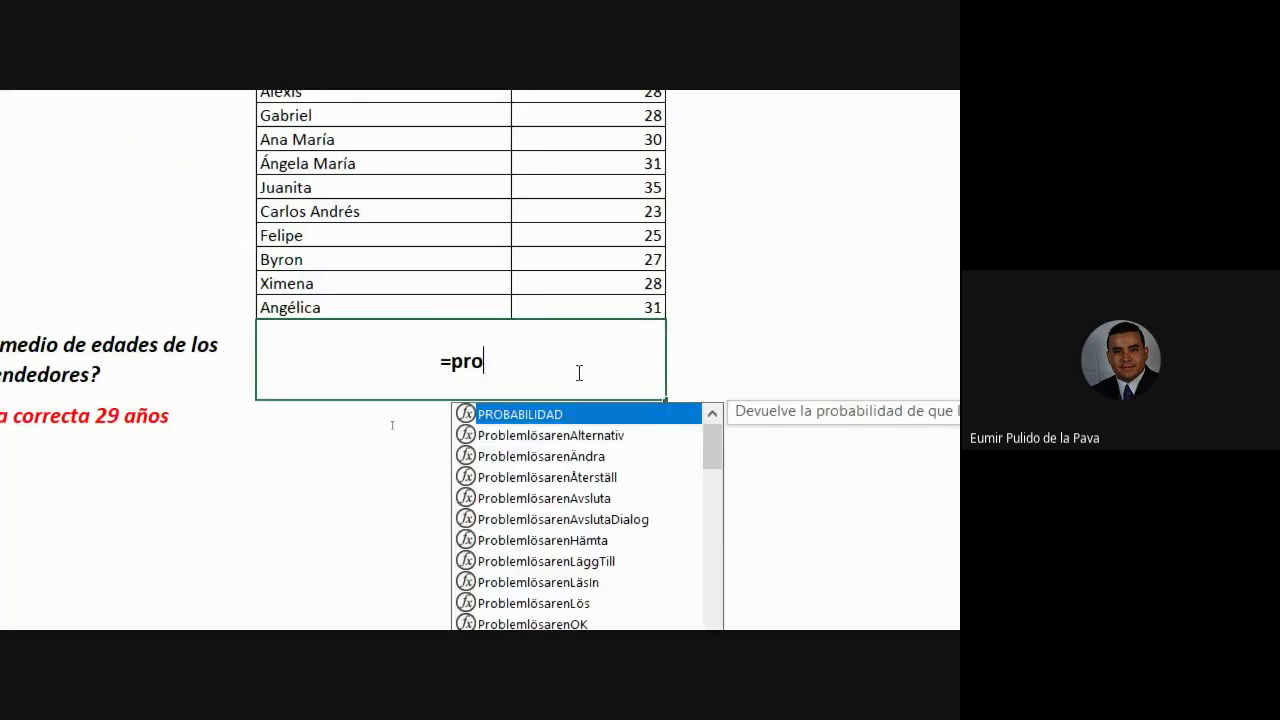
pyautogui.write('me')
pyautogui.press('Tab')
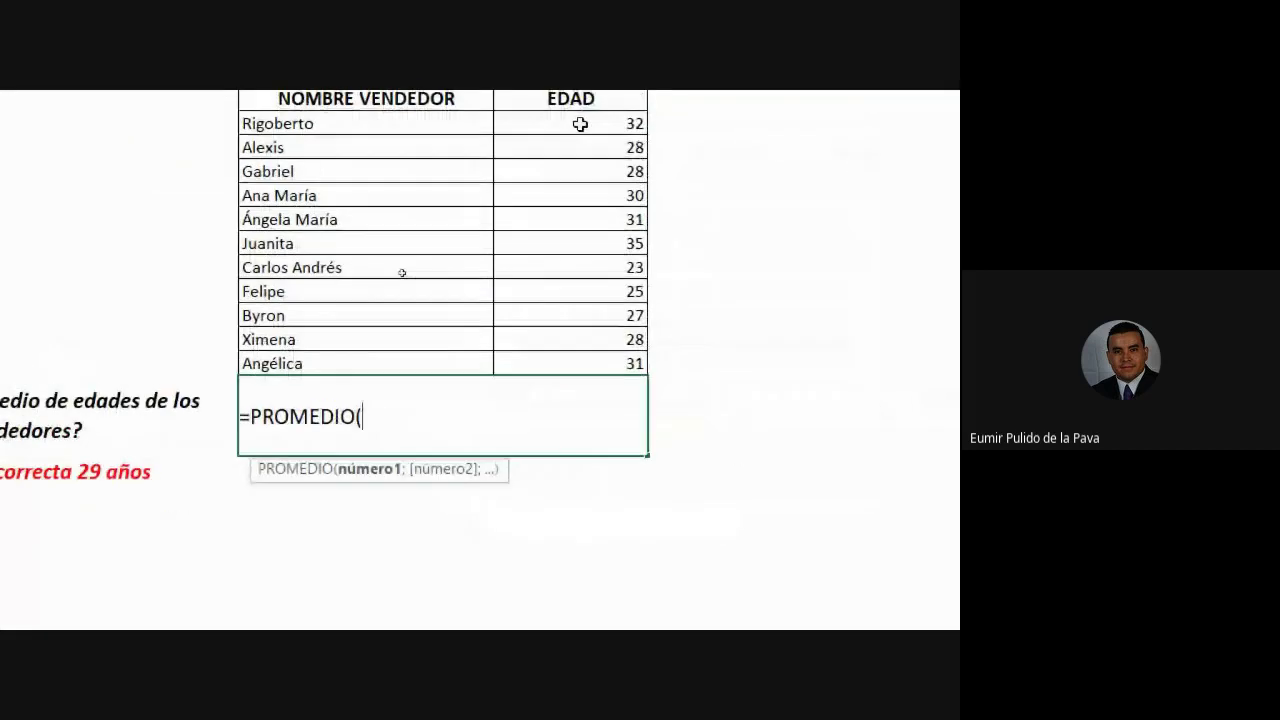
pyautogui.moveTo(580, 124); pyautogui.dragTo(564, 366)
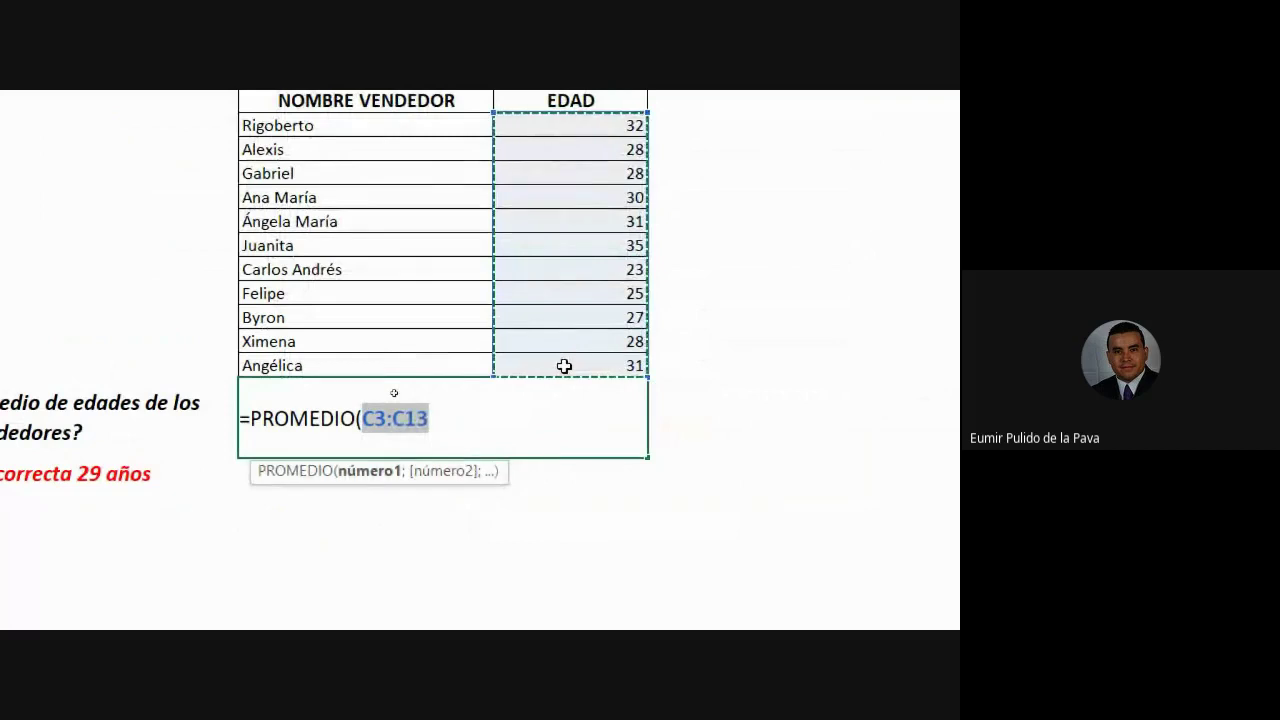
pyautogui.write(')')
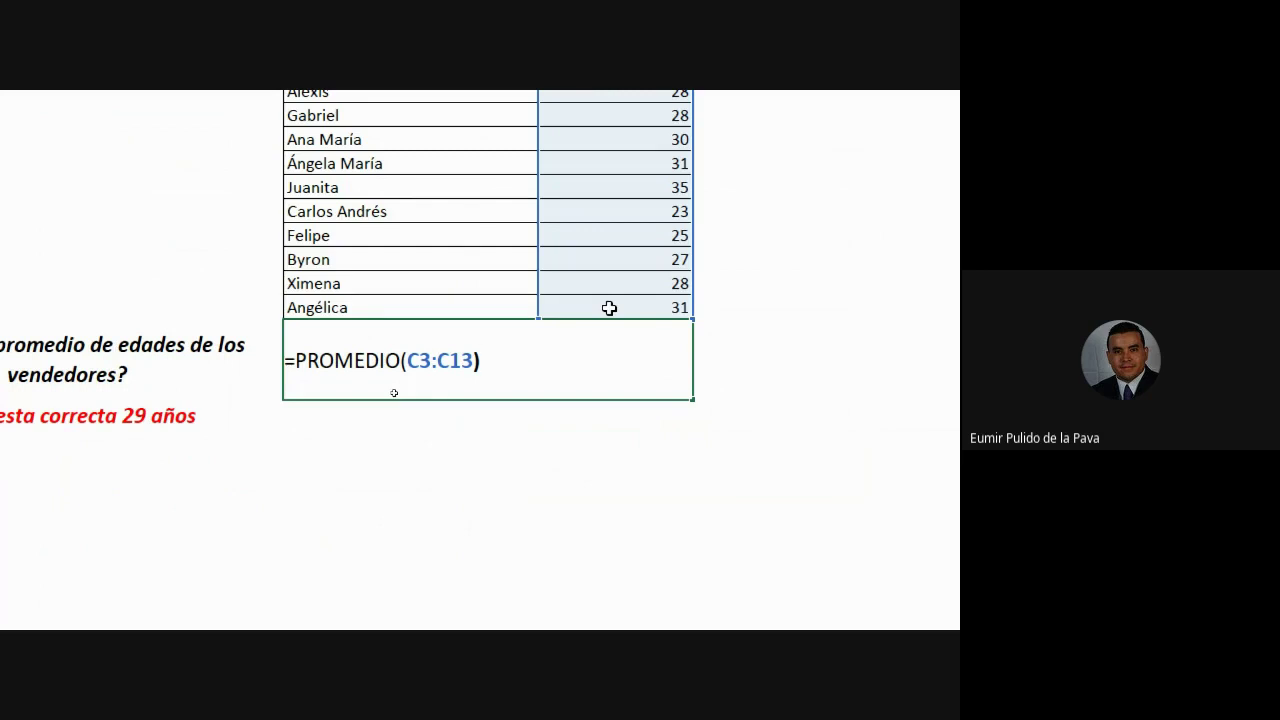
pyautogui.press('Return')
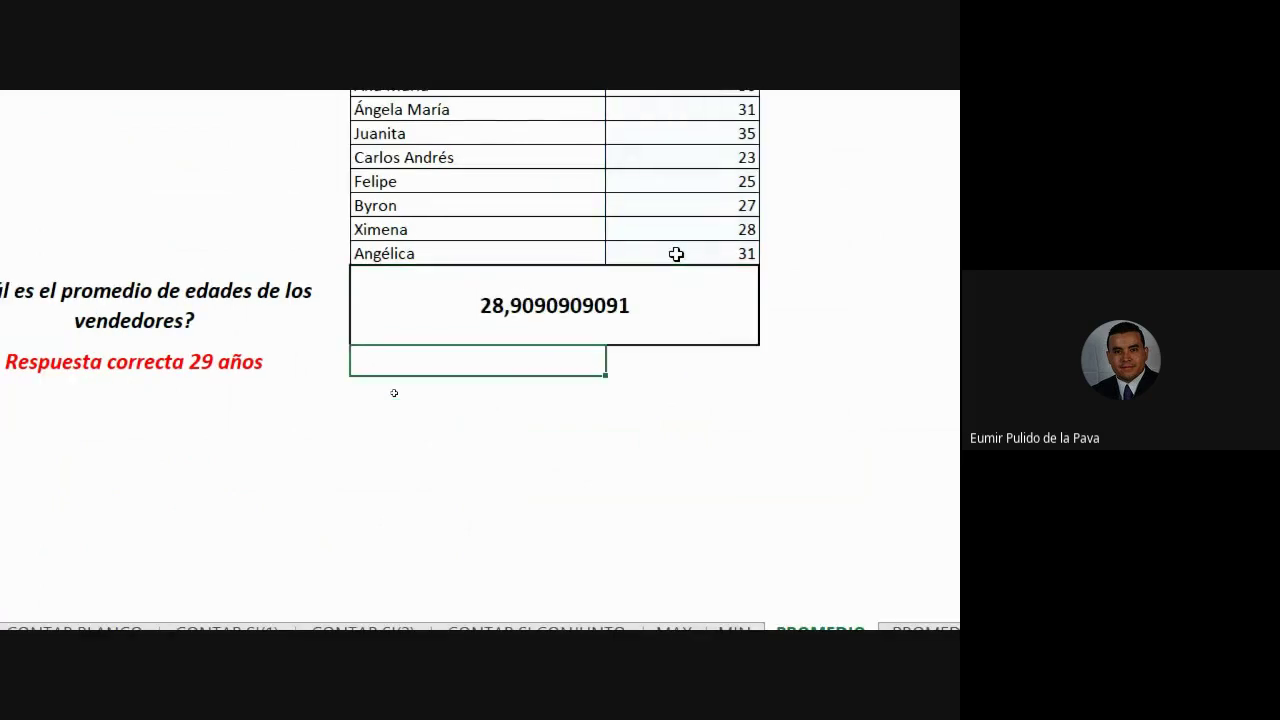
# Round the displayed average age to 29 and check its formula.
pyautogui.scroll(3, 497, 123)
pyautogui.click(543, 466)
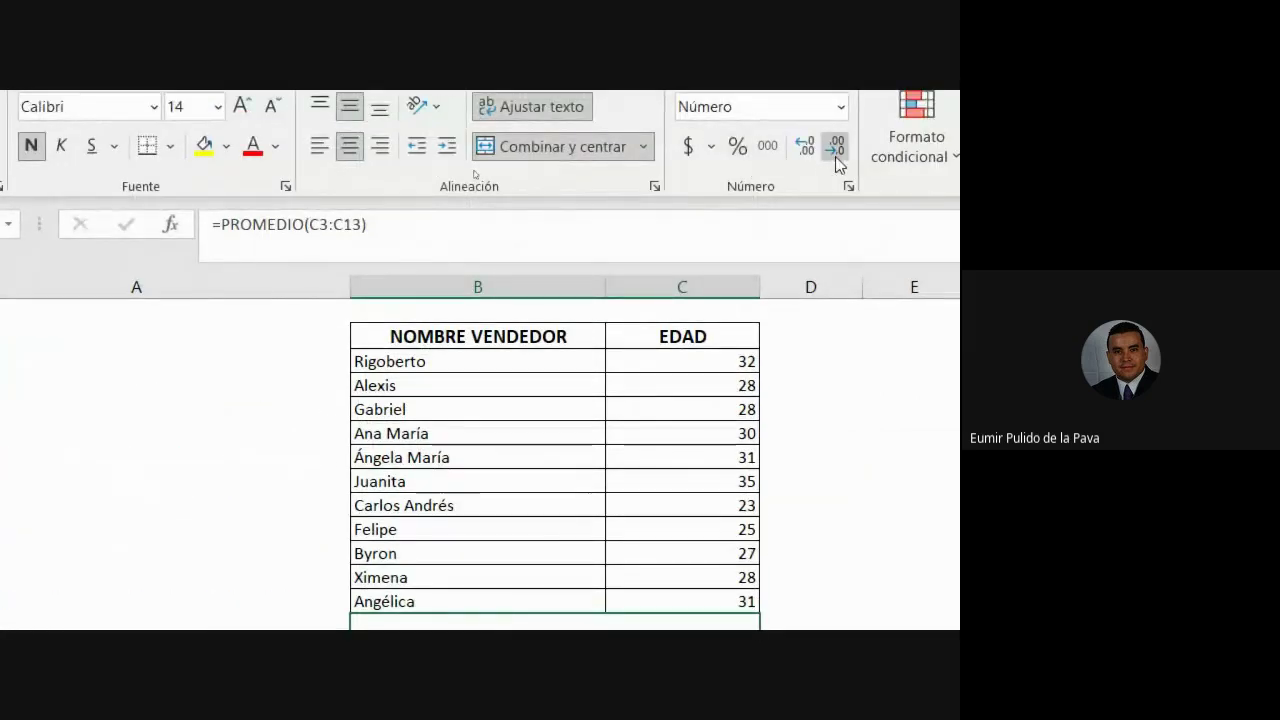
pyautogui.click(836, 150)
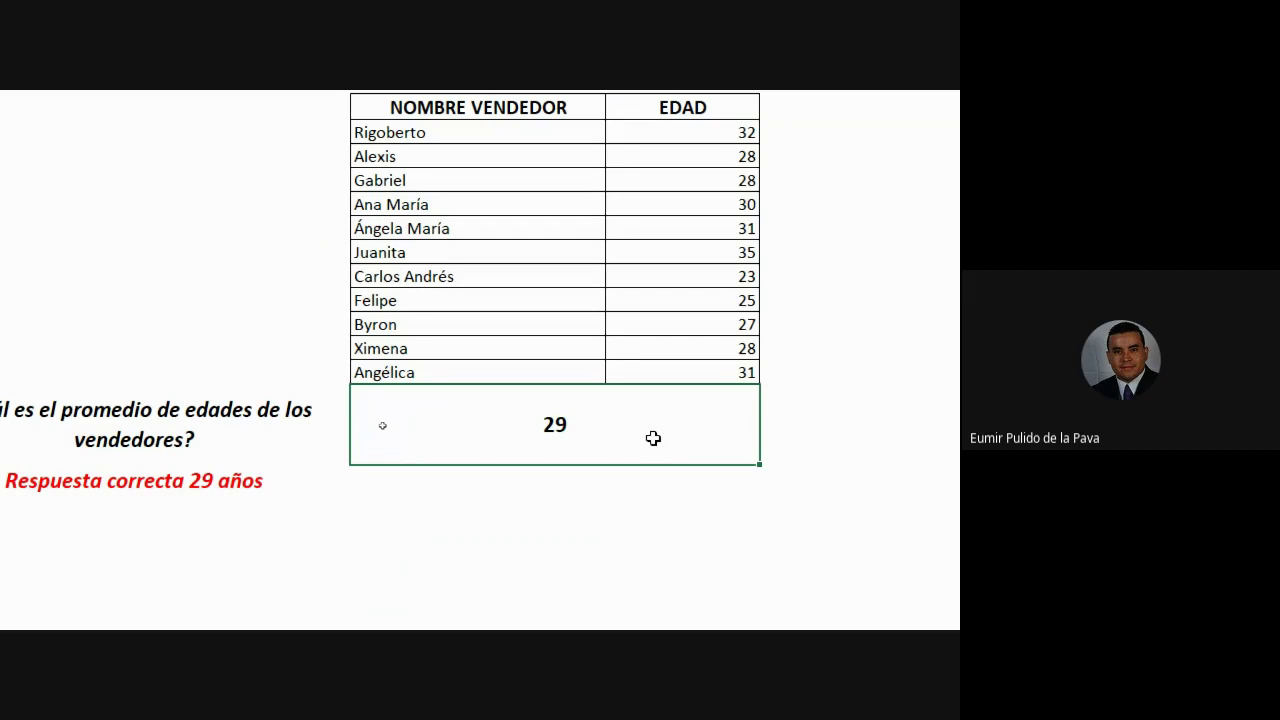
pyautogui.doubleClick(653, 438)
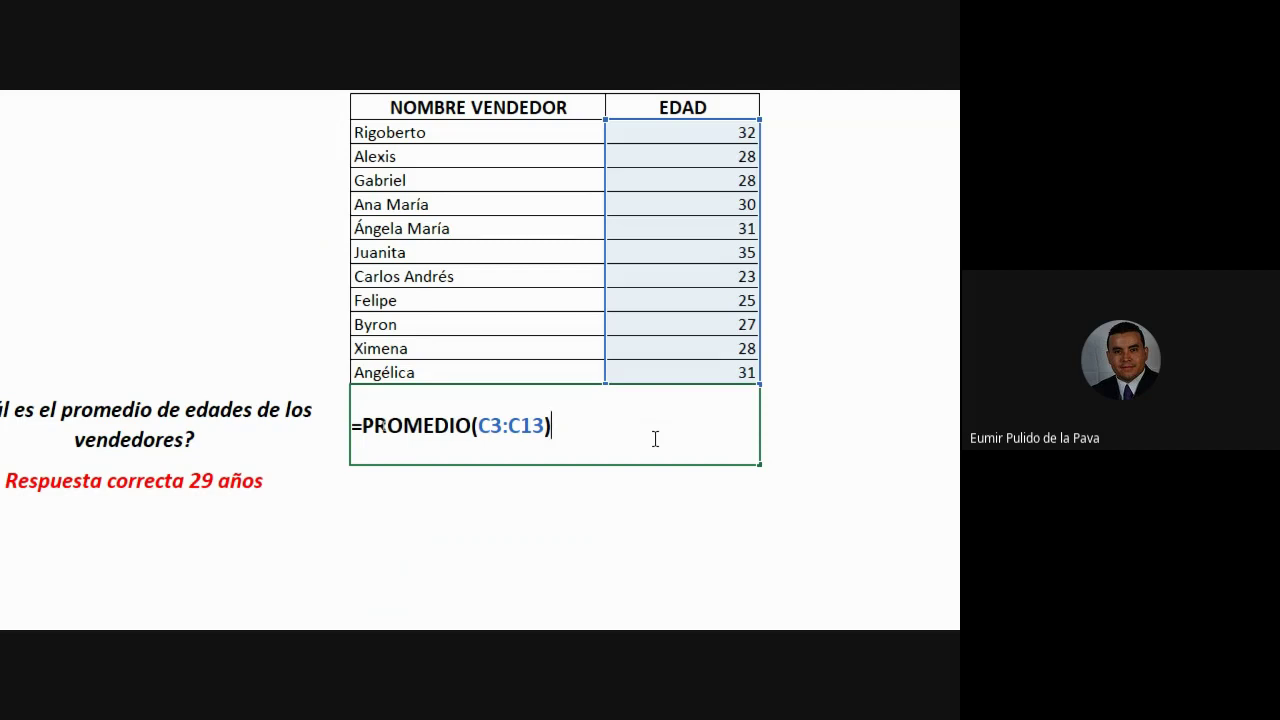
pyautogui.press('Return')
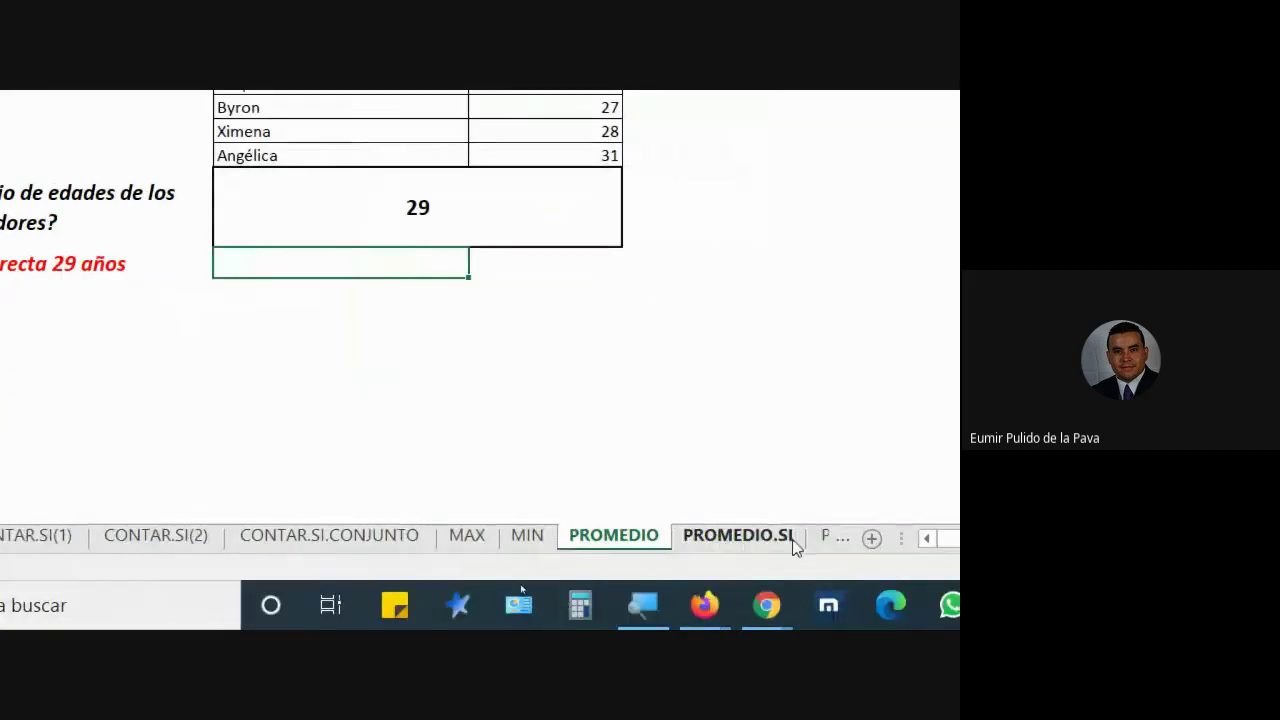
# Switch to the PROMEDIO.SI sheet asking for the Compras department's average age.
pyautogui.click(793, 540)
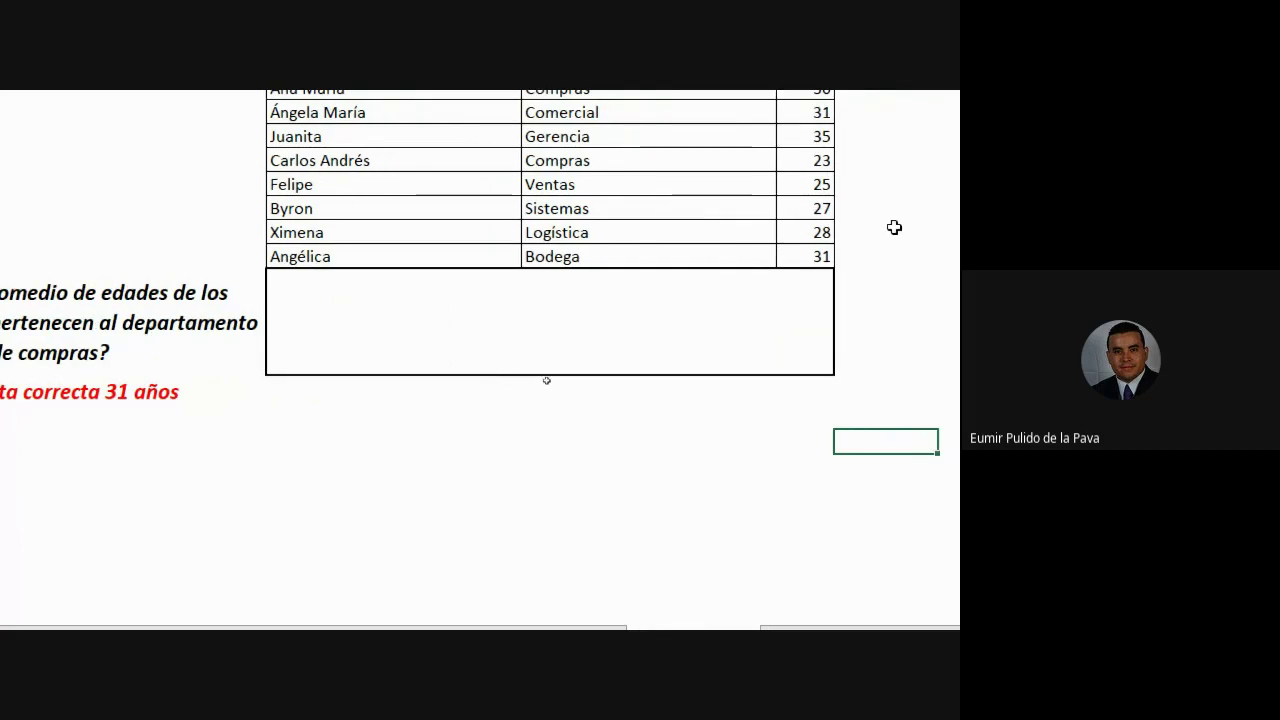
# Return to the PROMEDIO sheet and review the sellers' ages in C3:C13.
pyautogui.click(526, 540)
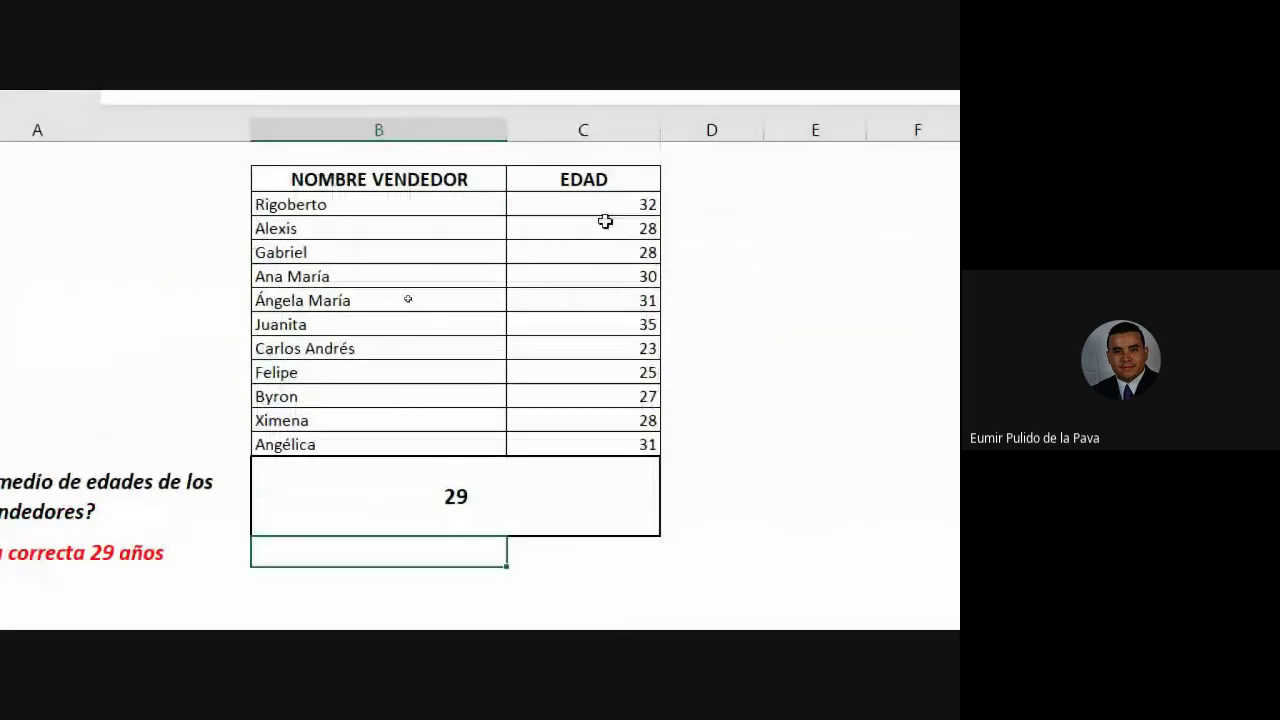
pyautogui.moveTo(571, 203); pyautogui.dragTo(561, 444)
pyautogui.click(634, 203)
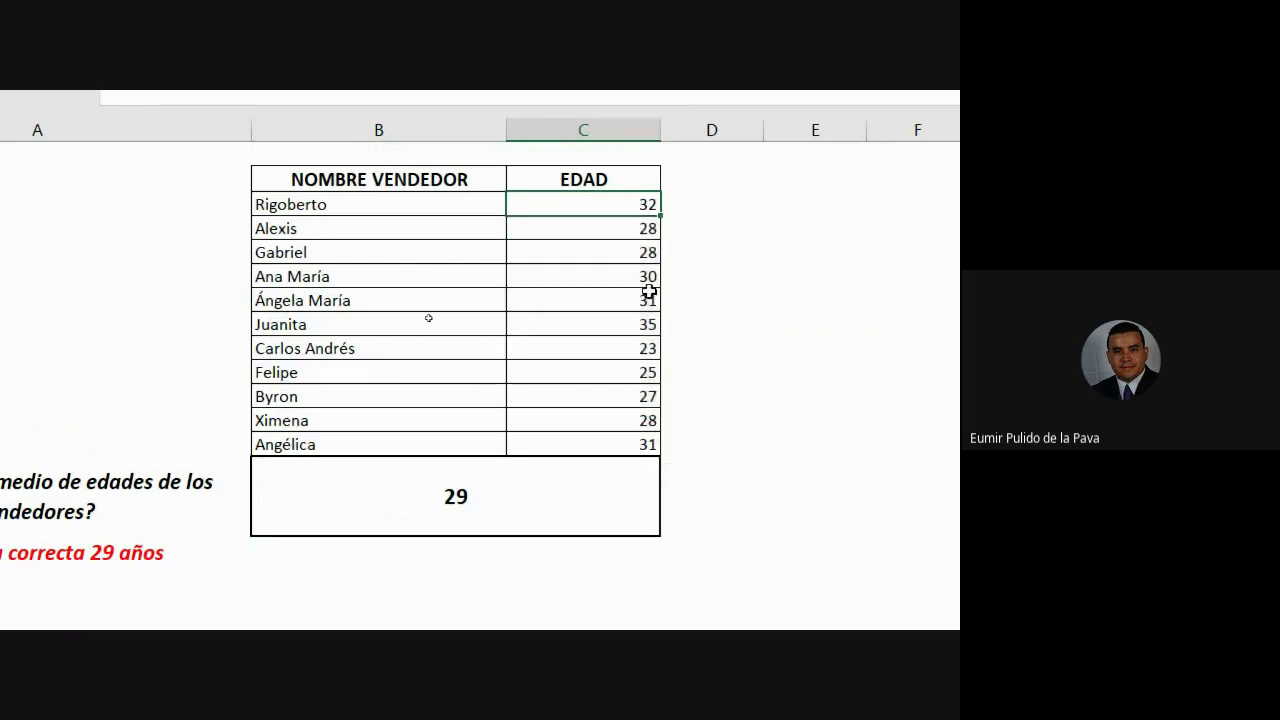
pyautogui.click(617, 400)
pyautogui.press('Up')
pyautogui.press('Up')
pyautogui.press('Up')
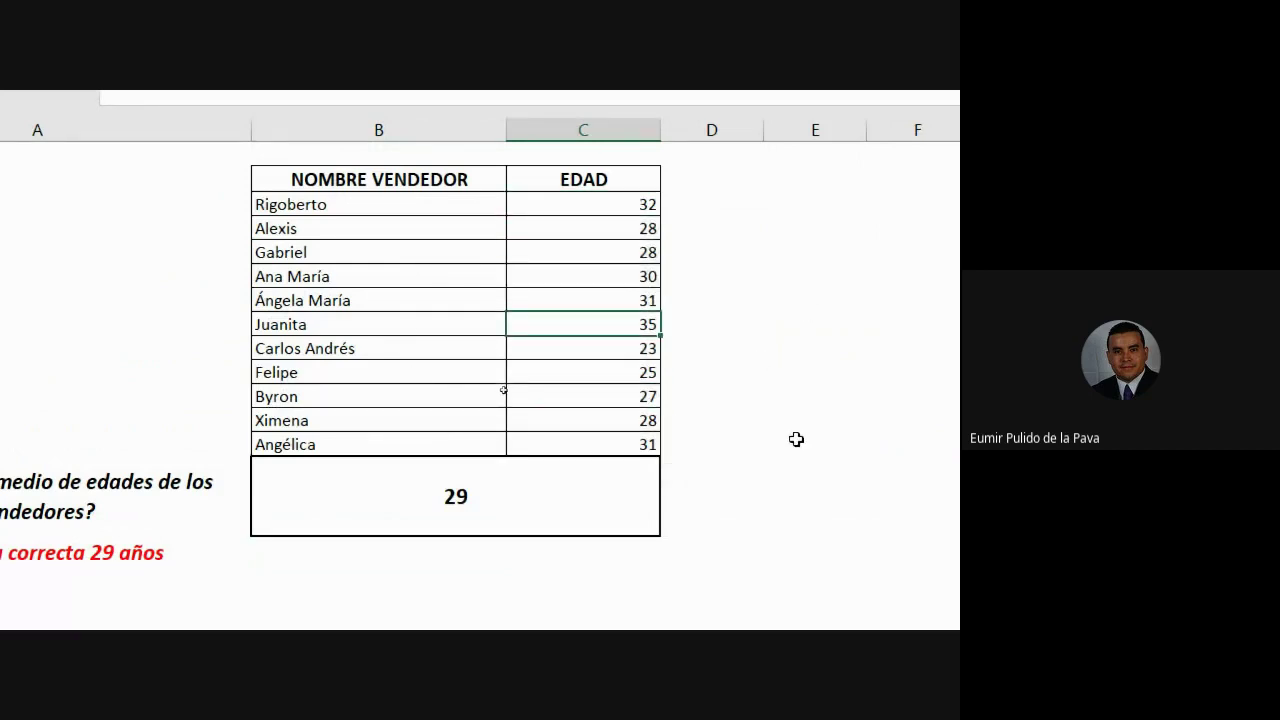
# On PROMEDIO.SI, inspect the department and EDAD columns and the three Compras rows.
pyautogui.click(888, 535)
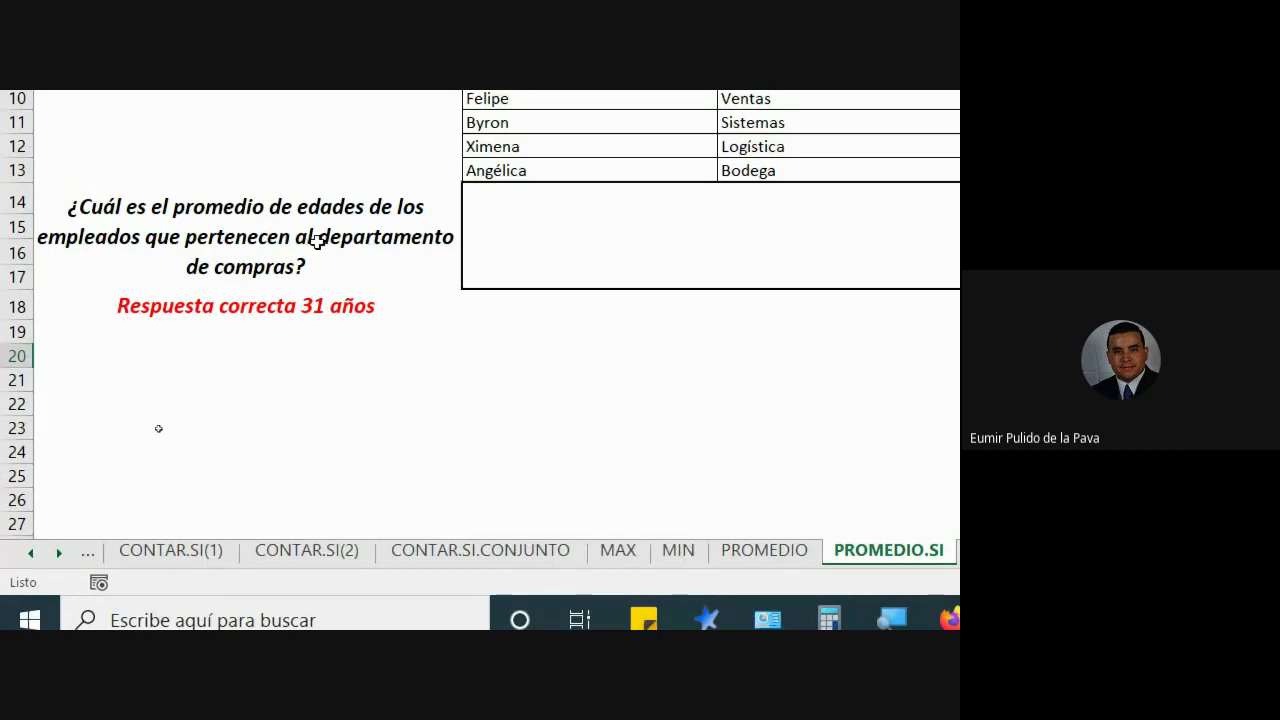
pyautogui.moveTo(694, 147); pyautogui.dragTo(667, 380)
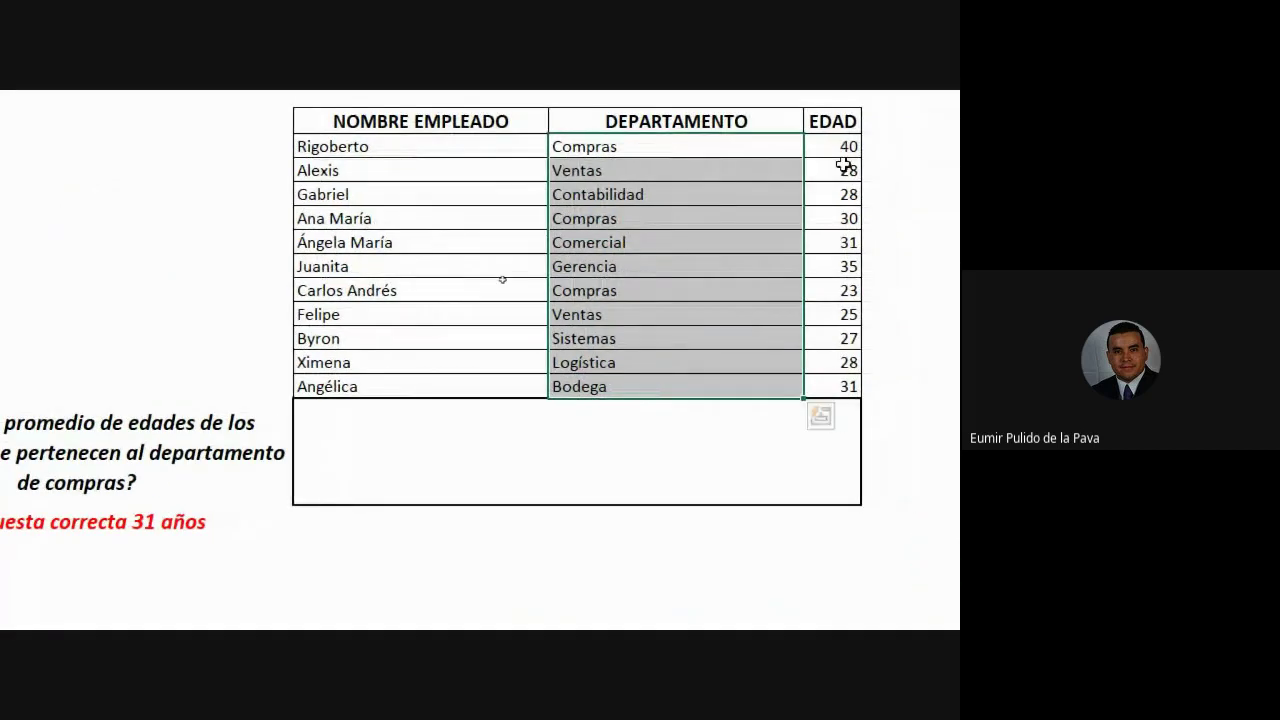
pyautogui.moveTo(813, 146); pyautogui.dragTo(820, 386)
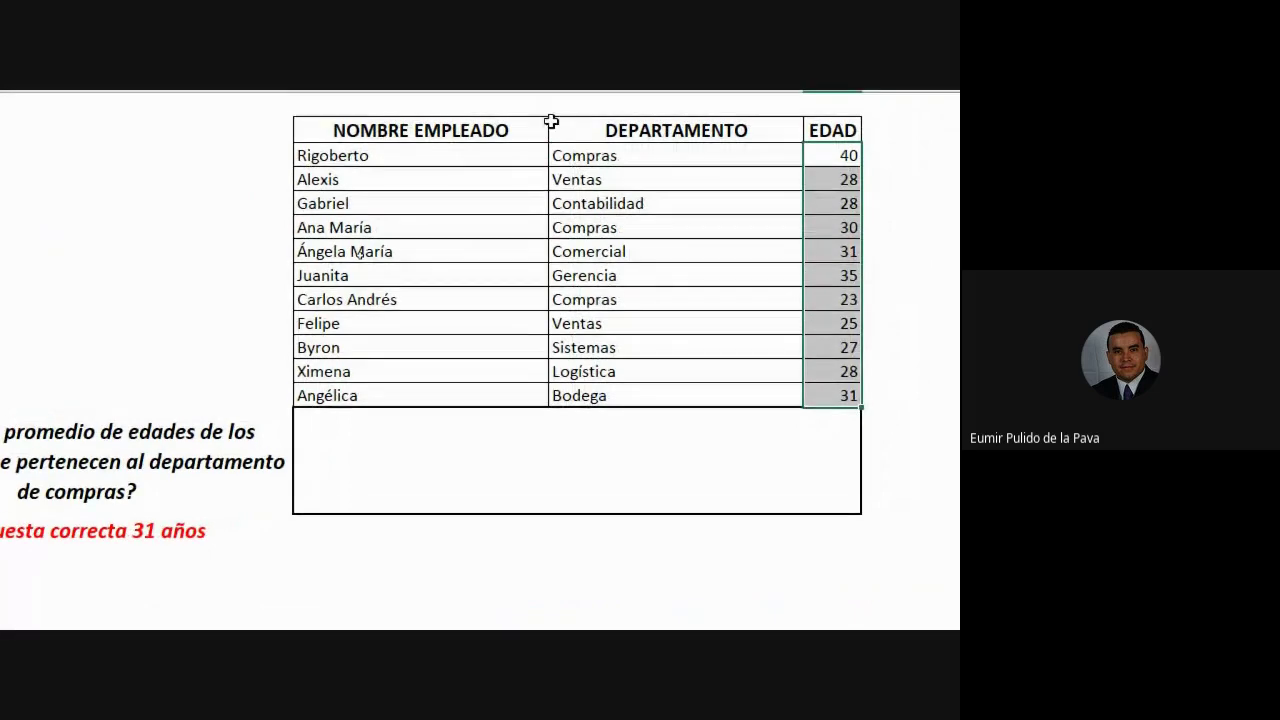
pyautogui.keyDown('ctrl'); pyautogui.click(593, 155); pyautogui.keyUp('ctrl')
pyautogui.keyDown('ctrl'); pyautogui.click(601, 225); pyautogui.keyUp('ctrl')
pyautogui.keyDown('ctrl'); pyautogui.click(610, 299); pyautogui.keyUp('ctrl')
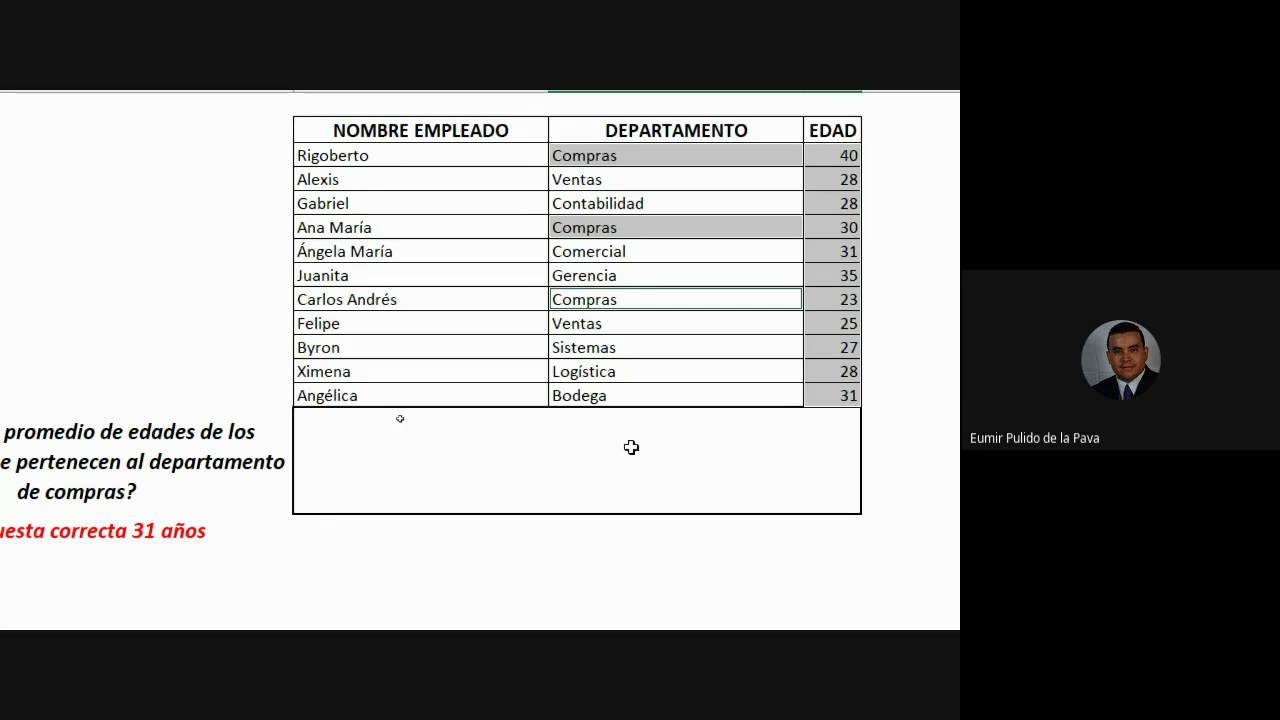
# Start =PROMEDIO.SI in the answer cell with criteria range C3:C13 and criterion "COMPRAS".
pyautogui.click(617, 460)
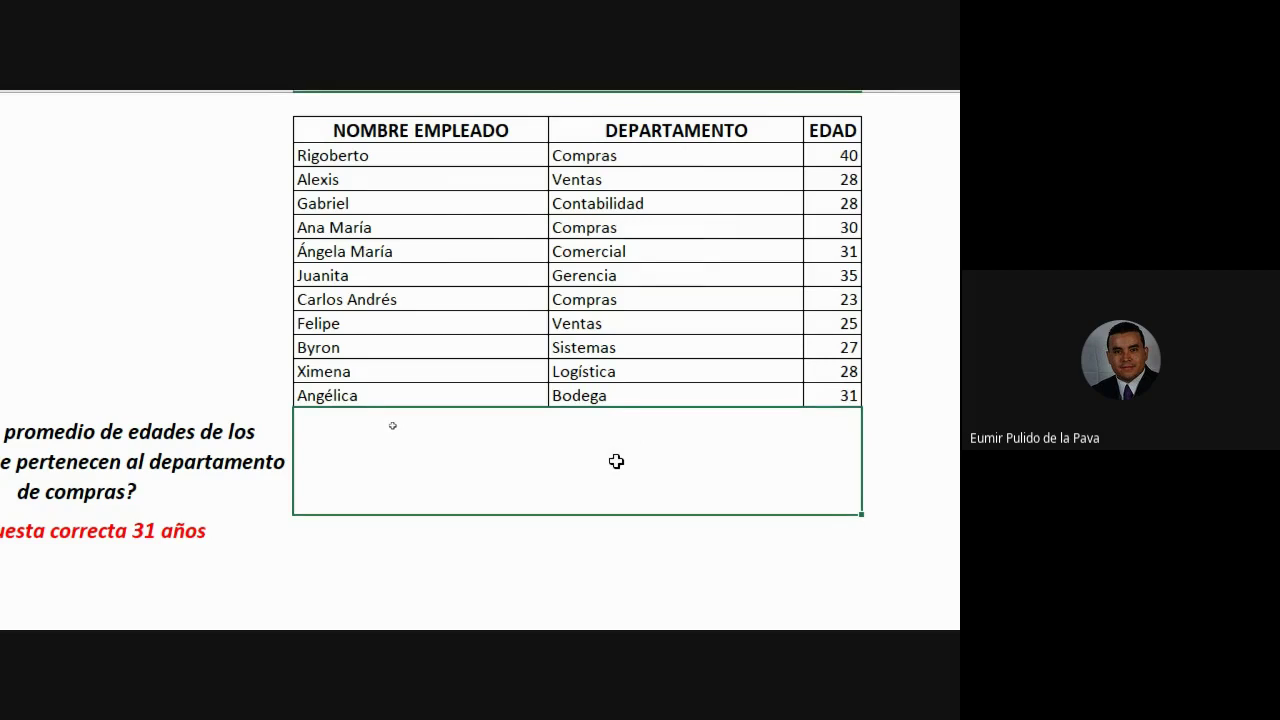
pyautogui.write('=prome')
pyautogui.press('Down')
pyautogui.press('Tab')
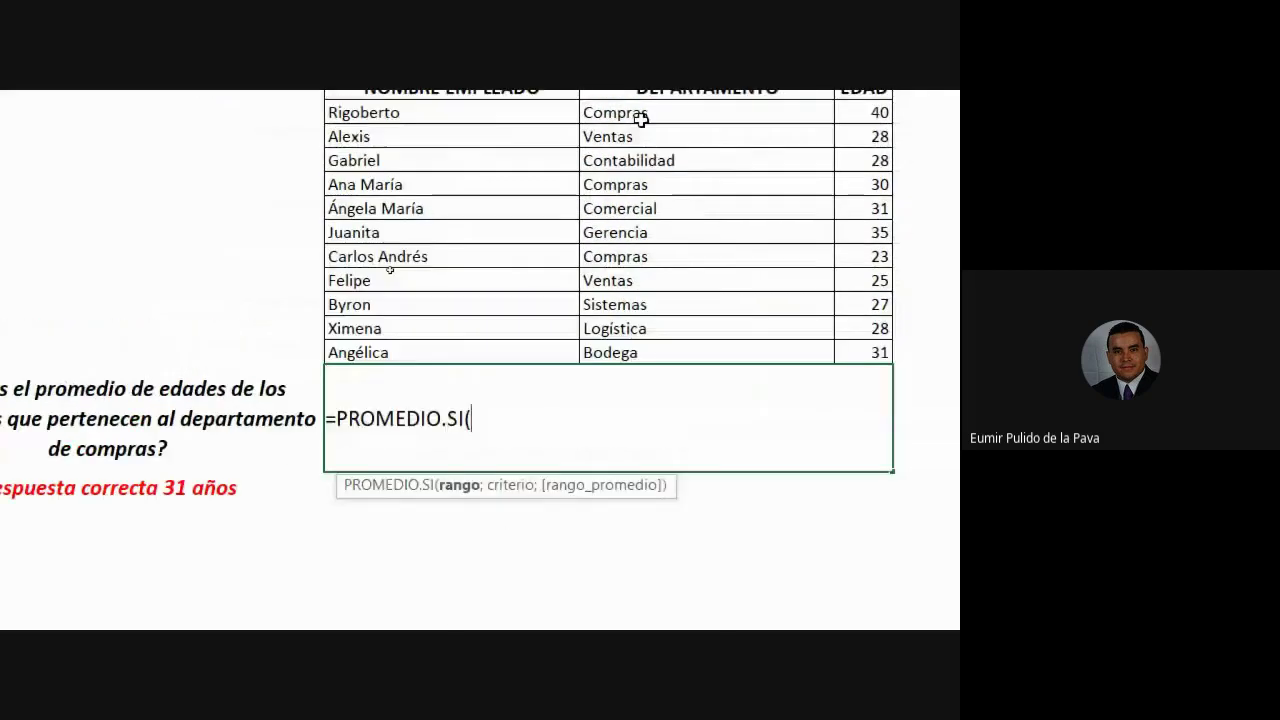
pyautogui.moveTo(640, 186); pyautogui.dragTo(638, 426)
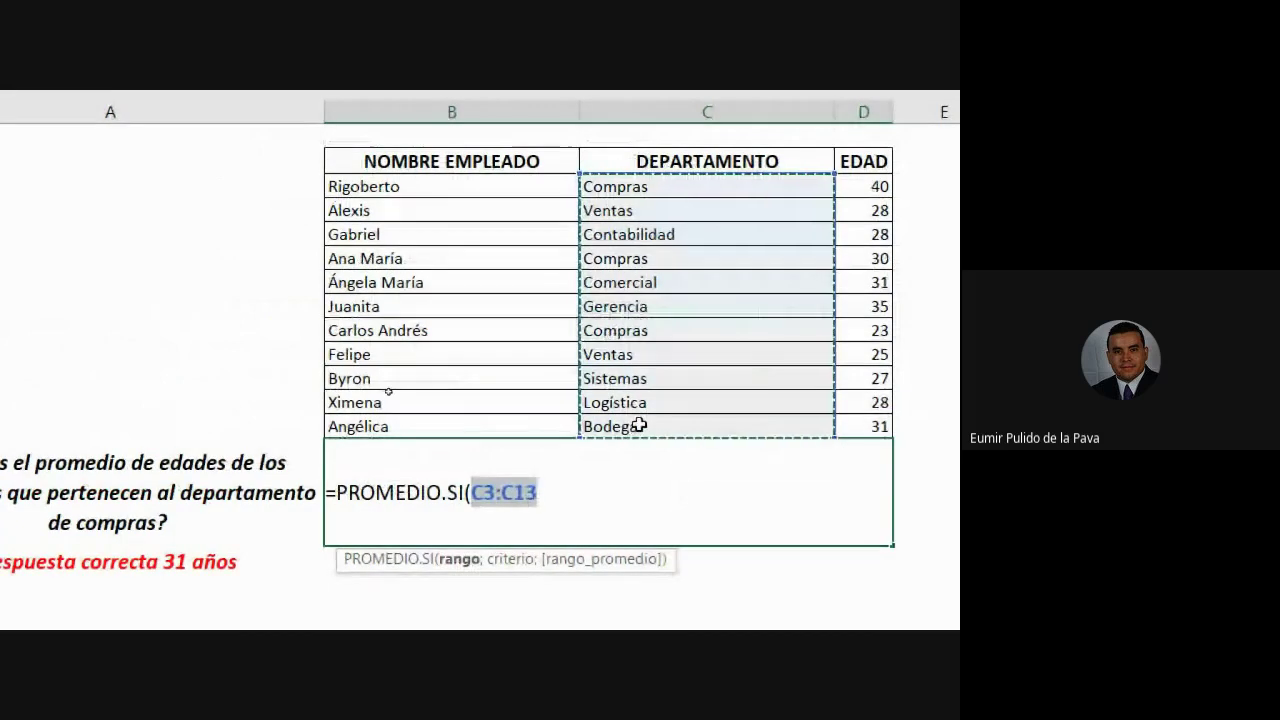
pyautogui.write(';')
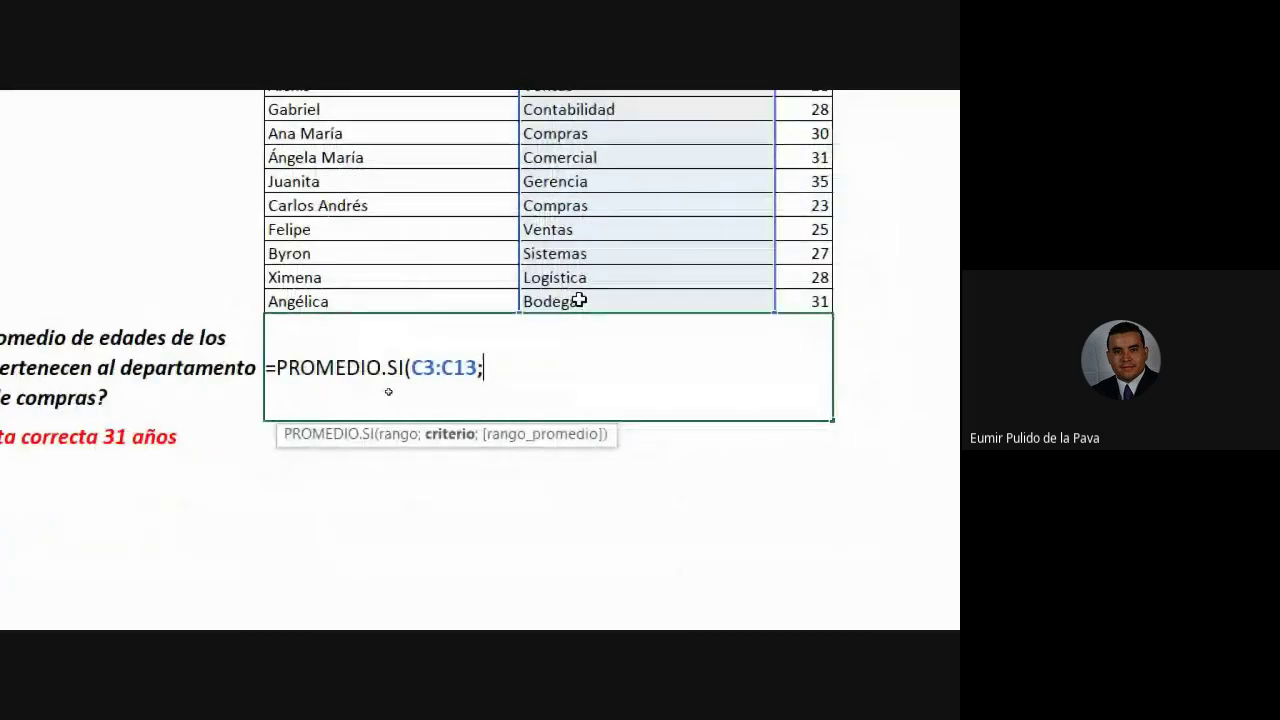
pyautogui.write('"')
pyautogui.write('cxomp')
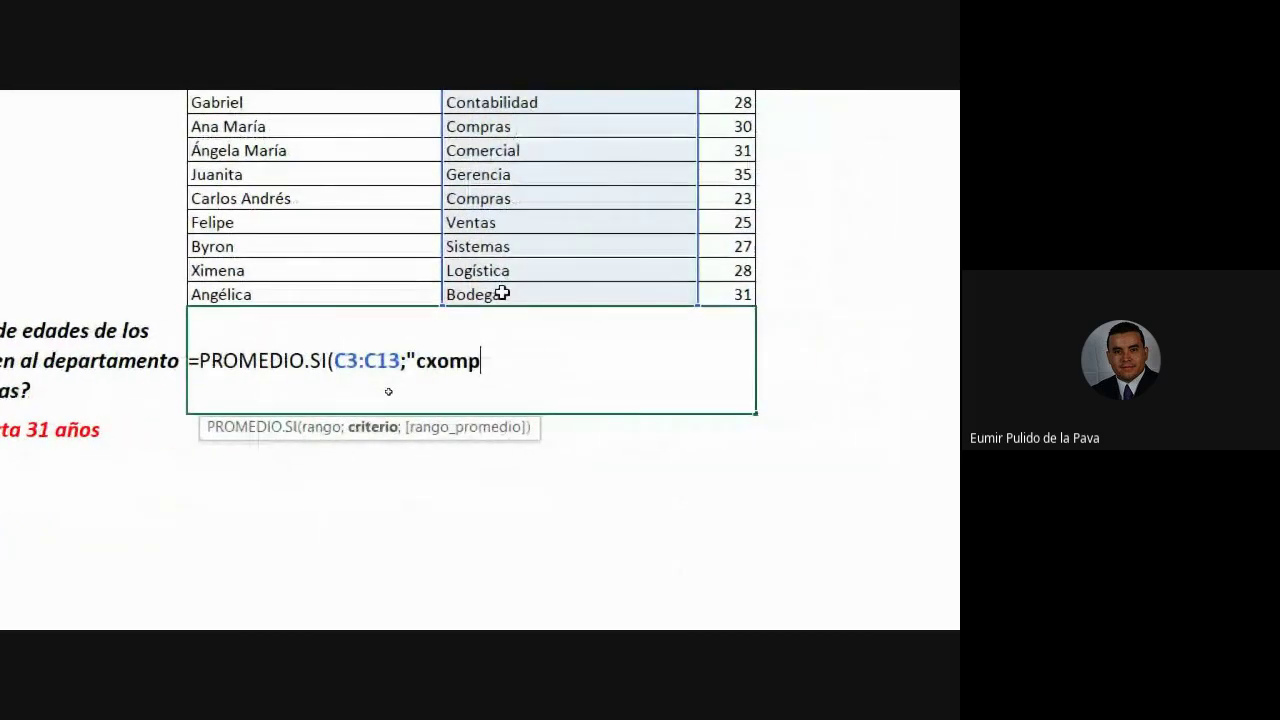
pyautogui.press('BackSpace')
pyautogui.press('BackSpace')
pyautogui.press('BackSpace')
pyautogui.press('BackSpace')
pyautogui.press('BackSpace')
pyautogui.write('COMPRA')
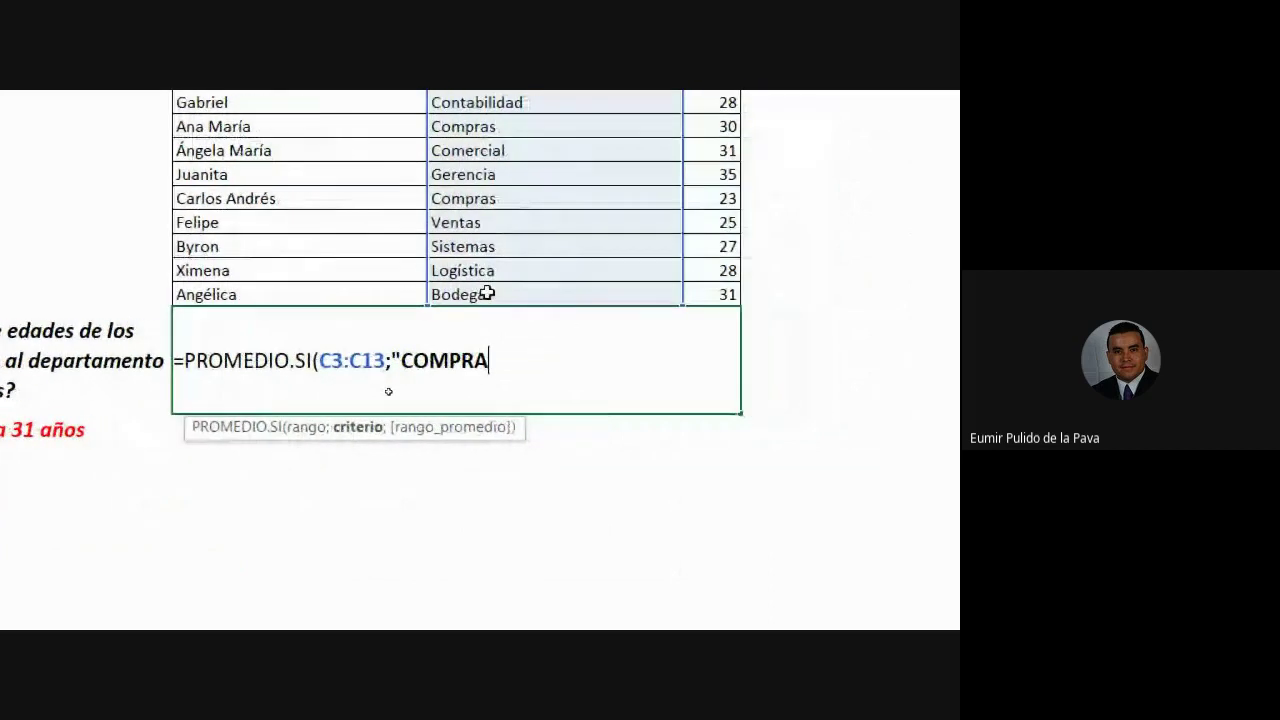
pyautogui.write('S";')
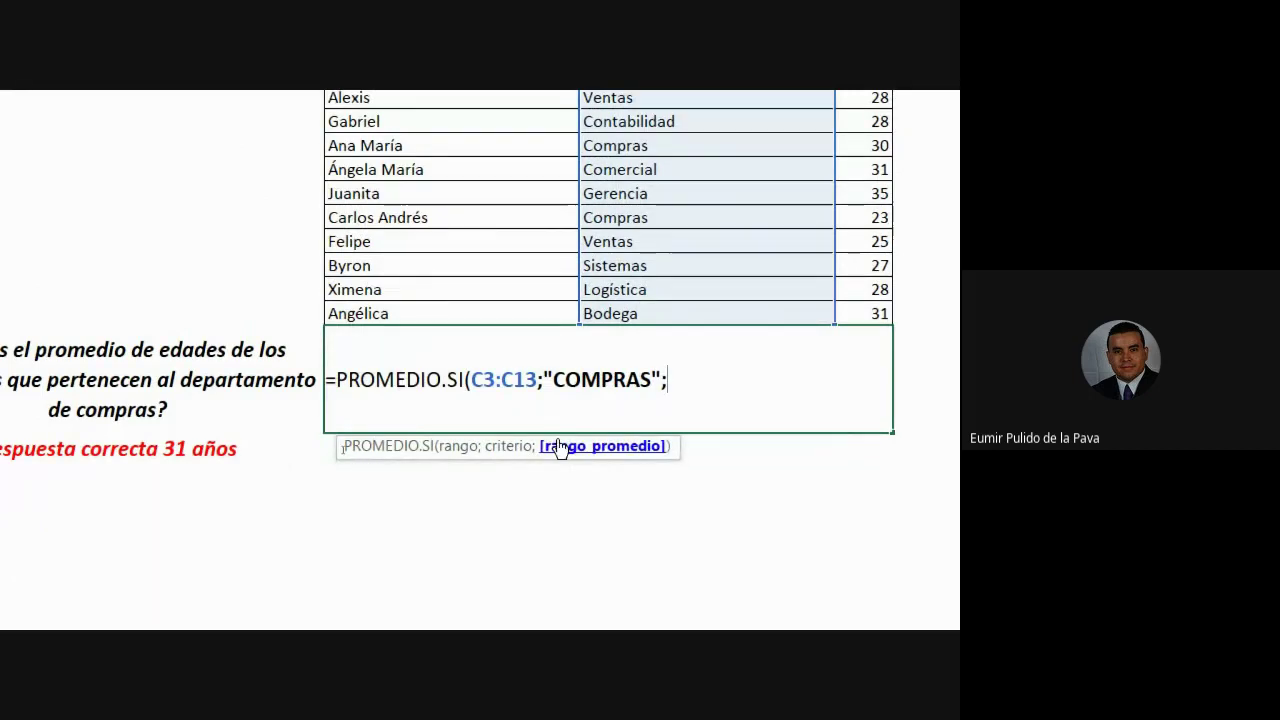
# Complete the formula with D3:D13 as the range to average, giving 31.
pyautogui.moveTo(470, 380); pyautogui.dragTo(640, 380)
pyautogui.click(573, 380)
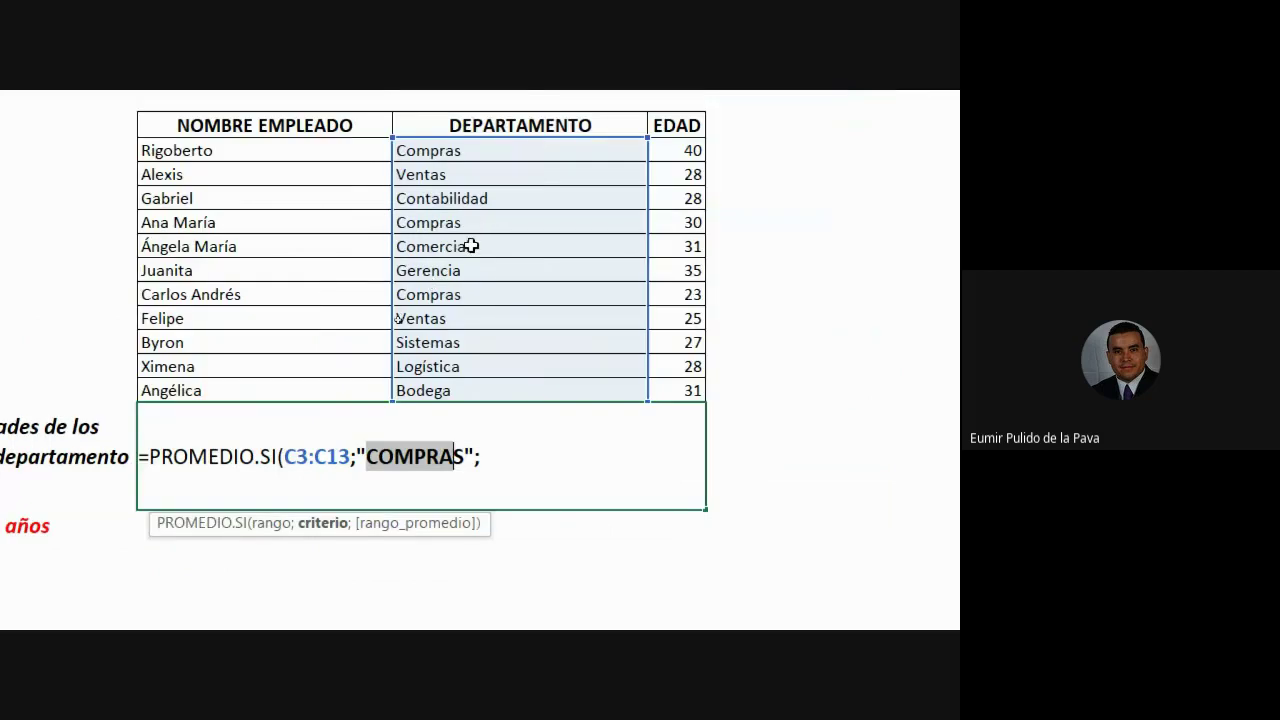
pyautogui.click(506, 460)
pyautogui.moveTo(680, 148); pyautogui.dragTo(679, 387)
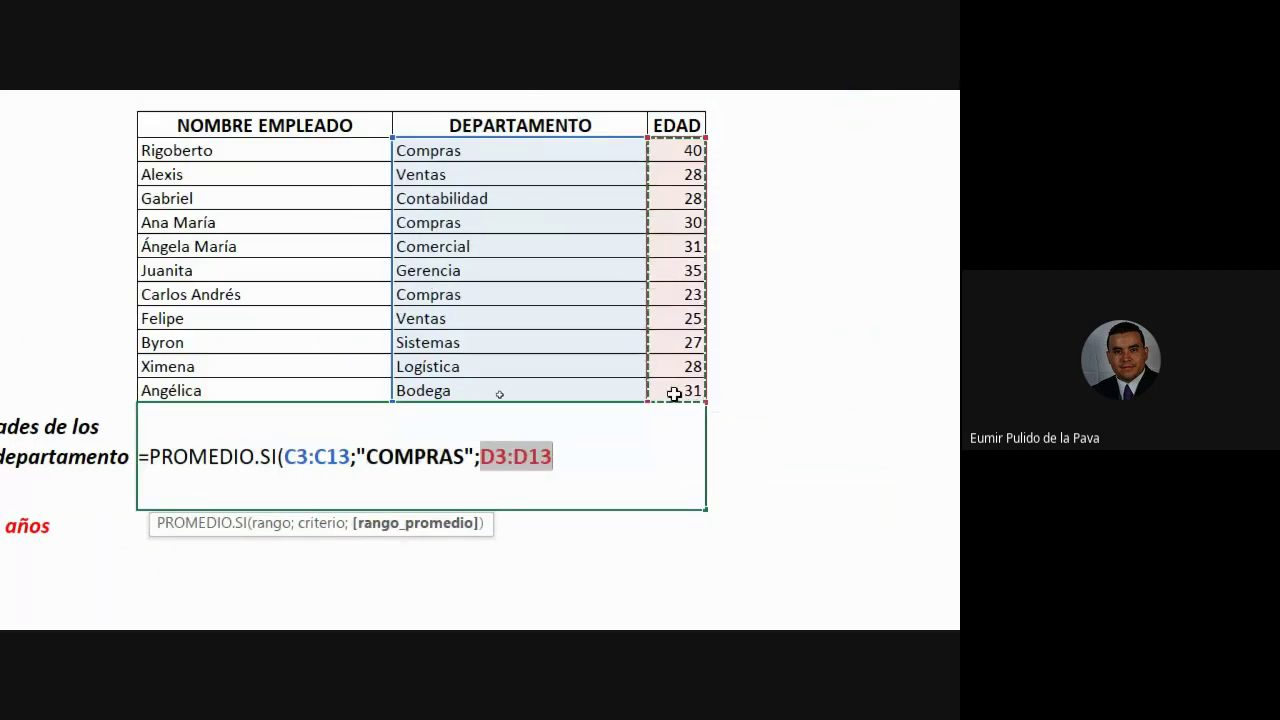
pyautogui.write(')')
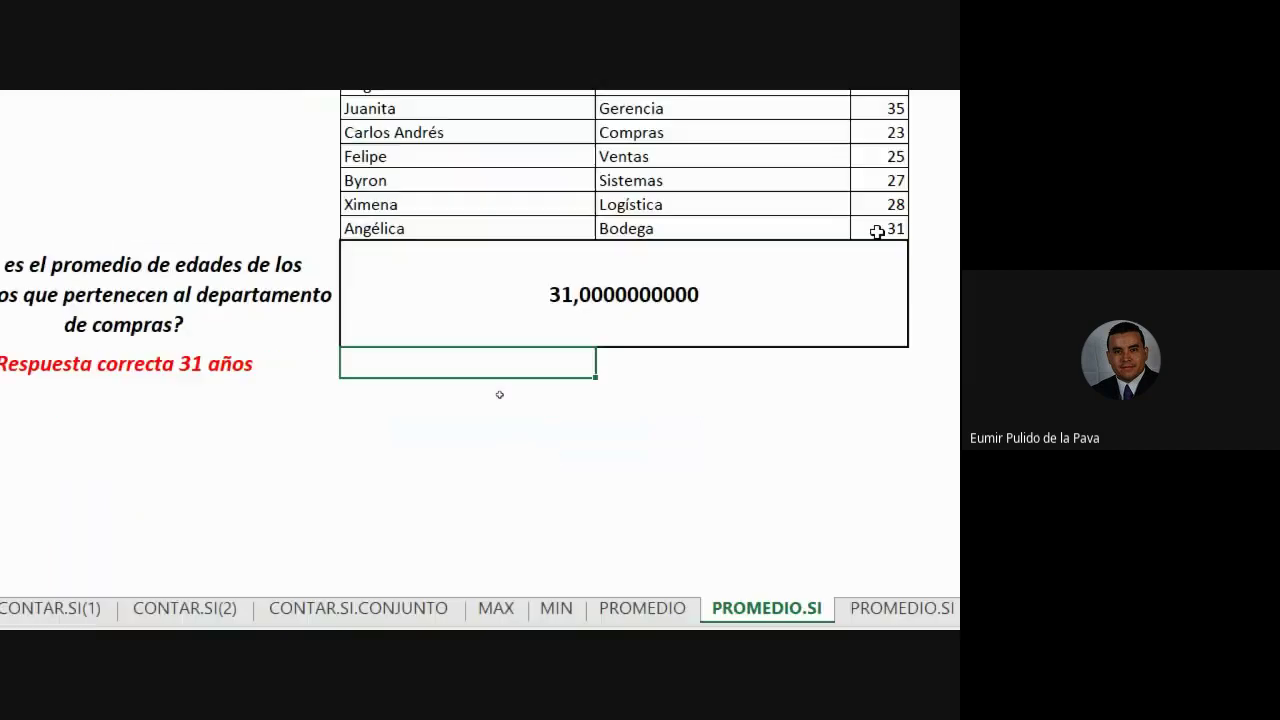
pyautogui.press('Return')
# Remove the decimals so the result shows 31, and review the formula.
pyautogui.click(564, 294)
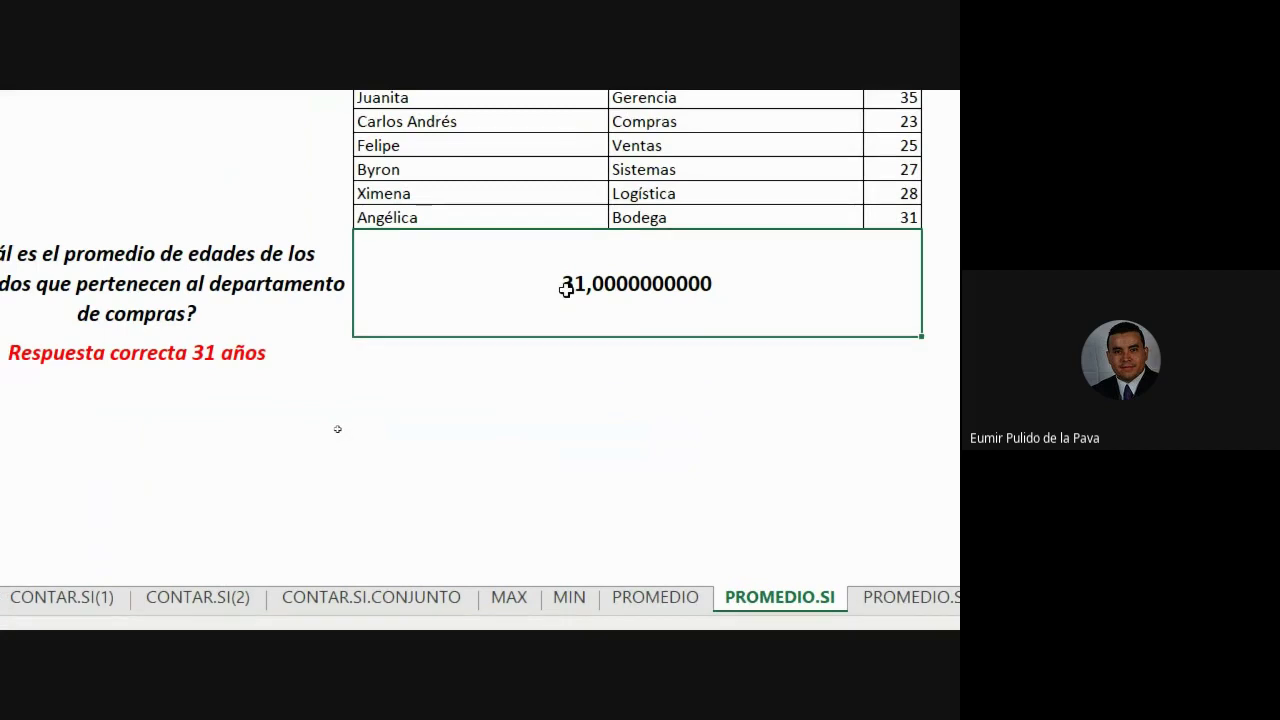
pyautogui.click(816, 144)
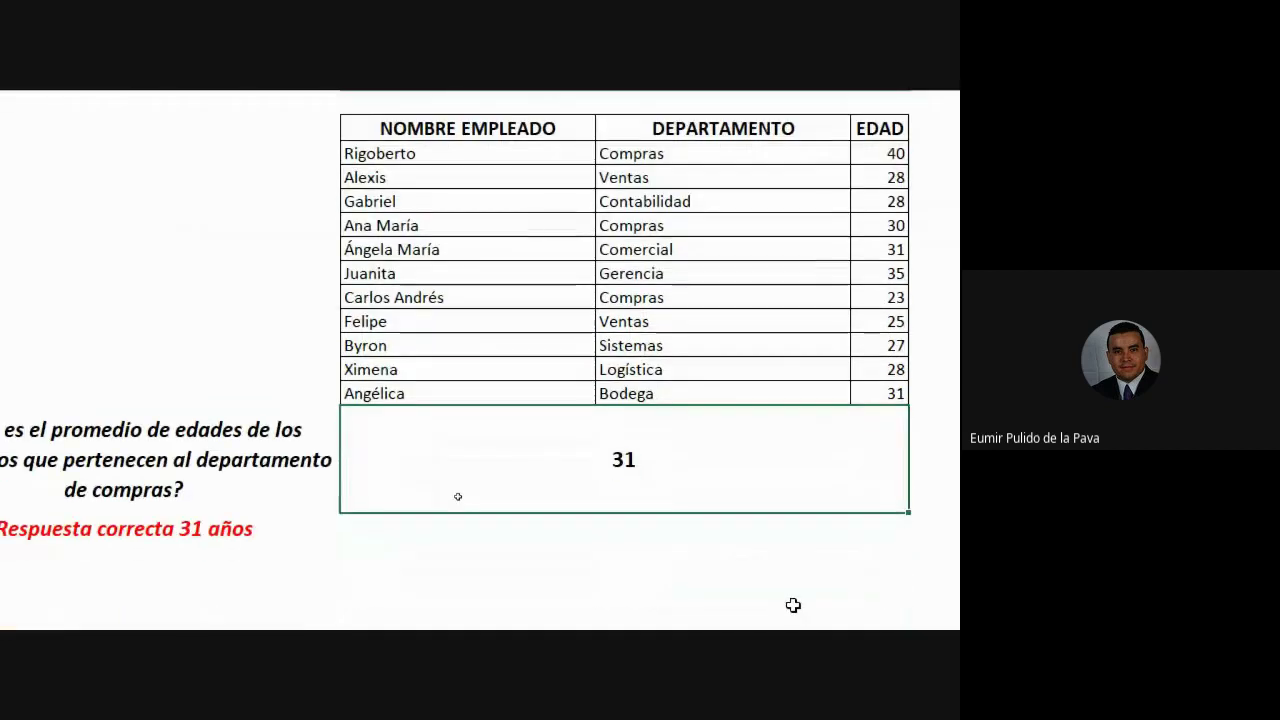
pyautogui.doubleClick(758, 418)
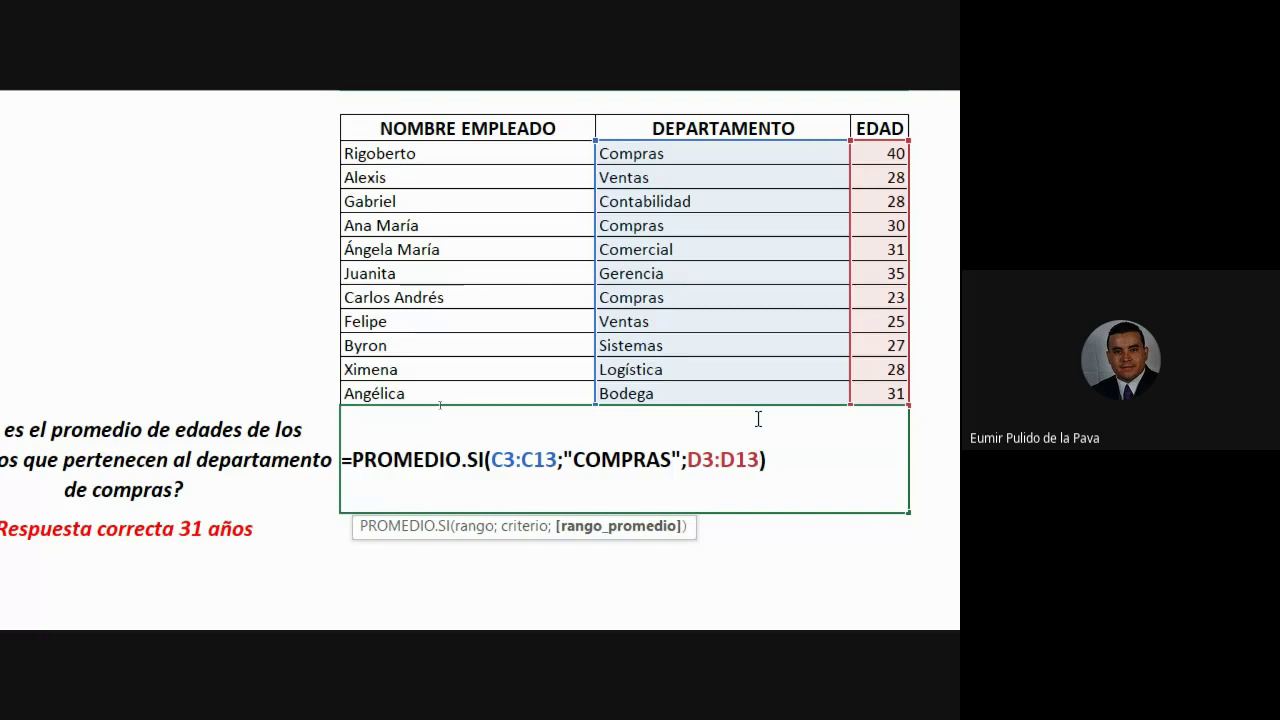
pyautogui.press('Return')
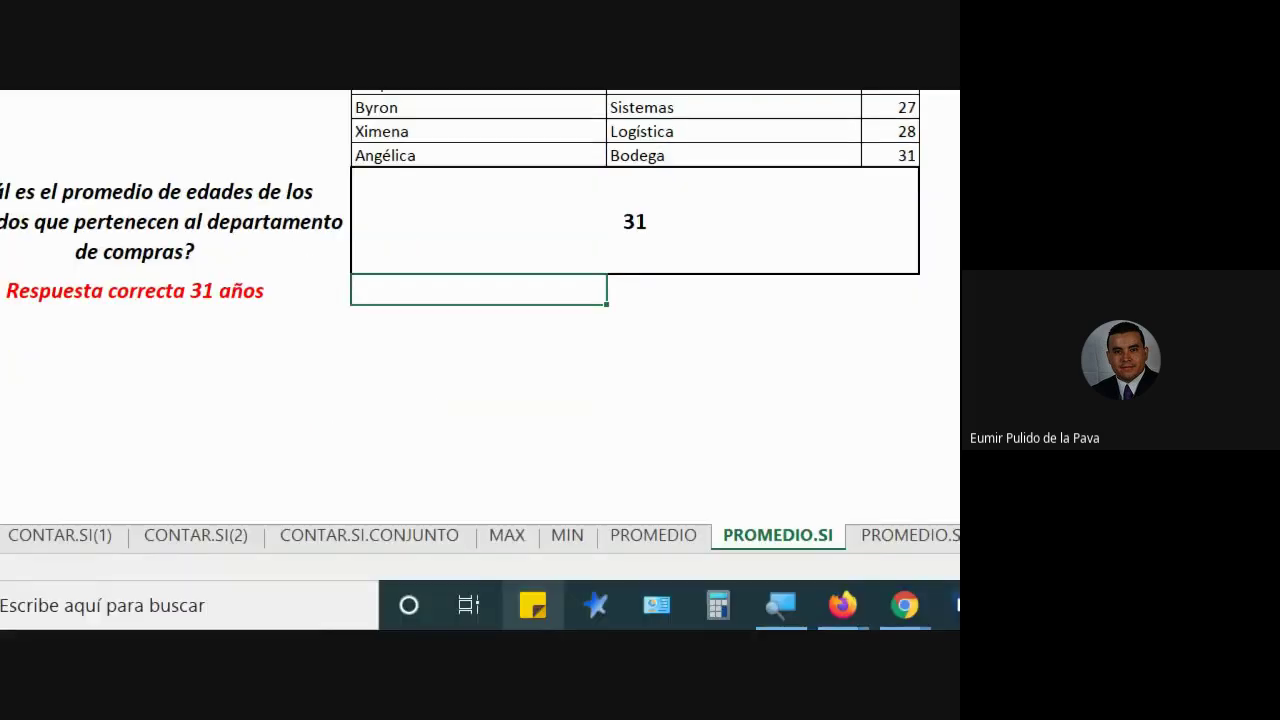
# Open the PROMEDIO.SI.CONJUNTO sheet and select the DEPARTAMENTO and ZONA ALMACÉN columns.
pyautogui.click(634, 535)
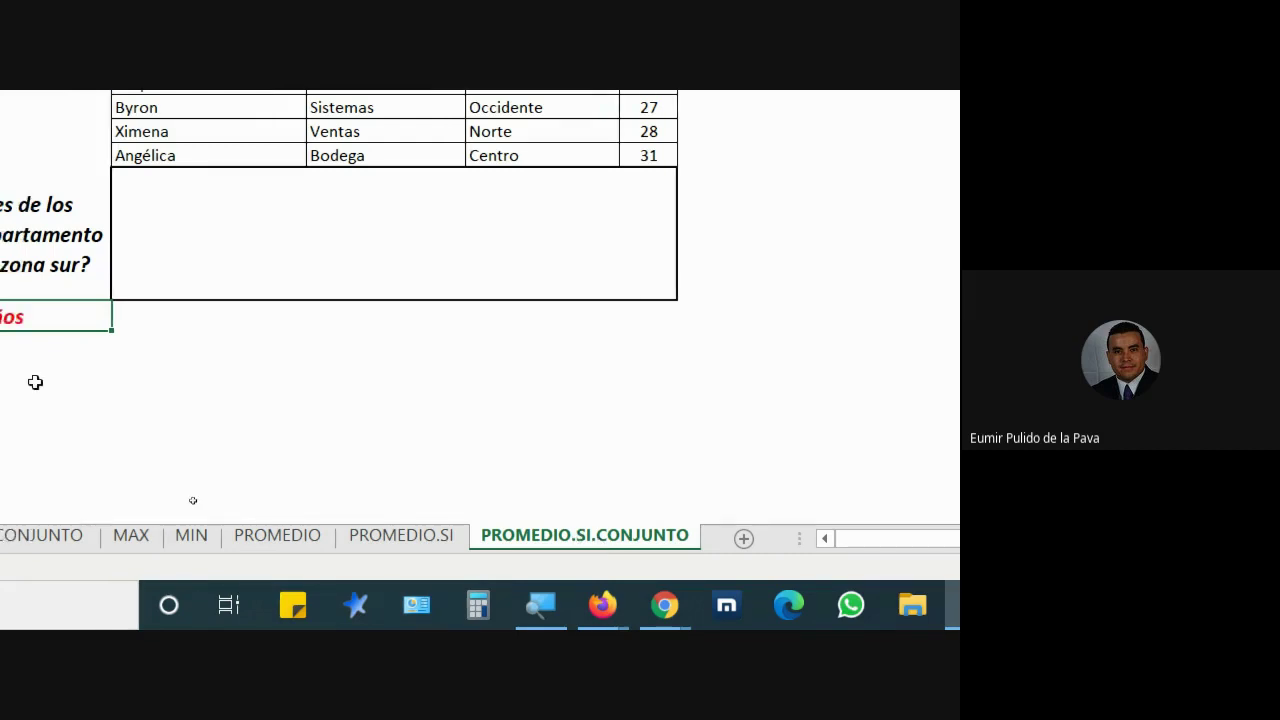
pyautogui.click(232, 316)
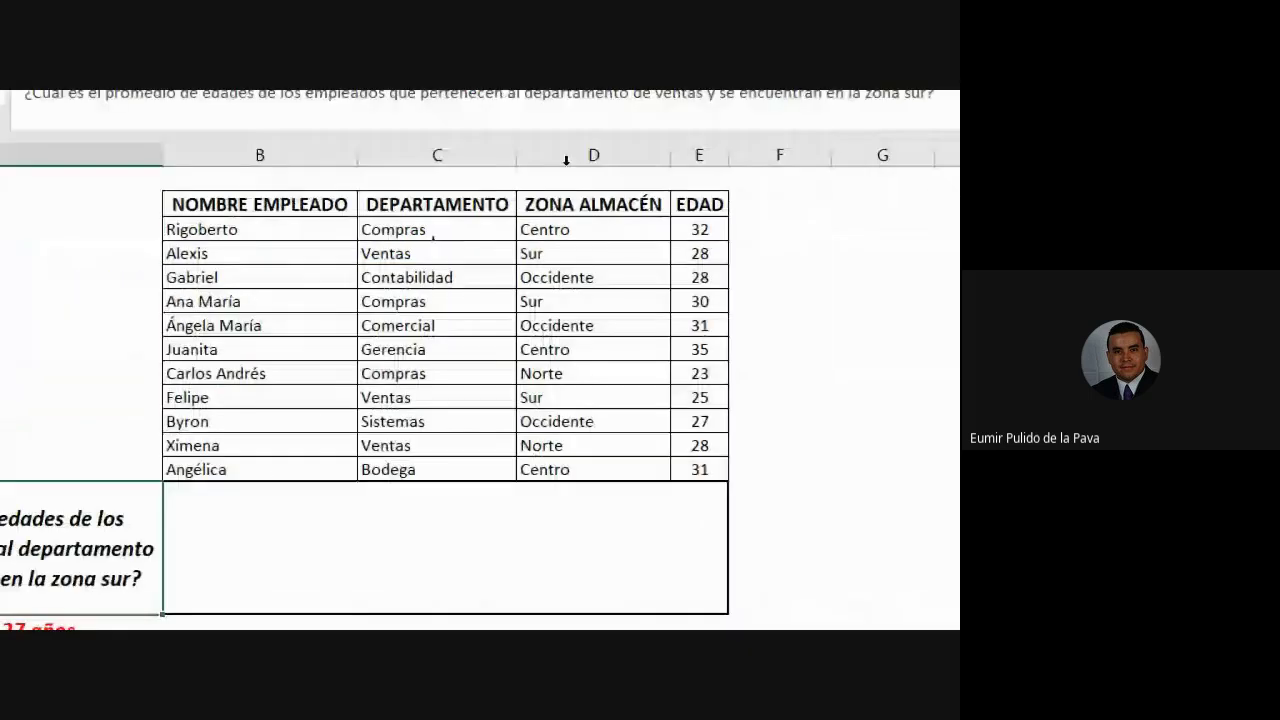
pyautogui.click(443, 153)
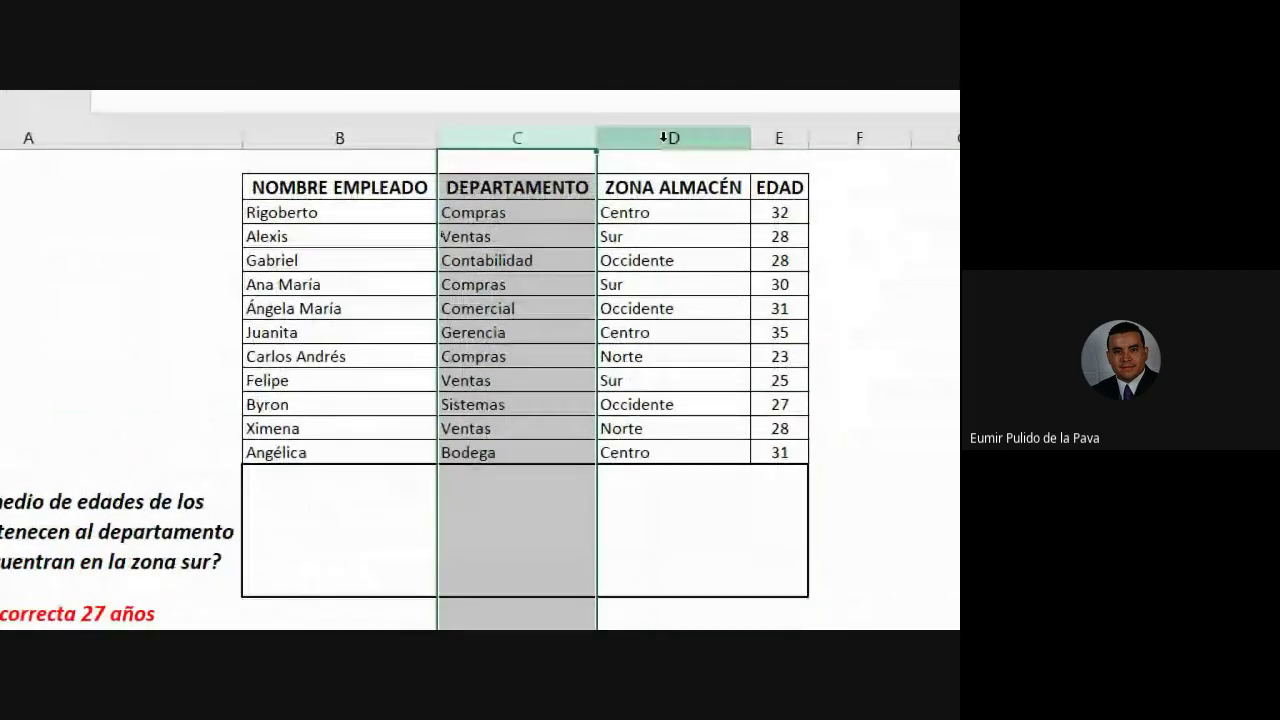
pyautogui.keyDown('ctrl'); pyautogui.click(664, 137); pyautogui.keyUp('ctrl')
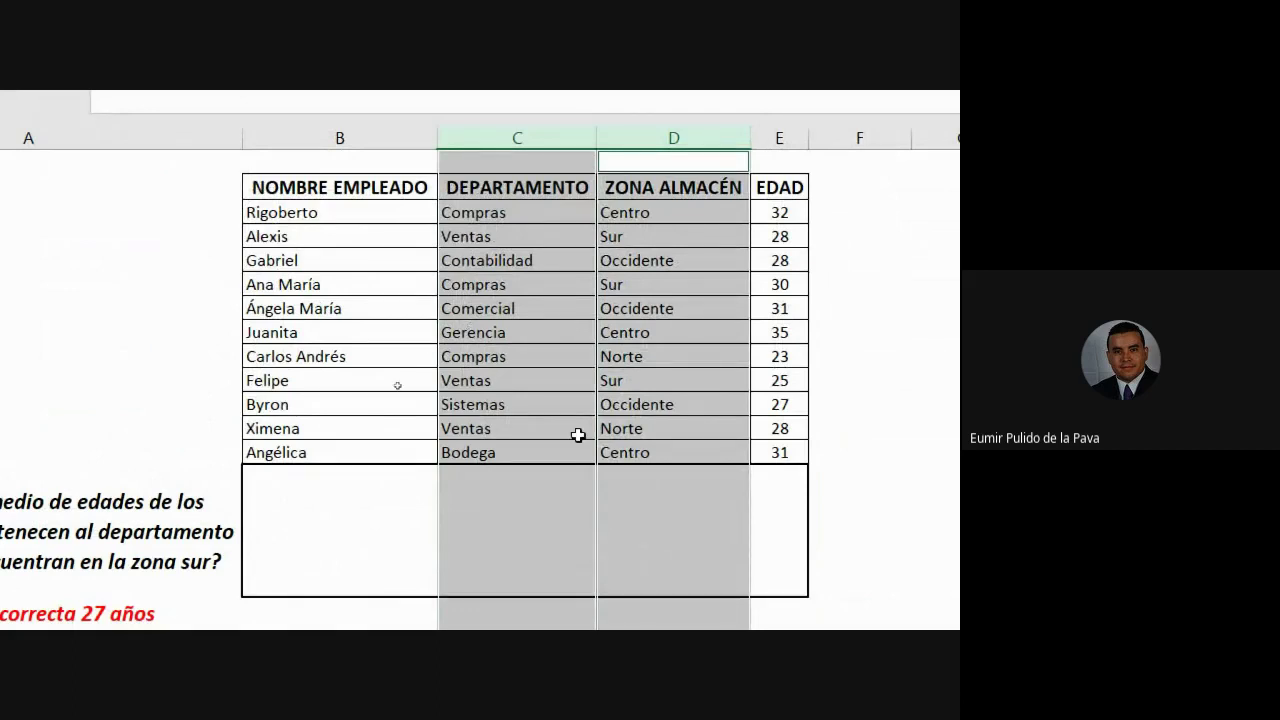
pyautogui.click(523, 517)
# Enter =PROMEDIO.SI.CONJUNTO(E3:E13;C3:C13;"VENTAS";D3:D13;"SUR") in the answer cell, giving 26,5.
pyautogui.write('=PRO')
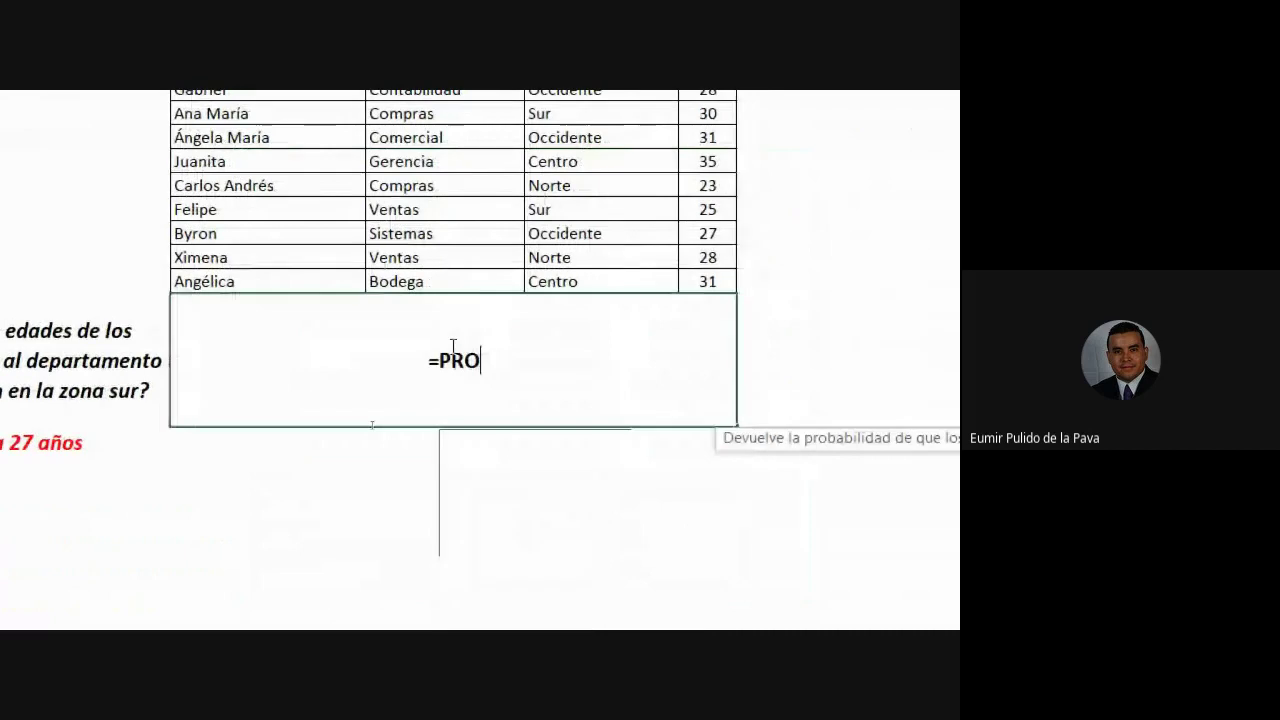
pyautogui.write('ME')
pyautogui.press('Down')
pyautogui.press('Down')
pyautogui.press('Tab')
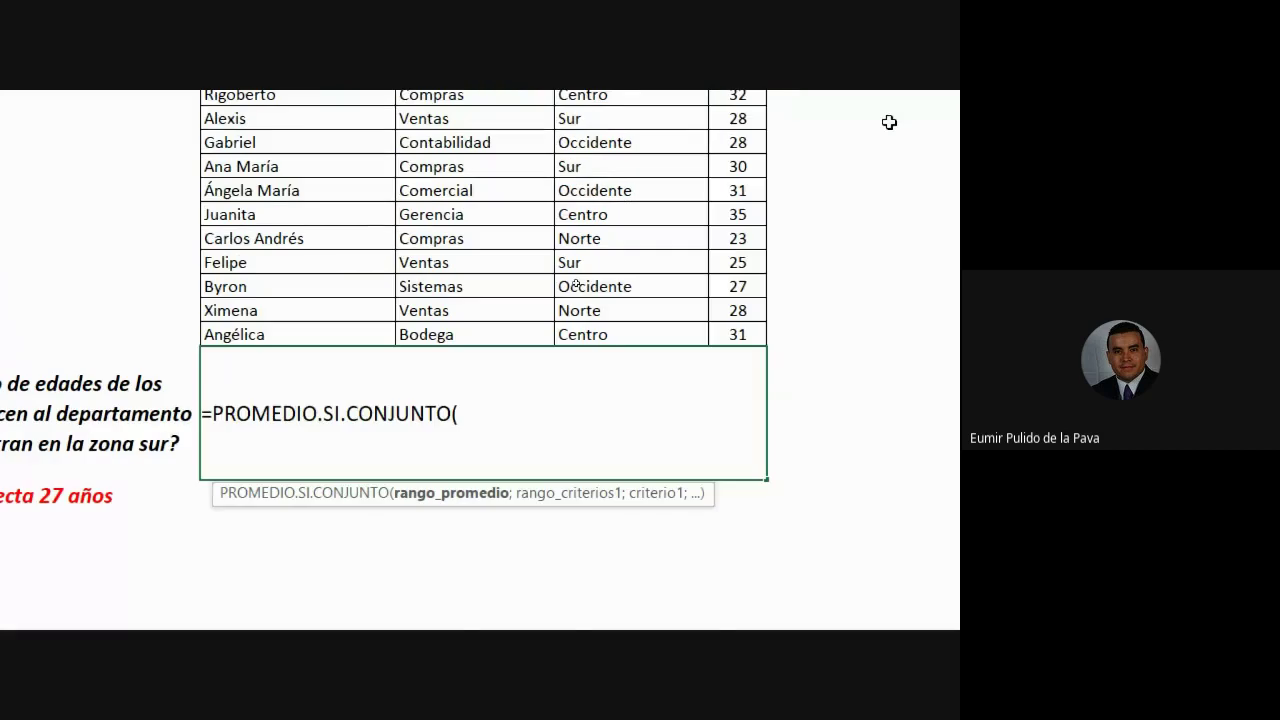
pyautogui.moveTo(737, 205)
pyautogui.mouseDown()
pyautogui.moveTo(726, 234)
pyautogui.moveTo(737, 447)
pyautogui.mouseUp()
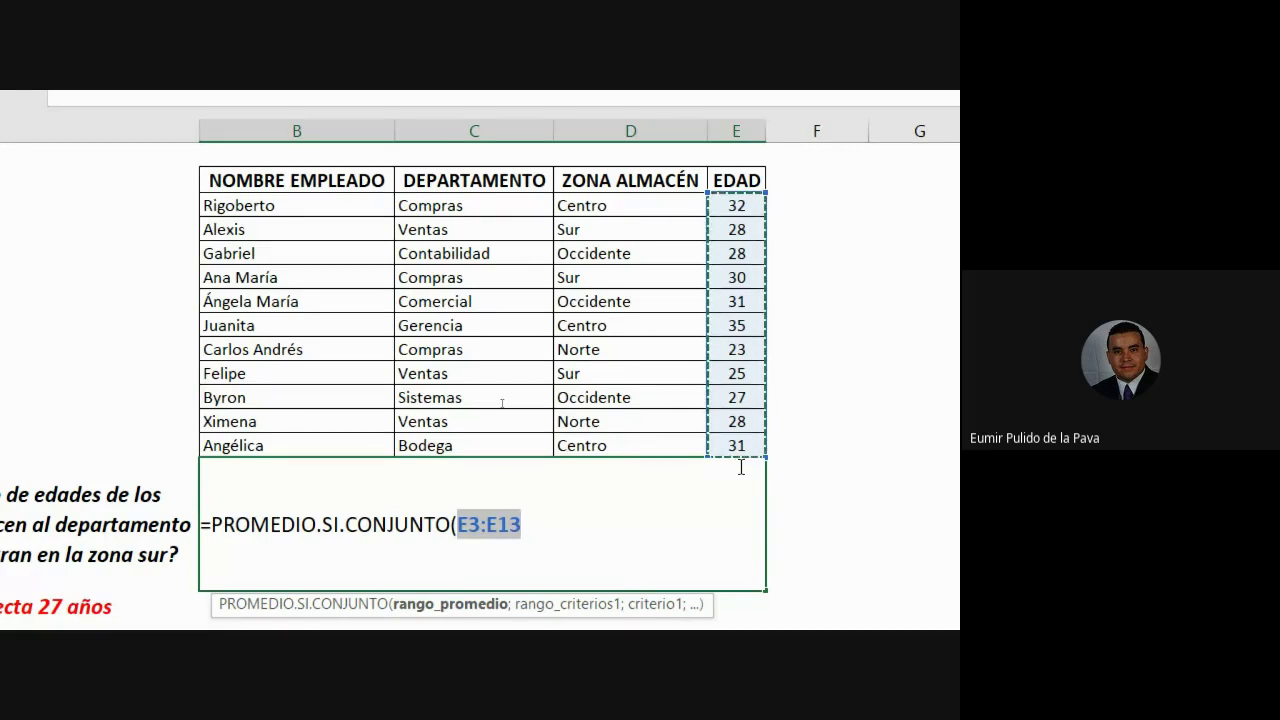
pyautogui.write(';')
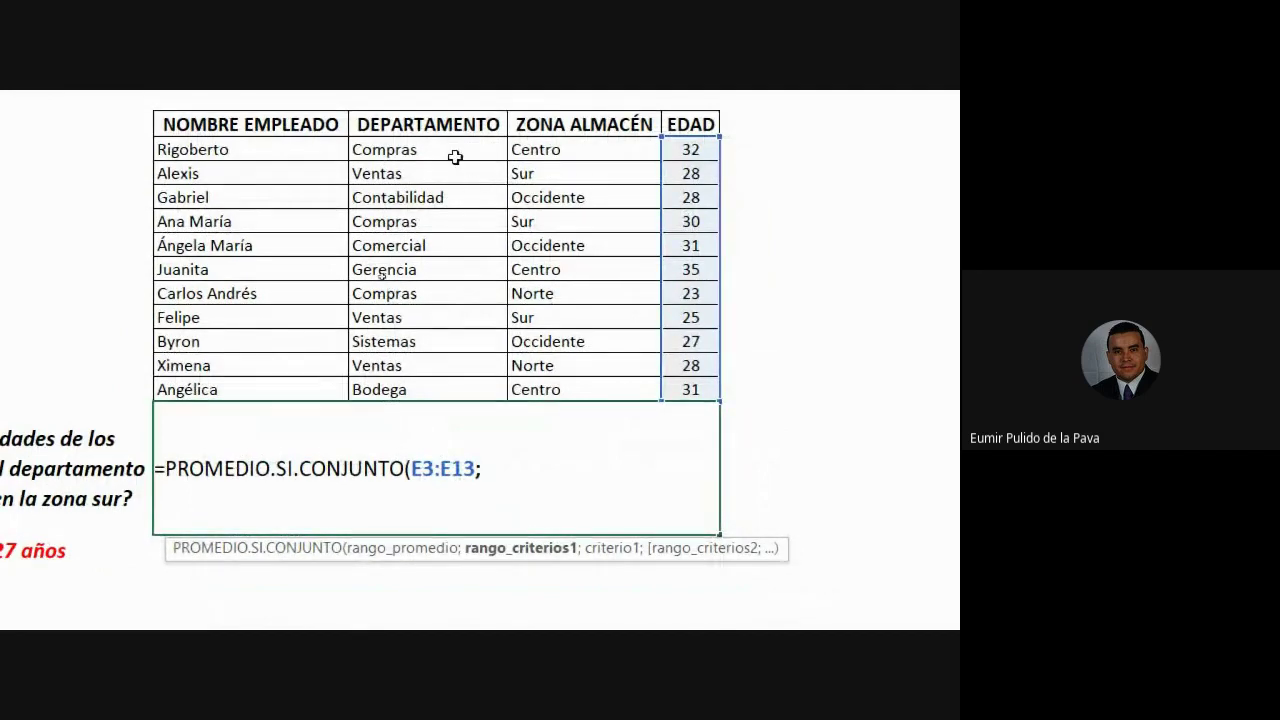
pyautogui.moveTo(425, 146)
pyautogui.mouseDown()
pyautogui.moveTo(429, 248)
pyautogui.moveTo(397, 386)
pyautogui.mouseUp()
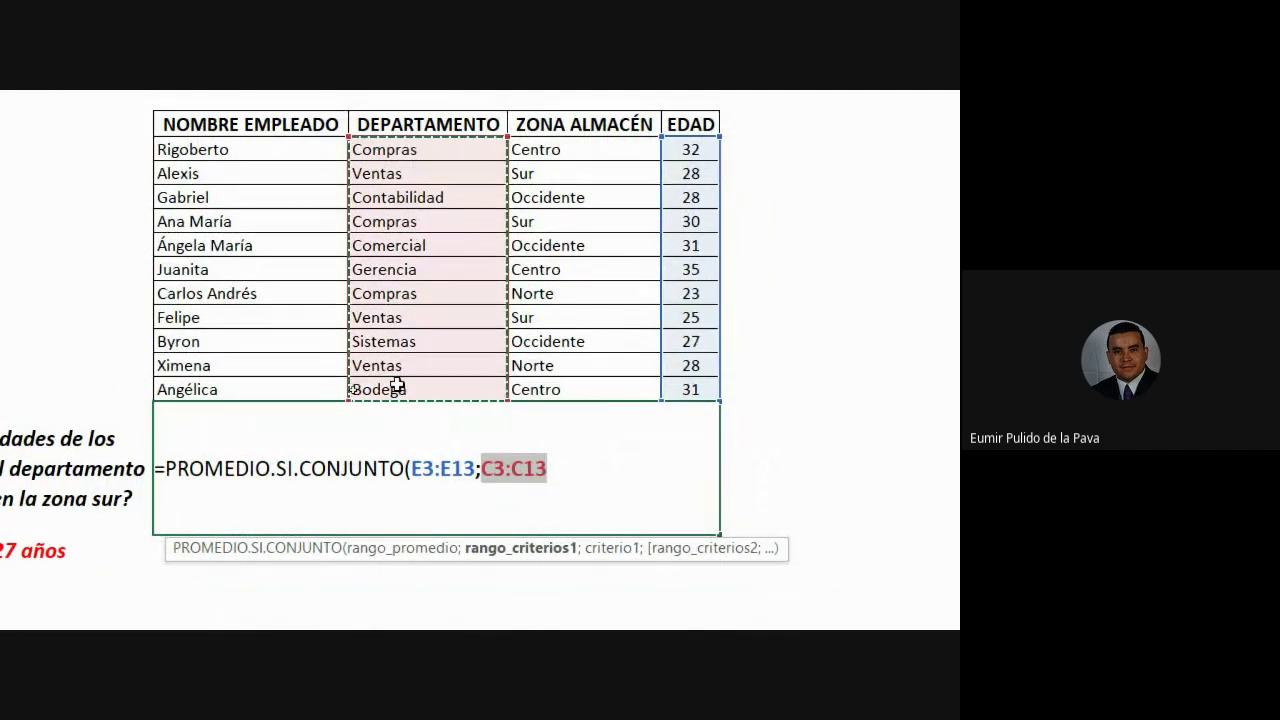
pyautogui.write(';')
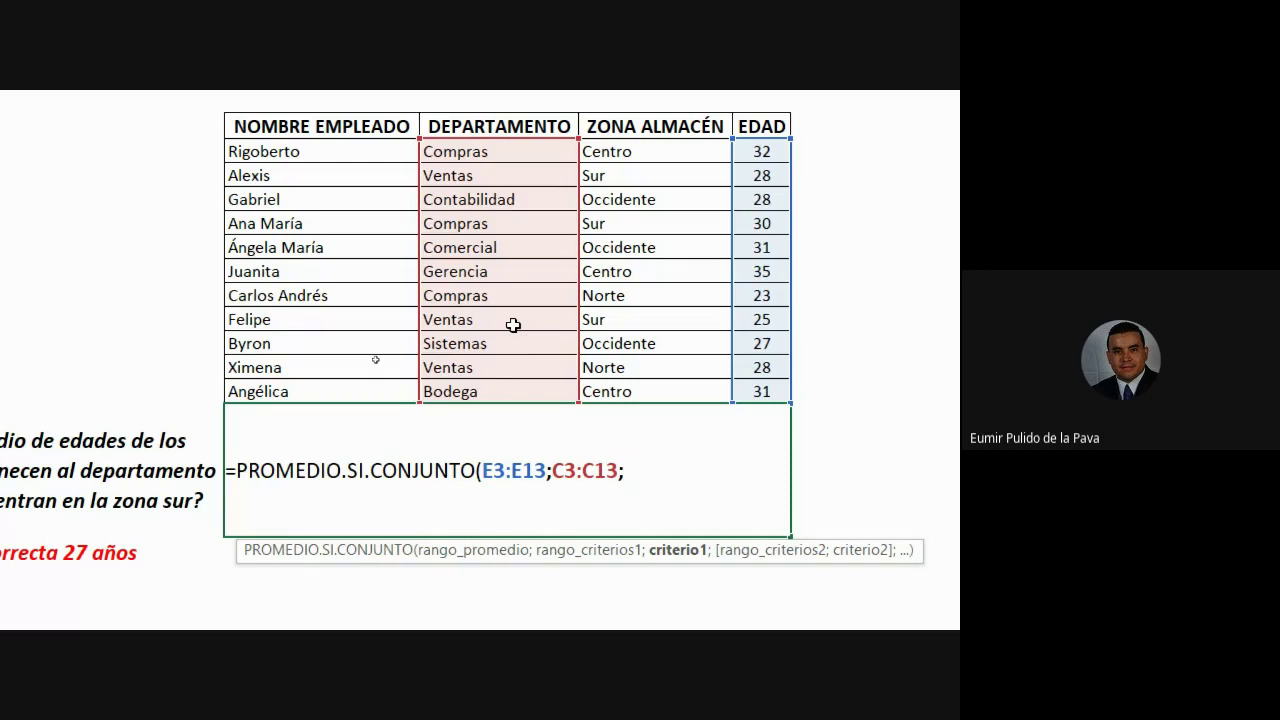
pyautogui.write('"')
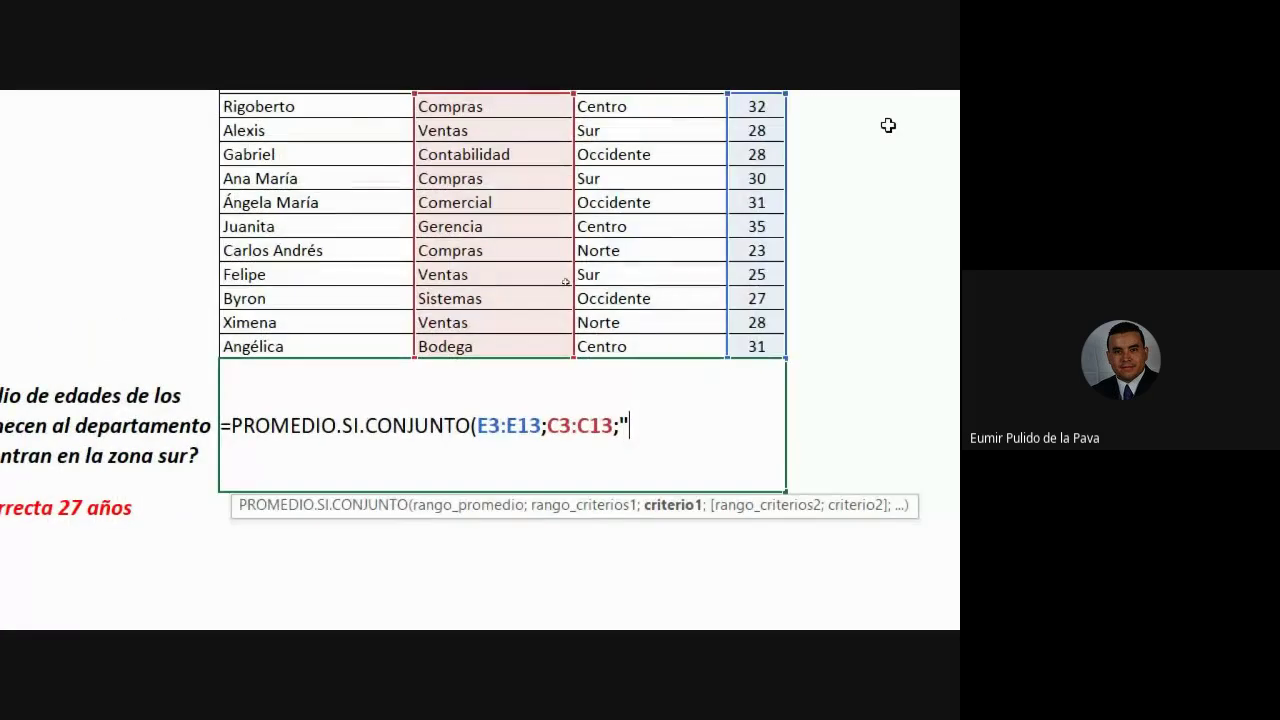
pyautogui.write('VENTAS')
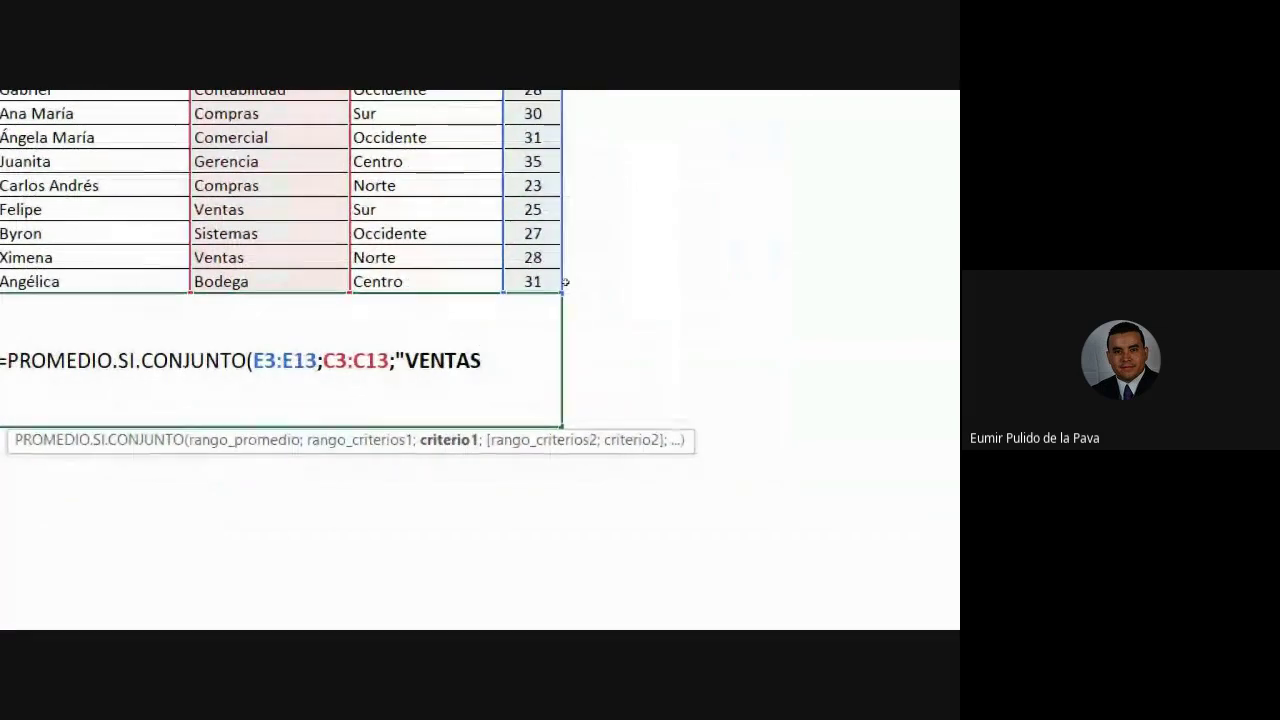
pyautogui.write('";')
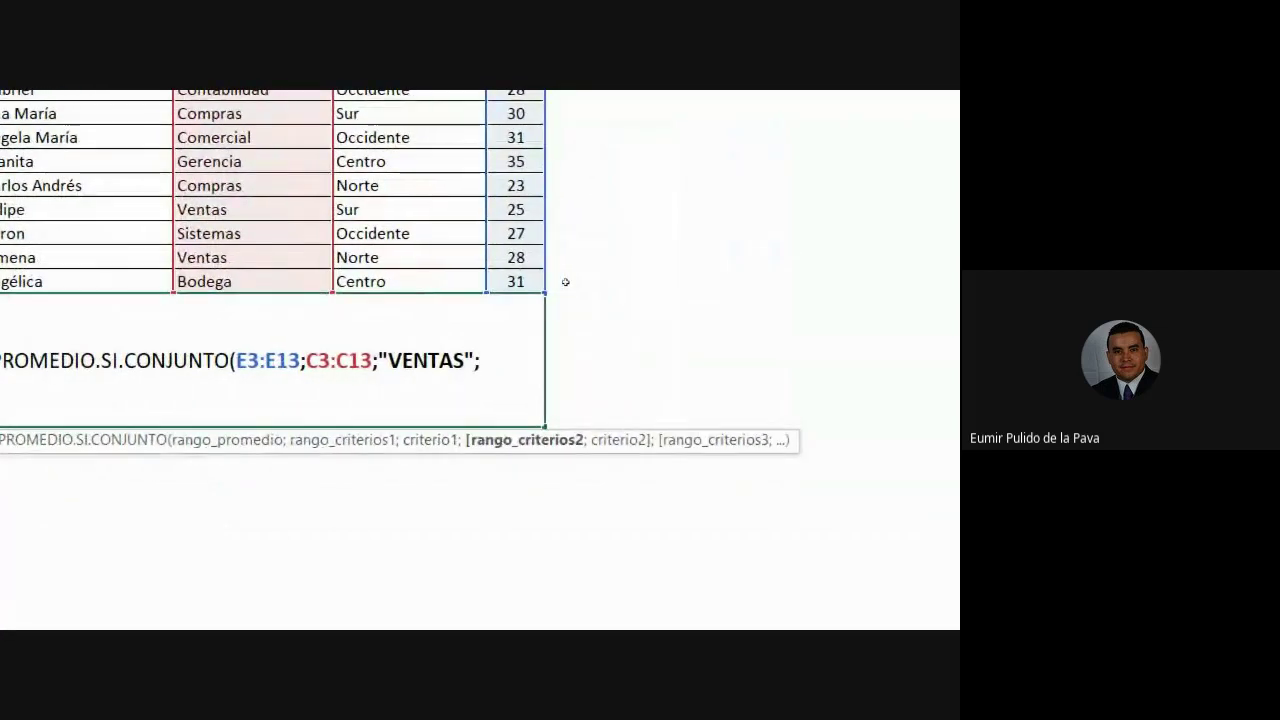
pyautogui.moveTo(386, 220); pyautogui.dragTo(362, 456)
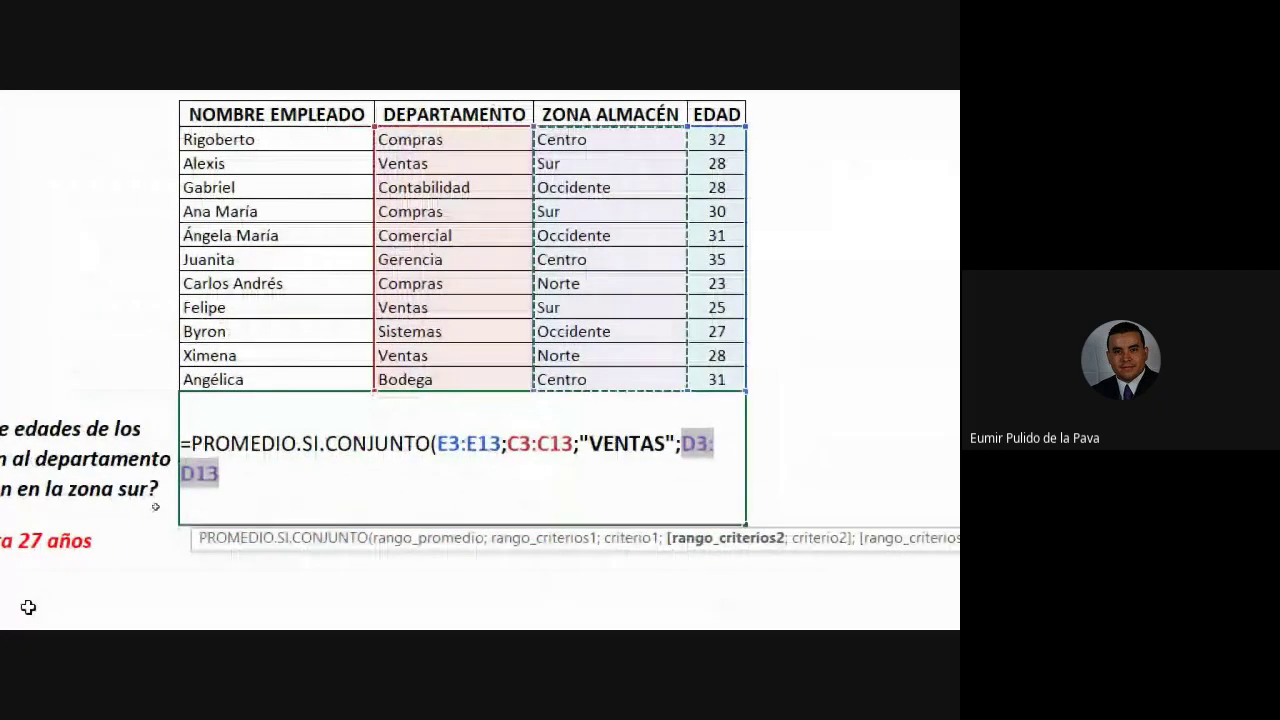
pyautogui.write(';"SUR')
pyautogui.write('"')
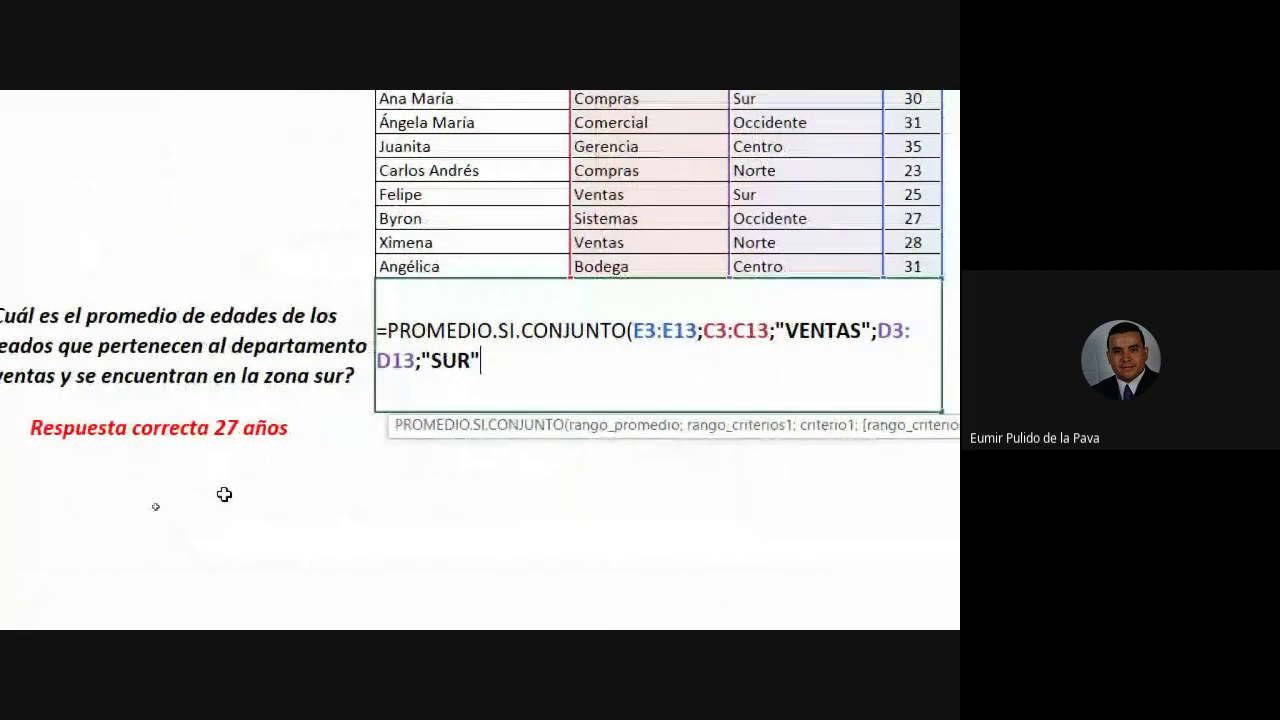
pyautogui.write(')')
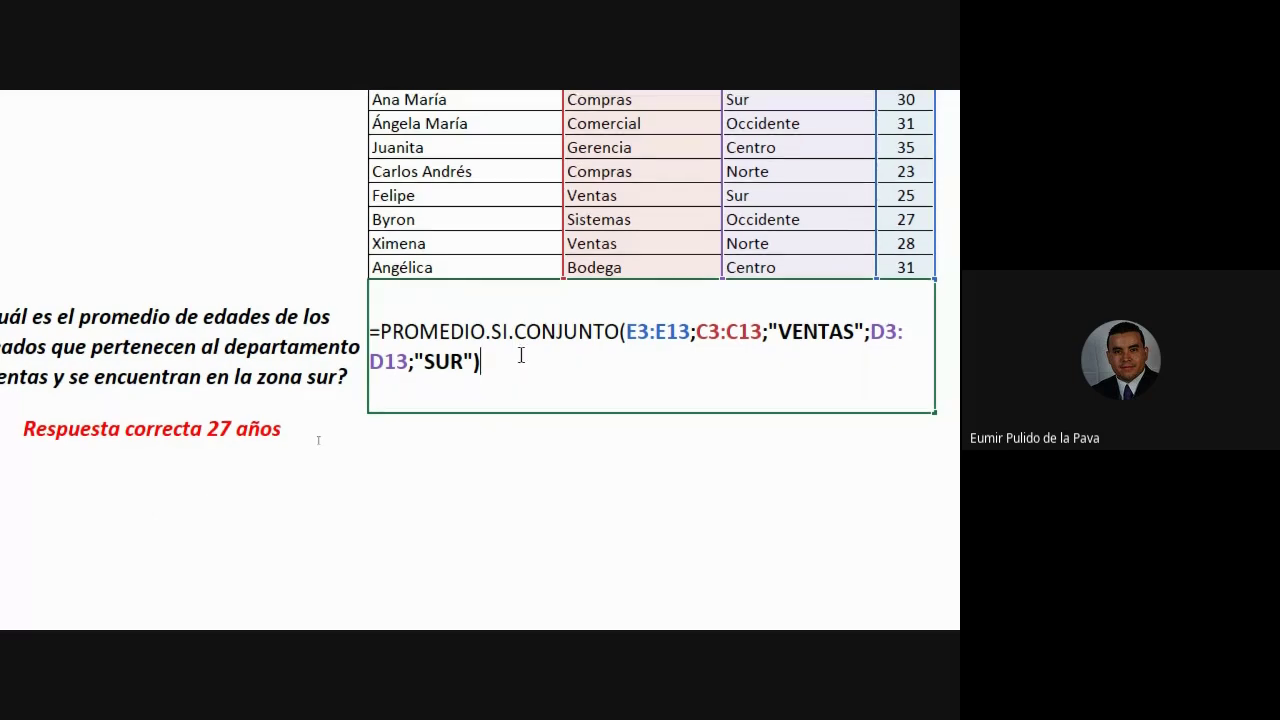
pyautogui.press('Return')
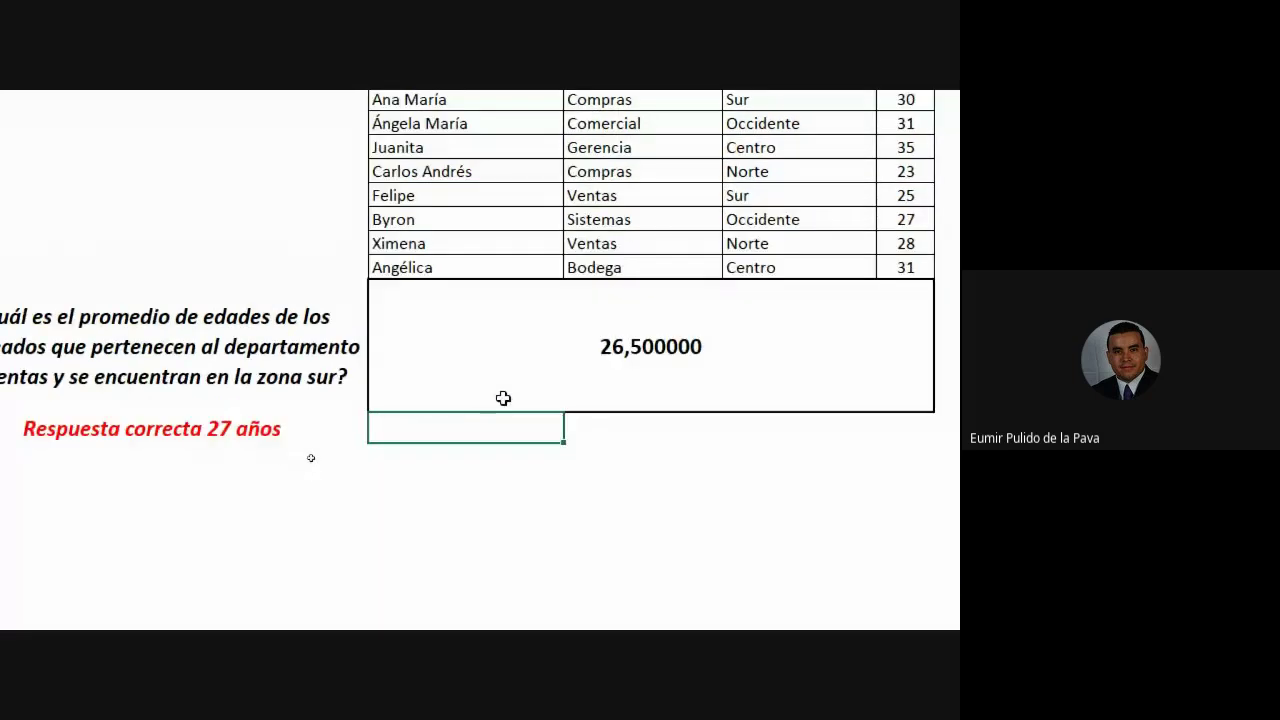
# Decrease the result's decimal places twice so it displays 27.
pyautogui.click(619, 305)
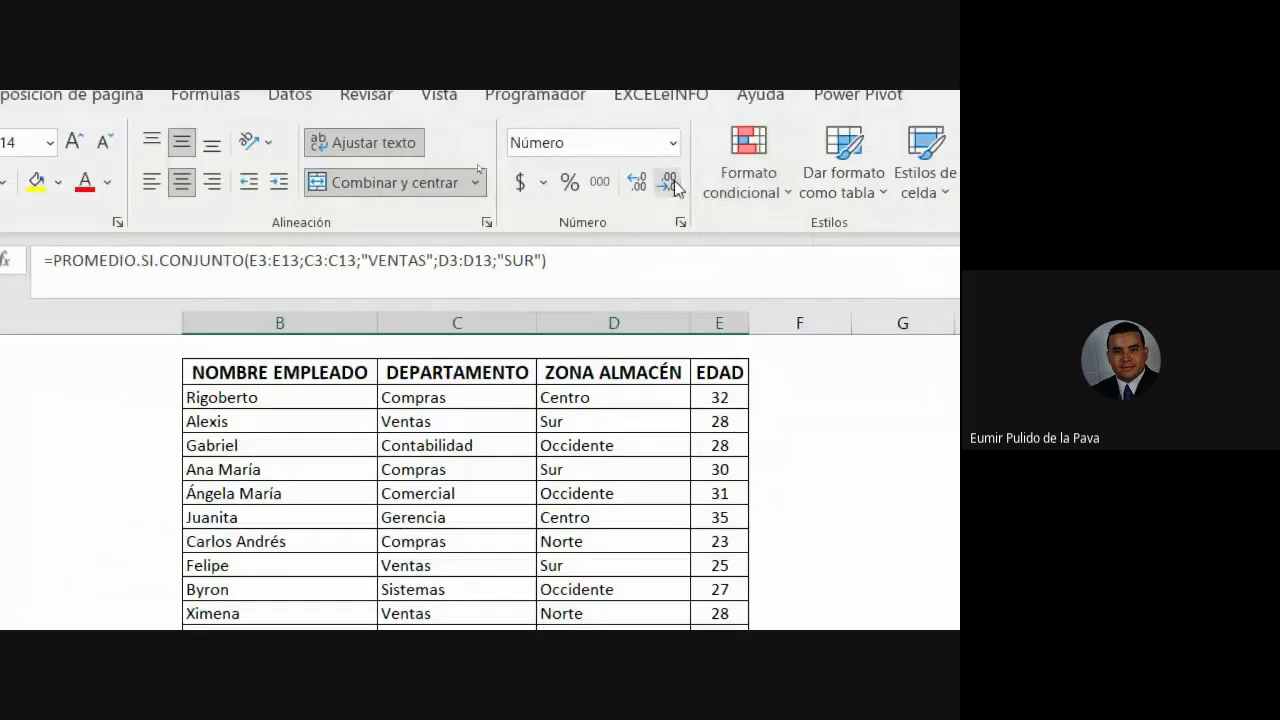
pyautogui.click(665, 181)
pyautogui.click(665, 181)
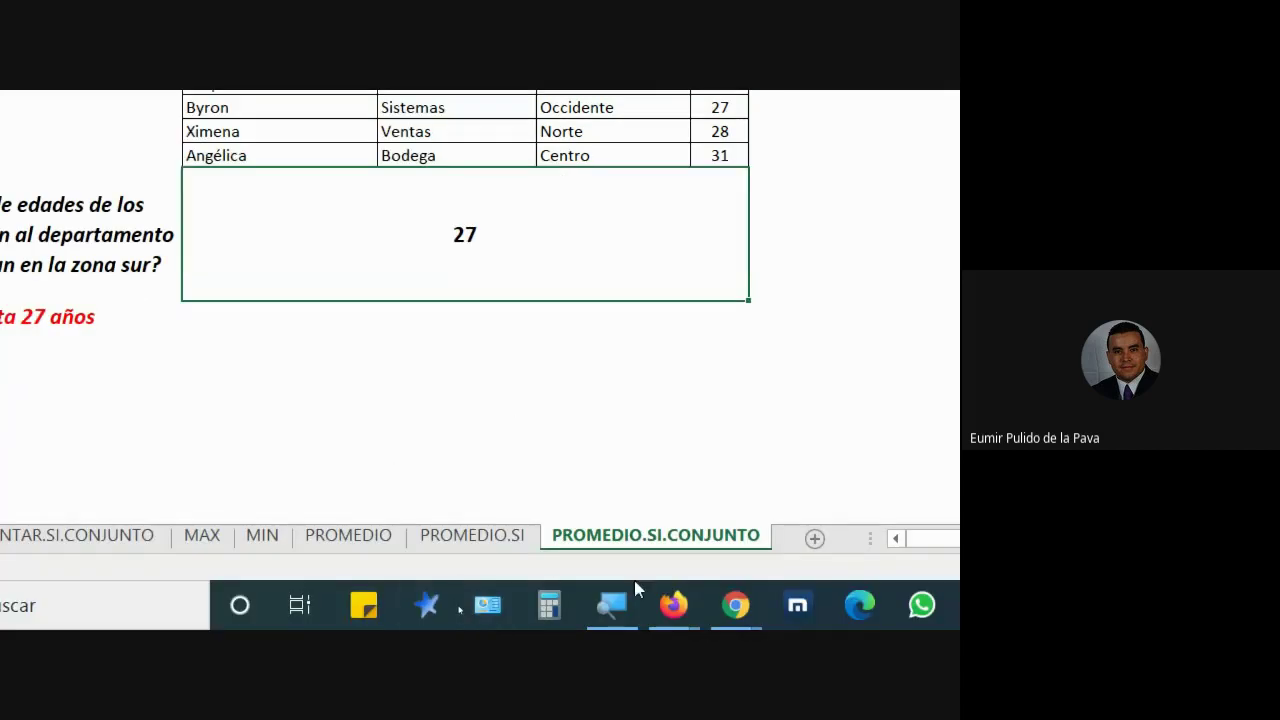
# Bring the Google Meet call forward and reset the screen magnifier to 100%.
pyautogui.moveTo(712, 595)
pyautogui.click(665, 548)
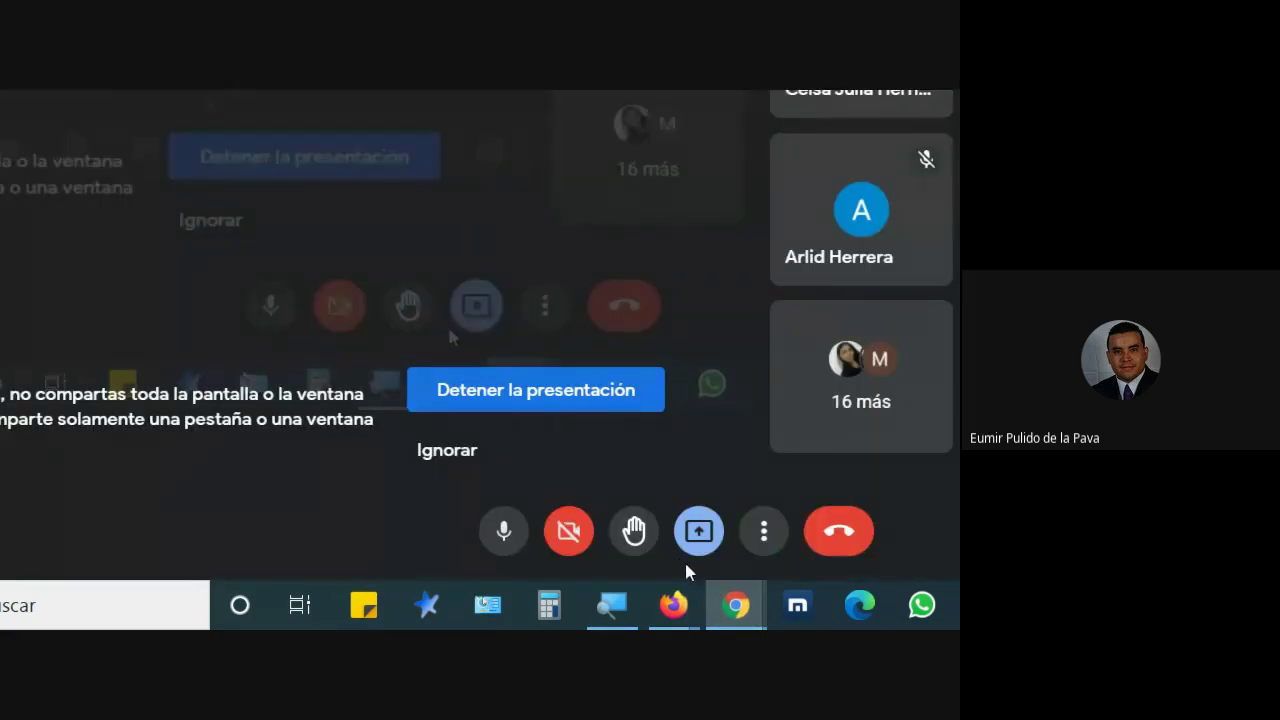
pyautogui.click(598, 598)
pyautogui.click(501, 521)
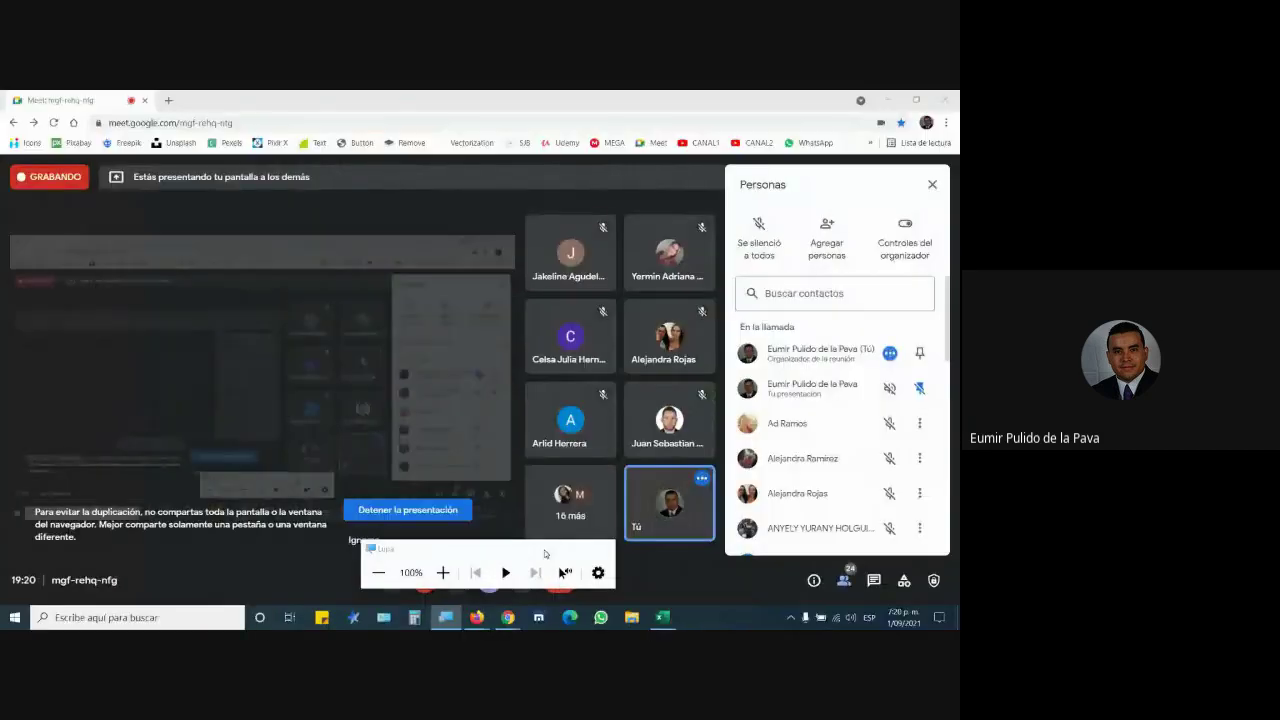
# Open the in-call chat messages, then bring the course PDF in Firefox forward.
pyautogui.click(874, 581)
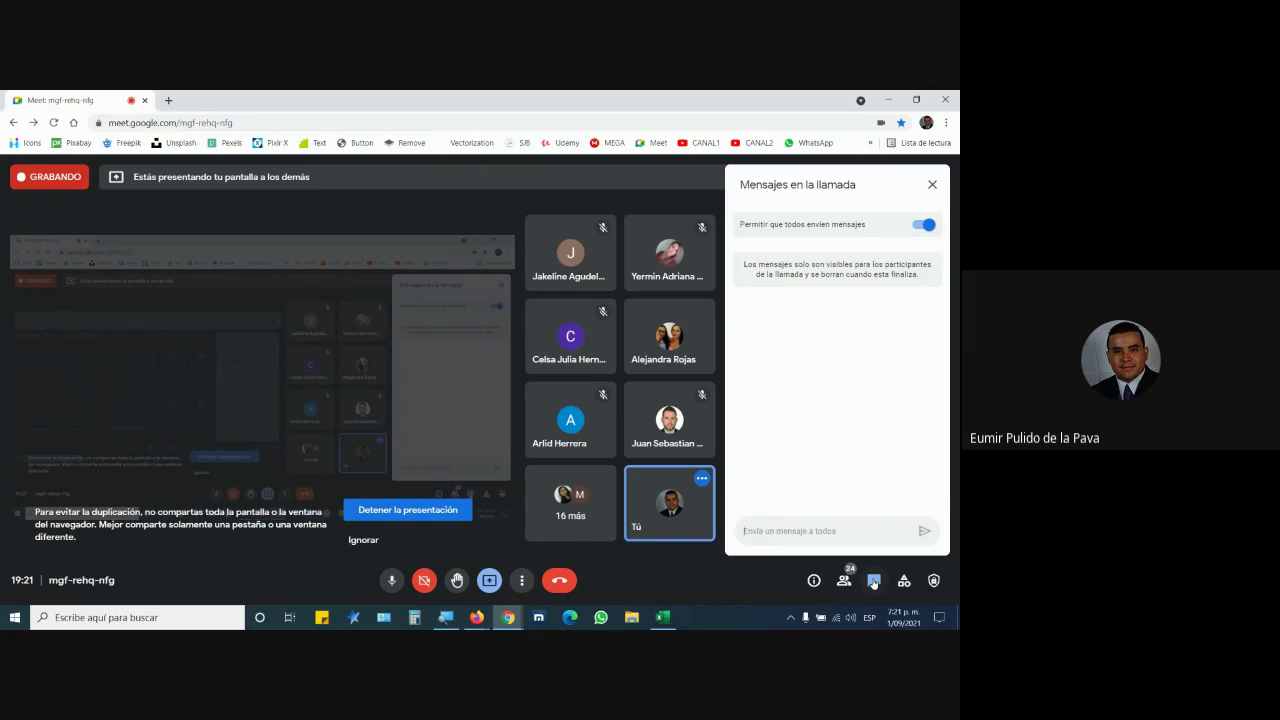
pyautogui.moveTo(475, 622)
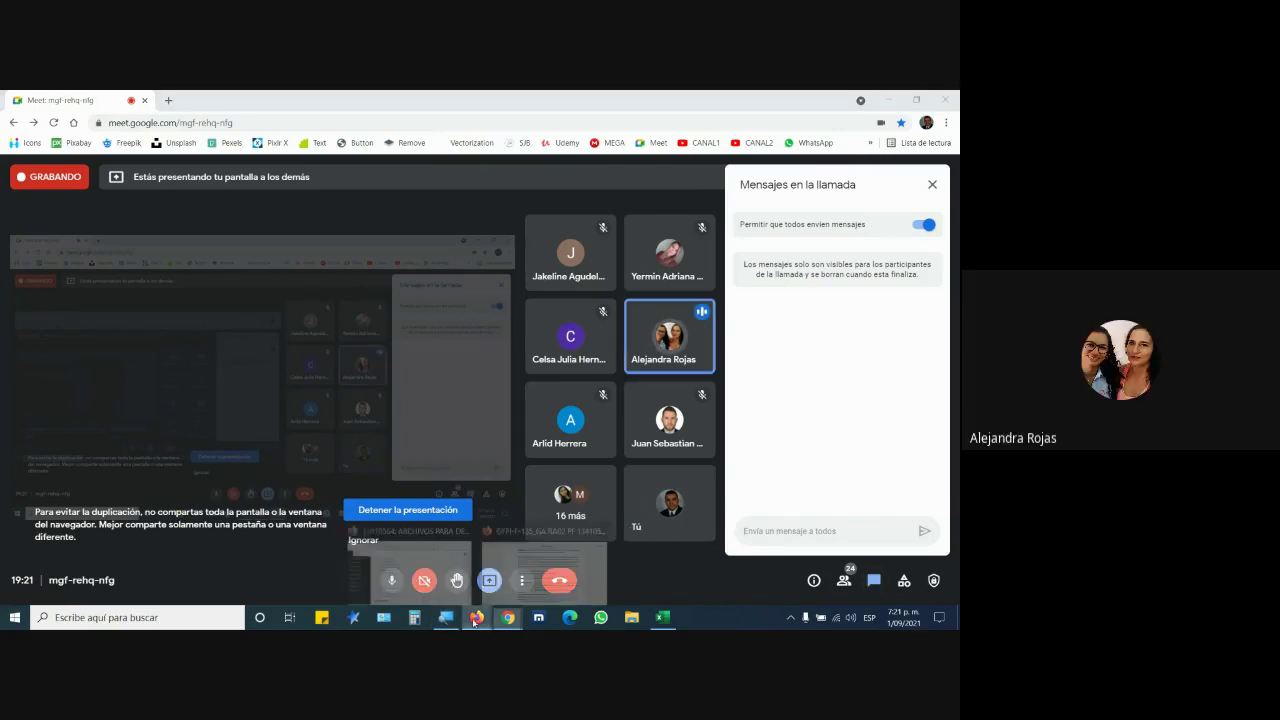
pyautogui.click(535, 568)
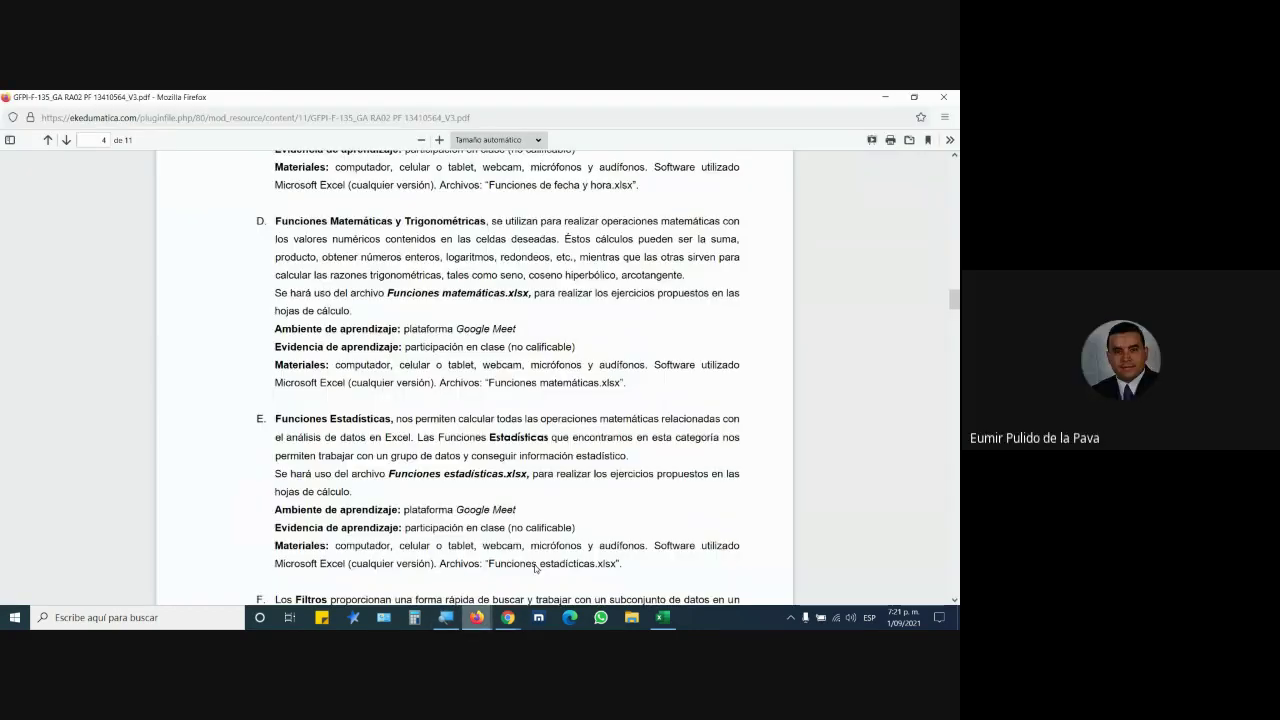
pyautogui.click(661, 617)
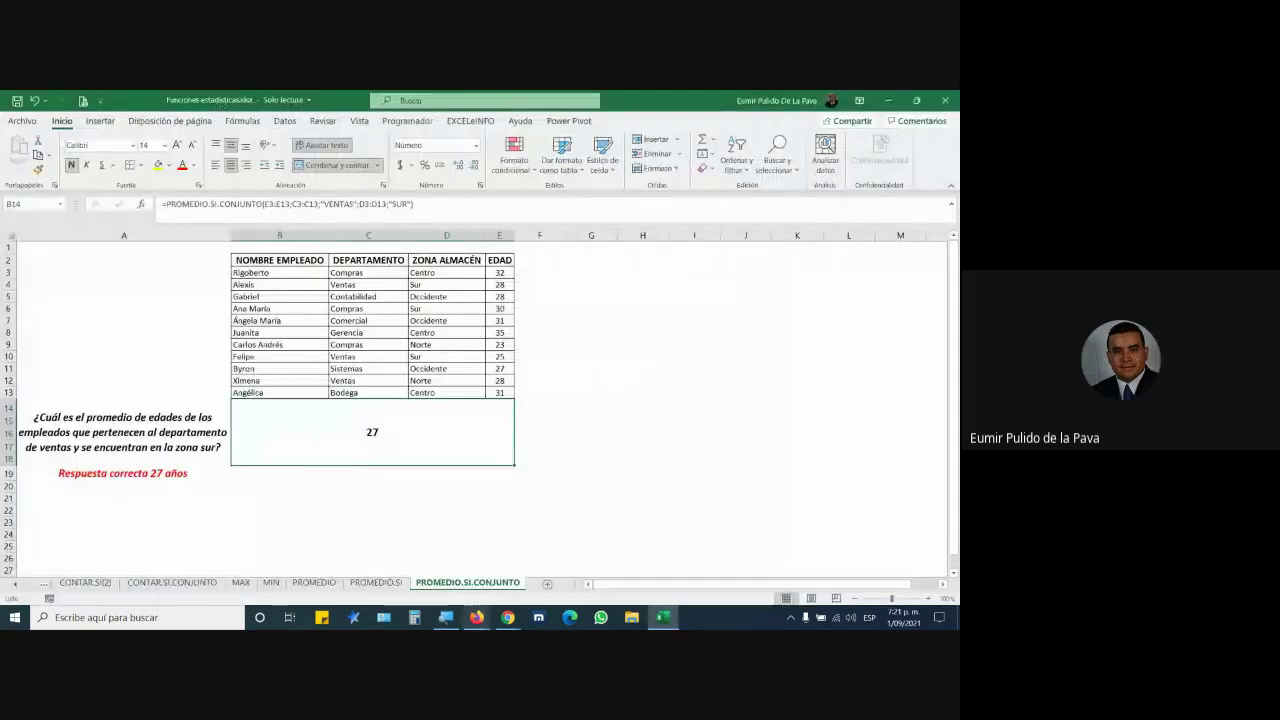
pyautogui.moveTo(510, 620)
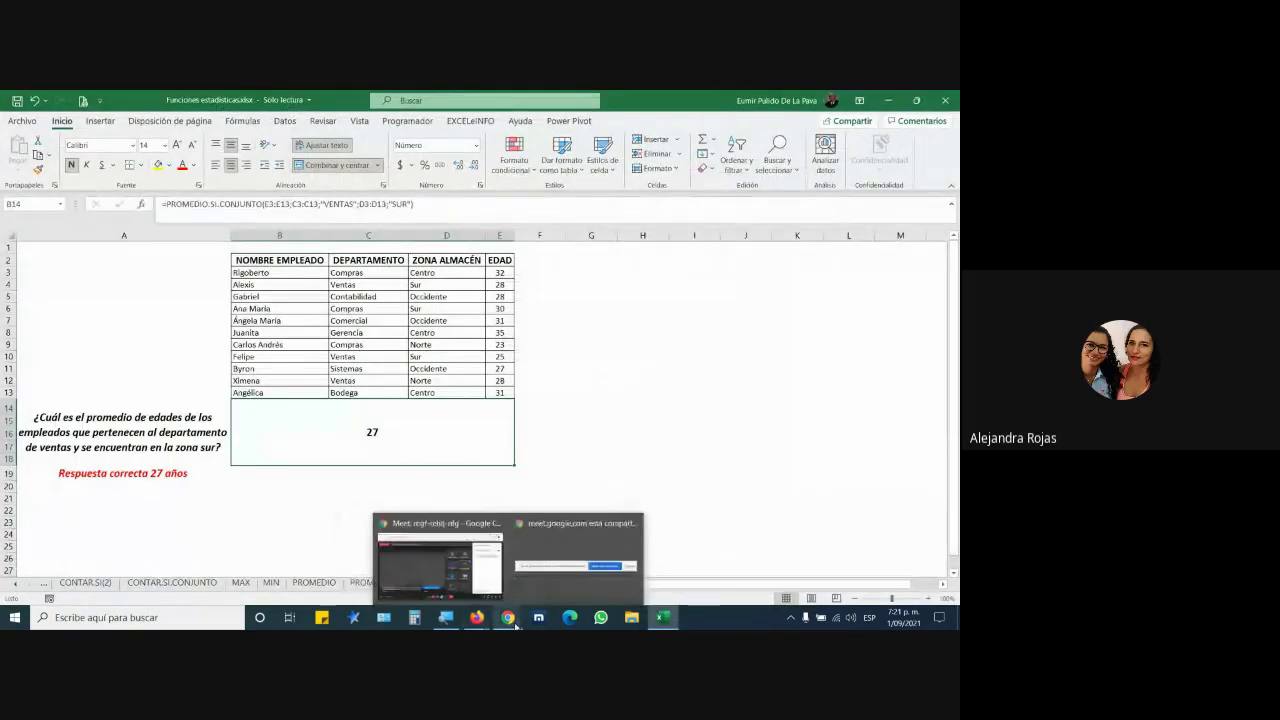
pyautogui.click(480, 570)
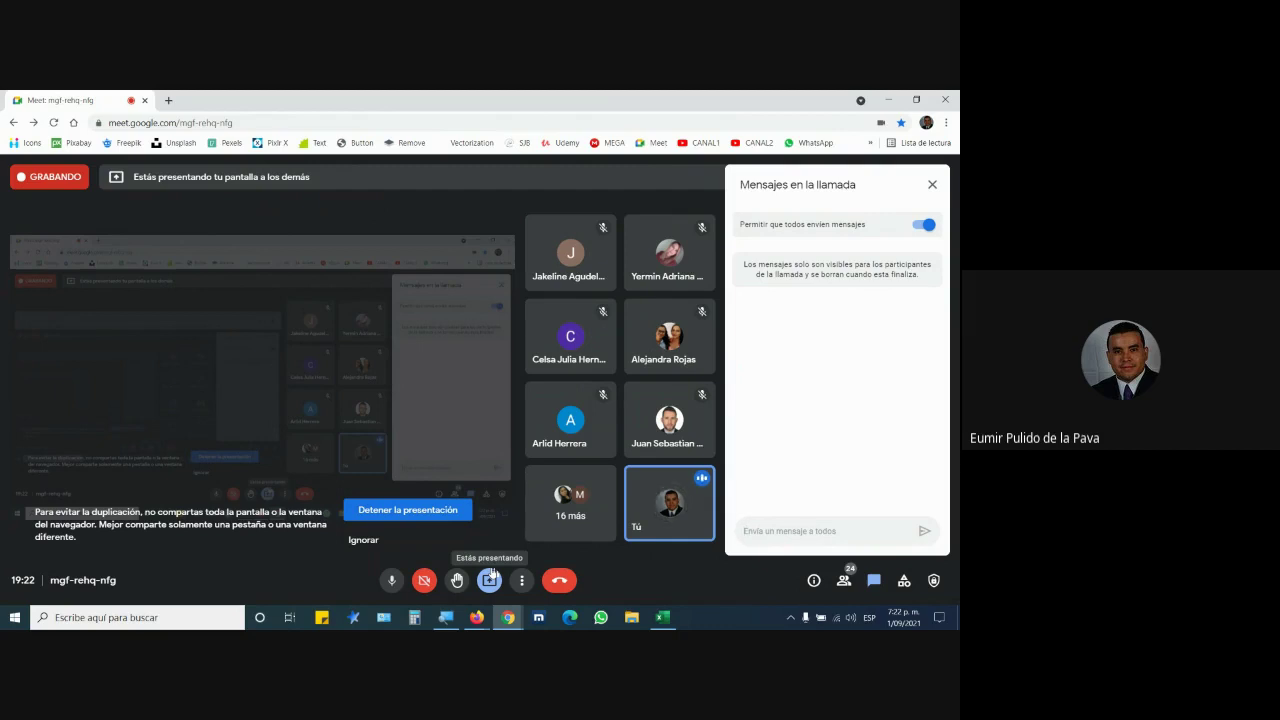
pyautogui.click(663, 618)
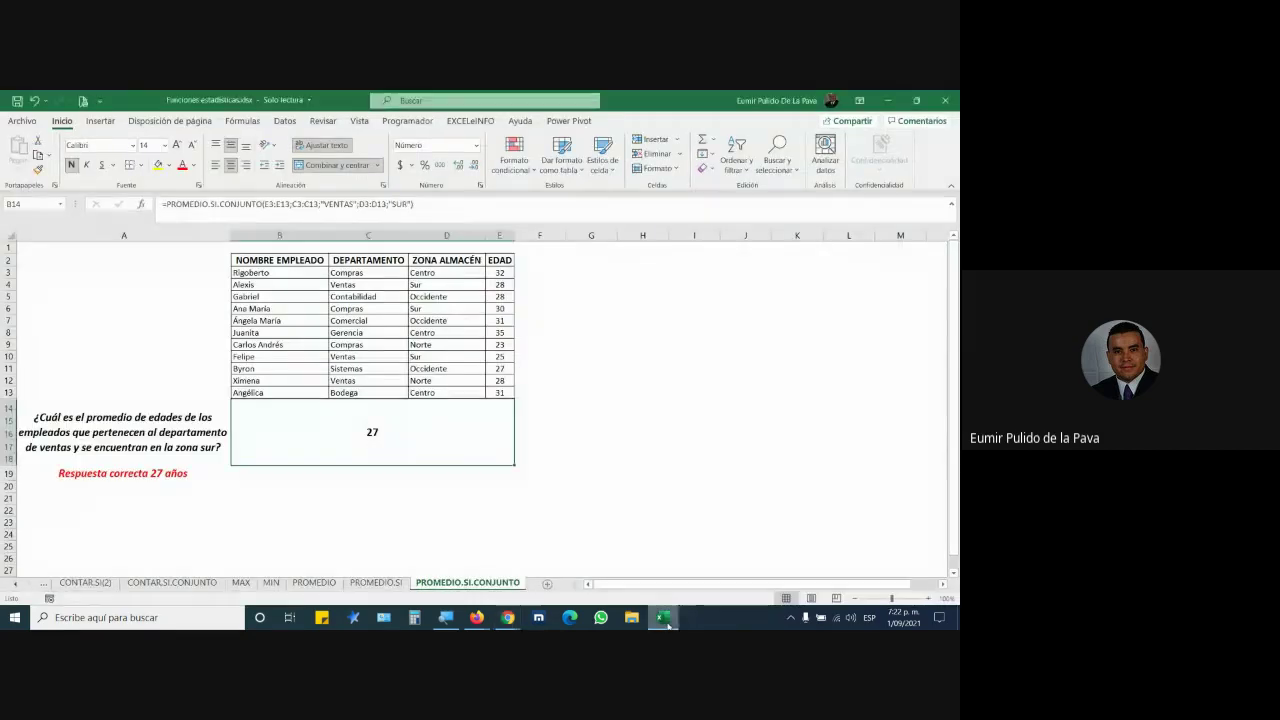
# Open the average-age formula for editing, magnify the screen, and review the E3:E13 and C3:C13 ranges.
pyautogui.doubleClick(451, 449)
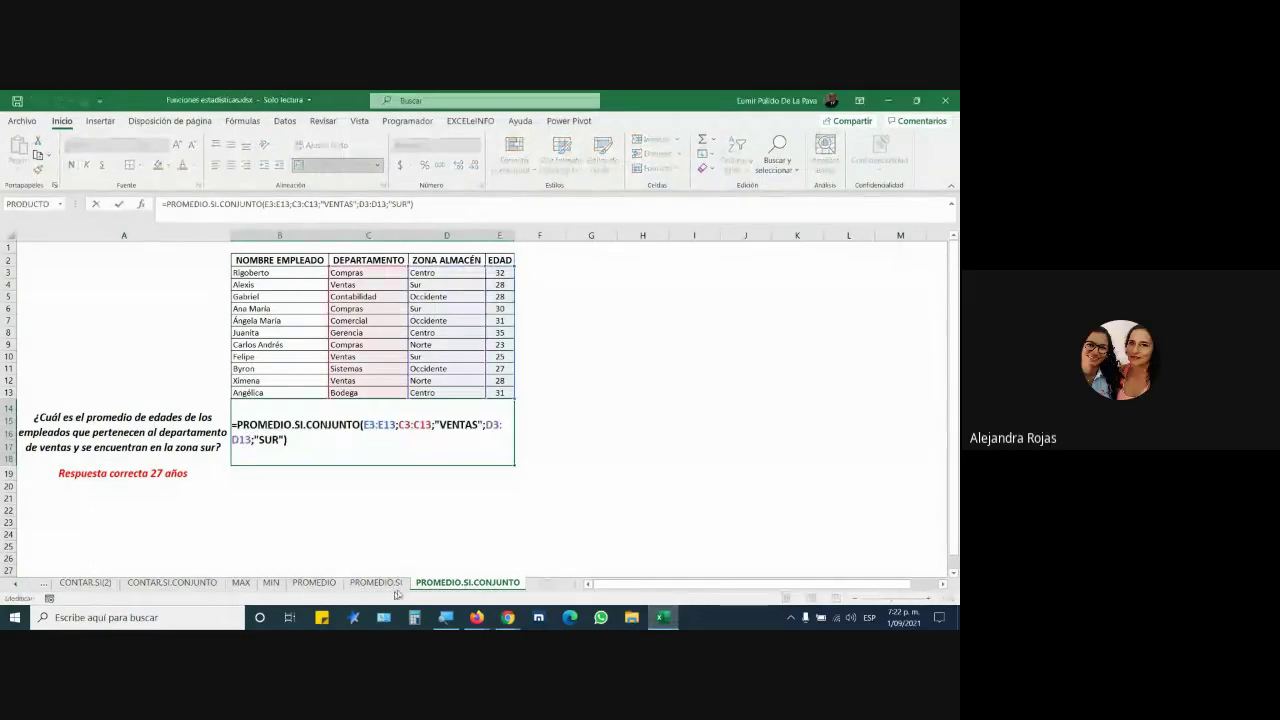
pyautogui.click(446, 617)
pyautogui.click(451, 567)
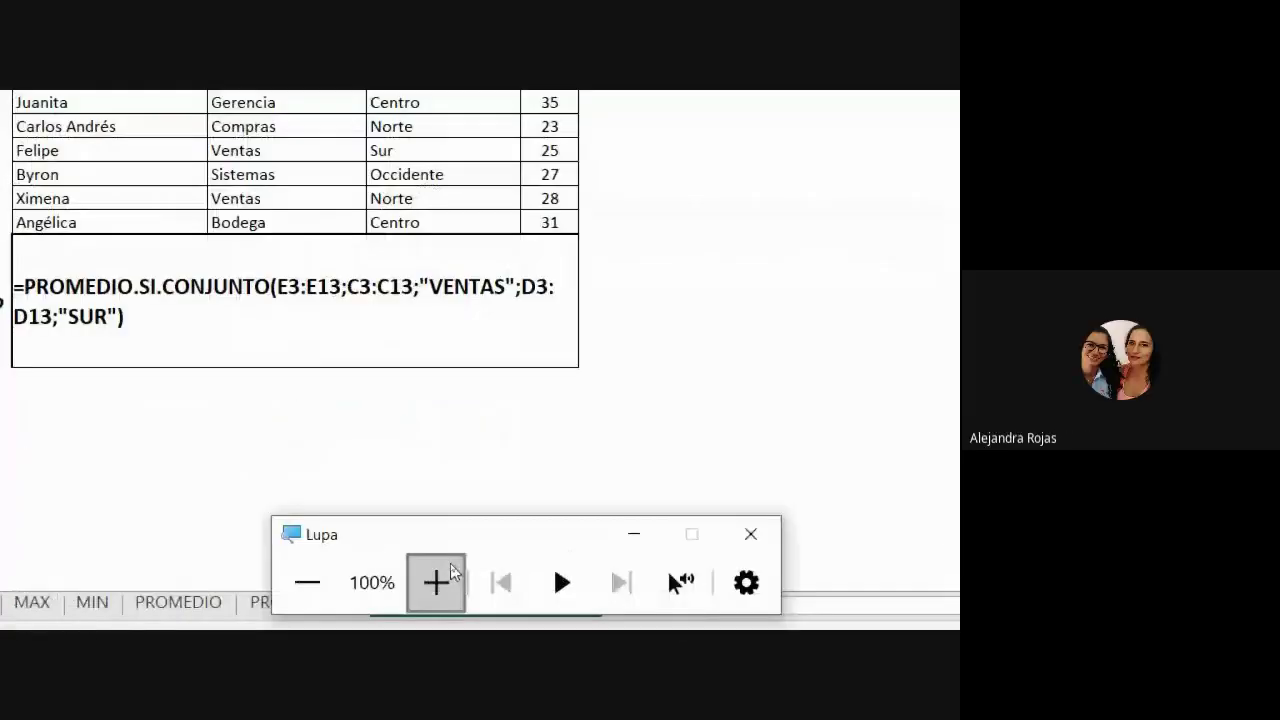
pyautogui.click(423, 307)
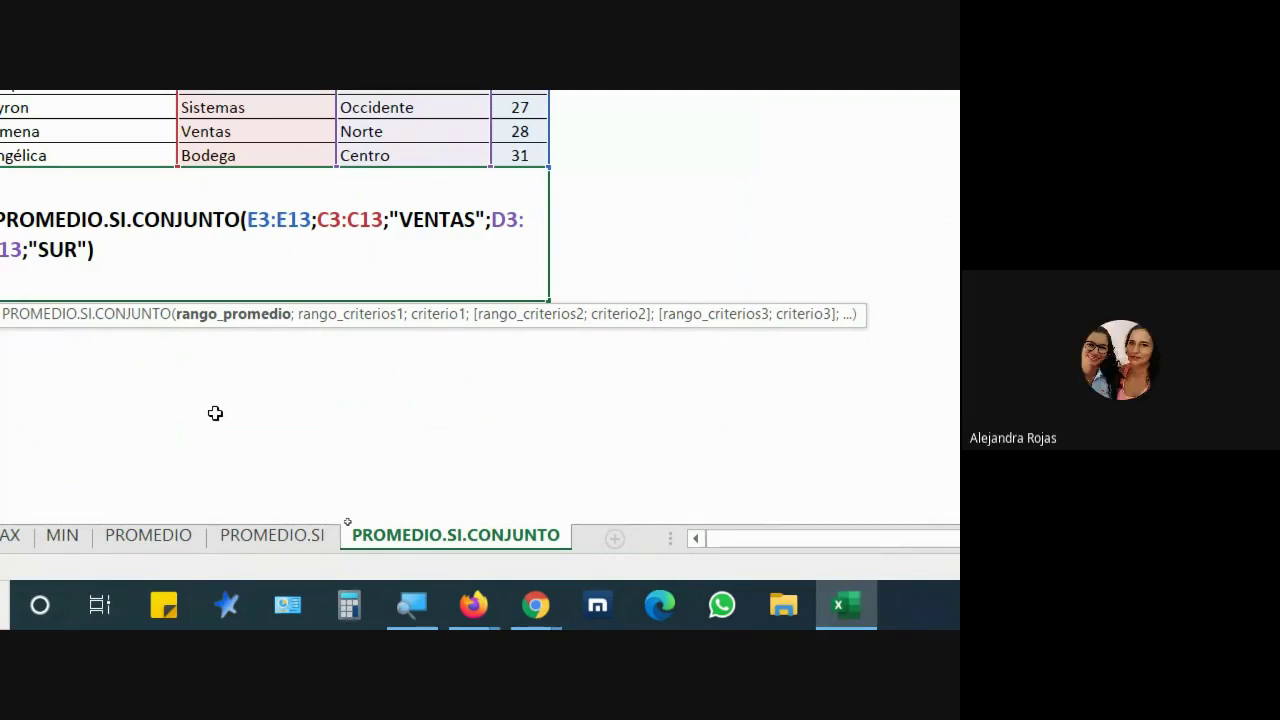
pyautogui.click(347, 219)
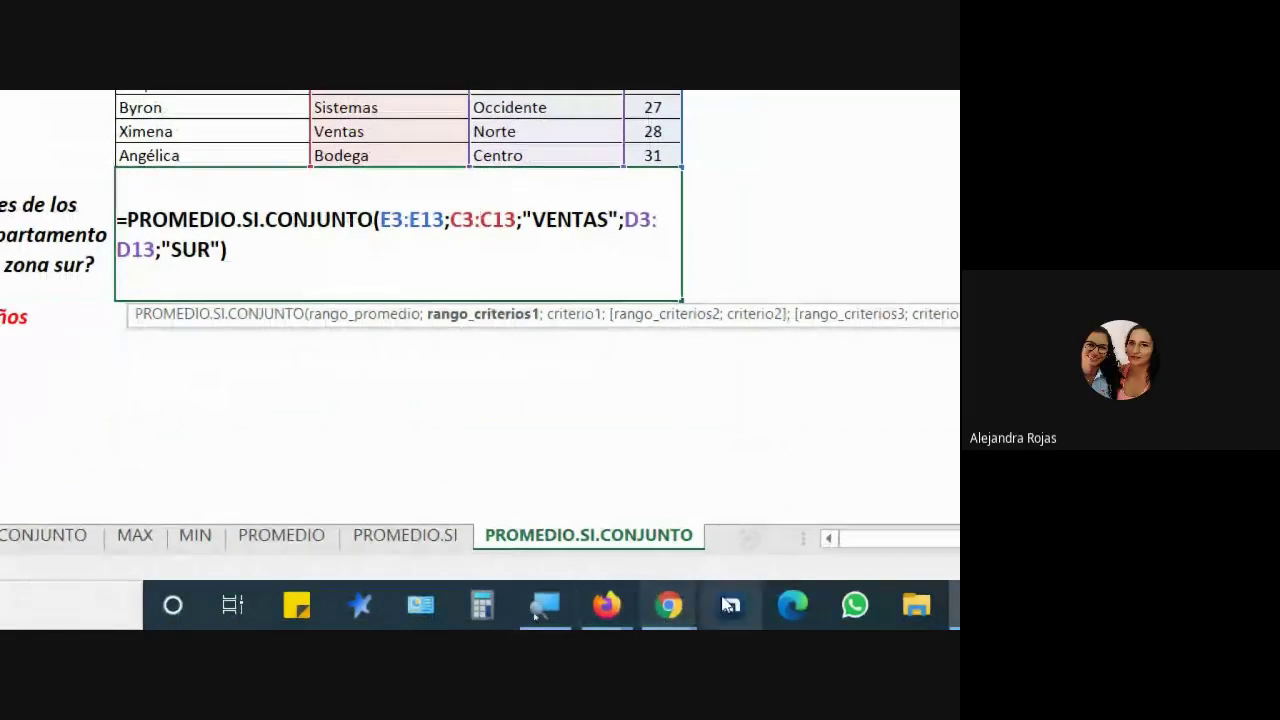
# Check the Google Meet participants list, then return to the Excel formula.
pyautogui.moveTo(660, 604)
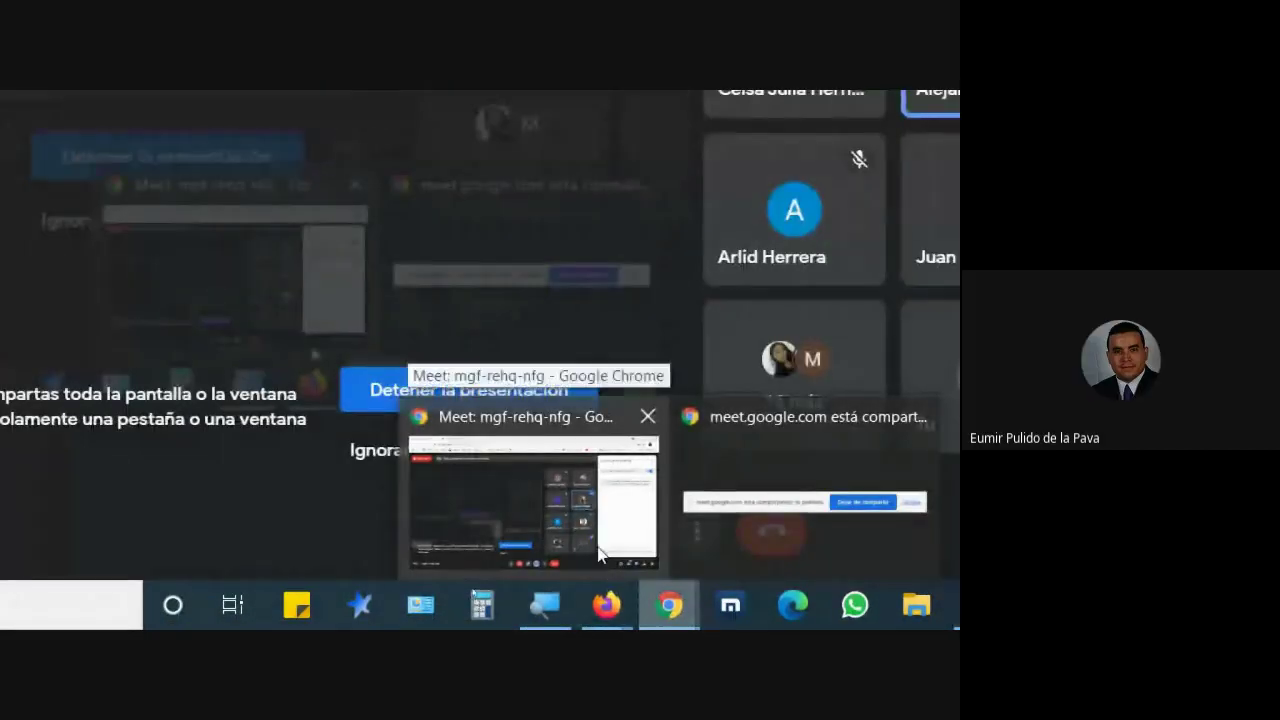
pyautogui.click(600, 560)
pyautogui.click(814, 531)
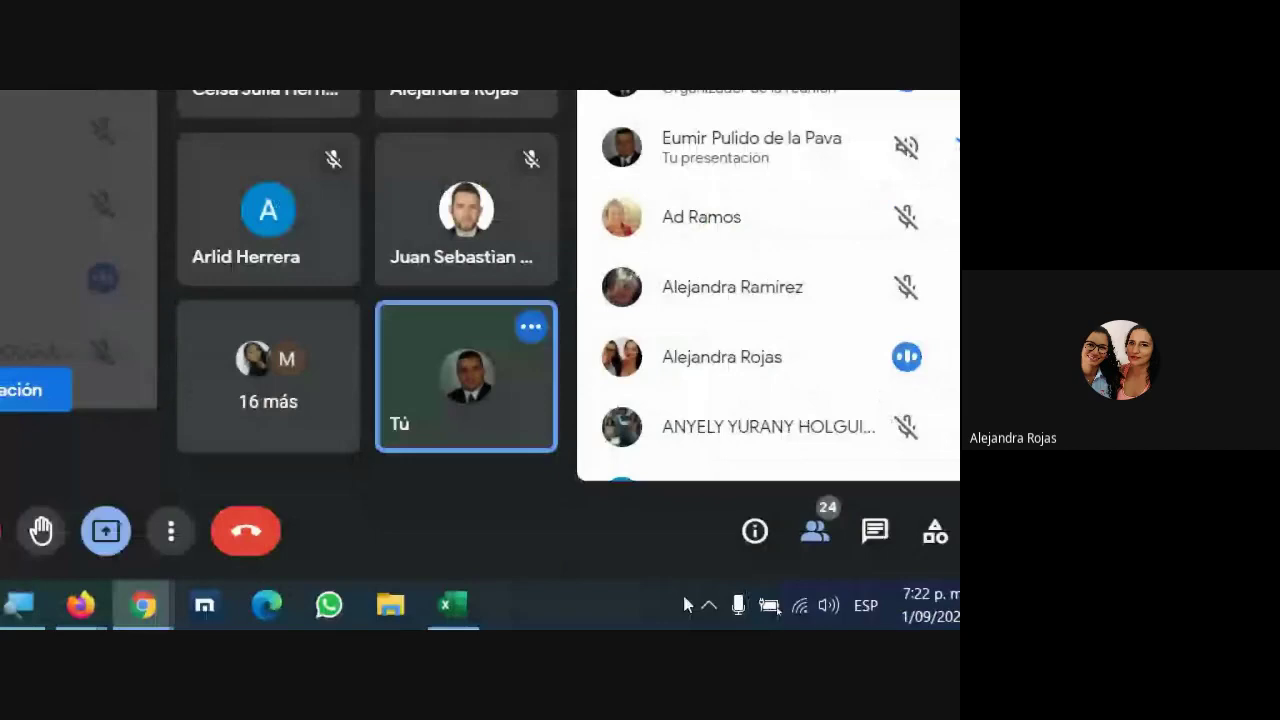
pyautogui.click(449, 606)
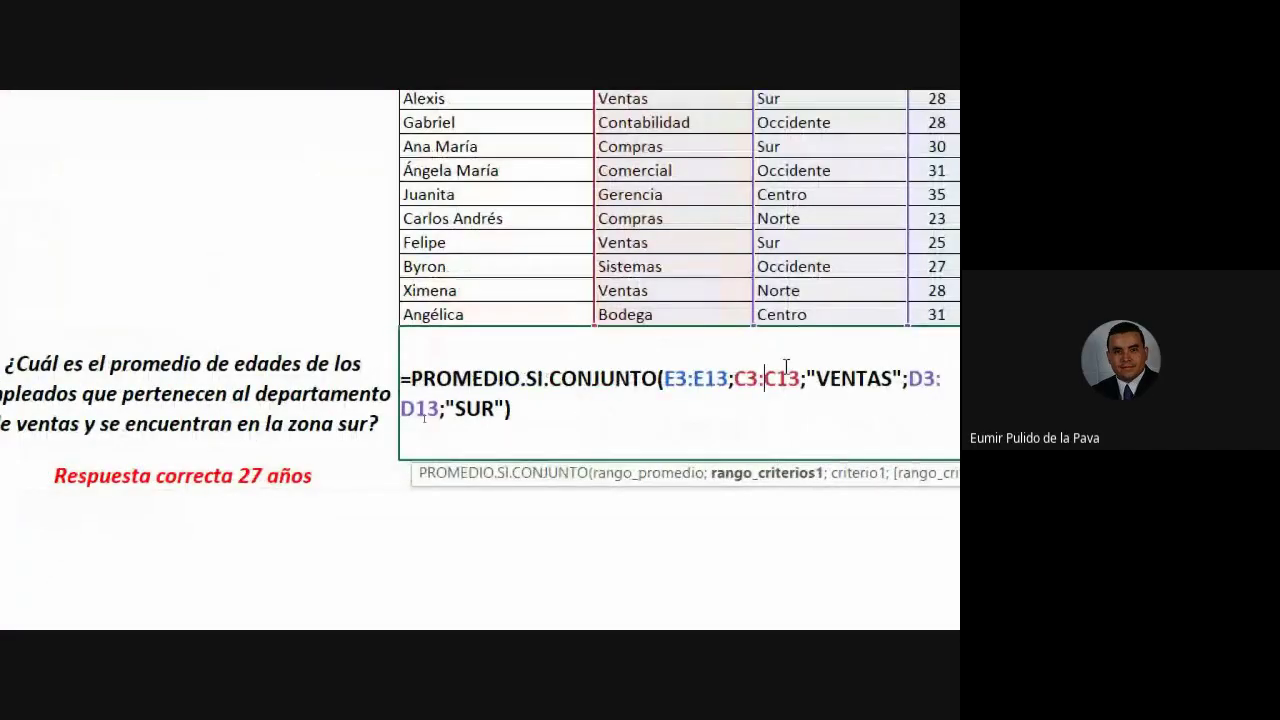
# Walk through the VENTAS, D3:D13, SUR and E3:E13 arguments and commit the formula to show 27.
pyautogui.click(648, 380)
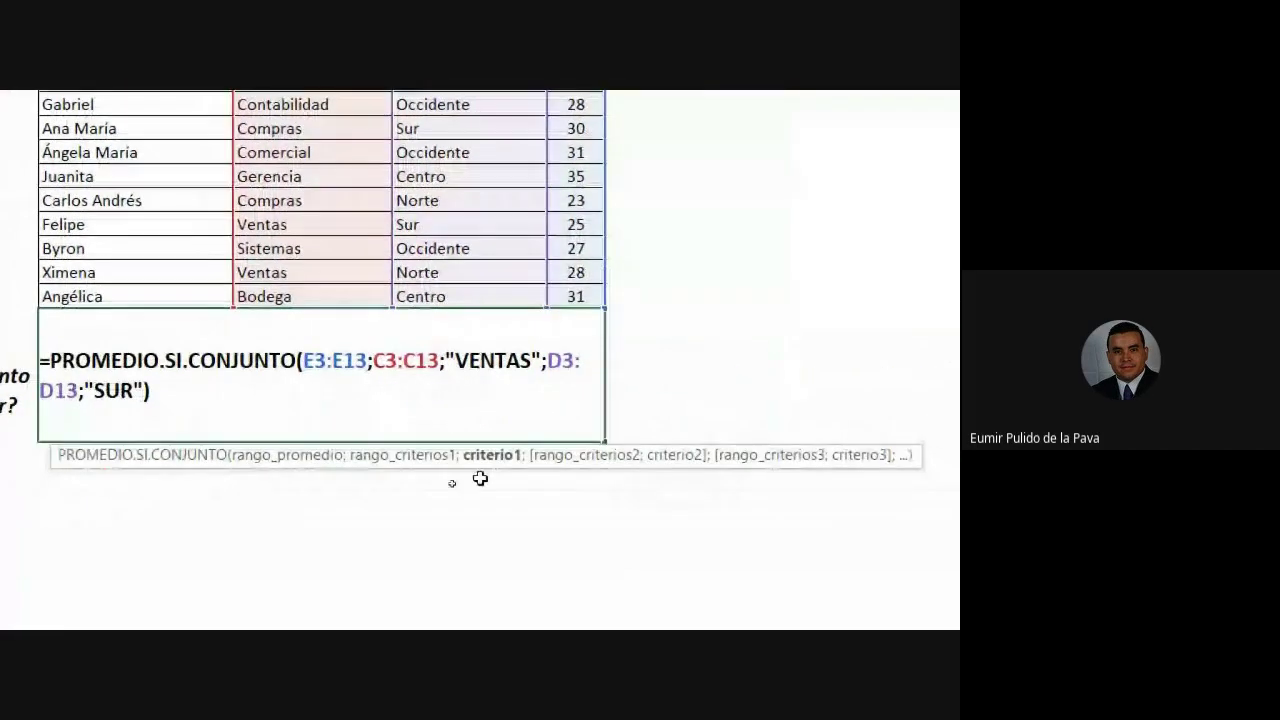
pyautogui.click(558, 362)
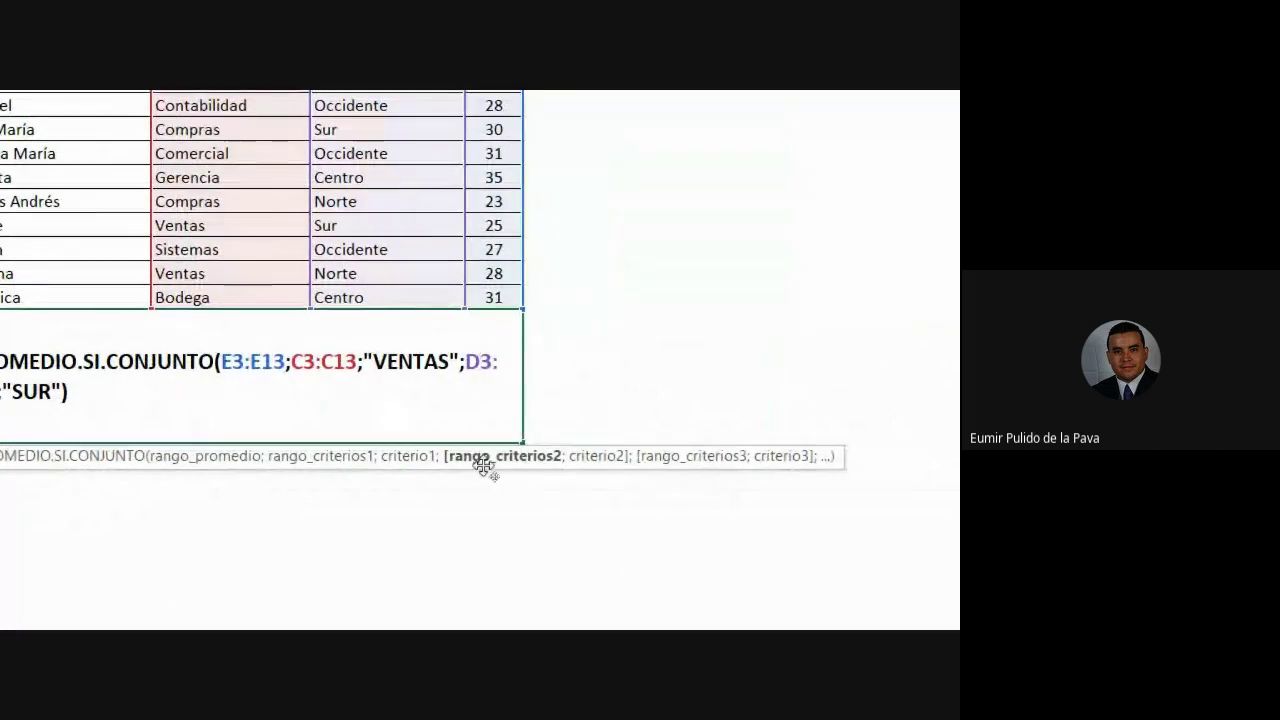
pyautogui.click(40, 391)
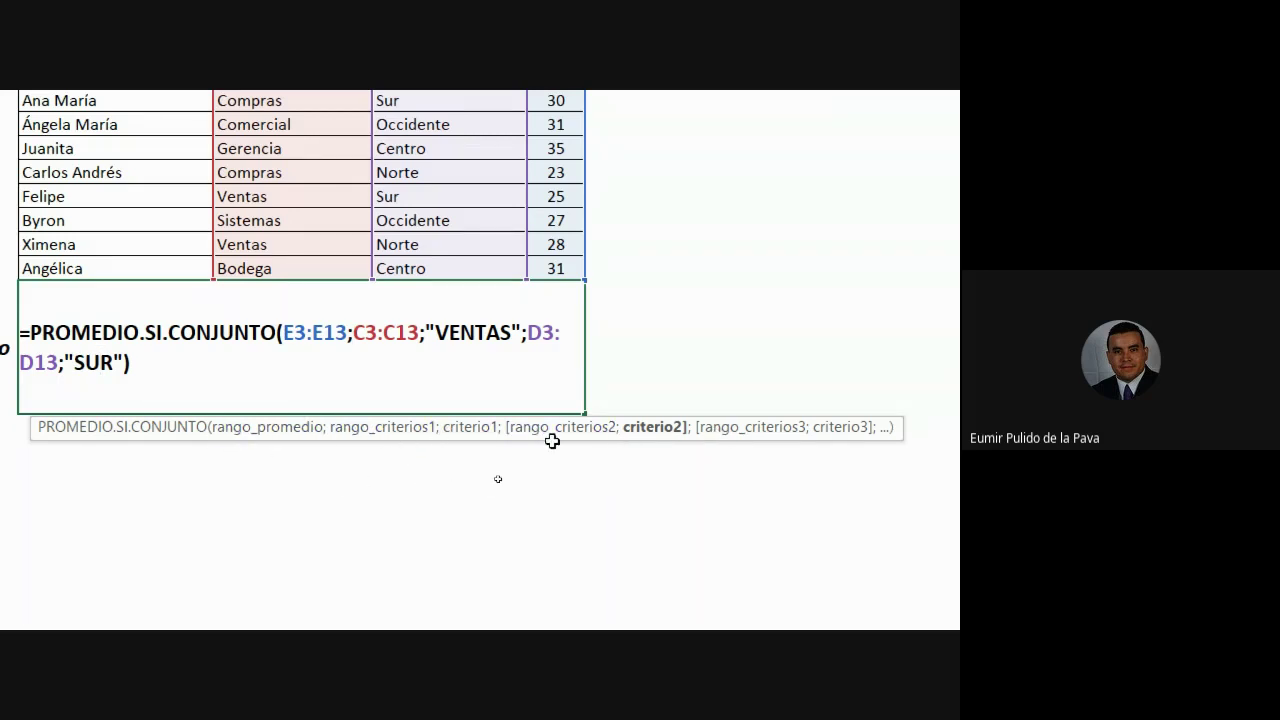
pyautogui.click(268, 427)
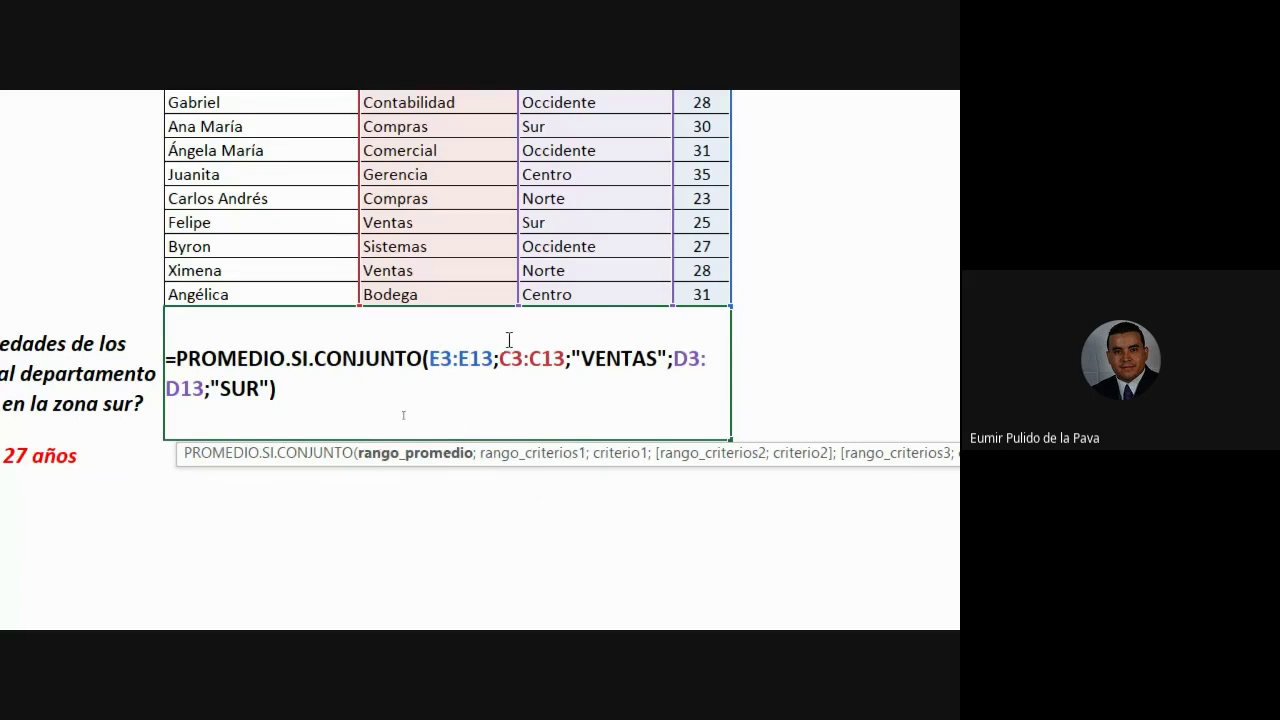
pyautogui.scroll(2, 757, 121)
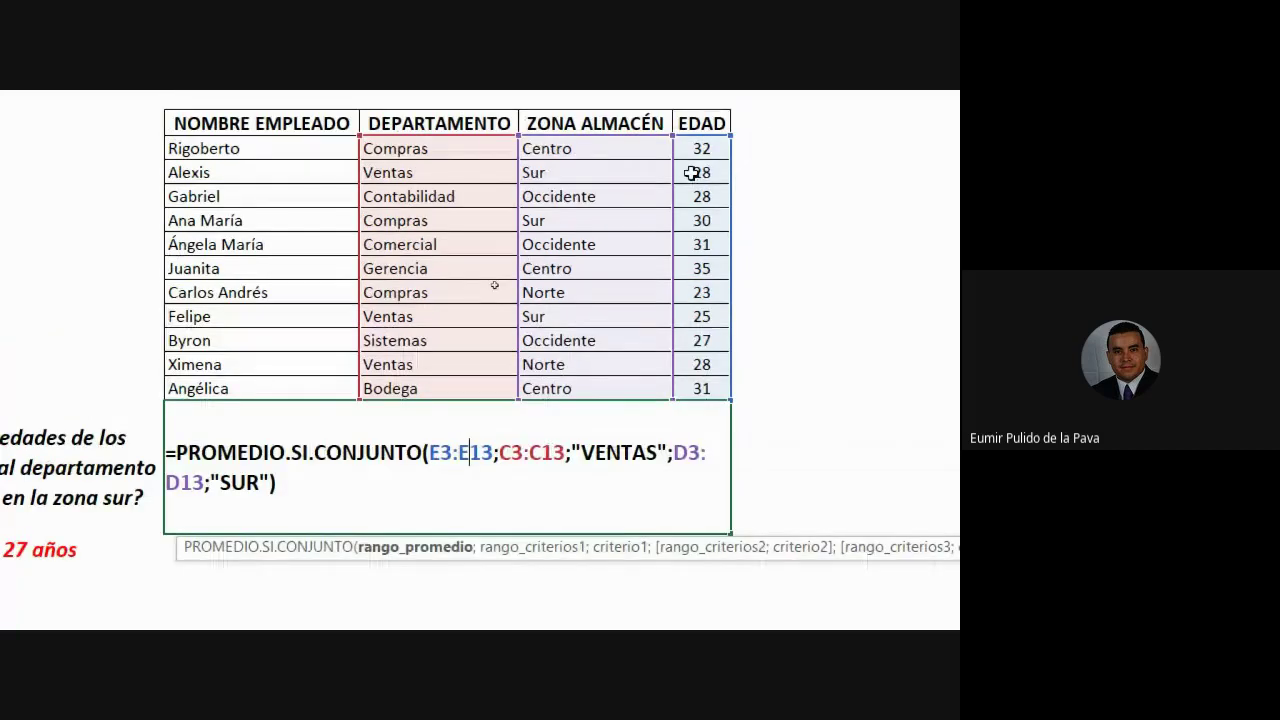
pyautogui.scroll(-2, 691, 168)
pyautogui.scroll(2, 566, 314)
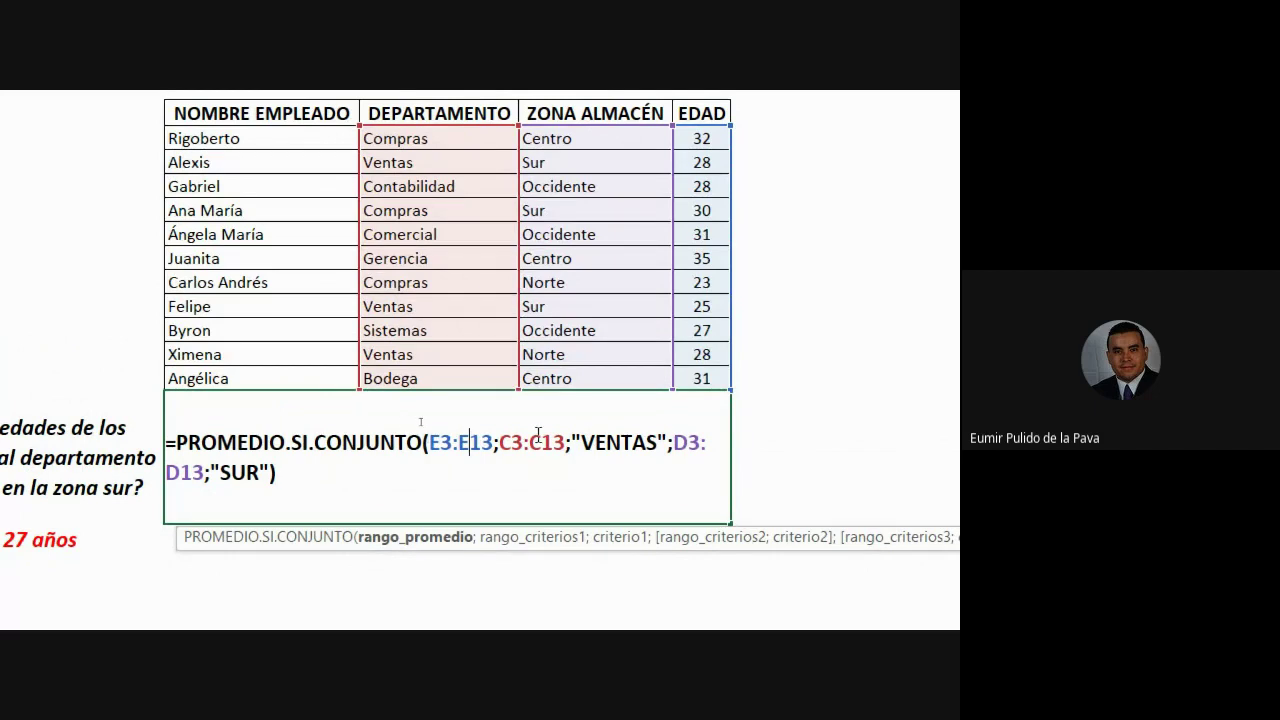
pyautogui.click(606, 442)
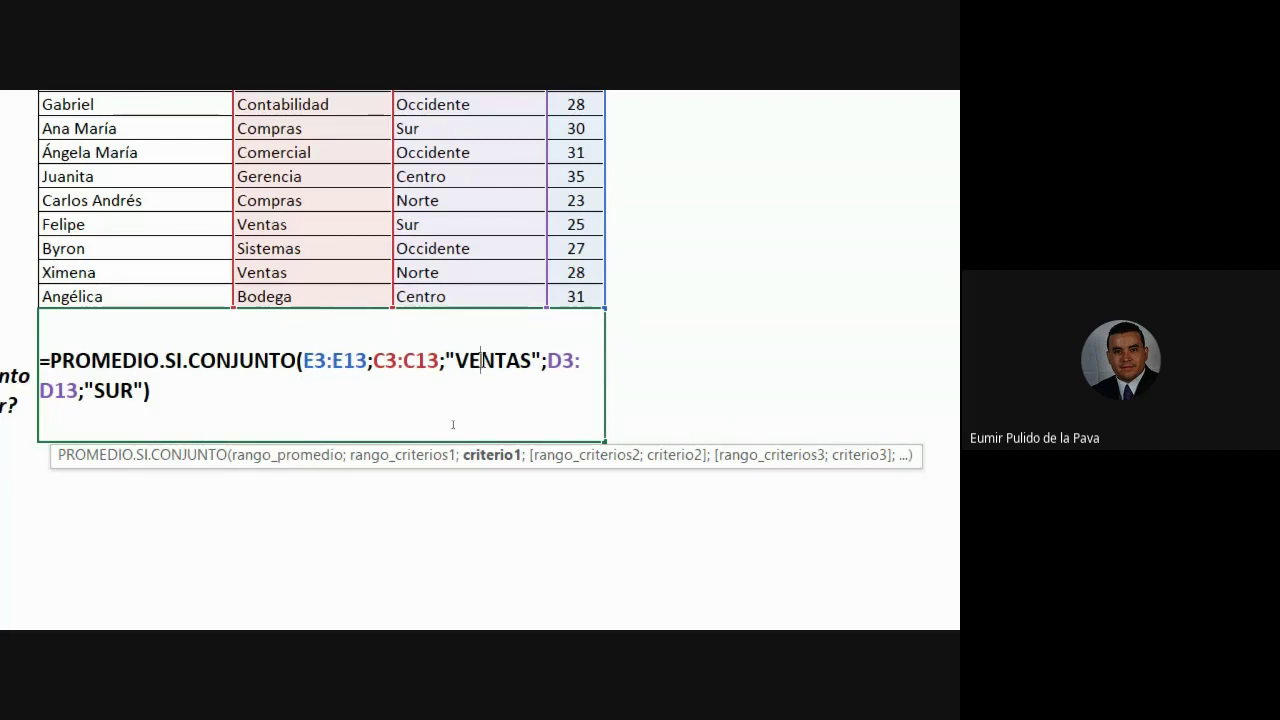
pyautogui.press('Return')
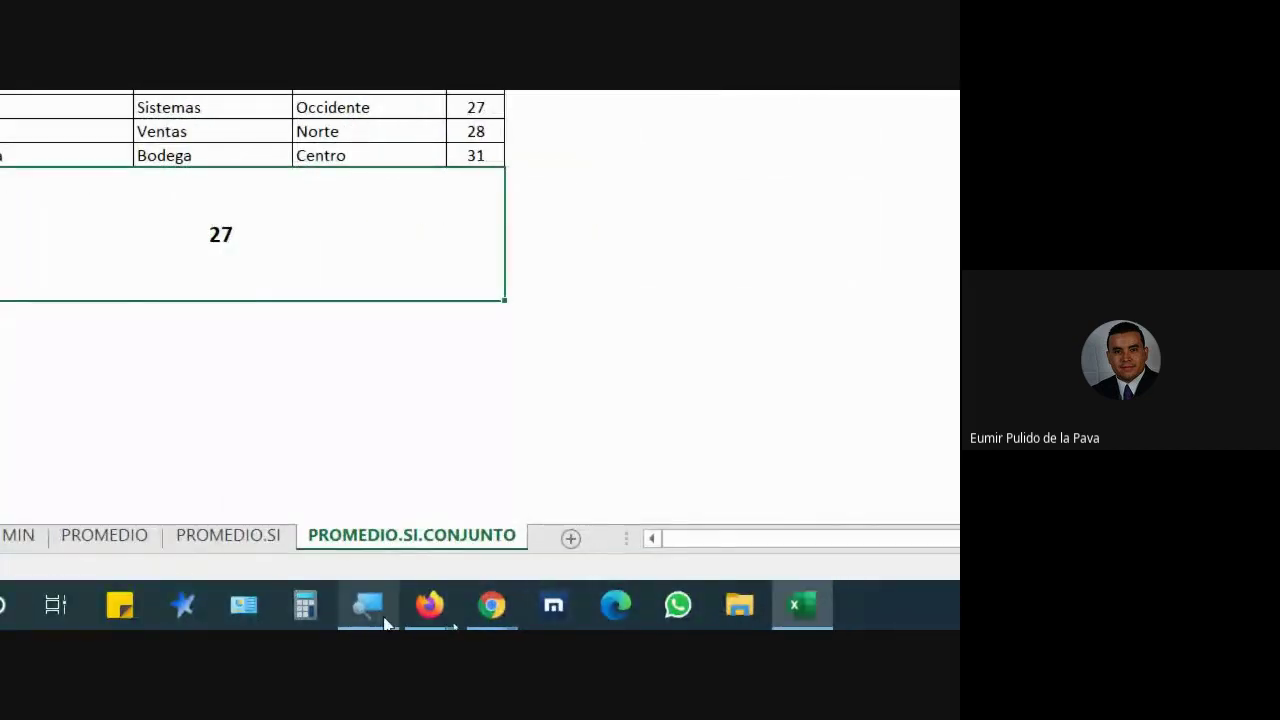
# Bring the course guide PDF in Firefox forward and scroll through its pages.
pyautogui.click(368, 605)
pyautogui.click(234, 514)
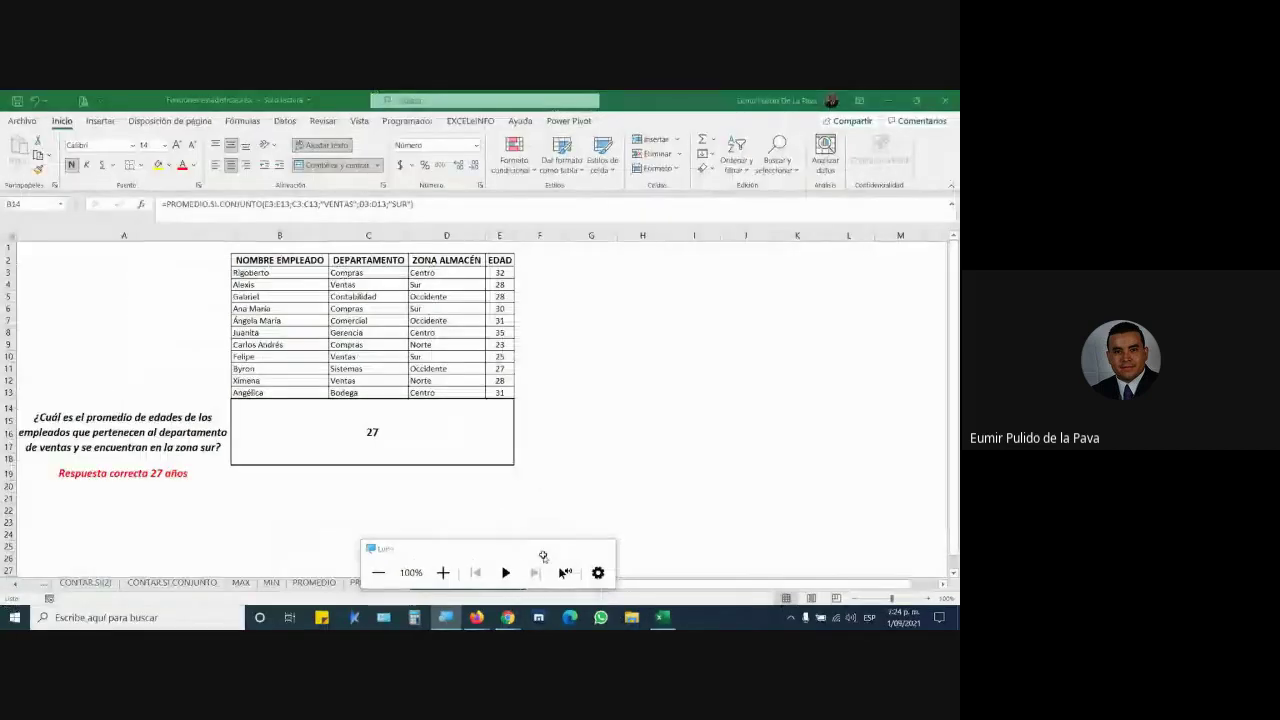
pyautogui.click(541, 548)
pyautogui.moveTo(476, 617)
pyautogui.click(533, 560)
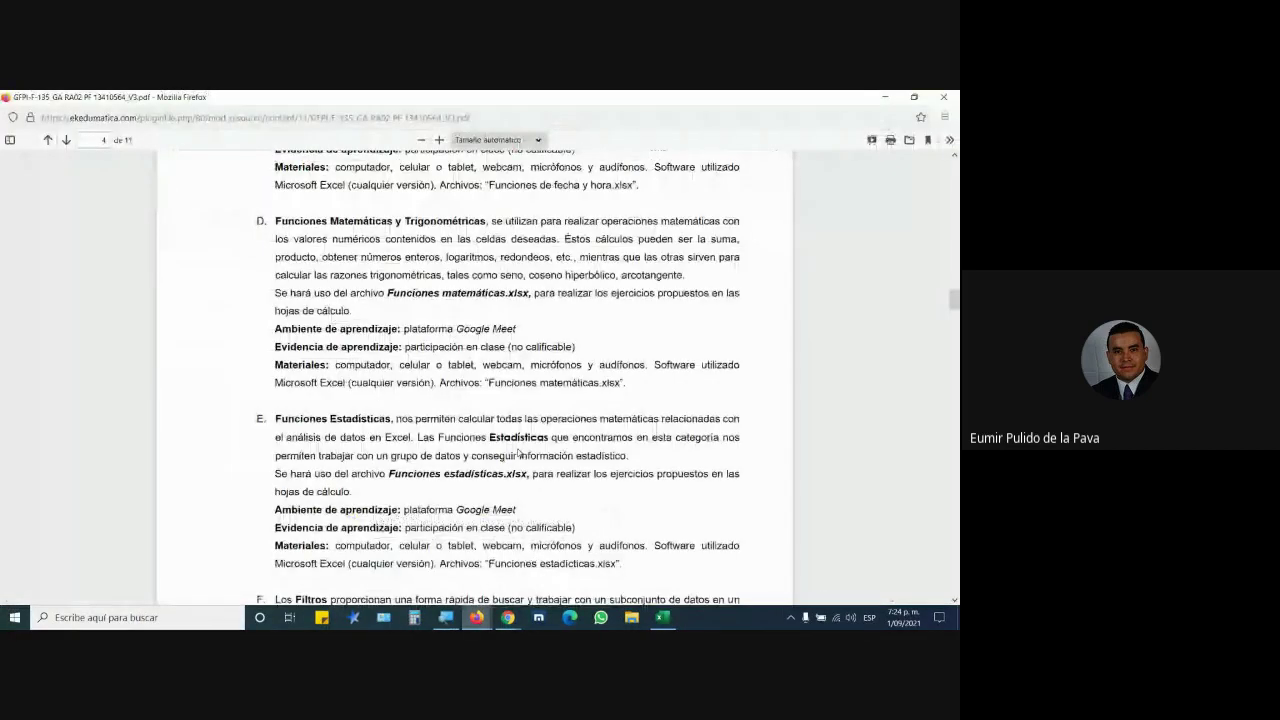
pyautogui.scroll(-3, 512, 457)
pyautogui.scroll(-1, 512, 457)
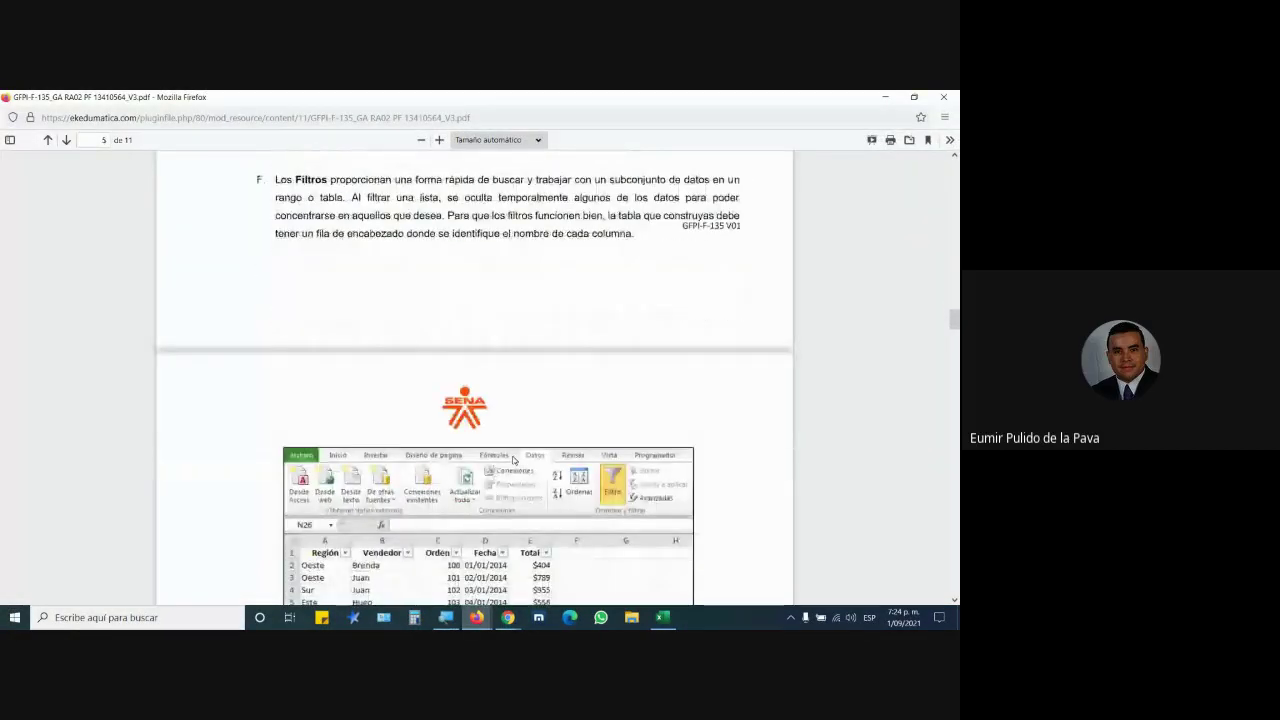
pyautogui.scroll(-1, 513, 459)
pyautogui.scroll(-5, 513, 461)
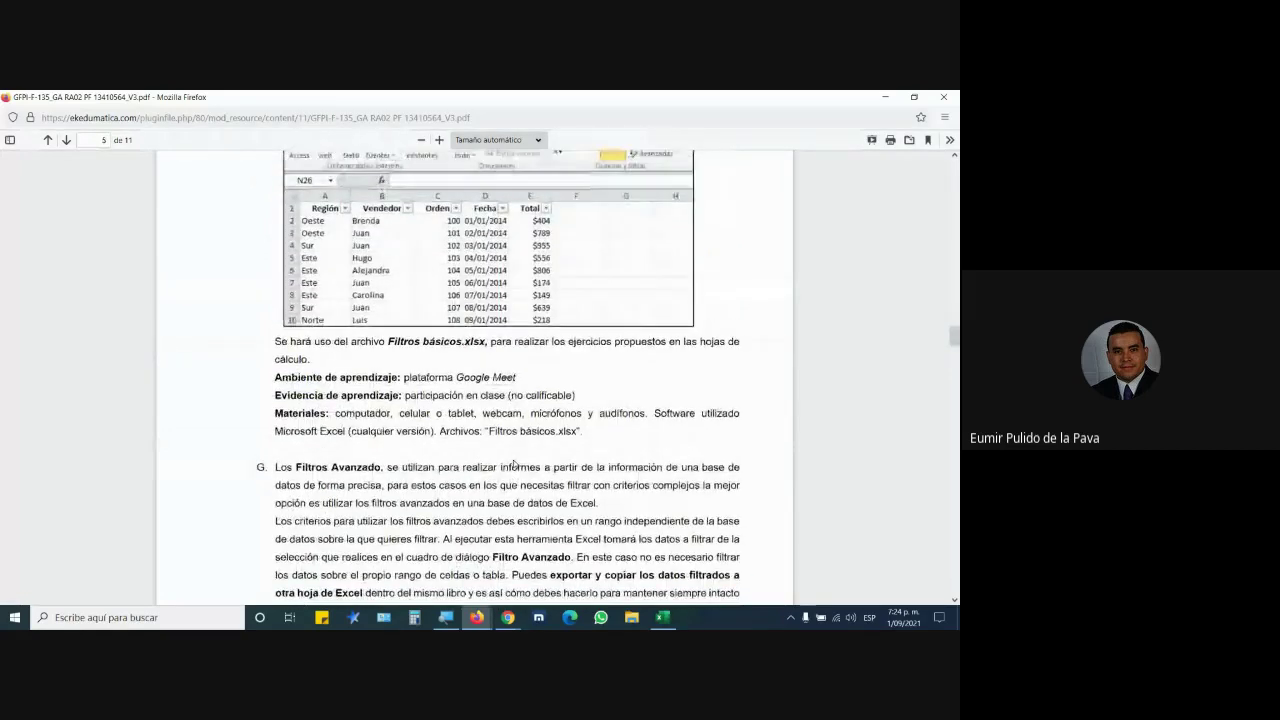
pyautogui.scroll(5, 513, 463)
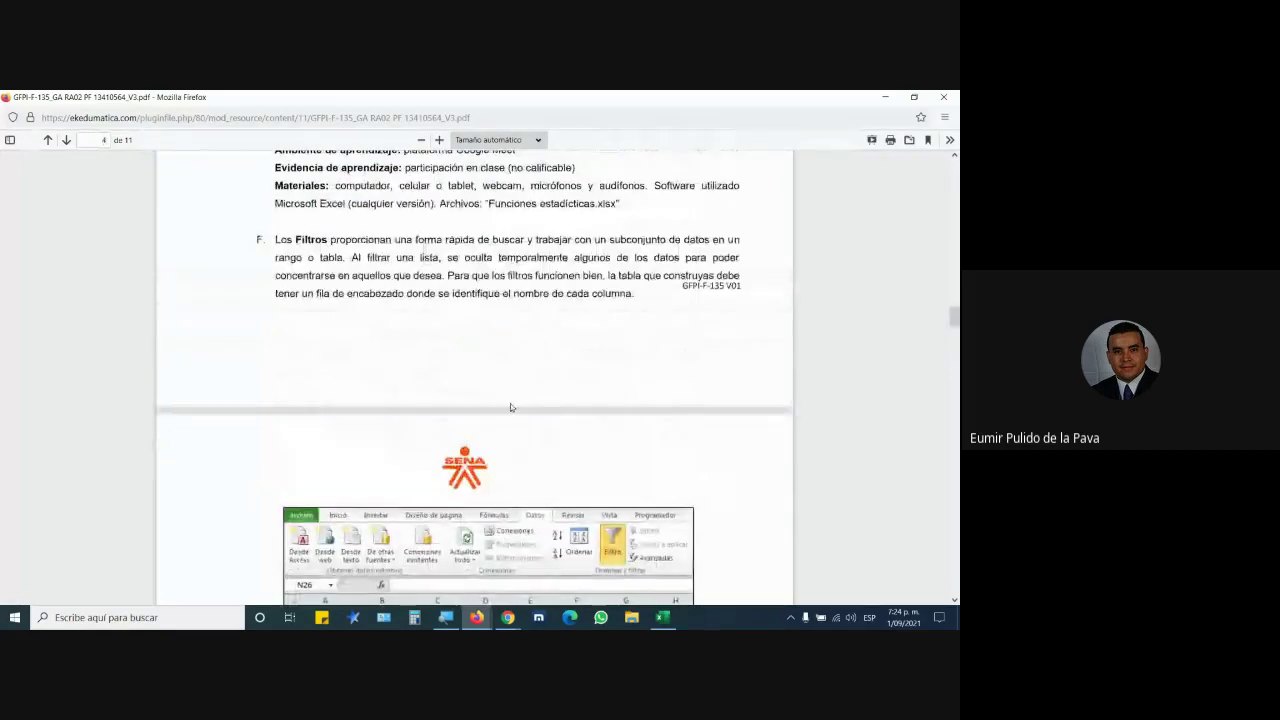
pyautogui.scroll(-1, 512, 404)
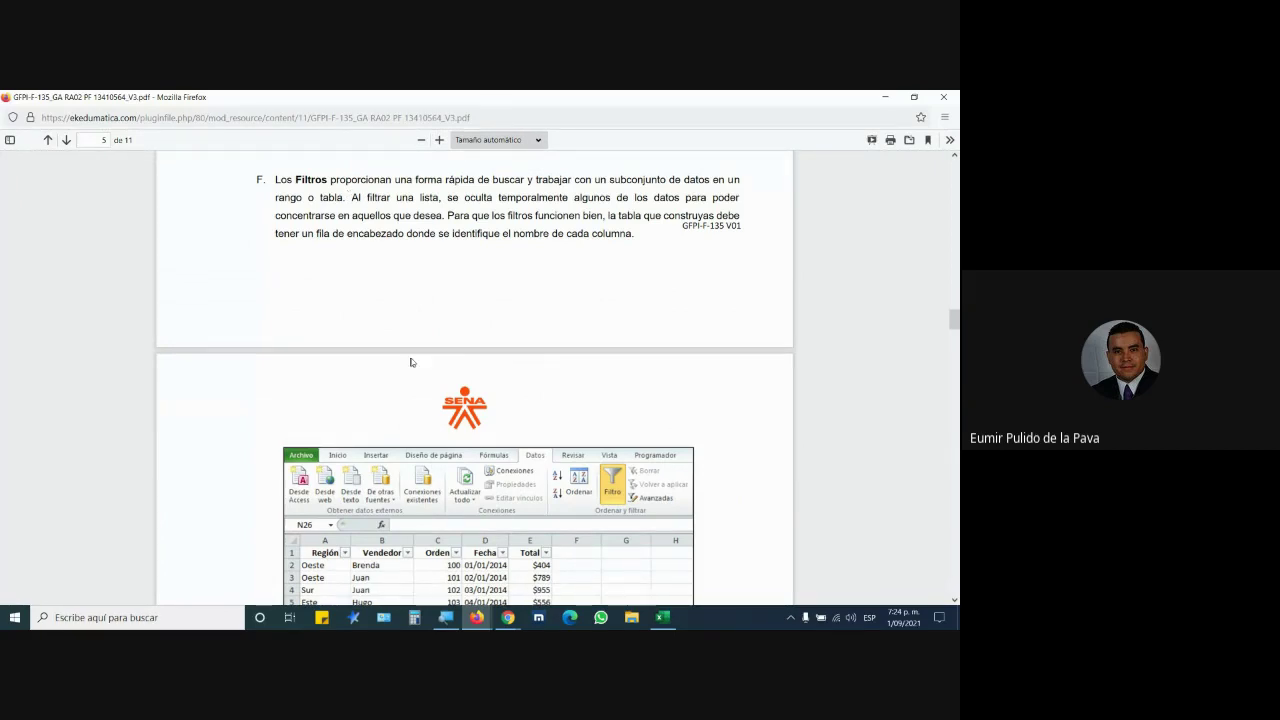
pyautogui.scroll(-5, 418, 365)
pyautogui.scroll(-3, 418, 365)
pyautogui.moveTo(276, 331)
pyautogui.mouseDown()
pyautogui.moveTo(592, 529)
pyautogui.moveTo(592, 566)
pyautogui.mouseUp()
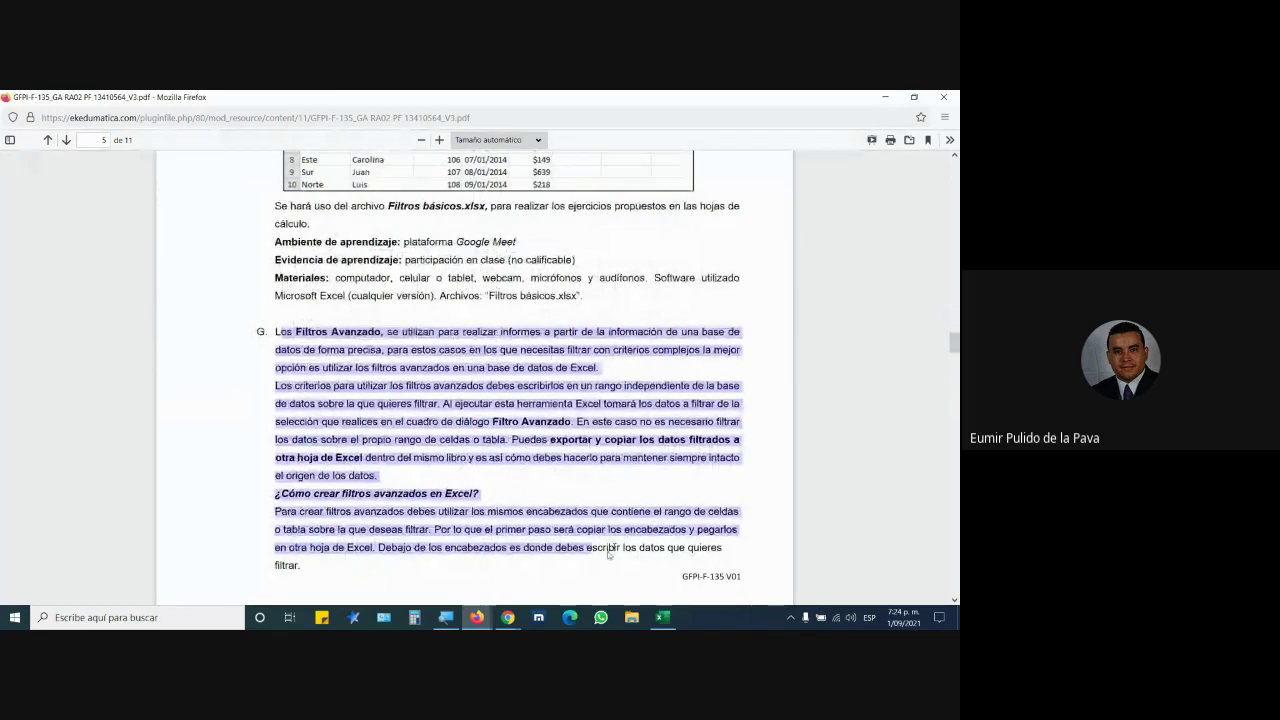
pyautogui.scroll(6, 561, 448)
pyautogui.scroll(3, 561, 448)
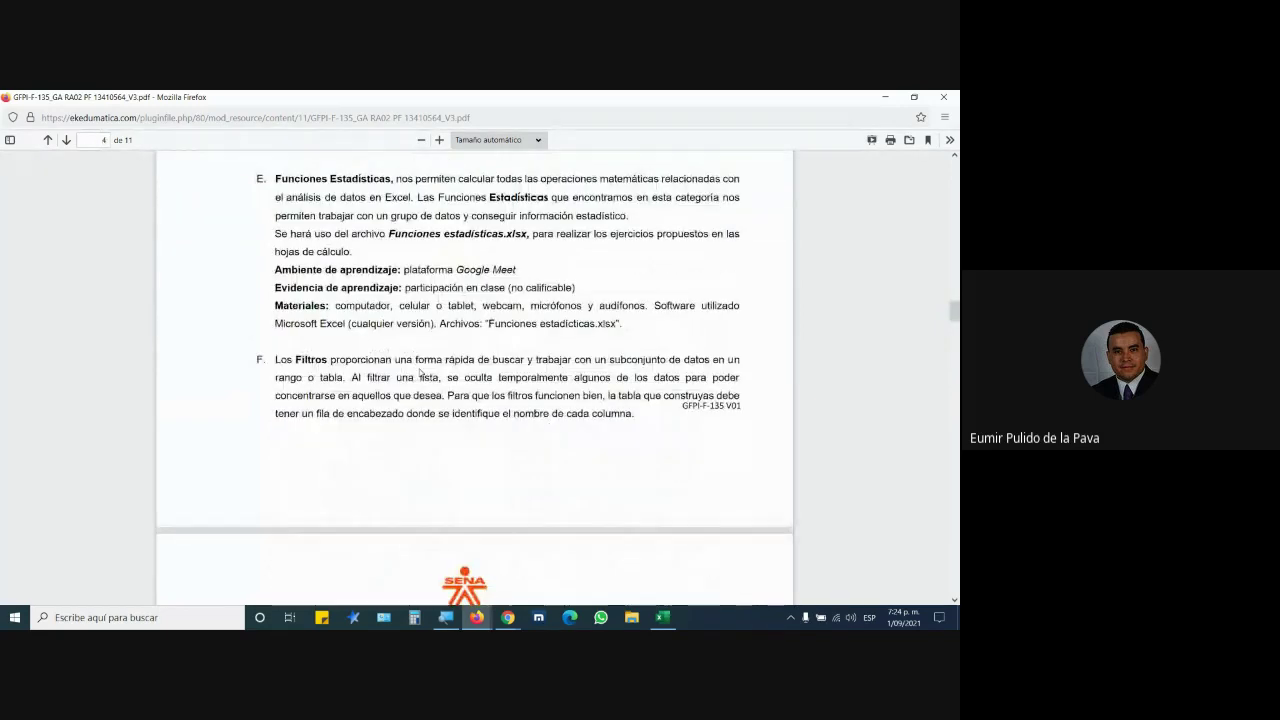
pyautogui.scroll(-3, 435, 452)
pyautogui.scroll(-1, 435, 452)
# Highlight 'Filtros básicos' in the guide, then open Filtros básicos.xlsx from the course folder in Excel.
pyautogui.moveTo(389, 506); pyautogui.dragTo(462, 506)
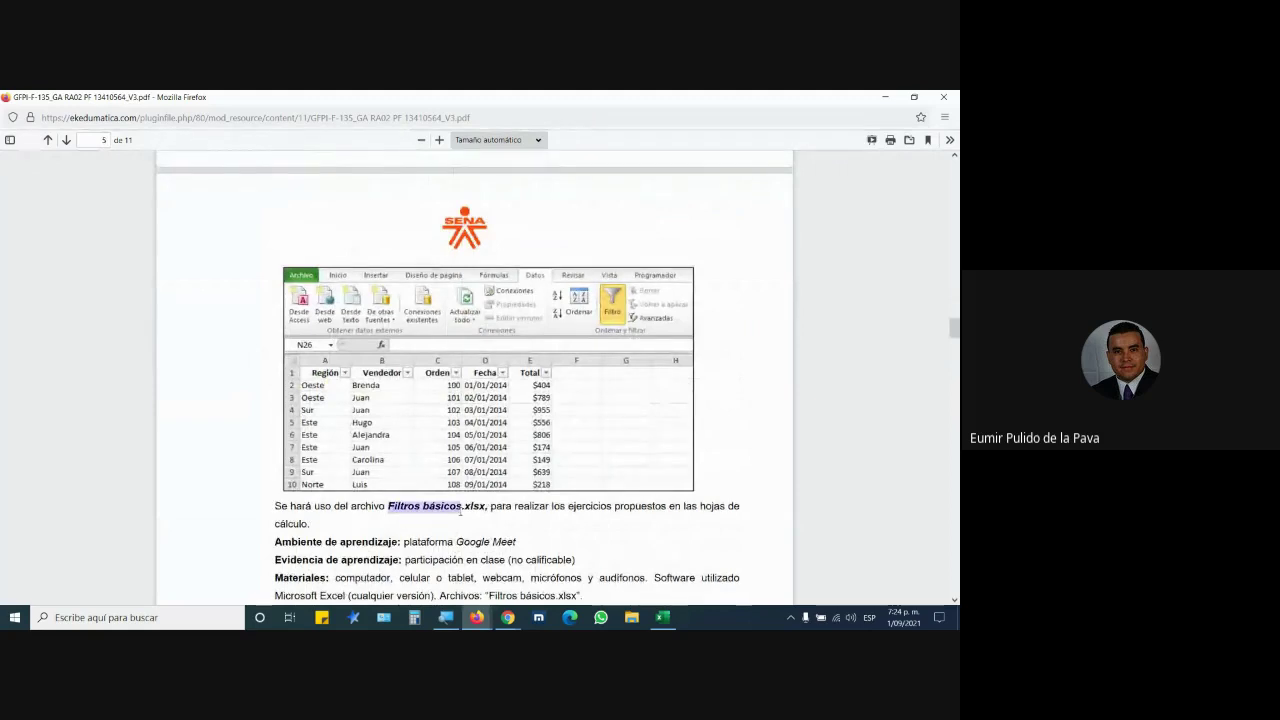
pyautogui.moveTo(477, 617)
pyautogui.click(396, 569)
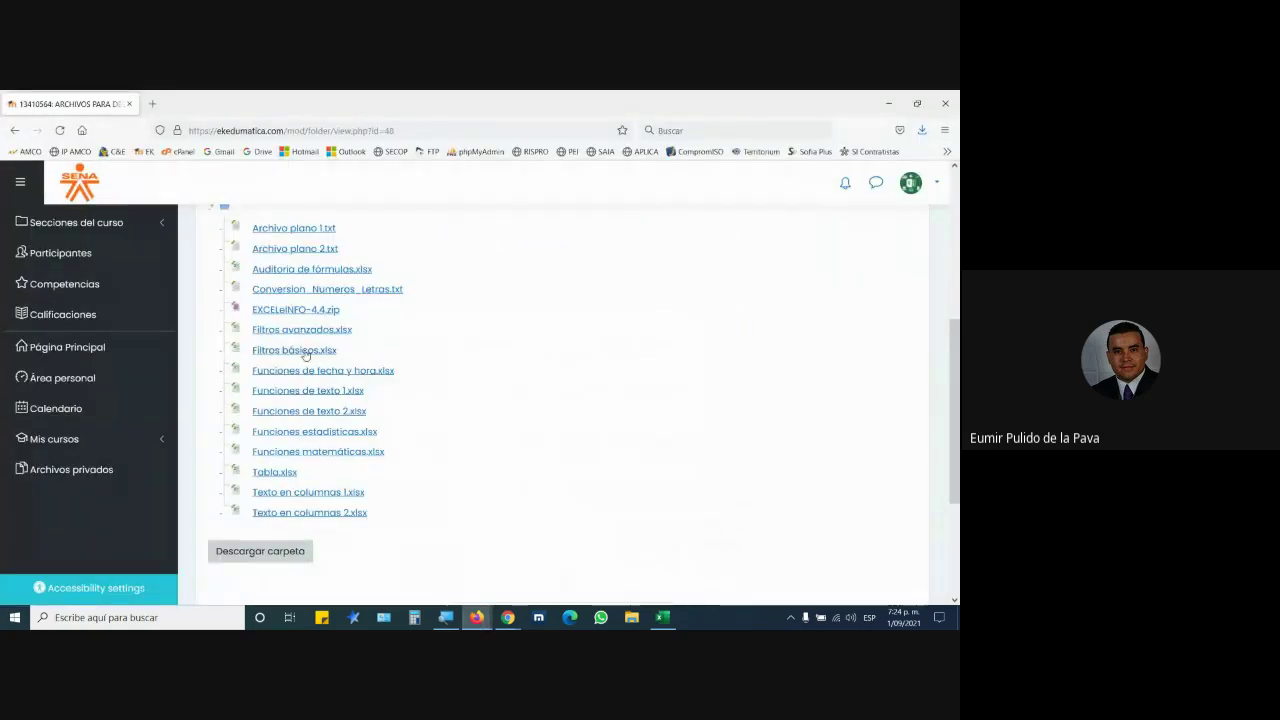
pyautogui.click(302, 350)
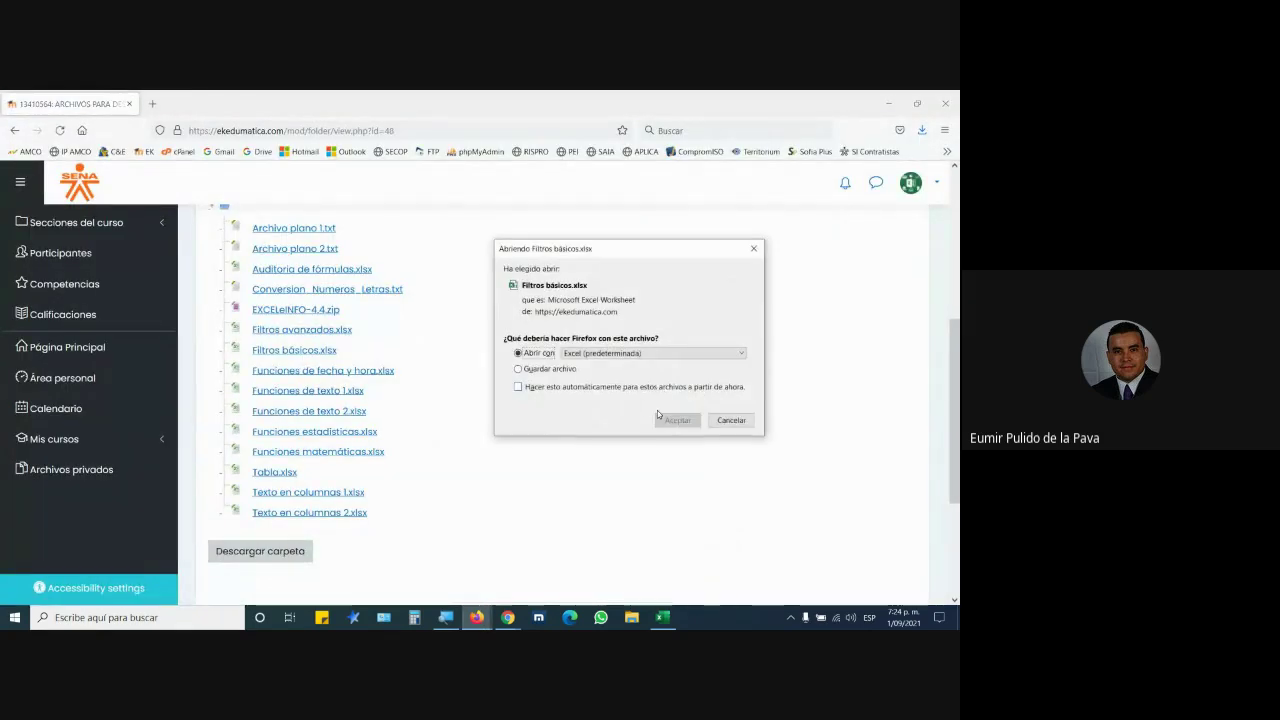
pyautogui.click(660, 420)
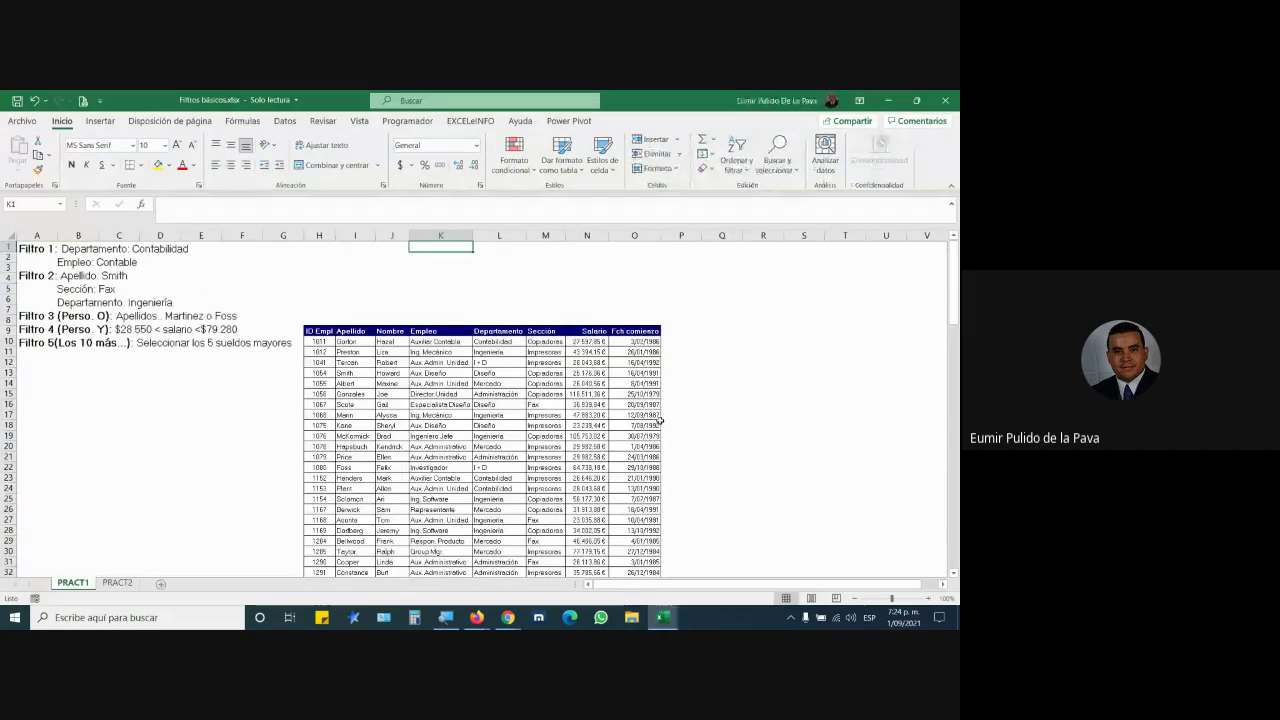
pyautogui.click(117, 583)
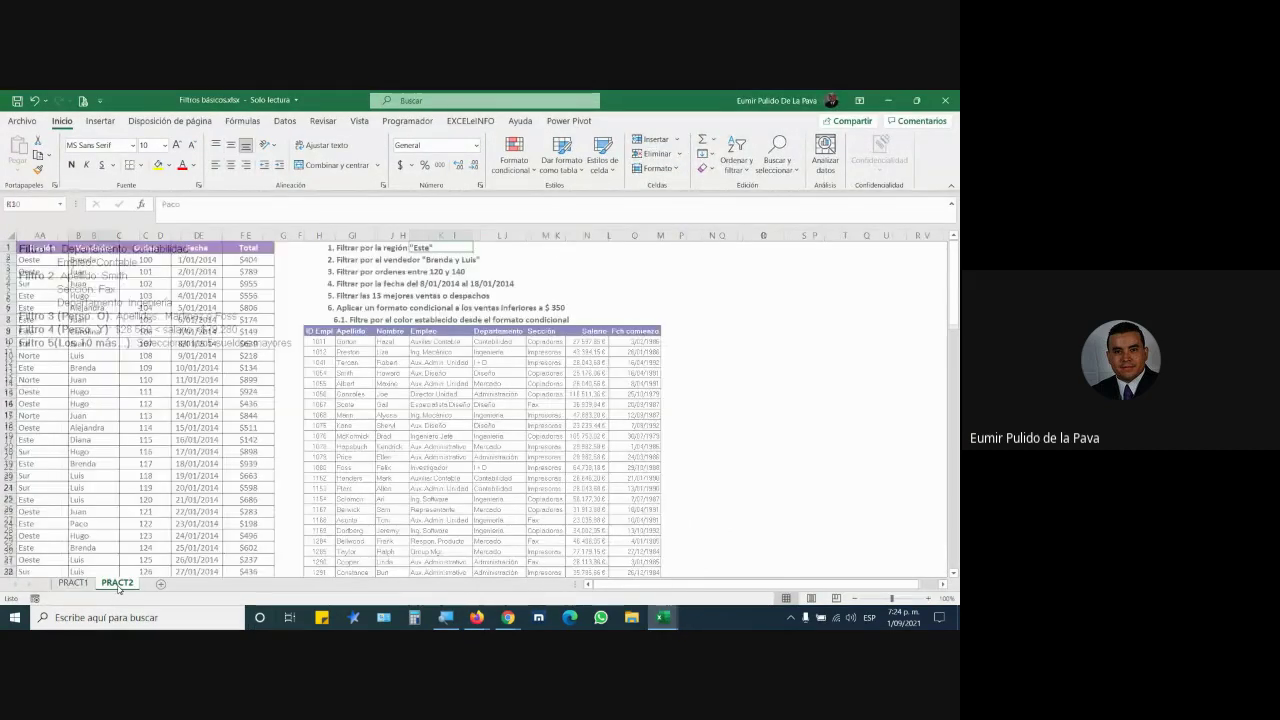
pyautogui.click(78, 584)
pyautogui.click(117, 583)
pyautogui.click(73, 583)
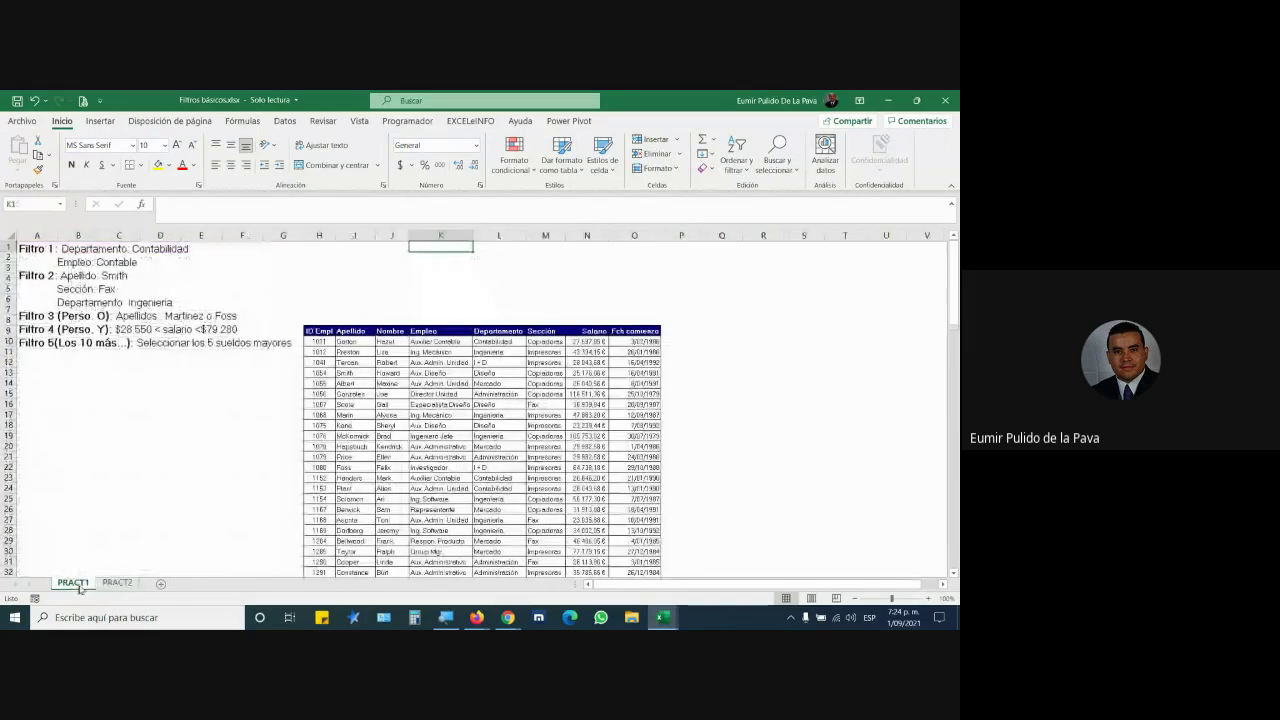
pyautogui.click(114, 584)
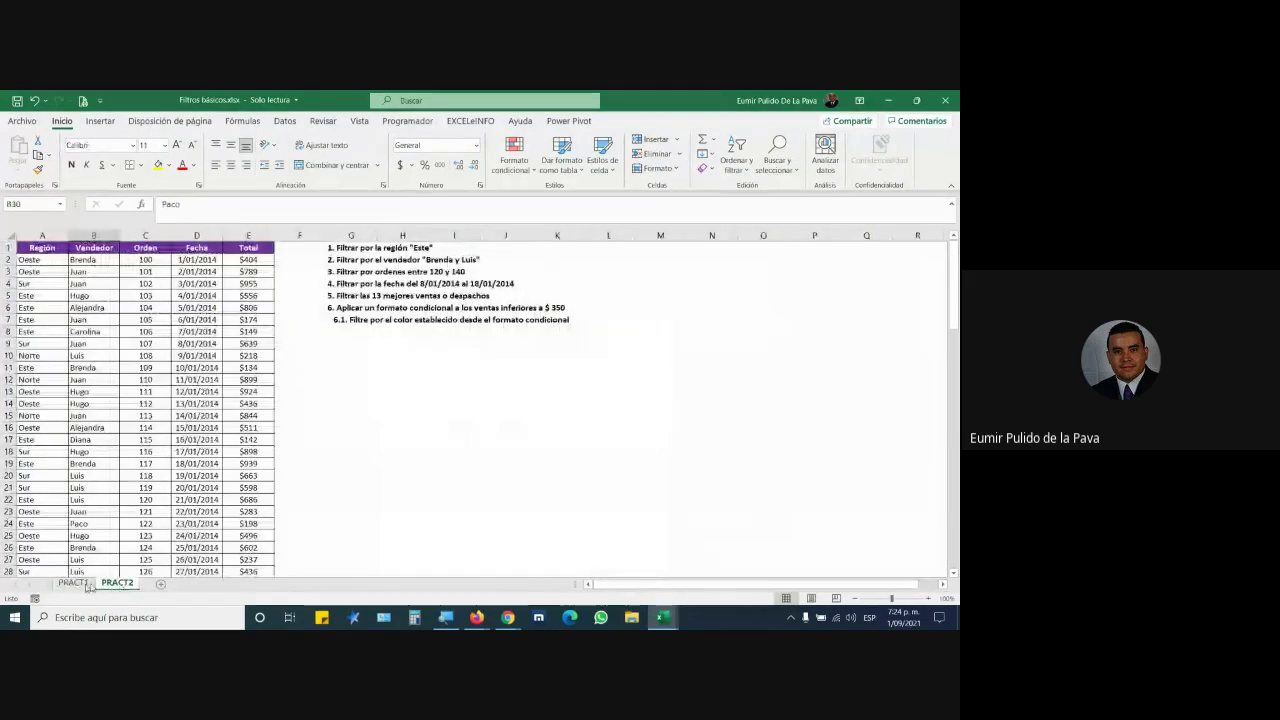
pyautogui.click(74, 583)
pyautogui.click(116, 583)
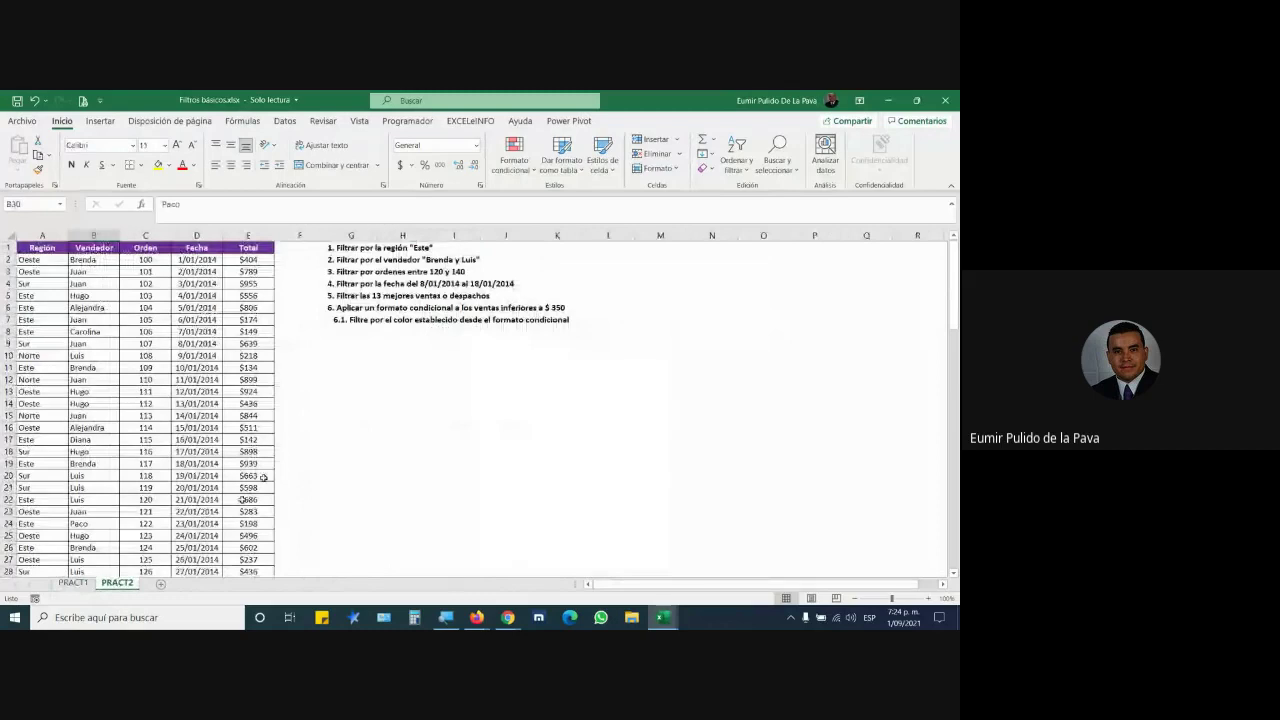
pyautogui.scroll(-4, 229, 423)
pyautogui.scroll(4, 229, 423)
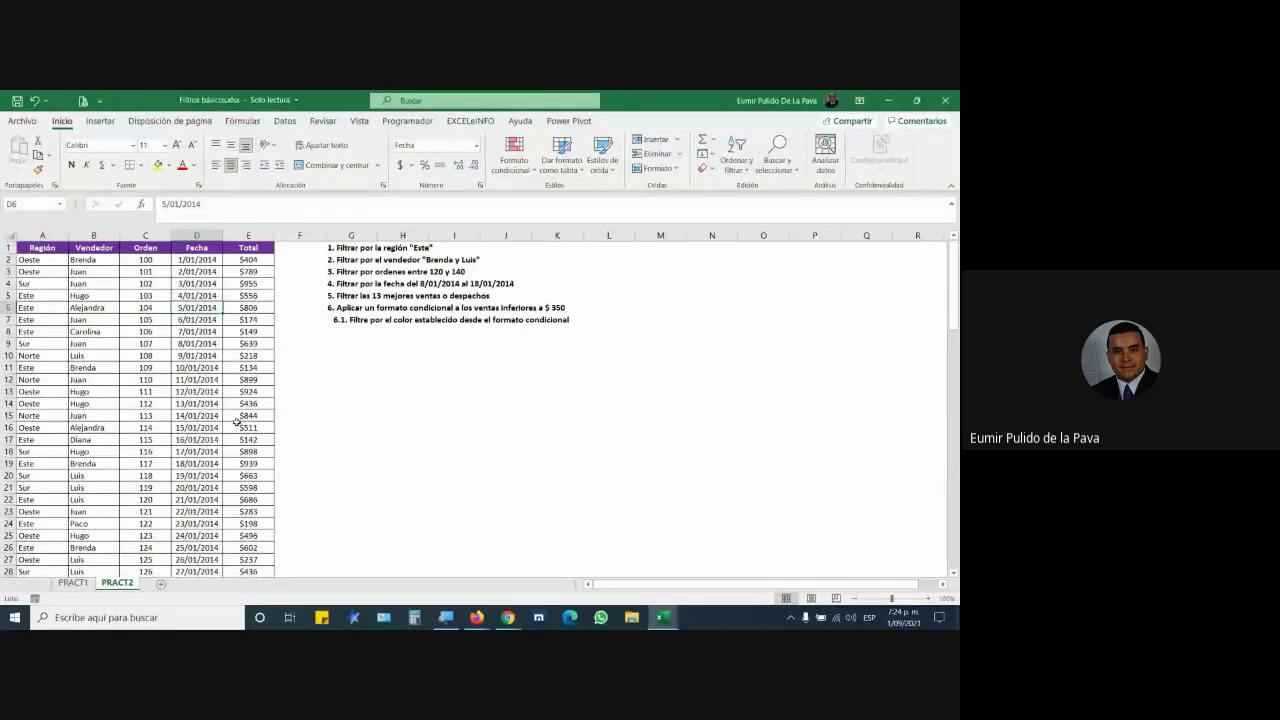
pyautogui.moveTo(30, 247); pyautogui.dragTo(228, 247)
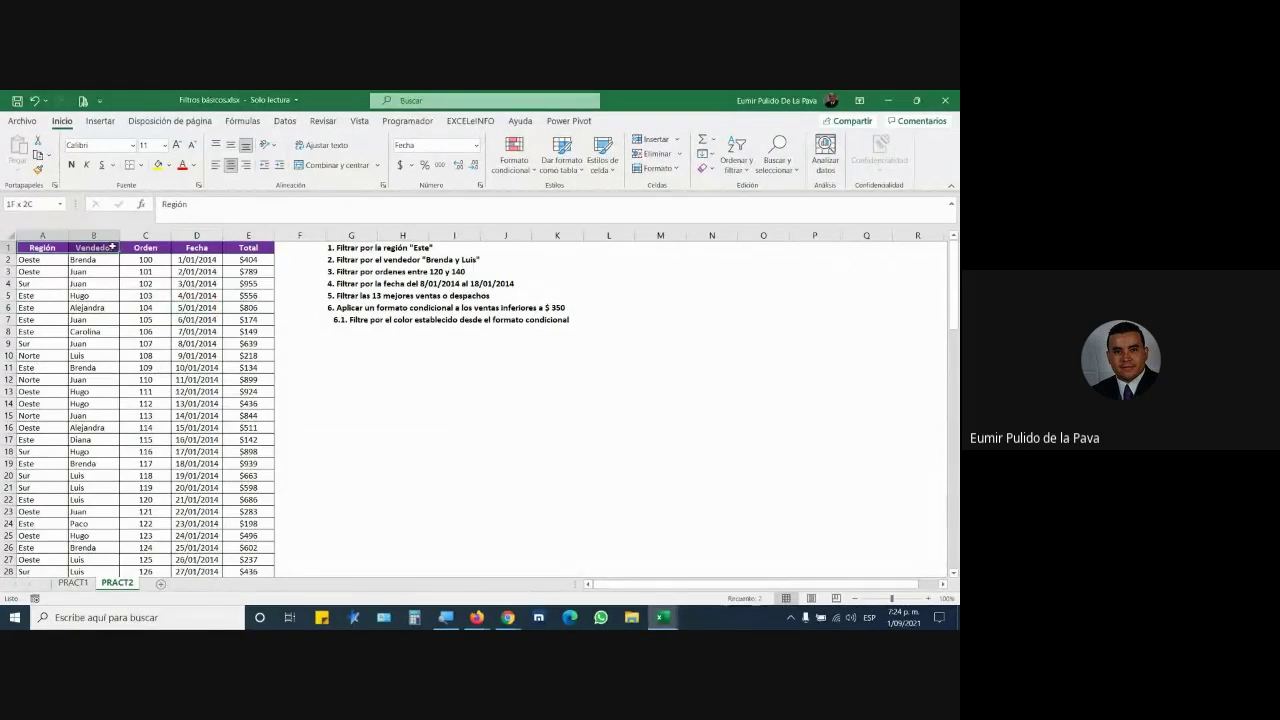
pyautogui.click(189, 331)
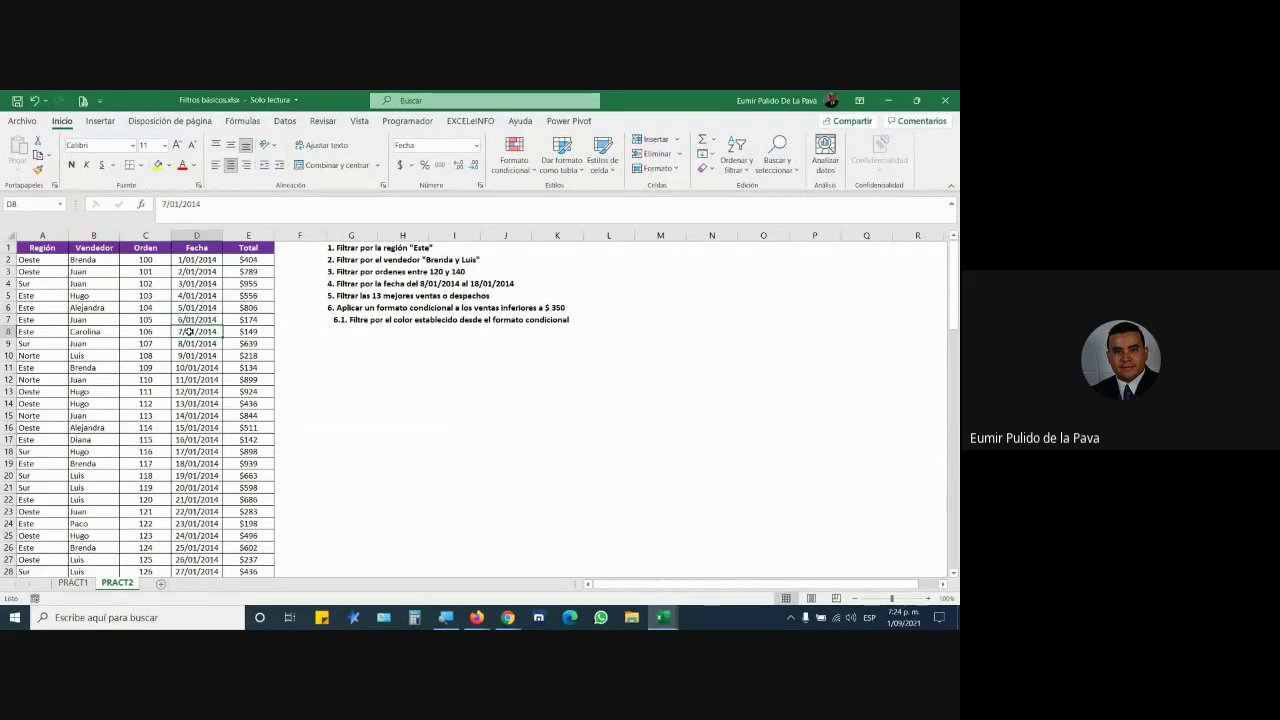
pyautogui.hotkey('ctrl', 'shift', 'l')
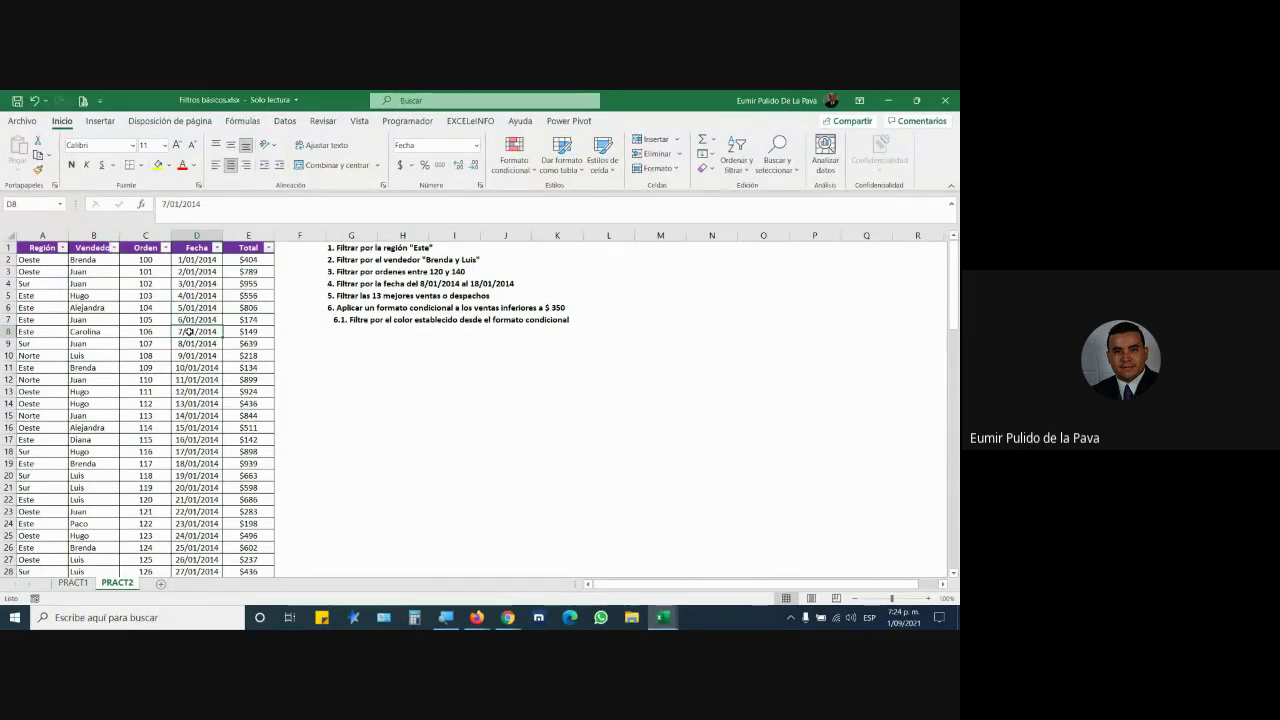
pyautogui.click(285, 121)
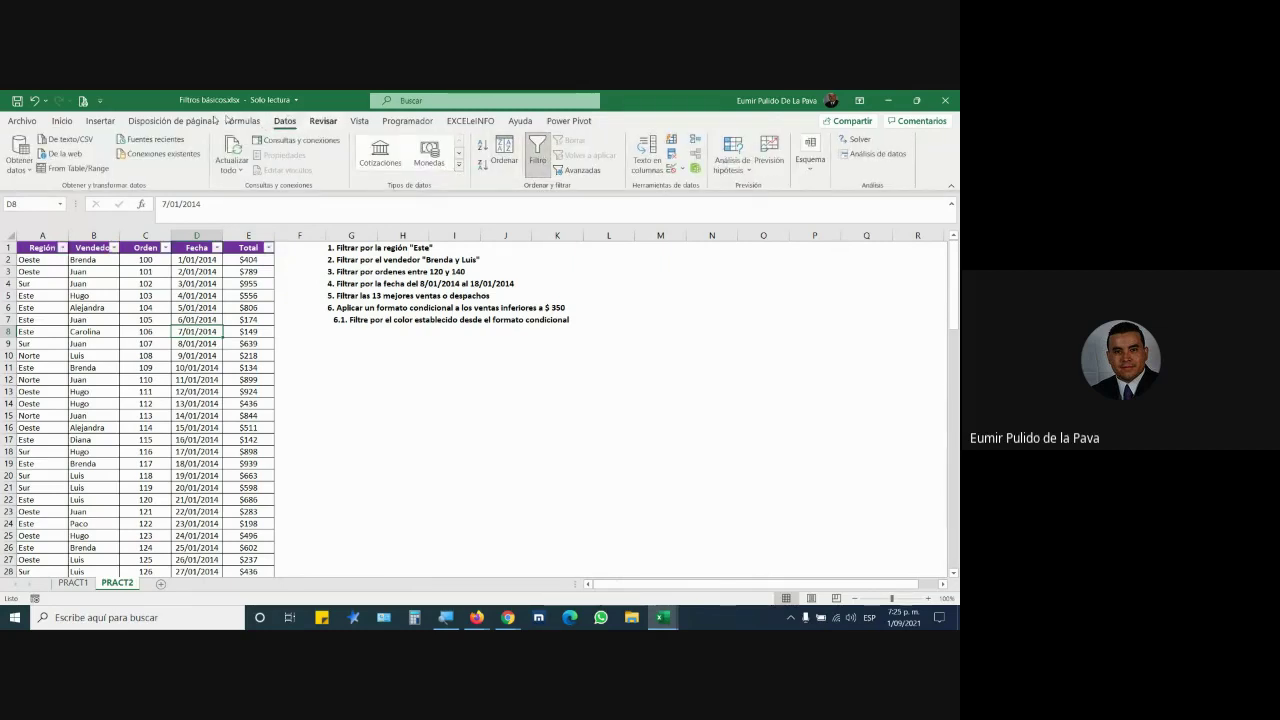
pyautogui.click(62, 121)
pyautogui.click(736, 158)
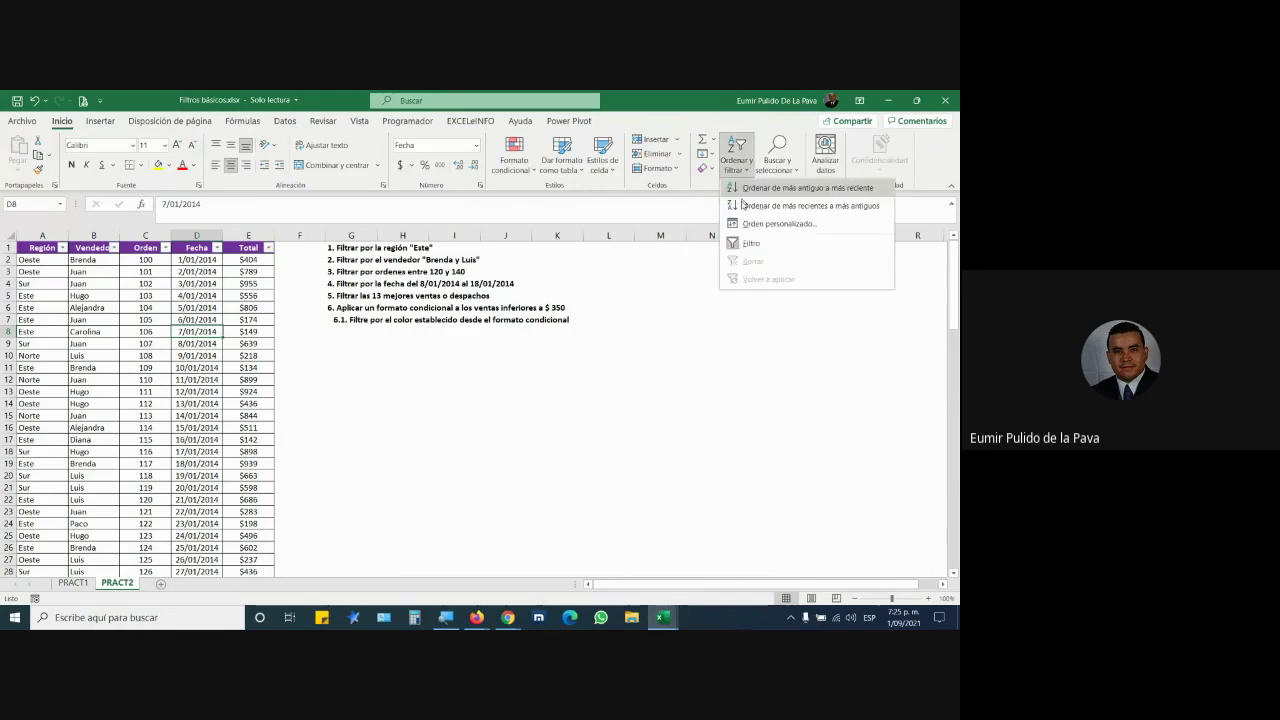
pyautogui.click(748, 245)
pyautogui.click(736, 158)
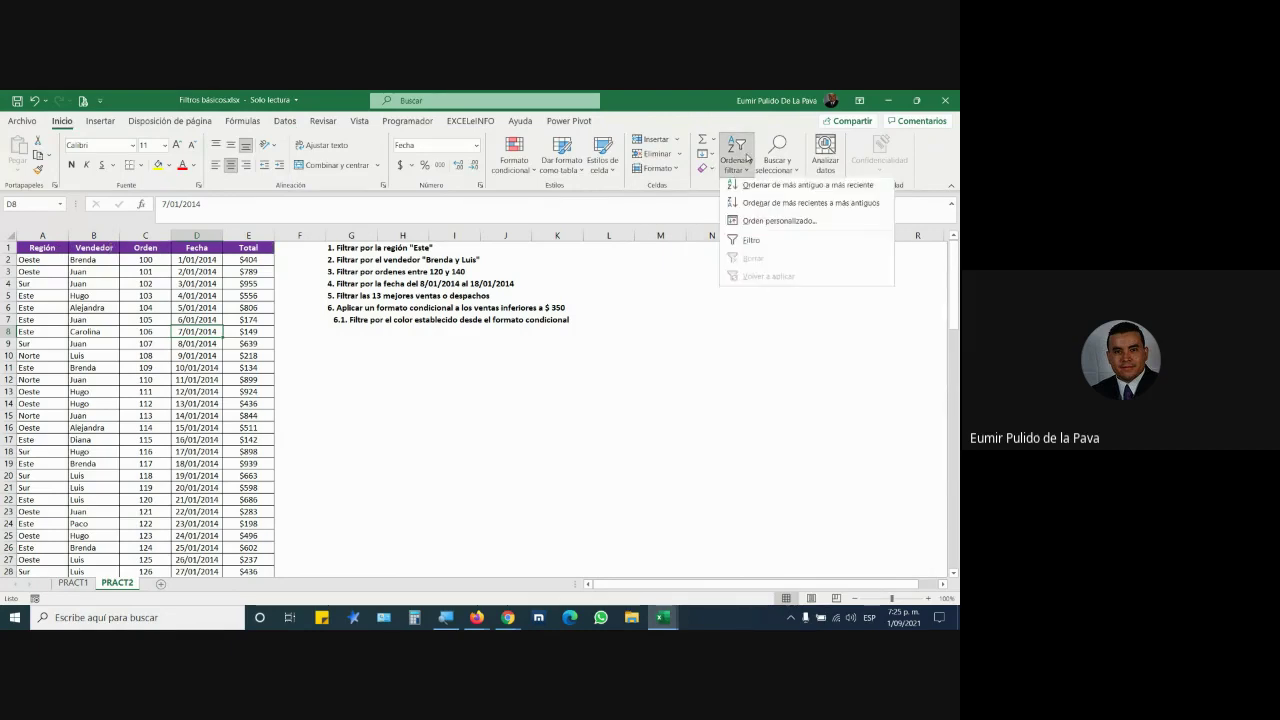
pyautogui.click(745, 243)
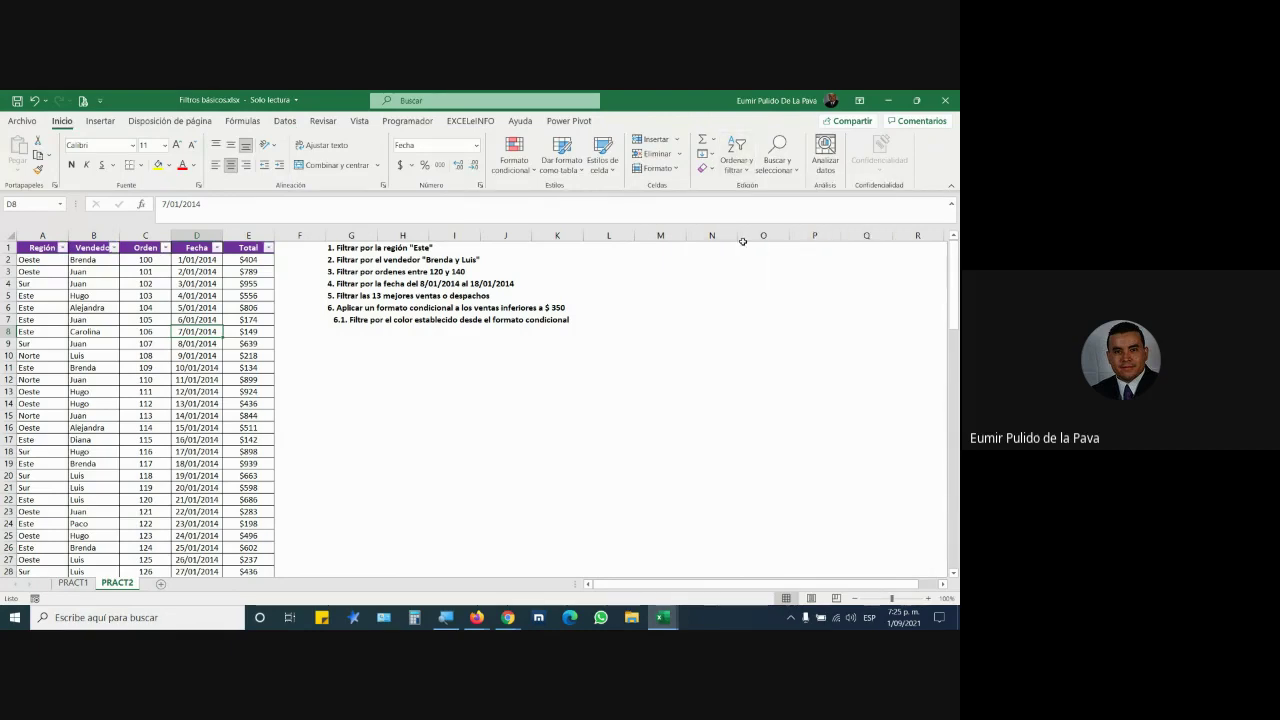
pyautogui.click(446, 613)
pyautogui.click(443, 572)
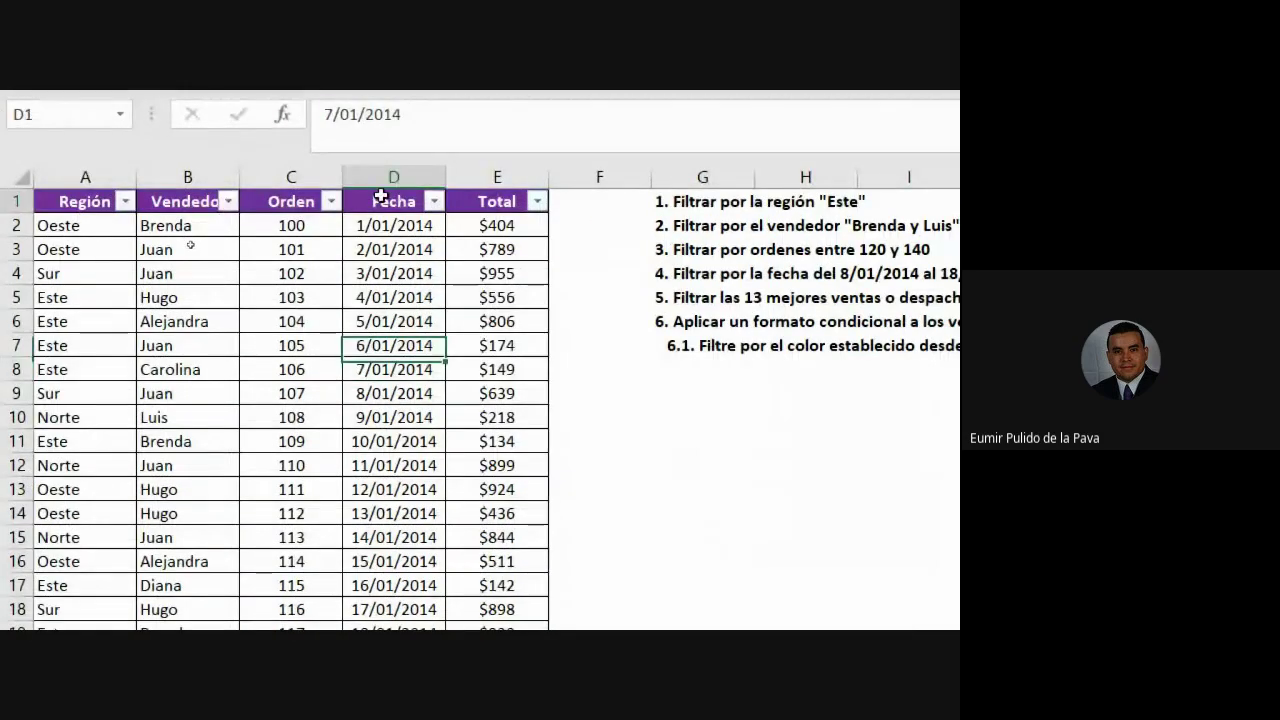
# Point out the Región, Vendedor, Orden, Fecha and Total column headers of the sales table.
pyautogui.click(383, 196)
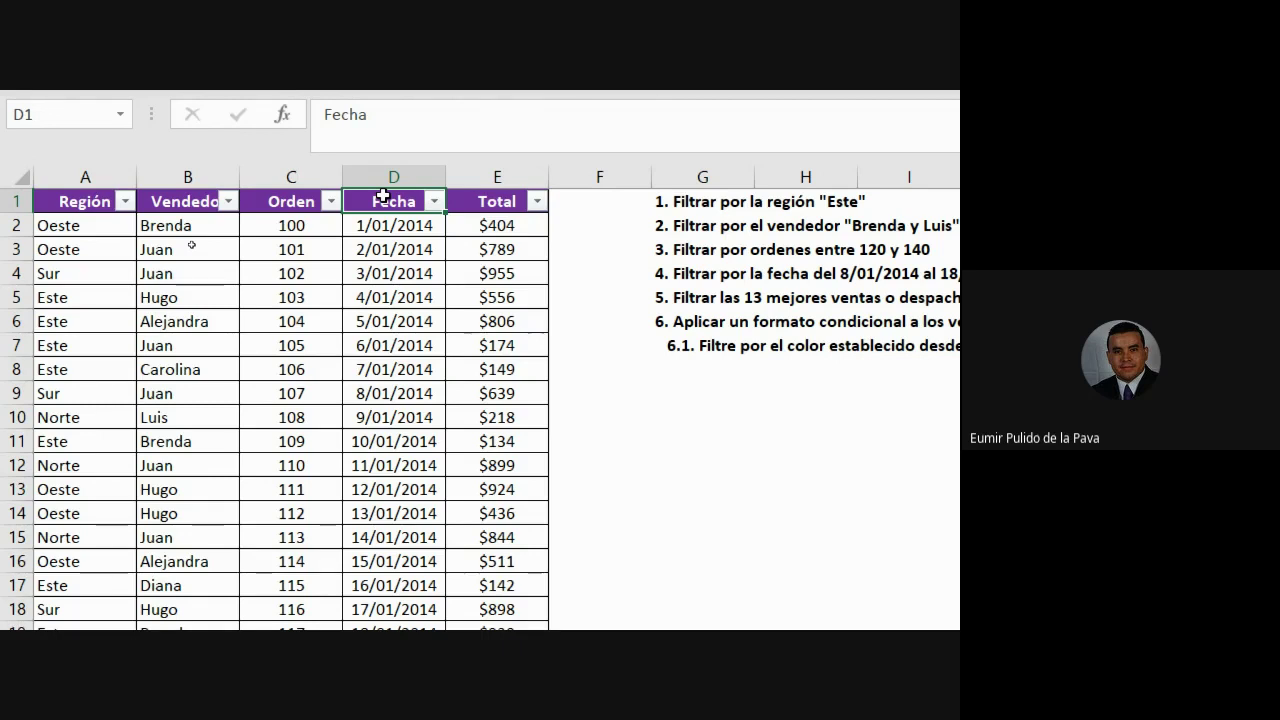
pyautogui.hscroll(2, 878, 243)
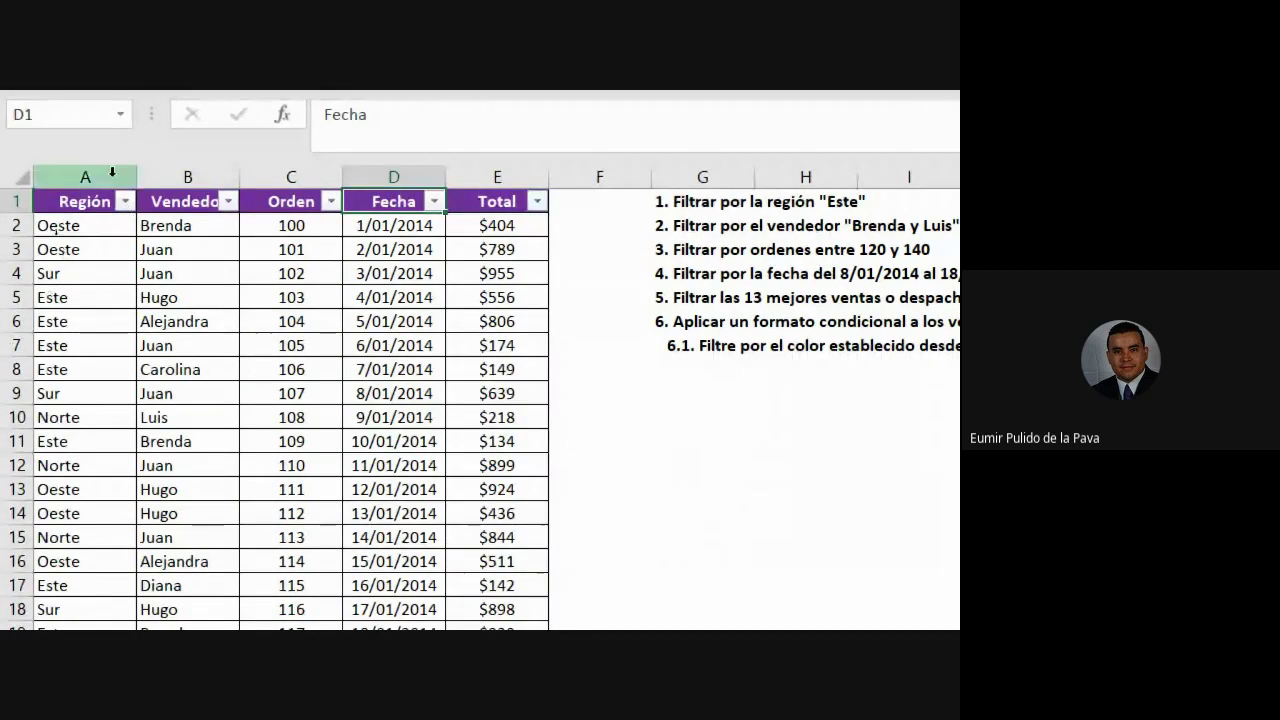
pyautogui.click(110, 177)
pyautogui.click(168, 172)
pyautogui.click(291, 174)
pyautogui.click(412, 172)
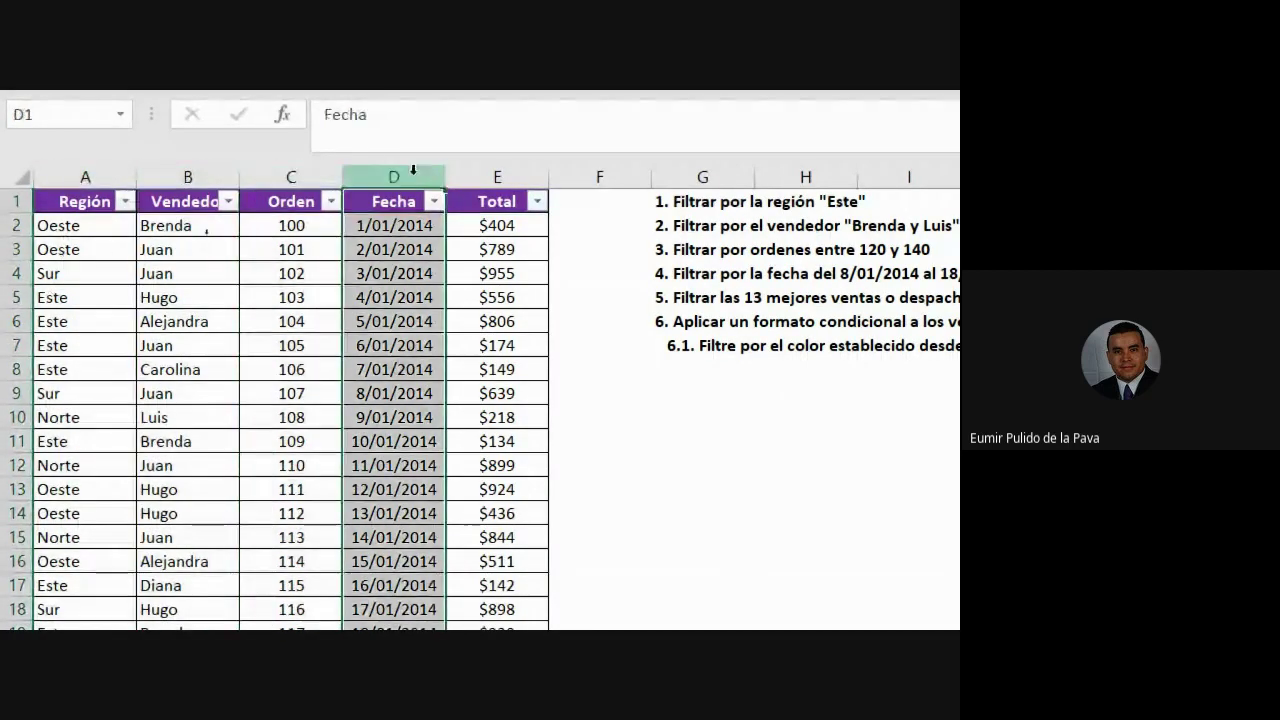
pyautogui.click(499, 177)
# Filter the Región column so only Este rows remain.
pyautogui.click(125, 202)
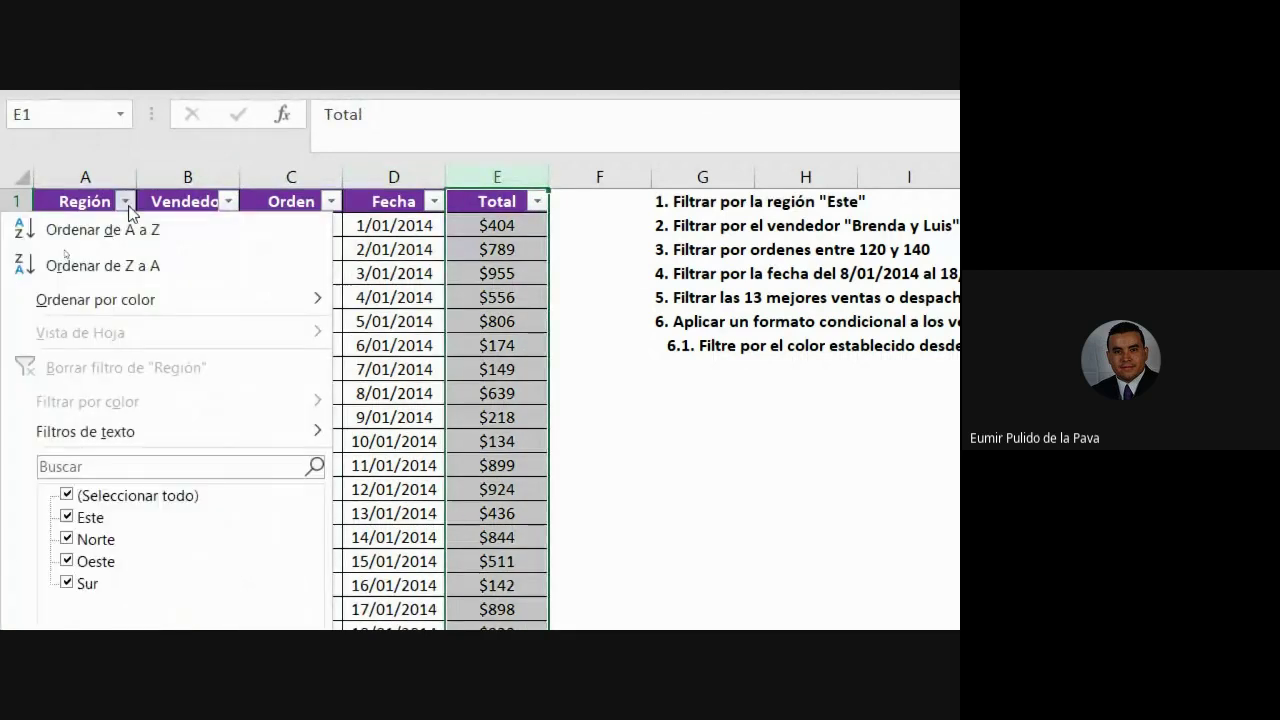
pyautogui.click(66, 282)
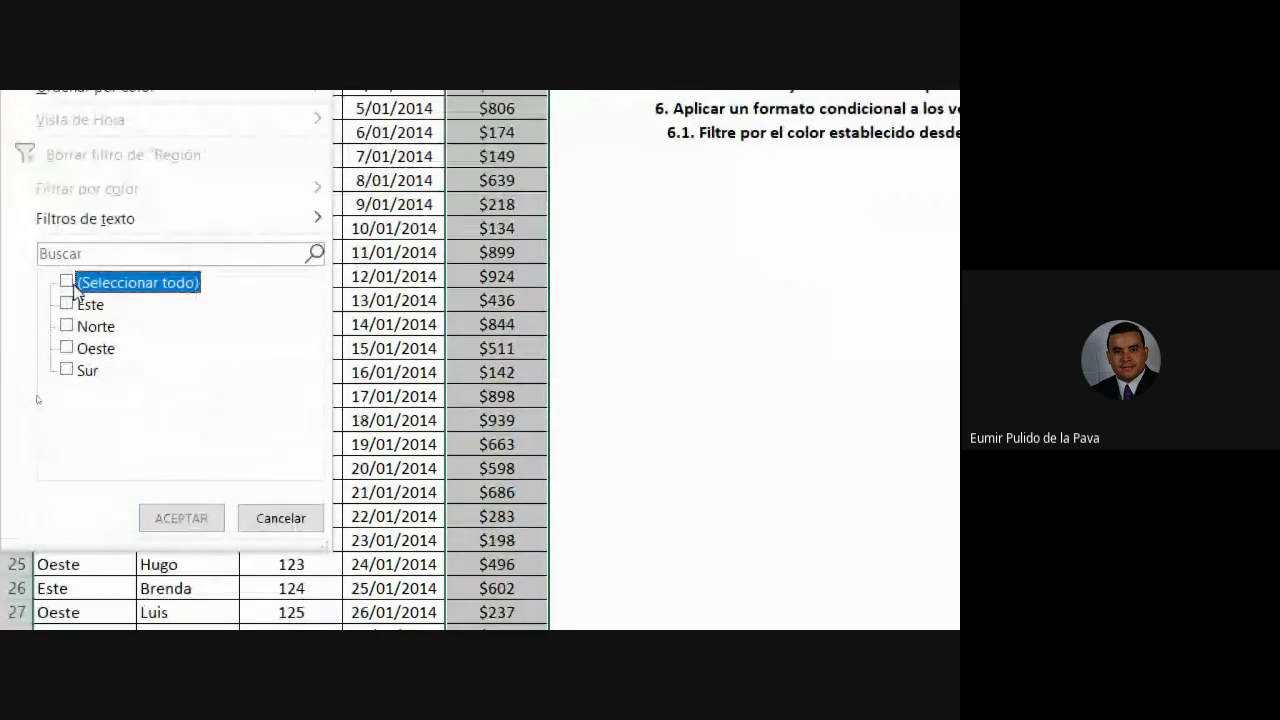
pyautogui.click(69, 302)
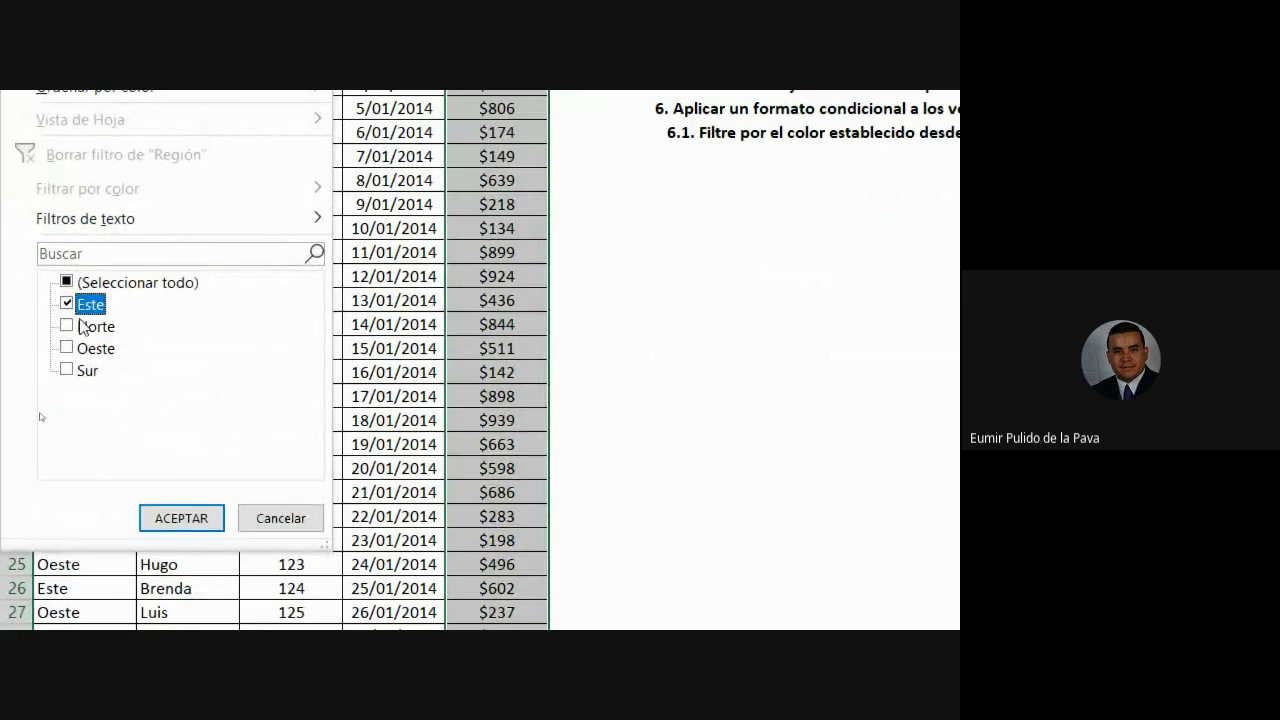
pyautogui.click(166, 519)
pyautogui.scroll(3, 230, 150)
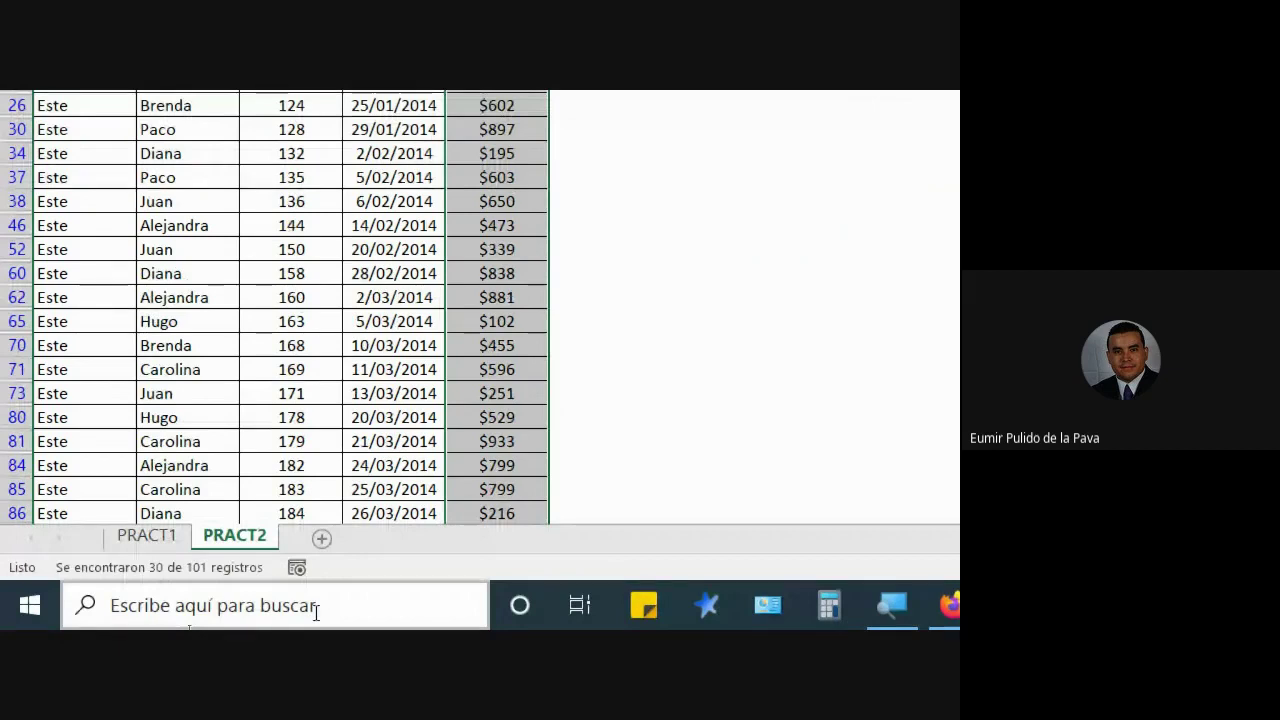
pyautogui.click(776, 605)
pyautogui.click(777, 514)
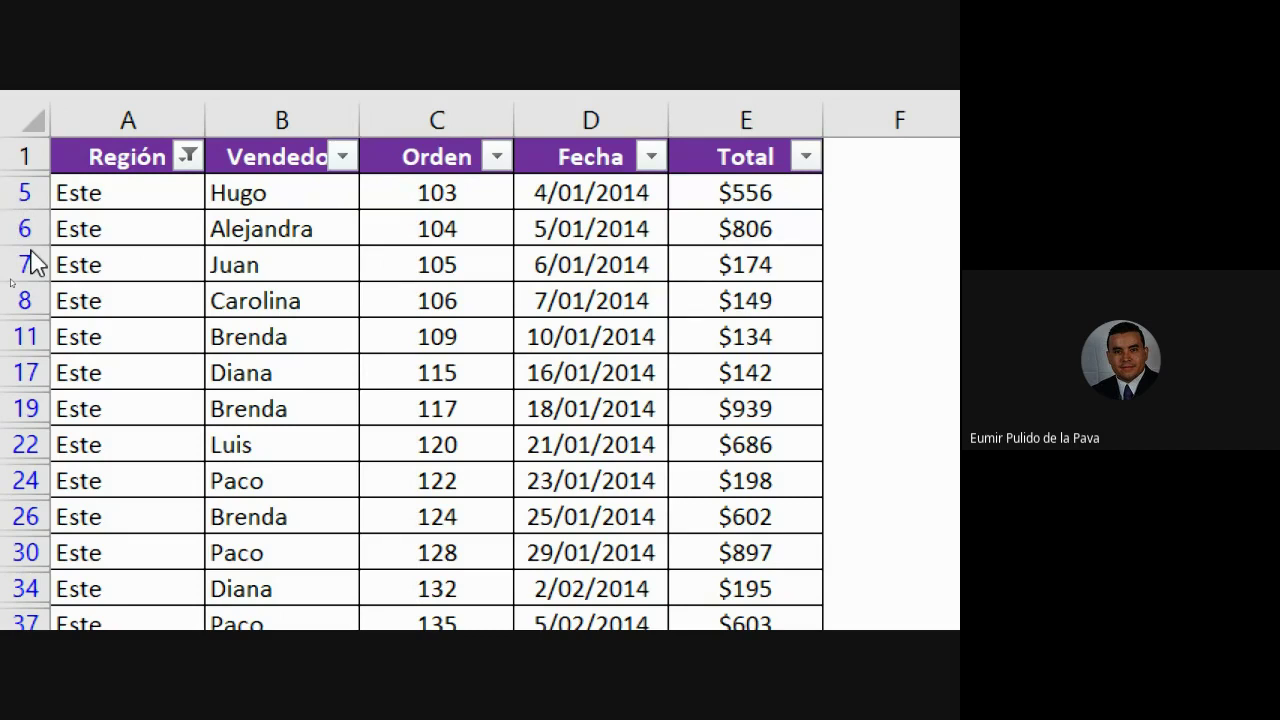
pyautogui.click(248, 160)
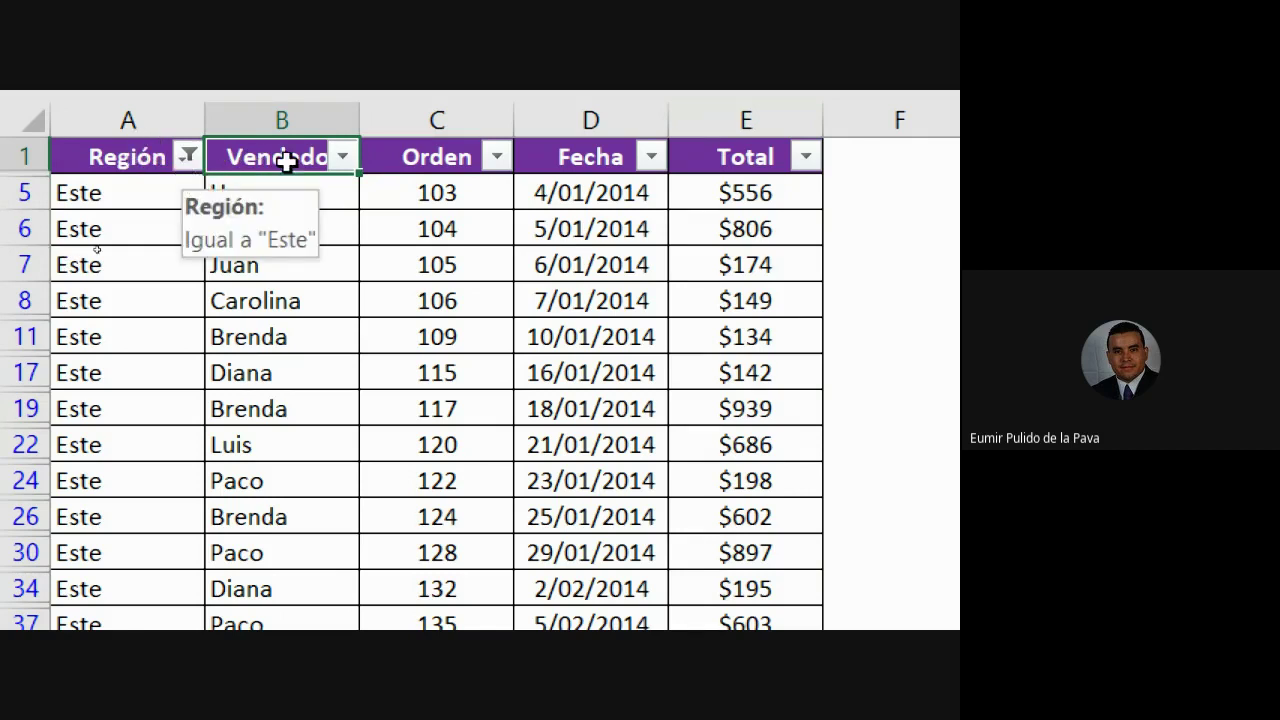
pyautogui.hscroll(1, 848, 185)
pyautogui.hscroll(-1, 848, 185)
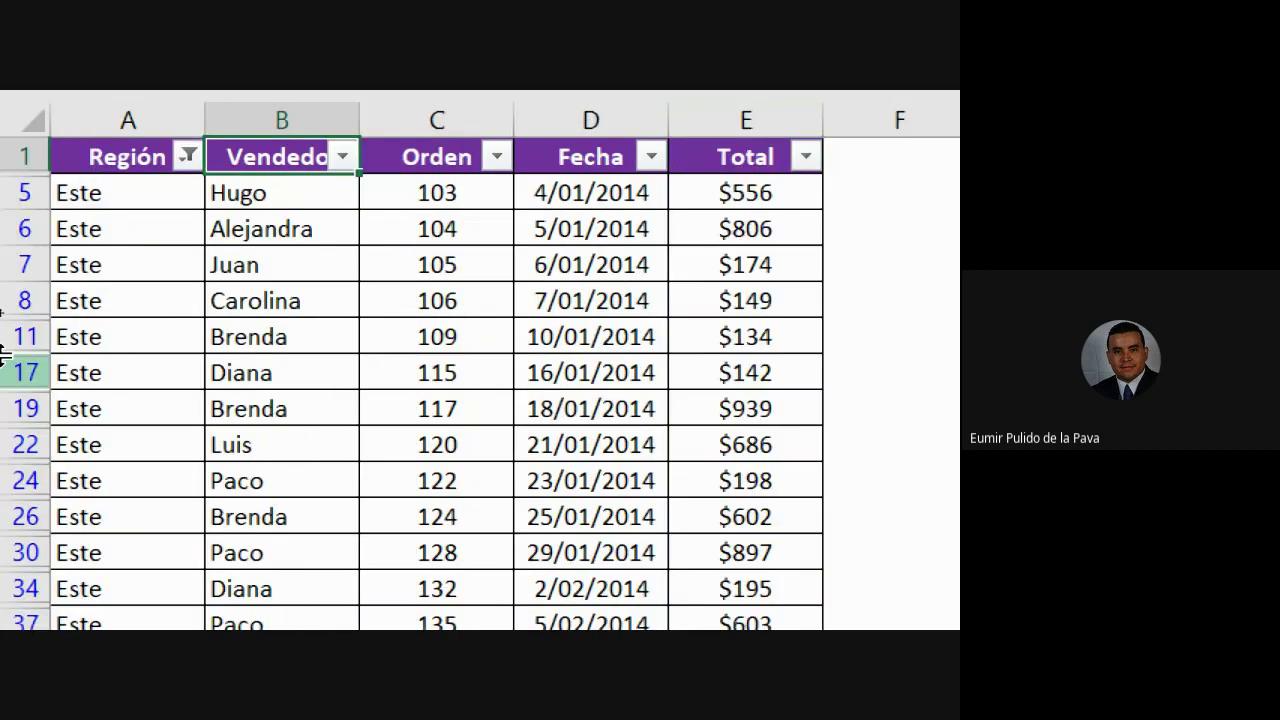
pyautogui.hscroll(2, 851, 177)
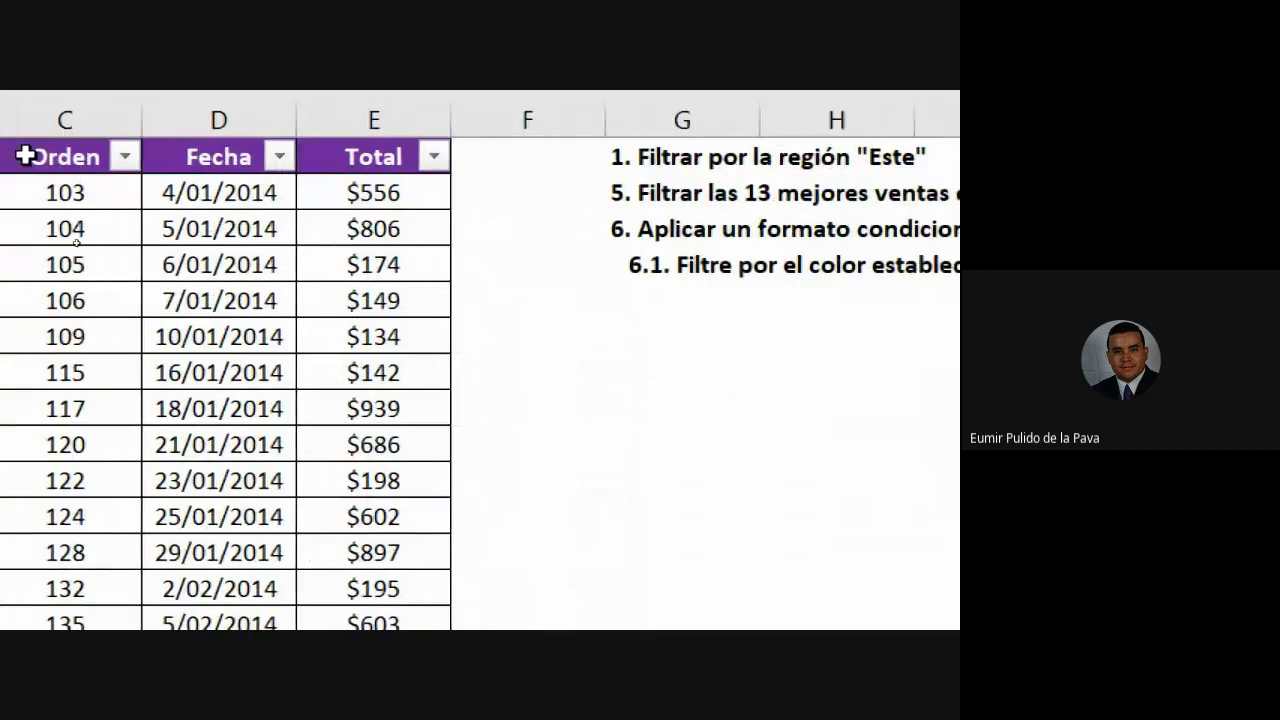
pyautogui.hscroll(-2, 23, 156)
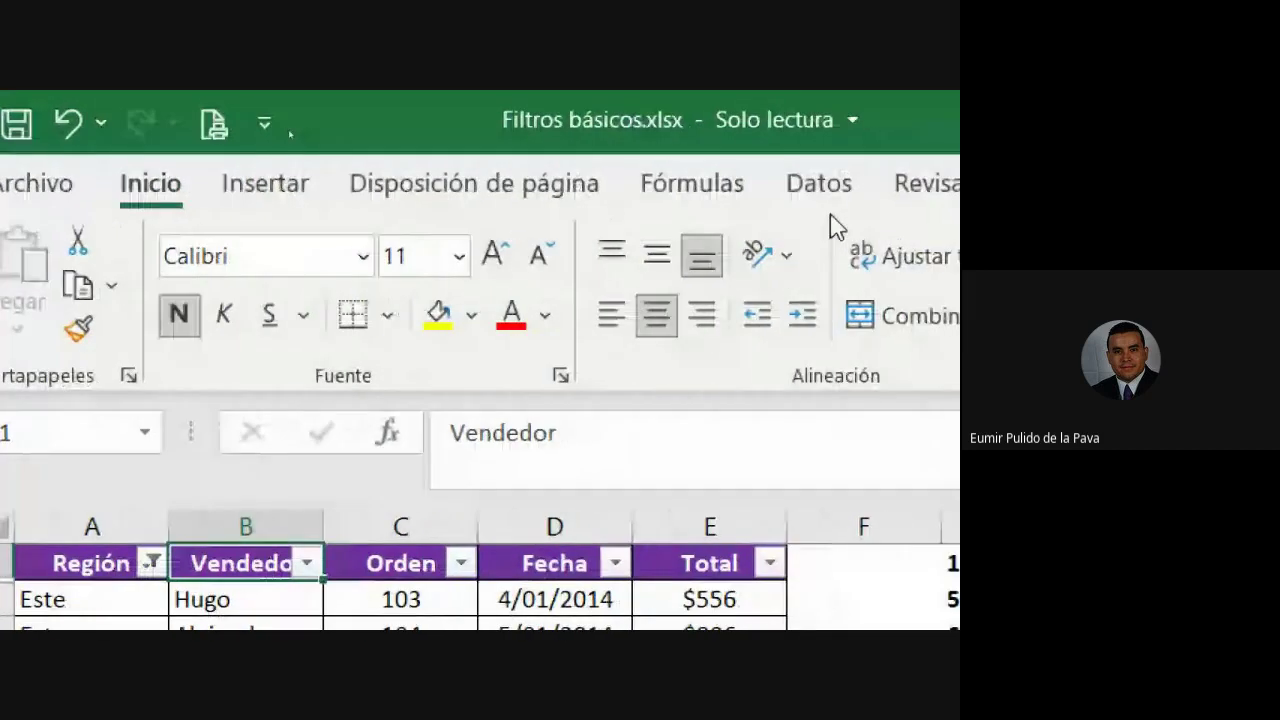
# Clear the Este region filter with Borrar in the Datos tab's sort and filter group.
pyautogui.click(840, 197)
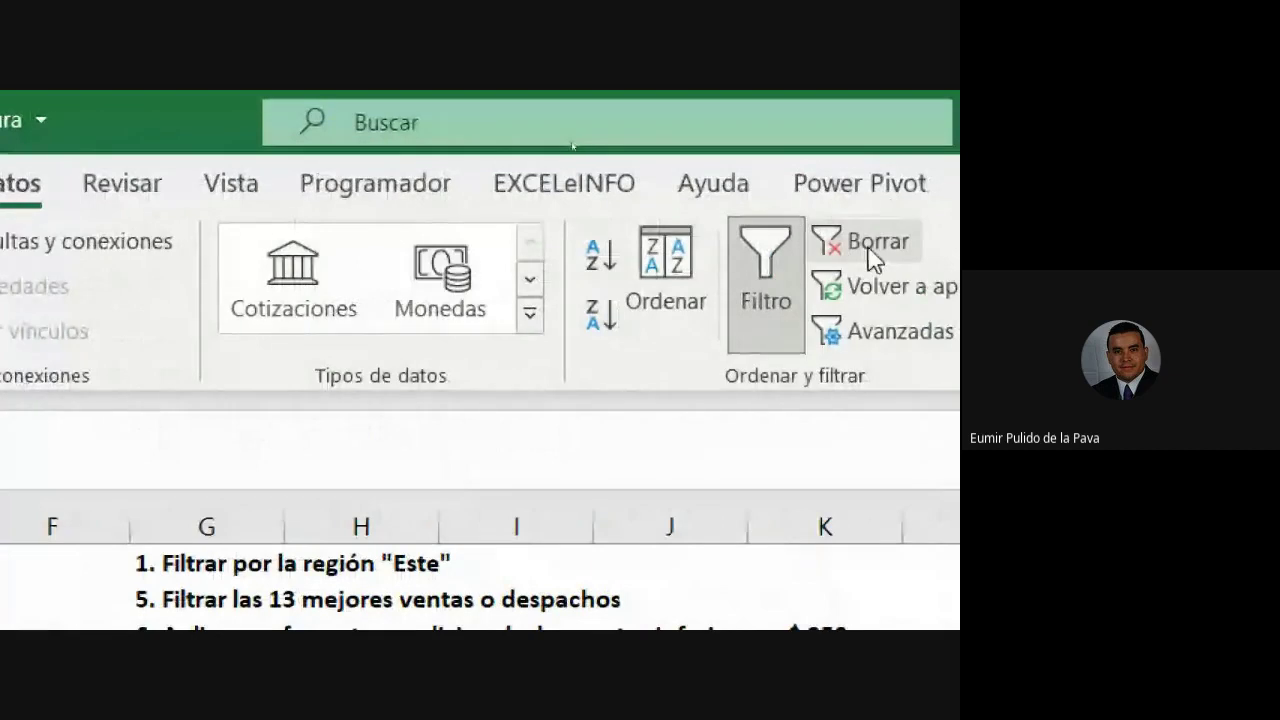
pyautogui.click(872, 247)
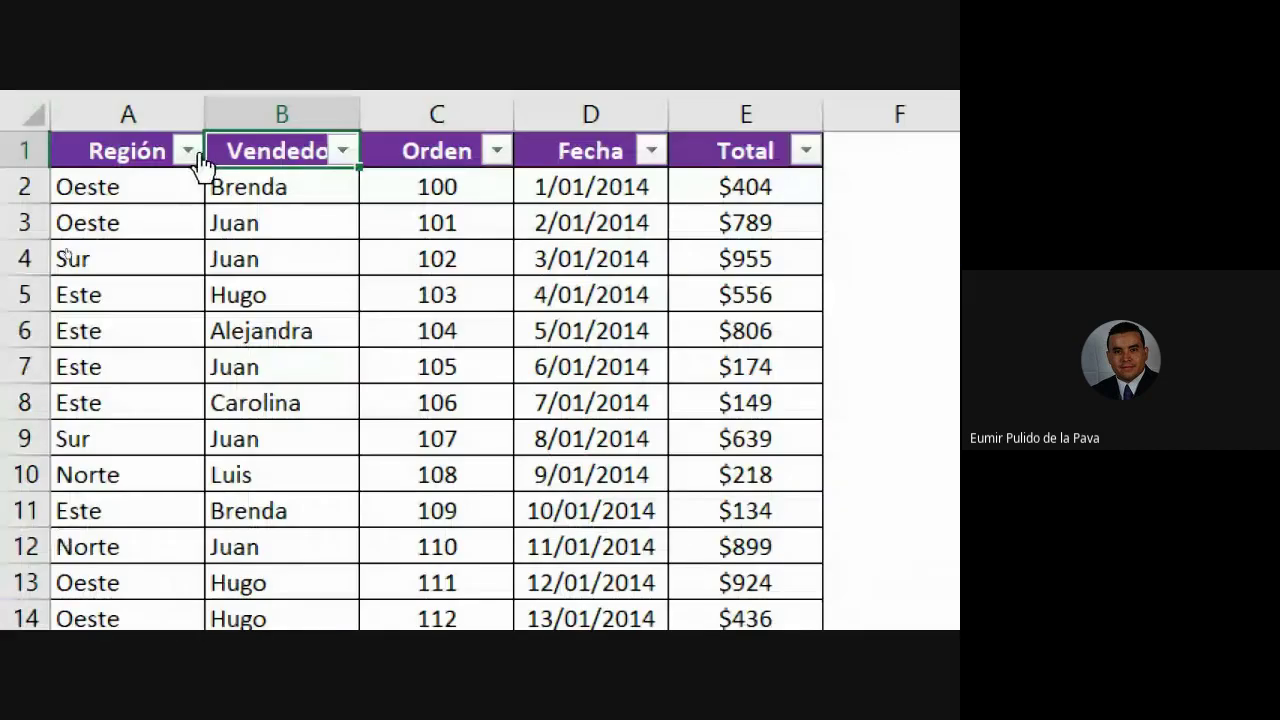
# Filter Región with a text condition 'Es igual a' ESTE.
pyautogui.click(189, 153)
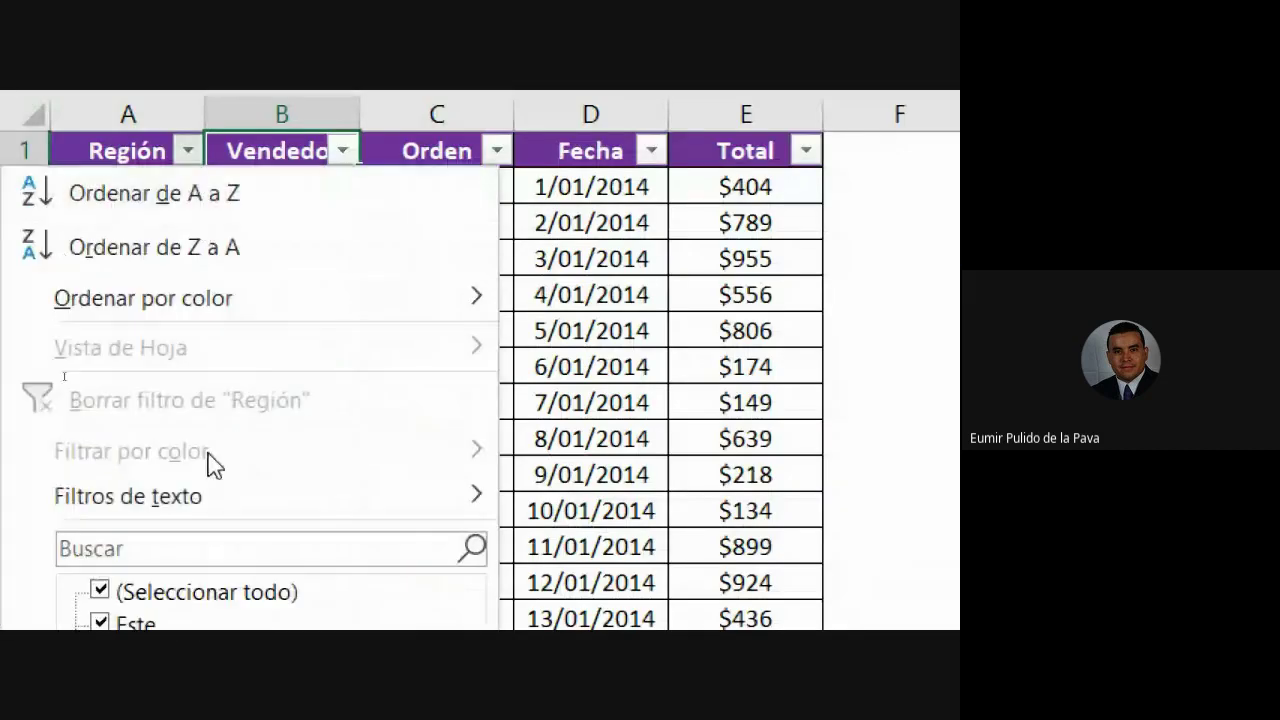
pyautogui.moveTo(265, 340)
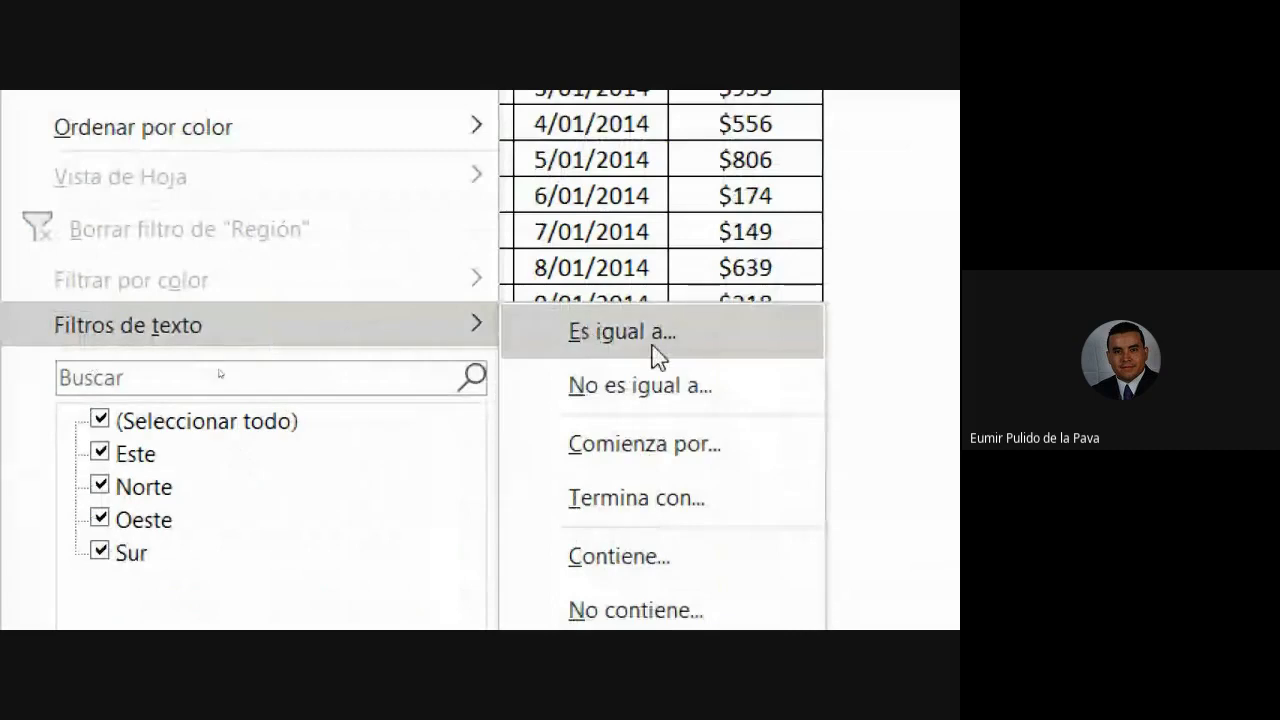
pyautogui.click(663, 300)
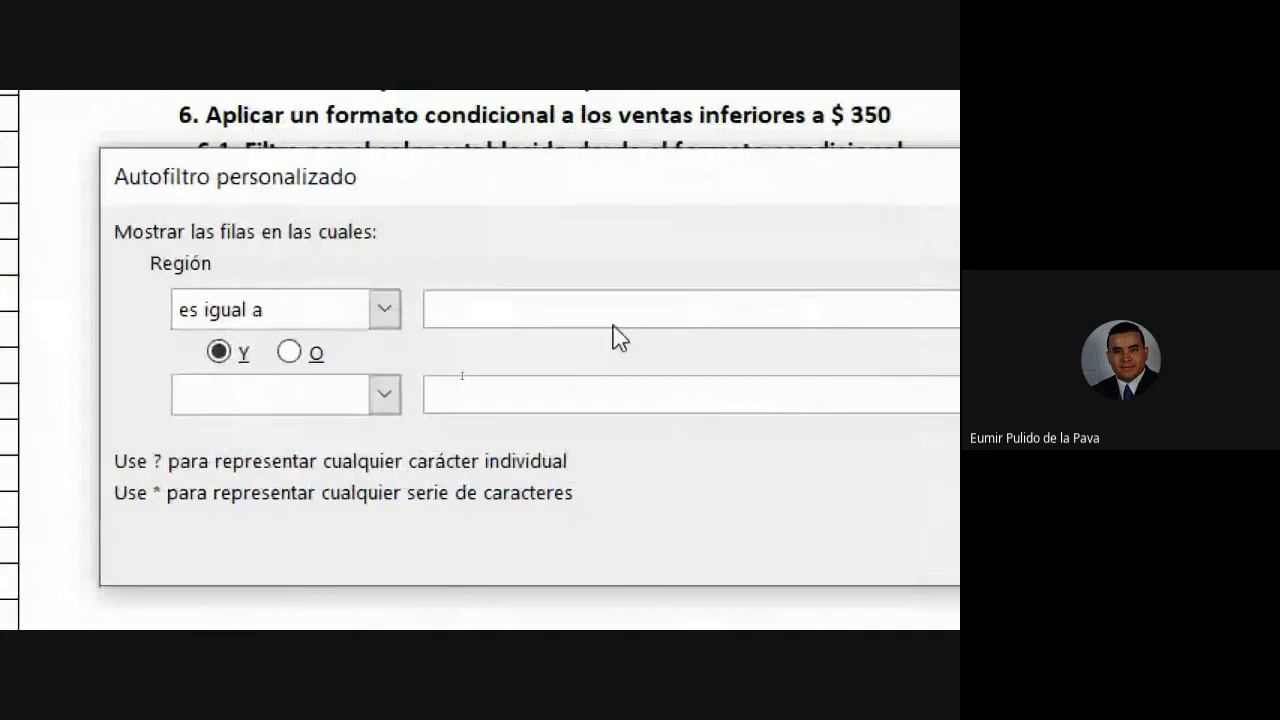
pyautogui.click(474, 309)
pyautogui.write('ESTE')
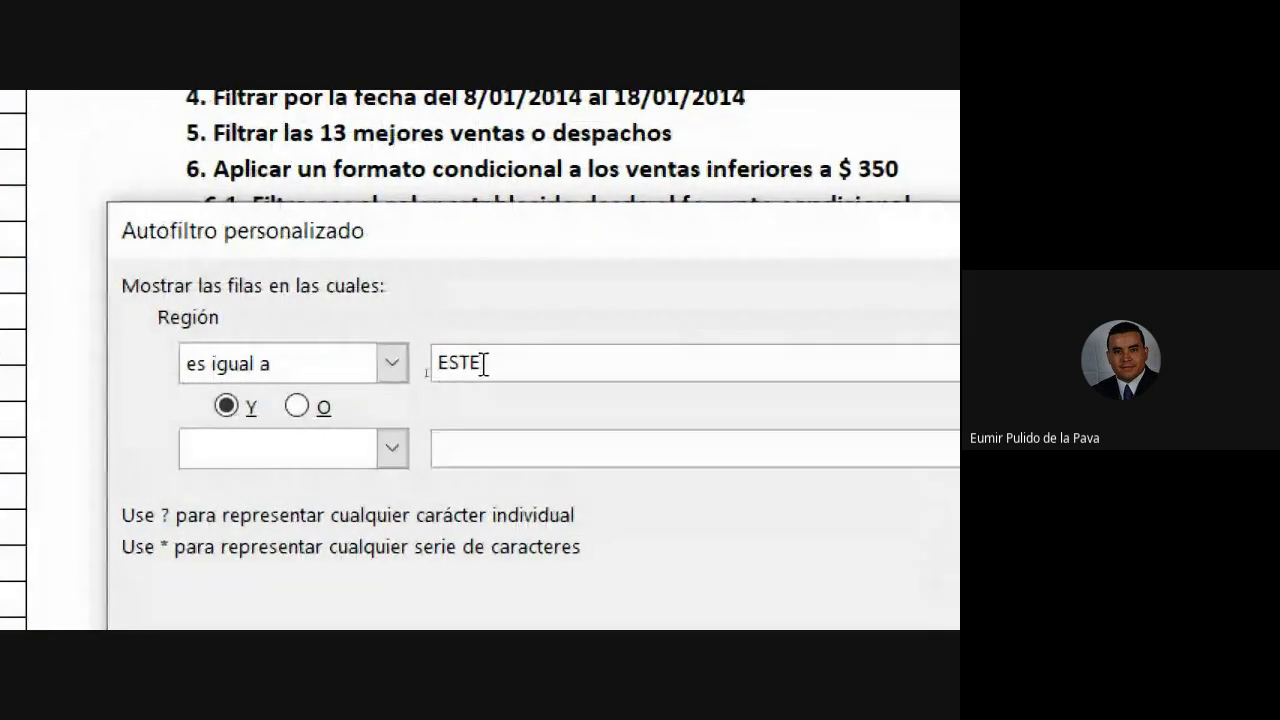
pyautogui.press('Return')
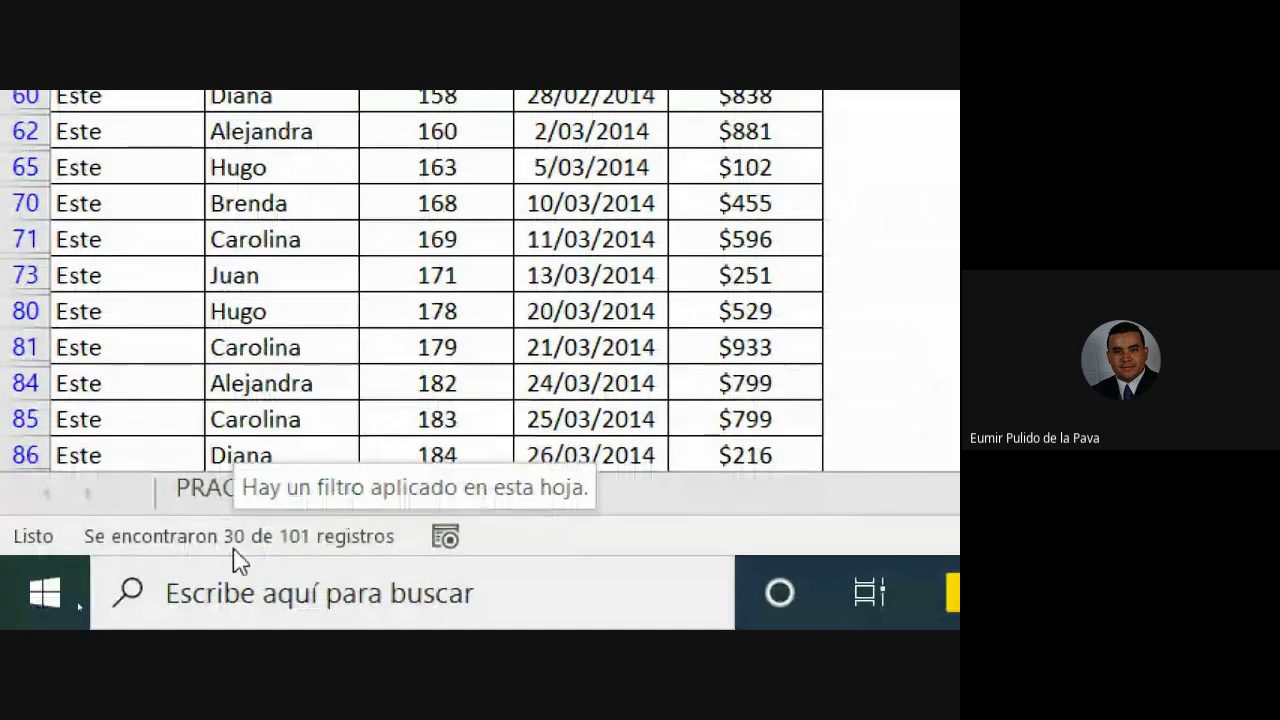
# Check the visible Este rows one by one, then reopen the Región filter options.
pyautogui.scroll(7, 115, 240)
pyautogui.click(112, 228)
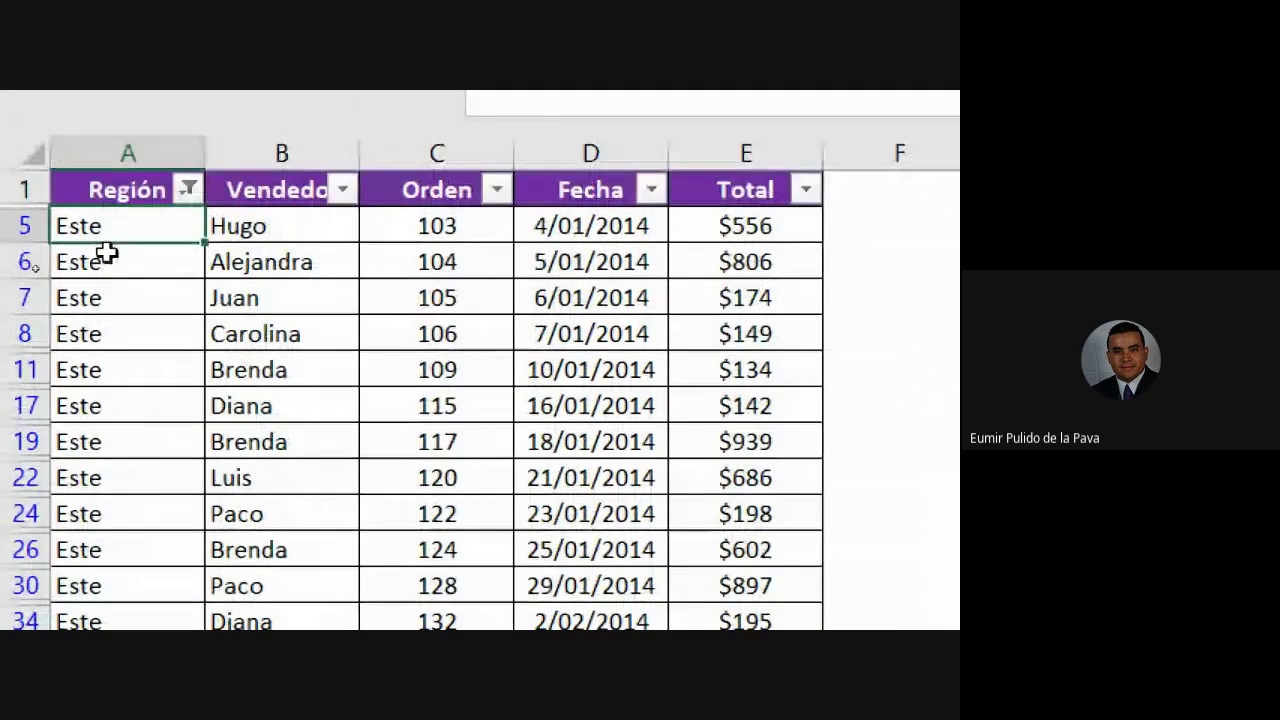
pyautogui.click(100, 258)
pyautogui.click(92, 296)
pyautogui.click(90, 333)
pyautogui.click(92, 369)
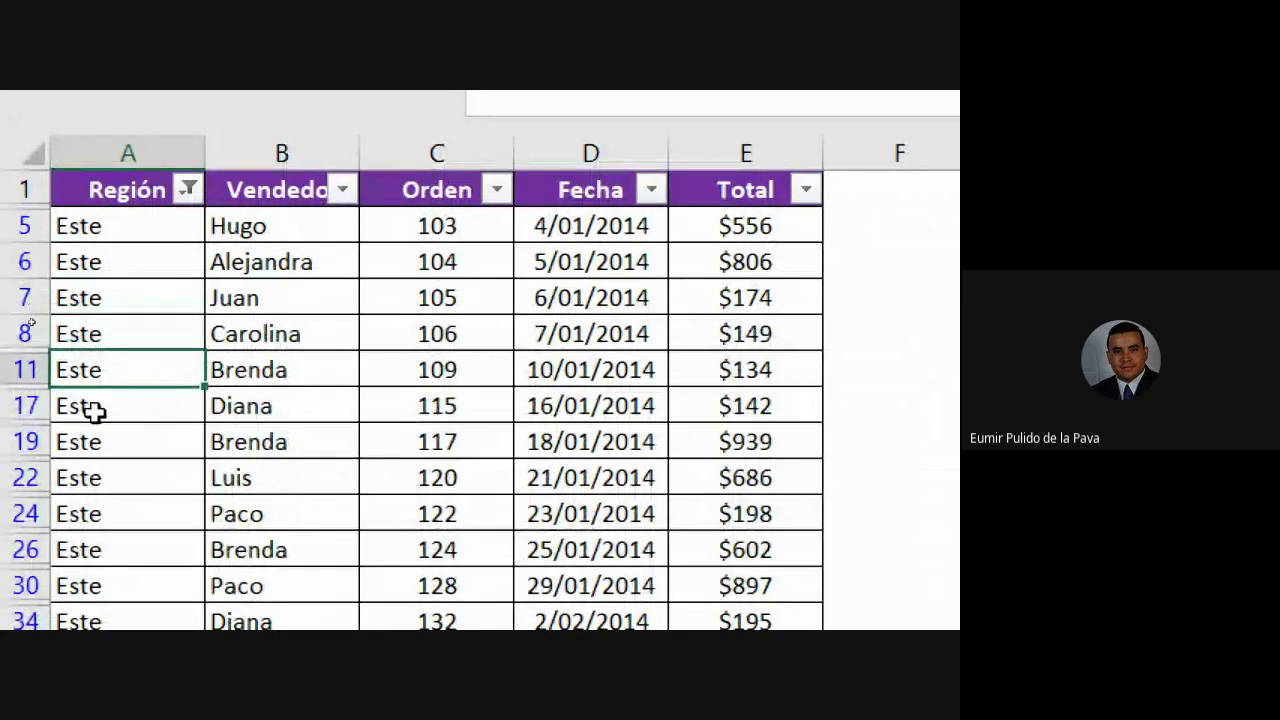
pyautogui.click(91, 405)
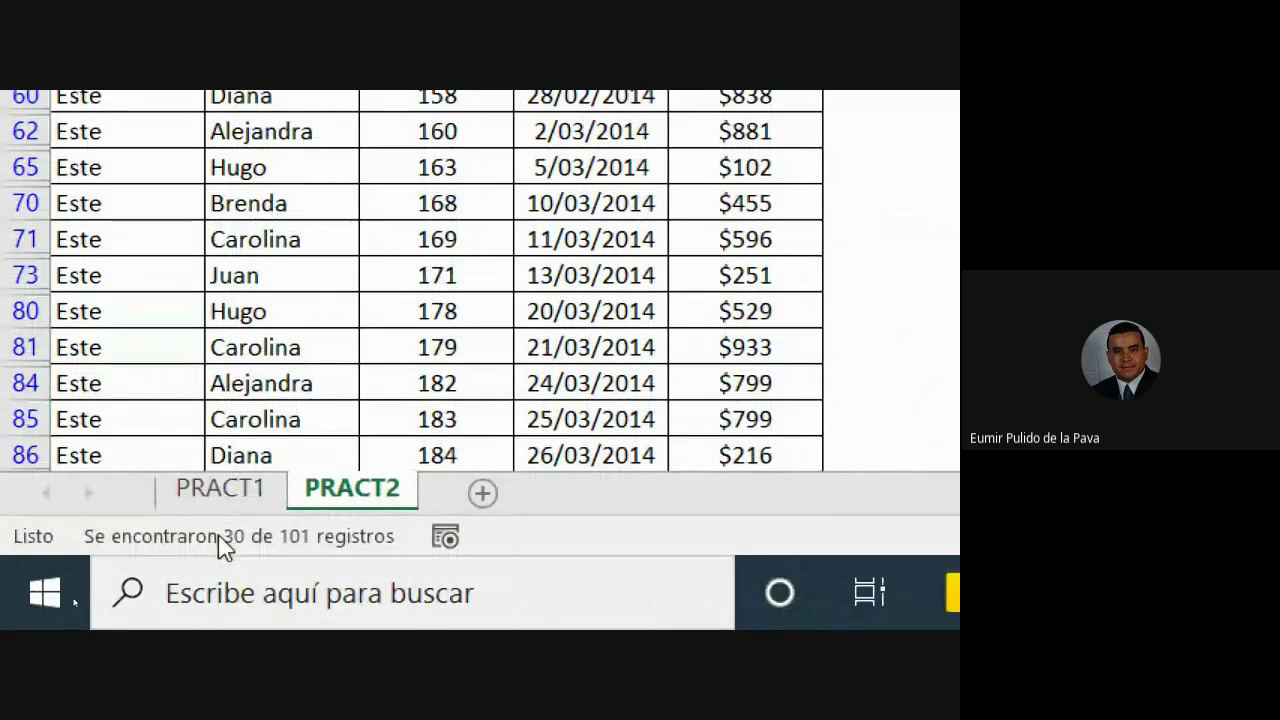
pyautogui.moveTo(232, 545)
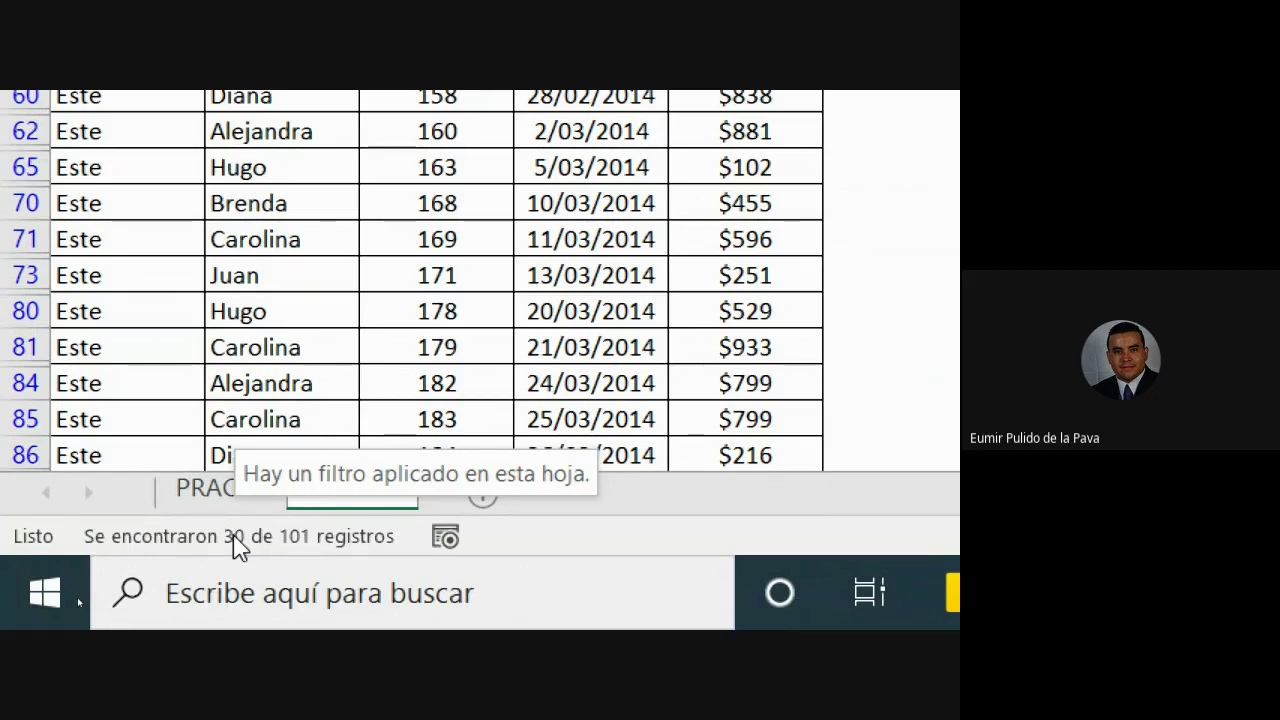
pyautogui.scroll(10, 200, 208)
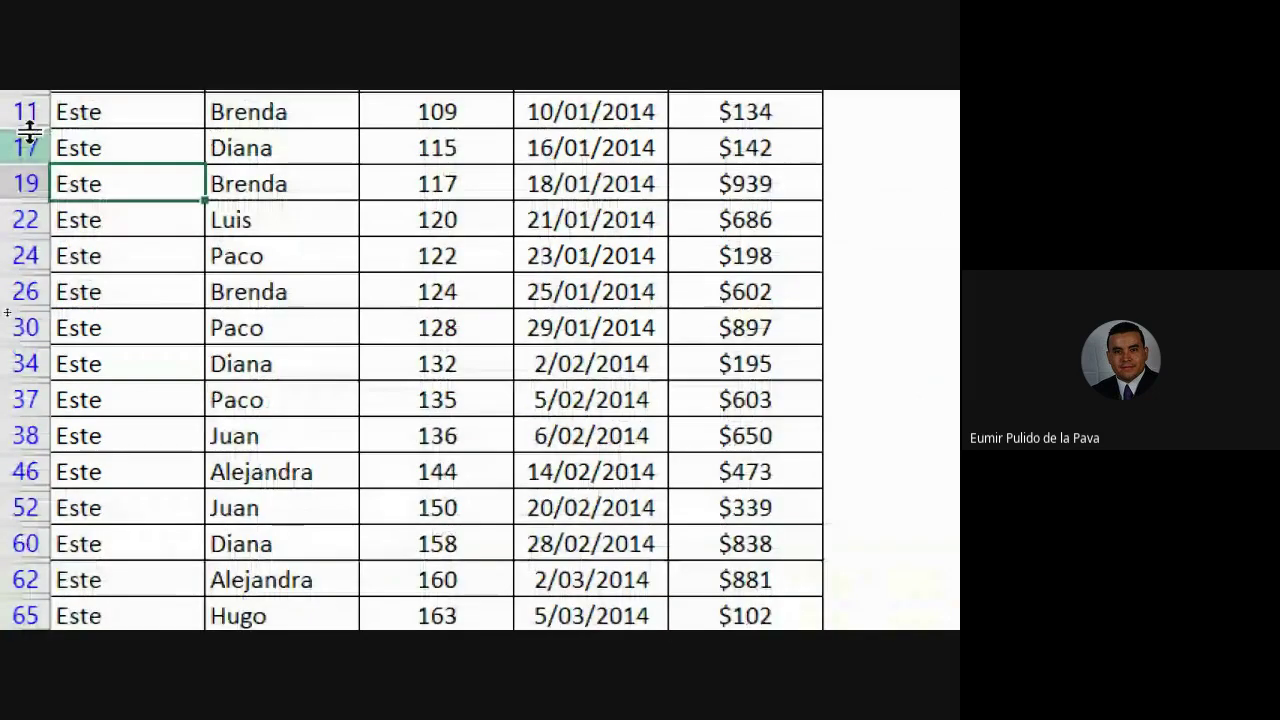
pyautogui.scroll(5, 200, 208)
pyautogui.click(189, 361)
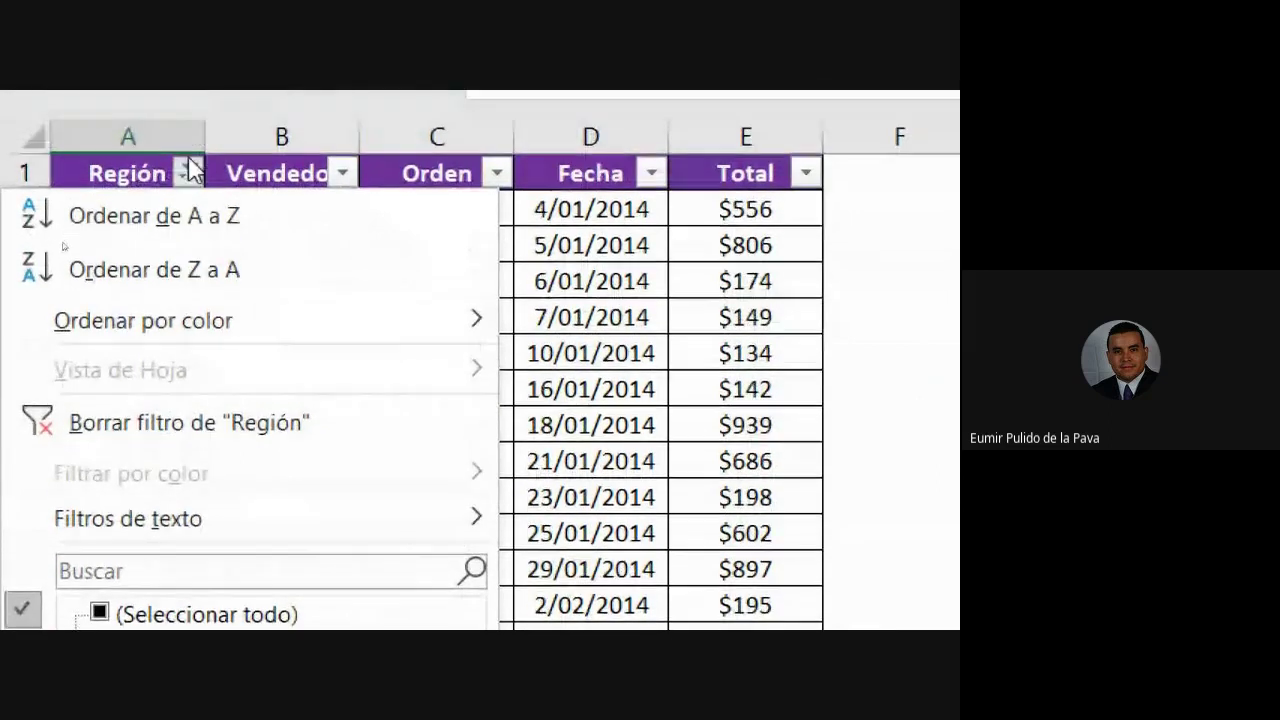
# Clear the Región filter so all regions show again.
pyautogui.click(186, 173)
pyautogui.click(186, 173)
pyautogui.click(177, 424)
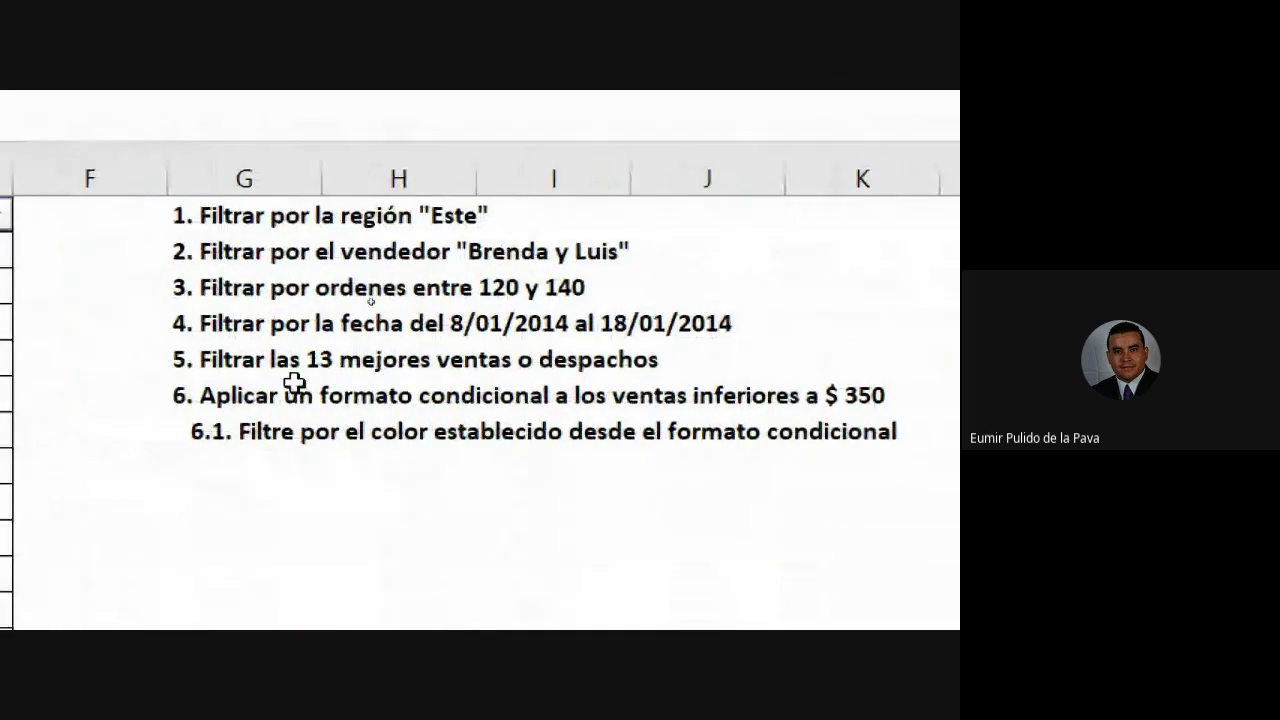
# Review tasks 3 and 2, then open and close the Vendedor filter without changes.
pyautogui.click(245, 289)
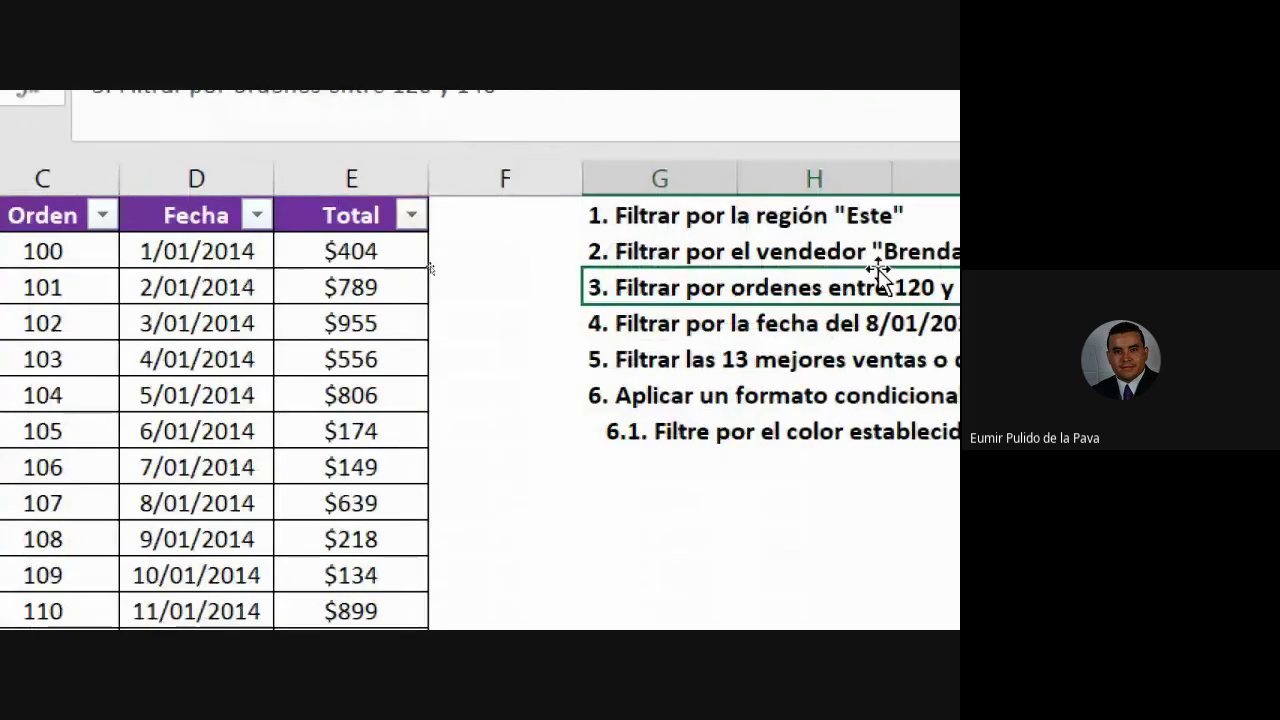
pyautogui.click(457, 251)
pyautogui.click(343, 215)
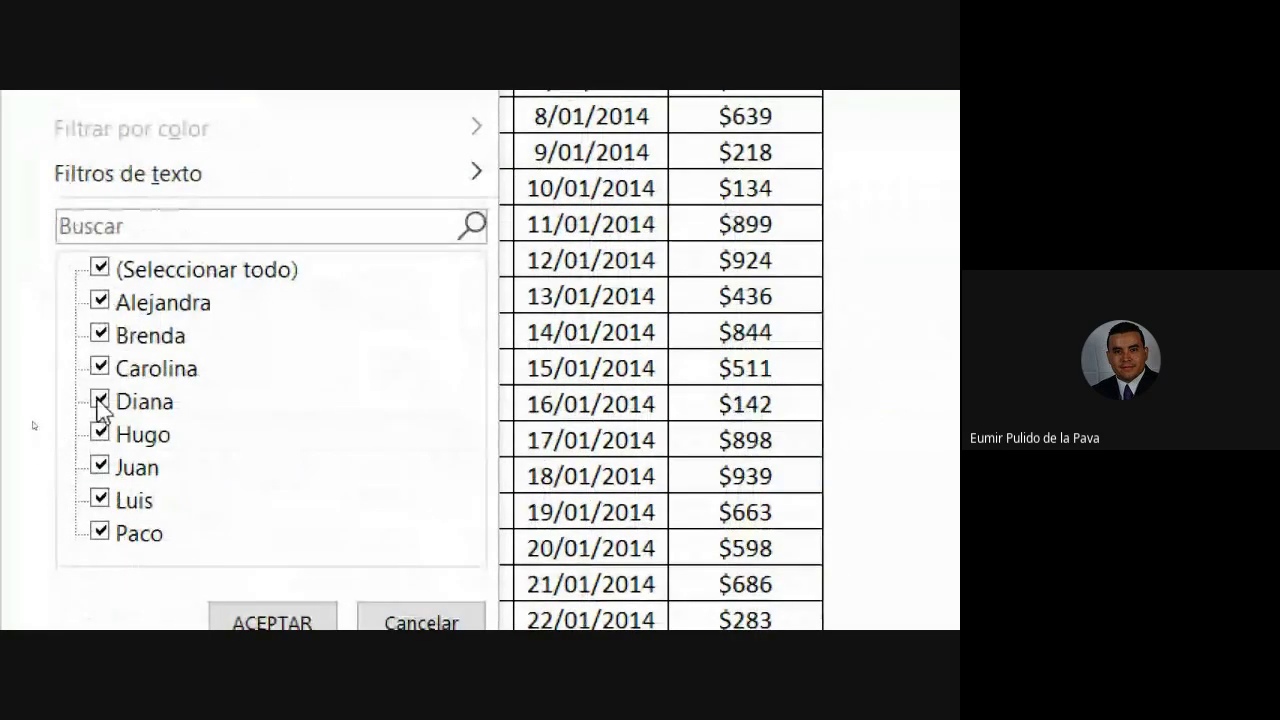
pyautogui.click(395, 557)
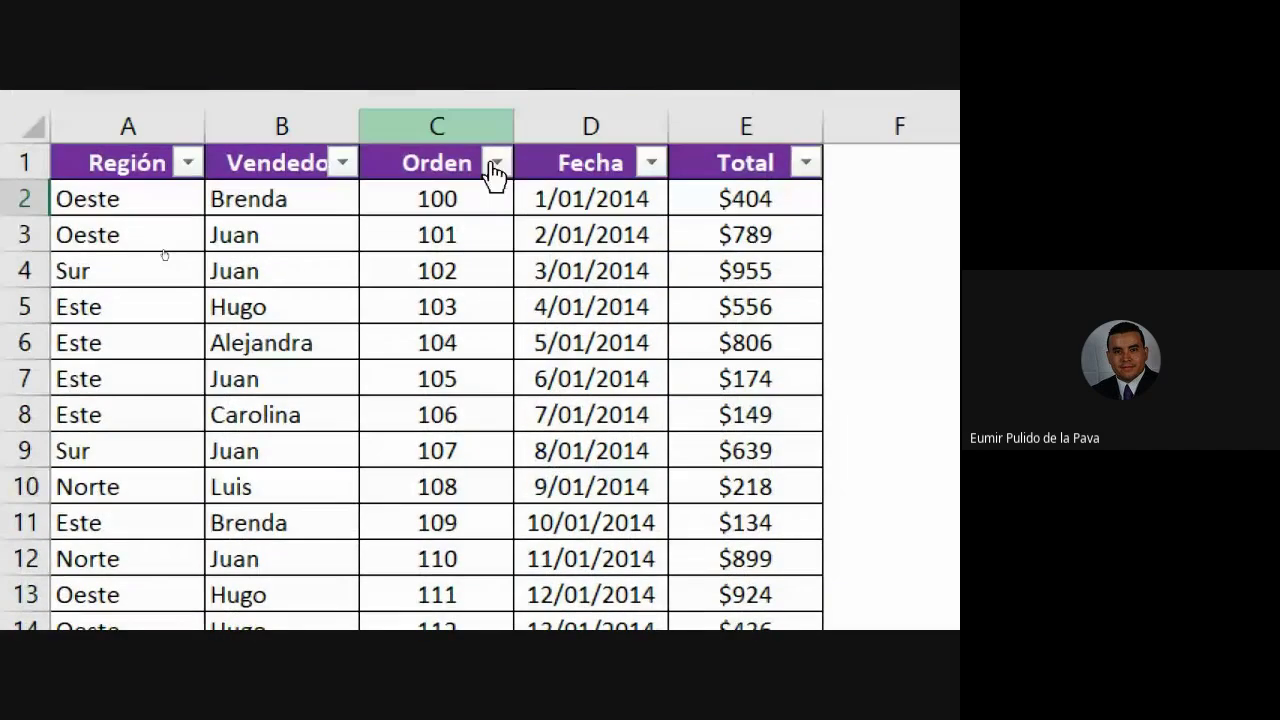
# Open the Orden filter list and untick every order number.
pyautogui.click(497, 125)
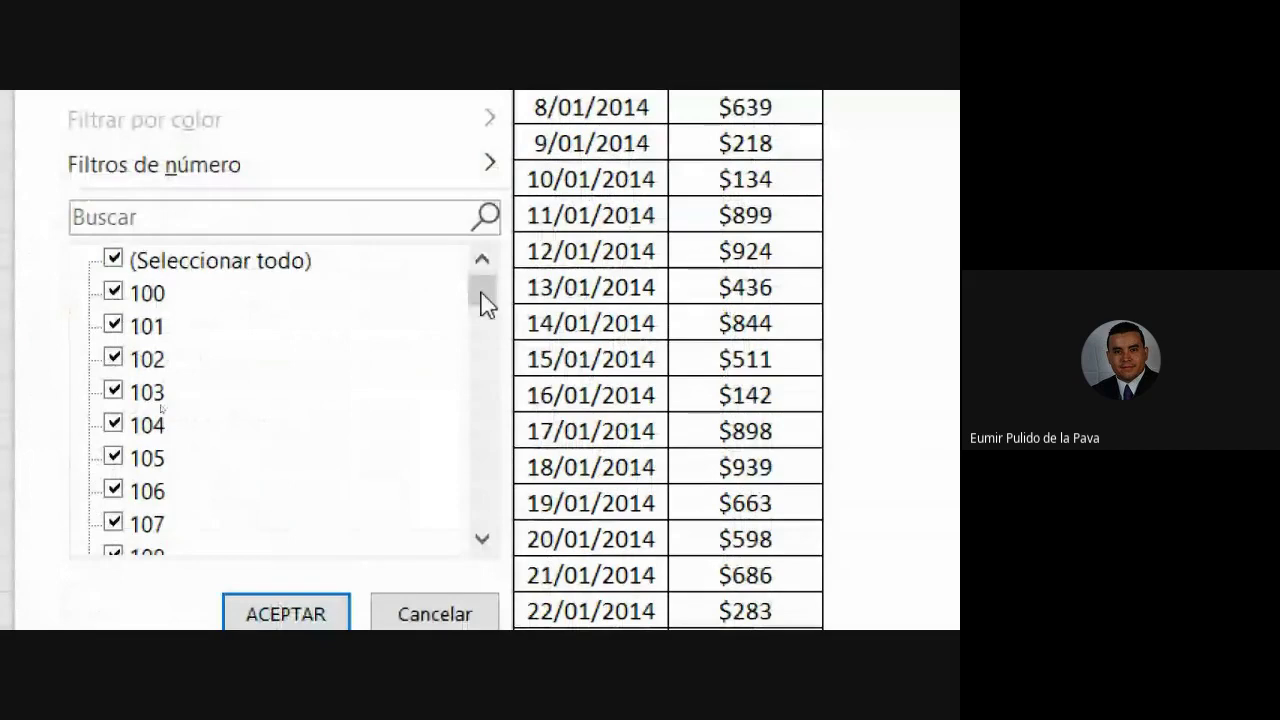
pyautogui.moveTo(484, 292)
pyautogui.mouseDown()
pyautogui.moveTo(492, 315)
pyautogui.moveTo(486, 271)
pyautogui.mouseUp()
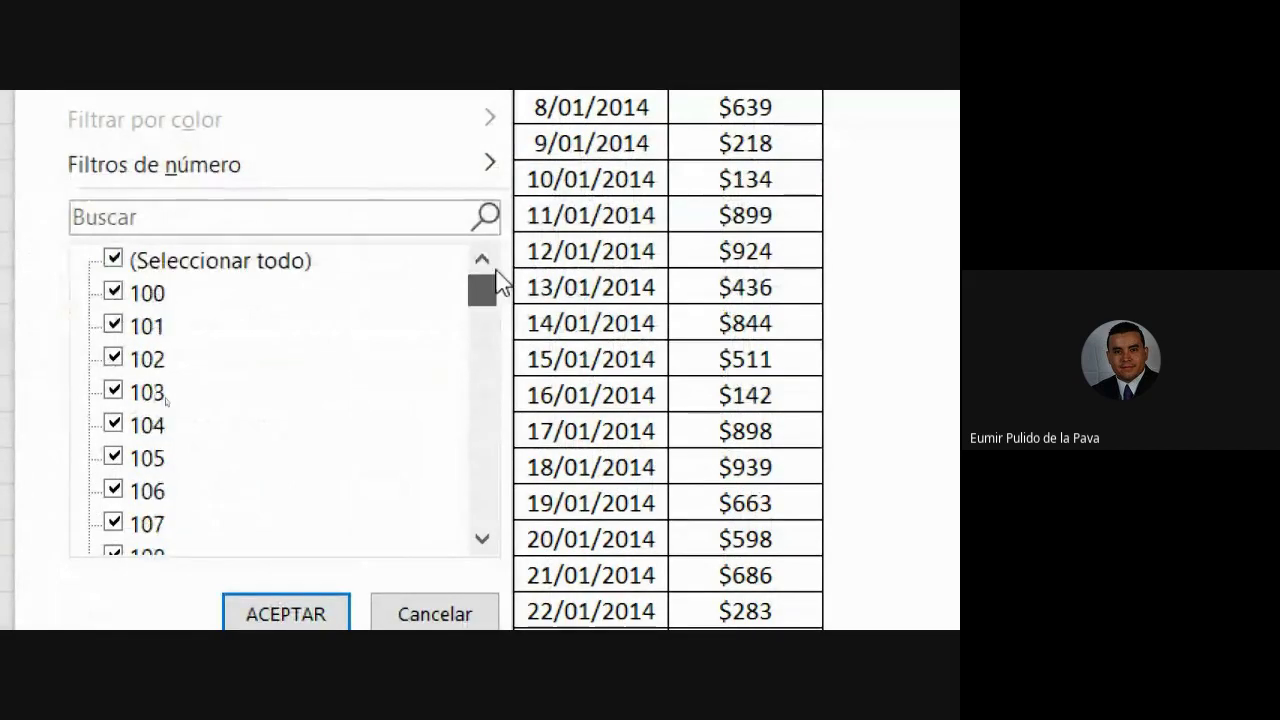
pyautogui.click(115, 260)
pyautogui.scroll(-1, 323, 457)
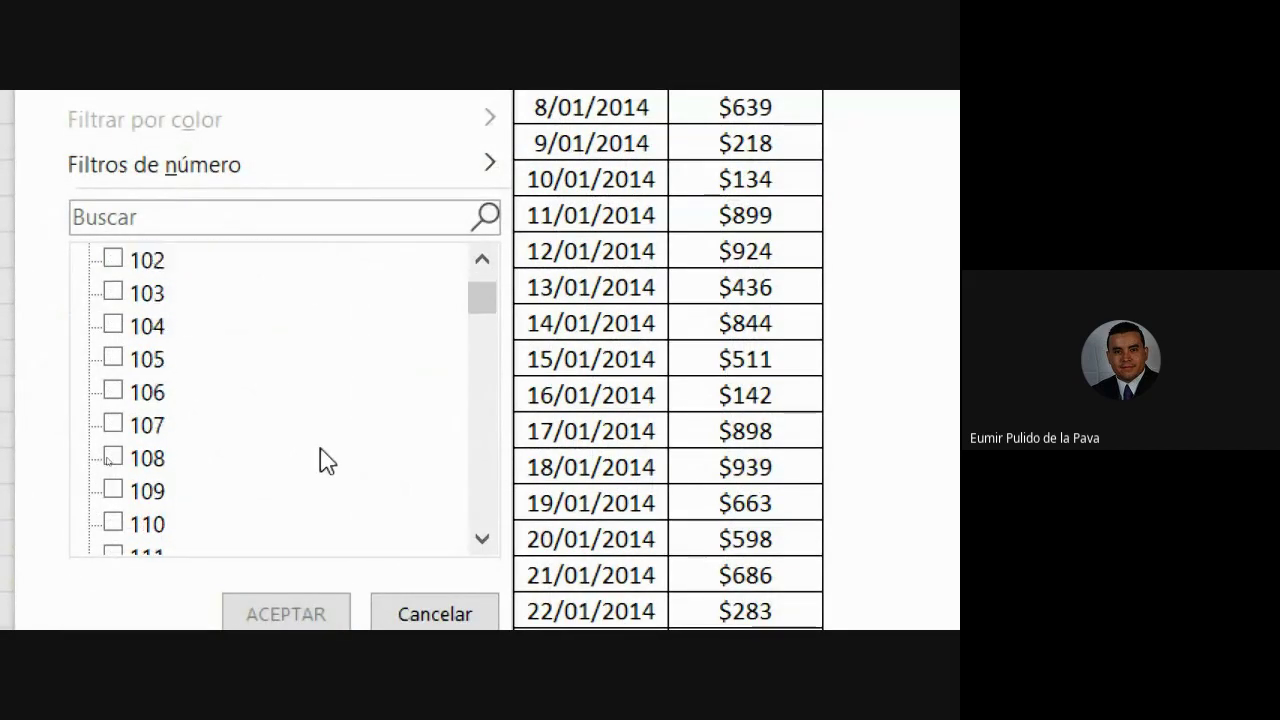
pyautogui.scroll(-2, 323, 457)
pyautogui.scroll(-1, 300, 480)
pyautogui.scroll(-2, 303, 482)
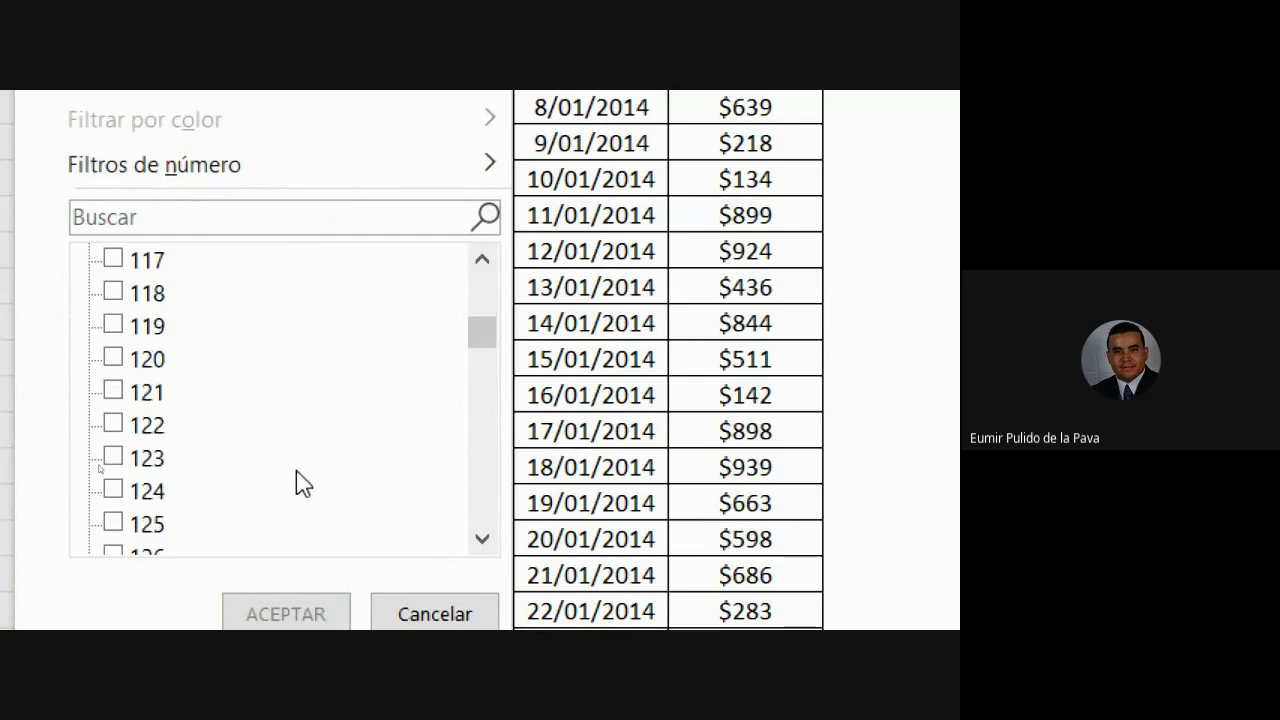
# Tick orders 120, 121, 122, 123, 125 and 126 in the list.
pyautogui.click(113, 358)
pyautogui.click(113, 391)
pyautogui.click(112, 424)
pyautogui.click(113, 457)
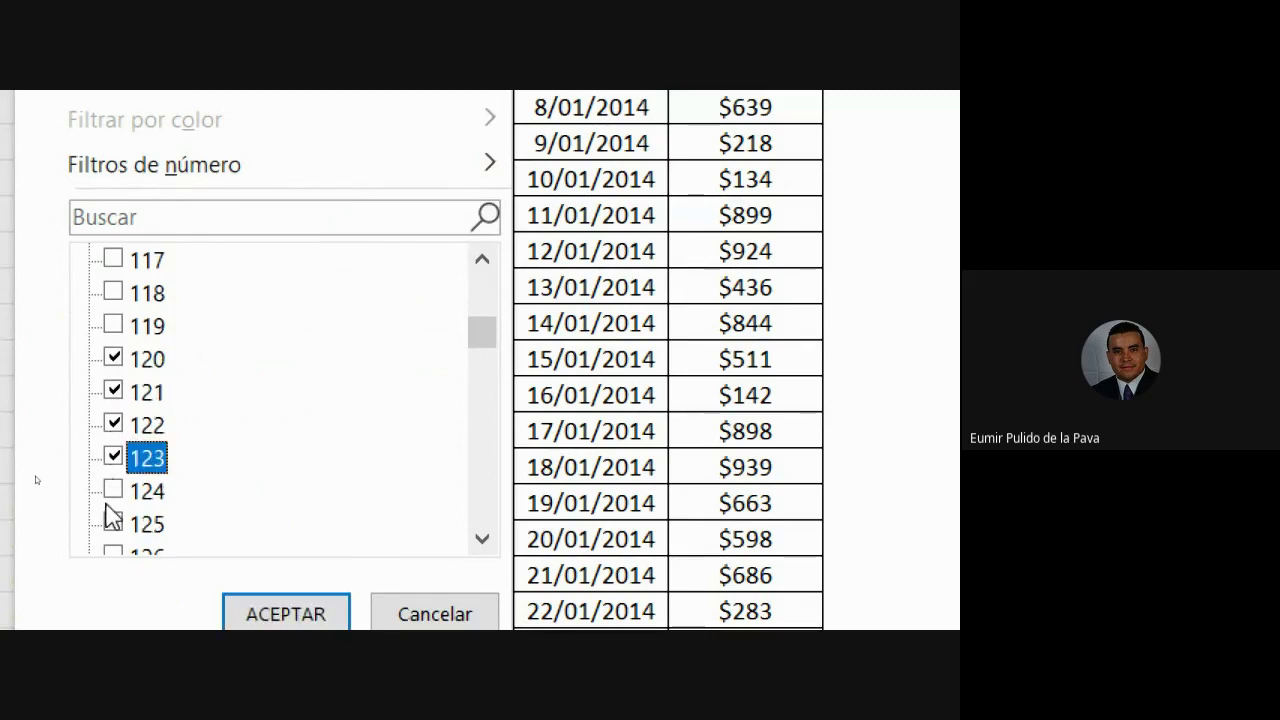
pyautogui.scroll(-1, 170, 485)
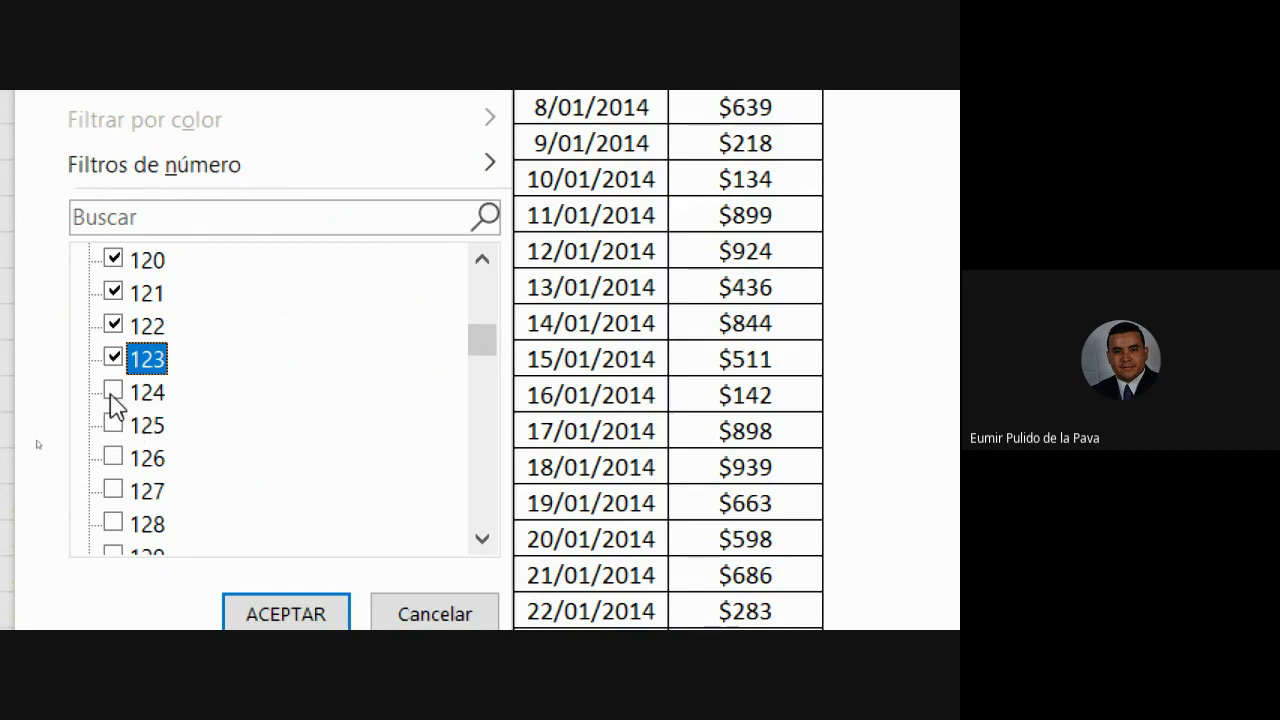
pyautogui.click(112, 425)
pyautogui.click(118, 462)
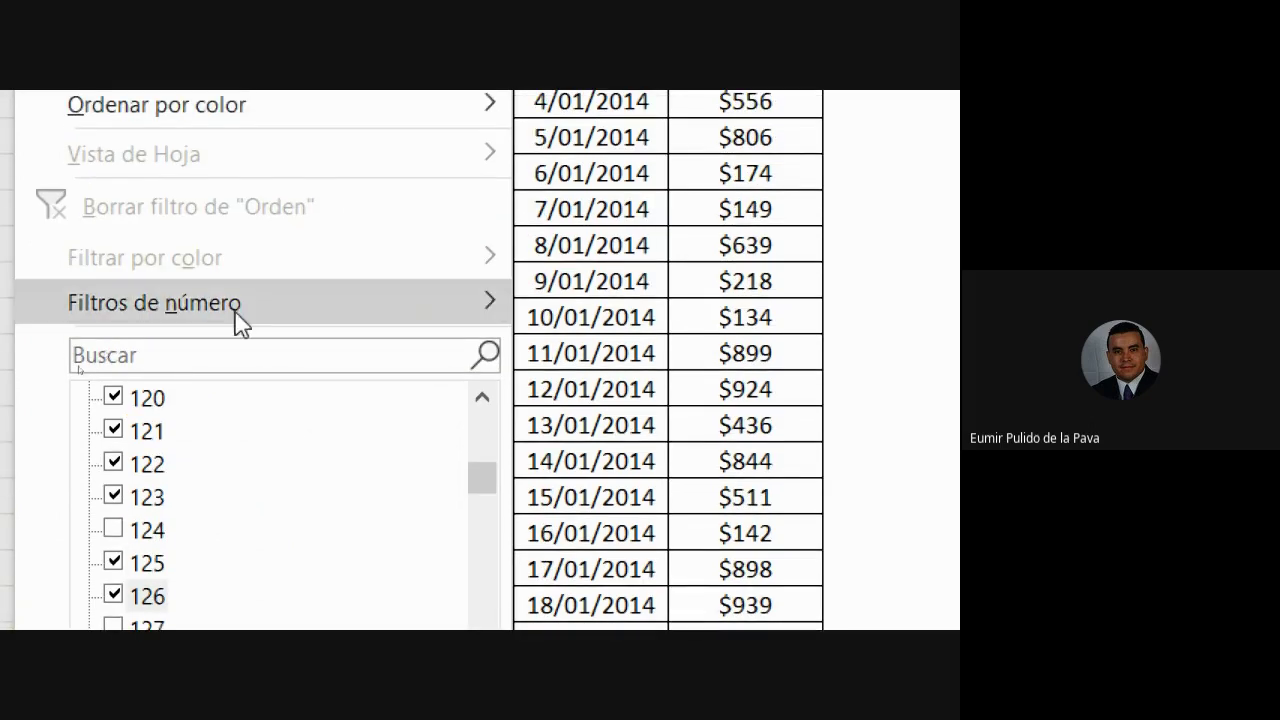
pyautogui.moveTo(236, 314)
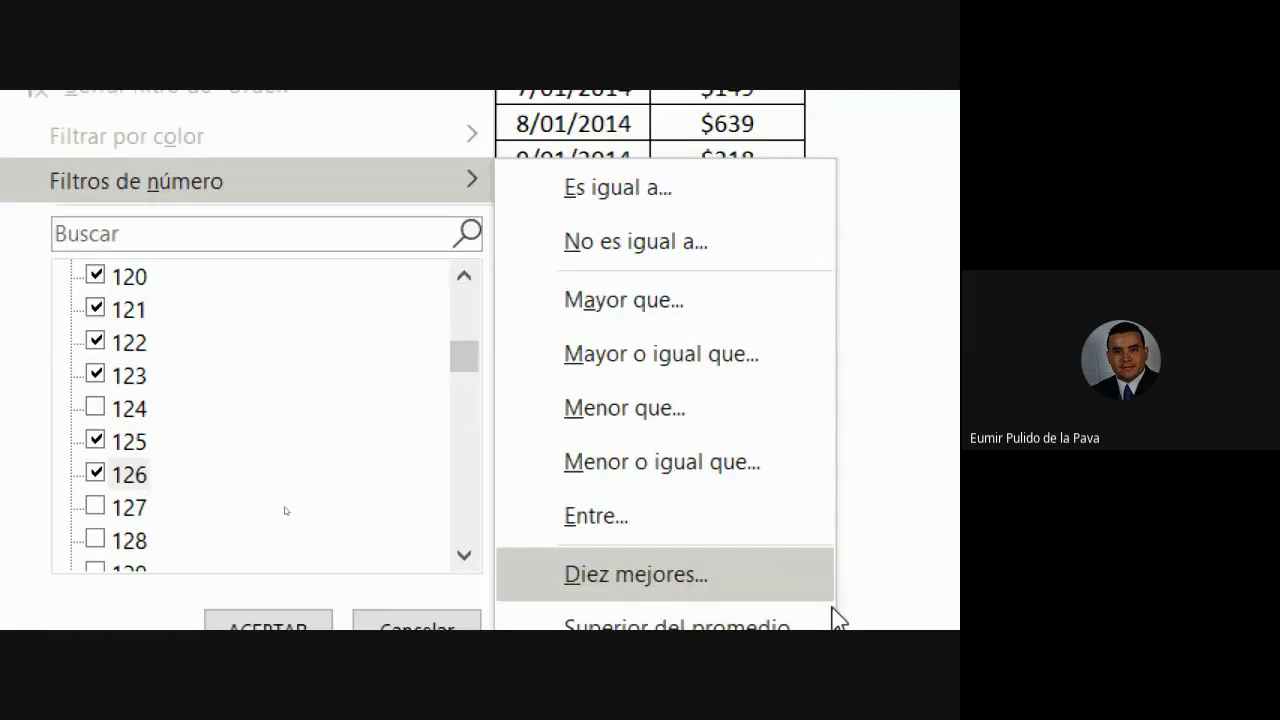
# Apply an Orden 'Entre' number filter with bounds 120 and 140.
pyautogui.click(588, 393)
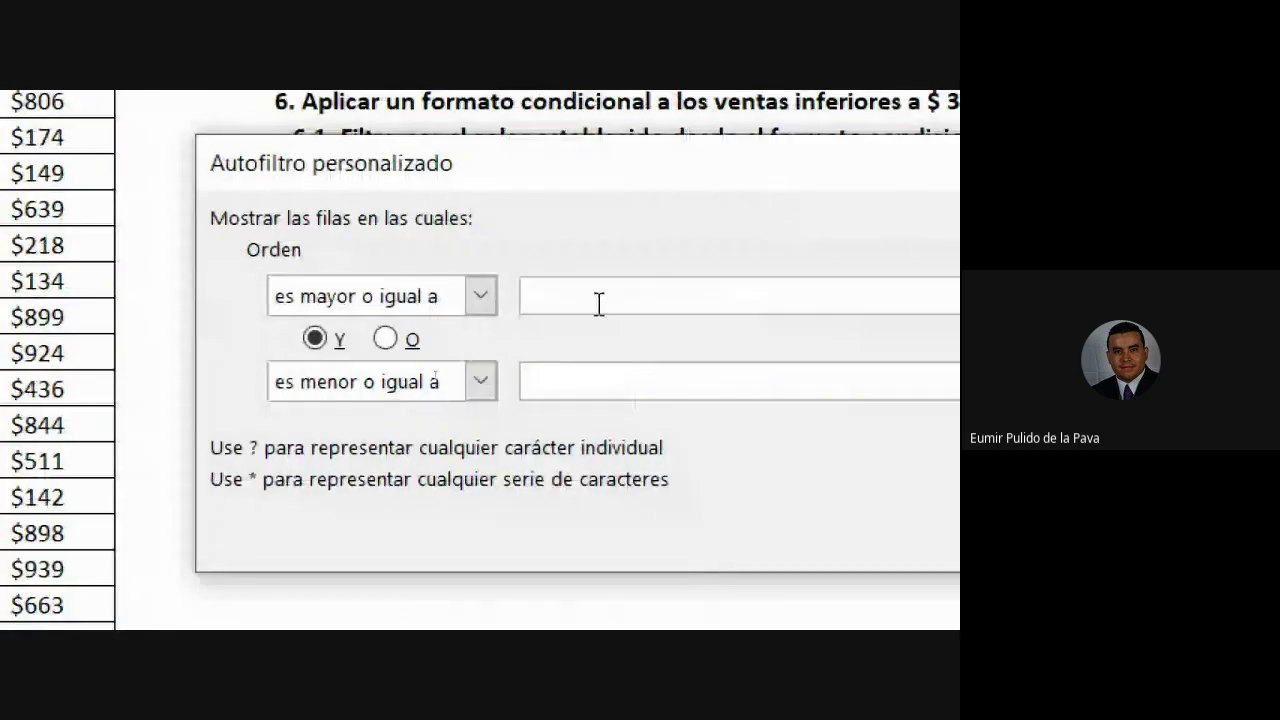
pyautogui.click(599, 304)
pyautogui.write('1')
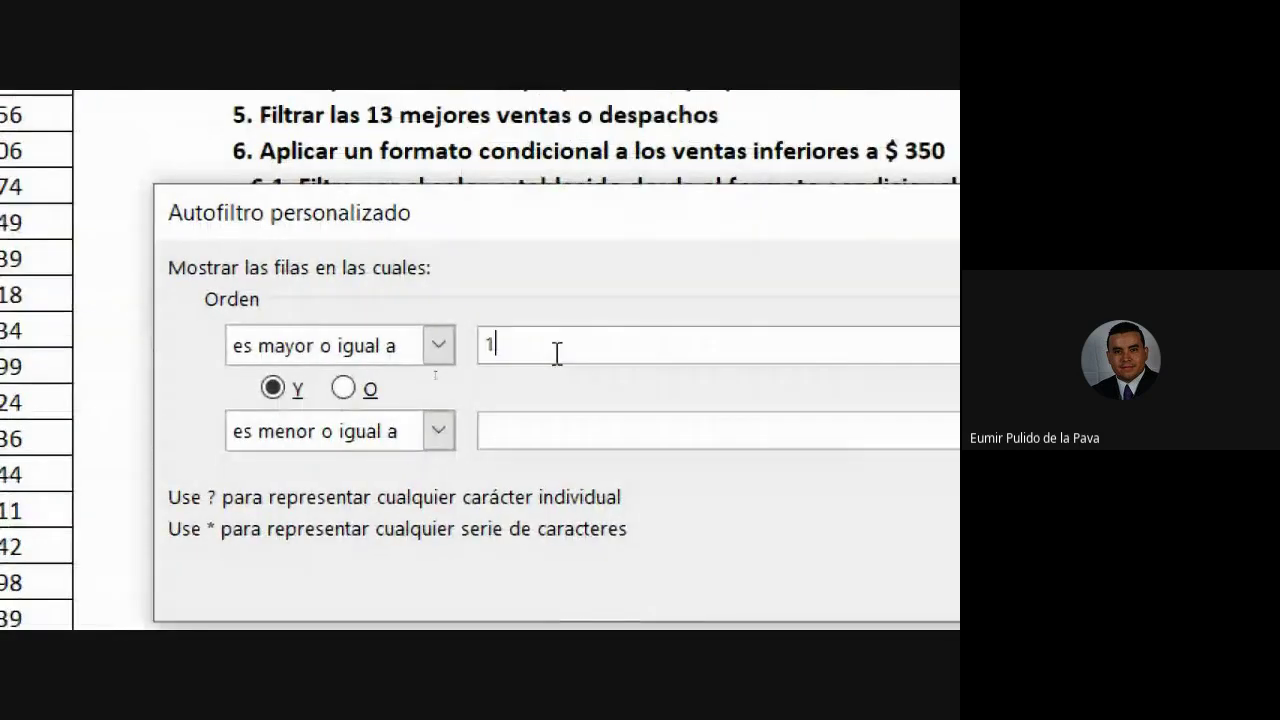
pyautogui.write('20')
pyautogui.press('Tab')
pyautogui.press('Tab')
pyautogui.press('Tab')
pyautogui.write('14')
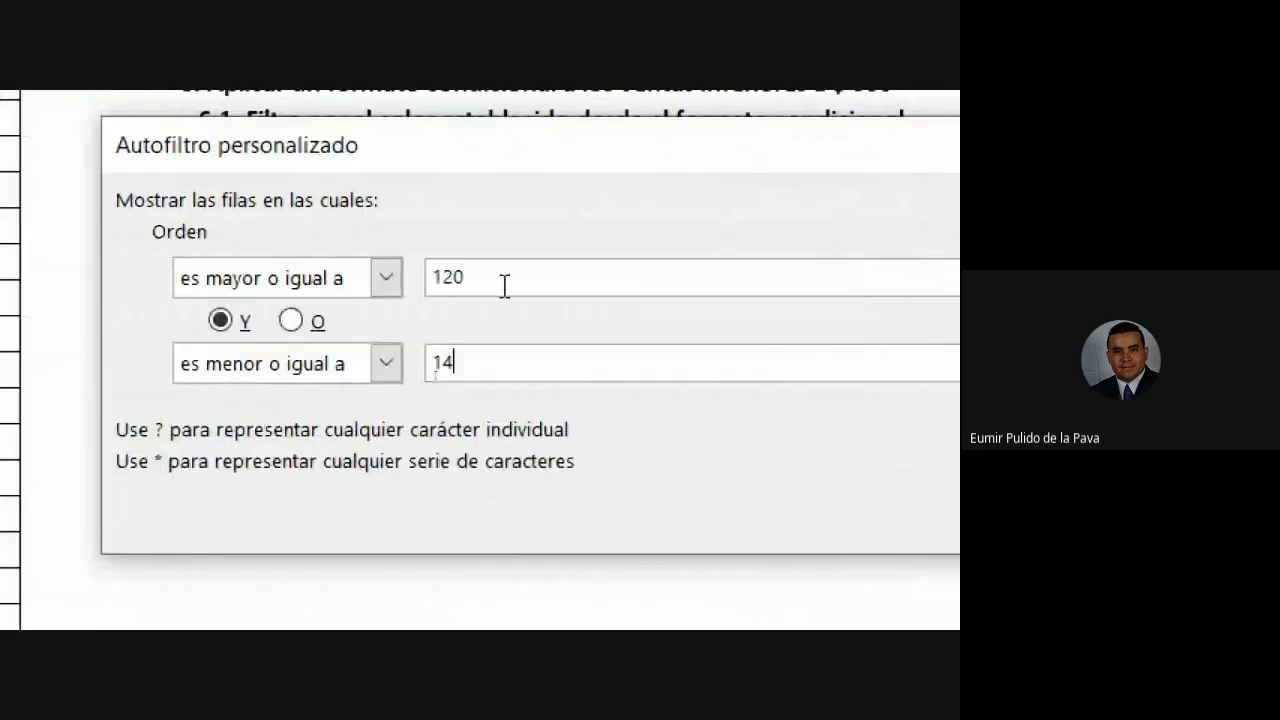
pyautogui.write('0')
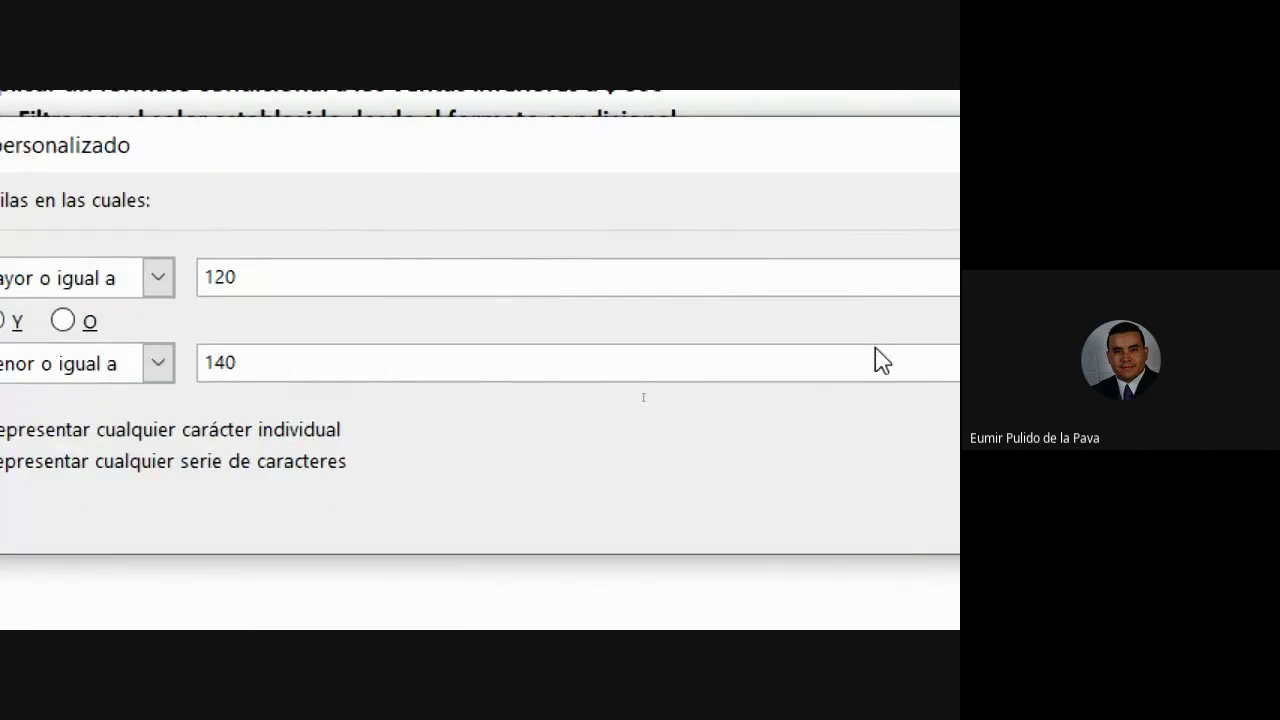
pyautogui.click(878, 528)
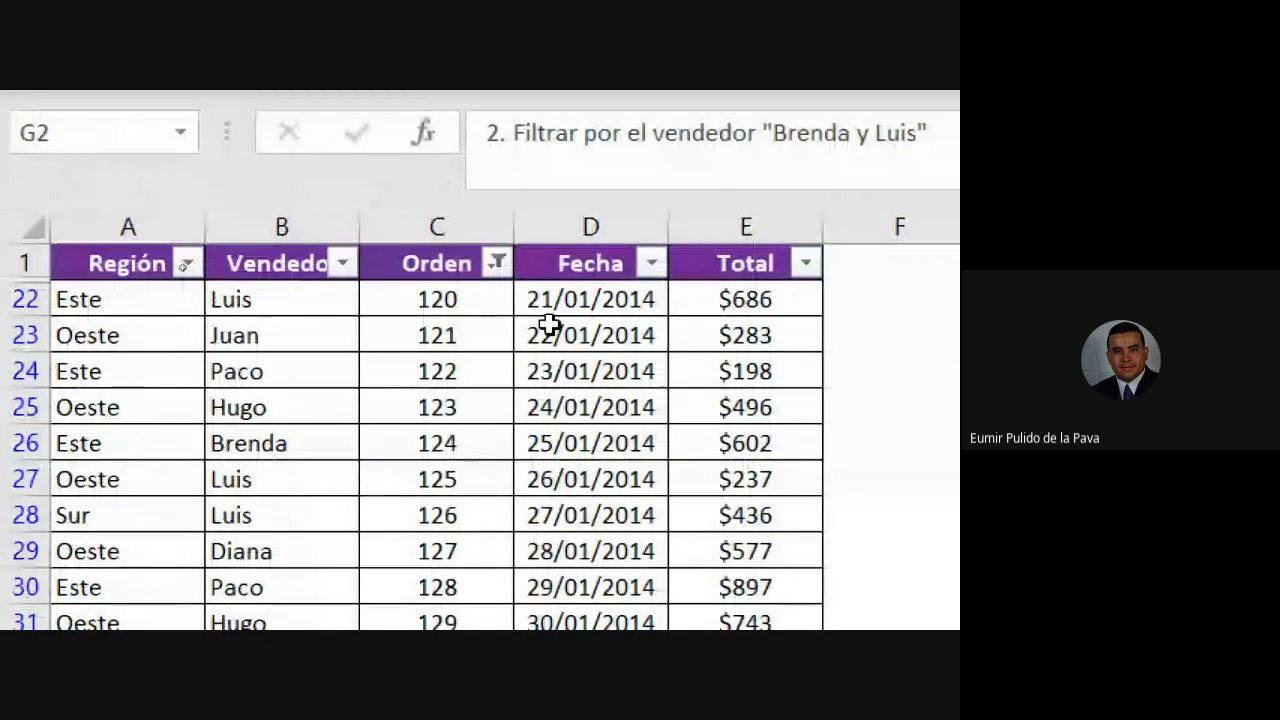
# Clear the Orden filter to show all rows and select task 4 about dates.
pyautogui.click(497, 263)
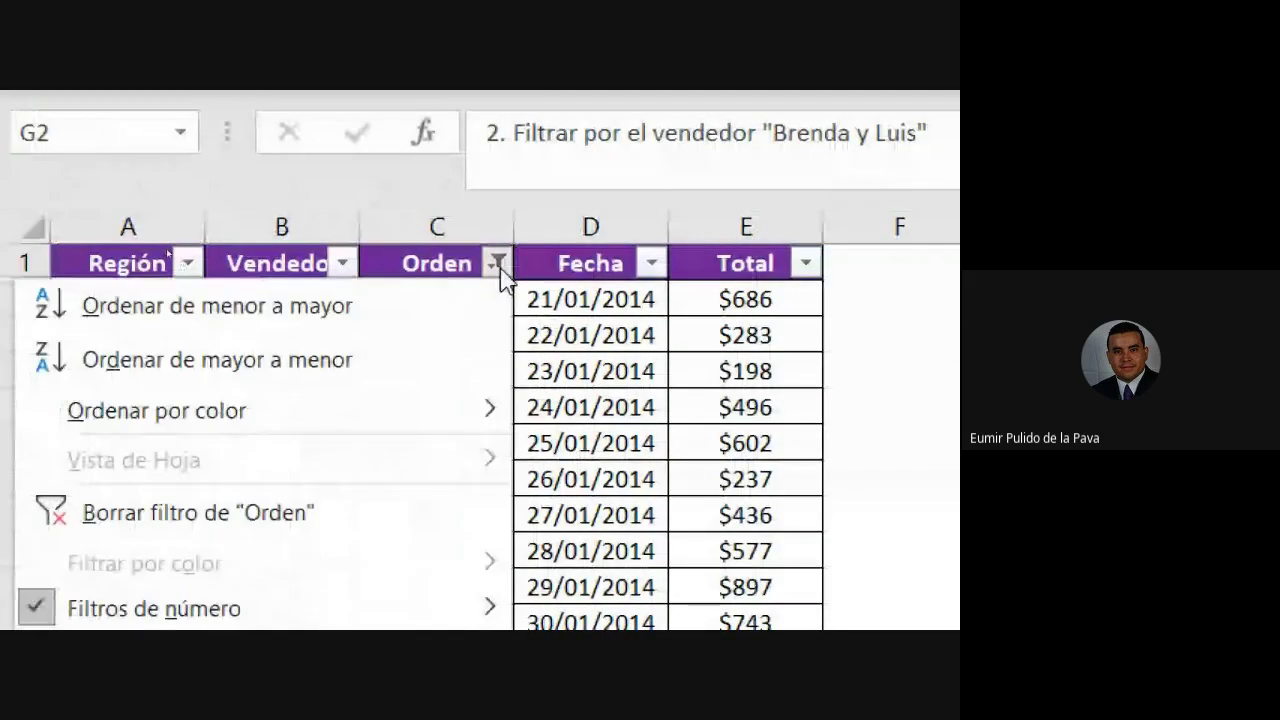
pyautogui.click(359, 505)
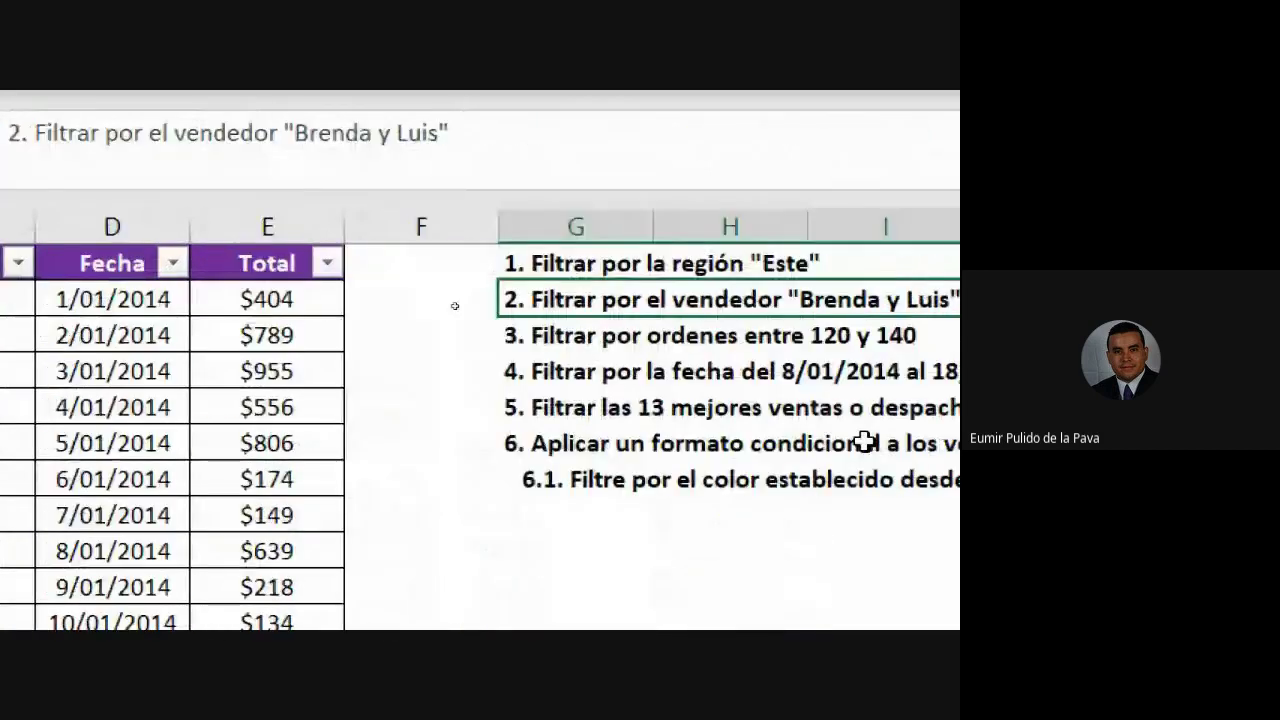
pyautogui.click(383, 383)
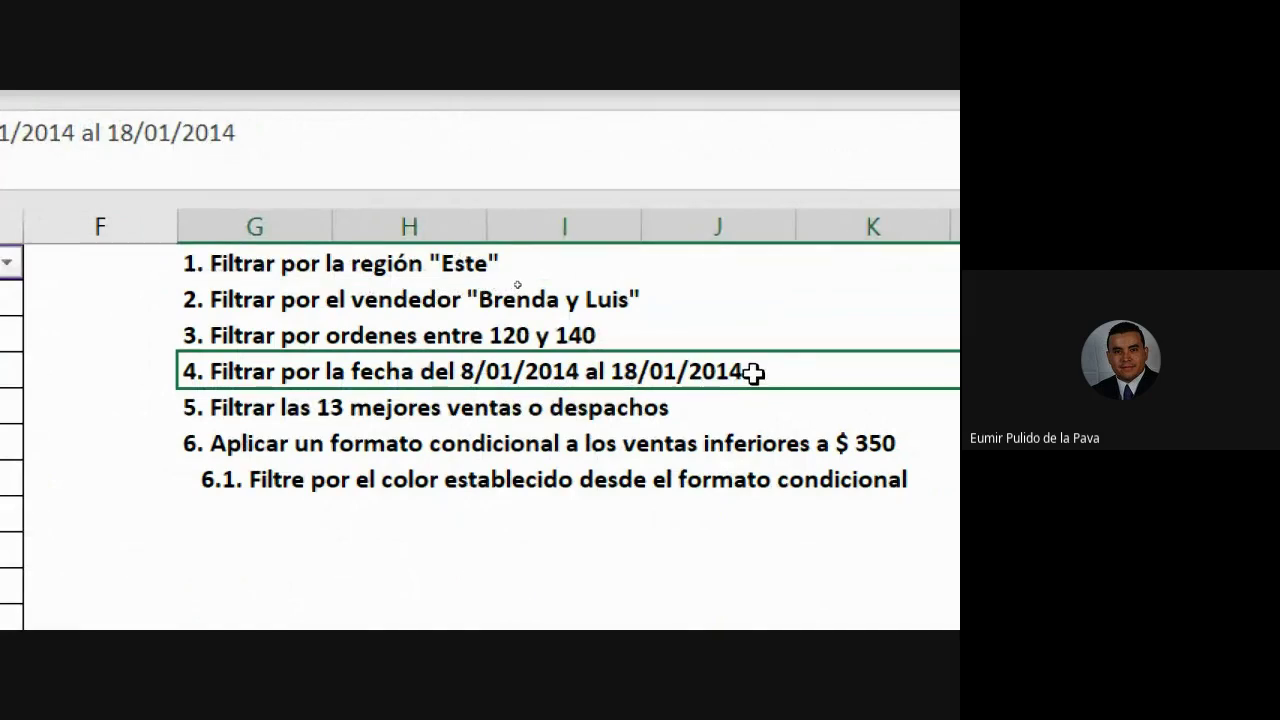
# Untick all dates in the Fecha filter list, expanding January then collapsing 2014.
pyautogui.click(345, 159)
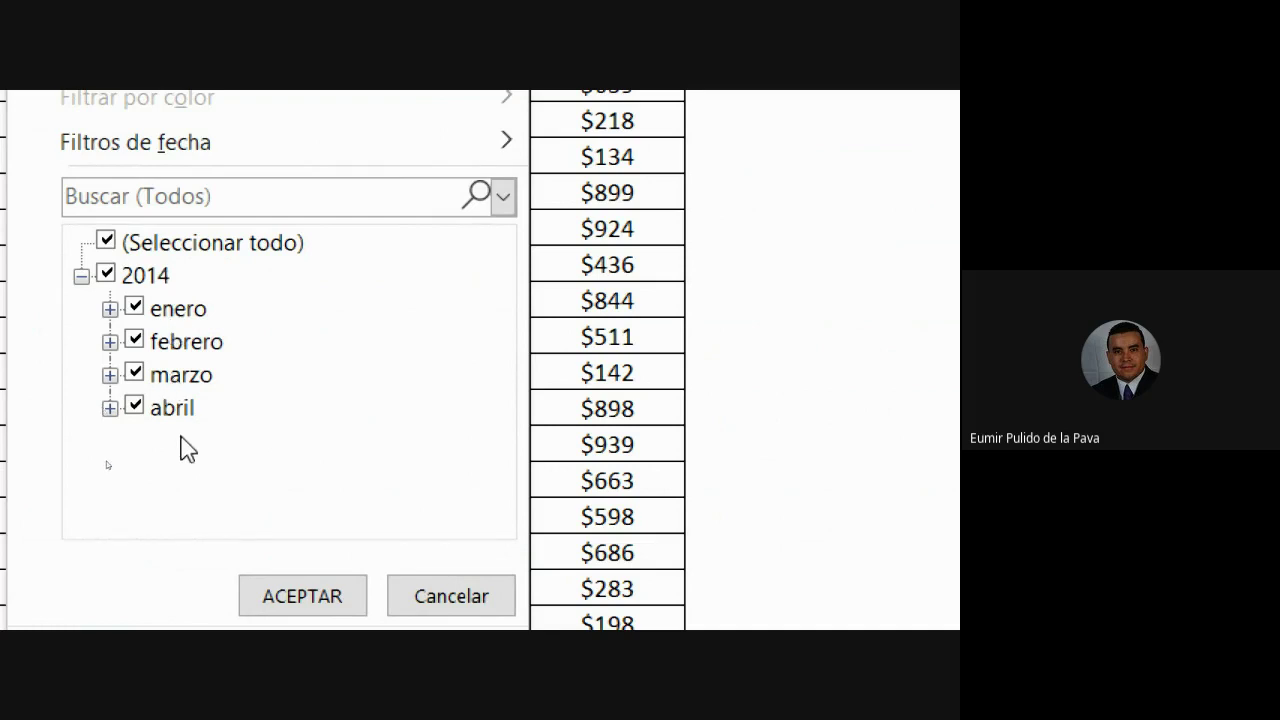
pyautogui.click(105, 242)
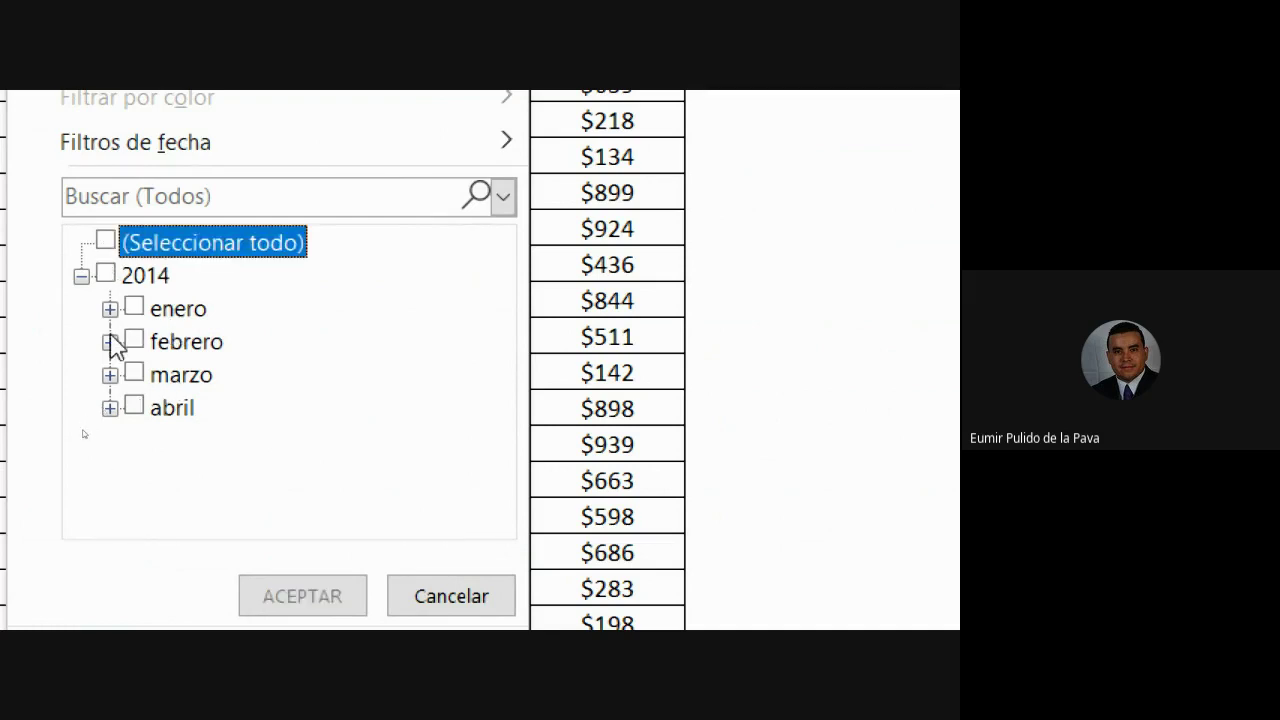
pyautogui.click(110, 309)
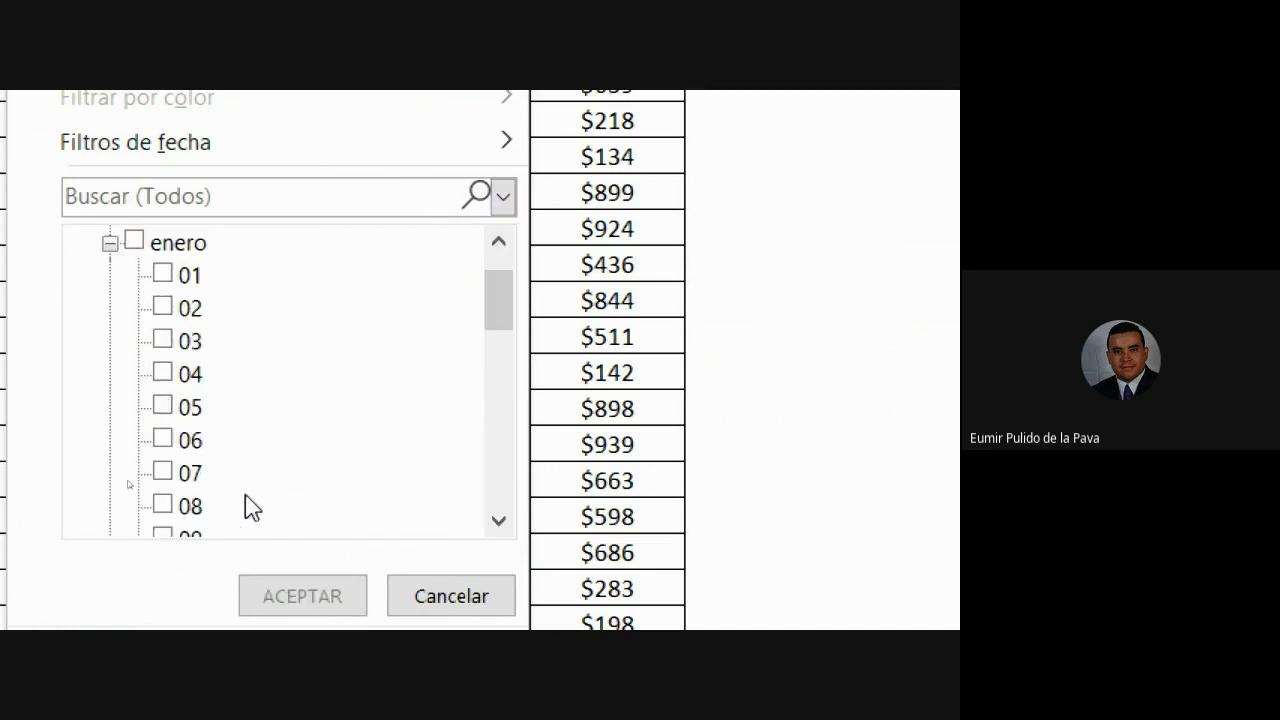
pyautogui.scroll(1, 254, 380)
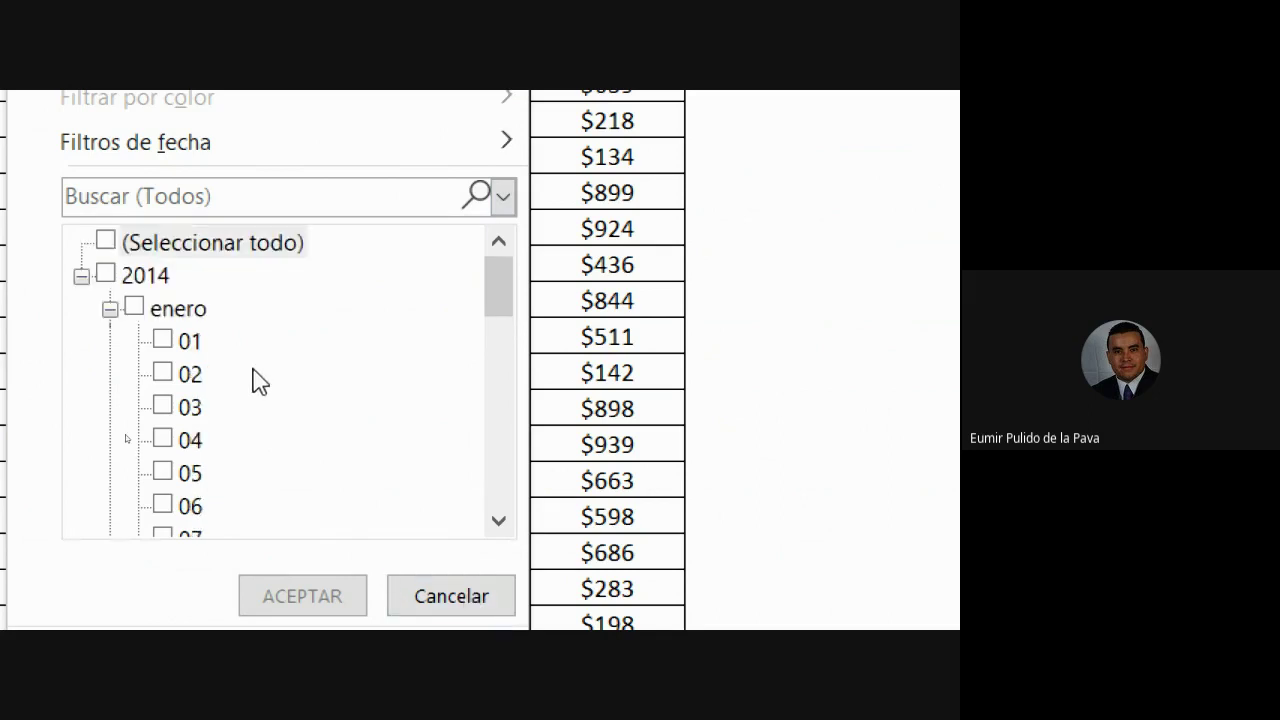
pyautogui.click(81, 276)
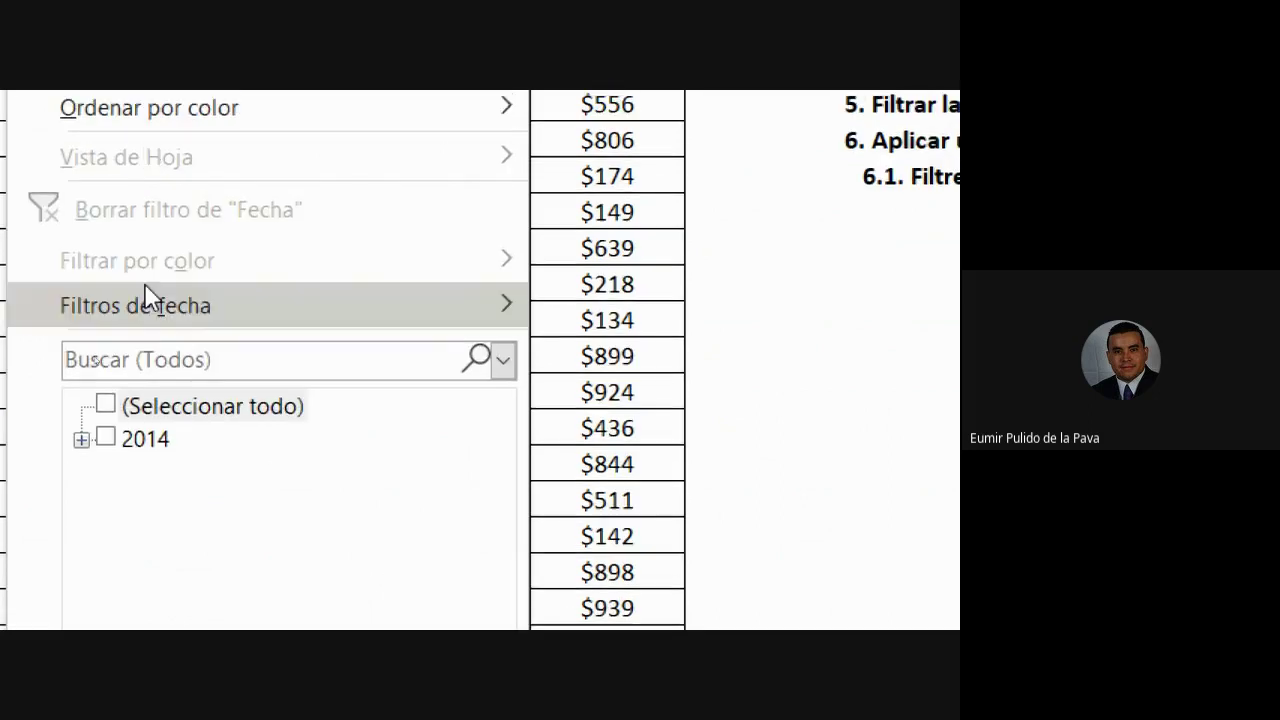
# Set a custom Fecha filter from 8-1-14 through 18-1-14 in Autofiltro personalizado.
pyautogui.moveTo(145, 297)
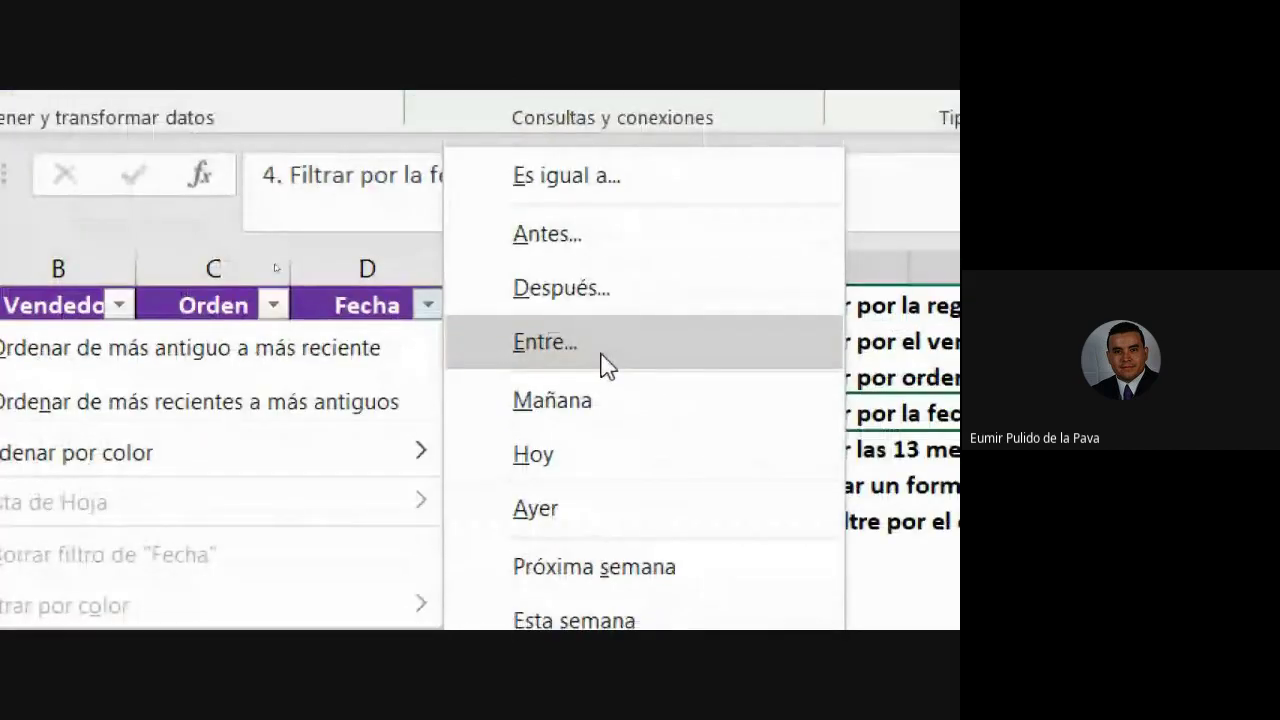
pyautogui.click(601, 353)
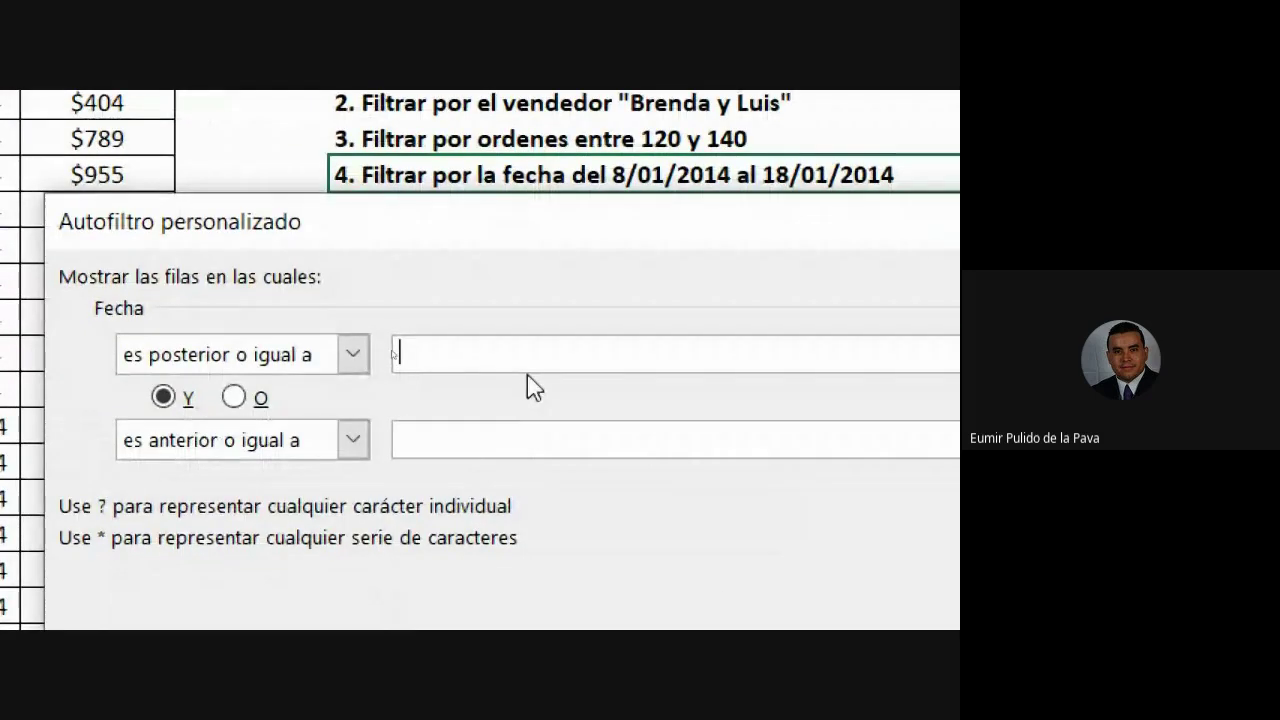
pyautogui.write('8-1-14')
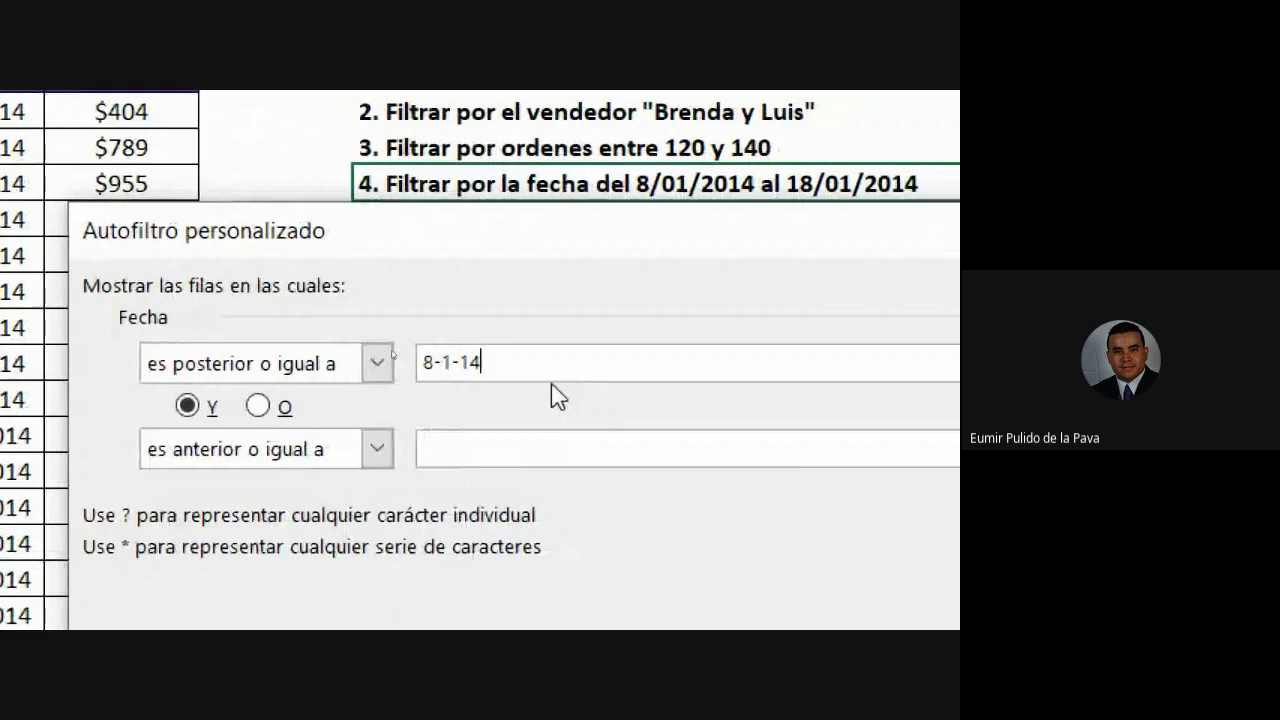
pyautogui.press('Tab')
pyautogui.press('Tab')
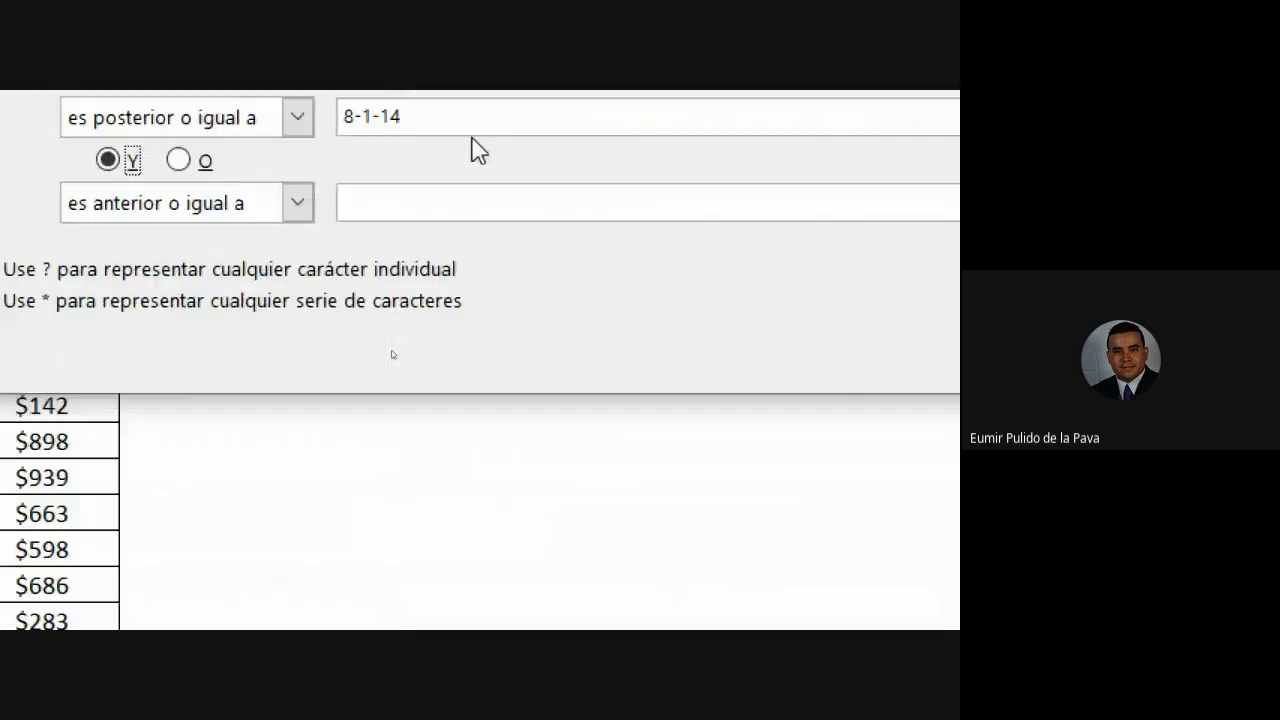
pyautogui.press('Tab')
pyautogui.press('Tab')
pyautogui.write('18')
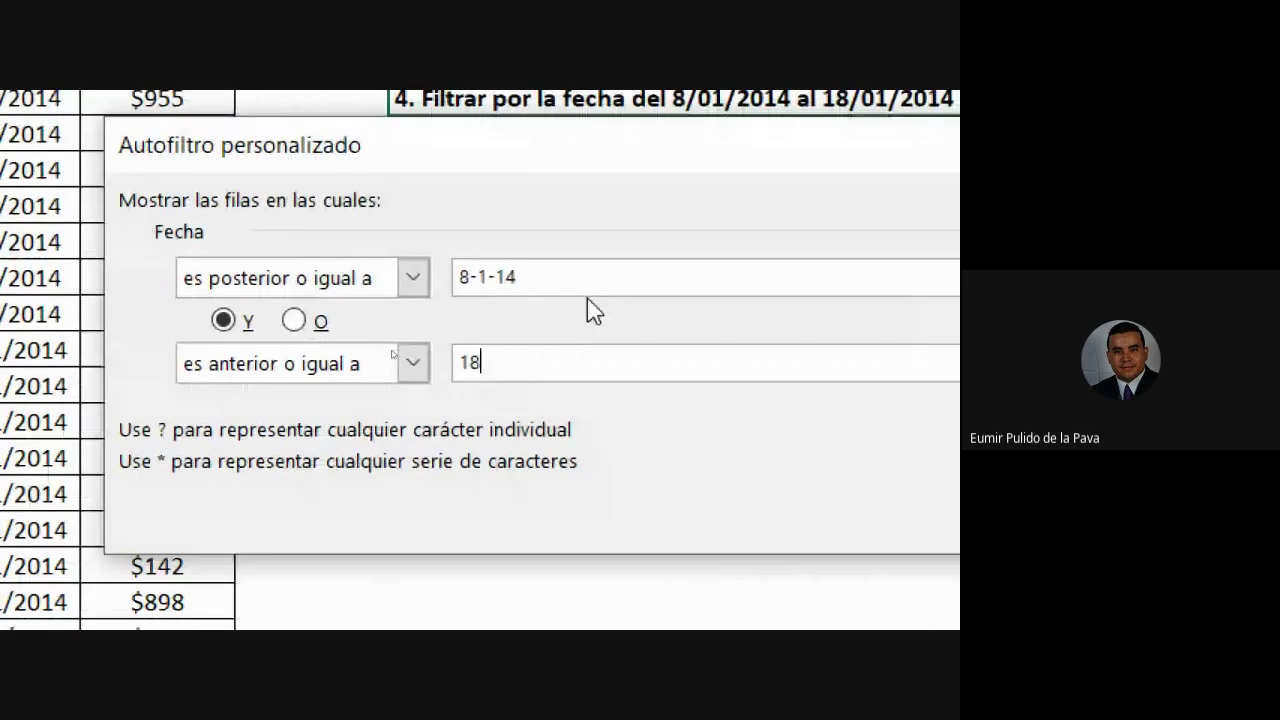
pyautogui.write('-1-14')
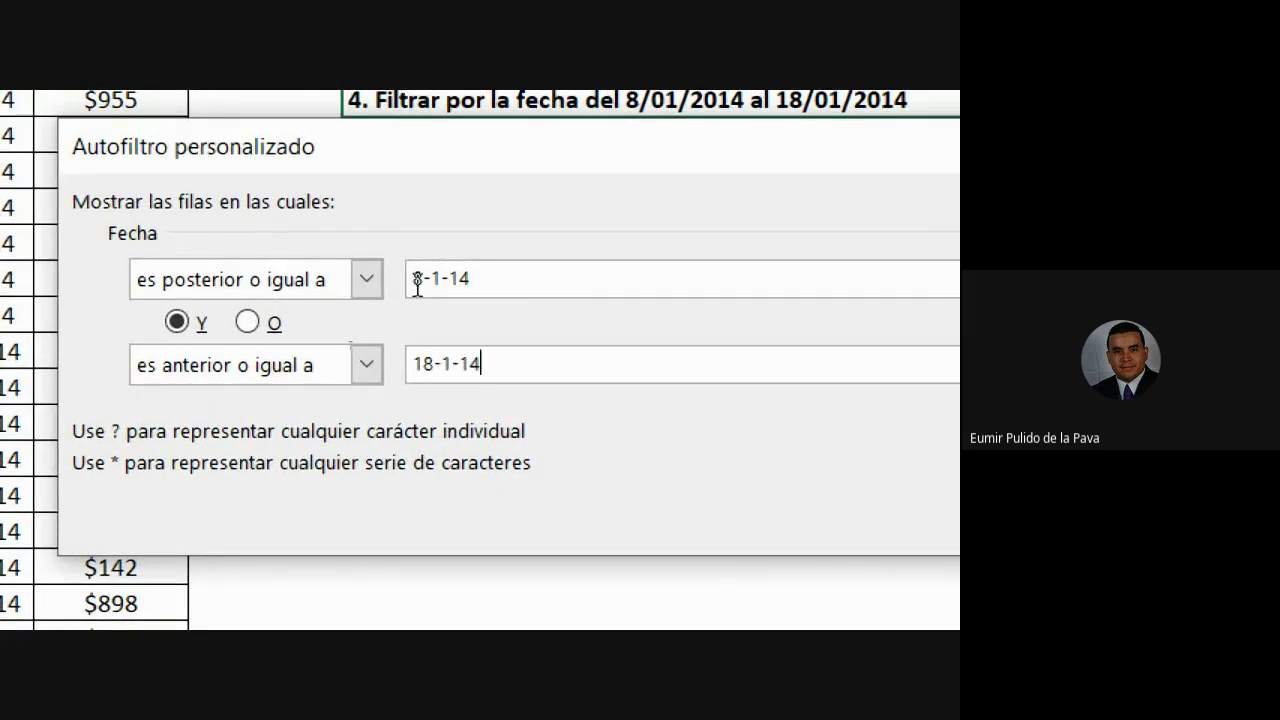
pyautogui.write('0')
# Fix the stray zero, apply the 8–18 January filter, then clear the Fecha filter.
pyautogui.click(445, 280)
pyautogui.write('0')
pyautogui.press('BackSpace')
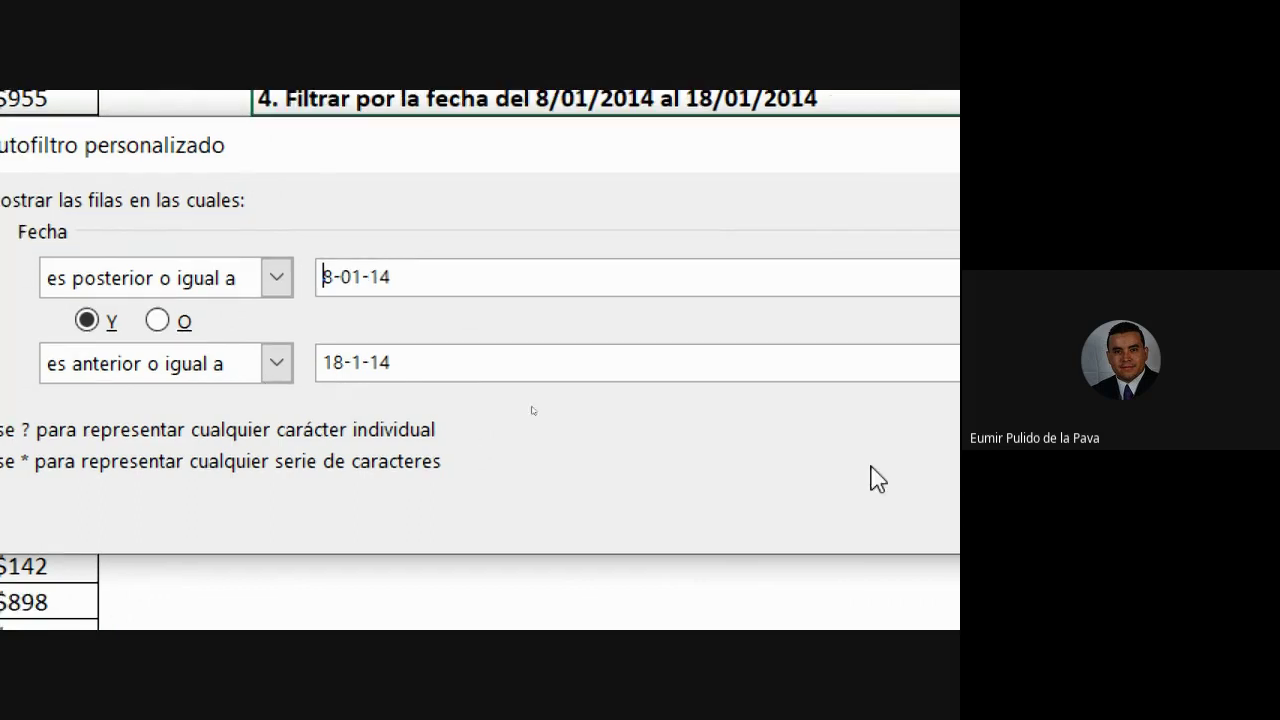
pyautogui.click(749, 509)
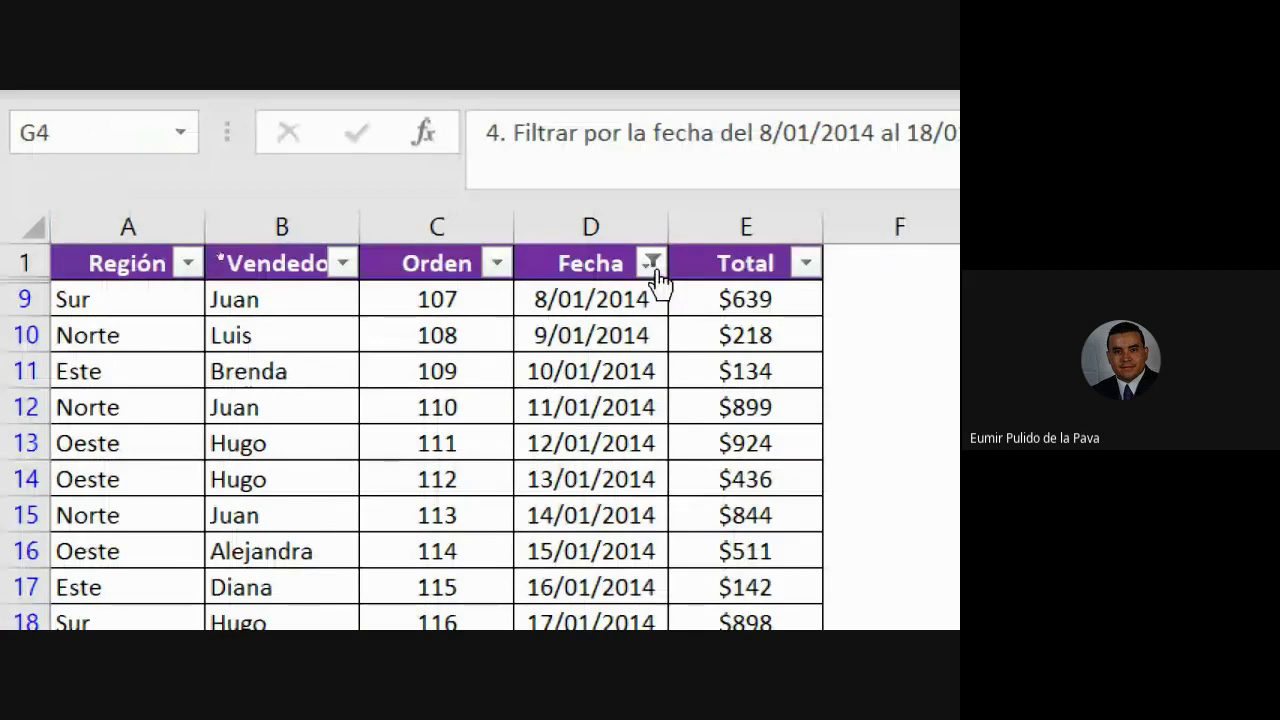
pyautogui.click(653, 264)
pyautogui.click(500, 509)
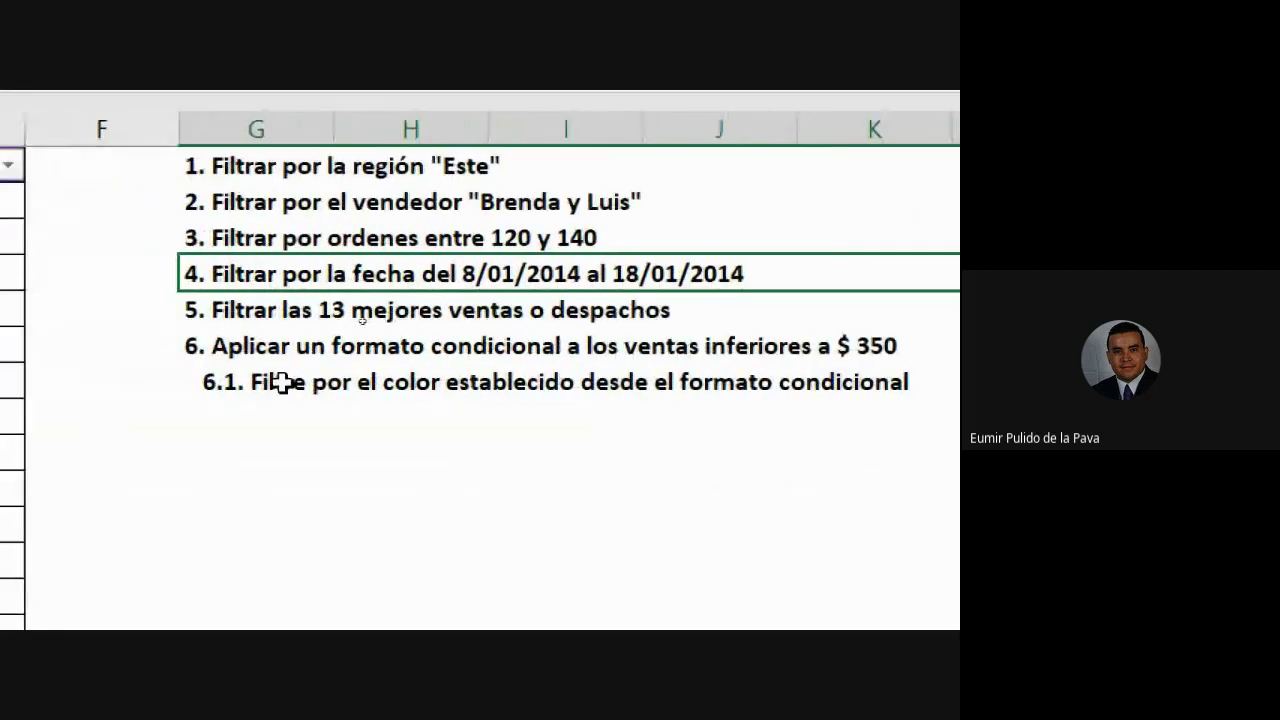
# Untick every value in the Total column's filter list.
pyautogui.click(362, 314)
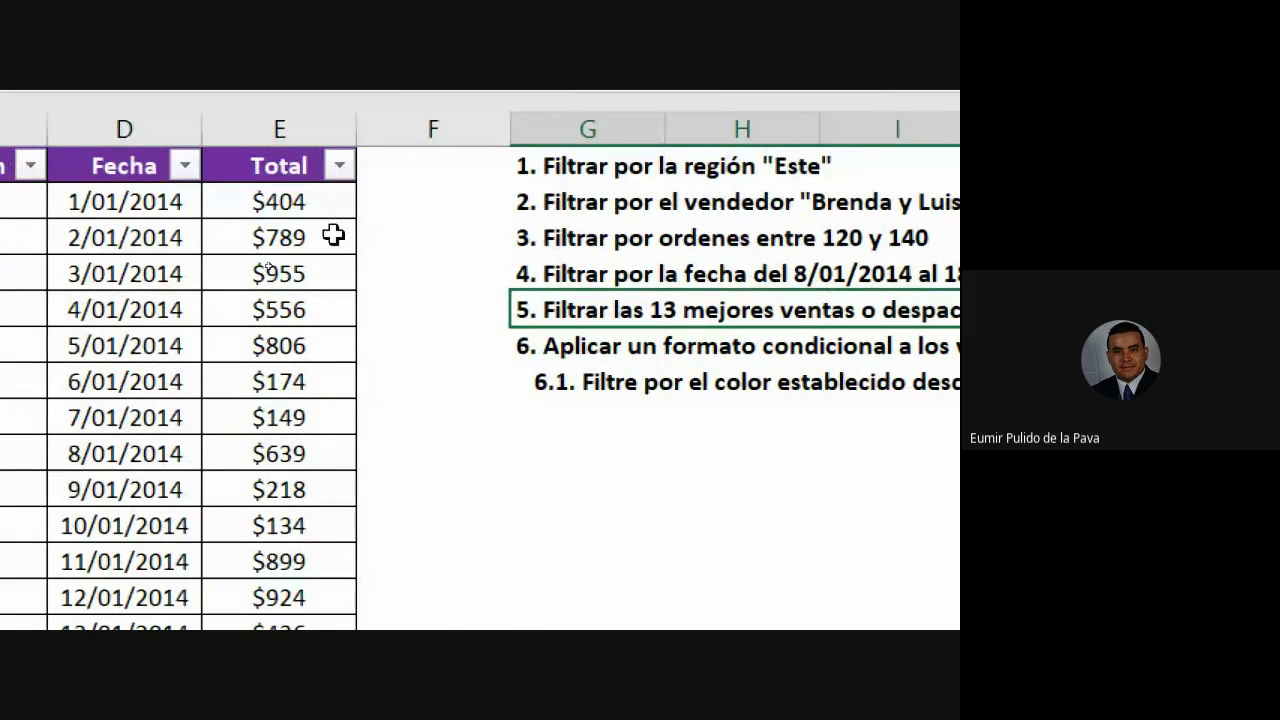
pyautogui.click(343, 165)
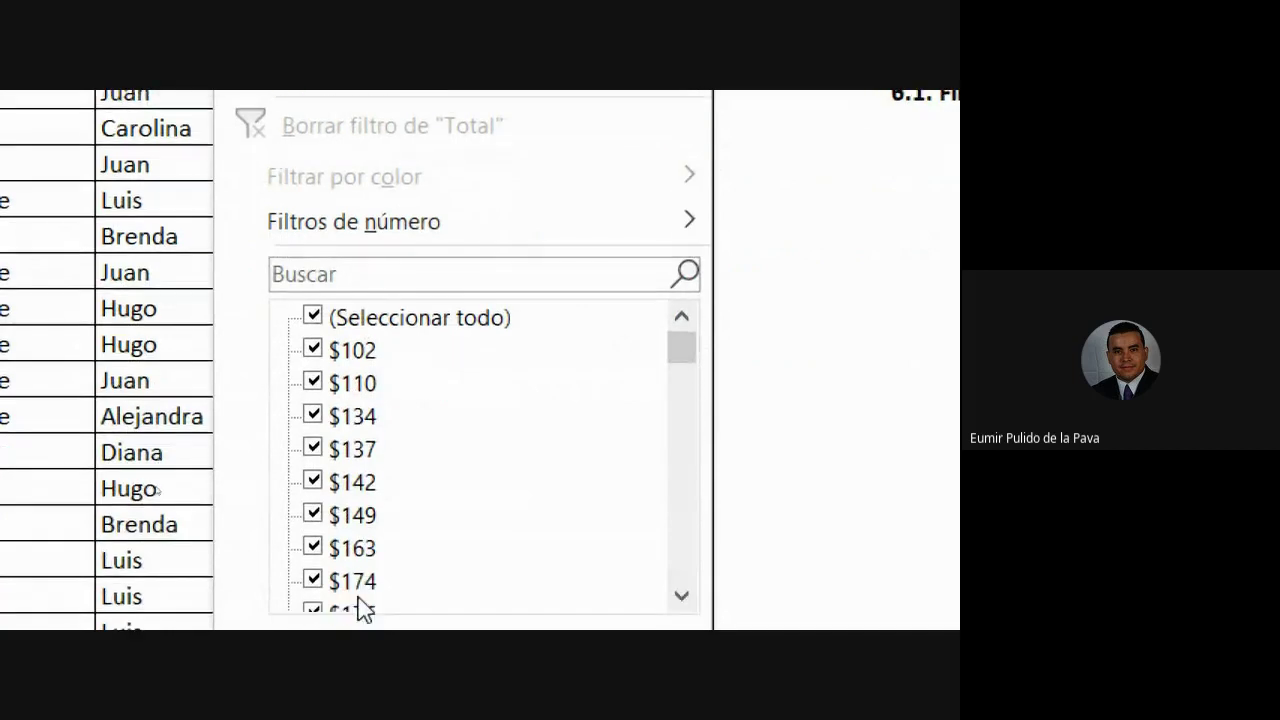
pyautogui.click(322, 318)
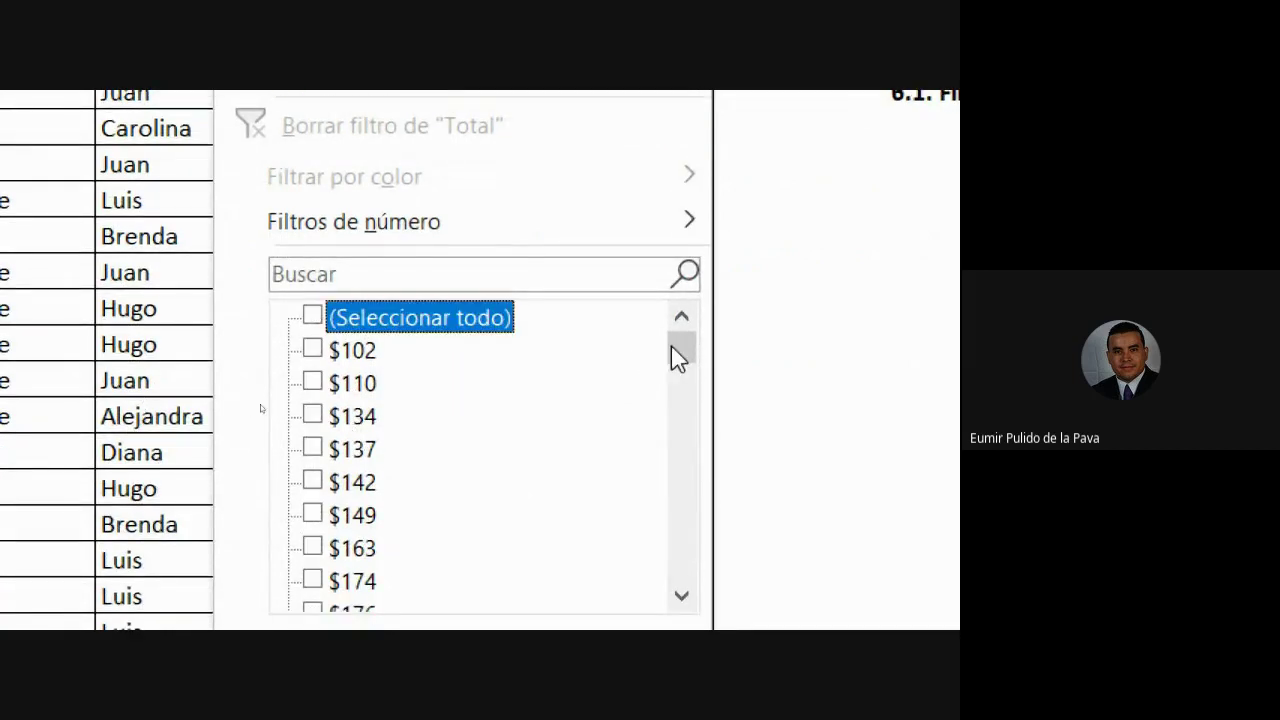
pyautogui.moveTo(671, 346); pyautogui.dragTo(668, 566)
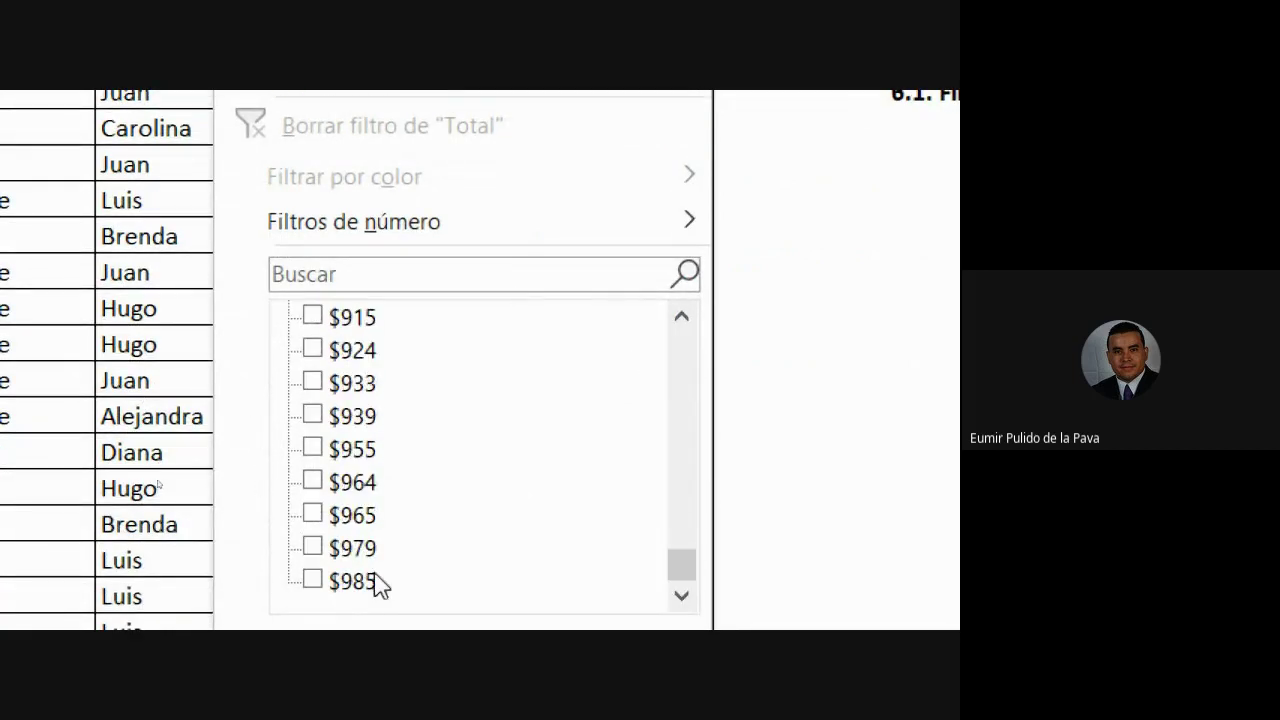
# Tick the largest totals: $985, $979, $965, $964, $939, $933, $924, $915 and $901.
pyautogui.click(312, 579)
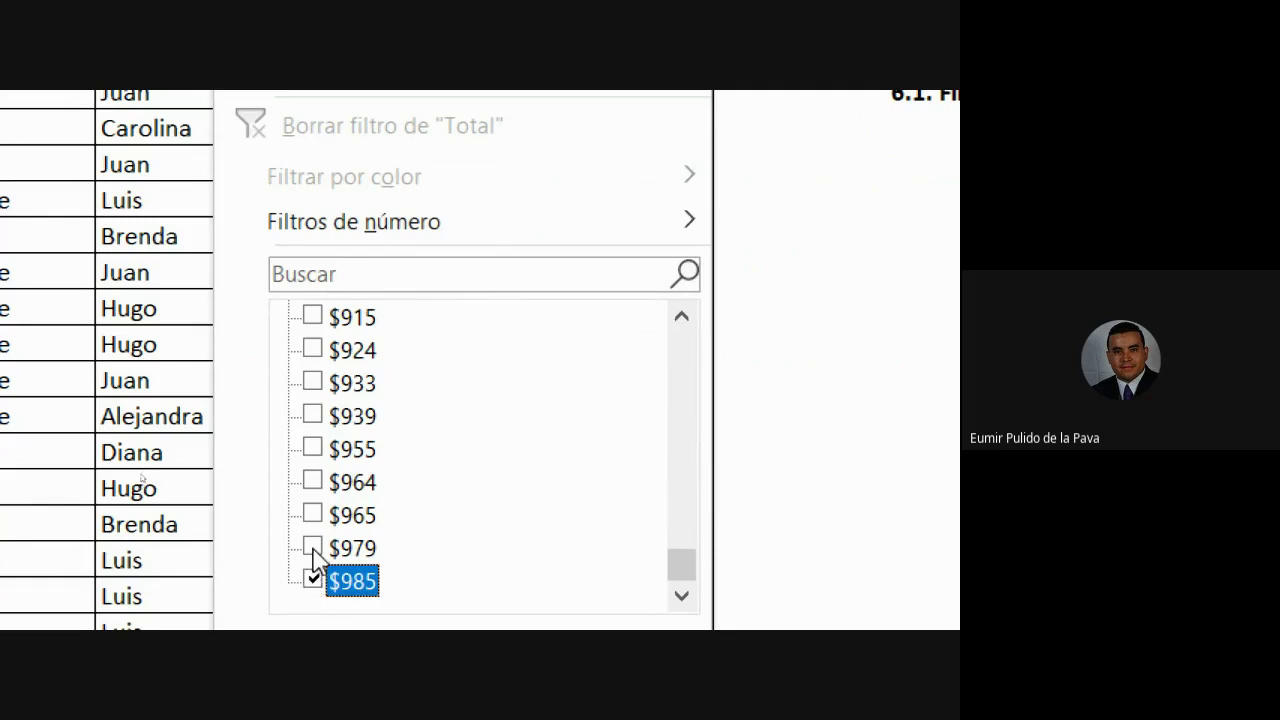
pyautogui.click(313, 546)
pyautogui.click(313, 515)
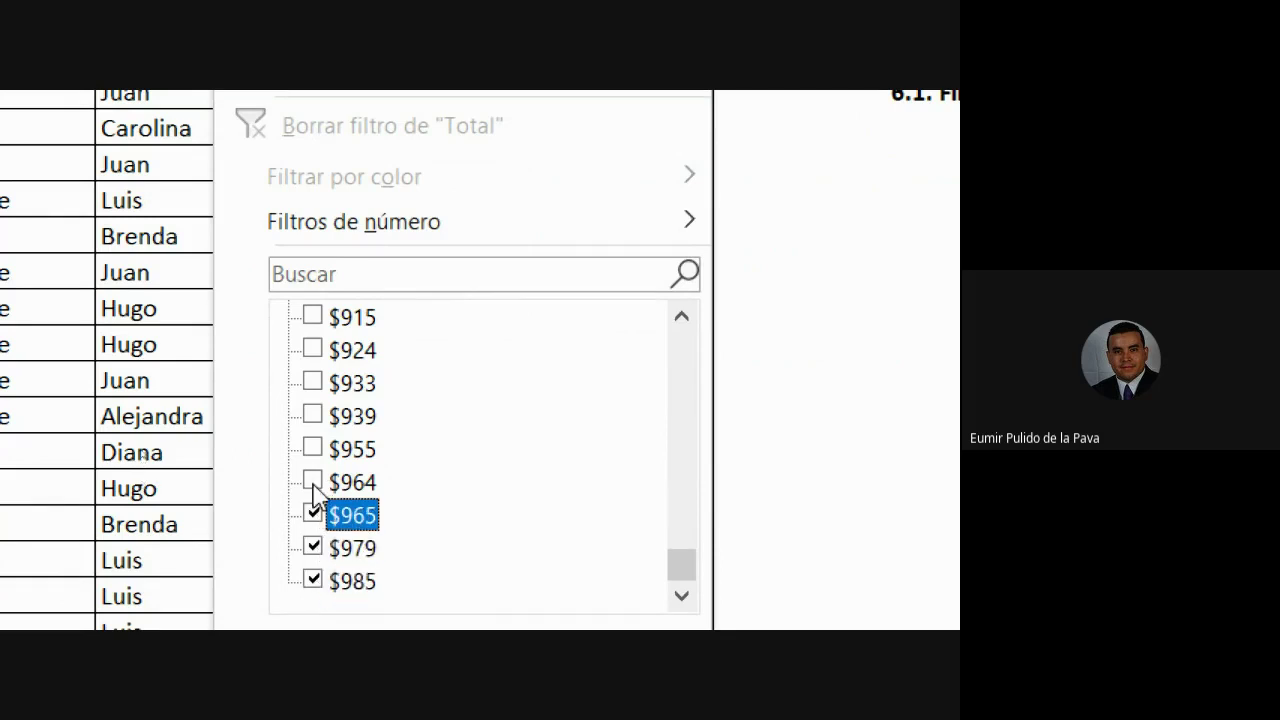
pyautogui.click(313, 481)
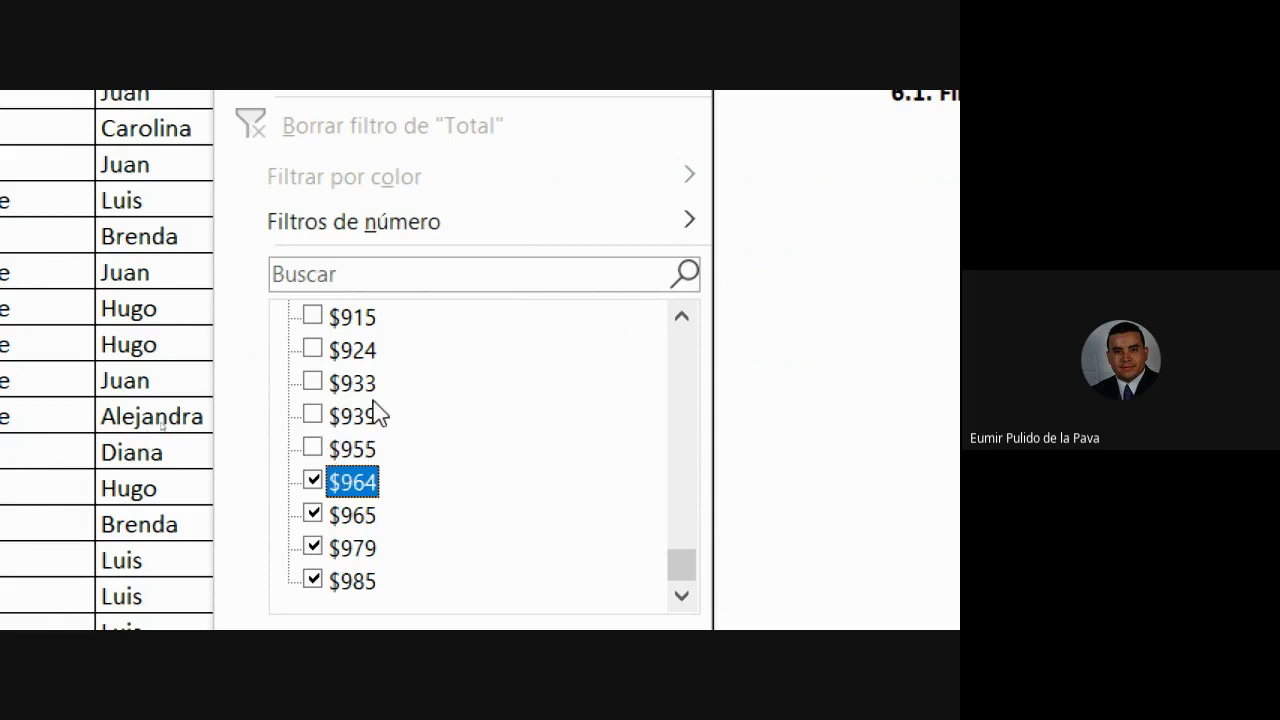
pyautogui.click(311, 414)
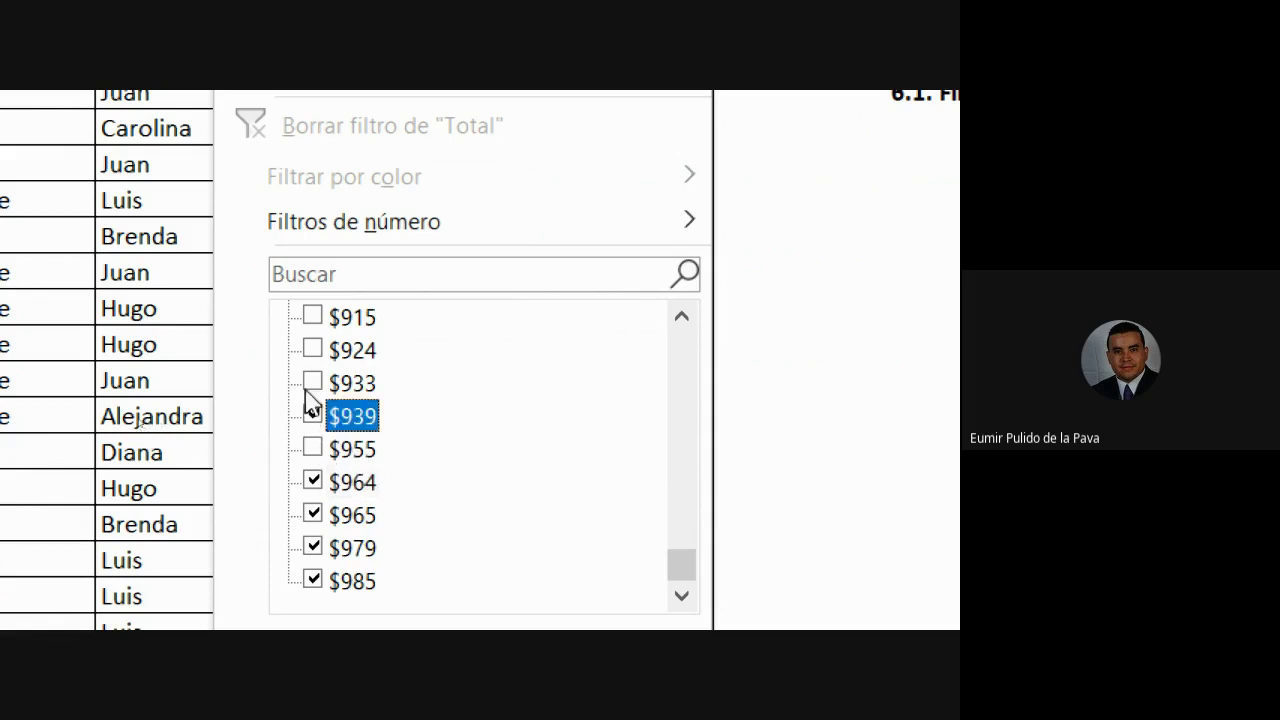
pyautogui.click(312, 382)
pyautogui.click(312, 349)
pyautogui.click(312, 316)
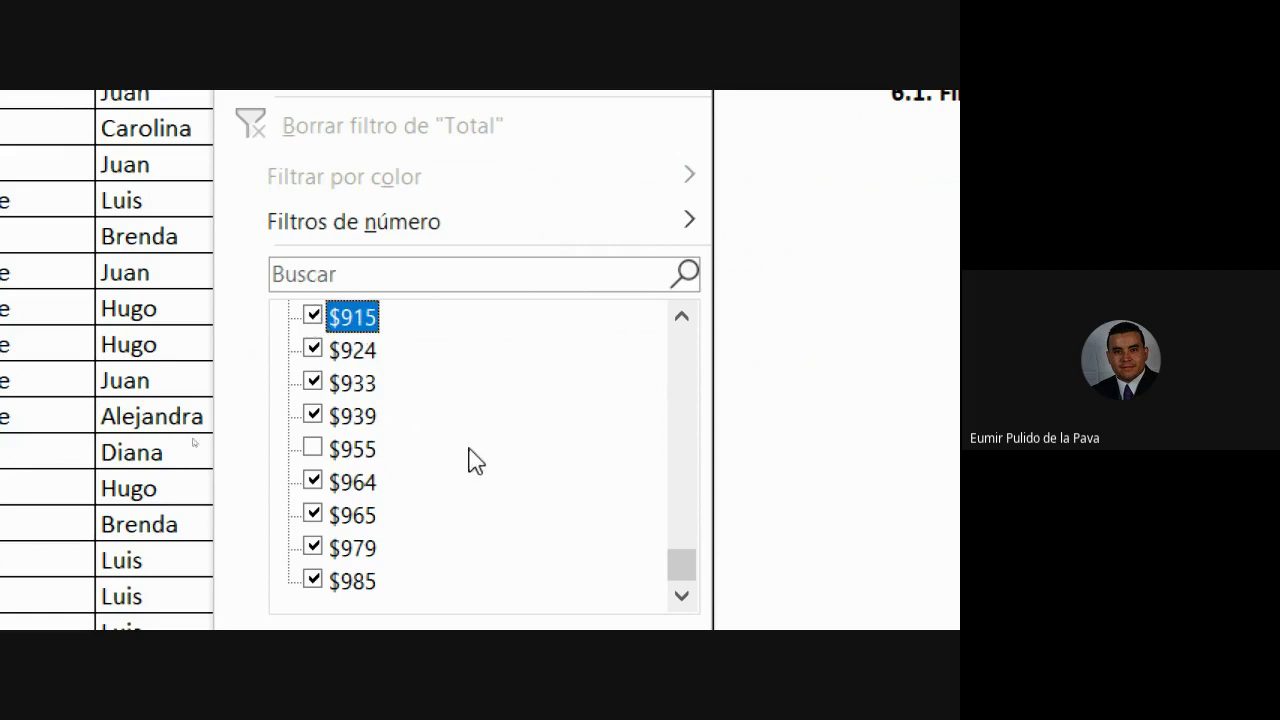
pyautogui.scroll(2, 475, 461)
pyautogui.click(311, 449)
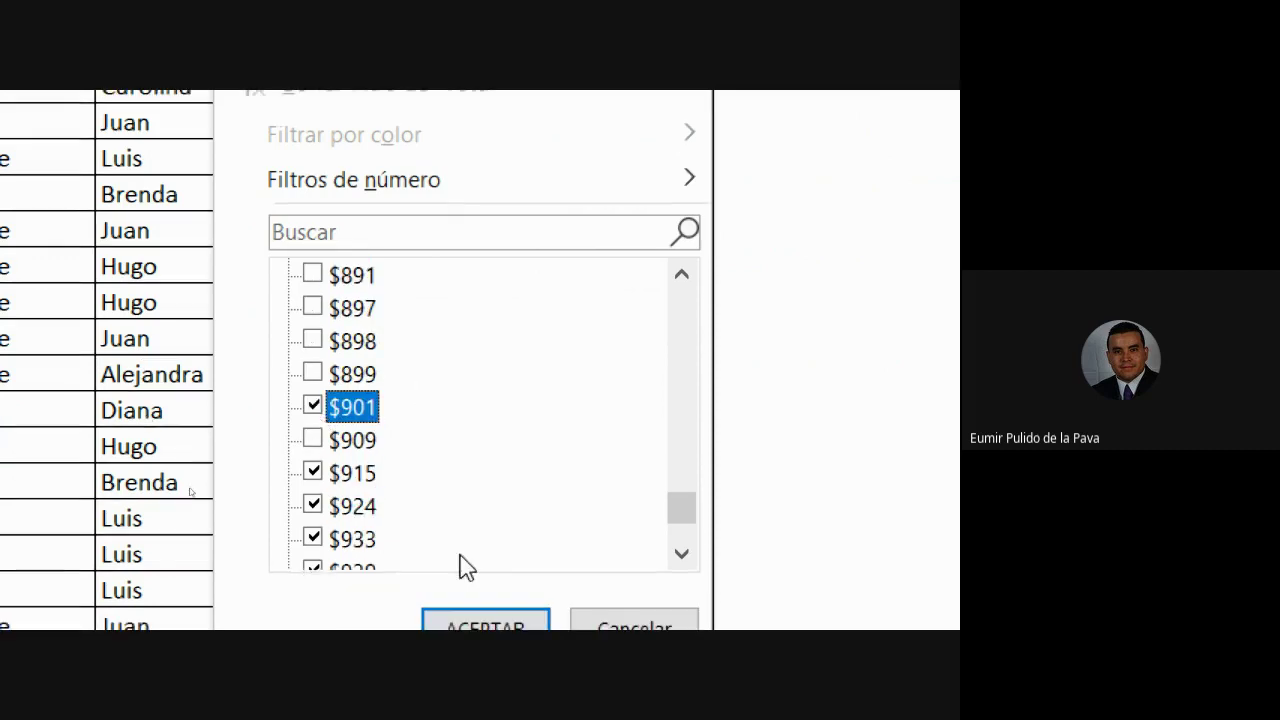
pyautogui.scroll(-2, 465, 560)
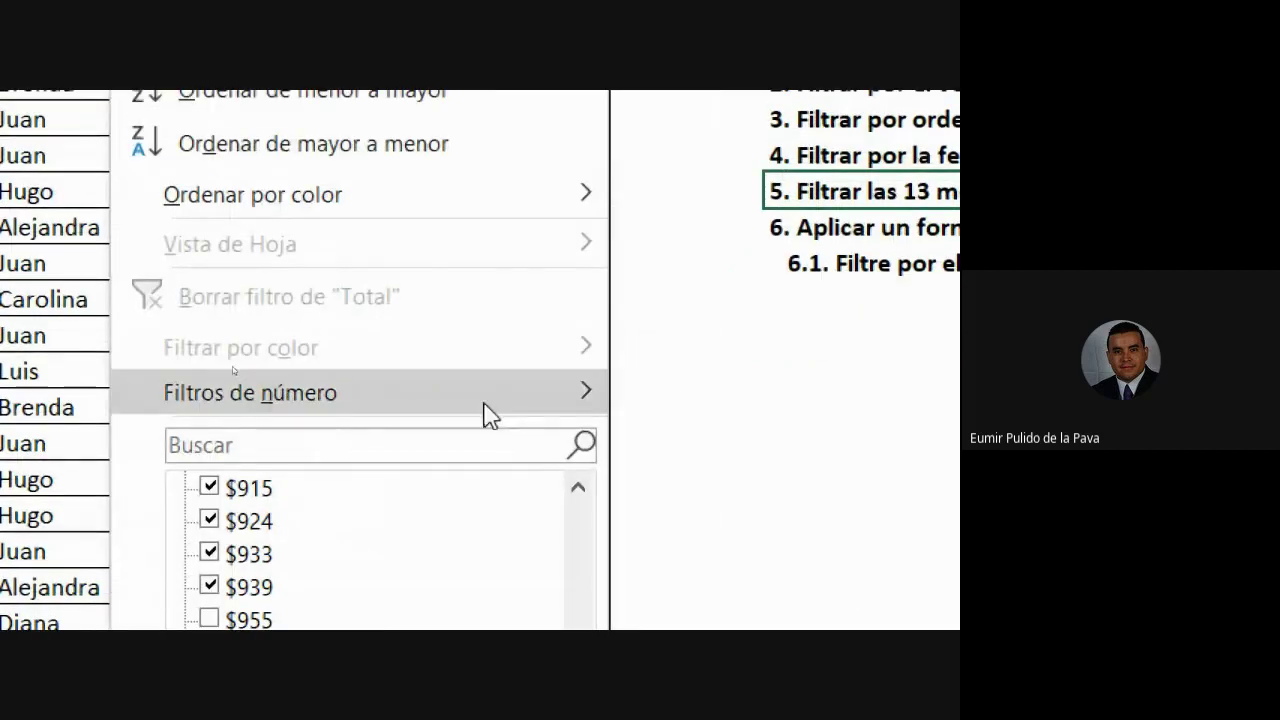
# Apply a Diez mejores filter on Total showing the top 13 Elementos.
pyautogui.moveTo(490, 415)
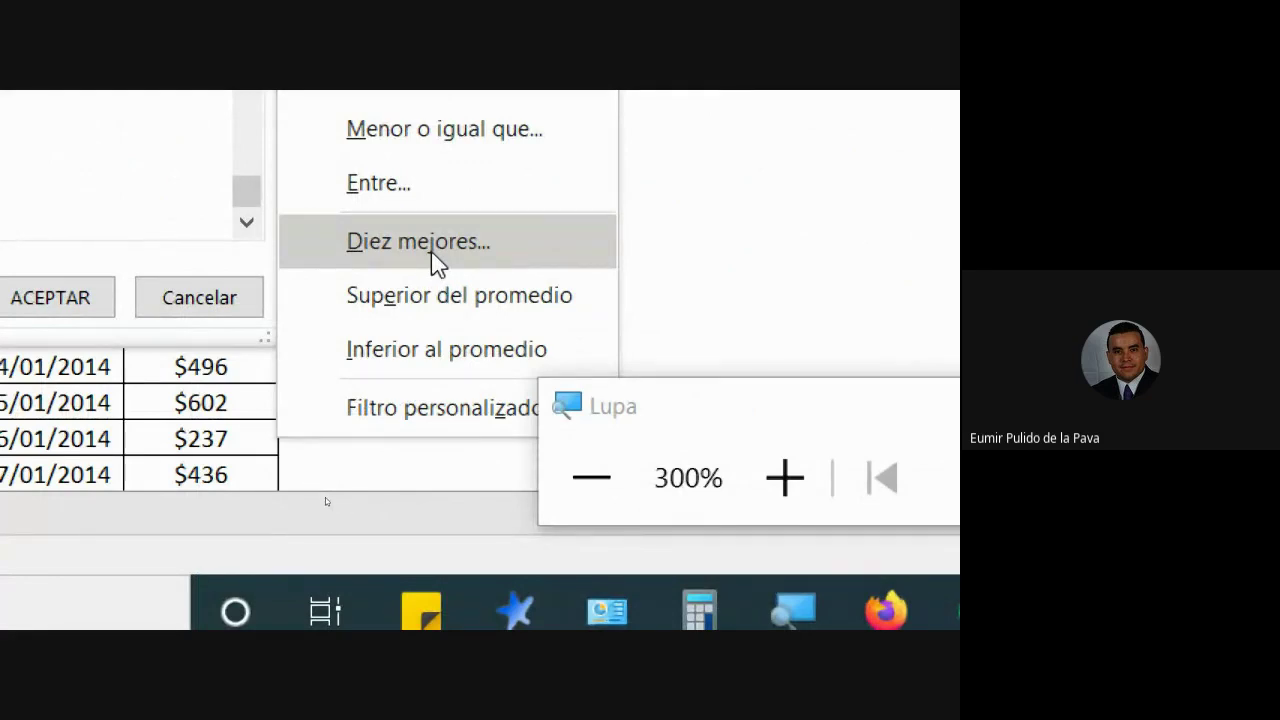
pyautogui.click(433, 256)
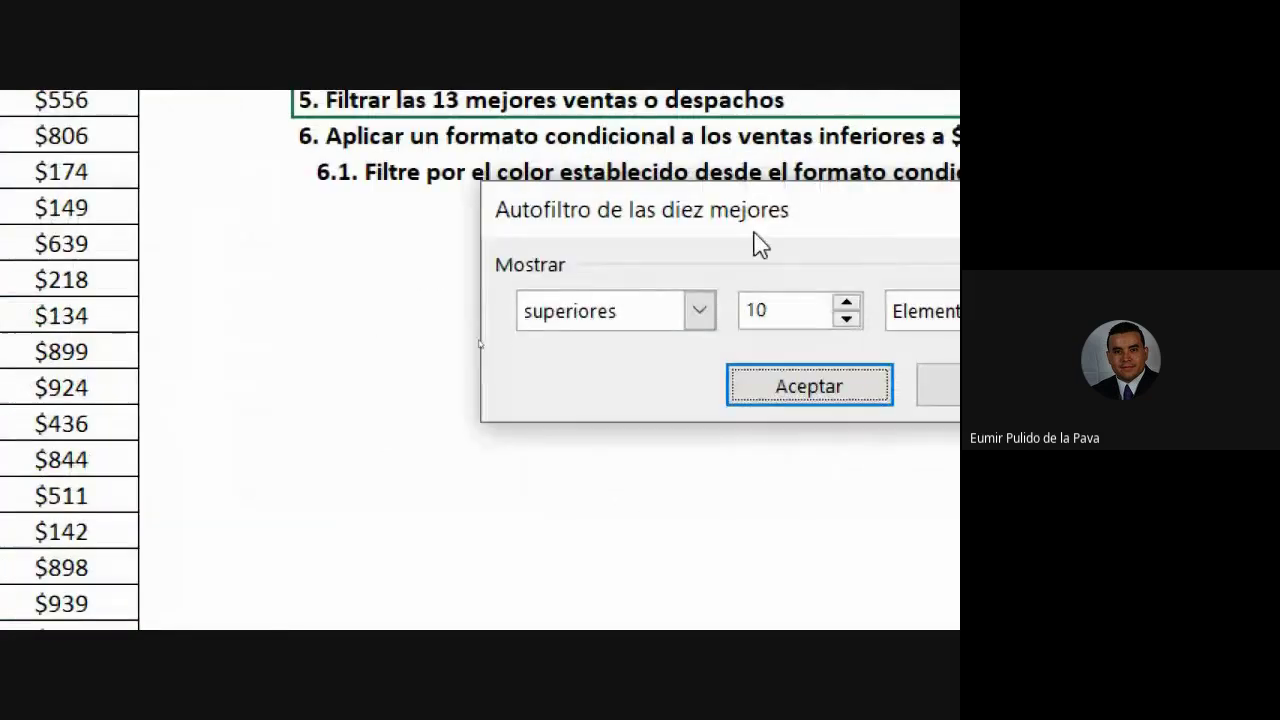
pyautogui.click(264, 450)
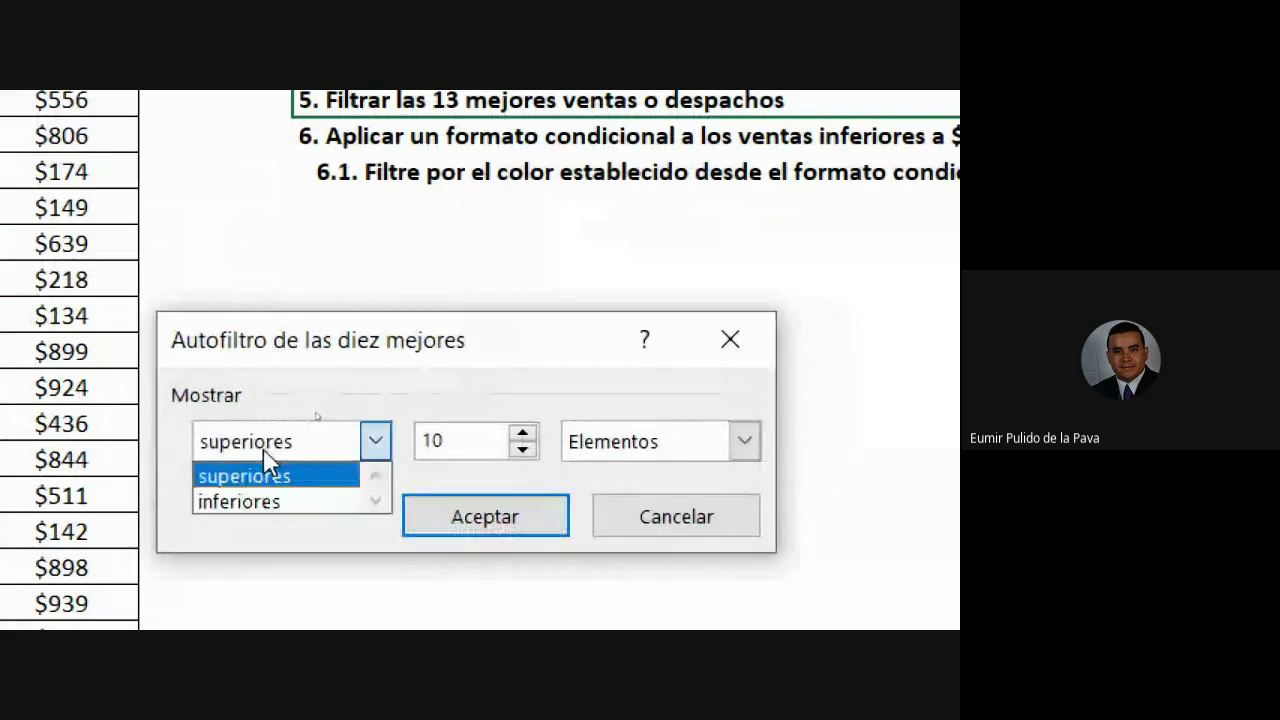
pyautogui.press('Escape')
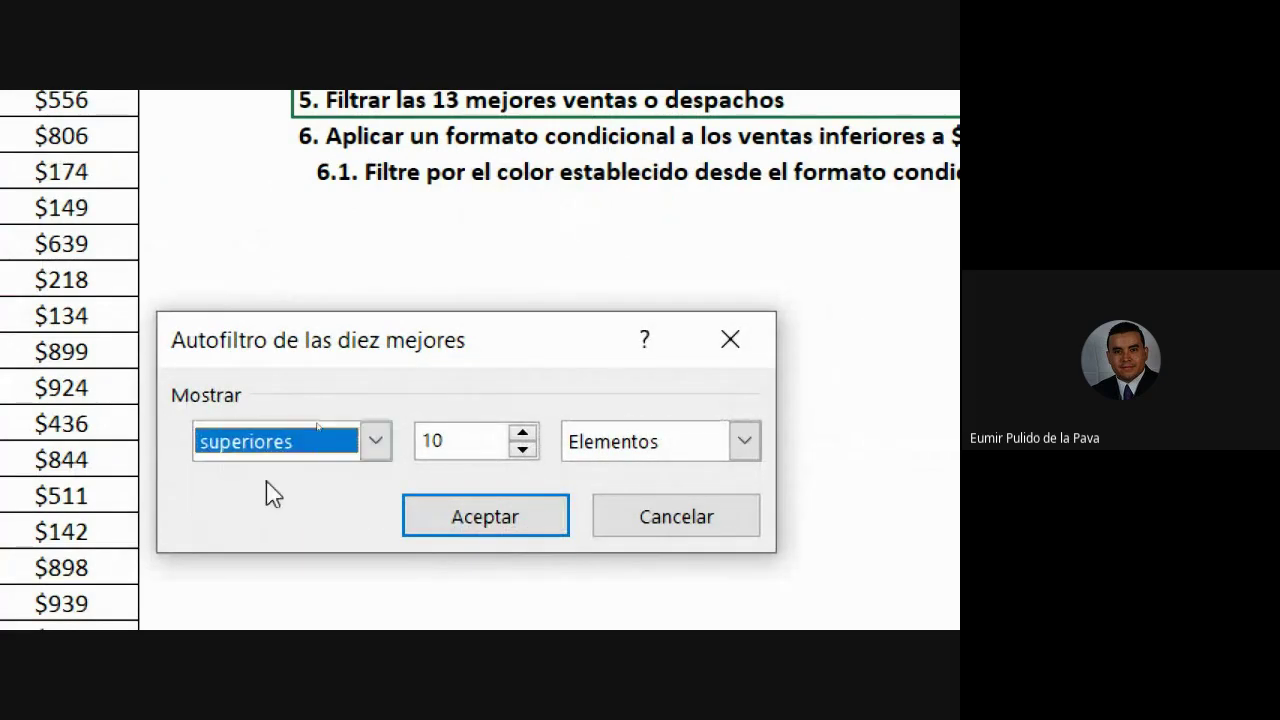
pyautogui.click(522, 433)
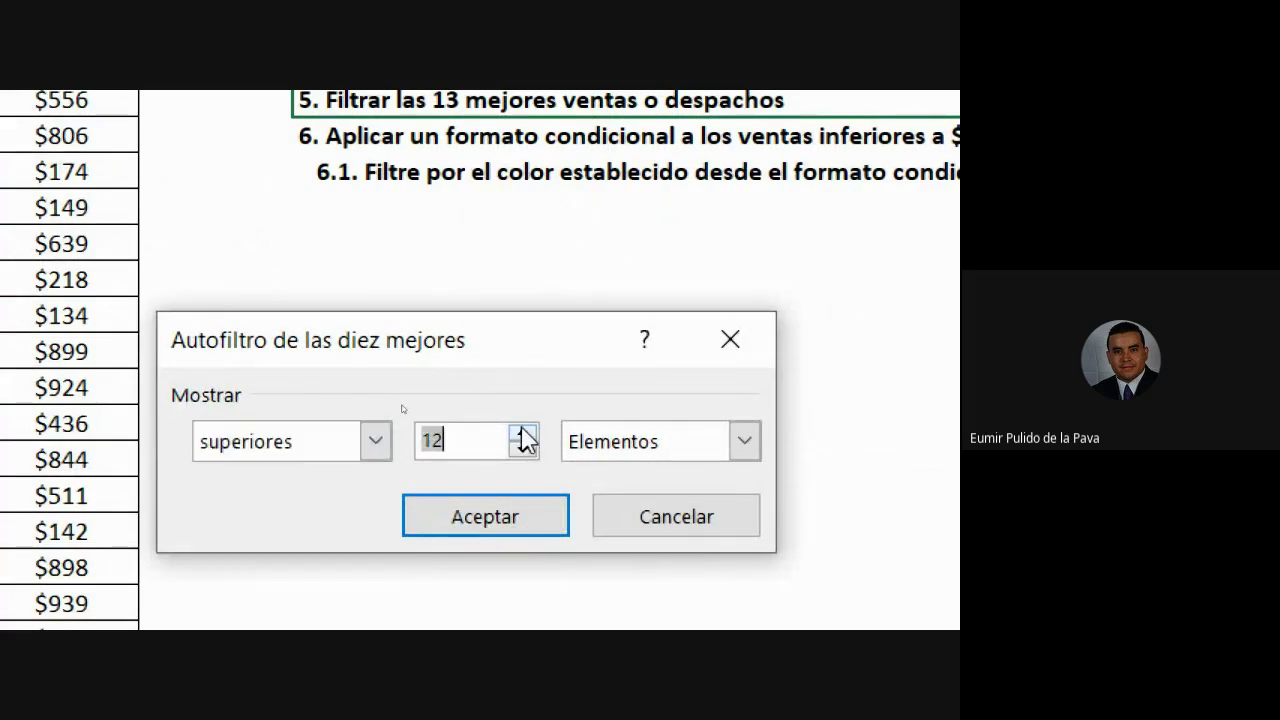
pyautogui.click(522, 434)
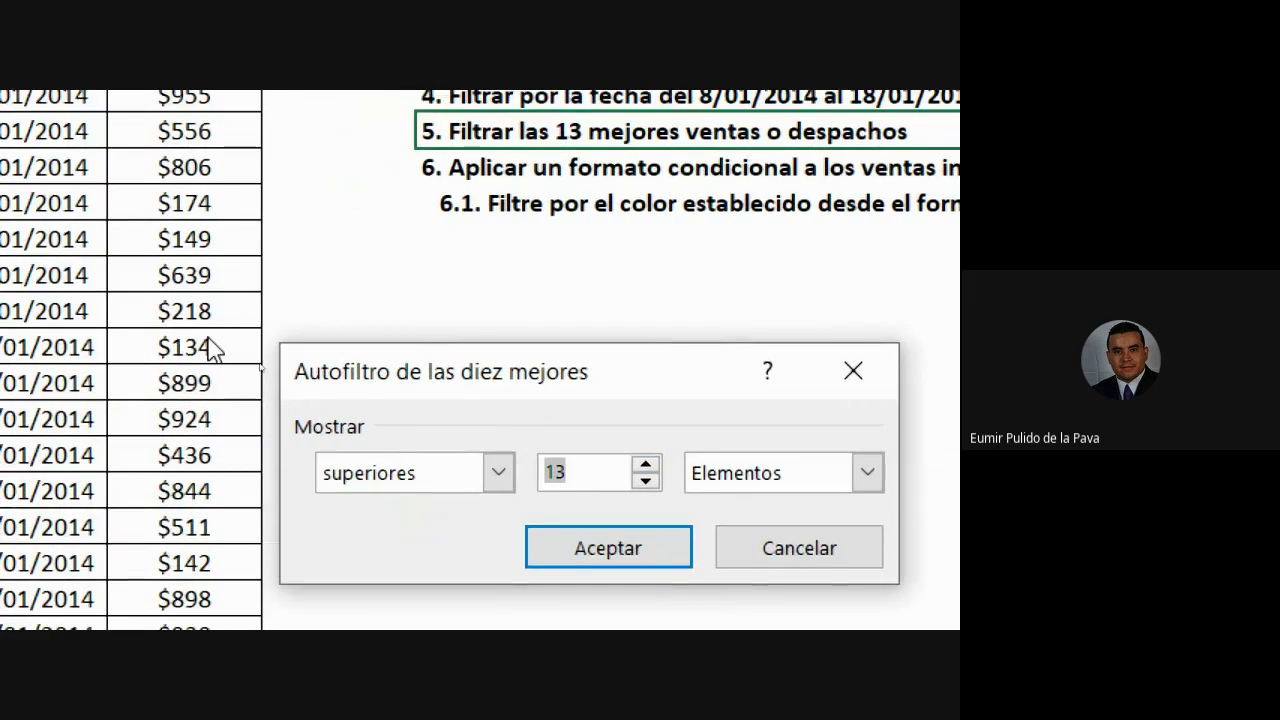
pyautogui.click(867, 472)
pyautogui.click(727, 509)
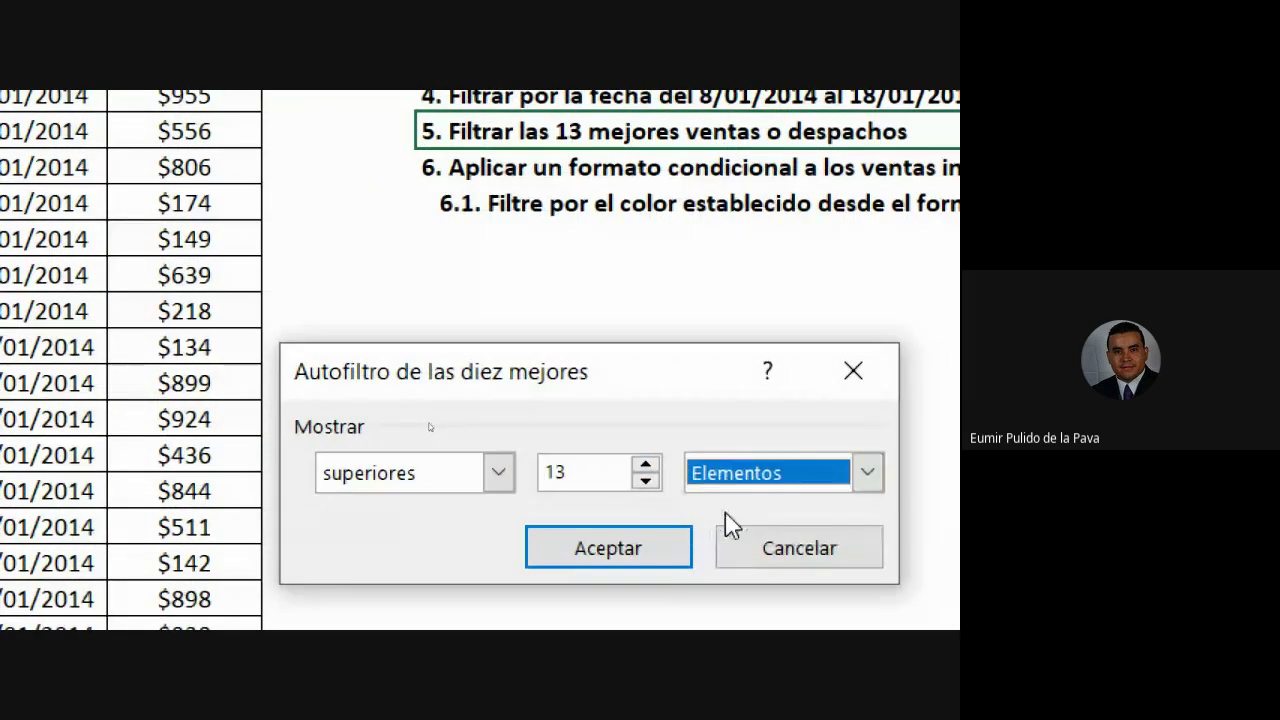
pyautogui.click(641, 542)
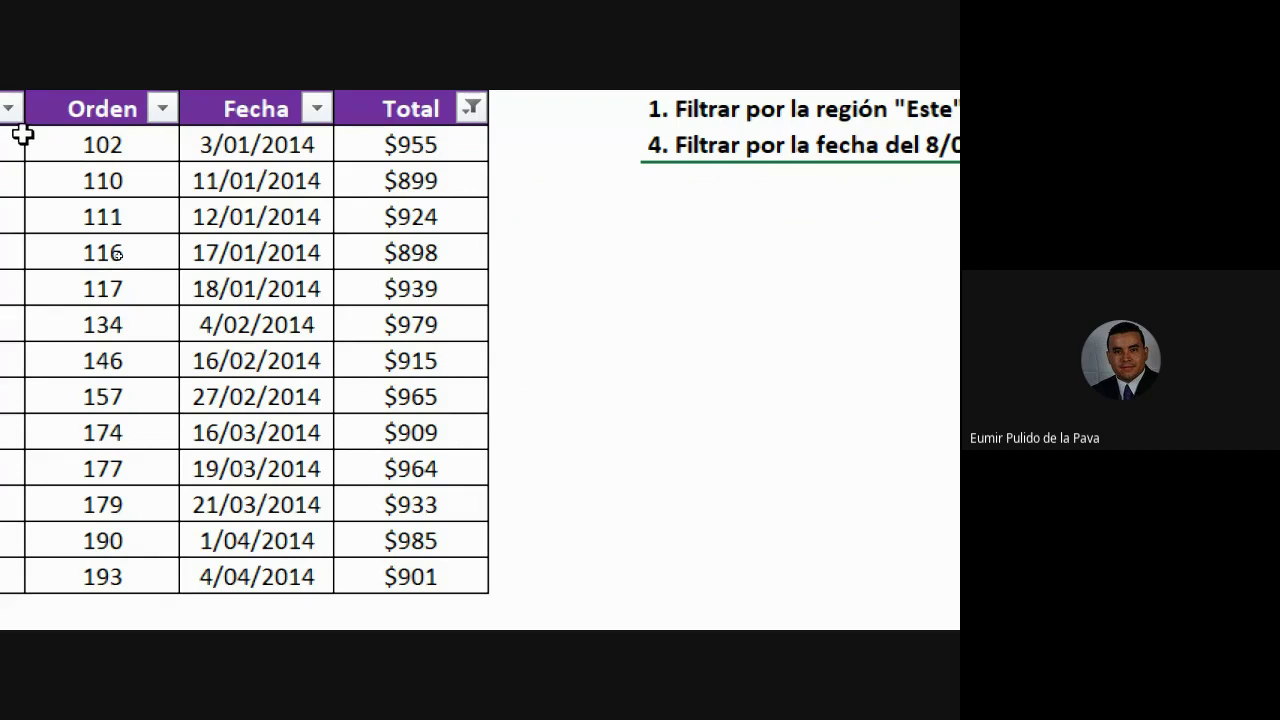
# Clear the Total filter and fill the Norte cell A12 yellow.
pyautogui.click(471, 208)
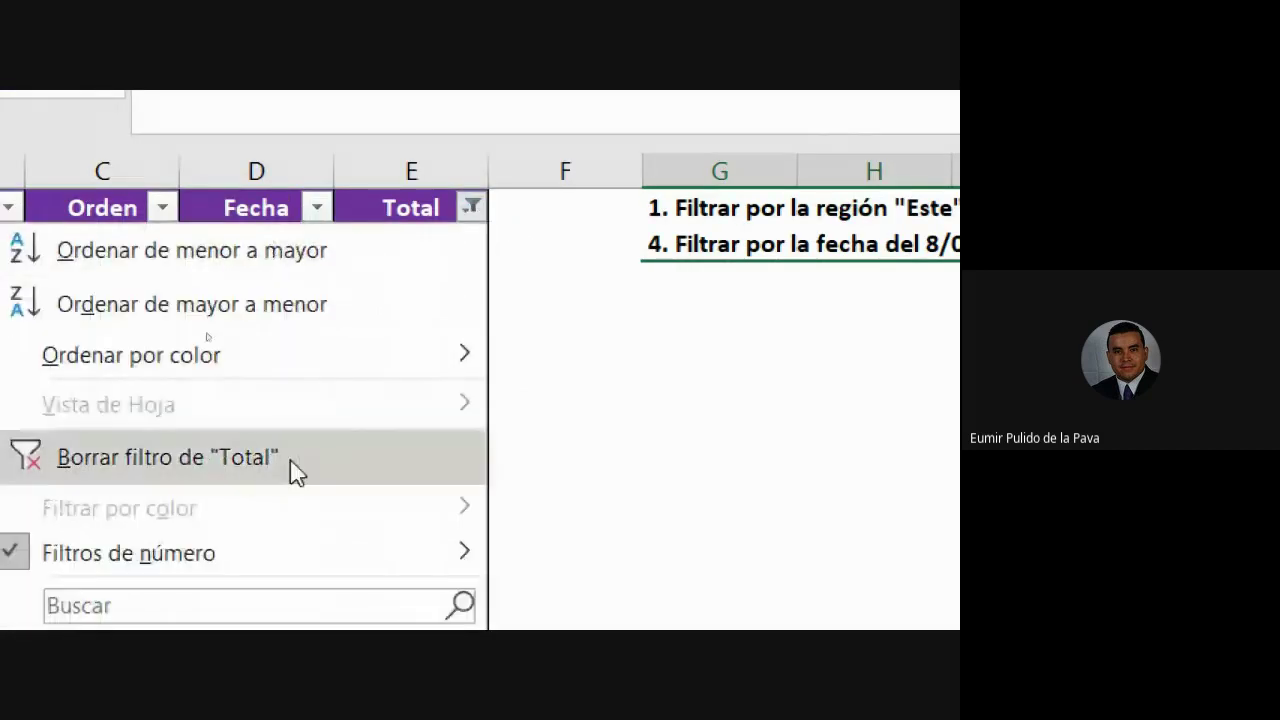
pyautogui.click(297, 458)
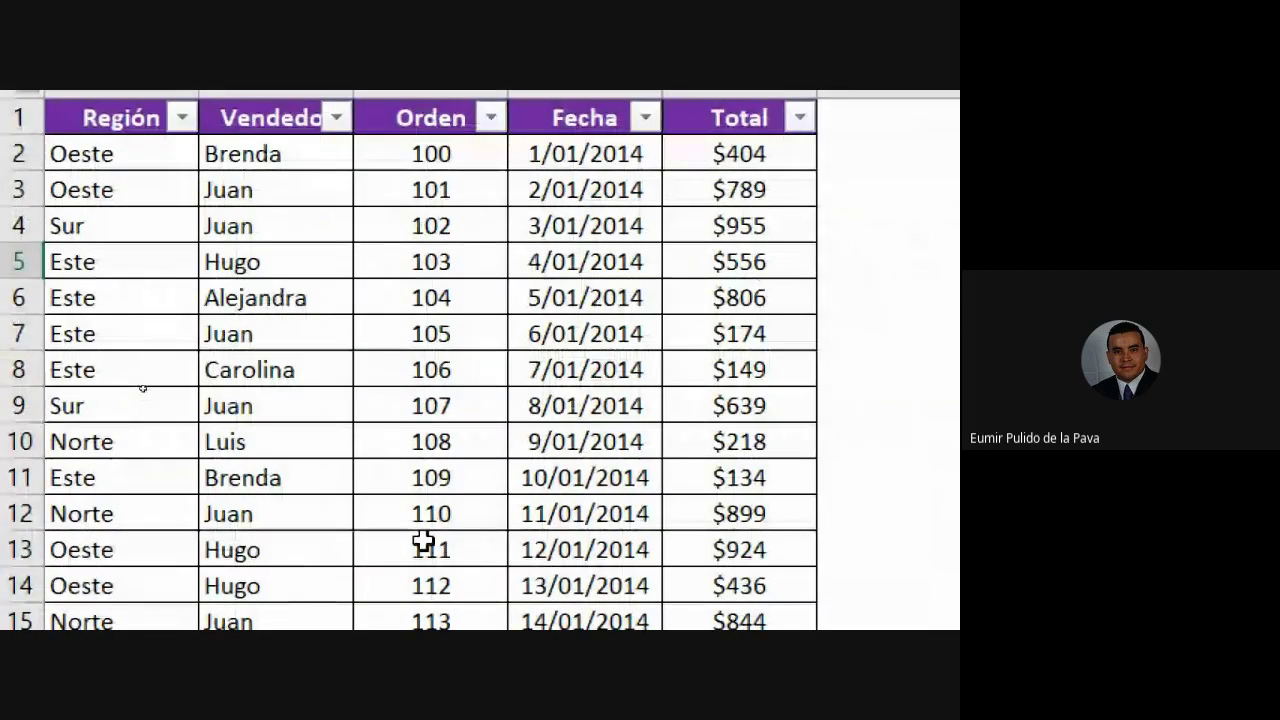
pyautogui.click(117, 225)
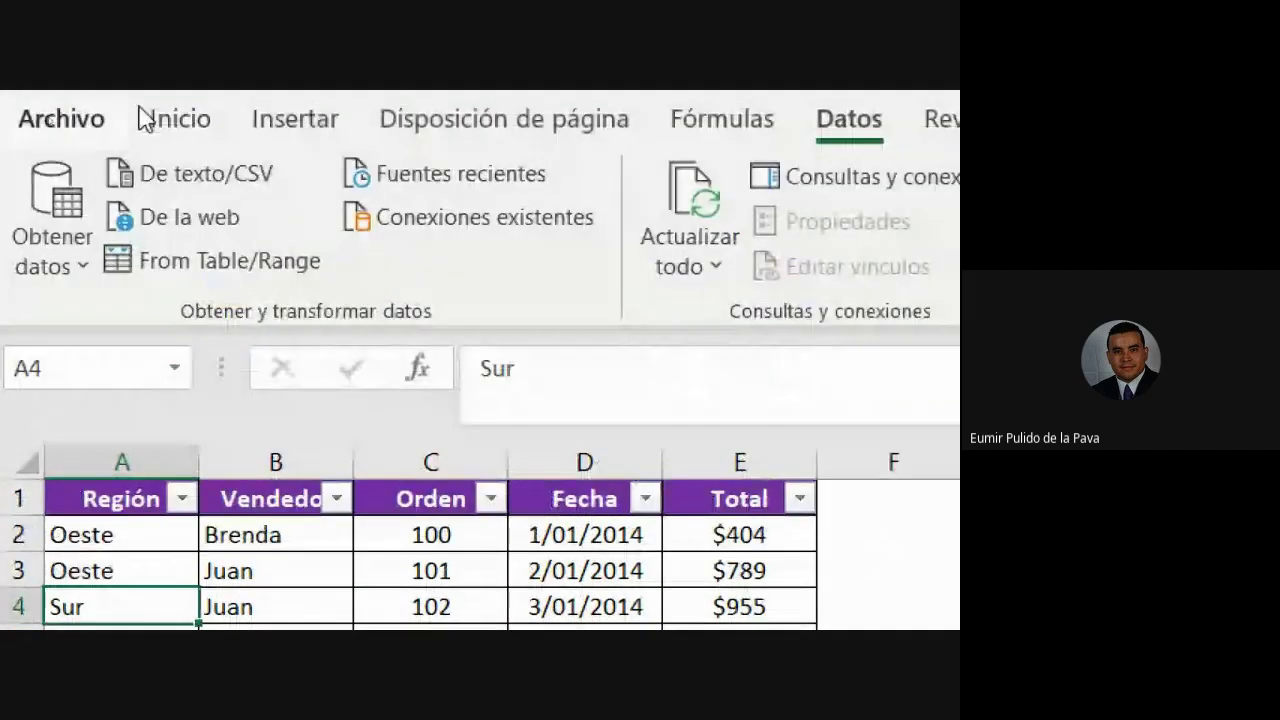
pyautogui.click(185, 120)
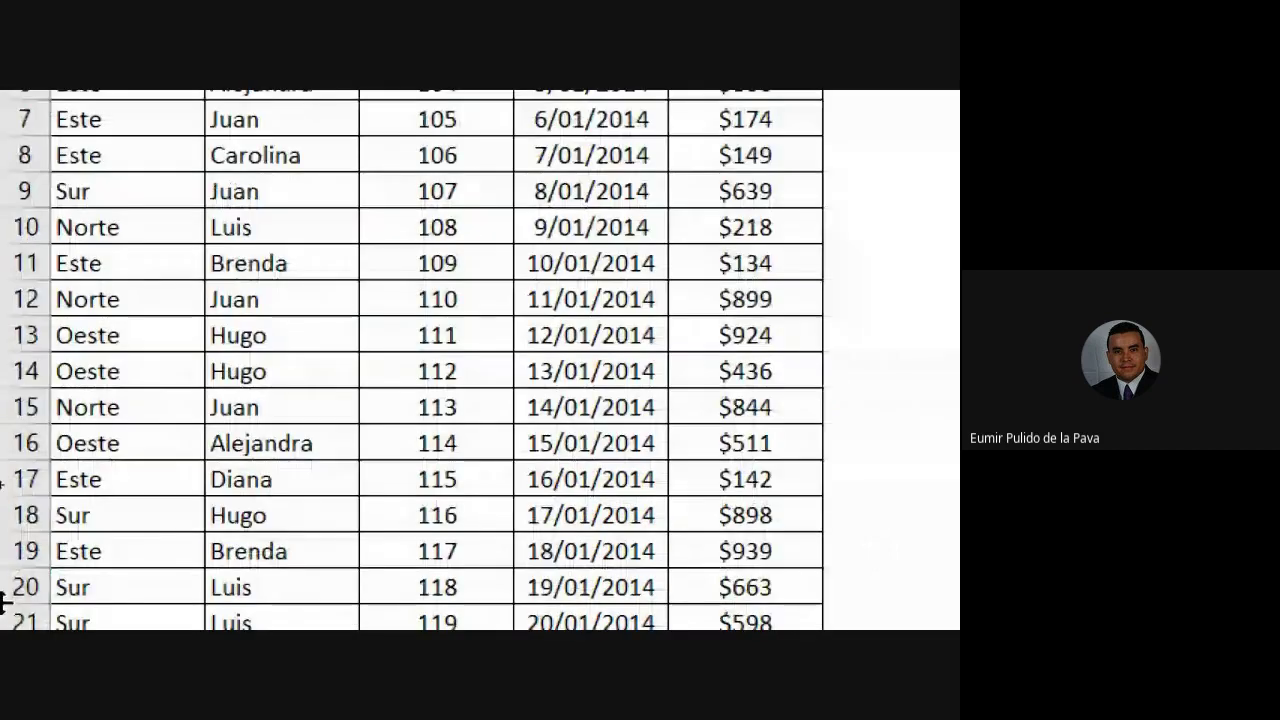
pyautogui.click(60, 275)
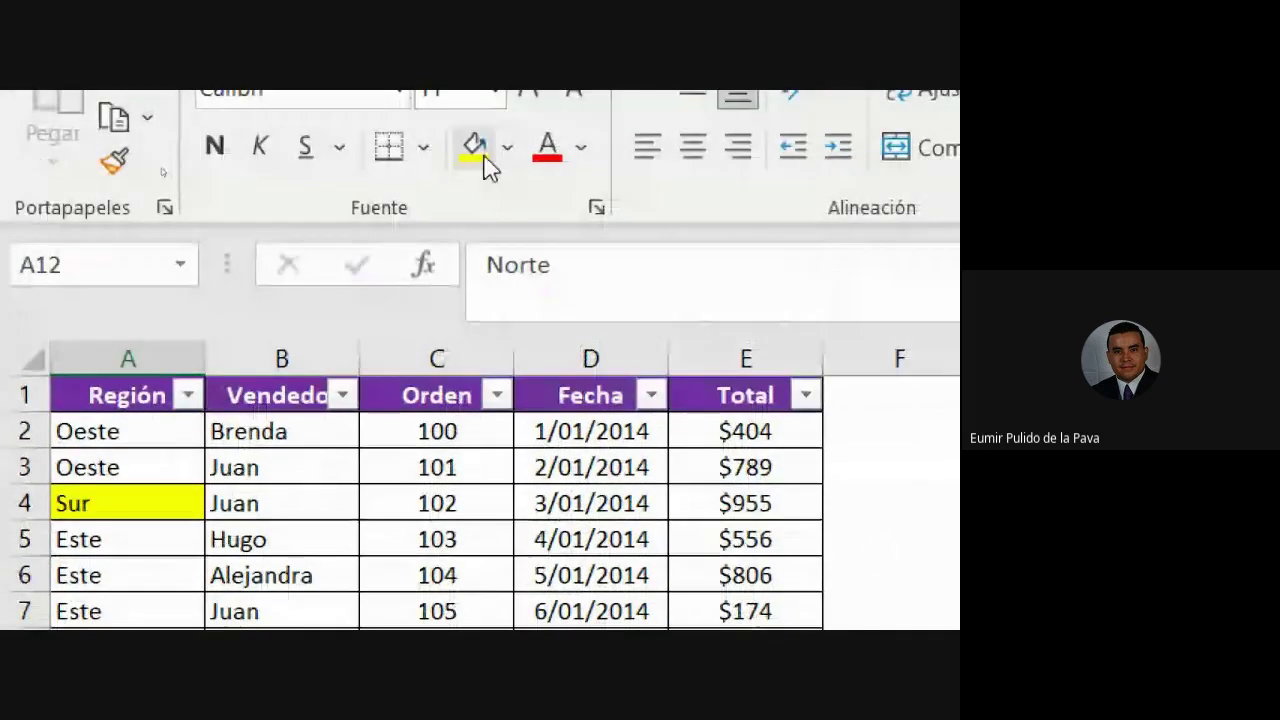
pyautogui.click(483, 163)
# Fill the Sur cell A21 light blue.
pyautogui.click(110, 455)
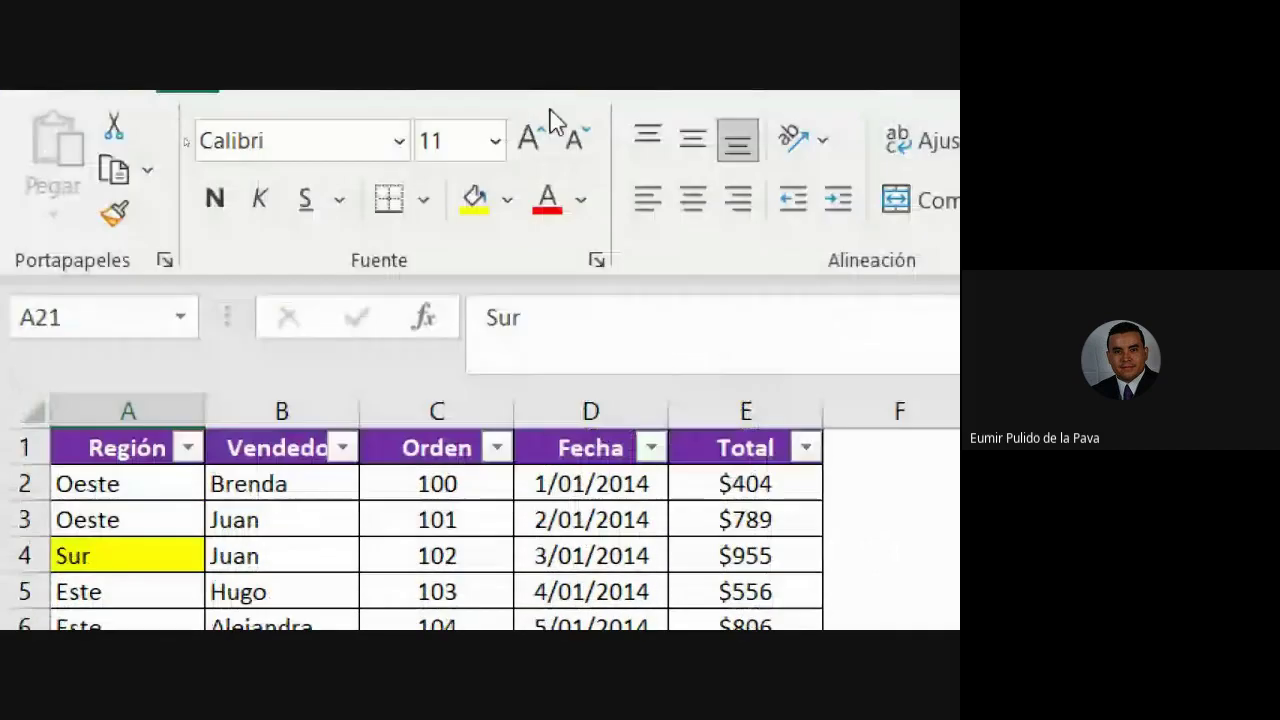
pyautogui.click(508, 200)
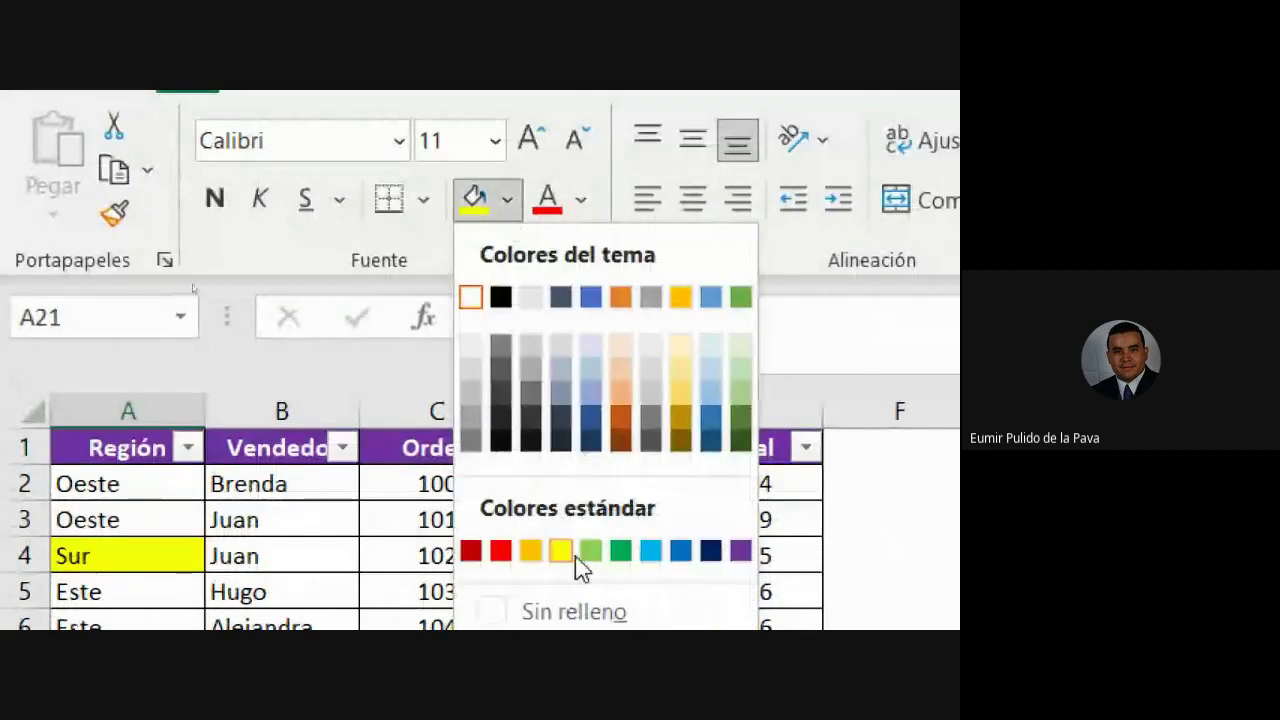
pyautogui.click(650, 551)
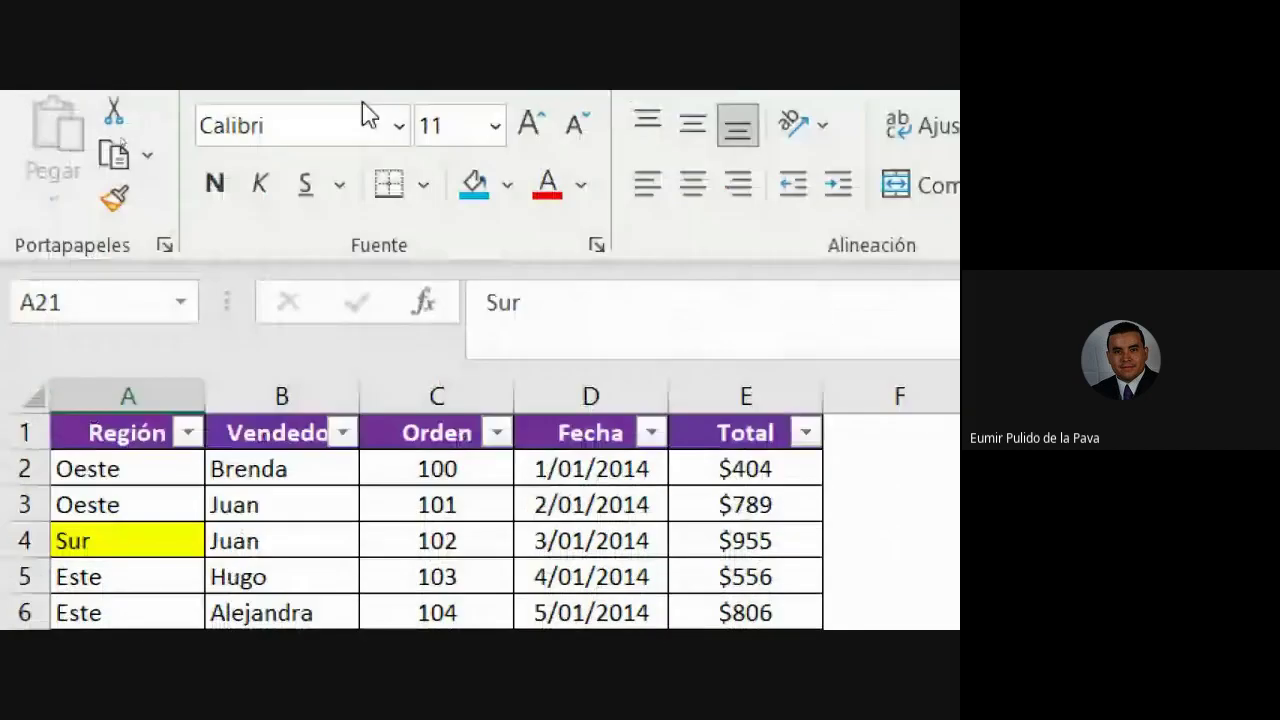
# Filter Región by yellow fill colour, then clear the Región filter.
pyautogui.click(189, 478)
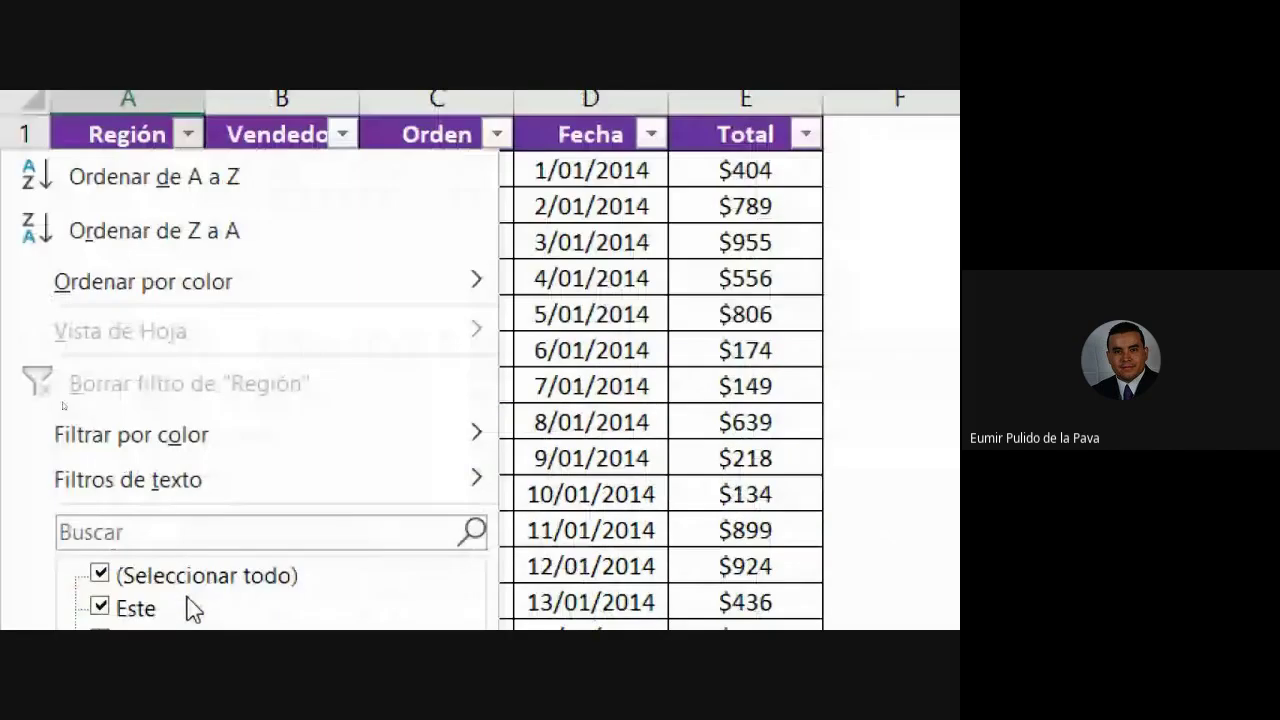
pyautogui.moveTo(210, 388)
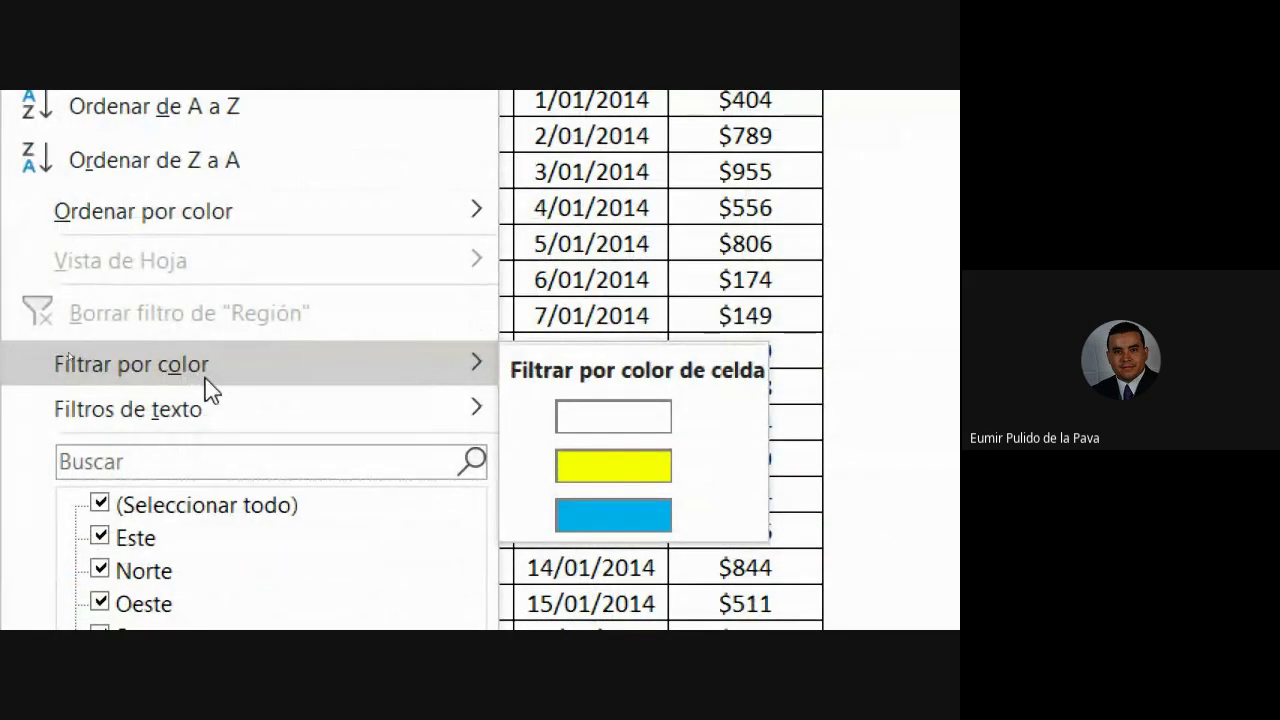
pyautogui.click(571, 485)
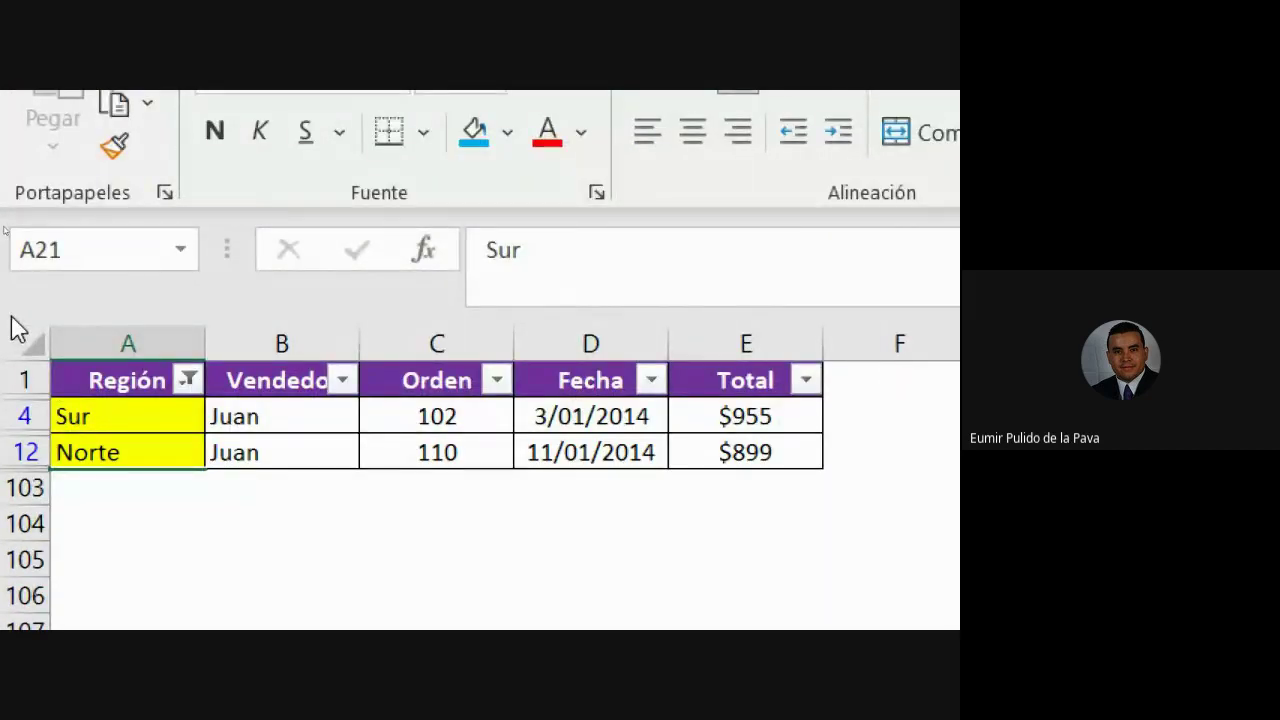
pyautogui.click(188, 380)
pyautogui.click(143, 387)
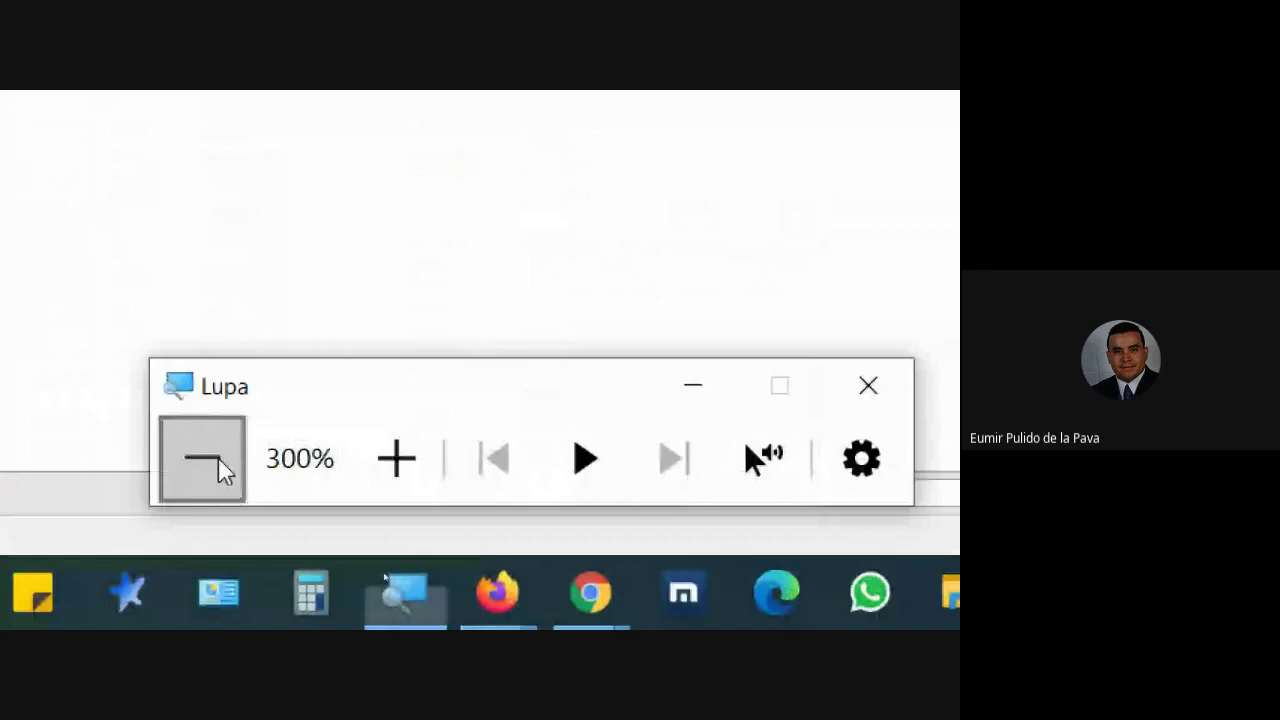
# Open Mensajes en la llamada in the Meet tab, then return to the Filtros básicos workbook.
pyautogui.click(220, 471)
pyautogui.click(220, 471)
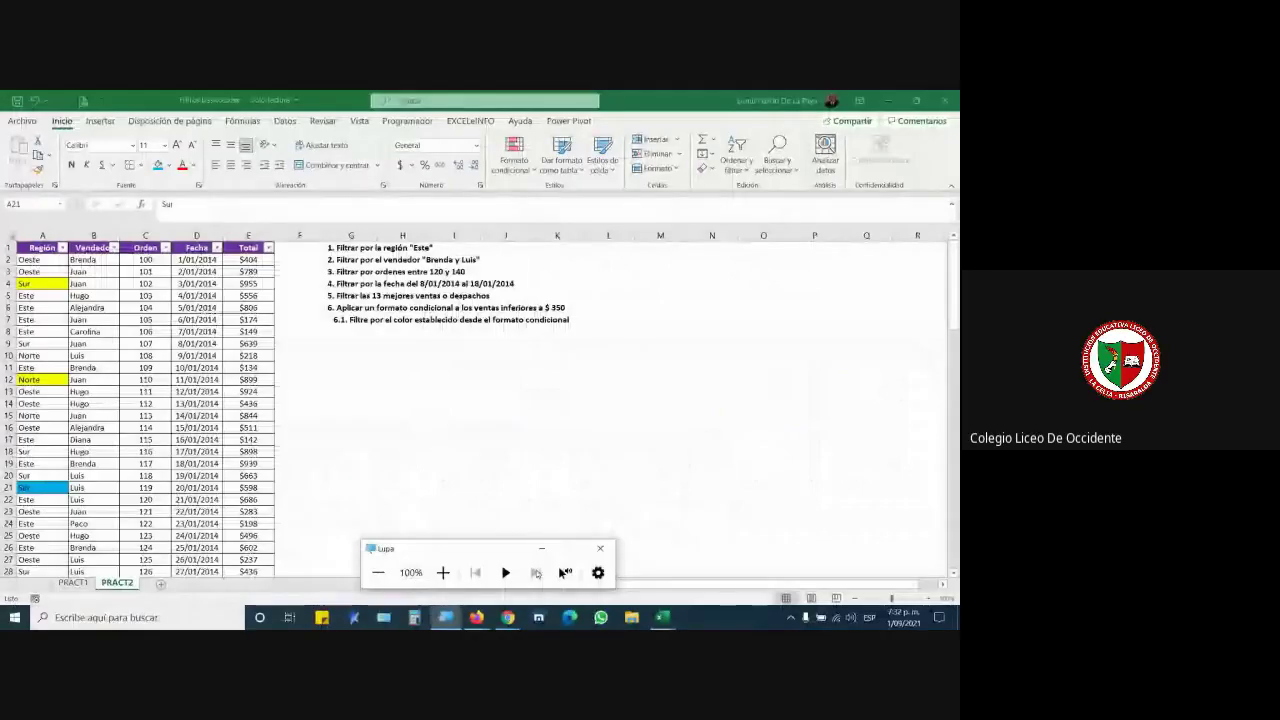
pyautogui.click(541, 548)
pyautogui.hotkey('alt', 'Tab')
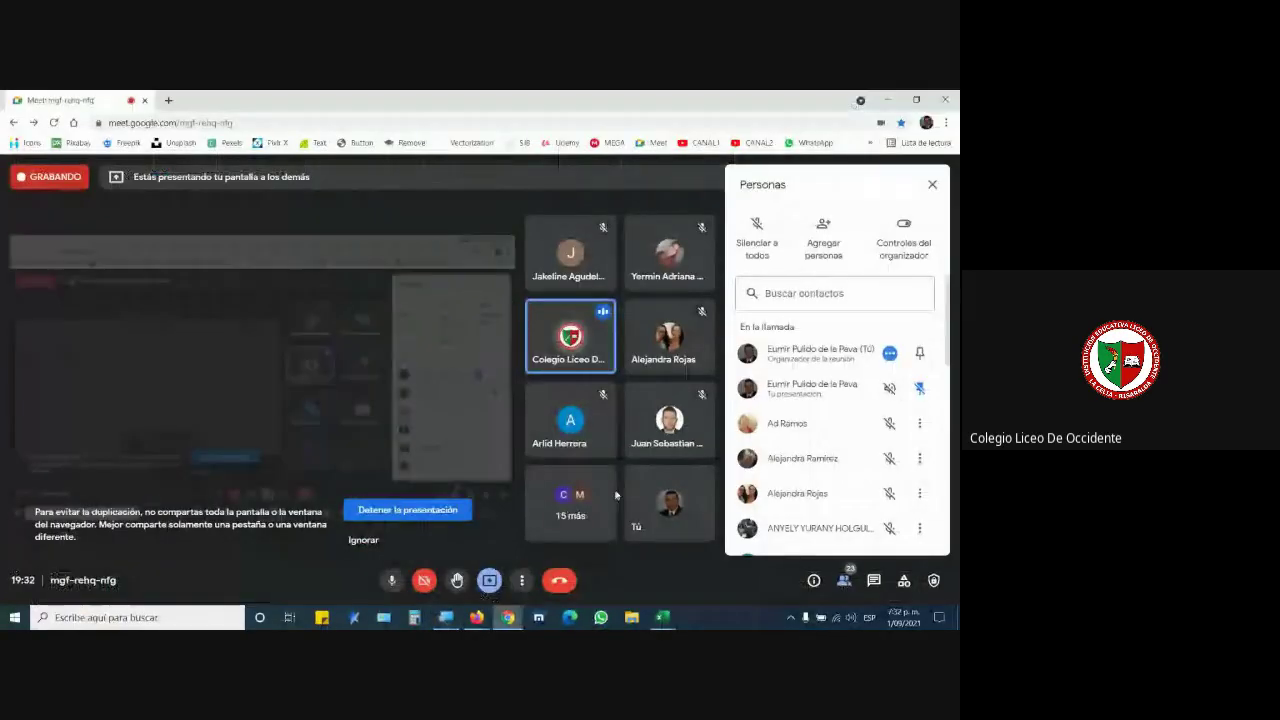
pyautogui.click(873, 581)
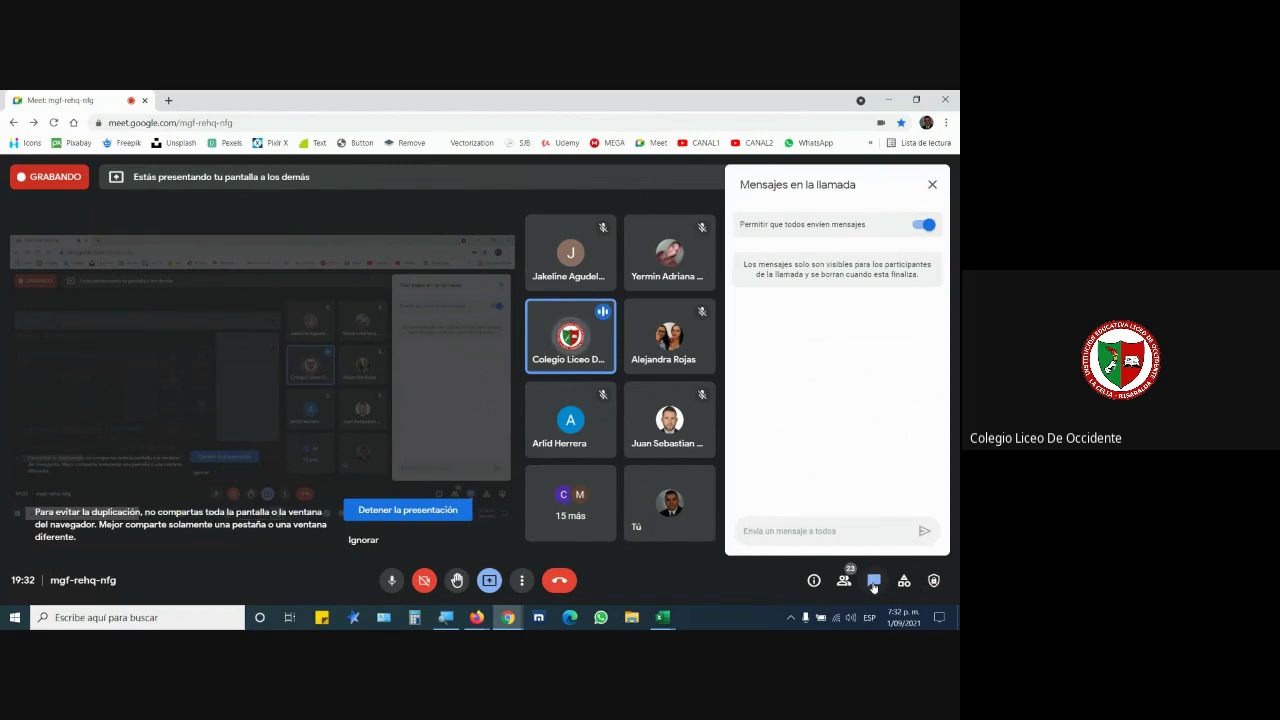
pyautogui.click(659, 620)
pyautogui.click(730, 560)
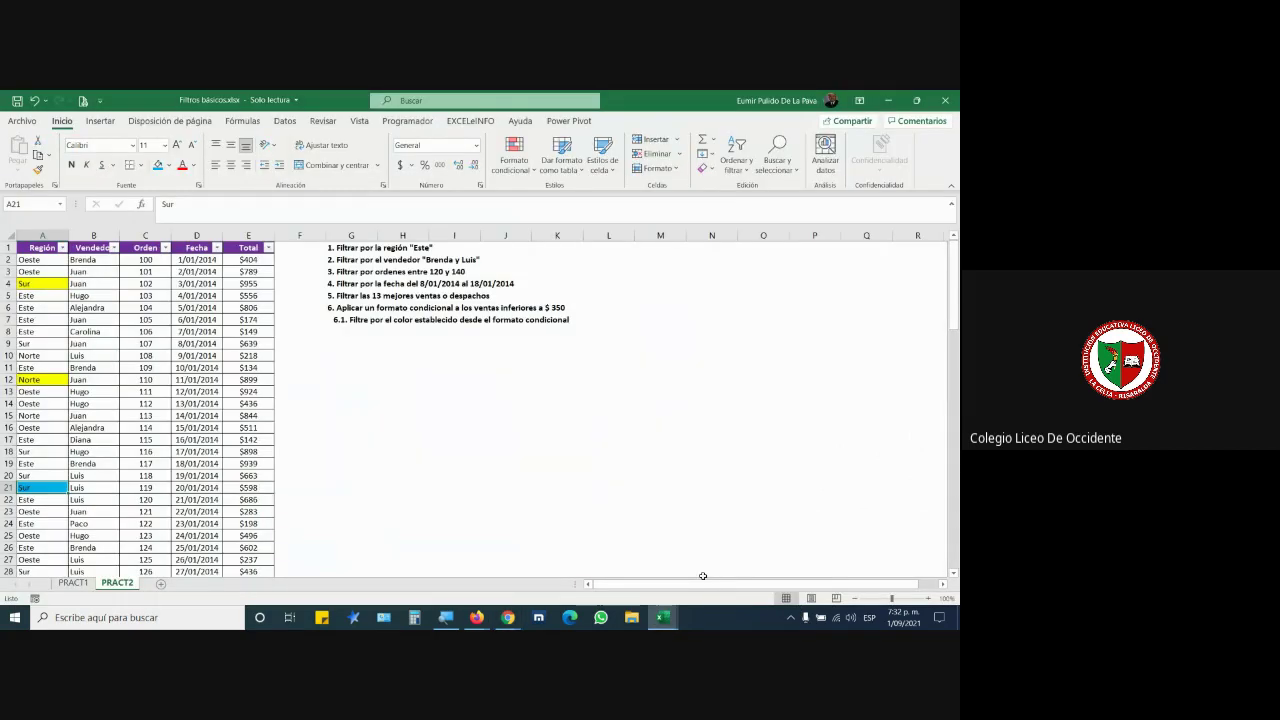
# Filter Región to exclude the Este region.
pyautogui.click(62, 247)
pyautogui.click(34, 405)
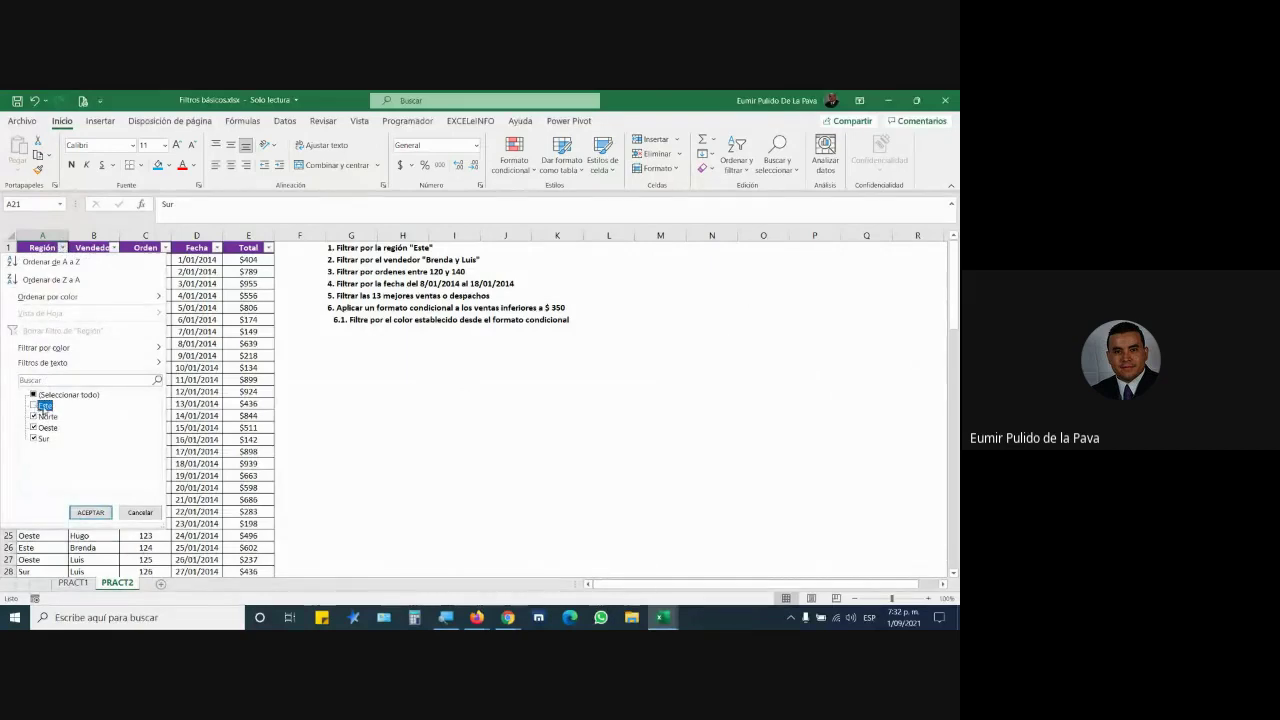
pyautogui.click(94, 512)
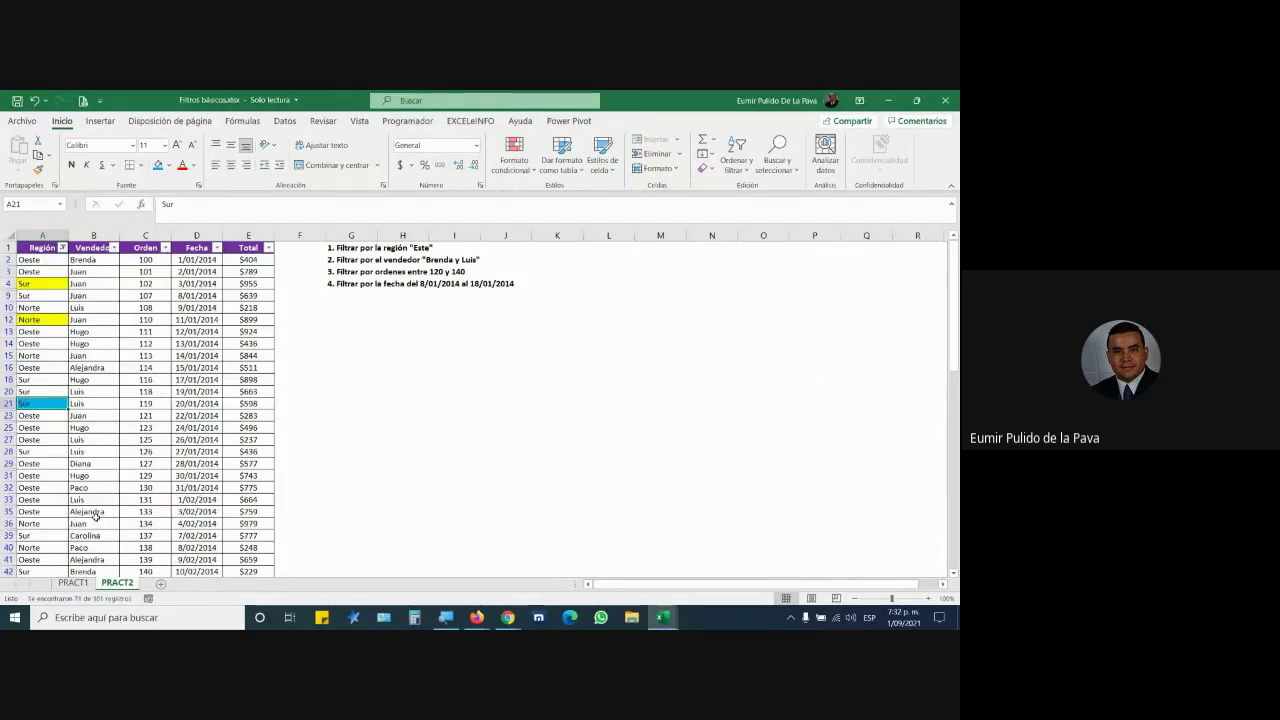
# Filter Vendedor to show only Brenda and Carolina.
pyautogui.click(114, 248)
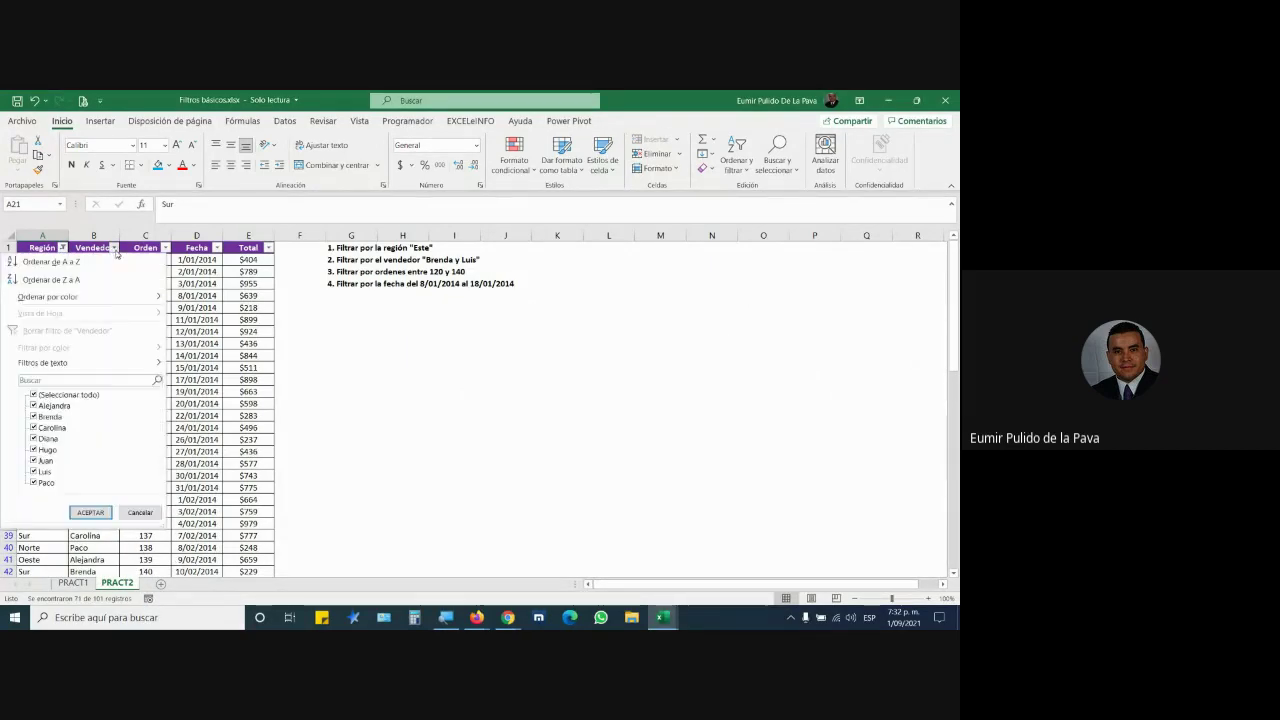
pyautogui.click(33, 395)
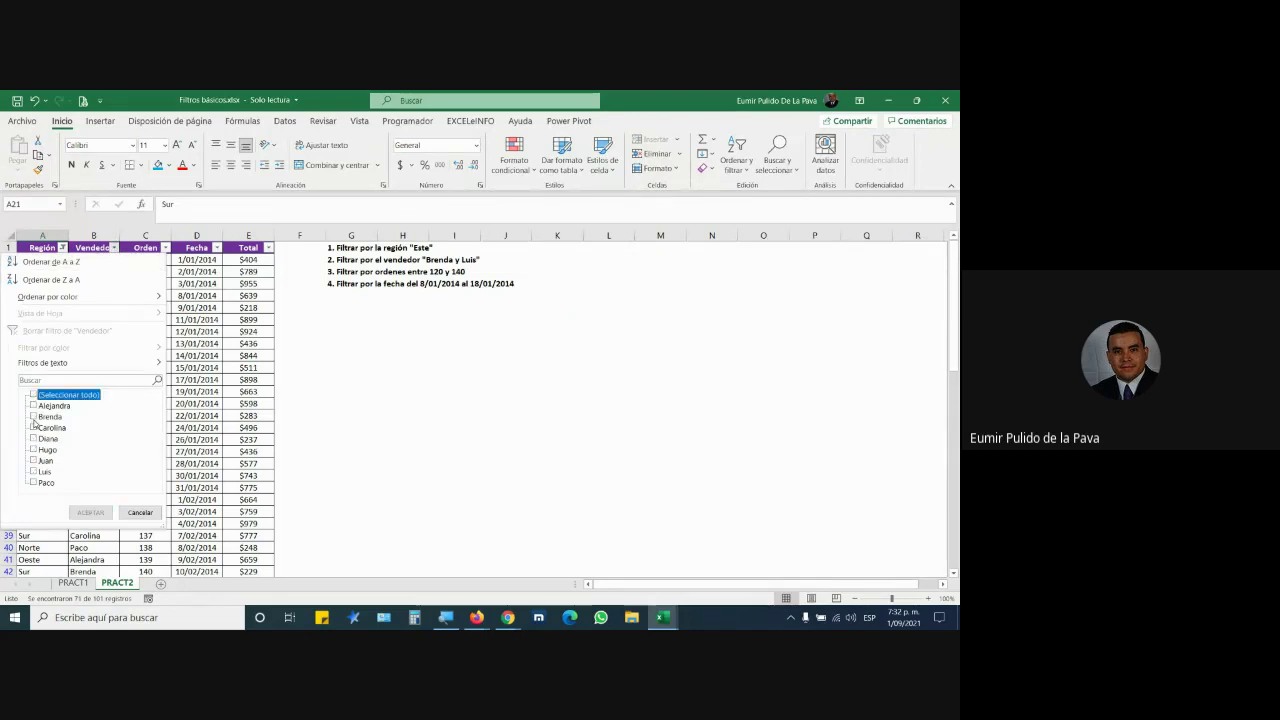
pyautogui.click(33, 416)
pyautogui.click(33, 428)
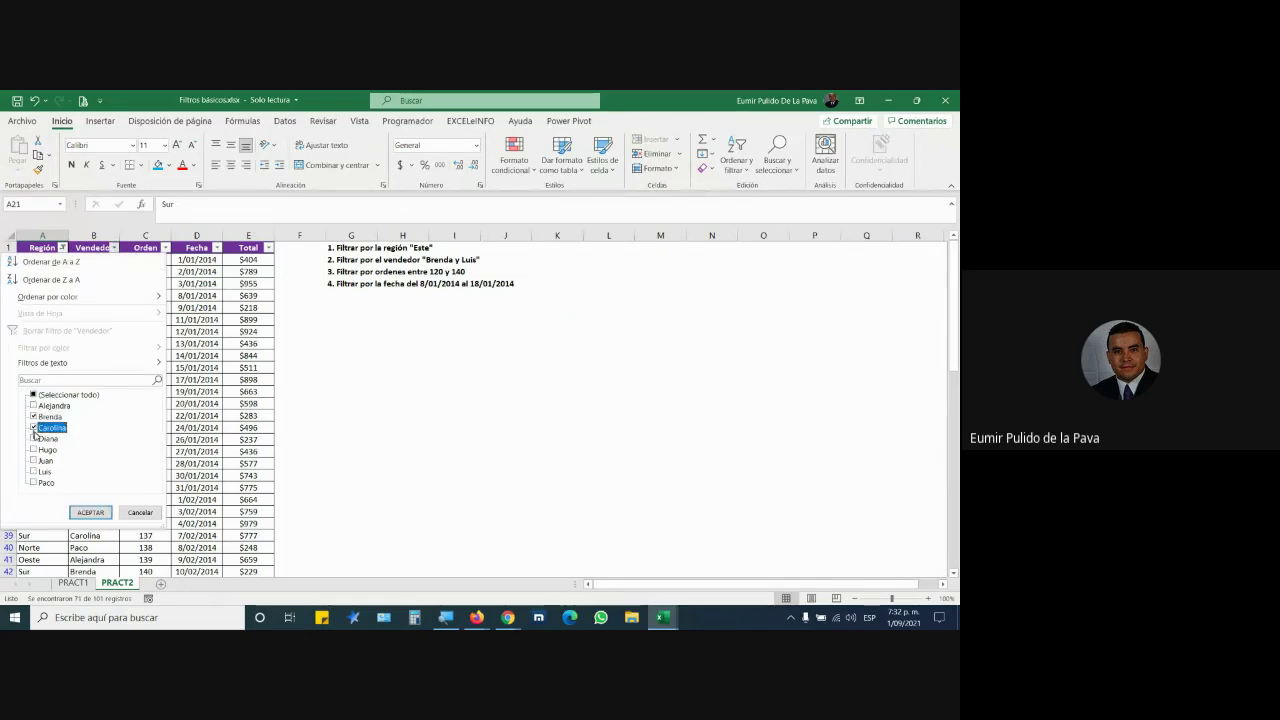
pyautogui.click(102, 514)
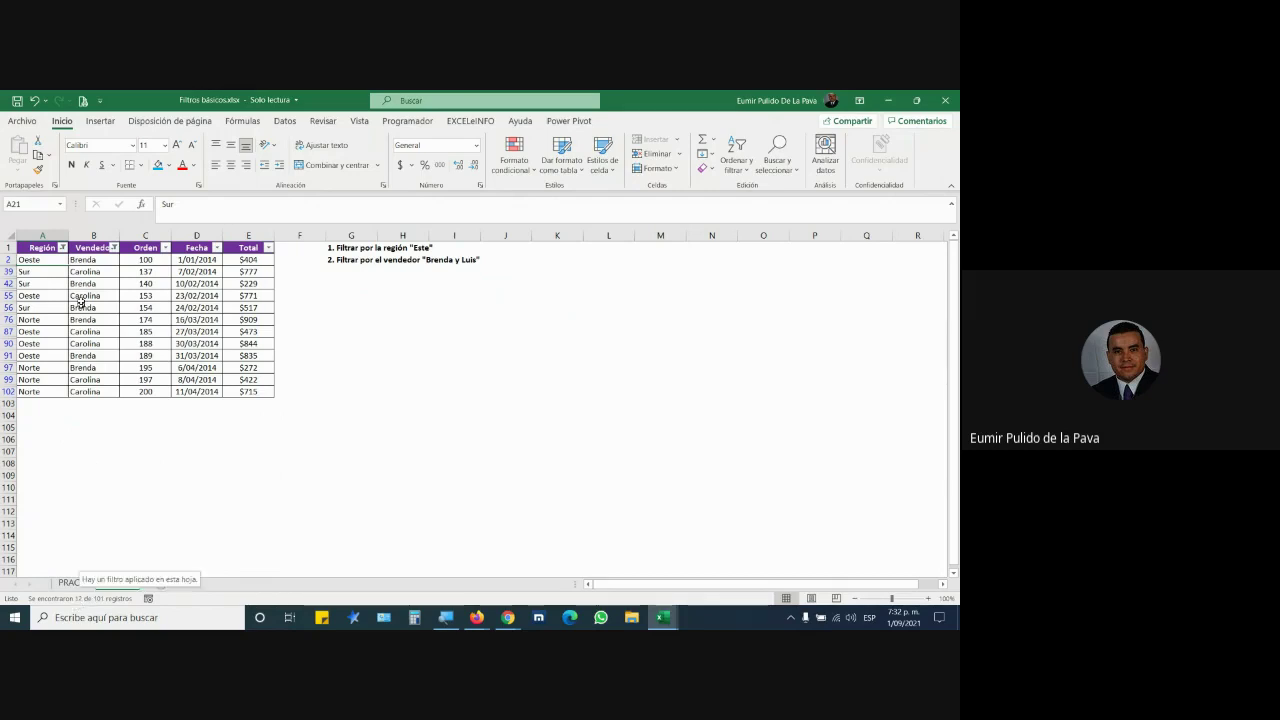
pyautogui.click(42, 236)
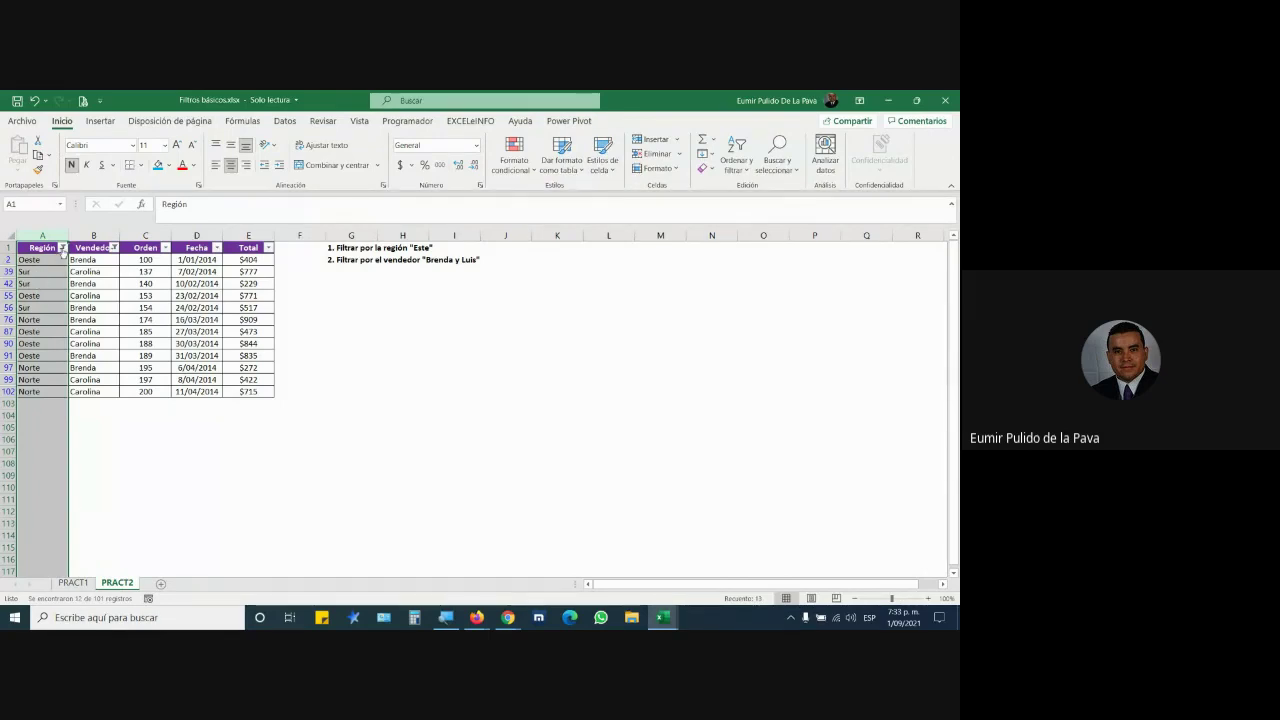
# Choose Borrar filtro de 'Región' so Brenda and Carolina rows from all regions appear.
pyautogui.click(62, 247)
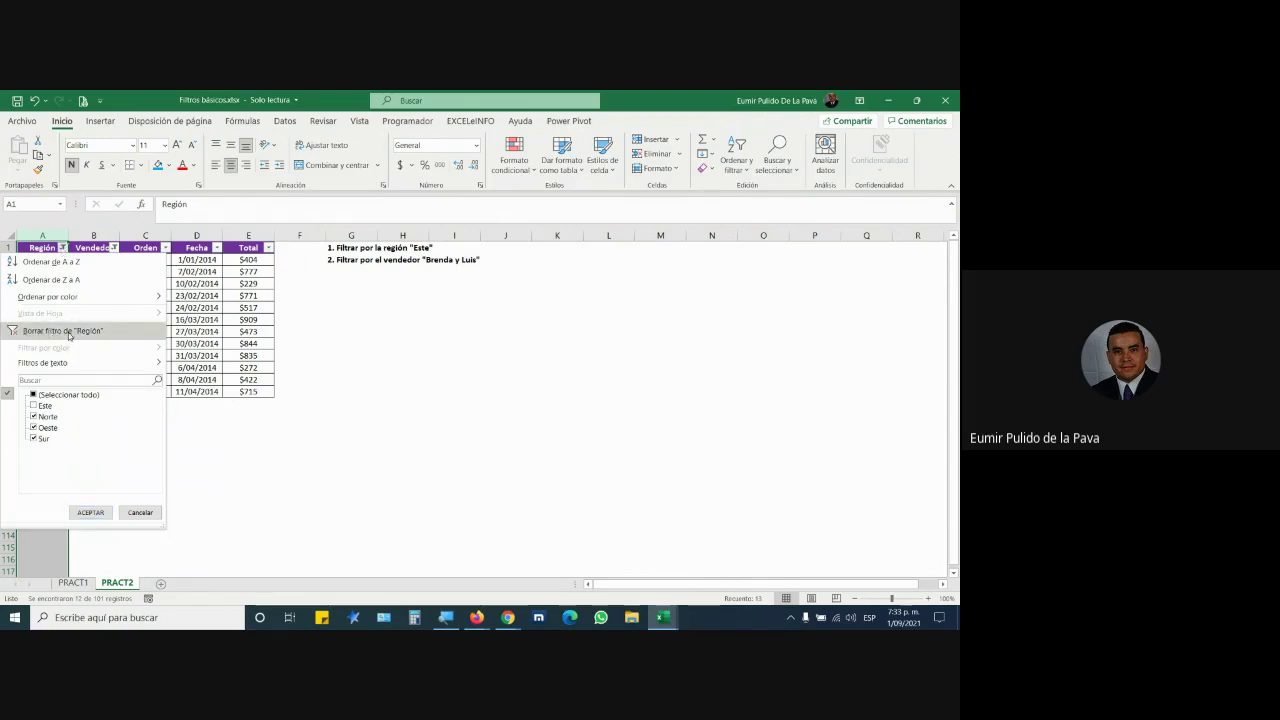
pyautogui.click(59, 333)
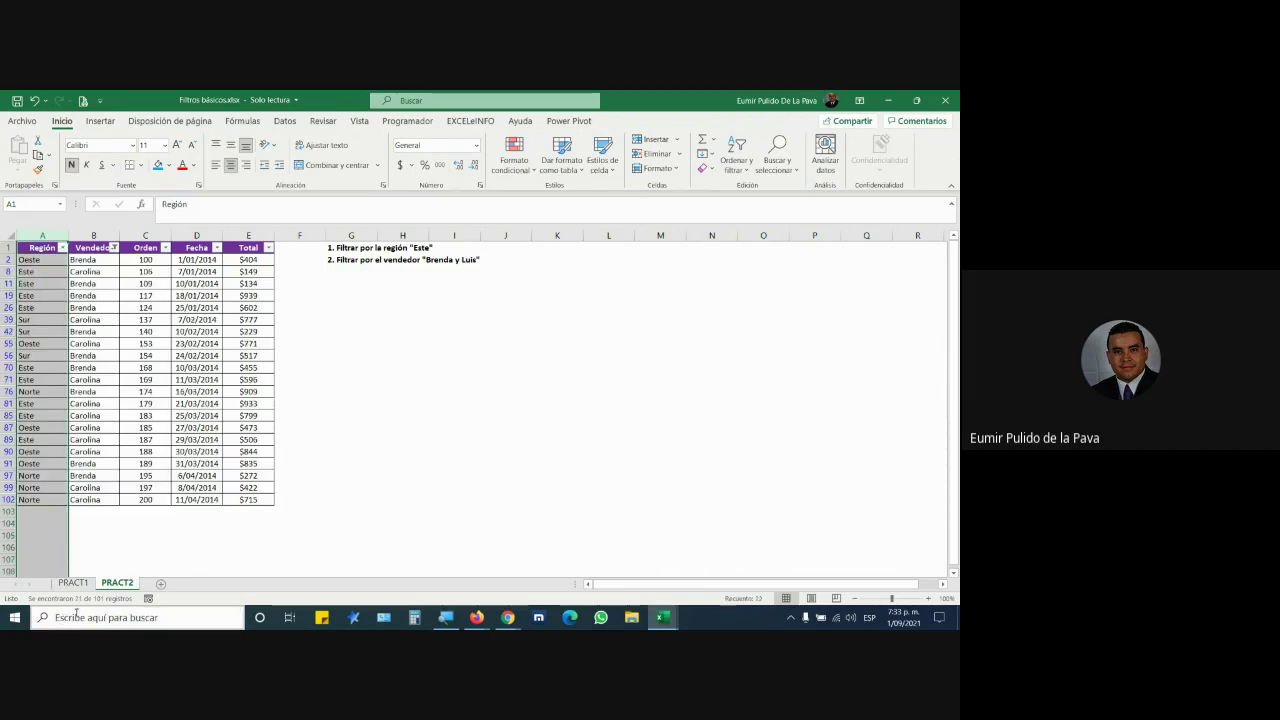
pyautogui.moveTo(80, 606)
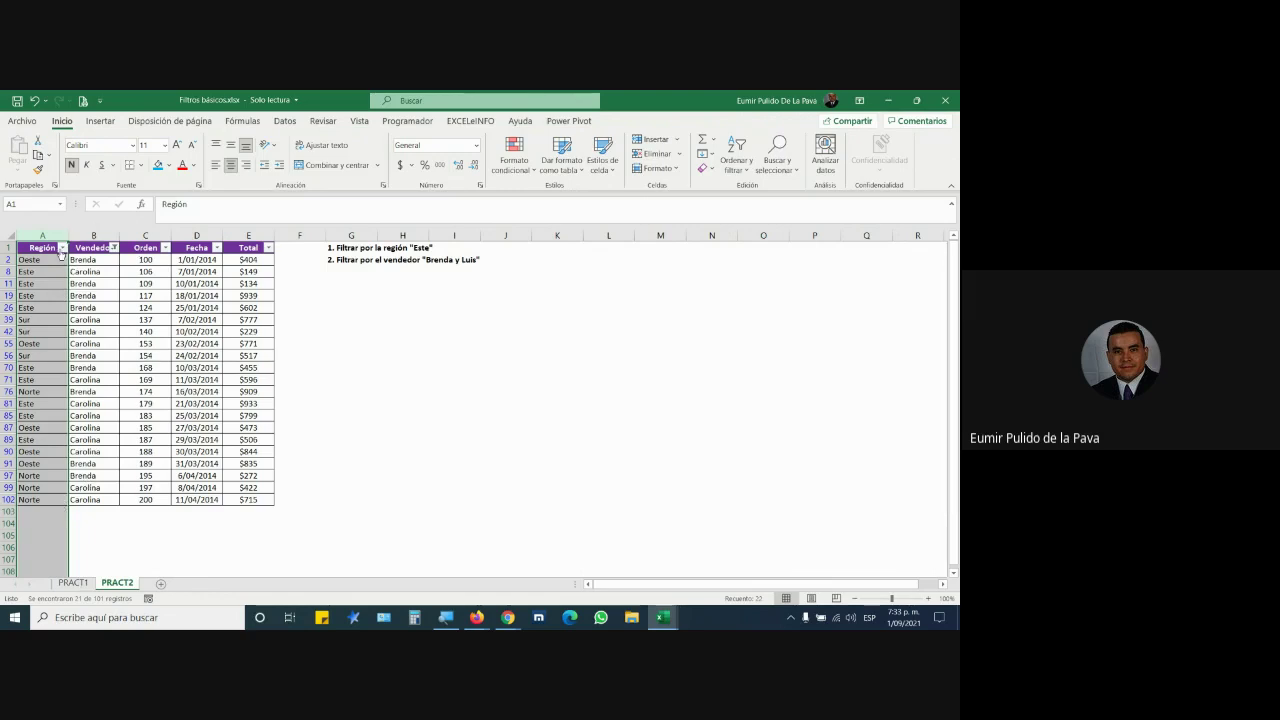
pyautogui.moveTo(60, 256)
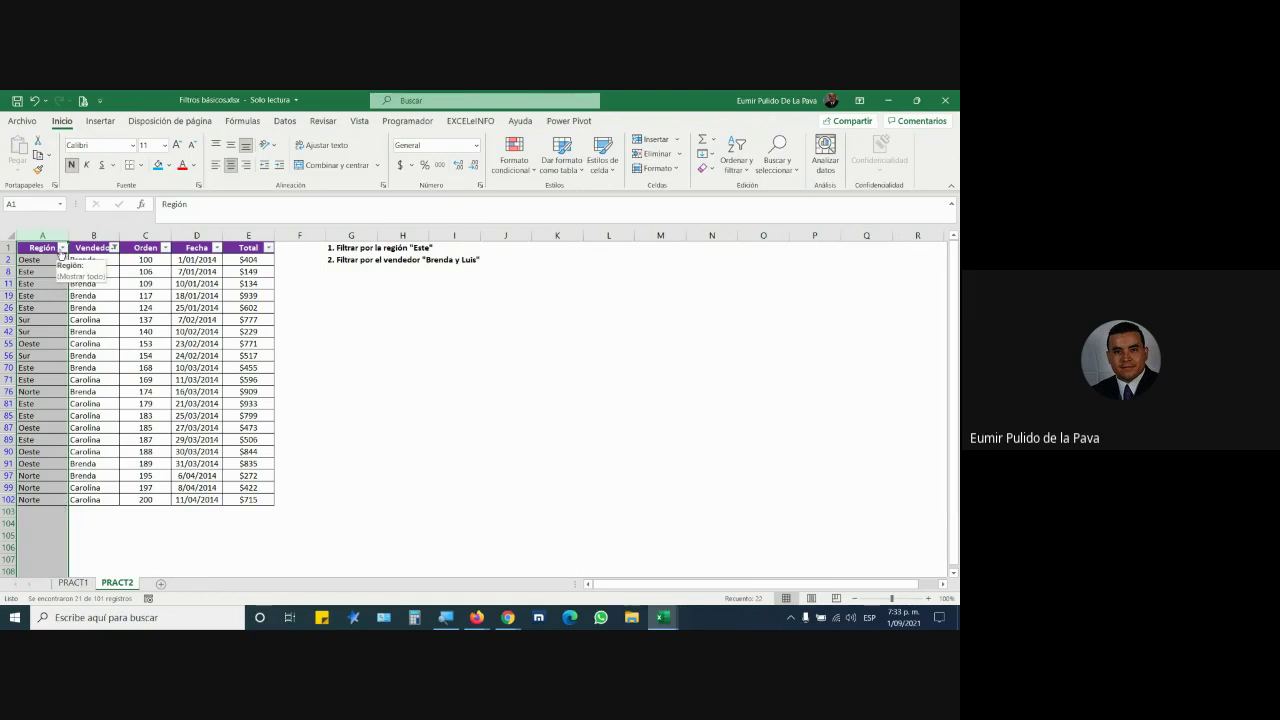
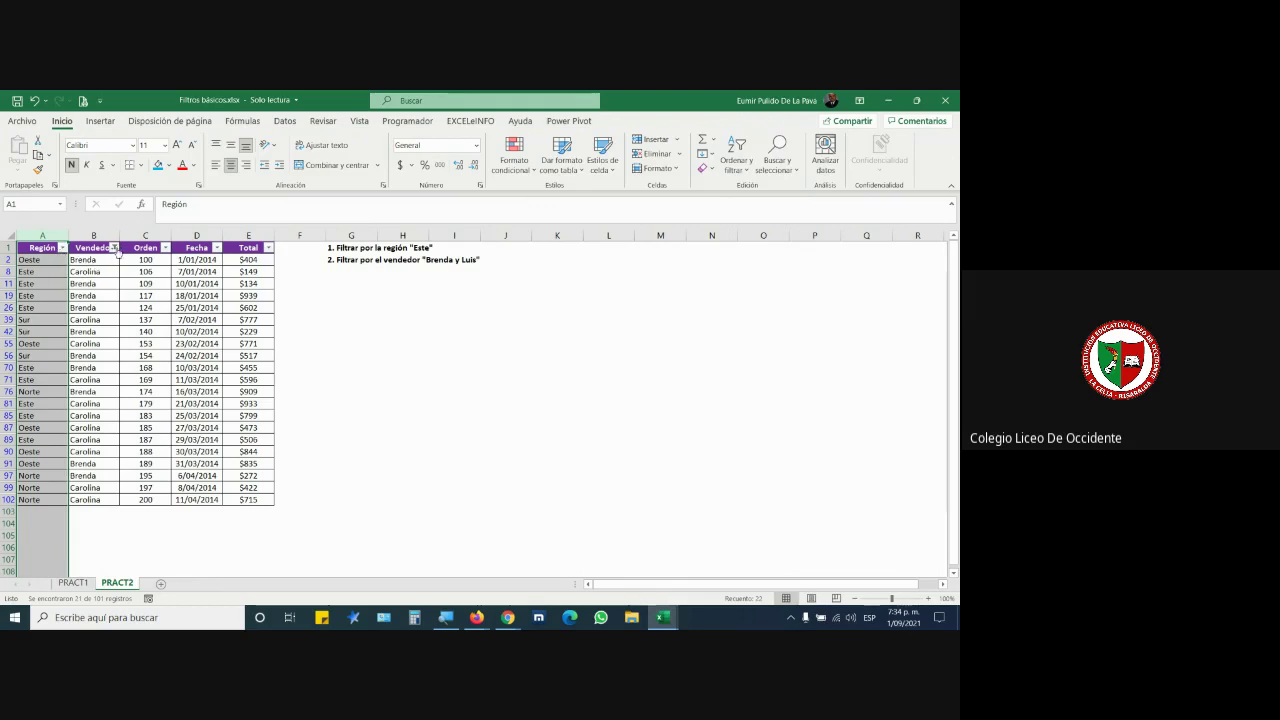
# Magnify the screen and clear the Vendedor column filter, leaving the Total filter unchanged.
pyautogui.click(445, 617)
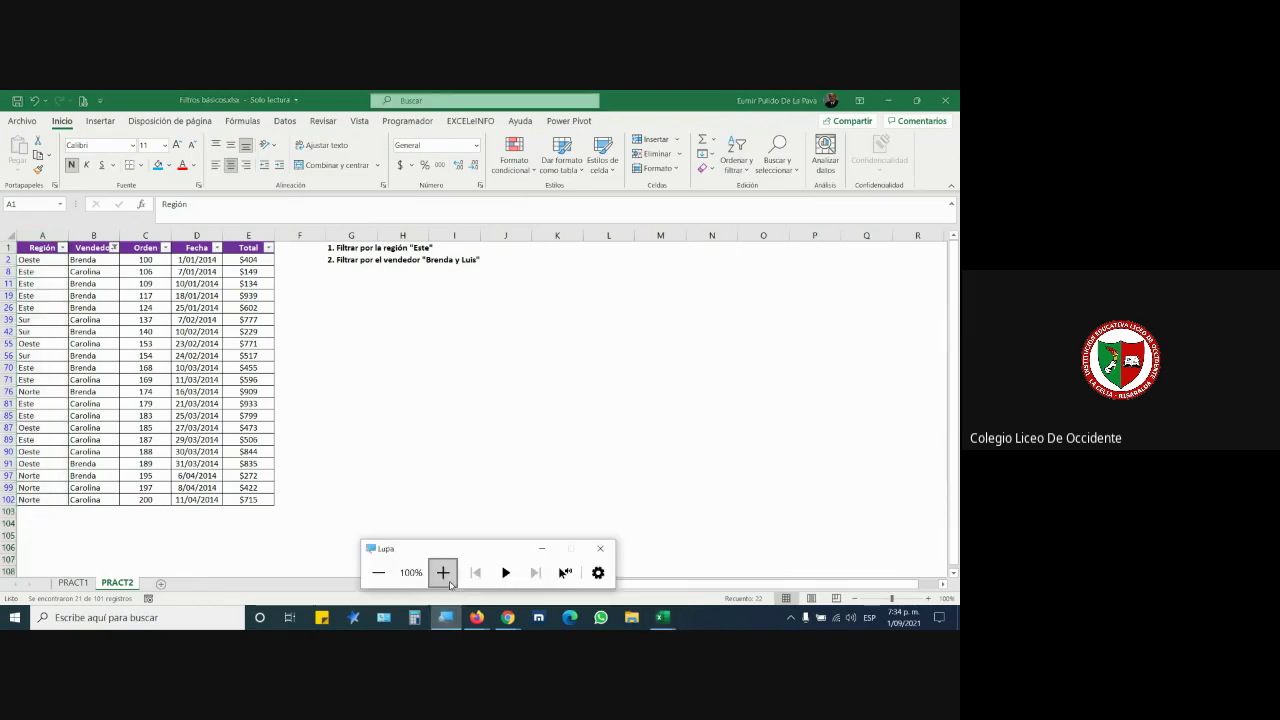
pyautogui.click(447, 578)
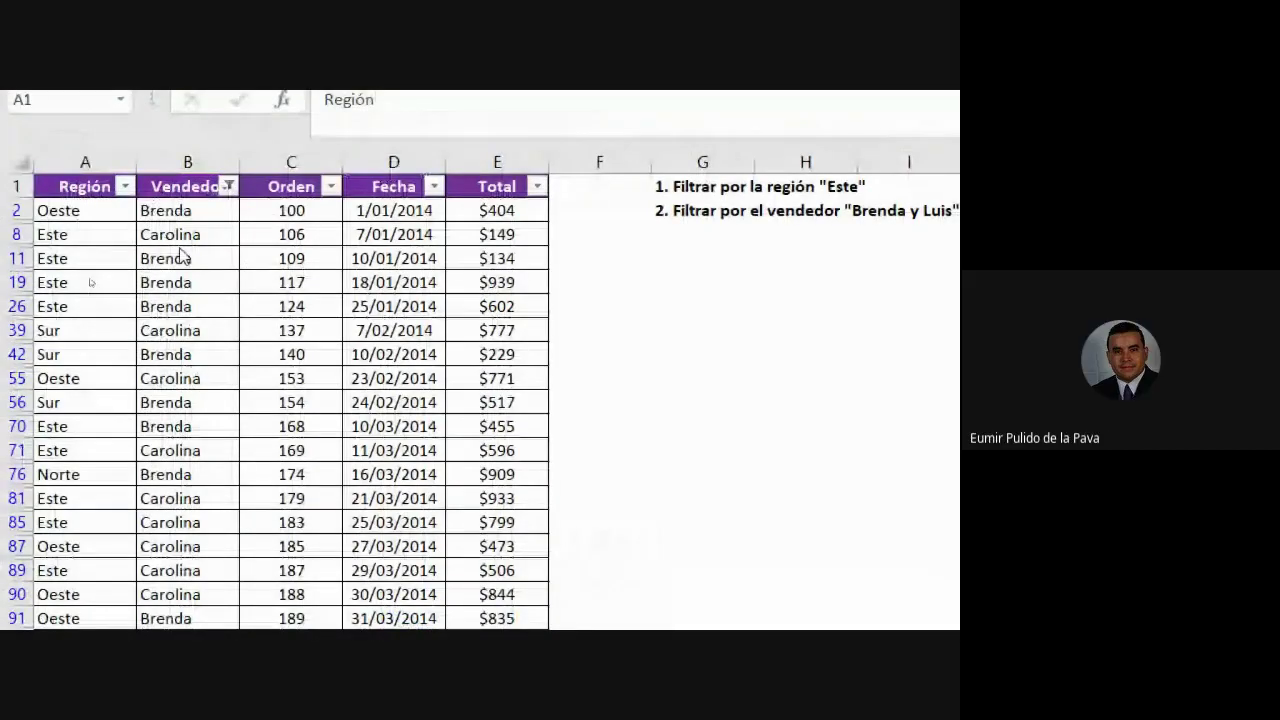
pyautogui.click(196, 187)
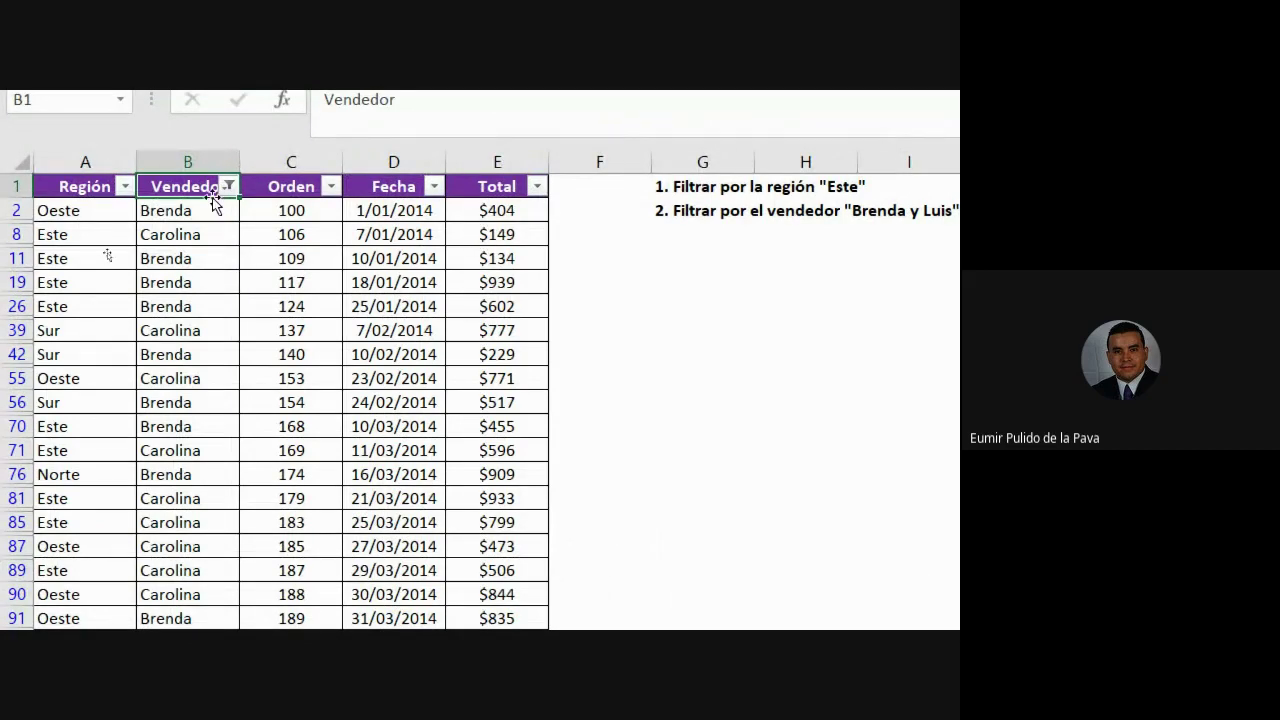
pyautogui.click(228, 187)
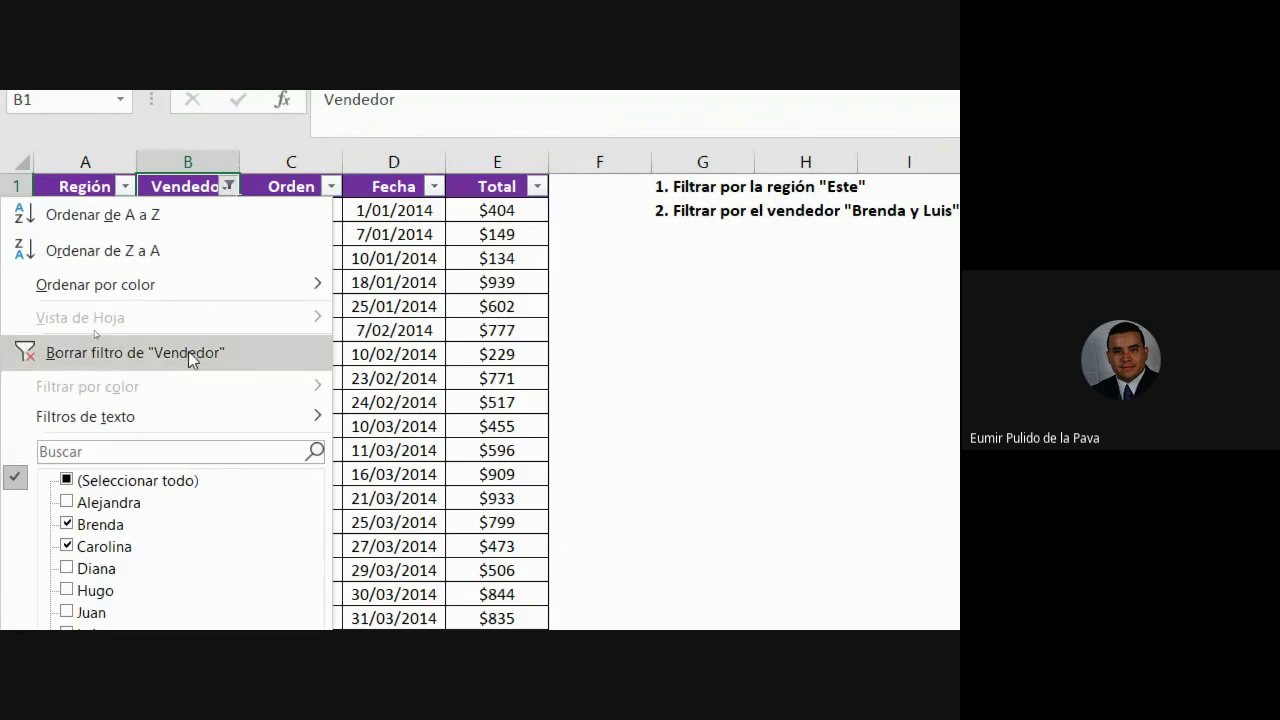
pyautogui.click(189, 352)
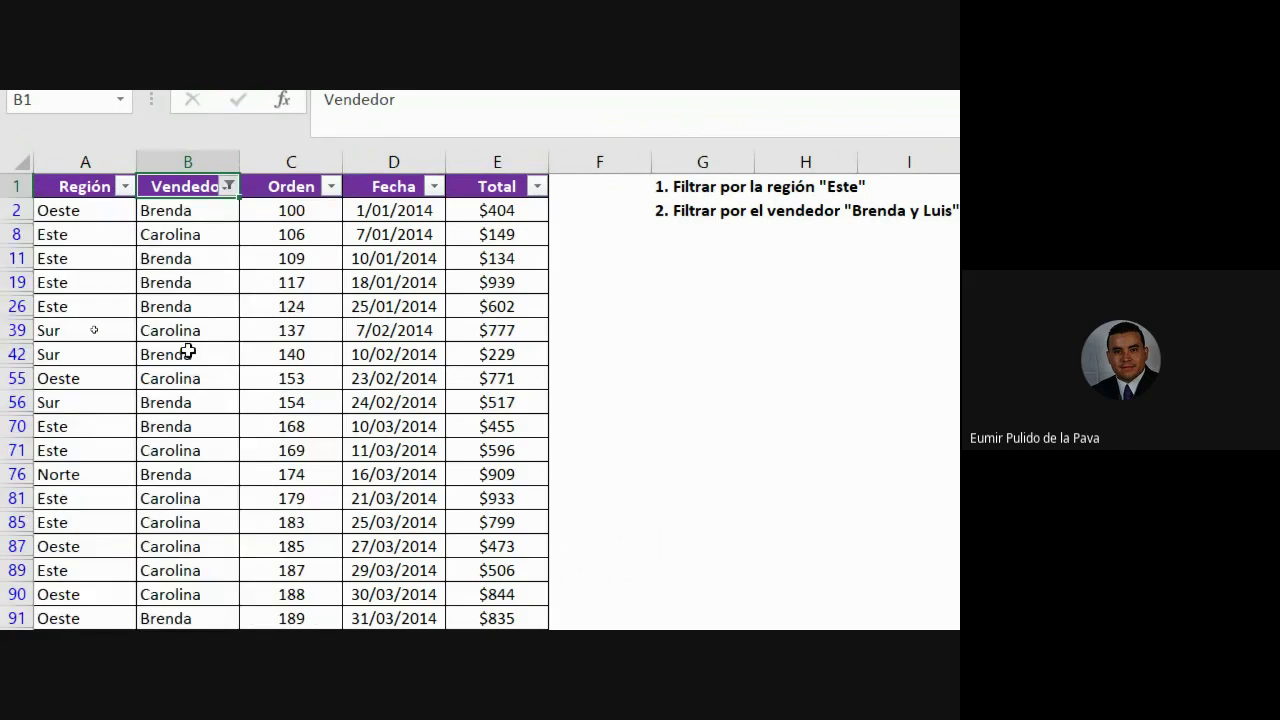
pyautogui.click(536, 188)
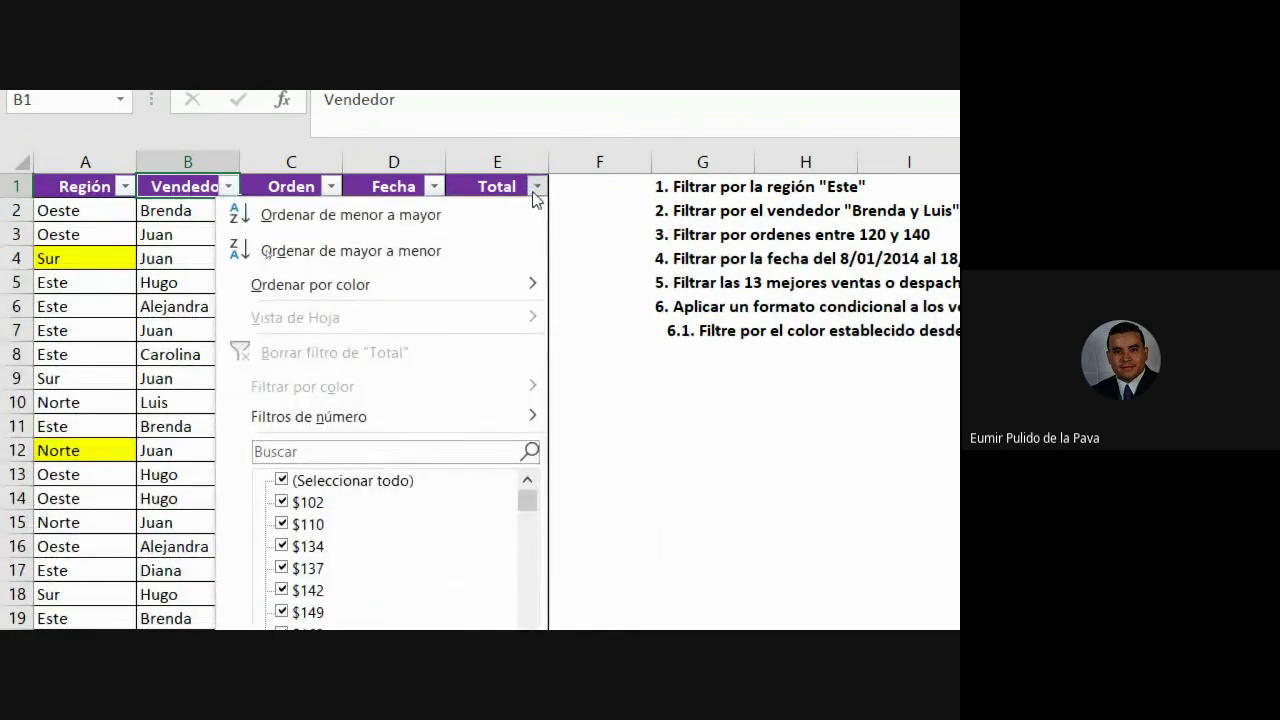
pyautogui.press('Escape')
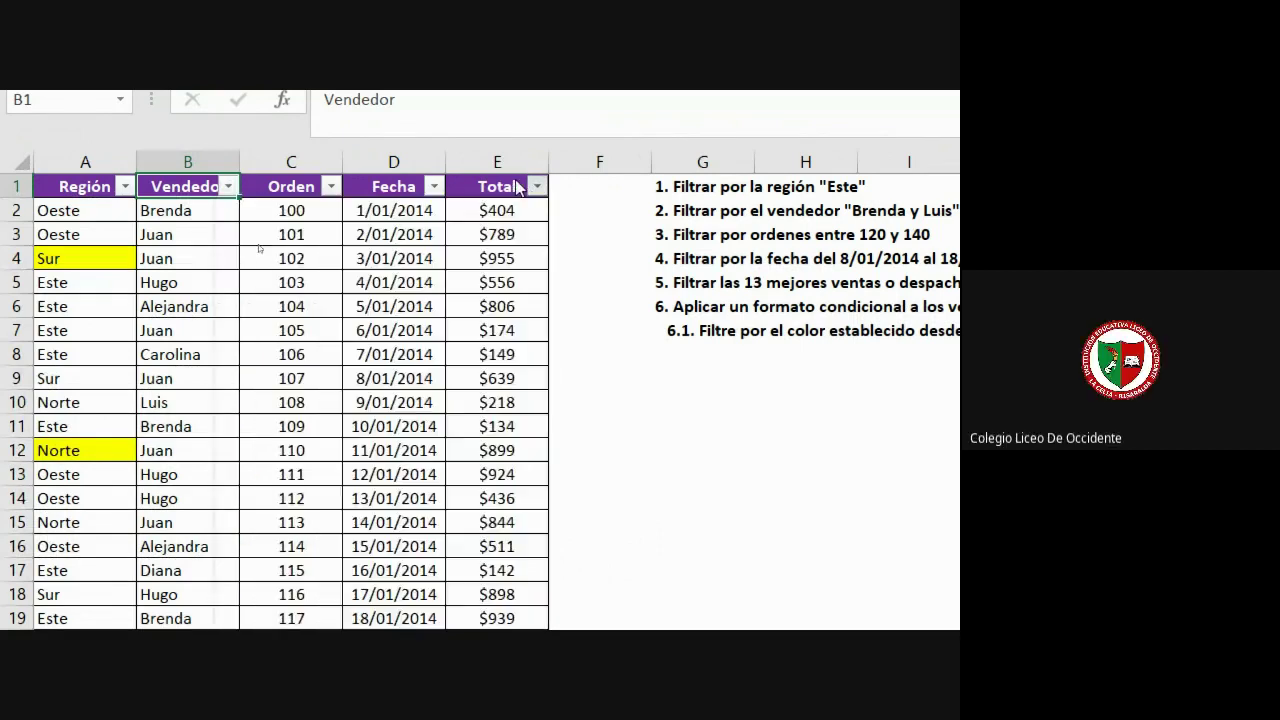
# Filter Región to Norte only, then clear the Región filter so all rows show.
pyautogui.click(124, 186)
pyautogui.click(67, 480)
pyautogui.click(67, 524)
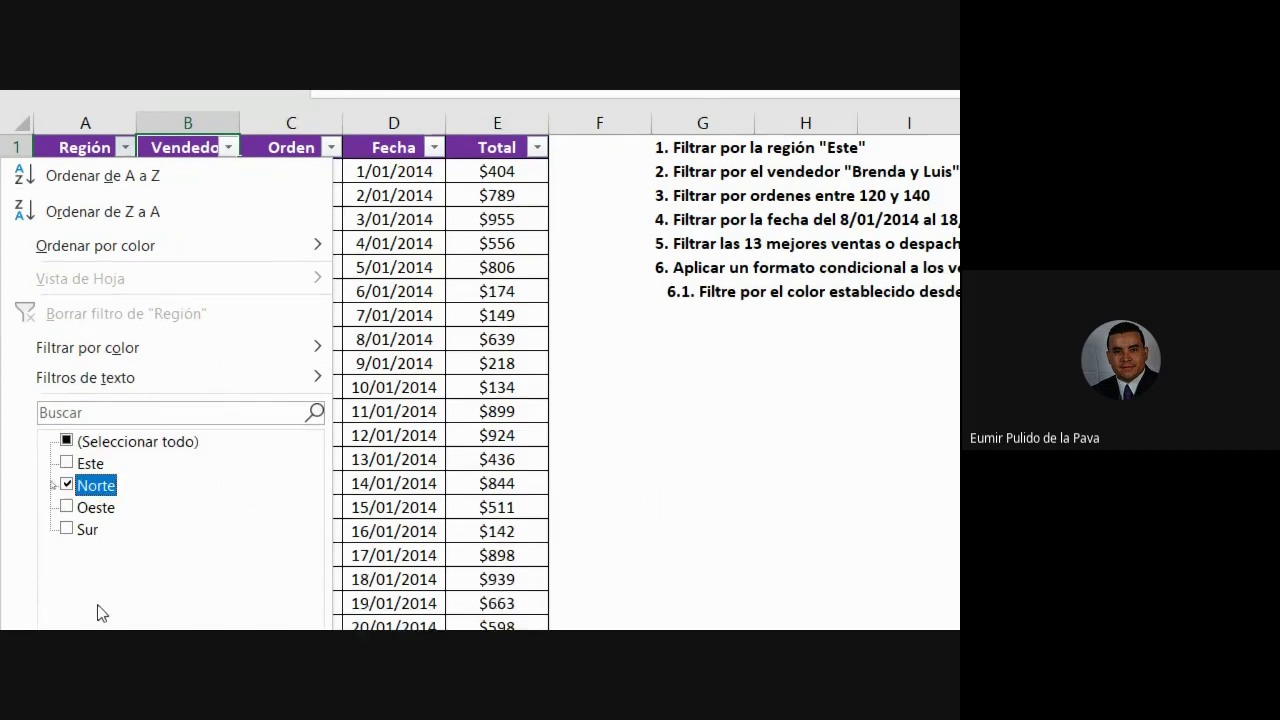
pyautogui.click(183, 608)
pyautogui.rightClick(24, 605)
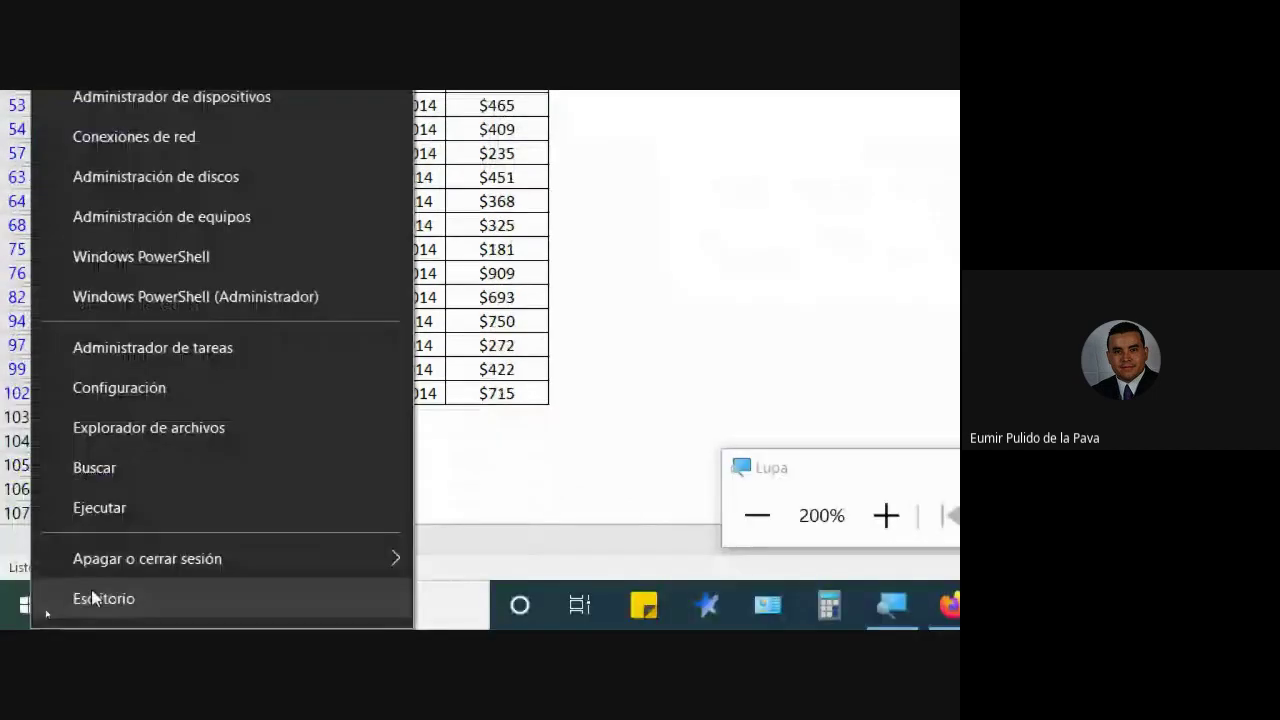
pyautogui.click(499, 491)
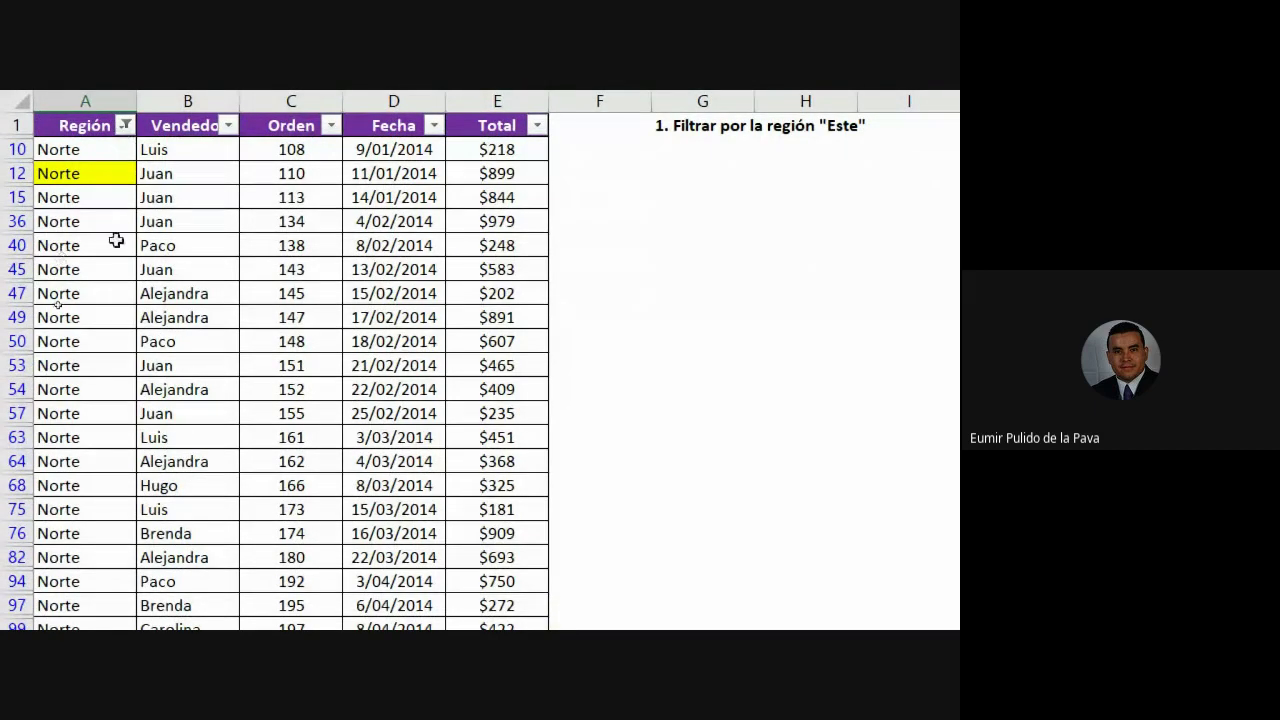
pyautogui.click(124, 125)
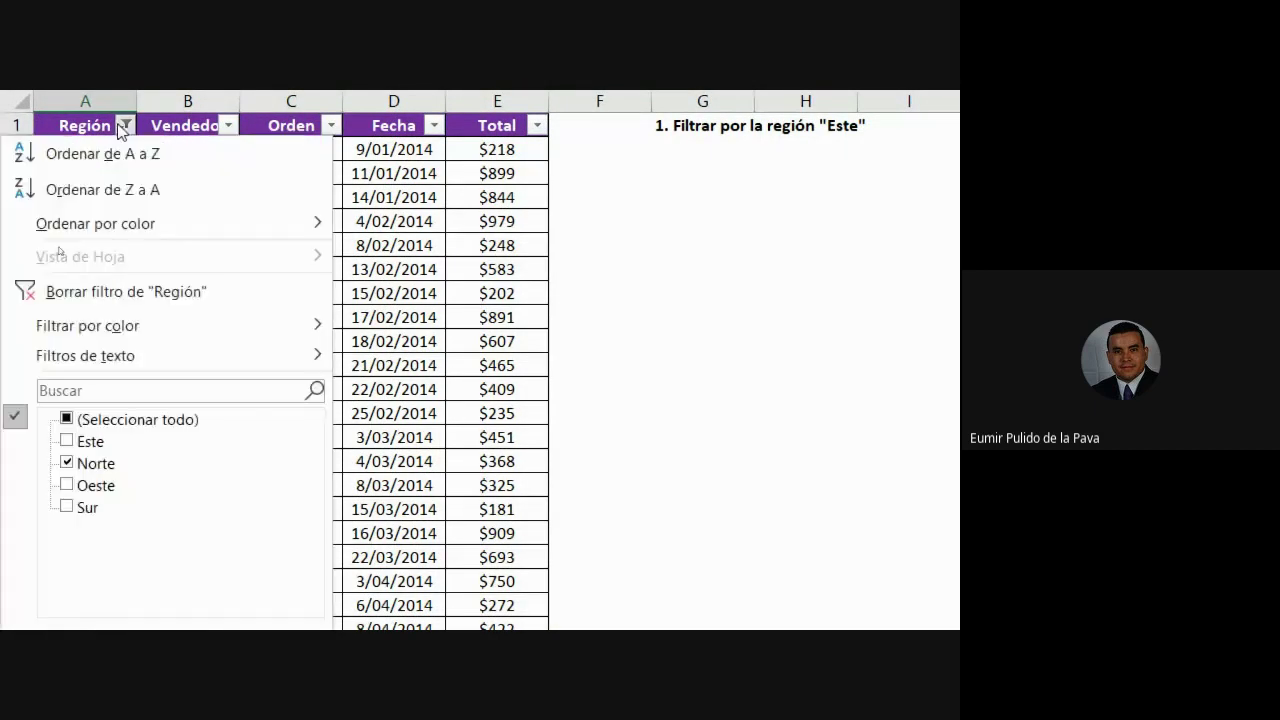
pyautogui.click(103, 288)
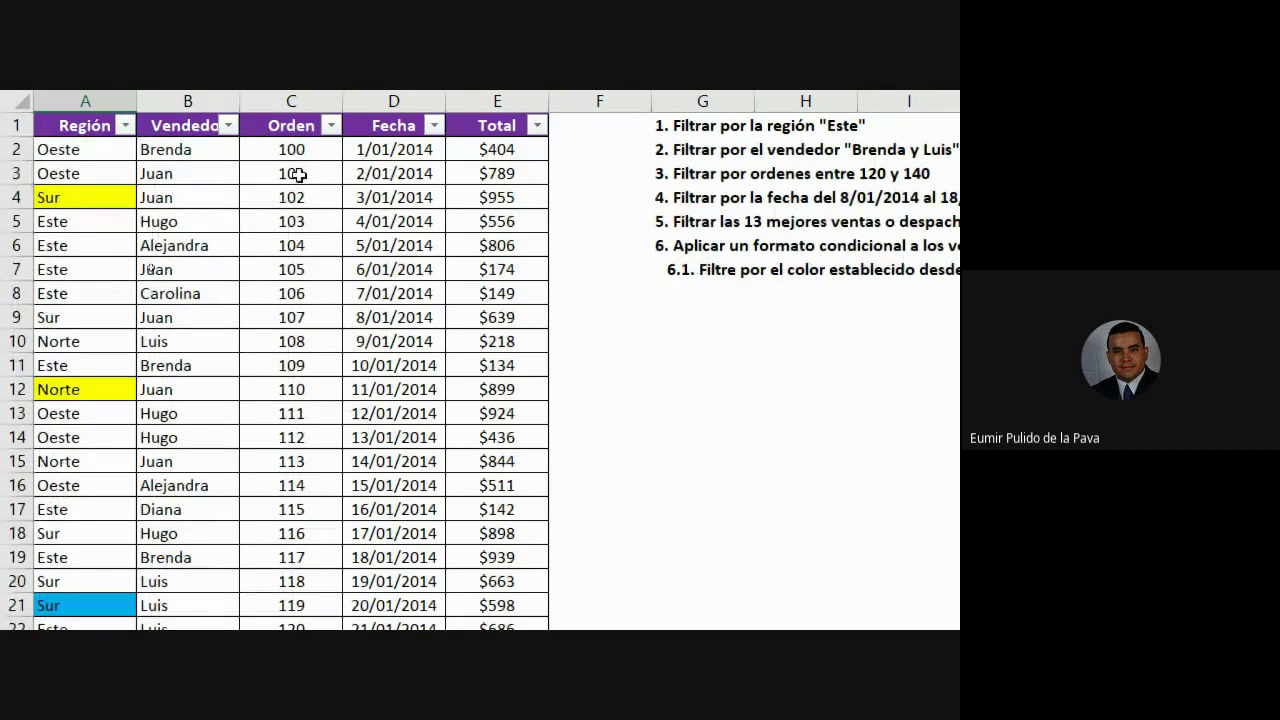
pyautogui.click(330, 125)
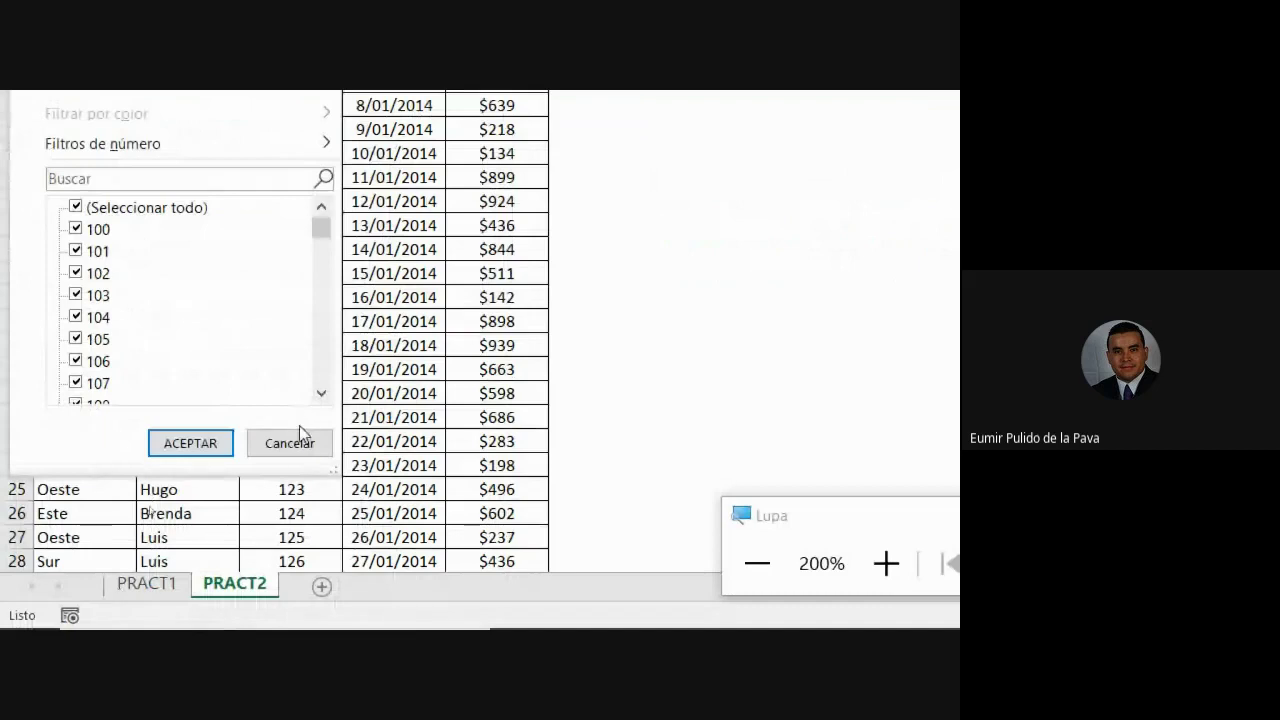
pyautogui.click(299, 440)
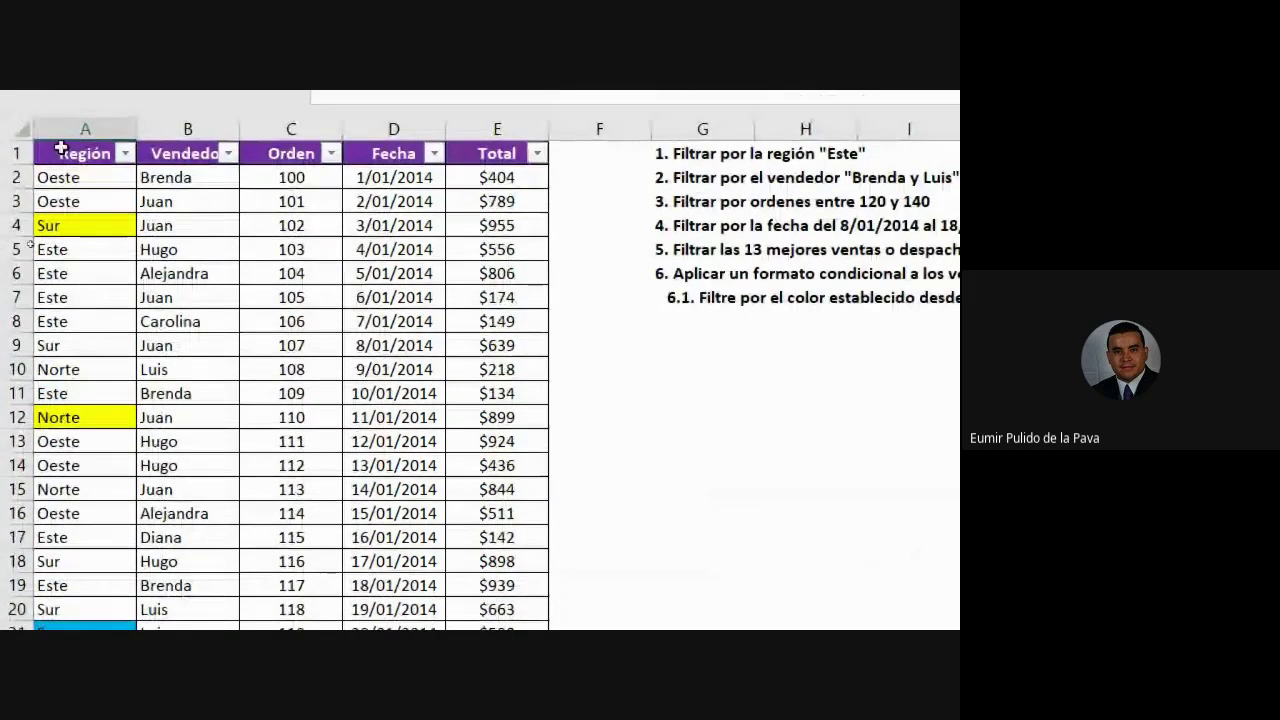
pyautogui.click(61, 142)
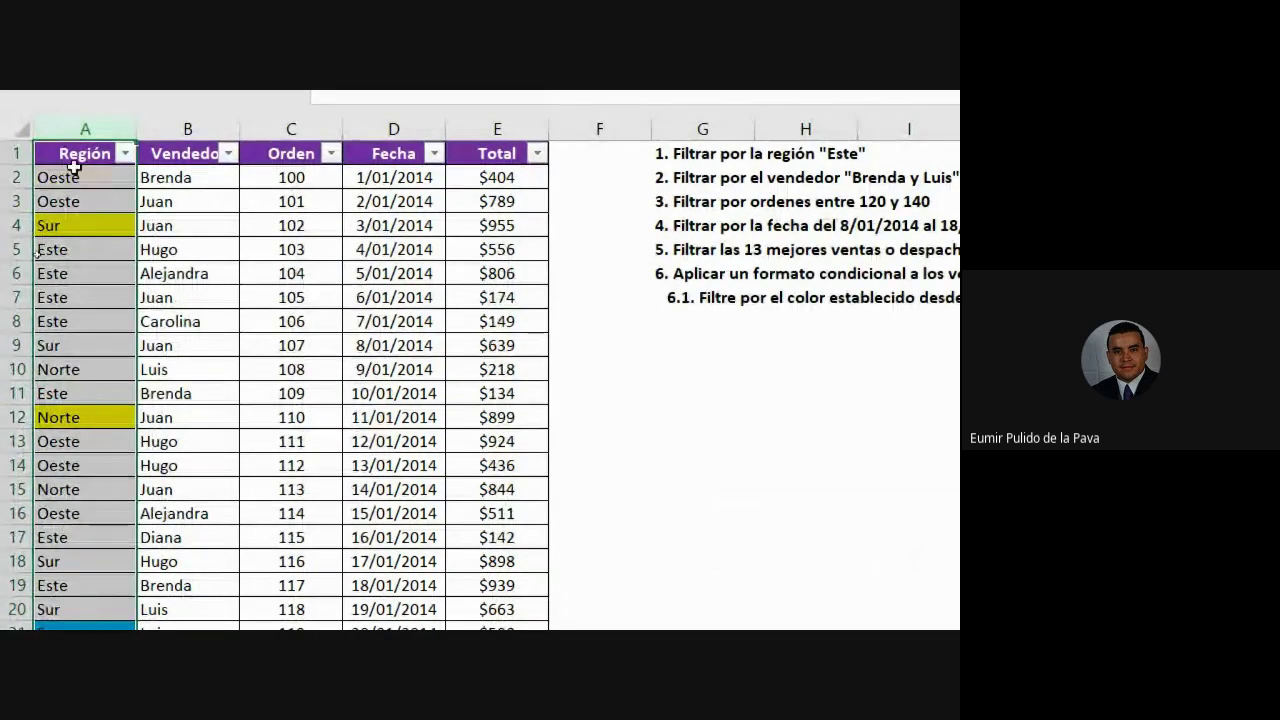
pyautogui.click(306, 132)
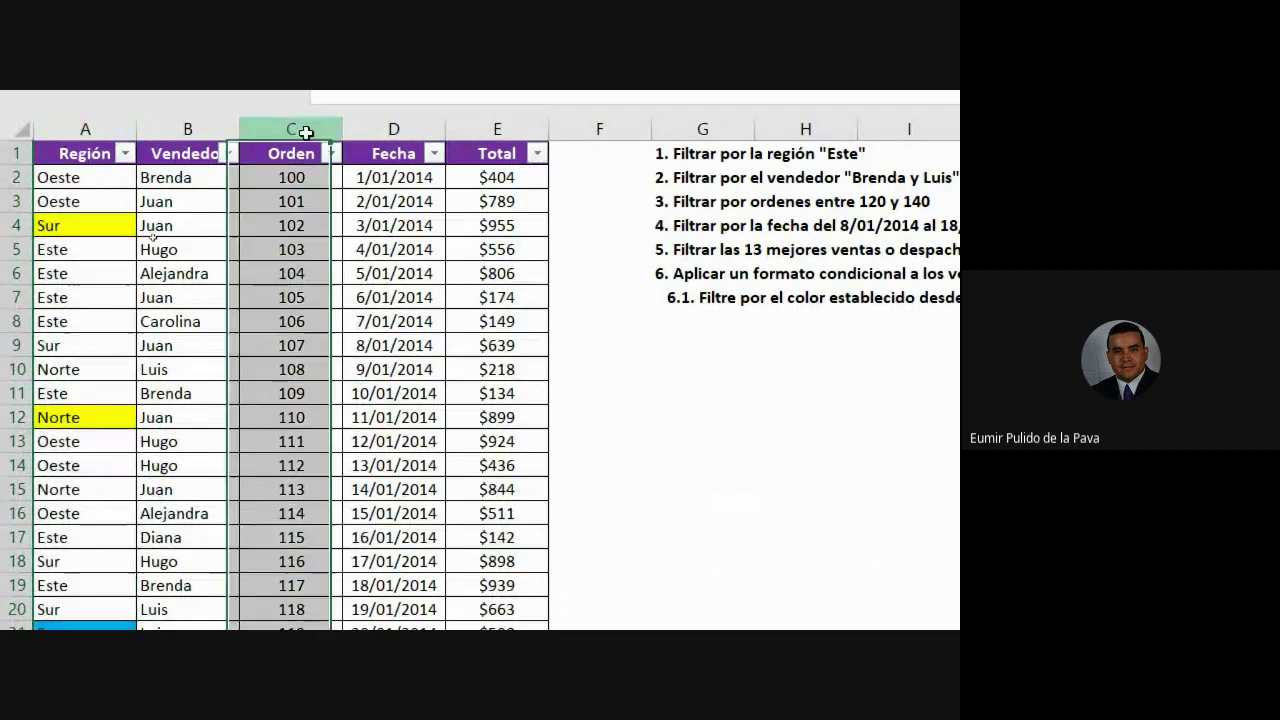
pyautogui.click(126, 155)
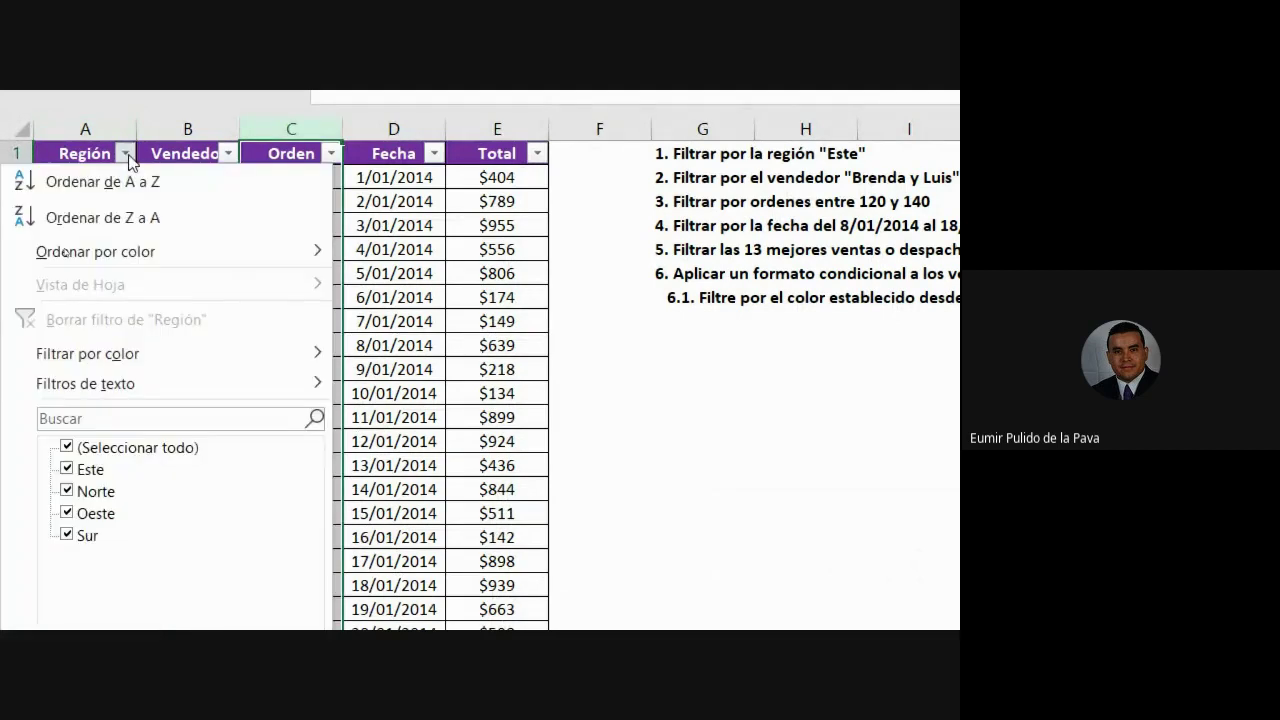
pyautogui.click(330, 155)
pyautogui.click(330, 155)
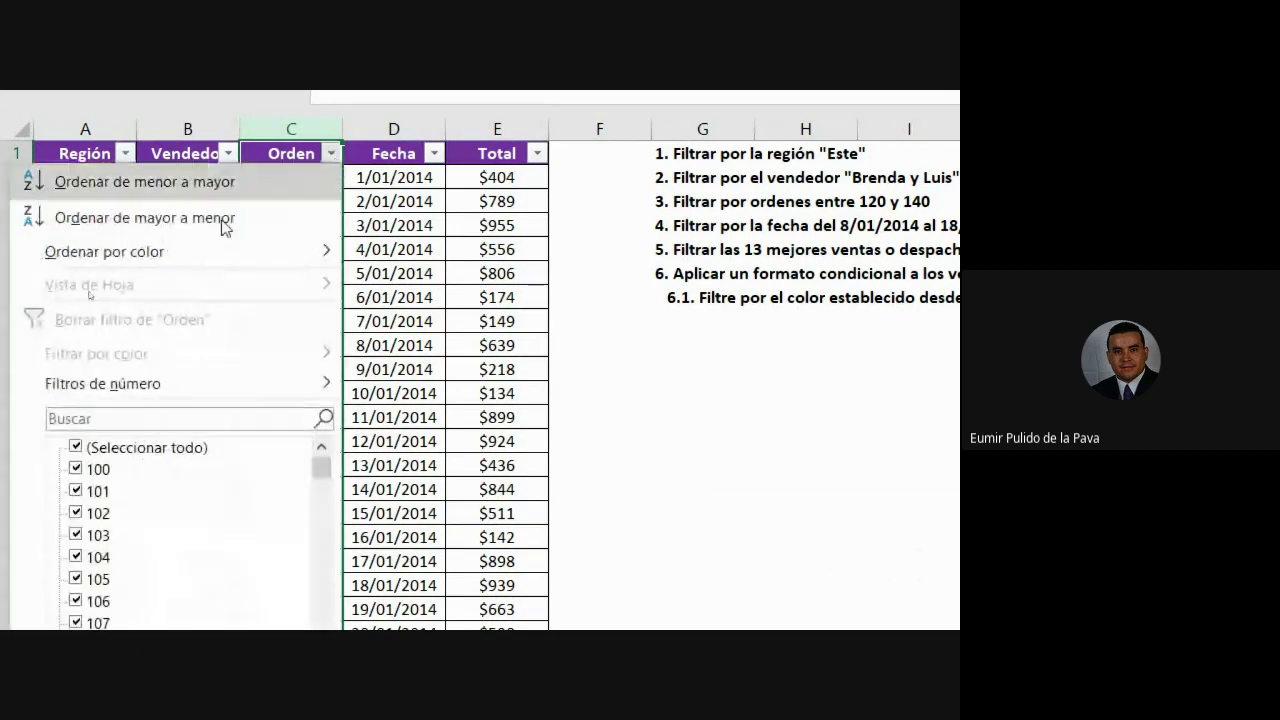
pyautogui.click(95, 180)
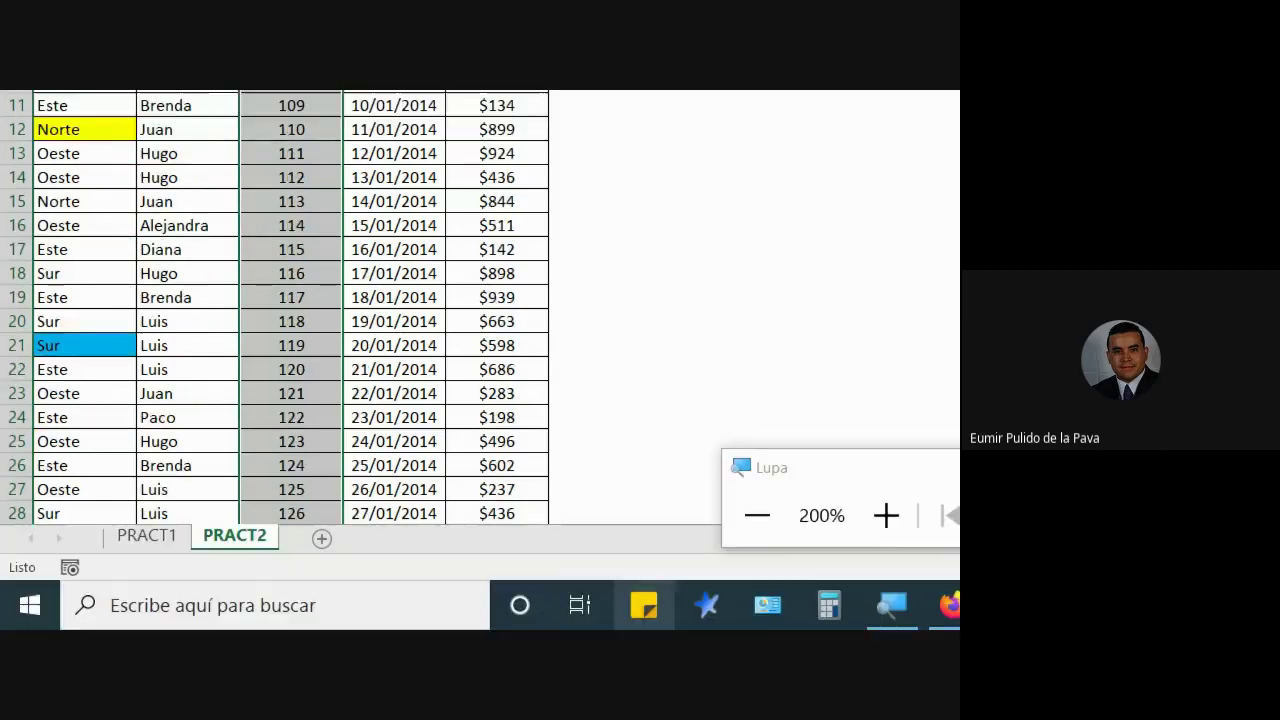
pyautogui.click(454, 533)
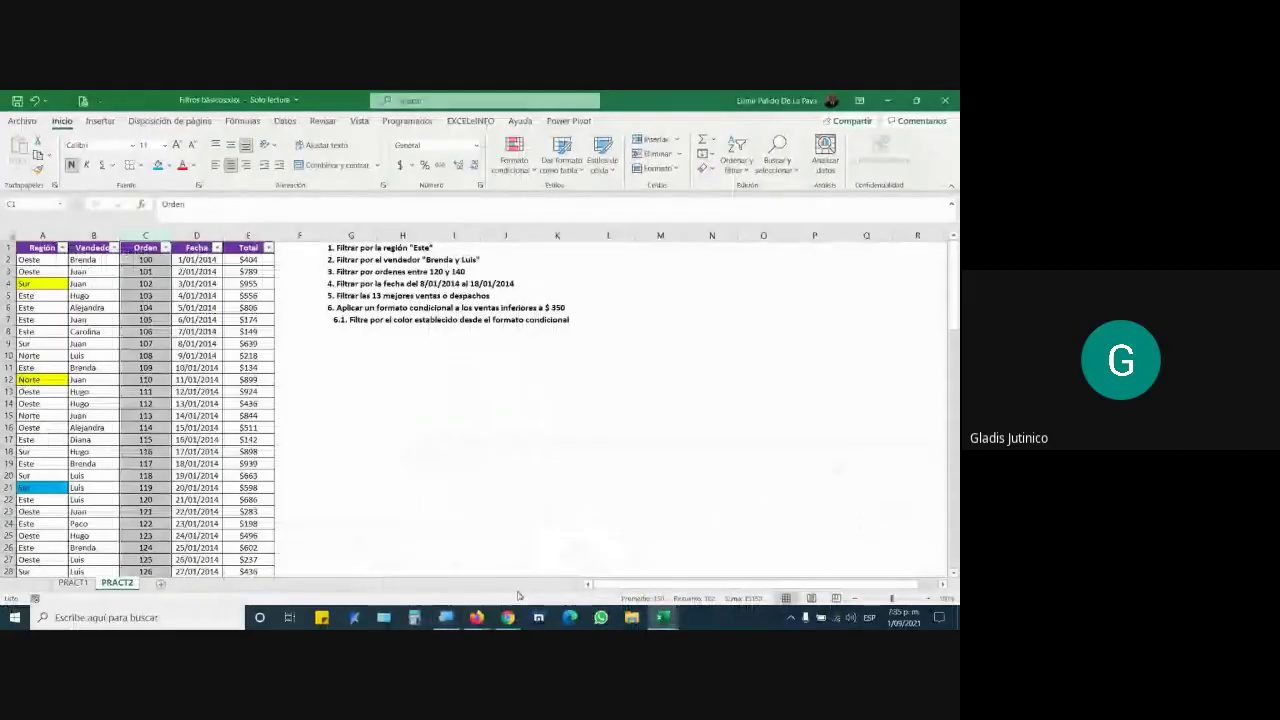
# Bring the Meet call forward and highlight the chat question about filtering numbers.
pyautogui.moveTo(508, 617)
pyautogui.click(434, 563)
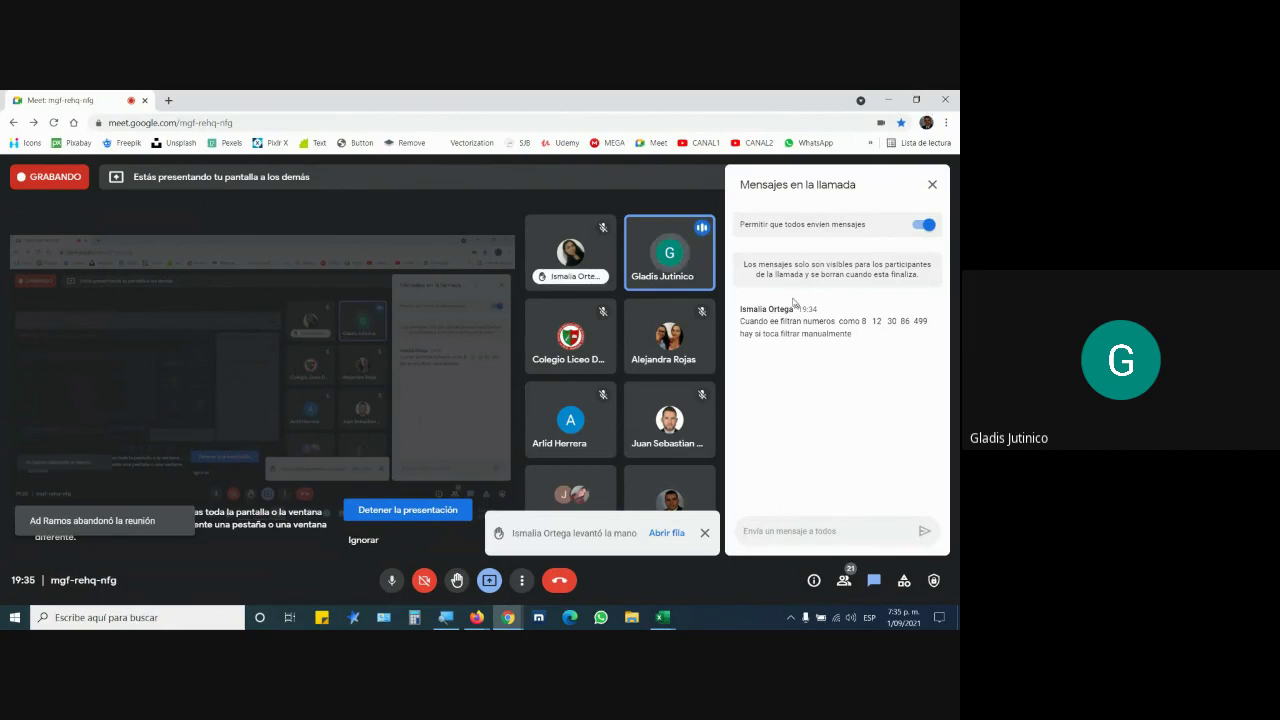
pyautogui.moveTo(742, 322); pyautogui.dragTo(868, 339)
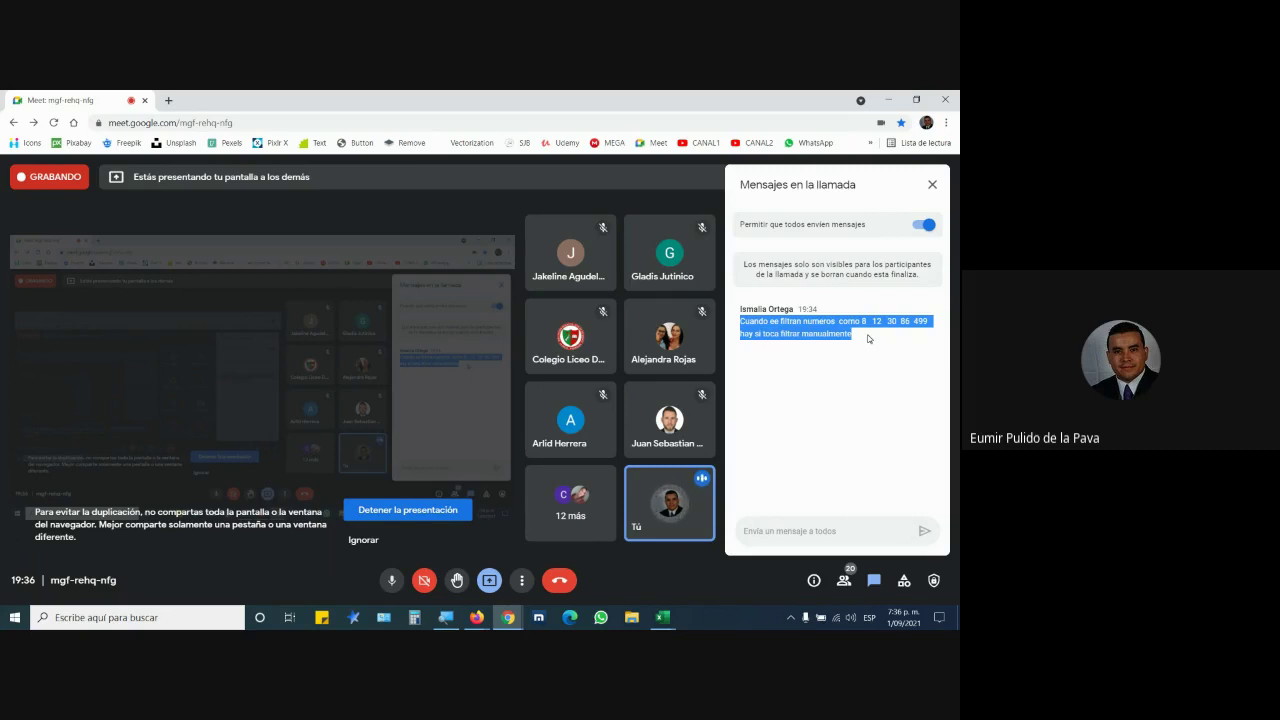
pyautogui.click(662, 617)
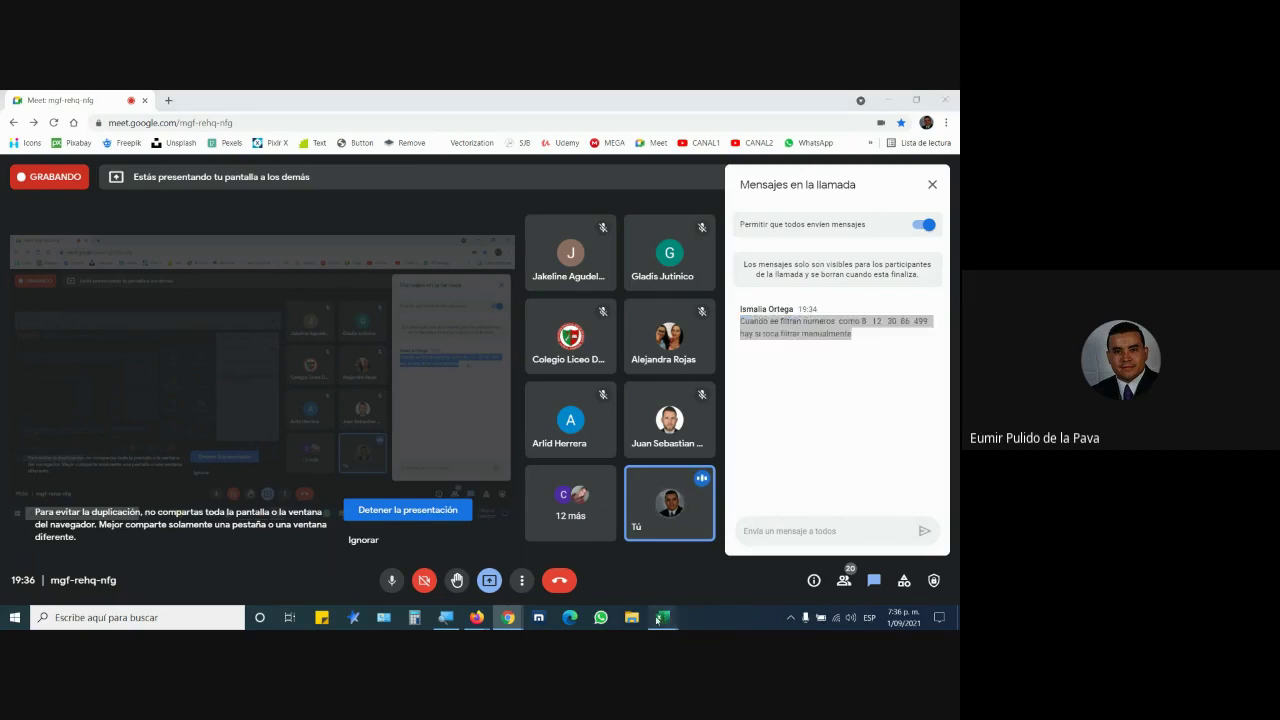
# Select the Orden values C32 to C40, then show the Orden column's AutoFilter options.
pyautogui.click(687, 575)
pyautogui.hotkey('ctrl', 'space')
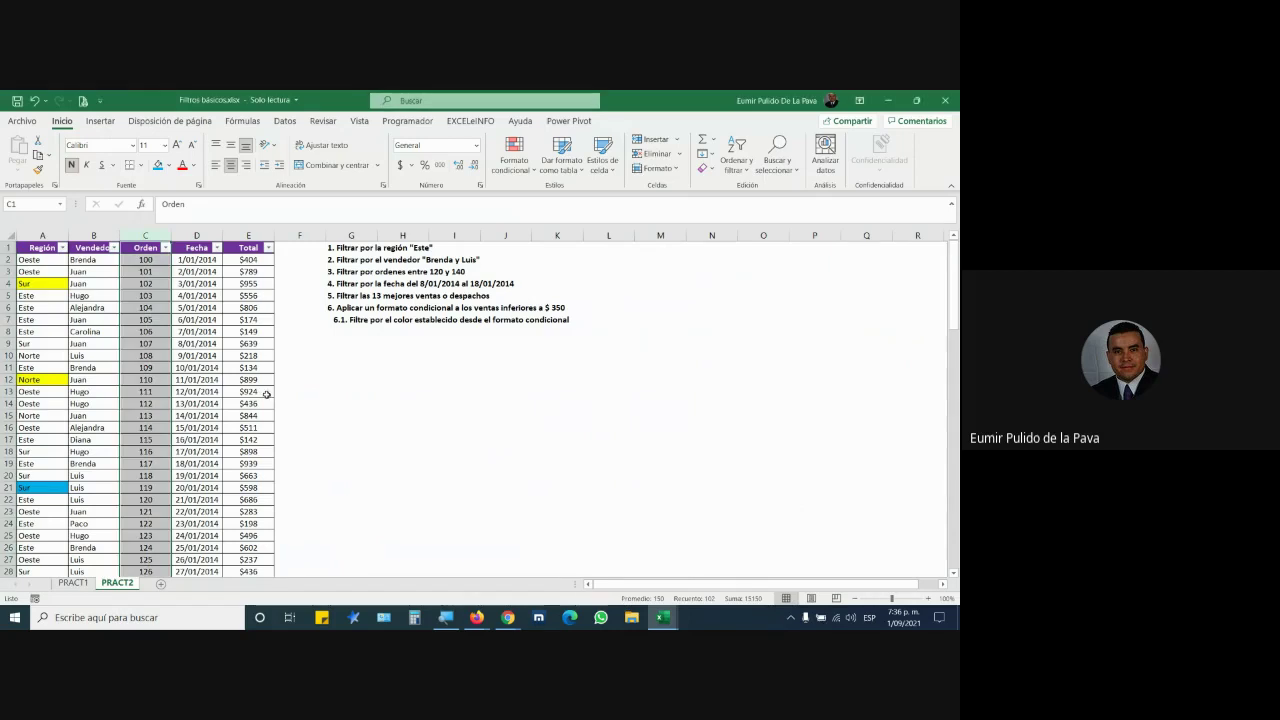
pyautogui.scroll(-2, 148, 333)
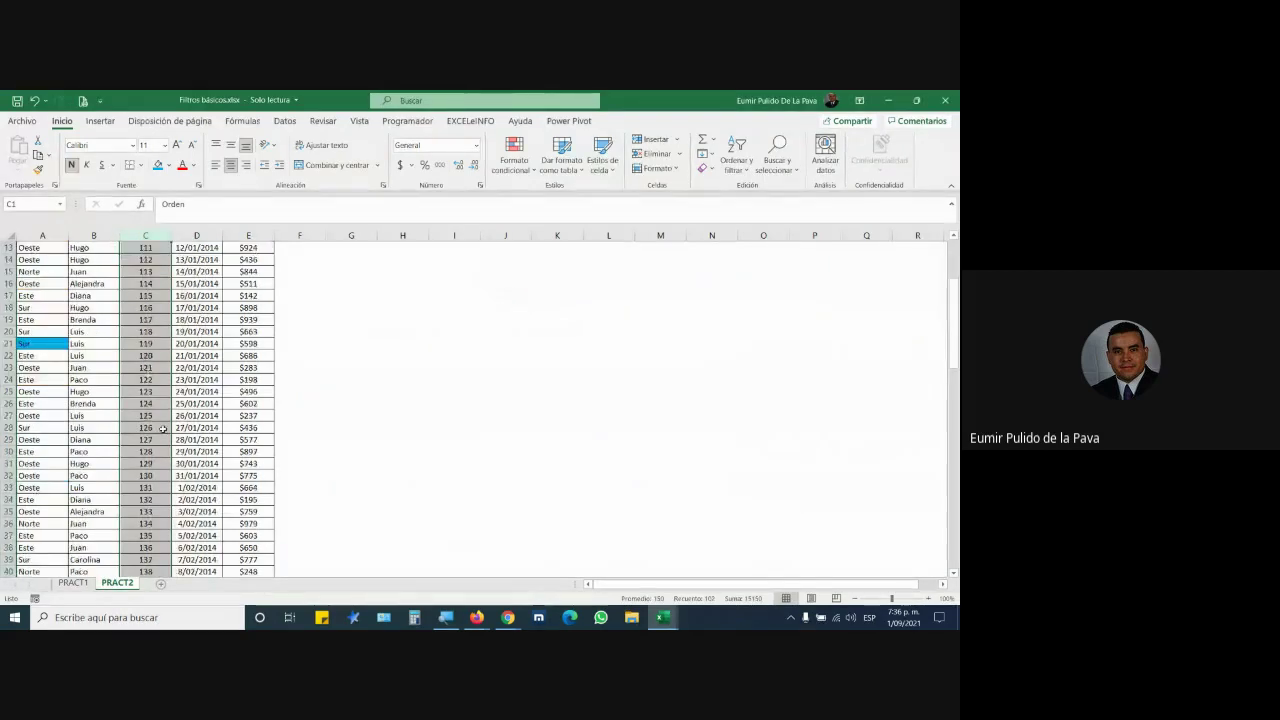
pyautogui.scroll(-3, 152, 360)
pyautogui.scroll(-3, 155, 390)
pyautogui.scroll(-4, 160, 430)
pyautogui.scroll(7, 160, 430)
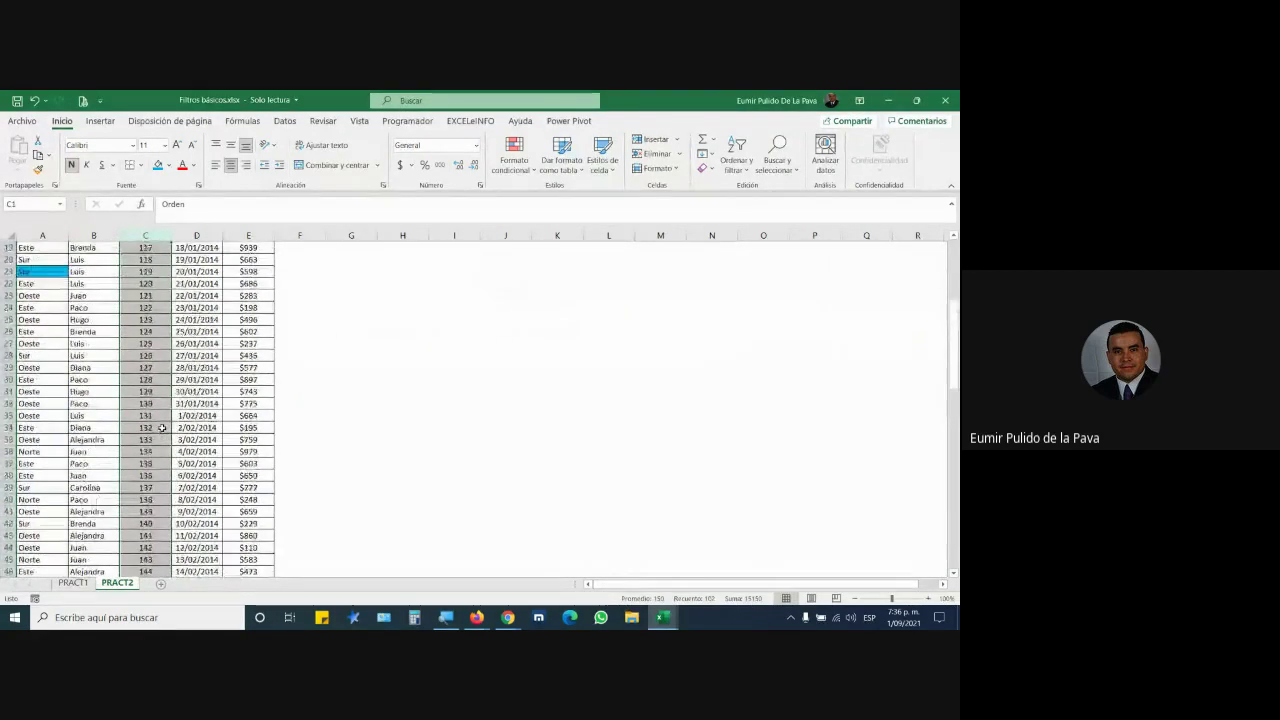
pyautogui.scroll(5, 160, 429)
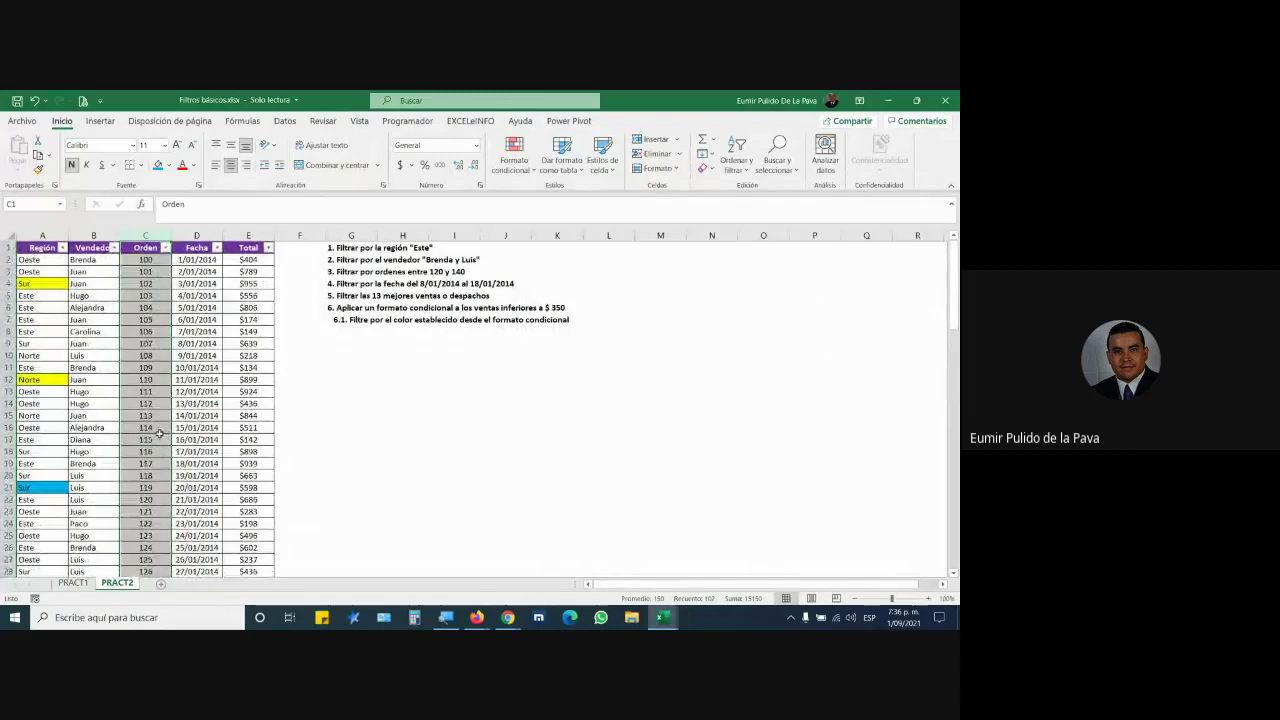
pyautogui.scroll(-2, 158, 461)
pyautogui.scroll(-2, 147, 510)
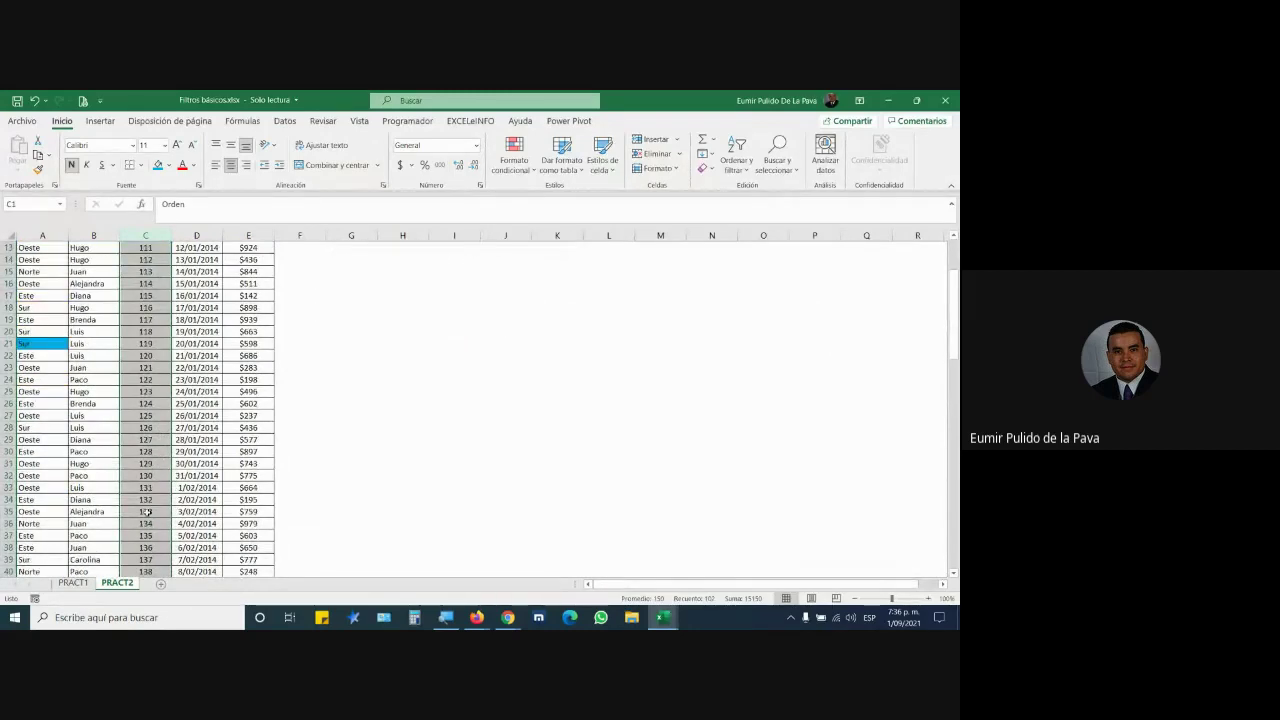
pyautogui.scroll(-1, 148, 490)
pyautogui.moveTo(146, 441); pyautogui.dragTo(150, 548)
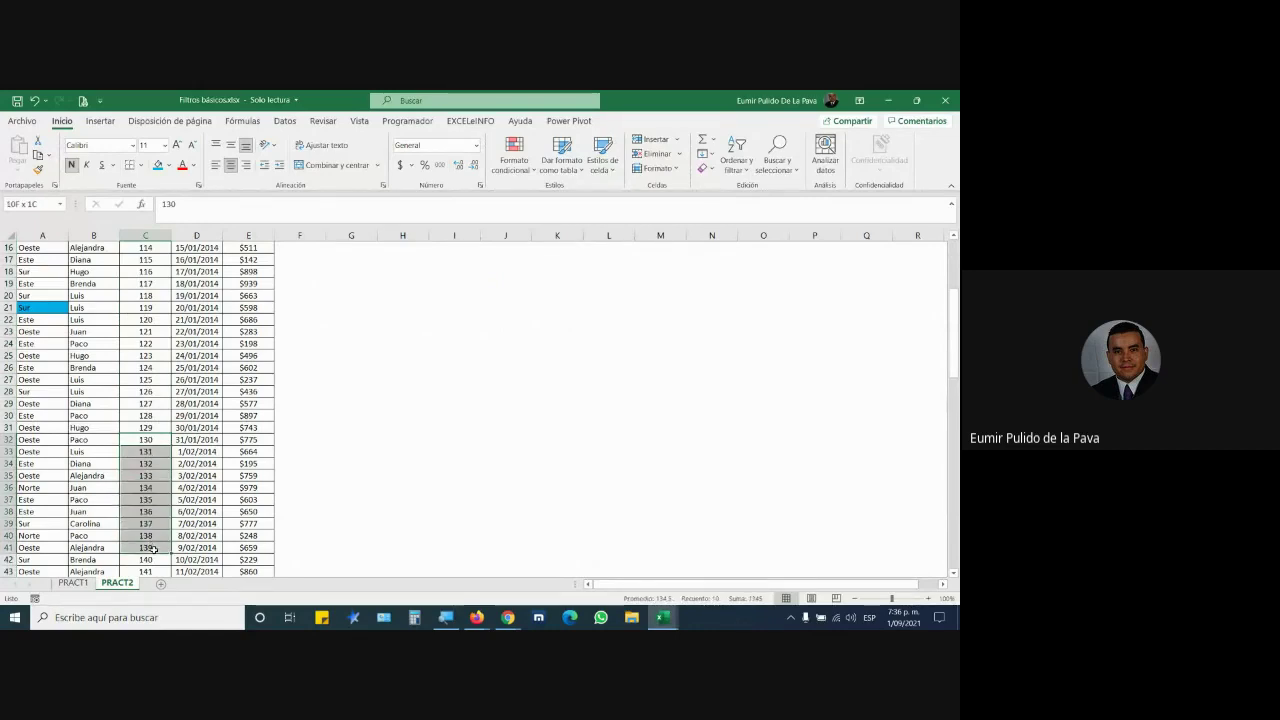
pyautogui.scroll(5, 197, 453)
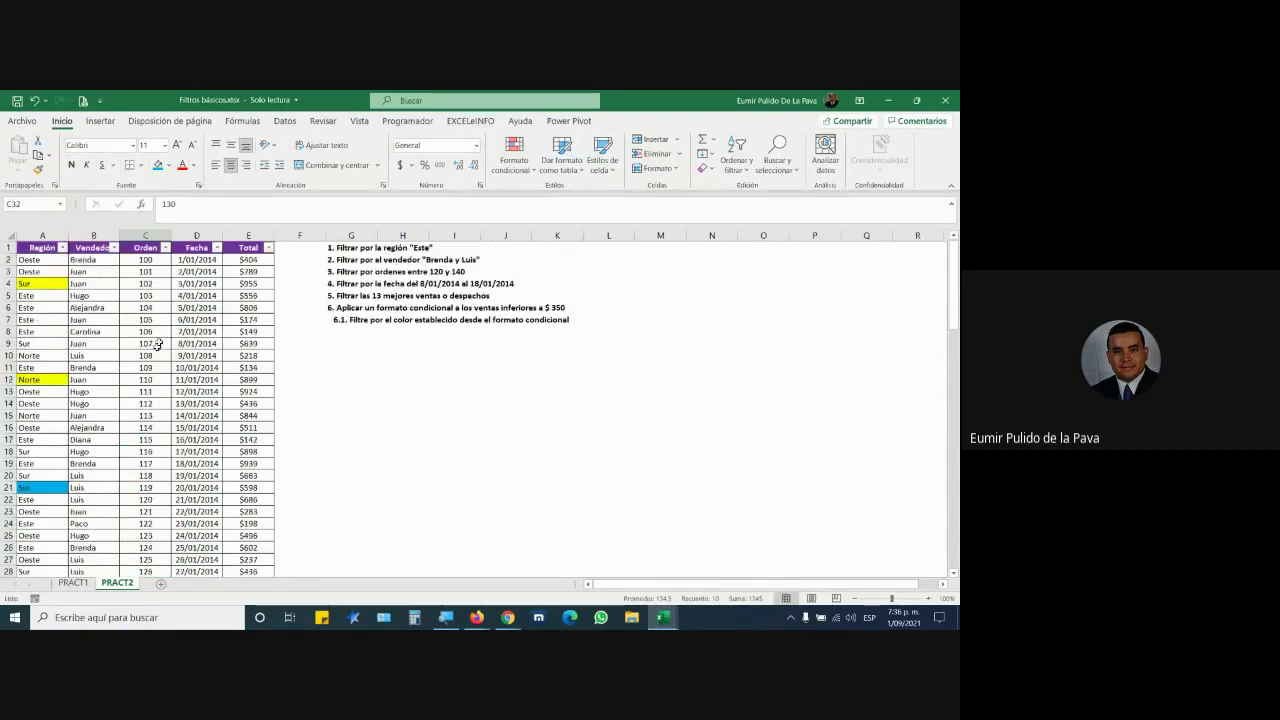
pyautogui.click(165, 247)
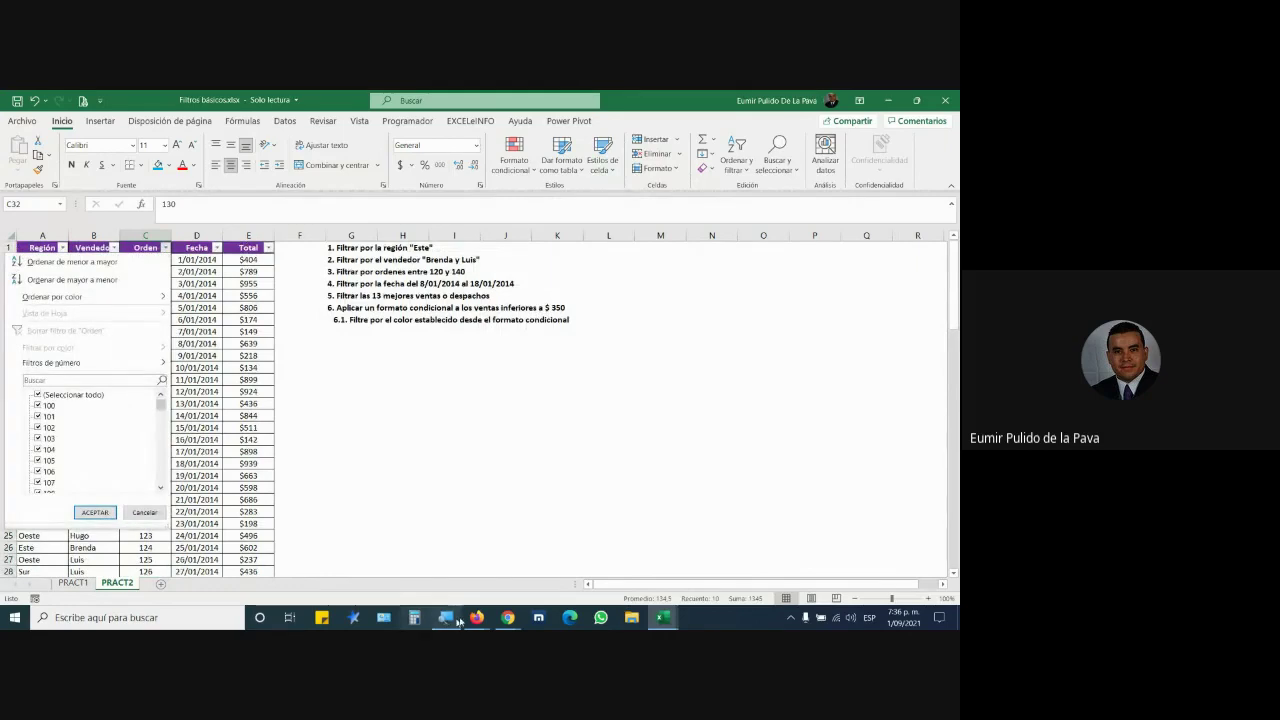
pyautogui.press('super+plus')
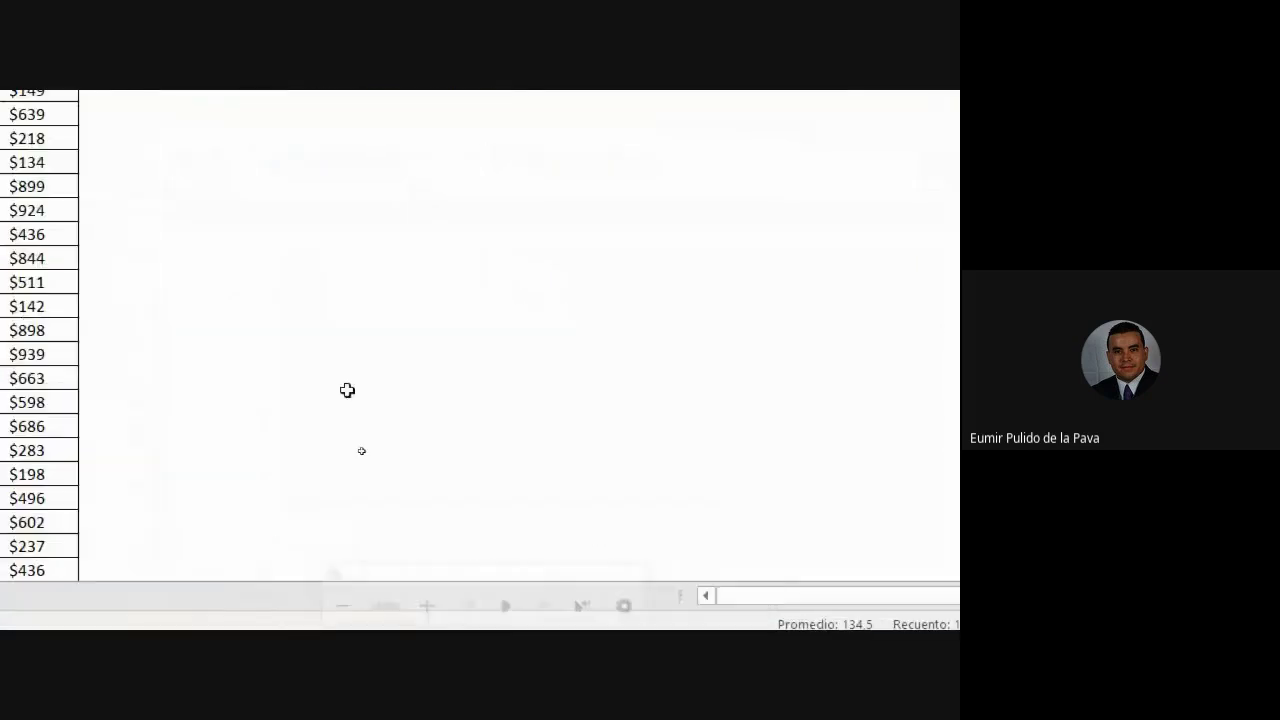
pyautogui.click(331, 267)
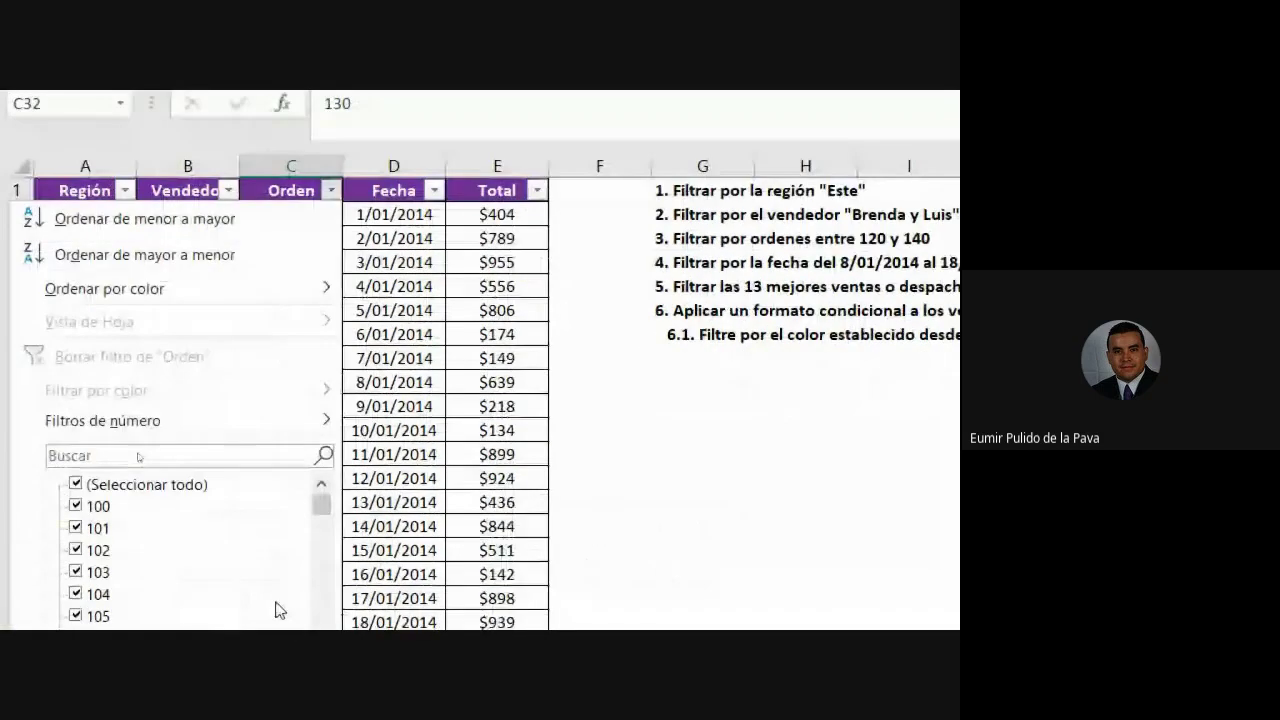
pyautogui.moveTo(266, 498)
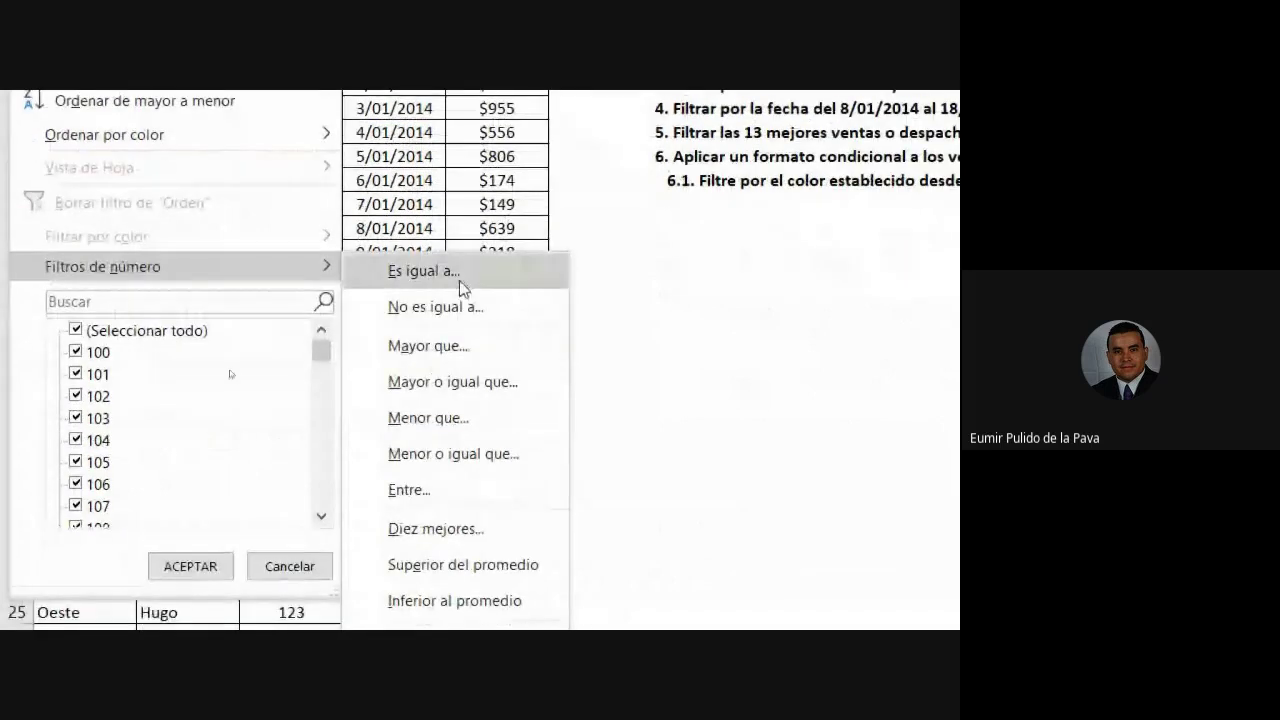
pyautogui.click(457, 277)
pyautogui.write('13')
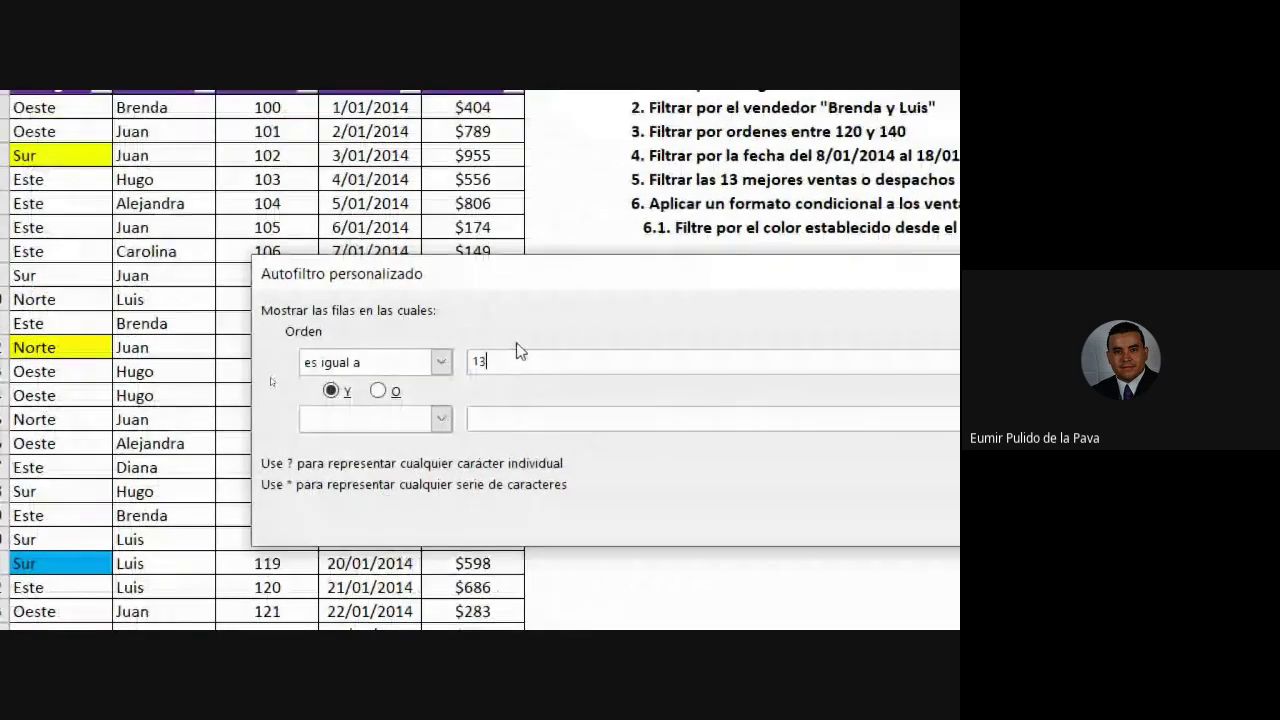
pyautogui.write('*')
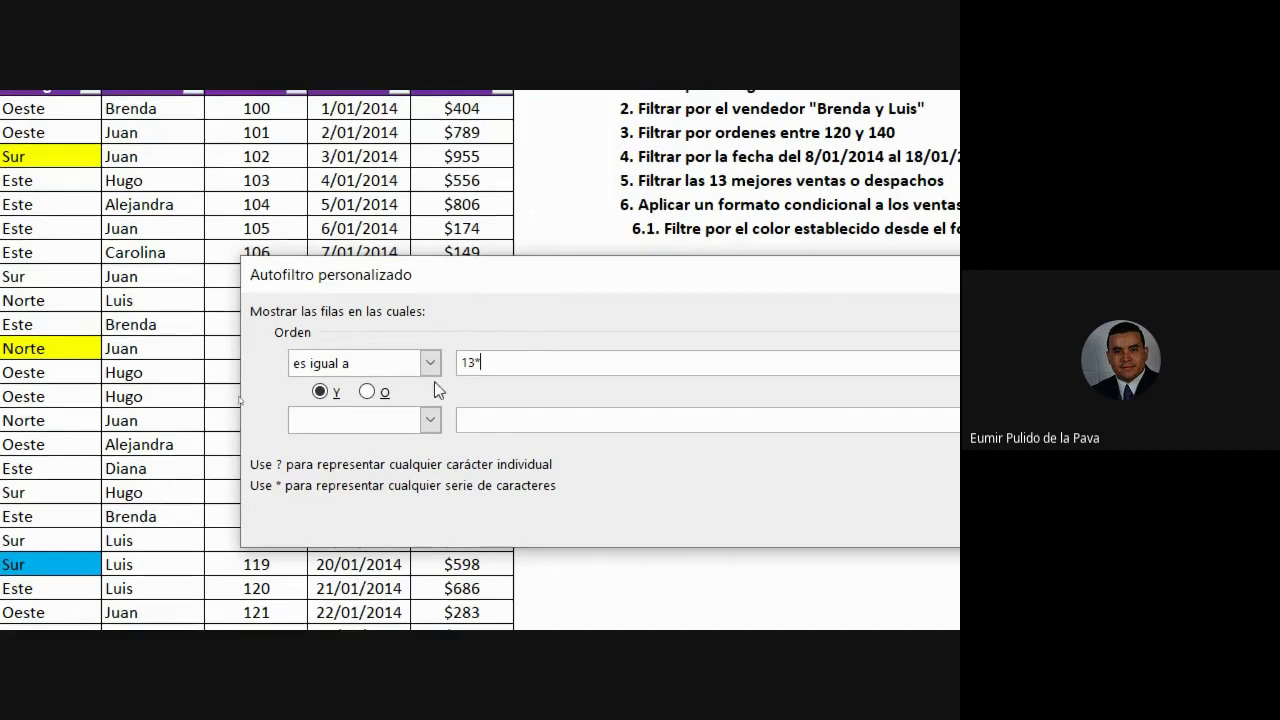
pyautogui.doubleClick(462, 362)
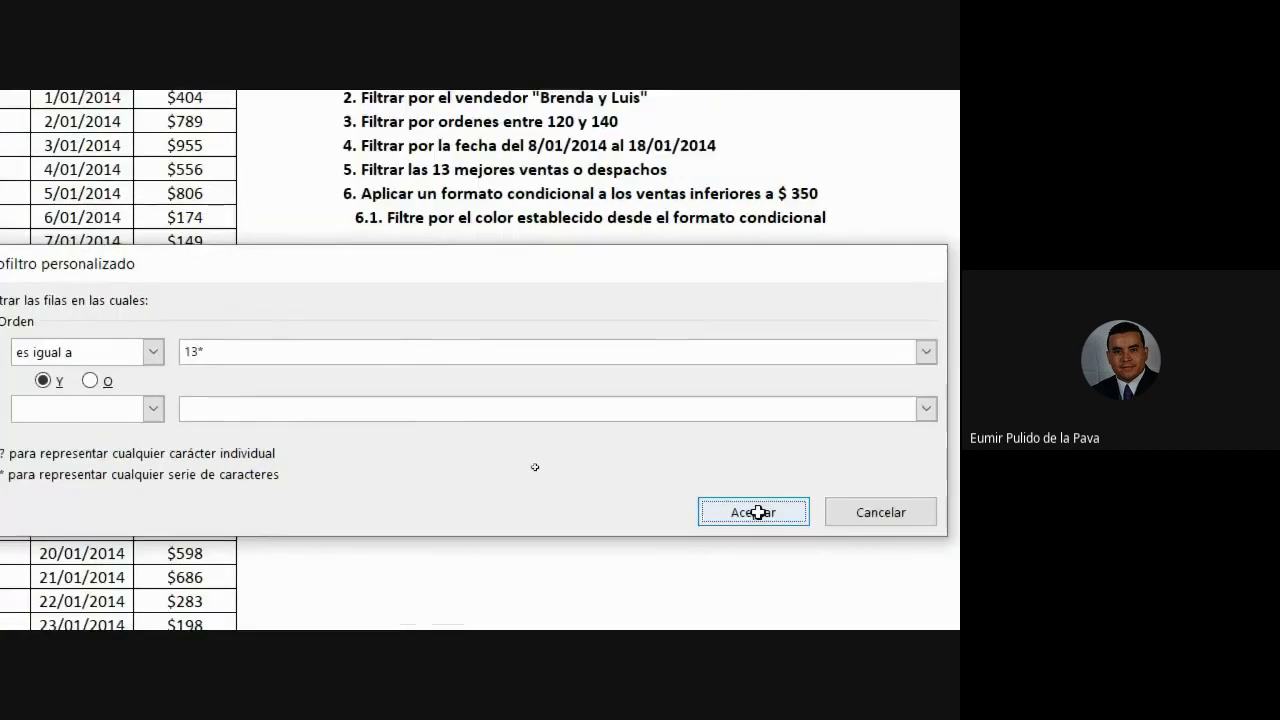
pyautogui.click(751, 511)
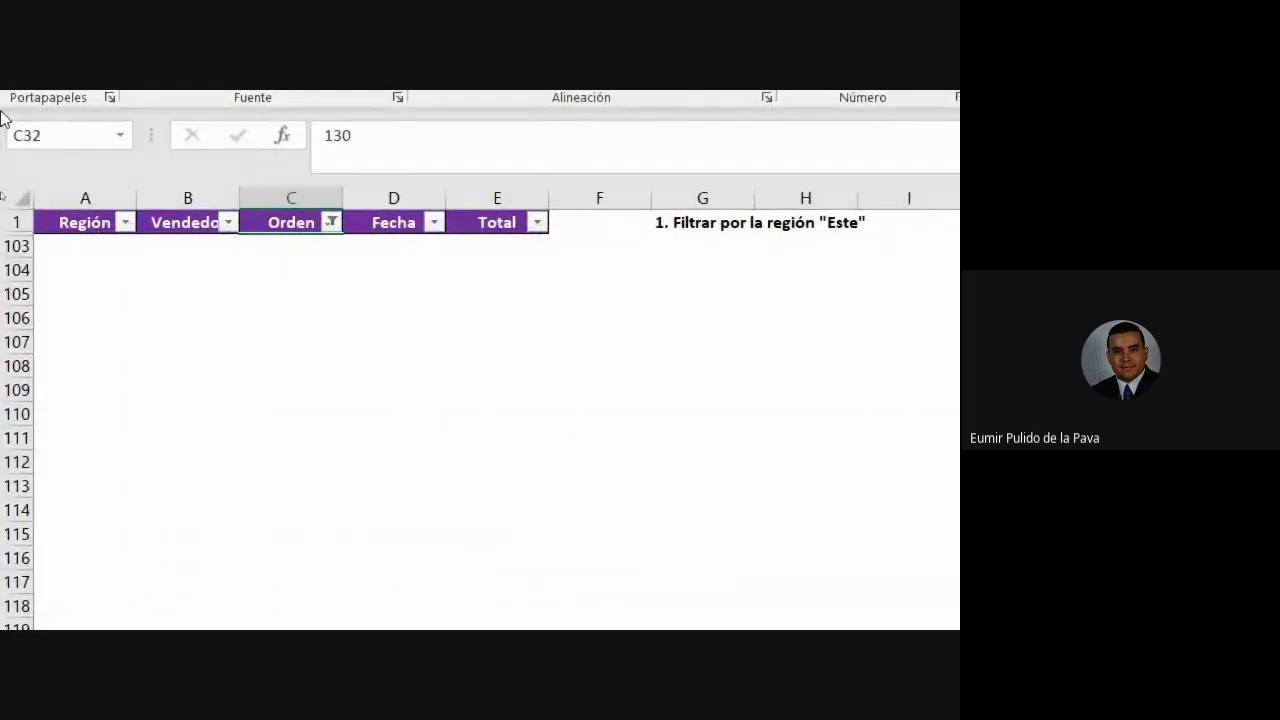
pyautogui.click(330, 223)
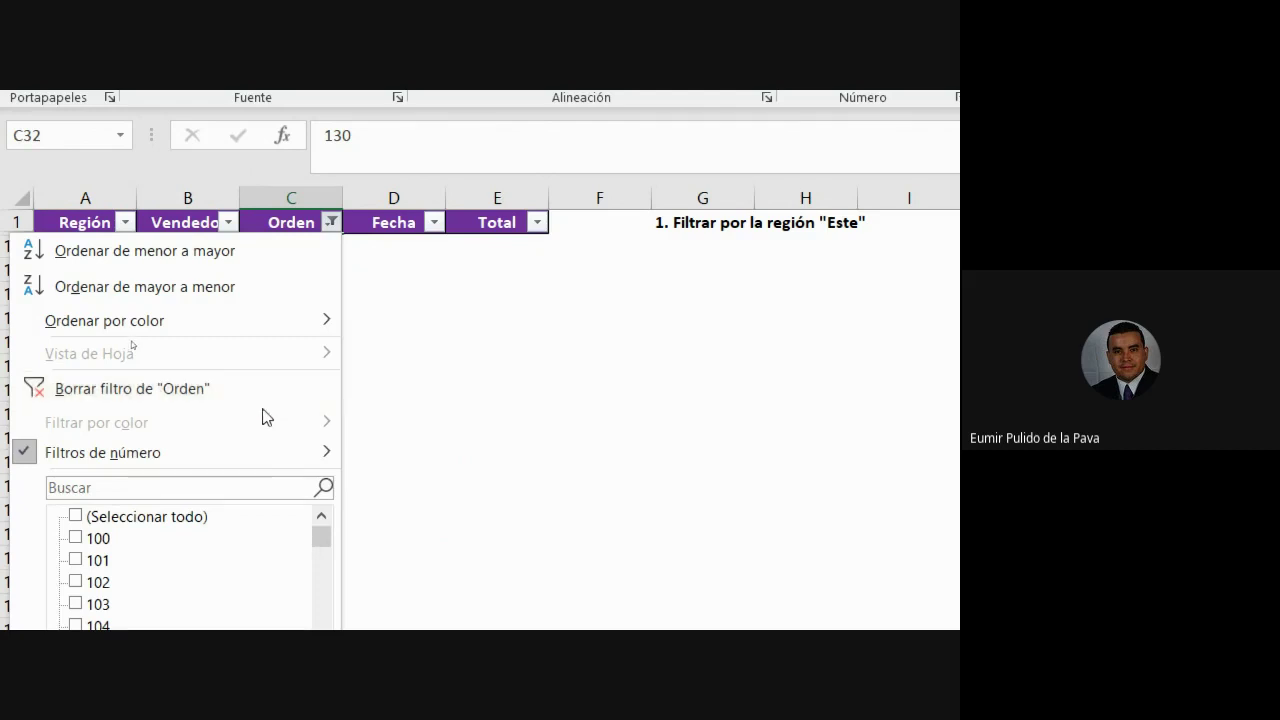
pyautogui.click(217, 389)
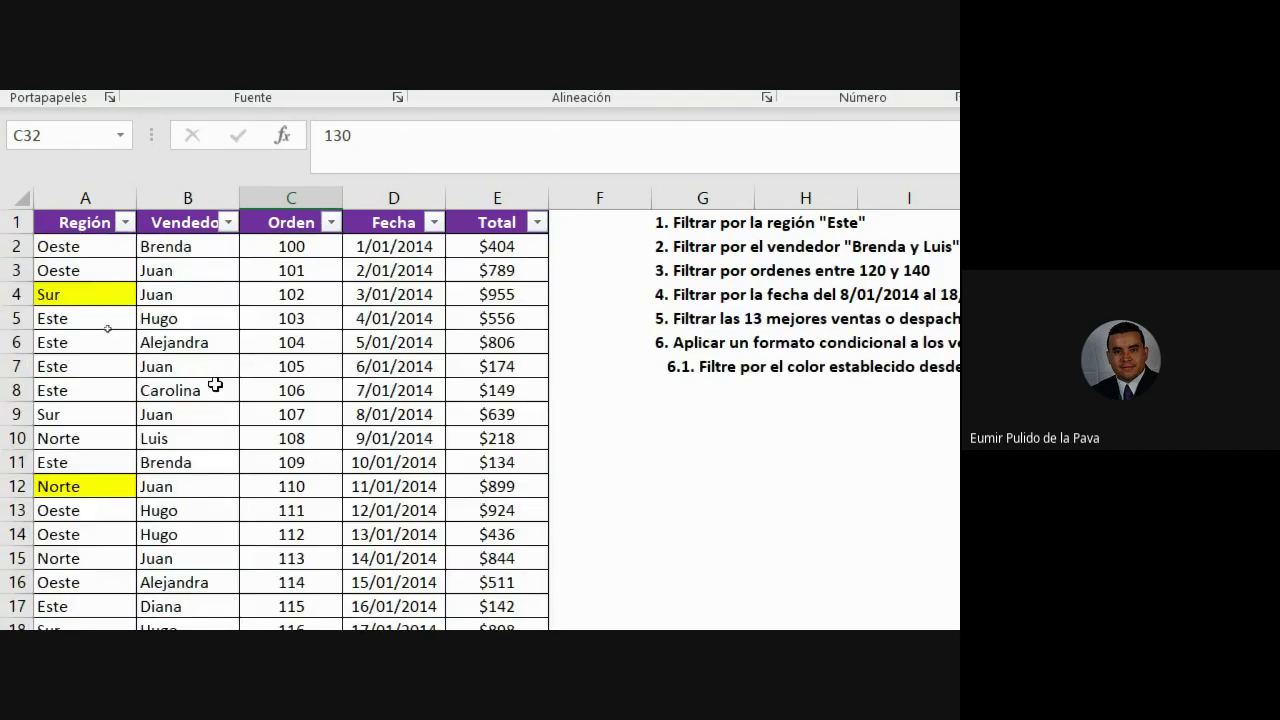
pyautogui.click(320, 226)
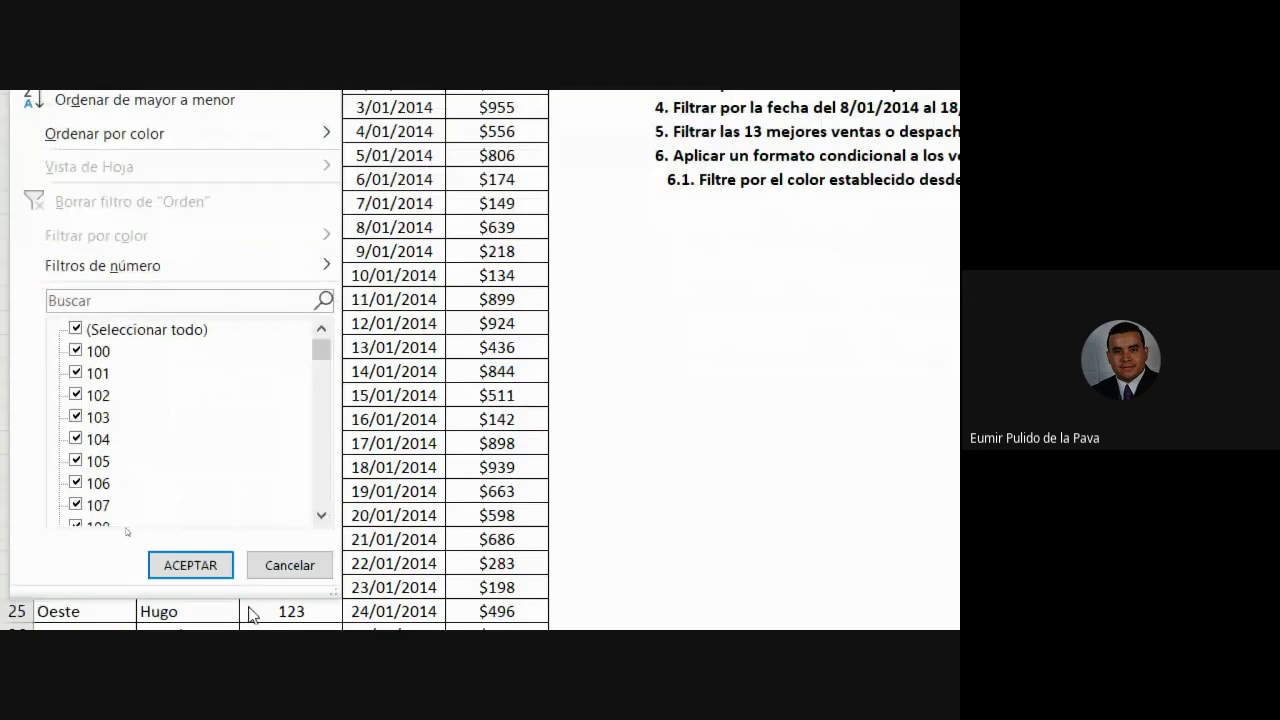
pyautogui.moveTo(263, 446)
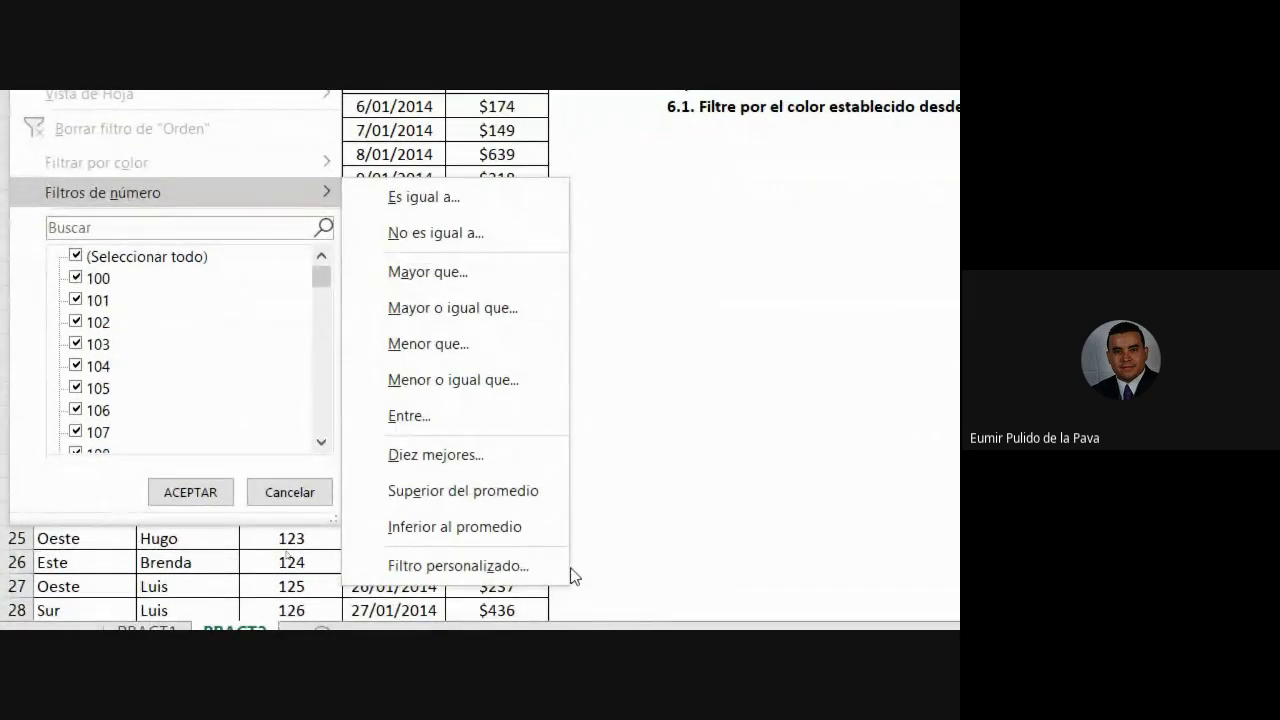
pyautogui.click(512, 578)
pyautogui.click(330, 186)
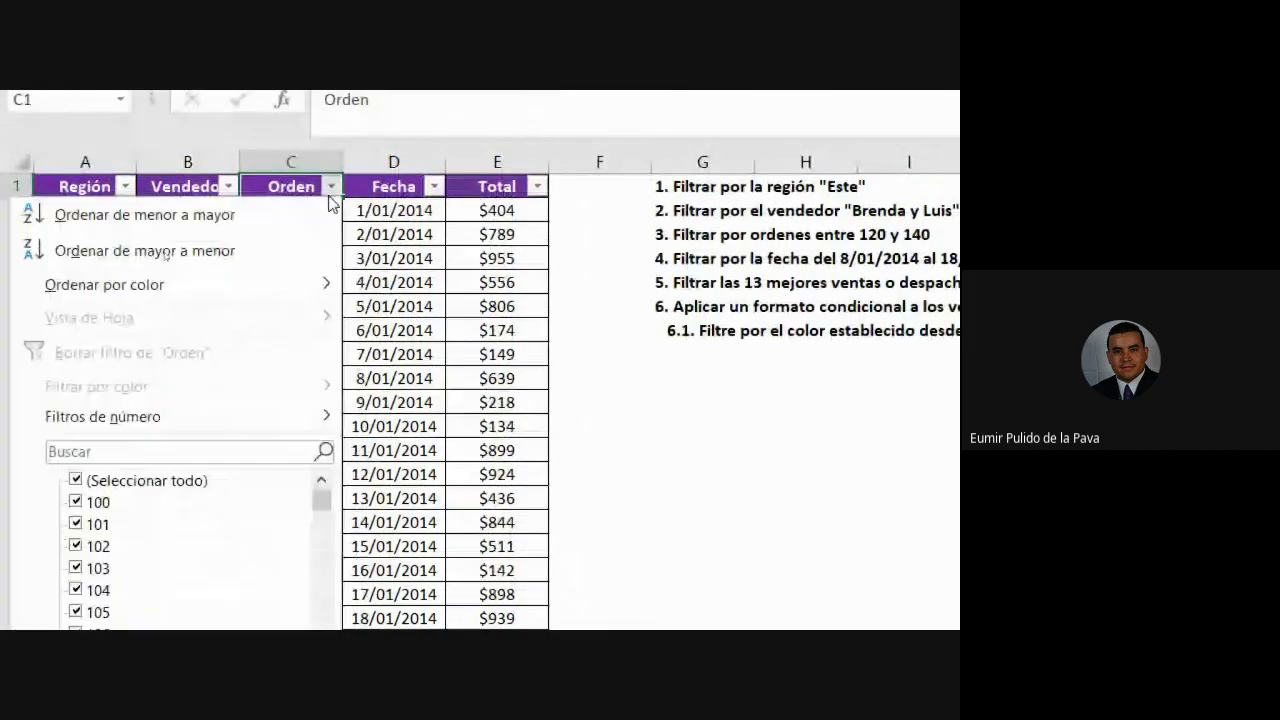
pyautogui.moveTo(281, 421)
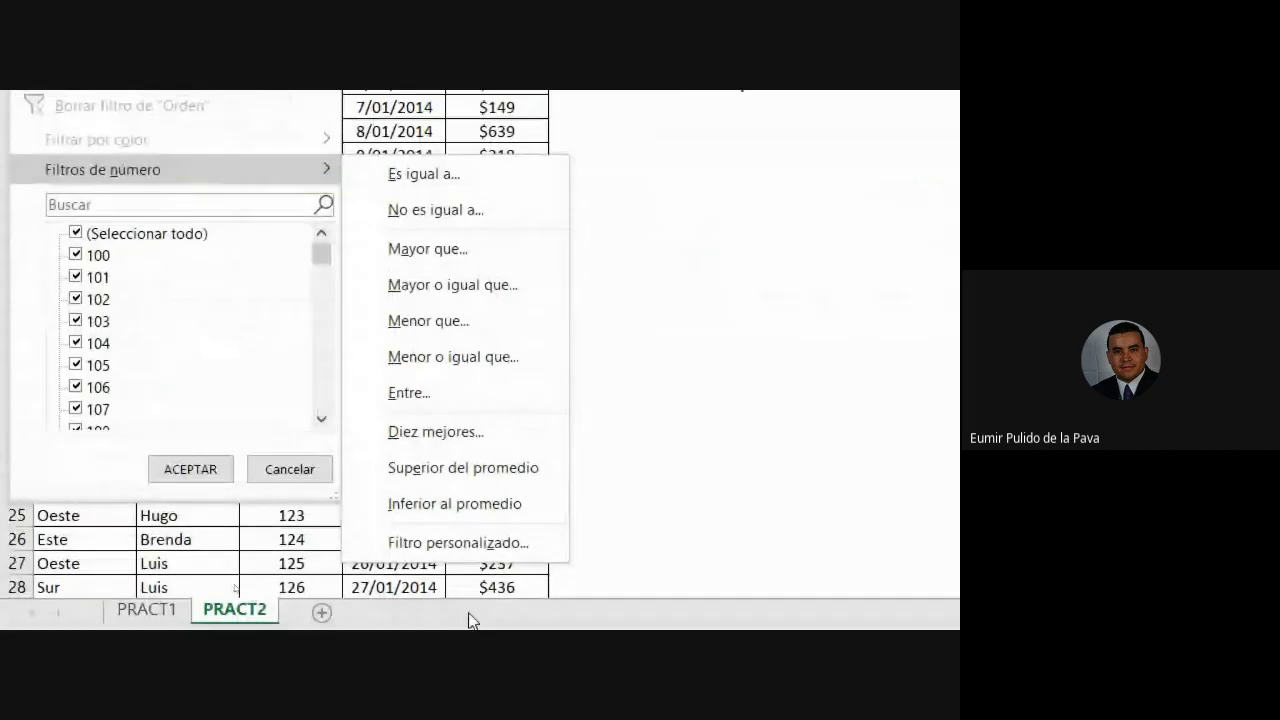
pyautogui.click(460, 540)
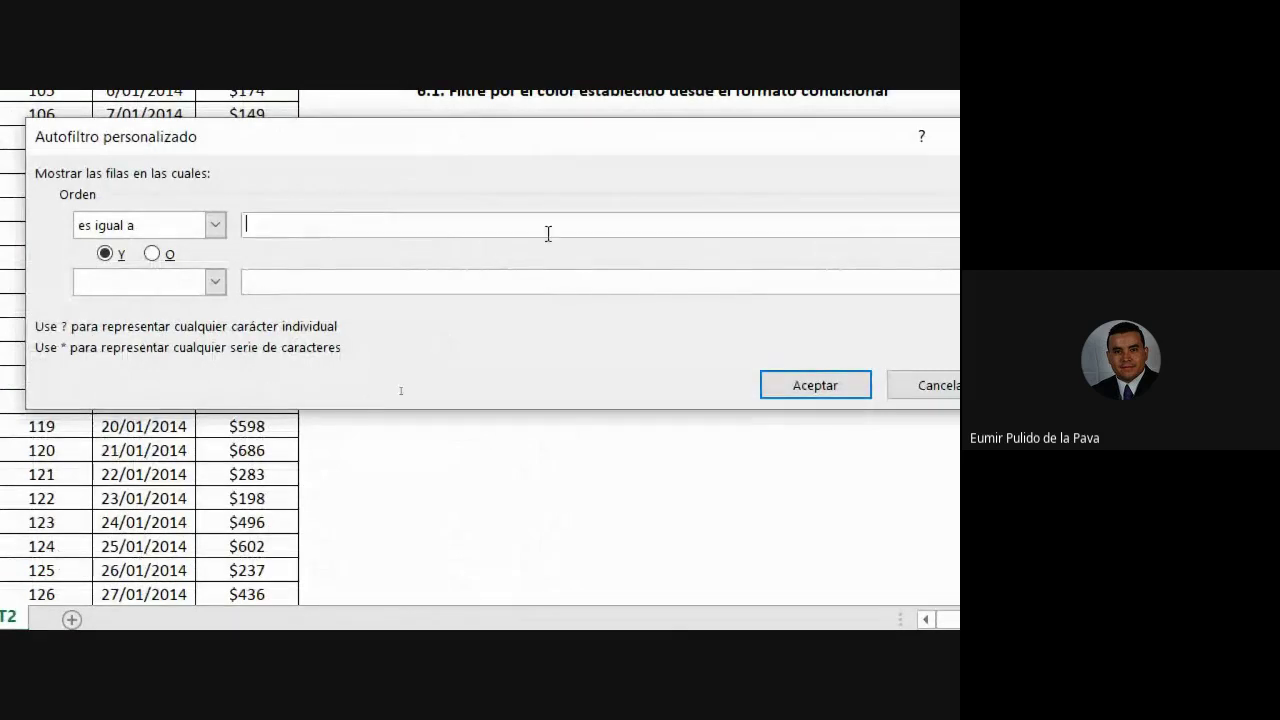
pyautogui.click(717, 226)
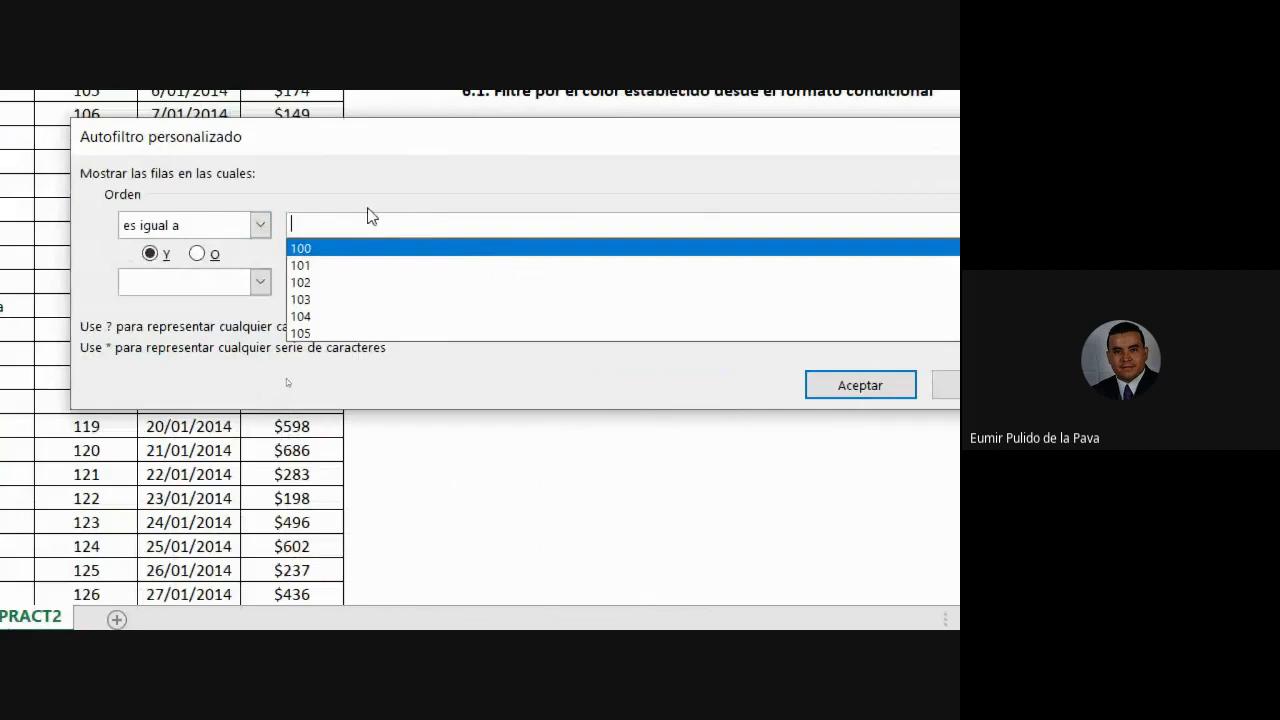
pyautogui.click(366, 214)
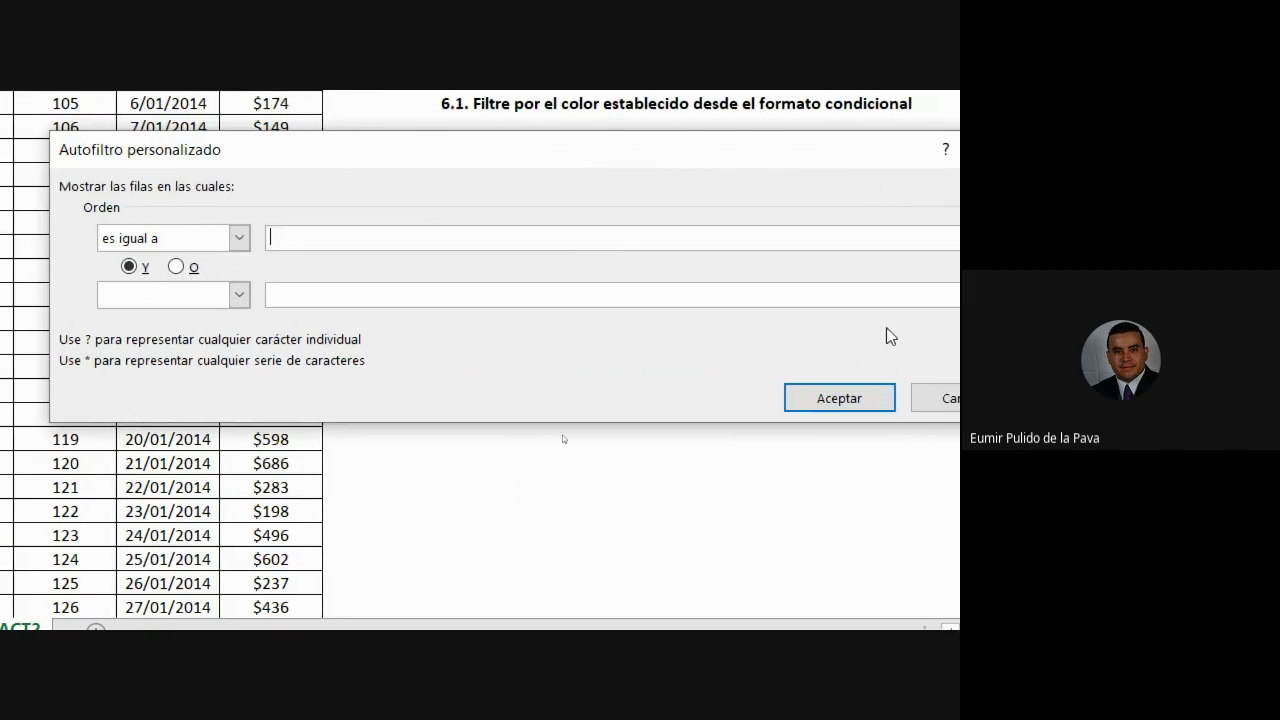
pyautogui.click(873, 397)
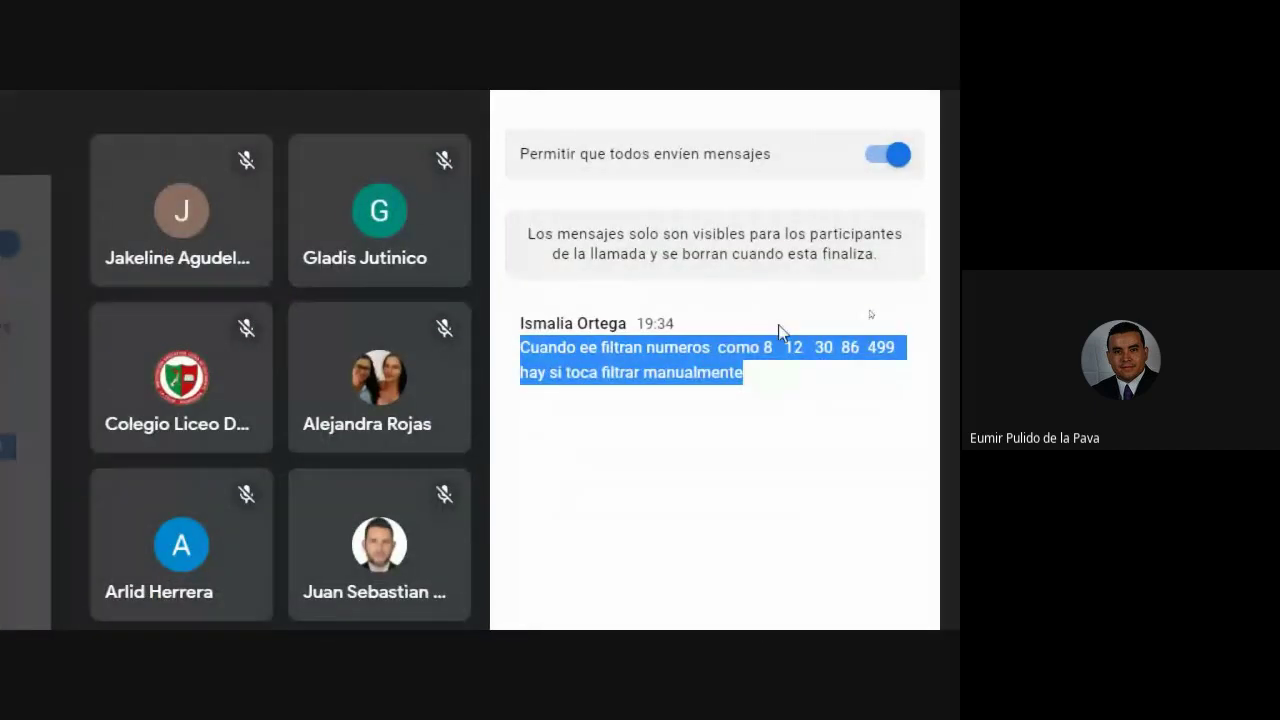
# Highlight the example numbers in the chat question and return to the Filtros básicos workbook.
pyautogui.moveTo(763, 347); pyautogui.dragTo(897, 346)
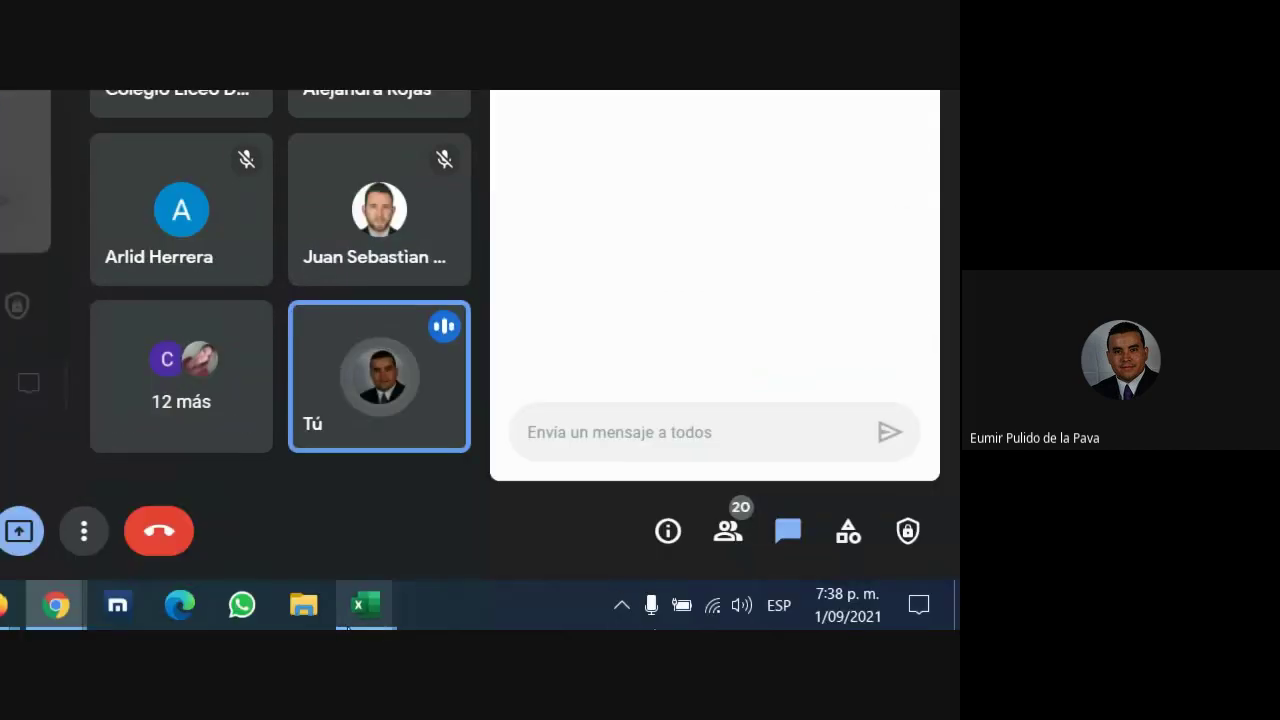
pyautogui.moveTo(366, 605)
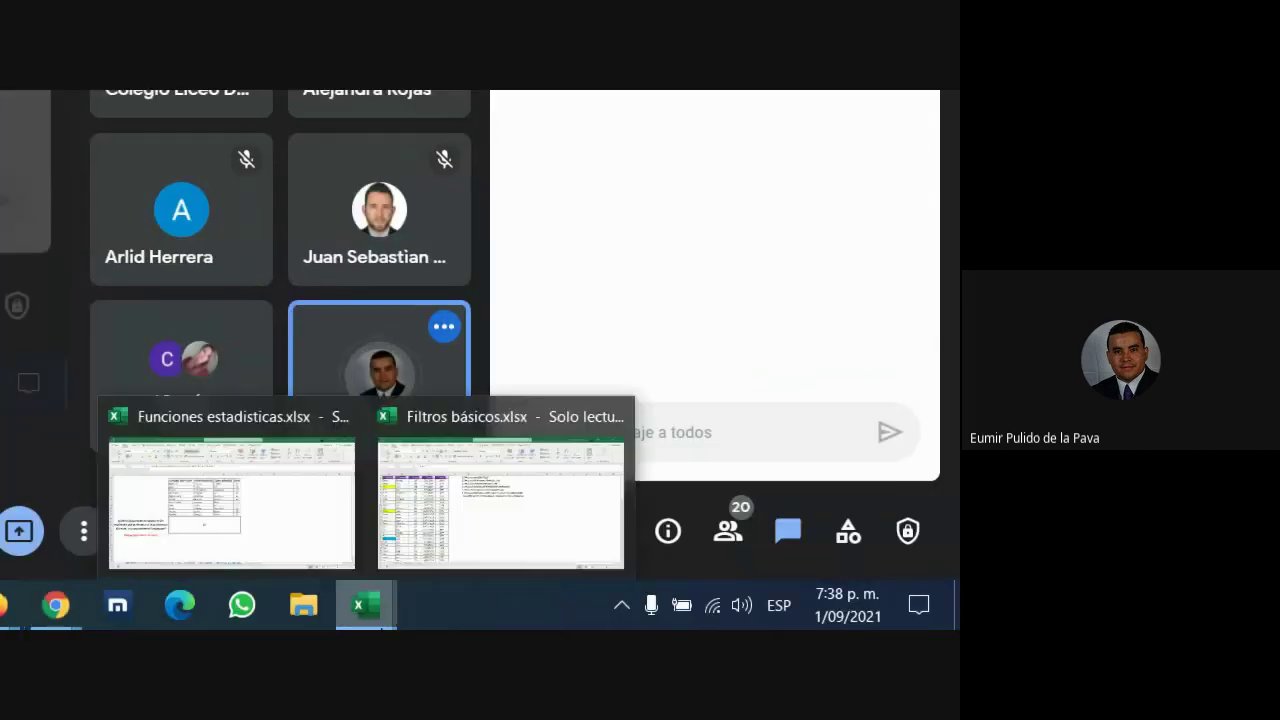
pyautogui.click(483, 557)
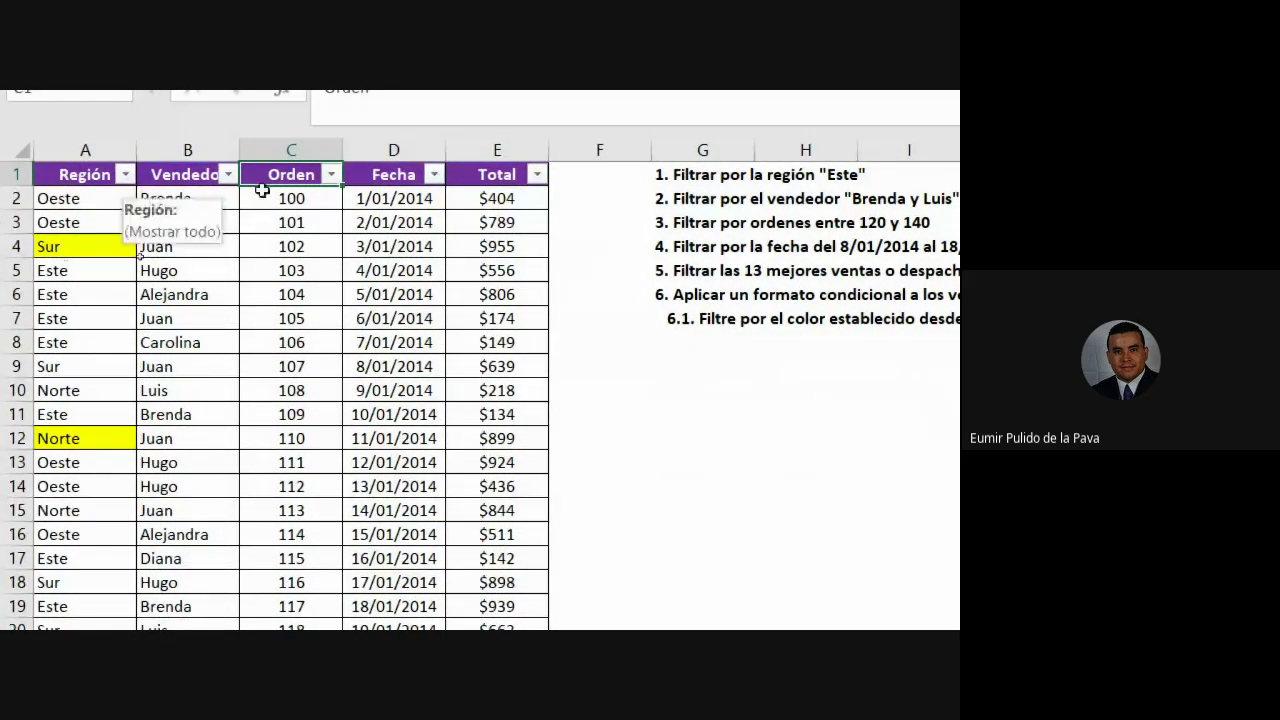
pyautogui.click(331, 175)
pyautogui.click(251, 437)
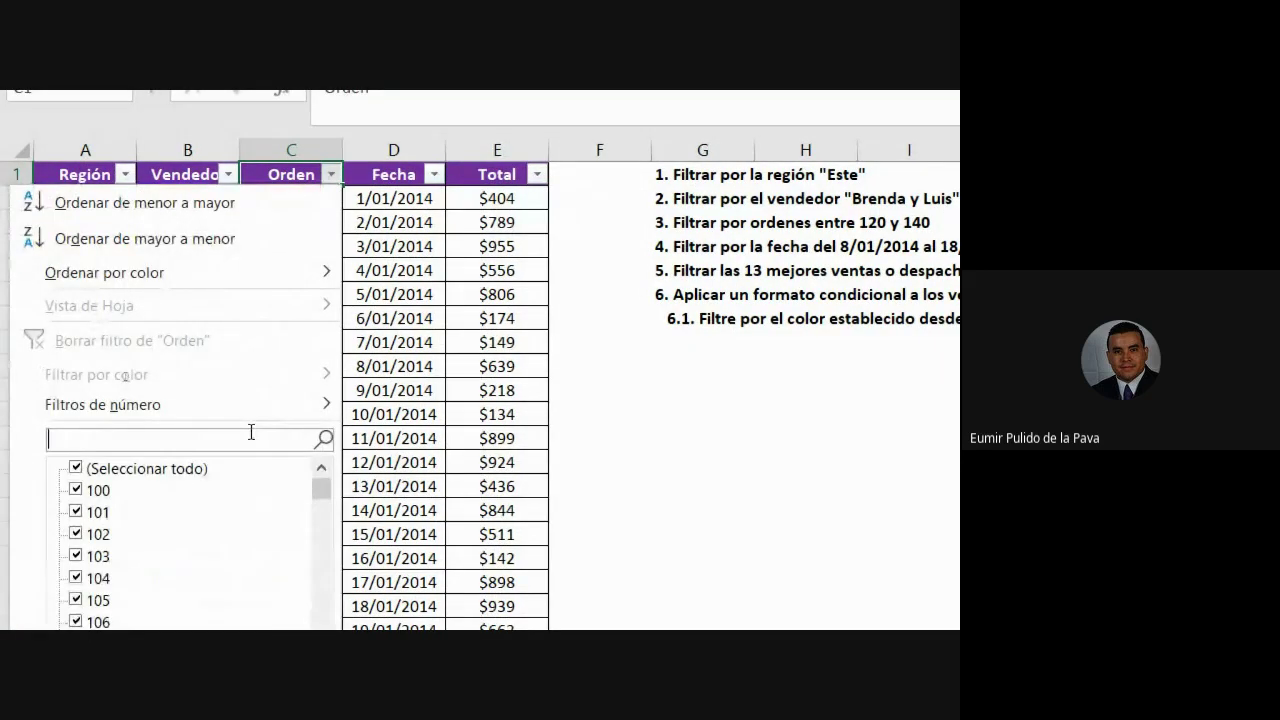
pyautogui.write('125')
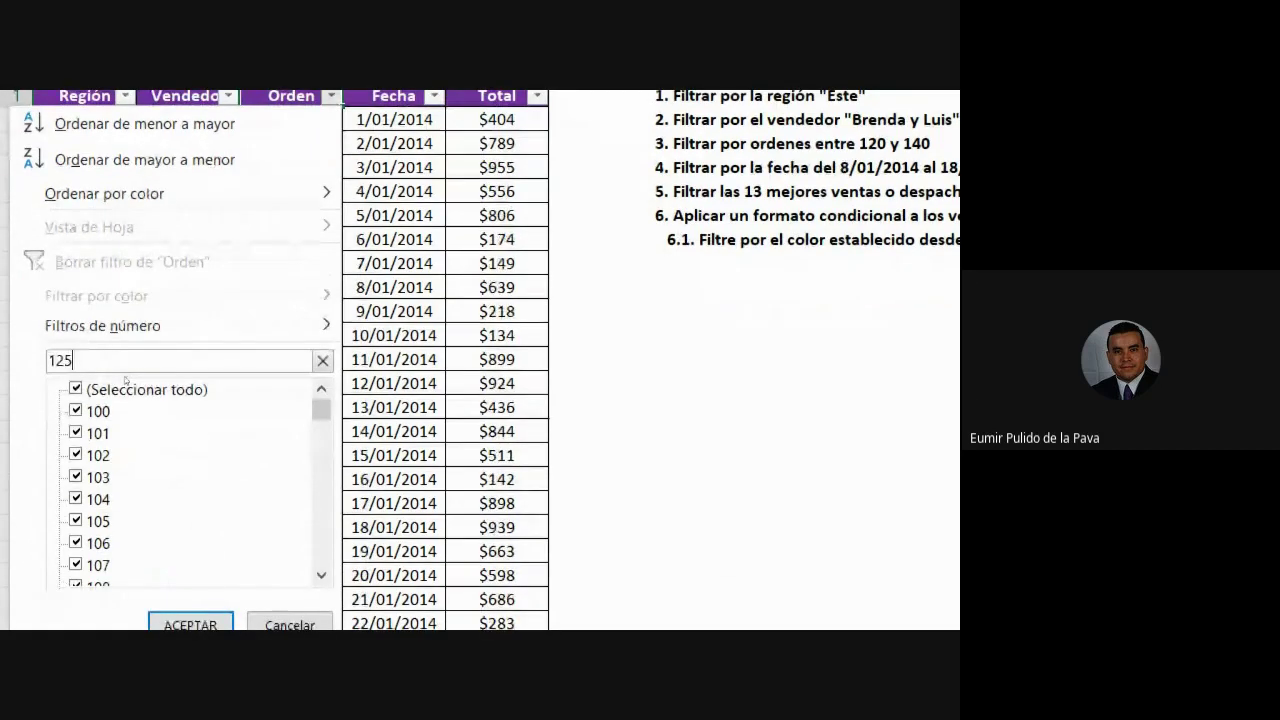
pyautogui.press('Return')
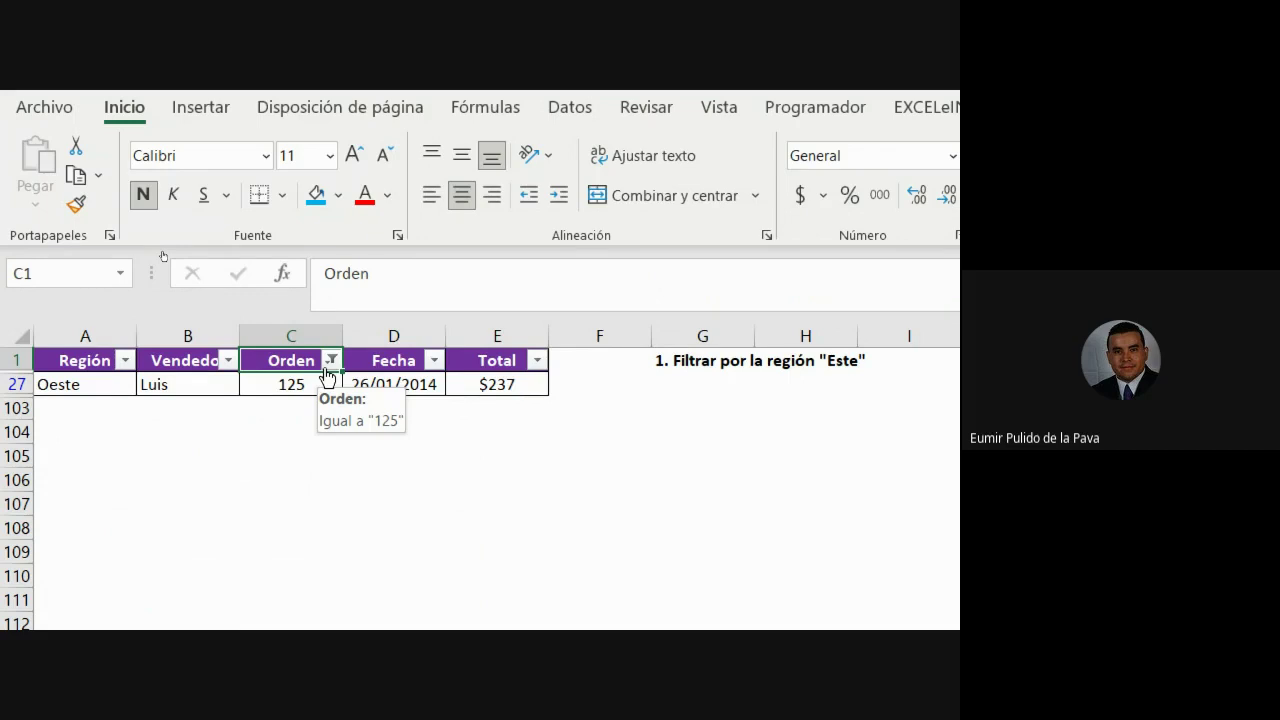
pyautogui.click(331, 361)
pyautogui.click(205, 530)
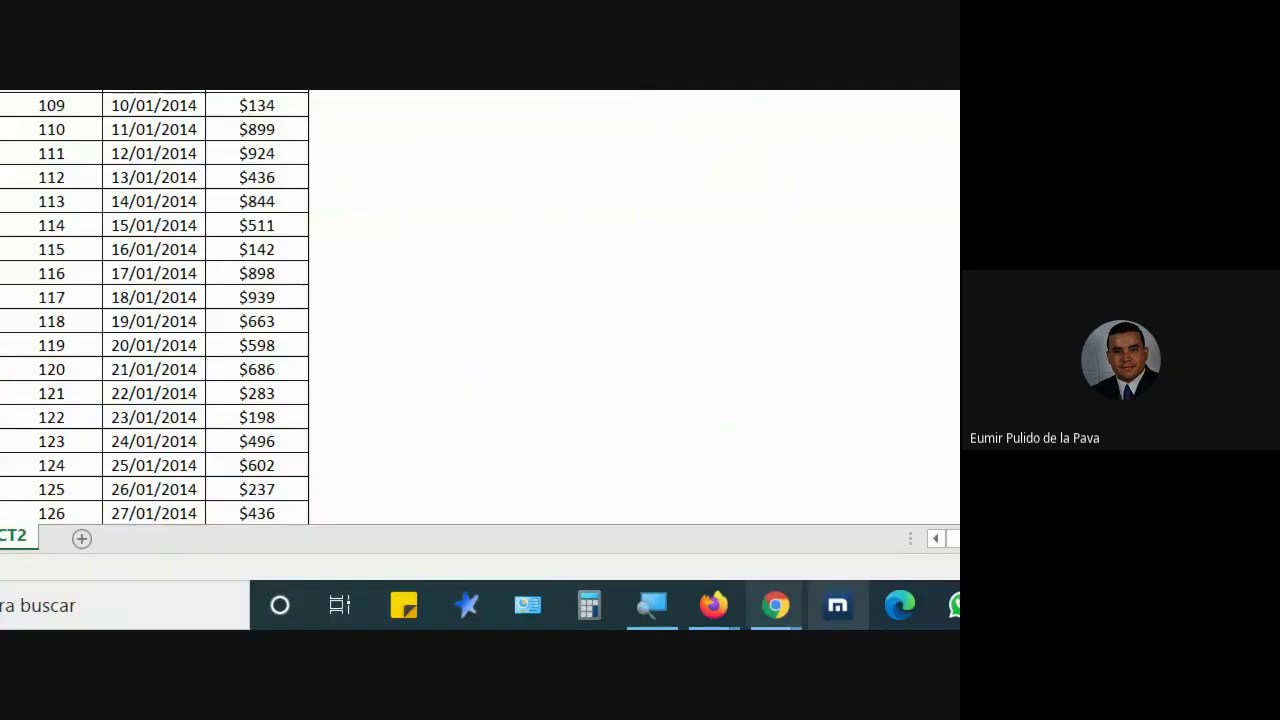
# Bring the Google Meet window and its chat back in front.
pyautogui.moveTo(730, 620)
pyautogui.click(622, 524)
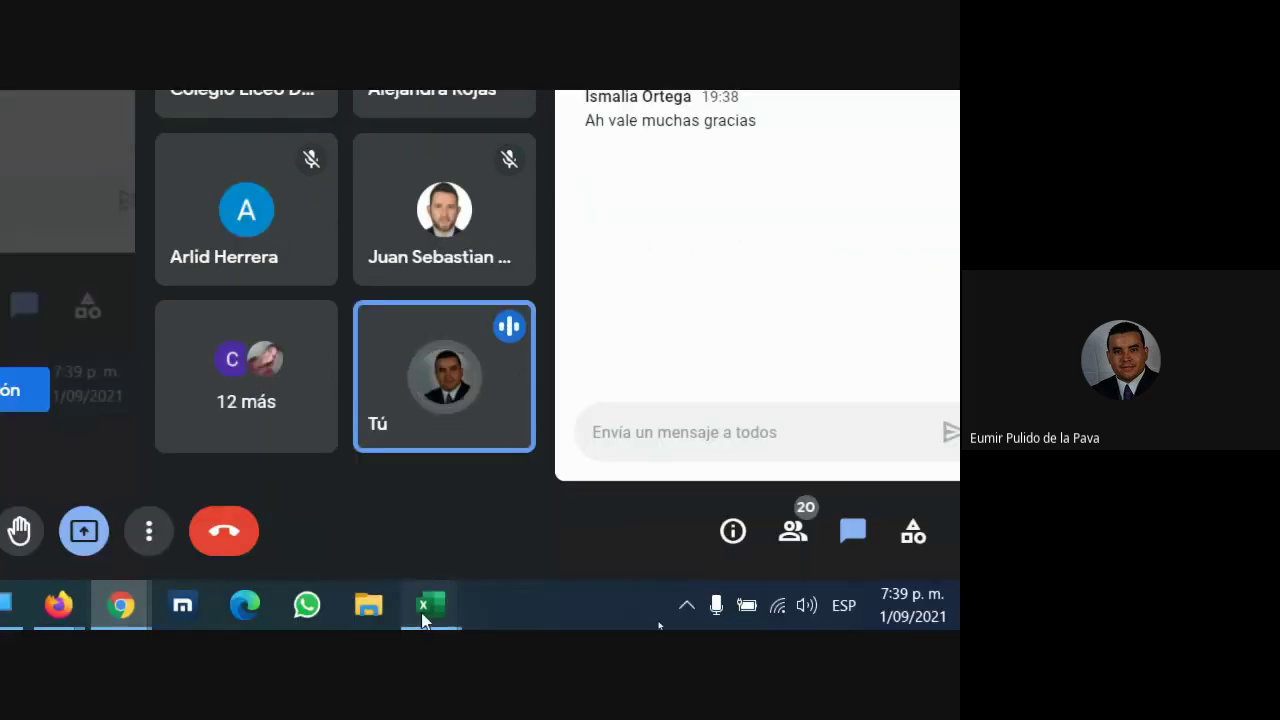
# Scroll the course PDF to section G and highlight 'criterios complejos' and 'Filtro Avanzado'.
pyautogui.moveTo(421, 612)
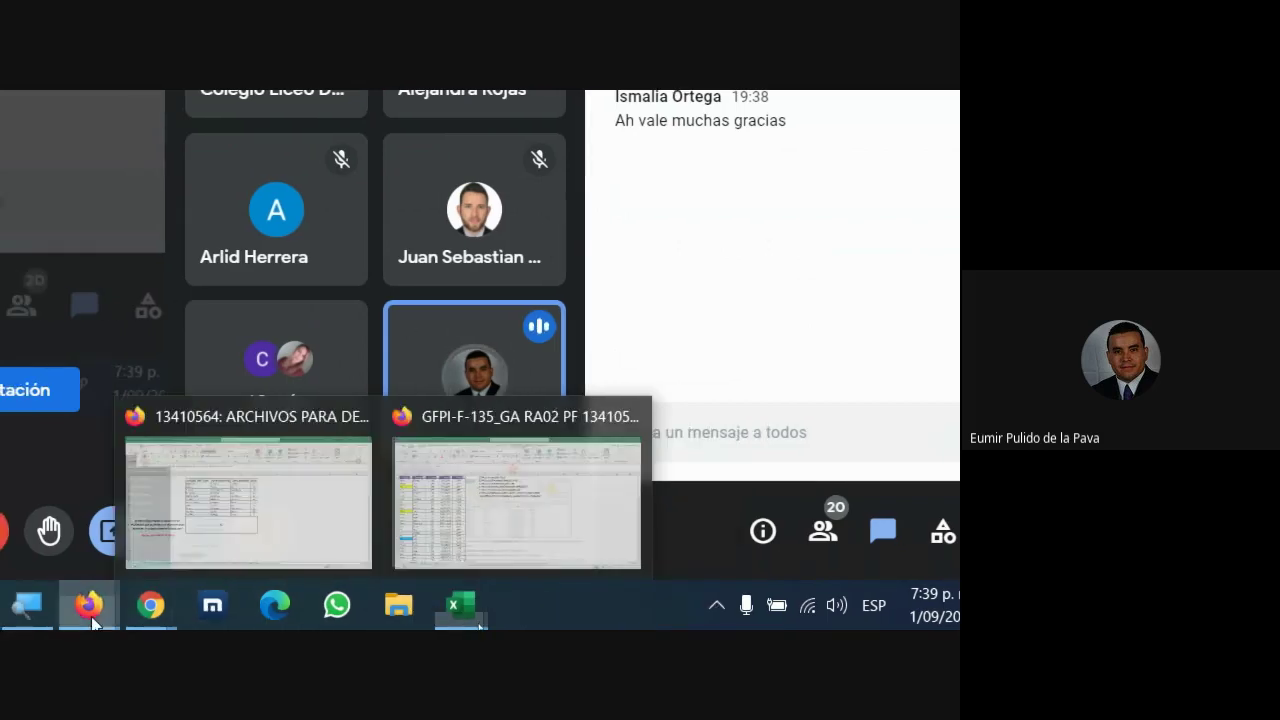
pyautogui.click(89, 608)
pyautogui.scroll(-3, 50, 335)
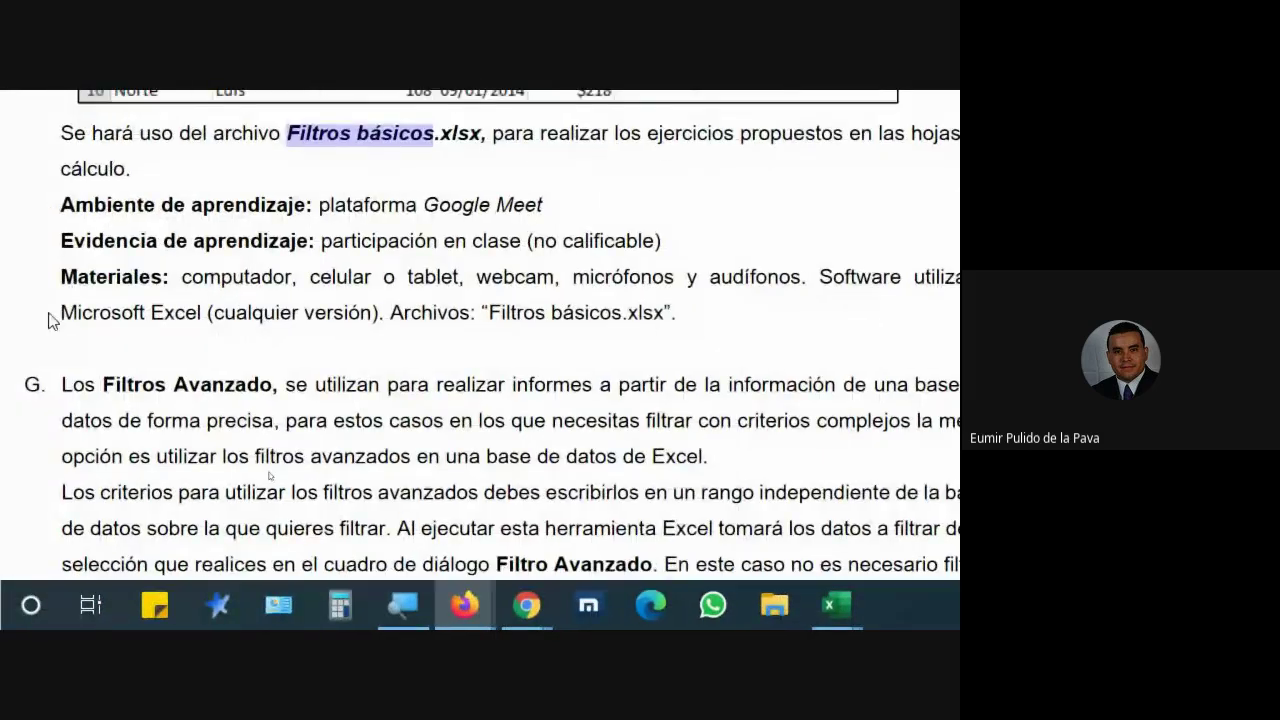
pyautogui.scroll(-2, 49, 320)
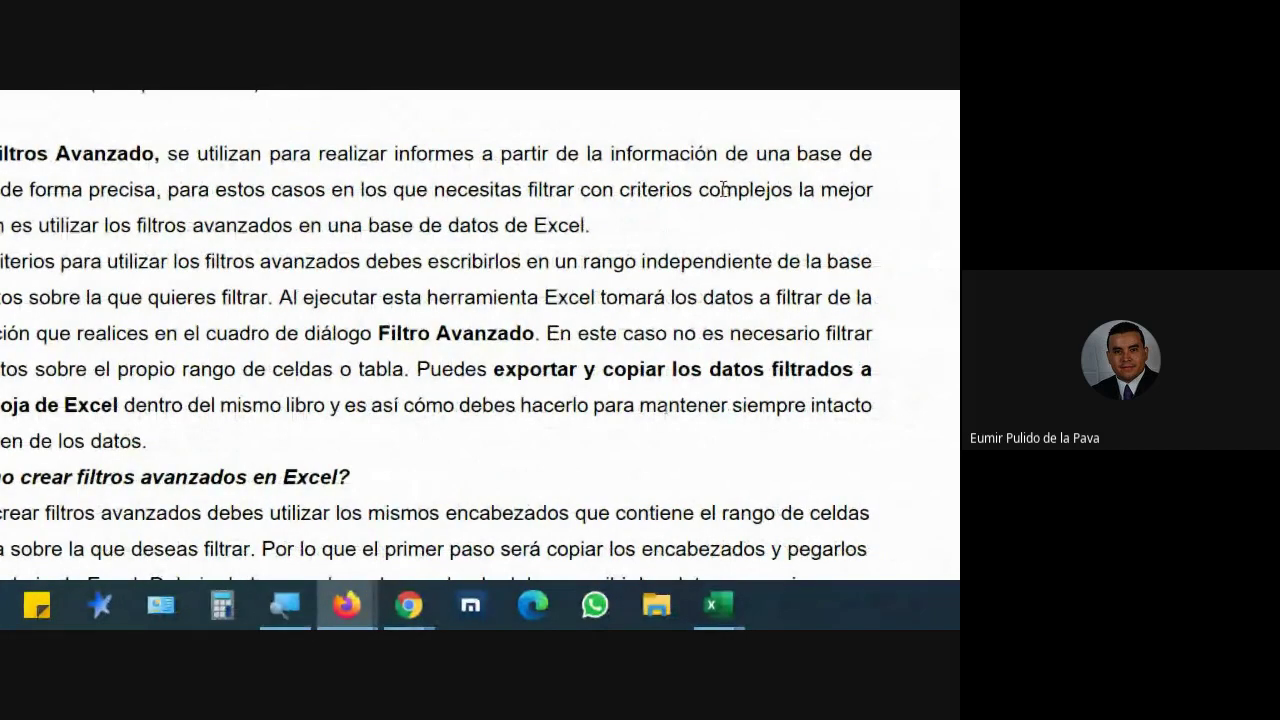
pyautogui.moveTo(624, 188); pyautogui.dragTo(792, 189)
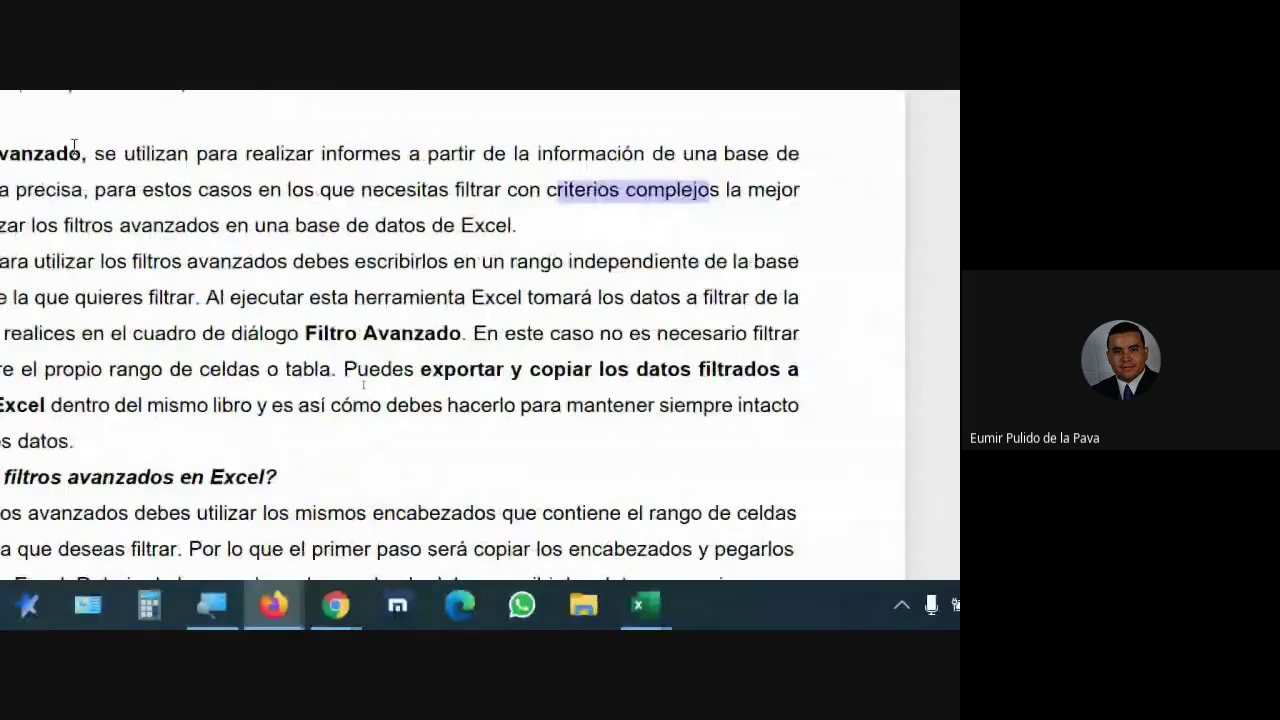
pyautogui.keyDown('shift'); pyautogui.click(583, 347); pyautogui.keyUp('shift')
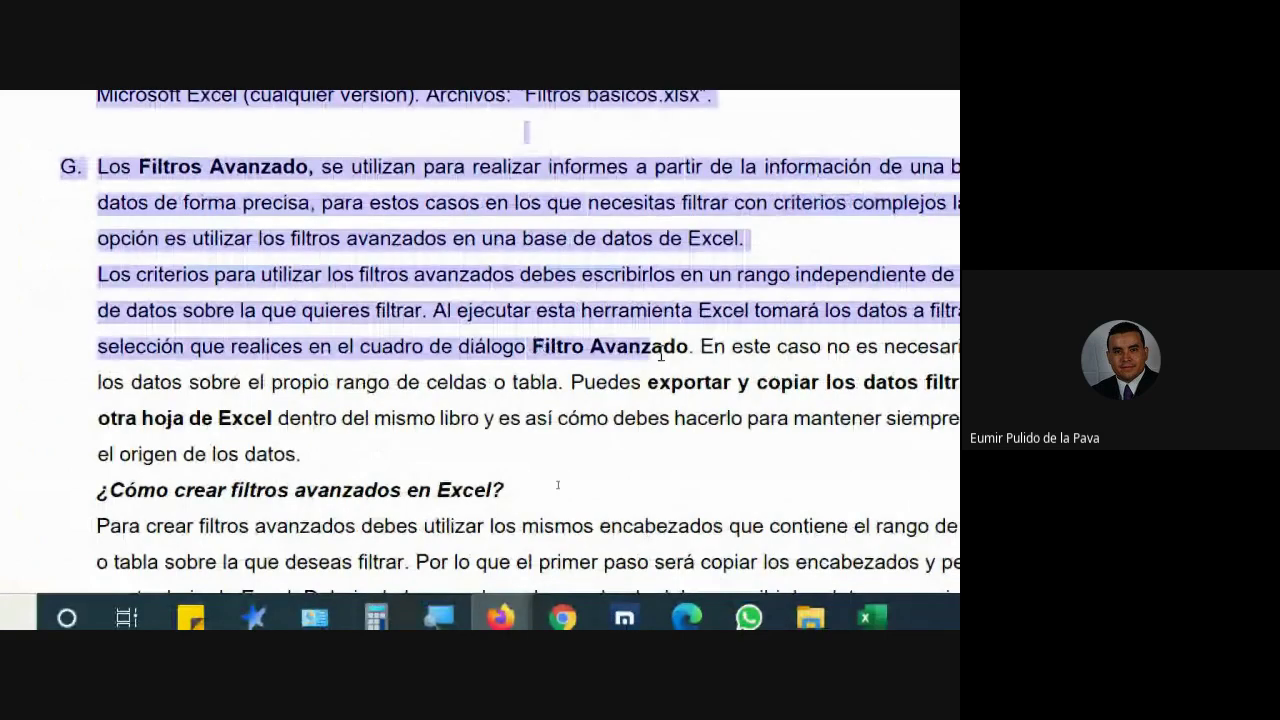
pyautogui.click(652, 348)
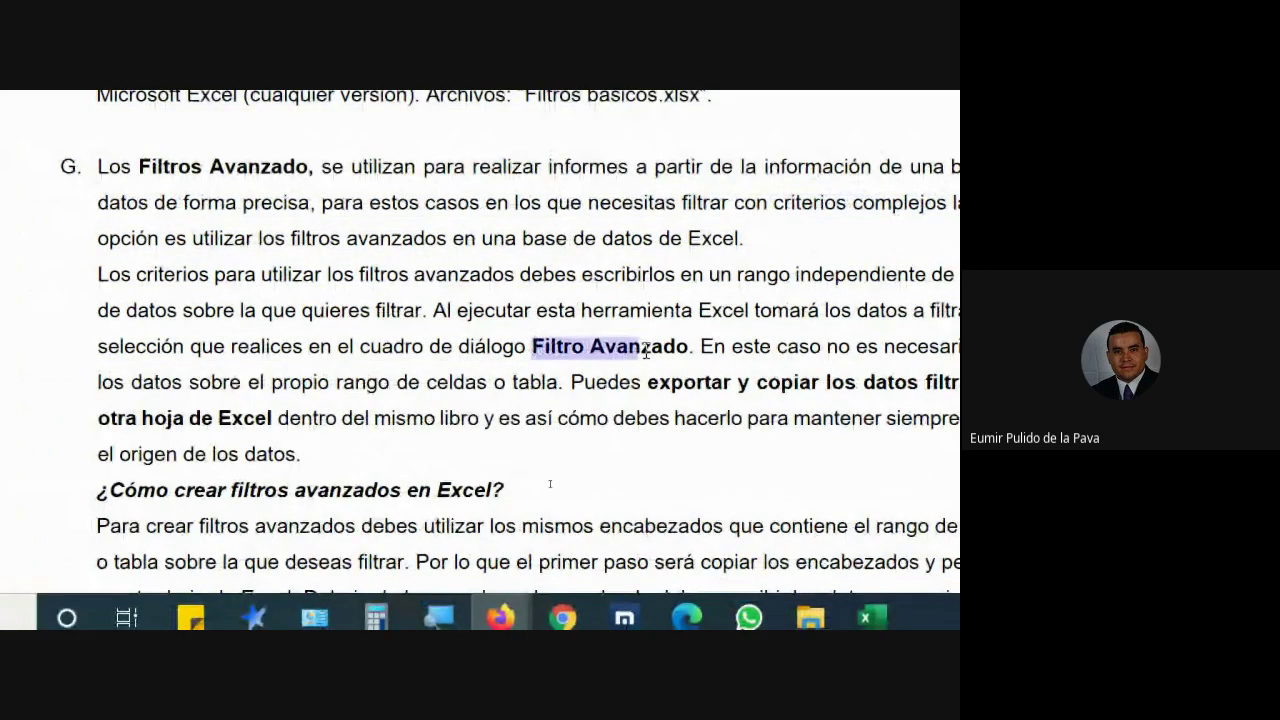
pyautogui.moveTo(533, 347); pyautogui.dragTo(666, 347)
pyautogui.moveTo(500, 605)
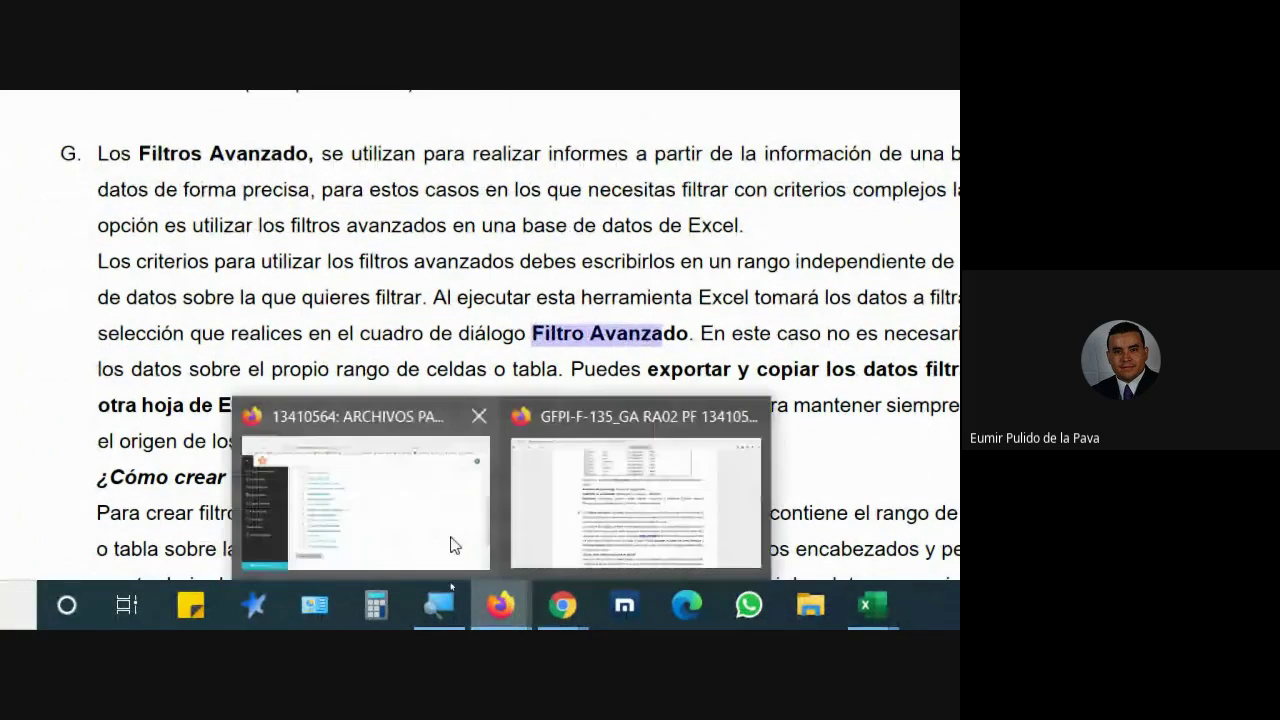
pyautogui.click(449, 540)
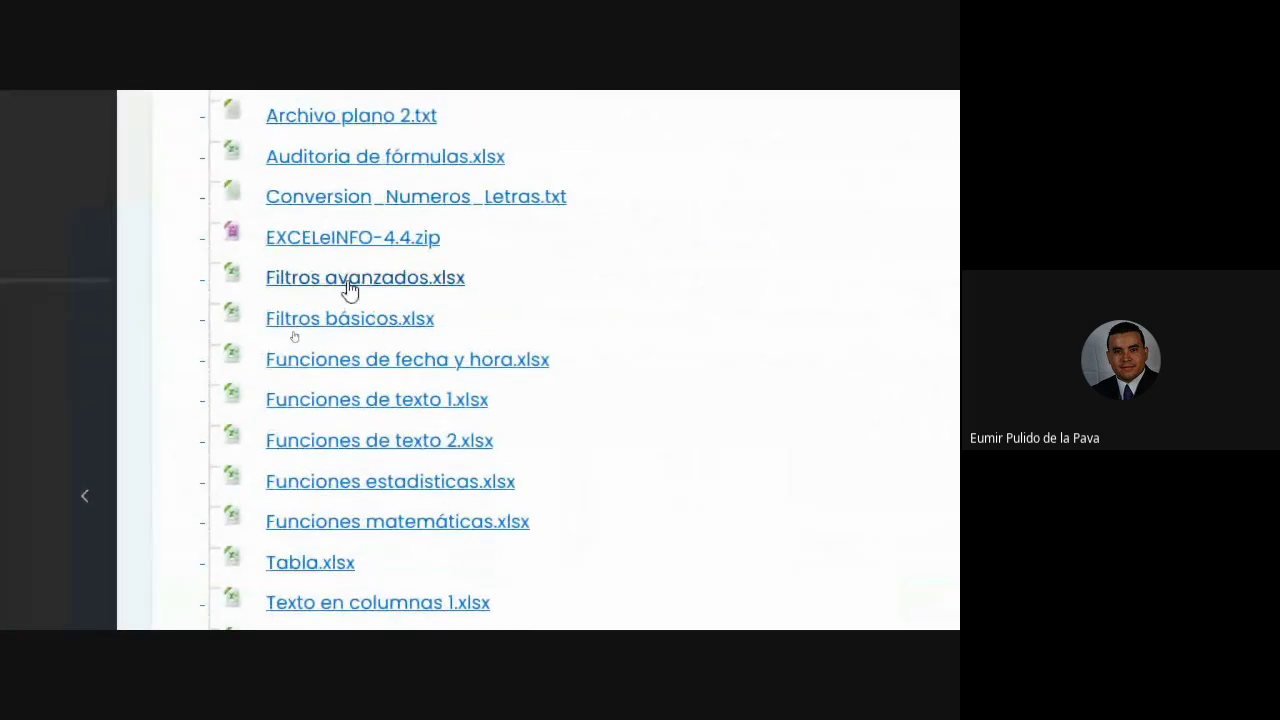
# Open Filtros avanzados.xlsx from the course file list in Excel.
pyautogui.click(412, 284)
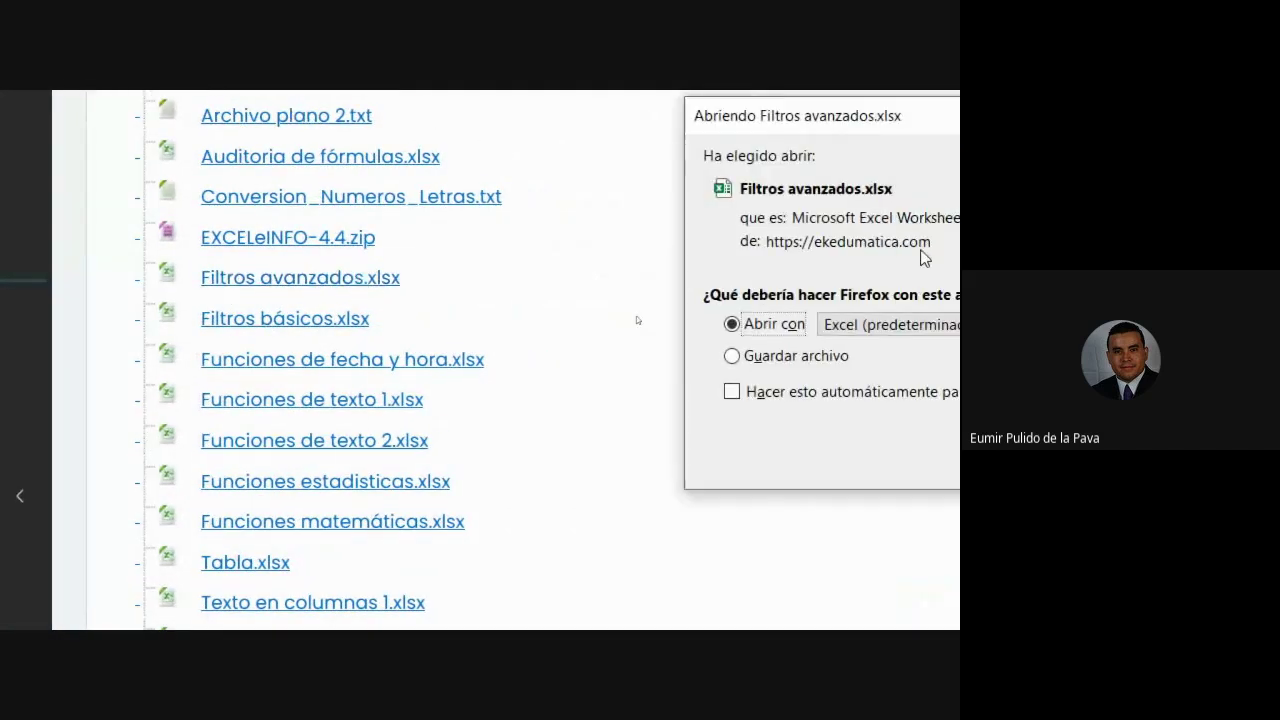
pyautogui.click(680, 458)
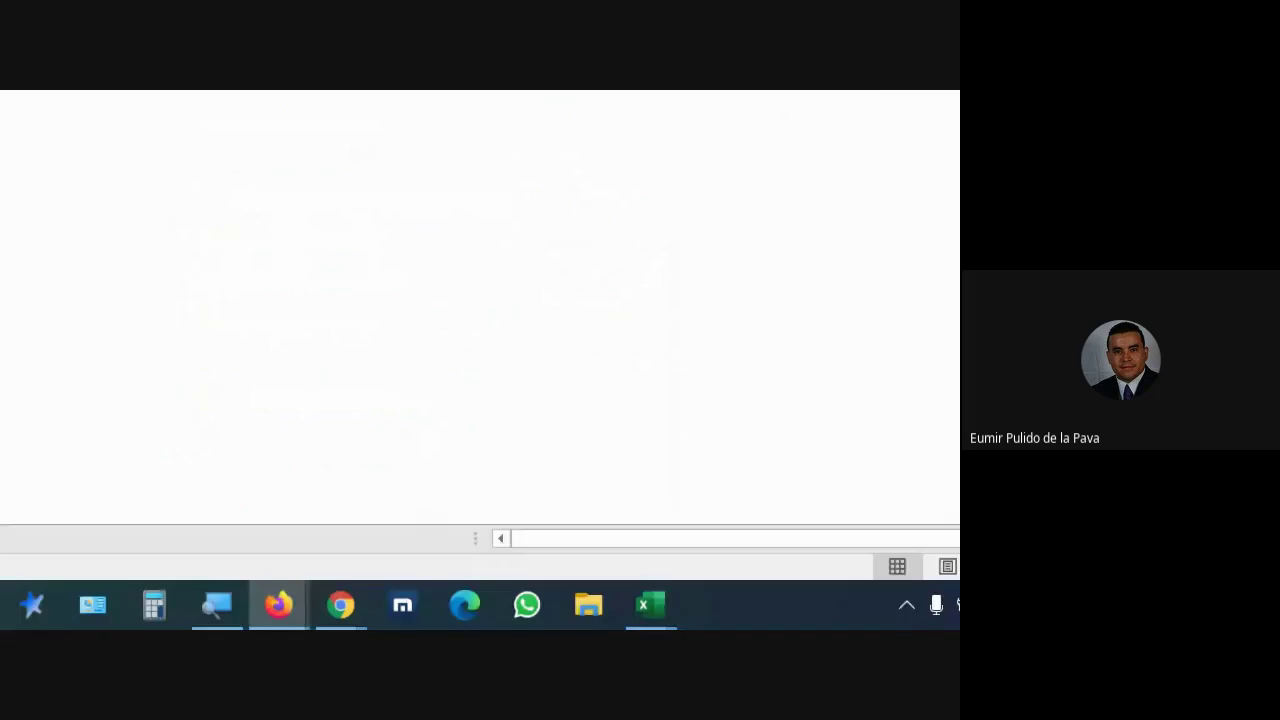
pyautogui.moveTo(656, 608)
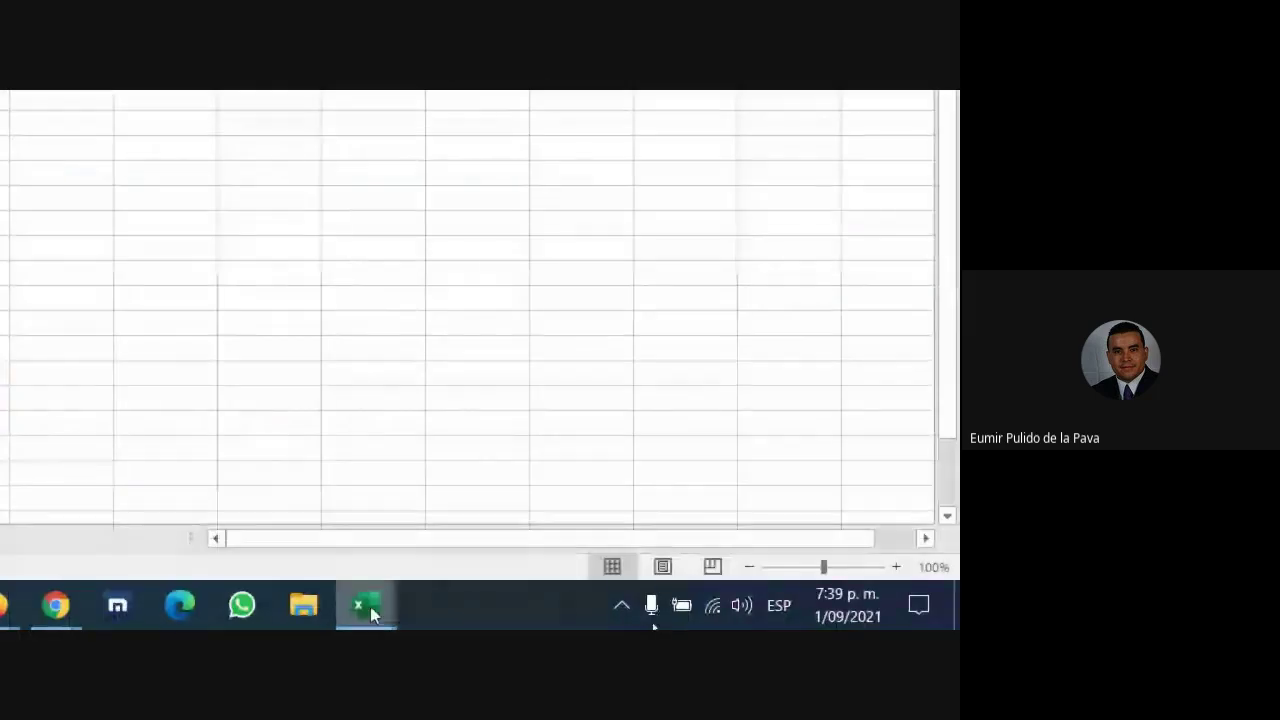
# Close the Filtros básicos workbook without saving and return to the Meet call.
pyautogui.moveTo(366, 605)
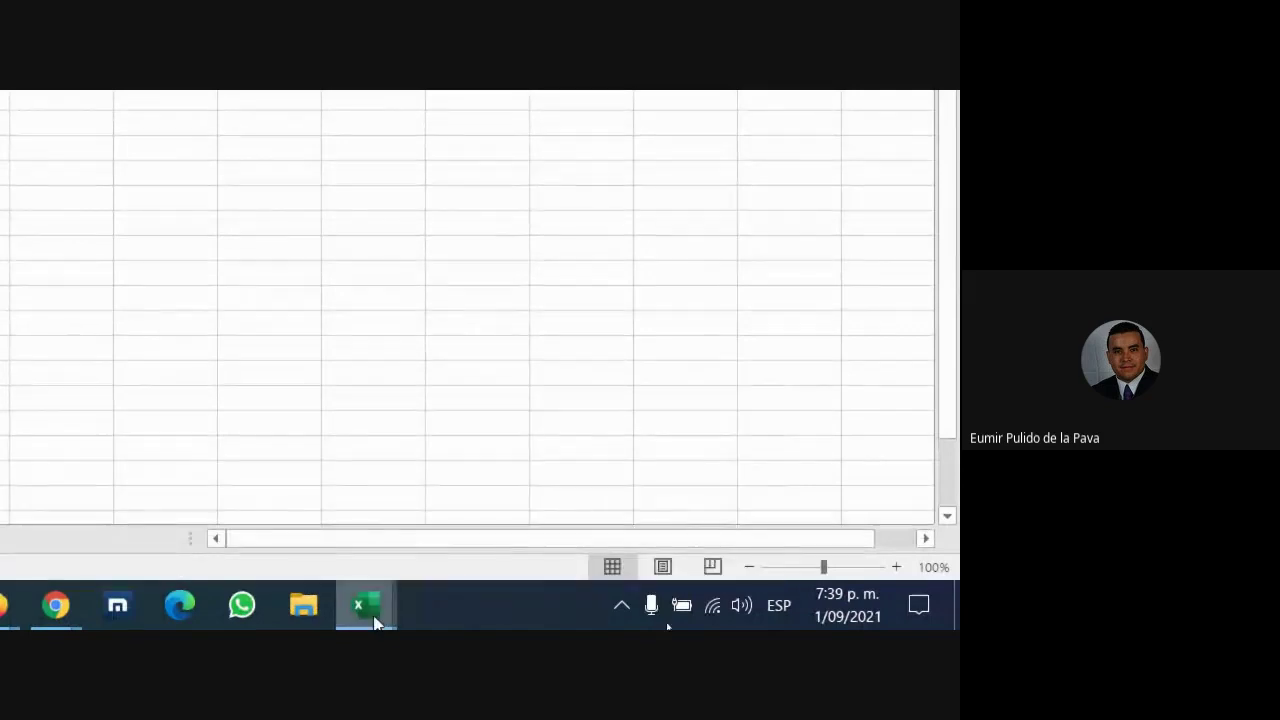
pyautogui.click(366, 505)
pyautogui.click(929, 108)
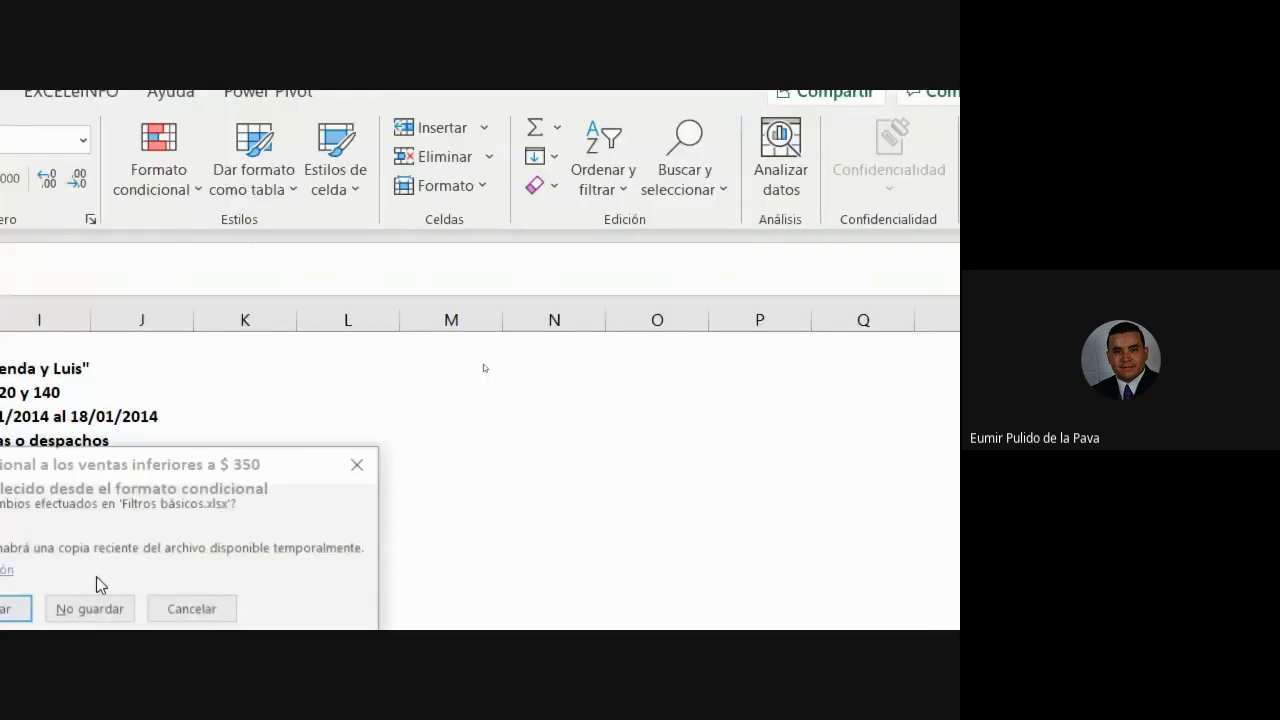
pyautogui.click(778, 238)
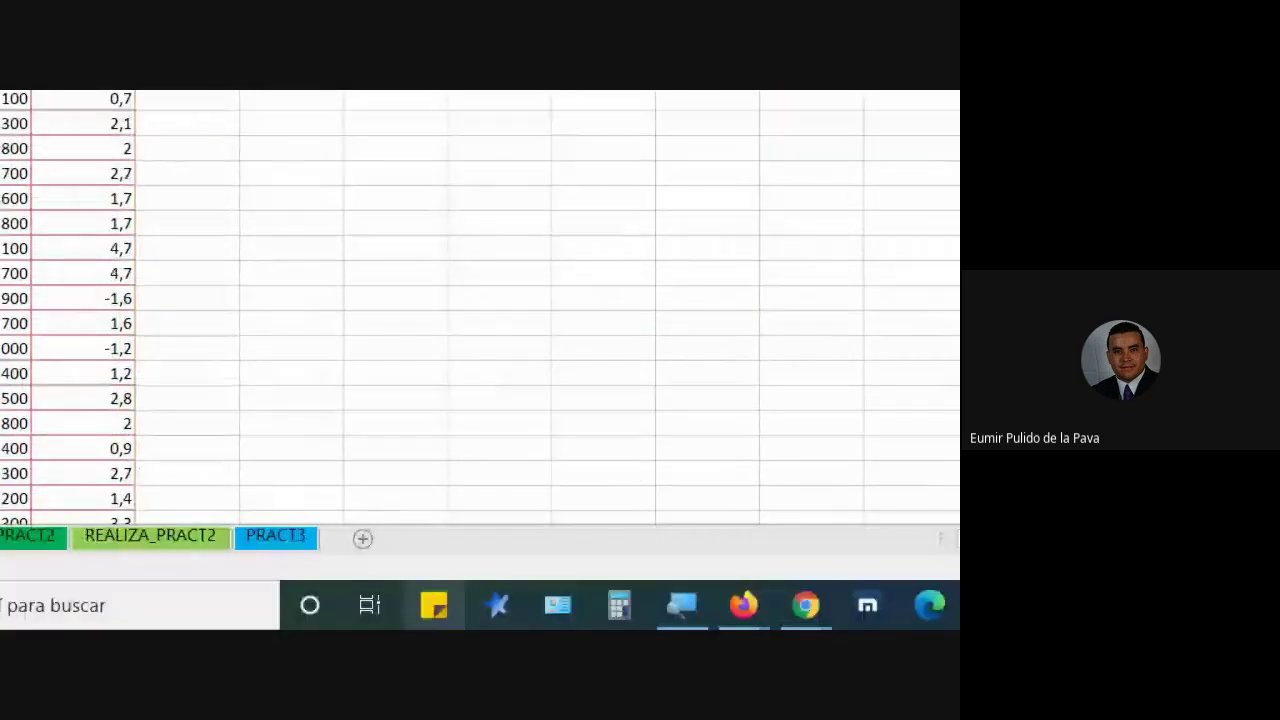
pyautogui.click(784, 575)
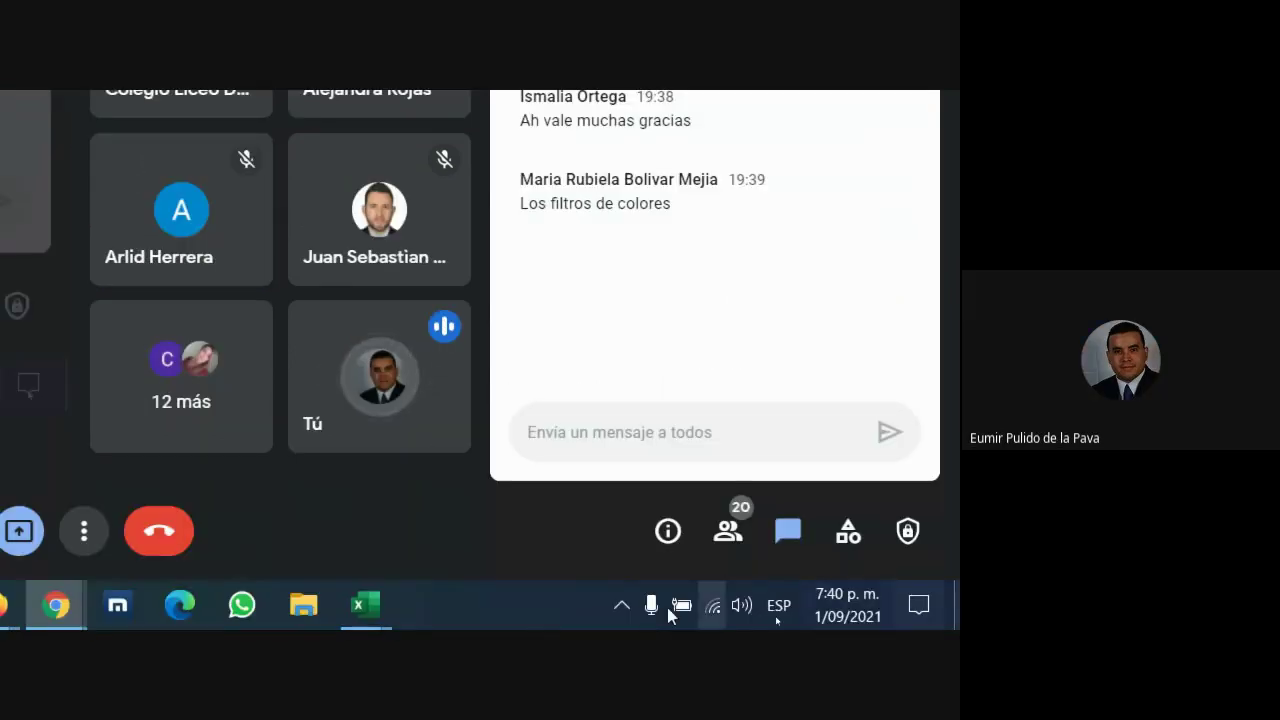
# Bring the Filtros avanzados workbook with its País, PIB per cápita and IPC table in front.
pyautogui.moveTo(366, 605)
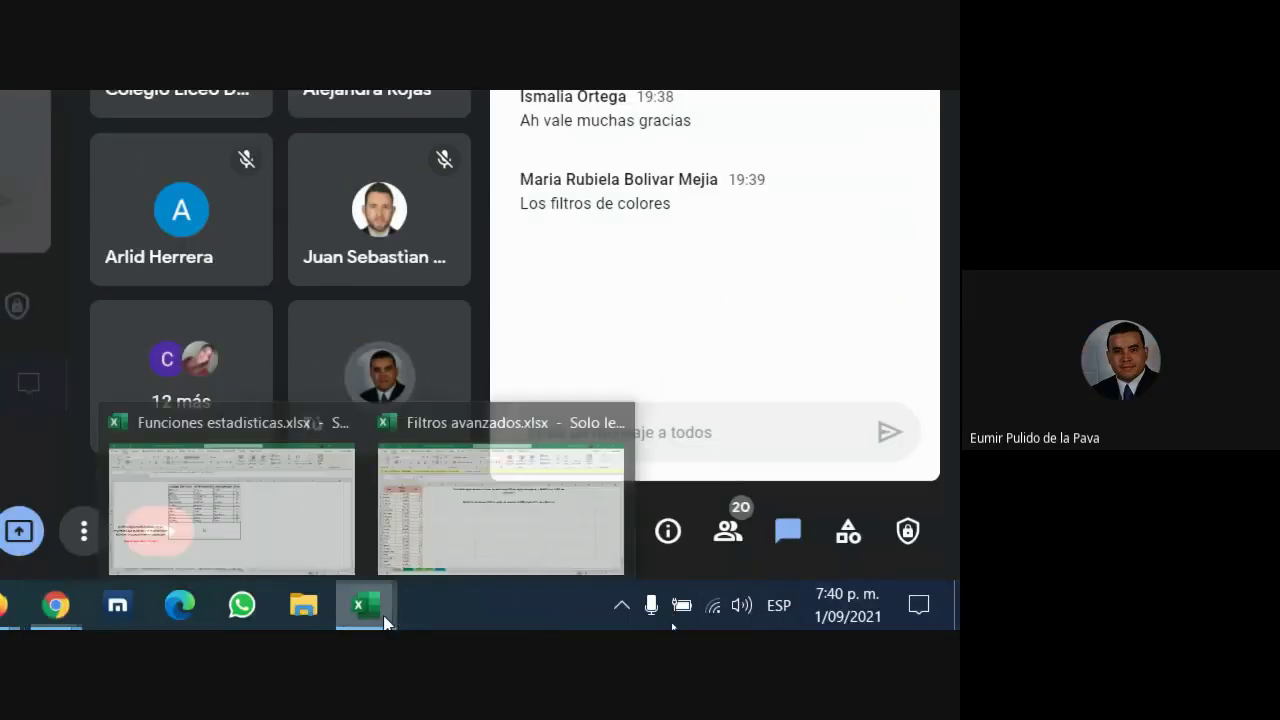
pyautogui.click(459, 553)
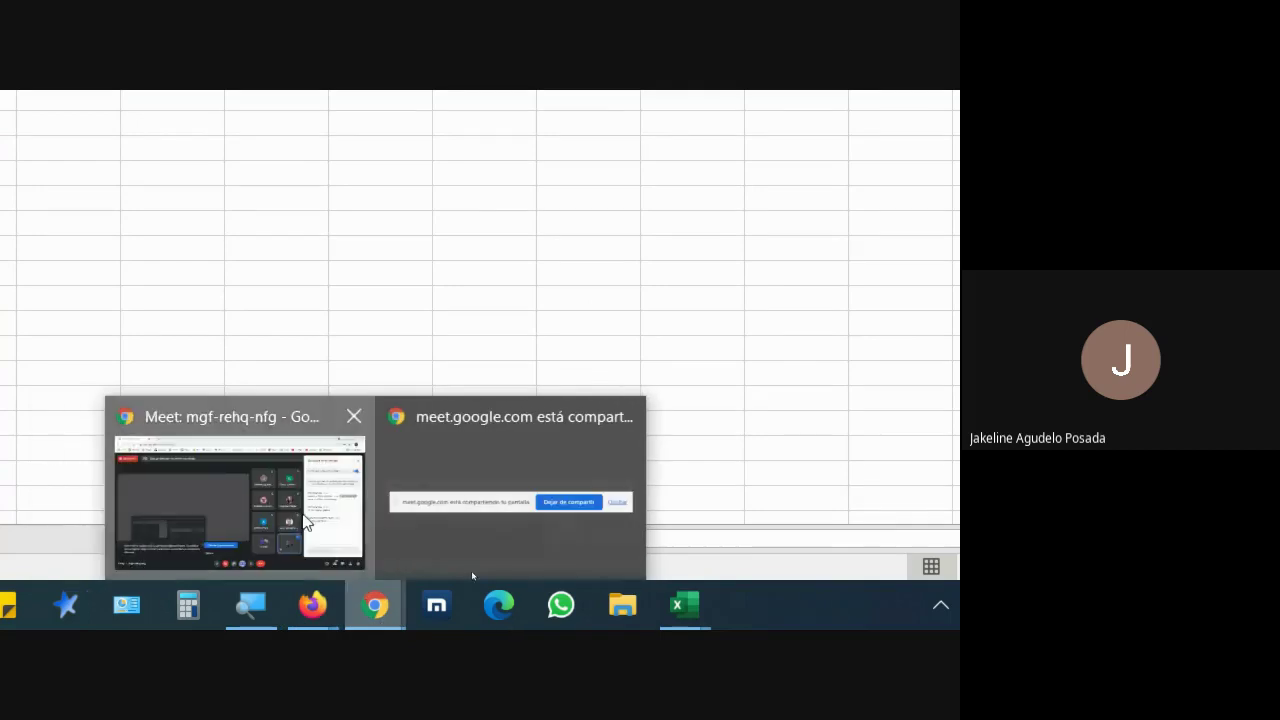
pyautogui.click(230, 480)
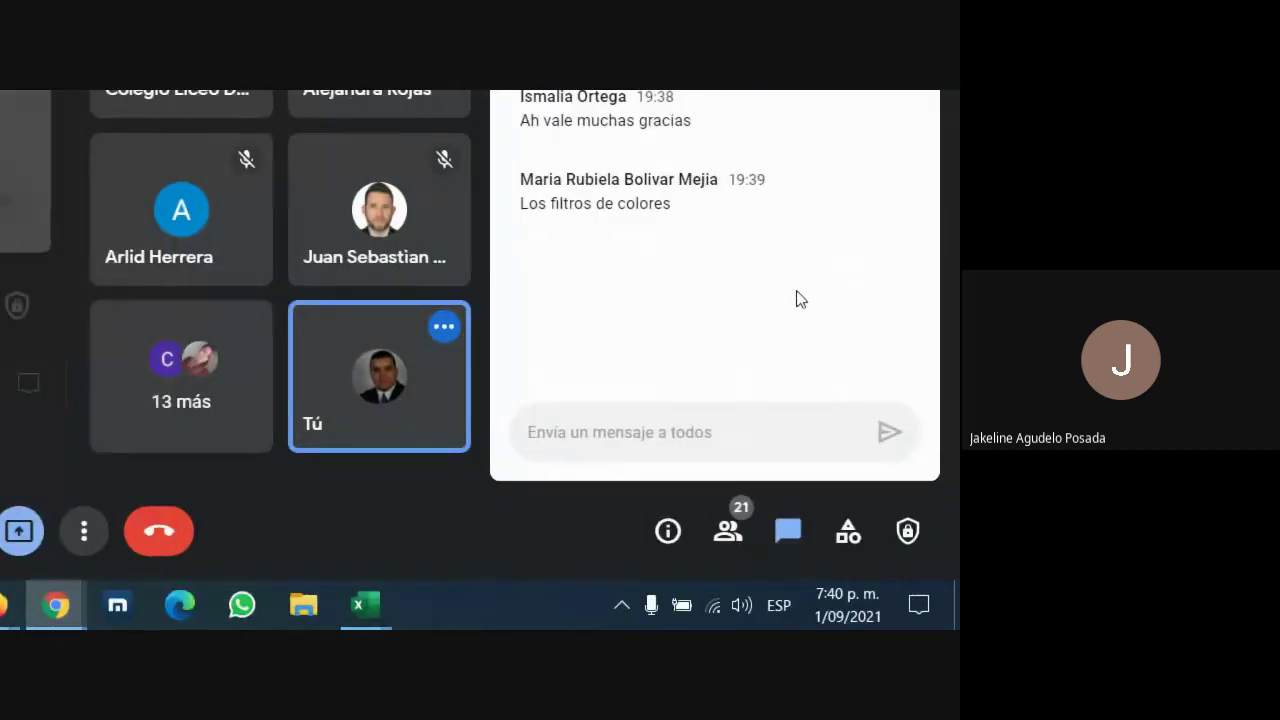
pyautogui.moveTo(384, 607)
pyautogui.click(483, 510)
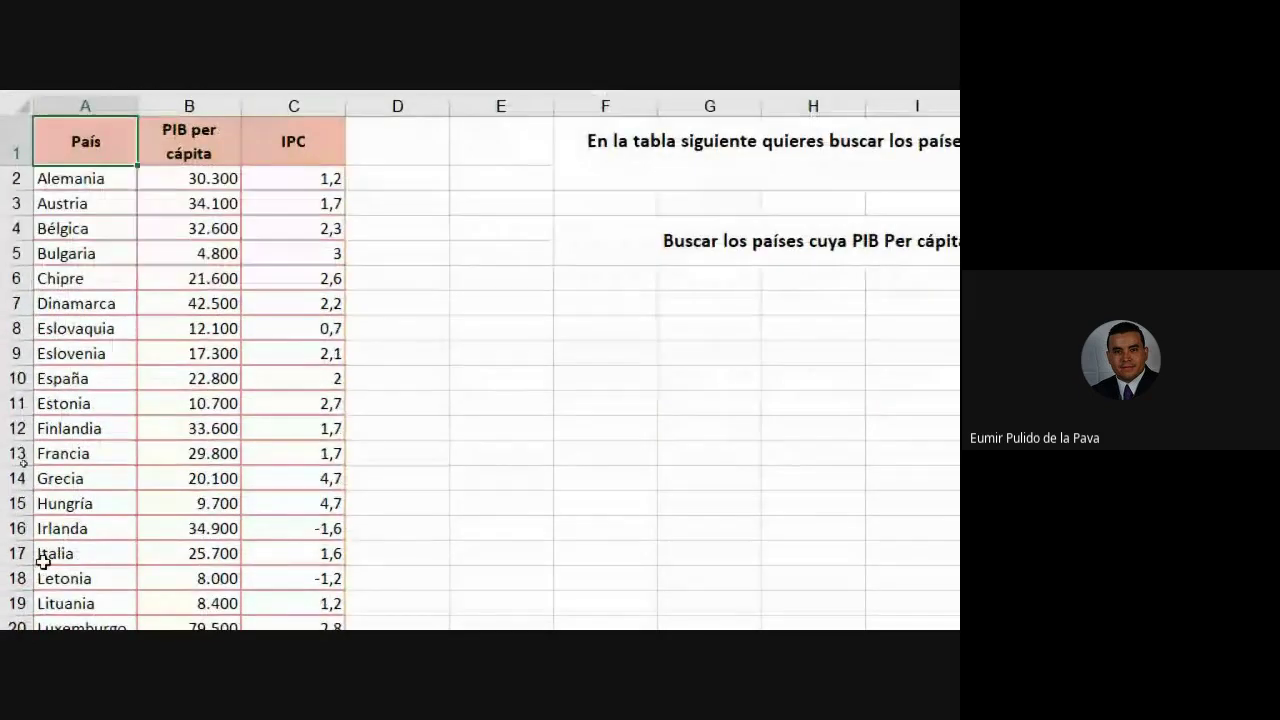
# Fill the F1 instructions with light blue and the merged F4 cell with light green.
pyautogui.click(695, 163)
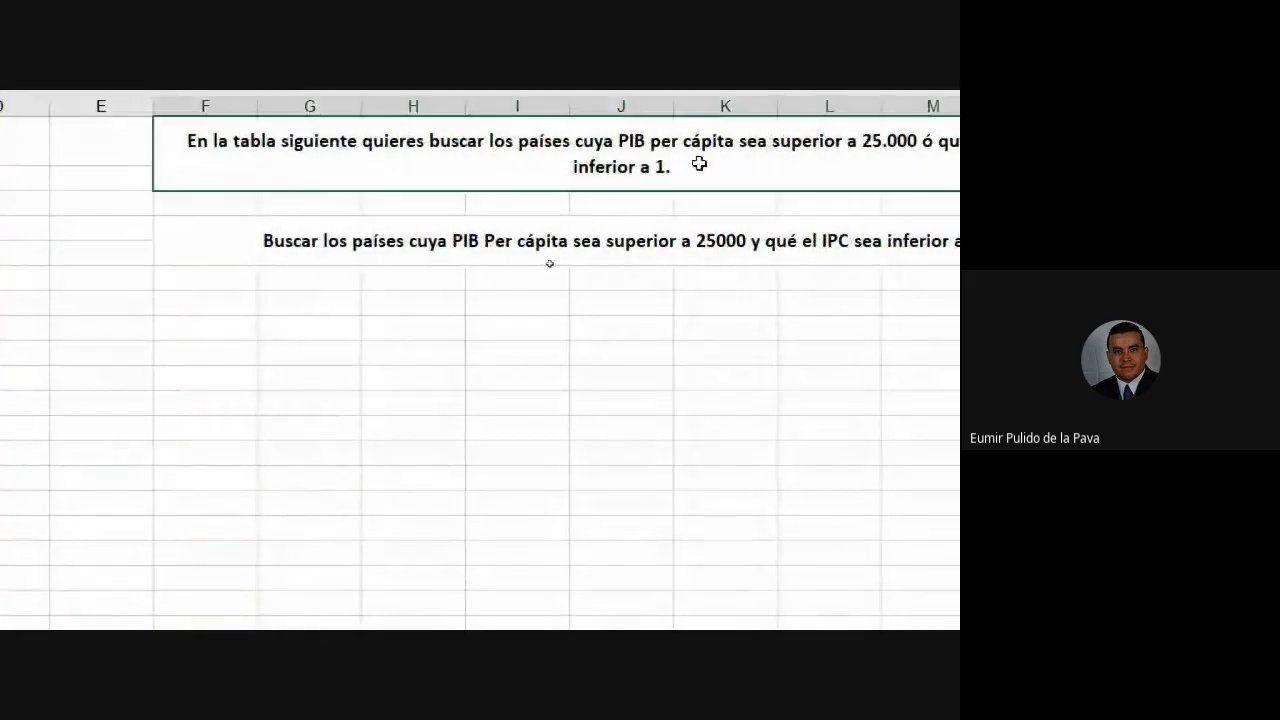
pyautogui.click(124, 152)
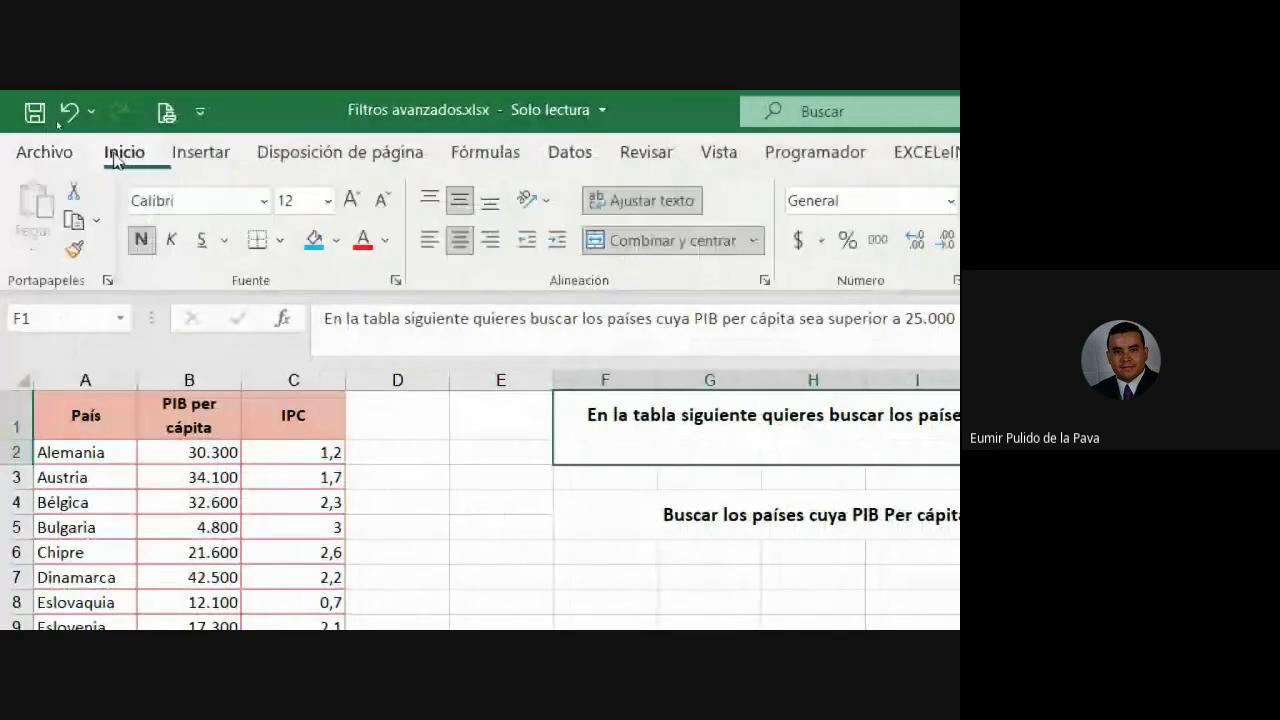
pyautogui.click(337, 244)
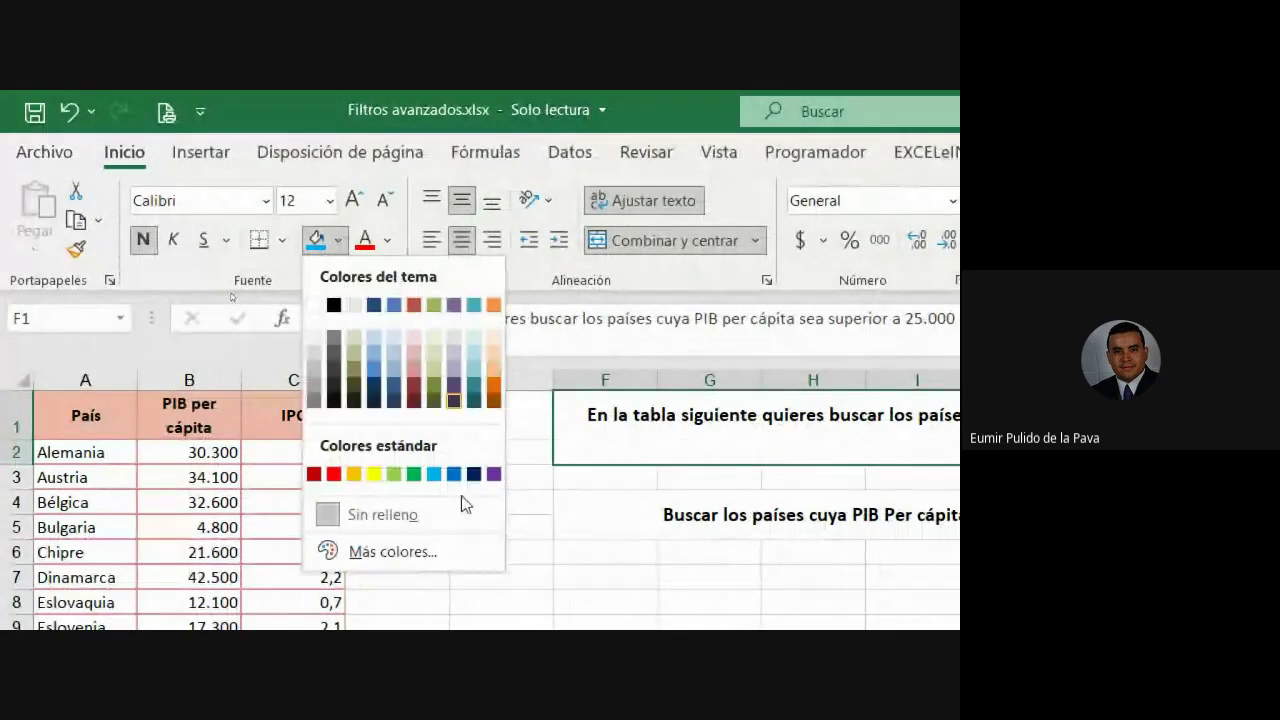
pyautogui.click(475, 339)
pyautogui.click(748, 515)
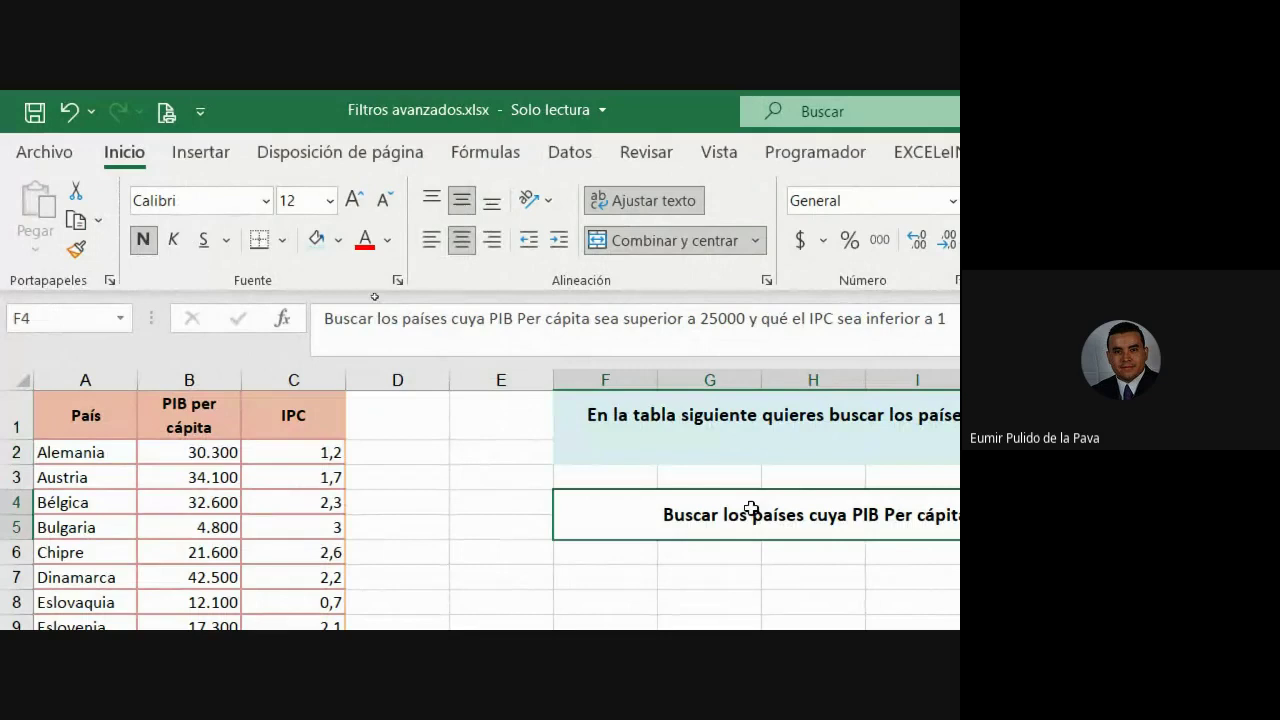
pyautogui.click(340, 241)
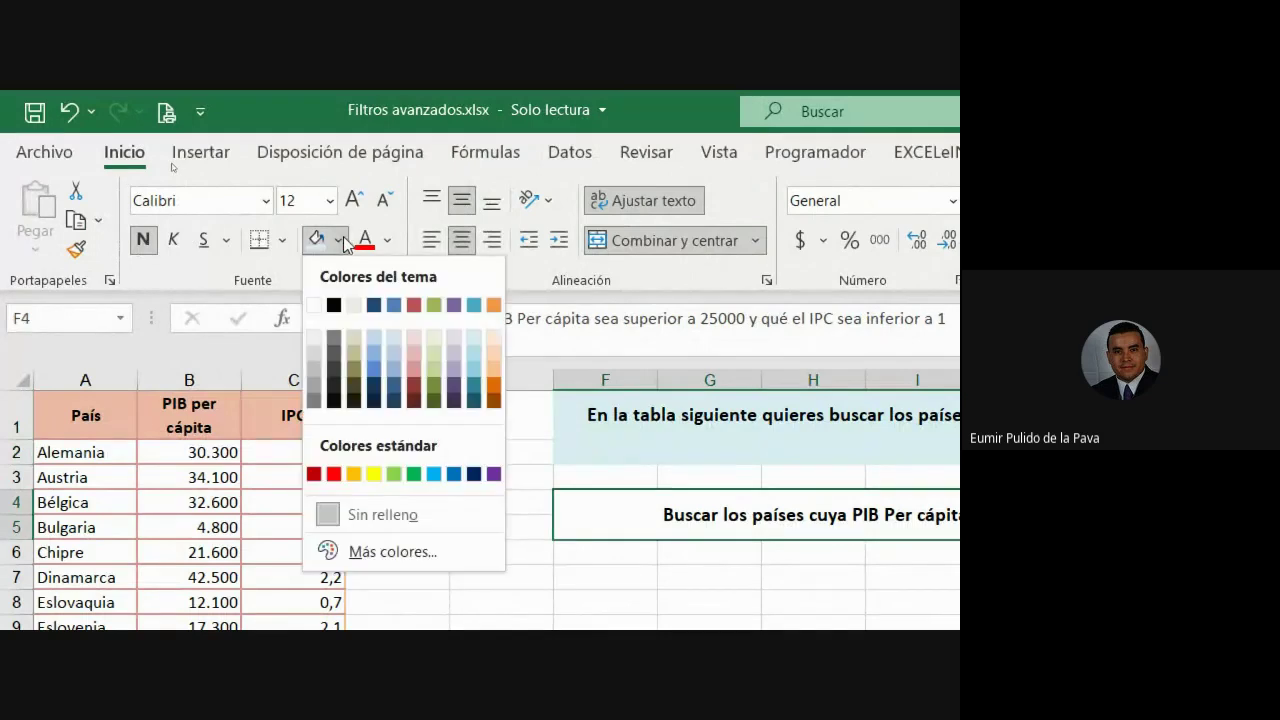
pyautogui.click(434, 339)
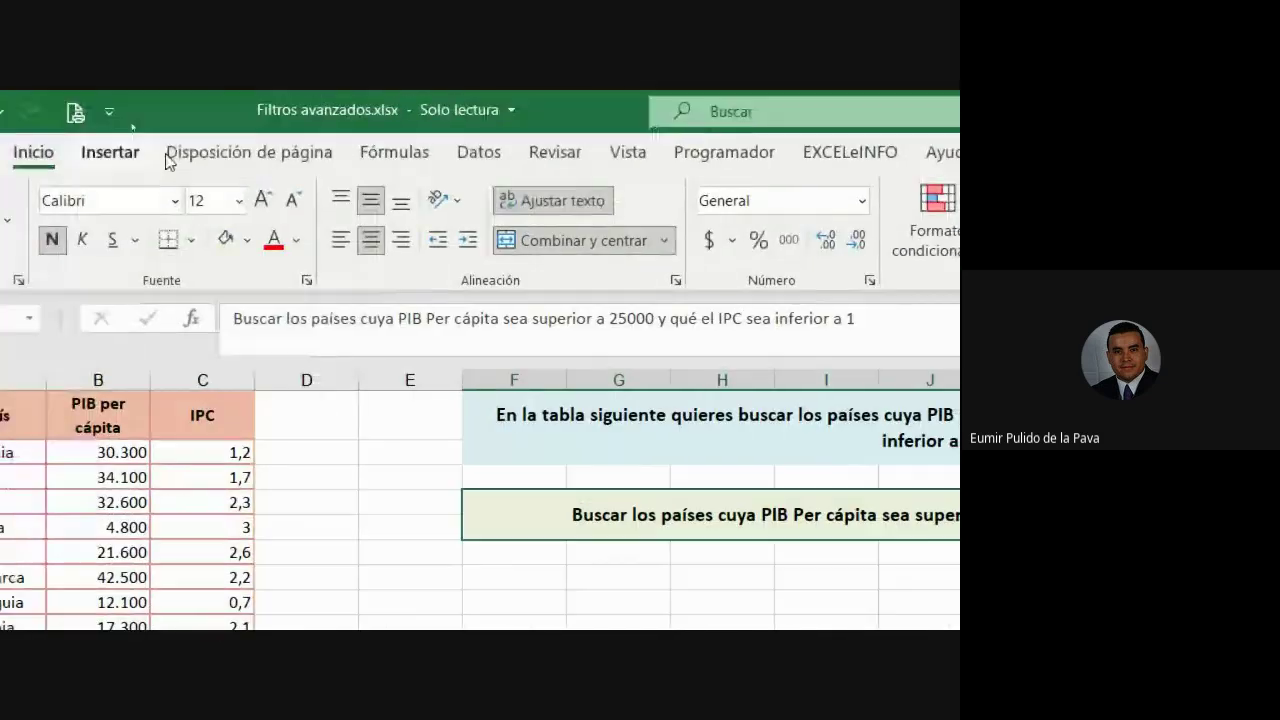
# Enlarge the F4 and F1 texts to 14 pt, then select the PIB per cápita and IPC columns.
pyautogui.click(260, 201)
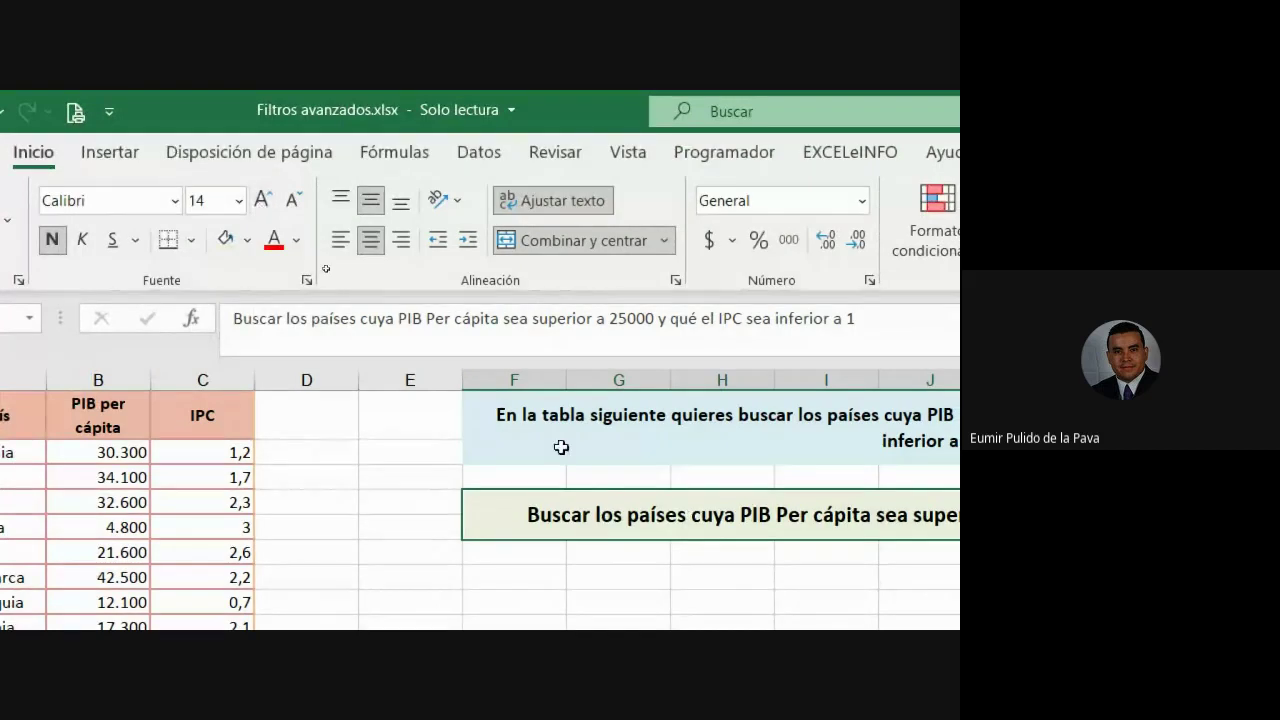
pyautogui.click(558, 446)
pyautogui.click(262, 200)
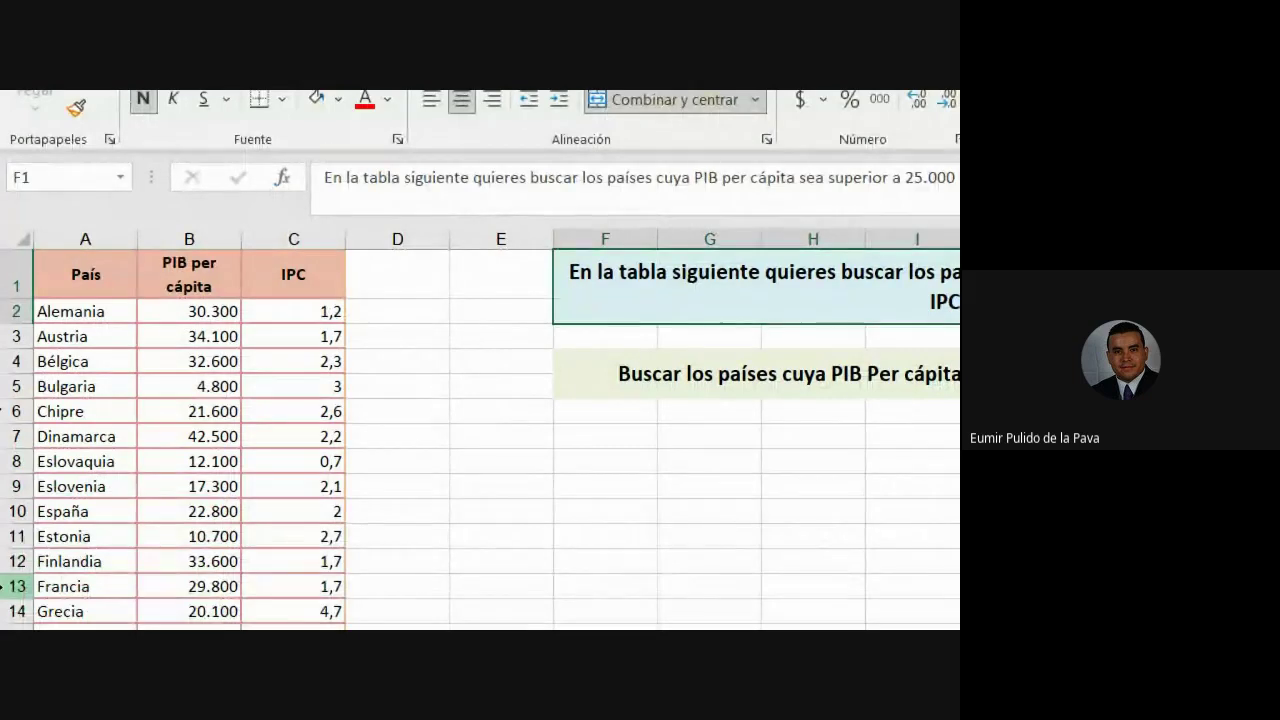
pyautogui.click(221, 236)
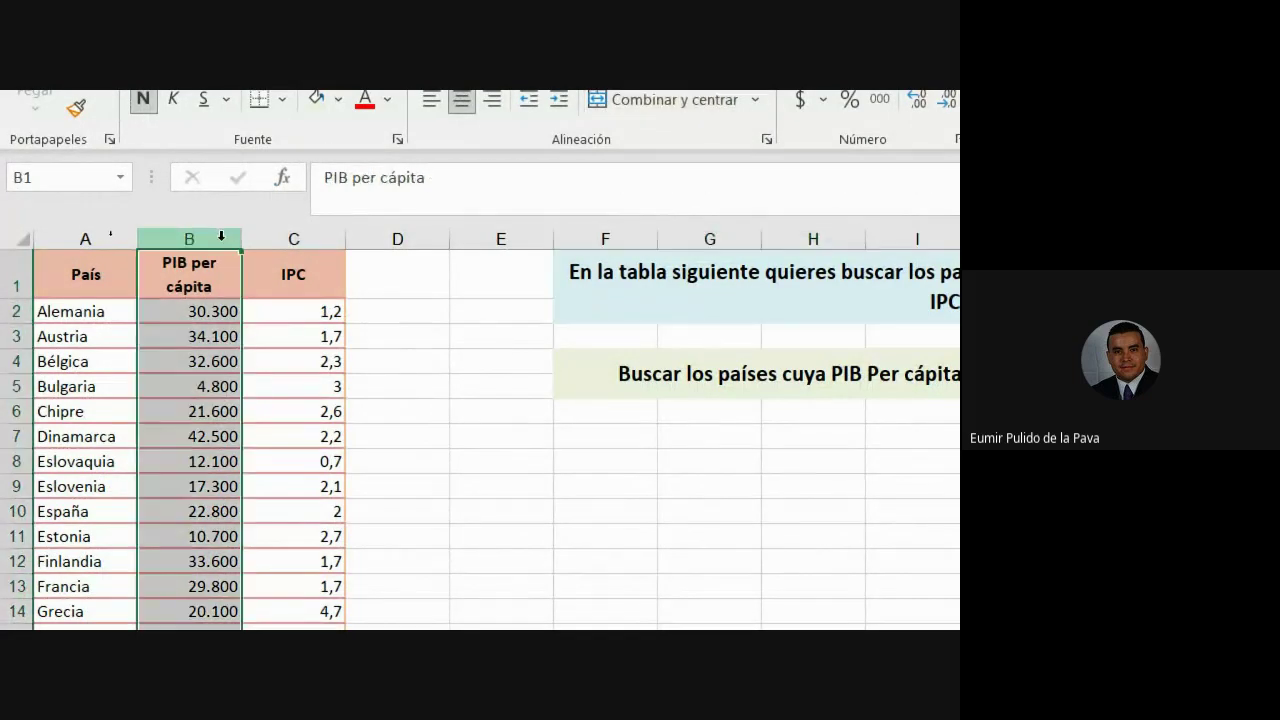
pyautogui.click(293, 237)
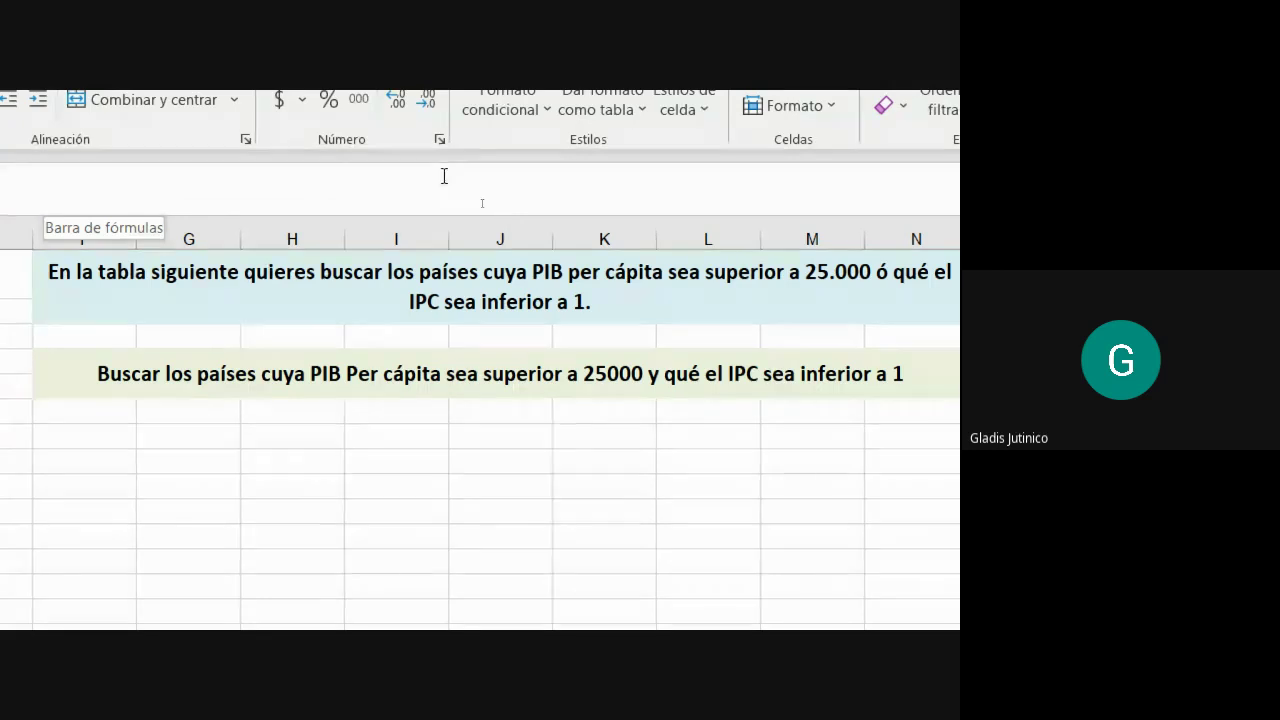
pyautogui.hscroll(2, 870, 510)
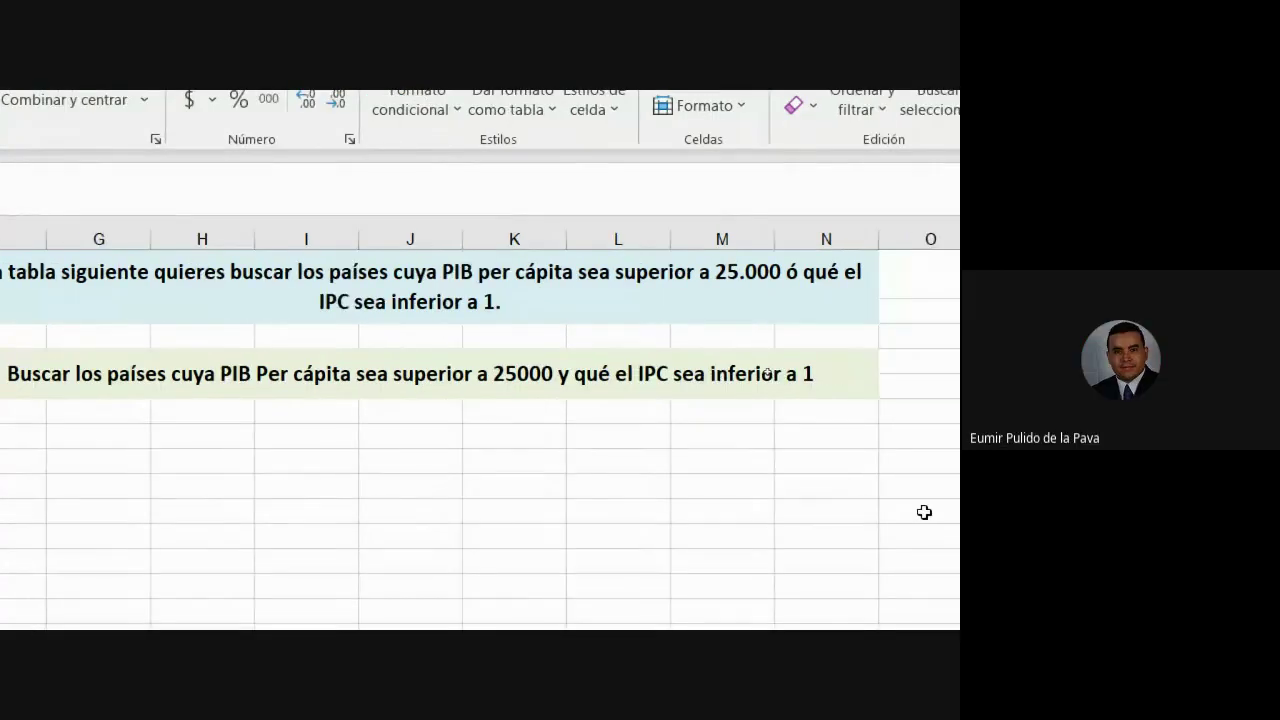
pyautogui.hscroll(-1, 57, 526)
pyautogui.hscroll(-1, 166, 543)
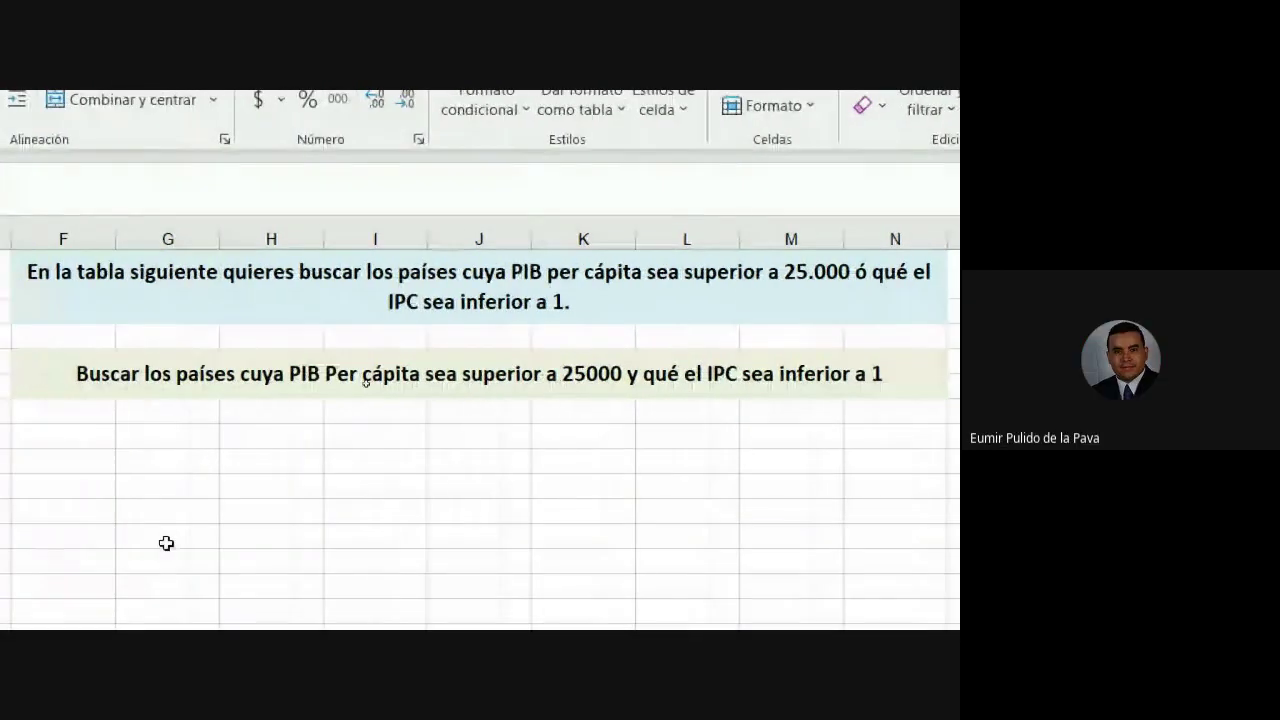
pyautogui.click(547, 295)
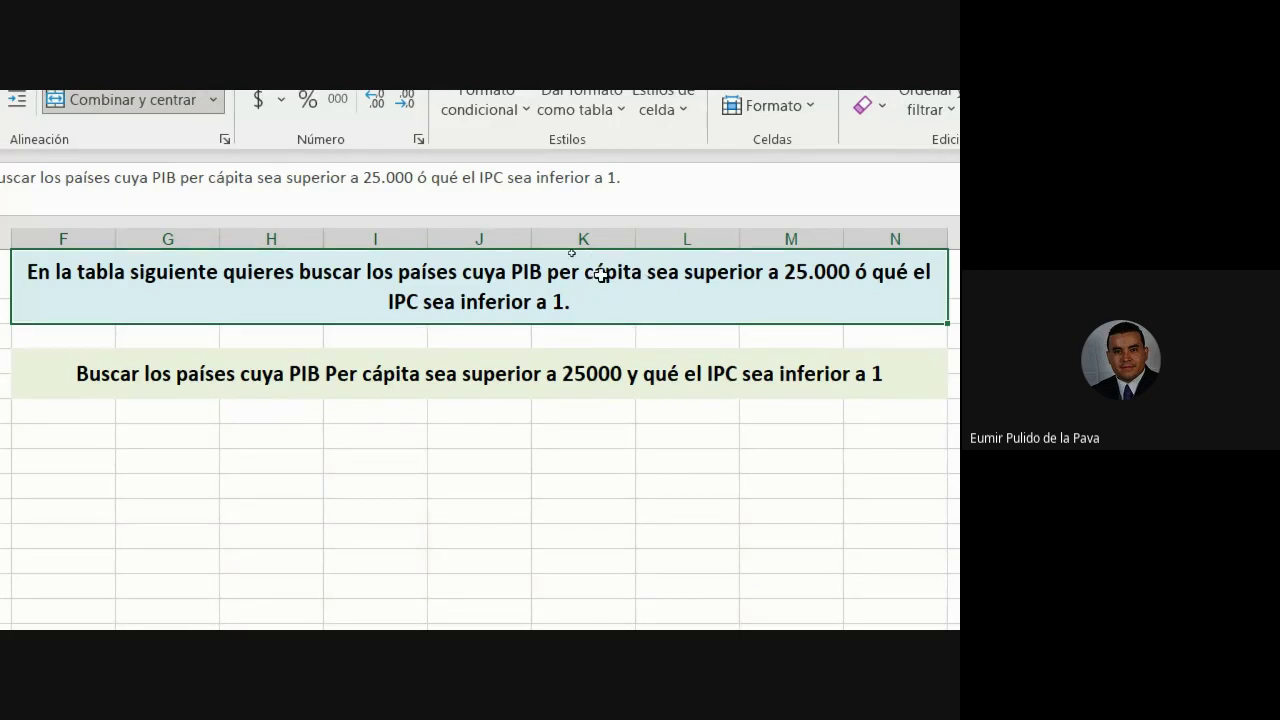
pyautogui.doubleClick(645, 274)
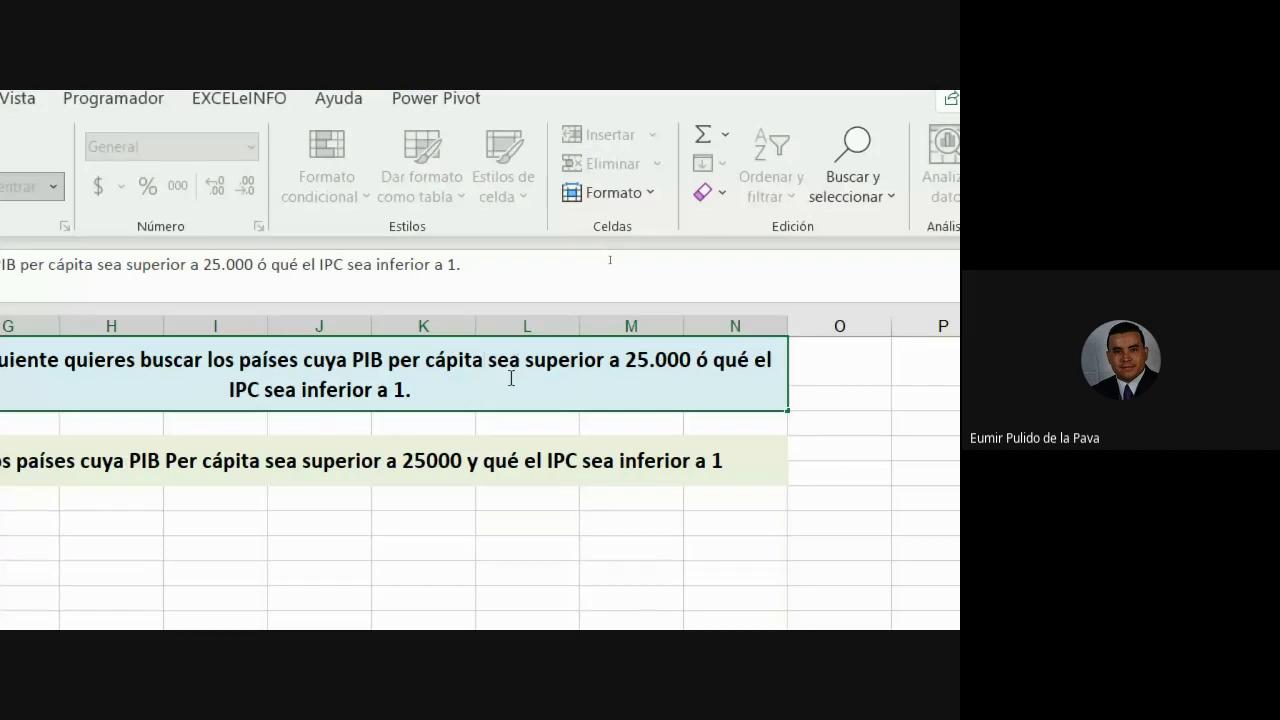
pyautogui.click(636, 360)
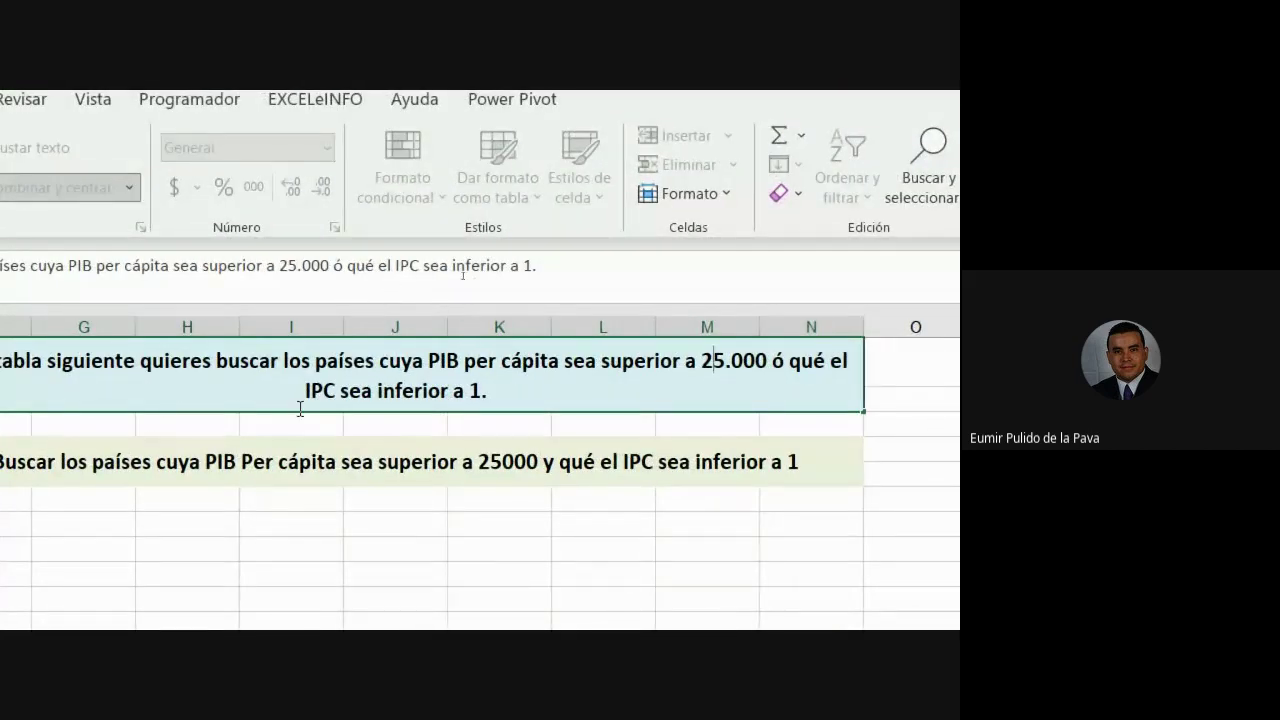
pyautogui.moveTo(306, 391); pyautogui.dragTo(489, 391)
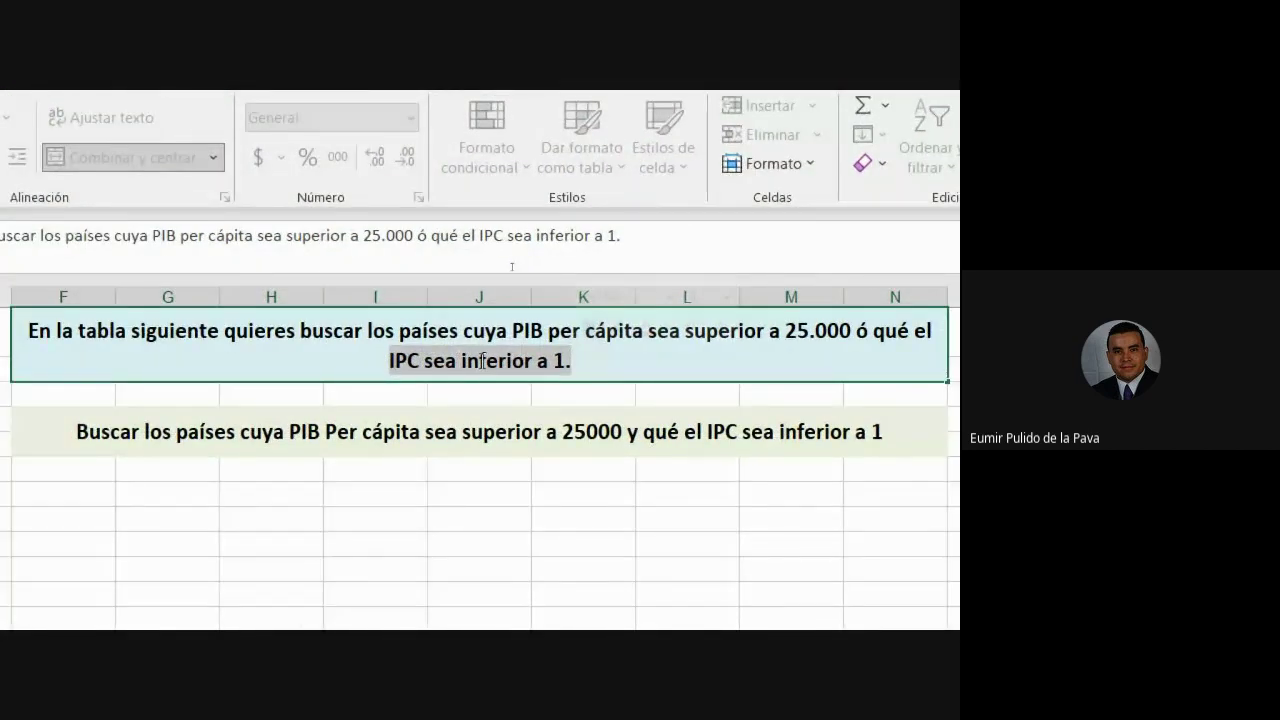
pyautogui.moveTo(428, 357); pyautogui.dragTo(332, 388)
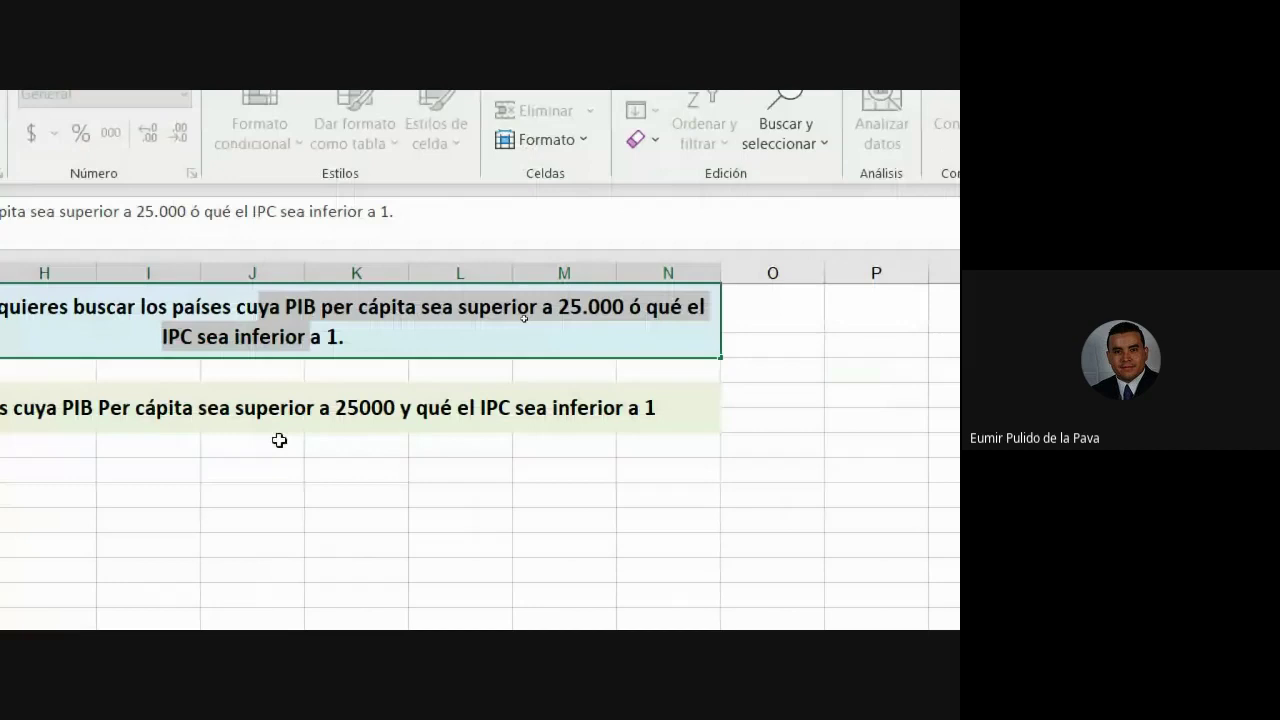
pyautogui.click(260, 425)
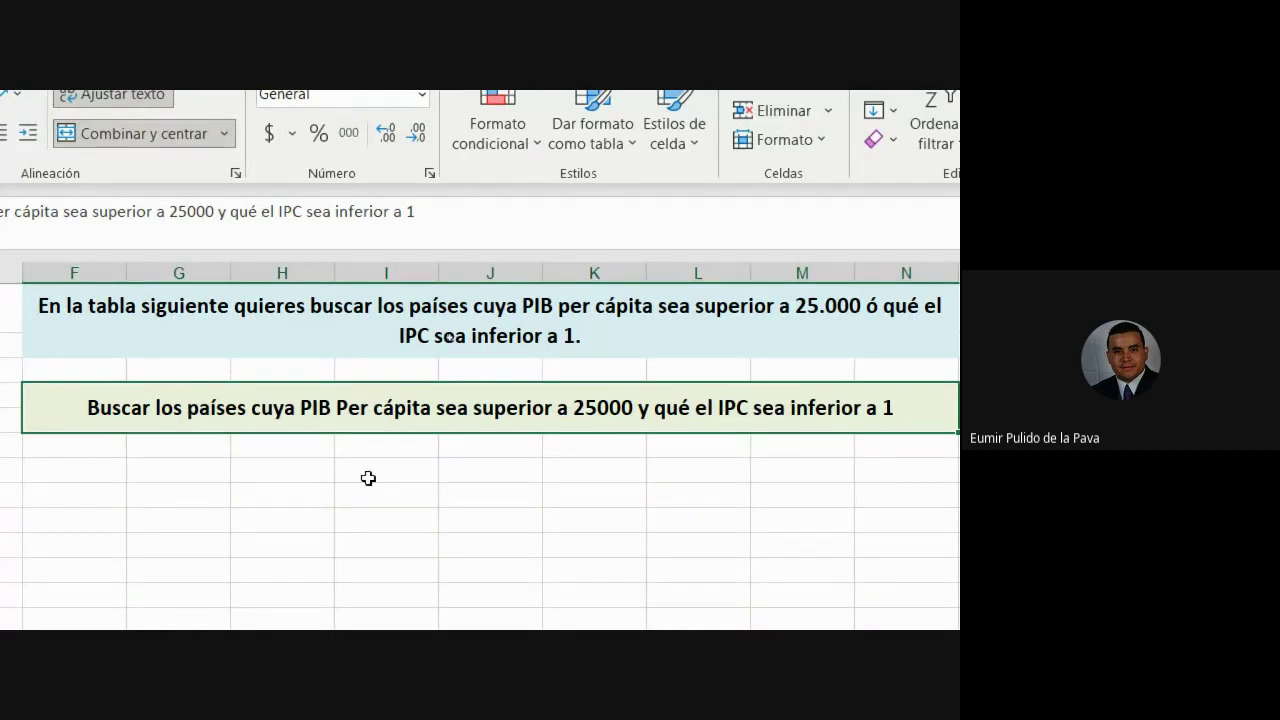
pyautogui.doubleClick(872, 312)
pyautogui.doubleClick(872, 312)
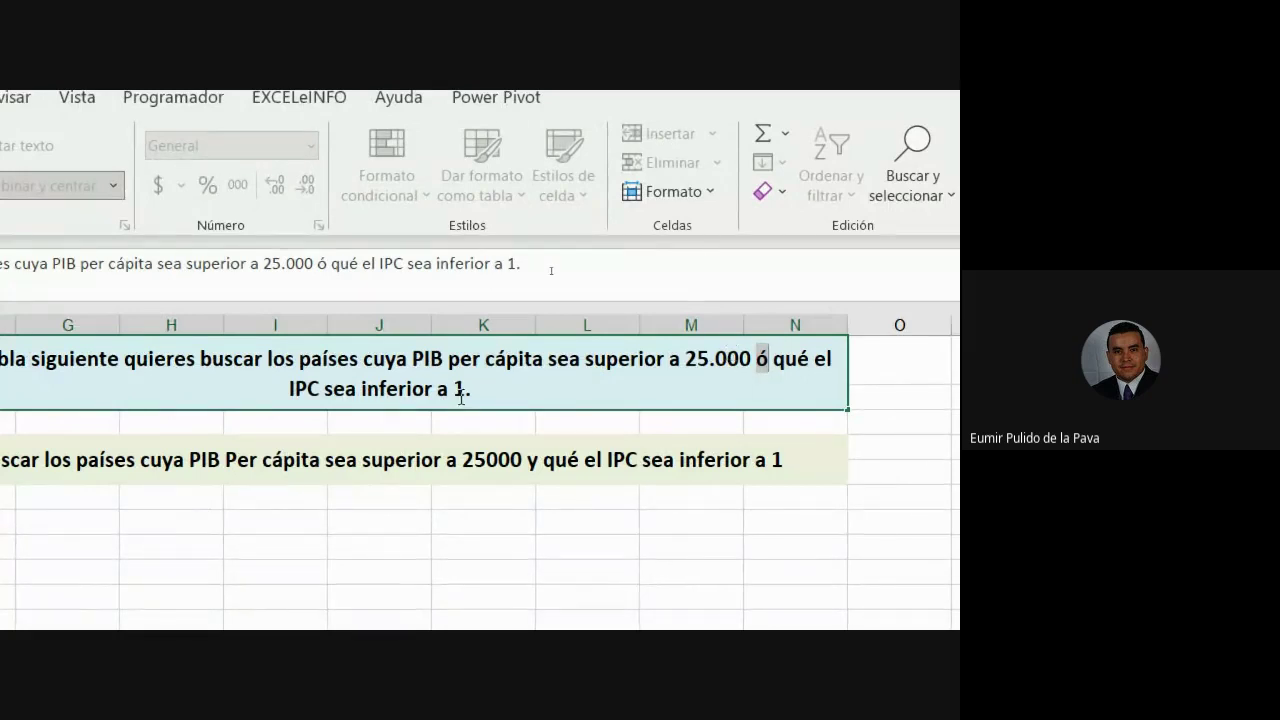
pyautogui.click(525, 460)
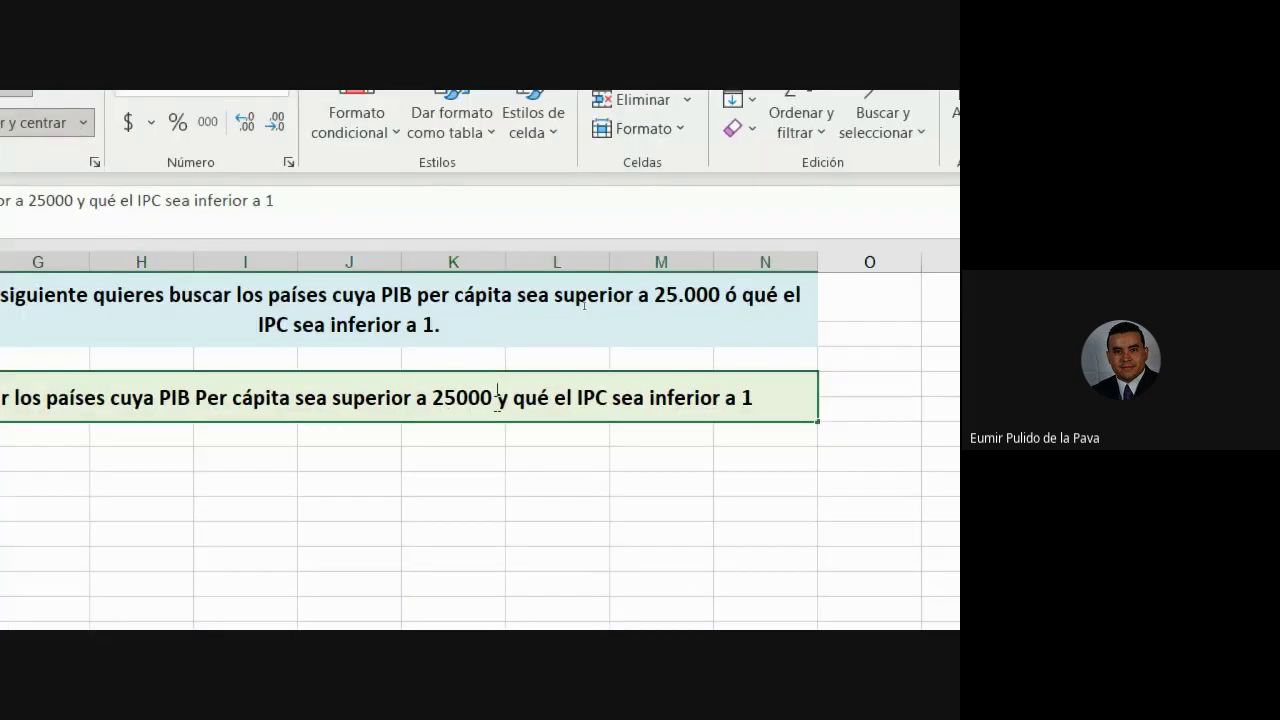
pyautogui.moveTo(497, 397); pyautogui.dragTo(510, 397)
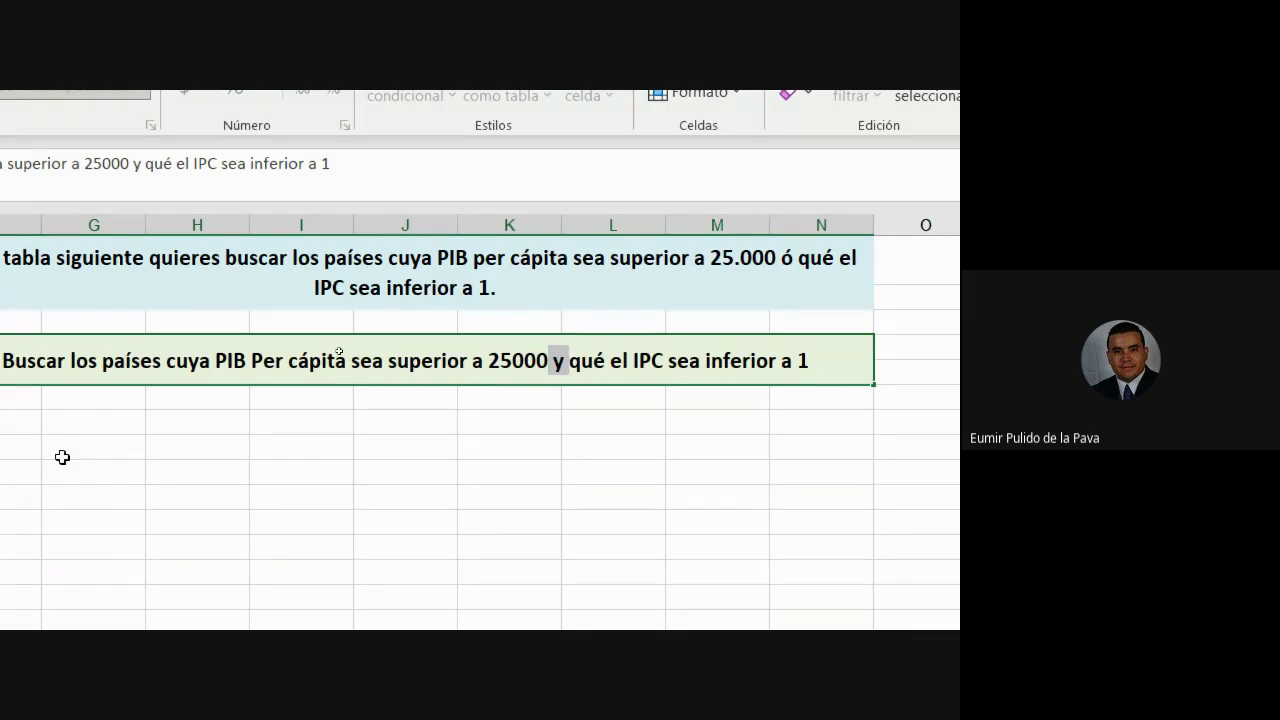
pyautogui.click(527, 293)
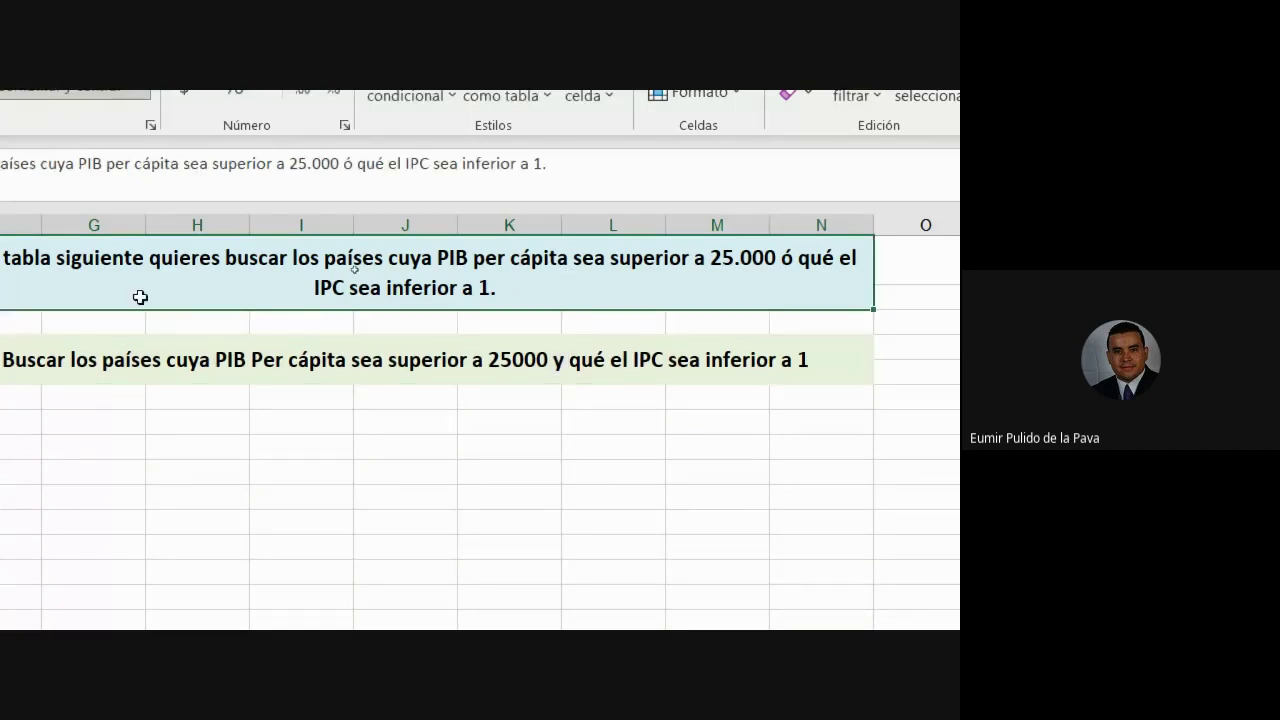
pyautogui.hscroll(-5, 140, 297)
# Turn on AutoFilter, keep only PIB per cápita greater than 25000, and select the remaining countries.
pyautogui.click(280, 333)
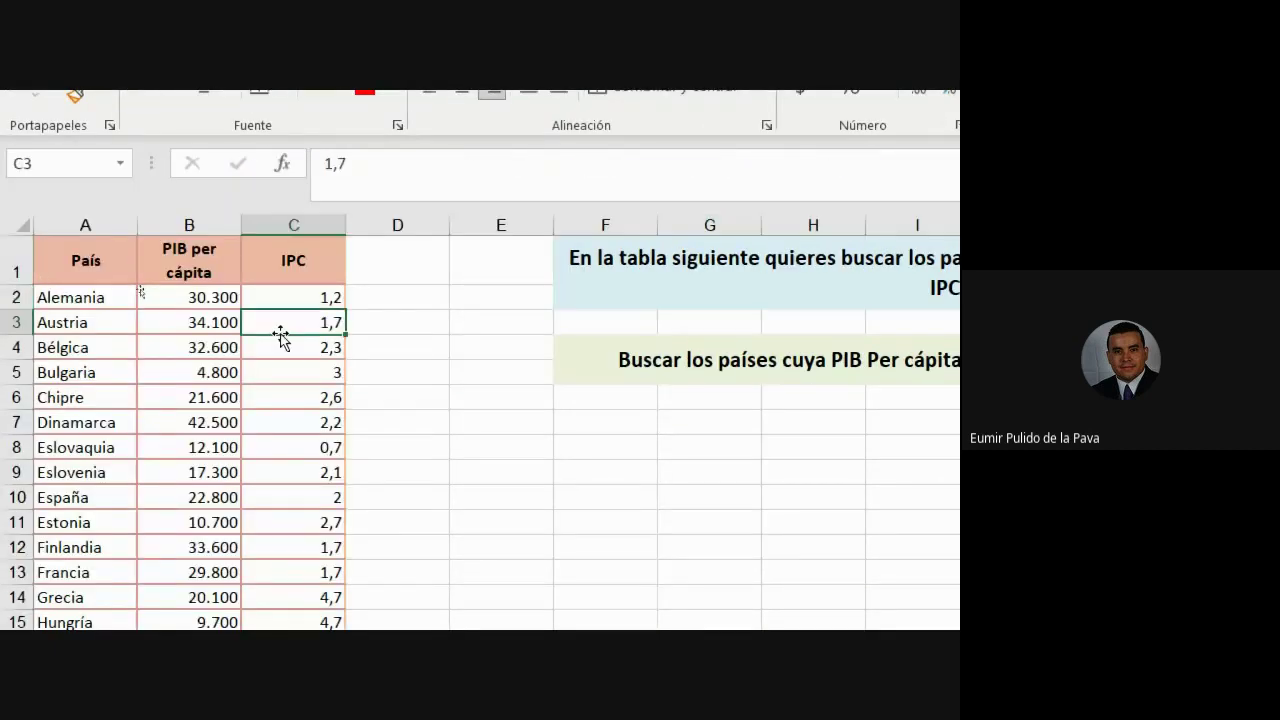
pyautogui.hotkey('ctrl', 'shift', 'l')
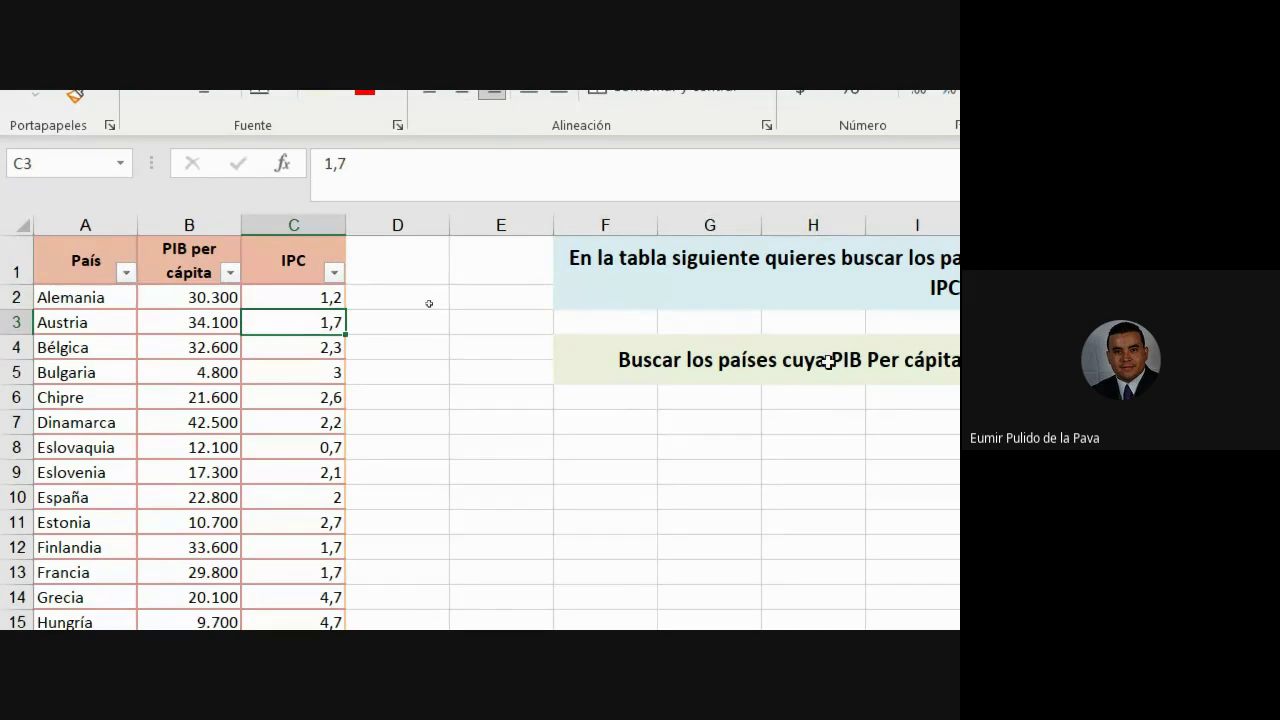
pyautogui.hscroll(5, 654, 289)
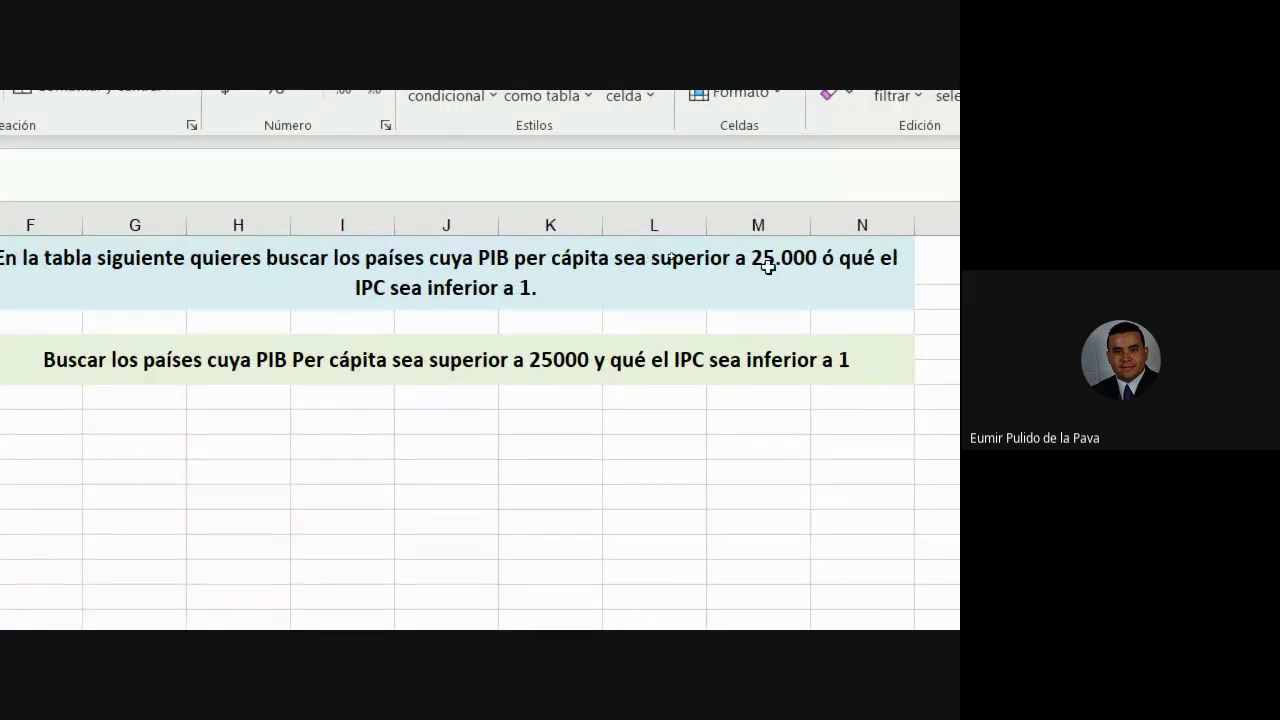
pyautogui.hscroll(-5, 726, 269)
pyautogui.click(229, 272)
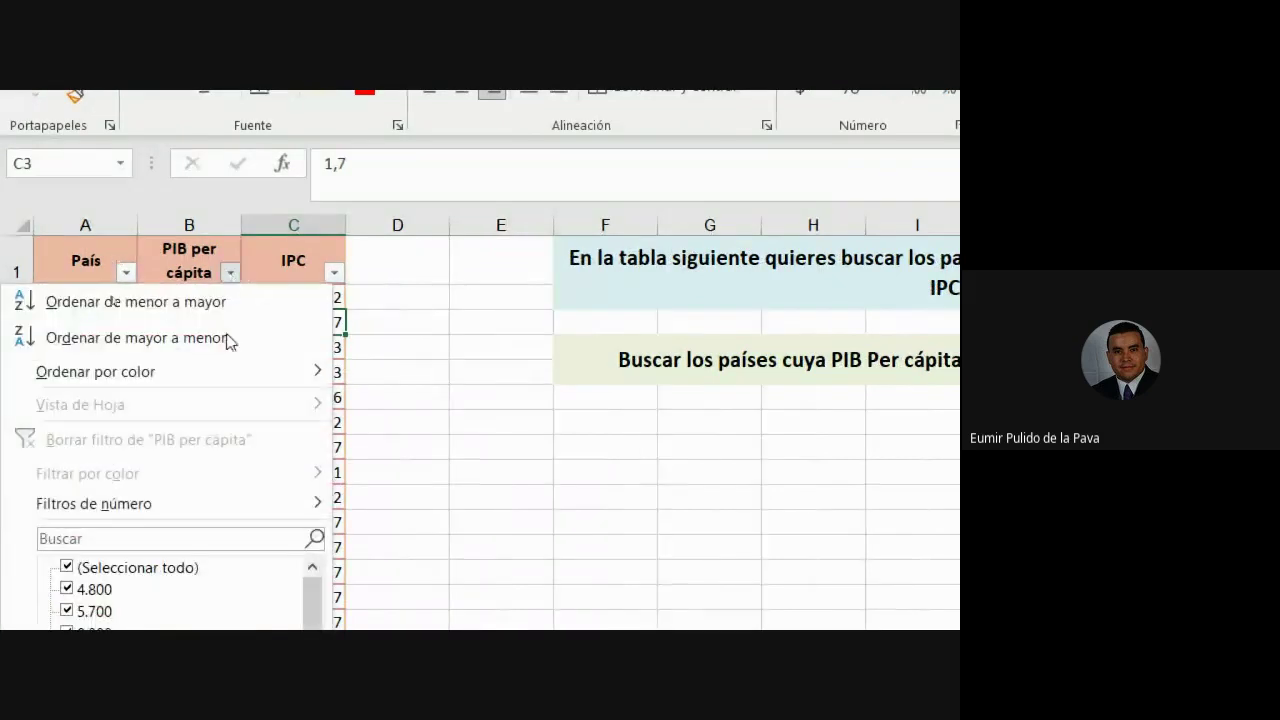
pyautogui.moveTo(167, 163)
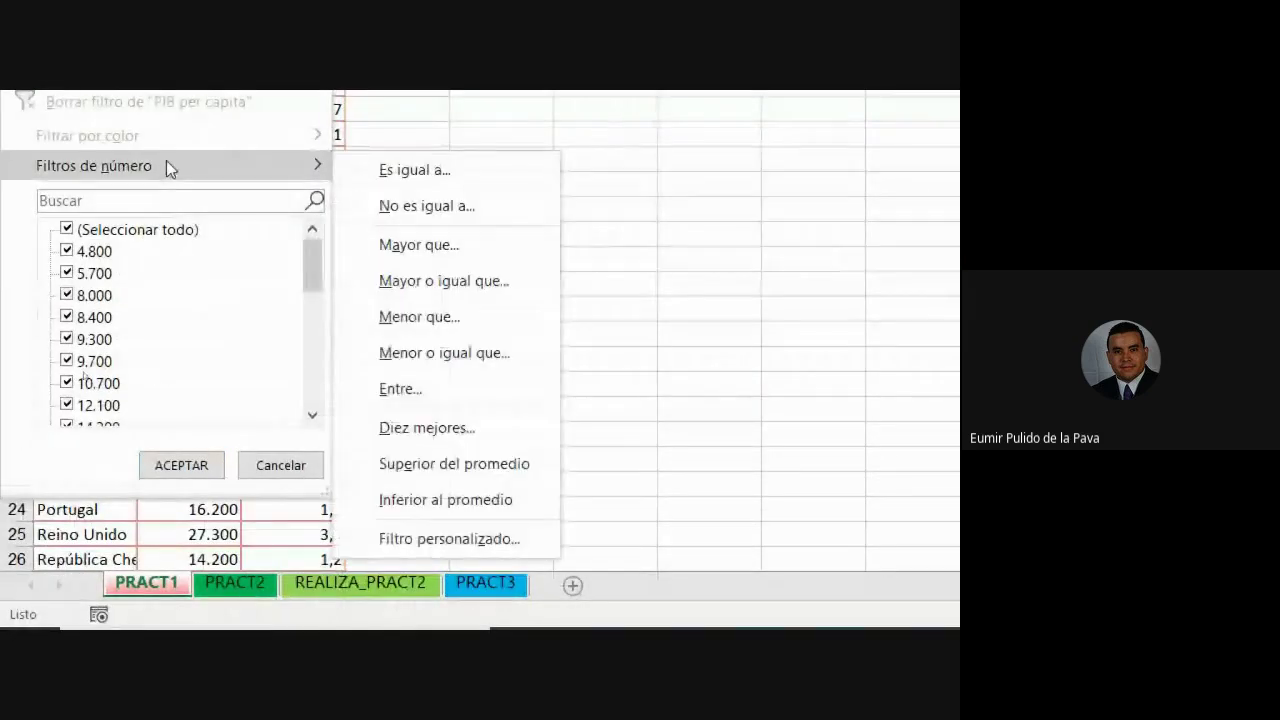
pyautogui.click(390, 245)
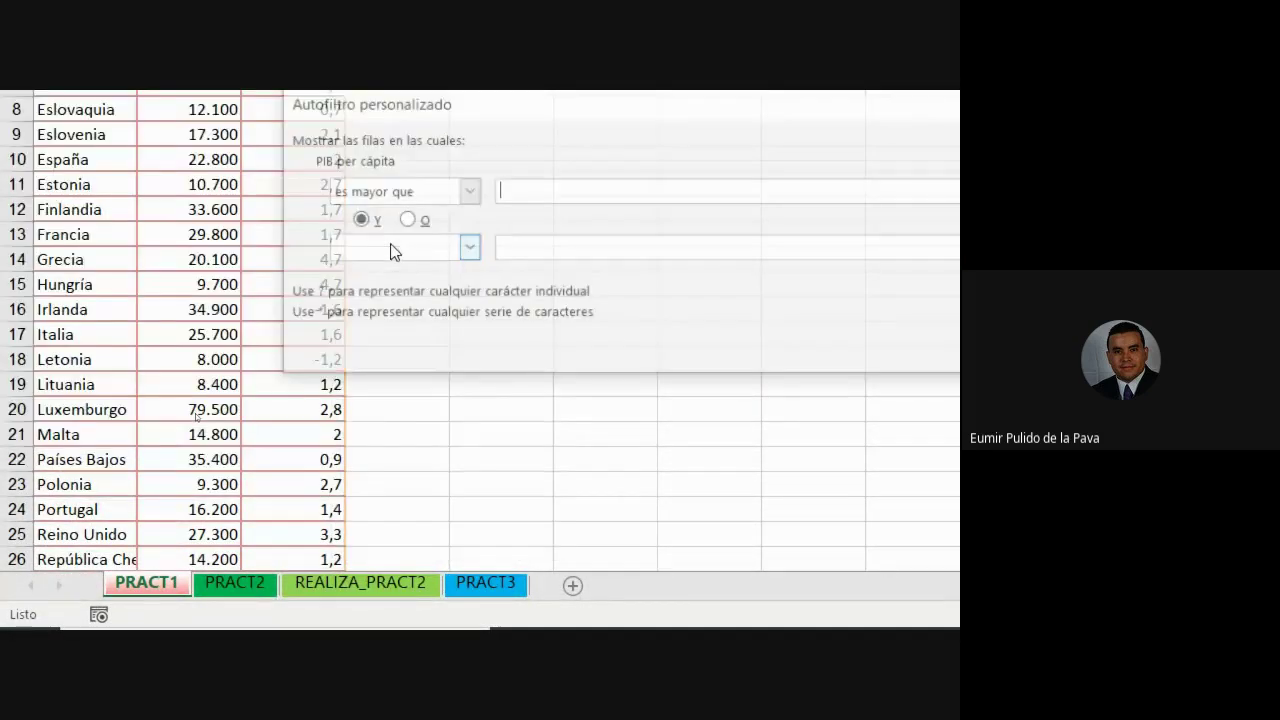
pyautogui.write('2500')
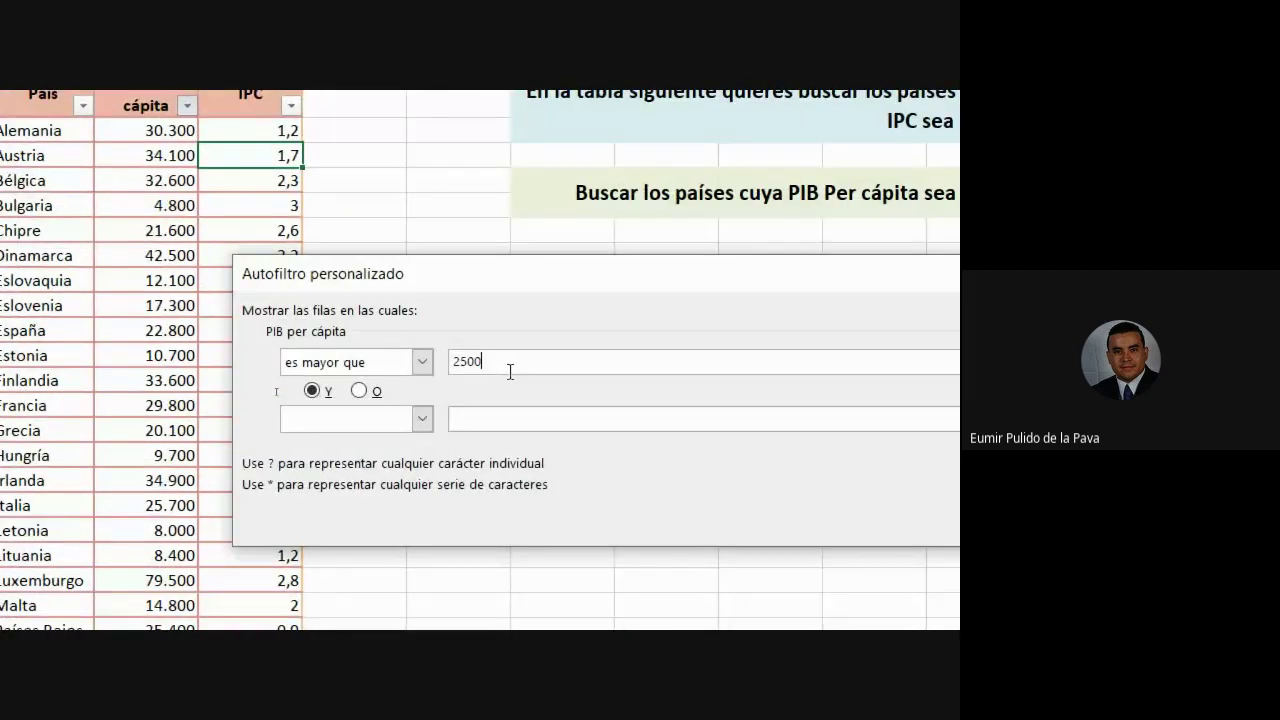
pyautogui.write('0')
pyautogui.press('Return')
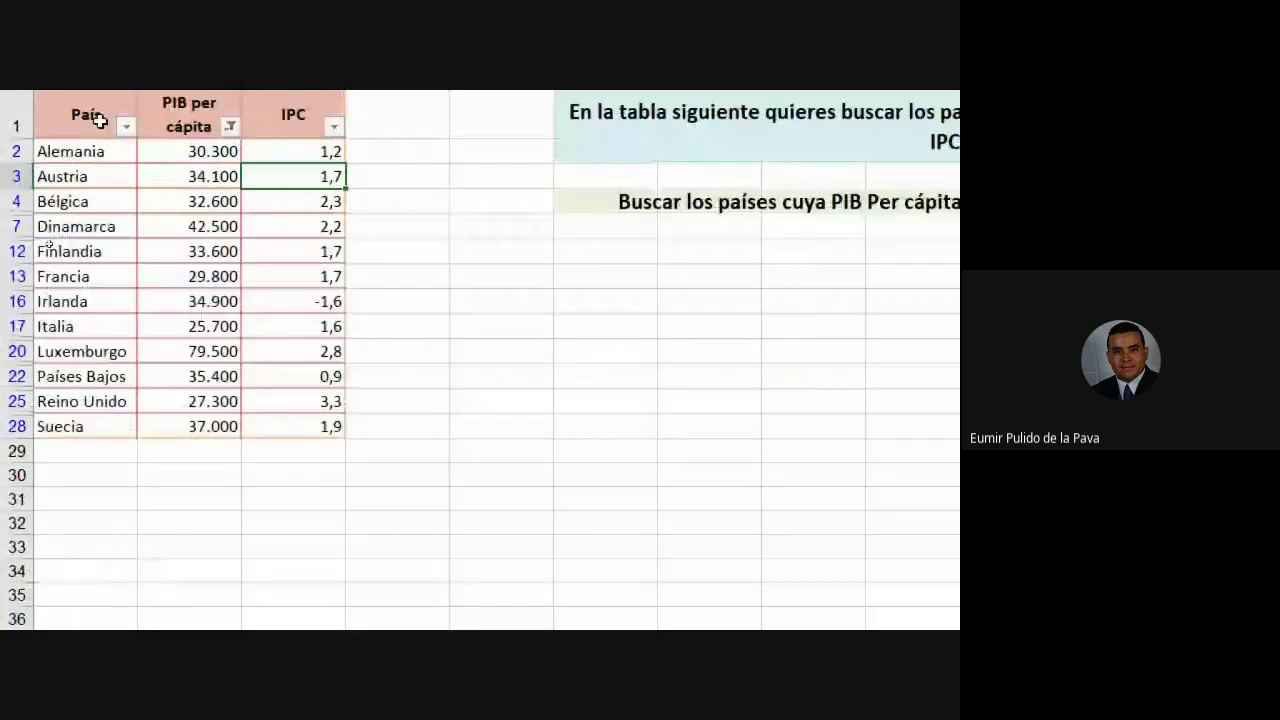
pyautogui.moveTo(85, 244); pyautogui.dragTo(100, 519)
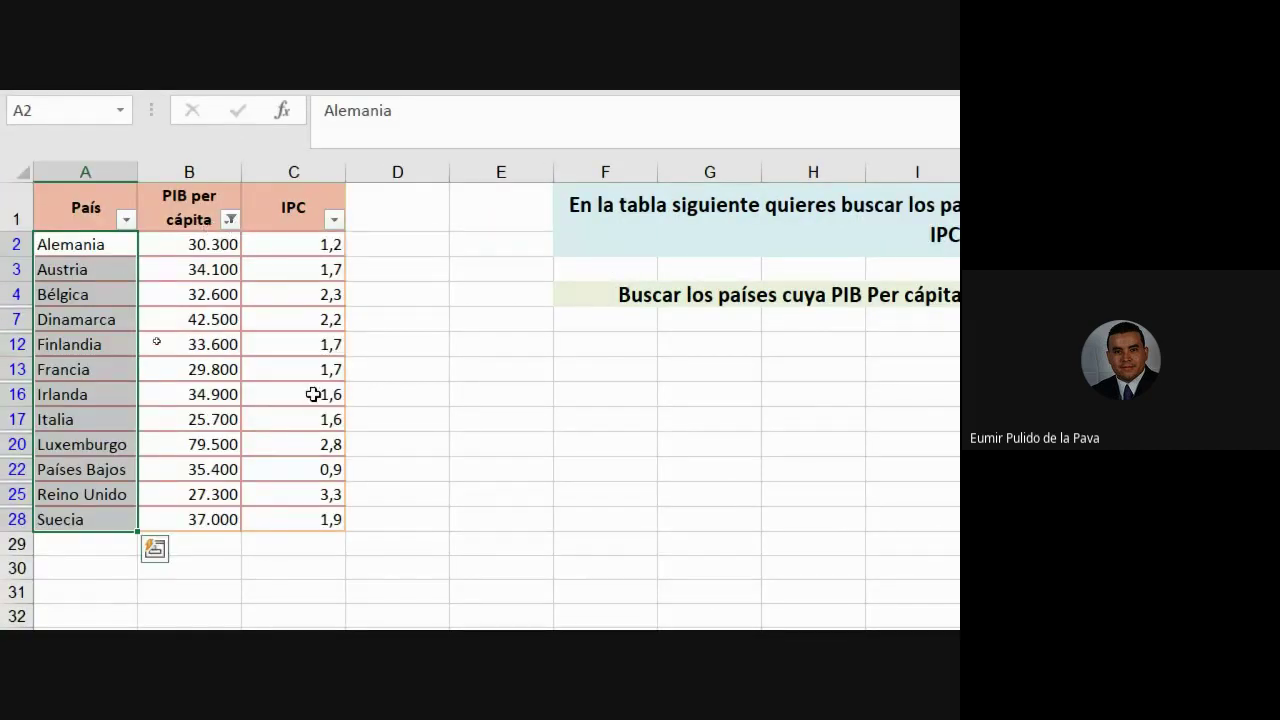
# Clear the PIB per cápita filter and filter IPC to values less than 1.
pyautogui.click(232, 220)
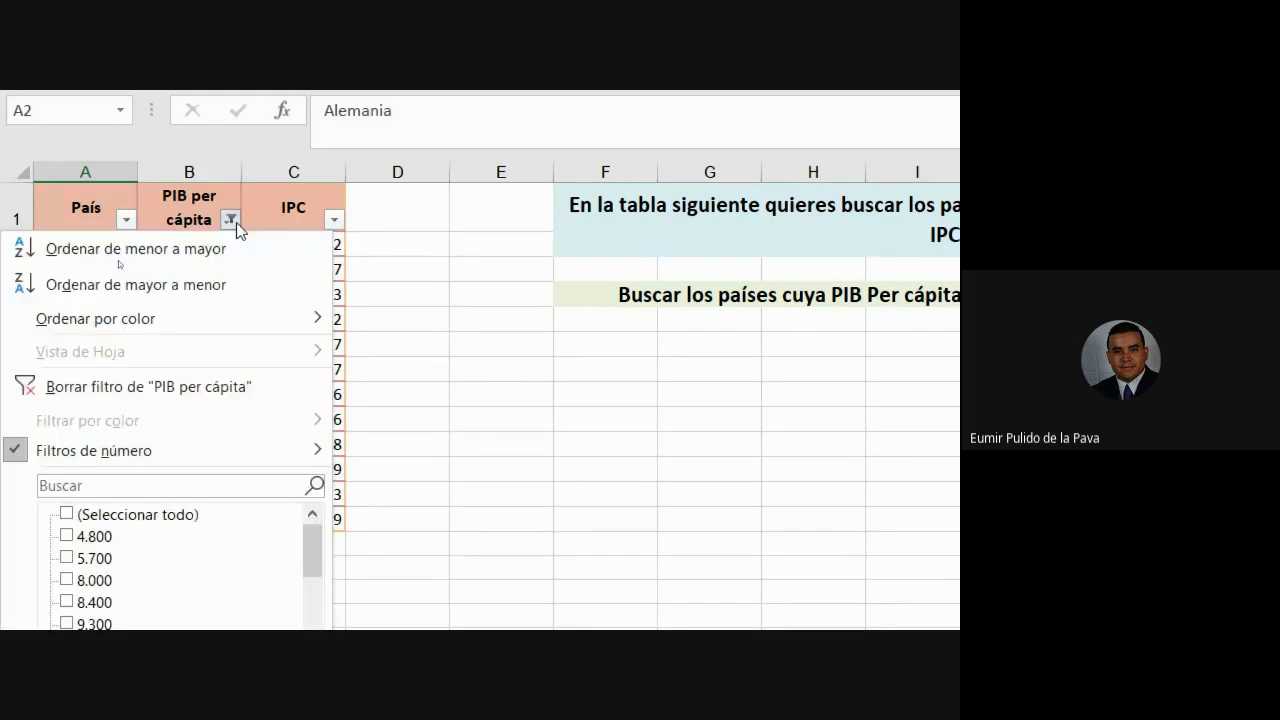
pyautogui.click(210, 386)
pyautogui.click(334, 219)
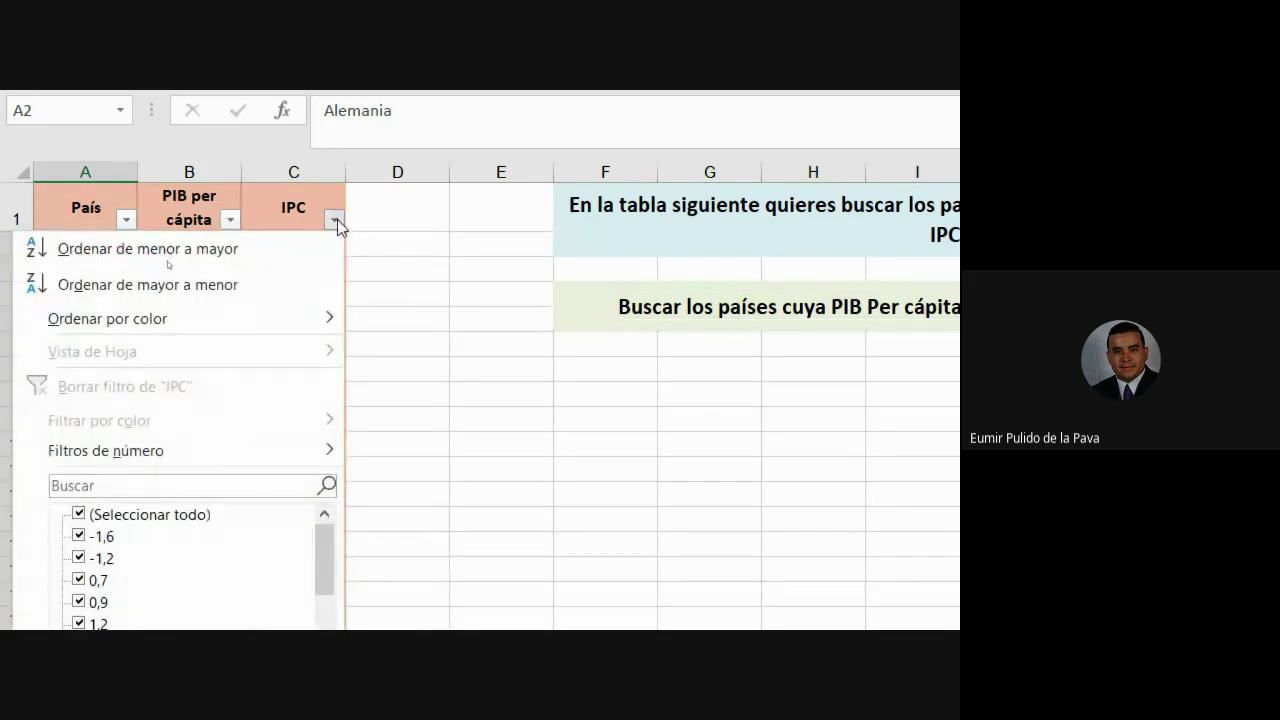
pyautogui.moveTo(335, 445)
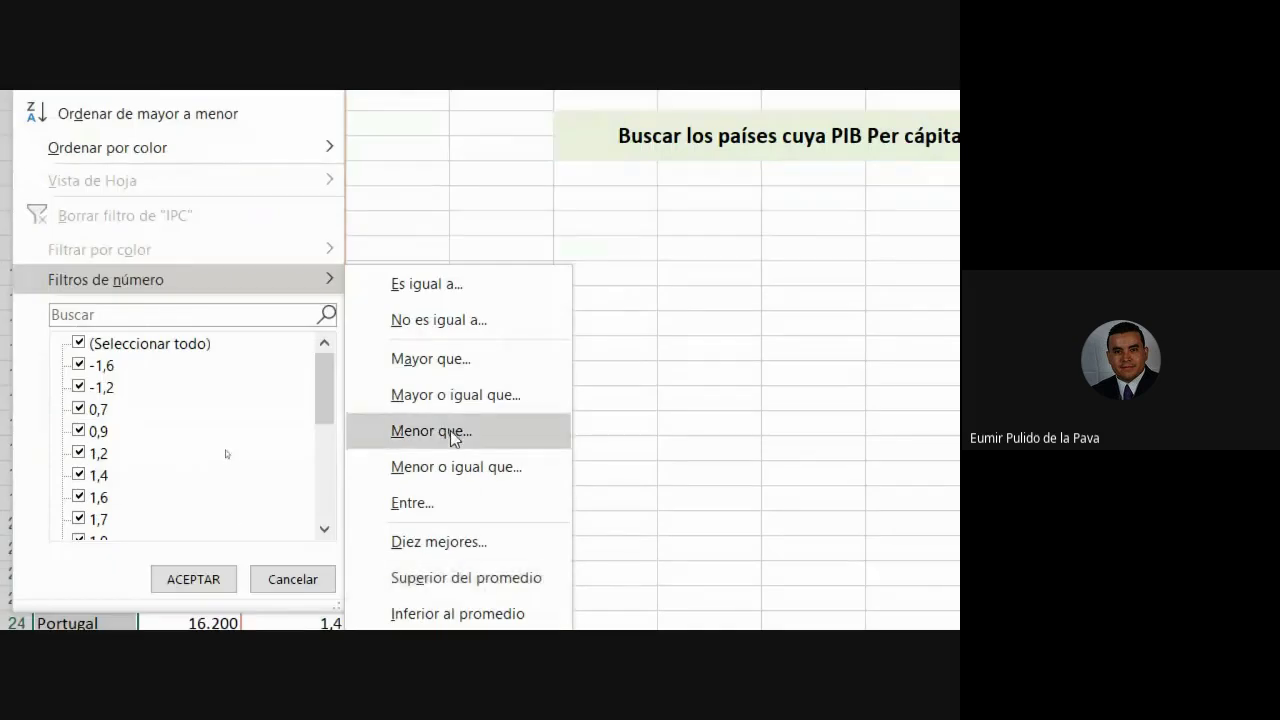
pyautogui.click(450, 430)
pyautogui.write('1')
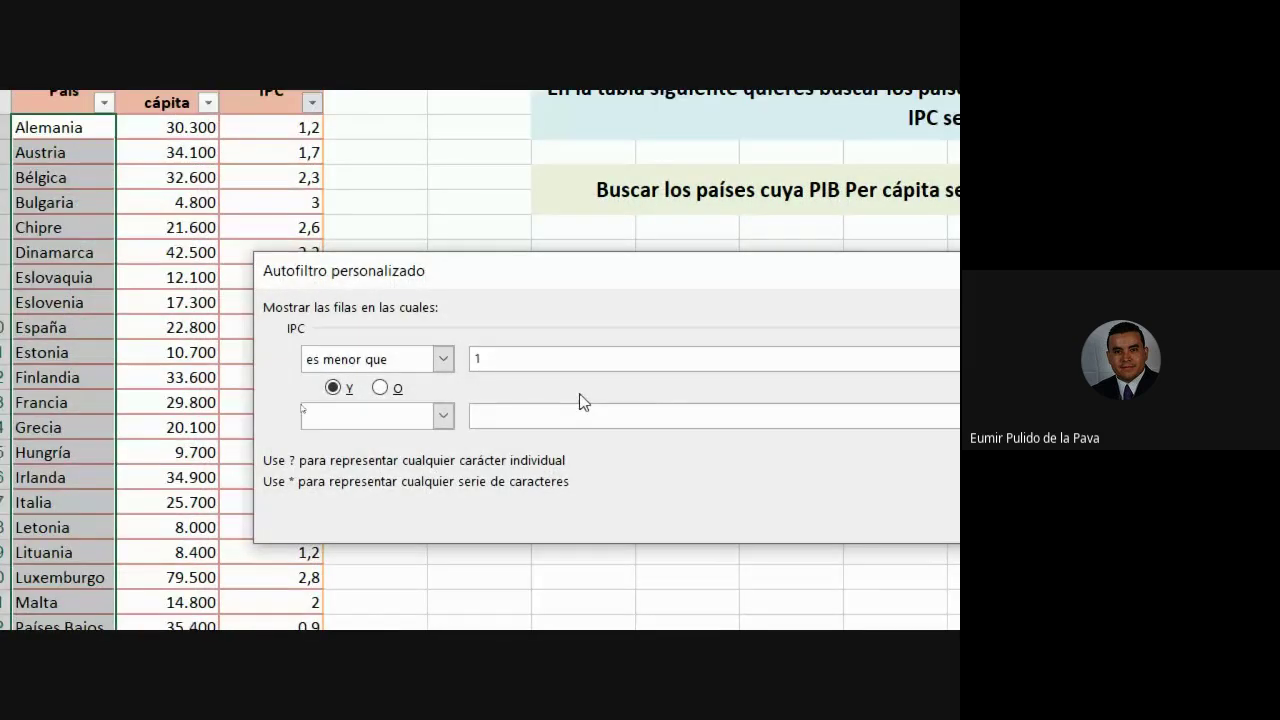
pyautogui.press('Return')
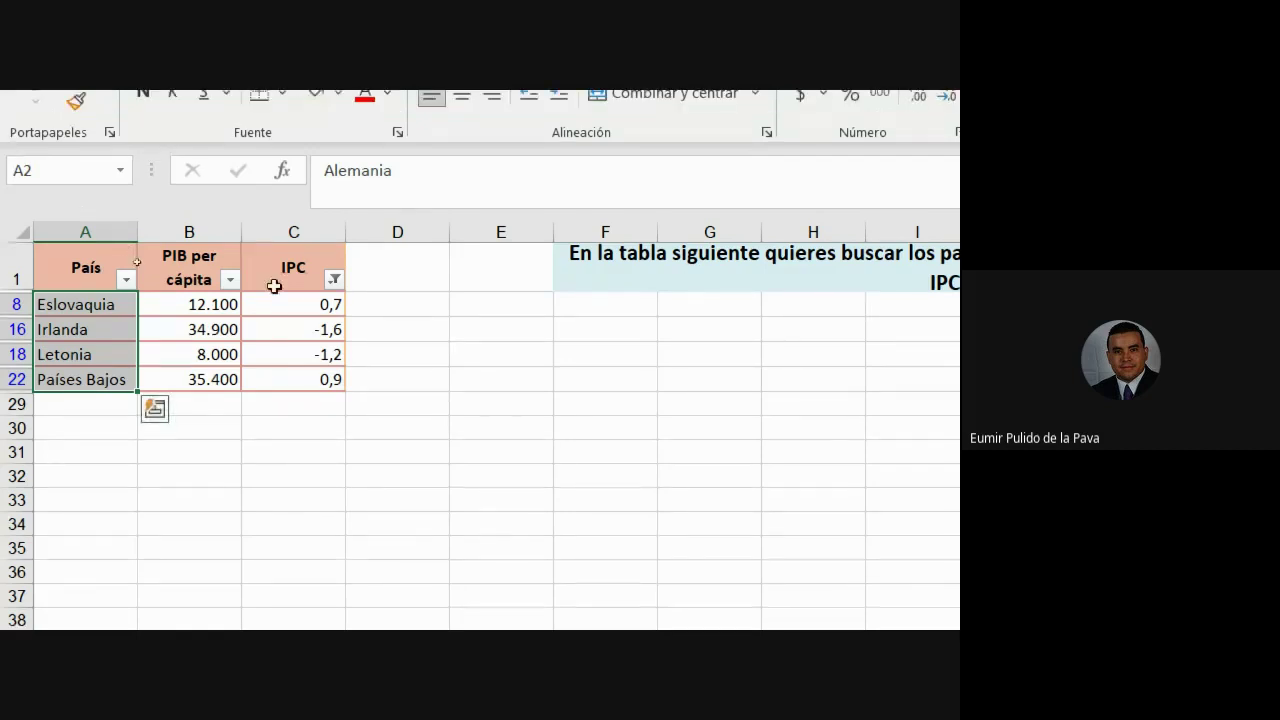
# Select the PIB and IPC values of Irlanda (34.900) and Países Bajos (35.400).
pyautogui.click(221, 326)
pyautogui.keyDown('ctrl'); pyautogui.click(211, 379); pyautogui.keyUp('ctrl')
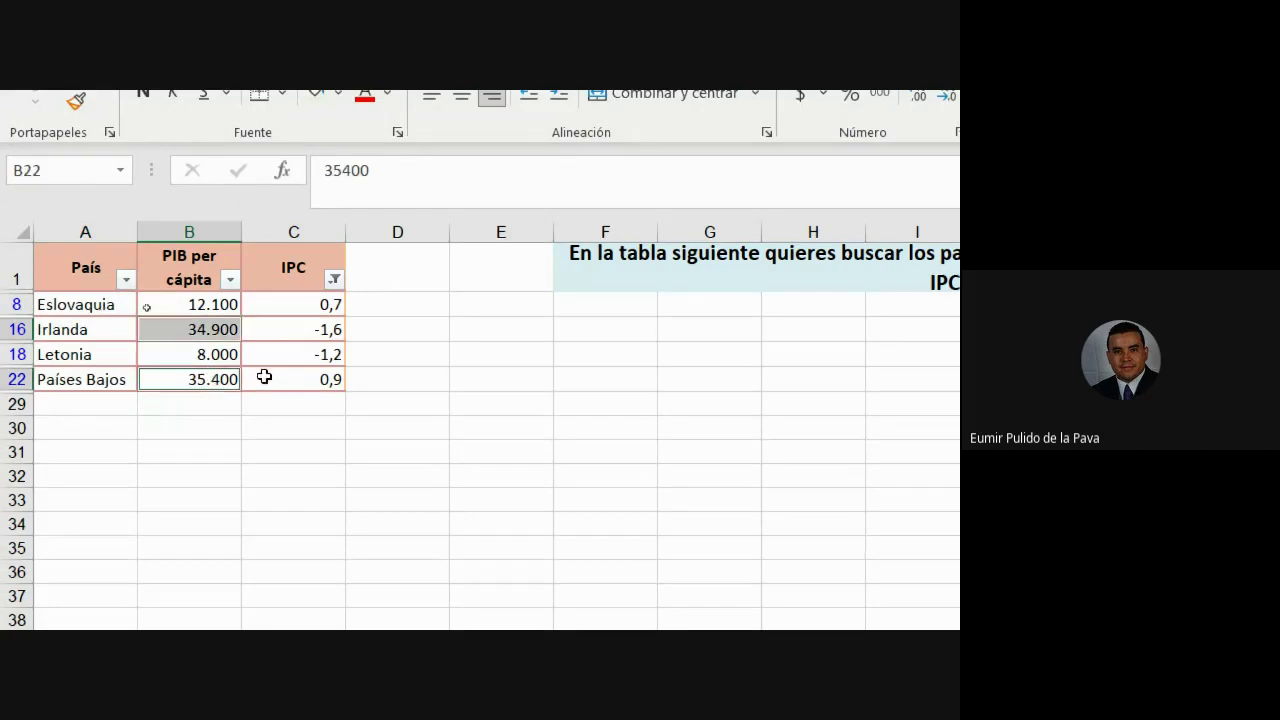
pyautogui.hscroll(2, 880, 300)
pyautogui.hscroll(3, 858, 296)
pyautogui.hscroll(1, 858, 296)
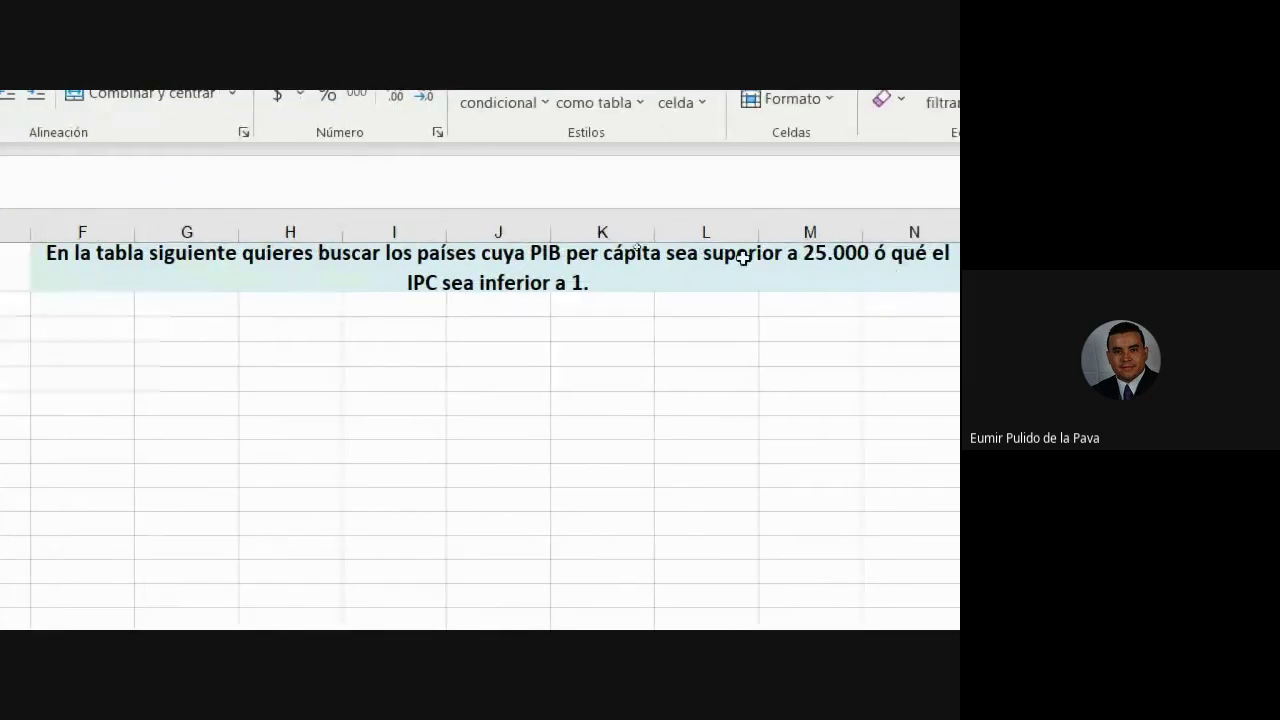
pyautogui.hscroll(-5, 178, 402)
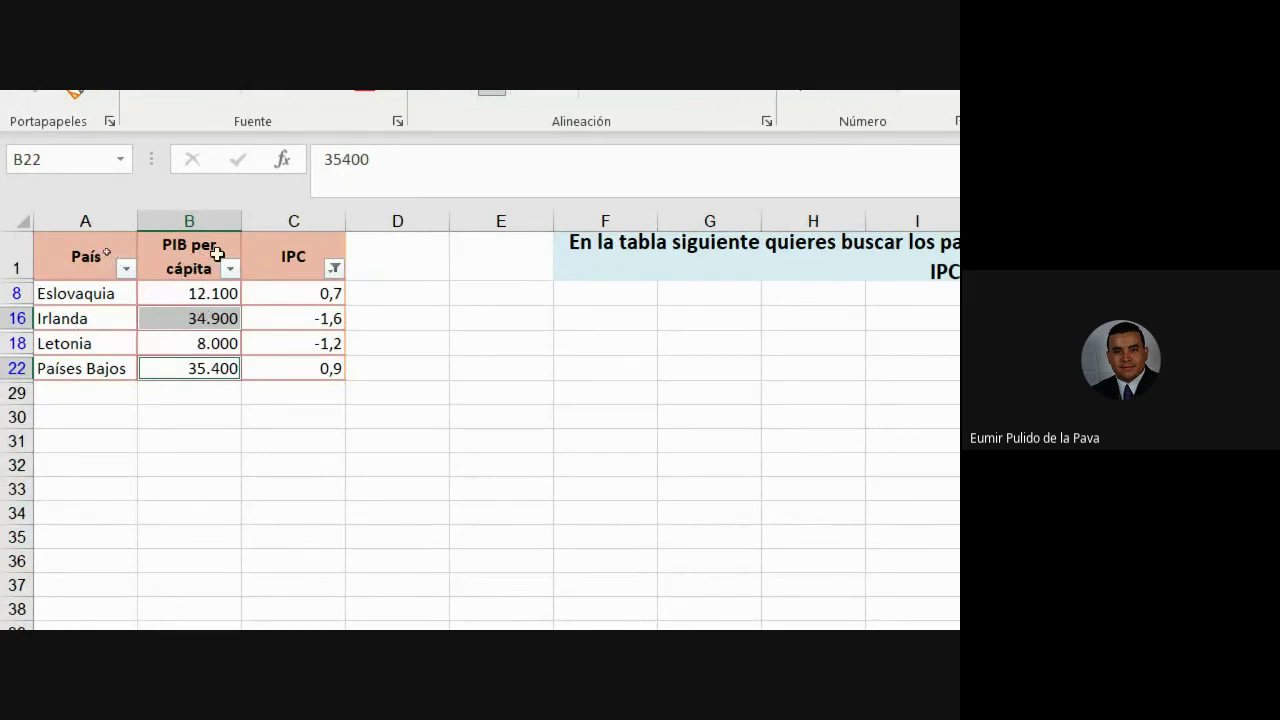
pyautogui.moveTo(200, 323); pyautogui.dragTo(300, 320)
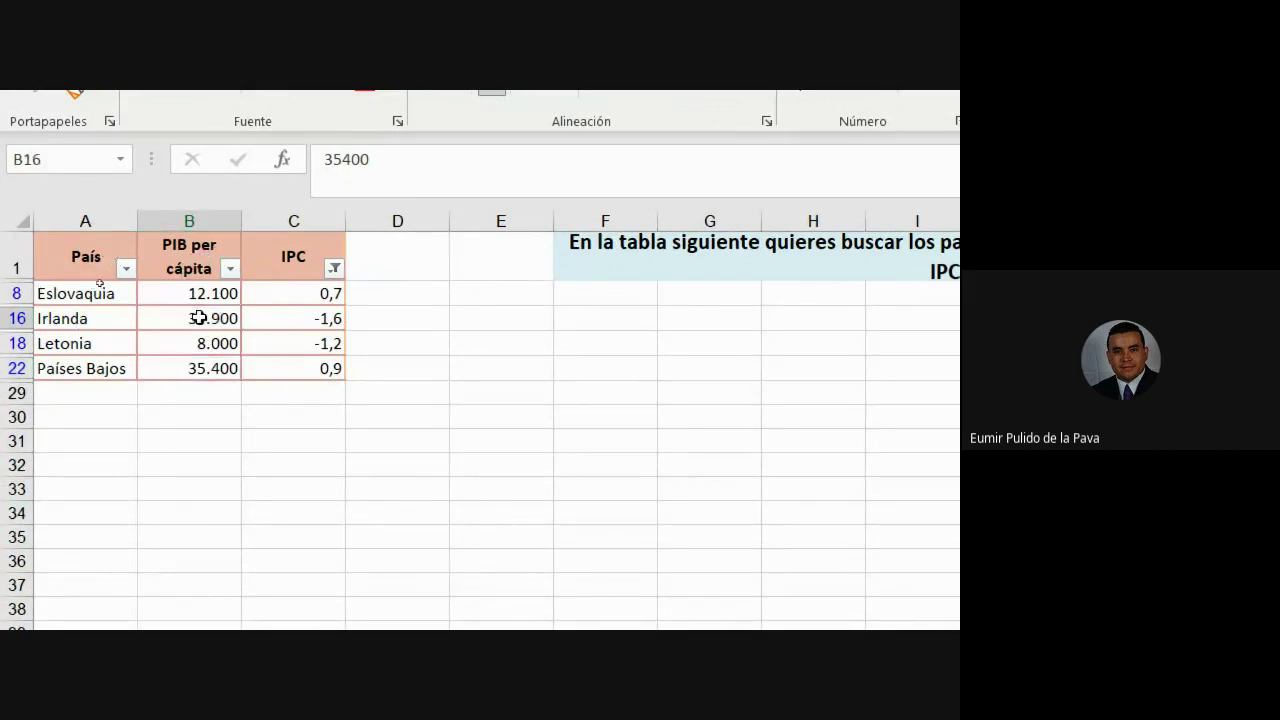
pyautogui.moveTo(219, 366); pyautogui.dragTo(300, 368)
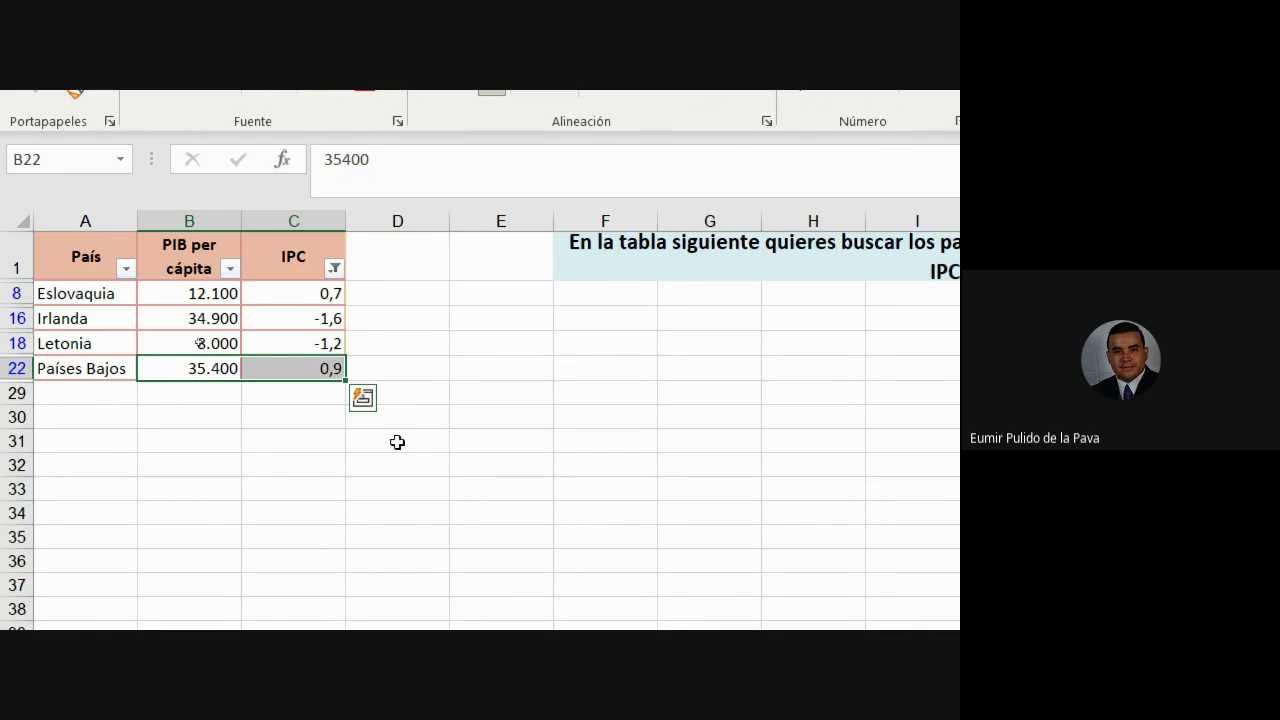
# Clear the IPC filter and select the PIB-and-IPC task statement.
pyautogui.click(334, 268)
pyautogui.click(259, 448)
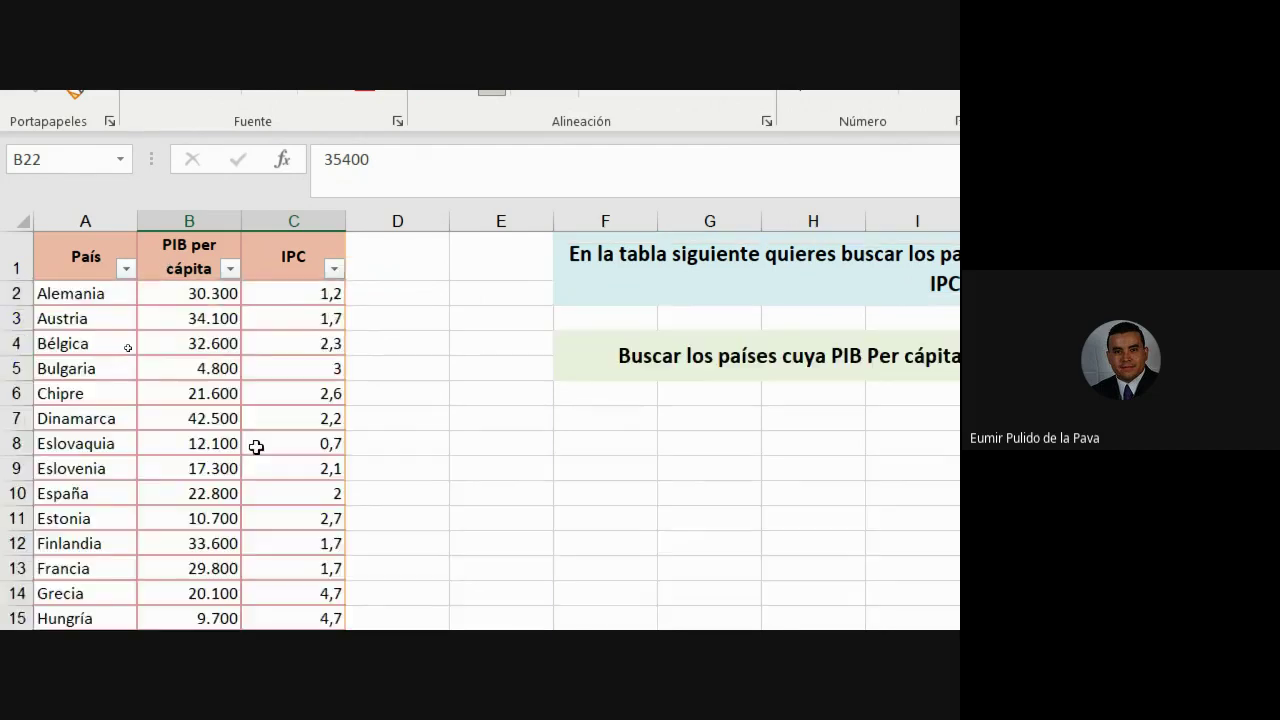
pyautogui.hscroll(2, 531, 400)
pyautogui.click(566, 377)
pyautogui.hscroll(-2, 25, 420)
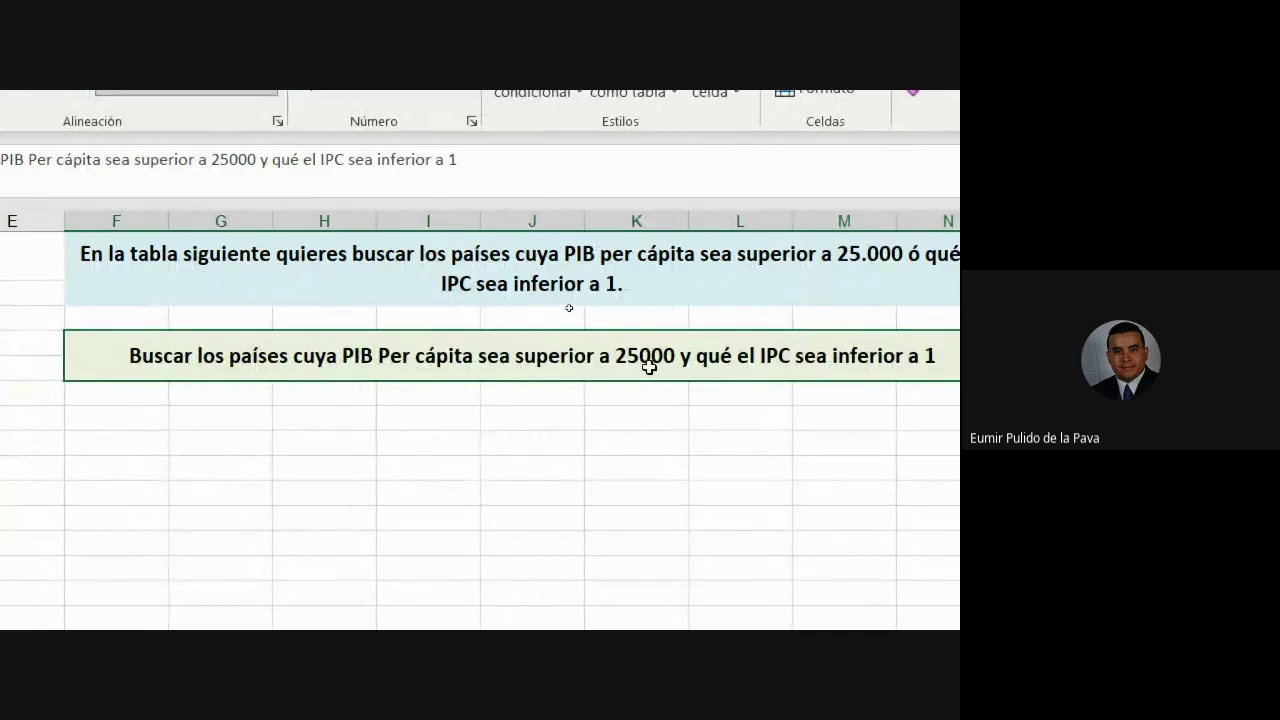
pyautogui.hscroll(-3, 649, 368)
# Filter PIB per cápita to values greater than 25000.
pyautogui.click(231, 268)
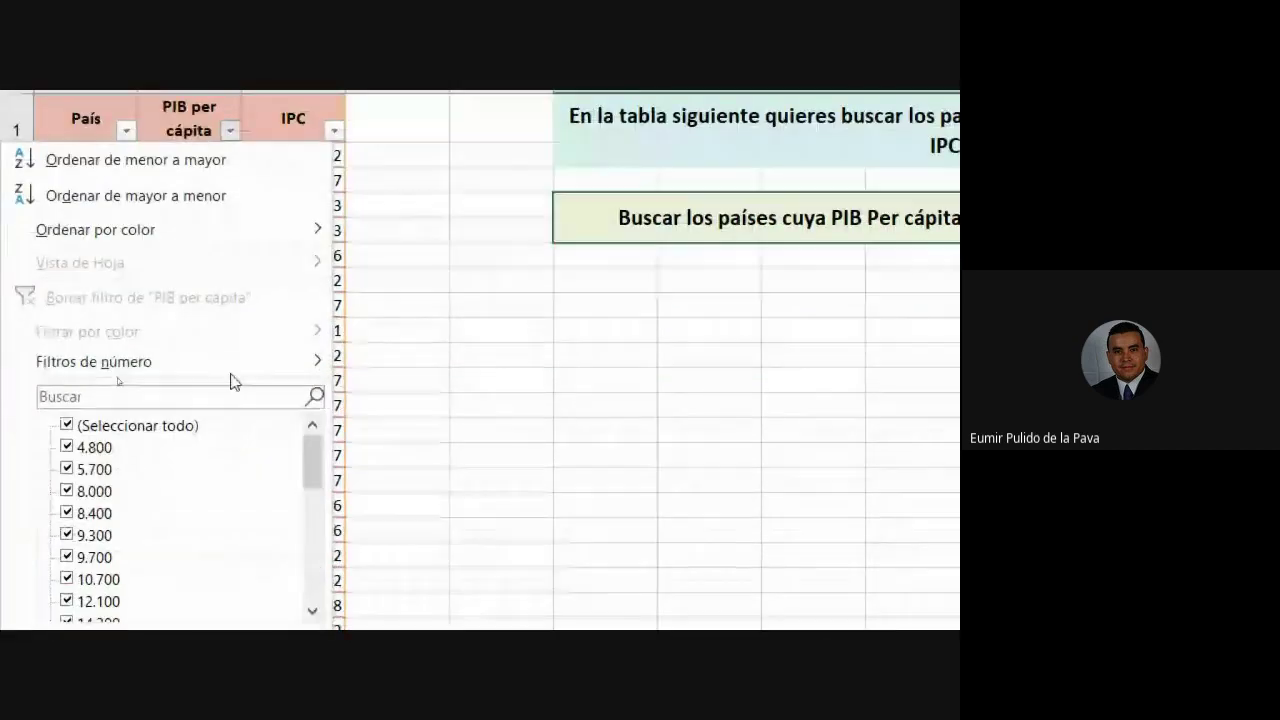
pyautogui.moveTo(240, 360)
pyautogui.click(432, 441)
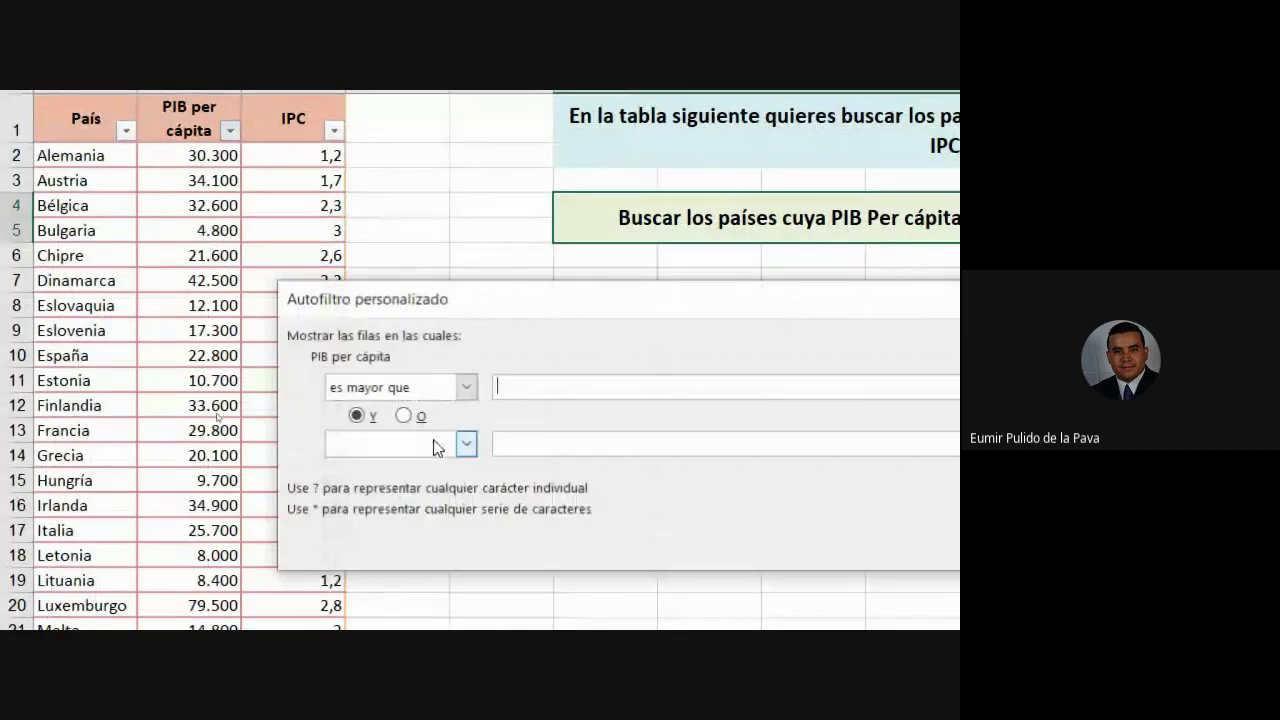
pyautogui.write('25000')
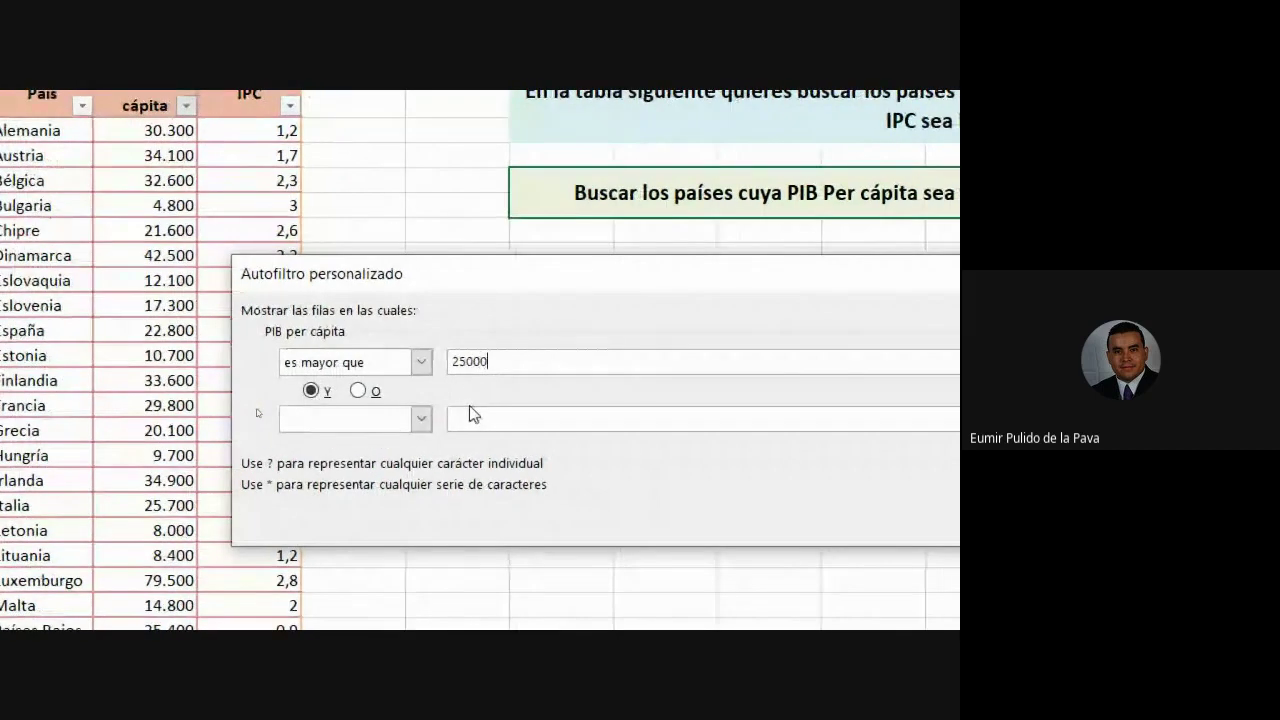
pyautogui.press('Return')
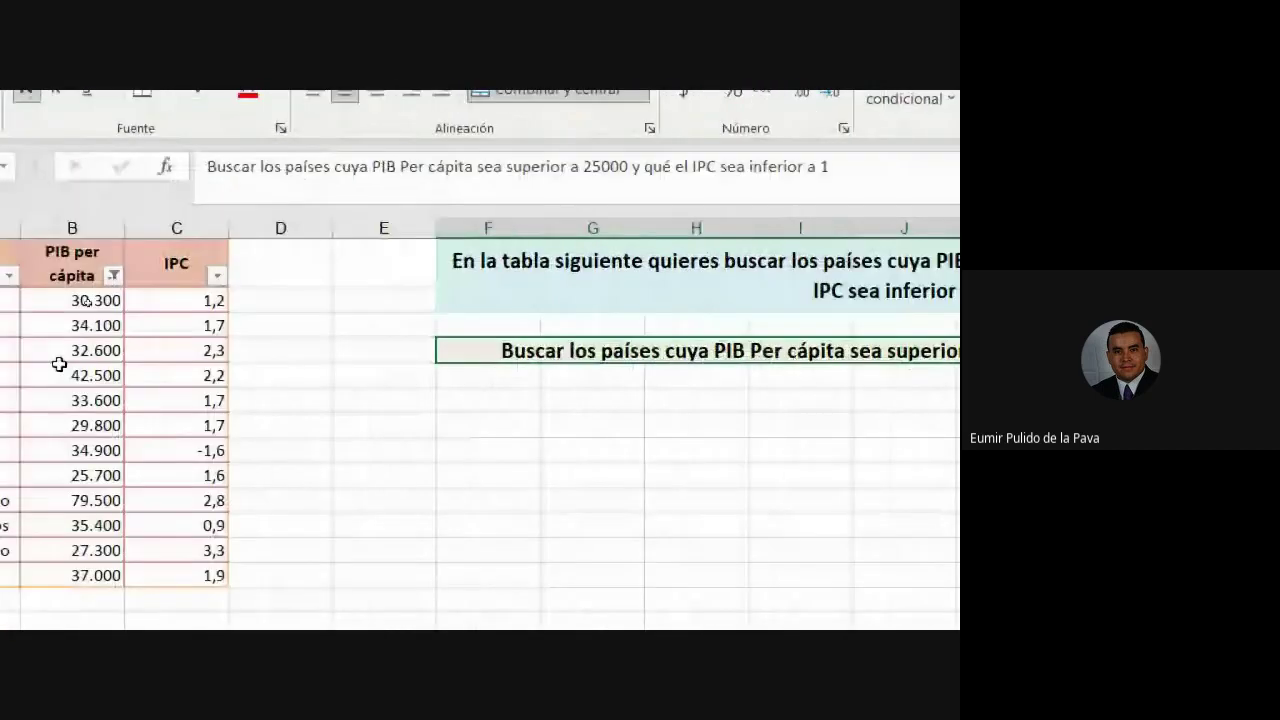
# Try a custom IPC number filter, select the remaining rows and headers, then clear it.
pyautogui.click(335, 276)
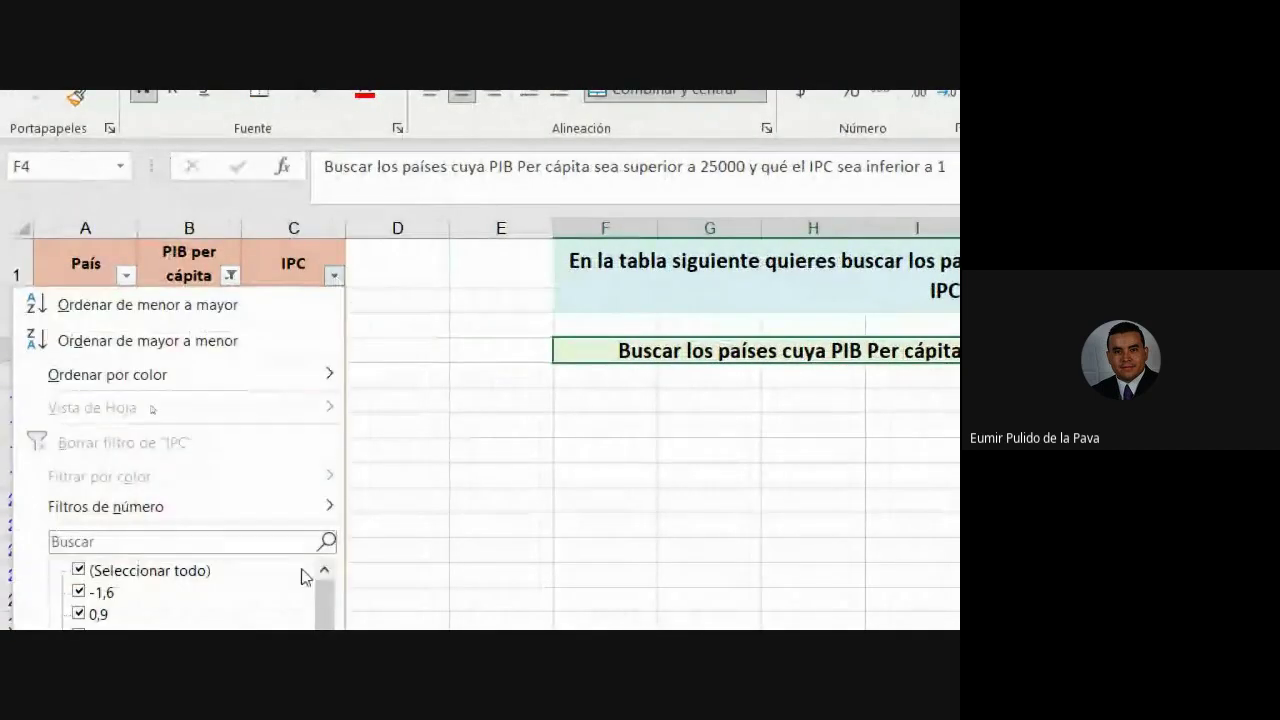
pyautogui.moveTo(300, 510)
pyautogui.click(454, 466)
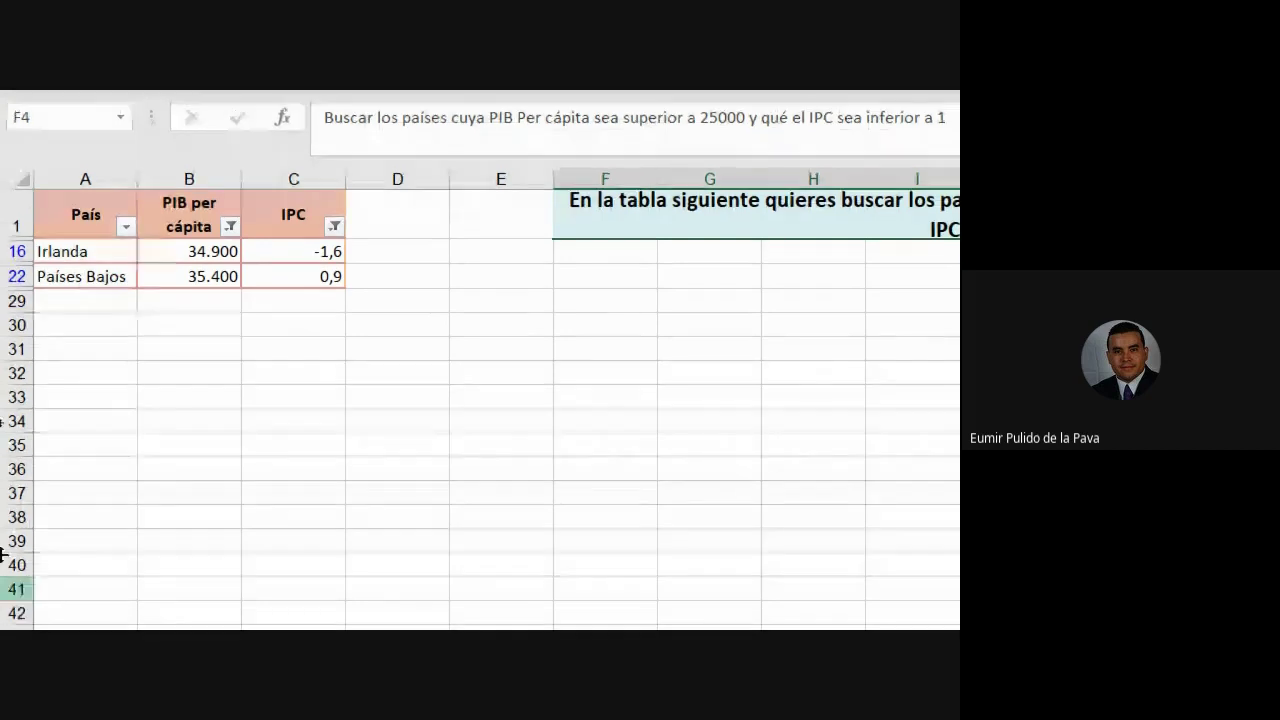
pyautogui.moveTo(46, 251); pyautogui.dragTo(298, 272)
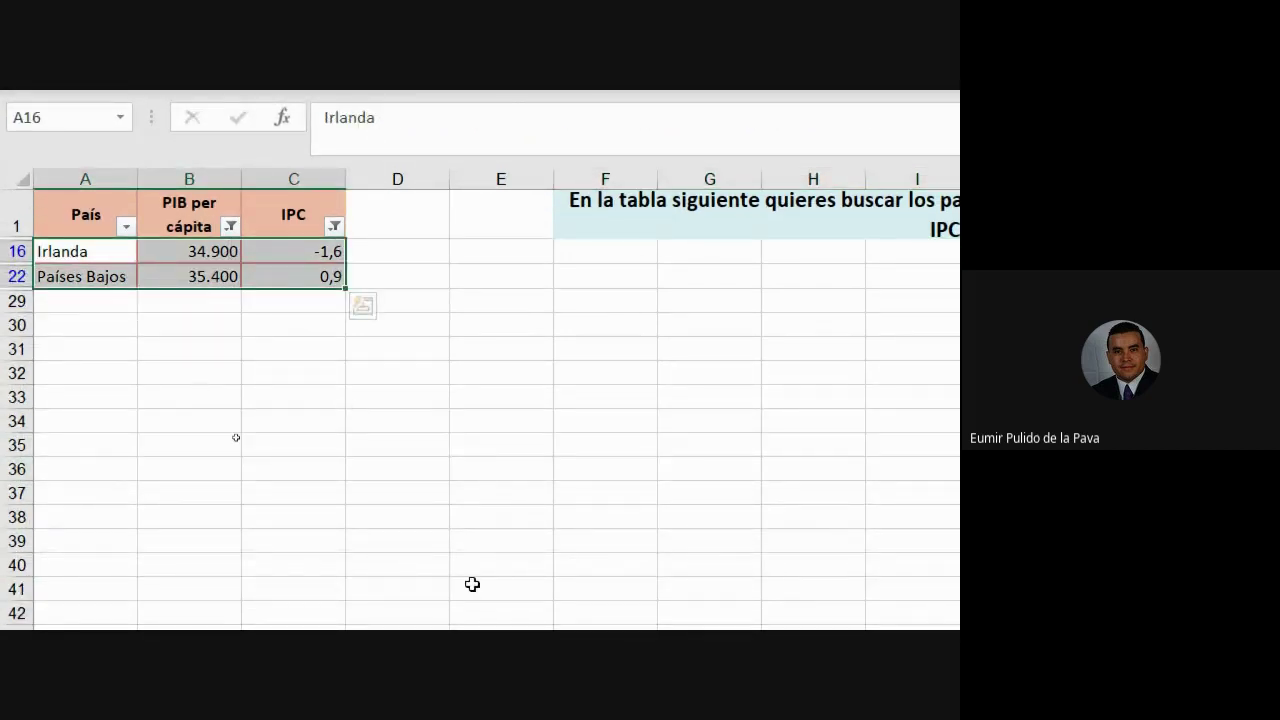
pyautogui.moveTo(178, 200); pyautogui.dragTo(274, 218)
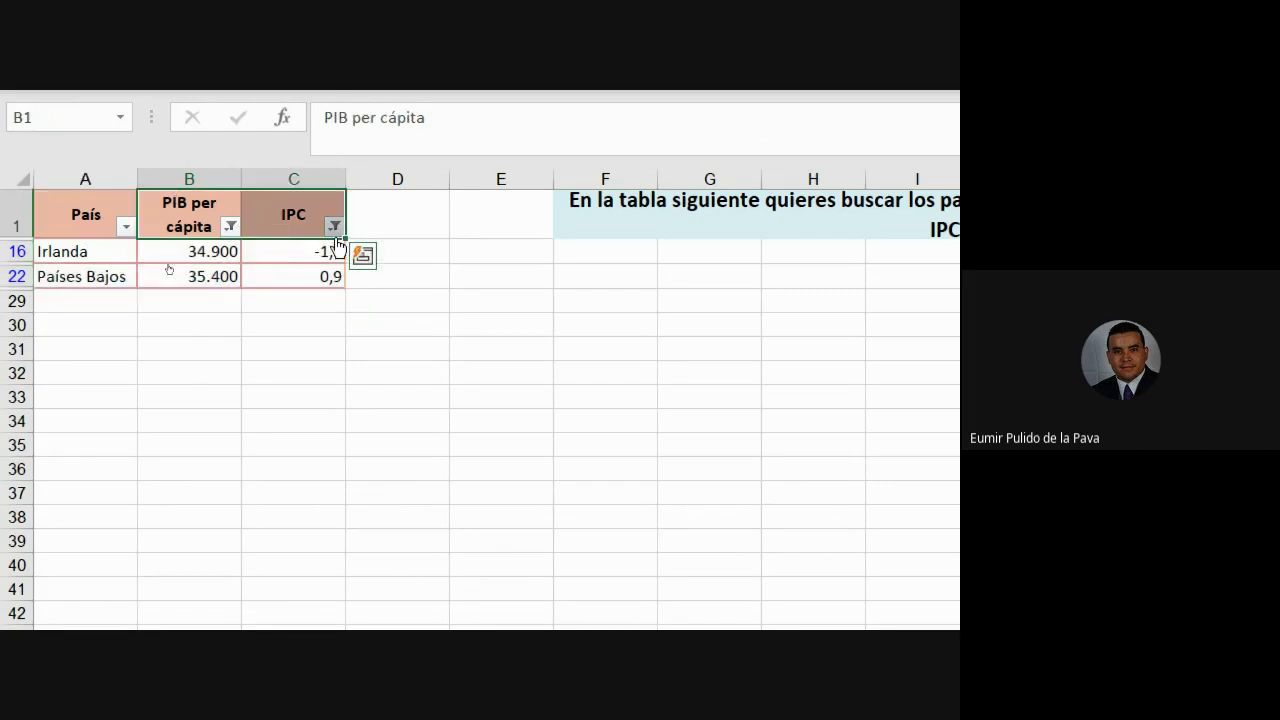
pyautogui.click(333, 226)
pyautogui.click(278, 400)
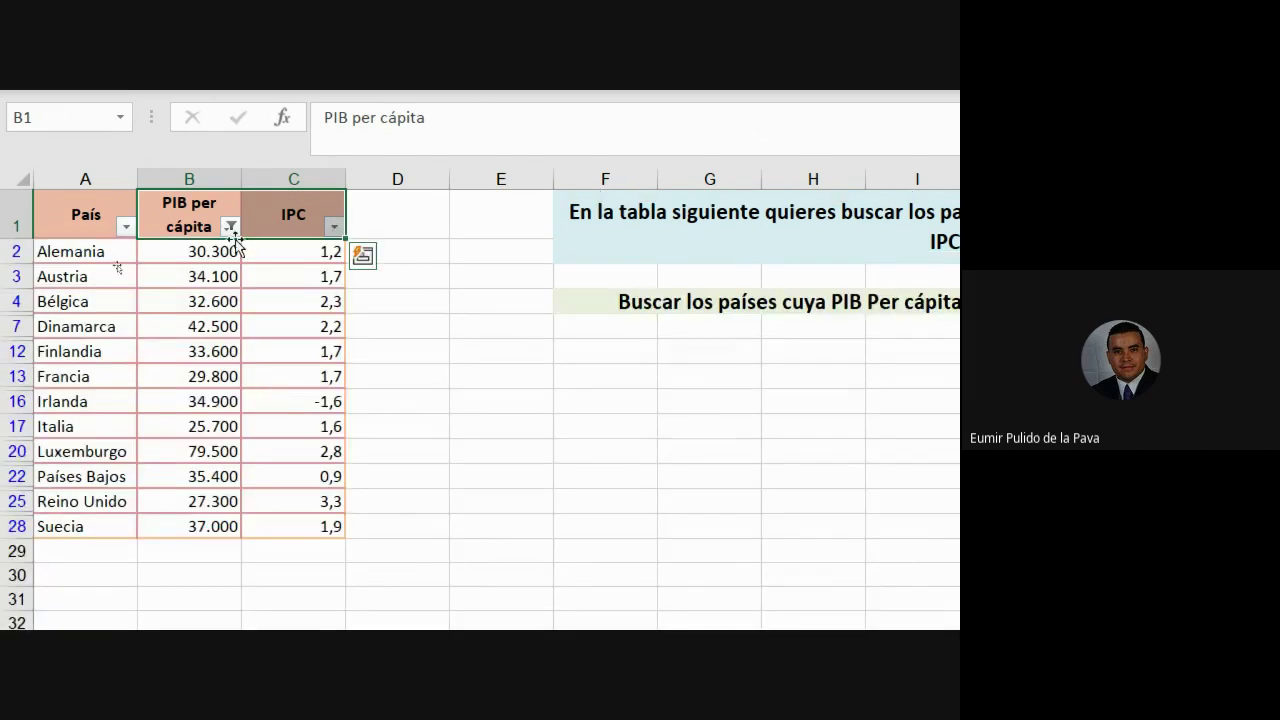
# Select columns B and C, the IPC header, the task statement and the OR-criteria heading.
pyautogui.click(194, 179)
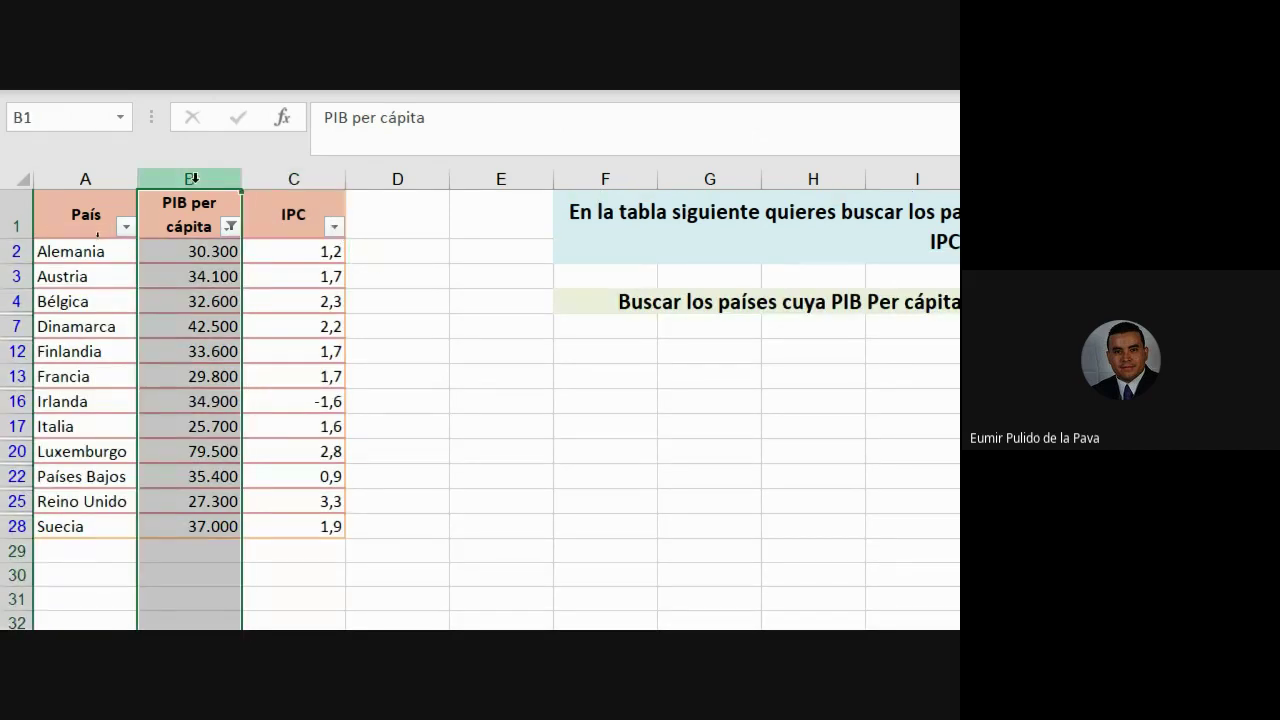
pyautogui.click(293, 177)
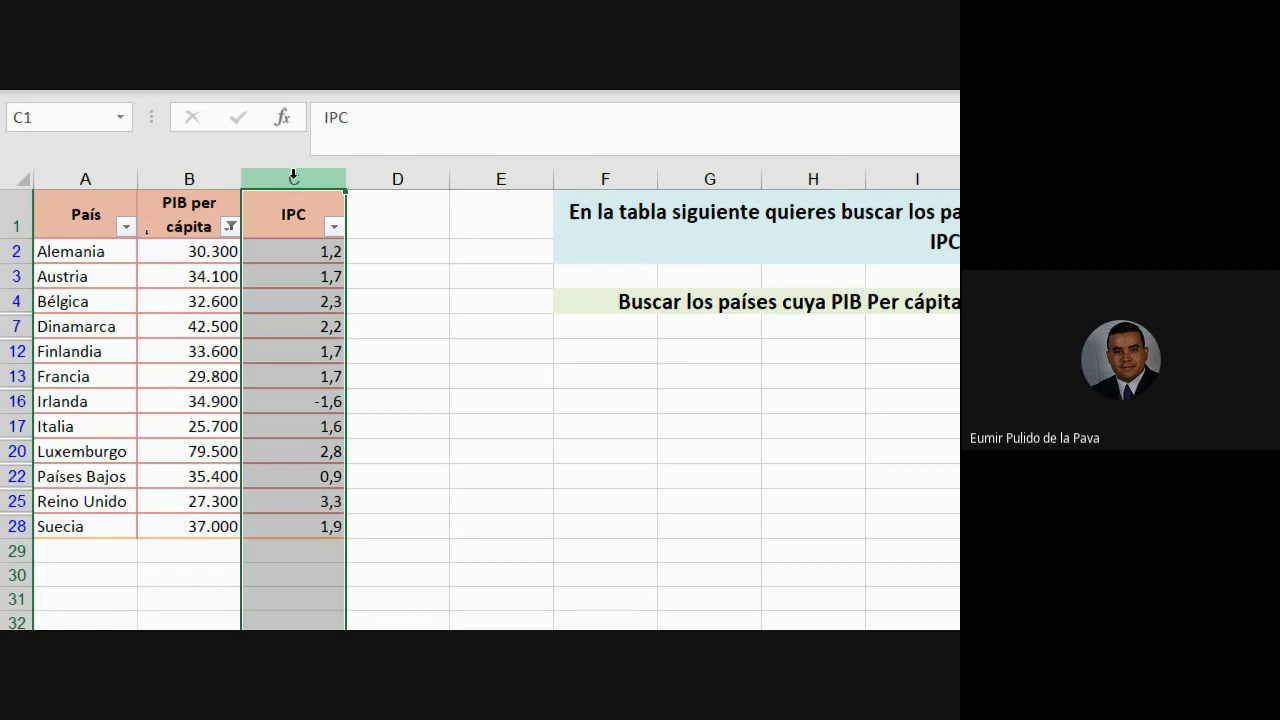
pyautogui.click(265, 206)
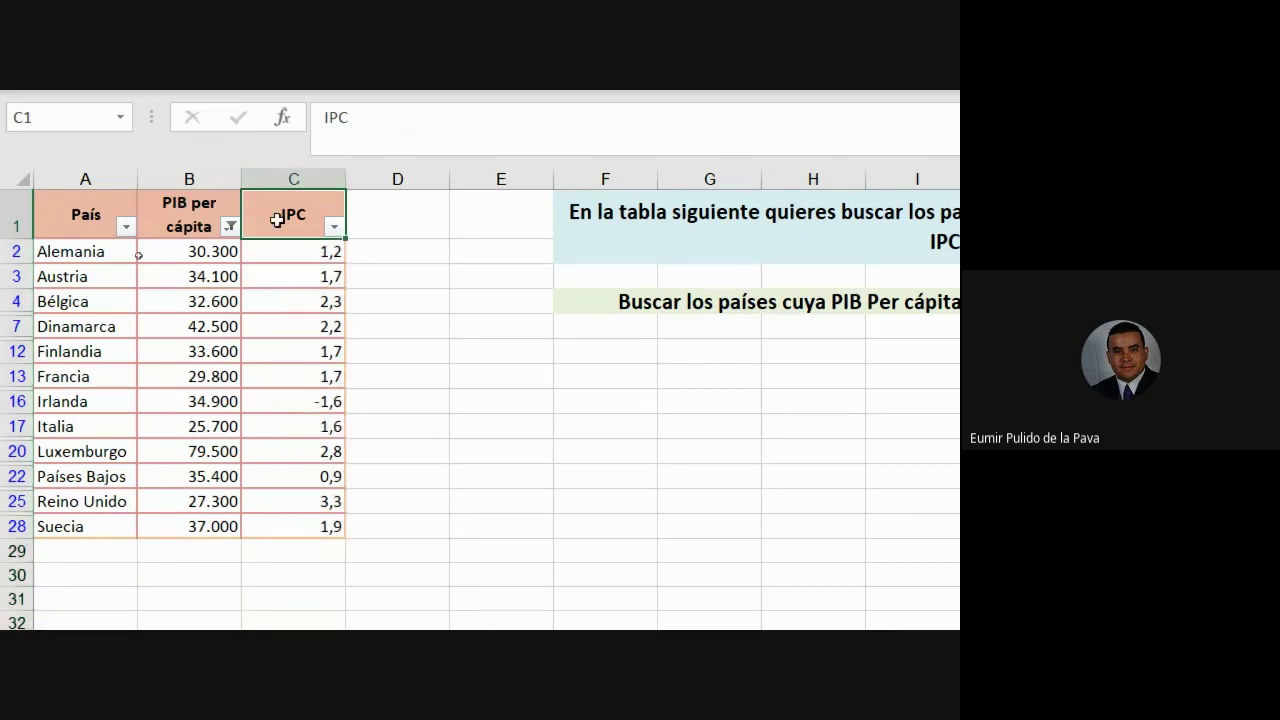
pyautogui.hscroll(3, 689, 366)
pyautogui.click(659, 306)
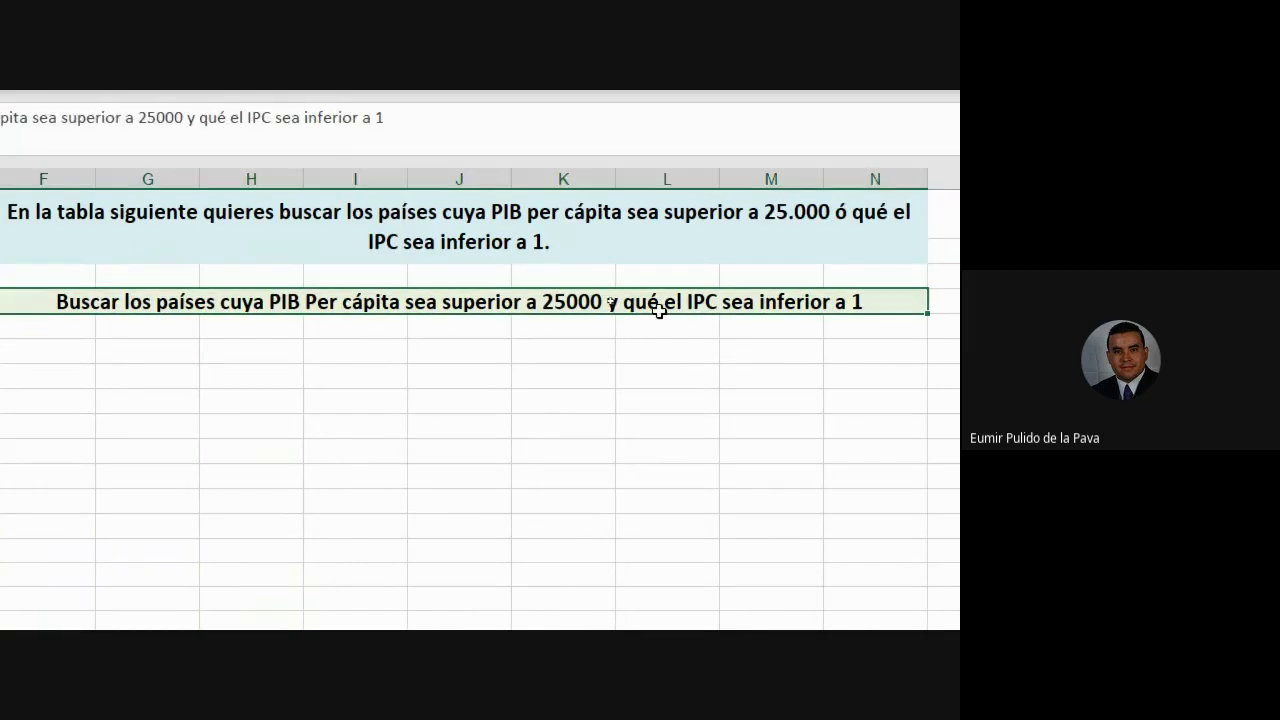
pyautogui.click(638, 247)
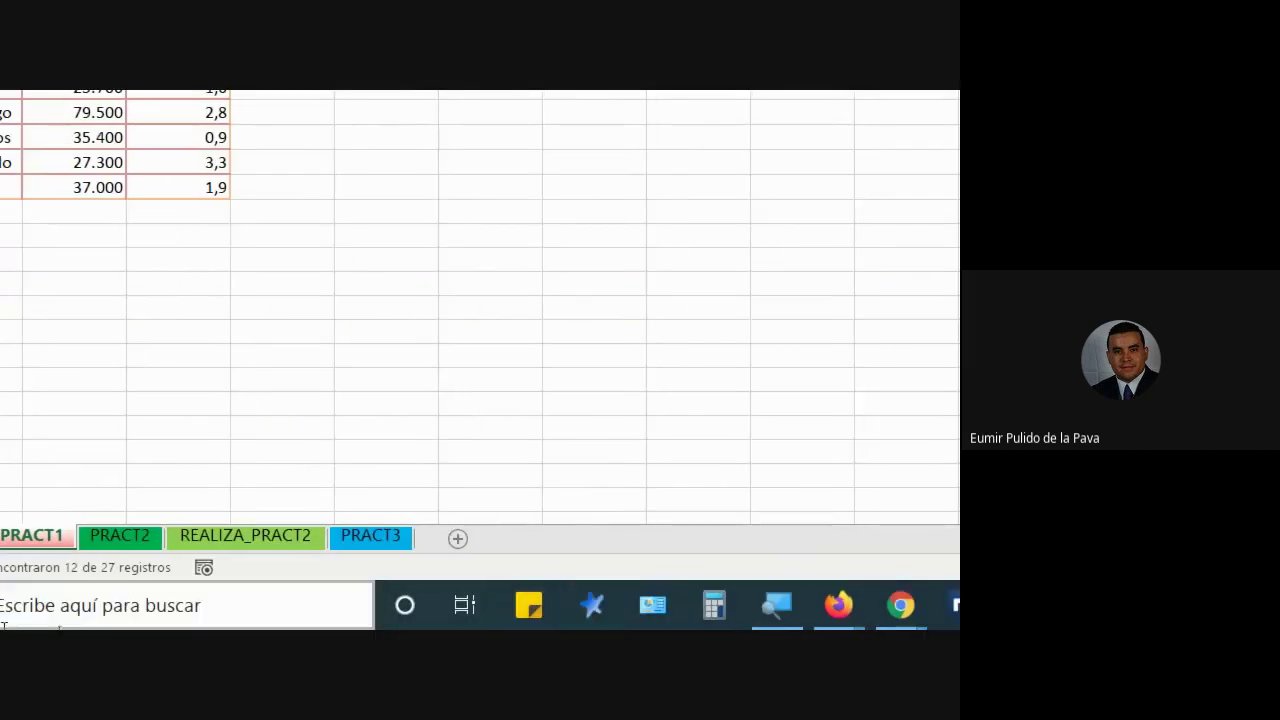
pyautogui.click(786, 605)
pyautogui.click(653, 516)
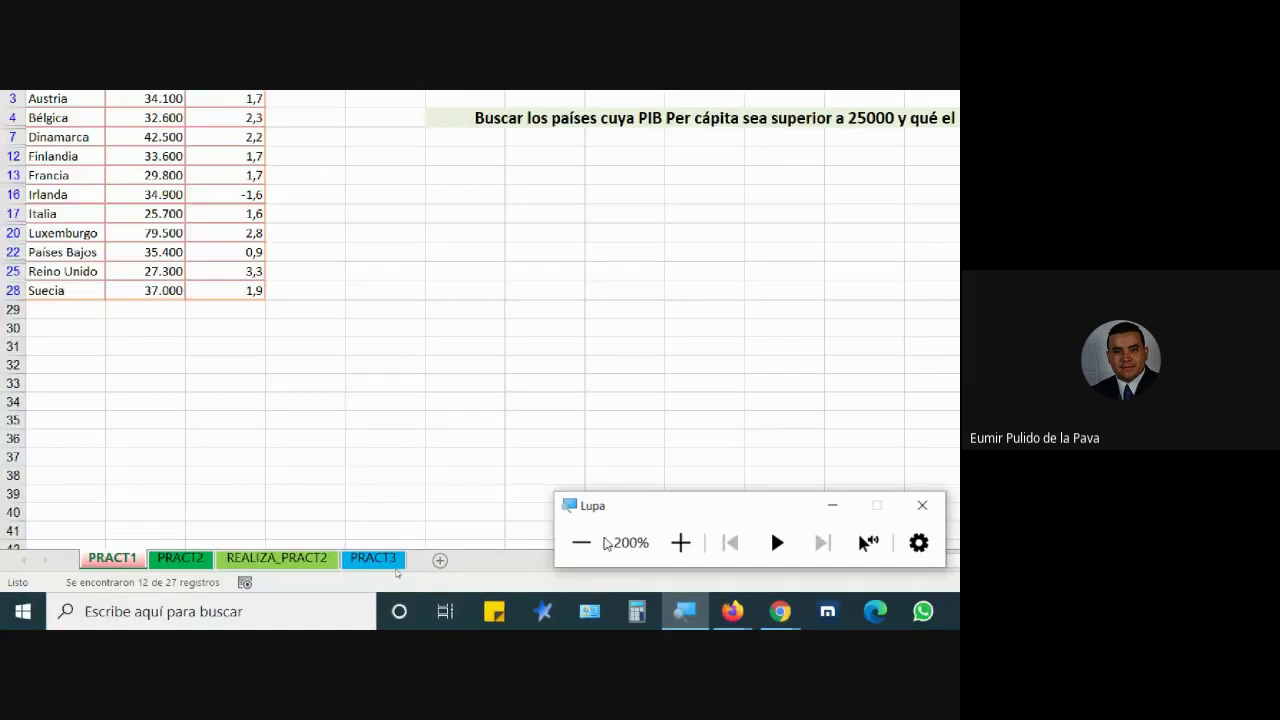
pyautogui.moveTo(508, 617)
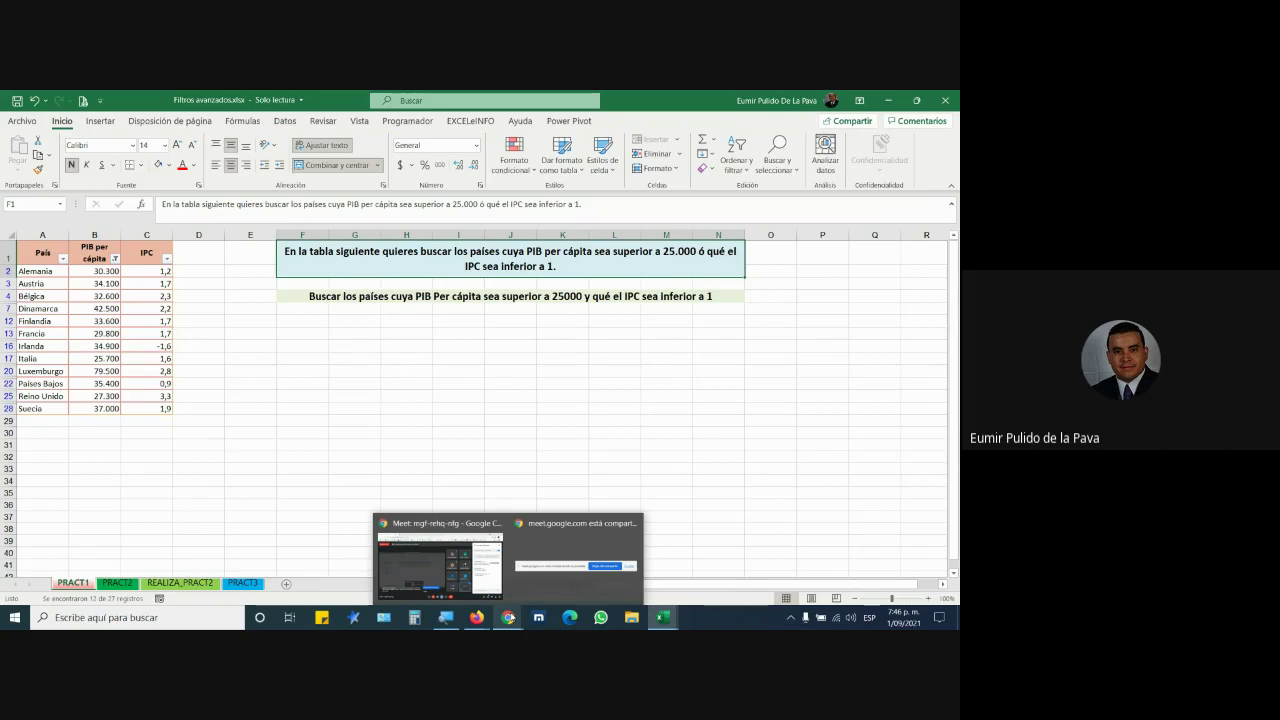
pyautogui.click(440, 563)
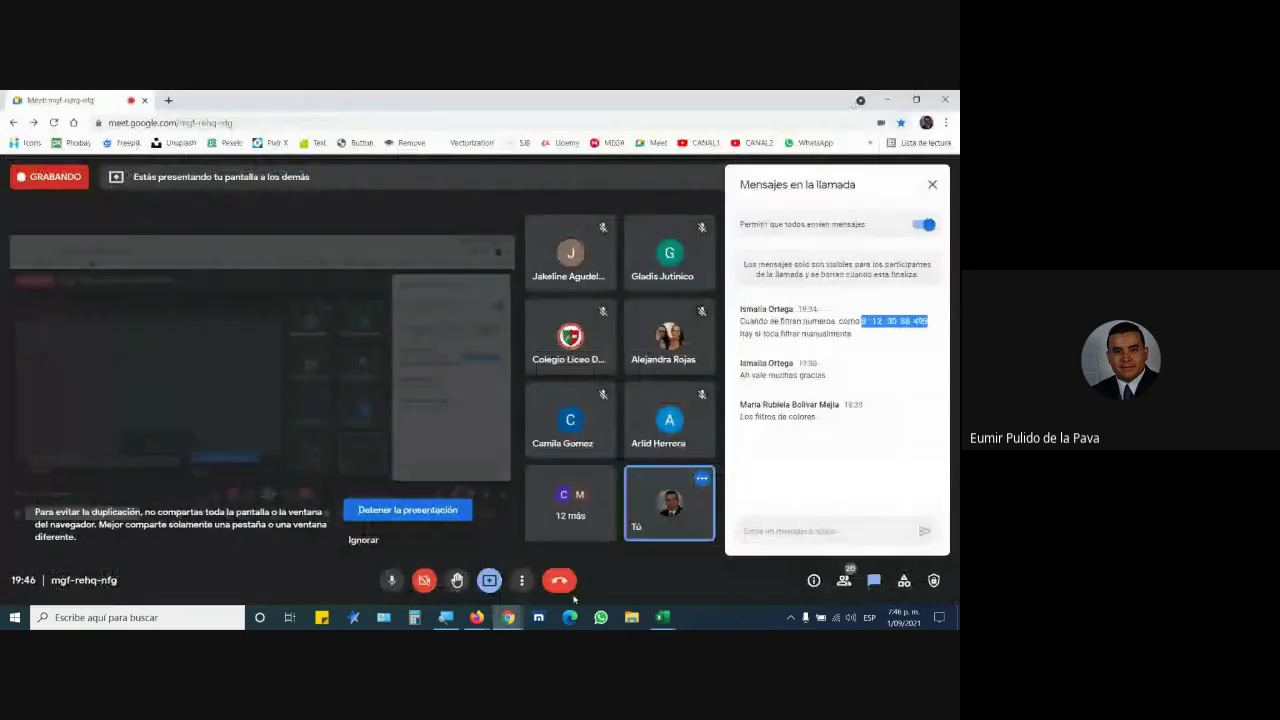
pyautogui.moveTo(662, 617)
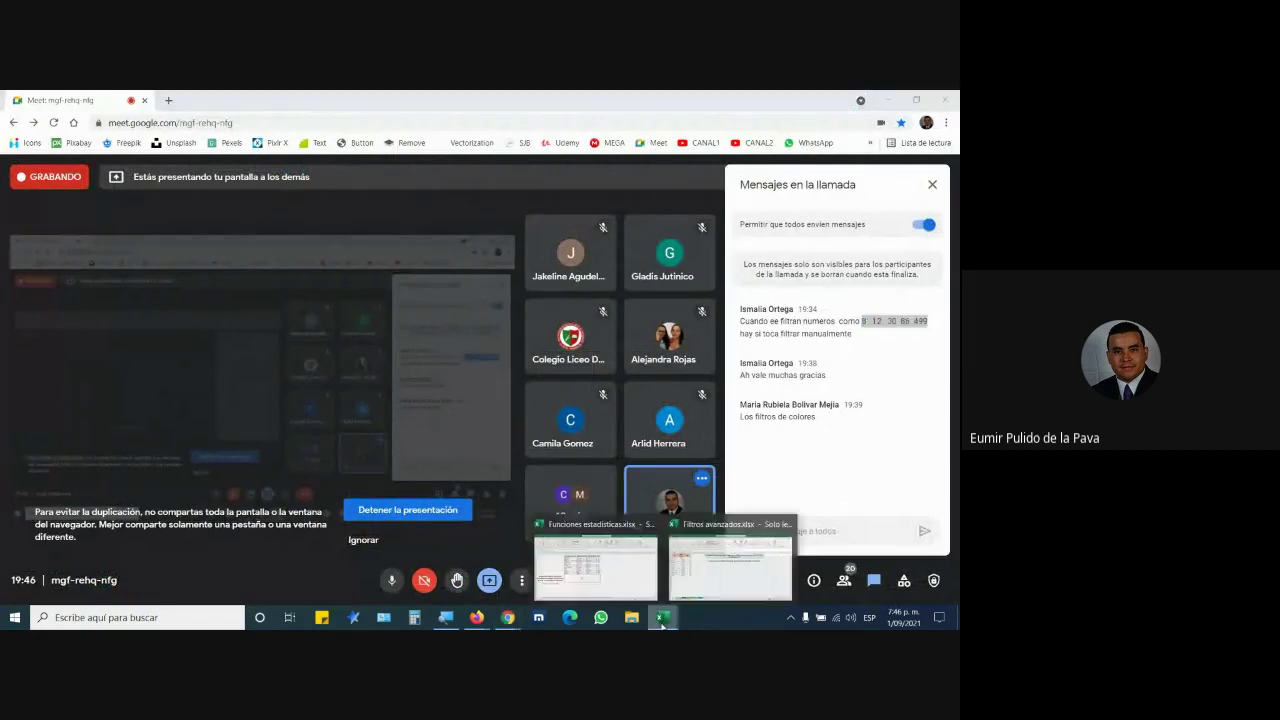
pyautogui.click(728, 557)
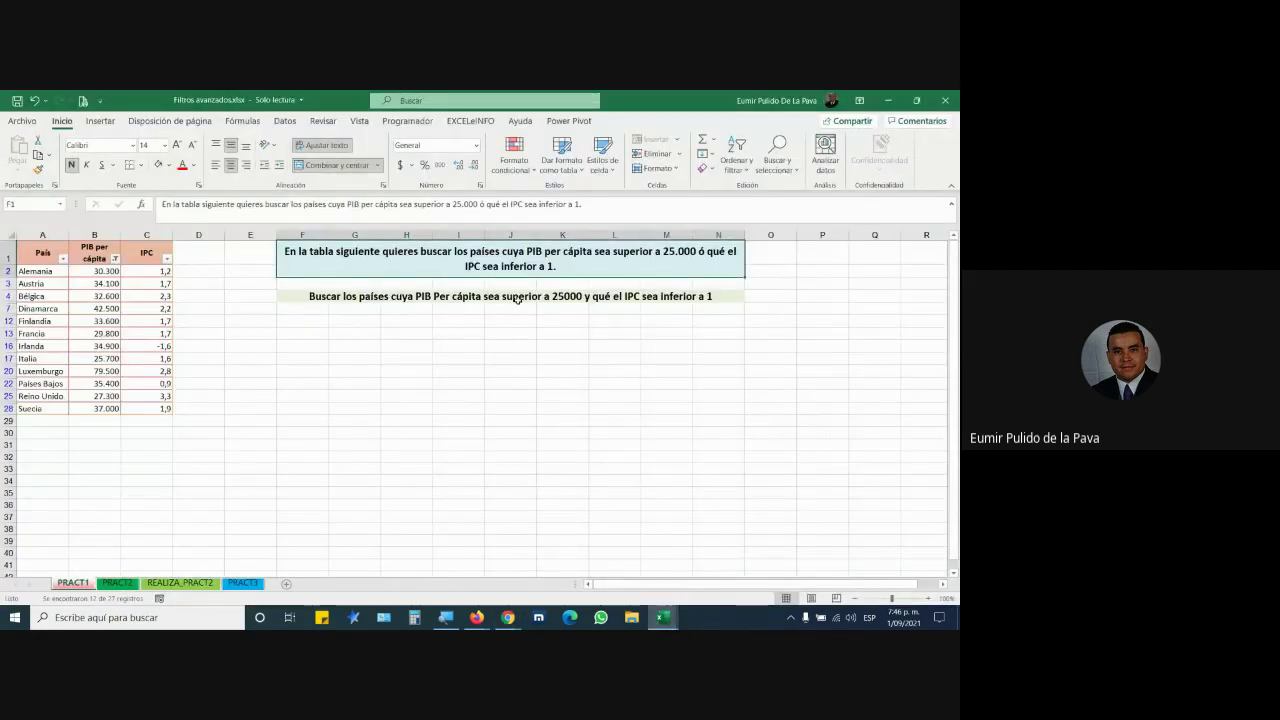
# Clear the PIB per cápita filter and enlarge the F1 heading to 20 pt.
pyautogui.click(115, 258)
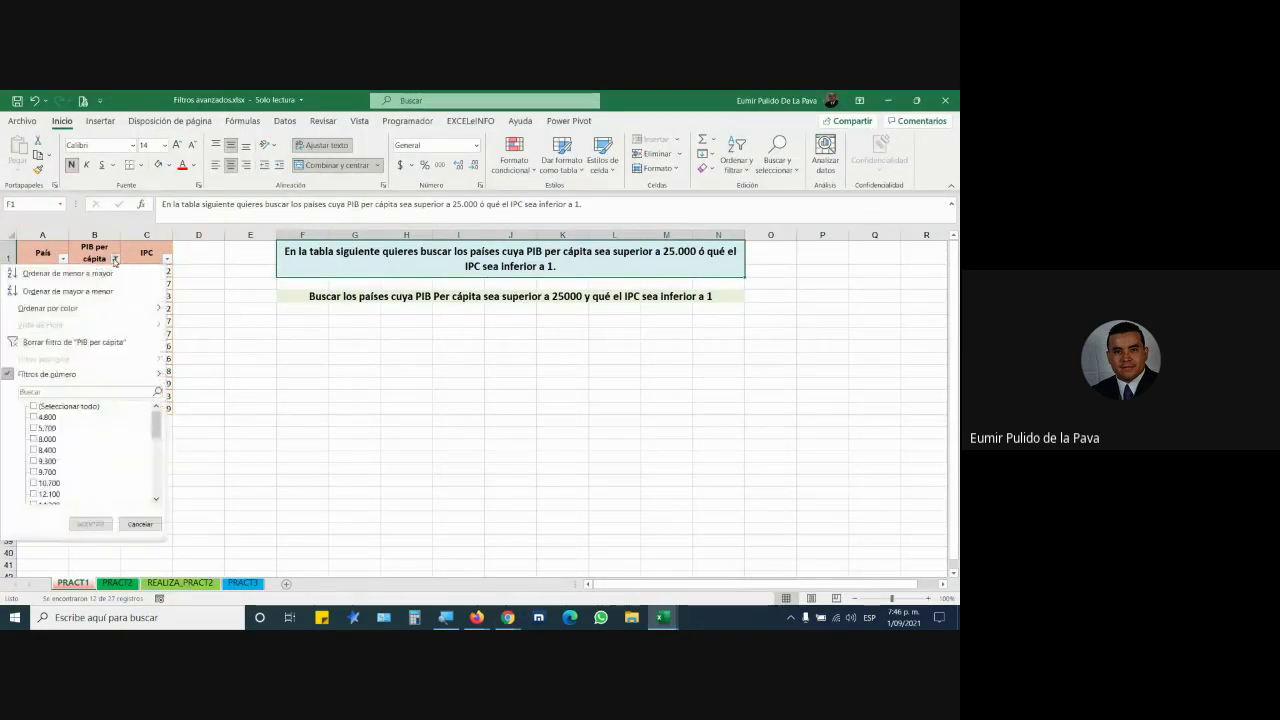
pyautogui.click(88, 342)
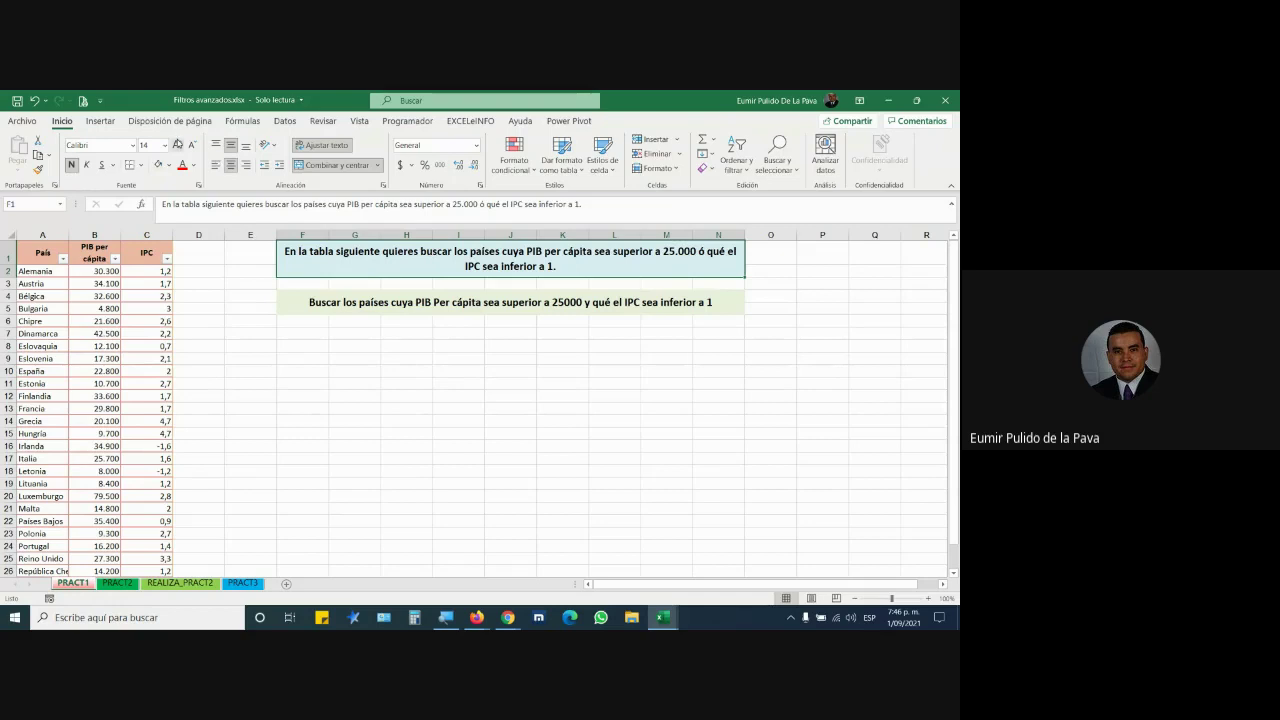
pyautogui.click(177, 145)
pyautogui.click(177, 145)
pyautogui.click(177, 145)
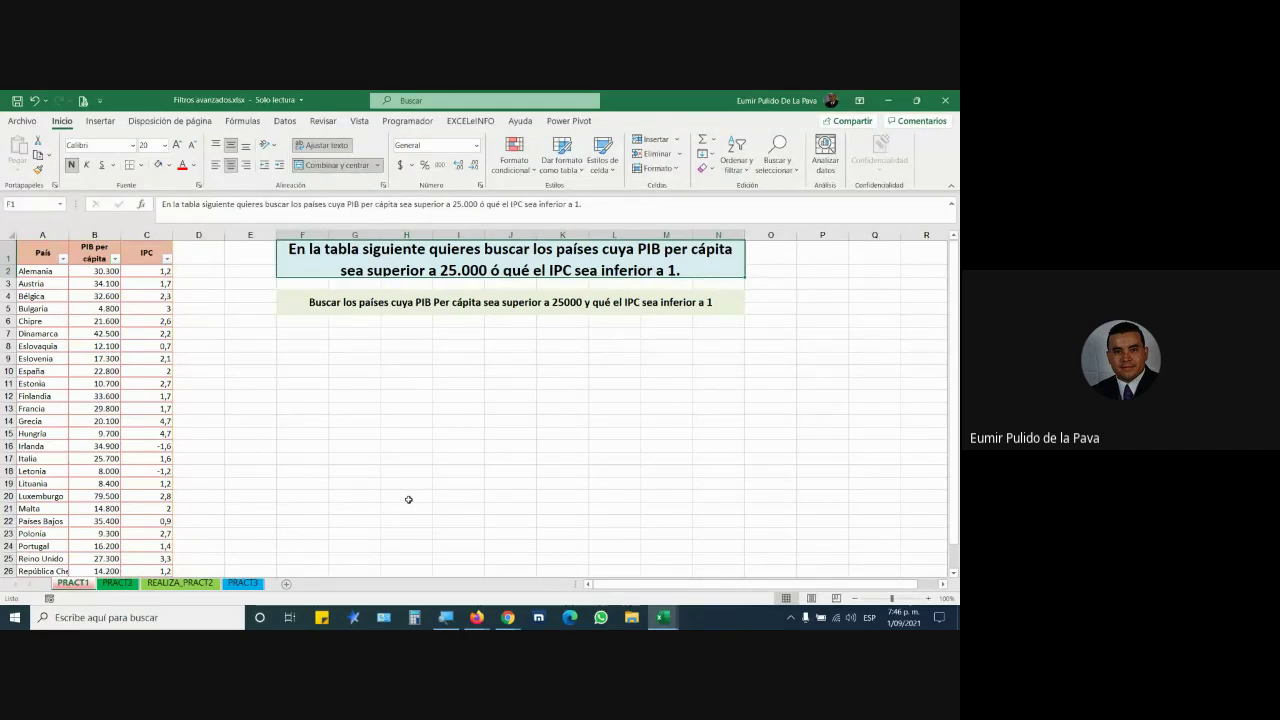
# Reapply the PIB per cápita filter for values greater than 25000.
pyautogui.click(115, 259)
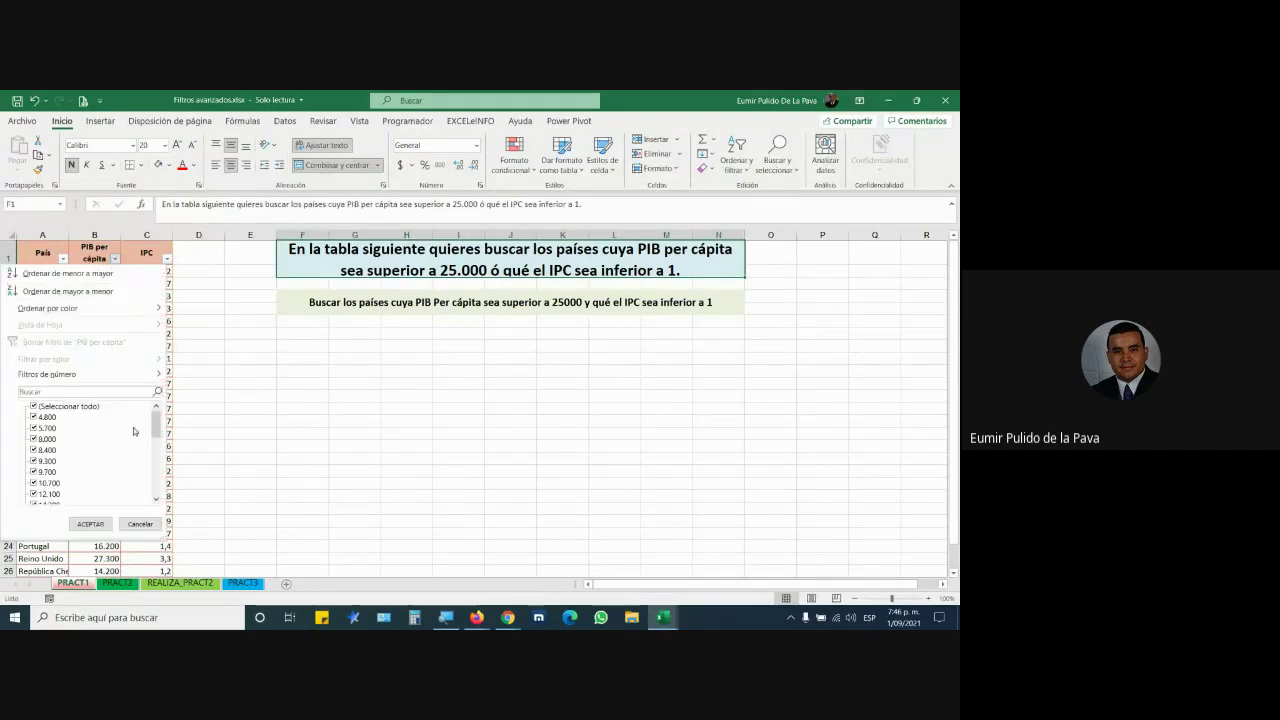
pyautogui.moveTo(145, 378)
pyautogui.click(202, 411)
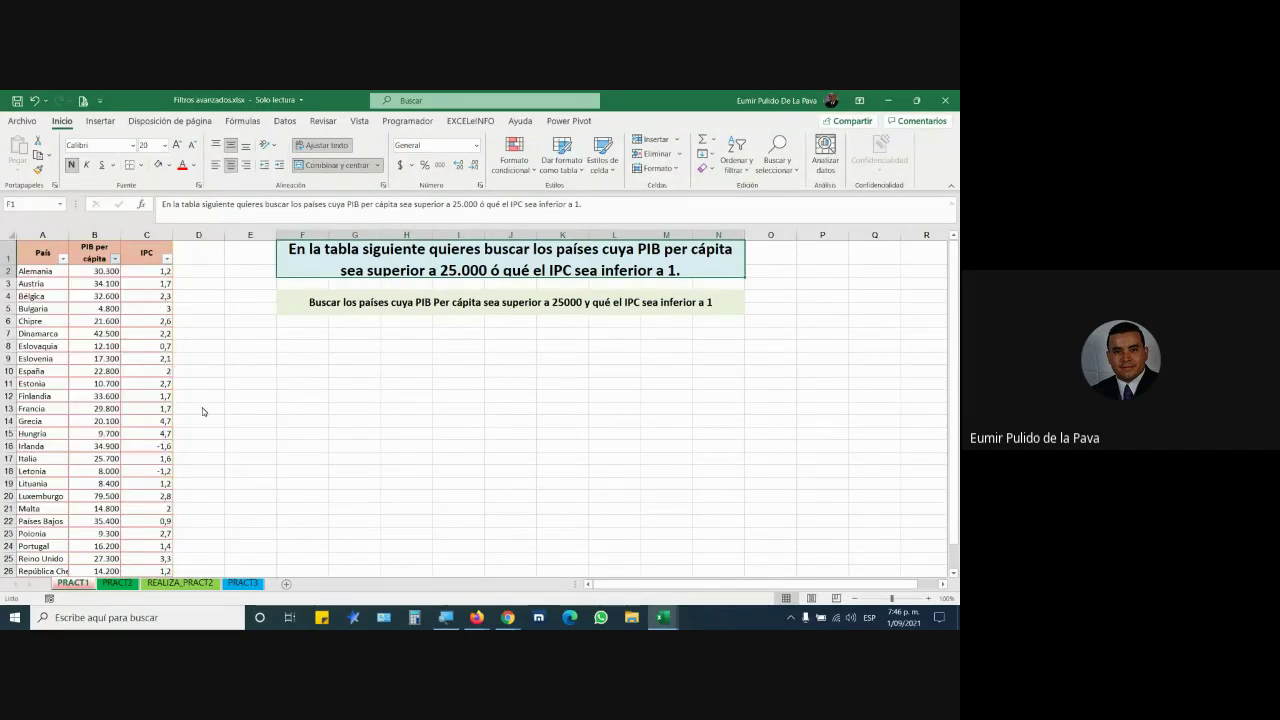
pyautogui.write('25000')
pyautogui.press('Return')
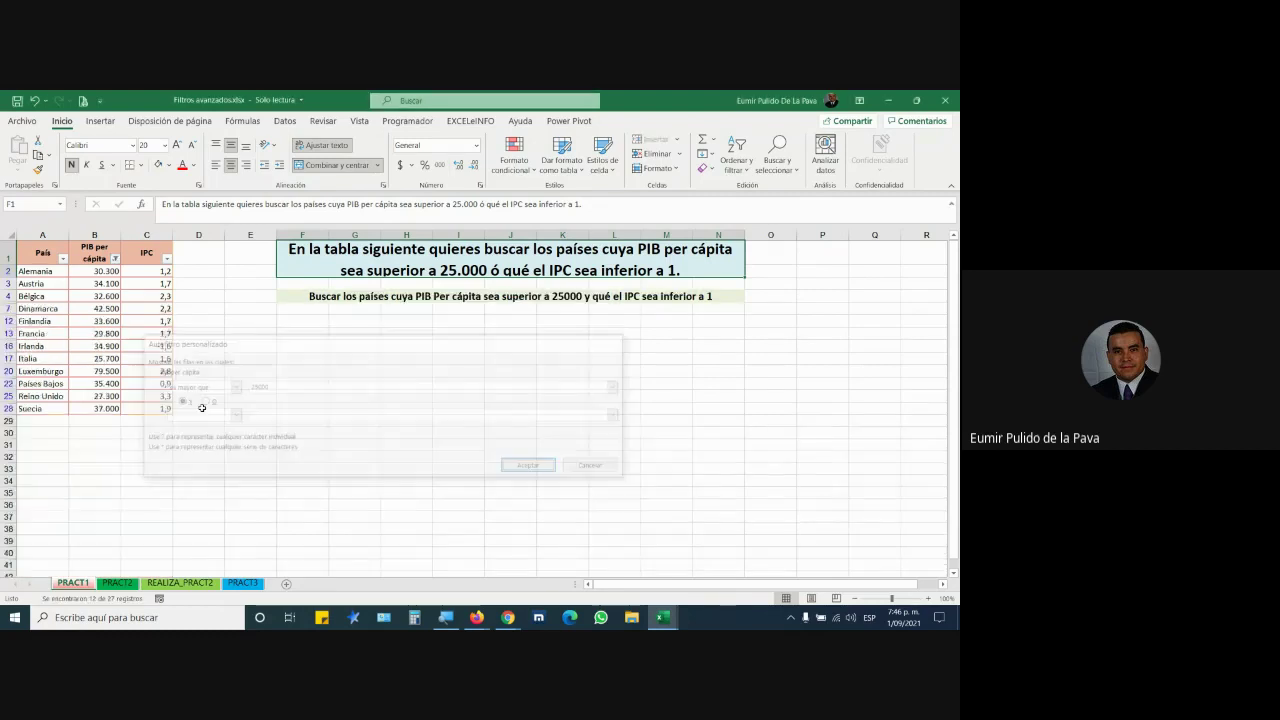
# Copy the filtered high-PIB country table into a new sheet, Hoja1.
pyautogui.moveTo(45, 254); pyautogui.dragTo(160, 406)
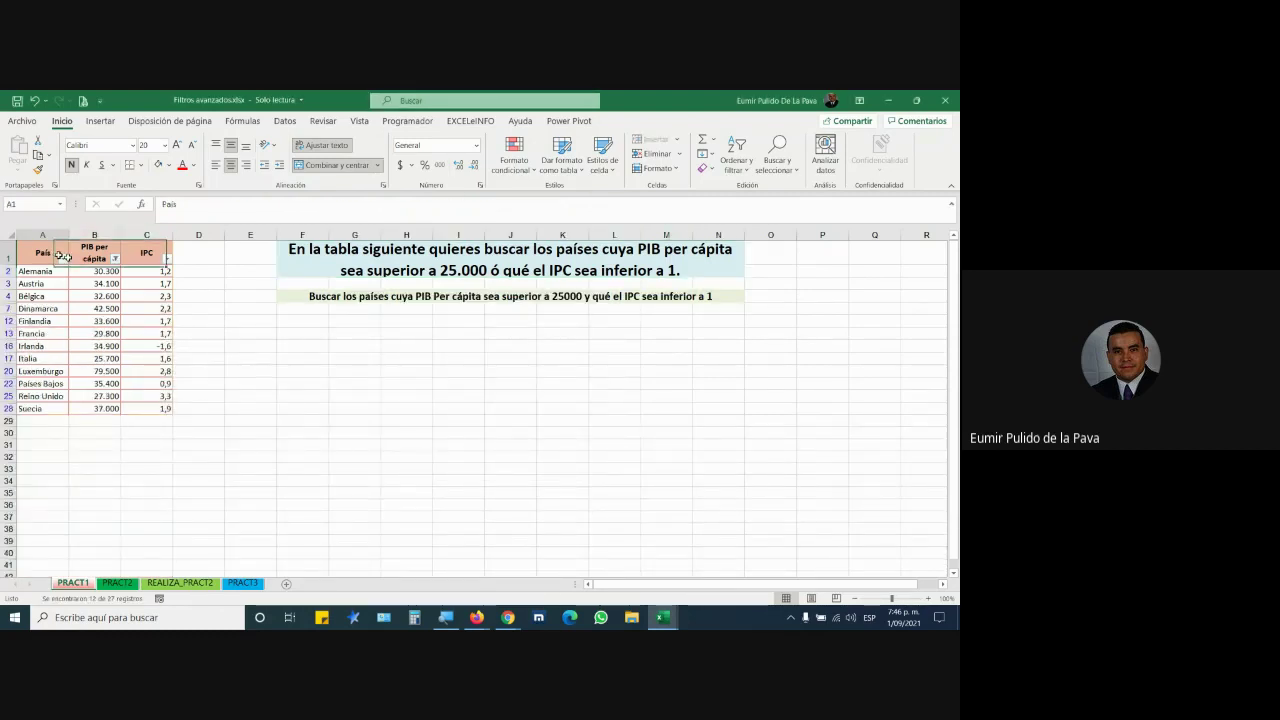
pyautogui.hotkey('ctrl', 'c')
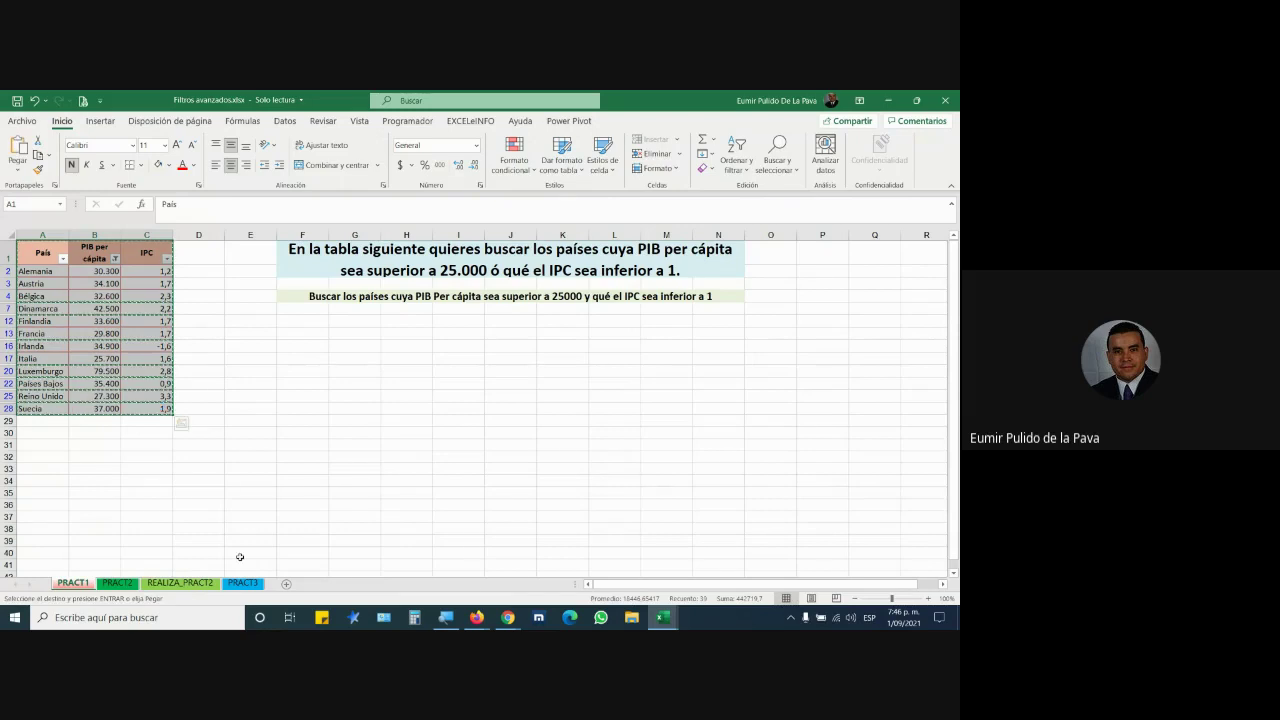
pyautogui.click(287, 584)
pyautogui.hotkey('ctrl', 'v')
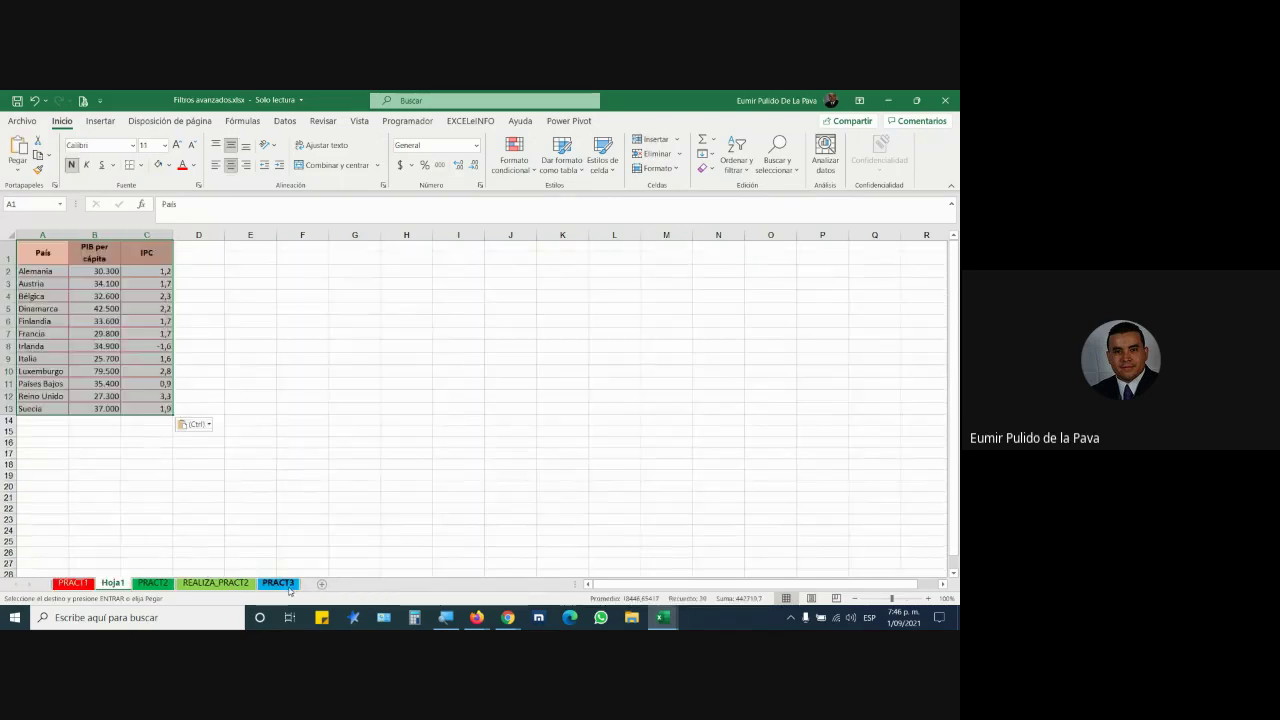
# On PRACT1, replace the PIB filter with an IPC less than 1 filter.
pyautogui.click(70, 583)
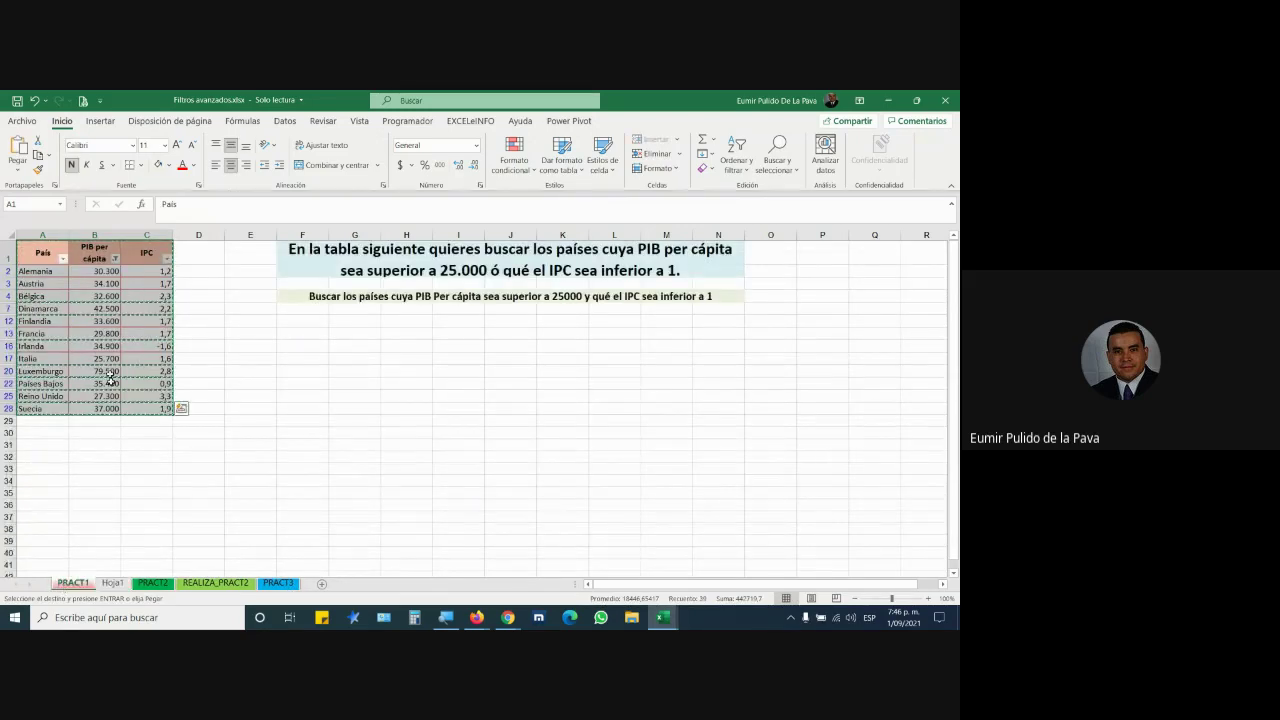
pyautogui.click(115, 258)
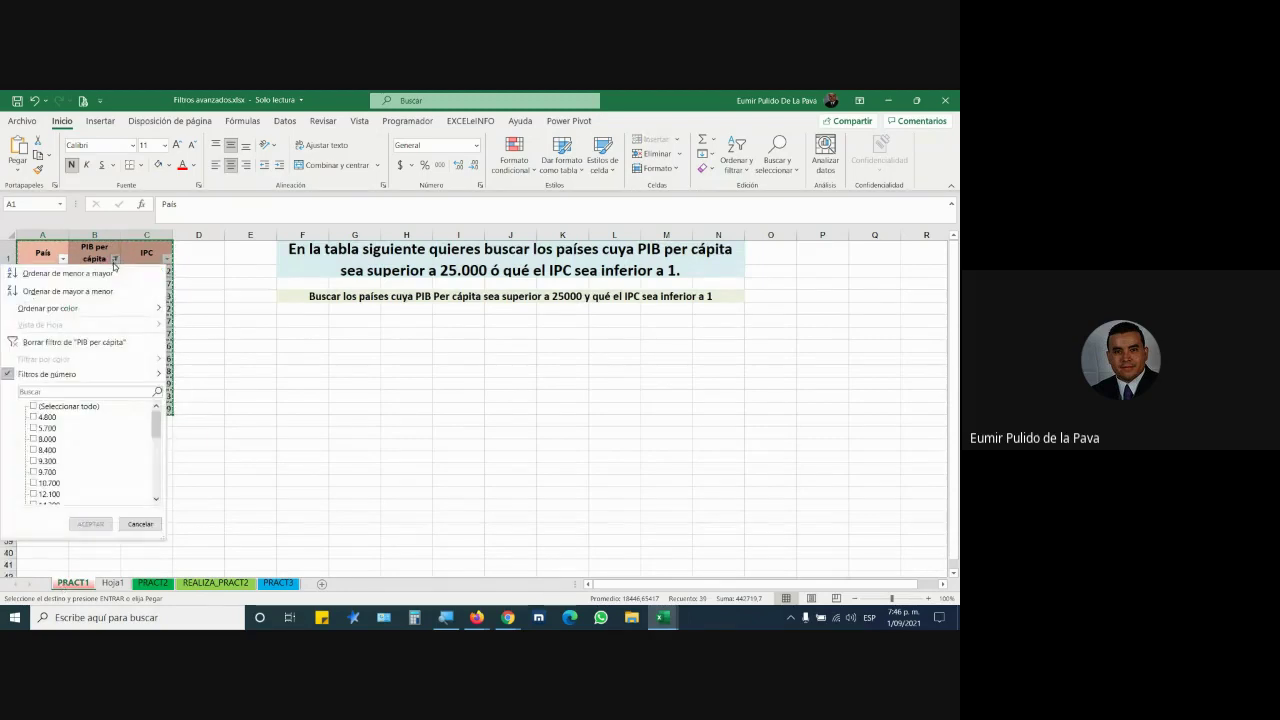
pyautogui.click(80, 342)
pyautogui.click(166, 258)
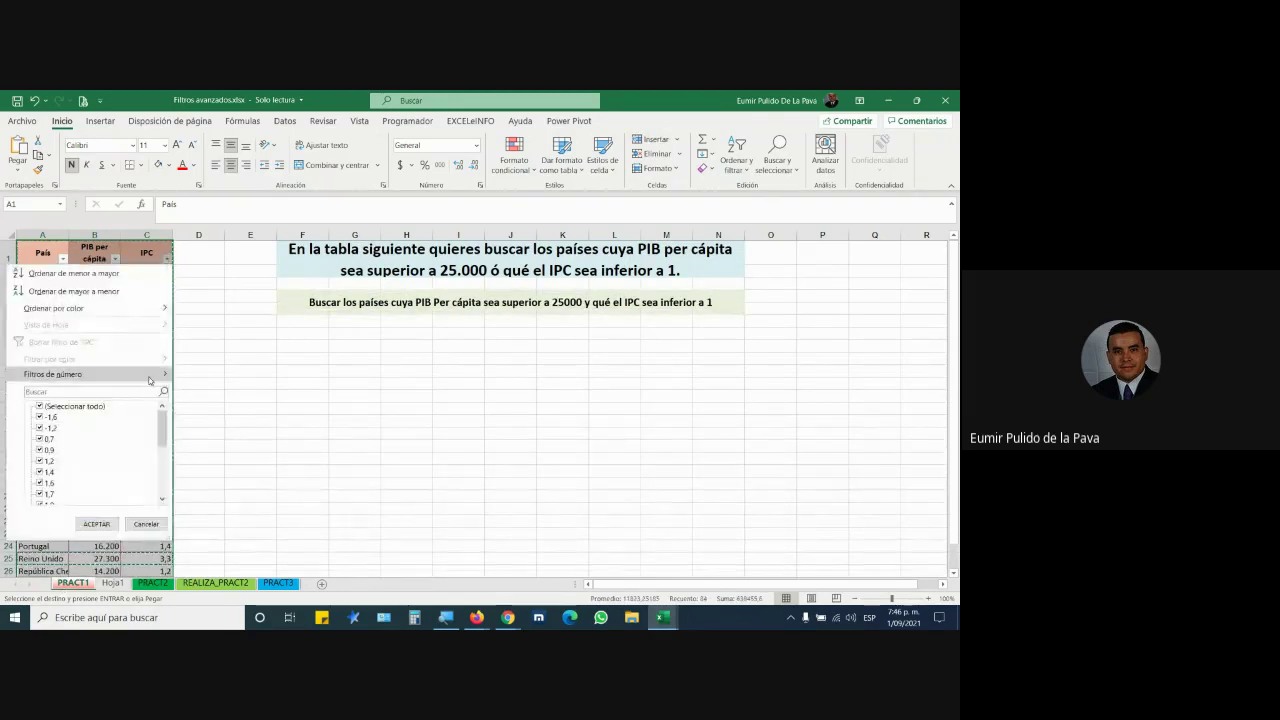
pyautogui.moveTo(150, 378)
pyautogui.click(215, 449)
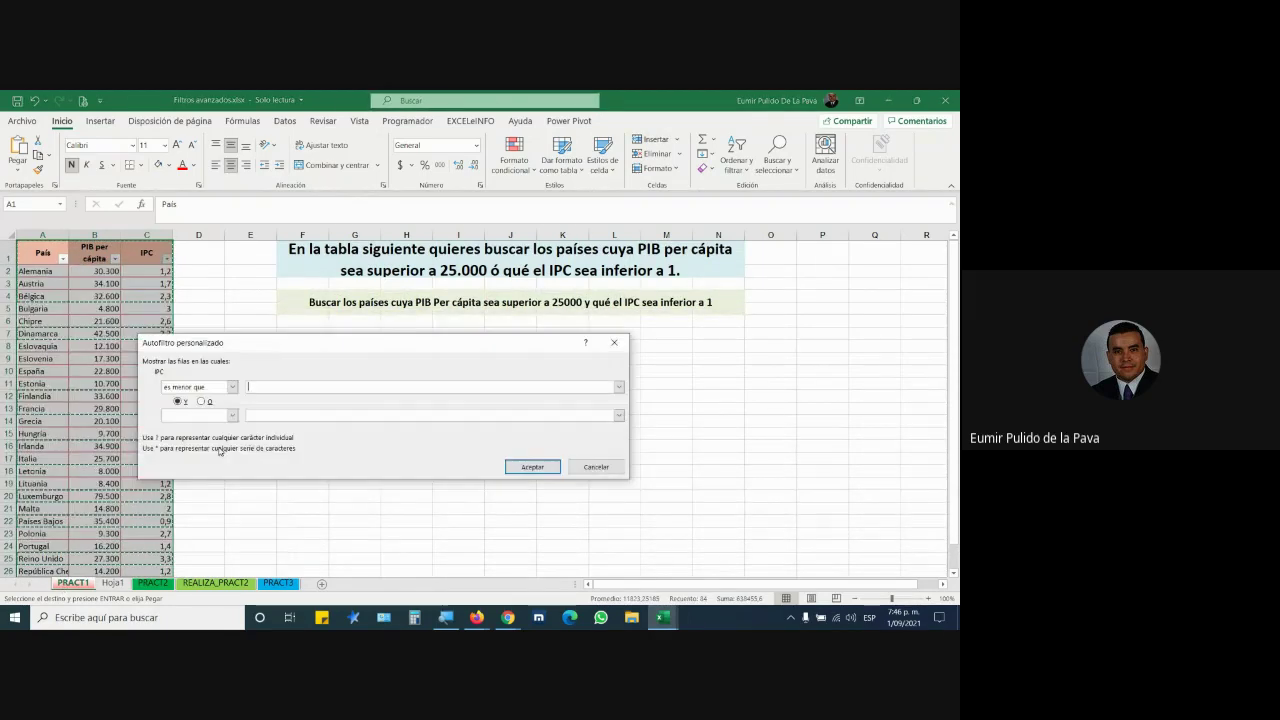
pyautogui.write('1')
pyautogui.press('Return')
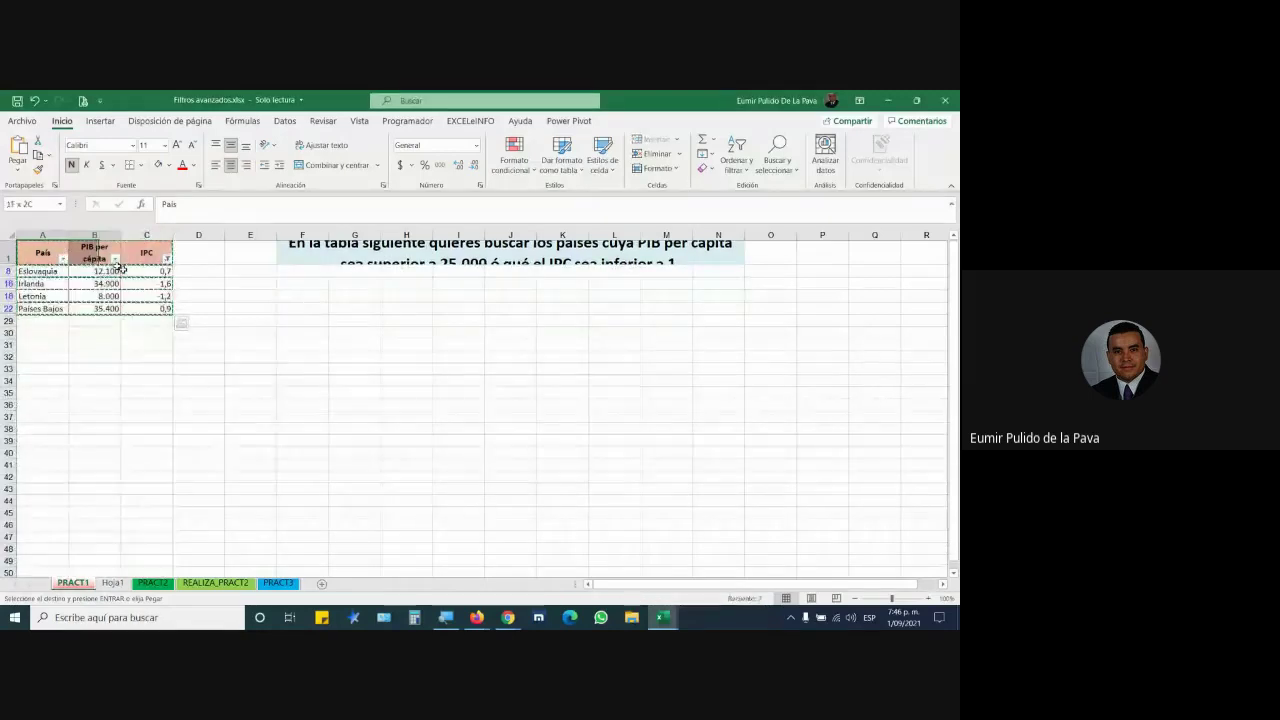
# Paste the IPC-below-1 countries into Hoja1 starting at F1.
pyautogui.click(112, 582)
pyautogui.click(304, 248)
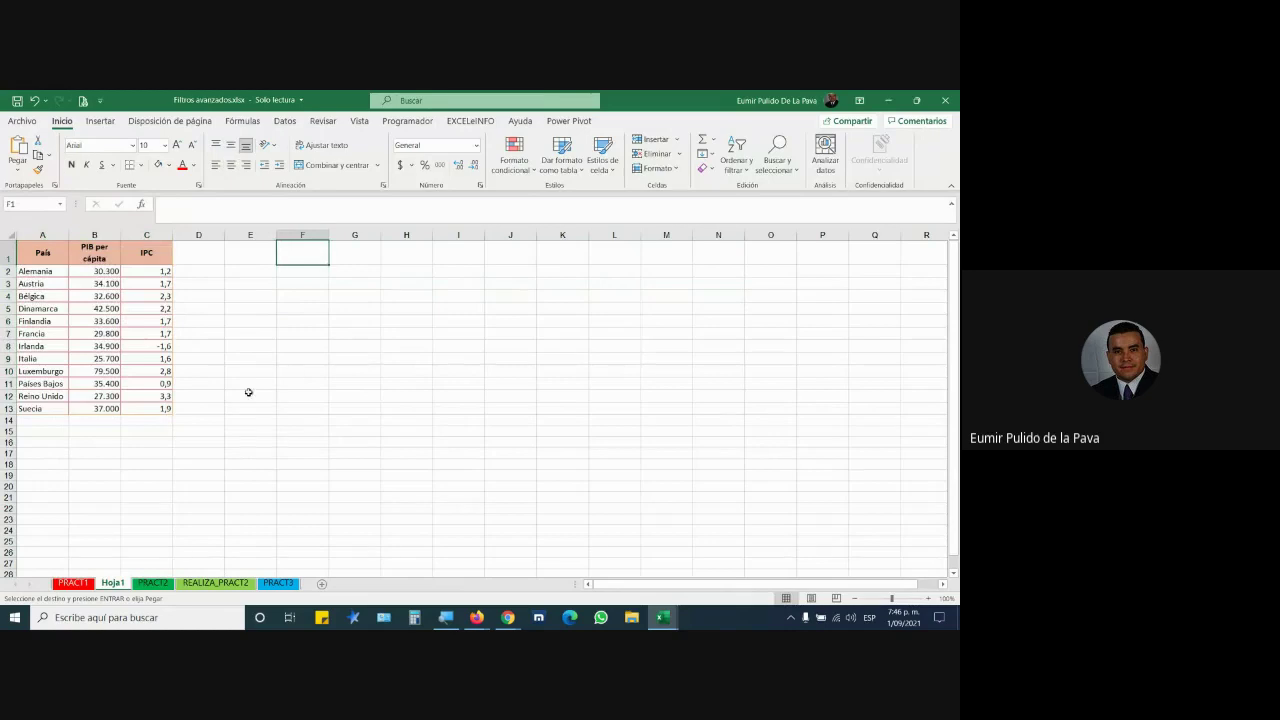
pyautogui.hotkey('ctrl', 'v')
pyautogui.click(296, 410)
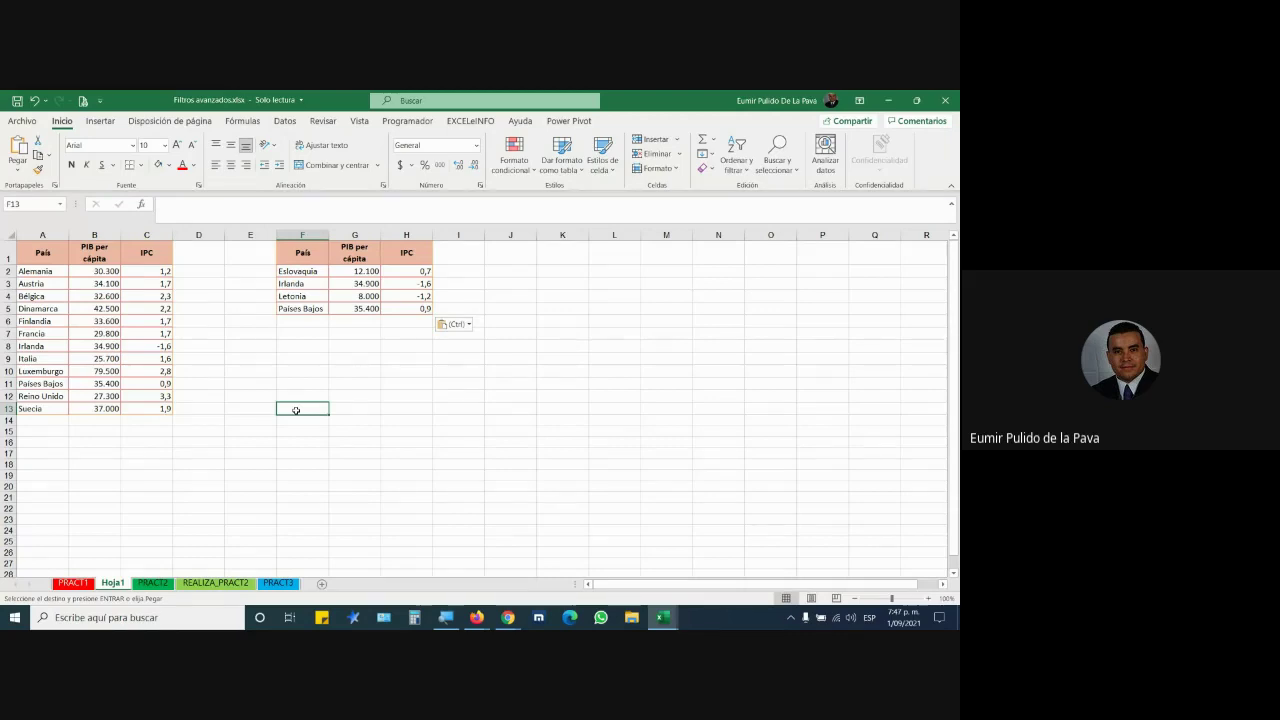
# Fill the Irlanda and Países Bajos rows blue in both the results and the original list.
pyautogui.moveTo(300, 284); pyautogui.dragTo(417, 286)
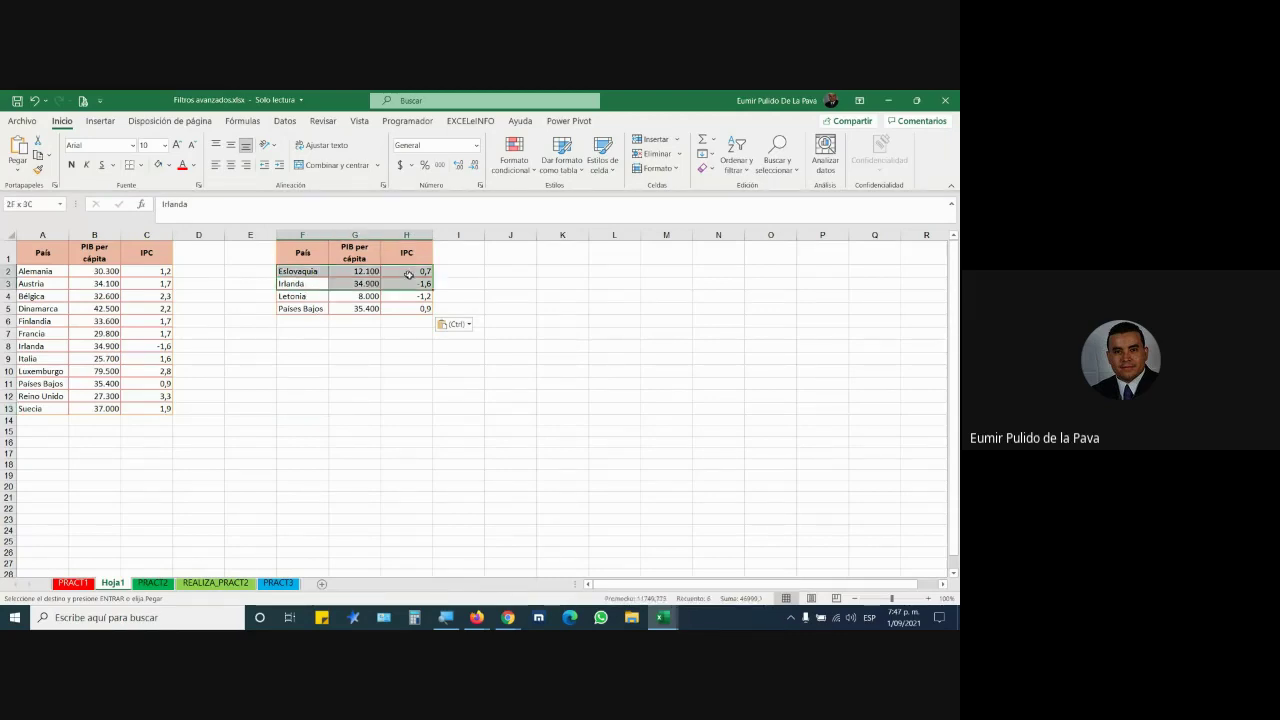
pyautogui.moveTo(326, 312); pyautogui.dragTo(408, 310)
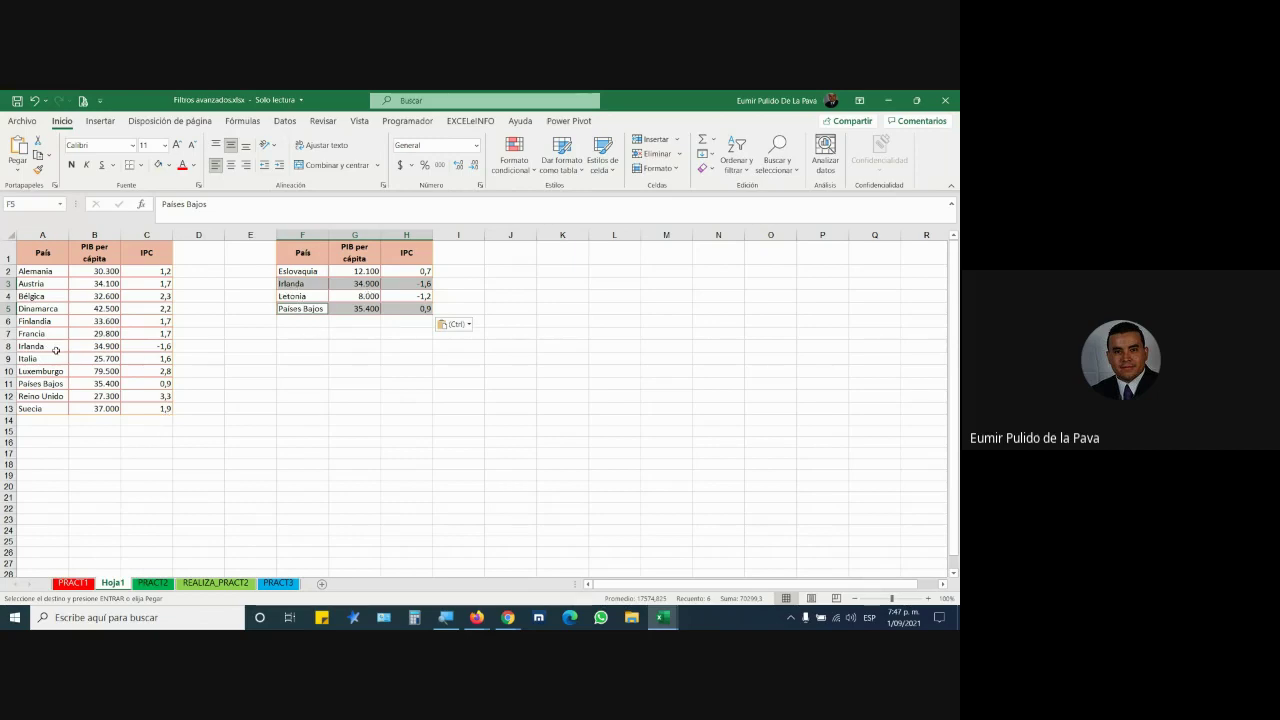
pyautogui.moveTo(44, 346); pyautogui.dragTo(160, 346)
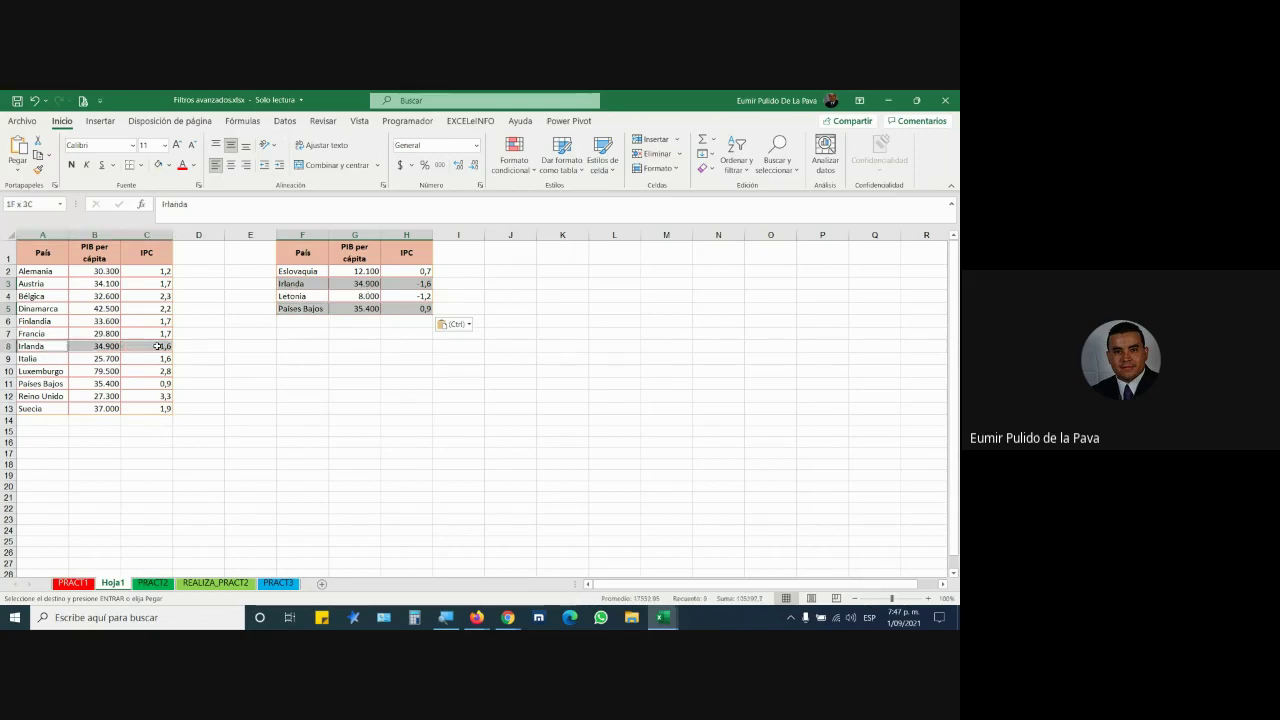
pyautogui.keyDown('ctrl'); pyautogui.click(57, 381); pyautogui.keyUp('ctrl')
pyautogui.moveTo(57, 381); pyautogui.dragTo(160, 383)
pyautogui.click(169, 165)
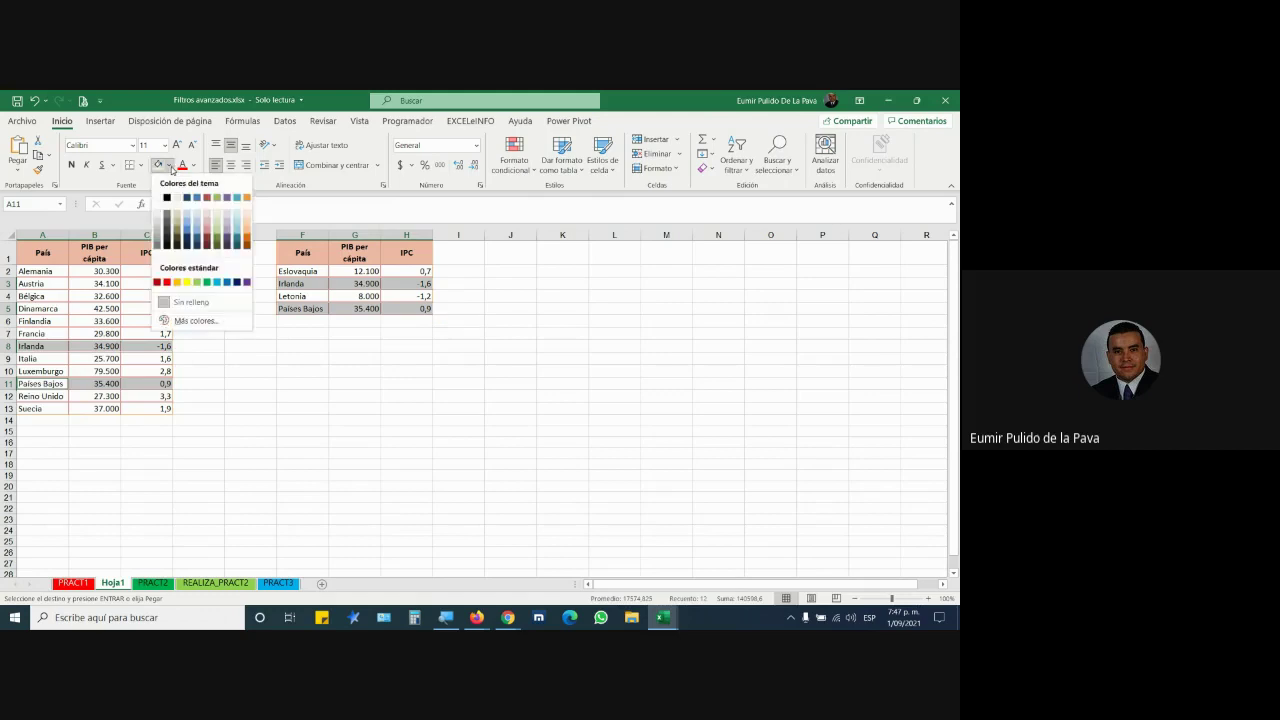
pyautogui.click(226, 282)
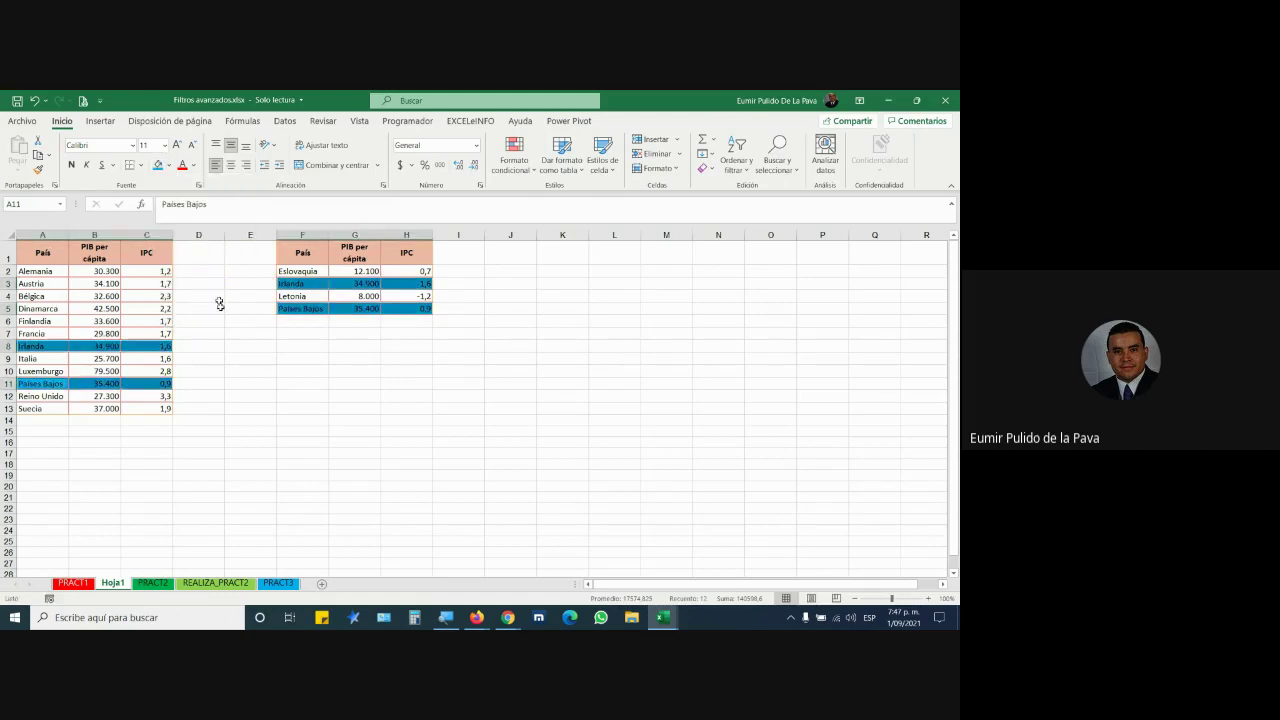
pyautogui.click(418, 463)
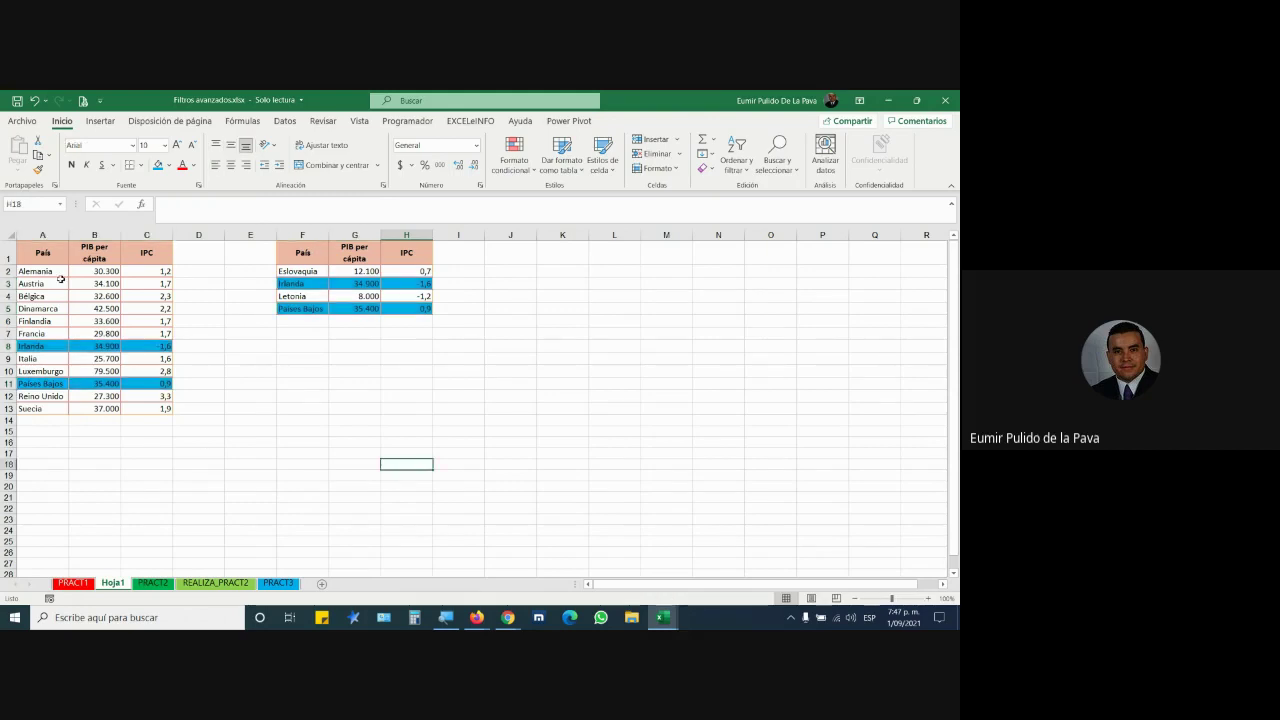
pyautogui.moveTo(52, 272); pyautogui.dragTo(49, 333)
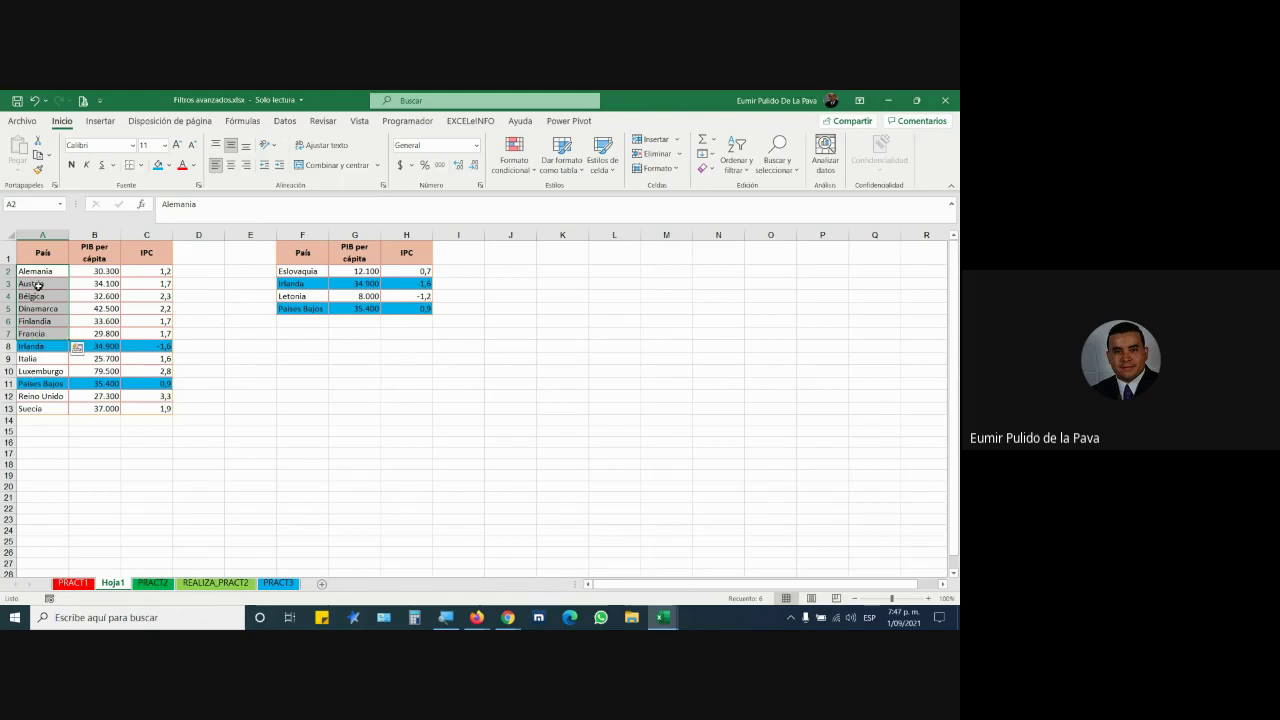
pyautogui.moveTo(35, 271); pyautogui.dragTo(40, 409)
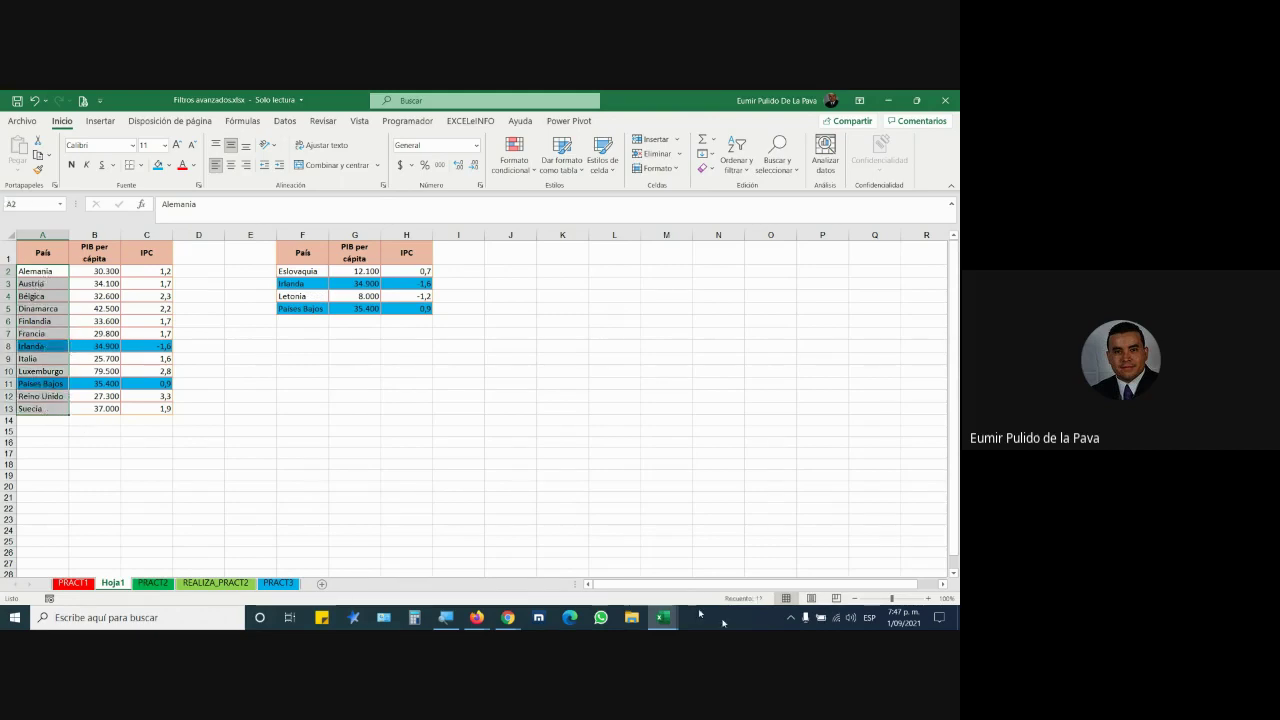
pyautogui.moveTo(298, 271); pyautogui.dragTo(300, 308)
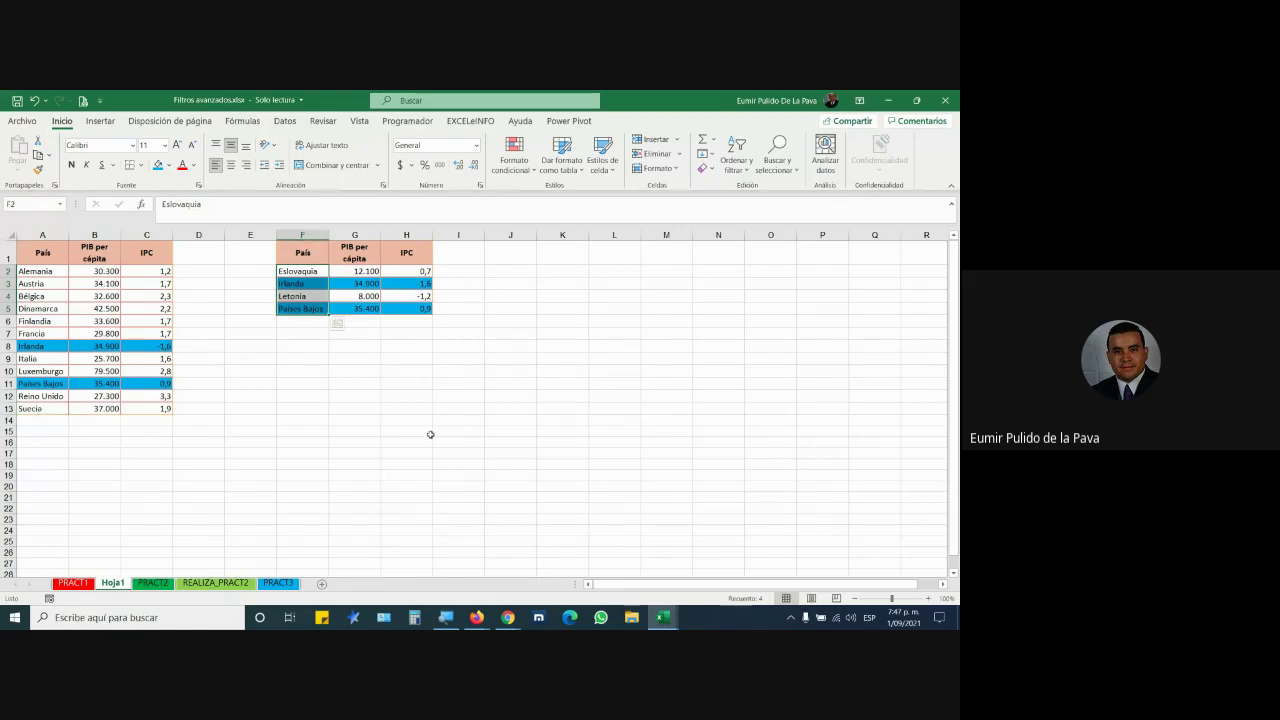
pyautogui.click(38, 346)
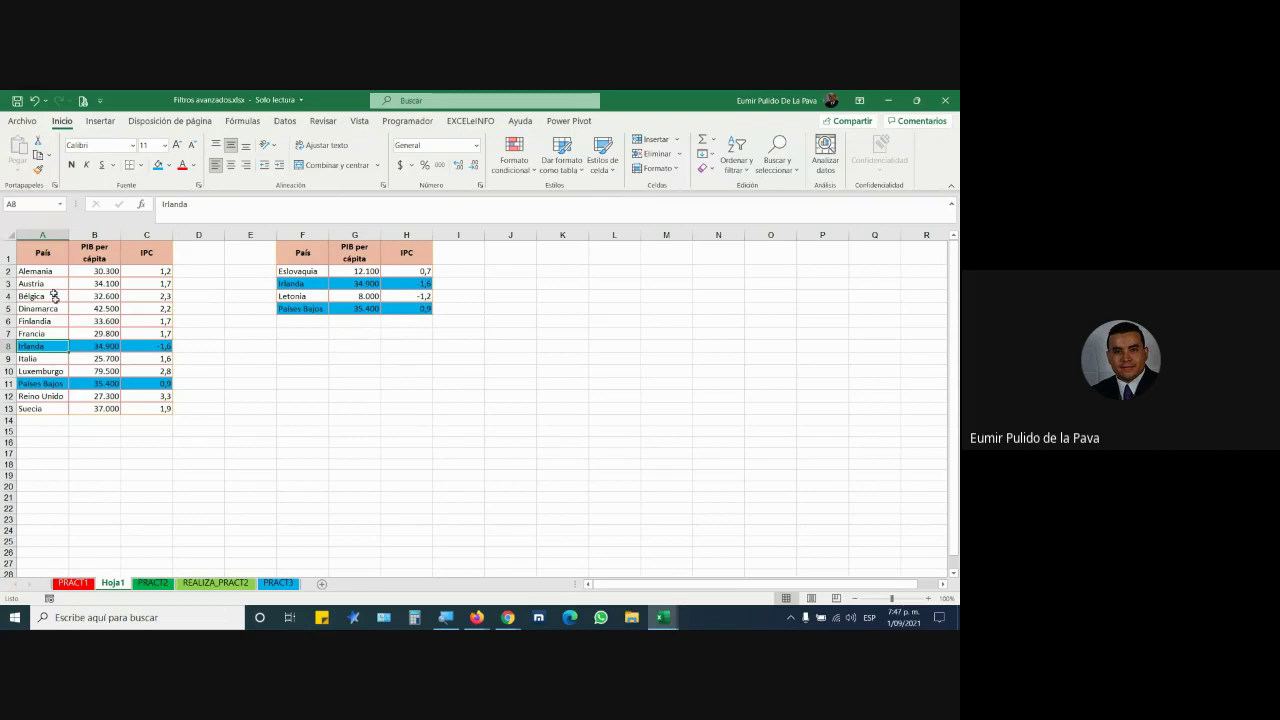
pyautogui.moveTo(40, 275); pyautogui.dragTo(37, 408)
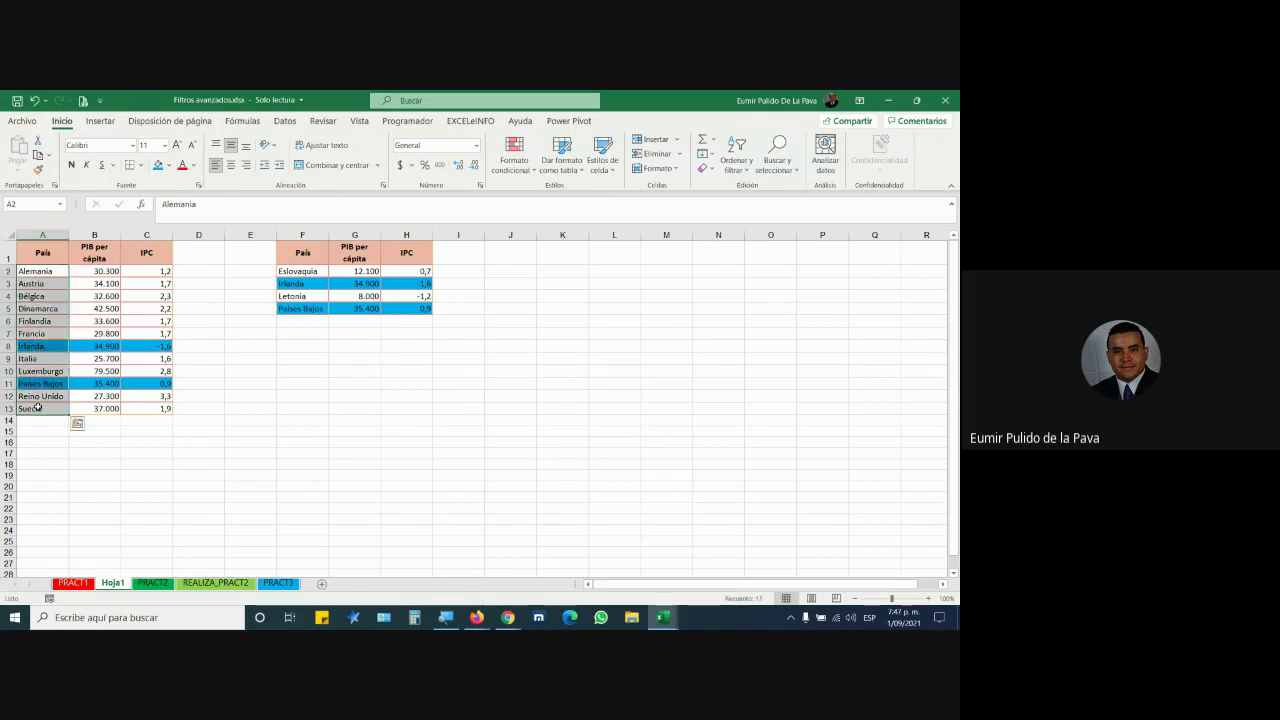
pyautogui.click(299, 398)
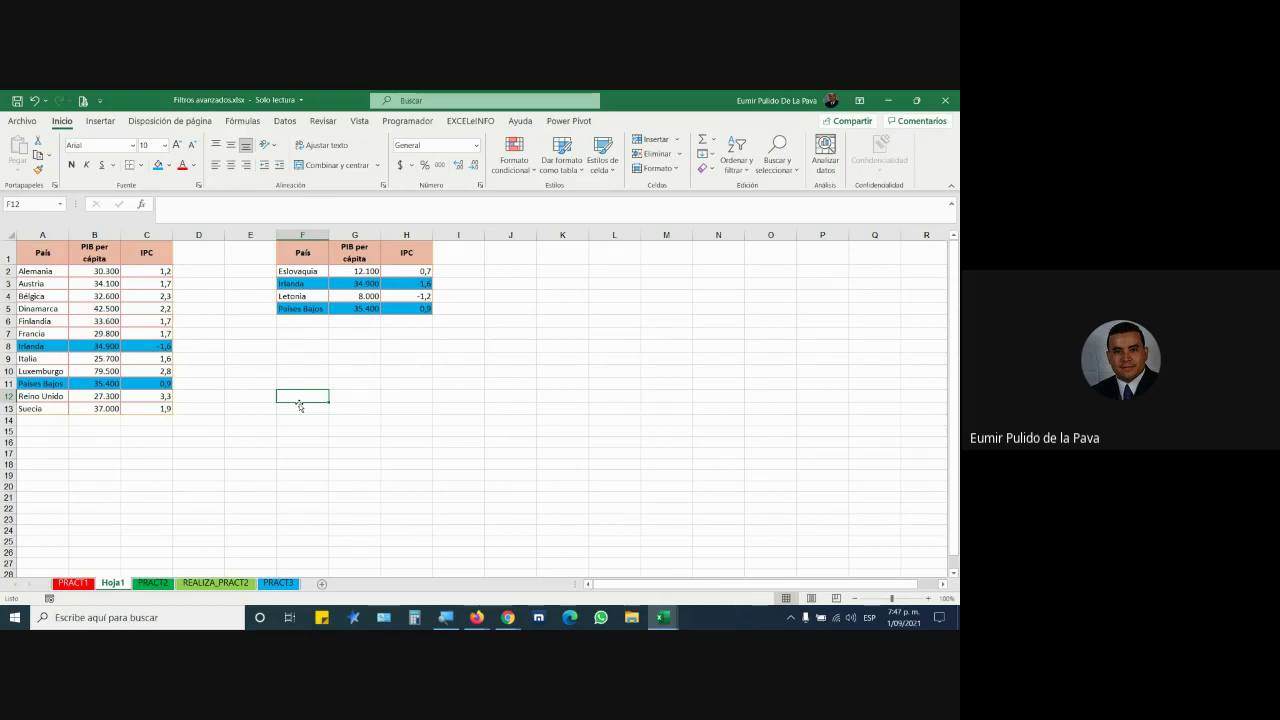
# On PRACT1, clear the IPC filter so all 27 countries show.
pyautogui.click(74, 583)
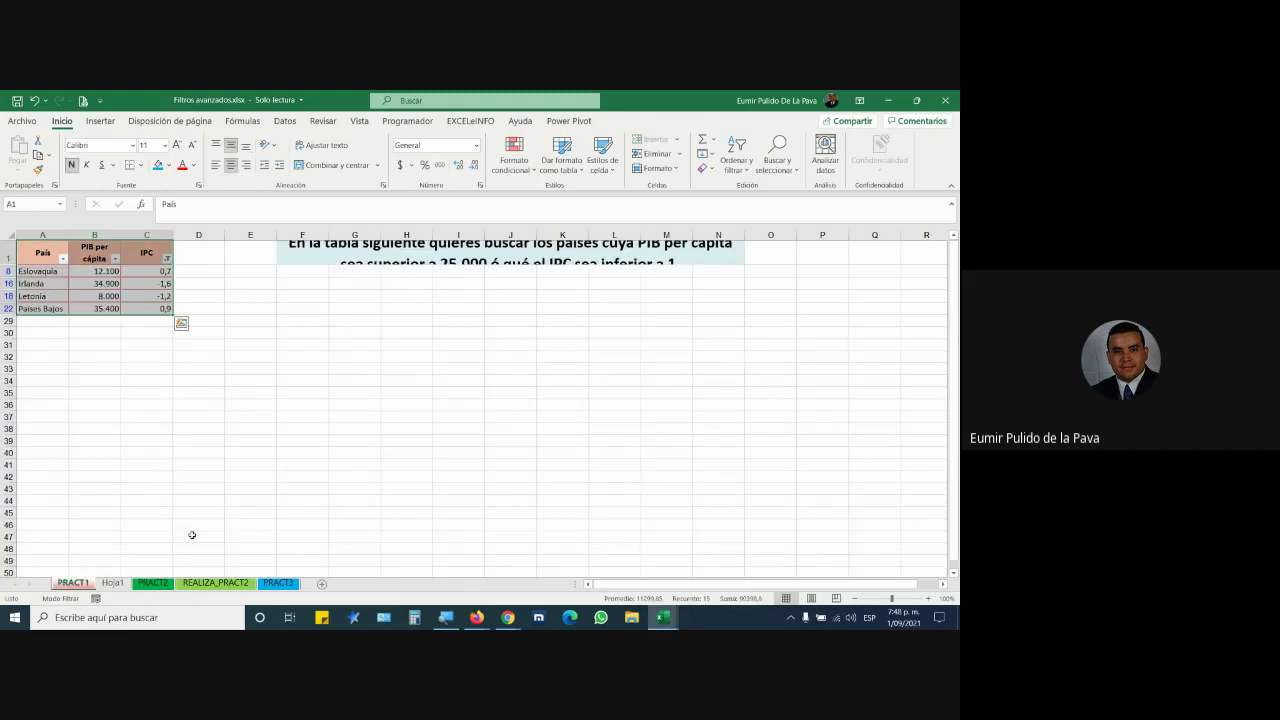
pyautogui.click(167, 258)
pyautogui.click(115, 343)
pyautogui.click(249, 344)
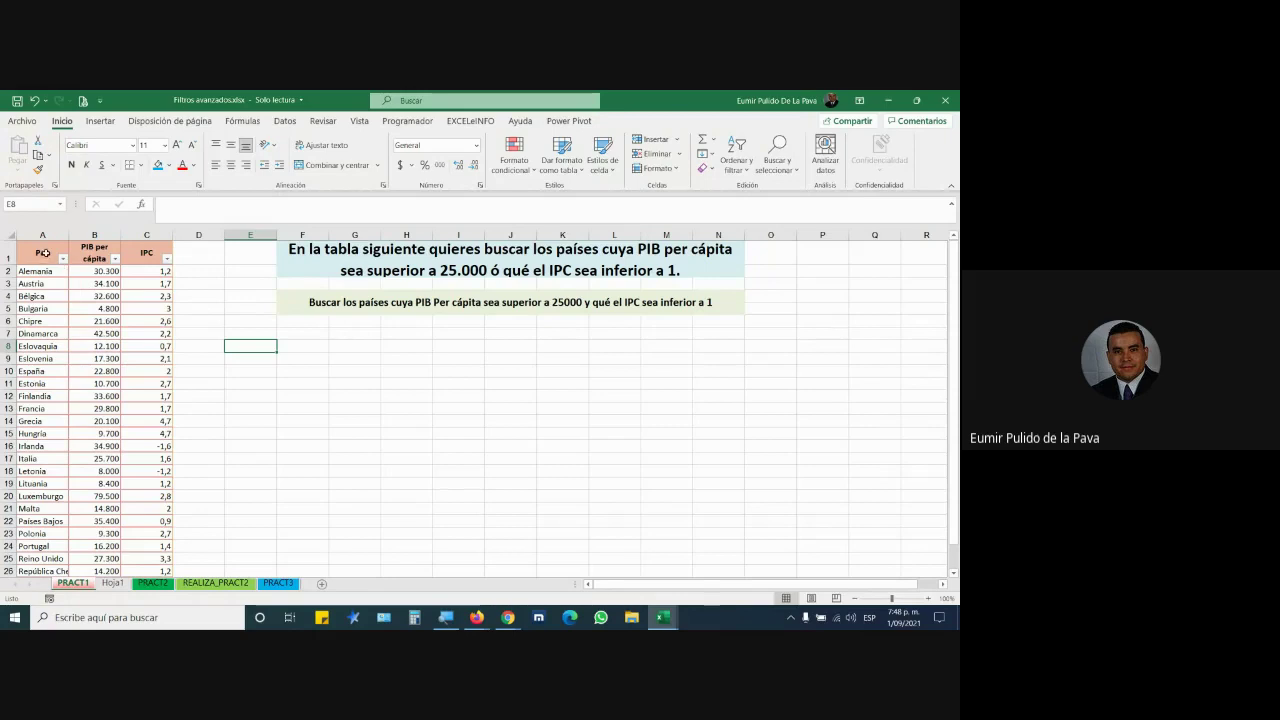
# Copy the table's three column headers A1:C1.
pyautogui.moveTo(45, 252); pyautogui.dragTo(138, 245)
pyautogui.hotkey('ctrl', 'c')
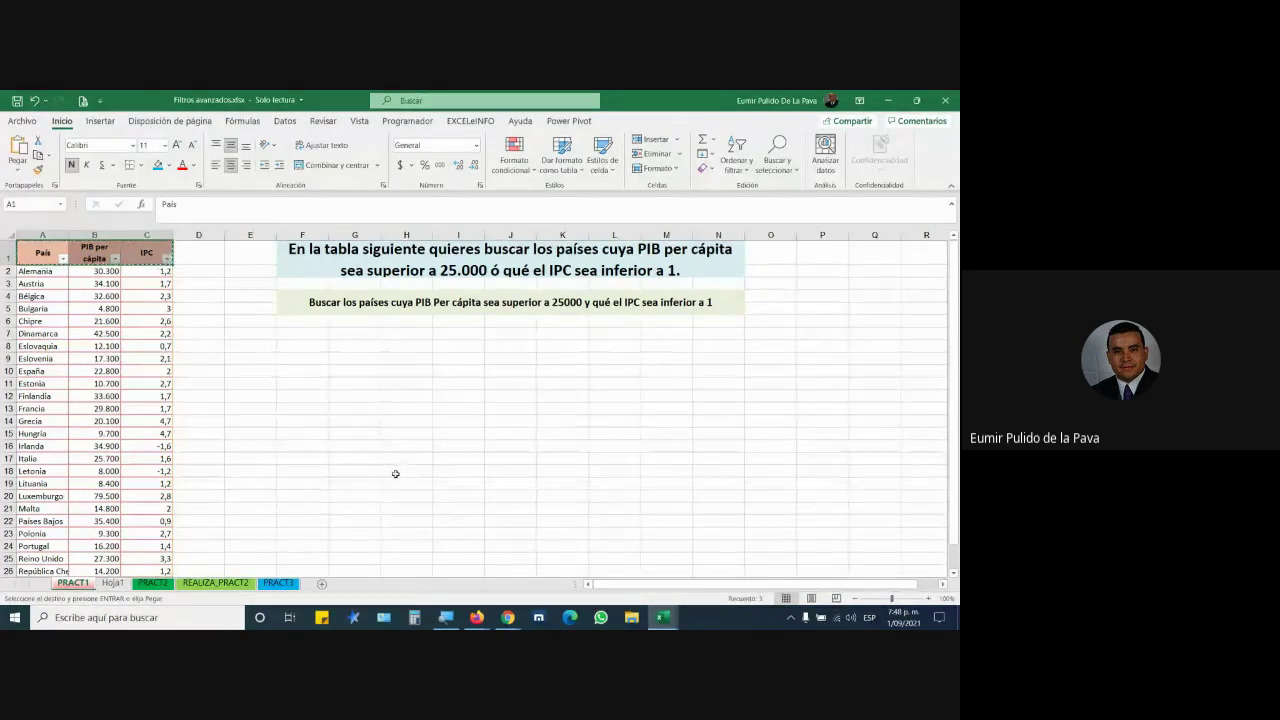
pyautogui.scroll(-7, 394, 477)
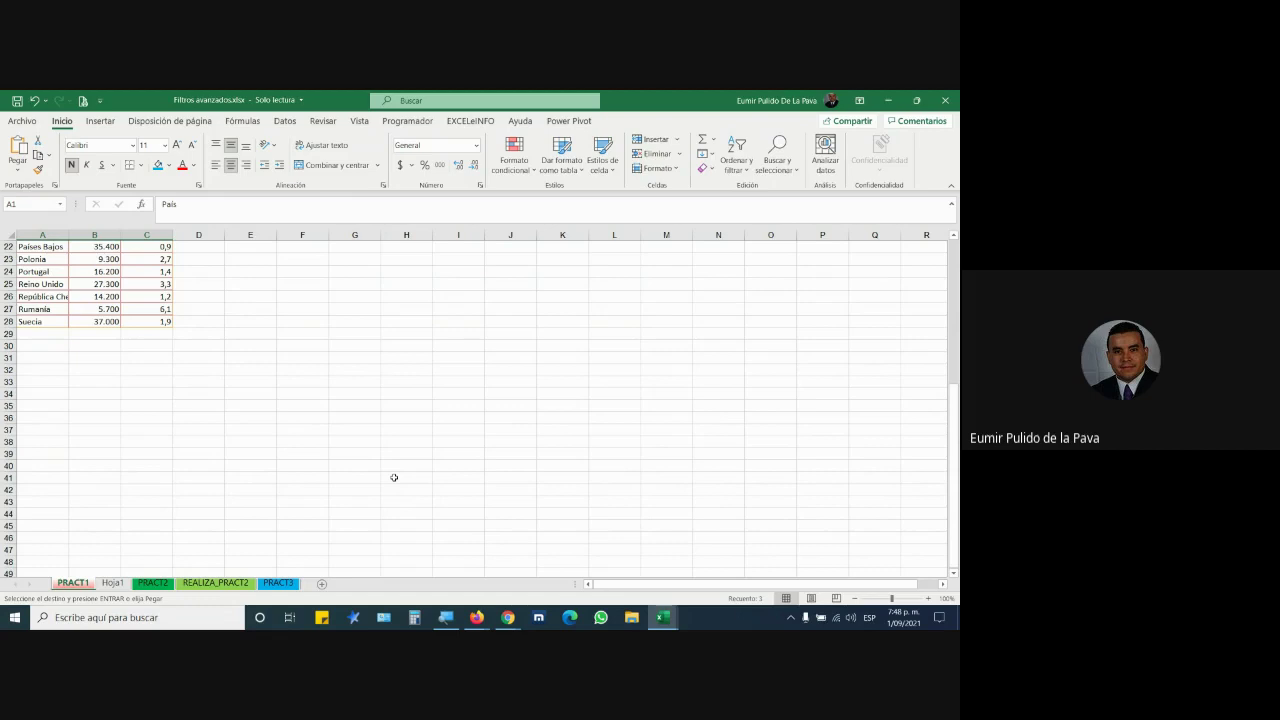
# Paste the País, PIB per cápita and IPC headers starting at F9.
pyautogui.scroll(6, 400, 449)
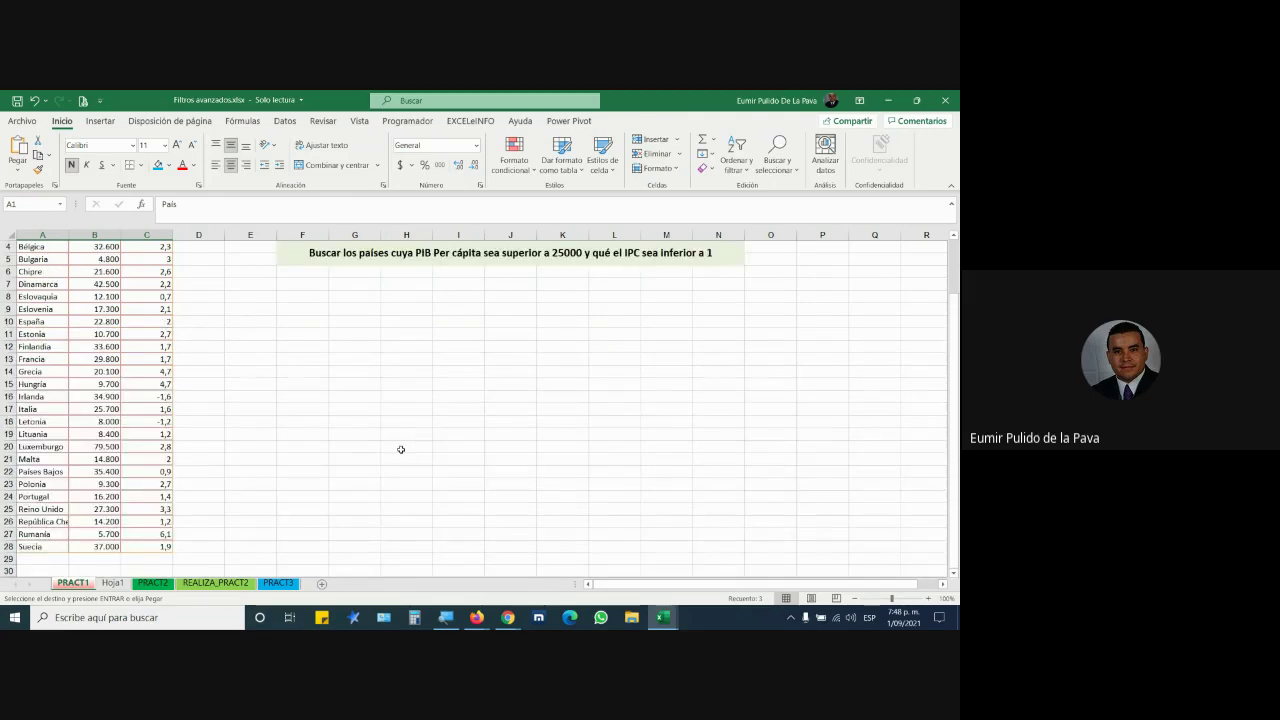
pyautogui.click(310, 309)
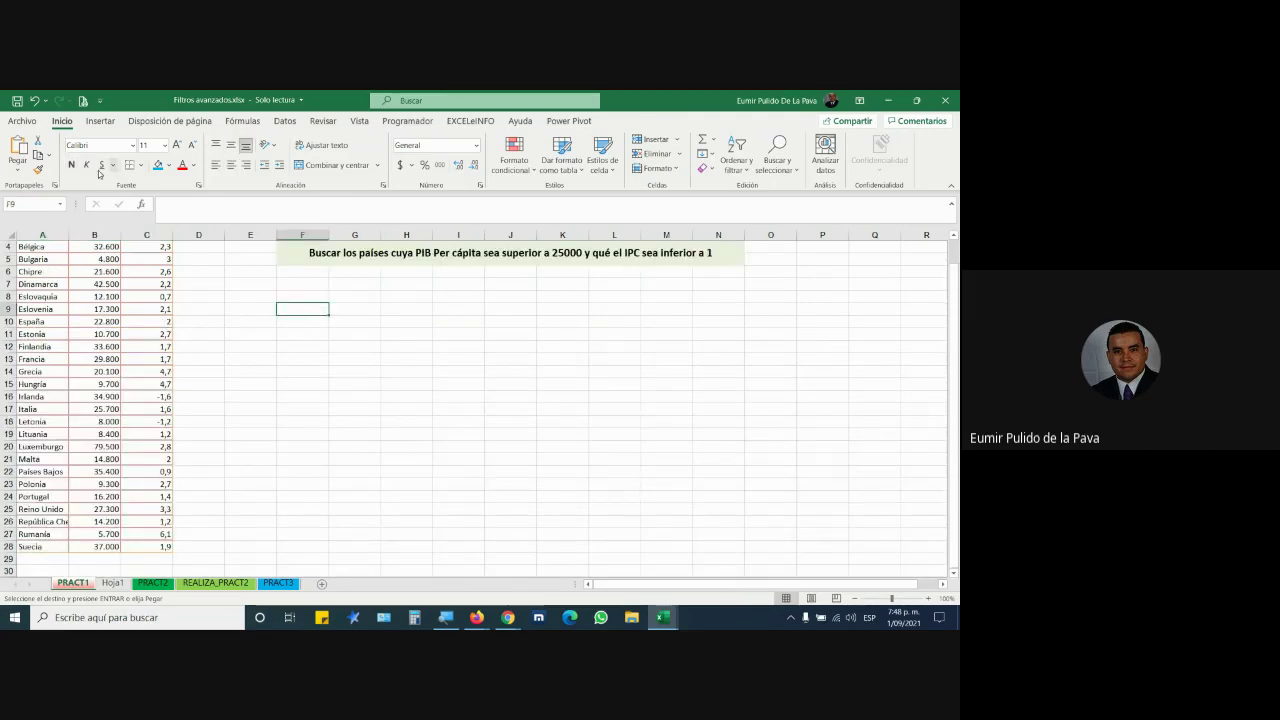
pyautogui.click(18, 150)
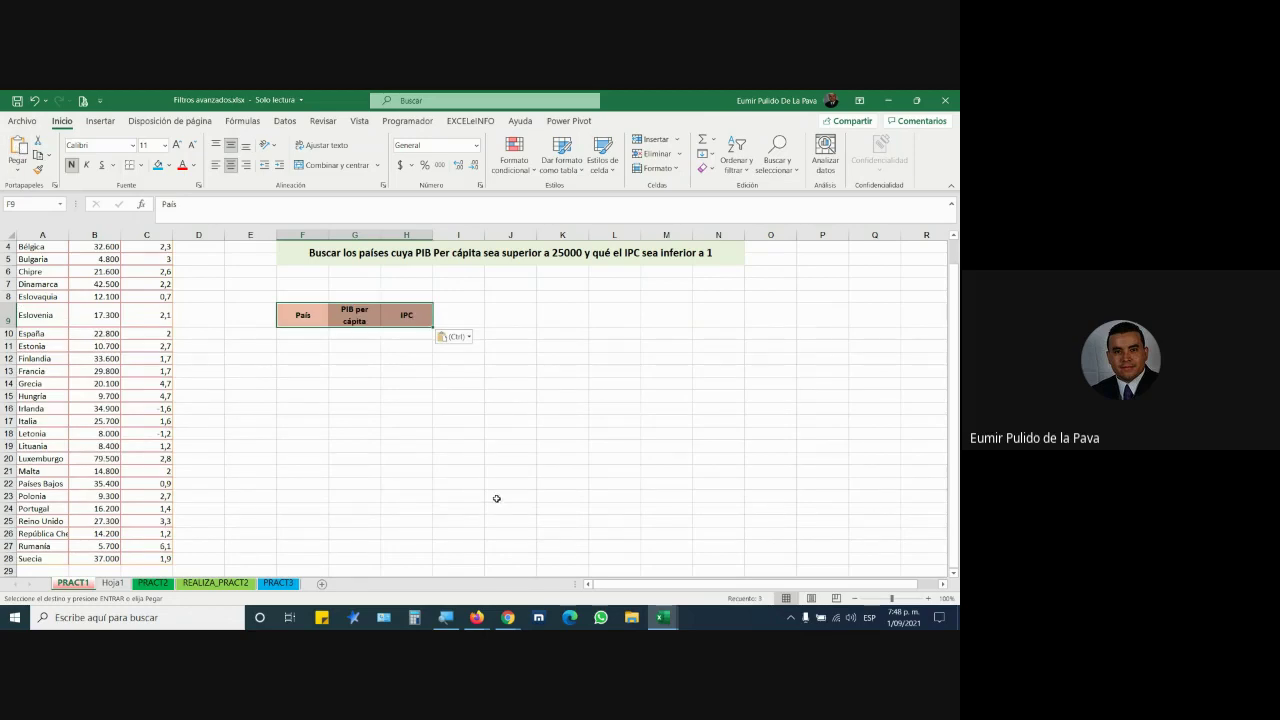
pyautogui.scroll(1, 496, 498)
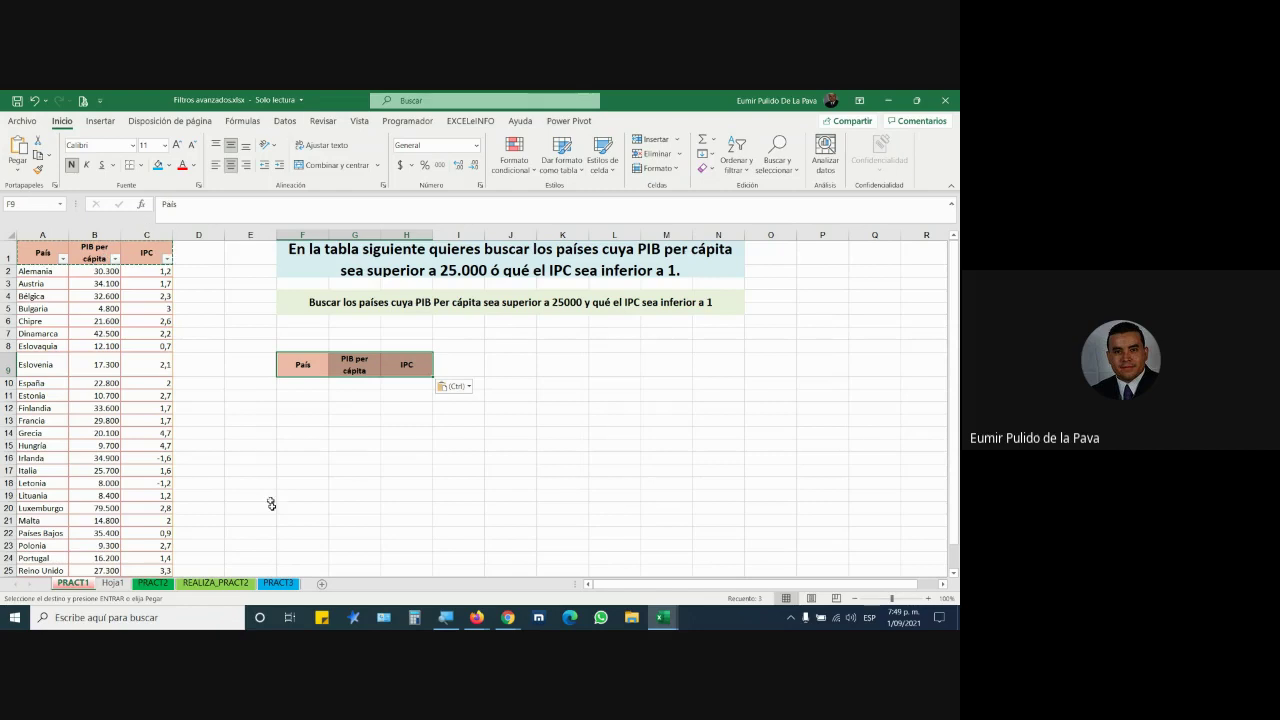
# Magnify the screen to 200% and enter >25000 in G10 under PIB per cápita.
pyautogui.click(445, 617)
pyautogui.click(443, 575)
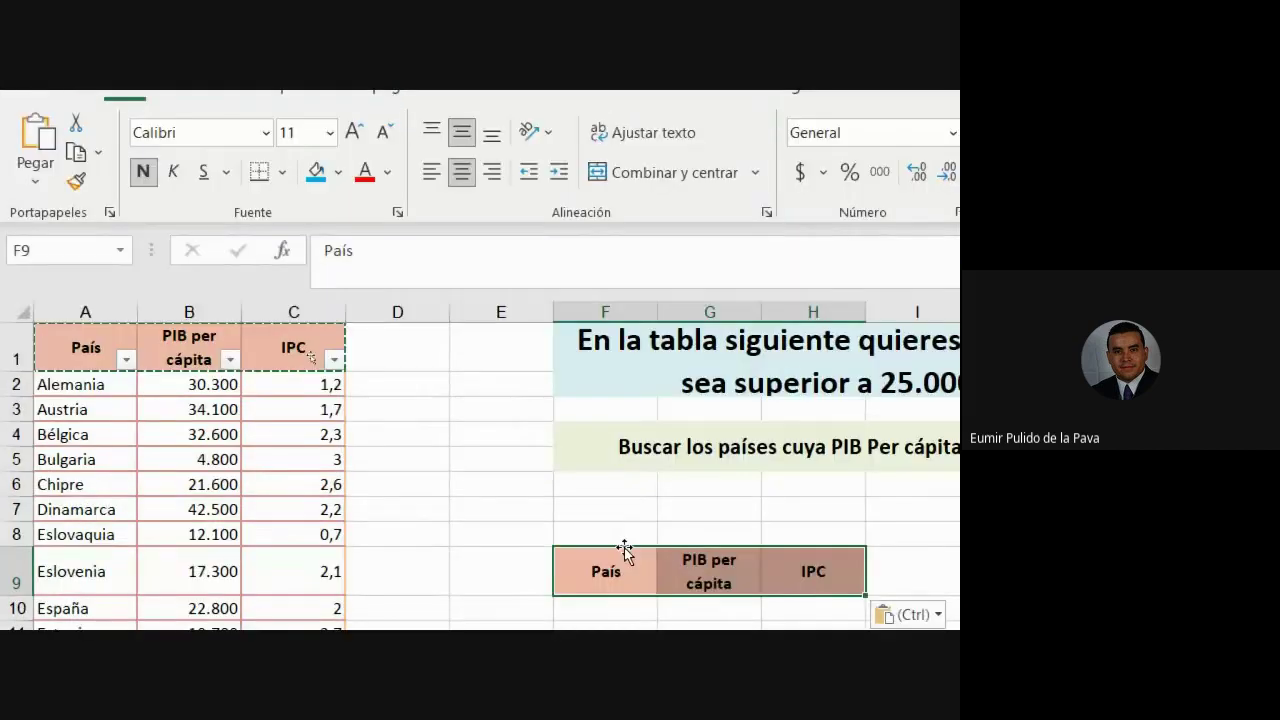
pyautogui.click(686, 558)
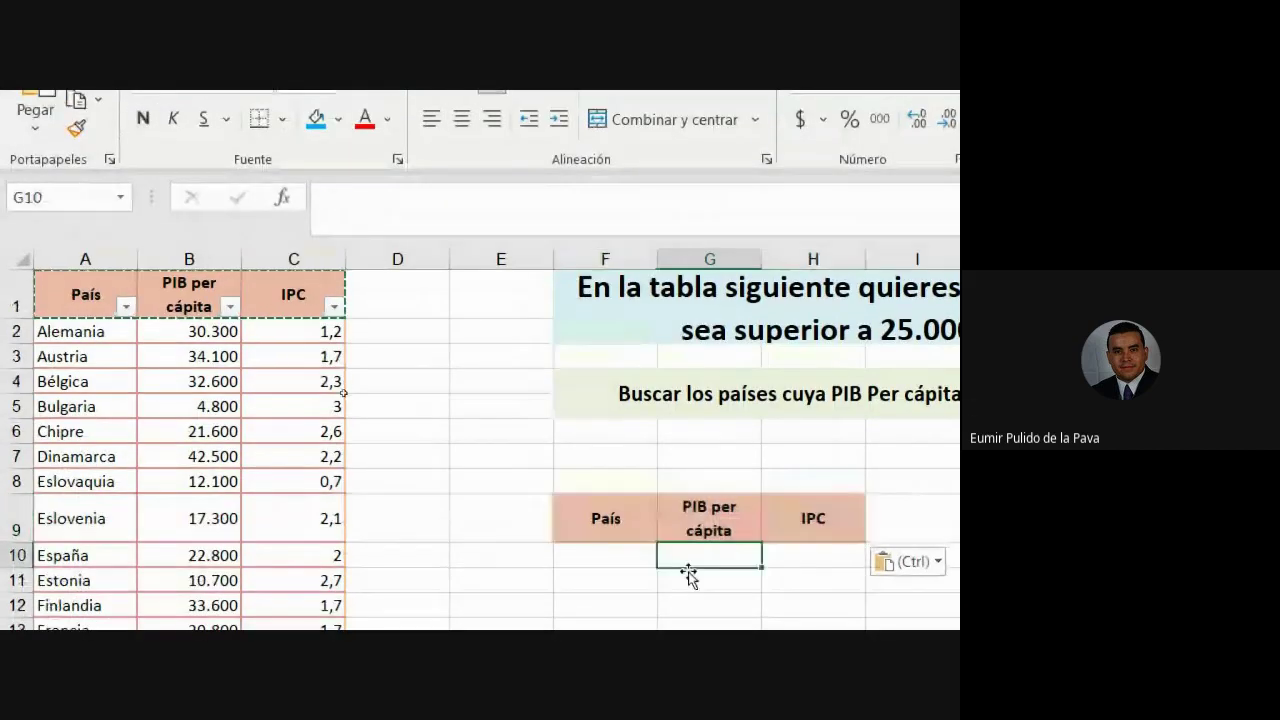
pyautogui.write('>')
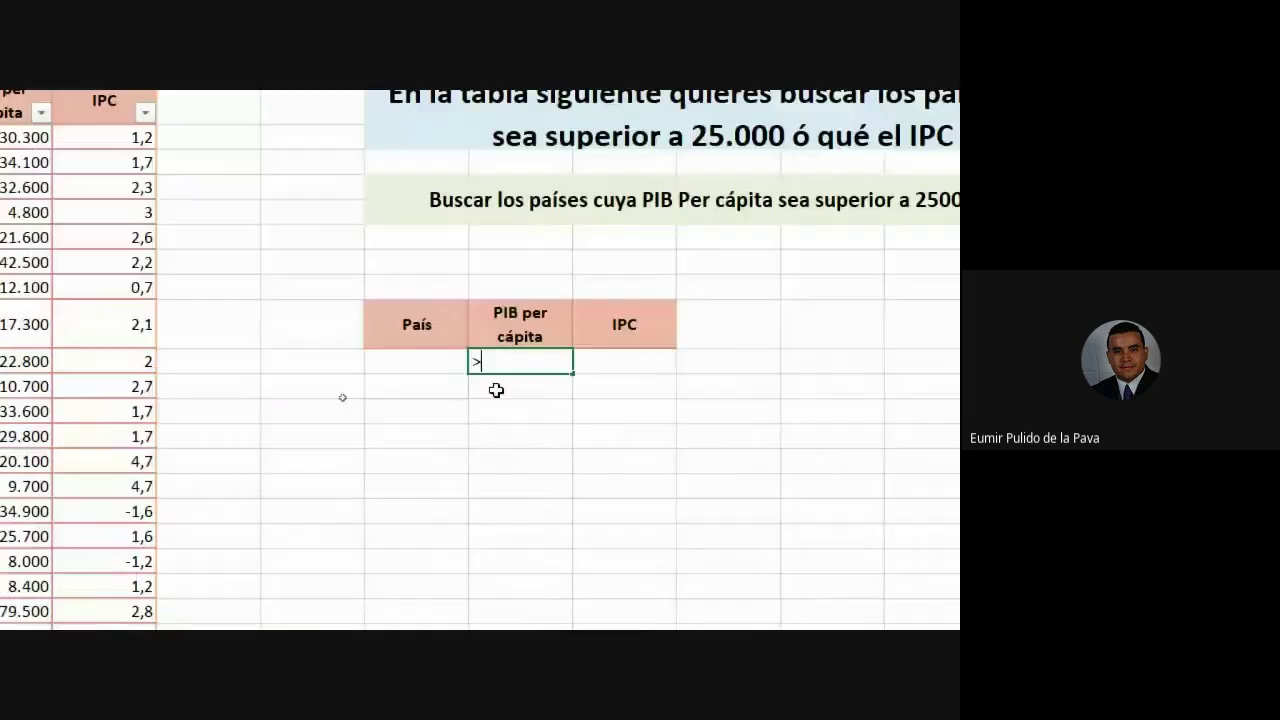
pyautogui.write('25000')
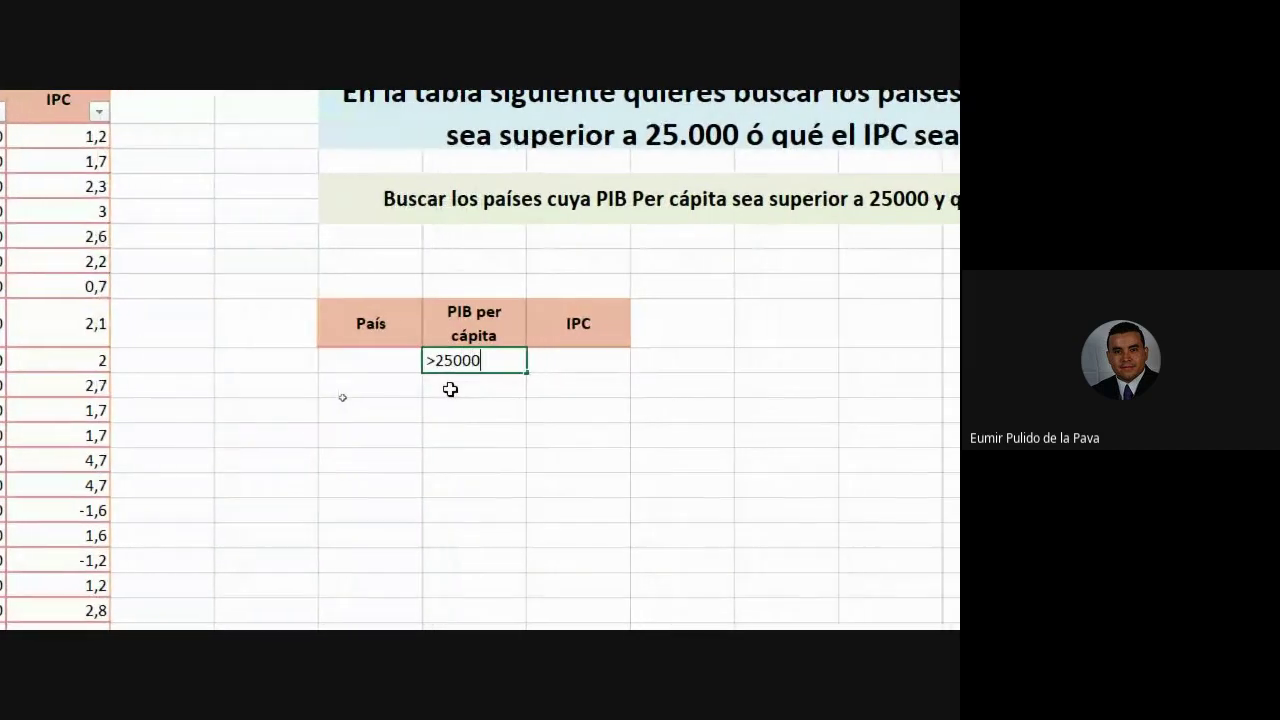
pyautogui.press('Return')
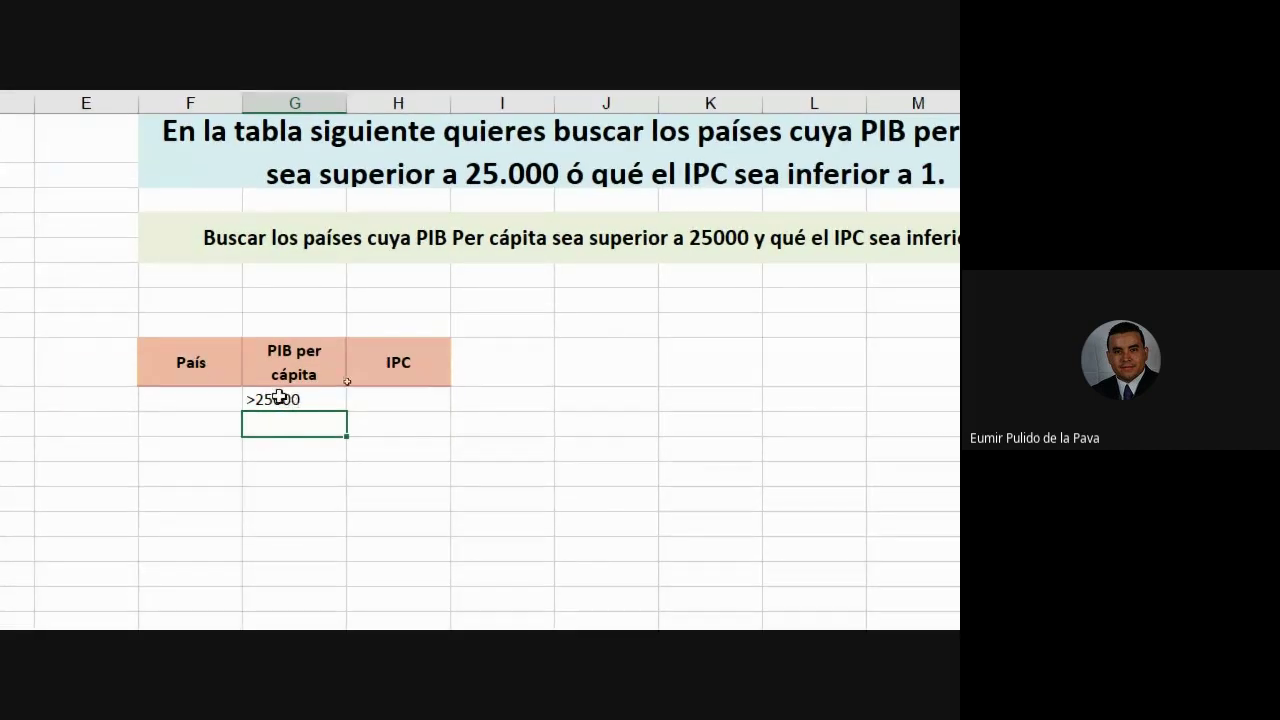
# Select the >25000 cell and cells below, then restore normal magnification and hide the magnifier.
pyautogui.click(255, 412)
pyautogui.moveTo(255, 400)
pyautogui.mouseDown()
pyautogui.moveTo(409, 402)
pyautogui.moveTo(309, 420)
pyautogui.mouseUp()
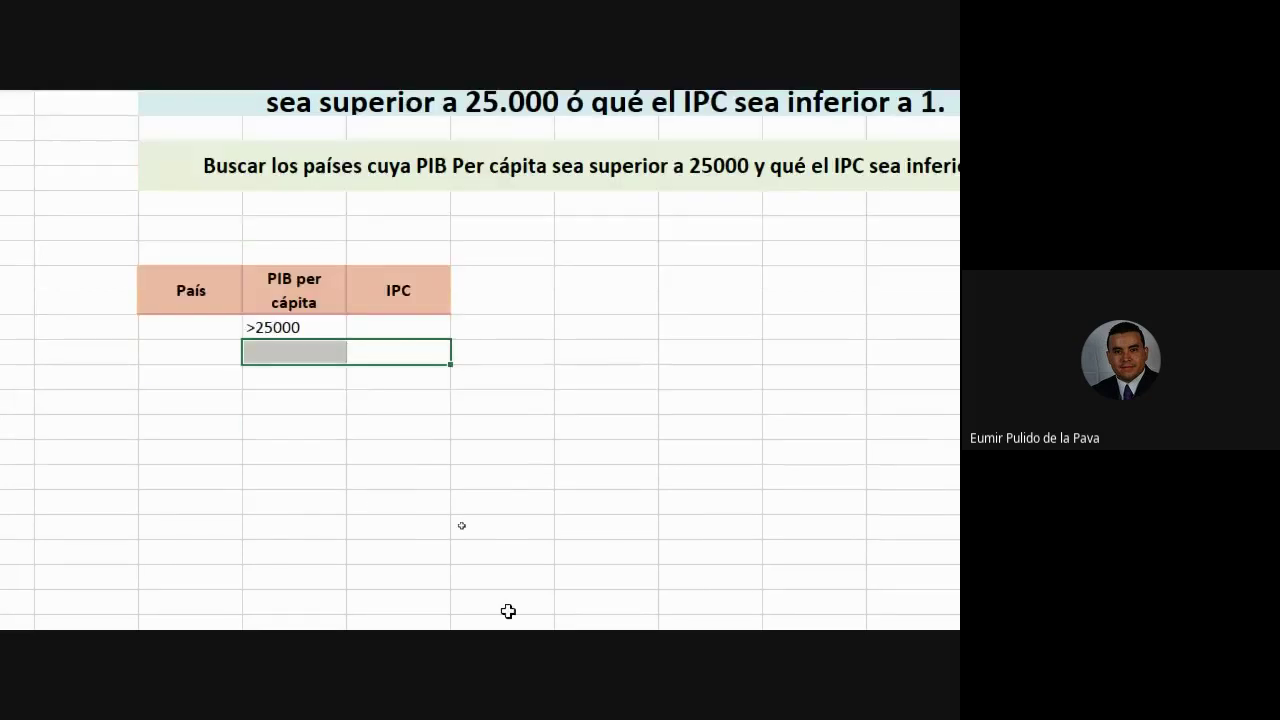
pyautogui.click(476, 604)
pyautogui.click(343, 517)
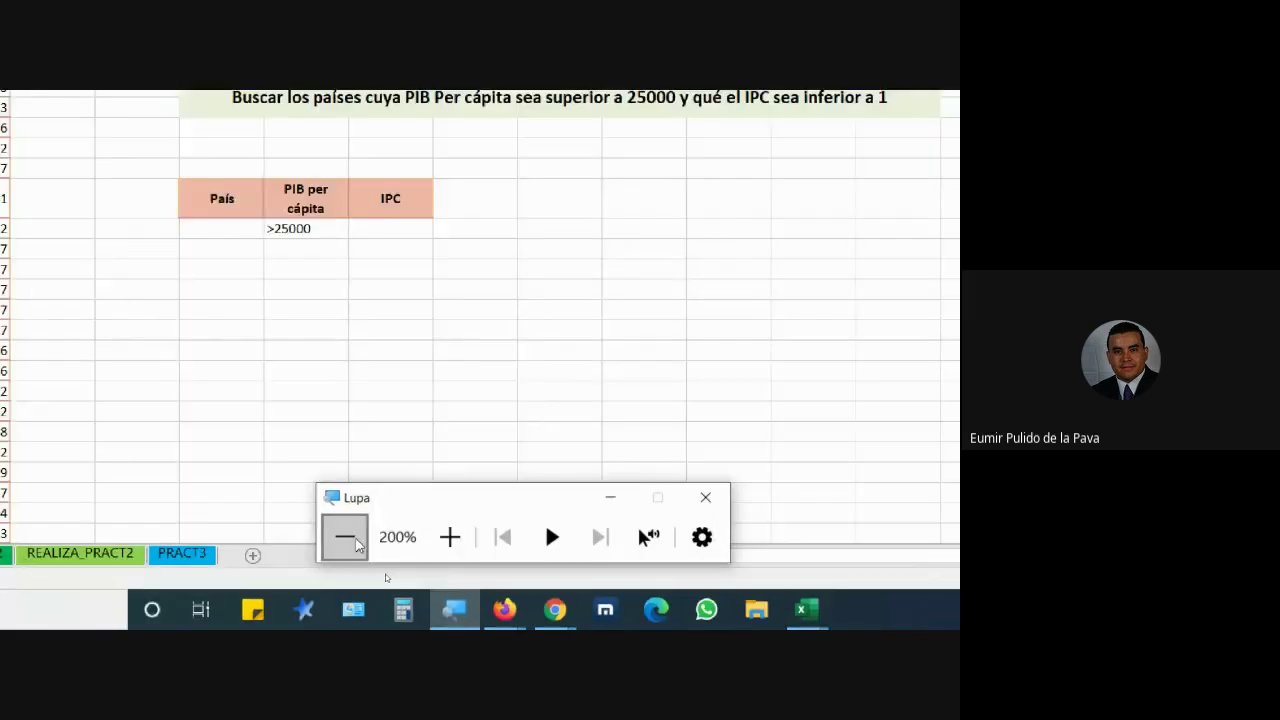
pyautogui.click(541, 548)
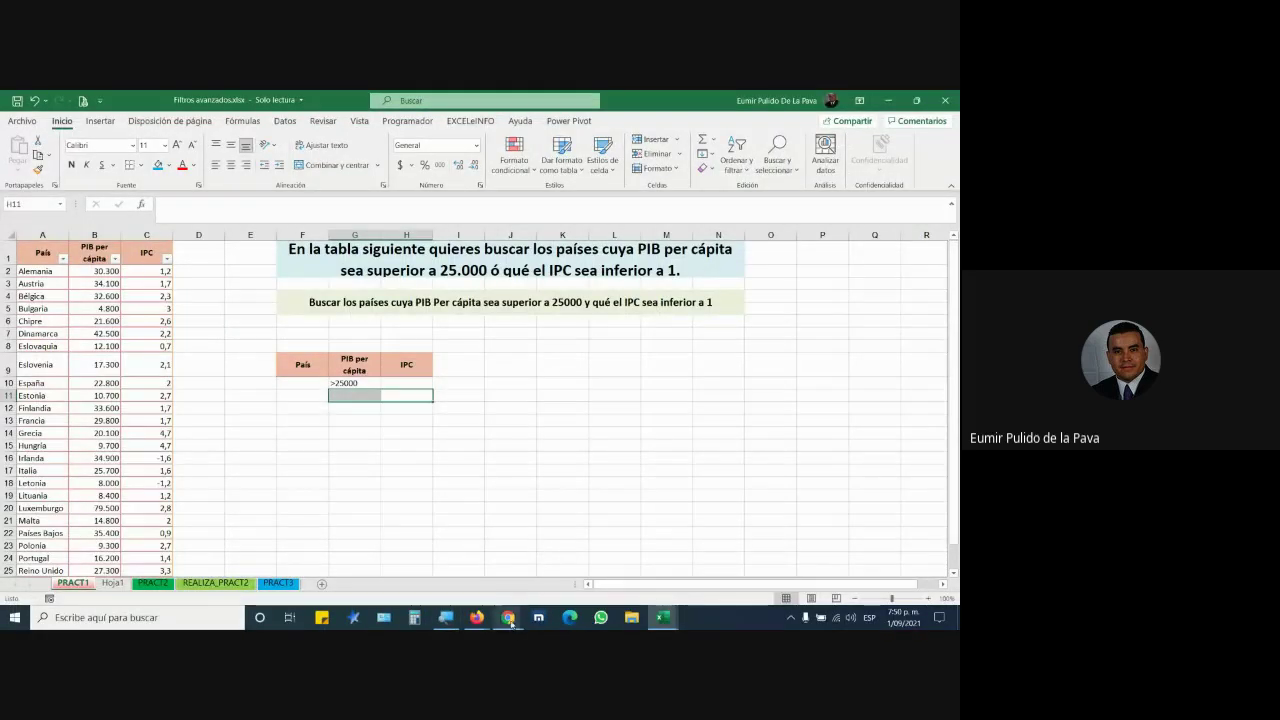
pyautogui.moveTo(510, 620)
pyautogui.click(440, 560)
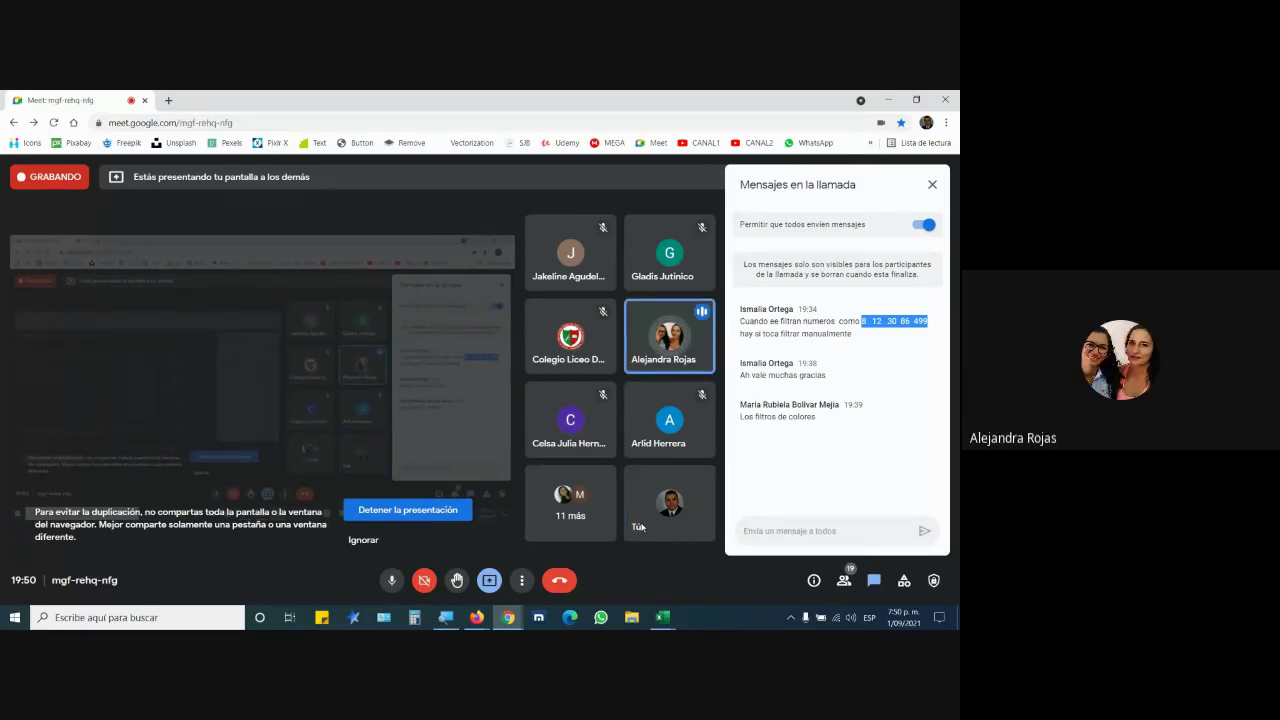
pyautogui.hotkey('alt', 'Tab')
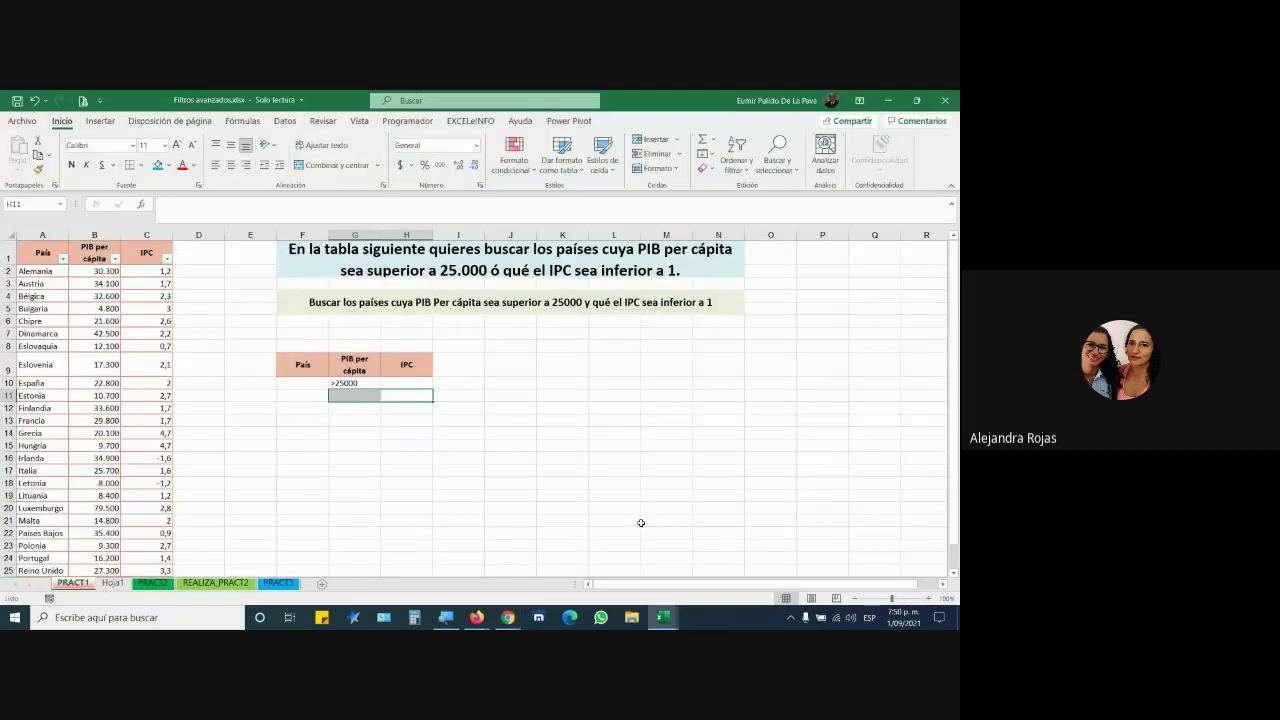
# Enter <1 in the cell under the IPC criteria heading.
pyautogui.click(401, 384)
pyautogui.click(408, 366)
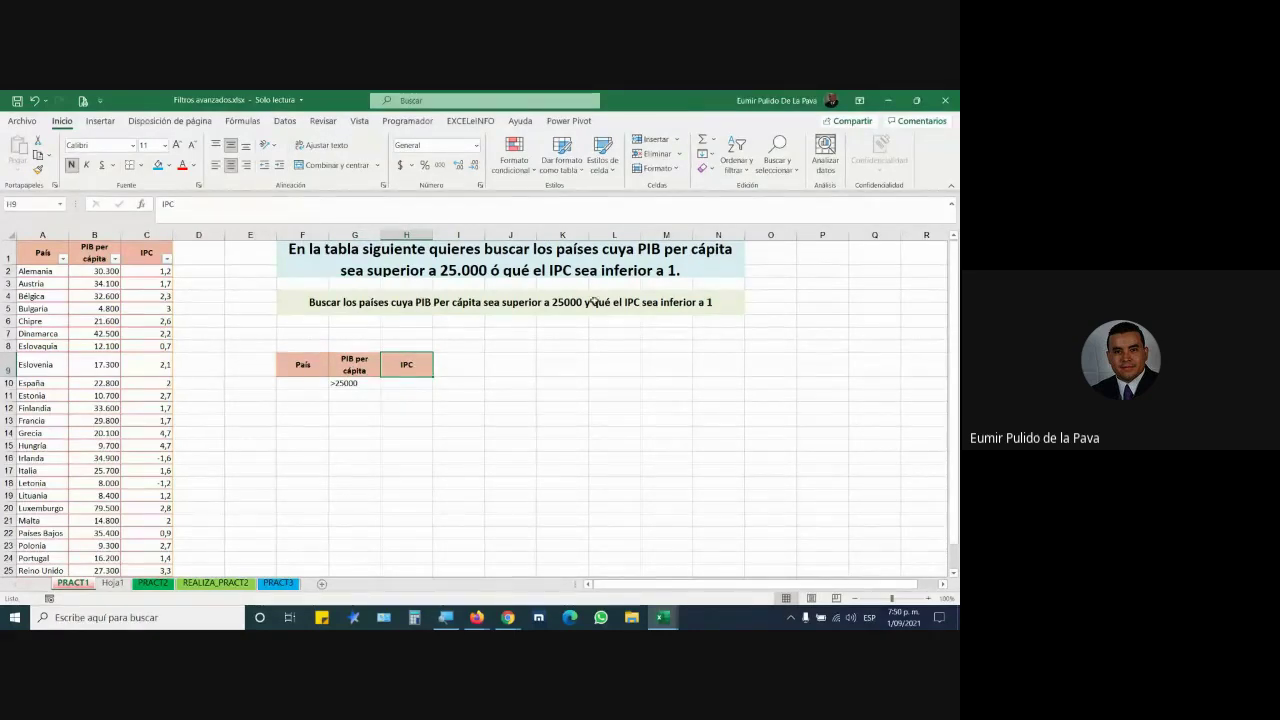
pyautogui.click(422, 384)
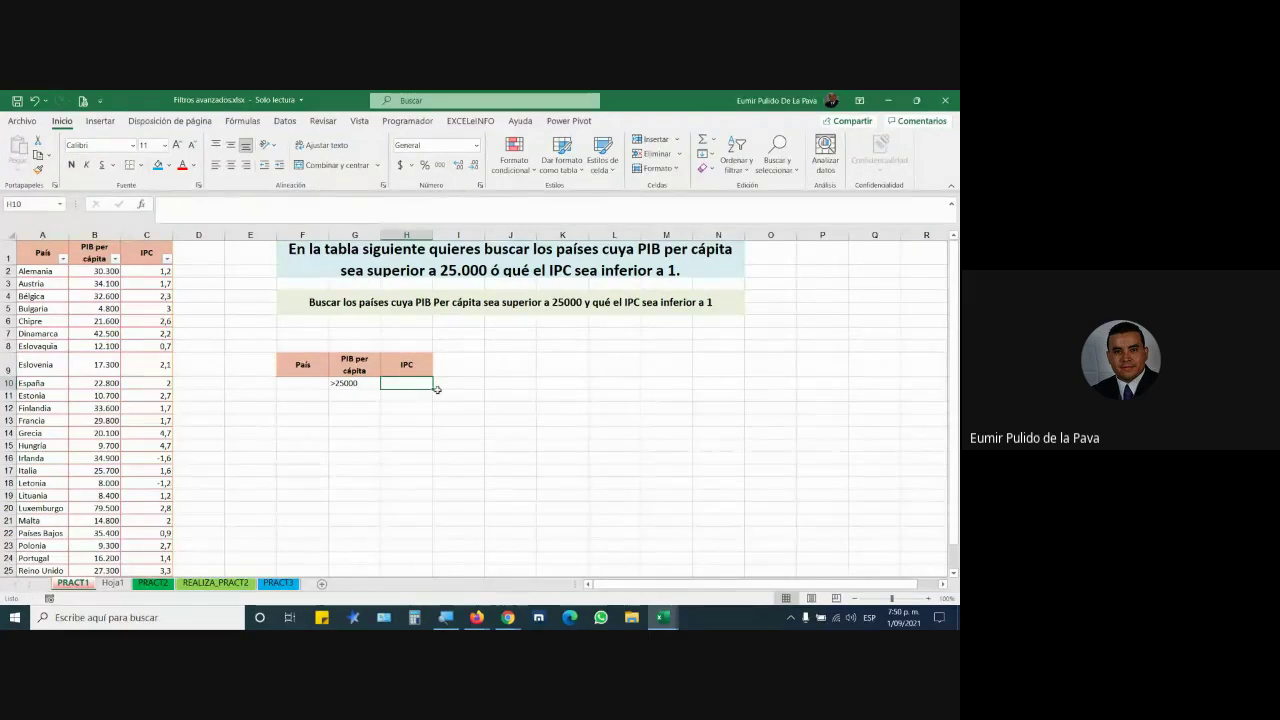
pyautogui.write('<1')
pyautogui.press('Return')
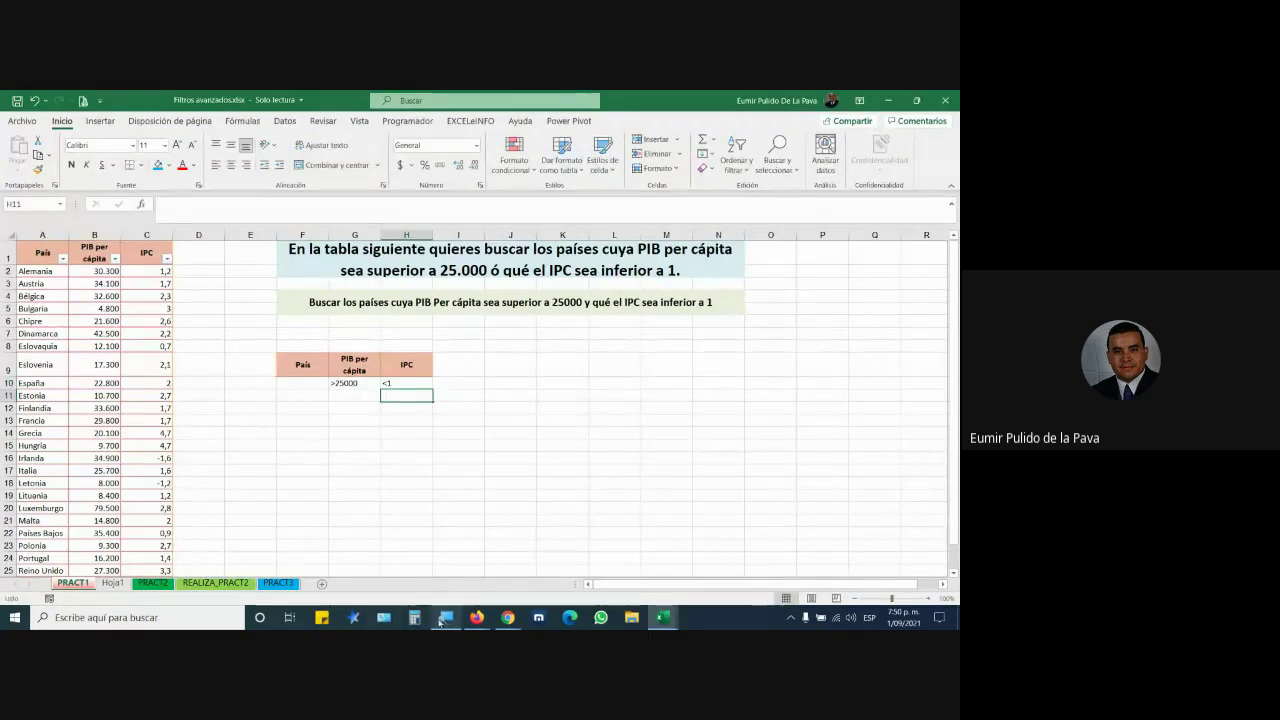
# Drag the <1 criterion into H10 beside >25000, then select Italia's IPC and Finlandia.
pyautogui.click(441, 620)
pyautogui.click(437, 571)
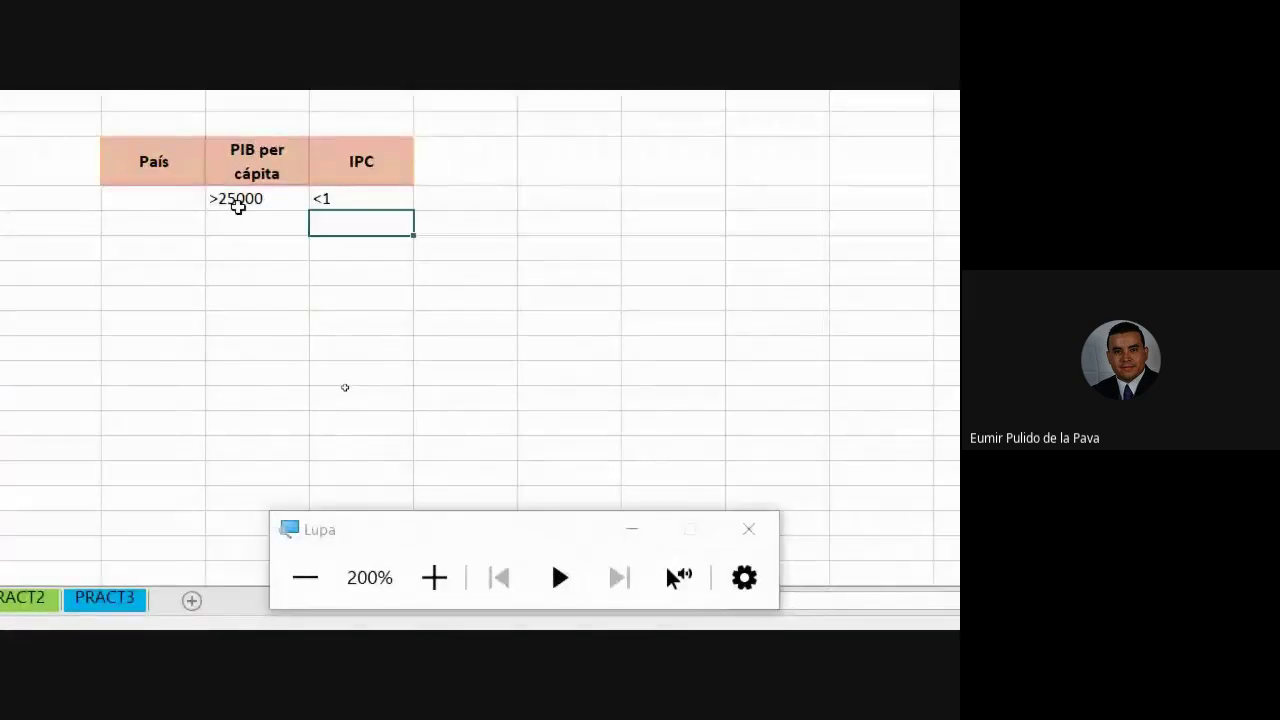
pyautogui.click(236, 202)
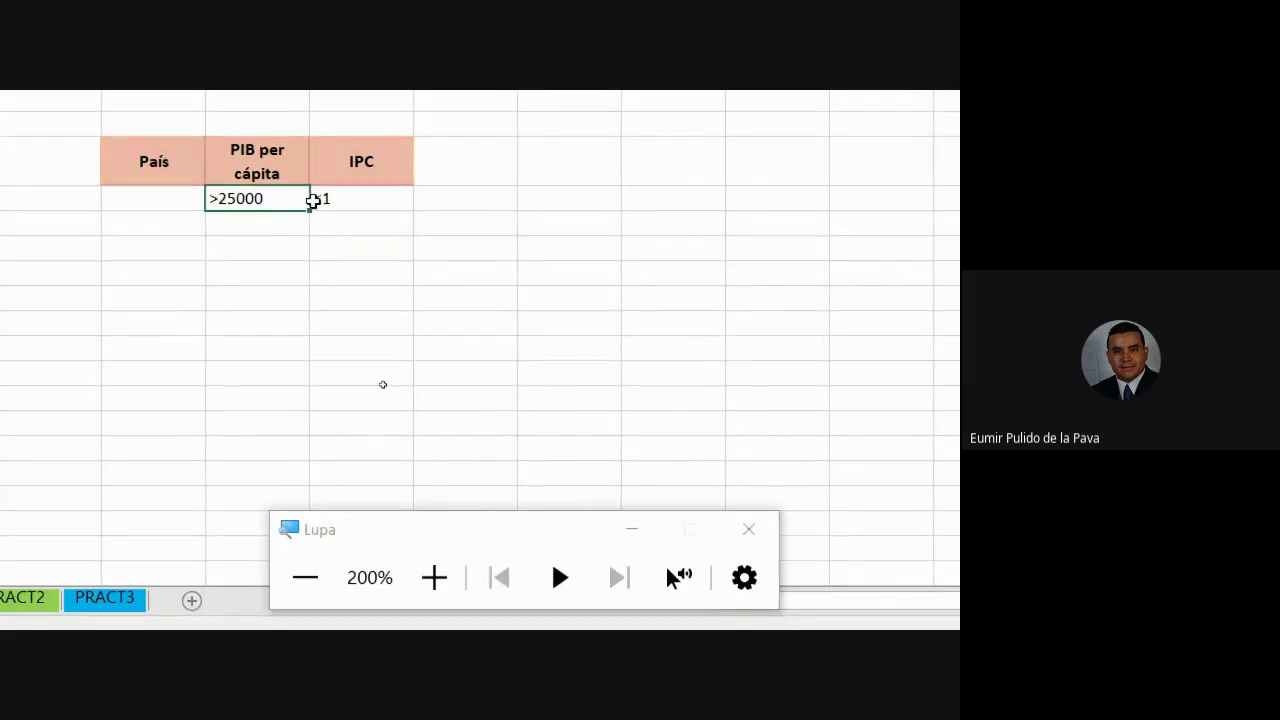
pyautogui.moveTo(313, 201)
pyautogui.mouseDown()
pyautogui.moveTo(354, 200)
pyautogui.moveTo(358, 237)
pyautogui.mouseUp()
pyautogui.click(356, 203)
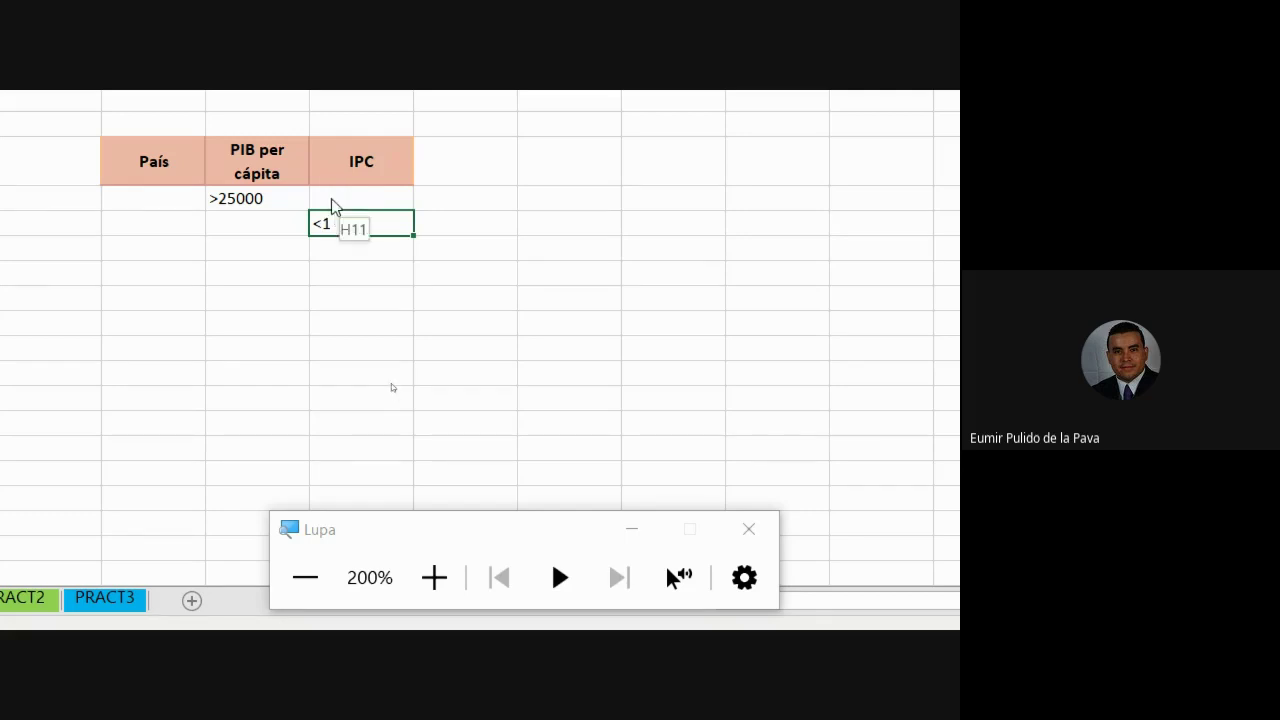
pyautogui.moveTo(334, 213)
pyautogui.mouseDown()
pyautogui.moveTo(339, 246)
pyautogui.moveTo(345, 230)
pyautogui.moveTo(354, 242)
pyautogui.mouseUp()
pyautogui.click(632, 528)
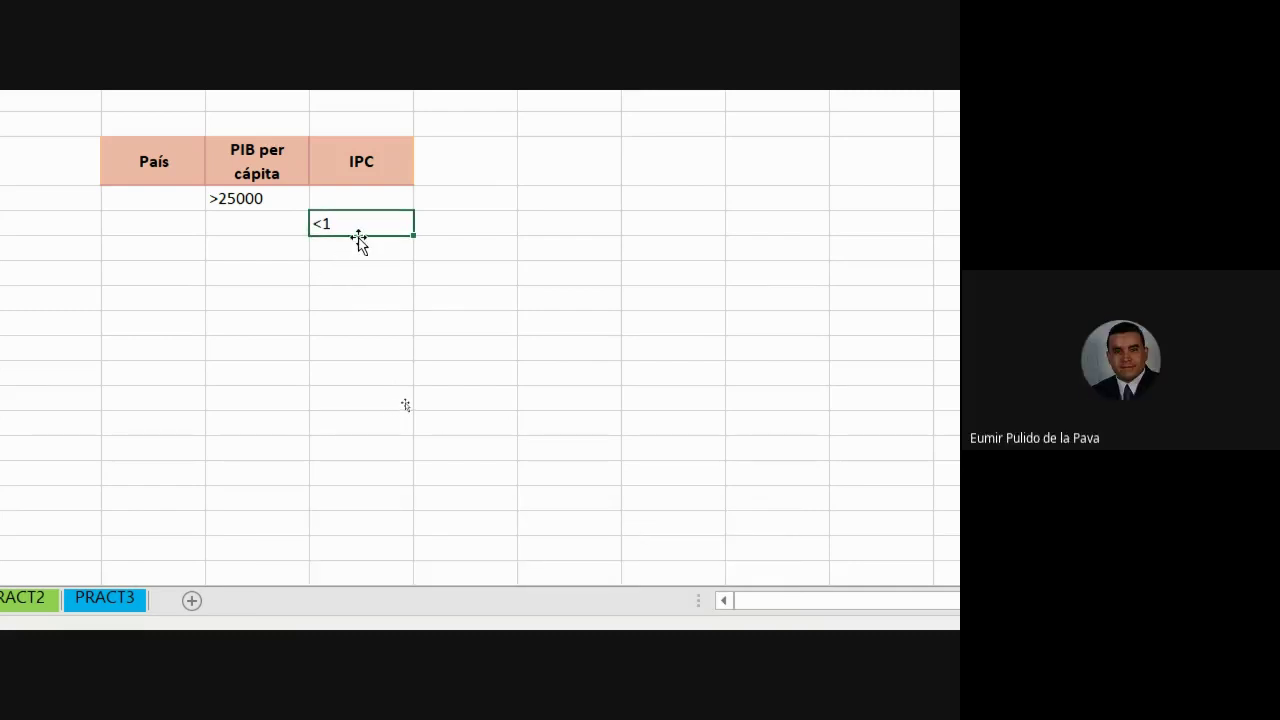
pyautogui.moveTo(364, 234); pyautogui.dragTo(366, 209)
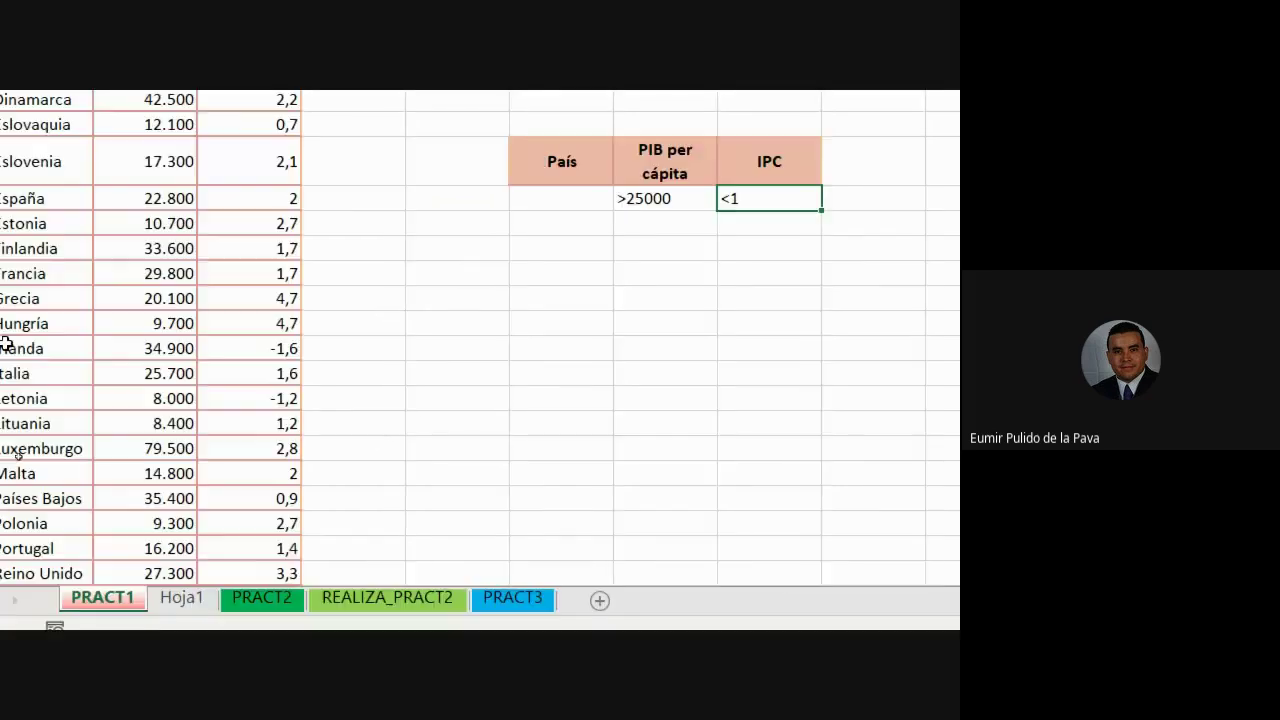
pyautogui.click(271, 374)
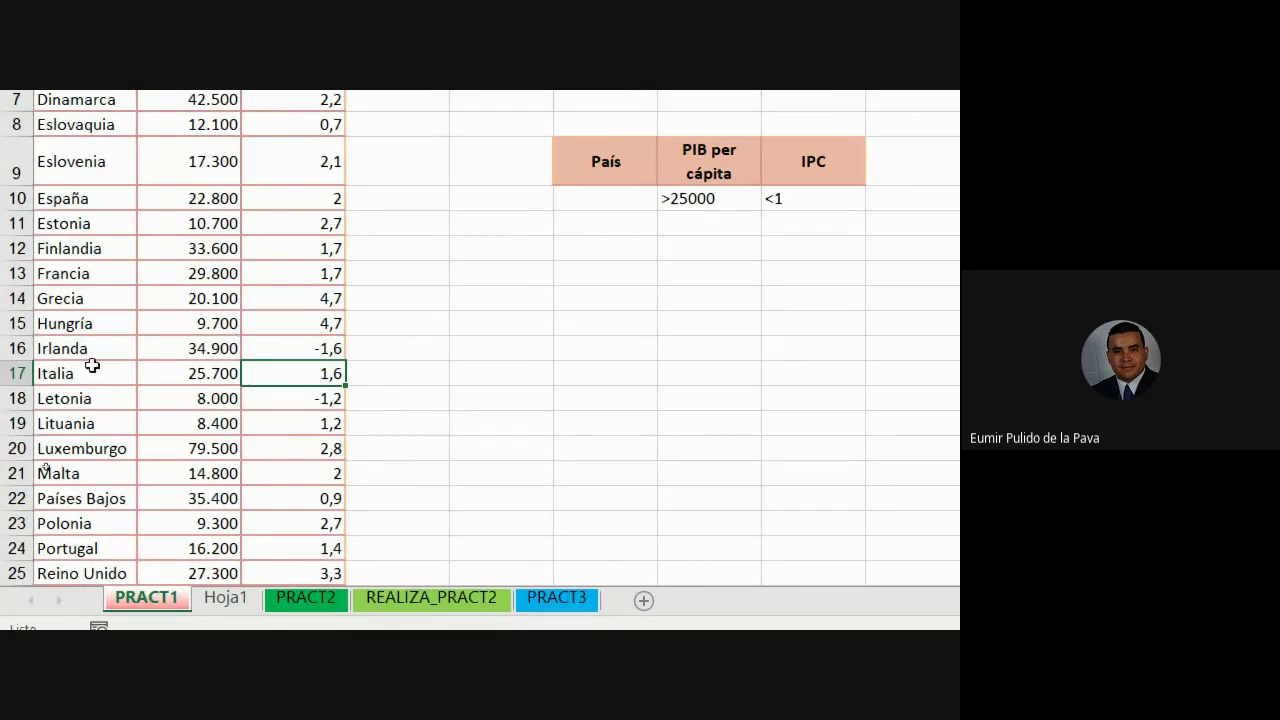
pyautogui.click(100, 249)
# With a list cell selected, open Datos > Avanzadas and move the dialog aside to reveal the criteria.
pyautogui.click(271, 16)
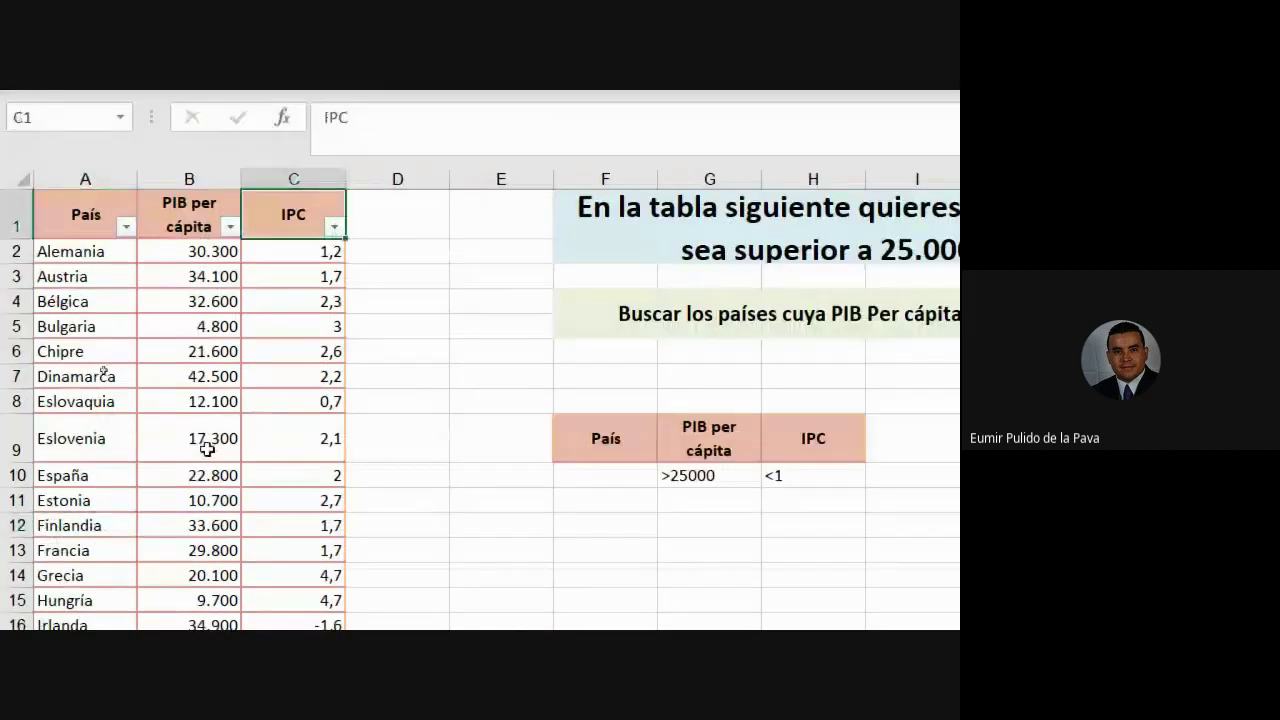
pyautogui.click(206, 233)
pyautogui.click(293, 506)
pyautogui.click(272, 385)
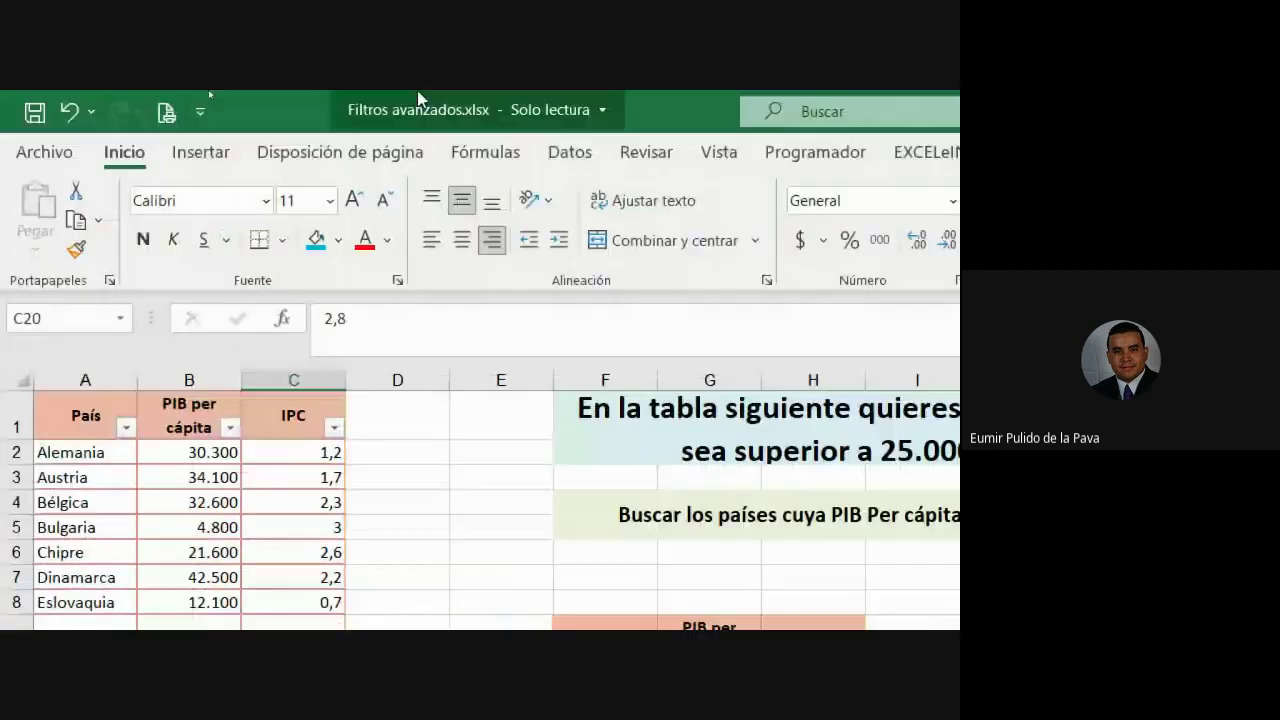
pyautogui.click(570, 152)
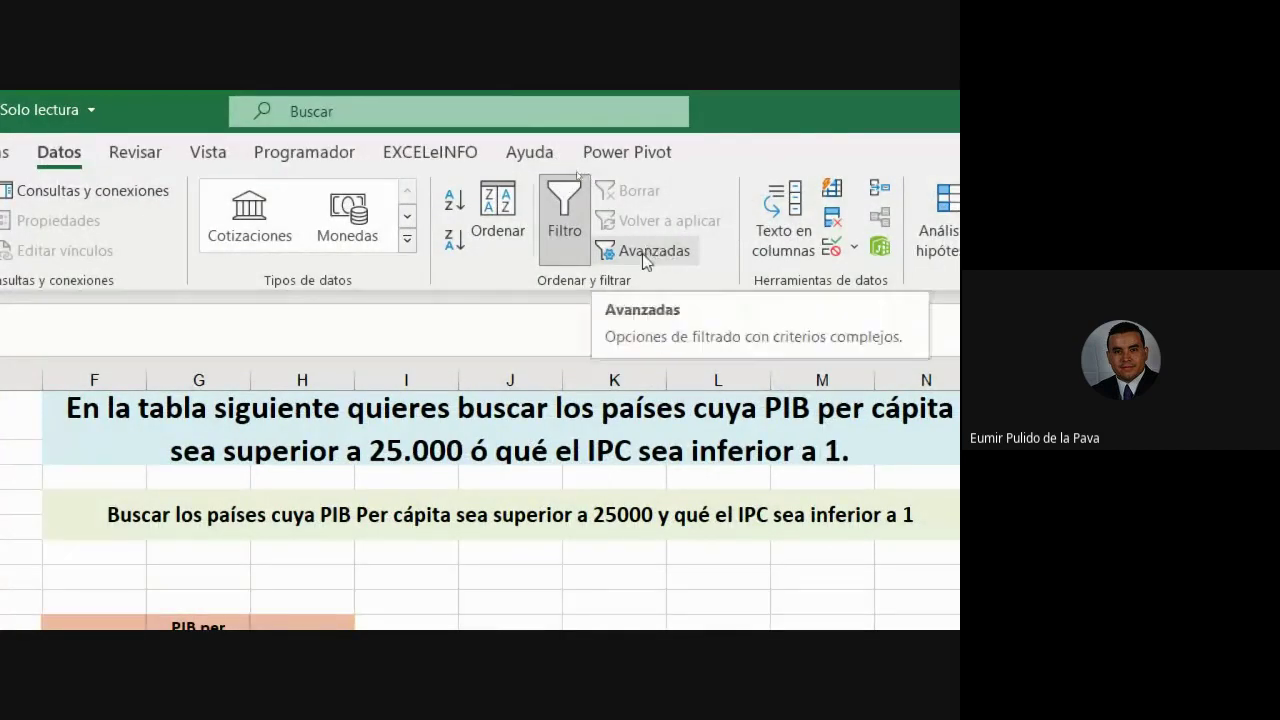
pyautogui.click(645, 255)
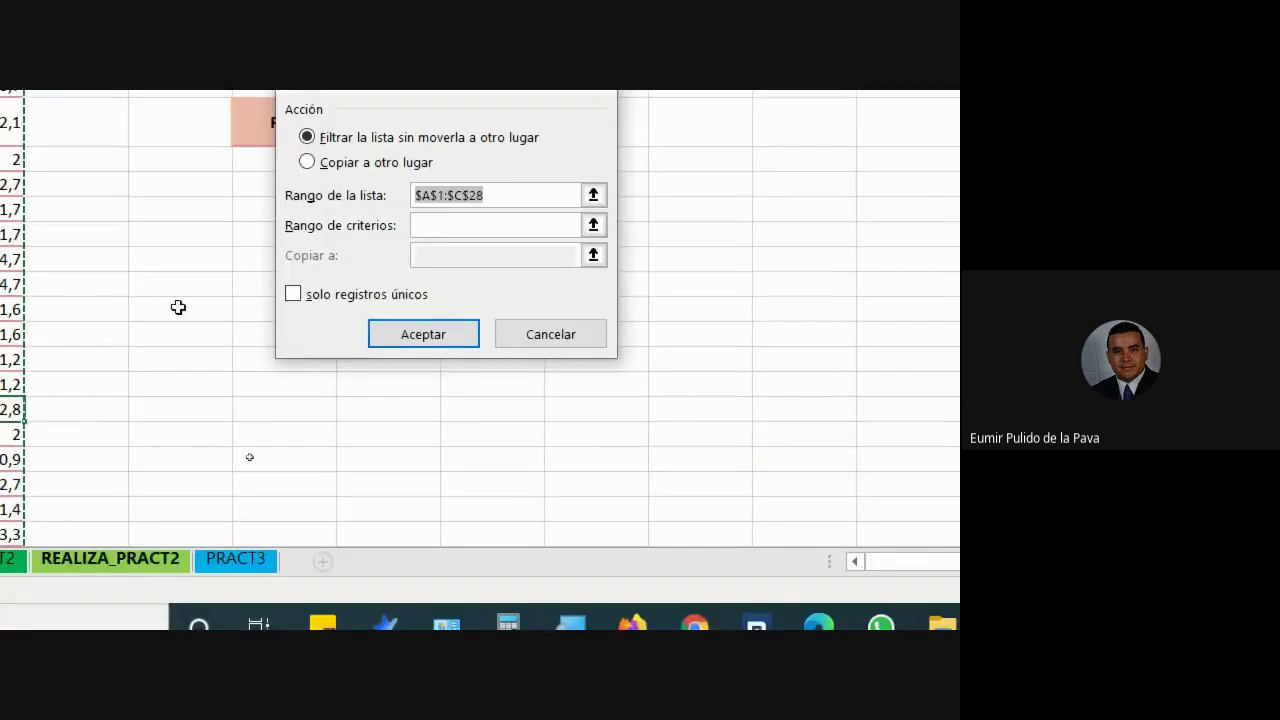
pyautogui.moveTo(383, 166); pyautogui.dragTo(211, 297)
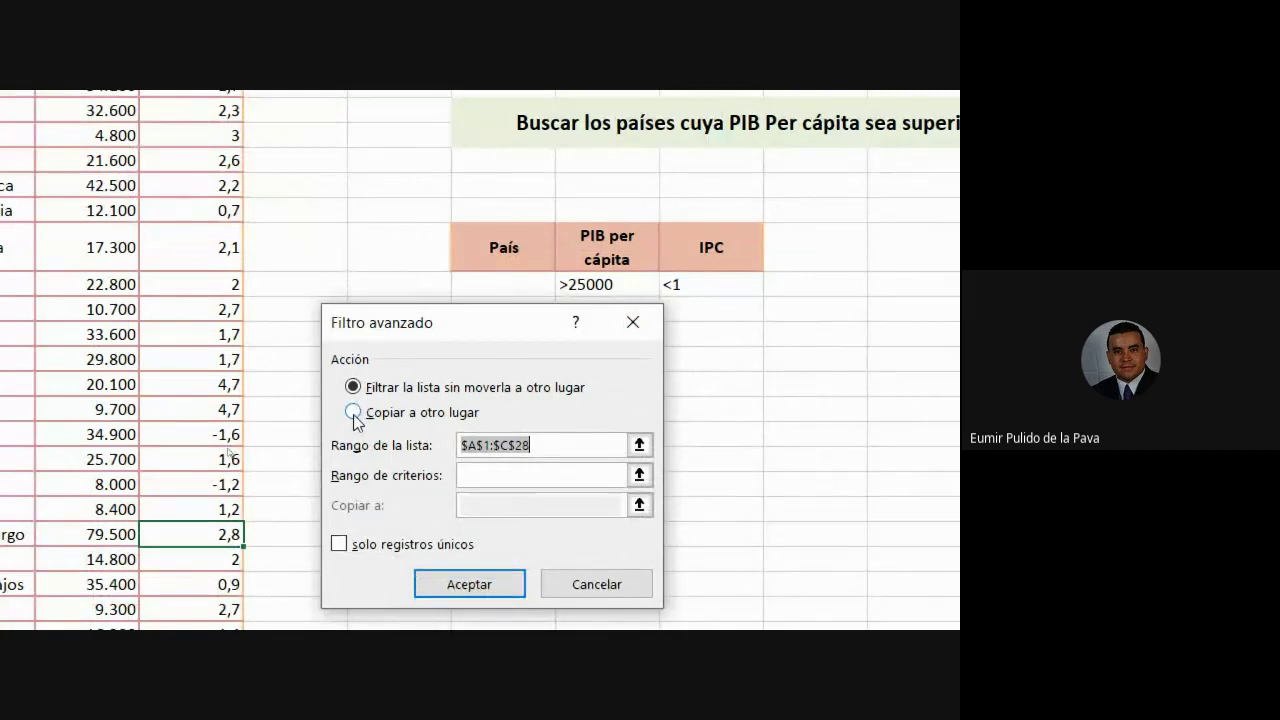
# Set Filtro avanzado to copy results elsewhere, using criteria G9:H10 and destination F13.
pyautogui.click(353, 412)
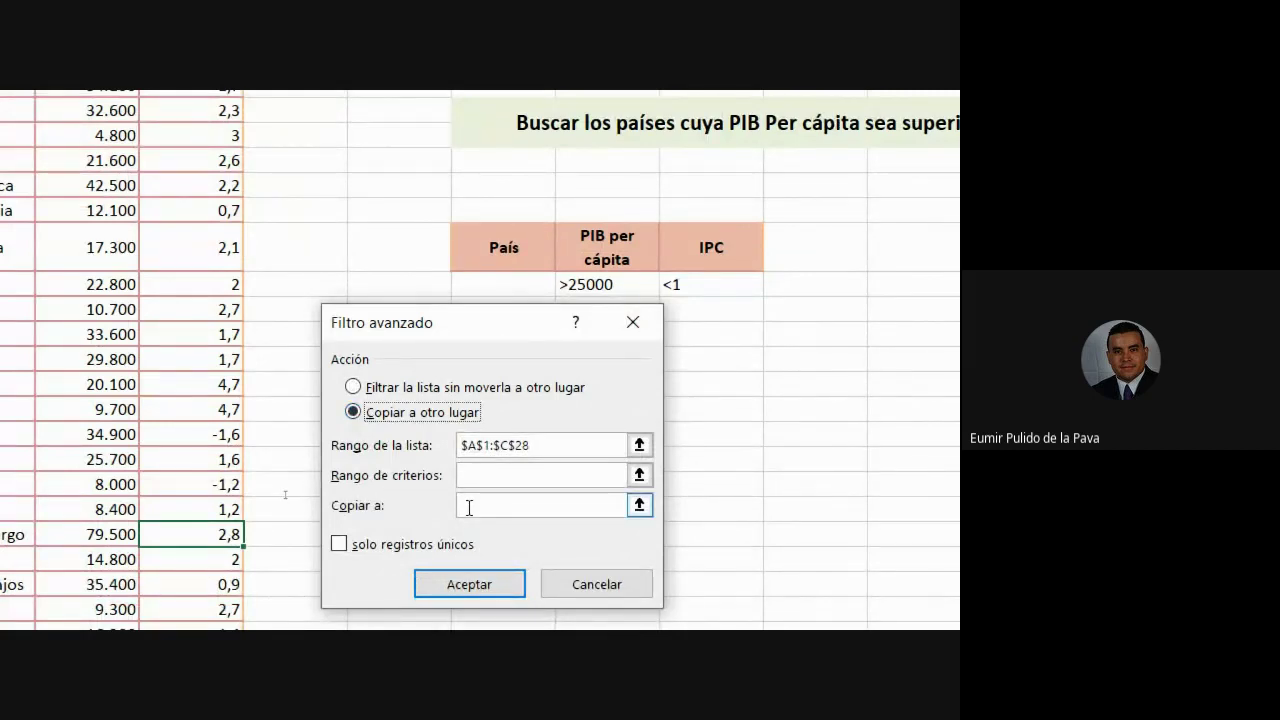
pyautogui.click(535, 455)
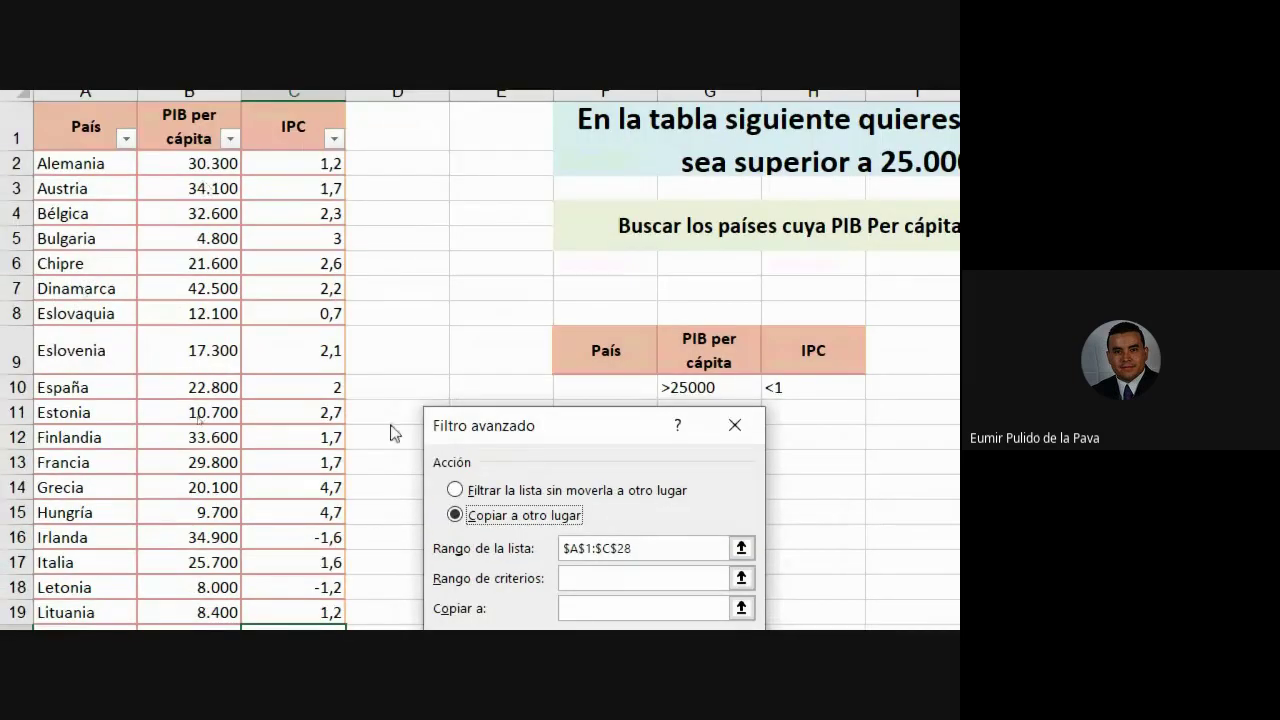
pyautogui.click(566, 465)
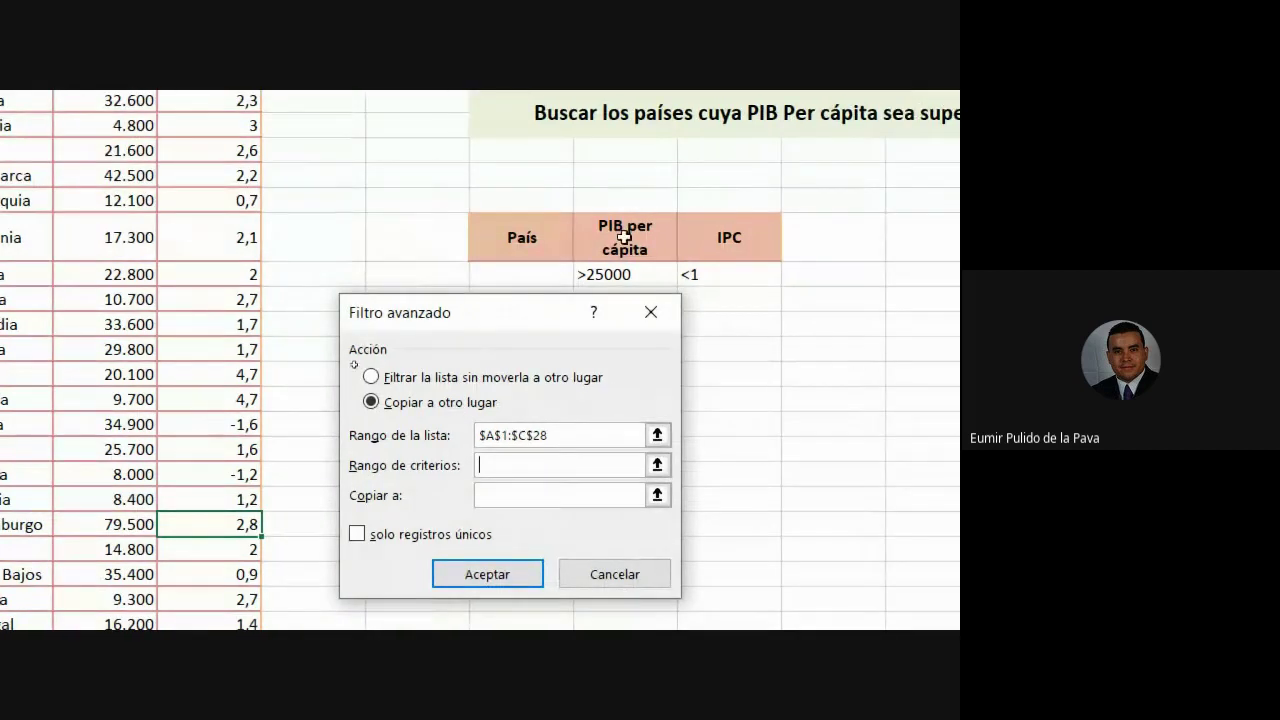
pyautogui.click(669, 249)
pyautogui.moveTo(669, 249); pyautogui.dragTo(755, 278)
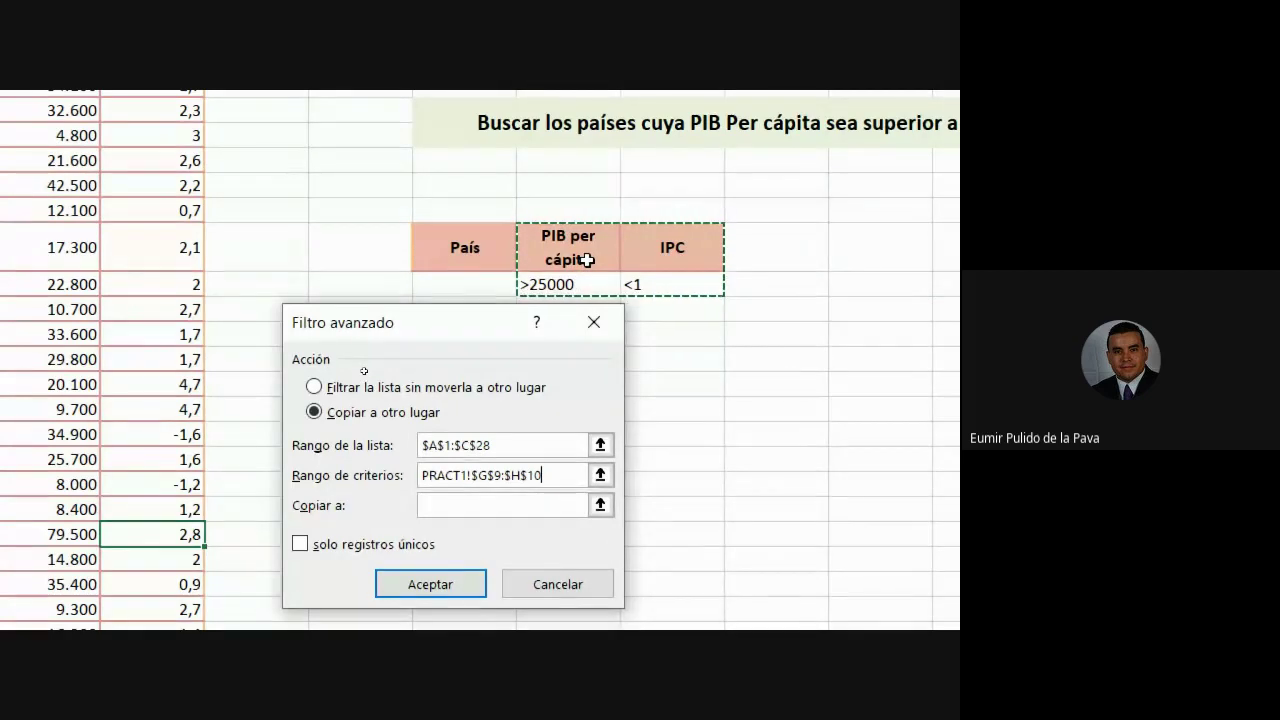
pyautogui.click(448, 505)
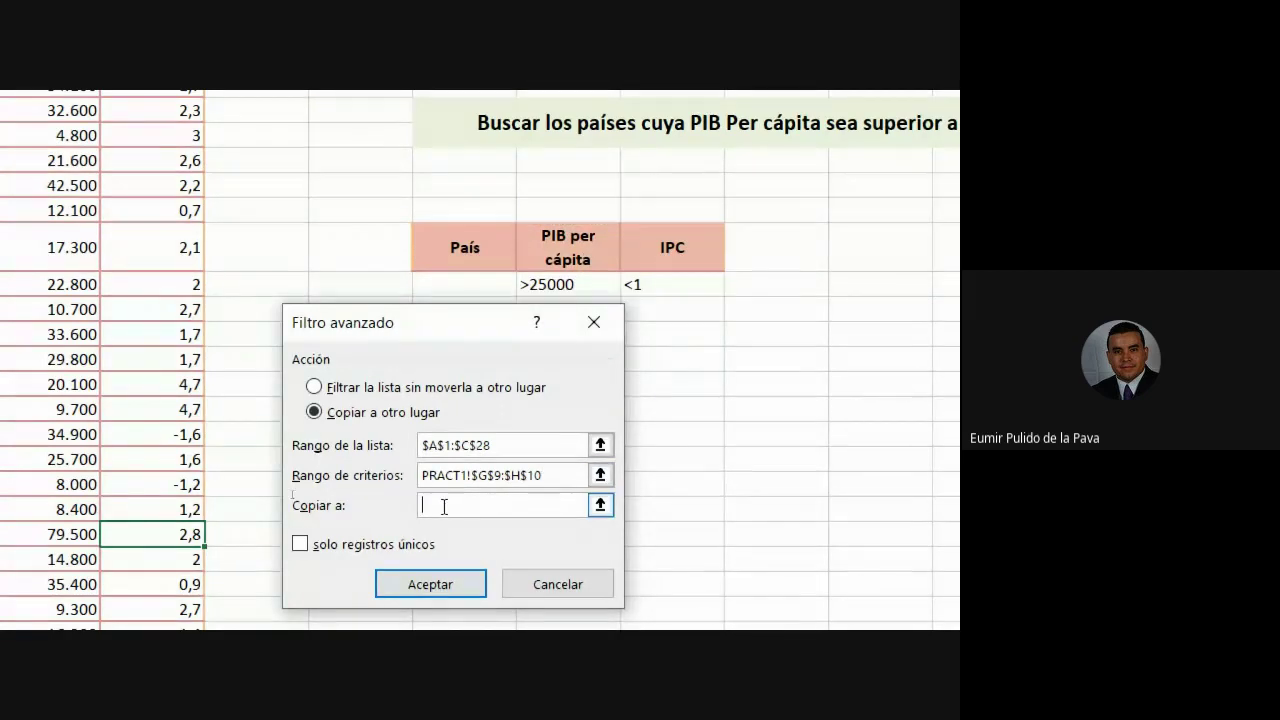
pyautogui.moveTo(456, 333)
pyautogui.mouseDown()
pyautogui.moveTo(836, 393)
pyautogui.moveTo(888, 321)
pyautogui.mouseUp()
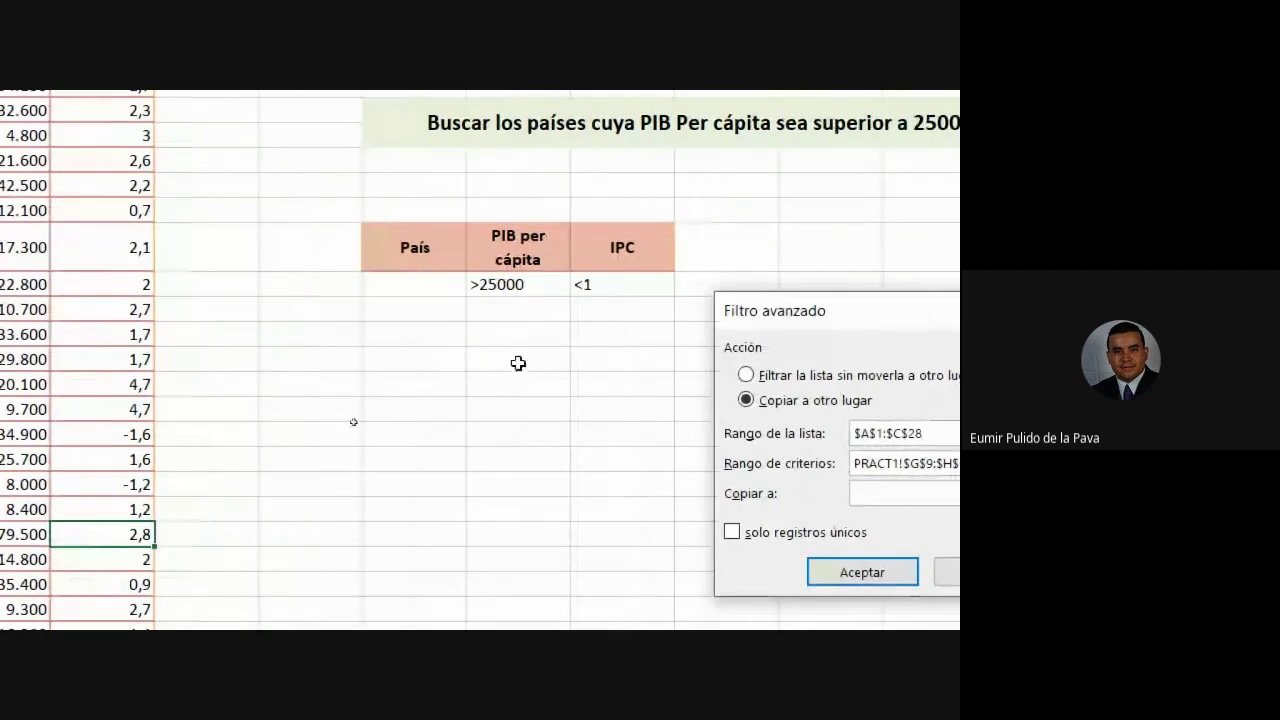
pyautogui.click(415, 360)
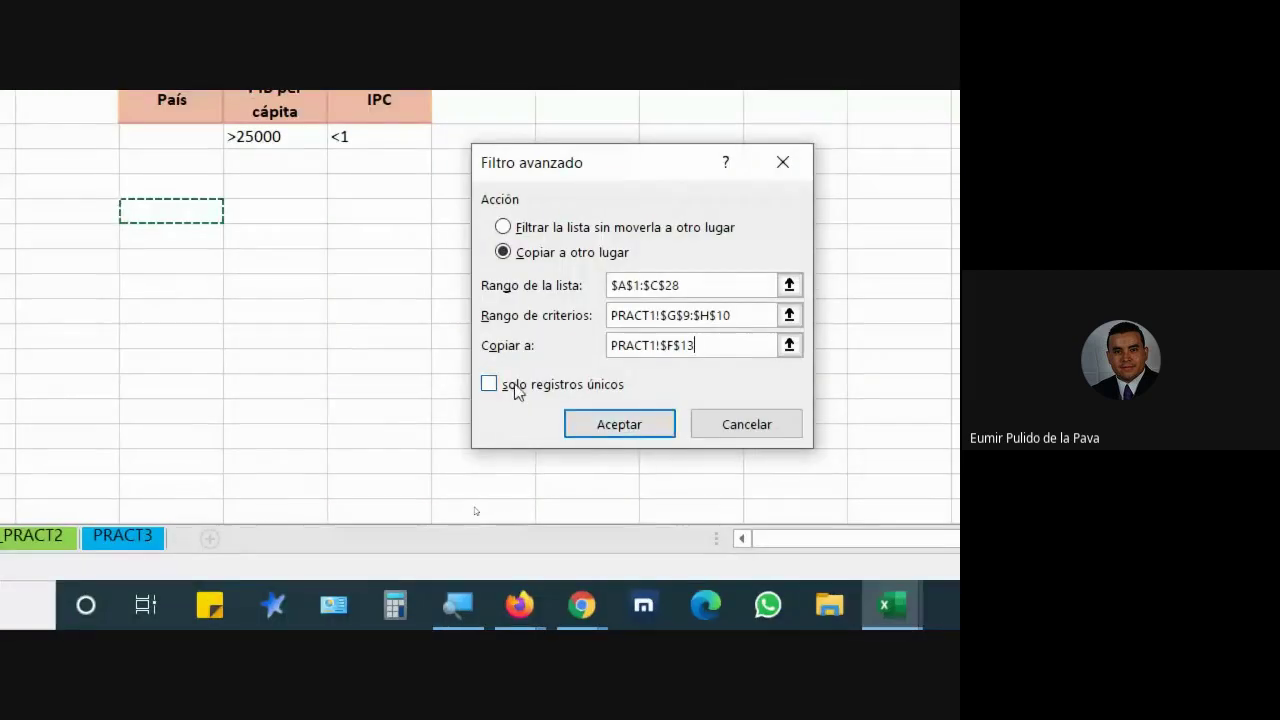
# Run the advanced filter with unique records only, copying Irlanda and Países Bajos to F13.
pyautogui.click(517, 392)
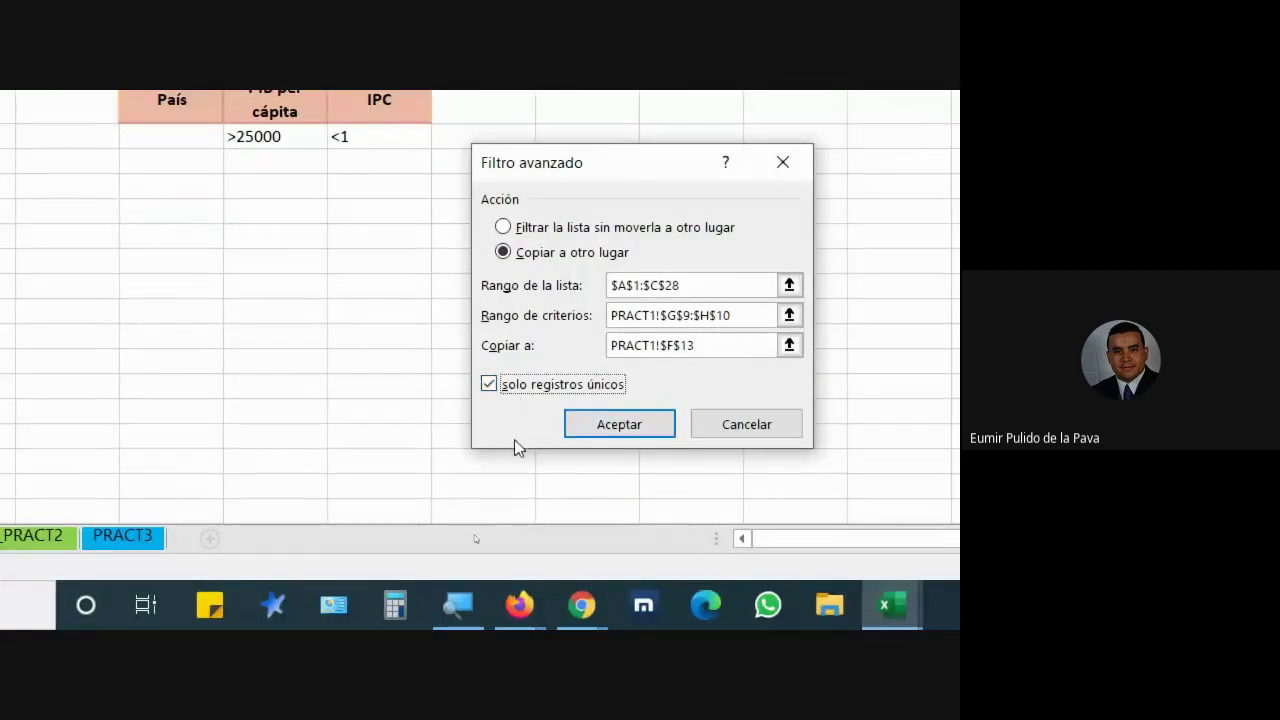
pyautogui.click(518, 395)
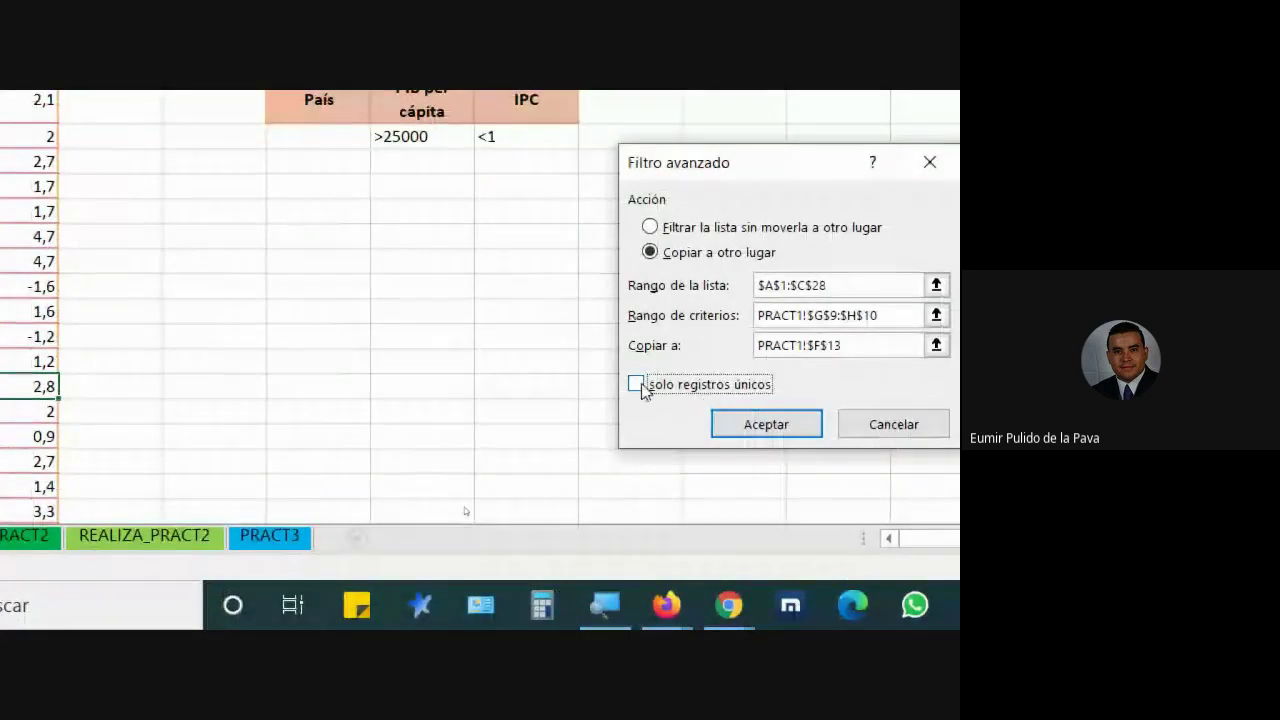
pyautogui.click(648, 387)
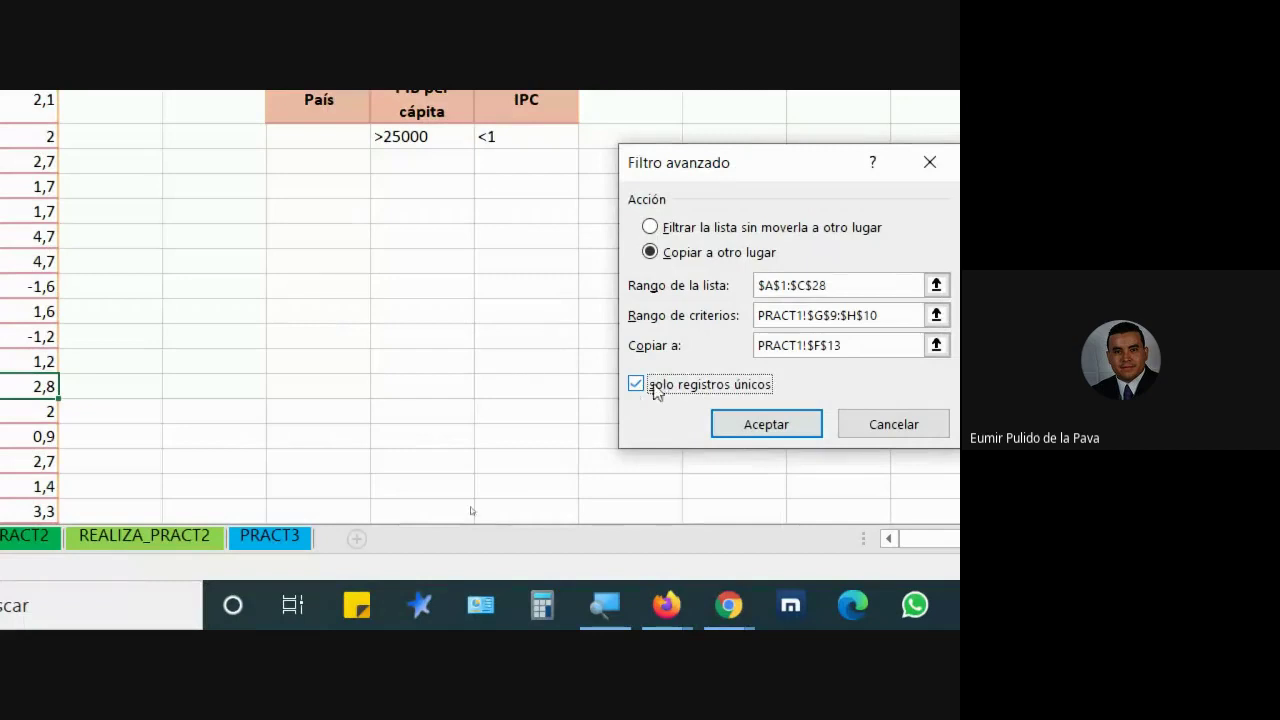
pyautogui.click(745, 426)
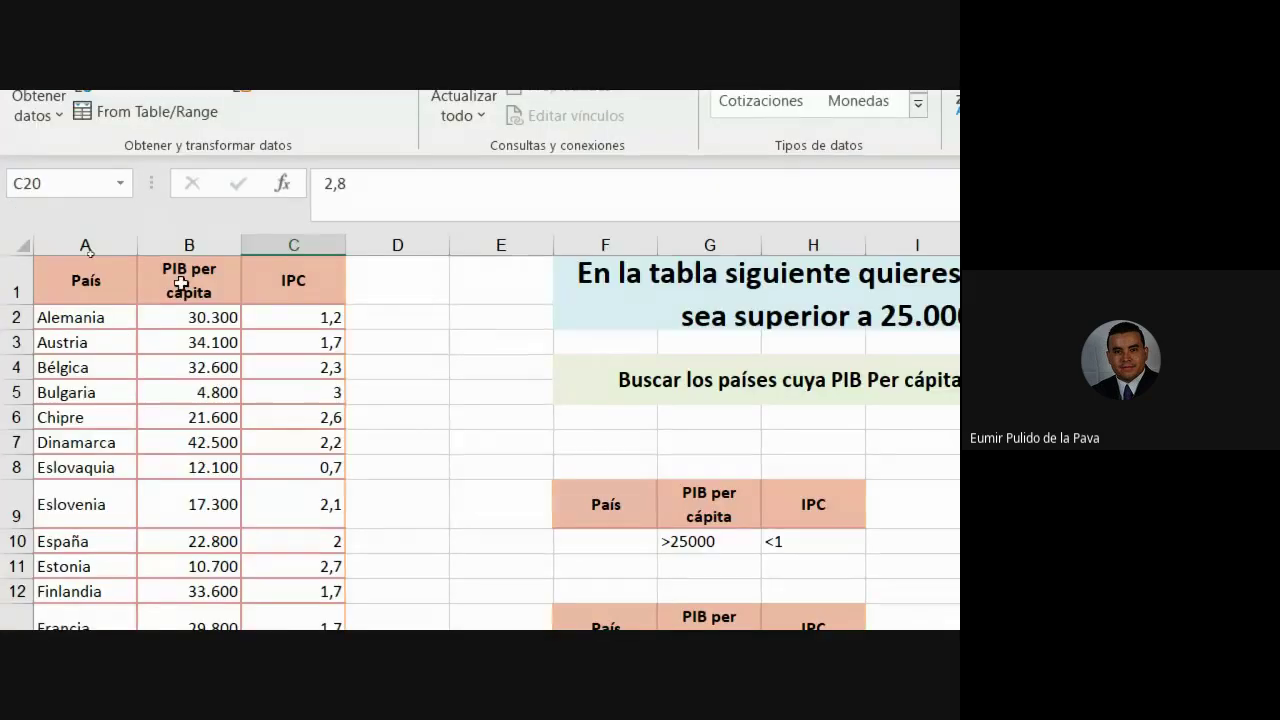
# Add AutoFilter buttons to the list headers with Ctrl+Shift+L and open the PIB per cápita filter.
pyautogui.click(181, 283)
pyautogui.hotkey('ctrl', 'shift', 'l')
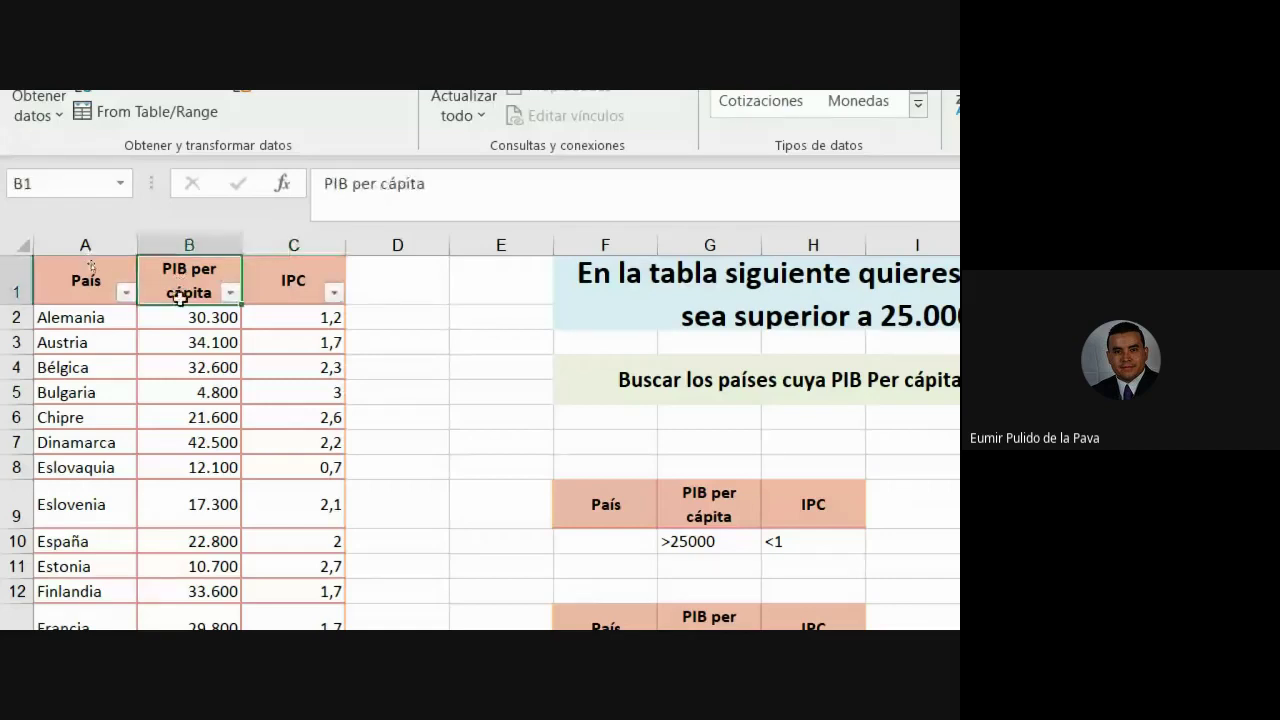
pyautogui.click(229, 292)
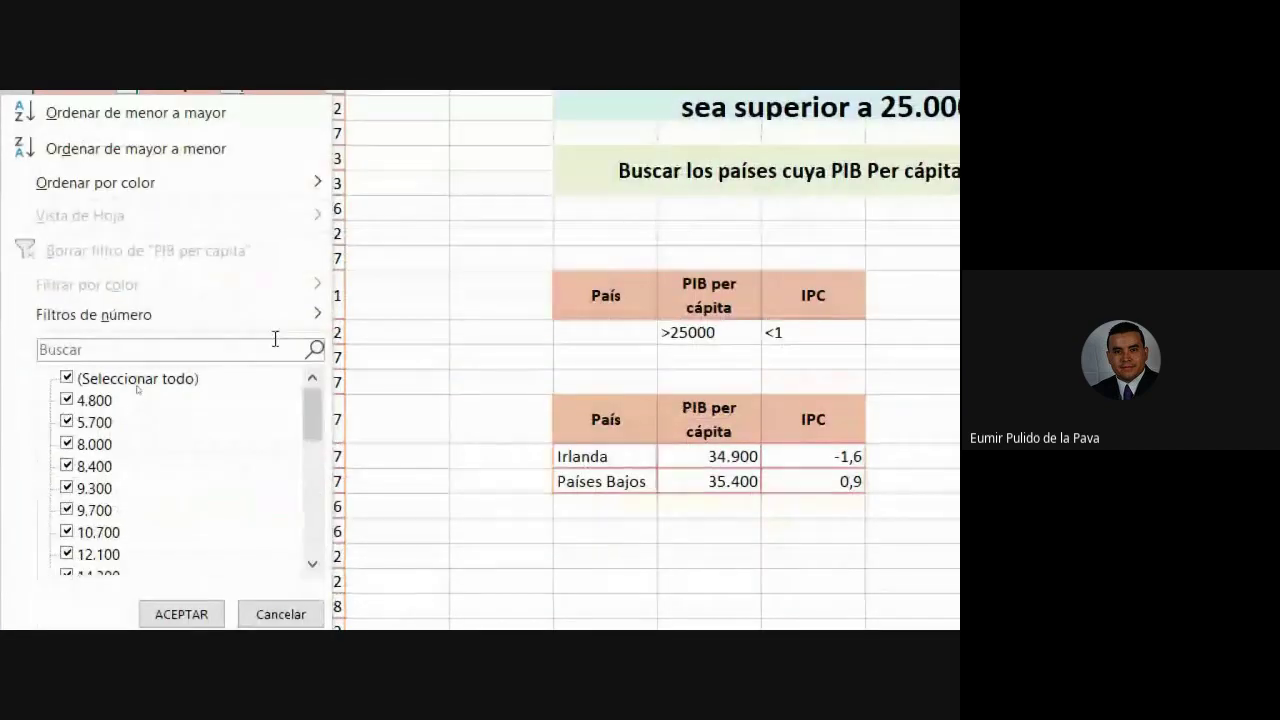
# Filter the list to PIB per cápita greater than 25000 and IPC less than 1.
pyautogui.moveTo(277, 316)
pyautogui.click(468, 398)
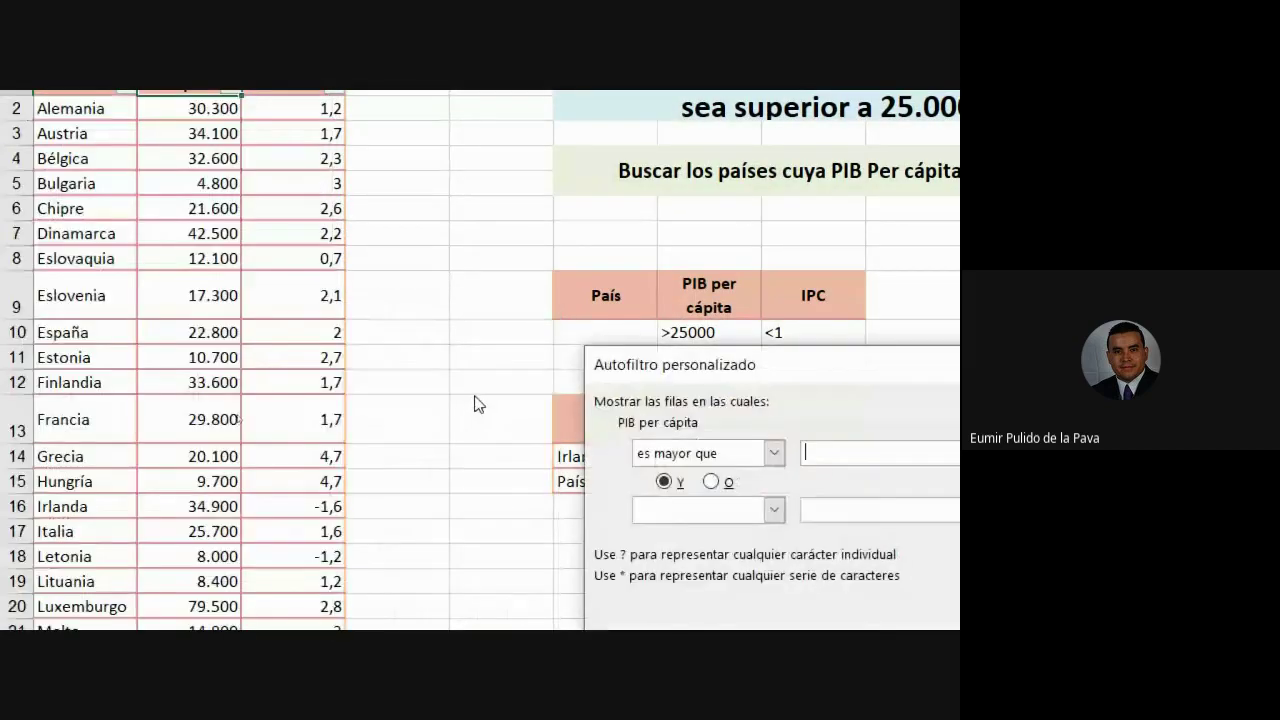
pyautogui.write('25000')
pyautogui.press('Return')
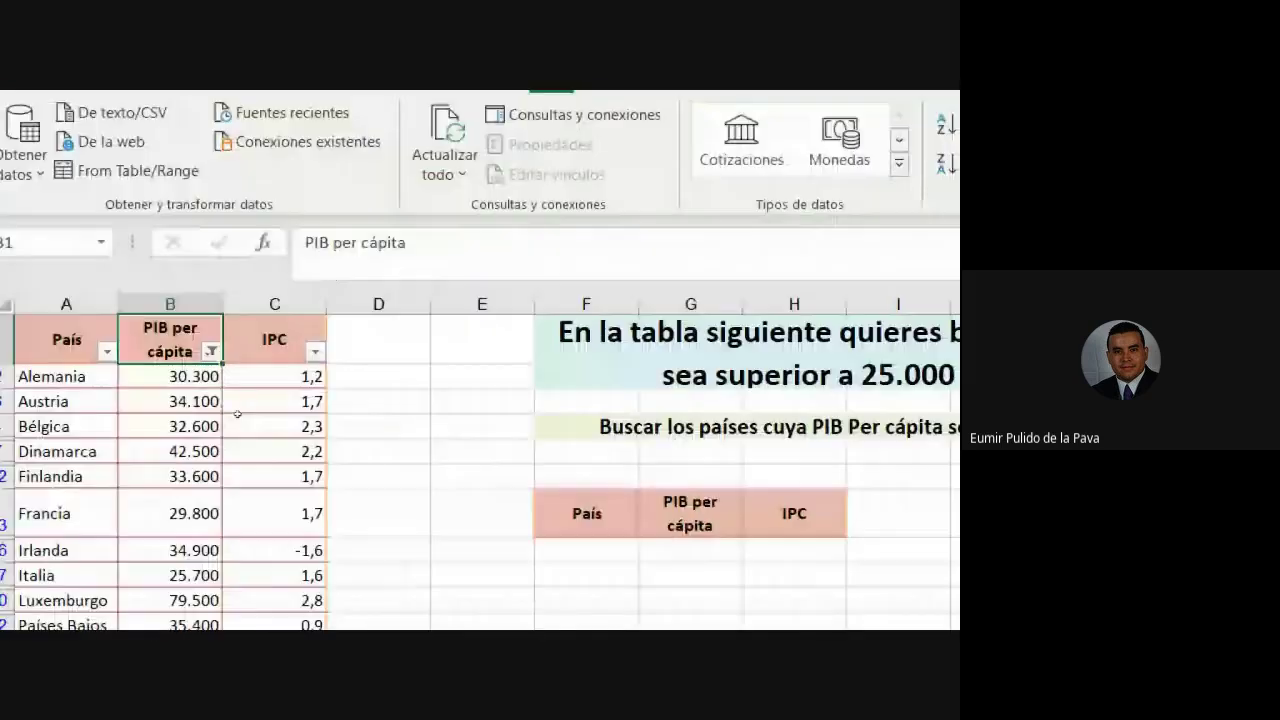
pyautogui.click(332, 375)
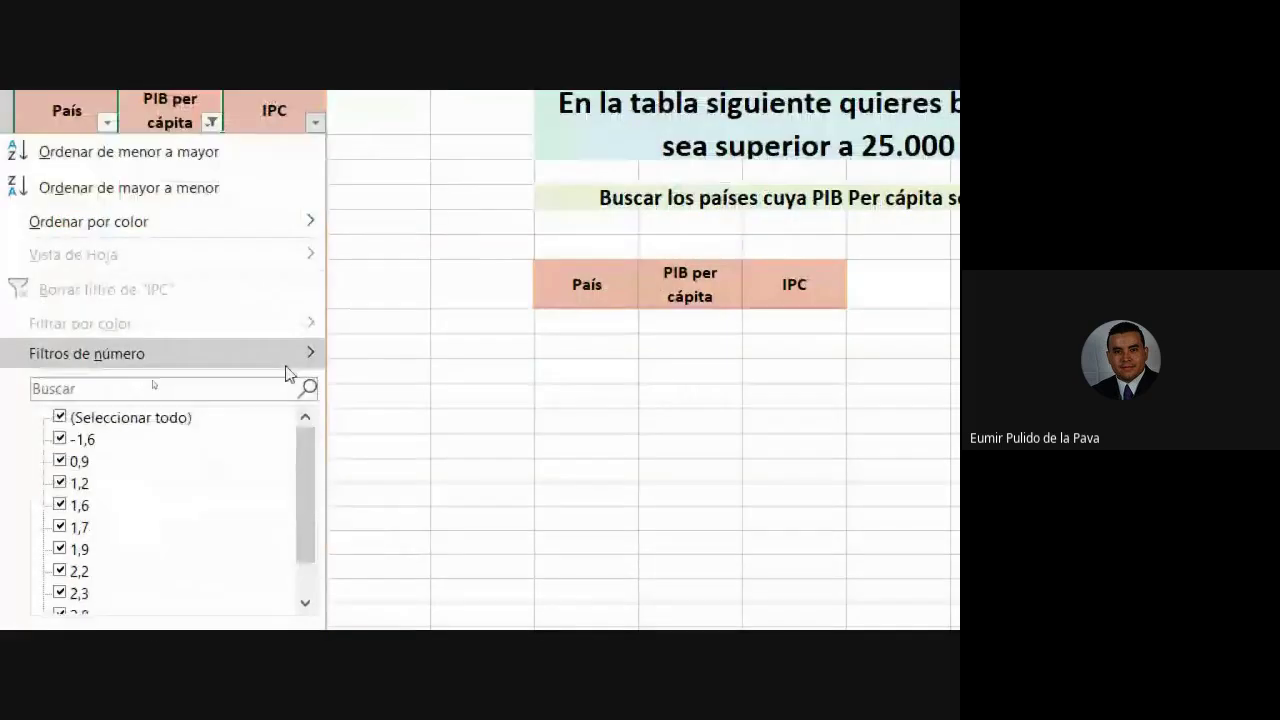
pyautogui.moveTo(289, 366)
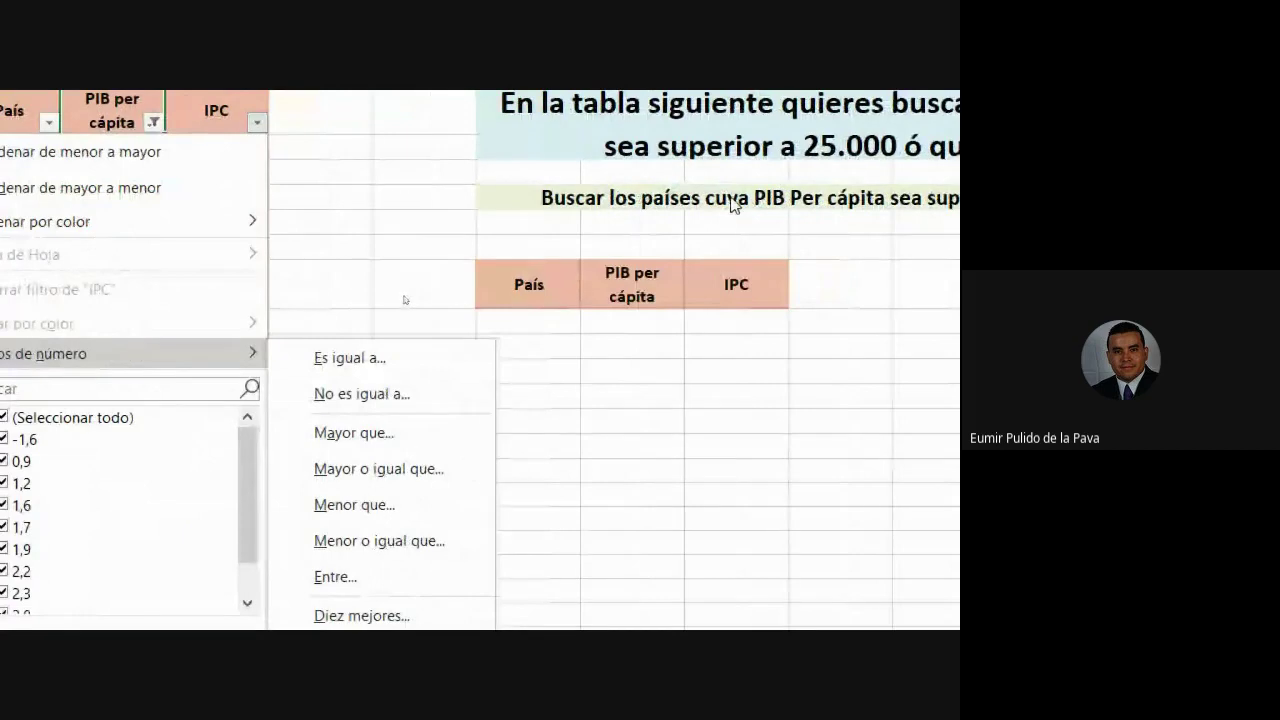
pyautogui.click(424, 509)
pyautogui.write('1')
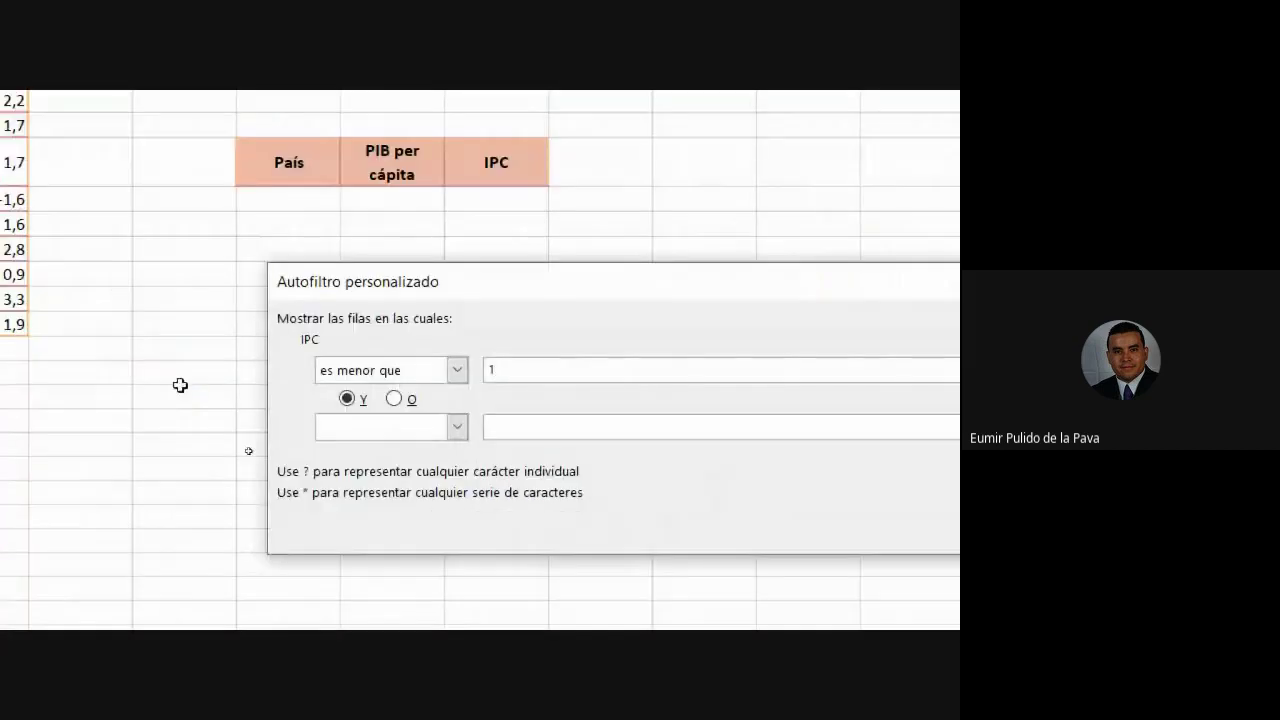
pyautogui.press('Return')
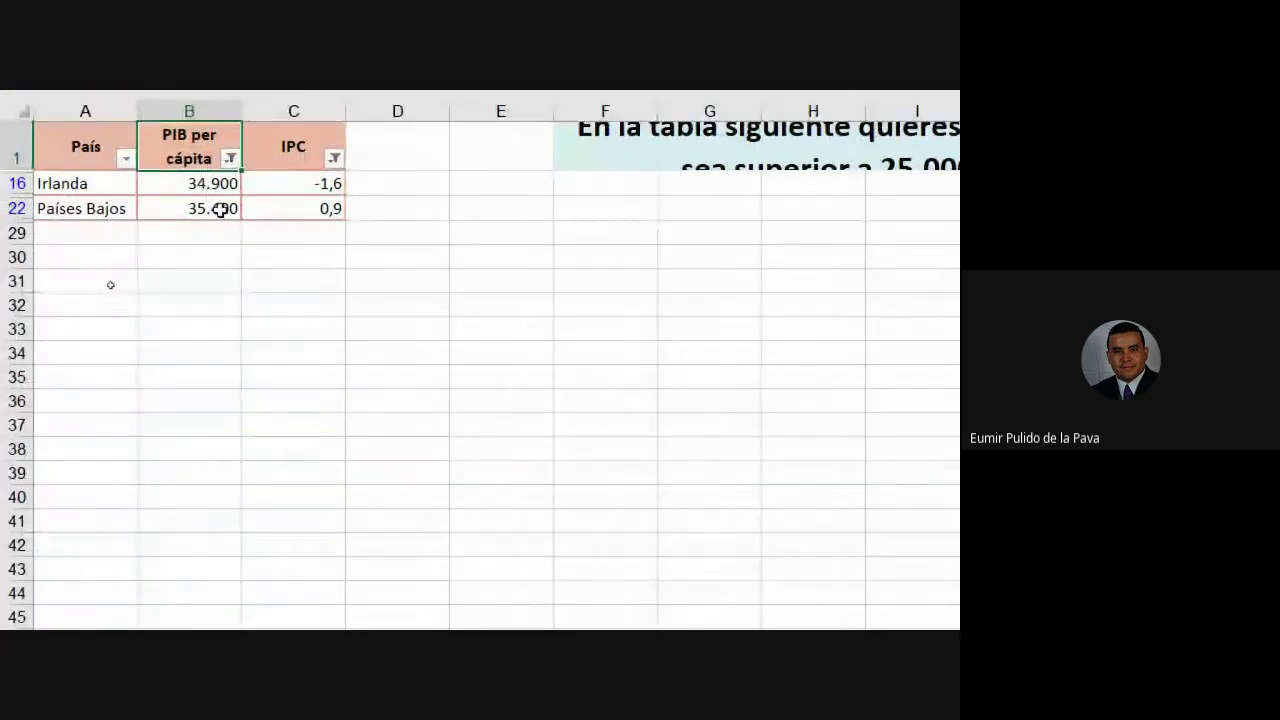
# Clear the PIB per cápita and IPC filters so all countries show again.
pyautogui.click(231, 160)
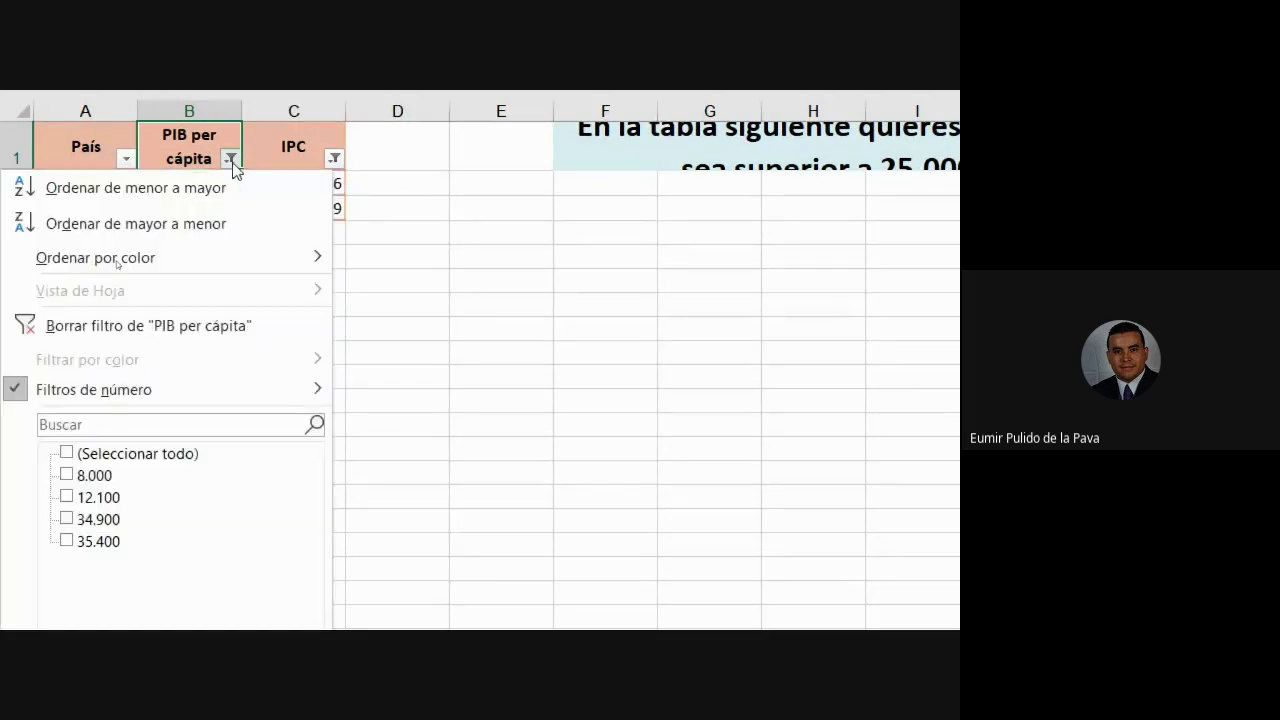
pyautogui.click(185, 325)
pyautogui.click(333, 158)
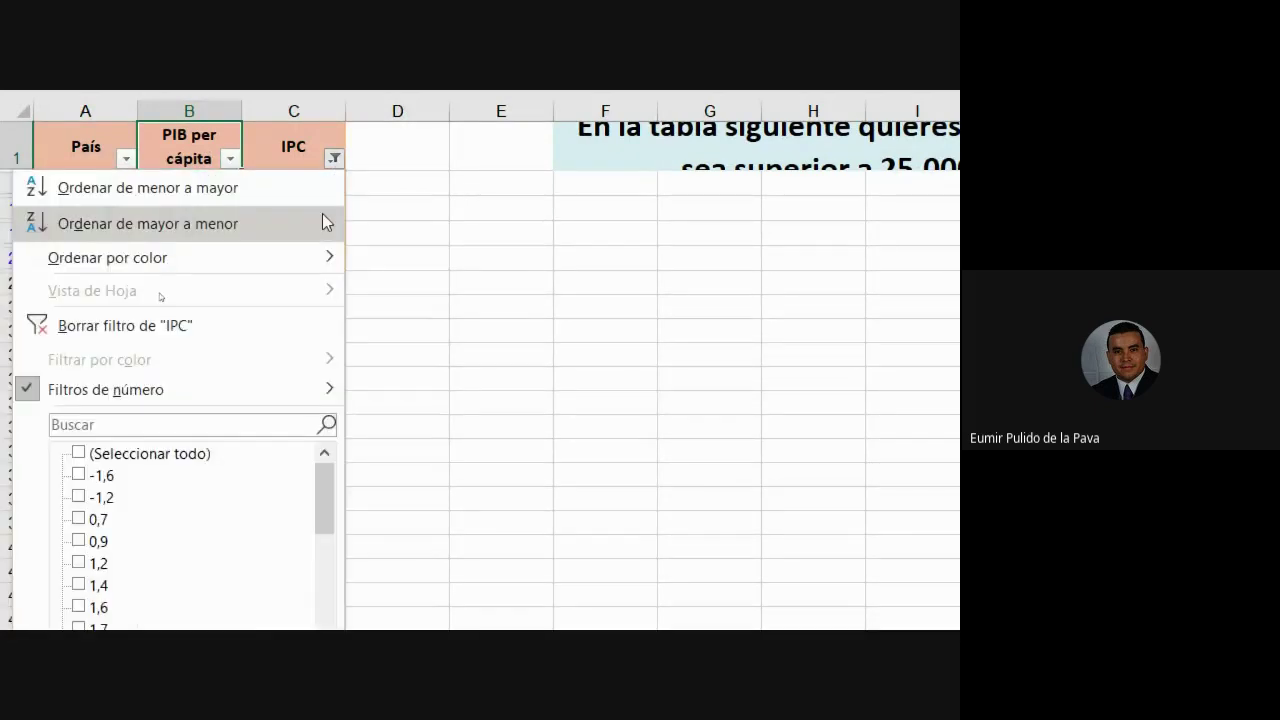
pyautogui.click(277, 325)
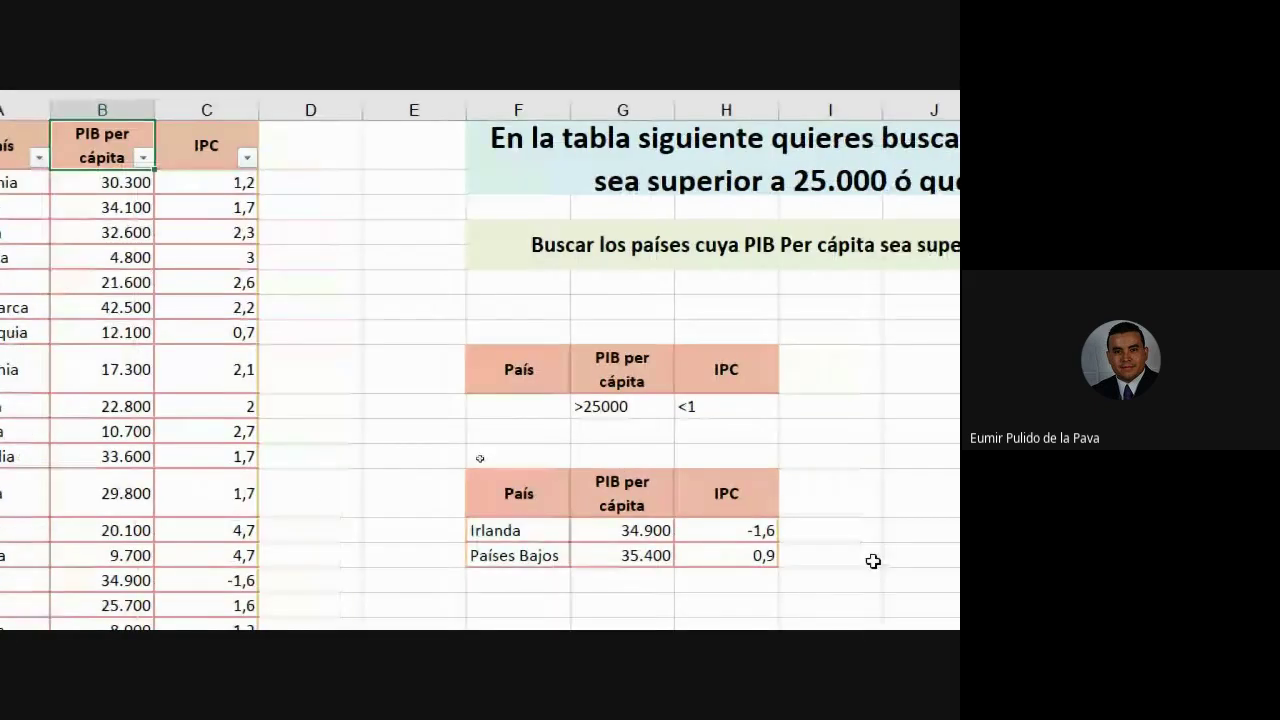
# Try moving the <1 criterion down a row, then put it back beside >25000.
pyautogui.moveTo(520, 369); pyautogui.dragTo(700, 406)
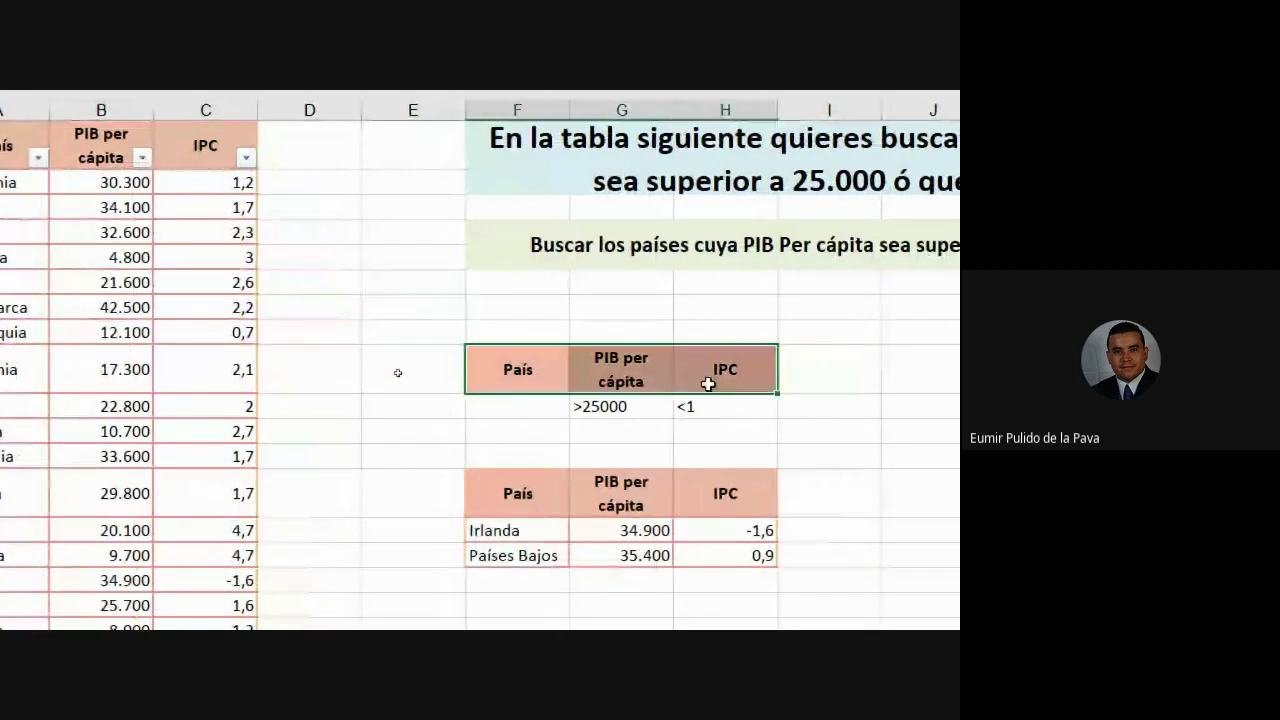
pyautogui.click(873, 444)
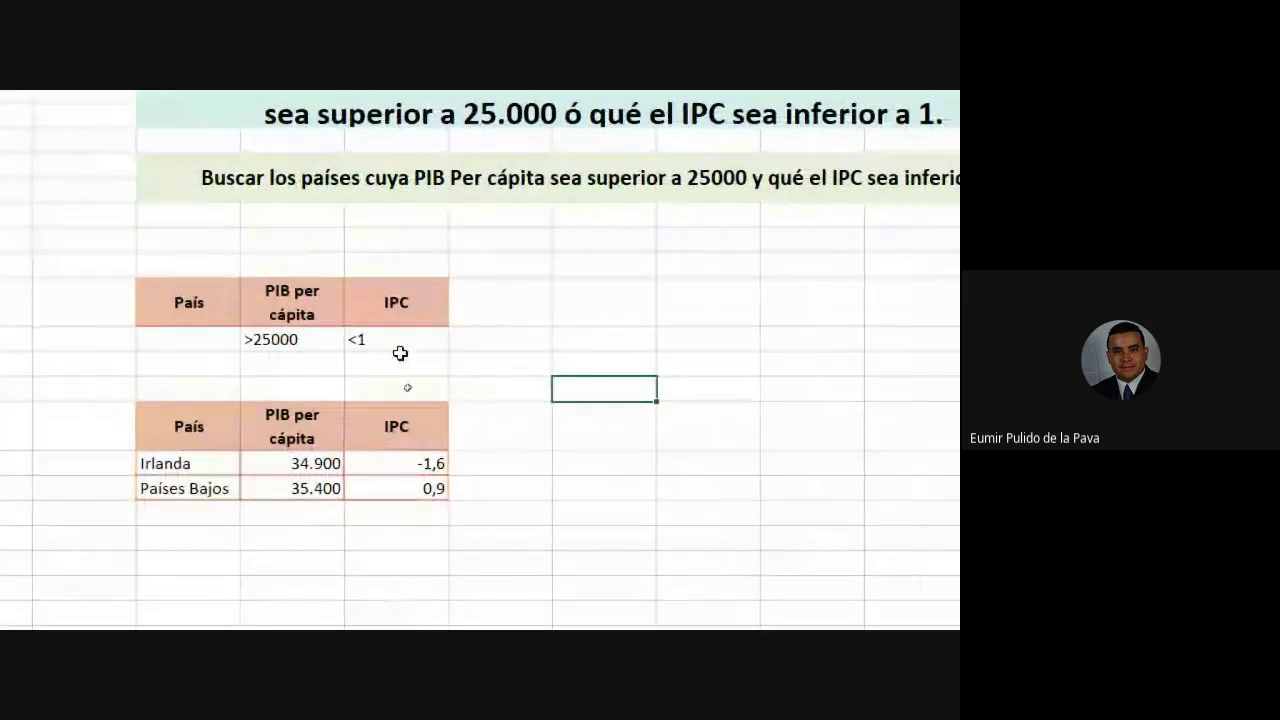
pyautogui.moveTo(288, 340); pyautogui.dragTo(397, 342)
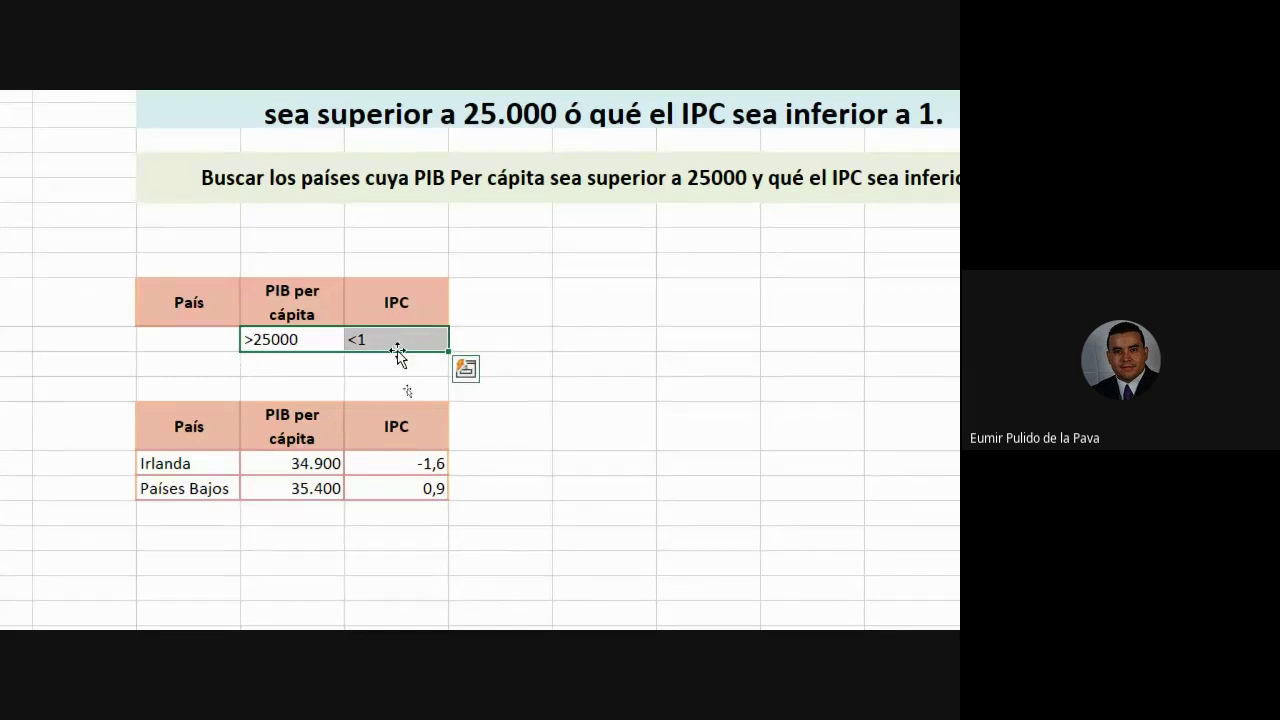
pyautogui.click(398, 351)
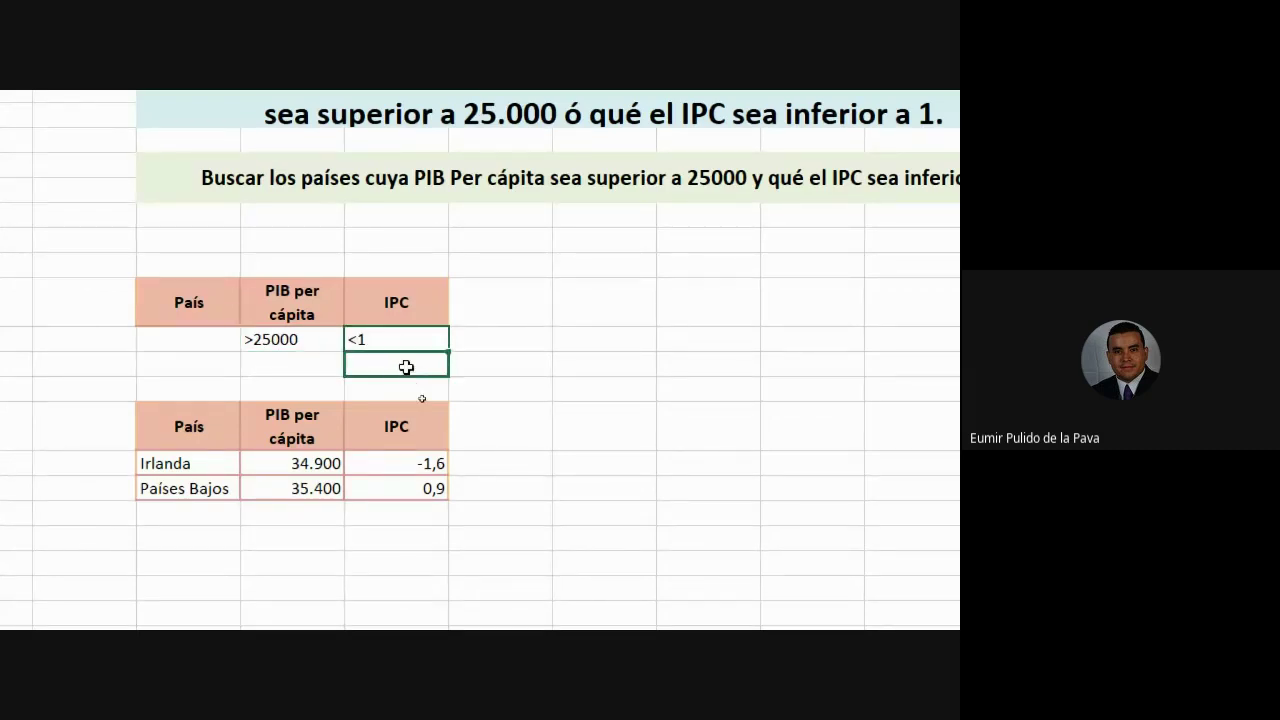
pyautogui.moveTo(398, 352); pyautogui.dragTo(399, 377)
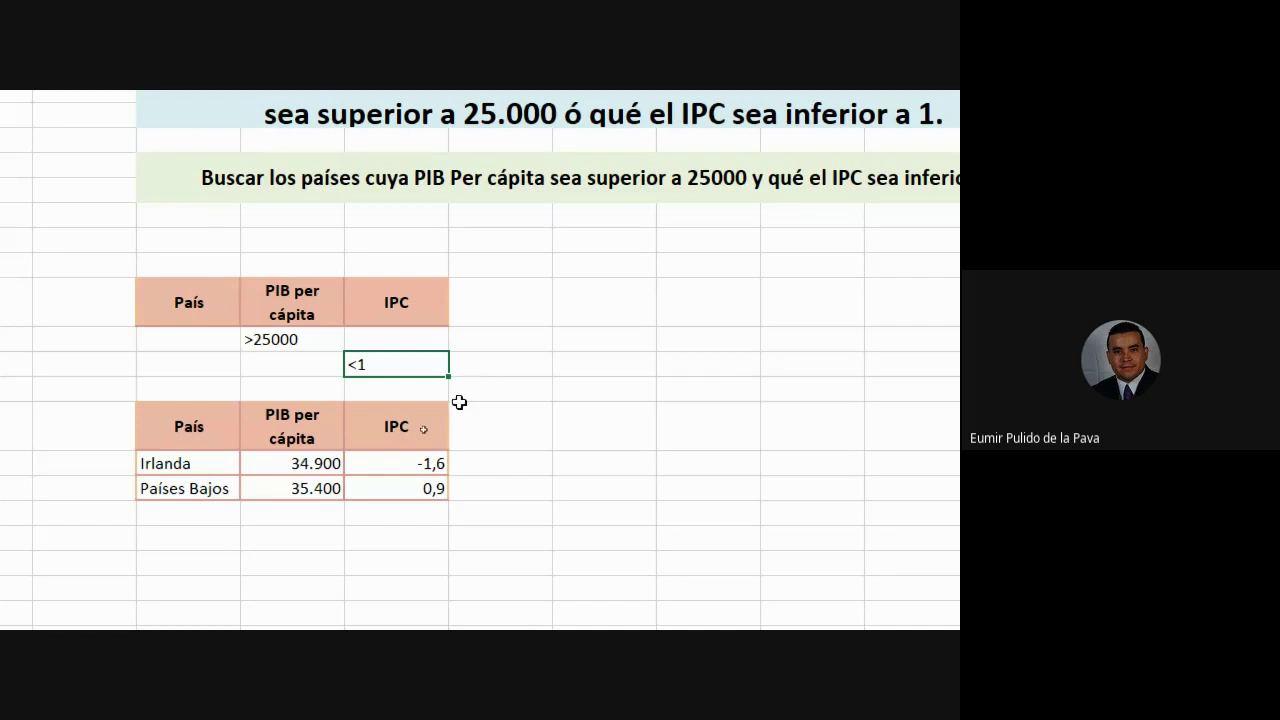
pyautogui.moveTo(380, 355); pyautogui.dragTo(381, 343)
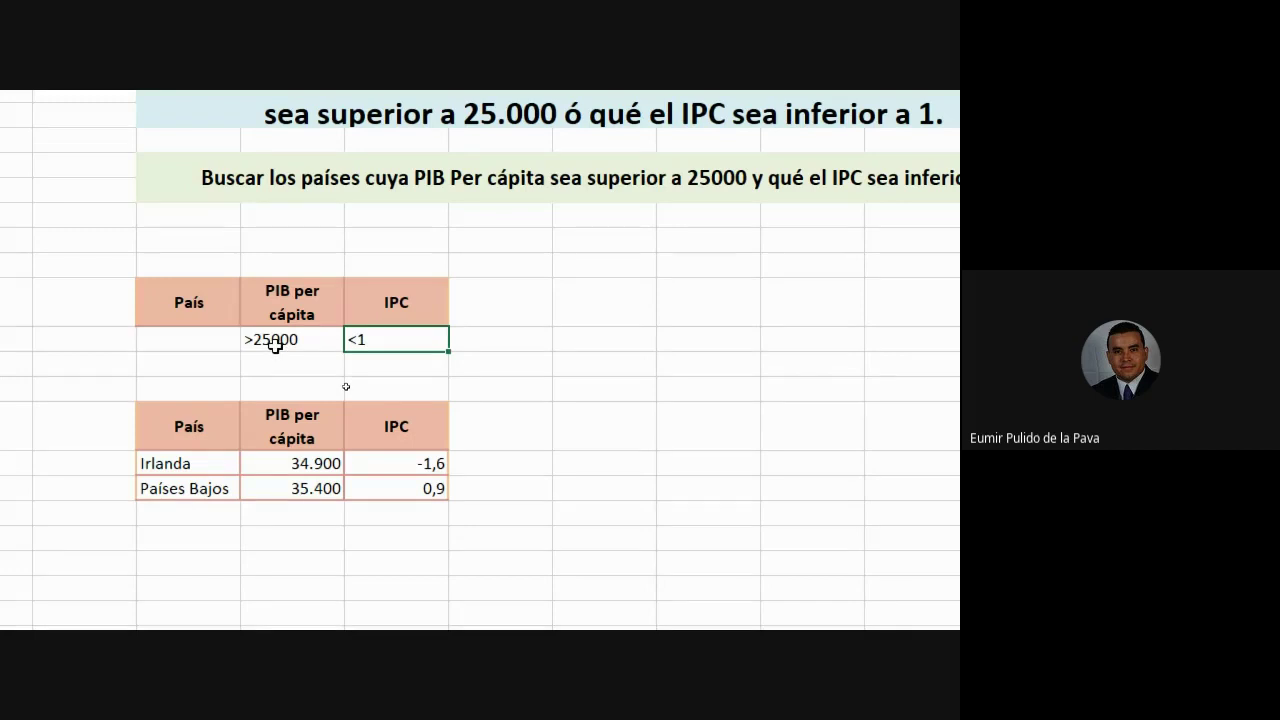
# Move the <1 criterion down to H11, on its own row below >25000.
pyautogui.click(514, 182)
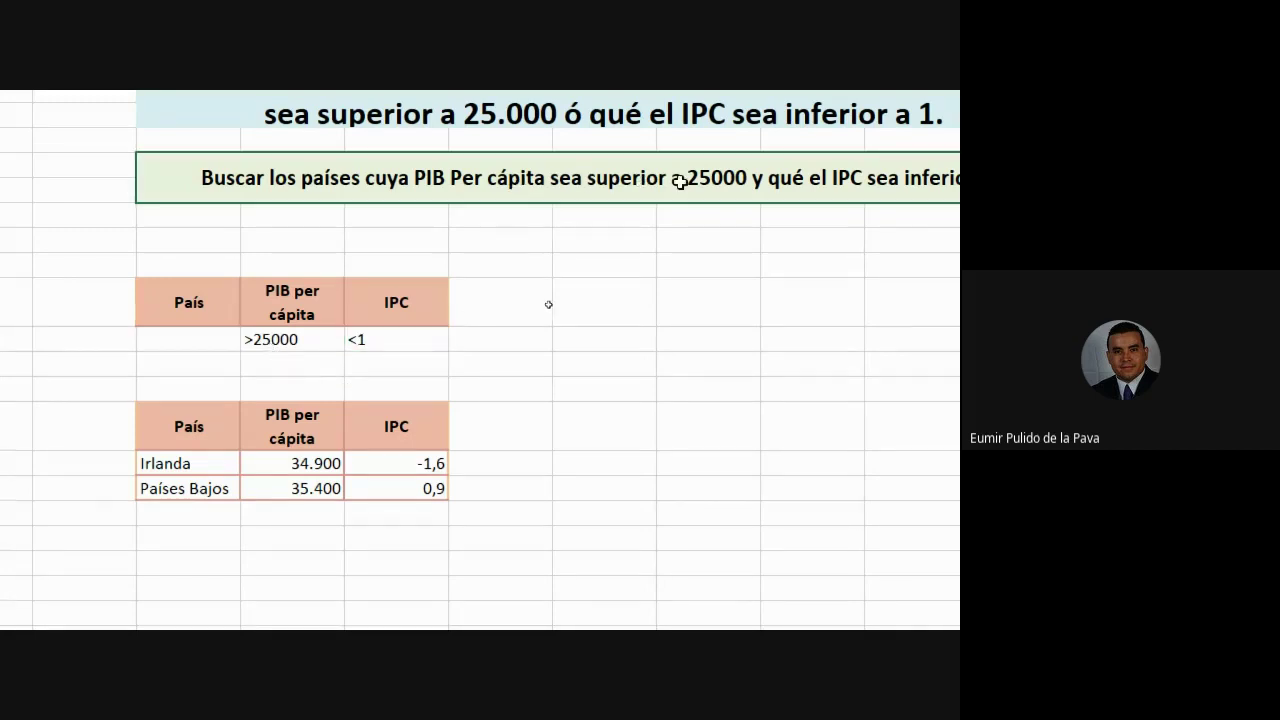
pyautogui.click(364, 342)
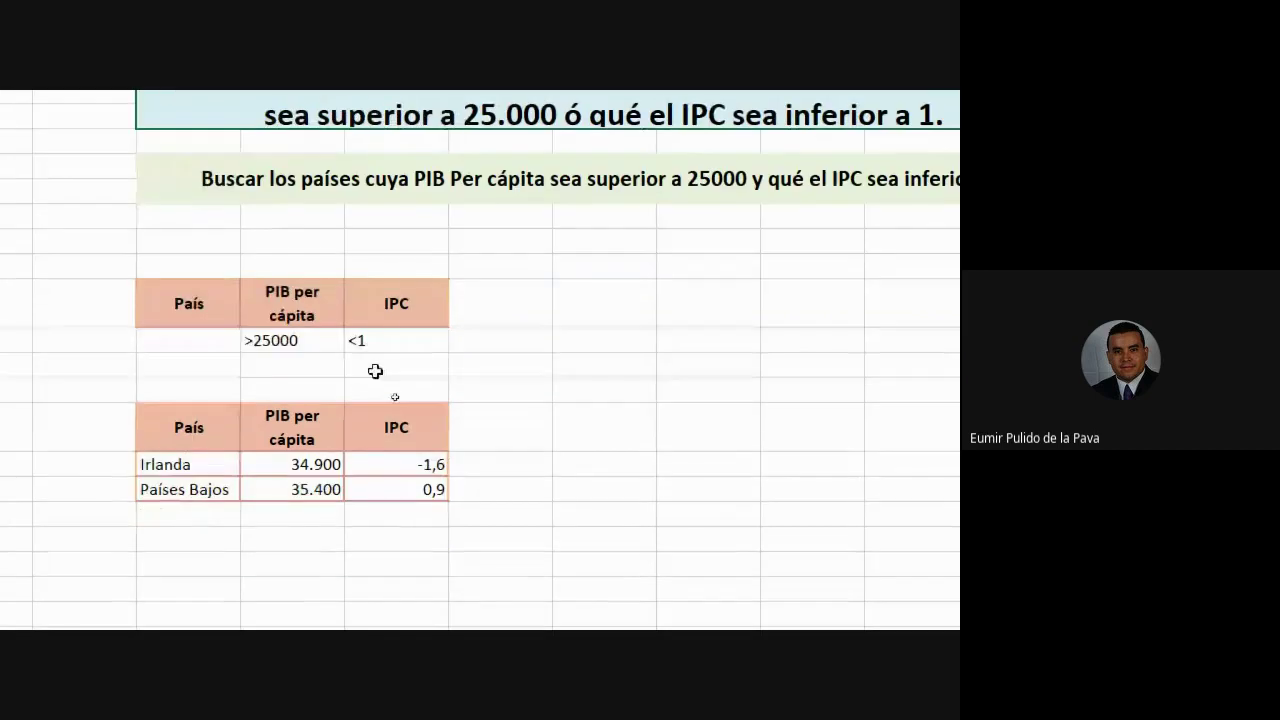
pyautogui.click(303, 309)
pyautogui.moveTo(303, 309); pyautogui.dragTo(300, 345)
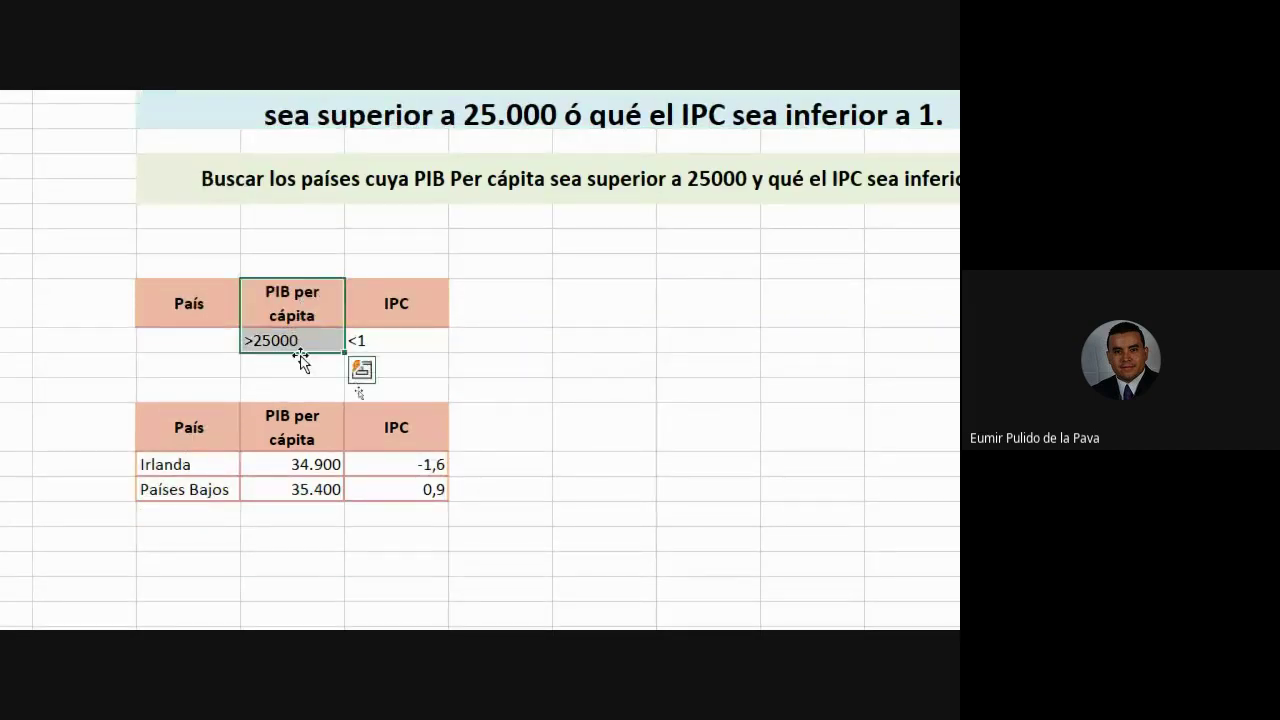
pyautogui.click(378, 340)
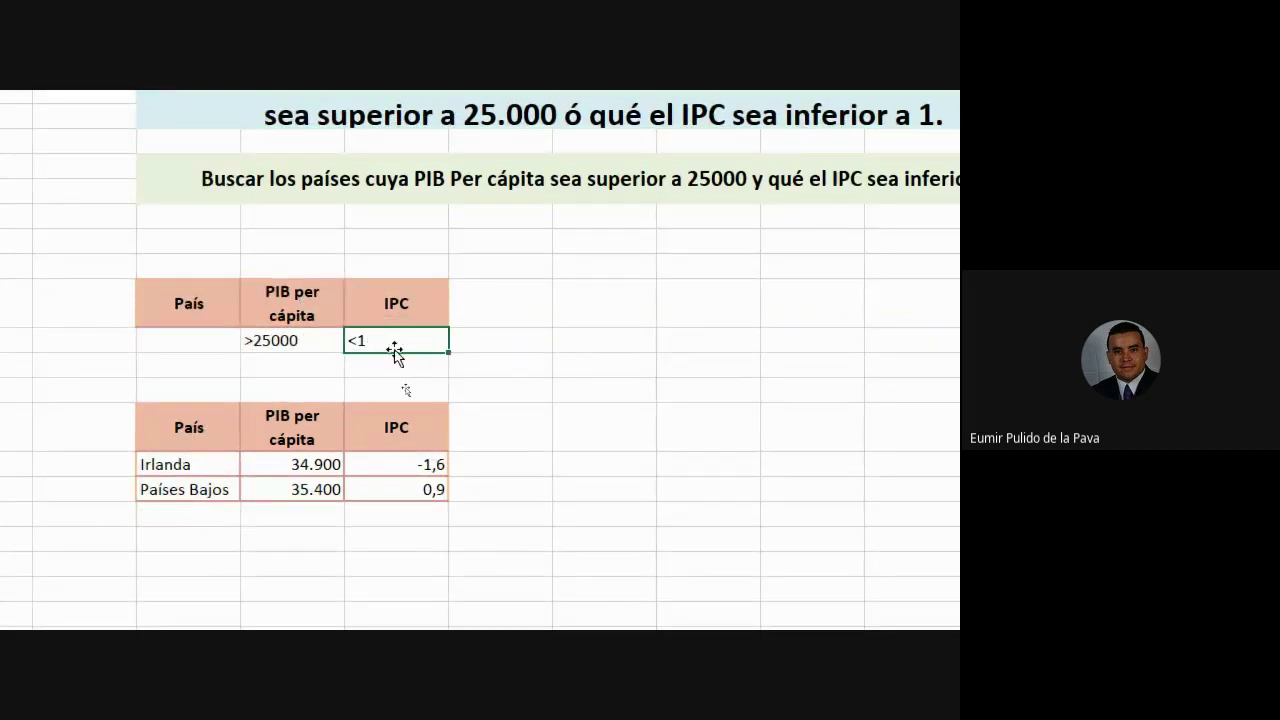
pyautogui.moveTo(396, 355); pyautogui.dragTo(405, 396)
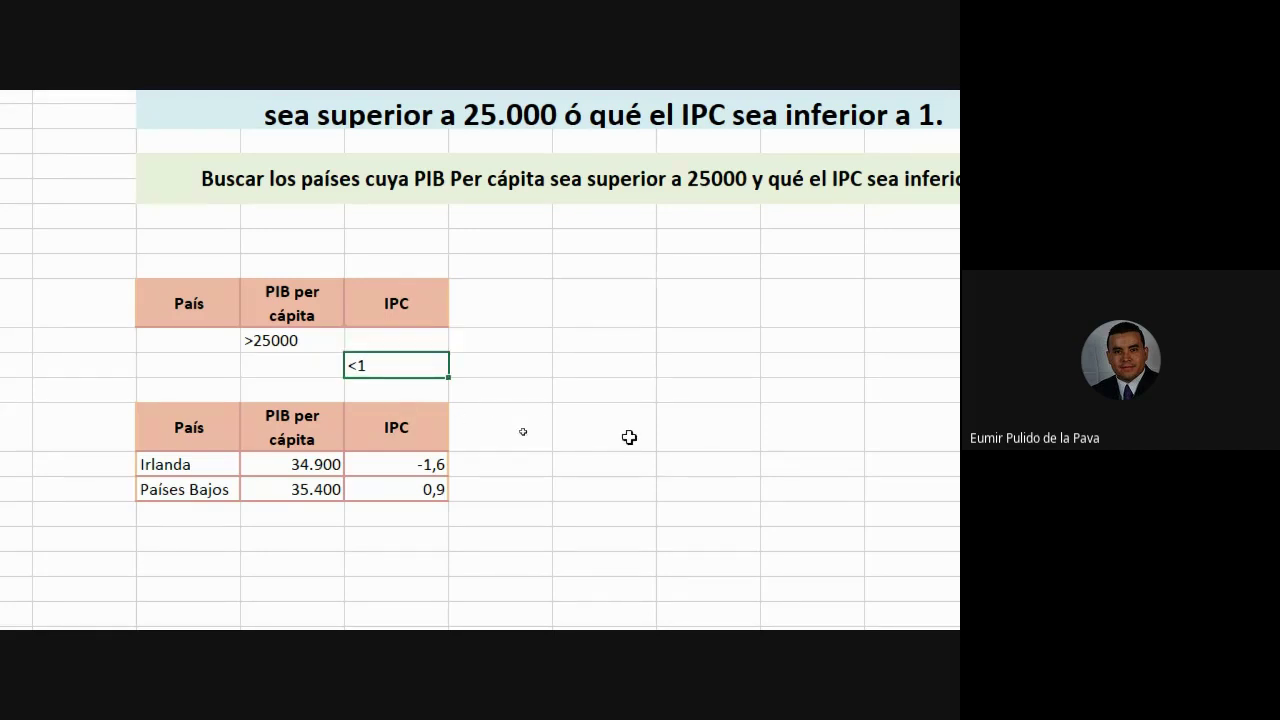
pyautogui.click(557, 516)
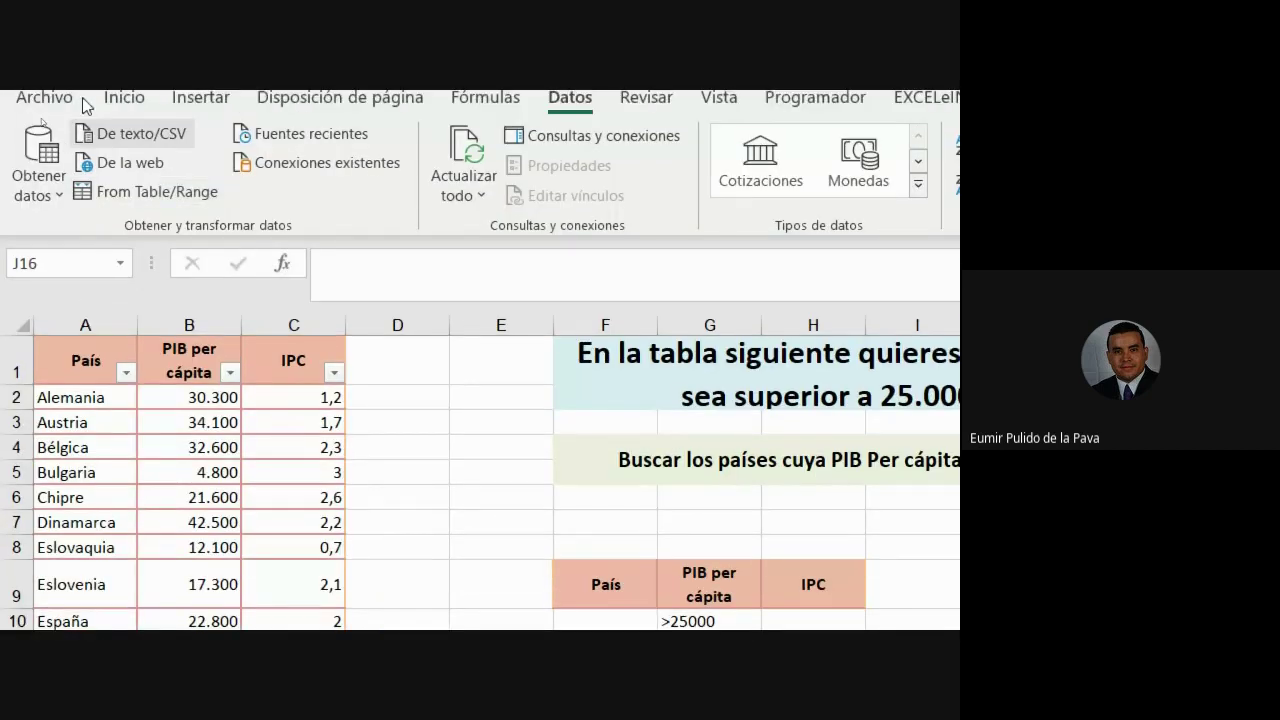
# Clear the old result table's contents and formatting below the criteria.
pyautogui.click(124, 97)
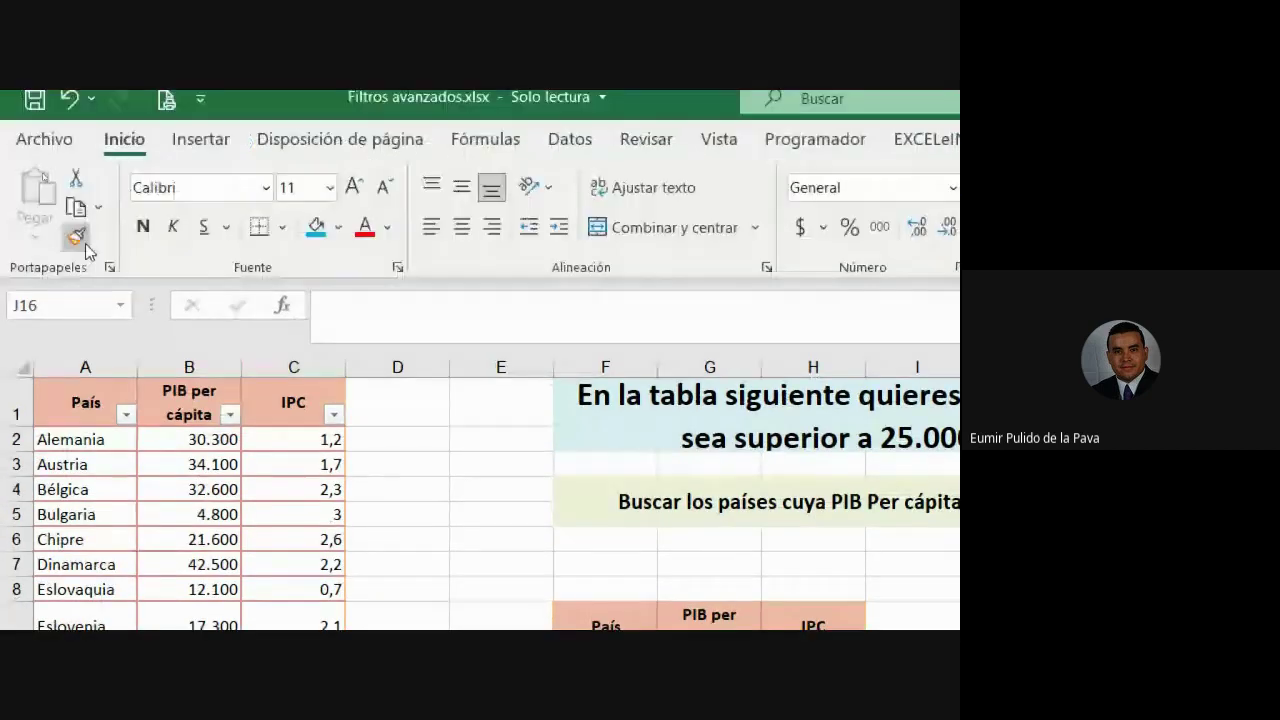
pyautogui.click(77, 240)
pyautogui.moveTo(463, 245); pyautogui.dragTo(663, 296)
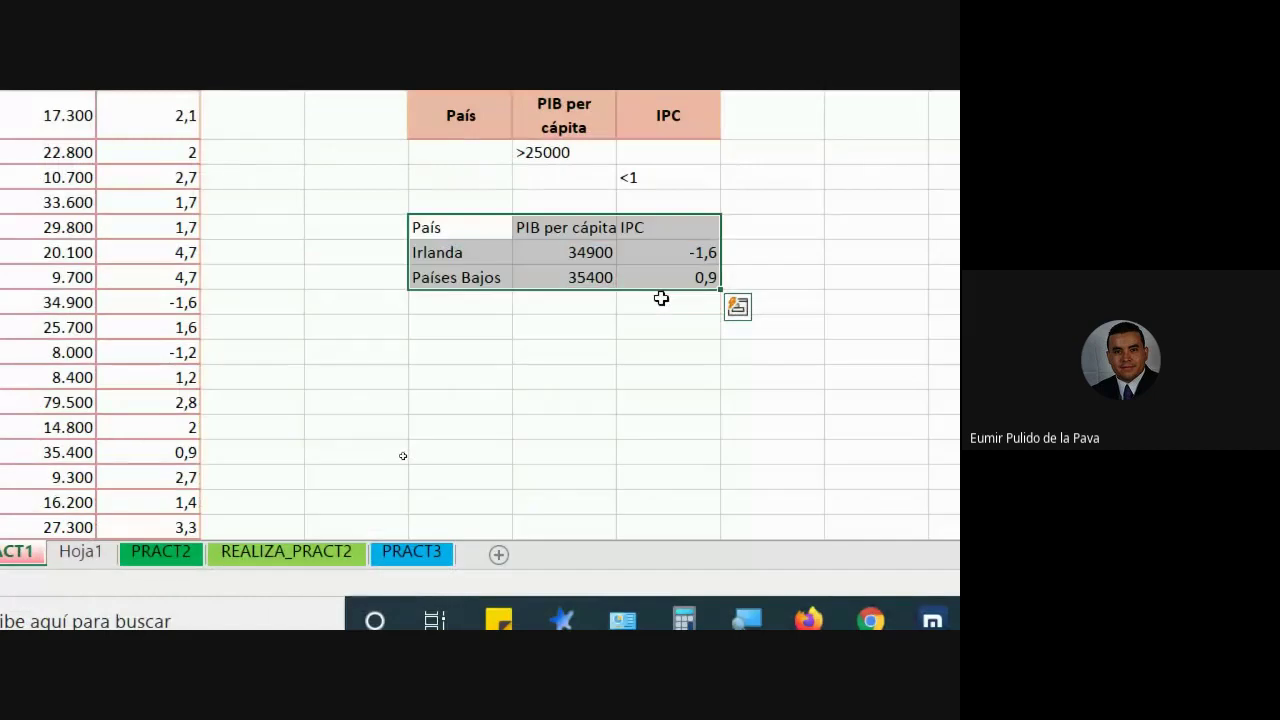
pyautogui.press('Delete')
pyautogui.click(709, 323)
pyautogui.scroll(2, 572, 168)
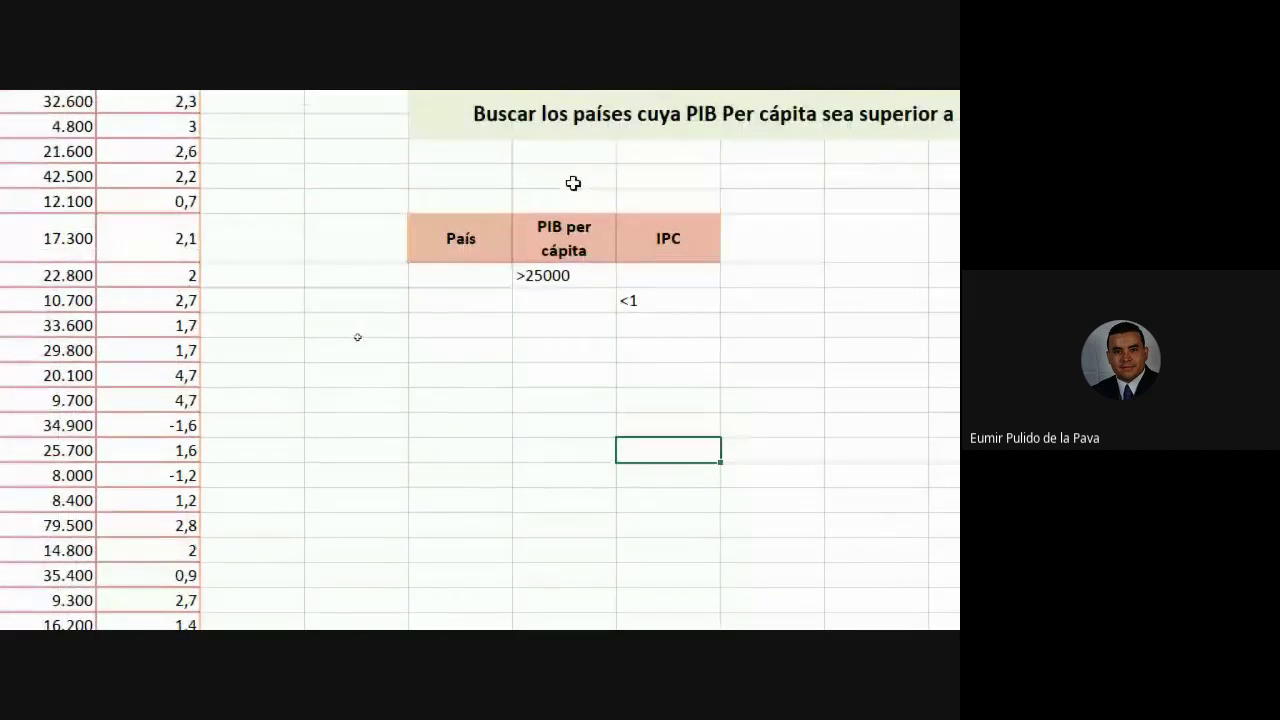
pyautogui.click(179, 304)
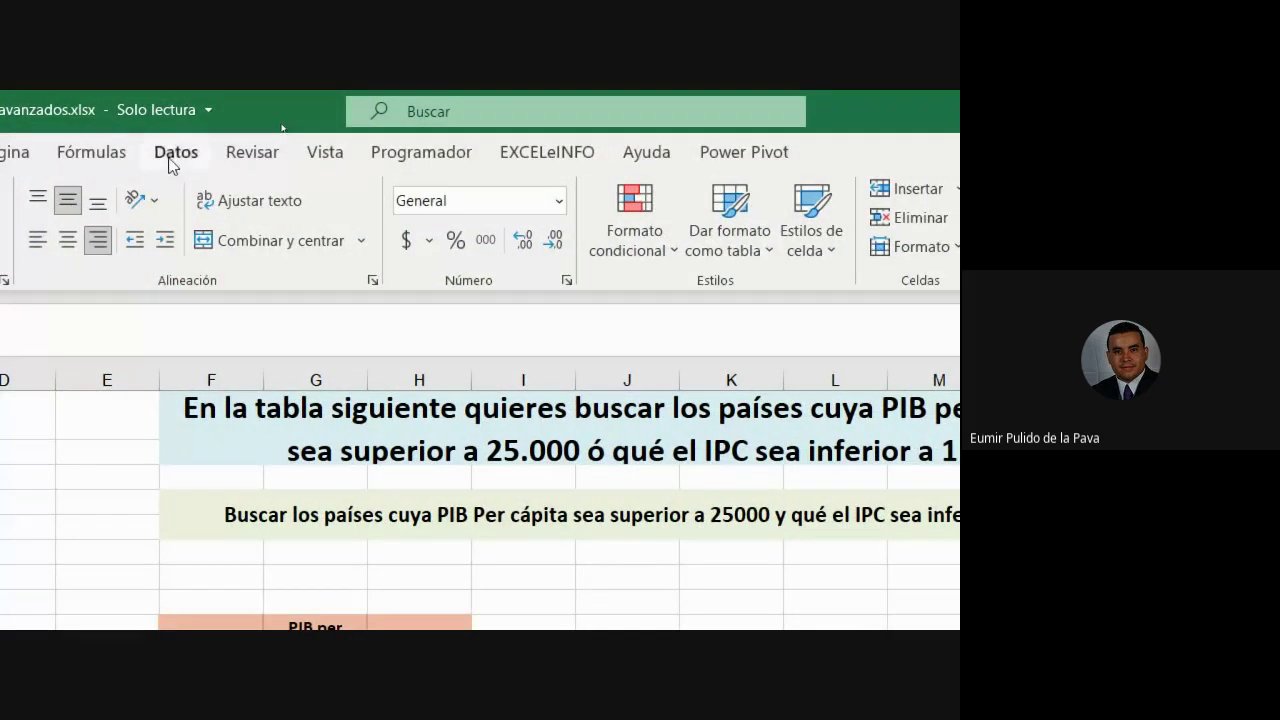
# Run Filtro avanzado copying unique records to F13, with OR criteria range G9:H11.
pyautogui.click(172, 160)
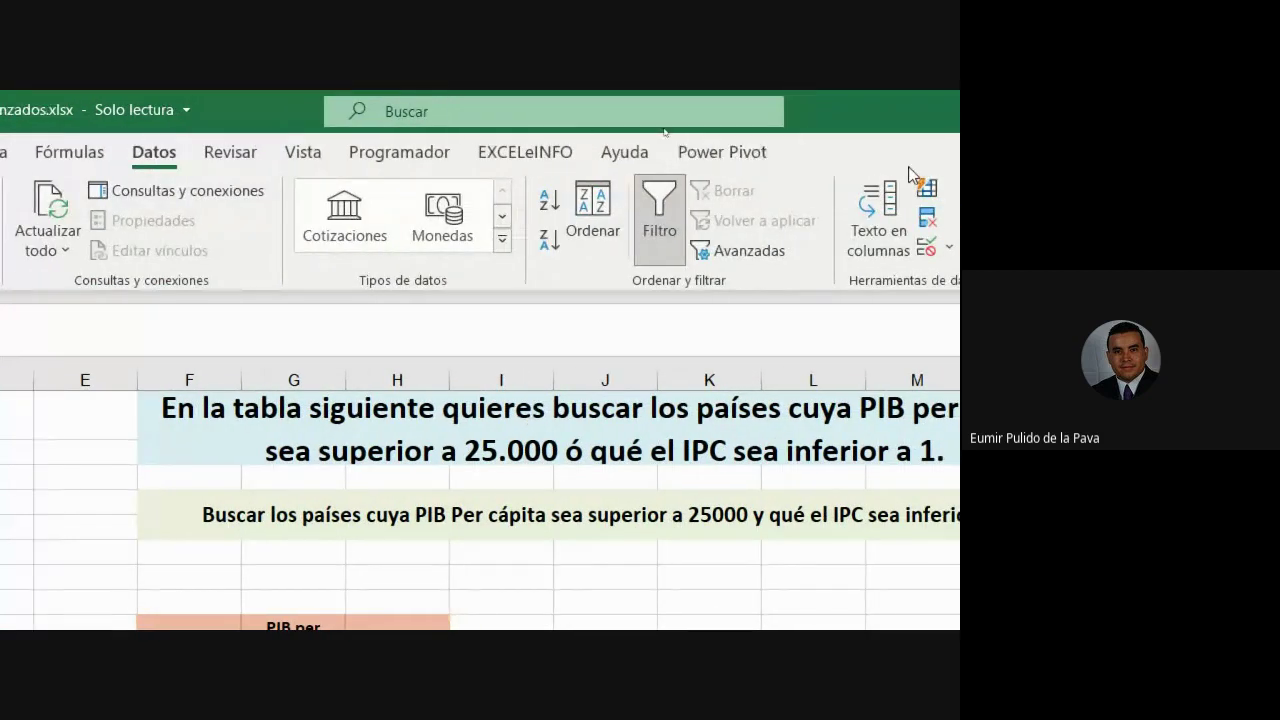
pyautogui.click(738, 258)
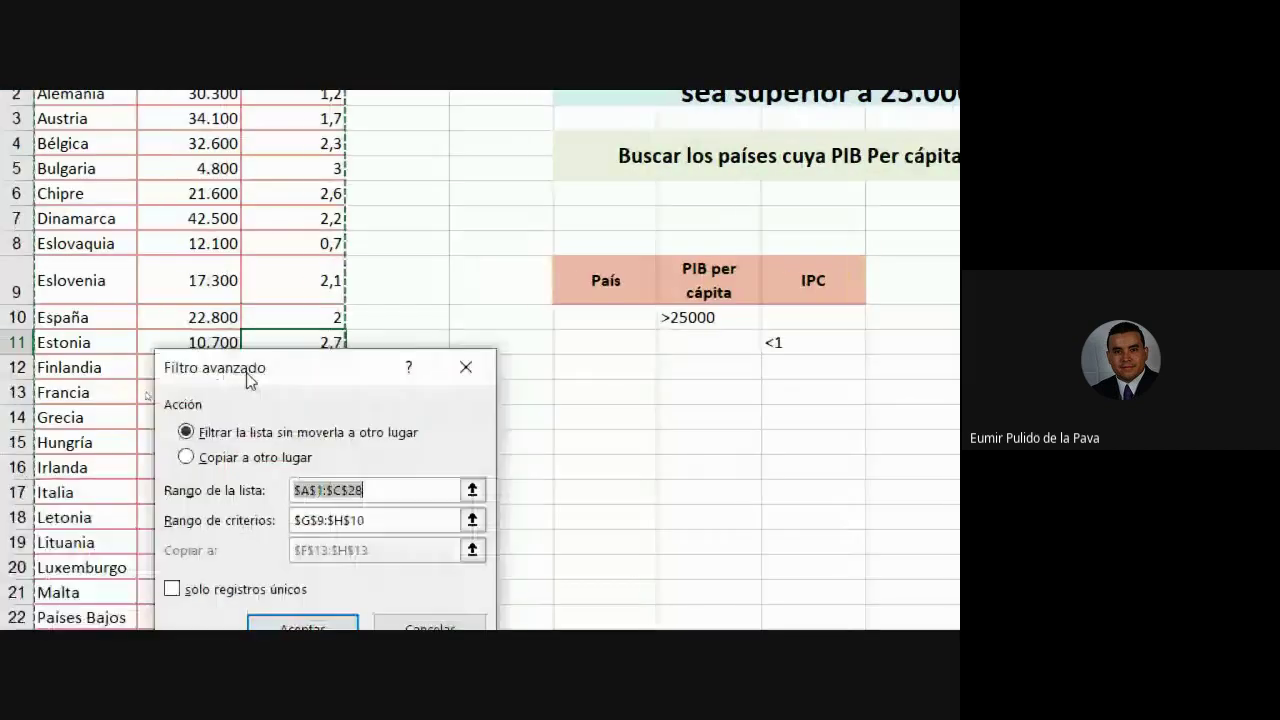
pyautogui.moveTo(33, 495); pyautogui.dragTo(690, 187)
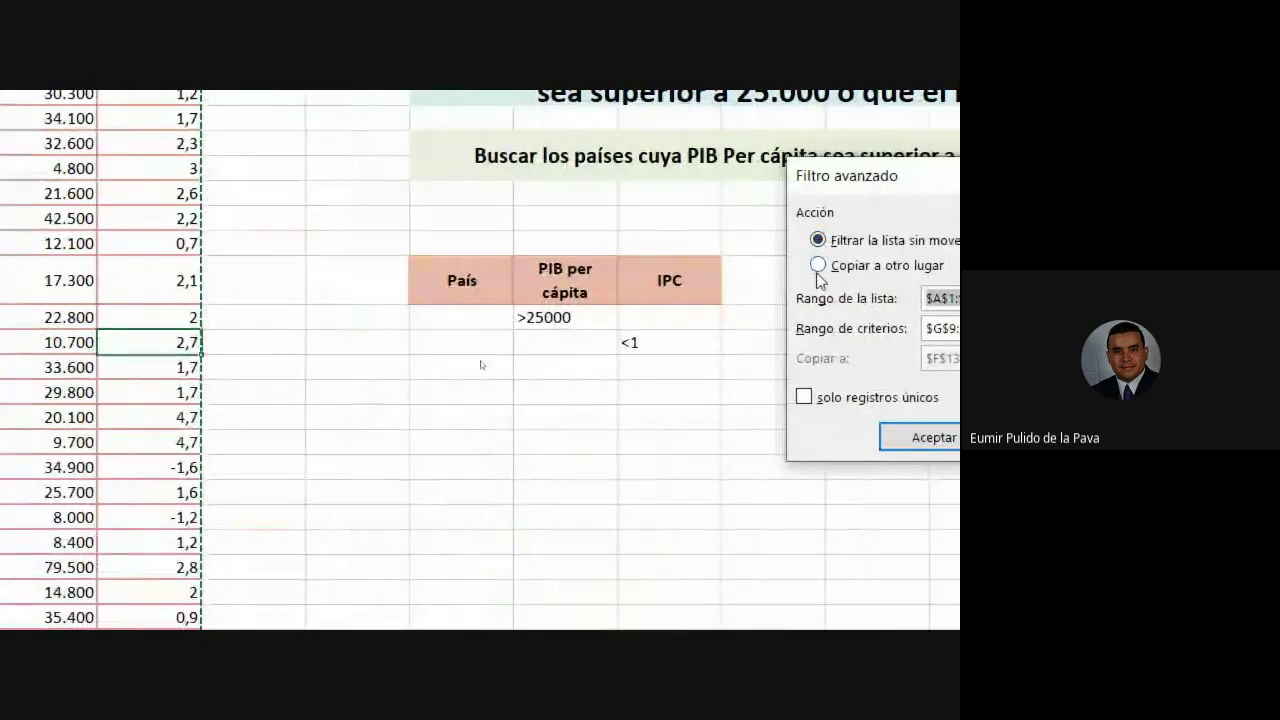
pyautogui.click(818, 265)
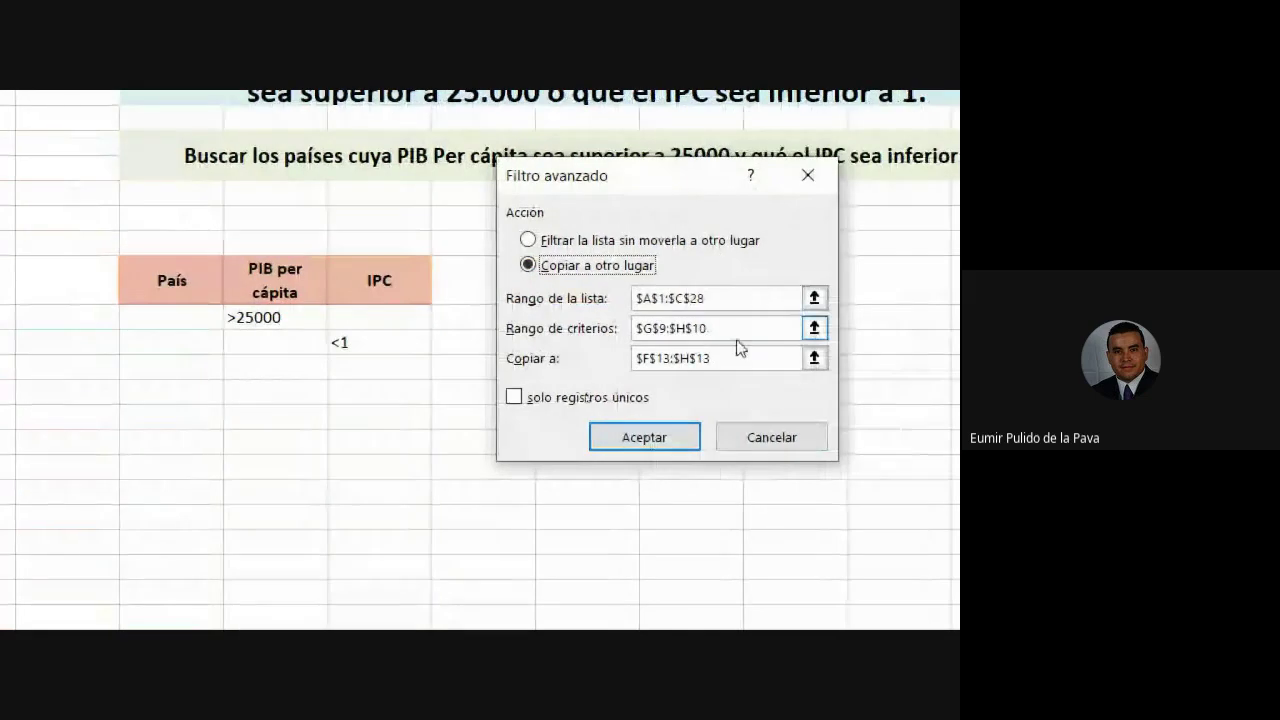
pyautogui.click(737, 328)
pyautogui.moveTo(710, 328); pyautogui.dragTo(636, 328)
pyautogui.moveTo(255, 280); pyautogui.dragTo(372, 345)
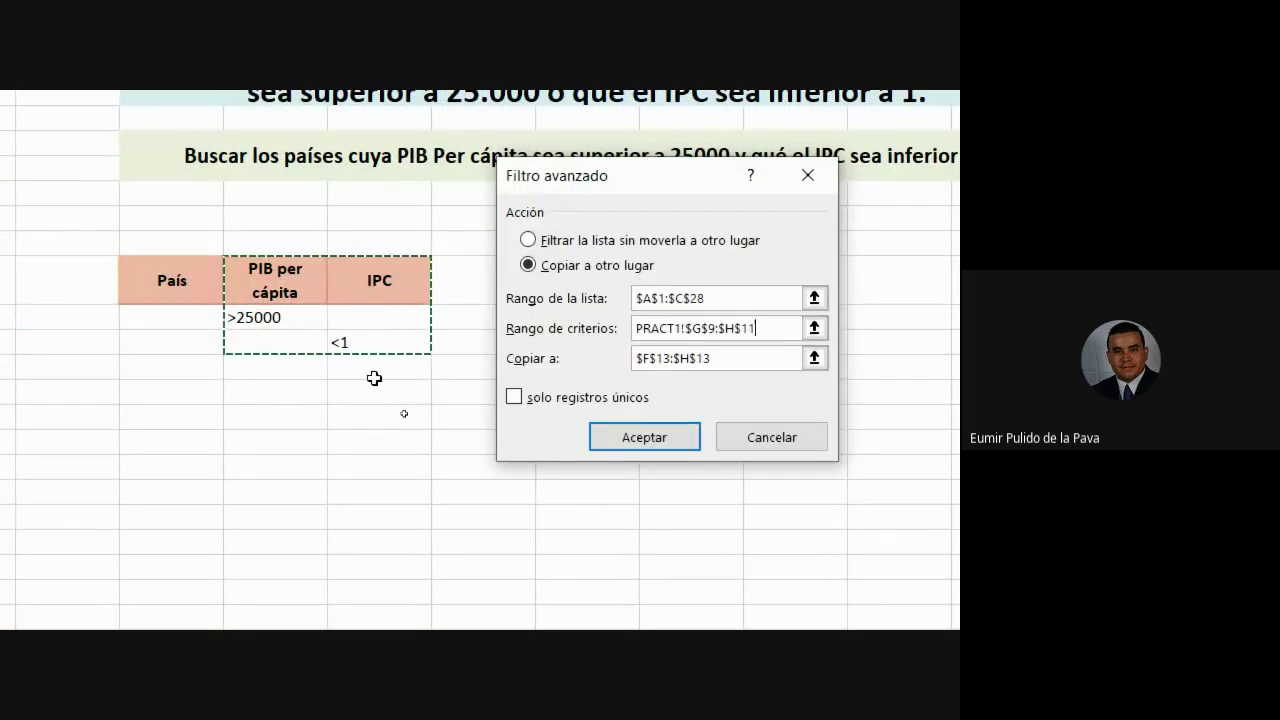
pyautogui.moveTo(721, 357); pyautogui.dragTo(600, 368)
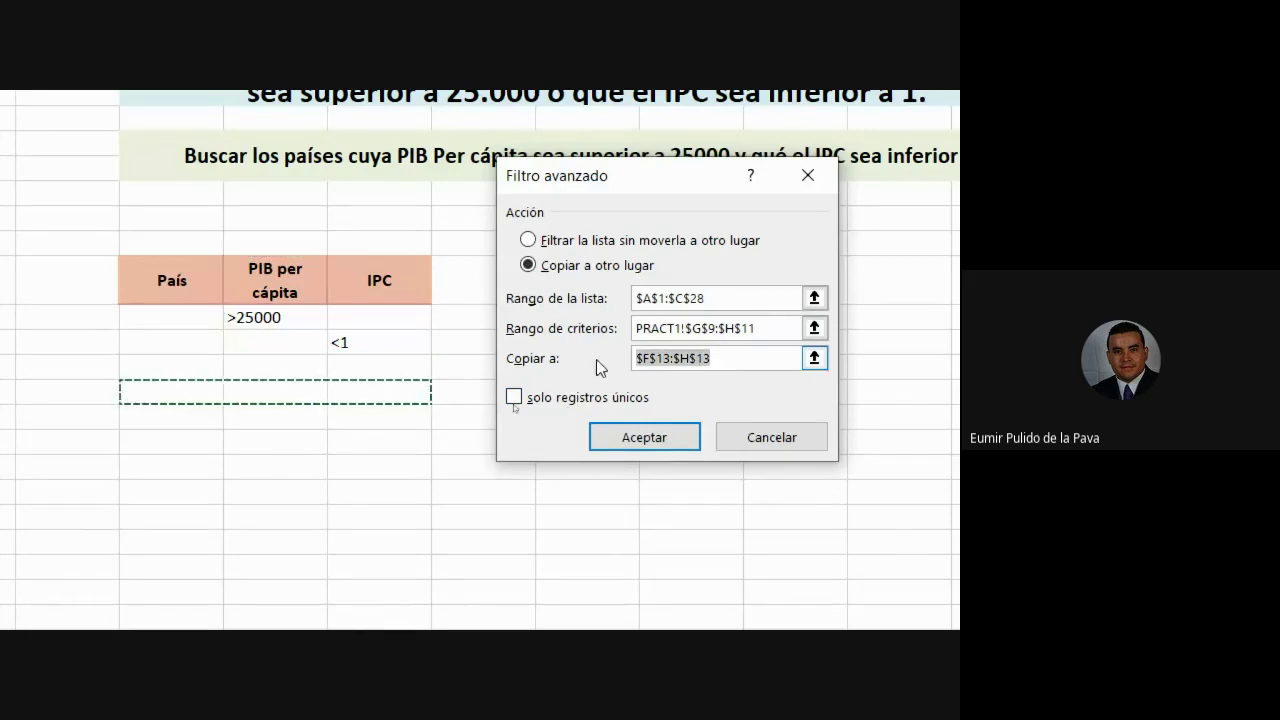
pyautogui.click(161, 396)
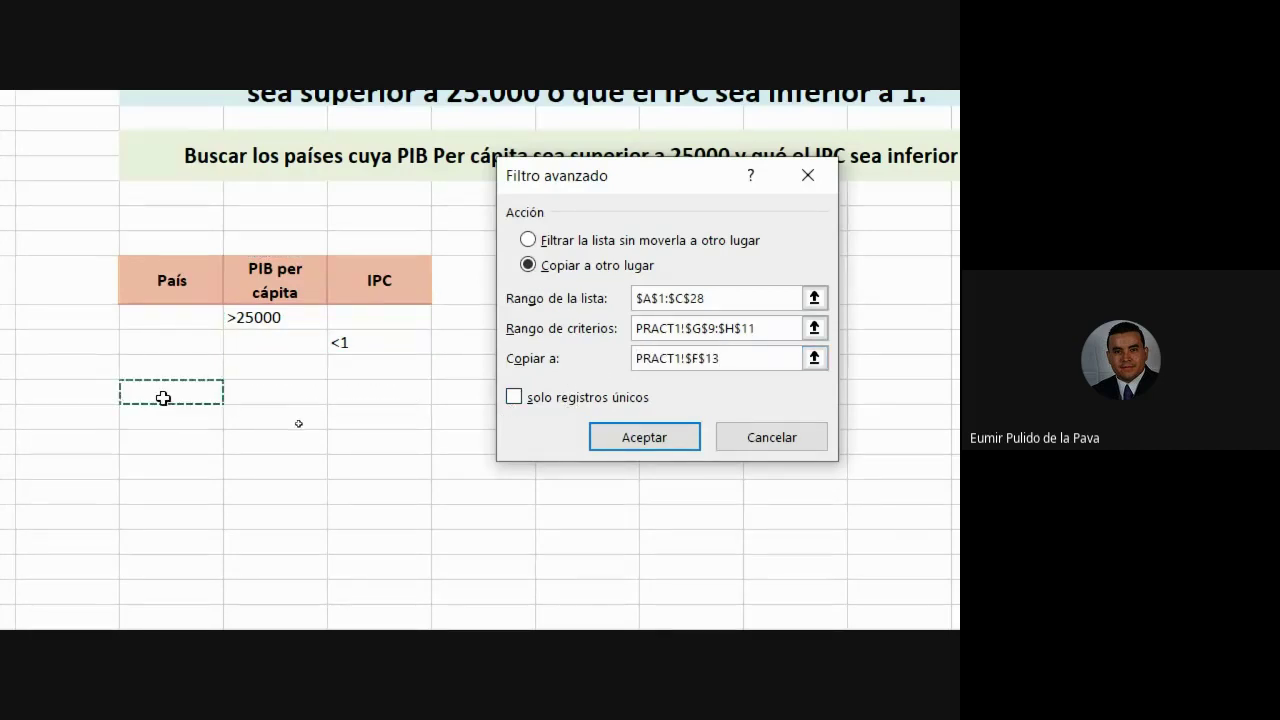
pyautogui.click(538, 398)
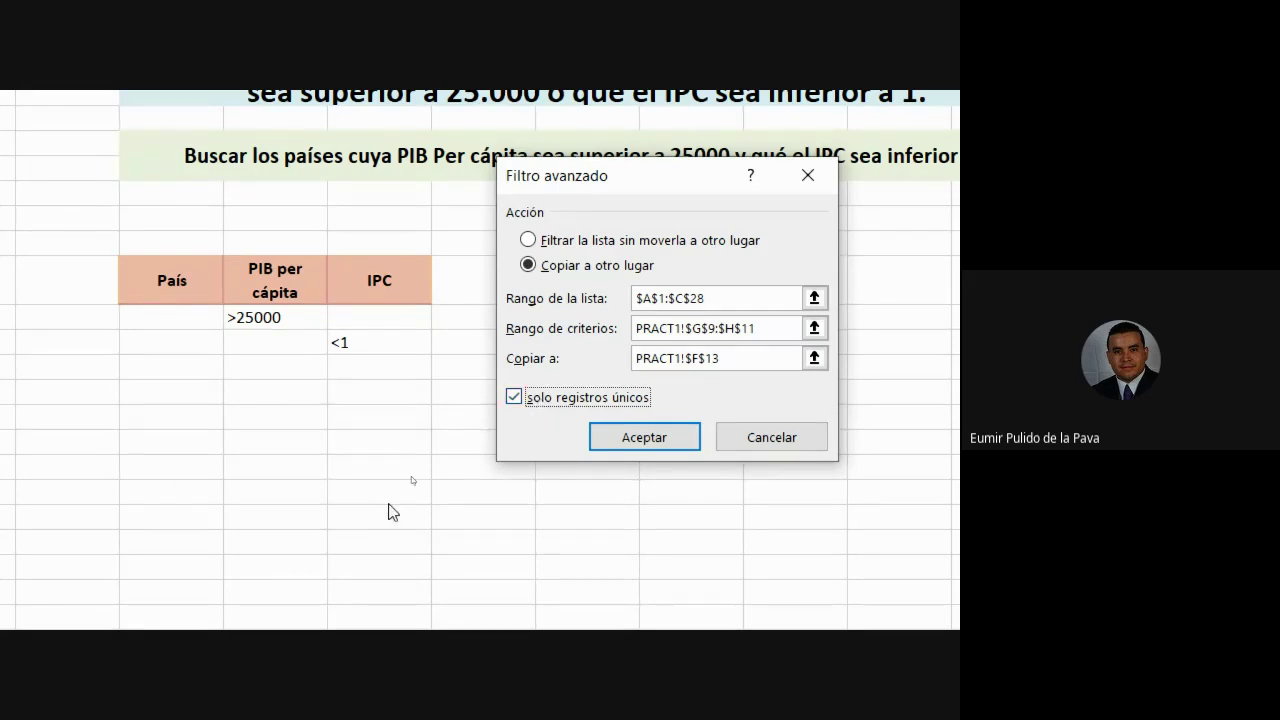
pyautogui.click(622, 437)
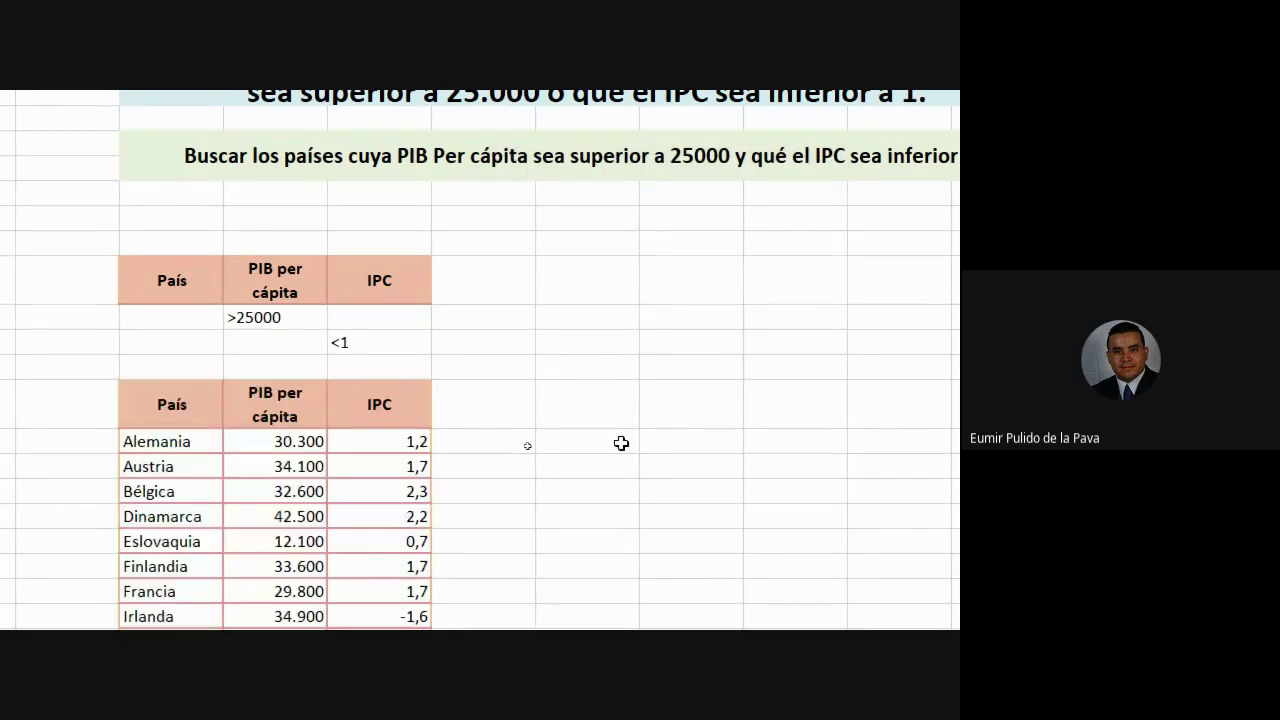
# Select the 14 filtered country names, then switch to the Hoja1 sheet.
pyautogui.scroll(-1, 557, 446)
pyautogui.scroll(-3, 557, 446)
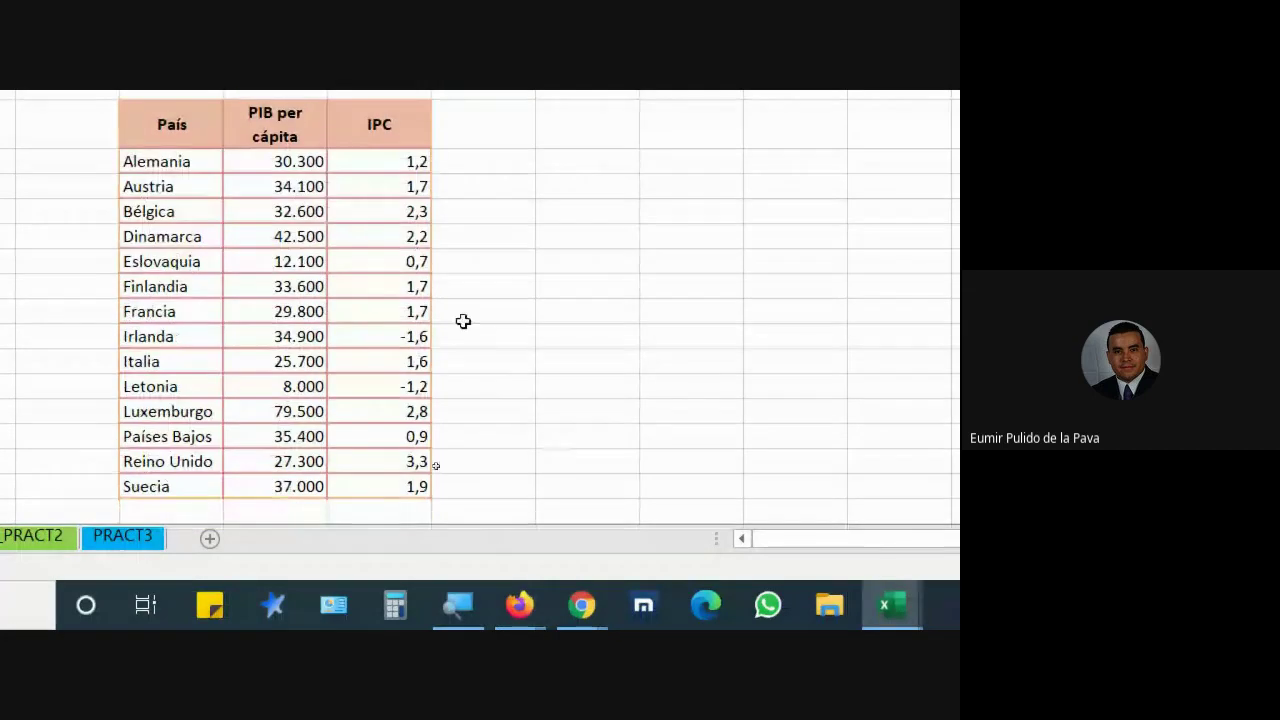
pyautogui.moveTo(180, 163); pyautogui.dragTo(177, 488)
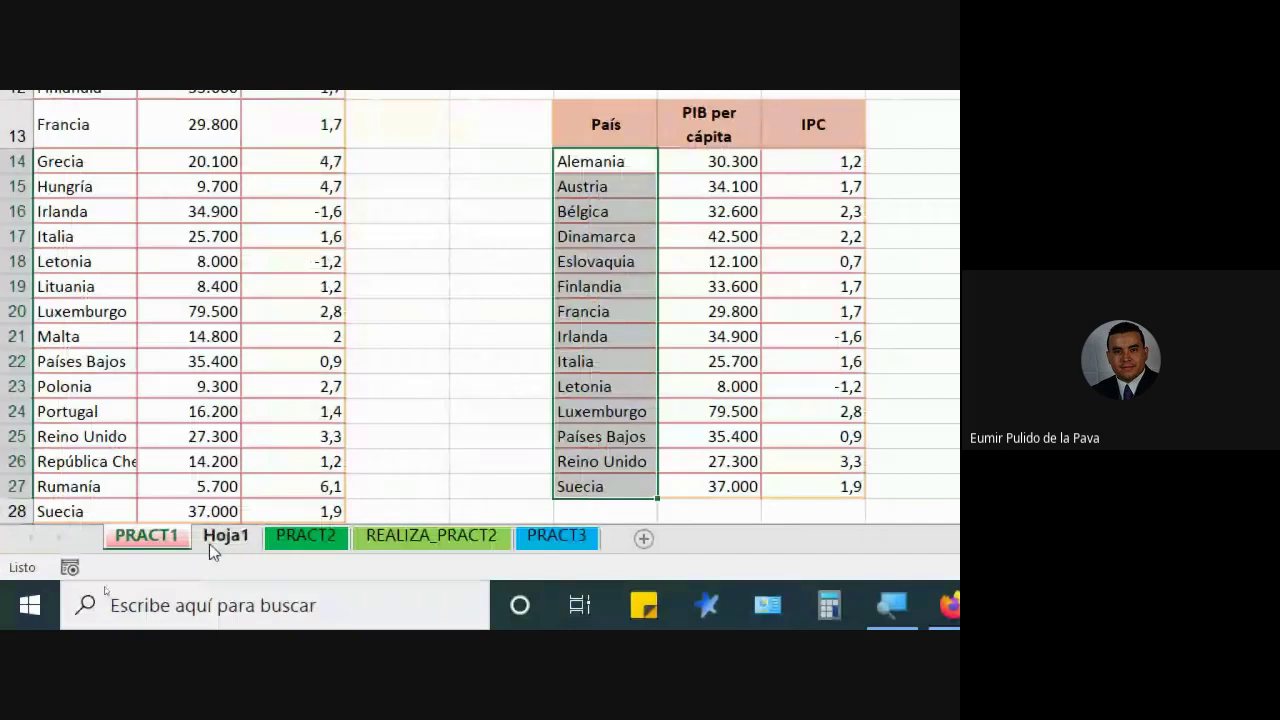
pyautogui.click(218, 540)
pyautogui.scroll(3, 229, 463)
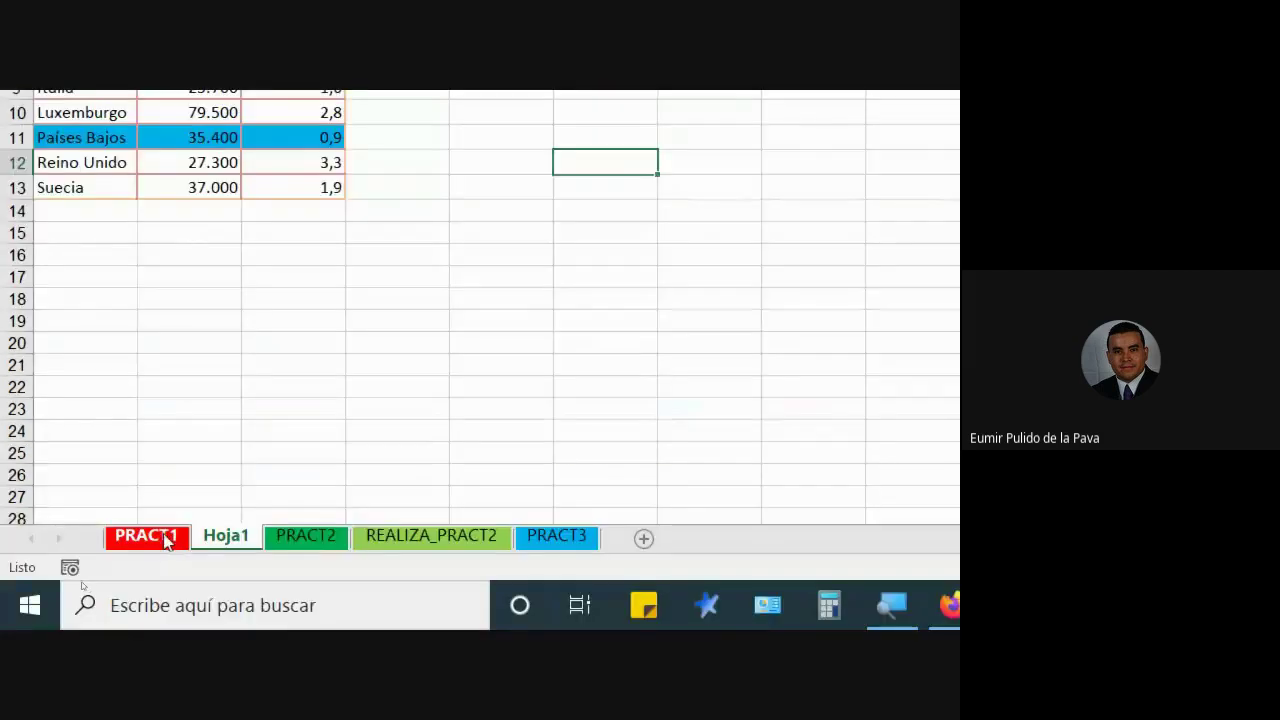
# Return to PRACT1 and select the country list header cells A1:C1.
pyautogui.click(170, 537)
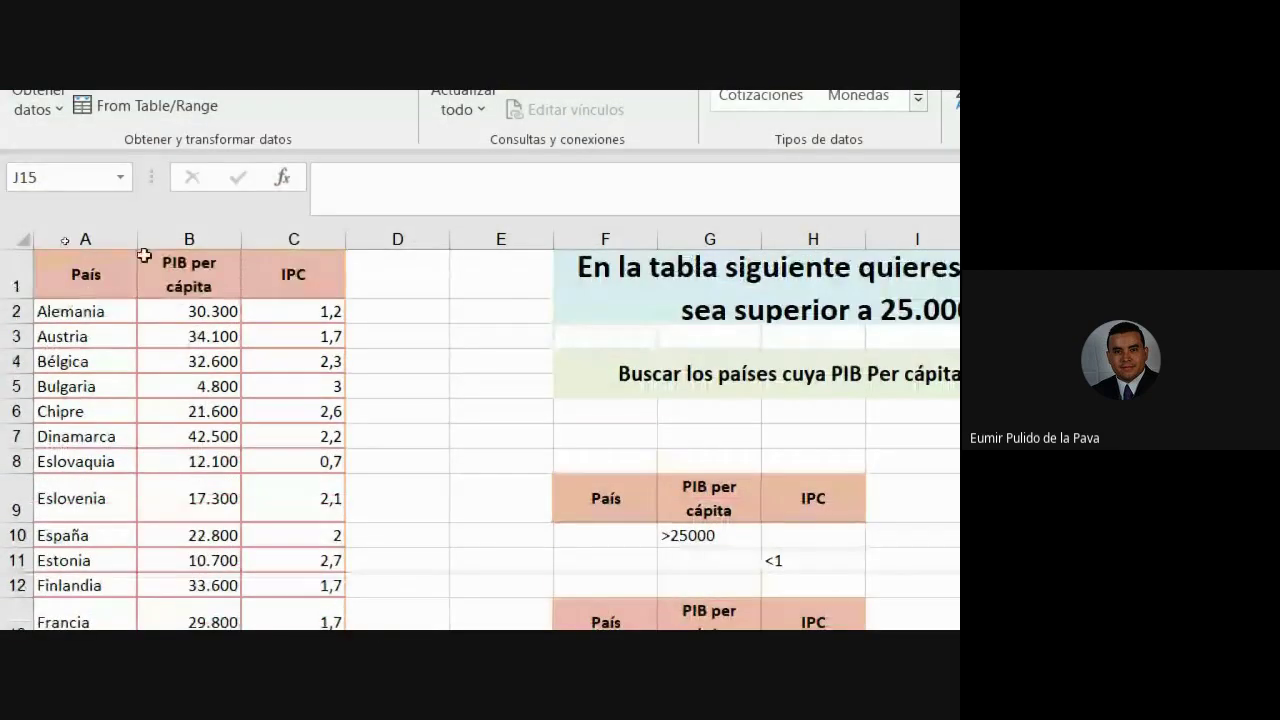
pyautogui.moveTo(80, 260); pyautogui.dragTo(275, 278)
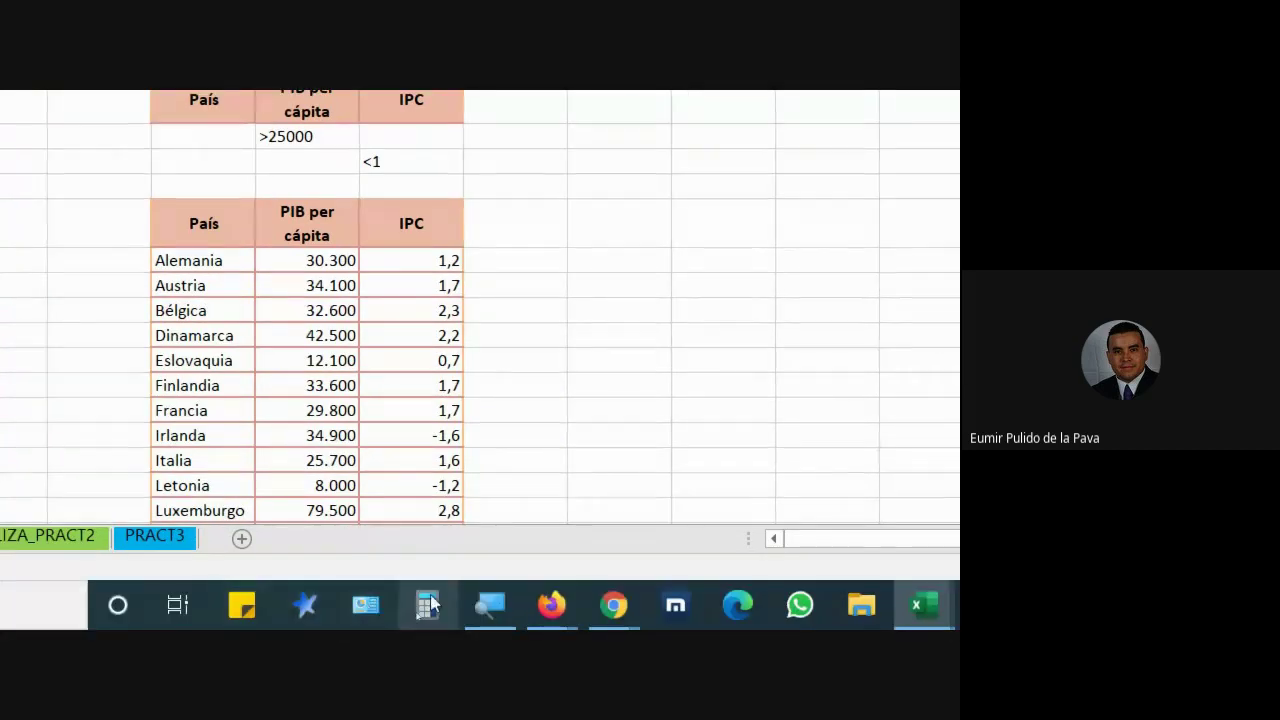
# Reset the Magnifier to 100% and bring the Google Meet call window forward.
pyautogui.click(489, 605)
pyautogui.click(353, 516)
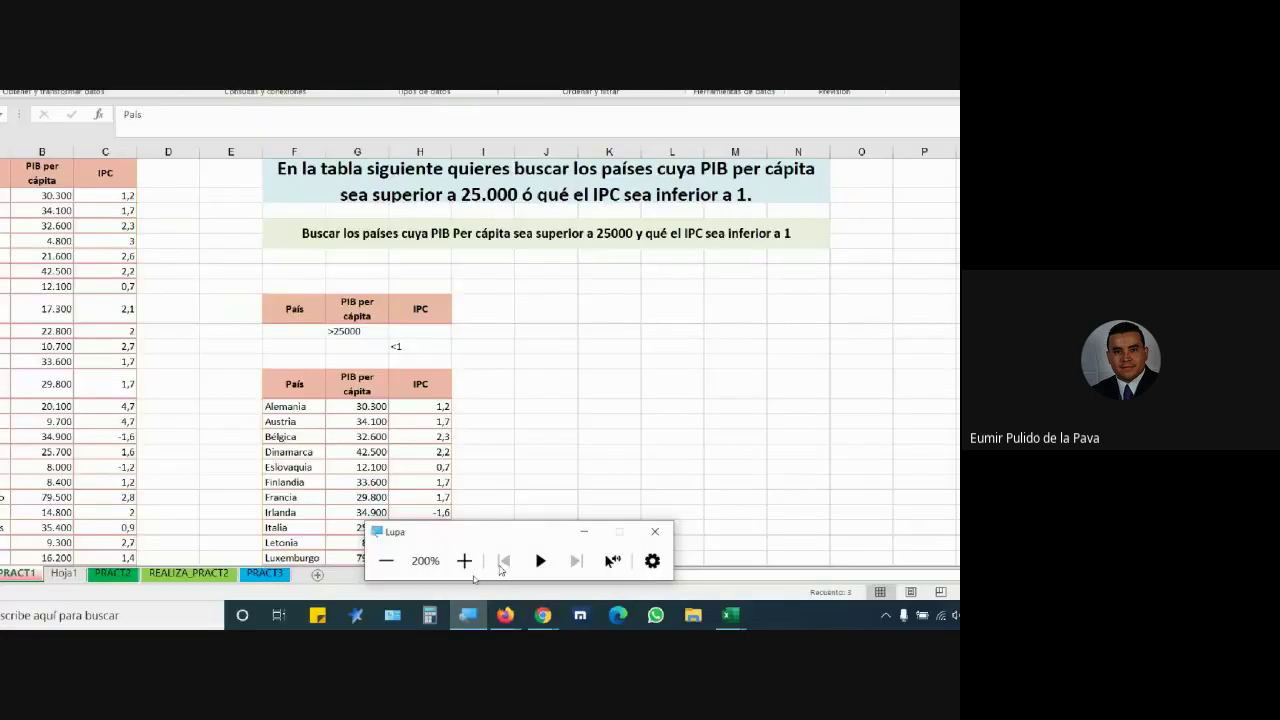
pyautogui.moveTo(508, 617)
pyautogui.click(477, 567)
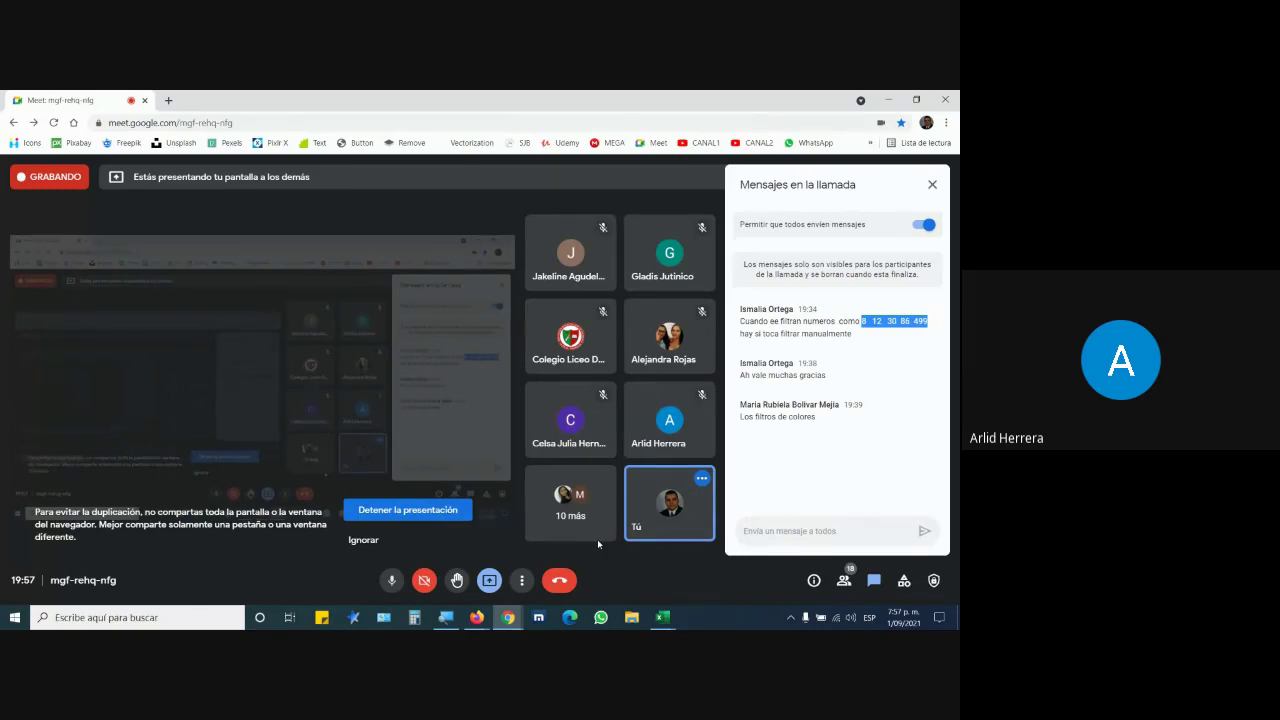
# Switch between Meet and the Filtros avanzados.xlsx window, ending on Excel's PRACT1 sheet.
pyautogui.moveTo(662, 617)
pyautogui.click(732, 560)
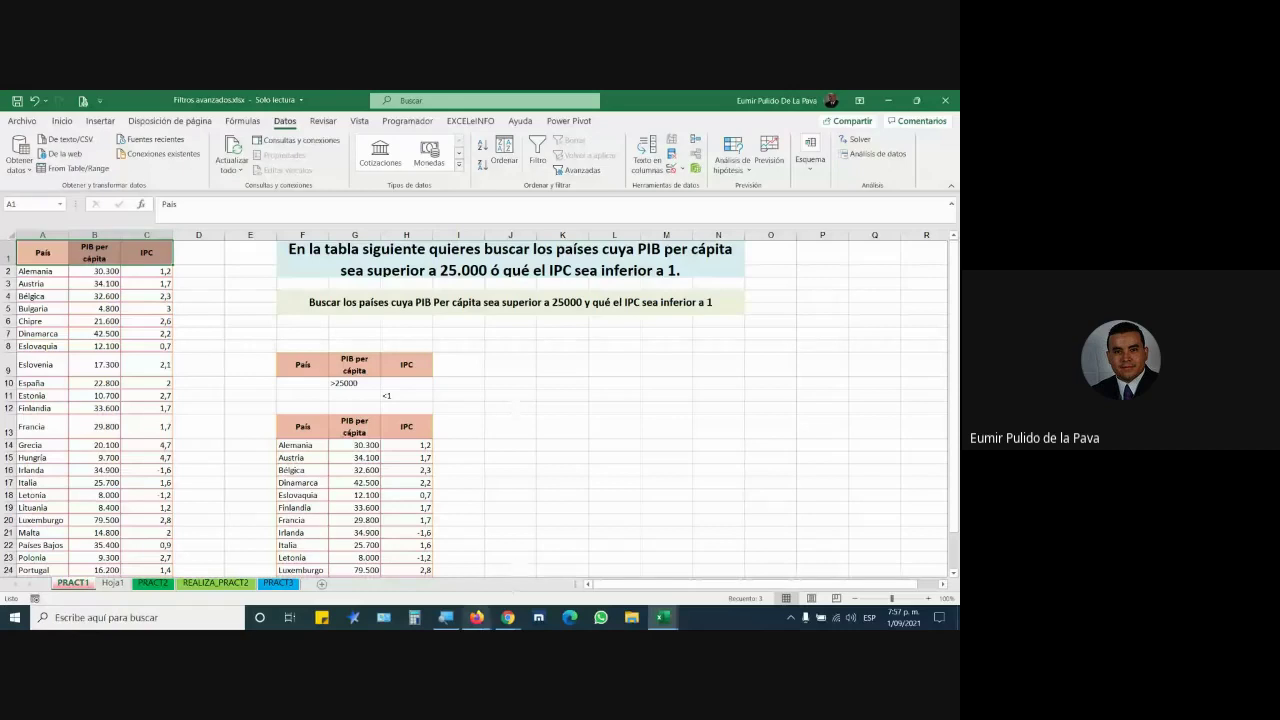
pyautogui.moveTo(508, 617)
pyautogui.click(456, 581)
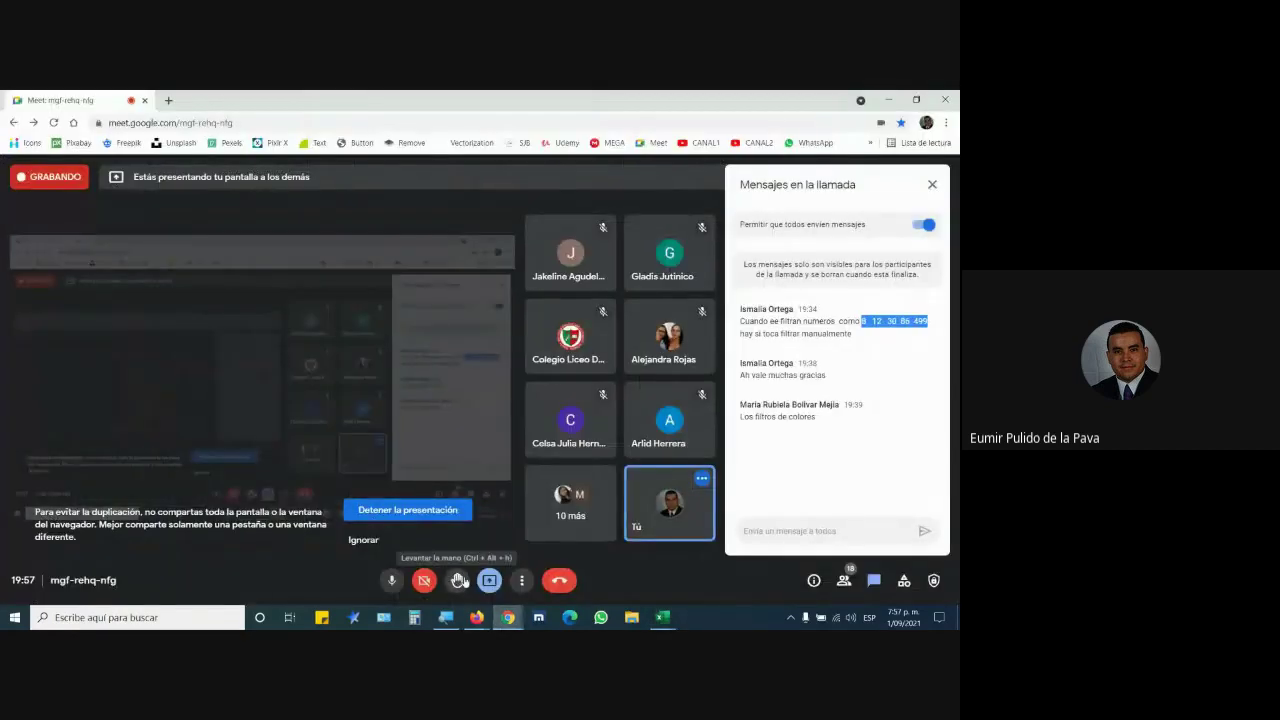
pyautogui.moveTo(663, 620)
pyautogui.click(730, 560)
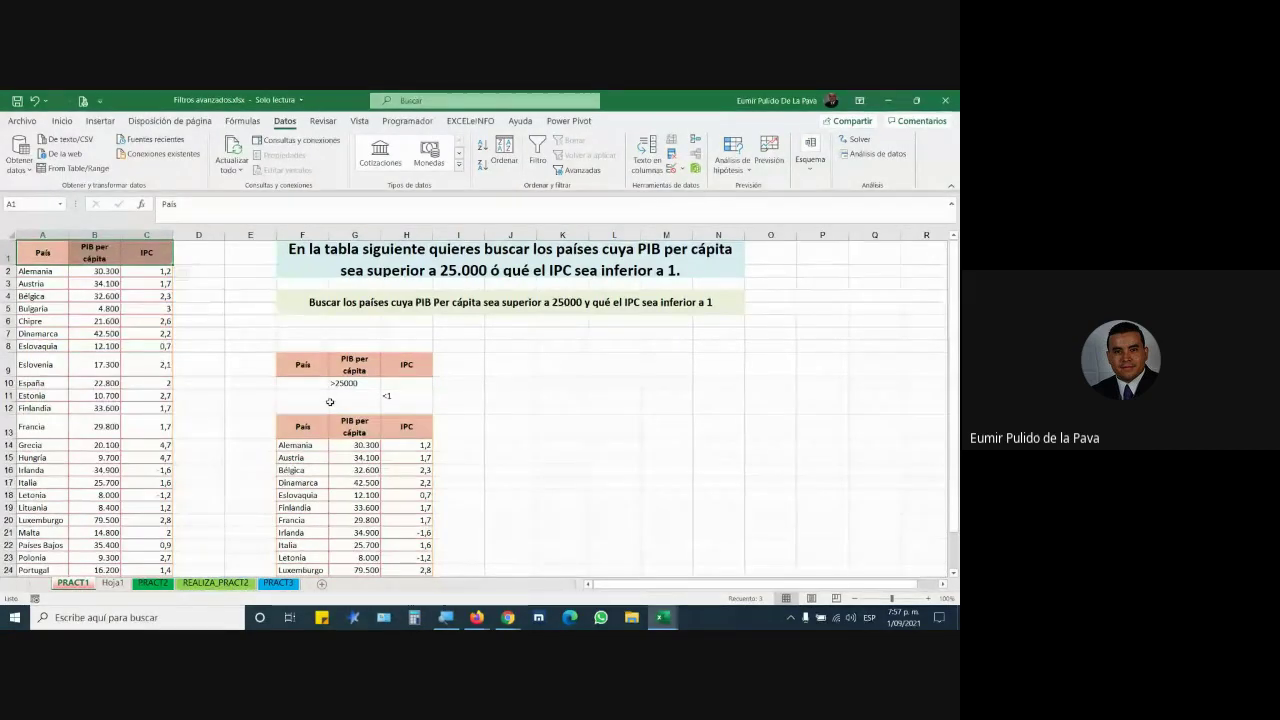
pyautogui.click(152, 583)
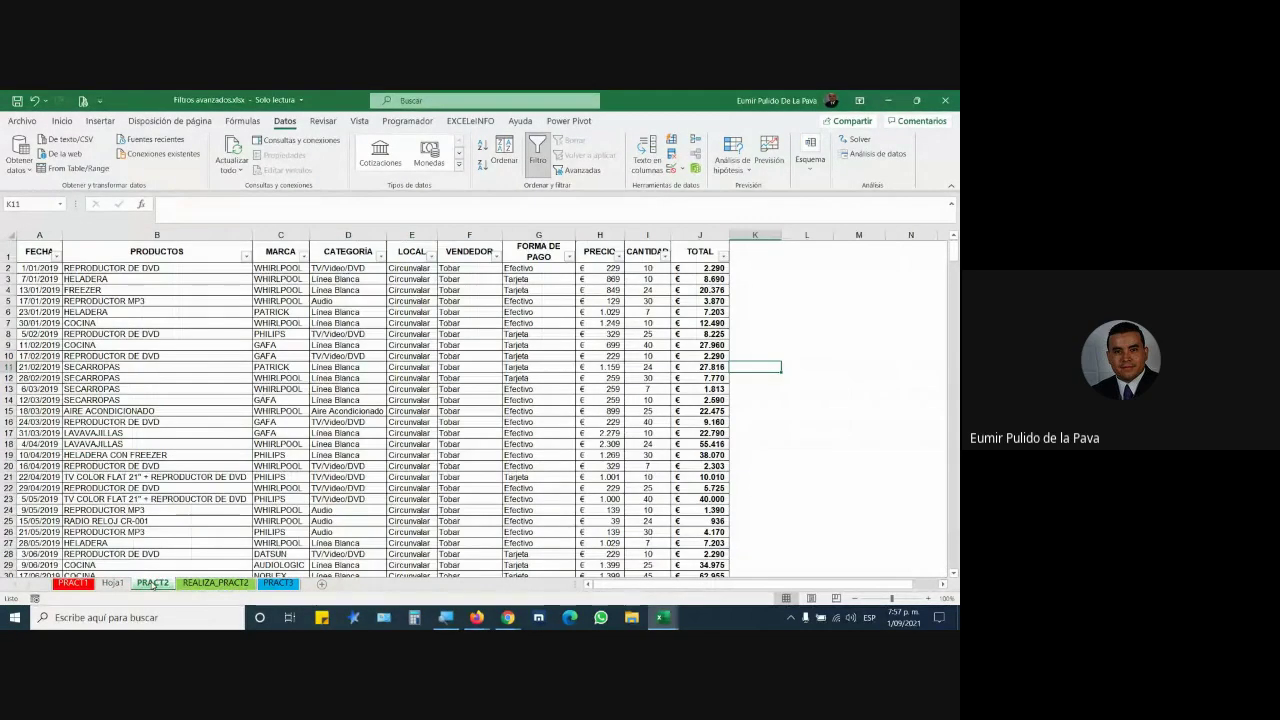
pyautogui.click(212, 584)
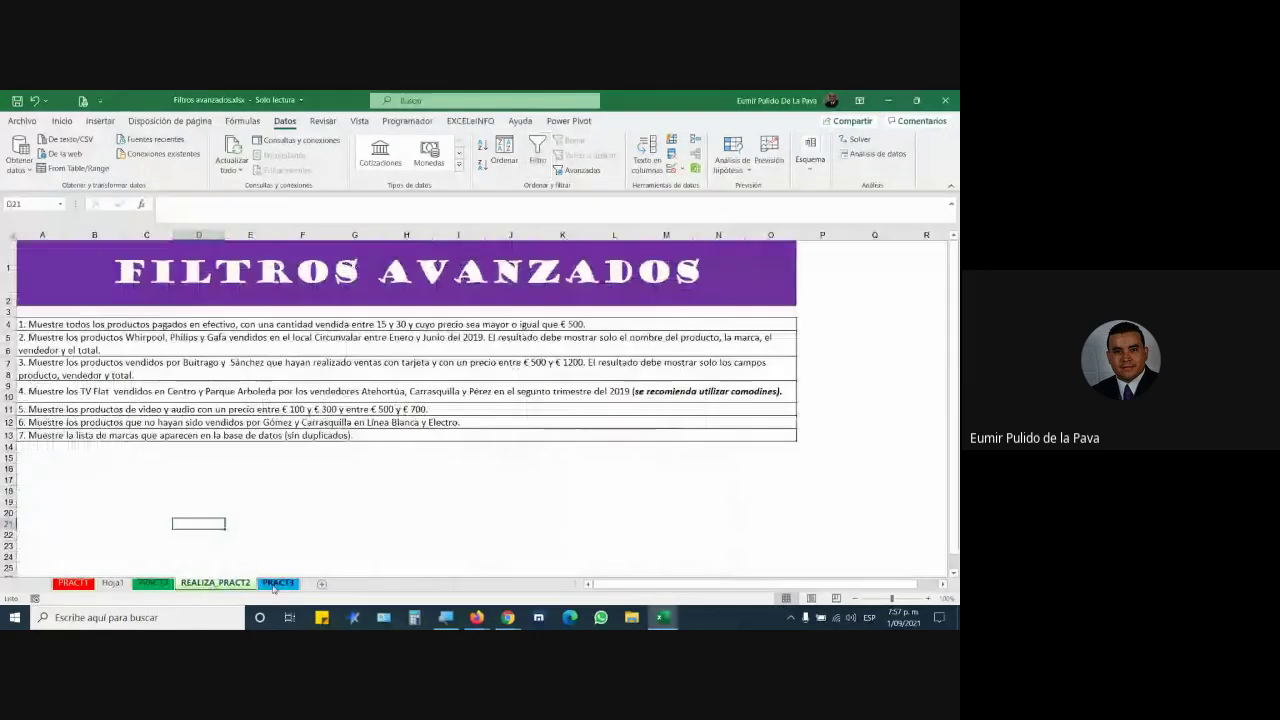
pyautogui.click(278, 584)
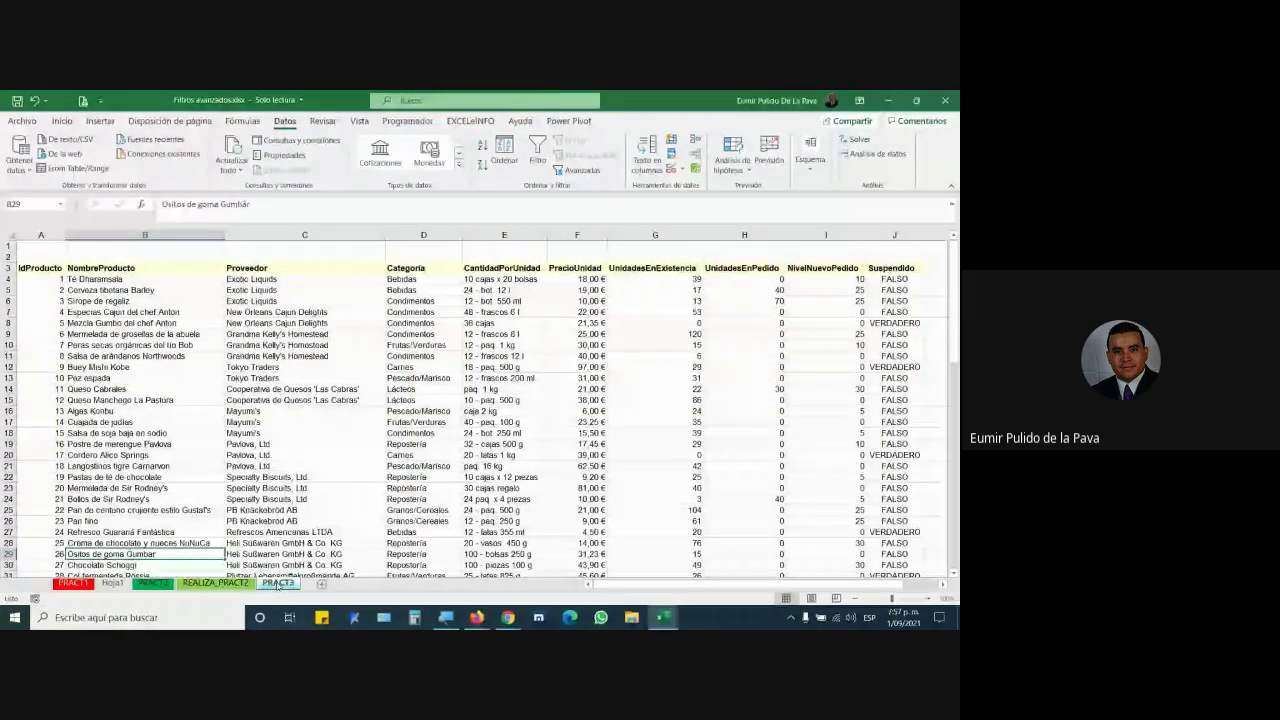
pyautogui.click(73, 583)
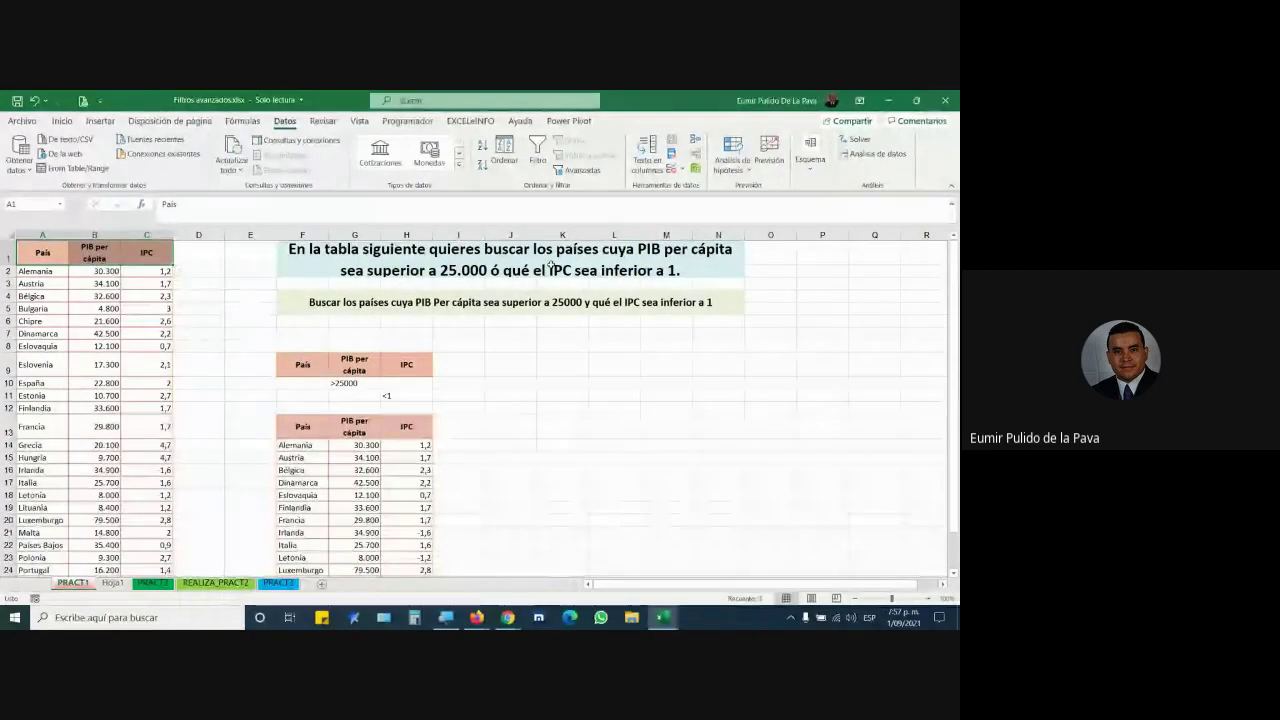
pyautogui.click(597, 268)
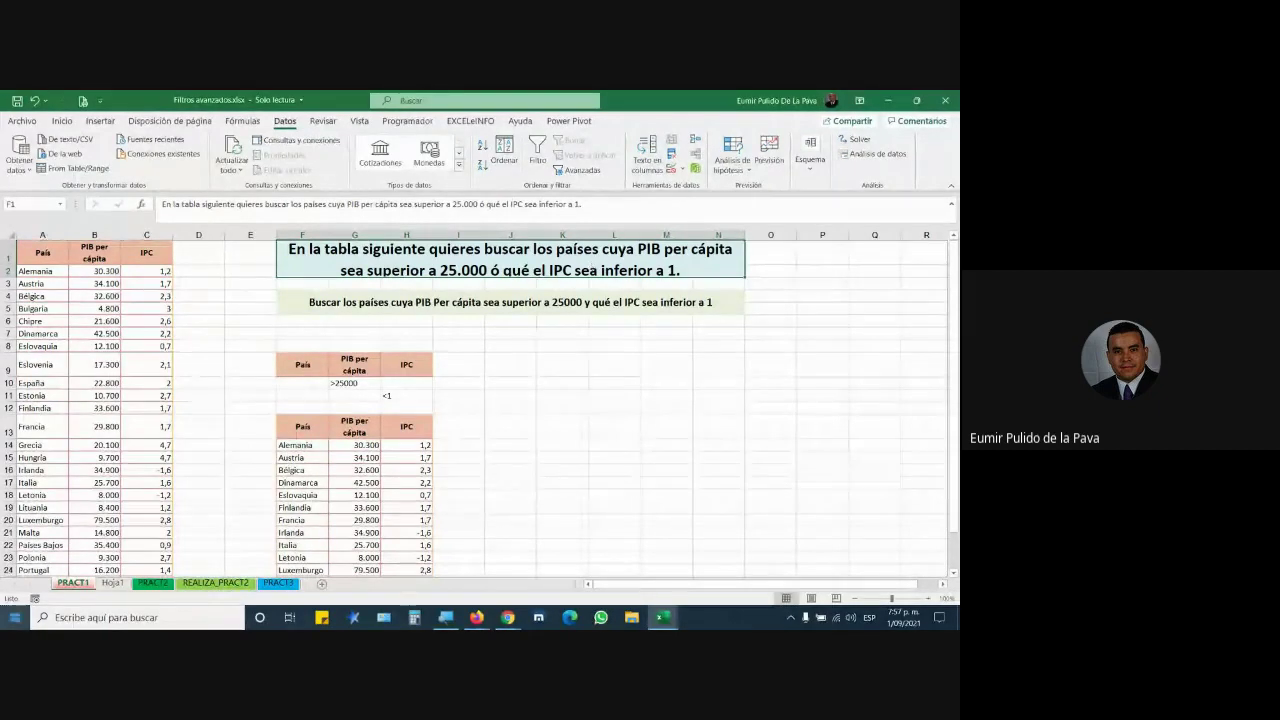
pyautogui.click(112, 582)
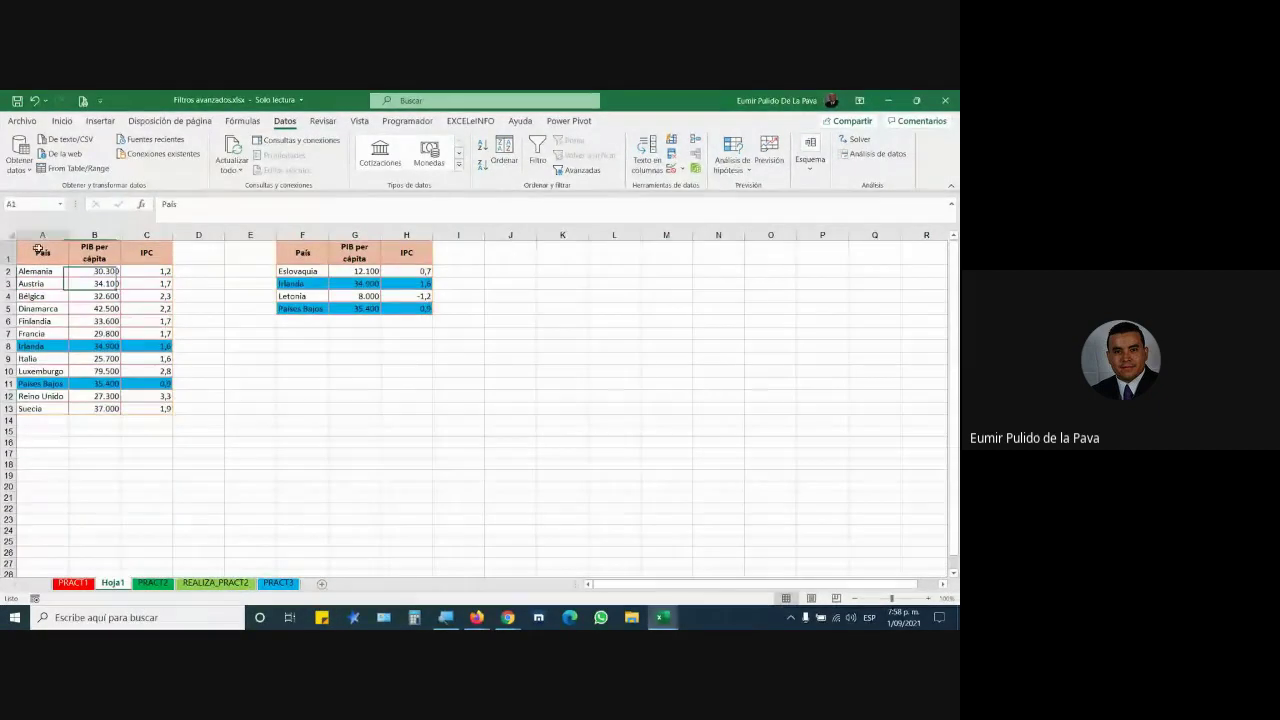
pyautogui.moveTo(42, 252); pyautogui.dragTo(157, 405)
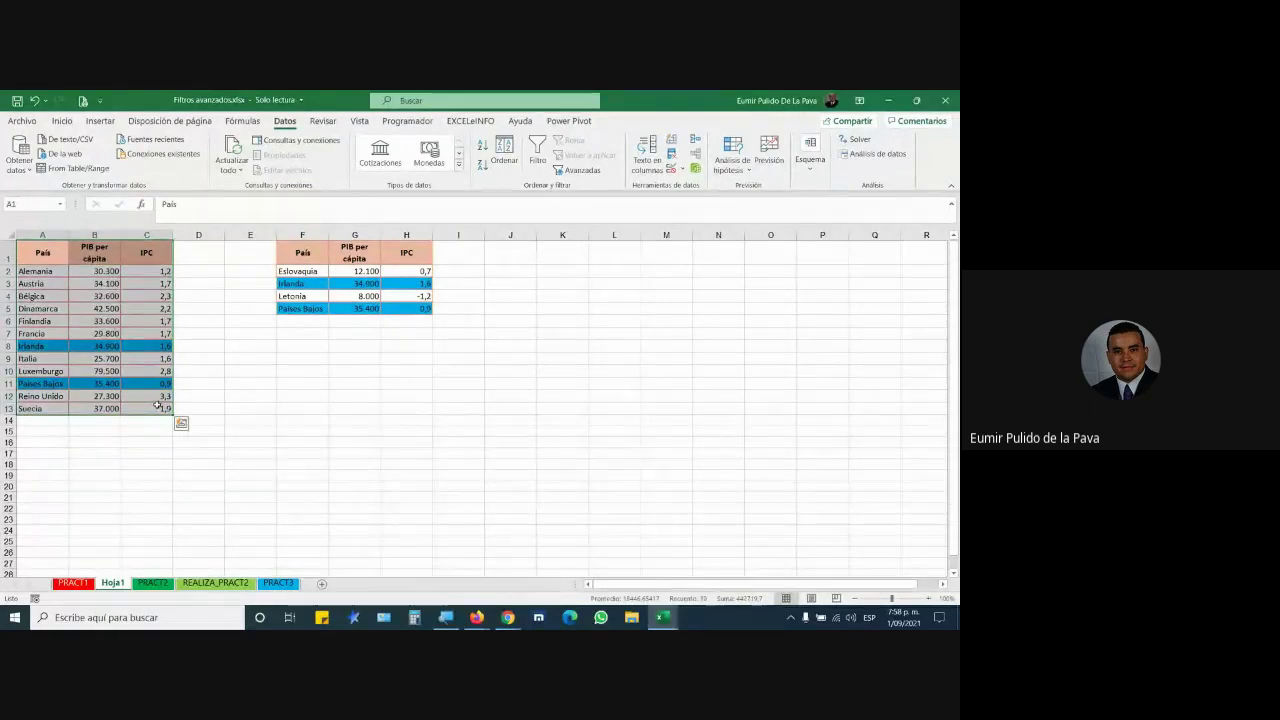
pyautogui.moveTo(300, 252); pyautogui.dragTo(408, 310)
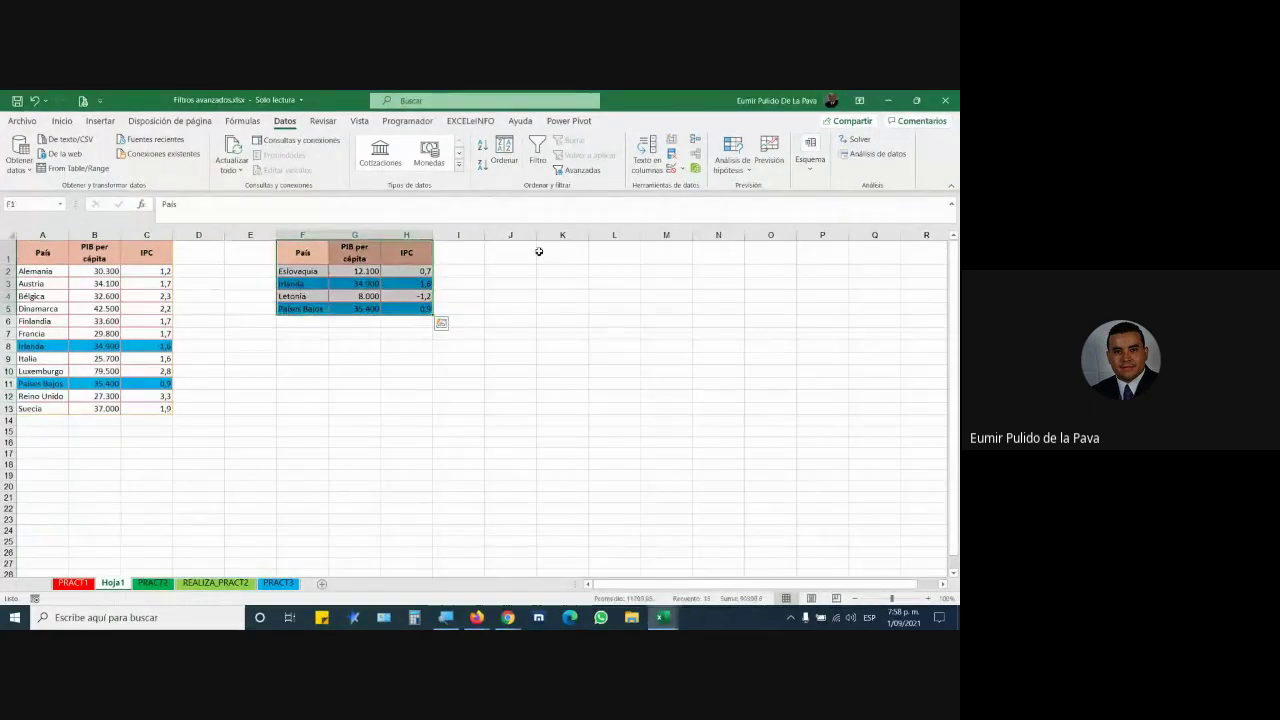
pyautogui.moveTo(540, 252); pyautogui.dragTo(732, 437)
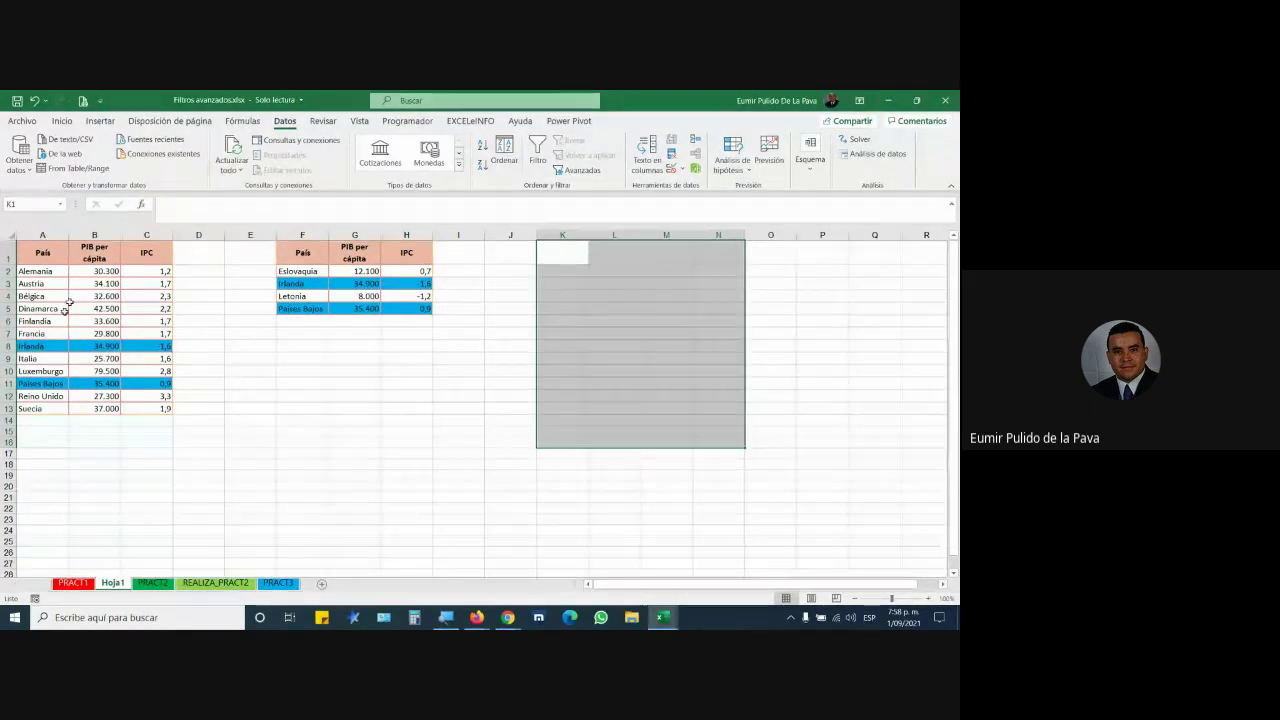
pyautogui.moveTo(42, 252); pyautogui.dragTo(157, 426)
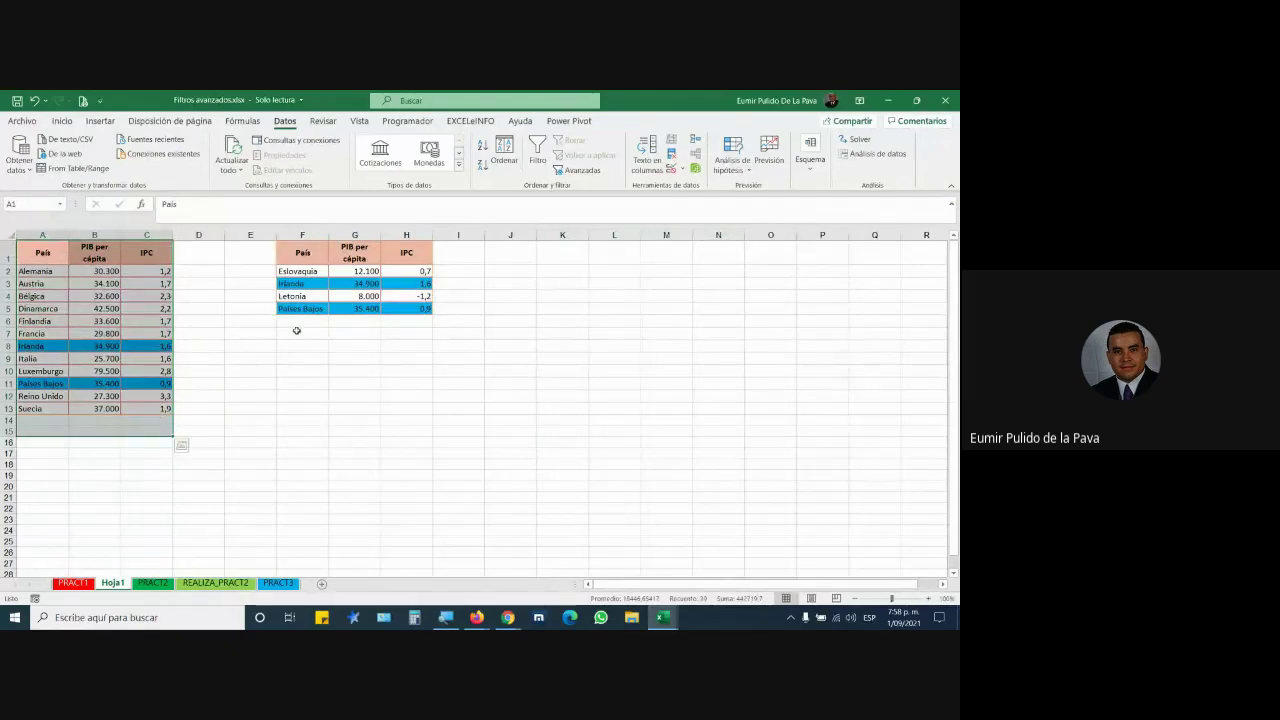
pyautogui.moveTo(302, 252); pyautogui.dragTo(420, 350)
pyautogui.moveTo(666, 308); pyautogui.dragTo(654, 414)
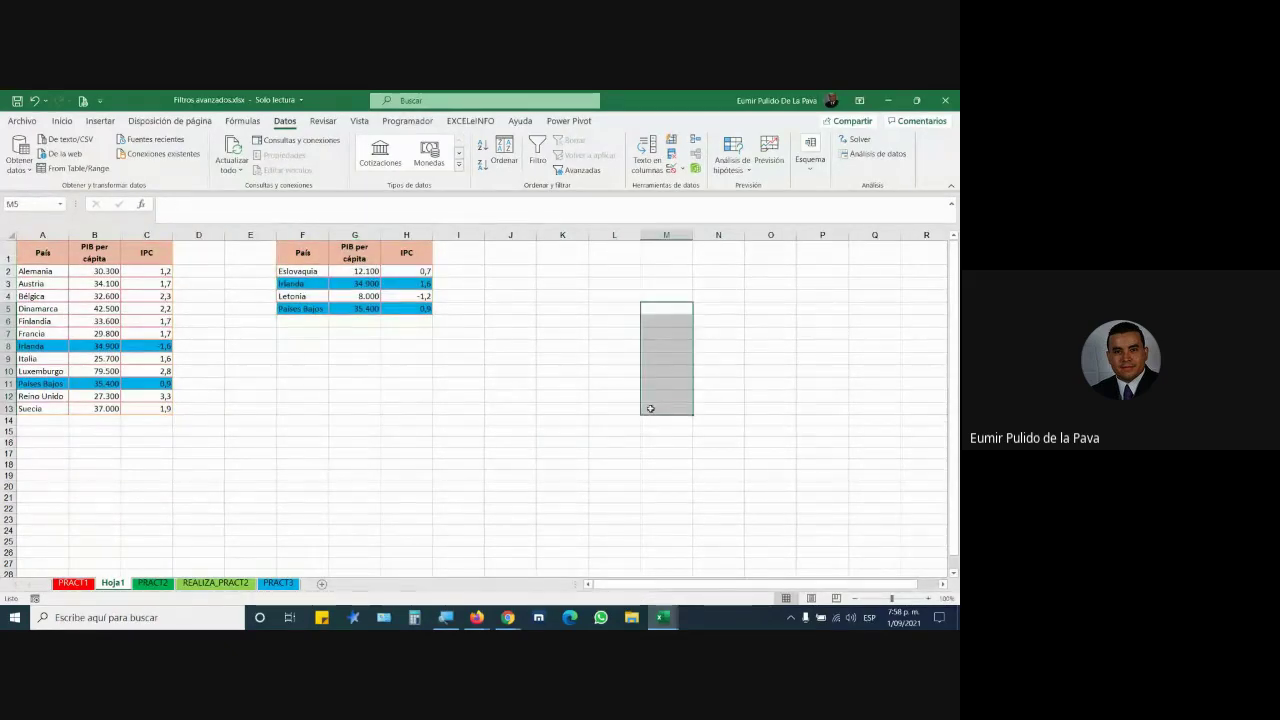
# Go to PRACT1, review the criteria and OR results, and select cell C9 in the list.
pyautogui.click(72, 584)
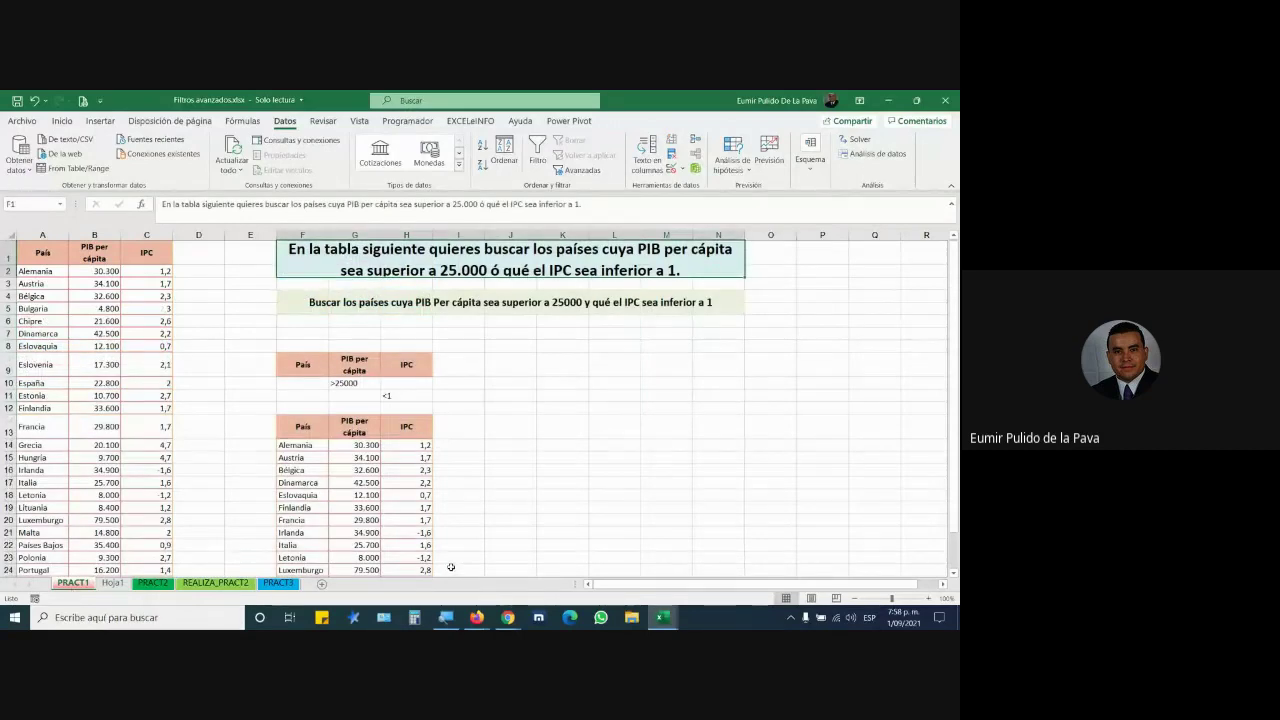
pyautogui.scroll(-3, 413, 430)
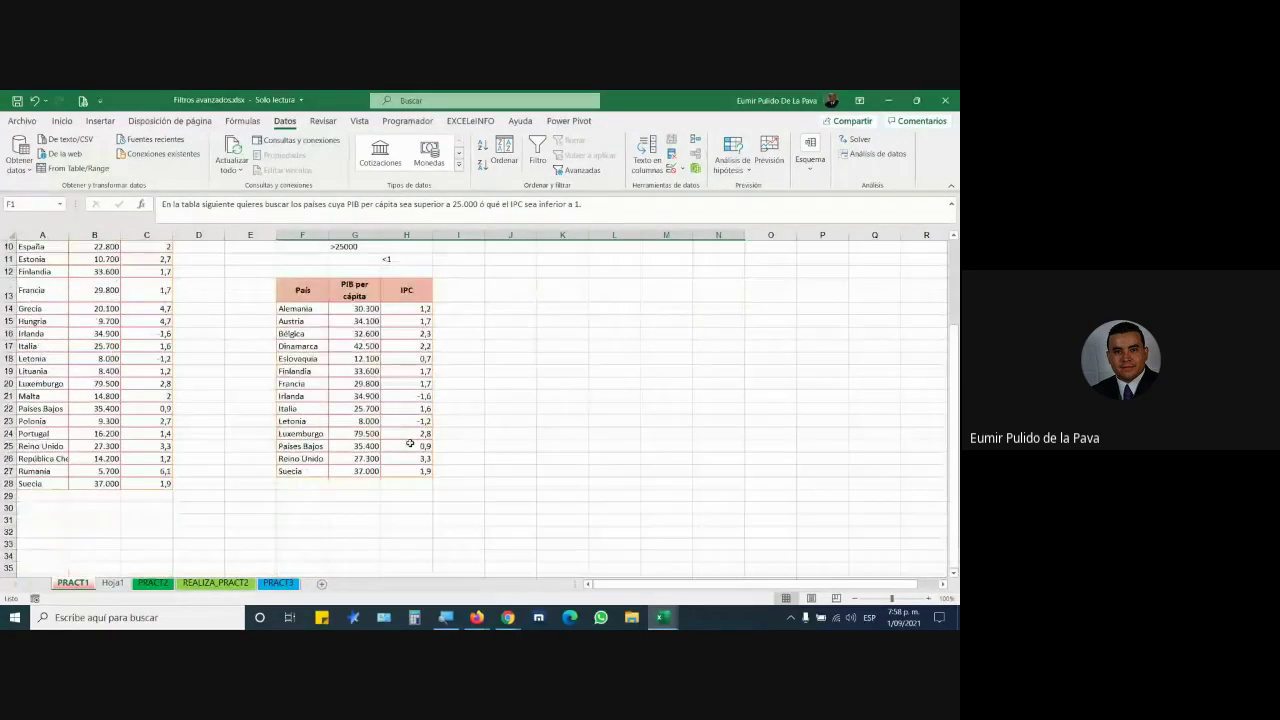
pyautogui.scroll(1, 410, 443)
pyautogui.moveTo(300, 338)
pyautogui.mouseDown()
pyautogui.moveTo(421, 427)
pyautogui.moveTo(425, 518)
pyautogui.mouseUp()
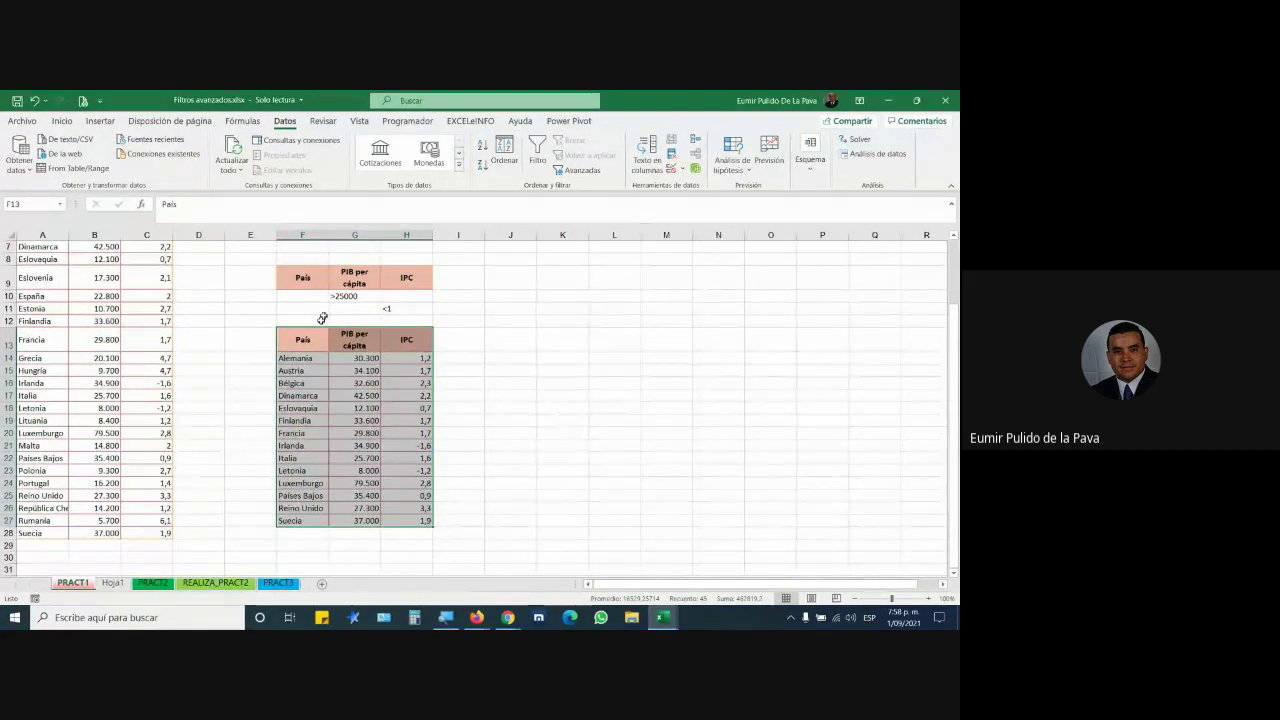
pyautogui.scroll(2, 210, 407)
pyautogui.click(146, 364)
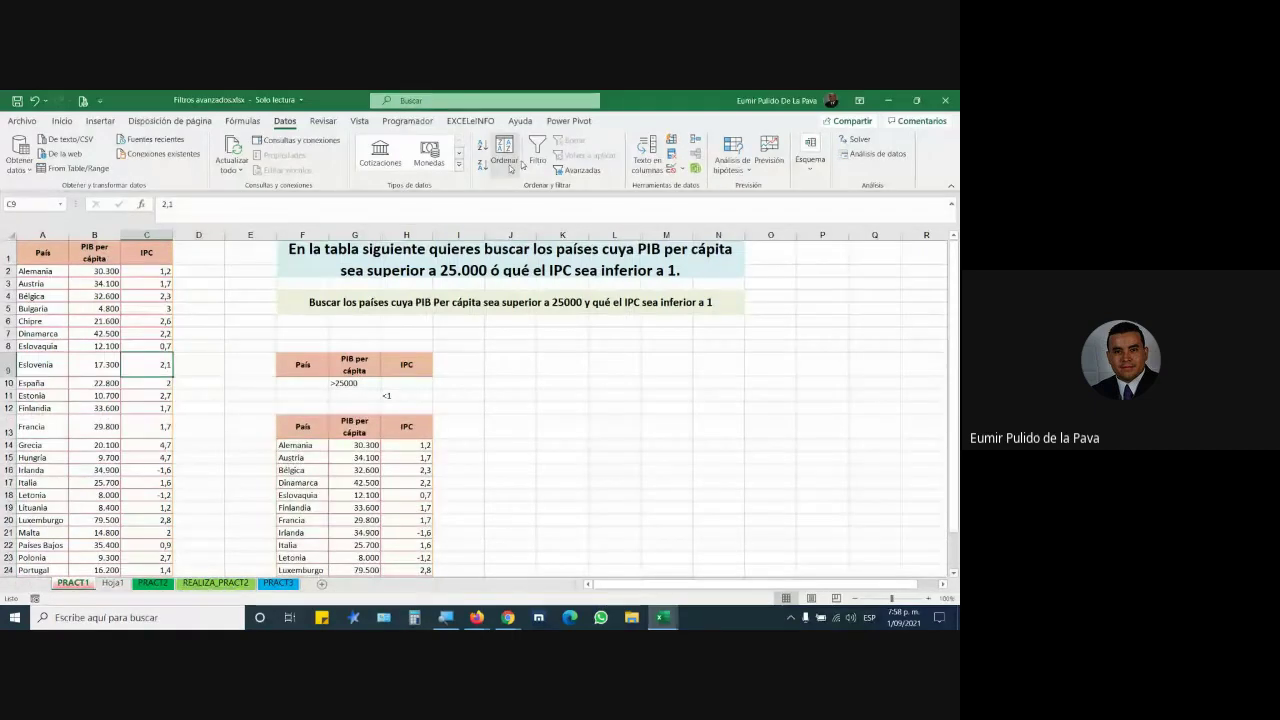
# Apply an Advanced Filter in place to the country list using criteria range G9:H11.
pyautogui.click(571, 171)
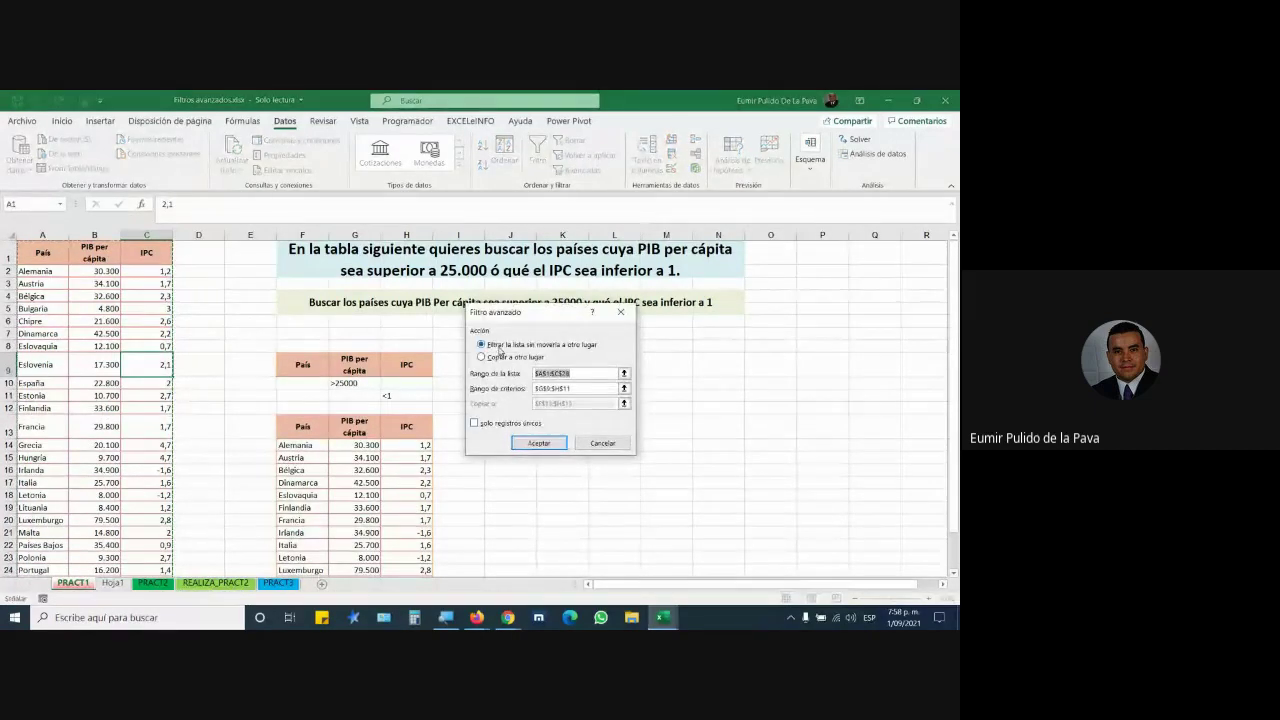
pyautogui.click(578, 387)
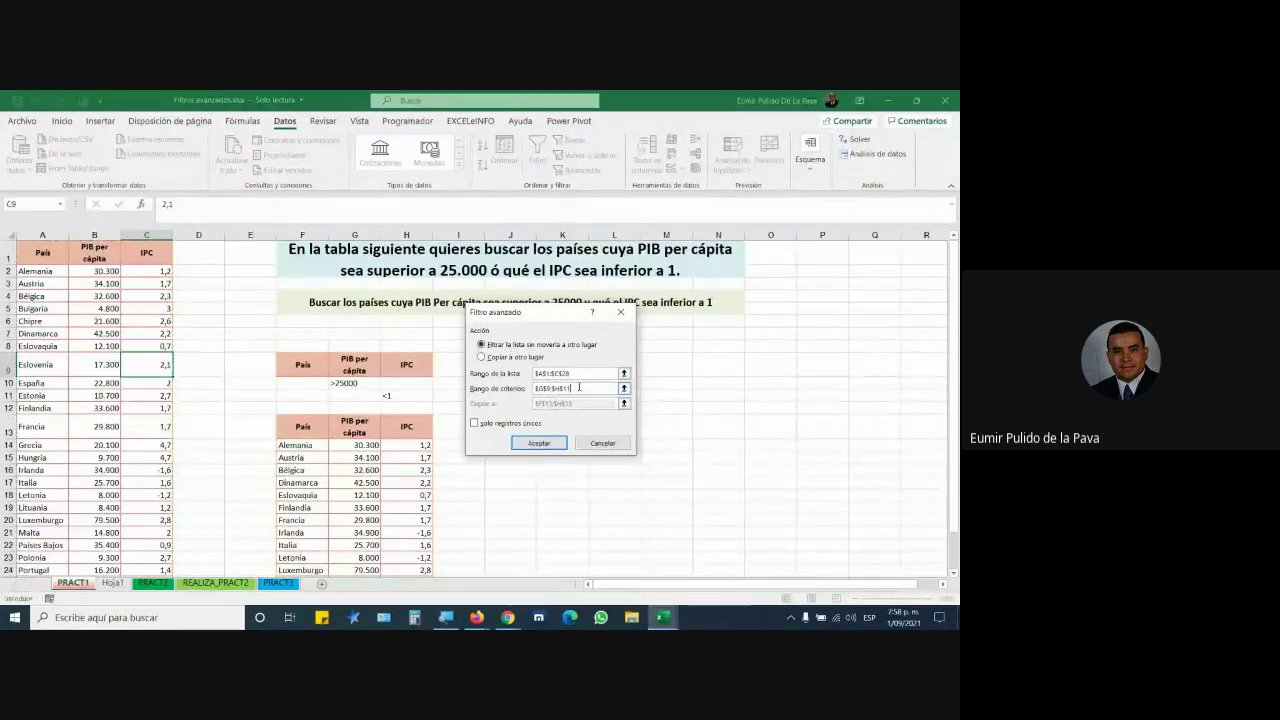
pyautogui.click(531, 389)
pyautogui.moveTo(595, 390); pyautogui.dragTo(534, 389)
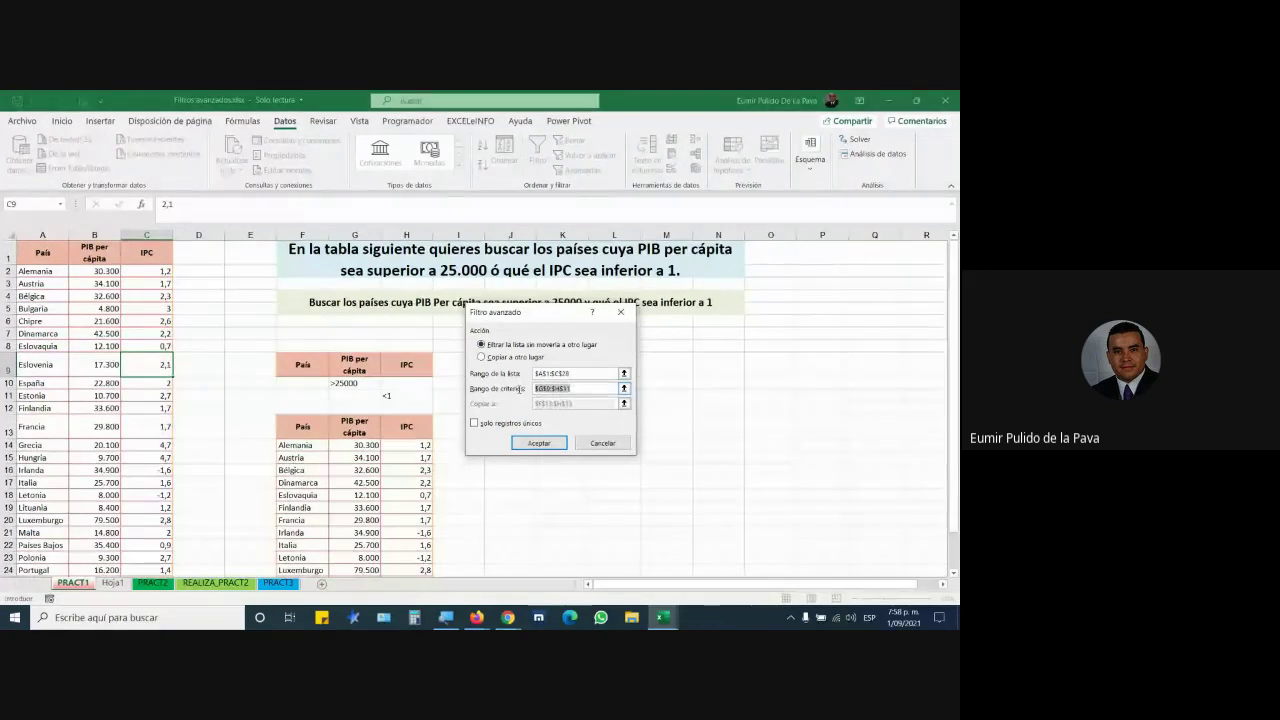
pyautogui.press('BackSpace')
pyautogui.moveTo(345, 362); pyautogui.dragTo(404, 394)
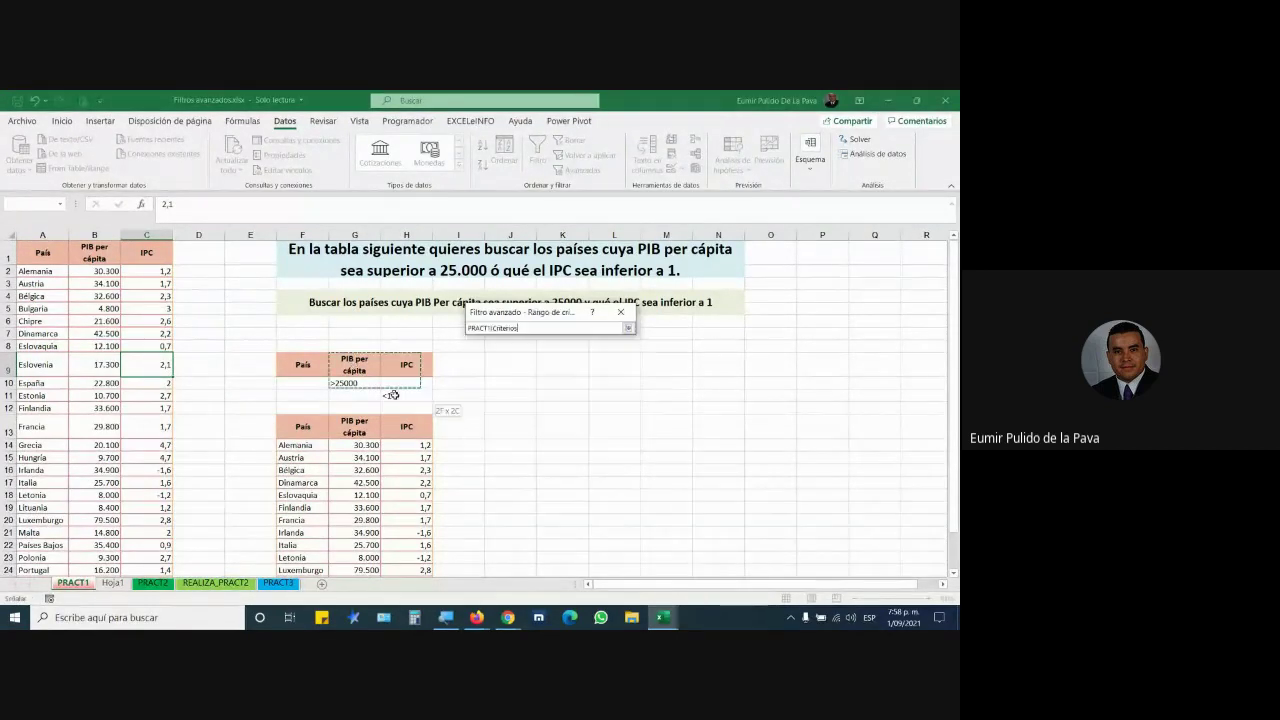
pyautogui.moveTo(345, 362); pyautogui.dragTo(402, 392)
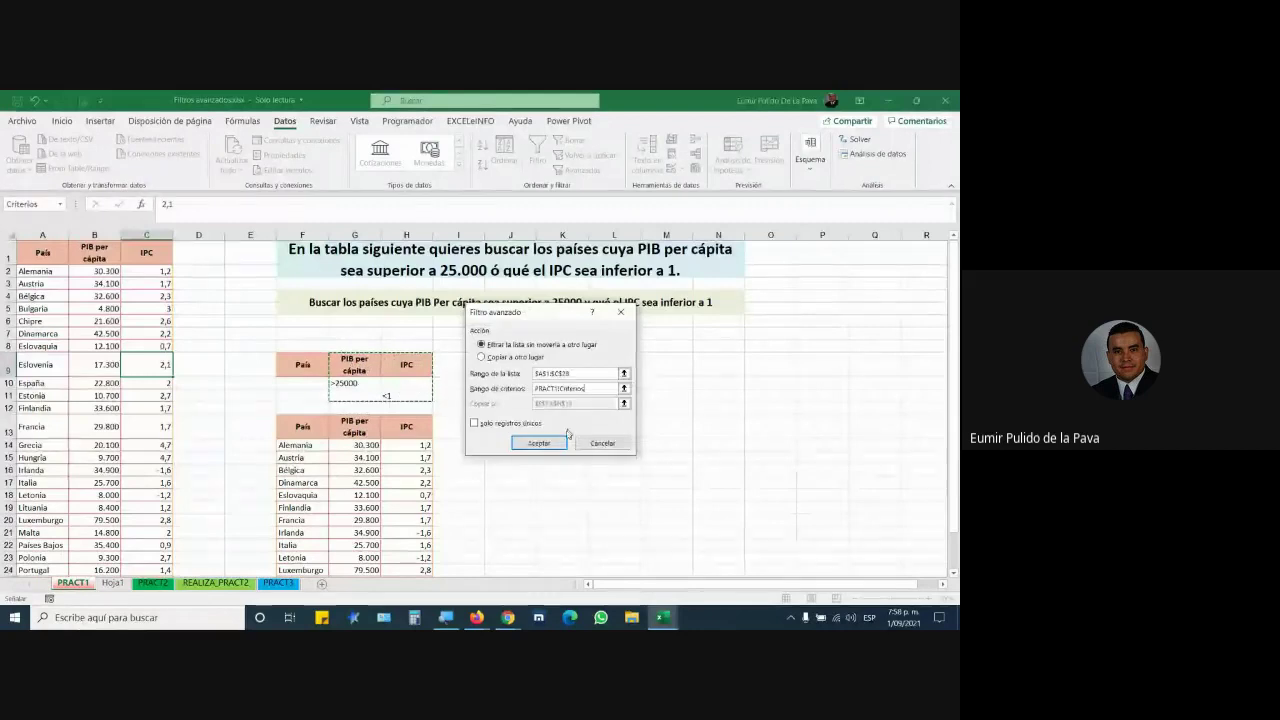
pyautogui.click(538, 444)
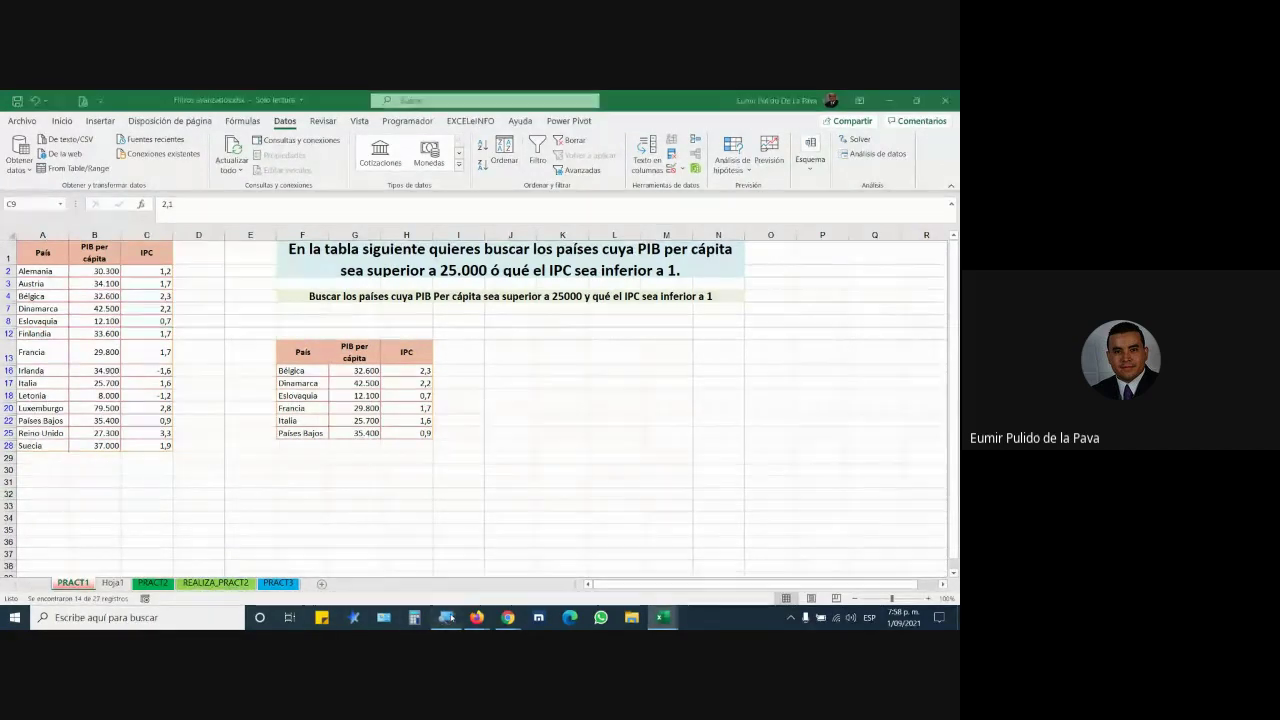
pyautogui.click(414, 617)
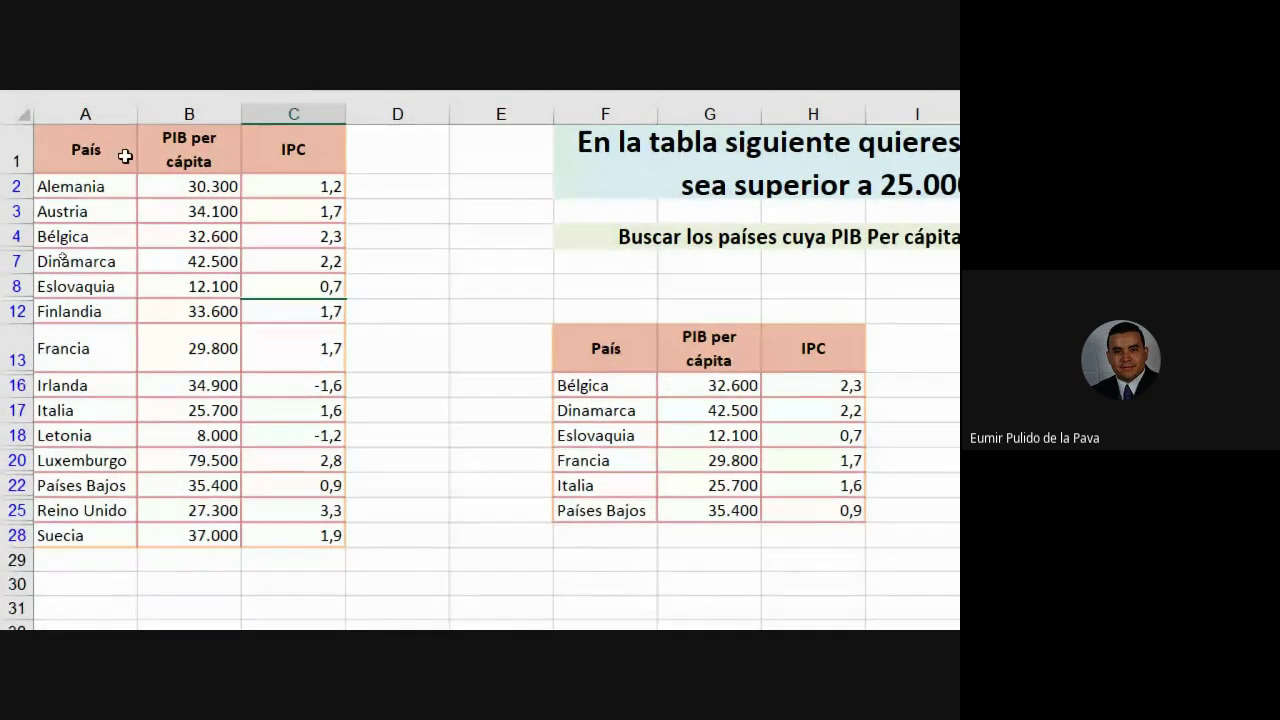
pyautogui.moveTo(76, 148); pyautogui.dragTo(328, 166)
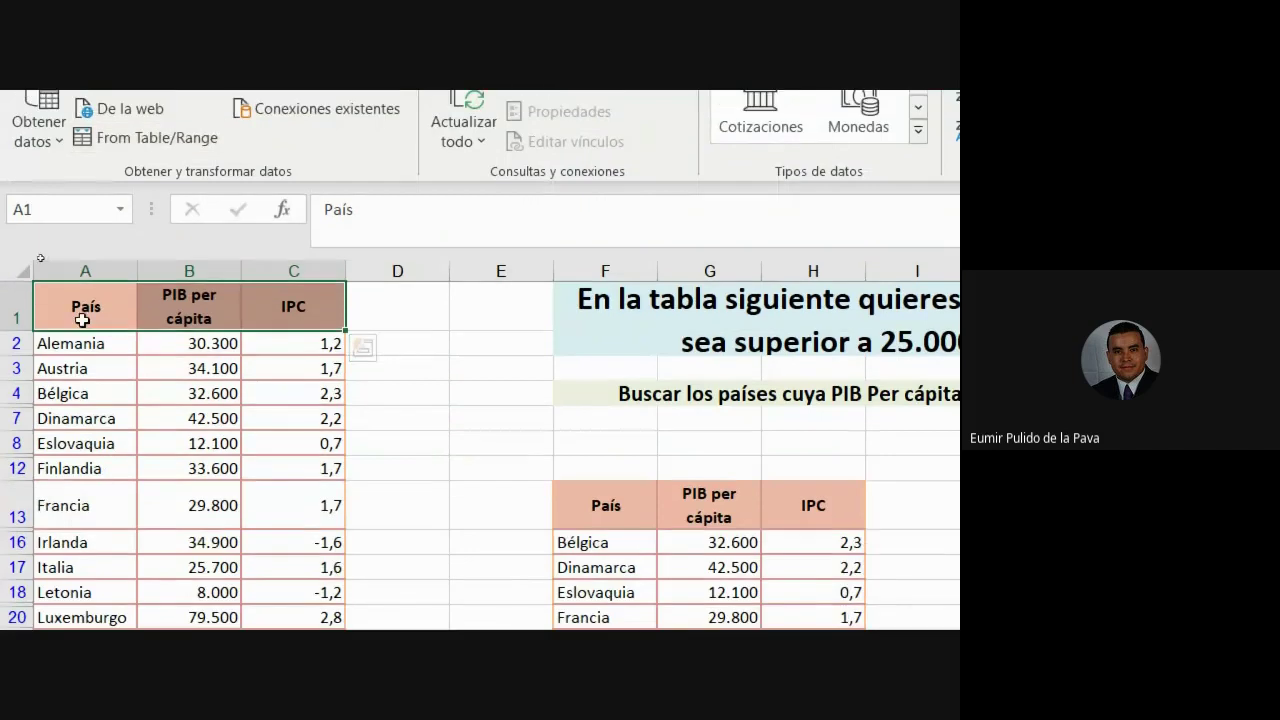
pyautogui.click(85, 300)
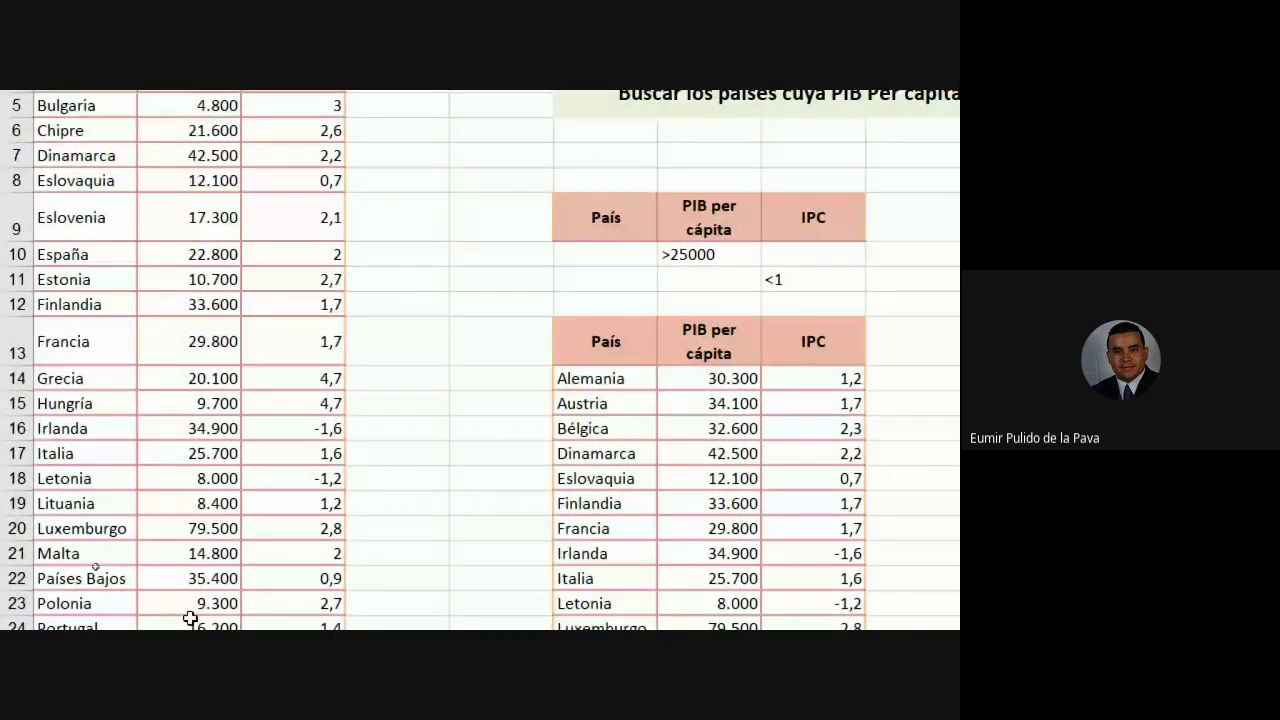
# Highlight the lower results table and the >25000 / <1 criteria range to review them.
pyautogui.scroll(-2, 346, 458)
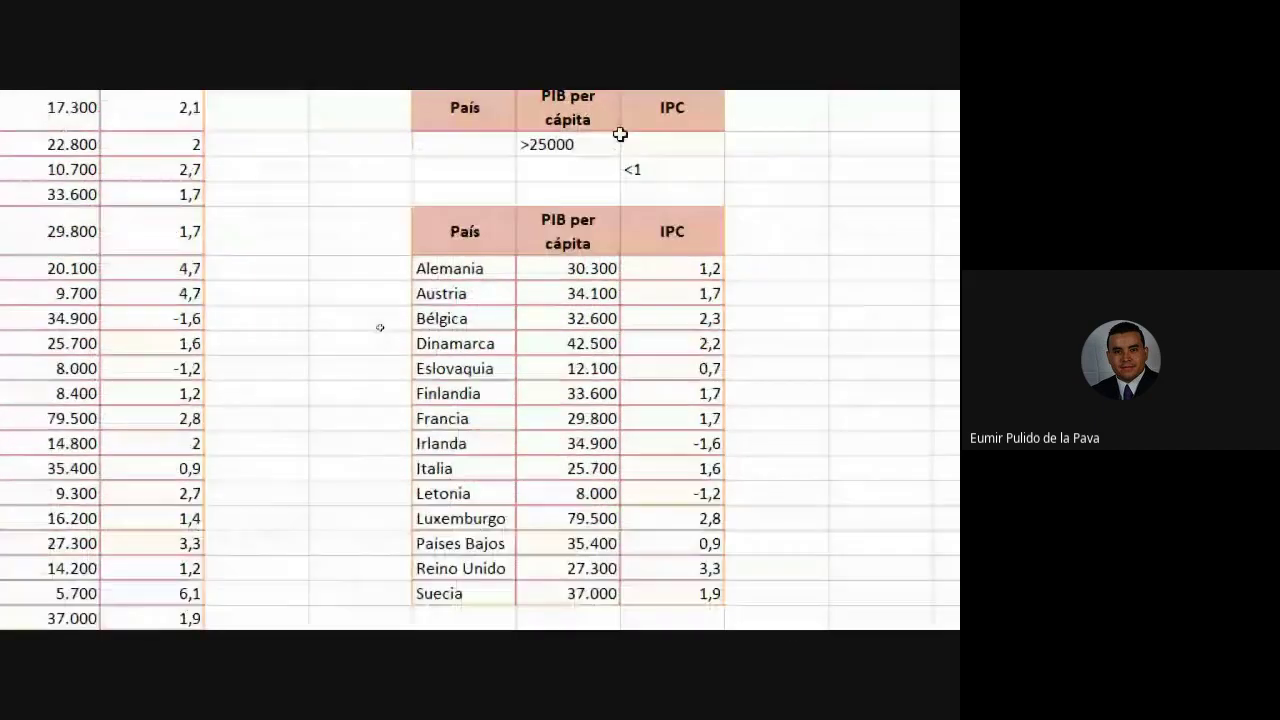
pyautogui.moveTo(472, 237); pyautogui.dragTo(661, 593)
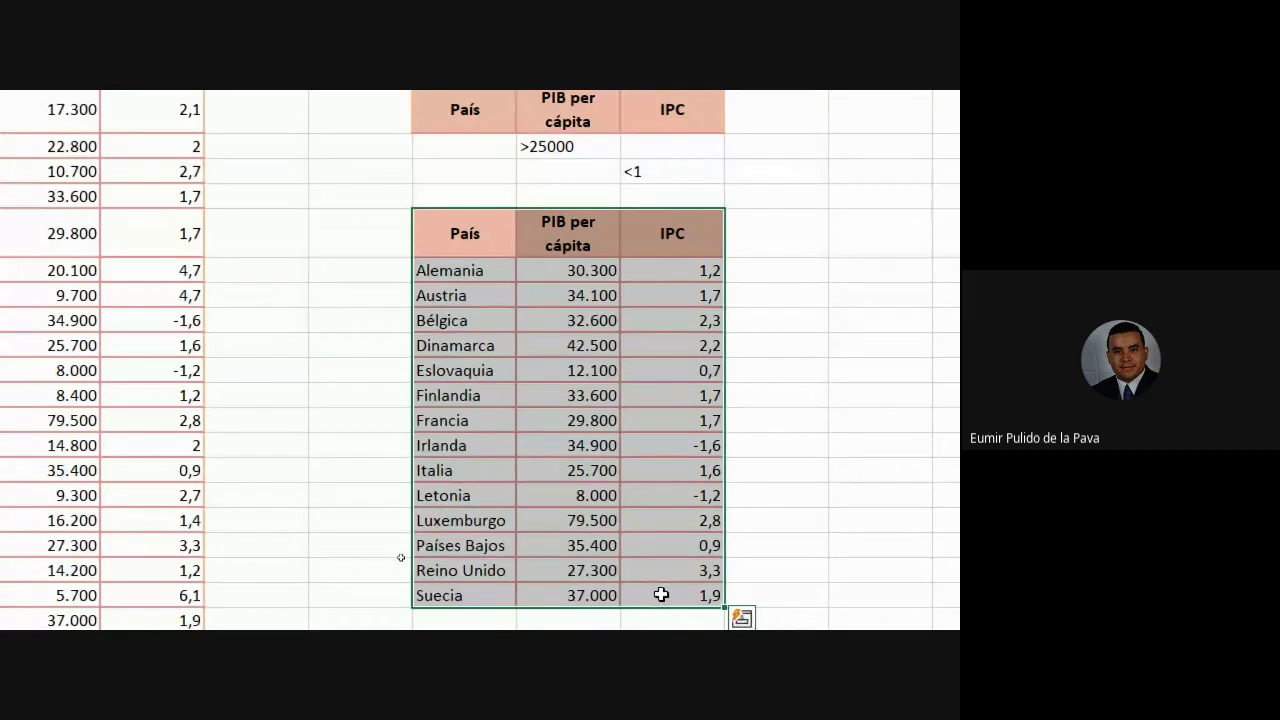
pyautogui.scroll(1, 557, 263)
pyautogui.click(468, 157)
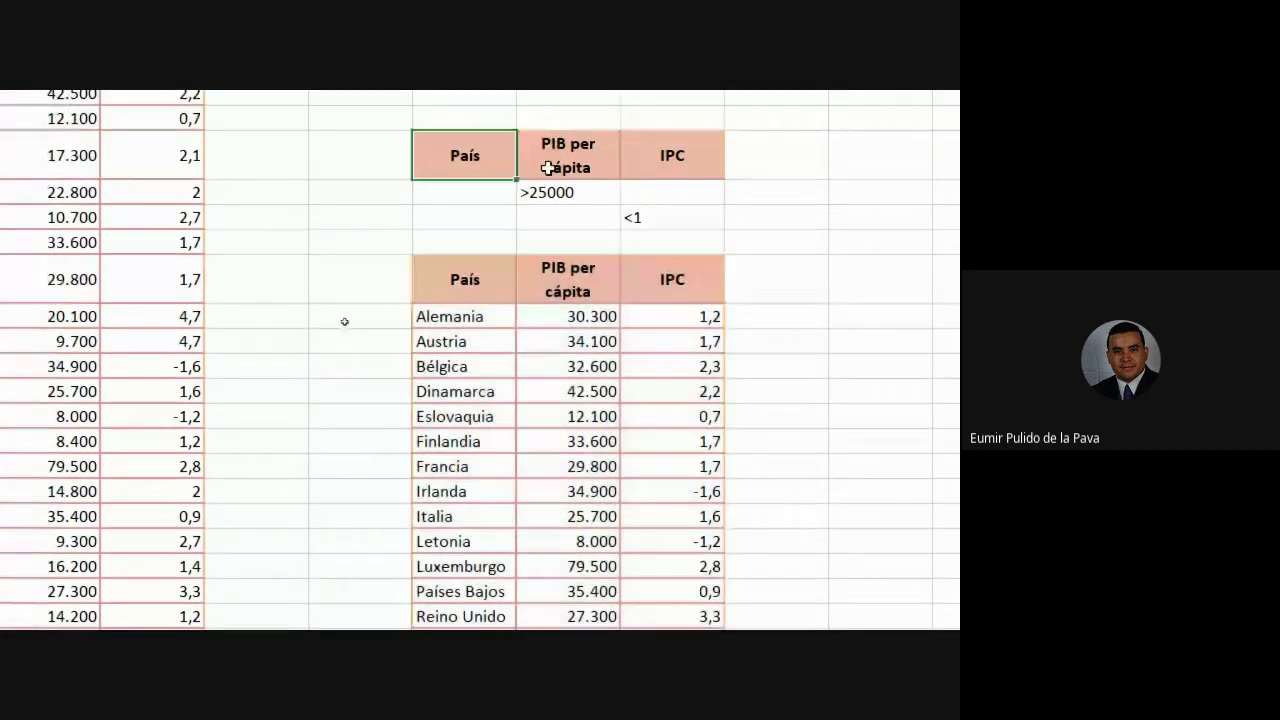
pyautogui.click(512, 290)
pyautogui.moveTo(539, 292); pyautogui.dragTo(654, 409)
pyautogui.moveTo(462, 150); pyautogui.dragTo(699, 222)
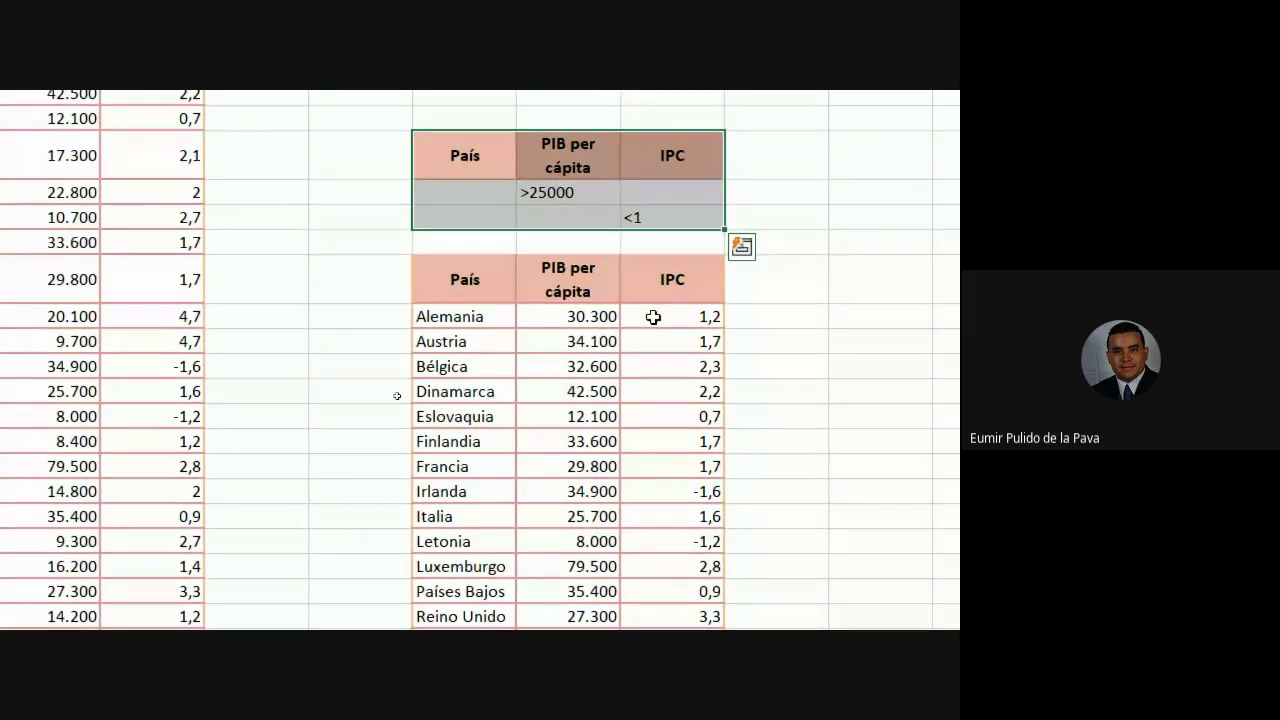
# Compare the IPC and PIB per cápita values against the >25000 and <1 criteria rows.
pyautogui.moveTo(655, 318)
pyautogui.mouseDown()
pyautogui.moveTo(657, 409)
pyautogui.moveTo(670, 391)
pyautogui.mouseUp()
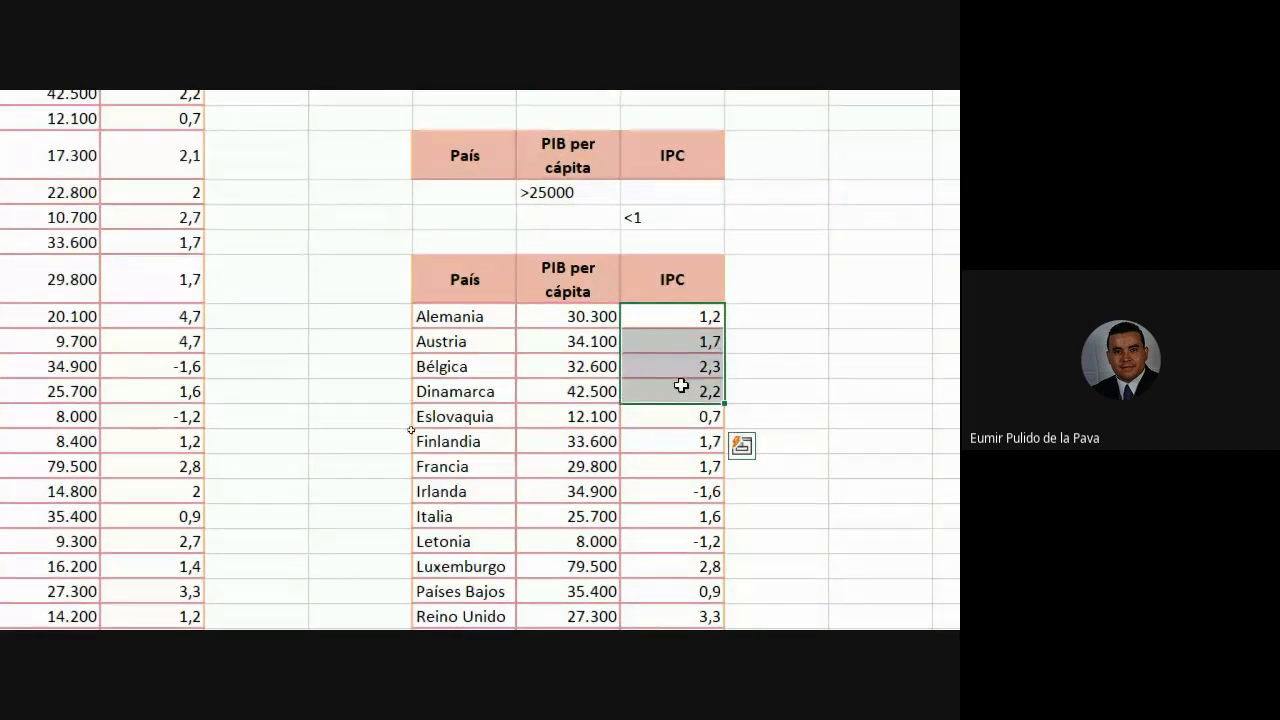
pyautogui.moveTo(575, 316); pyautogui.dragTo(575, 391)
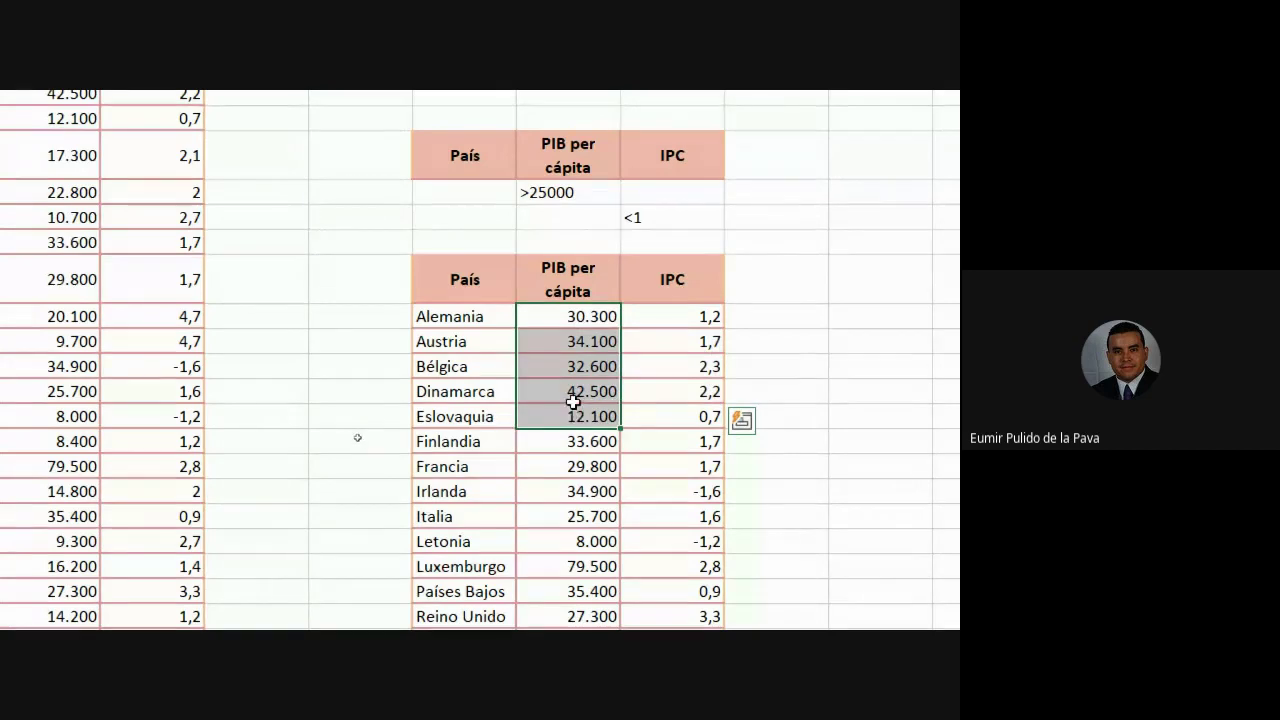
pyautogui.moveTo(505, 193); pyautogui.dragTo(650, 192)
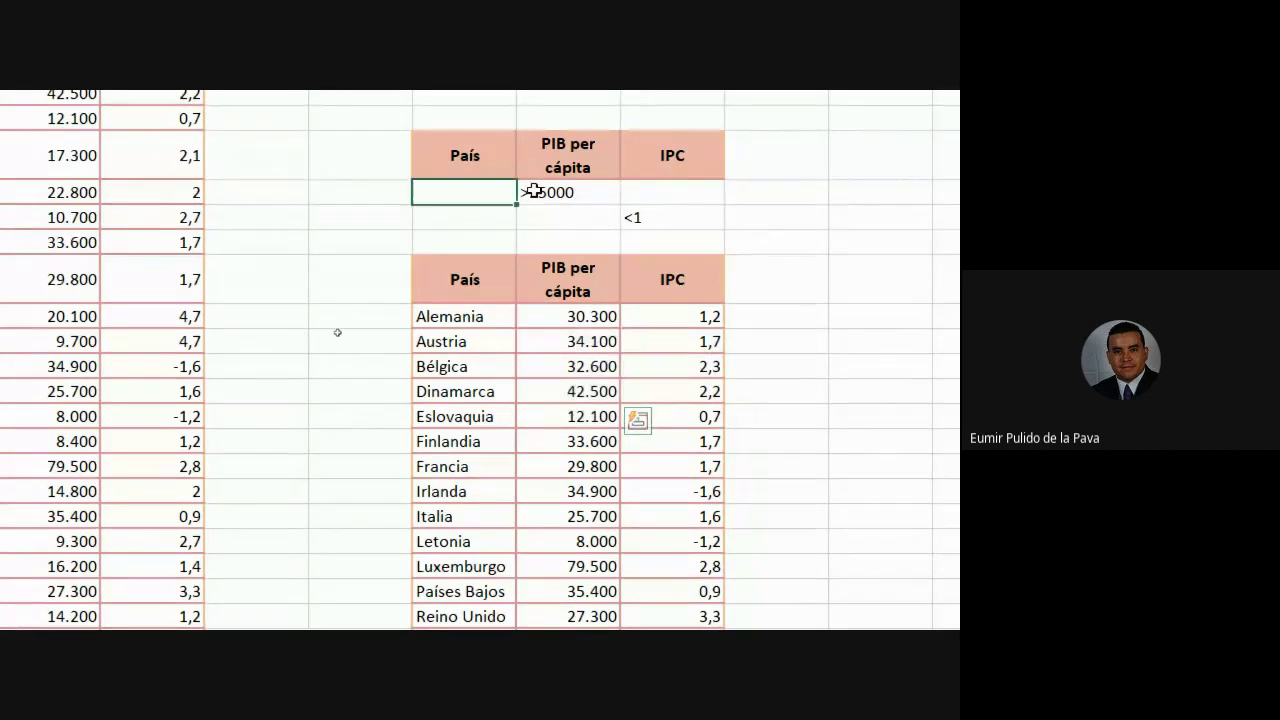
pyautogui.moveTo(770, 216); pyautogui.dragTo(394, 223)
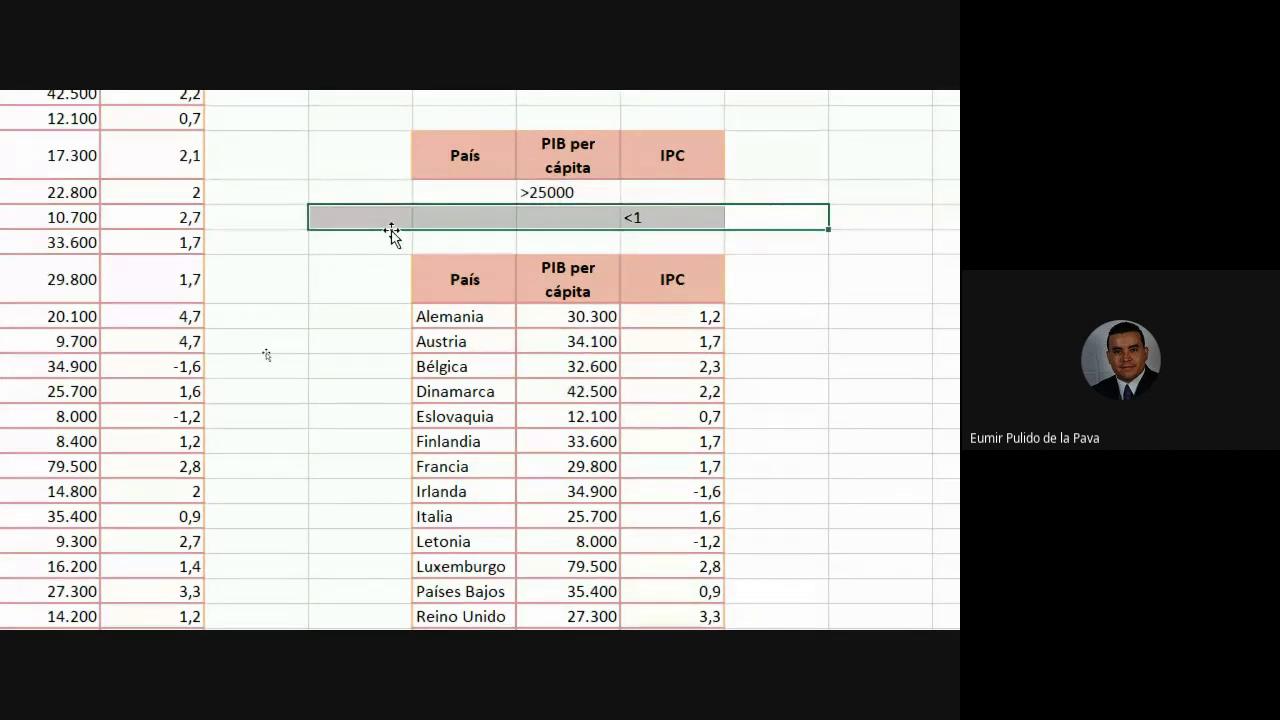
pyautogui.click(747, 586)
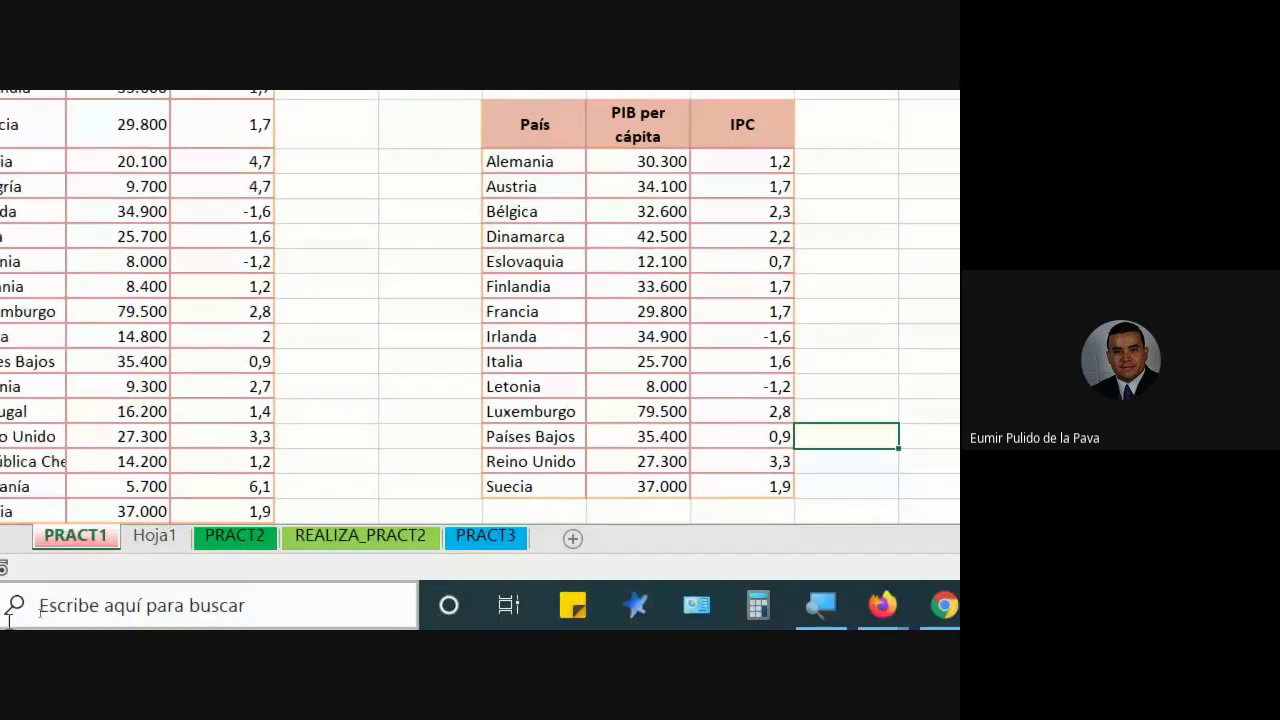
# Zoom the Magnifier back out to 100% and return to the Google Meet call window.
pyautogui.click(785, 605)
pyautogui.click(661, 514)
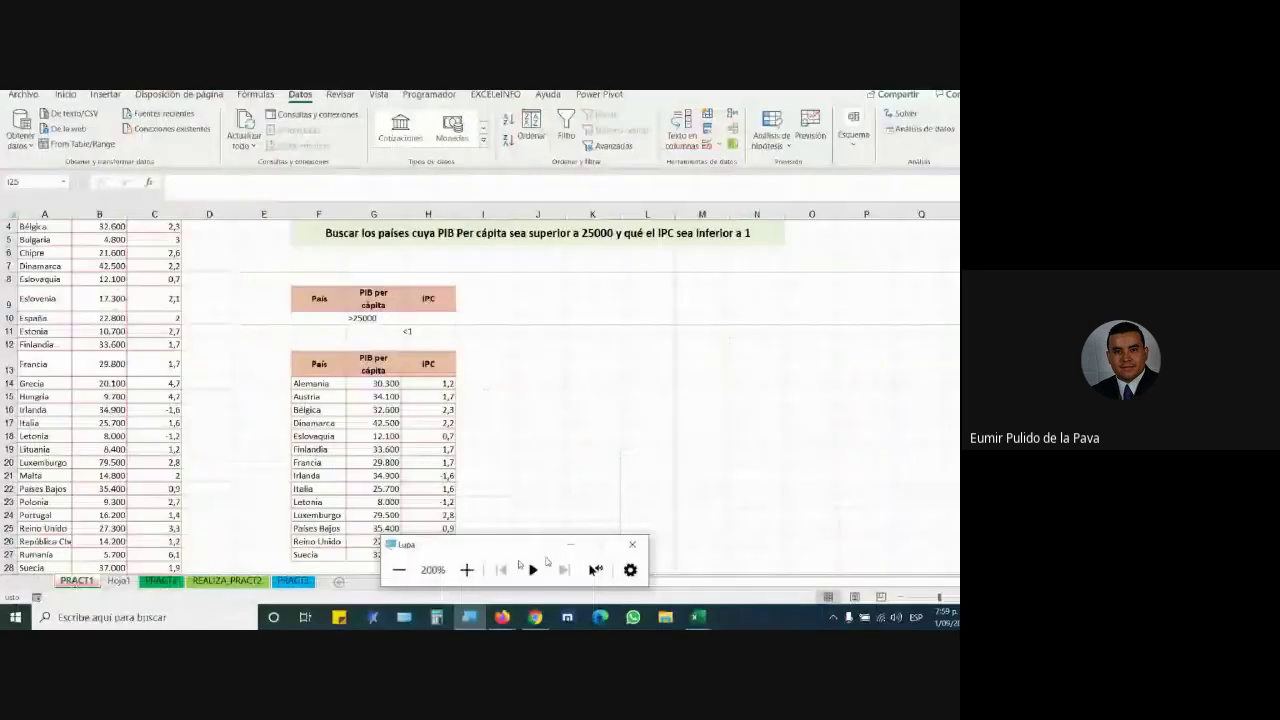
pyautogui.moveTo(508, 615)
pyautogui.click(474, 583)
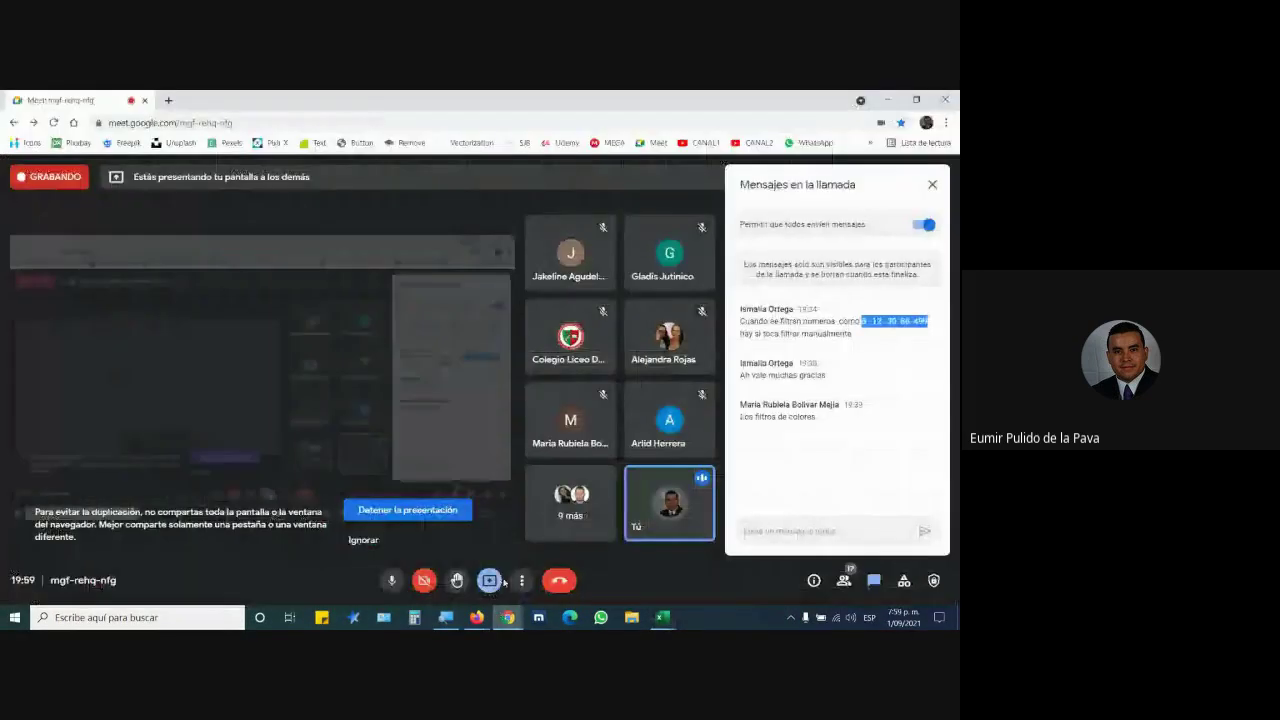
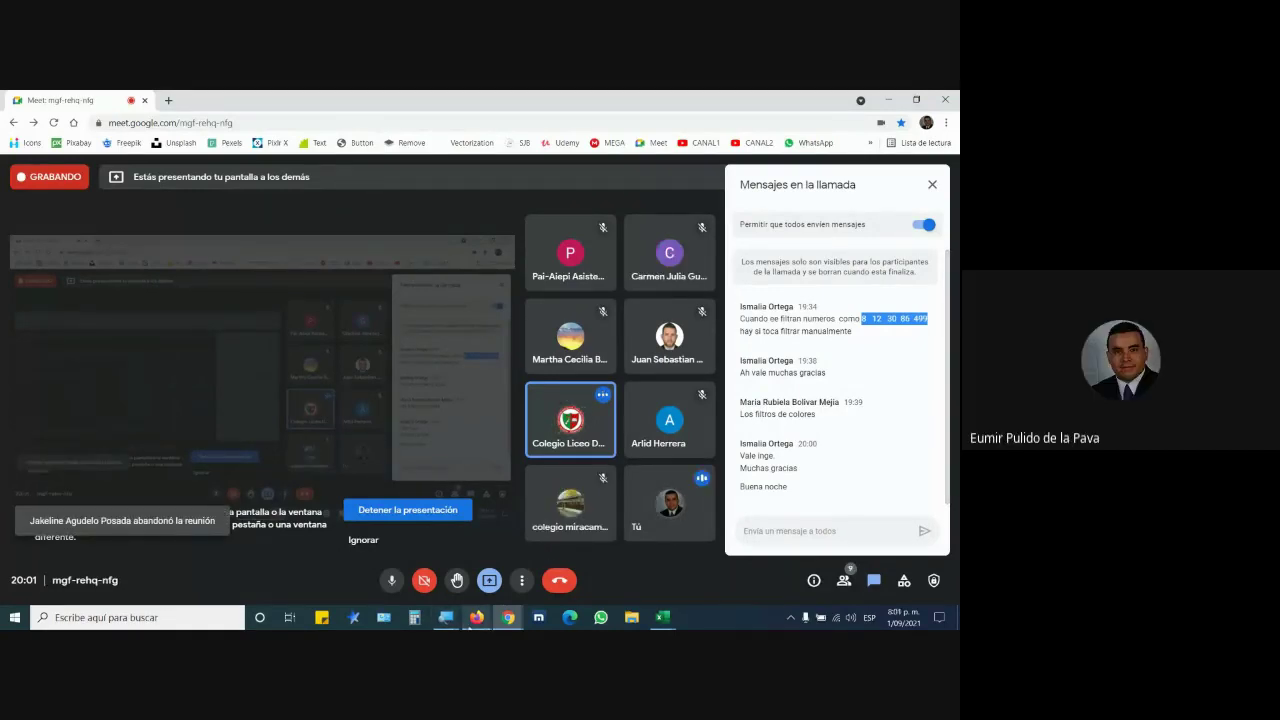
# Load ekedumatica.com/asistencia in a new Firefox tab.
pyautogui.click(476, 617)
pyautogui.click(405, 570)
pyautogui.click(157, 104)
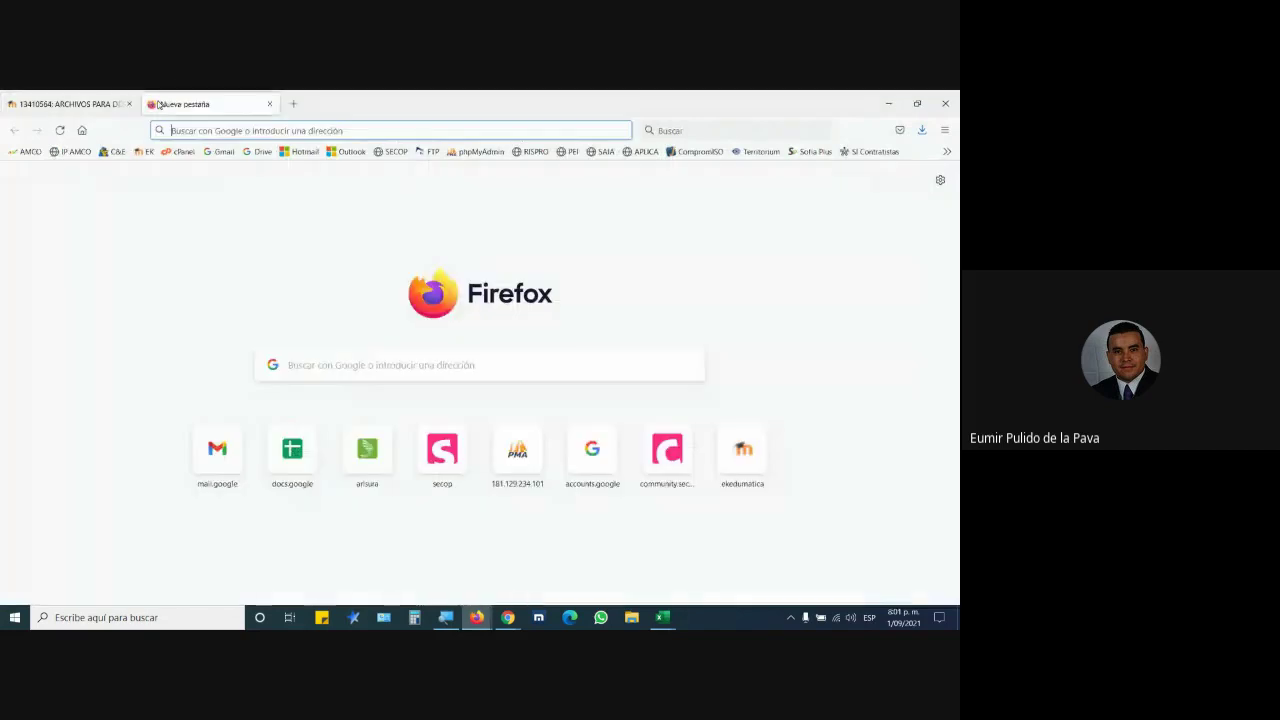
pyautogui.write('ek')
pyautogui.press('Right')
pyautogui.write('a')
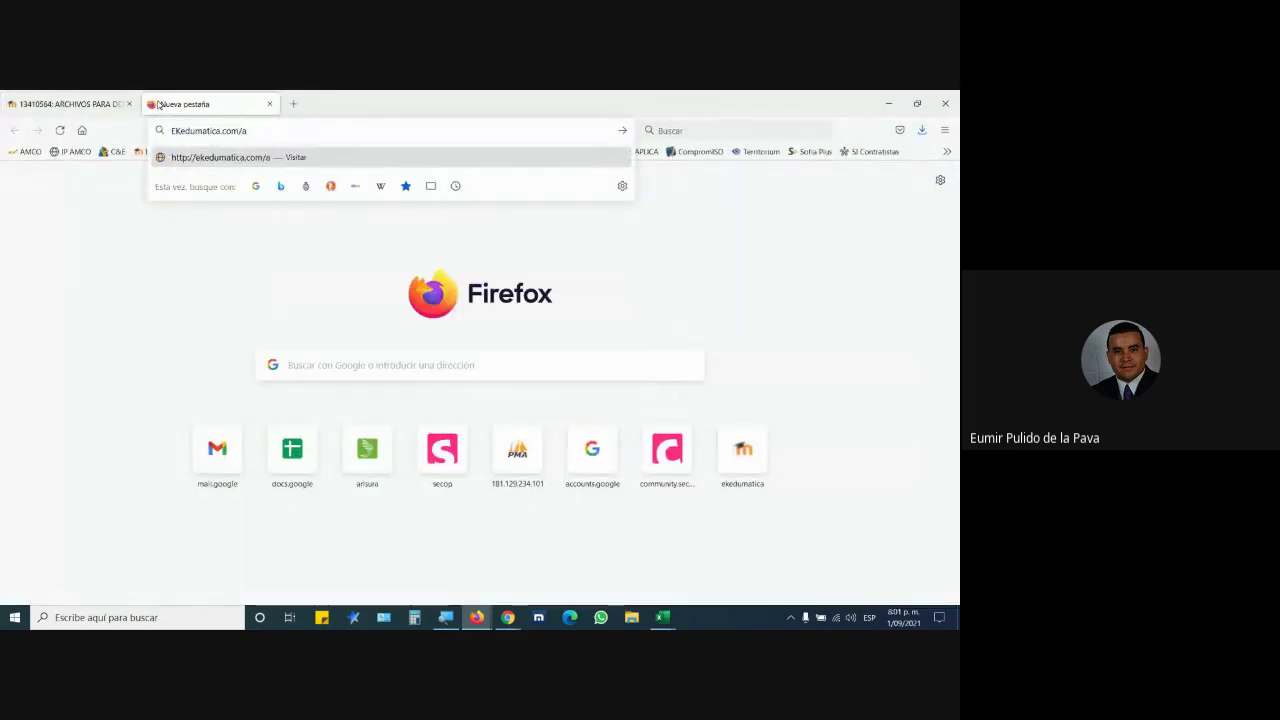
pyautogui.write('sistencia')
pyautogui.press('Return')
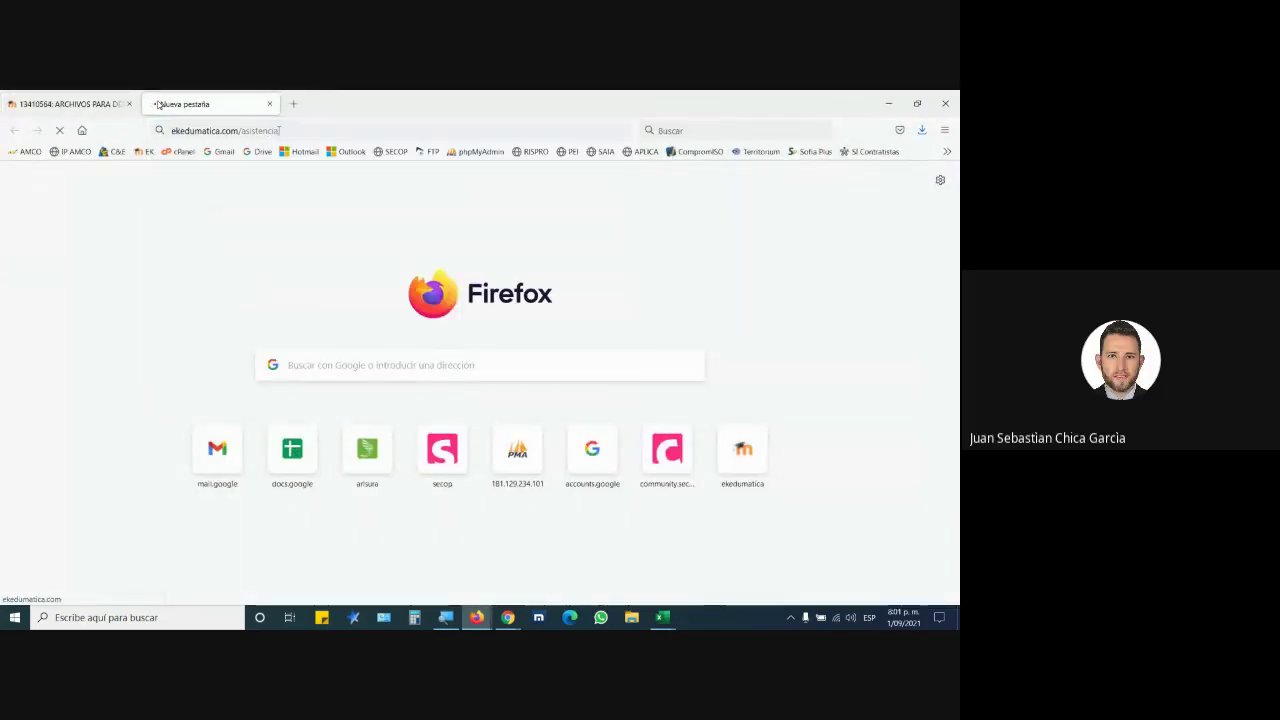
# Select the attendance page address and return to the Google Meet call.
pyautogui.click(317, 130)
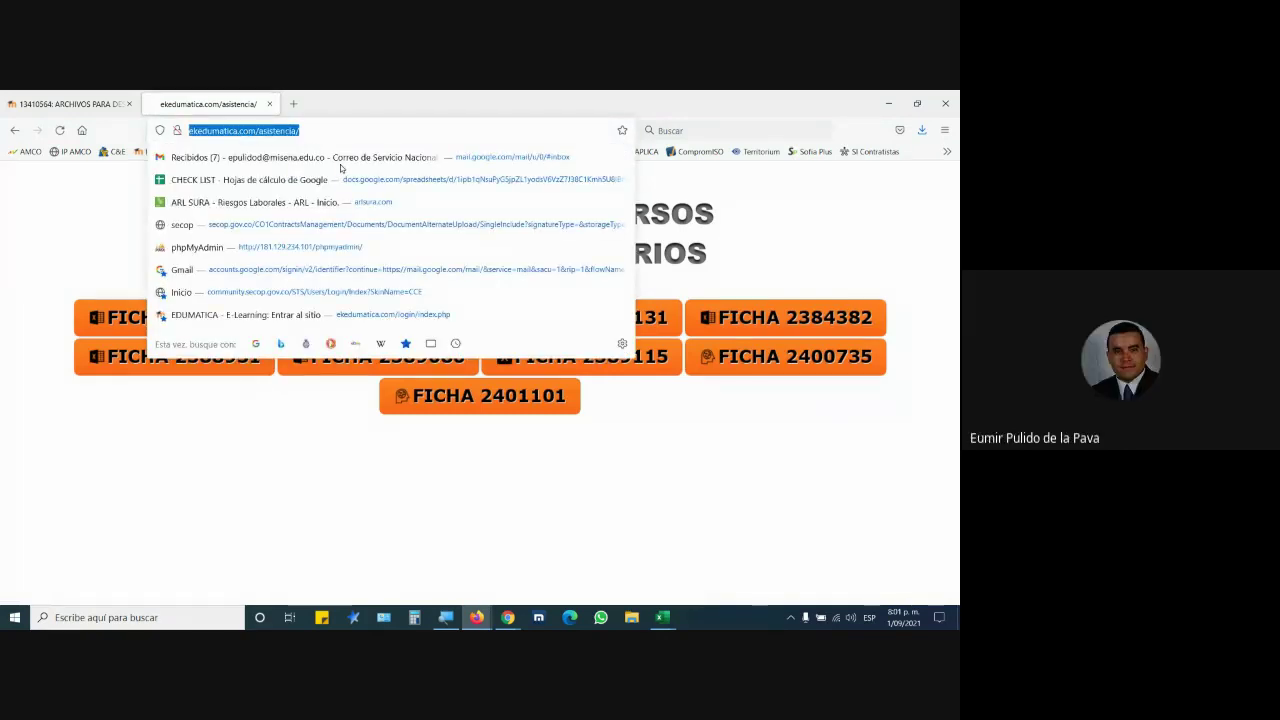
pyautogui.click(508, 617)
pyautogui.click(435, 540)
# Paste the ekedumatica.com/asistencia link into the call chat and send it.
pyautogui.click(781, 531)
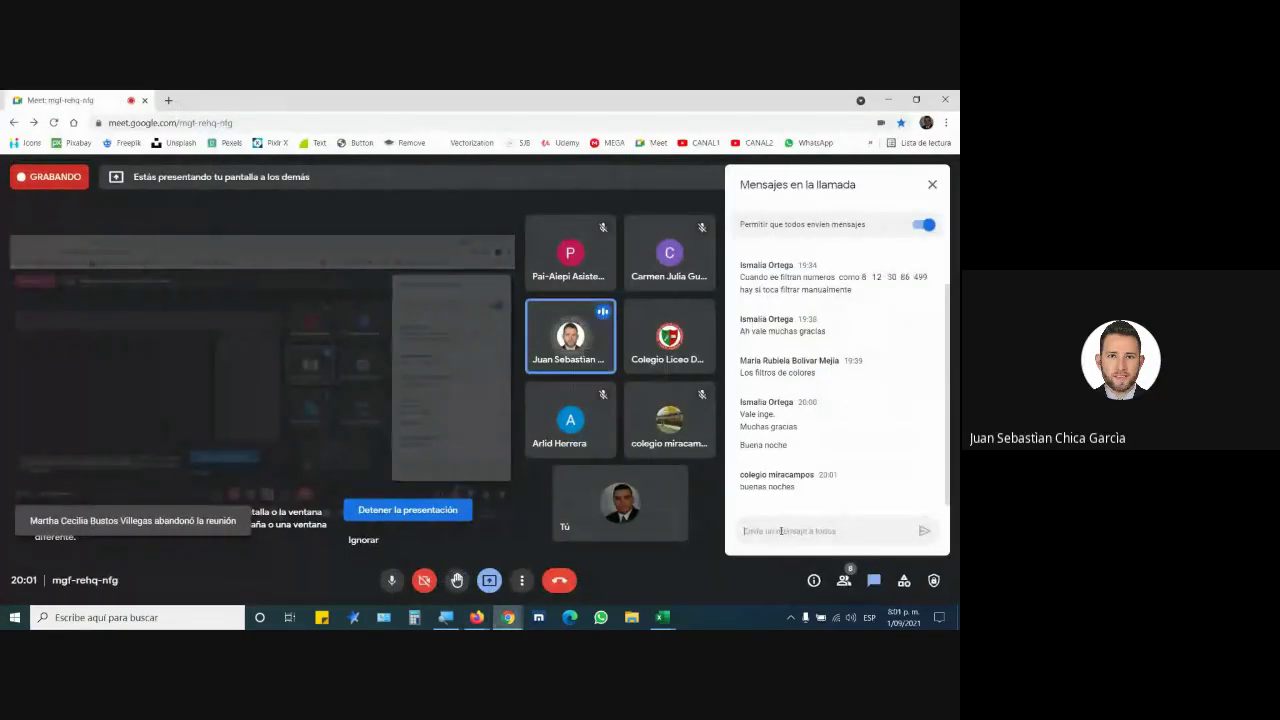
pyautogui.write('http://ekedumatica.com/asistencia/')
pyautogui.press('Return')
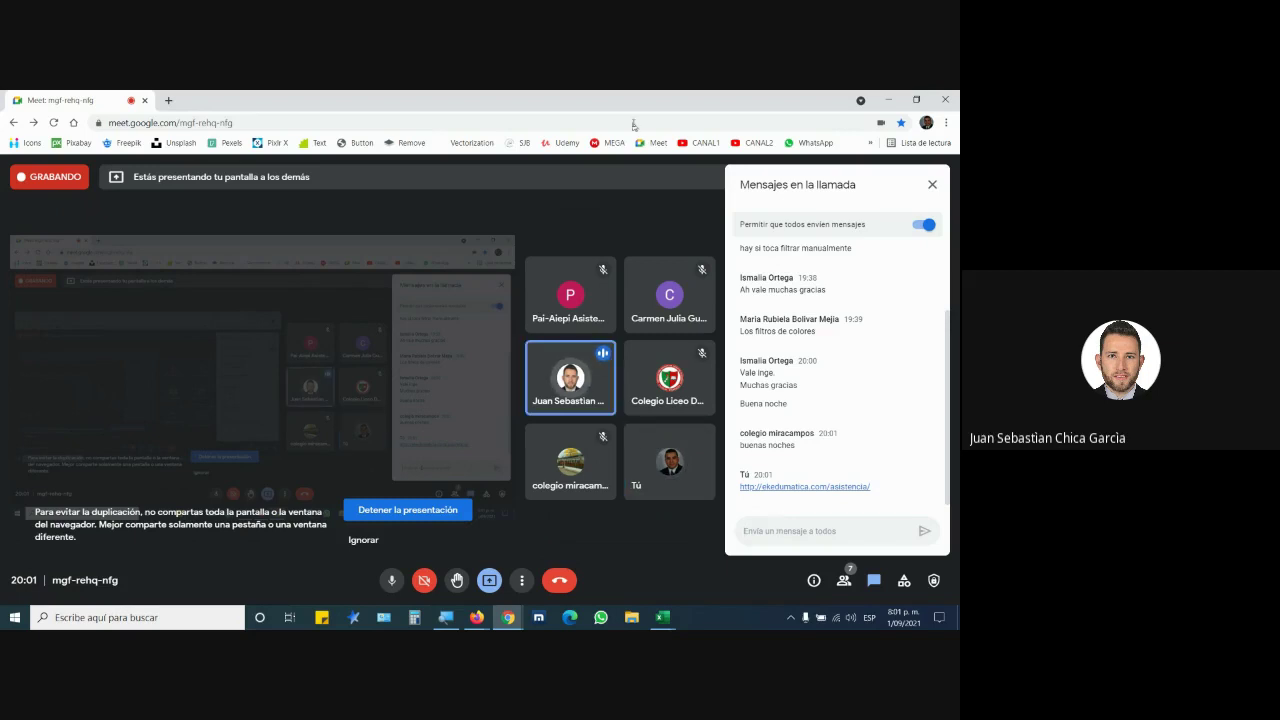
# Open Gmail's sign-in page in a new Firefox tab and focus the e-mail field.
pyautogui.moveTo(477, 617)
pyautogui.click(436, 570)
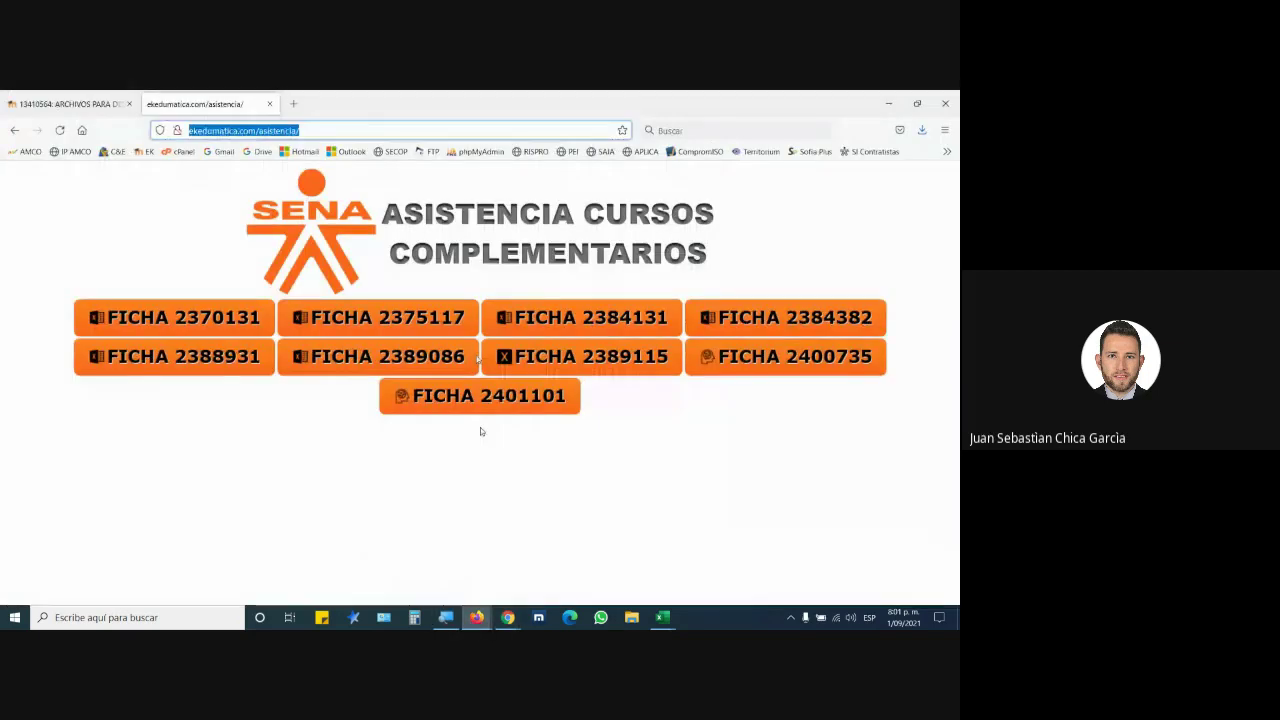
pyautogui.click(65, 104)
pyautogui.click(257, 104)
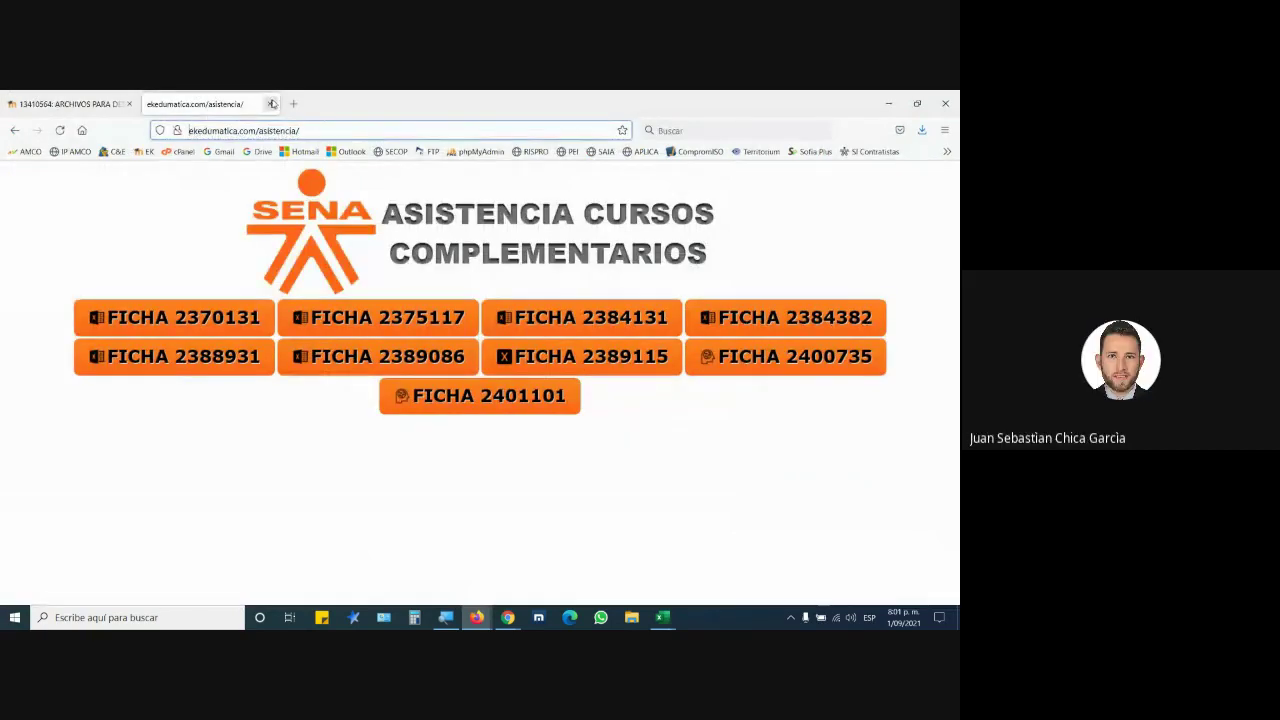
pyautogui.click(293, 104)
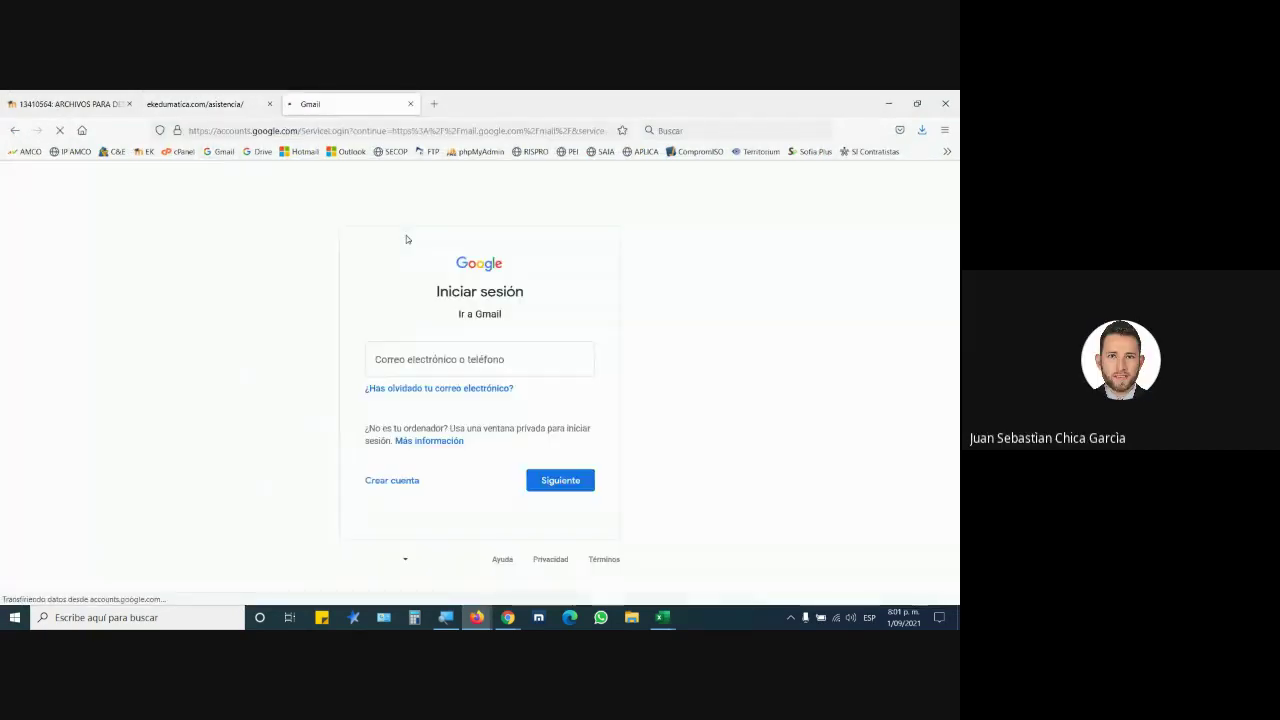
pyautogui.click(460, 358)
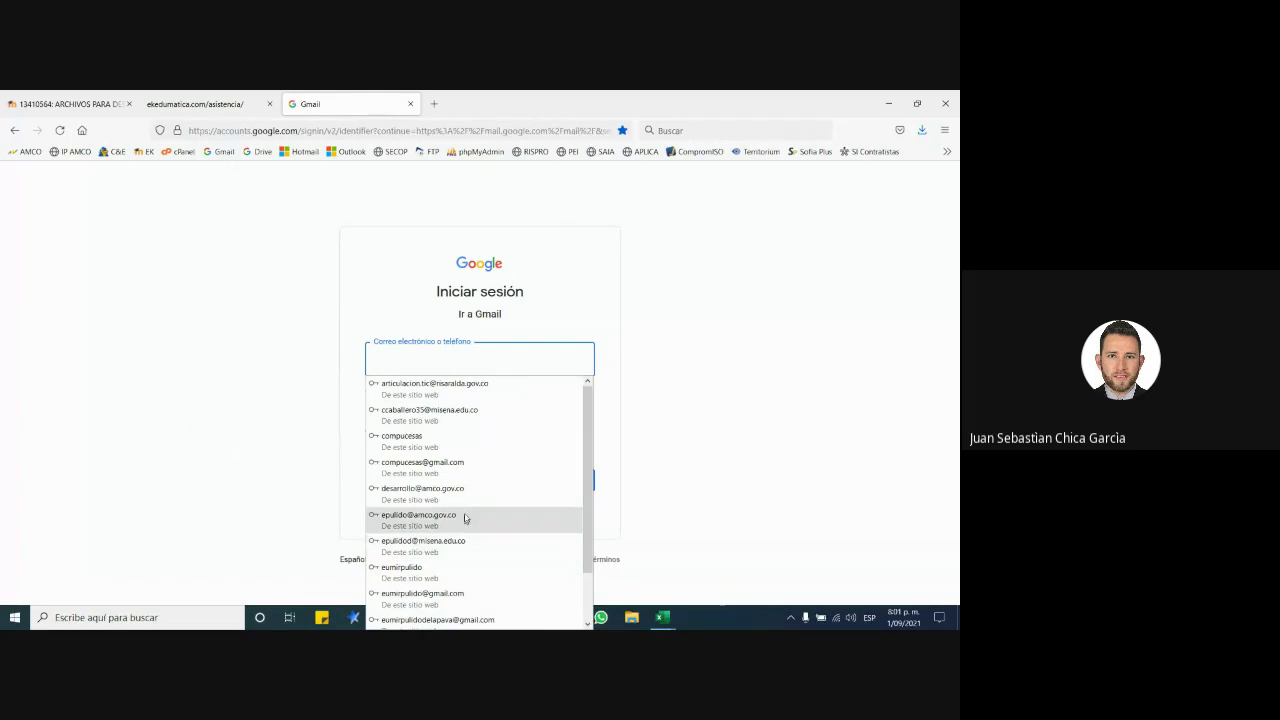
# Return to the Google Meet call and show its More options menu.
pyautogui.click(508, 617)
pyautogui.click(443, 568)
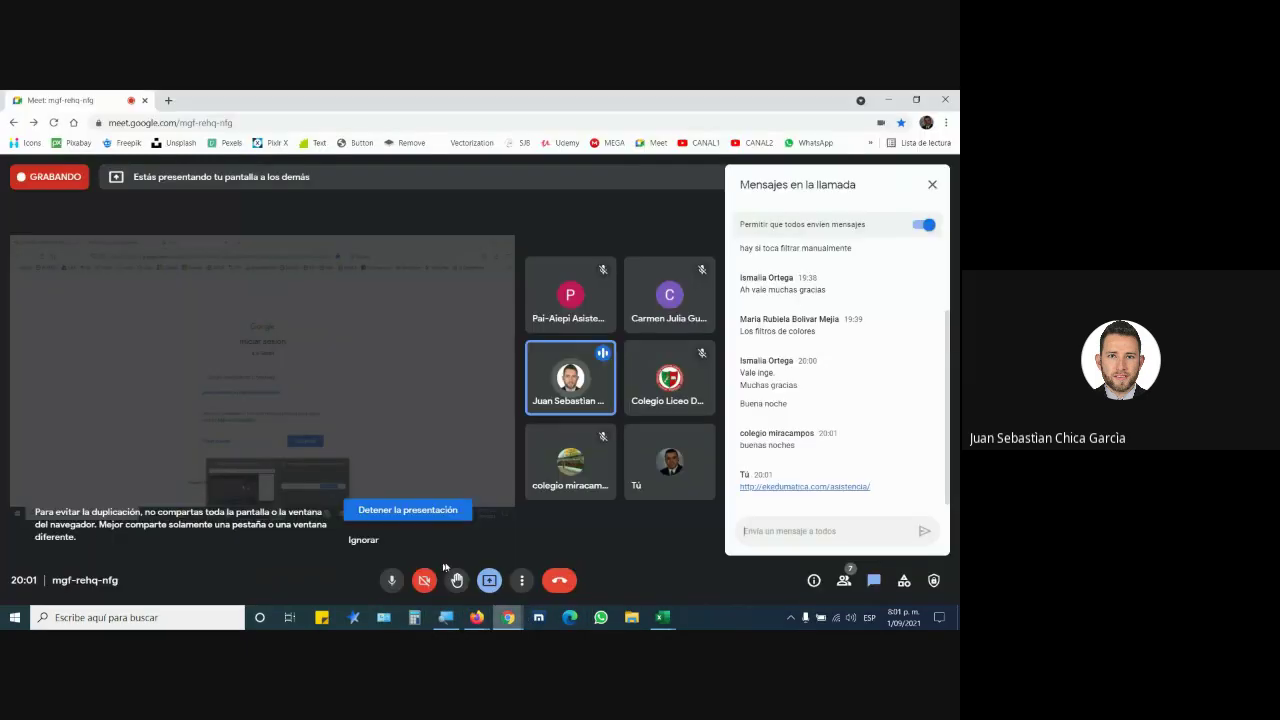
pyautogui.click(516, 590)
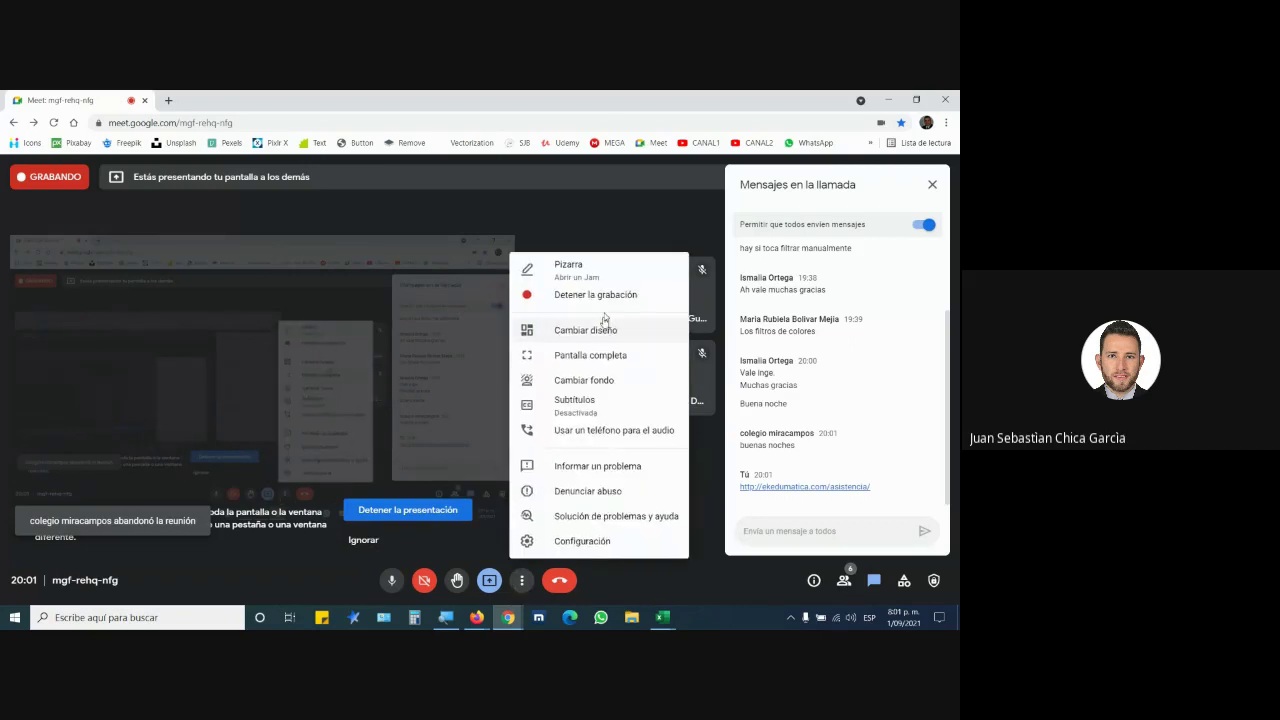